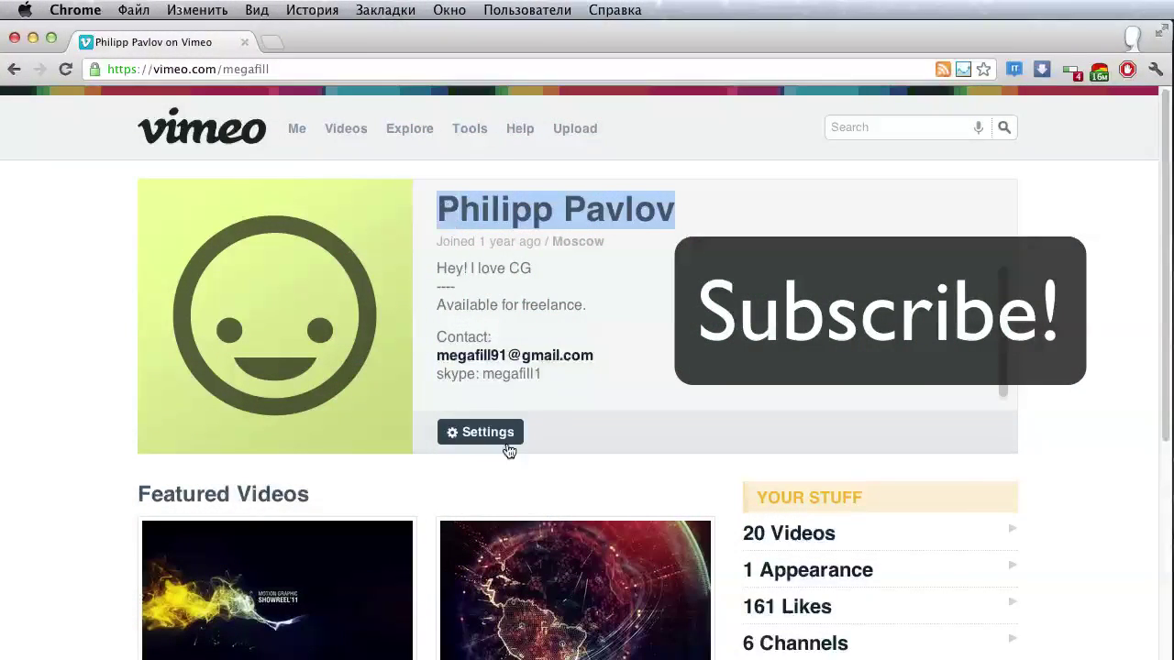
Open the Trapcode planet video from the Vimeo profile's Featured Videos.
{"action": "left_click", "coordinate": [532, 580]}
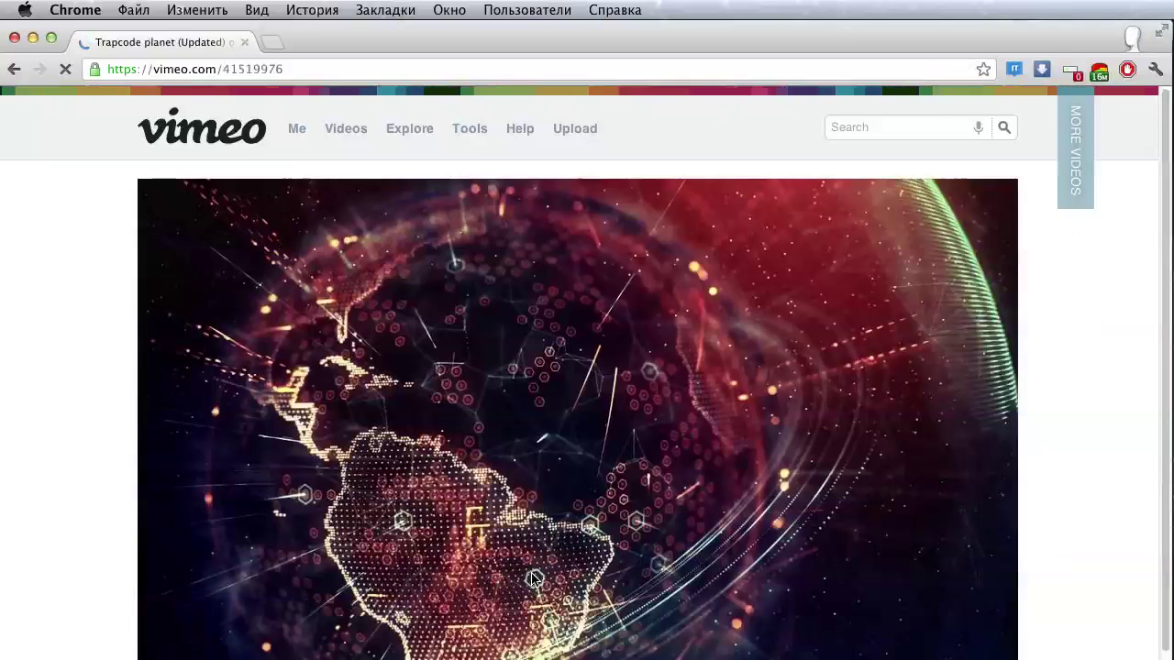
{"action": "left_click_drag", "start_coordinate": [381, 30], "coordinate": [402, 50]}
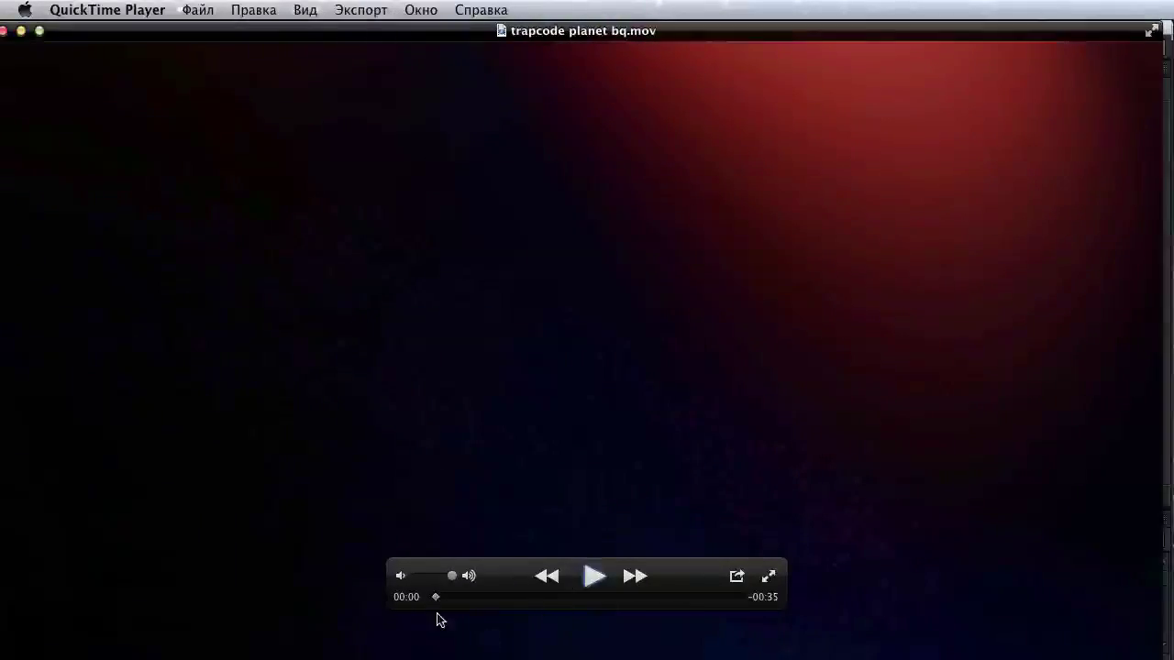
Play trapcode planet bq.mov, skip ahead through the render, then pause and close QuickTime.
{"action": "left_click", "coordinate": [591, 576]}
{"action": "left_click_drag", "start_coordinate": [445, 599], "coordinate": [669, 622]}
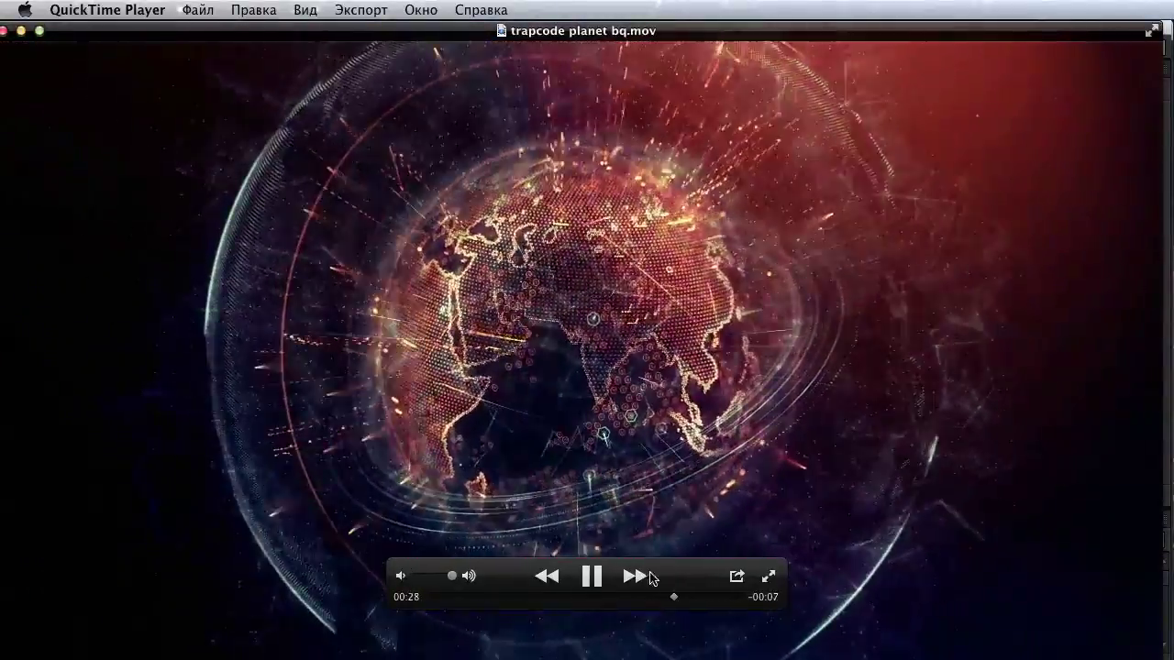
{"action": "left_click", "coordinate": [592, 576]}
{"action": "key", "text": "super+w"}
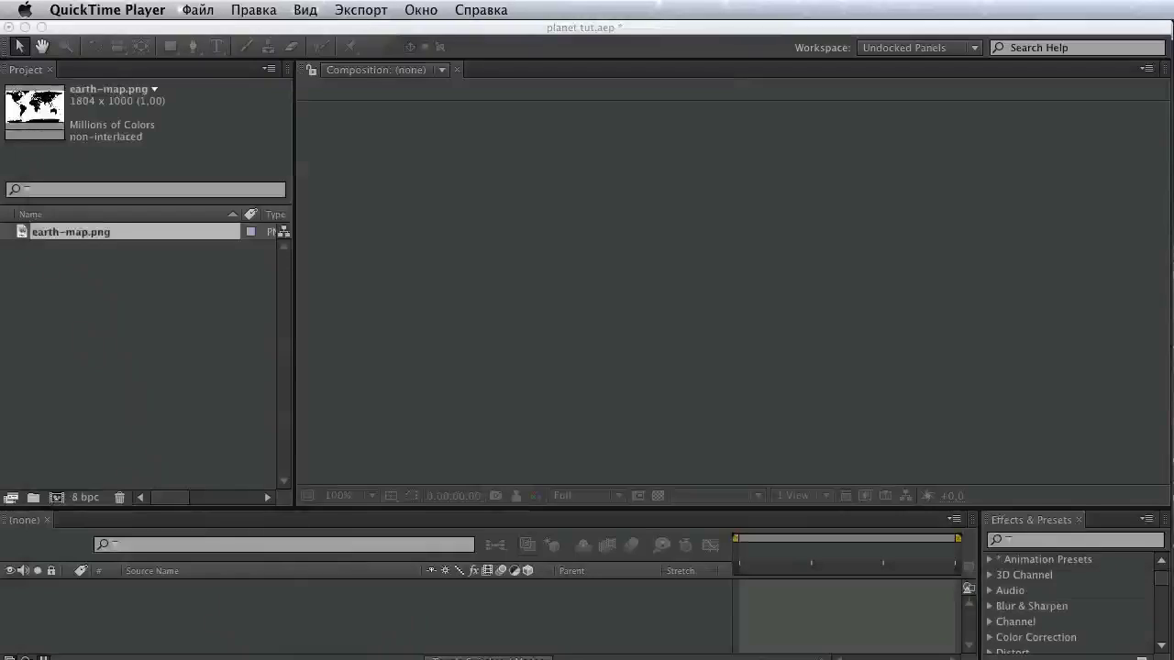
View earth-map.png in its Footage viewer, zooming and panning toward Europe and Asia.
{"action": "left_click", "coordinate": [126, 292]}
{"action": "double_click", "coordinate": [105, 235]}
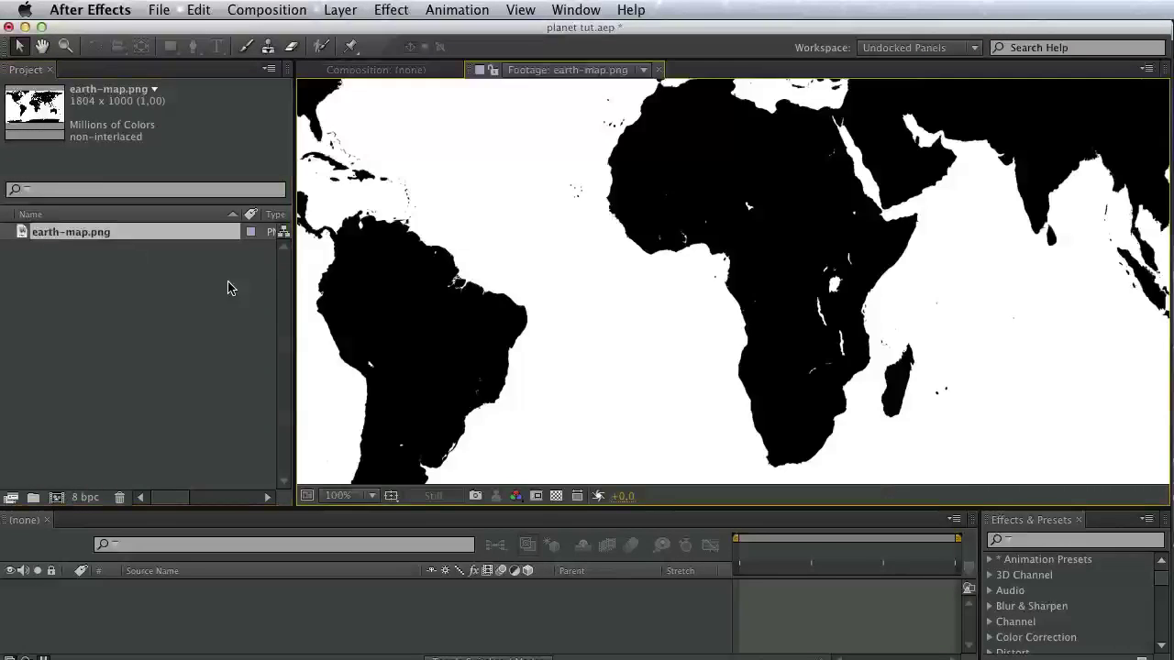
{"action": "scroll", "coordinate": [595, 406], "scroll_direction": "down", "scroll_amount": 5}
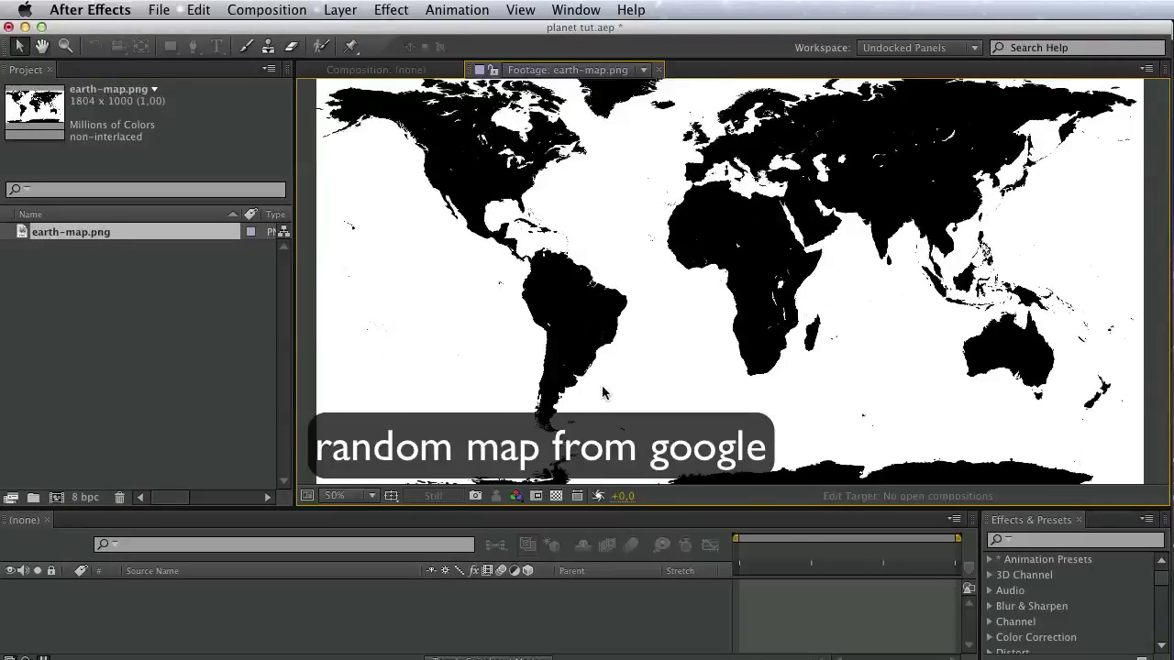
{"action": "scroll", "coordinate": [629, 356], "scroll_direction": "up", "scroll_amount": 2}
{"action": "mouse_move", "coordinate": [629, 356]}
{"action": "left_mouse_down"}
{"action": "mouse_move", "coordinate": [601, 593]}
{"action": "mouse_move", "coordinate": [1054, 275]}
{"action": "left_mouse_up"}
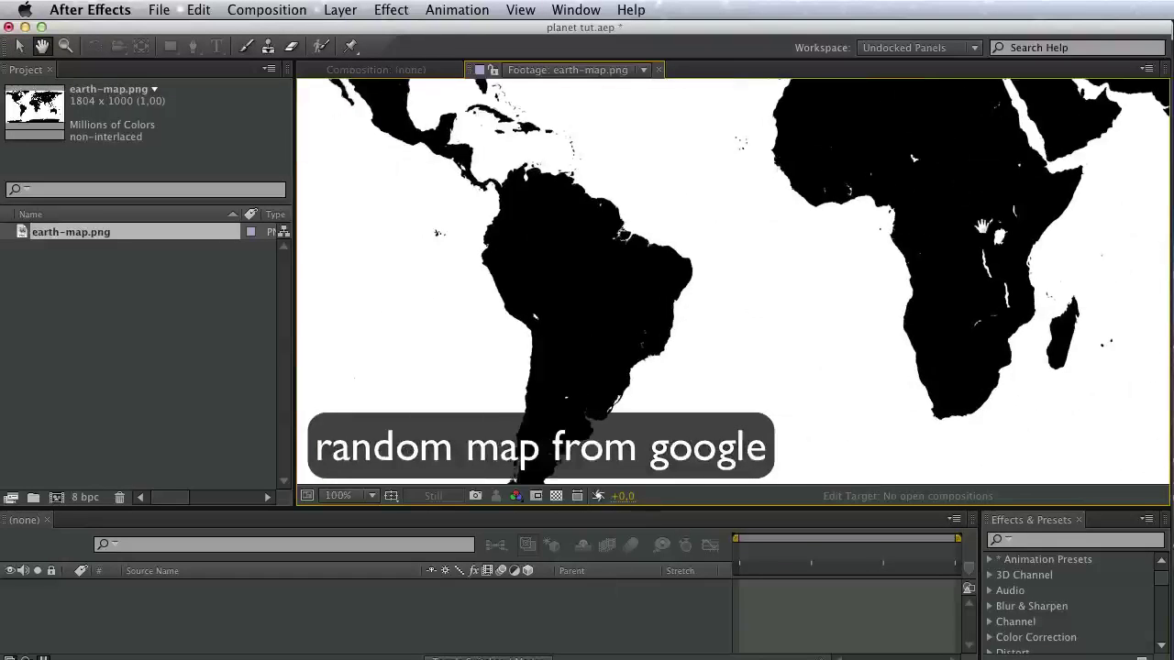
{"action": "left_click", "coordinate": [230, 422]}
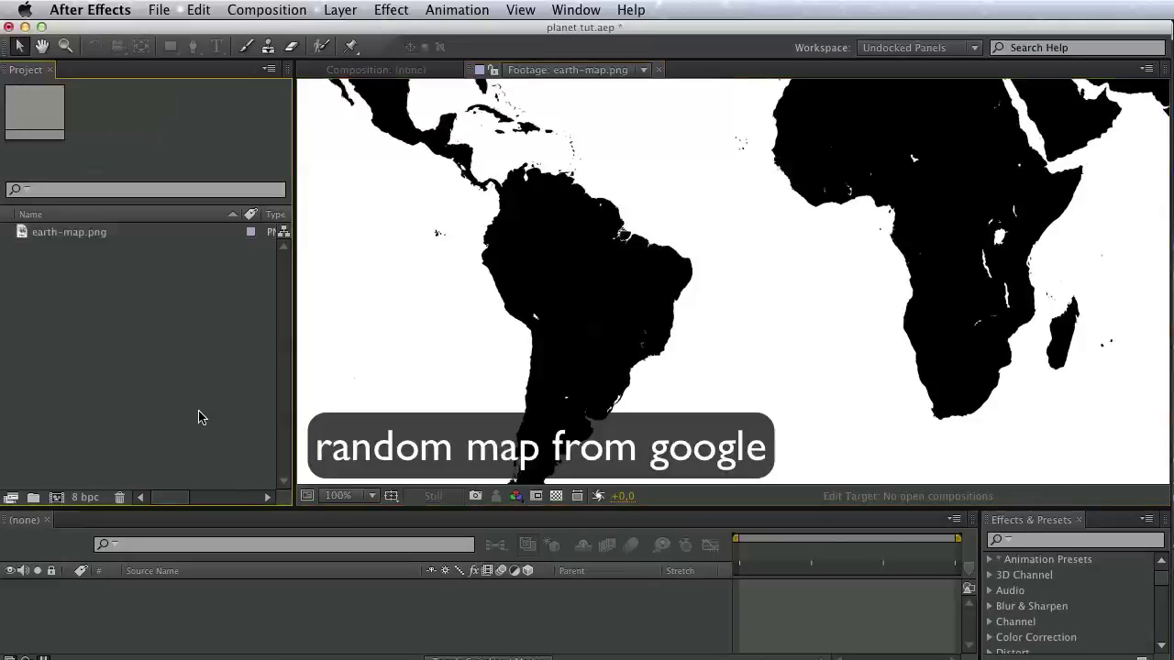
Create a composition named Planet at 1280 x 720 with a 0:00:05:00 duration.
{"action": "left_click", "coordinate": [57, 498]}
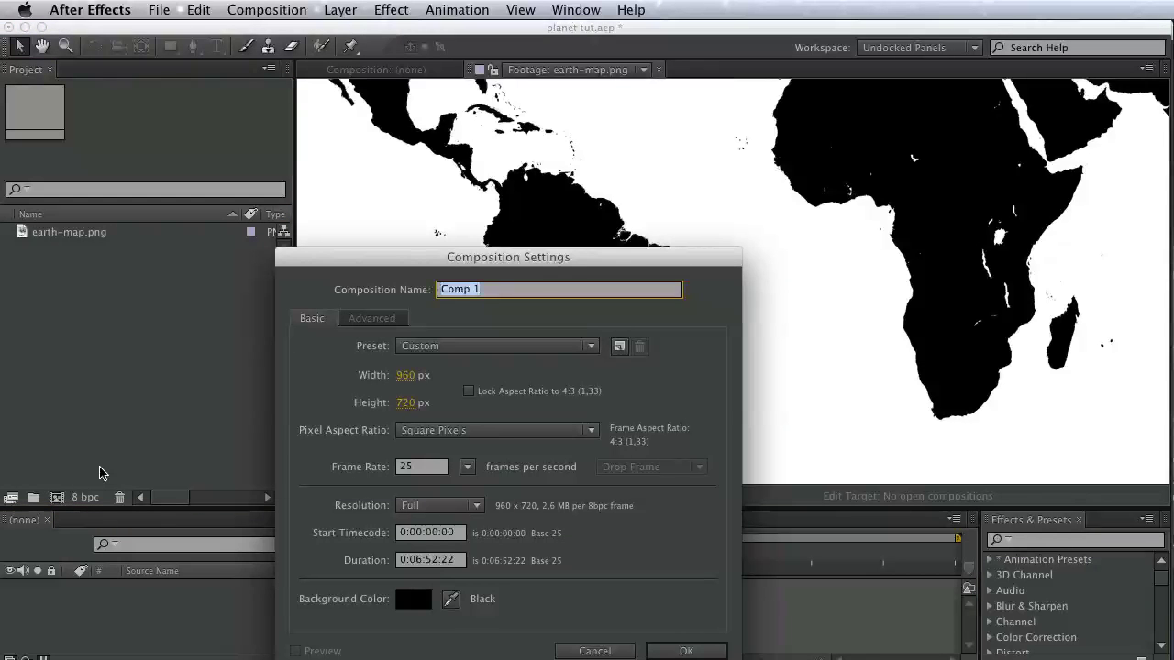
{"action": "type", "text": "Planet"}
{"action": "left_click", "coordinate": [405, 375]}
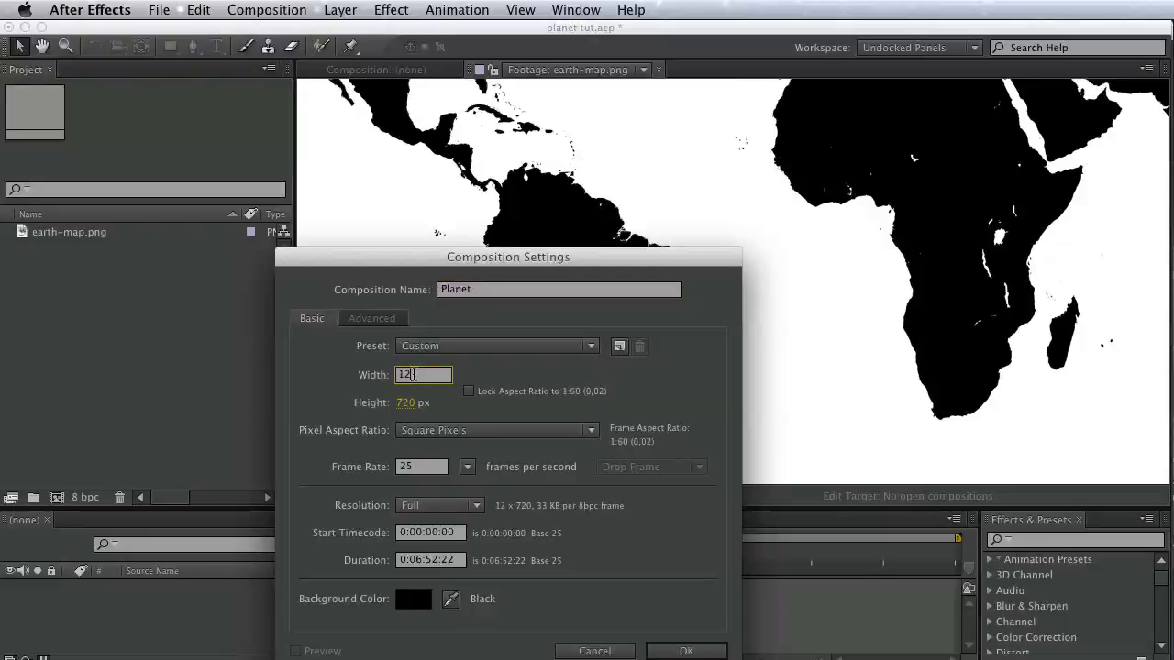
{"action": "type", "text": "1280"}
{"action": "left_click", "coordinate": [410, 403]}
{"action": "type", "text": "720"}
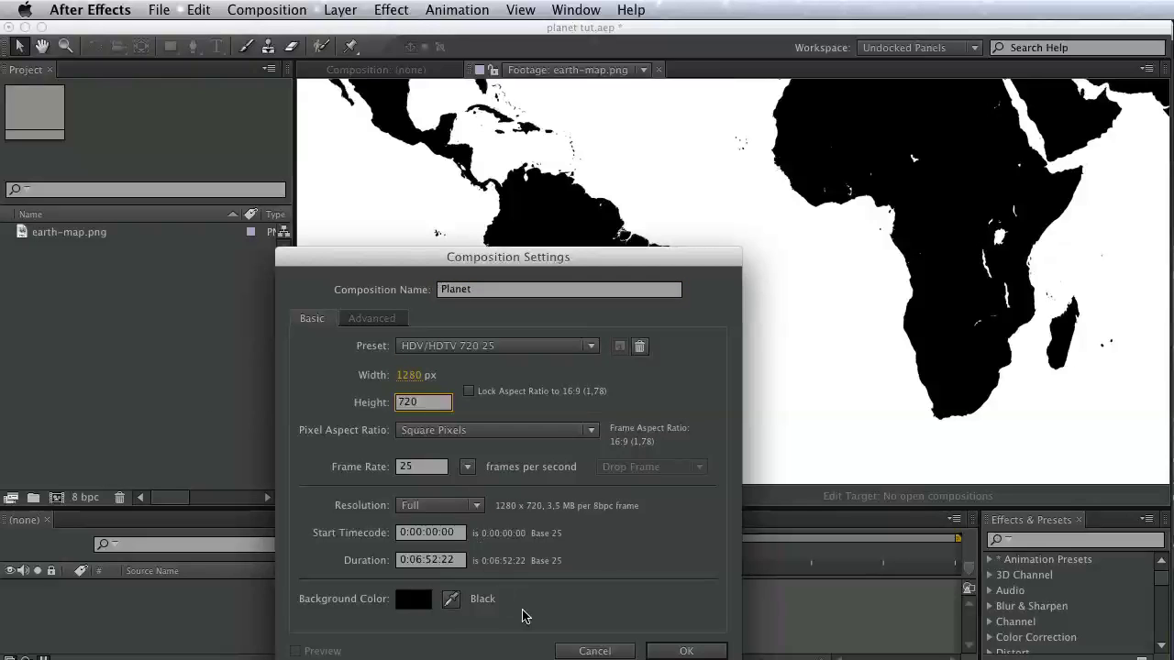
{"action": "left_click", "coordinate": [421, 568]}
{"action": "key", "text": "BackSpace"}
{"action": "type", "text": "0:"}
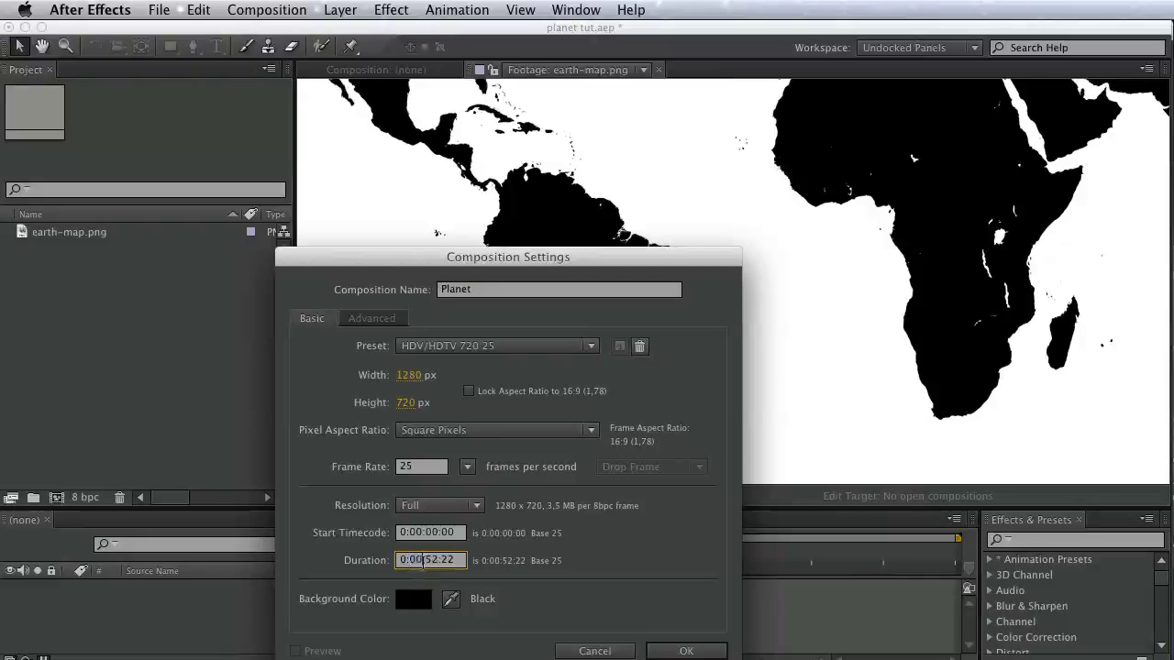
{"action": "type", "text": "00:"}
{"action": "type", "text": "00"}
Add a black solid named trapcode to the Planet composition.
{"action": "left_click", "coordinate": [679, 650]}
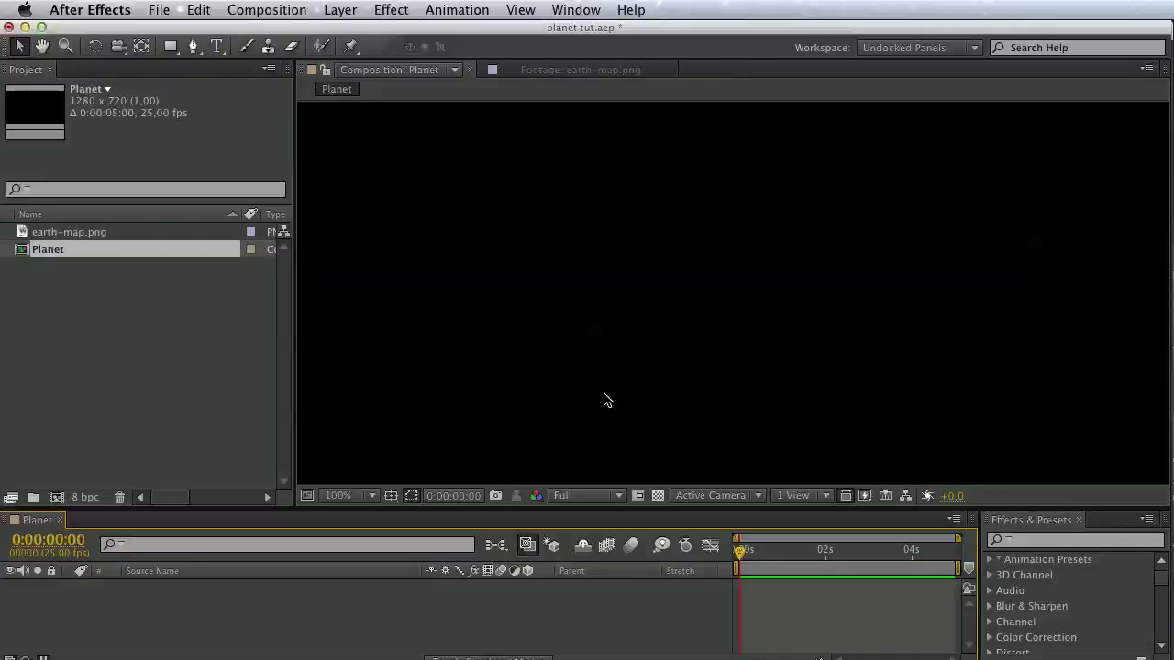
{"action": "right_click", "coordinate": [223, 608]}
{"action": "mouse_move", "coordinate": [440, 622]}
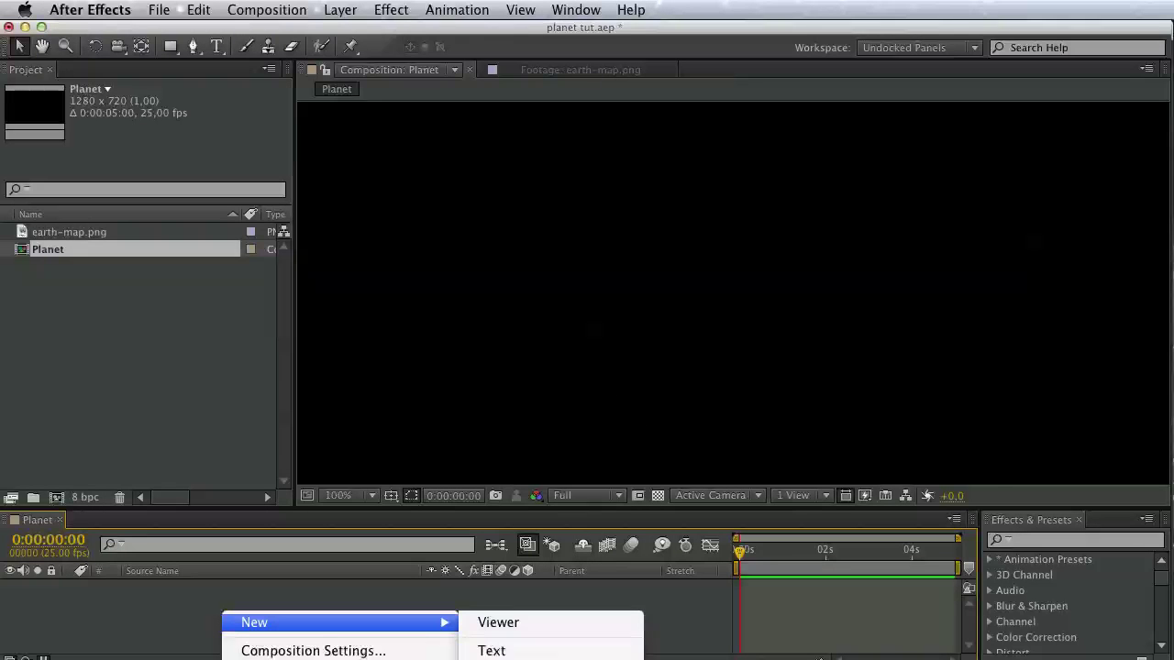
{"action": "left_click", "coordinate": [513, 656]}
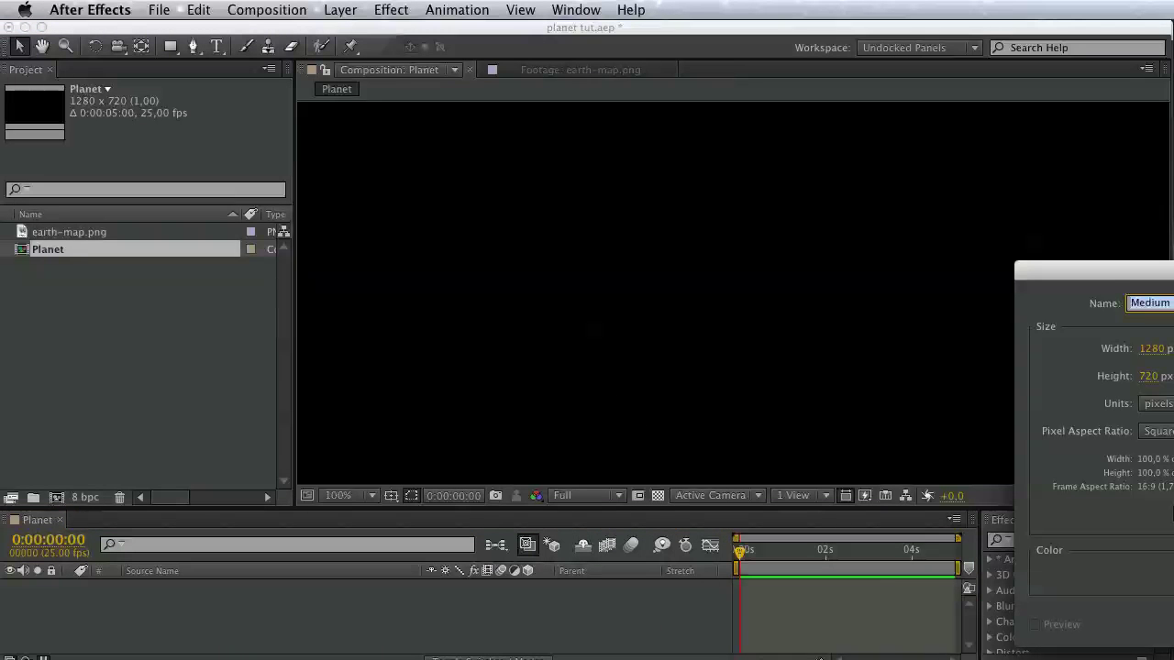
{"action": "left_click", "coordinate": [708, 530]}
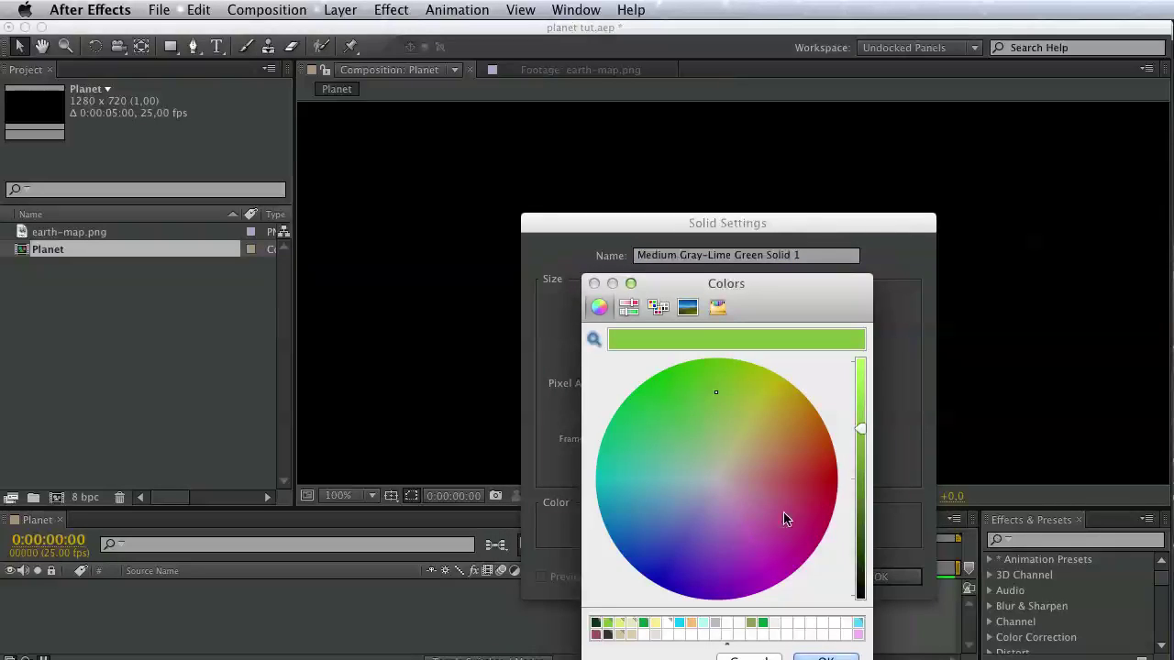
{"action": "left_click", "coordinate": [860, 596]}
{"action": "left_click", "coordinate": [826, 657]}
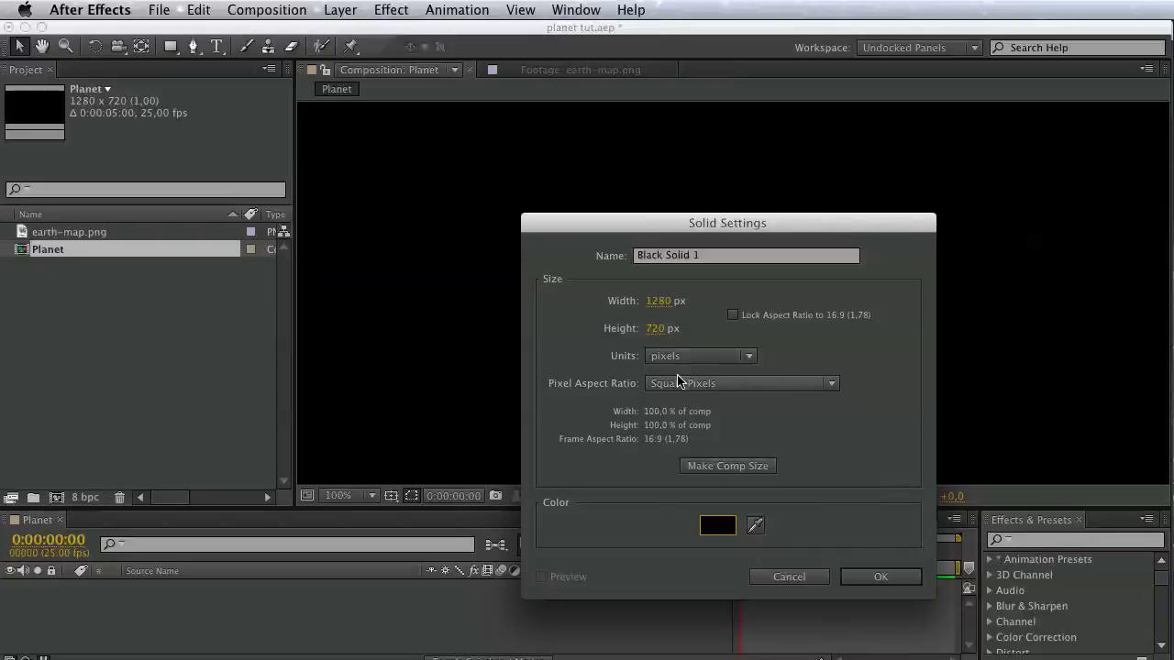
{"action": "left_click", "coordinate": [721, 259]}
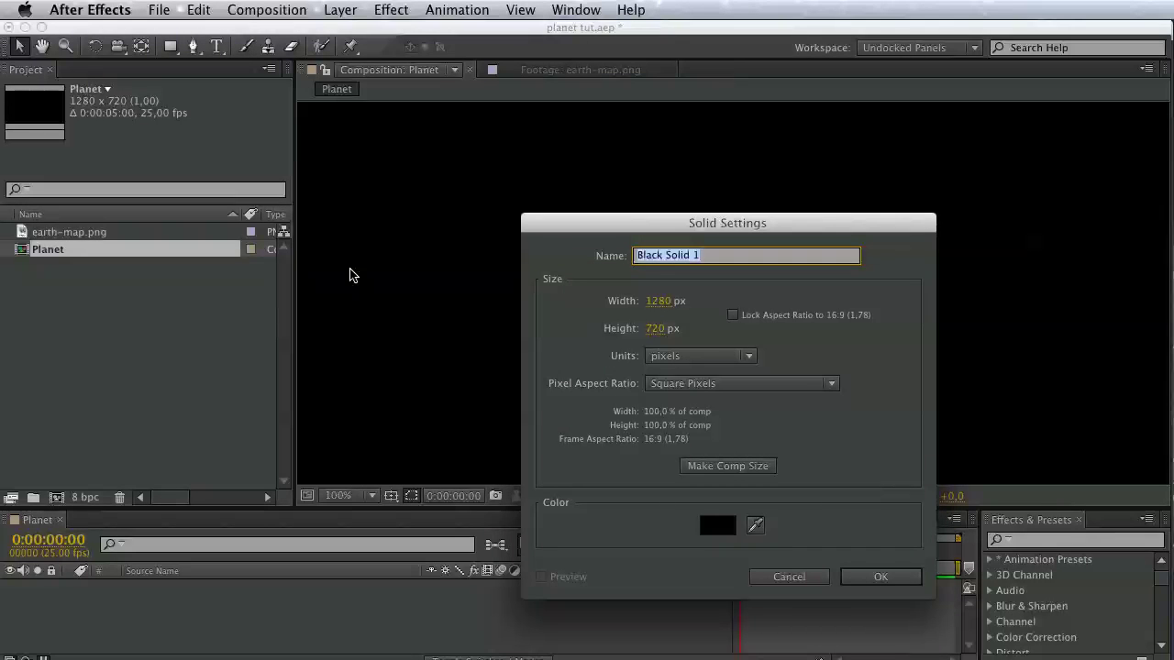
{"action": "type", "text": "trapcode"}
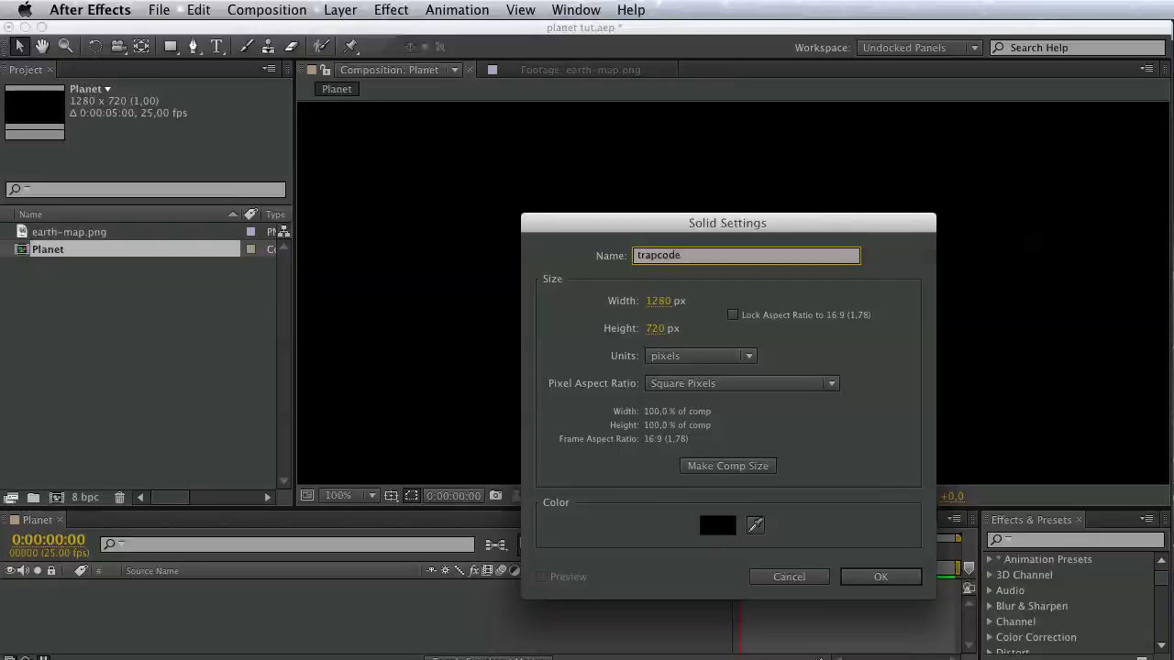
{"action": "left_click", "coordinate": [891, 583]}
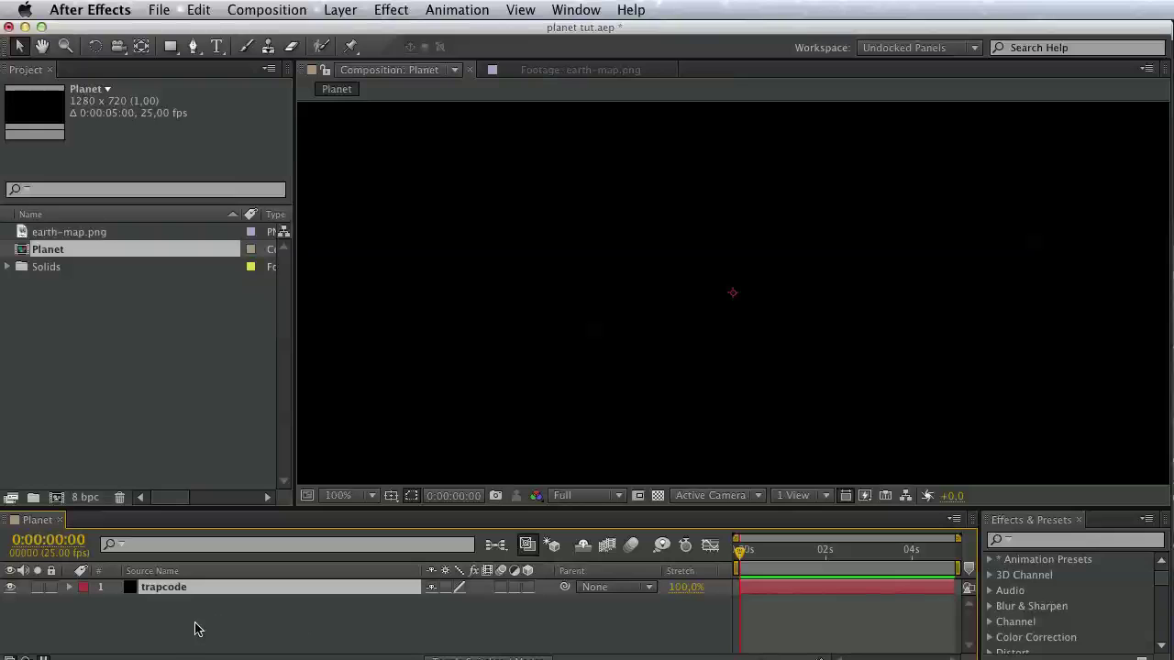
Add a second black solid named bg and place it below trapcode.
{"action": "right_click", "coordinate": [132, 607]}
{"action": "mouse_move", "coordinate": [312, 621]}
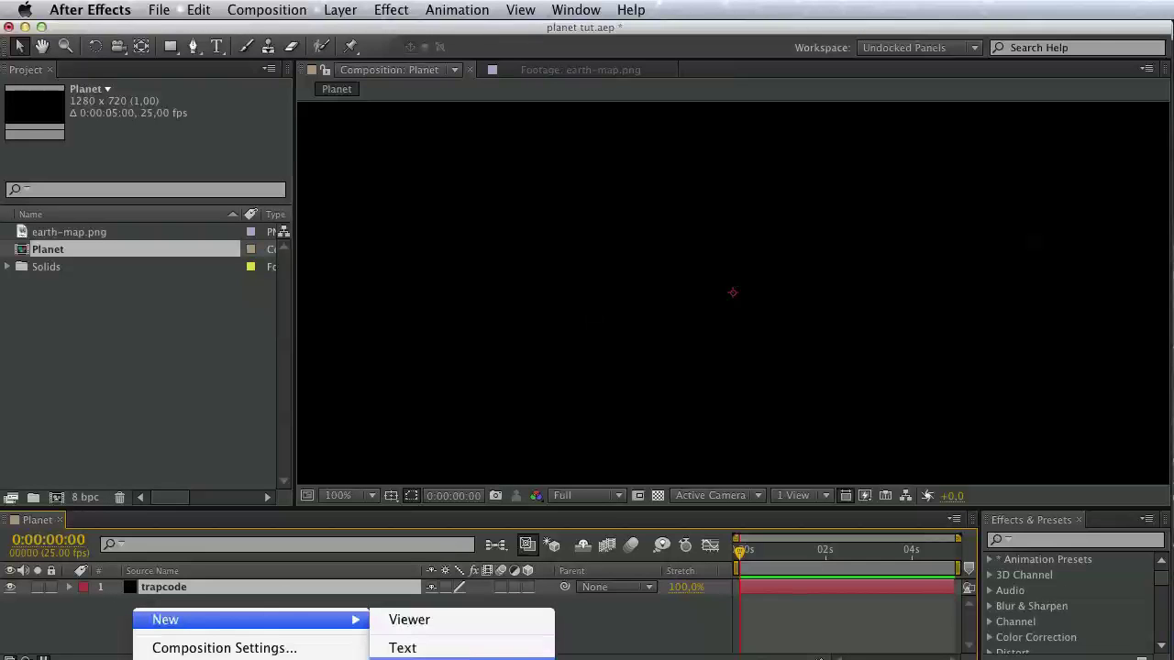
{"action": "left_click", "coordinate": [412, 657]}
{"action": "type", "text": "bg"}
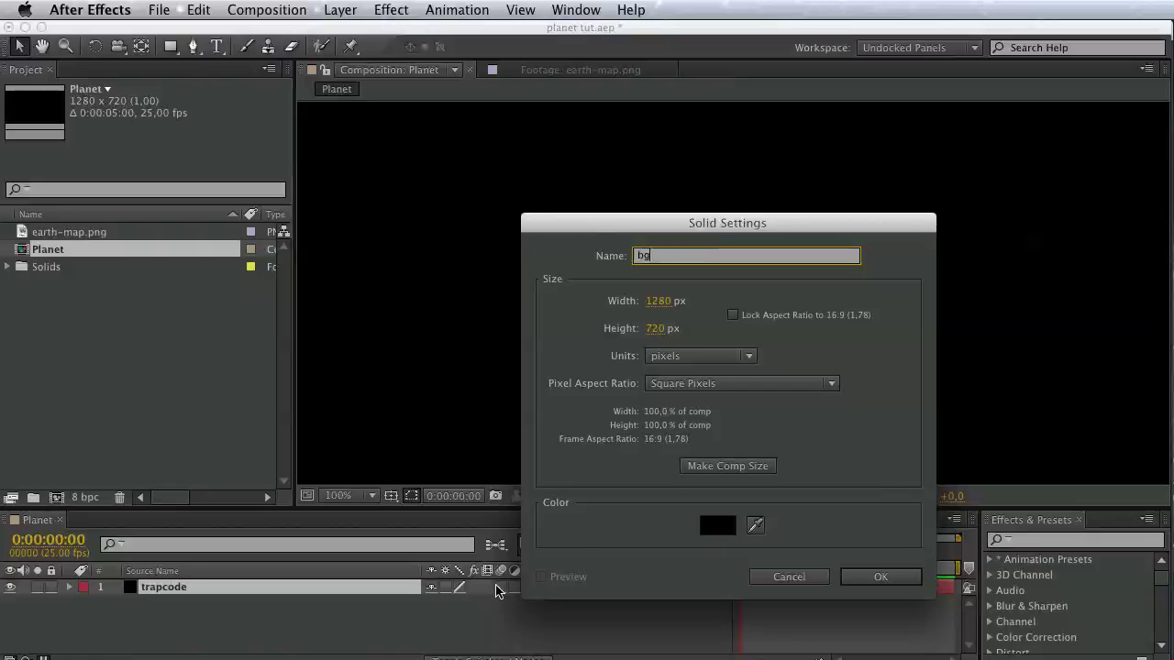
{"action": "key", "text": "Return"}
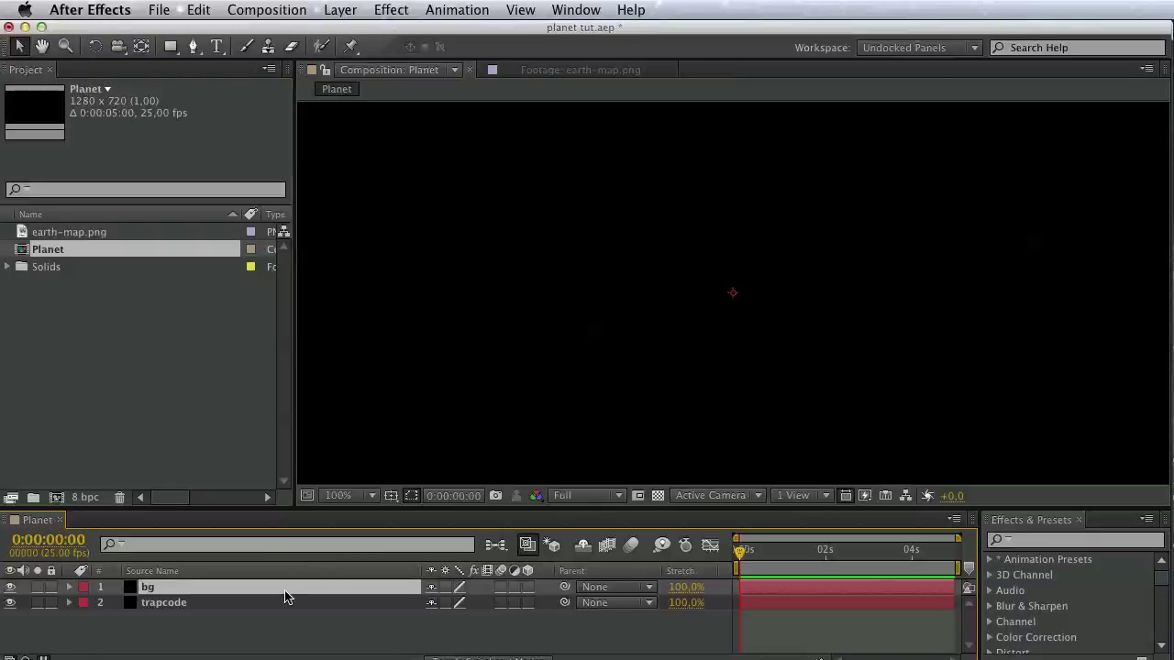
{"action": "left_click_drag", "start_coordinate": [284, 597], "coordinate": [284, 613]}
{"action": "left_click", "coordinate": [10, 587]}
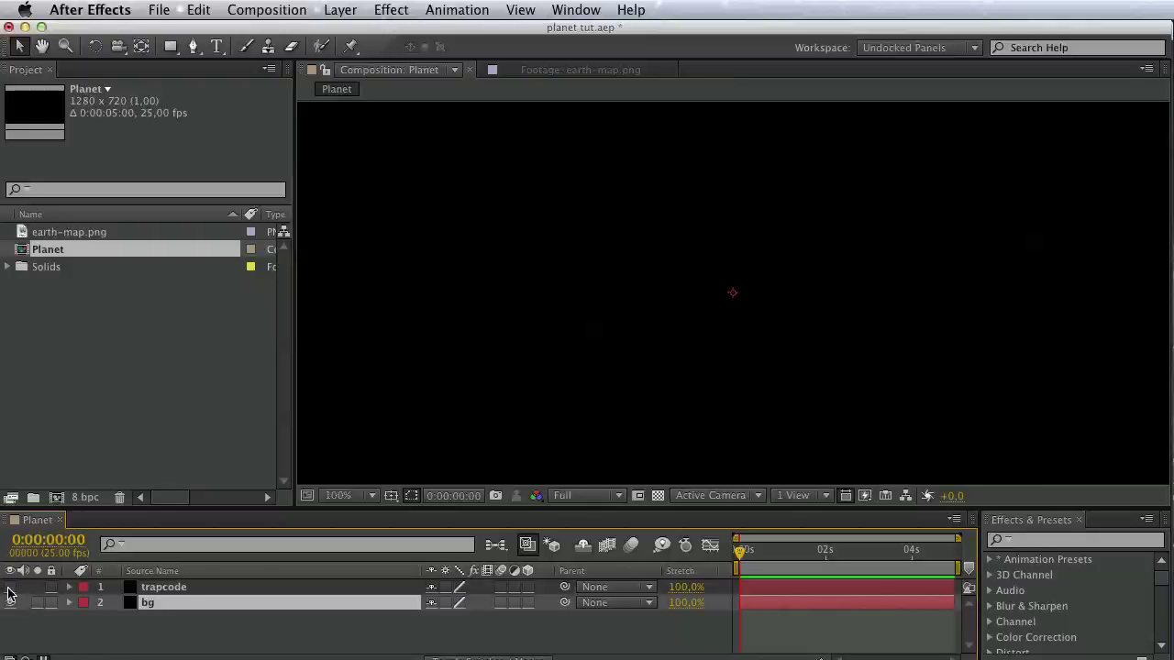
Apply Trapcode Form to the trapcode solid by searching 'form' in Effects & Presets.
{"action": "left_click", "coordinate": [158, 588]}
{"action": "left_click", "coordinate": [1059, 542]}
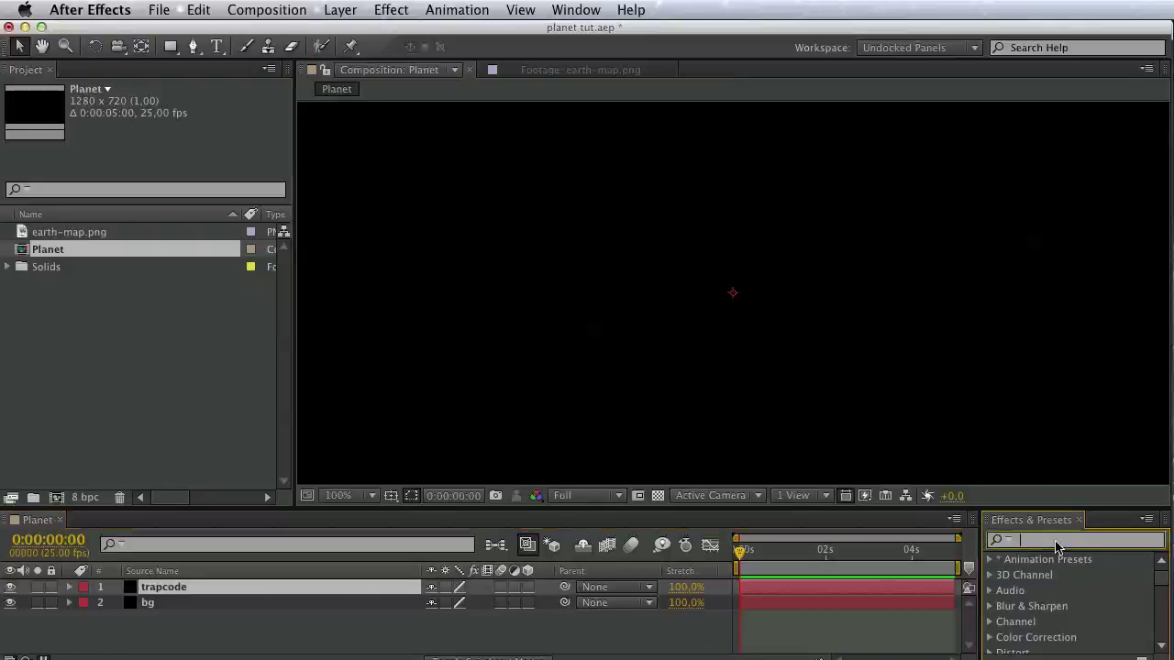
{"action": "type", "text": "form"}
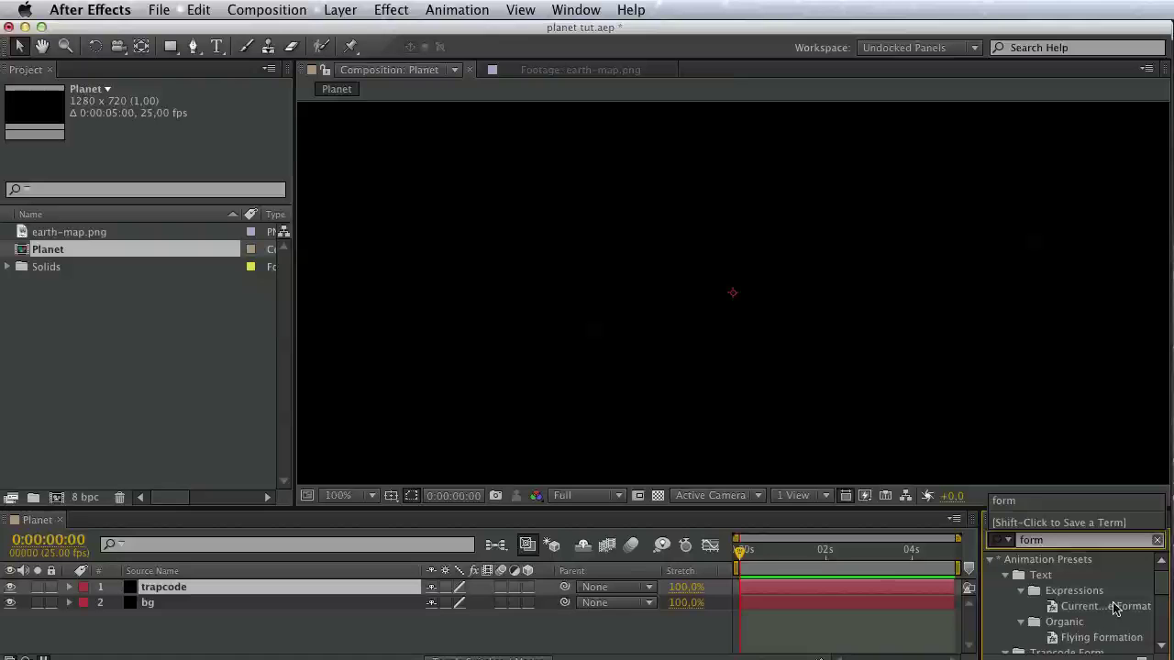
{"action": "scroll", "coordinate": [1113, 610], "scroll_direction": "down", "scroll_amount": 5}
{"action": "left_click", "coordinate": [1043, 647]}
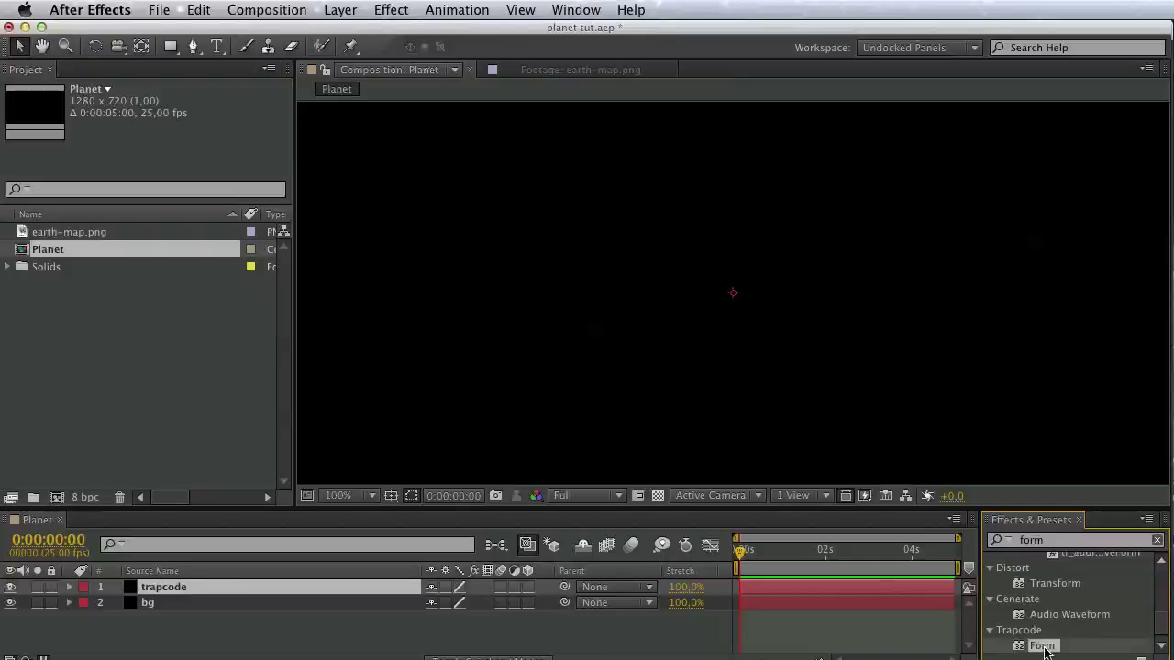
{"action": "double_click", "coordinate": [1043, 646]}
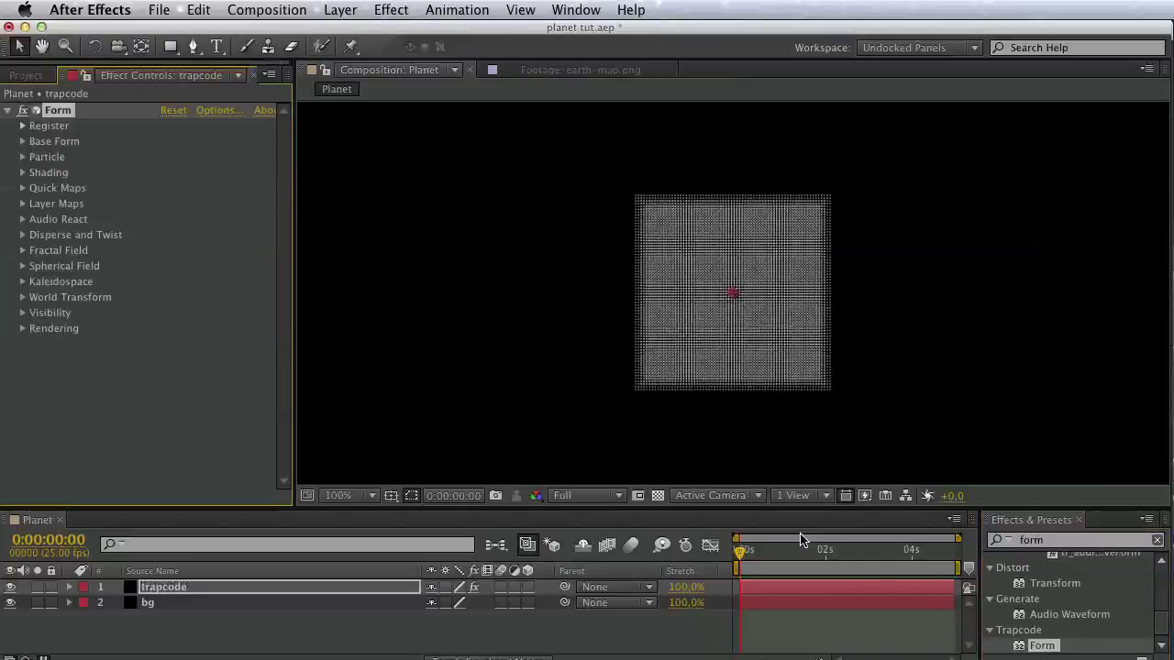
Make Form's base a Sphere – Layered shape sized 700 on X, Y and Z with one sphere layer.
{"action": "left_click", "coordinate": [23, 142]}
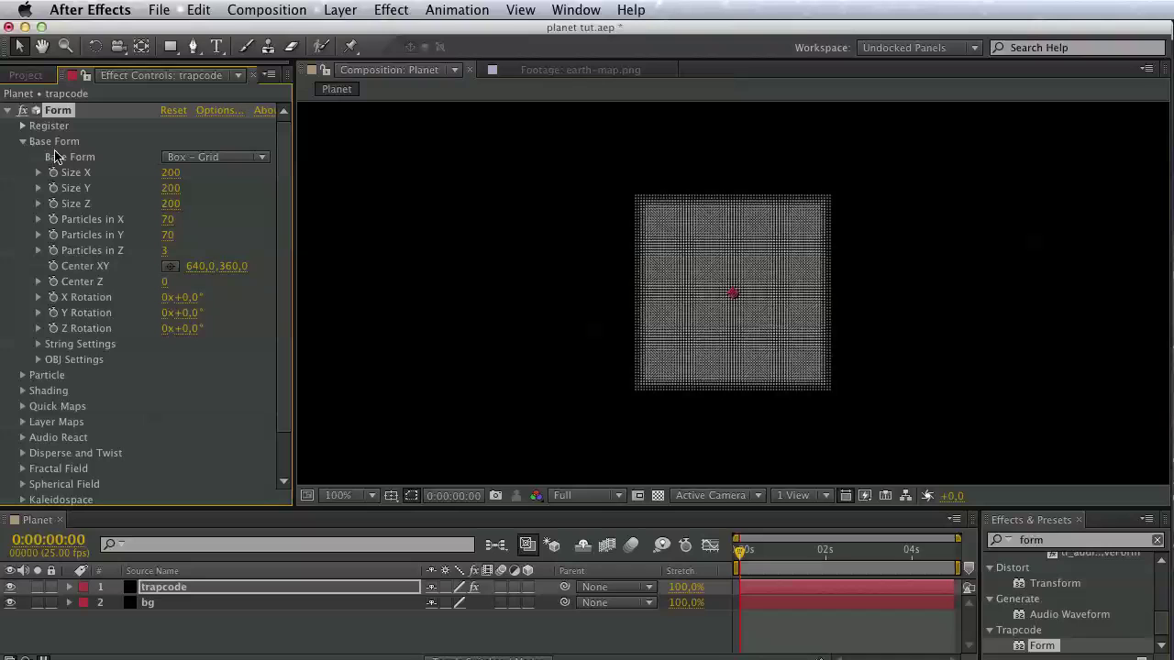
{"action": "left_click", "coordinate": [181, 159]}
{"action": "left_click", "coordinate": [211, 210]}
{"action": "left_click", "coordinate": [171, 172]}
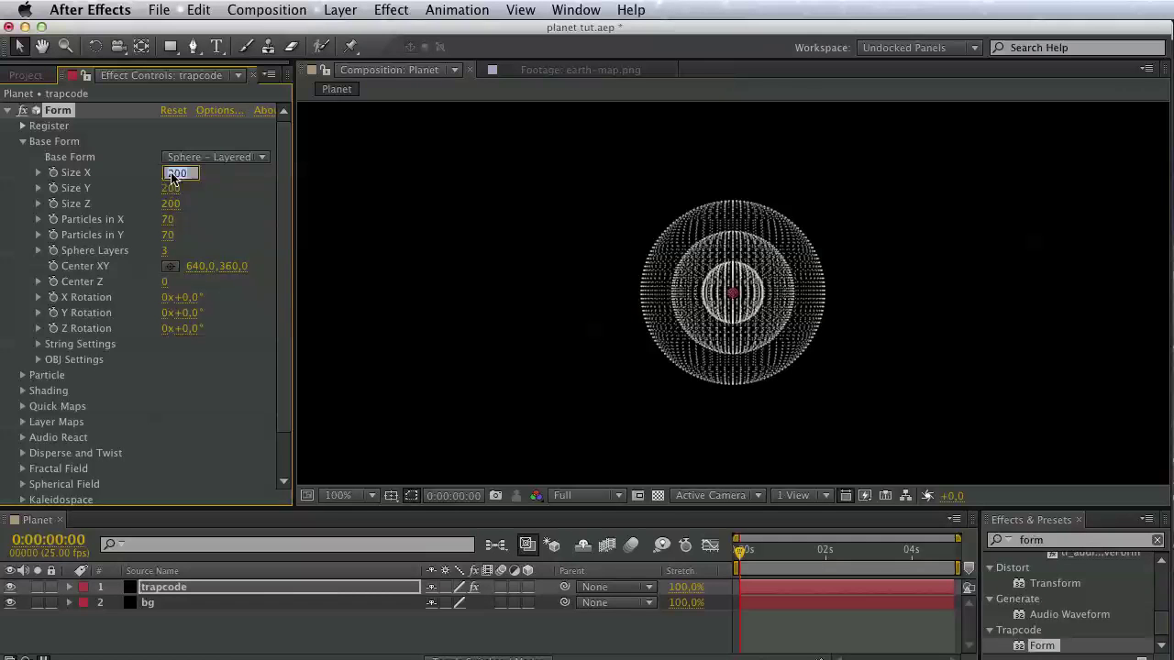
{"action": "type", "text": "70"}
{"action": "key", "text": "Tab"}
{"action": "type", "text": "700"}
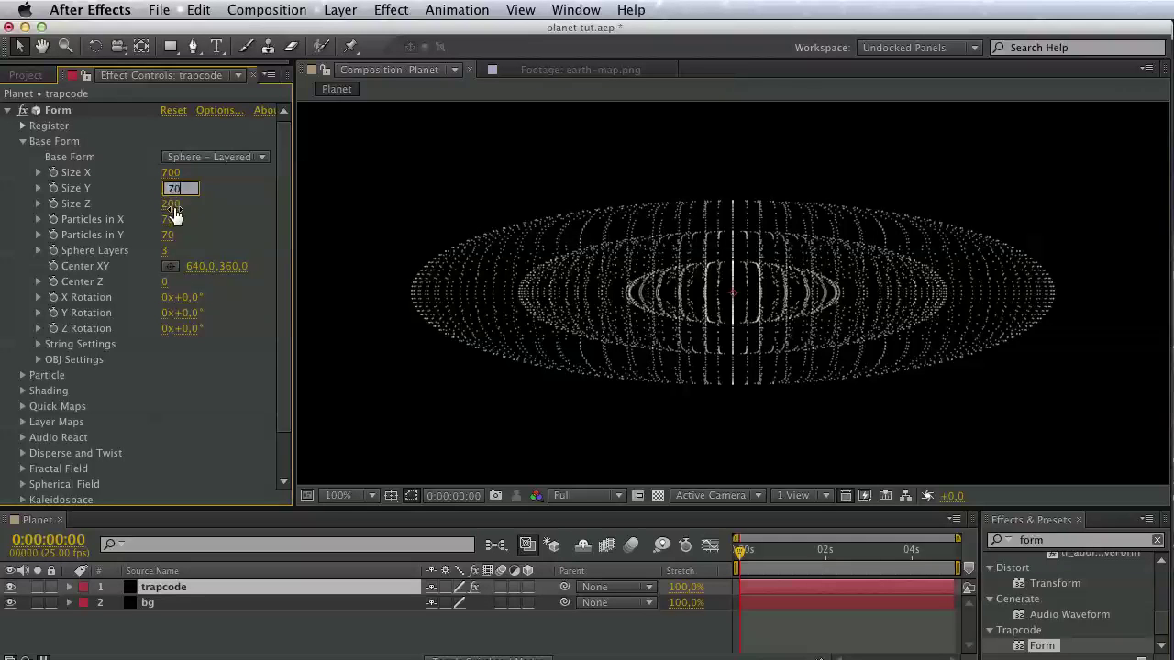
{"action": "key", "text": "Tab"}
{"action": "type", "text": "700"}
{"action": "key", "text": "Return"}
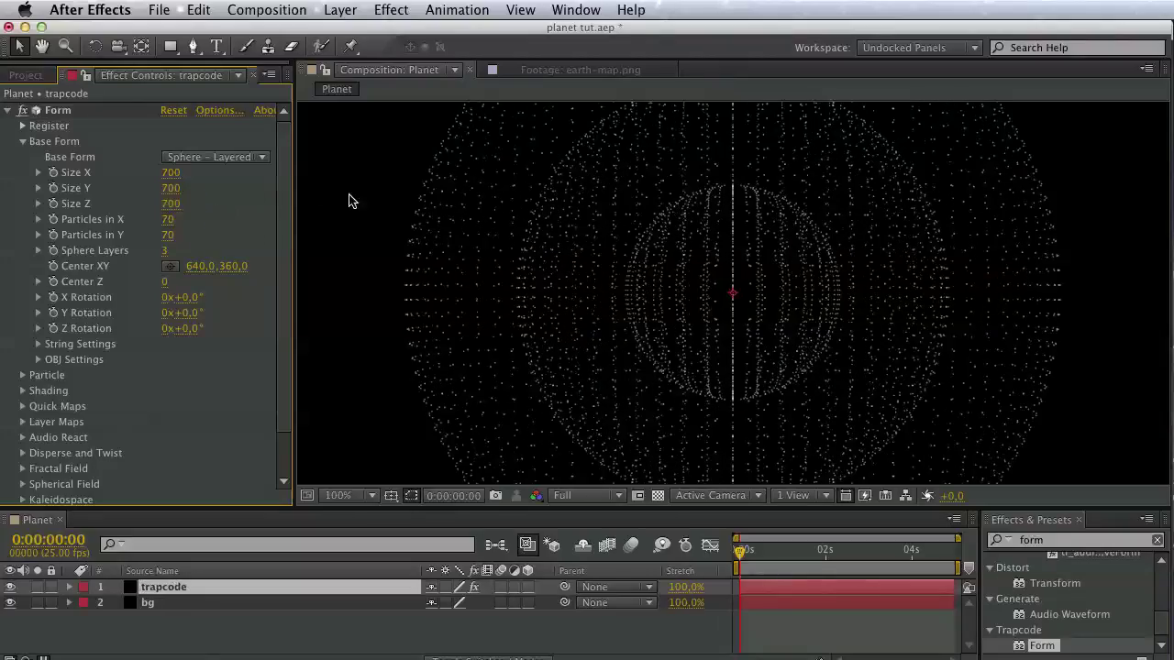
{"action": "left_click", "coordinate": [39, 250]}
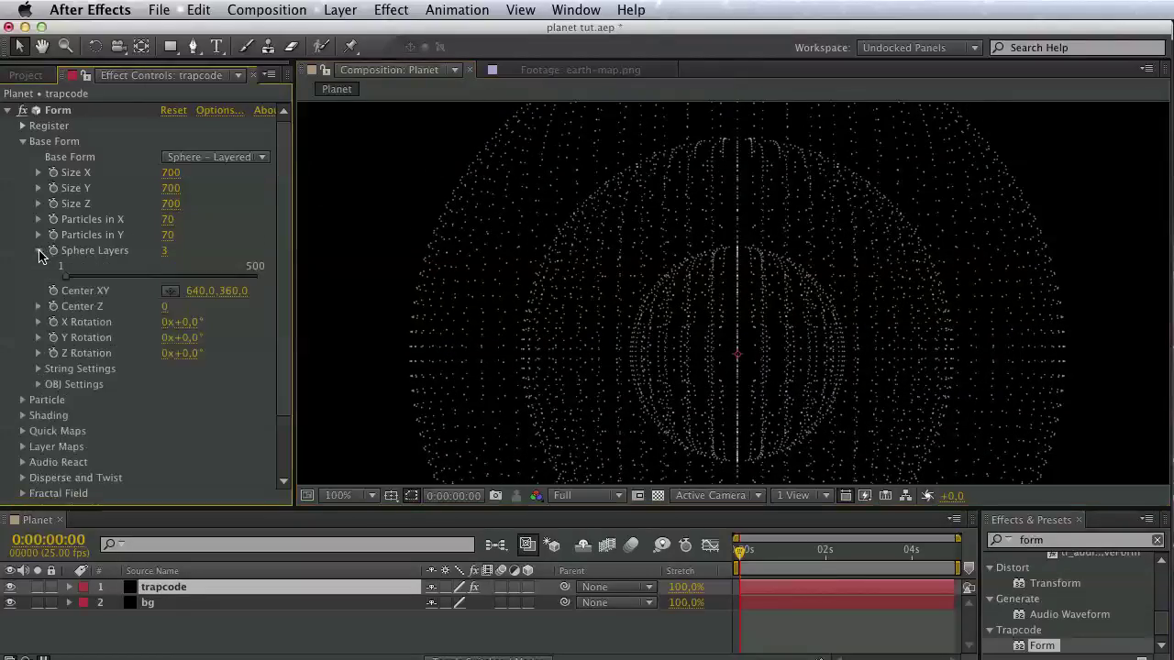
{"action": "left_click_drag", "start_coordinate": [66, 273], "coordinate": [37, 282]}
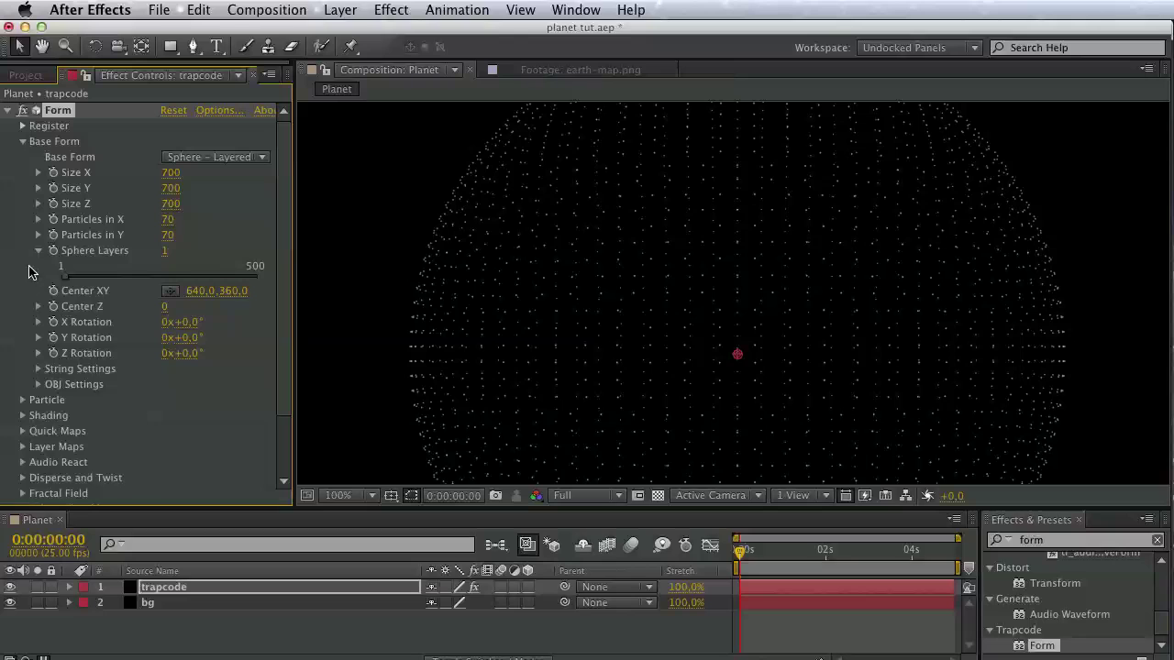
{"action": "left_click", "coordinate": [38, 250]}
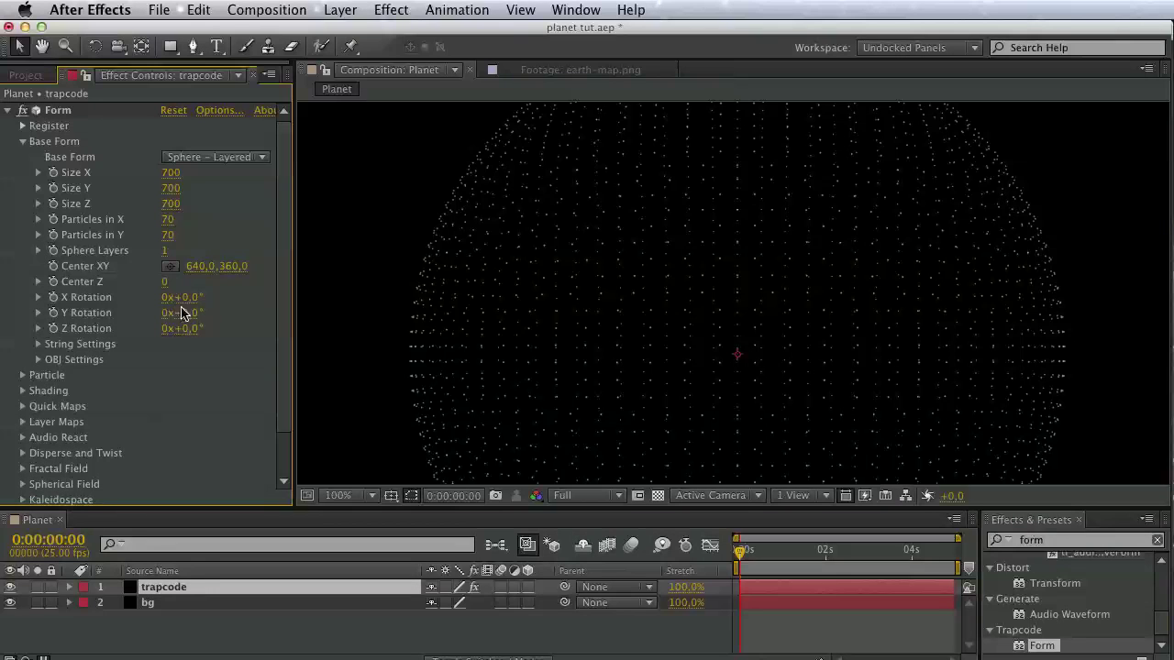
Try different Particles in X and Y counts, leaving Particles in Y at 300.
{"action": "left_click", "coordinate": [168, 223]}
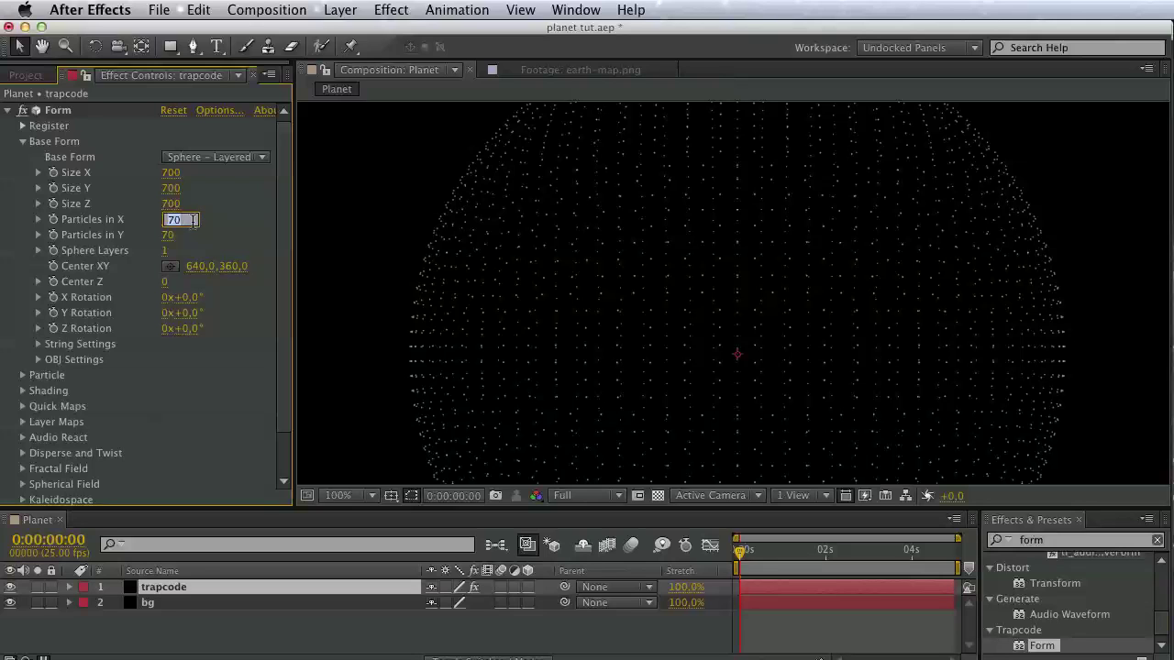
{"action": "type", "text": "0"}
{"action": "key", "text": "Return"}
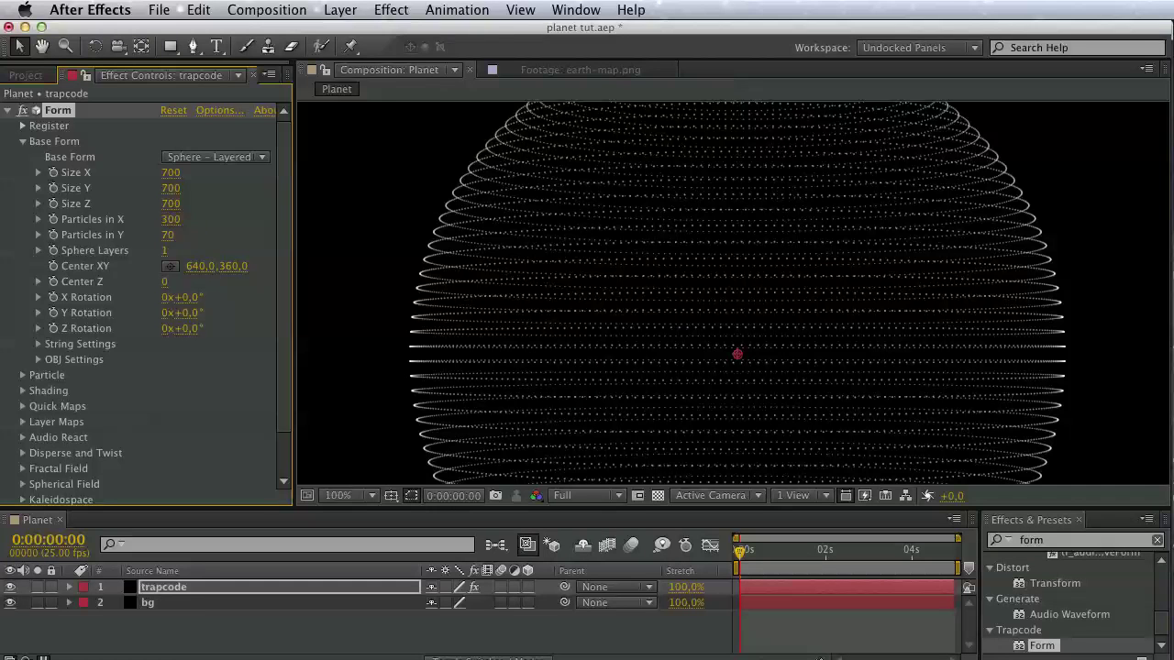
{"action": "left_click", "coordinate": [171, 236]}
{"action": "type", "text": "0"}
{"action": "key", "text": "Return"}
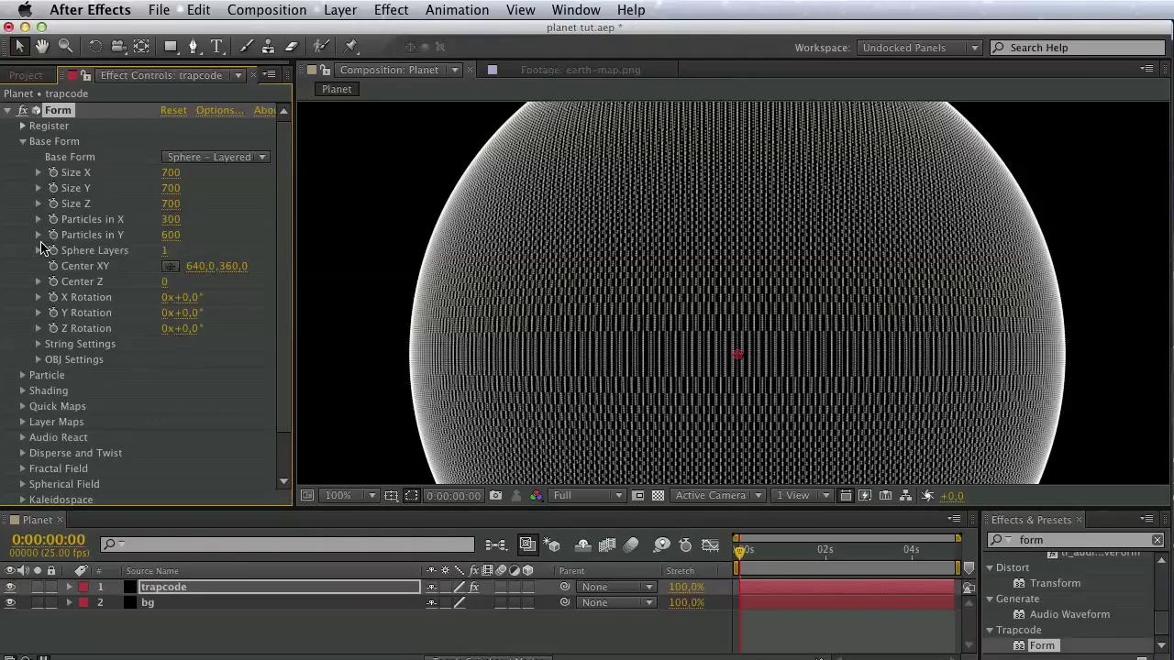
{"action": "left_click", "coordinate": [39, 235]}
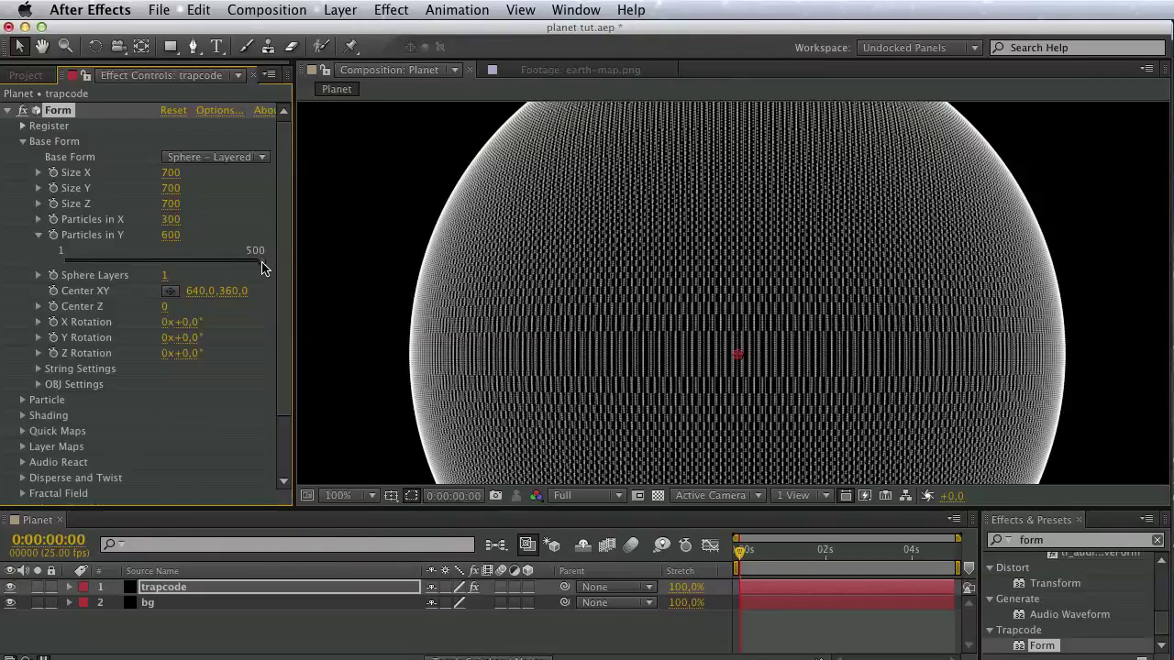
{"action": "left_click_drag", "start_coordinate": [261, 266], "coordinate": [128, 260]}
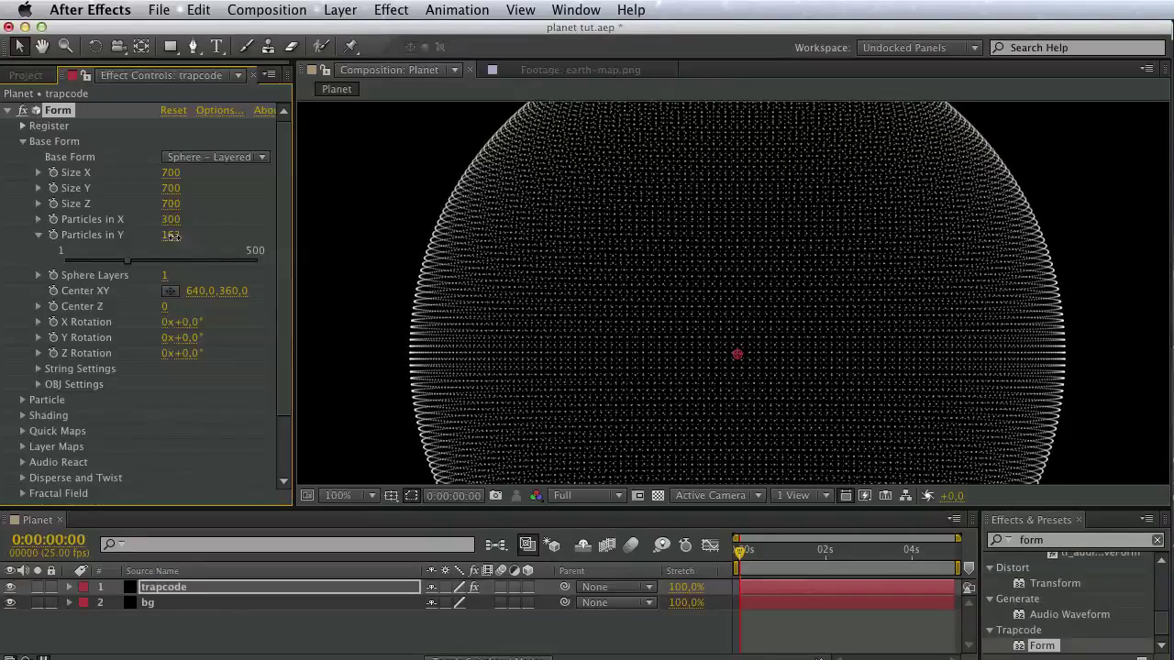
{"action": "left_click", "coordinate": [173, 236]}
{"action": "type", "text": "300"}
{"action": "key", "text": "Return"}
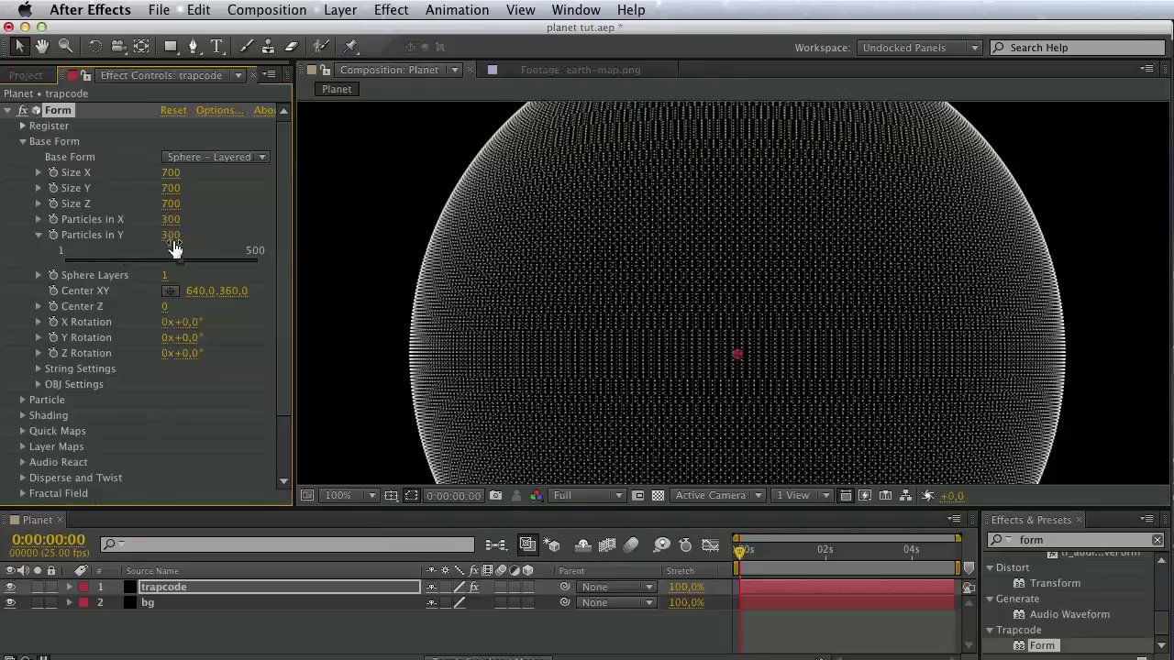
Settle on 300 particles in X and 150 particles in Y.
{"action": "left_click", "coordinate": [175, 220]}
{"action": "type", "text": "600"}
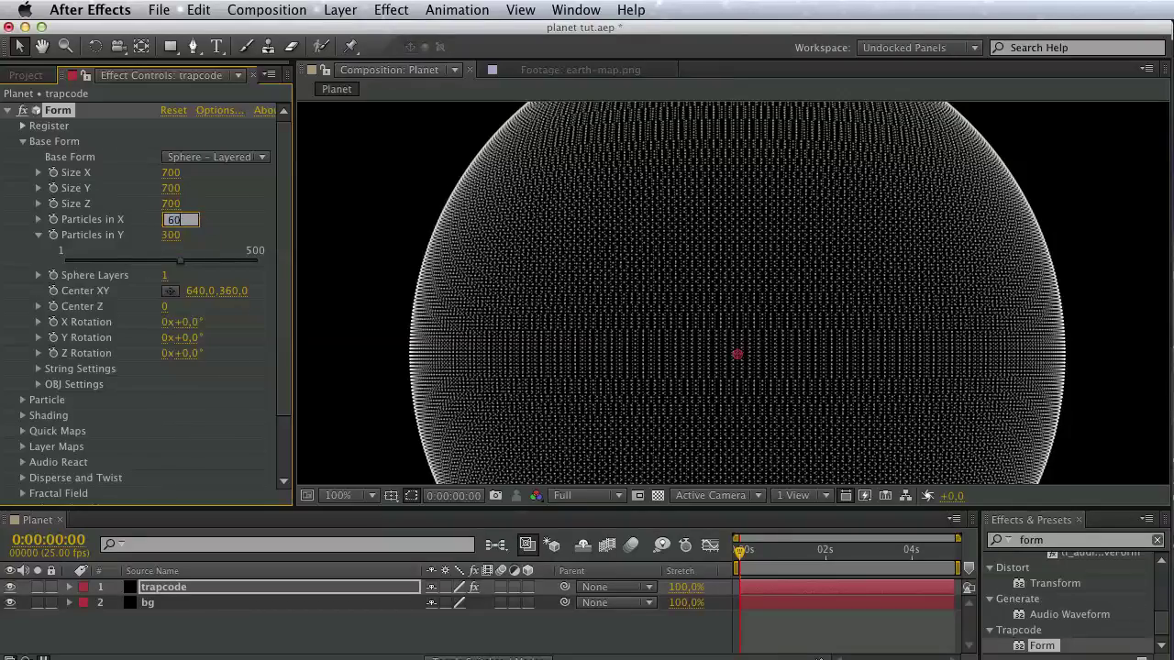
{"action": "key", "text": "Return"}
{"action": "mouse_move", "coordinate": [578, 221]}
{"action": "left_mouse_down"}
{"action": "mouse_move", "coordinate": [577, 318]}
{"action": "mouse_move", "coordinate": [547, 202]}
{"action": "left_mouse_up"}
{"action": "left_click", "coordinate": [178, 236]}
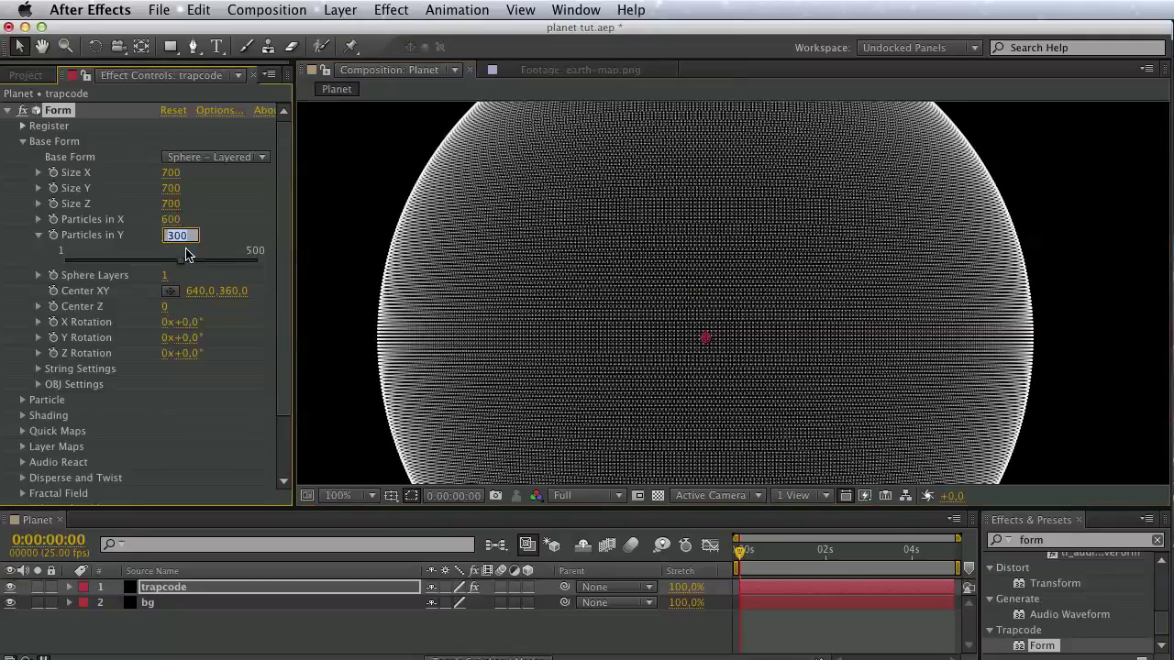
{"action": "type", "text": "150"}
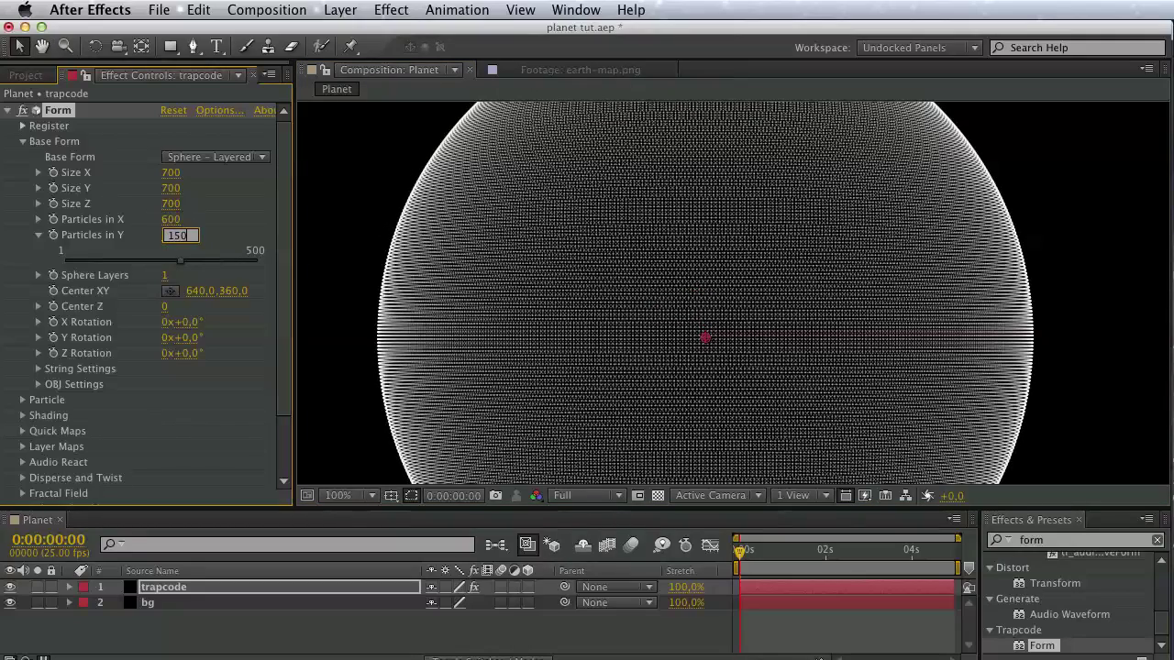
{"action": "left_click", "coordinate": [171, 219]}
{"action": "type", "text": "3"}
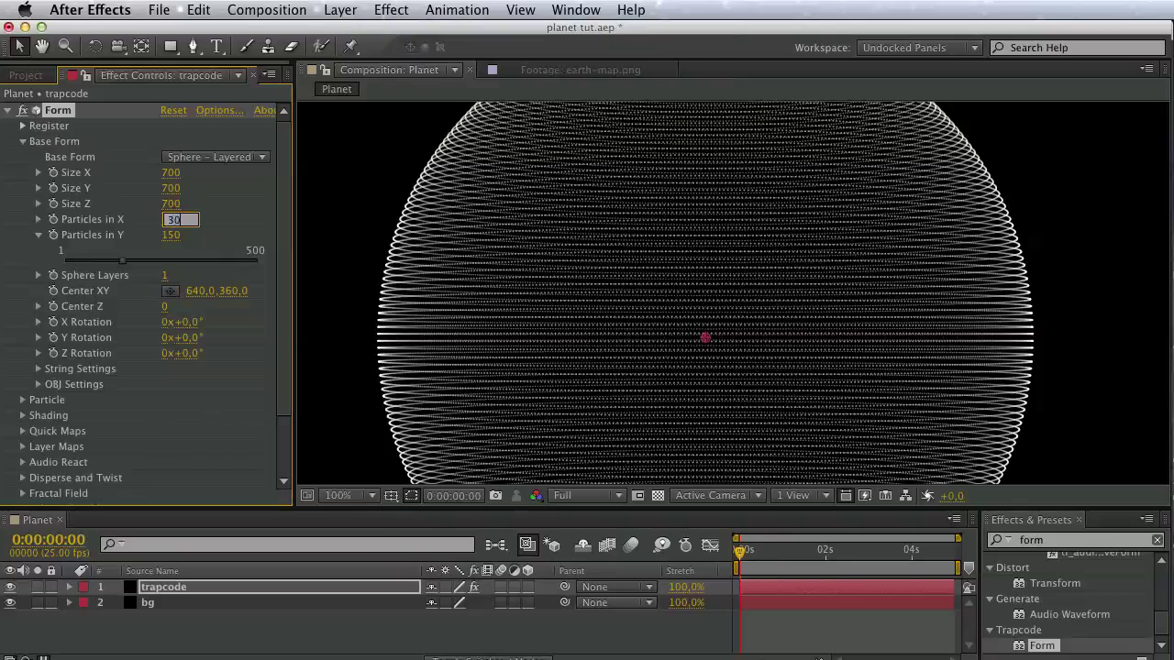
{"action": "type", "text": "0"}
{"action": "key", "text": "Return"}
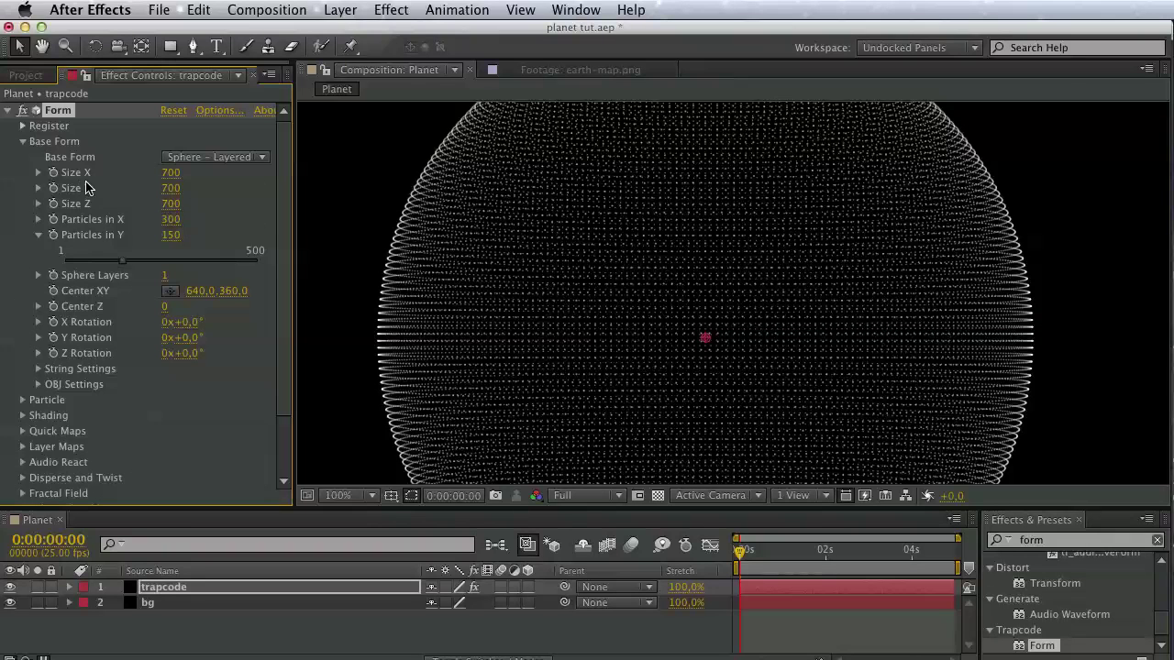
{"action": "scroll", "coordinate": [73, 314], "scroll_direction": "down", "scroll_amount": 3}
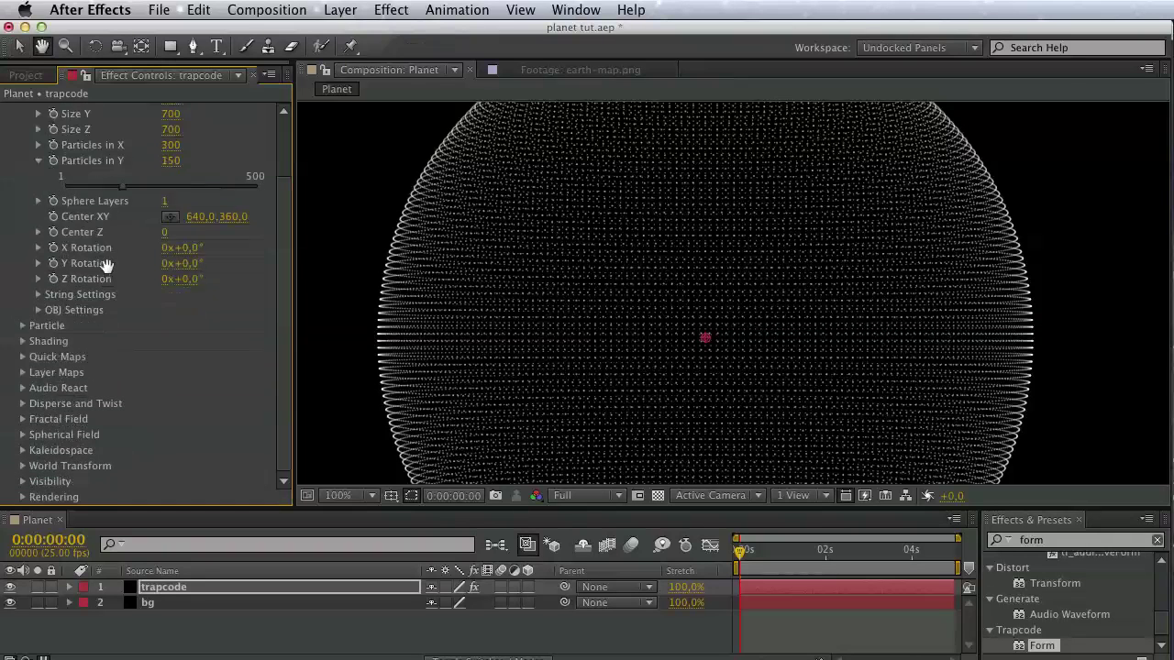
Keep particle Size at 1 and set the particle colour to pink.
{"action": "left_click", "coordinate": [23, 327]}
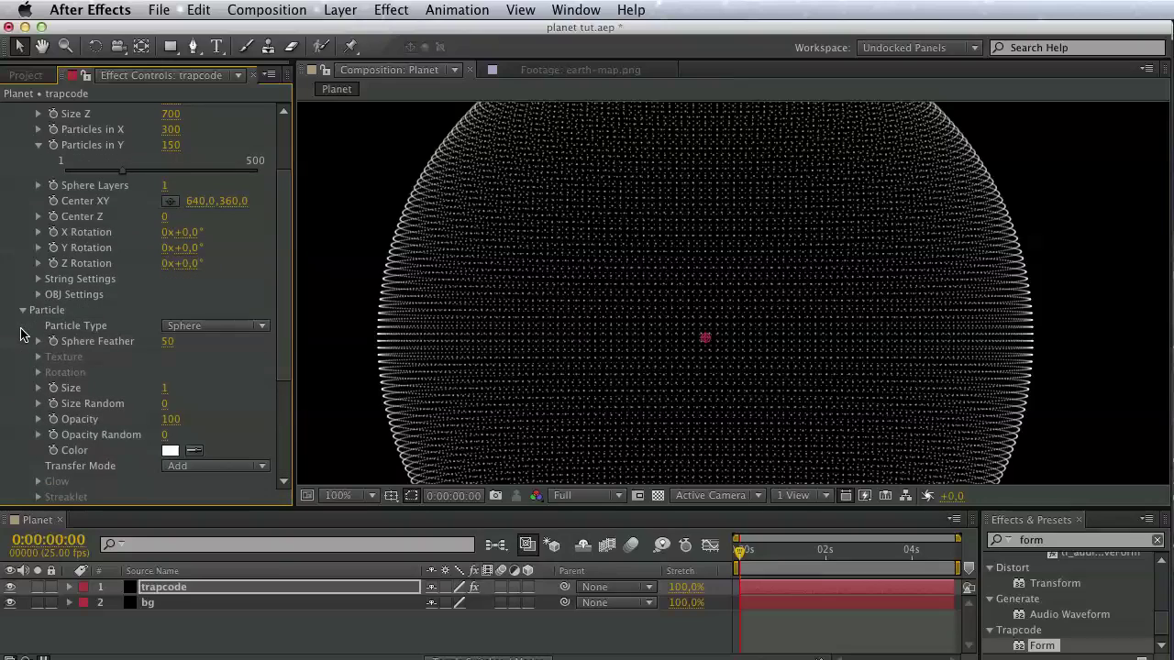
{"action": "left_click", "coordinate": [164, 389]}
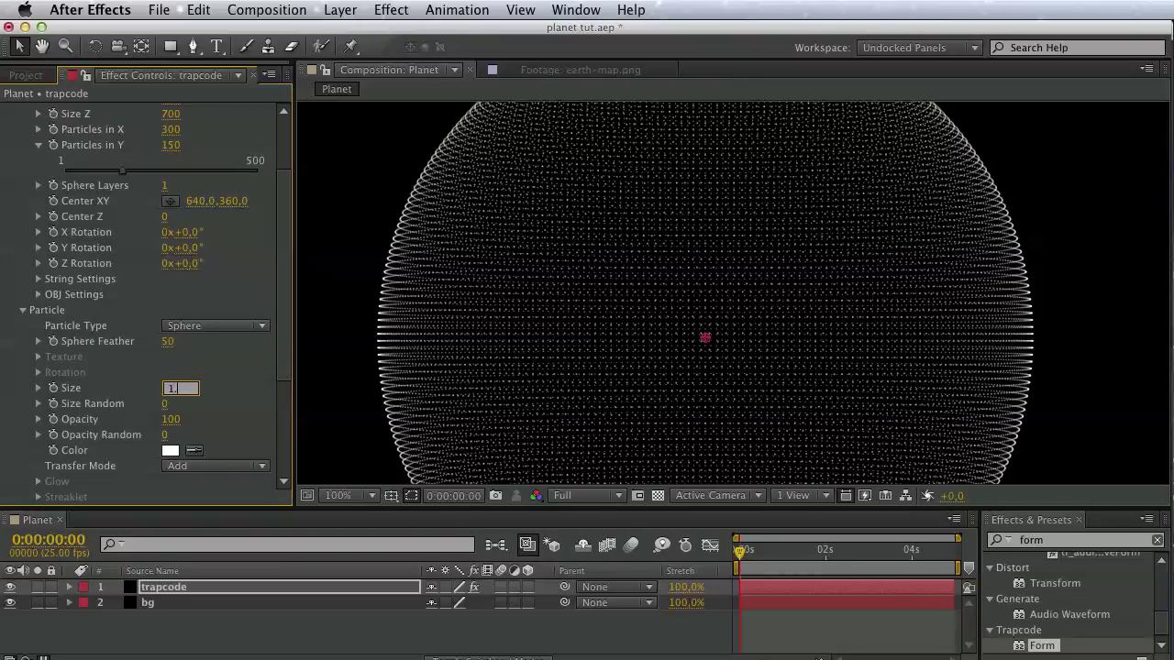
{"action": "key", "text": "Return"}
{"action": "left_click", "coordinate": [170, 450]}
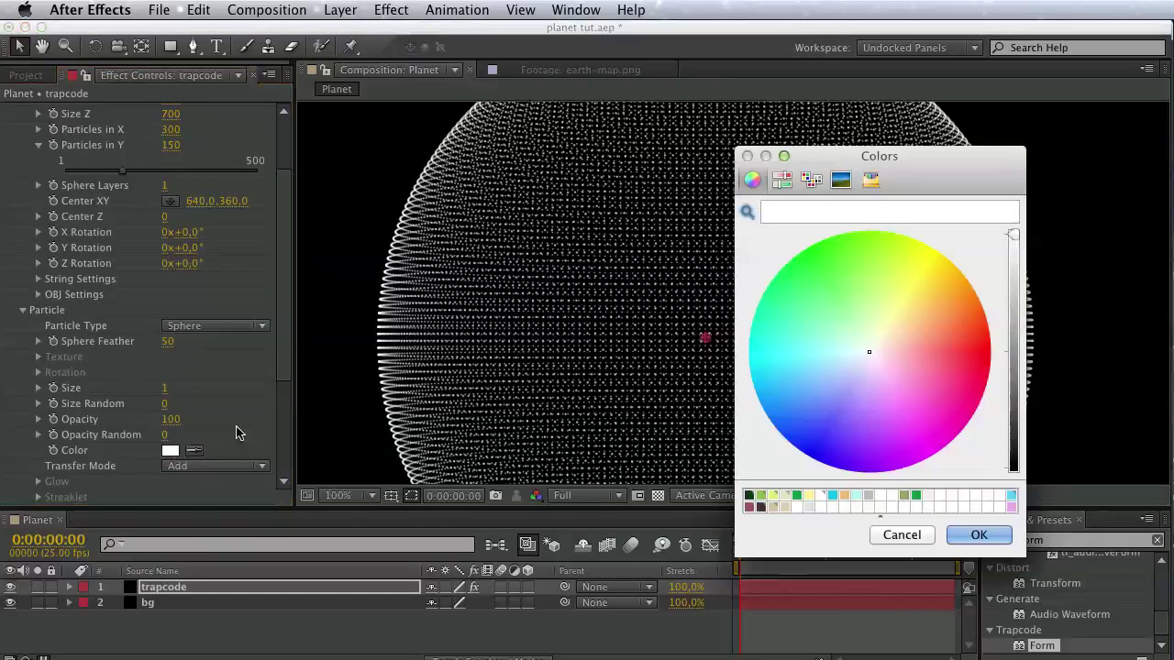
{"action": "left_click", "coordinate": [1010, 495]}
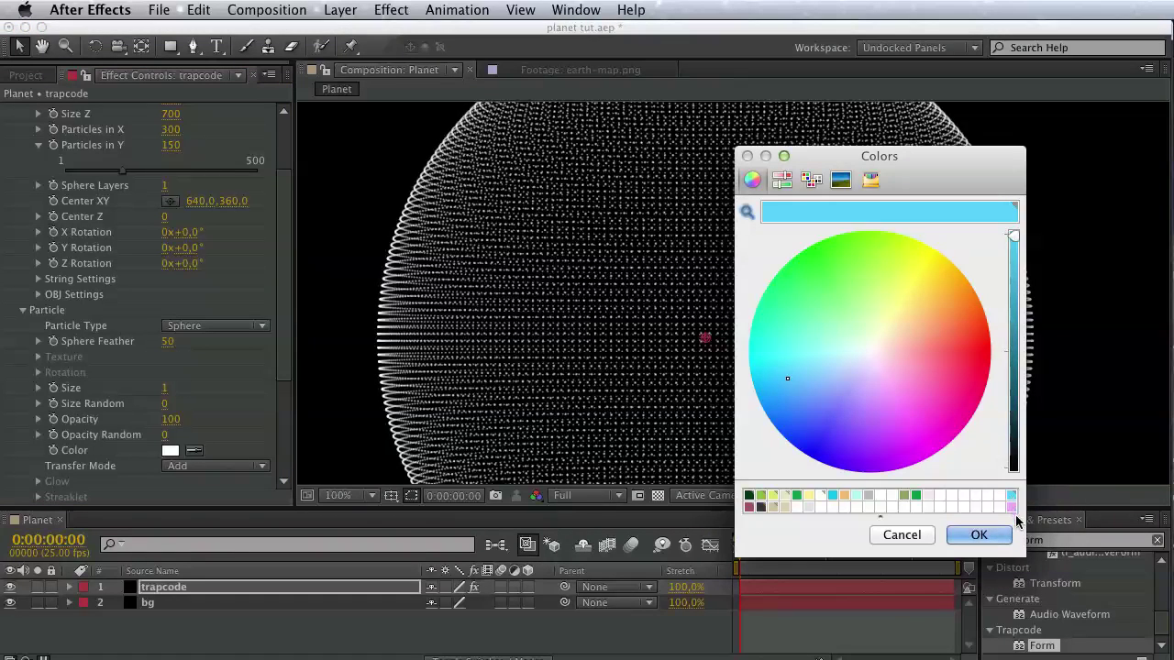
{"action": "left_click", "coordinate": [1010, 506]}
{"action": "left_click", "coordinate": [978, 535]}
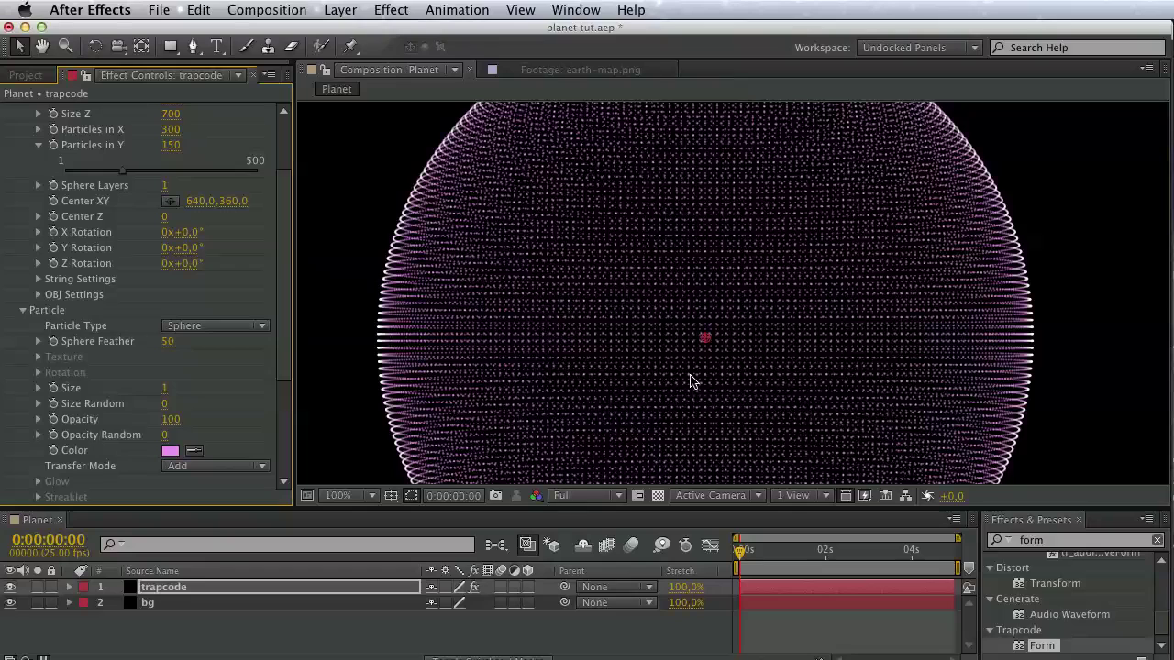
Set the particle Transfer Mode to Screen after briefly trying Lighten.
{"action": "left_click", "coordinate": [210, 470]}
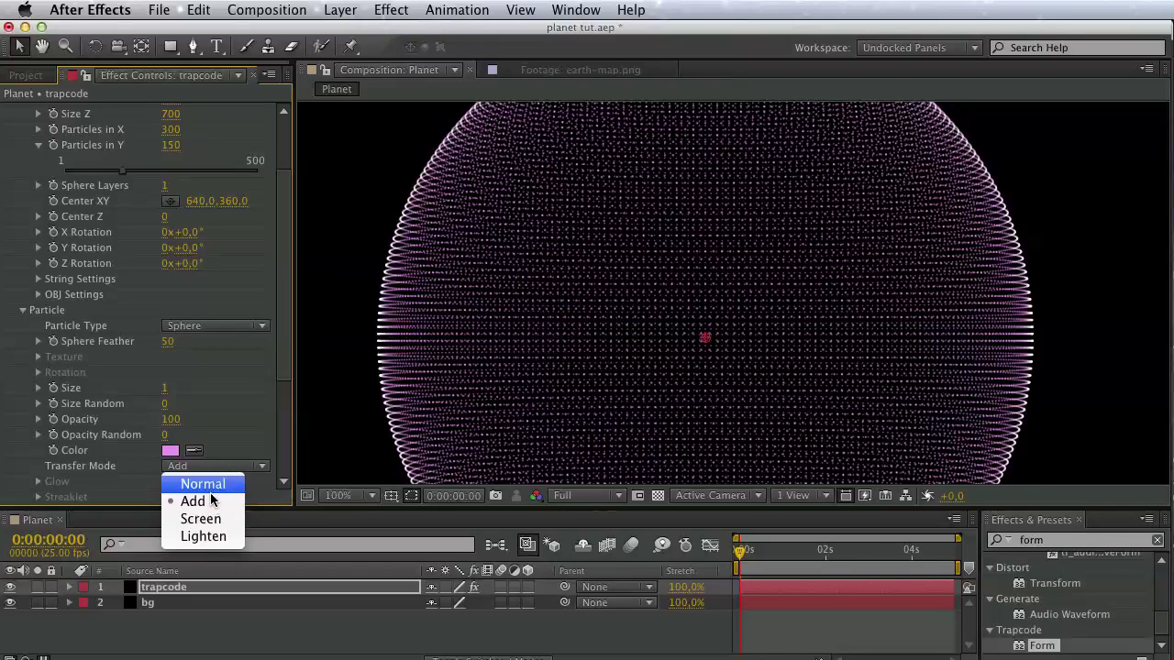
{"action": "left_click", "coordinate": [215, 519]}
{"action": "left_click", "coordinate": [222, 468]}
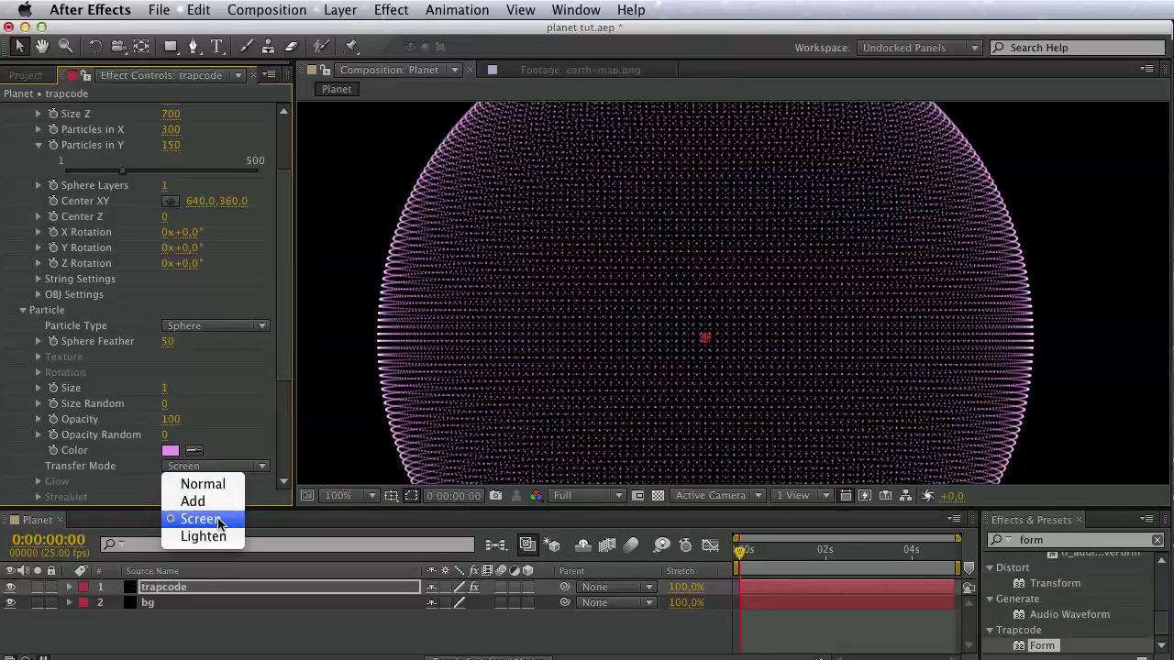
{"action": "left_click", "coordinate": [219, 535]}
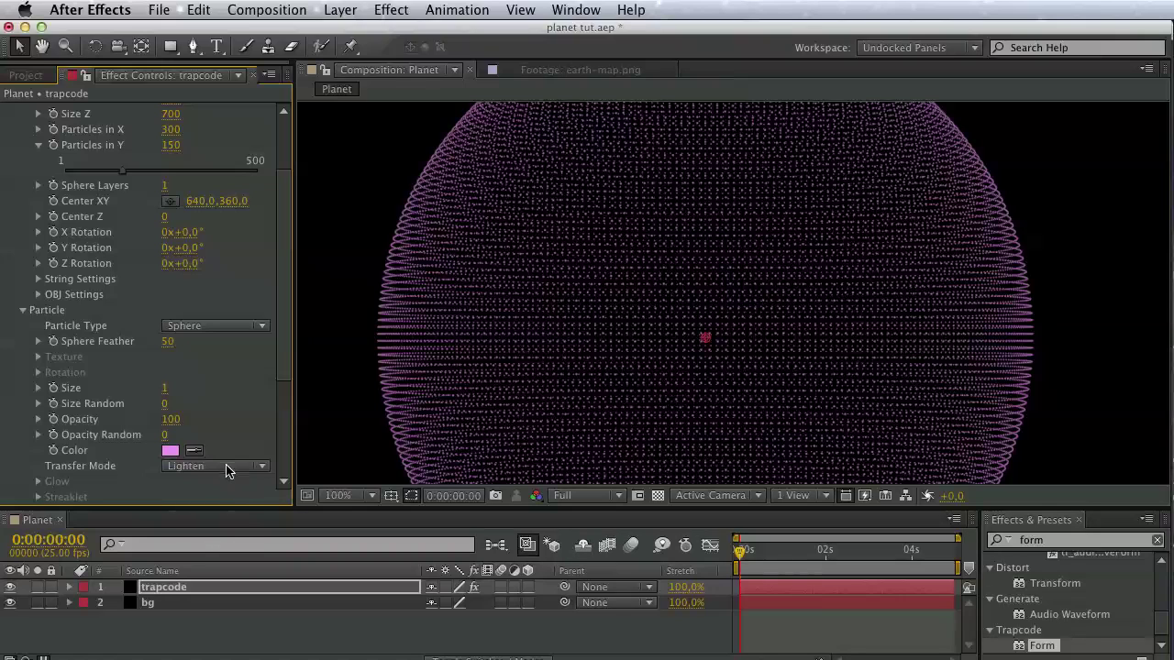
{"action": "left_click", "coordinate": [229, 468]}
{"action": "left_click", "coordinate": [222, 519]}
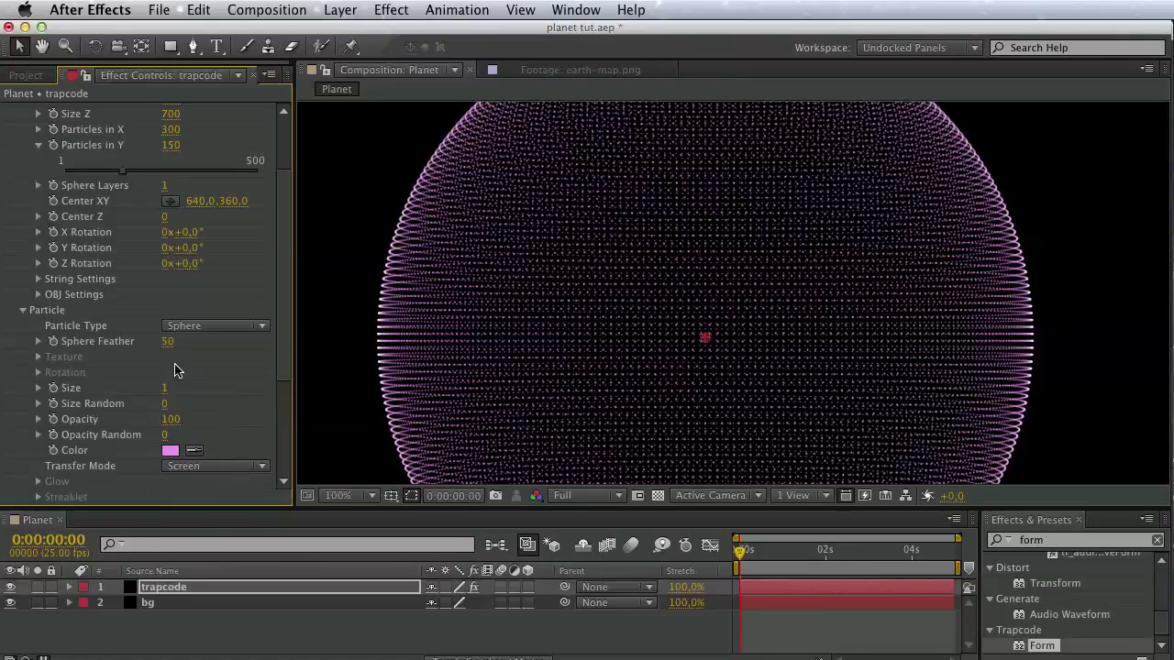
{"action": "scroll", "coordinate": [131, 435], "scroll_direction": "down", "scroll_amount": 5}
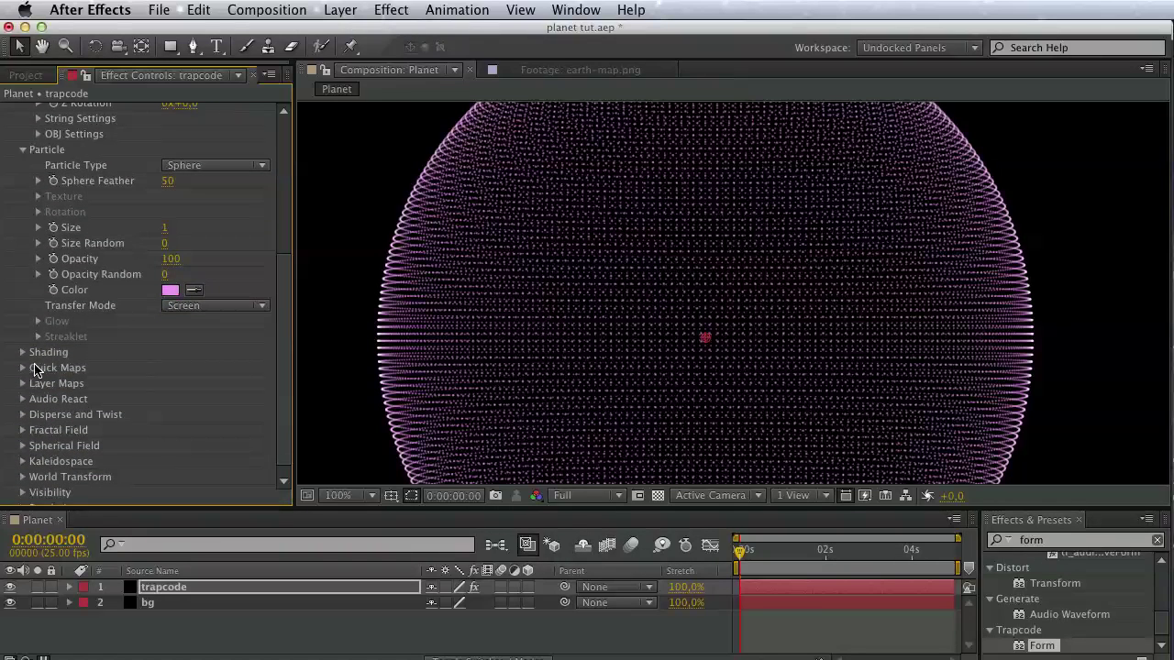
Add earth-map.png to the Planet composition as a hidden layer and reselect trapcode.
{"action": "left_click", "coordinate": [29, 75]}
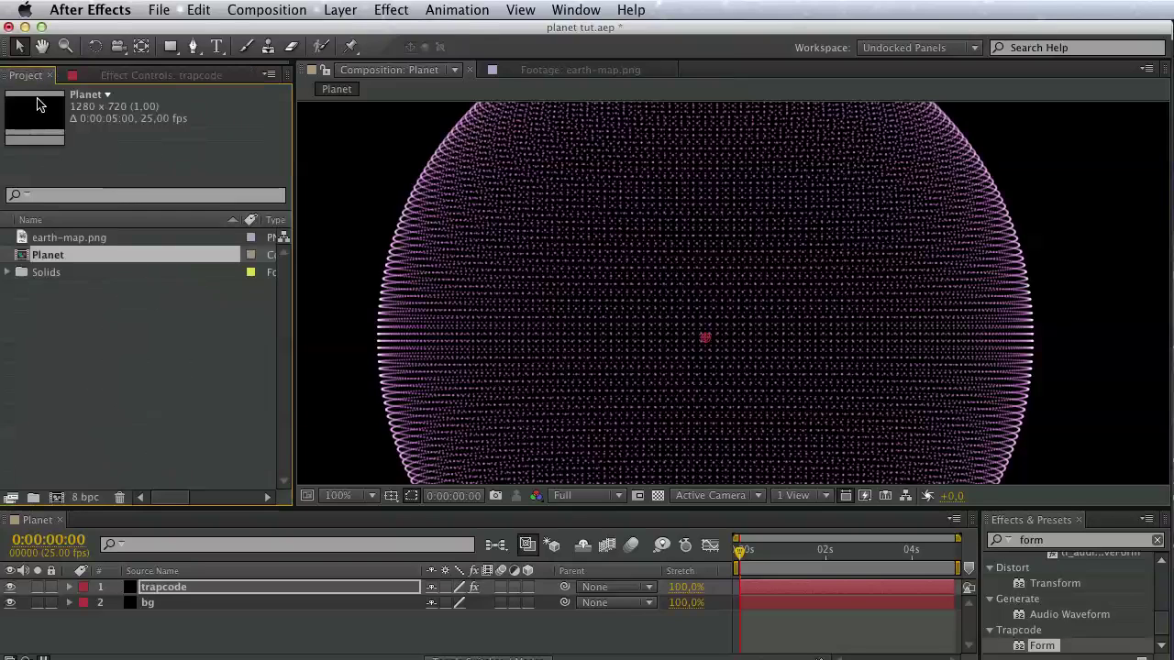
{"action": "left_click", "coordinate": [58, 240]}
{"action": "left_click_drag", "start_coordinate": [58, 247], "coordinate": [147, 623]}
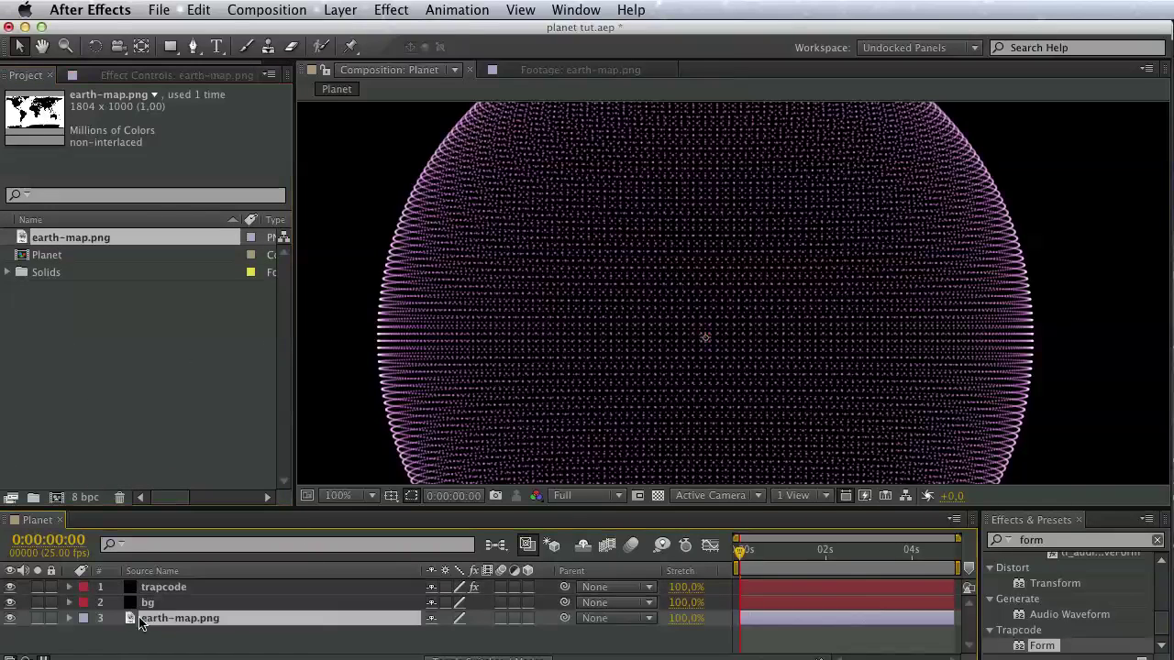
{"action": "left_click", "coordinate": [11, 618]}
{"action": "left_click", "coordinate": [168, 587]}
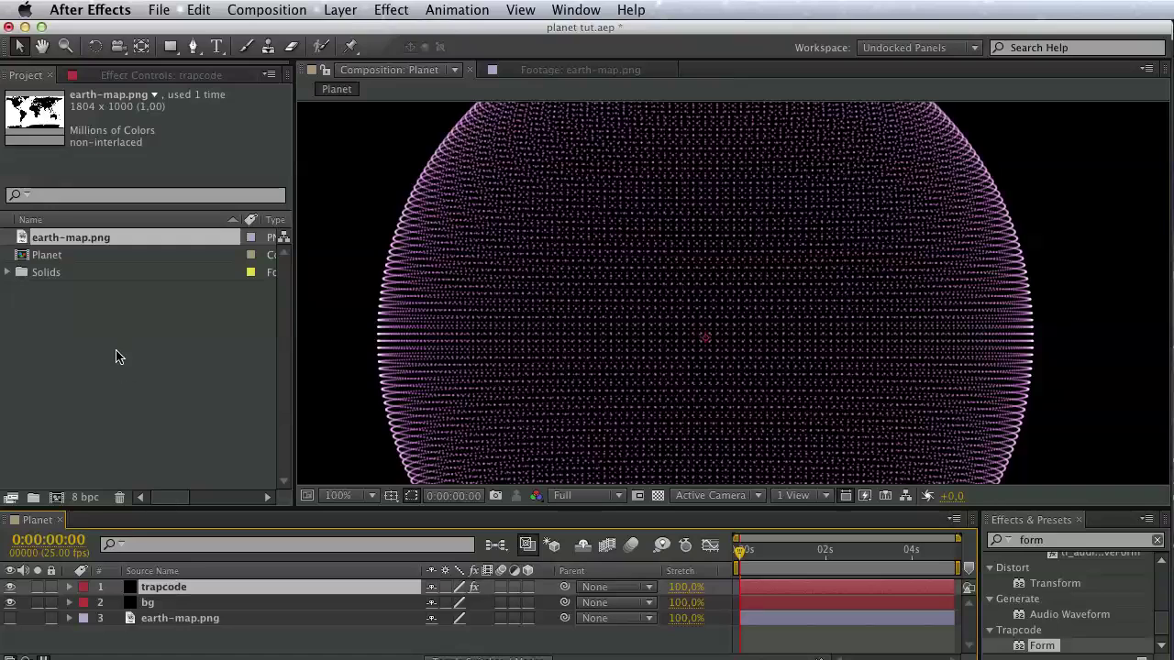
Set Form's Size layer map to earth-map.png with Invert Map turned on.
{"action": "left_click", "coordinate": [92, 75]}
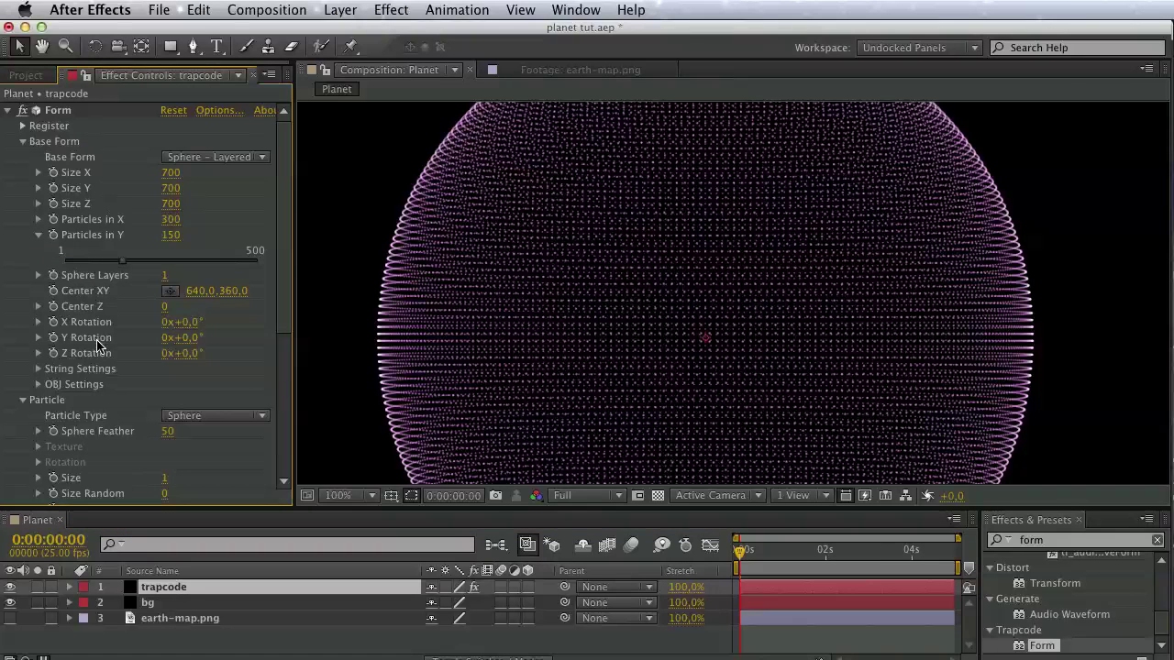
{"action": "scroll", "coordinate": [83, 349], "scroll_direction": "down", "scroll_amount": 8}
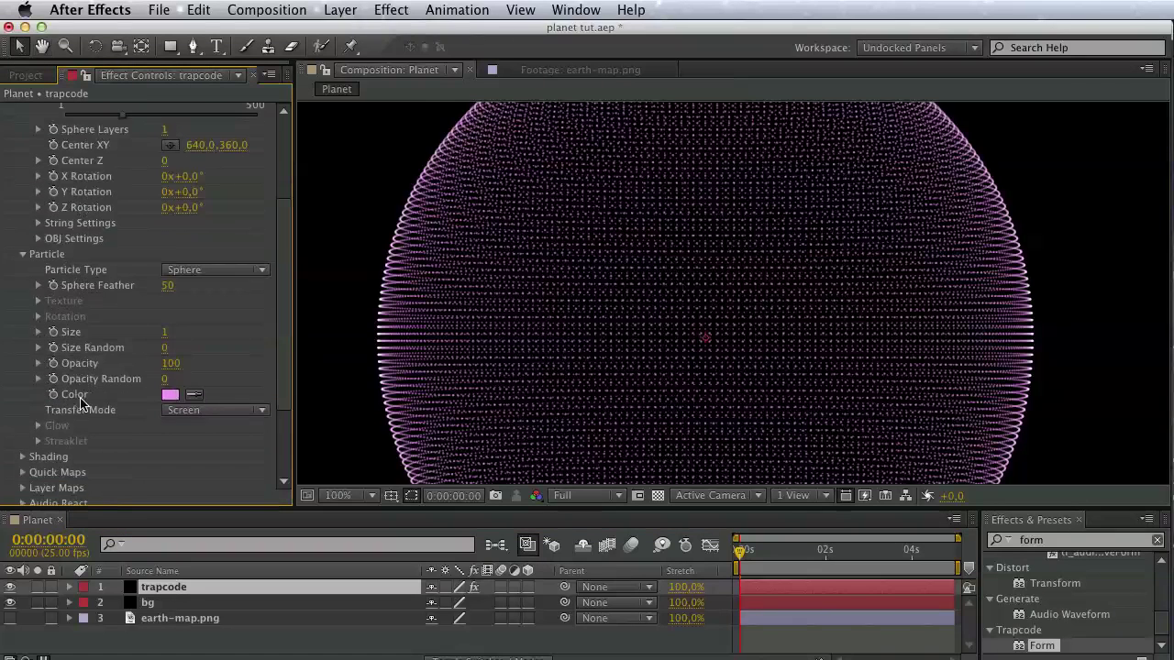
{"action": "scroll", "coordinate": [55, 378], "scroll_direction": "down", "scroll_amount": 1}
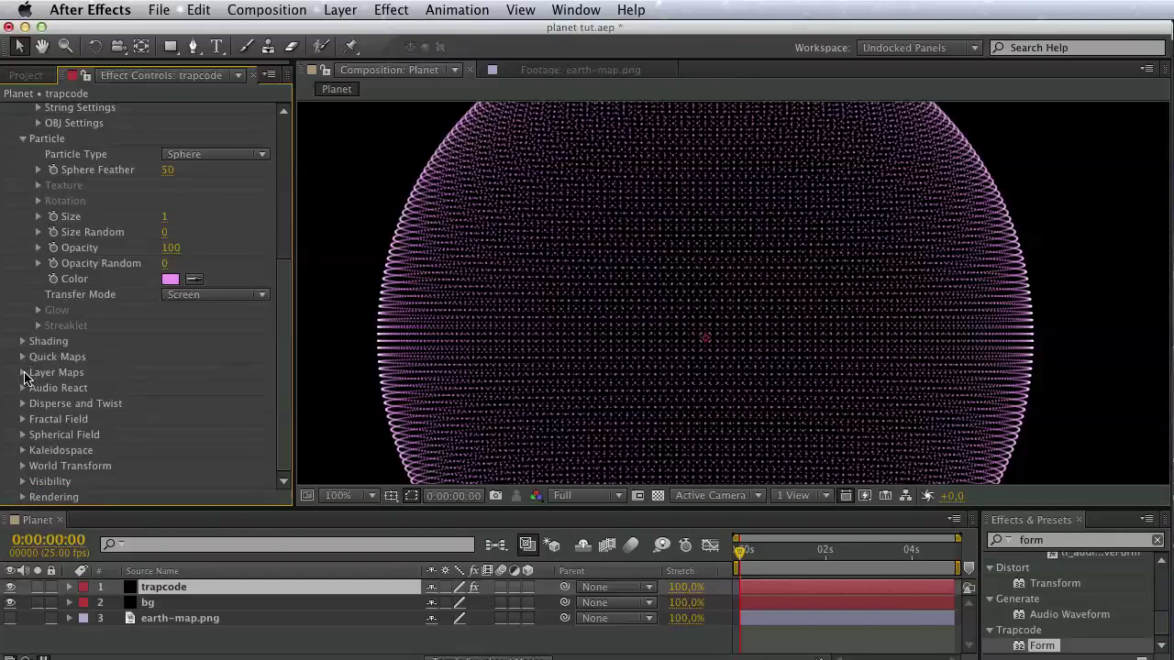
{"action": "left_click", "coordinate": [23, 372]}
{"action": "left_click", "coordinate": [38, 419]}
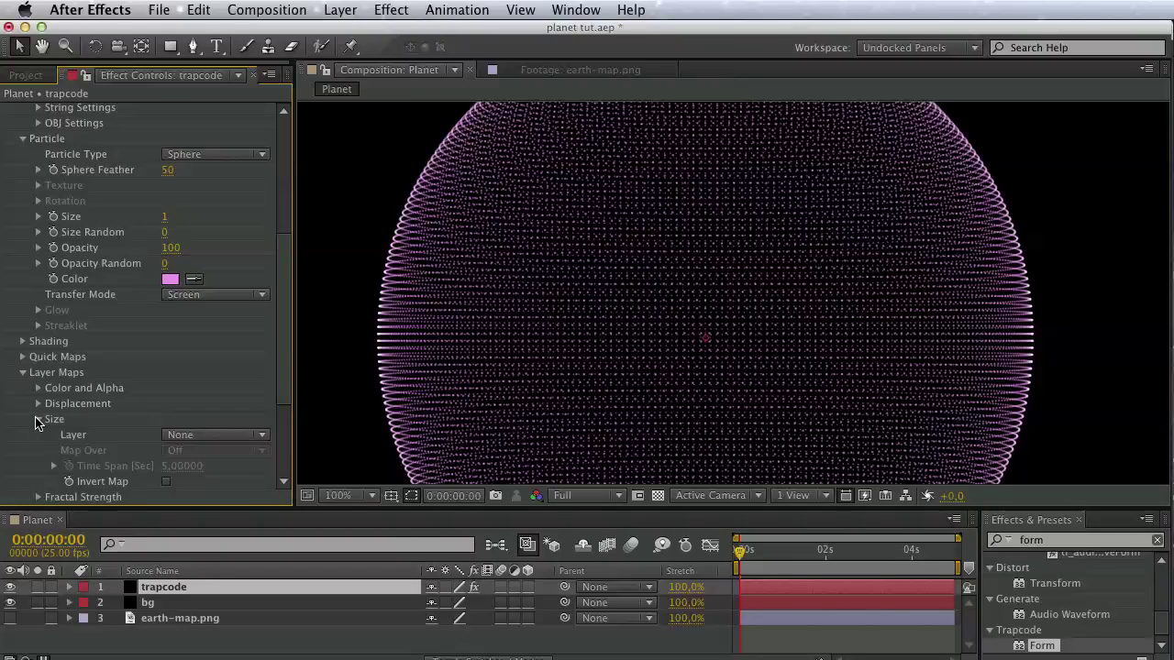
{"action": "left_click", "coordinate": [192, 436]}
{"action": "left_click", "coordinate": [211, 517]}
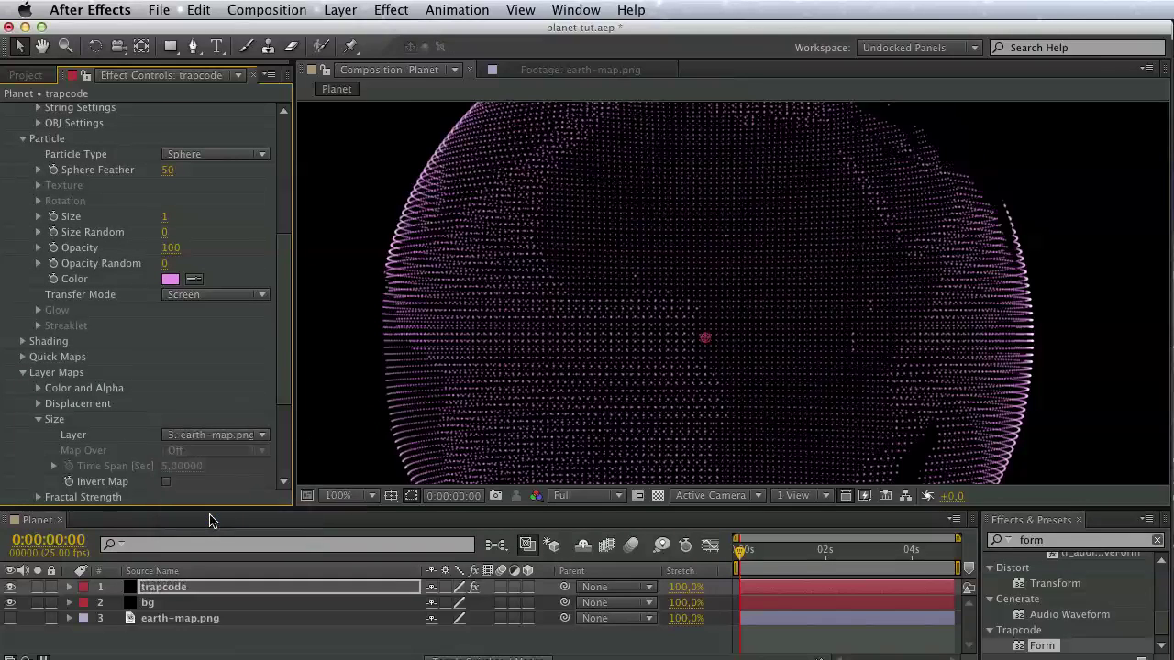
{"action": "left_click", "coordinate": [166, 481]}
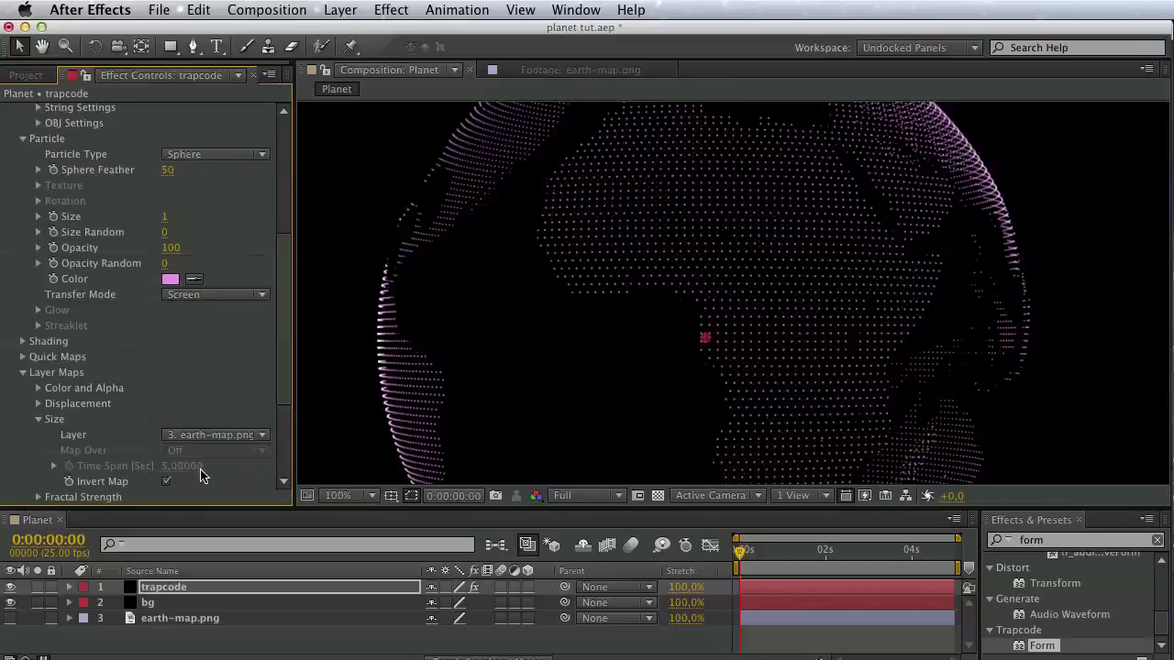
{"action": "key", "text": "h"}
{"action": "mouse_move", "coordinate": [547, 358]}
{"action": "left_mouse_down"}
{"action": "mouse_move", "coordinate": [538, 403]}
{"action": "mouse_move", "coordinate": [494, 325]}
{"action": "left_mouse_up"}
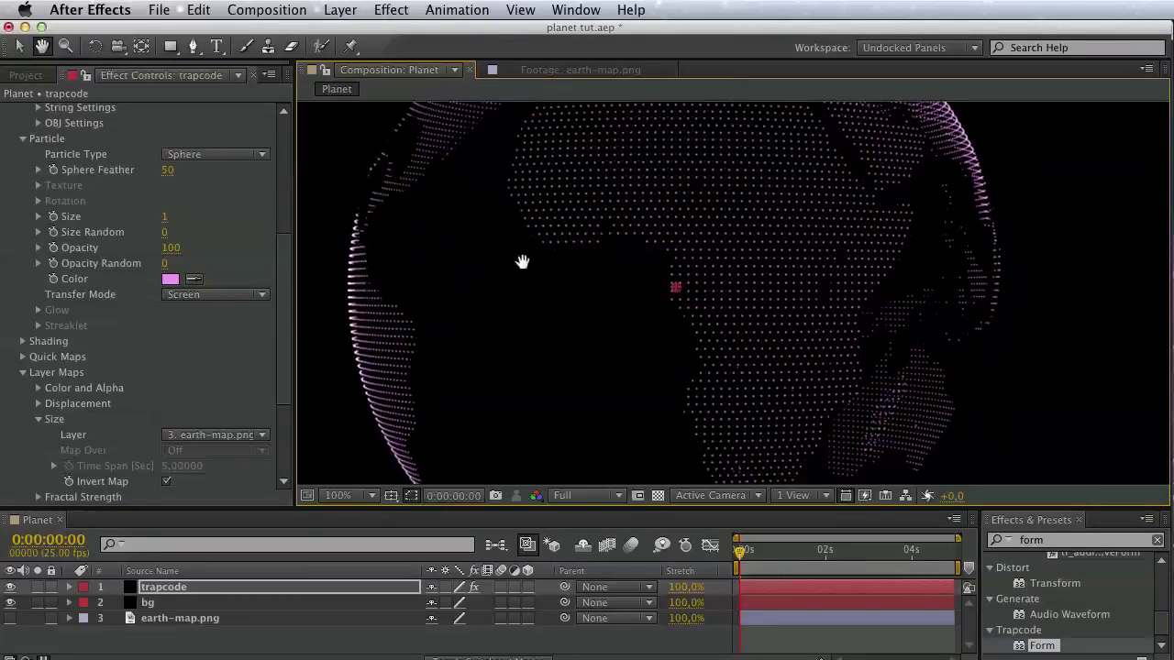
{"action": "key", "text": "v"}
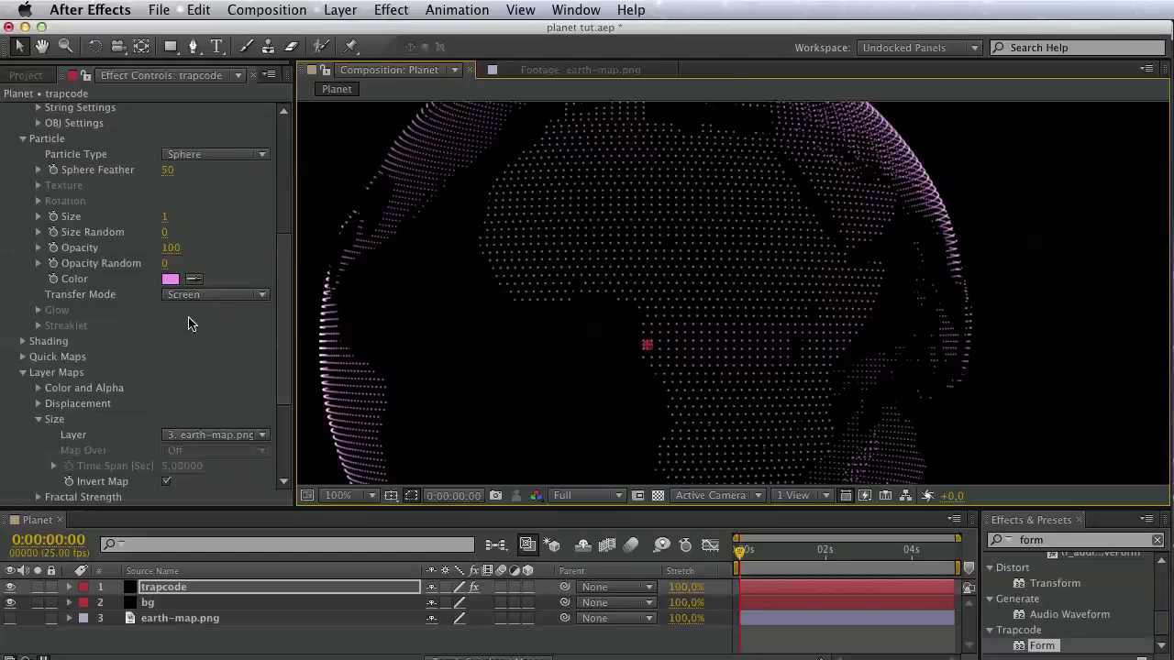
{"action": "left_click", "coordinate": [169, 651]}
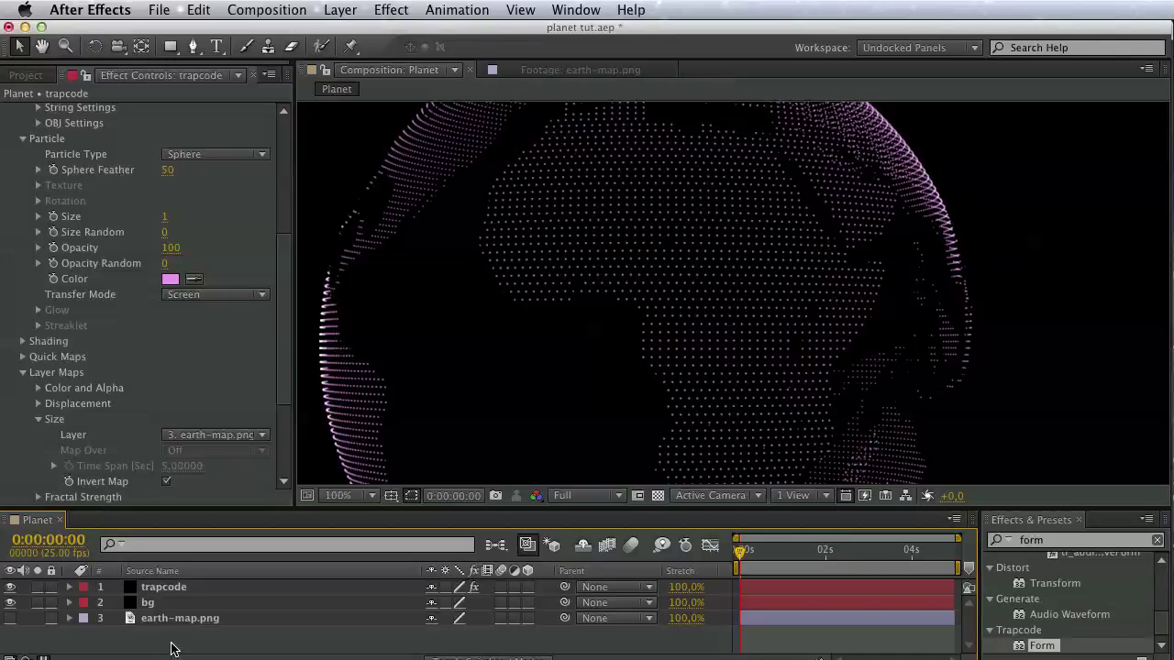
Add a new camera layer with Depth of Field enabled.
{"action": "right_click", "coordinate": [171, 649]}
{"action": "mouse_move", "coordinate": [206, 654]}
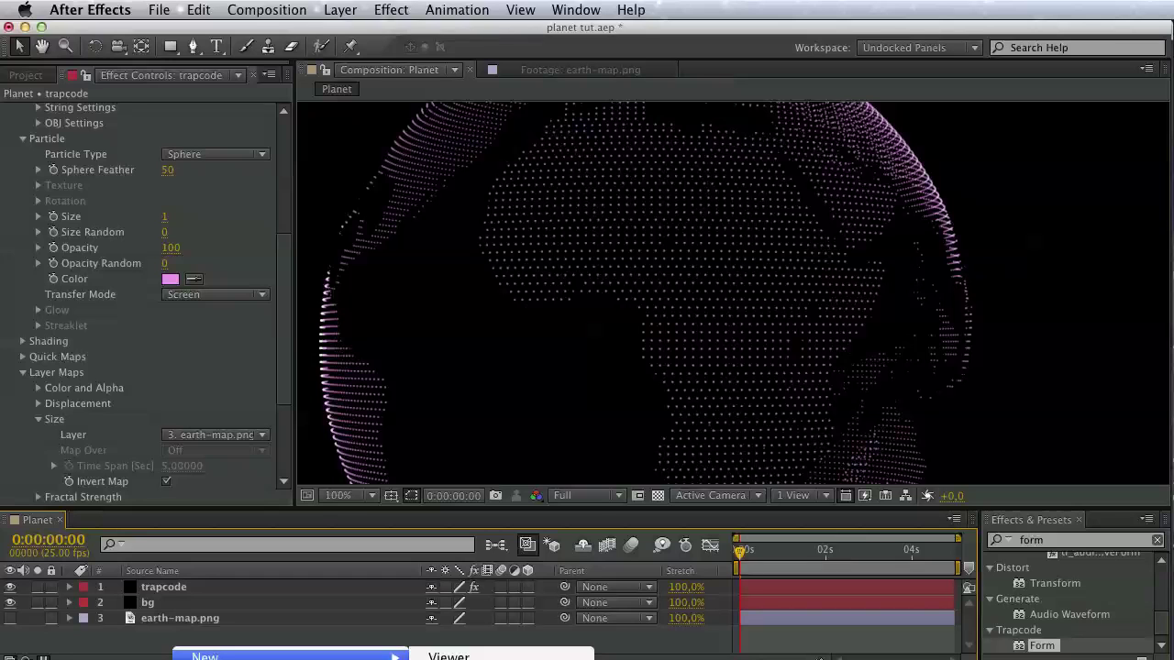
{"action": "left_click", "coordinate": [458, 659]}
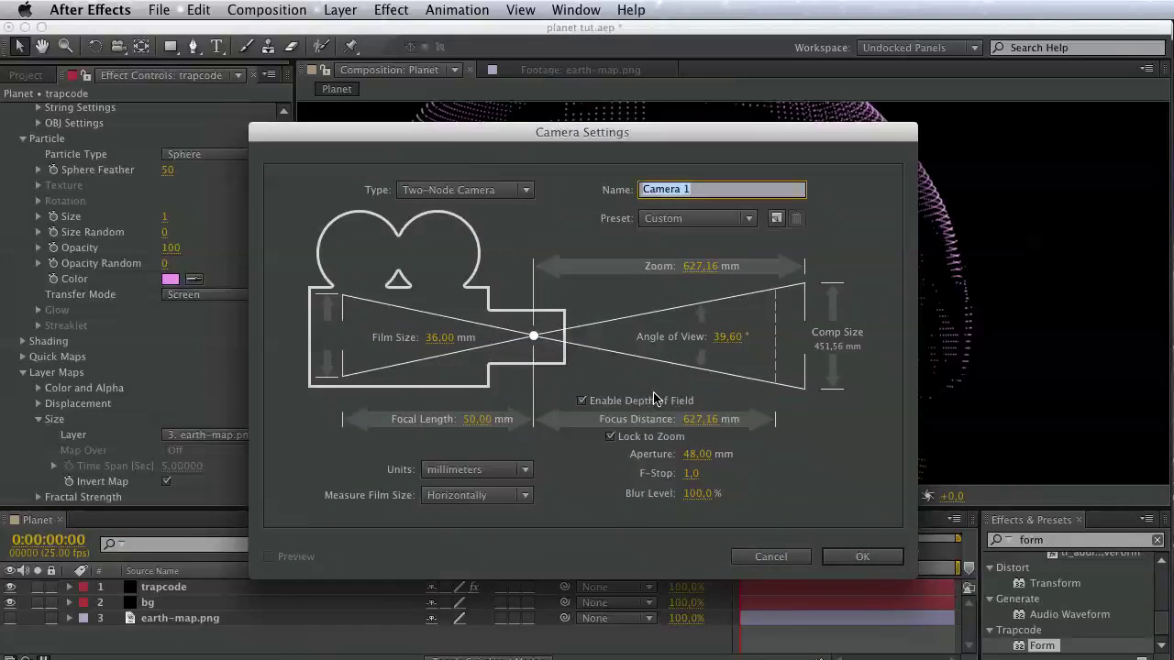
{"action": "left_click", "coordinate": [654, 400]}
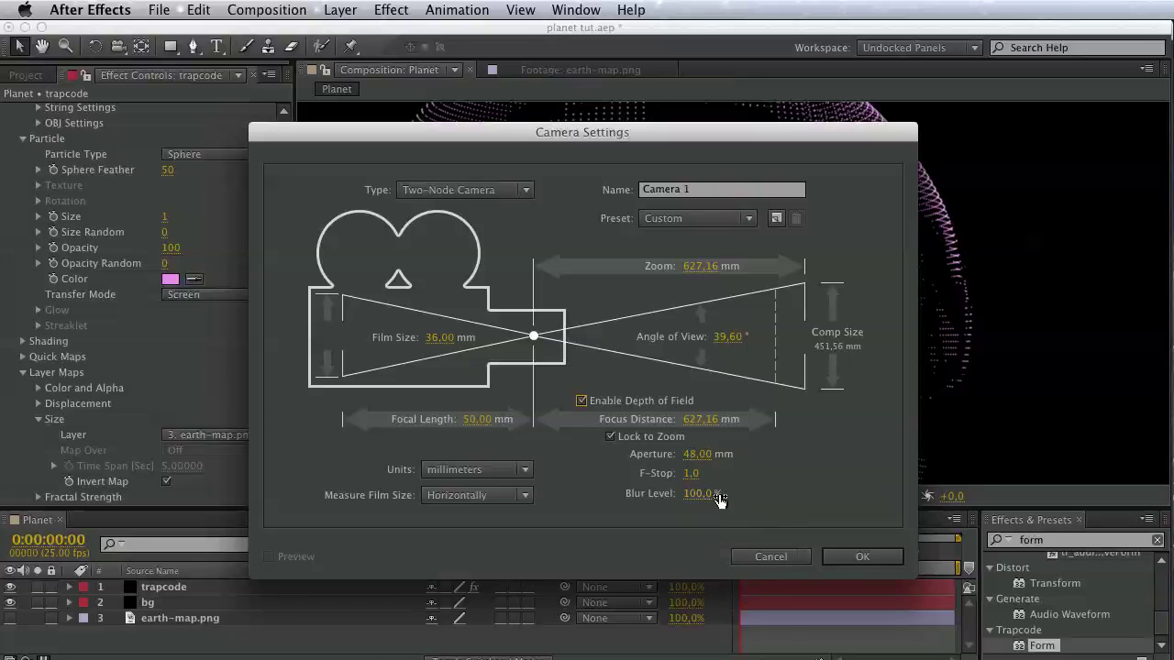
{"action": "left_click", "coordinate": [858, 556]}
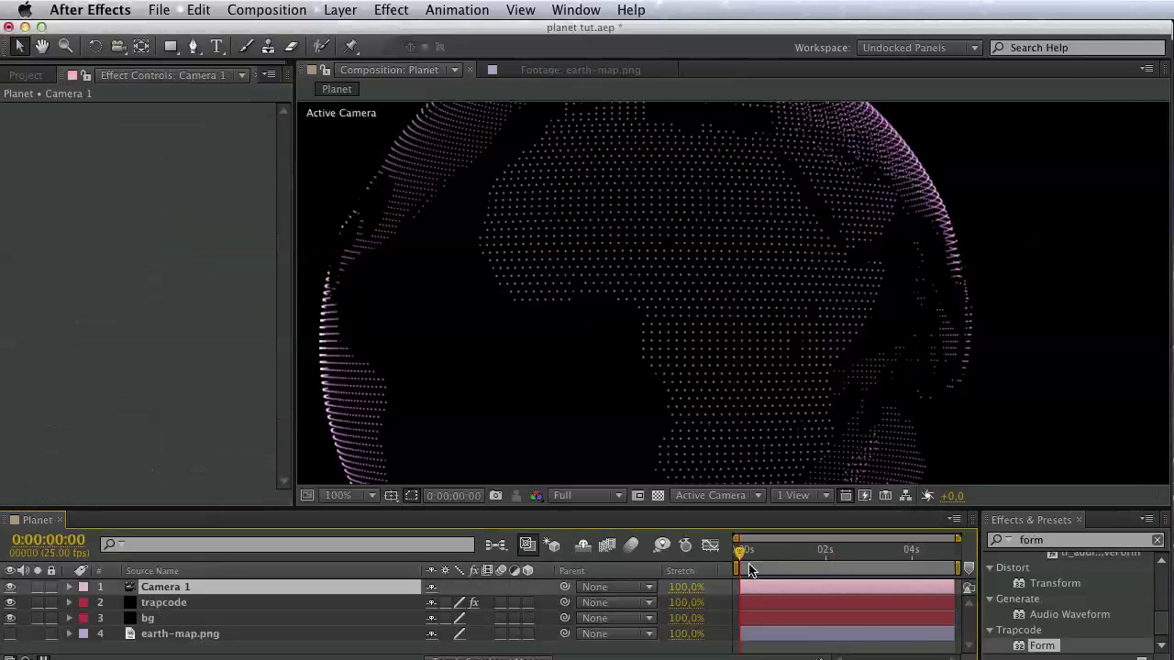
Tune Camera Options: aperture near 282 pixels, blur level 166%, focus distance around 1500 then refined.
{"action": "left_click", "coordinate": [69, 587]}
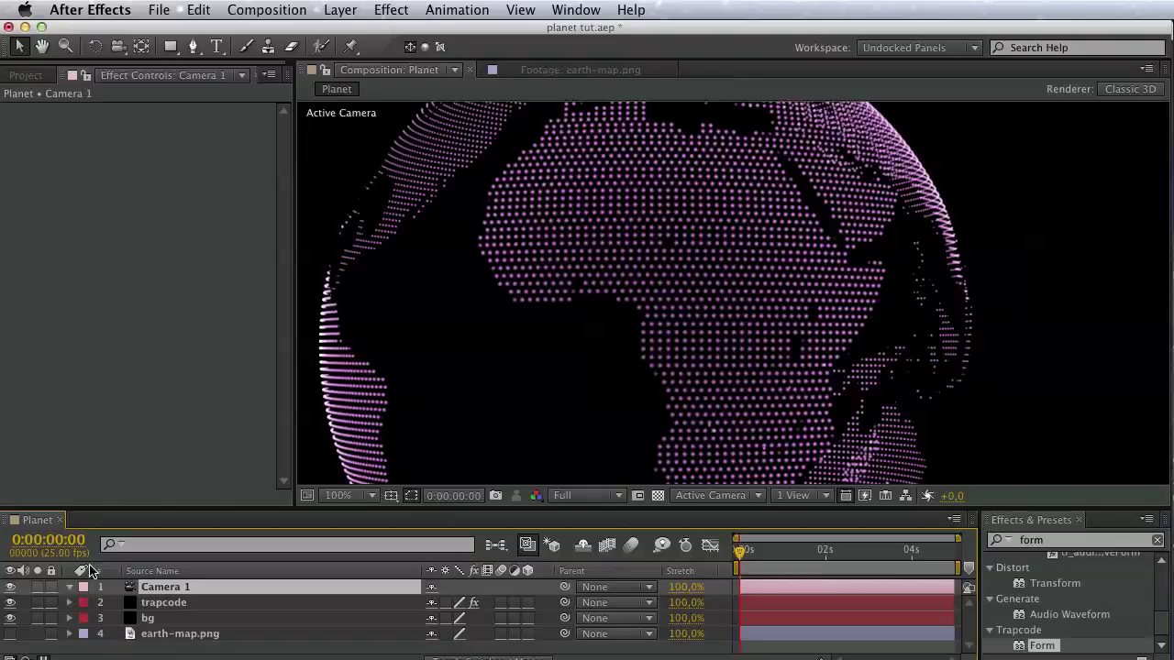
{"action": "left_click", "coordinate": [84, 618]}
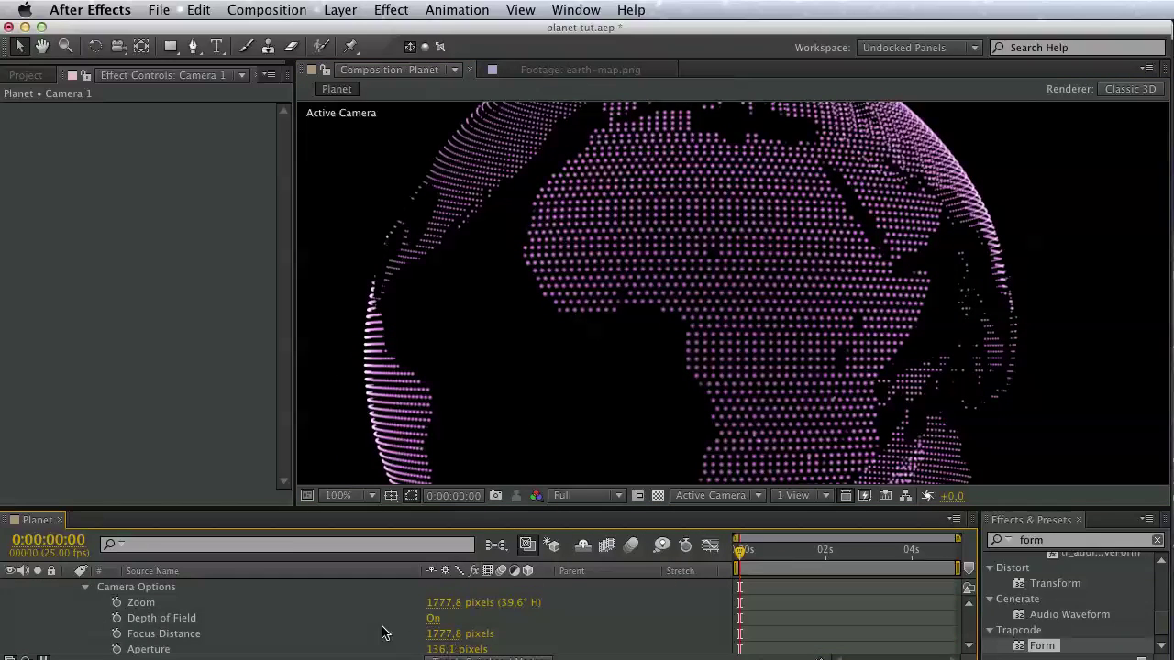
{"action": "scroll", "coordinate": [385, 631], "scroll_direction": "down", "scroll_amount": 2}
{"action": "left_click_drag", "start_coordinate": [437, 618], "coordinate": [523, 617]}
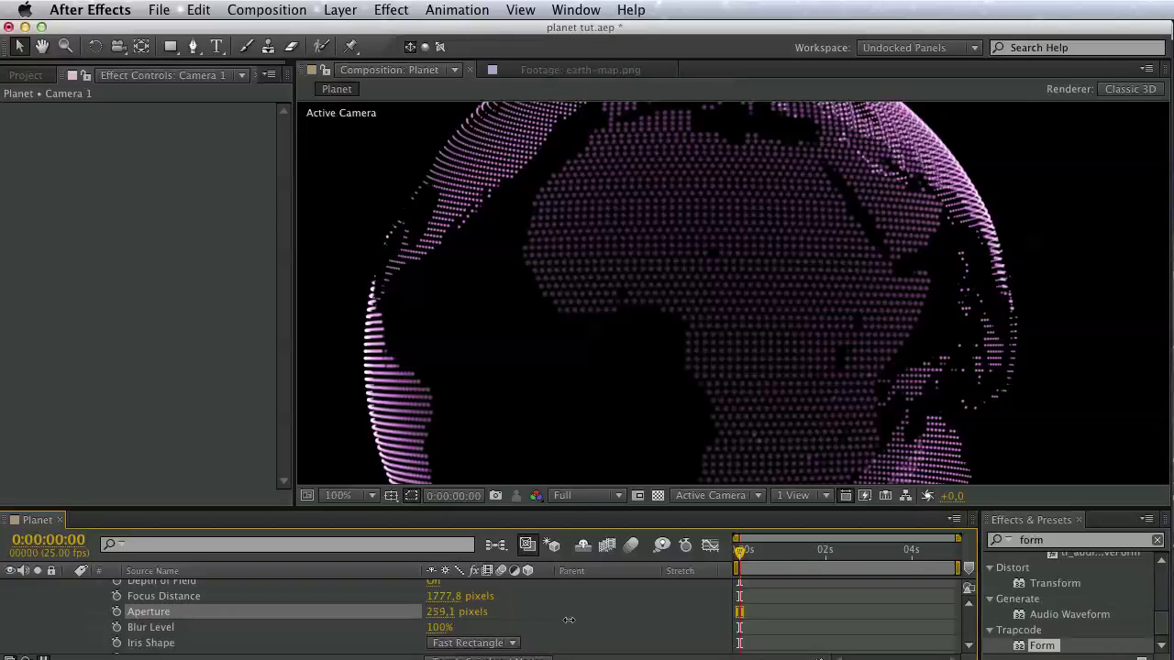
{"action": "left_click_drag", "start_coordinate": [569, 620], "coordinate": [577, 620]}
{"action": "mouse_move", "coordinate": [445, 627]}
{"action": "left_mouse_down"}
{"action": "mouse_move", "coordinate": [848, 590]}
{"action": "mouse_move", "coordinate": [211, 583]}
{"action": "left_mouse_up"}
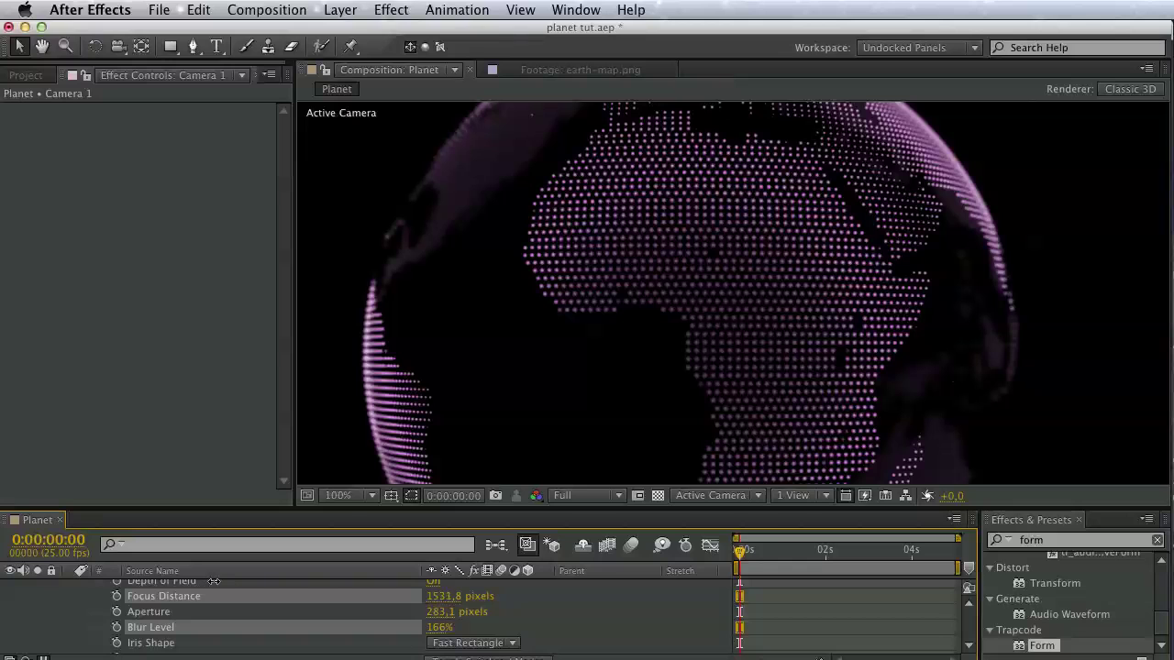
{"action": "left_click_drag", "start_coordinate": [214, 580], "coordinate": [108, 584]}
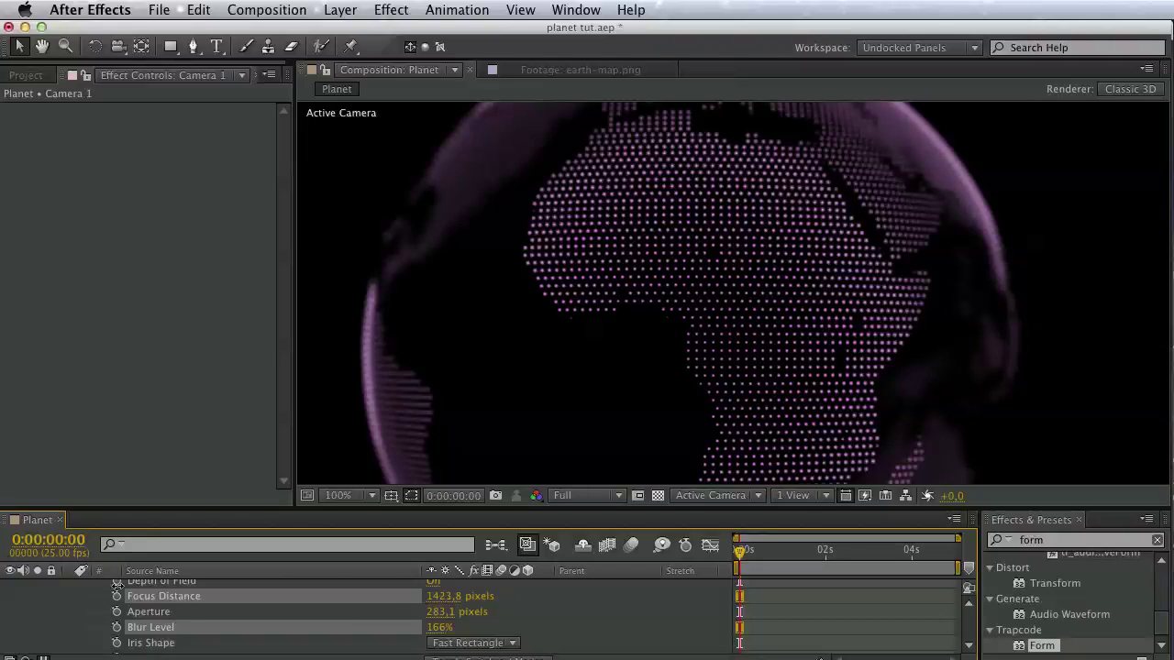
{"action": "mouse_move", "coordinate": [498, 432]}
{"action": "left_mouse_down"}
{"action": "mouse_move", "coordinate": [574, 266]}
{"action": "mouse_move", "coordinate": [556, 317]}
{"action": "left_mouse_up"}
{"action": "mouse_move", "coordinate": [437, 622]}
{"action": "left_mouse_down"}
{"action": "mouse_move", "coordinate": [471, 610]}
{"action": "mouse_move", "coordinate": [414, 596]}
{"action": "mouse_move", "coordinate": [486, 592]}
{"action": "left_mouse_up"}
{"action": "left_click_drag", "start_coordinate": [587, 358], "coordinate": [655, 309]}
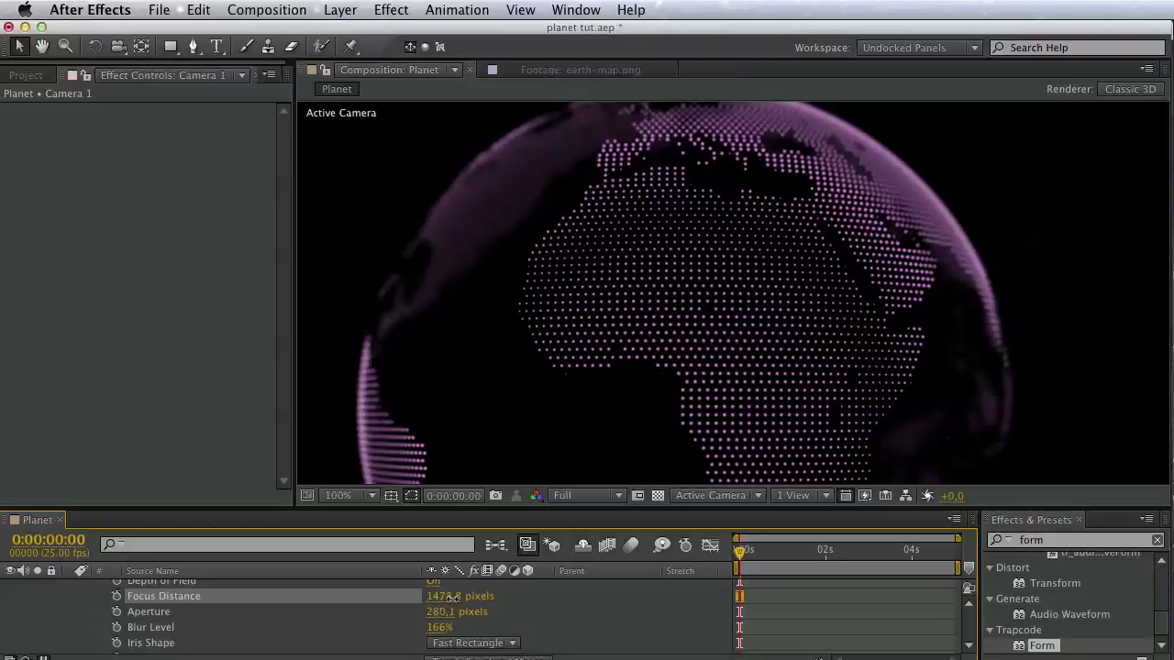
{"action": "left_click_drag", "start_coordinate": [443, 596], "coordinate": [459, 596]}
Collapse the camera layer's properties, select the trapcode layer and reframe the globe view.
{"action": "scroll", "coordinate": [302, 576], "scroll_direction": "up", "scroll_amount": 3}
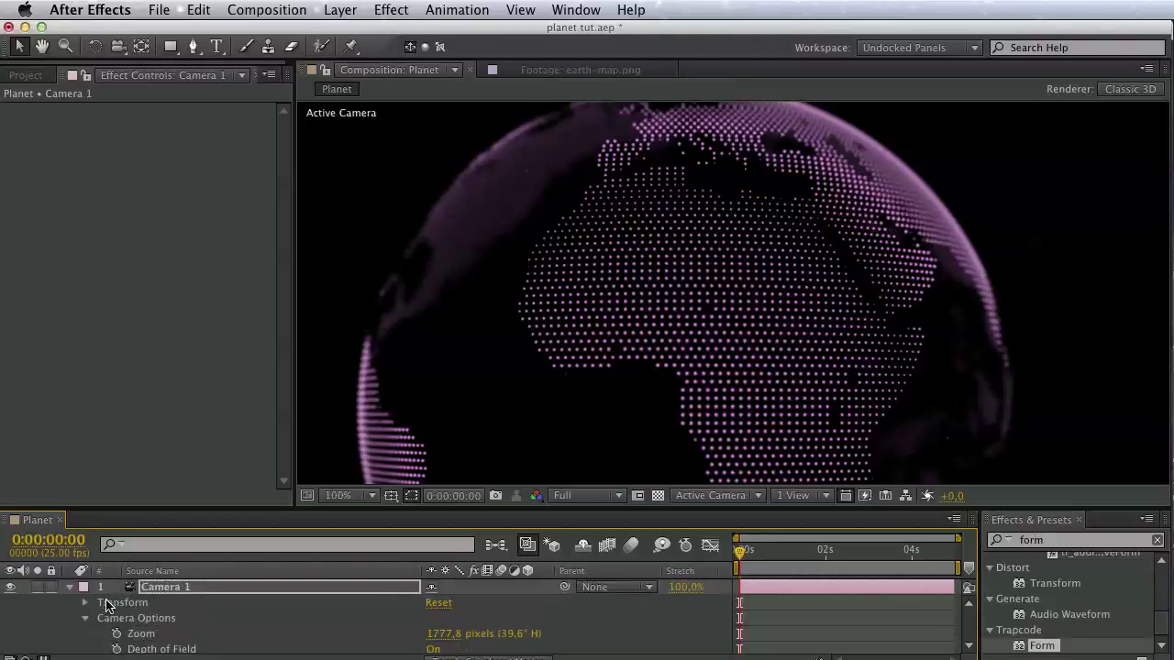
{"action": "left_click", "coordinate": [70, 587]}
{"action": "left_click", "coordinate": [178, 604]}
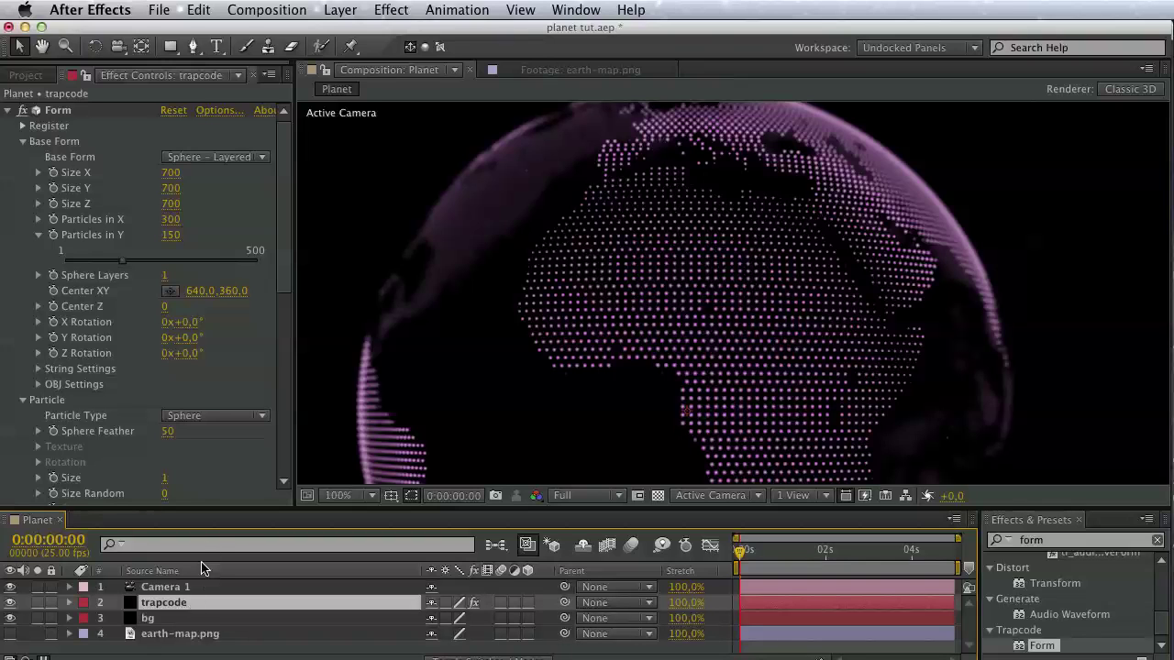
{"action": "left_click_drag", "start_coordinate": [602, 388], "coordinate": [527, 354]}
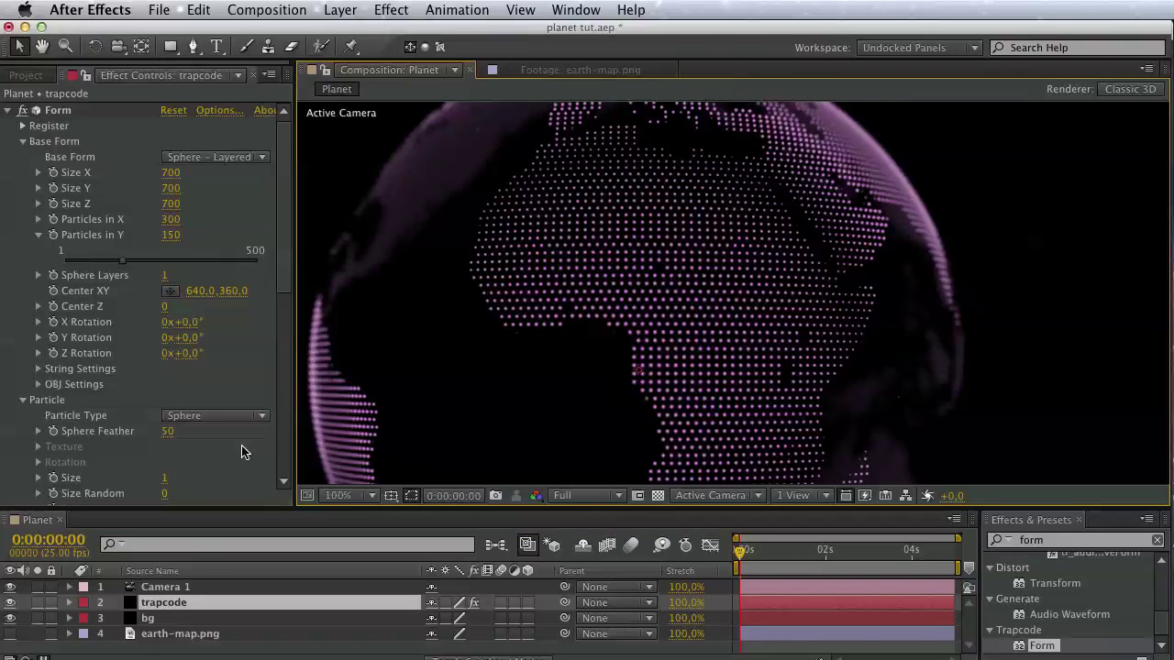
Create a composition from earth-map.png and rename its layer 'earth'.
{"action": "left_click", "coordinate": [26, 75]}
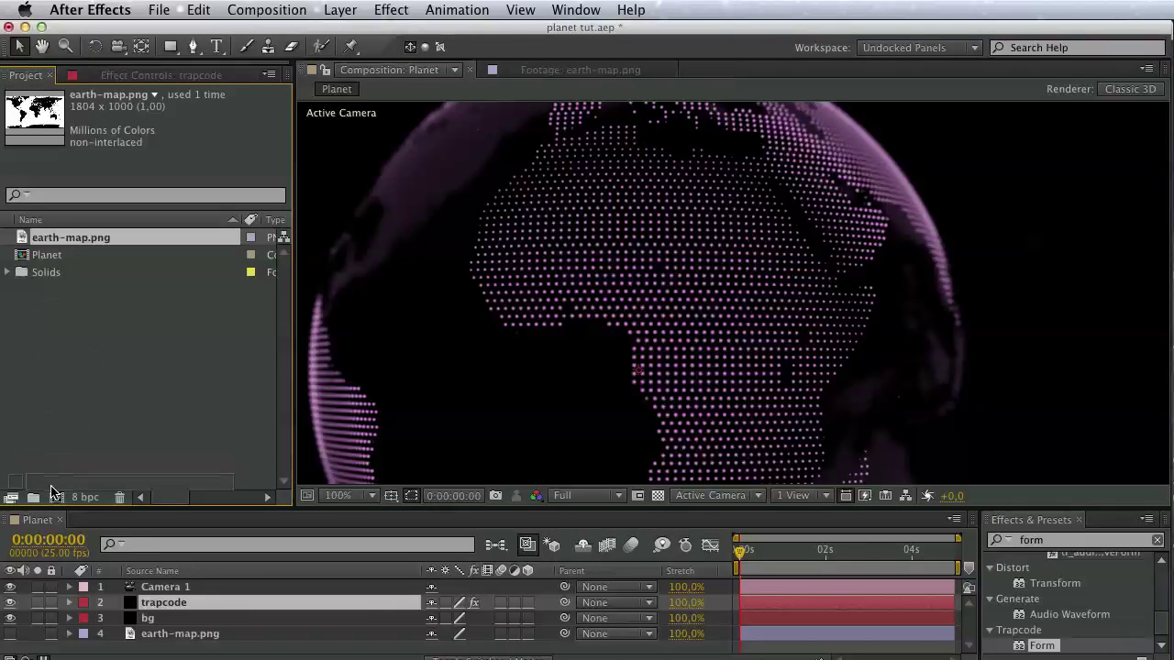
{"action": "left_click", "coordinate": [55, 502]}
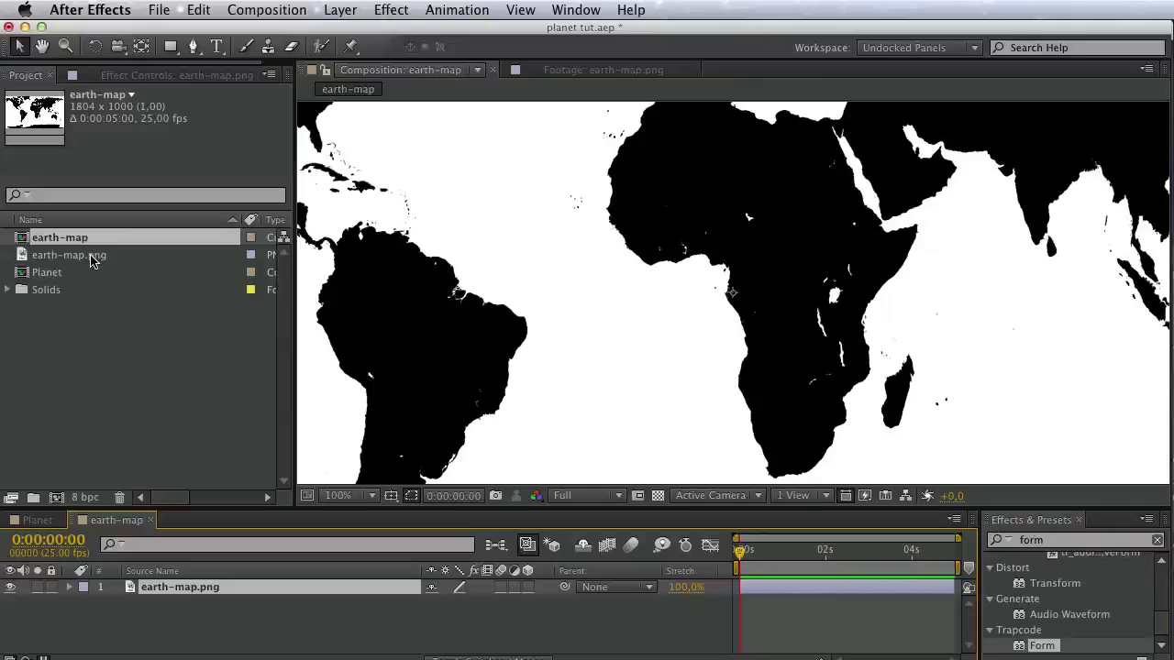
{"action": "key", "text": "Return"}
{"action": "type", "text": "col"}
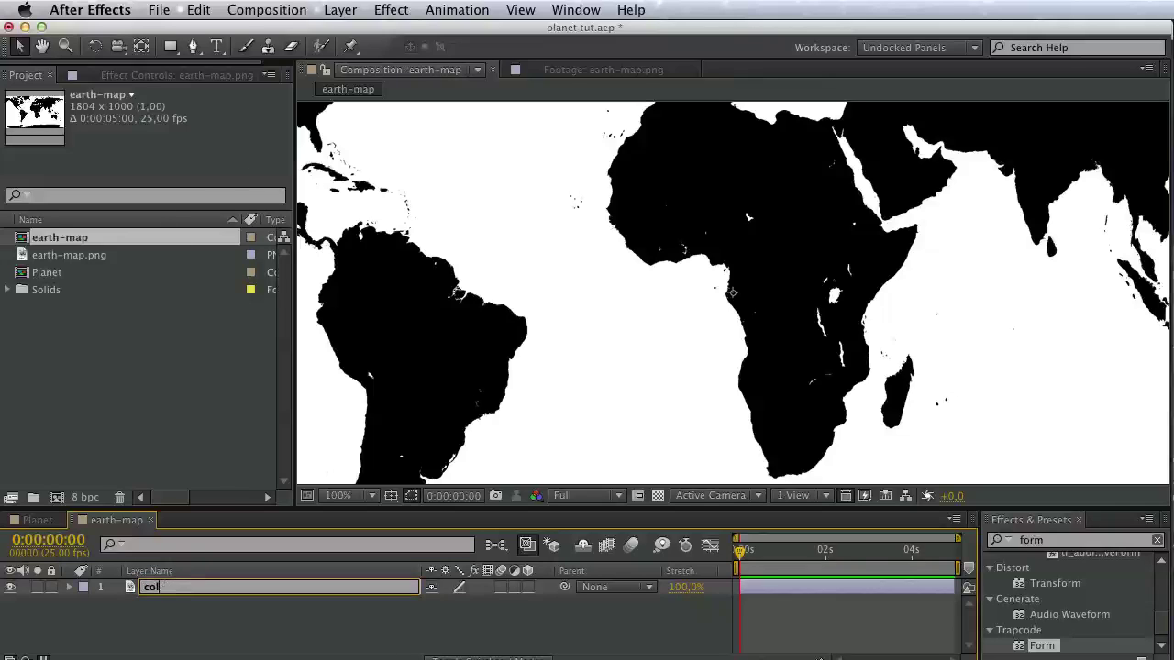
{"action": "type", "text": "th"}
{"action": "key", "text": "Return"}
Rename the composition 'color map' and drag it with earth-map.png onto the New Folder icon.
{"action": "left_click", "coordinate": [90, 232]}
{"action": "key", "text": "Return"}
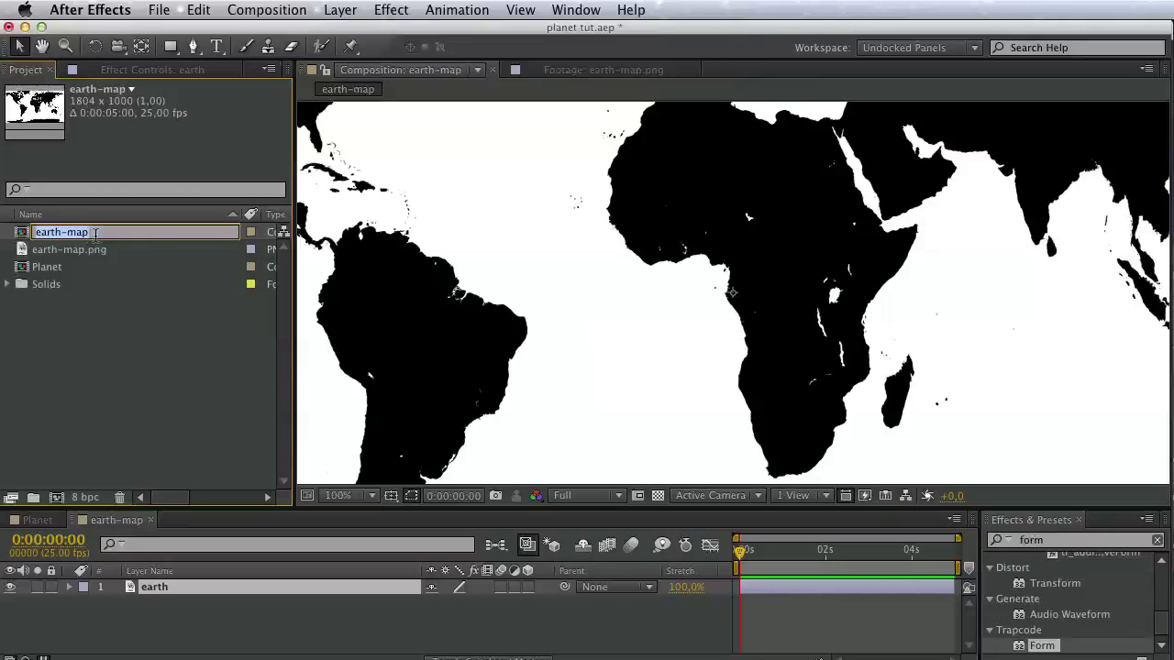
{"action": "type", "text": "color map"}
{"action": "key", "text": "Return"}
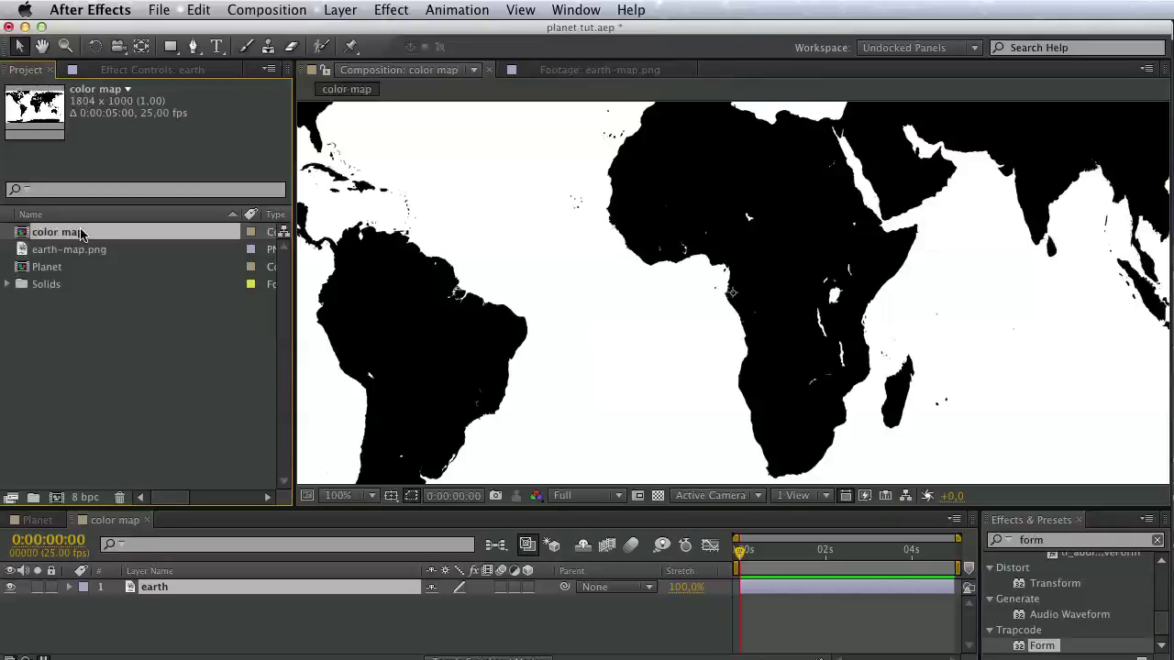
{"action": "left_click", "coordinate": [106, 250], "text": "shift"}
{"action": "left_click_drag", "start_coordinate": [106, 249], "coordinate": [33, 498]}
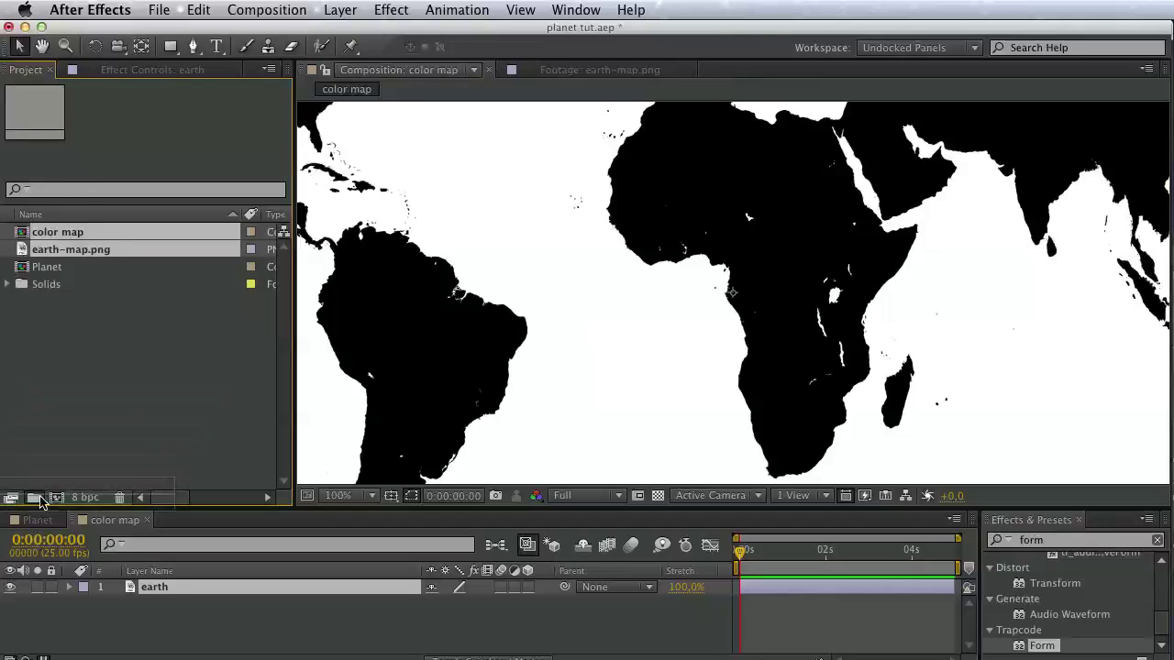
Name the new folder 'maps', expand it and select the color map composition.
{"action": "type", "text": "maps"}
{"action": "key", "text": "Return"}
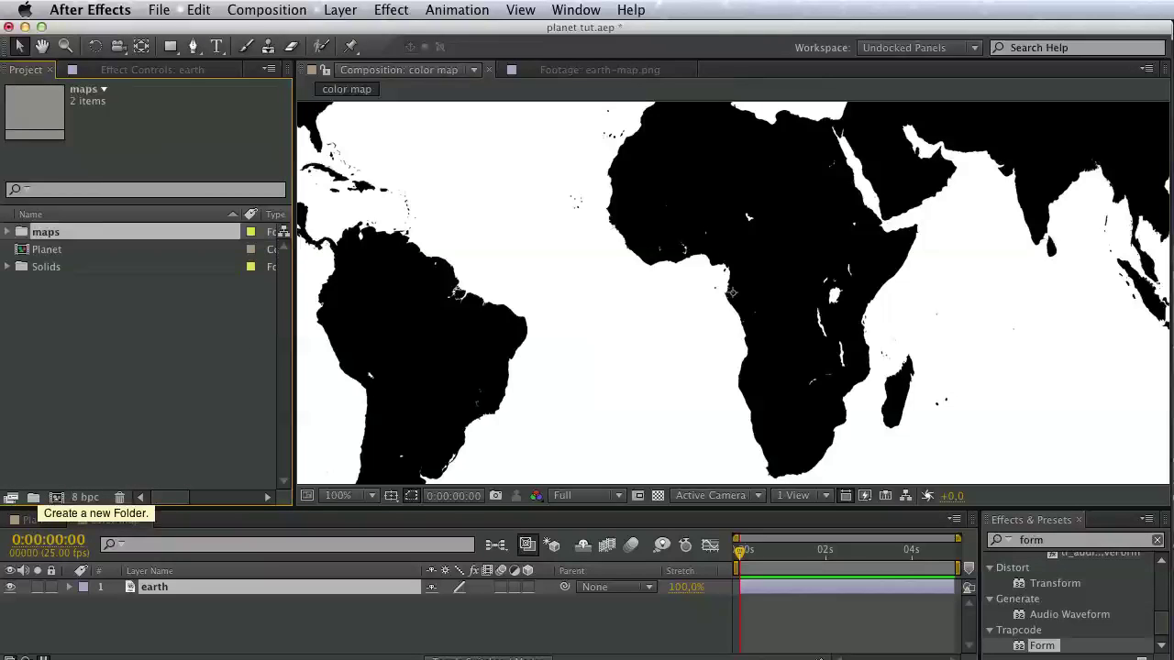
{"action": "left_click", "coordinate": [8, 232]}
{"action": "left_click", "coordinate": [73, 249]}
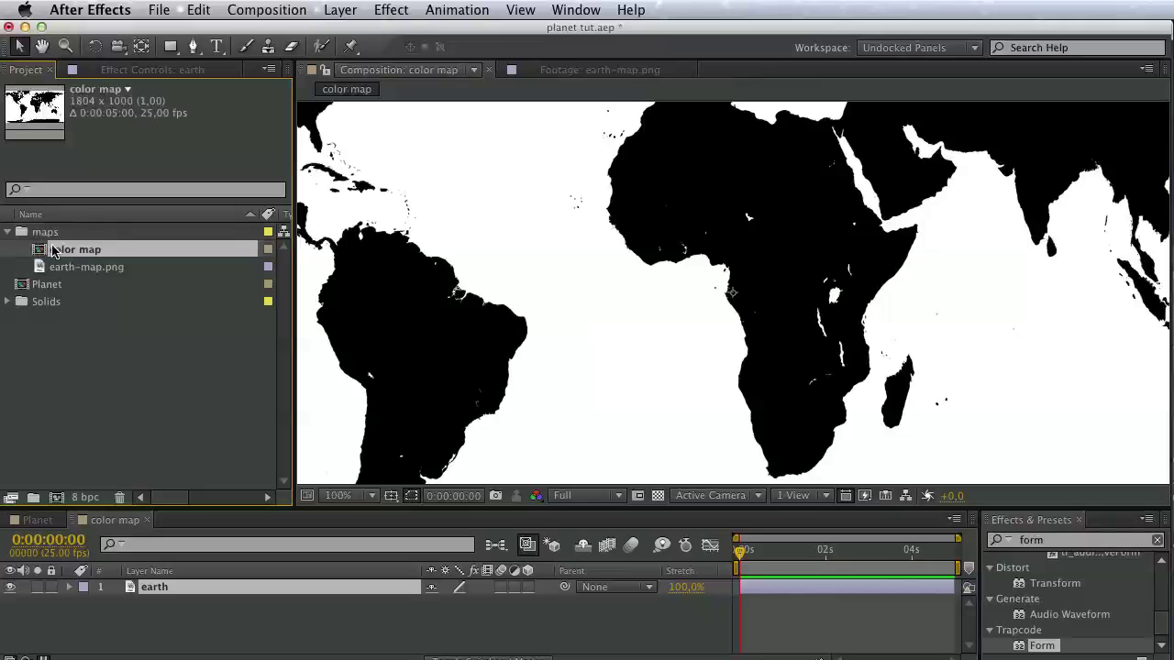
{"action": "left_click_drag", "start_coordinate": [589, 380], "coordinate": [536, 439]}
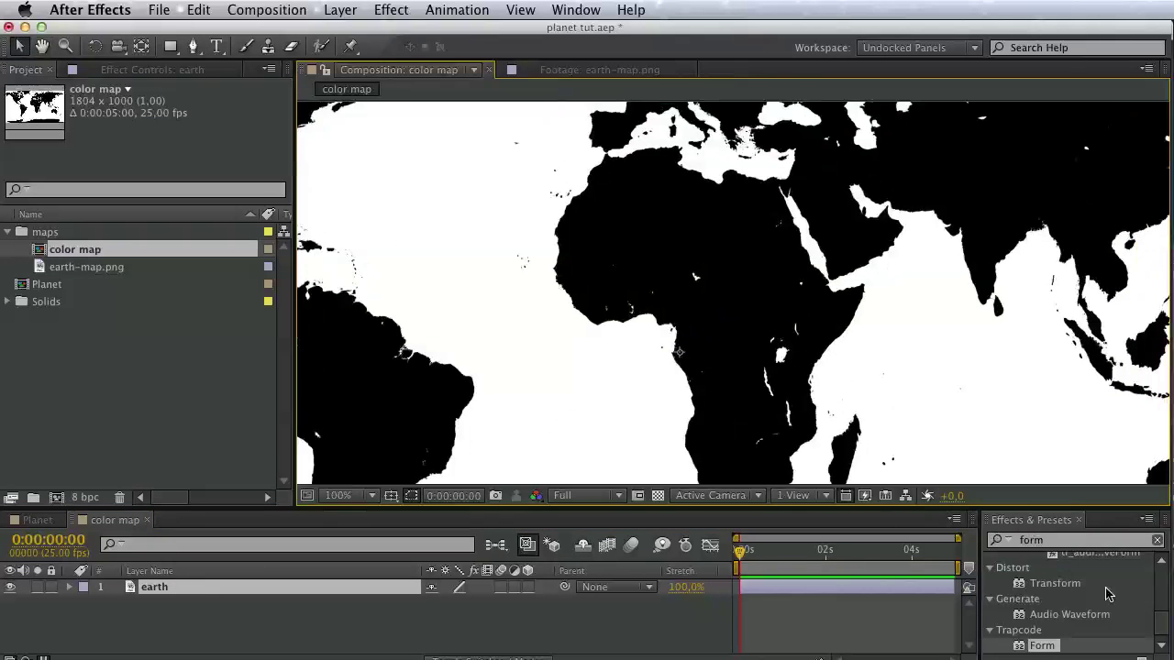
Search Effects & Presets for 'turbu' and bring up the timeline's New layer menu.
{"action": "left_click", "coordinate": [1044, 541]}
{"action": "type", "text": "t"}
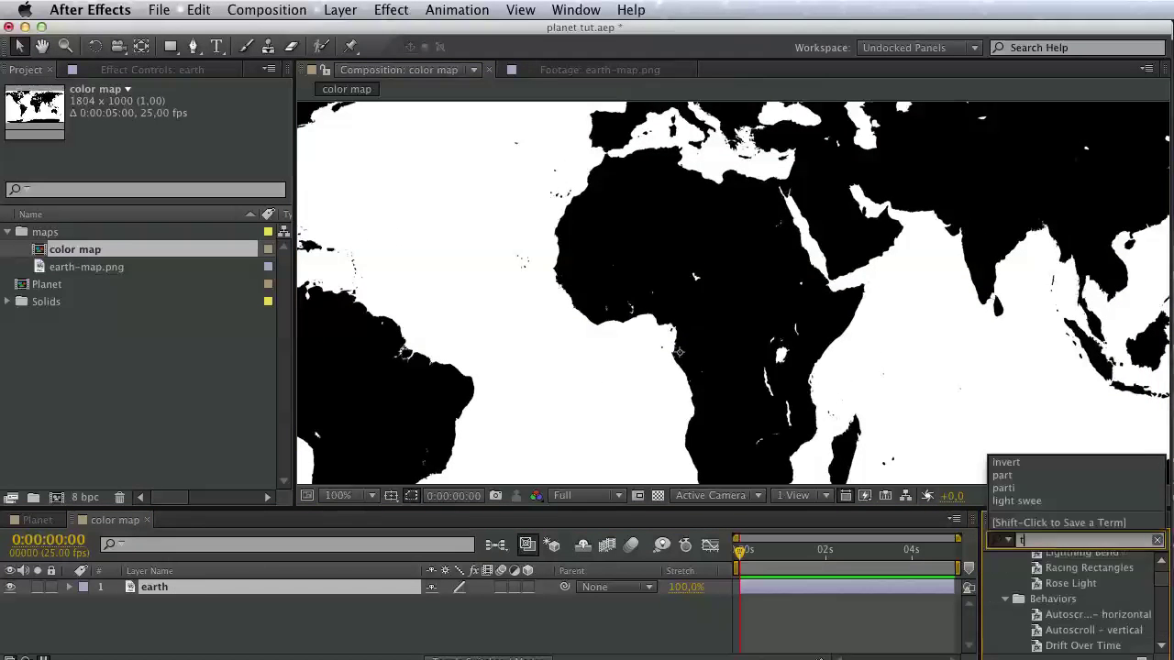
{"action": "type", "text": "irbu"}
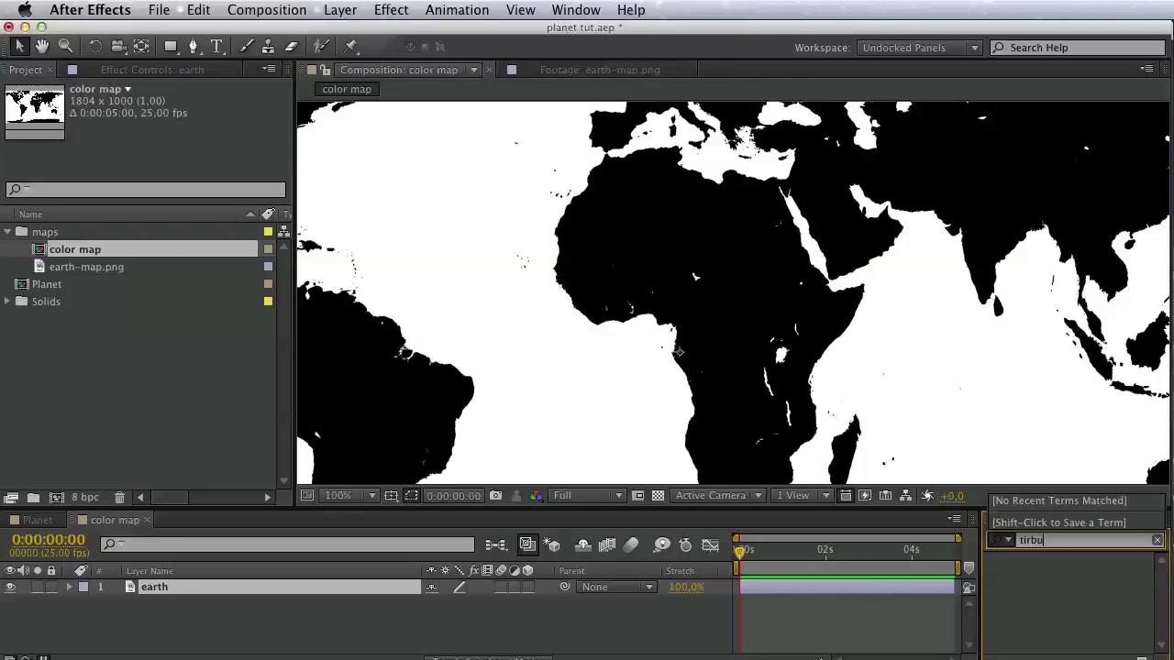
{"action": "key", "text": "BackSpace"}
{"action": "key", "text": "BackSpace"}
{"action": "key", "text": "BackSpace"}
{"action": "type", "text": "ur"}
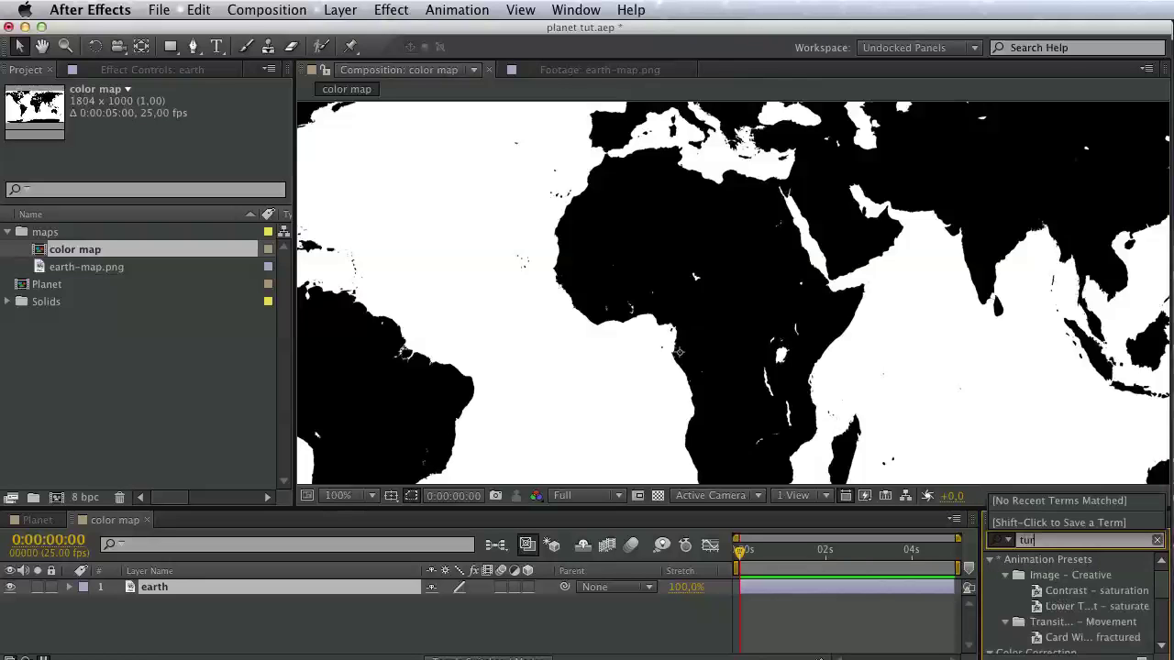
{"action": "type", "text": "bu"}
{"action": "right_click", "coordinate": [670, 642]}
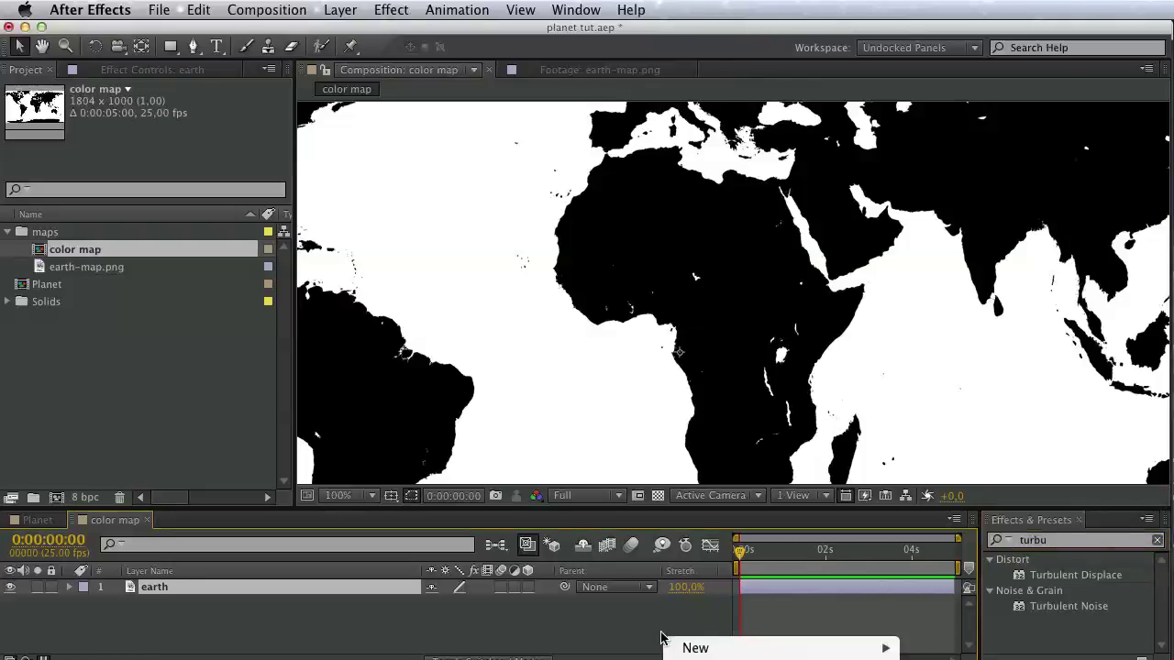
{"action": "mouse_move", "coordinate": [779, 651]}
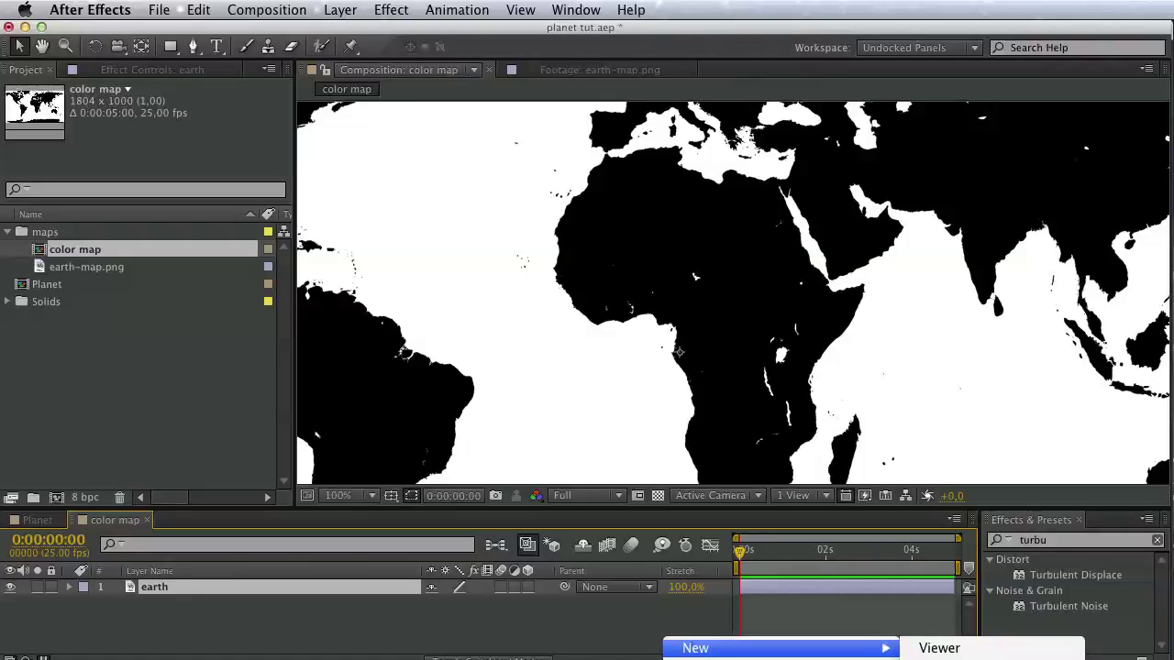
Create a new black solid and apply Turbulent Noise to it.
{"action": "left_click", "coordinate": [945, 659]}
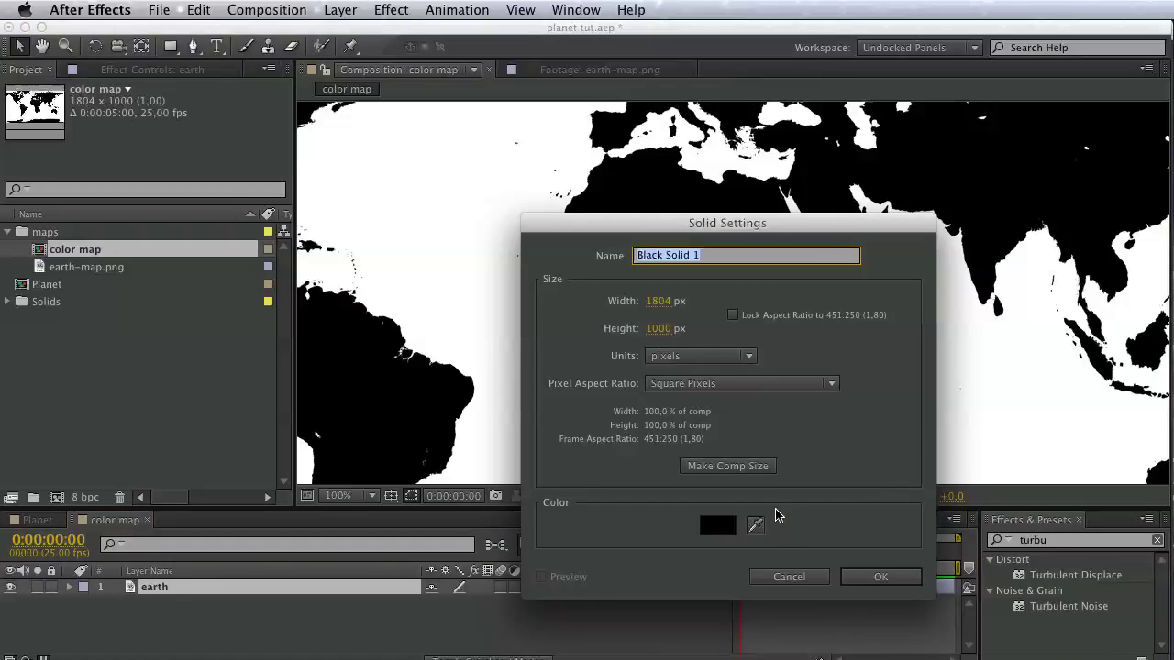
{"action": "left_click", "coordinate": [852, 574]}
{"action": "left_click_drag", "start_coordinate": [1064, 606], "coordinate": [360, 587]}
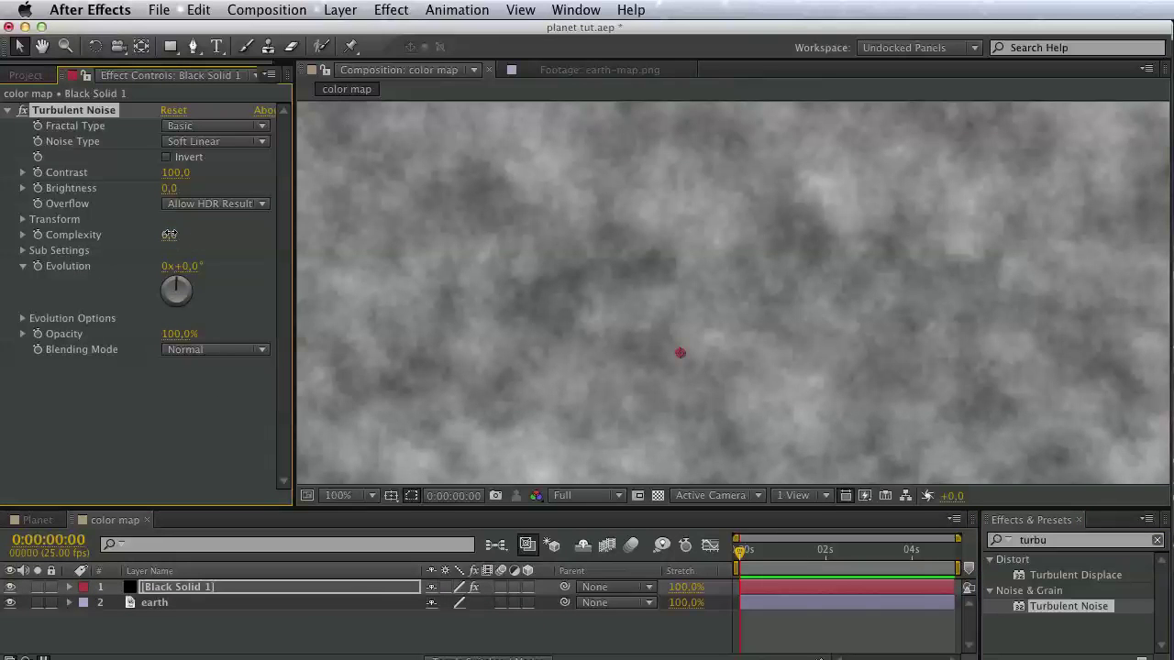
Lower Turbulent Noise Complexity to 1,6 and set Contrast to 400,0.
{"action": "left_click_drag", "start_coordinate": [96, 236], "coordinate": [25, 237]}
{"action": "left_click", "coordinate": [23, 235]}
{"action": "left_click_drag", "start_coordinate": [95, 263], "coordinate": [62, 265]}
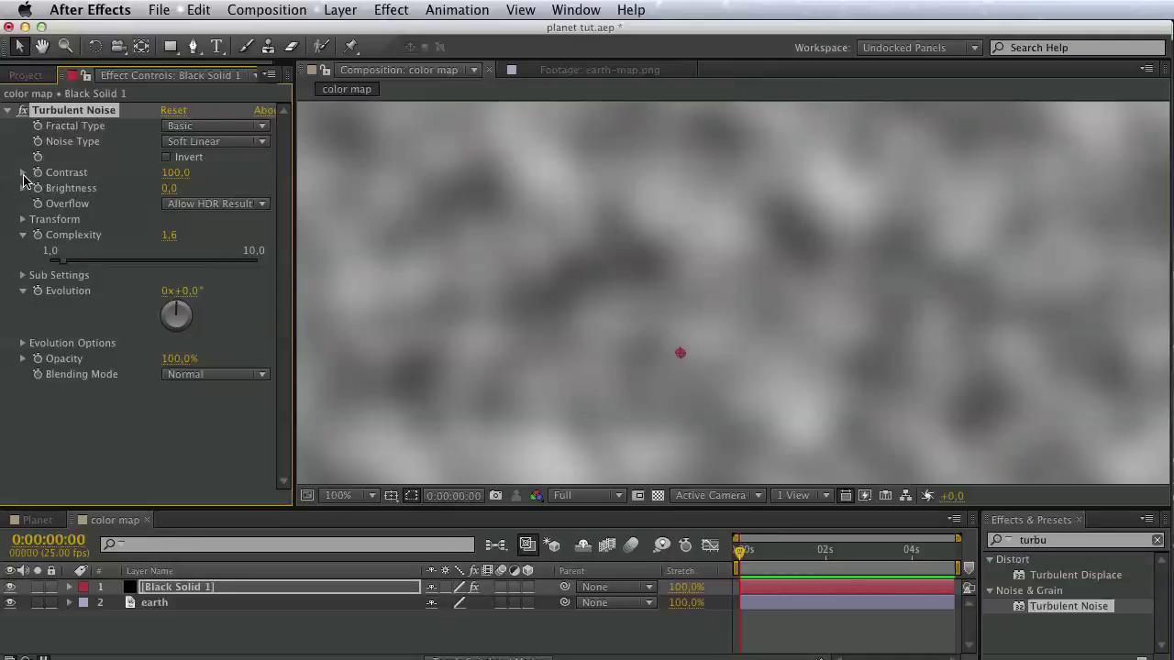
{"action": "left_click", "coordinate": [23, 172]}
{"action": "left_click_drag", "start_coordinate": [101, 197], "coordinate": [288, 210]}
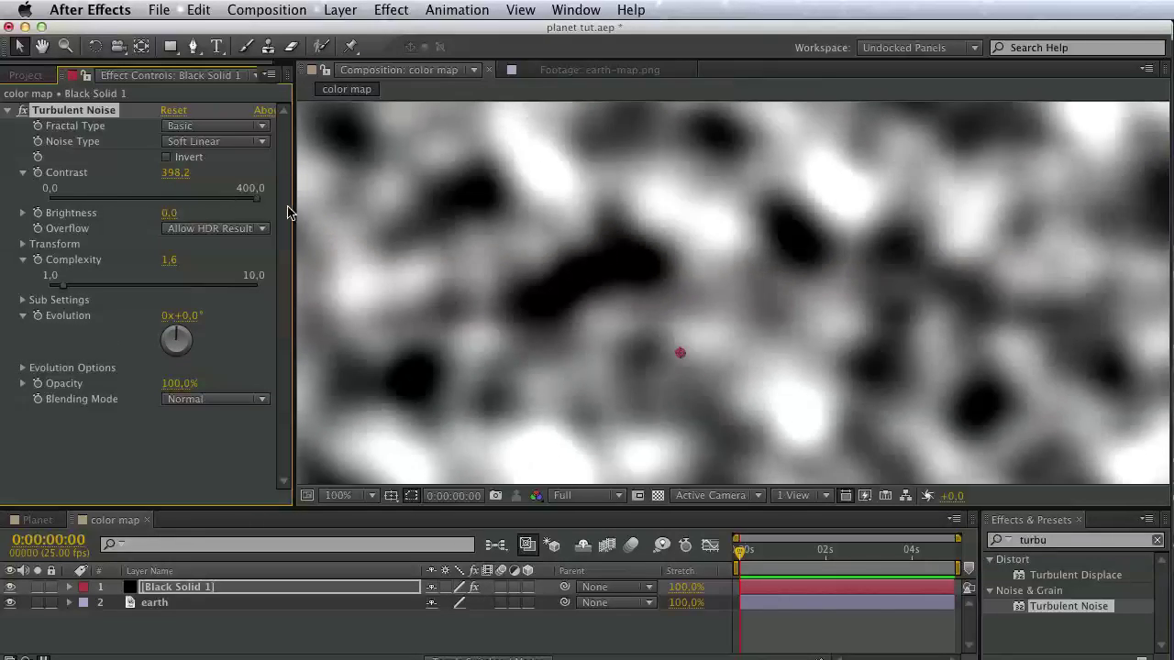
{"action": "key", "text": "super+z"}
{"action": "left_click", "coordinate": [258, 198]}
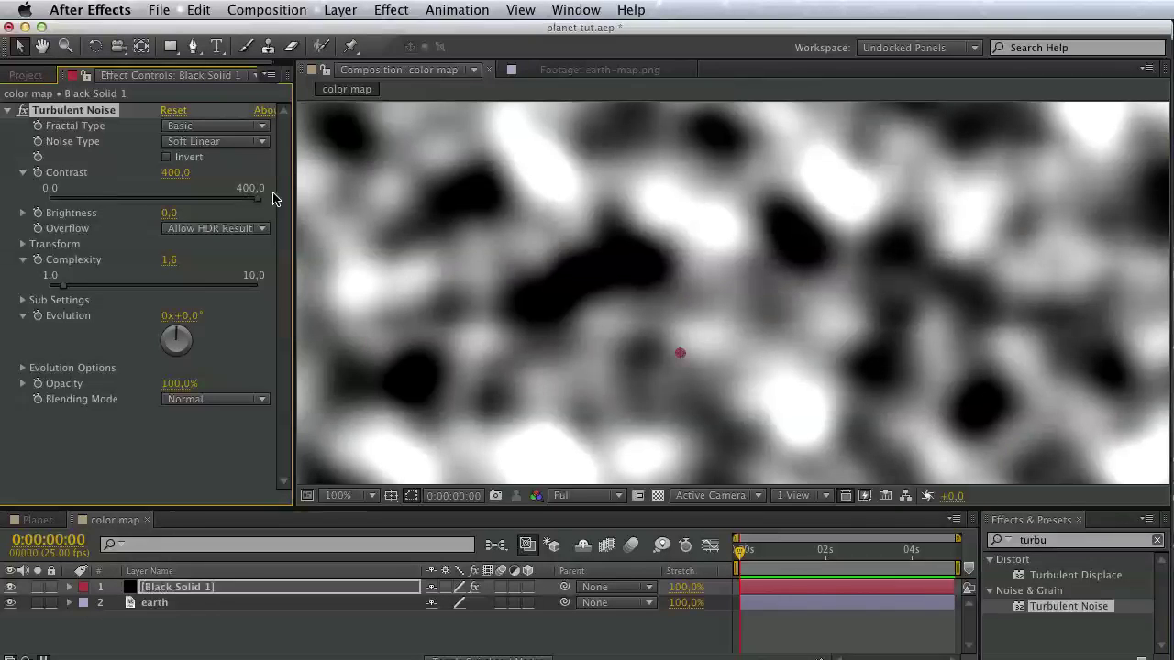
Keep Fractal Type Basic, push Contrast to 1689,0 and shift the noise pattern down-right.
{"action": "left_click", "coordinate": [231, 128]}
{"action": "left_click", "coordinate": [234, 172]}
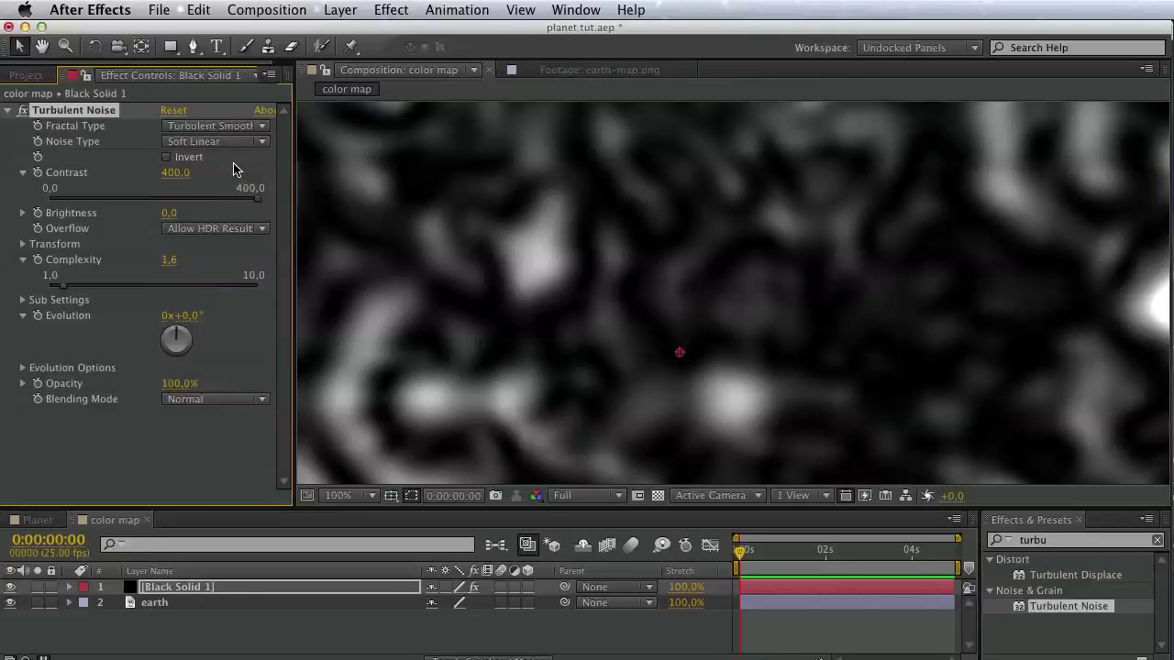
{"action": "left_click", "coordinate": [202, 128]}
{"action": "left_click", "coordinate": [197, 143]}
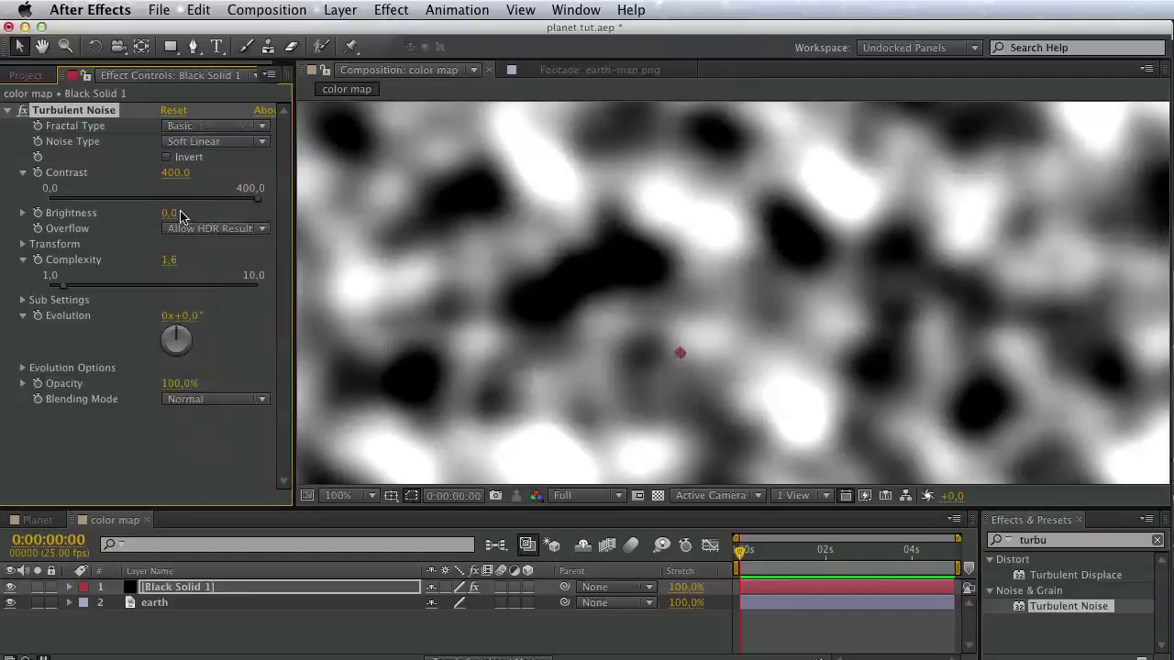
{"action": "left_click_drag", "start_coordinate": [176, 173], "coordinate": [1027, 174]}
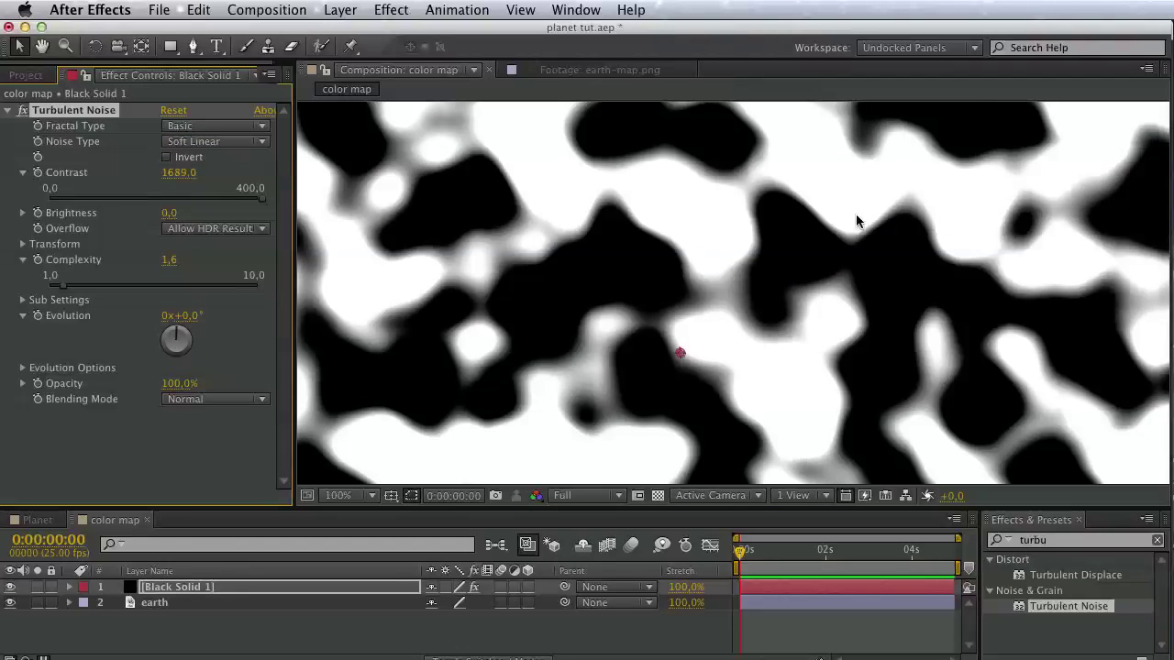
{"action": "left_click_drag", "start_coordinate": [857, 221], "coordinate": [886, 315]}
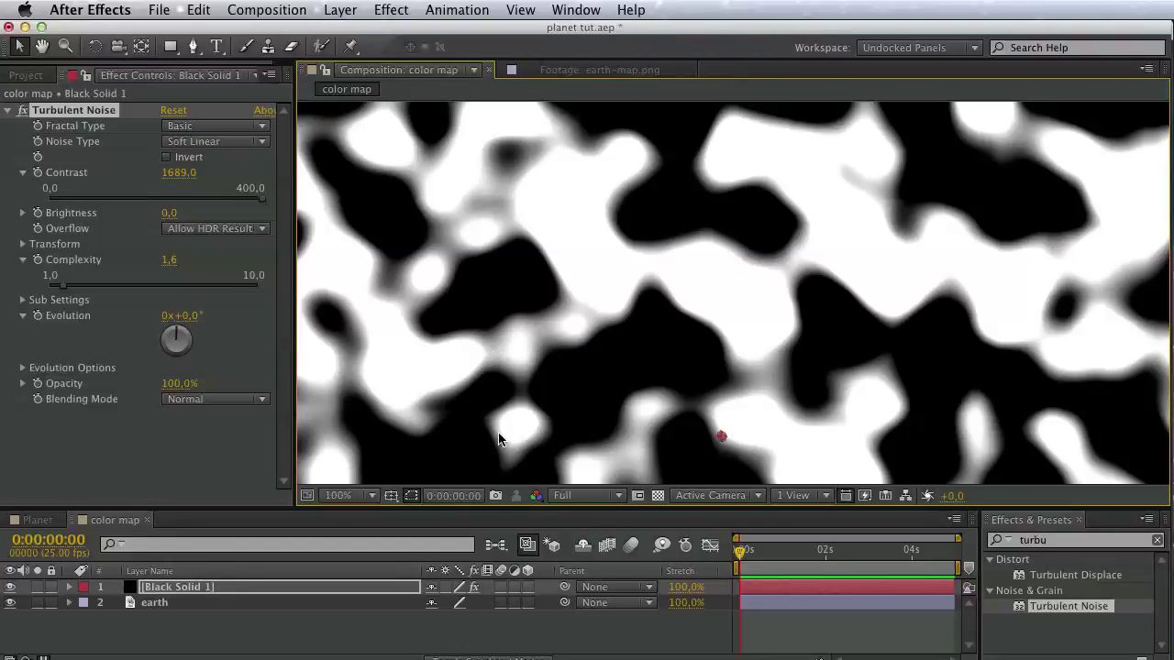
{"action": "left_click", "coordinate": [1060, 541]}
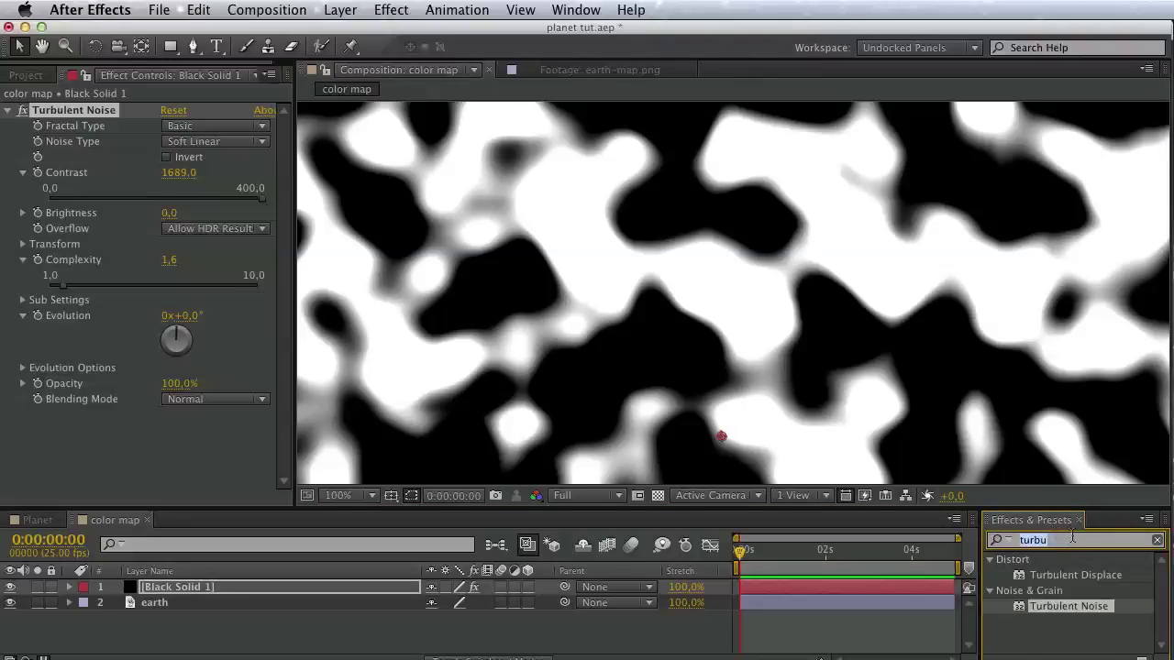
Apply Tint to the noise layer and set Map Black To the saved pink.
{"action": "type", "text": "tint"}
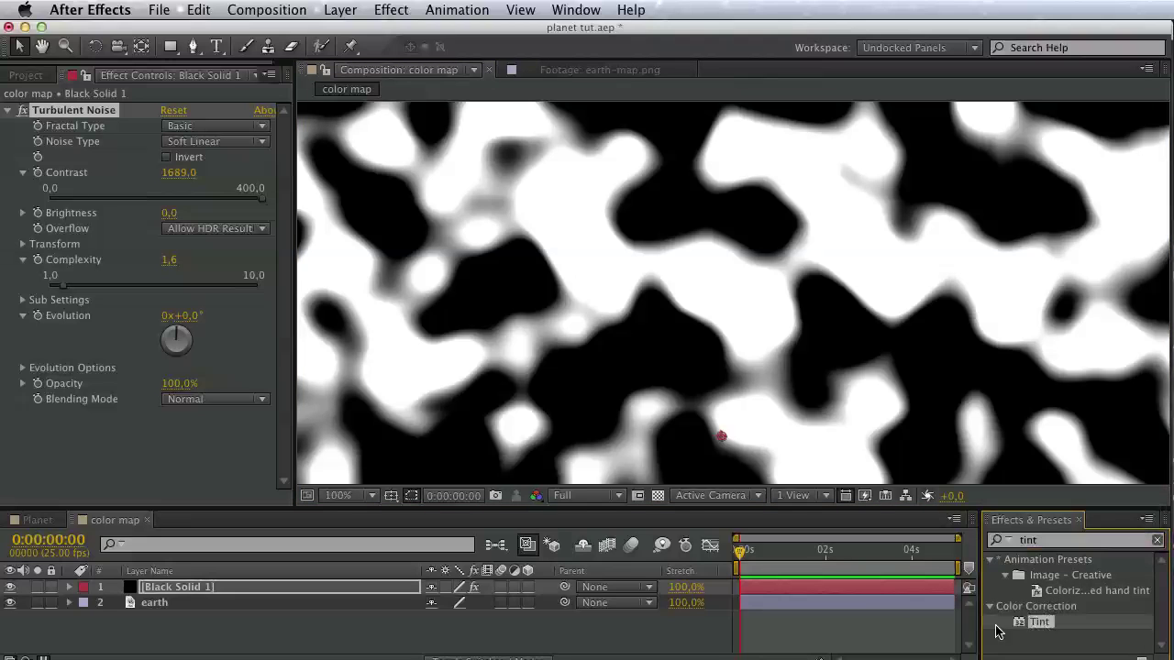
{"action": "left_click_drag", "start_coordinate": [1040, 622], "coordinate": [209, 597]}
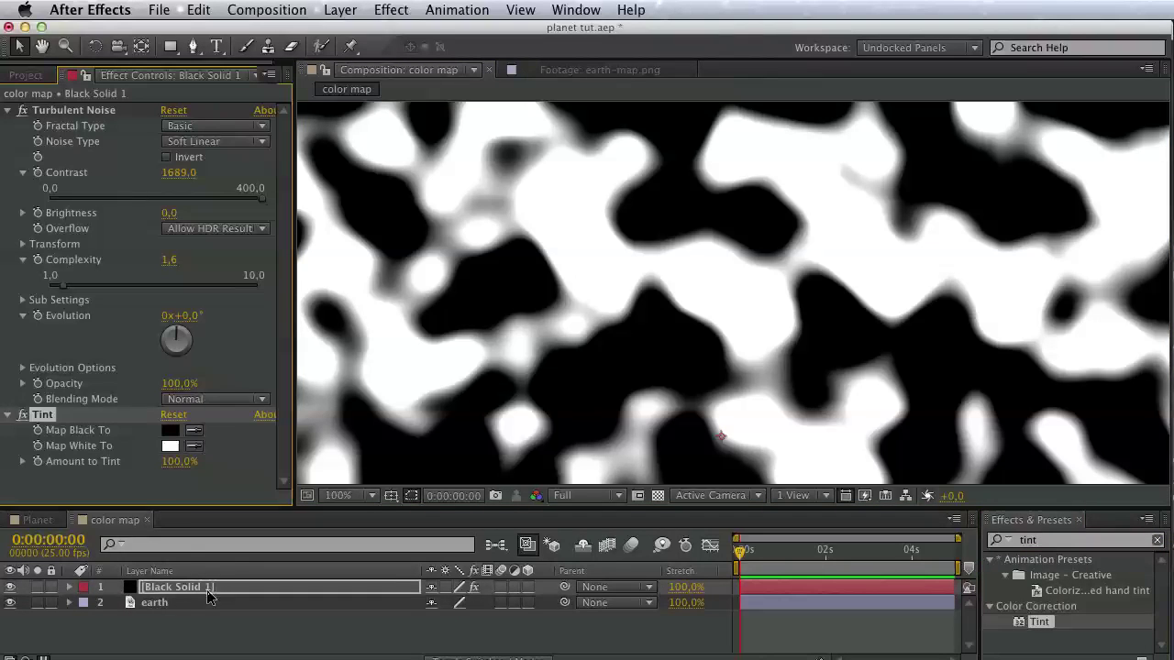
{"action": "left_click", "coordinate": [169, 430]}
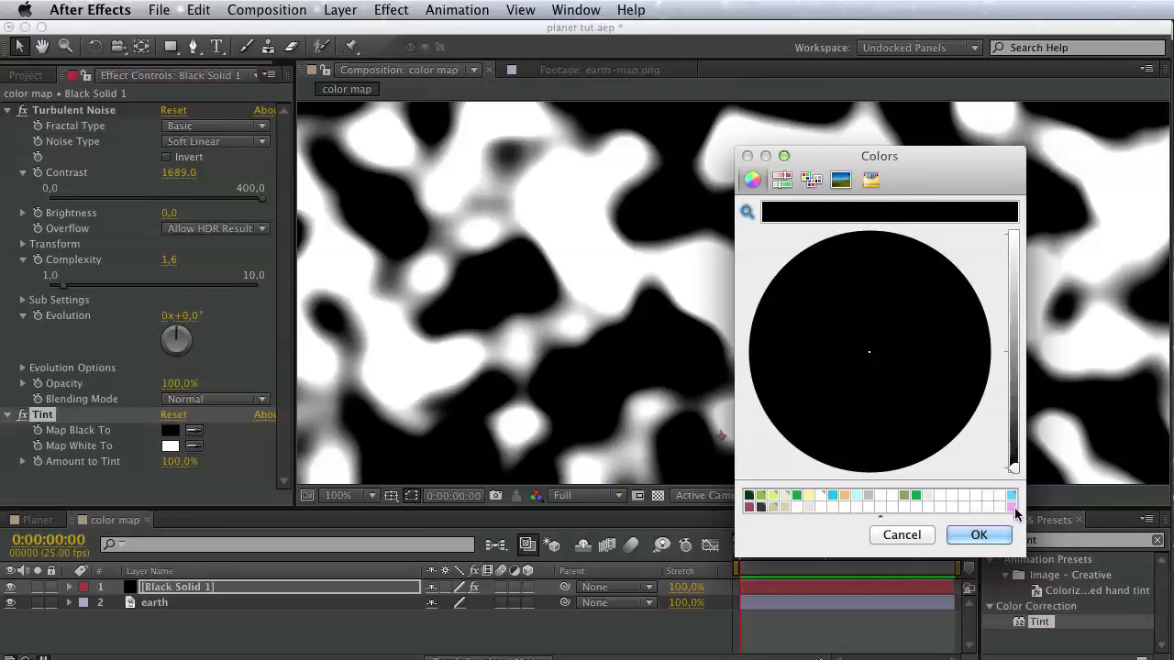
{"action": "left_click", "coordinate": [1011, 506]}
{"action": "left_click", "coordinate": [979, 535]}
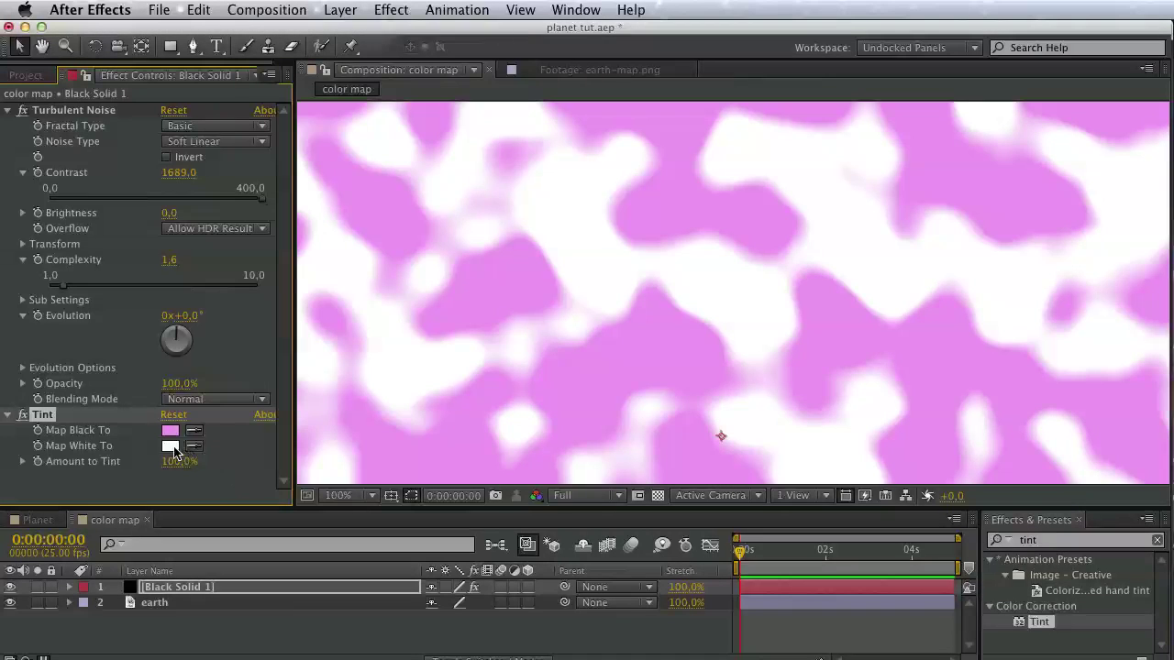
Set Tint's Map White To a pale pink with saturation 17.
{"action": "left_click", "coordinate": [171, 446]}
{"action": "left_click", "coordinate": [1011, 506]}
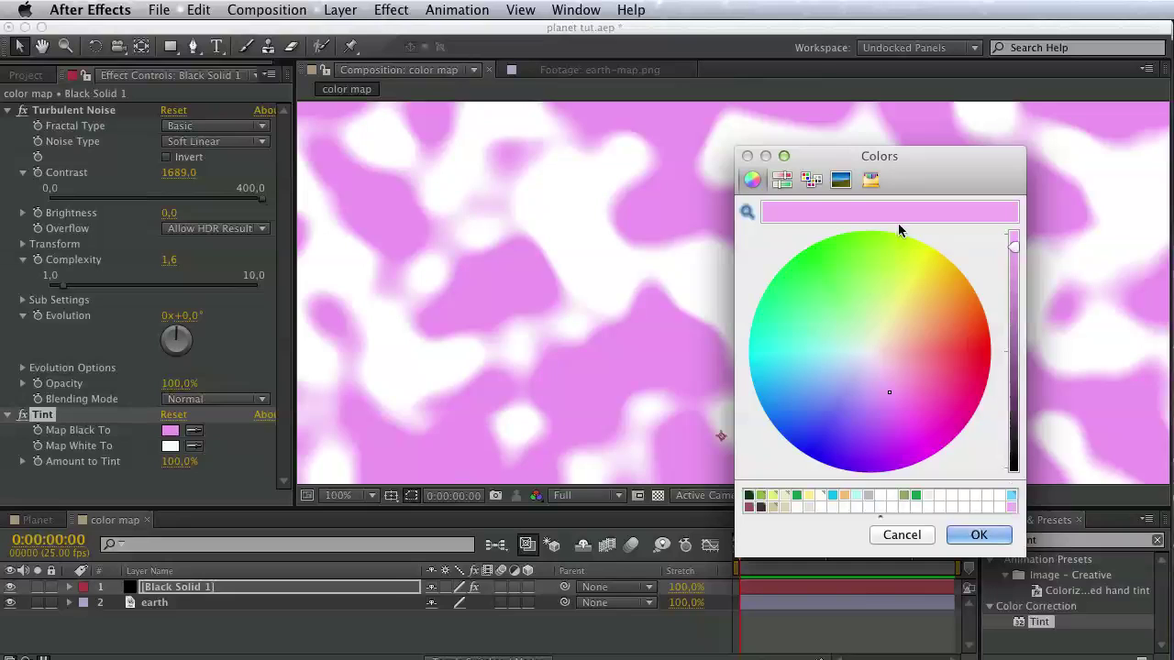
{"action": "left_click", "coordinate": [782, 180]}
{"action": "left_click_drag", "start_coordinate": [825, 302], "coordinate": [789, 300]}
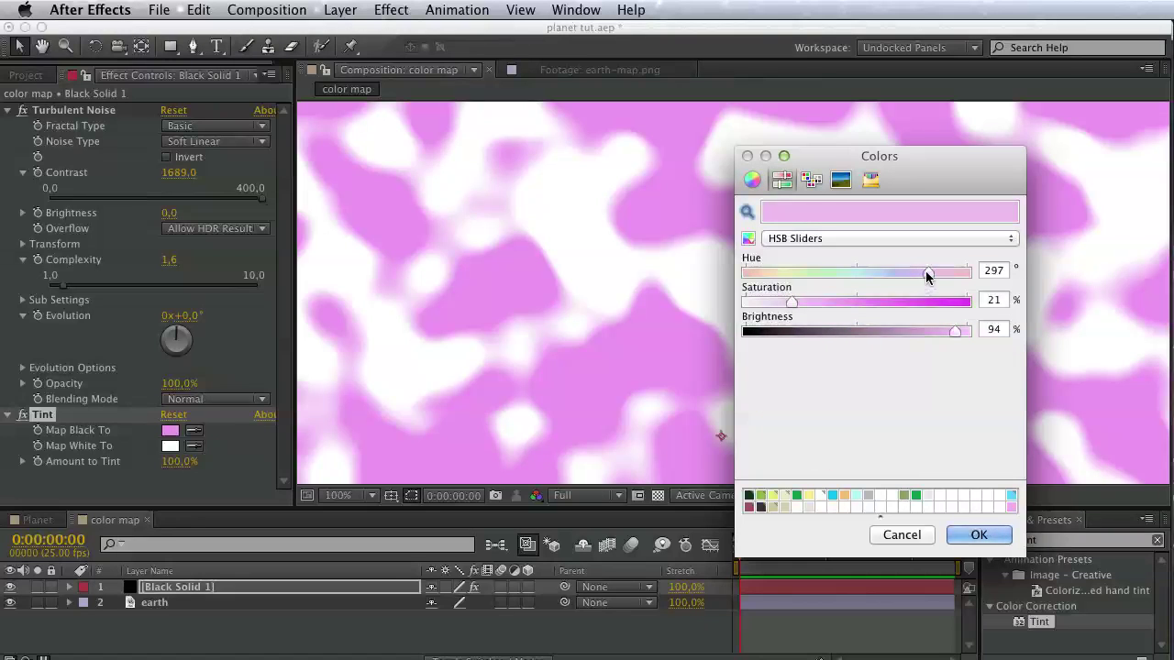
{"action": "left_click_drag", "start_coordinate": [792, 302], "coordinate": [784, 303]}
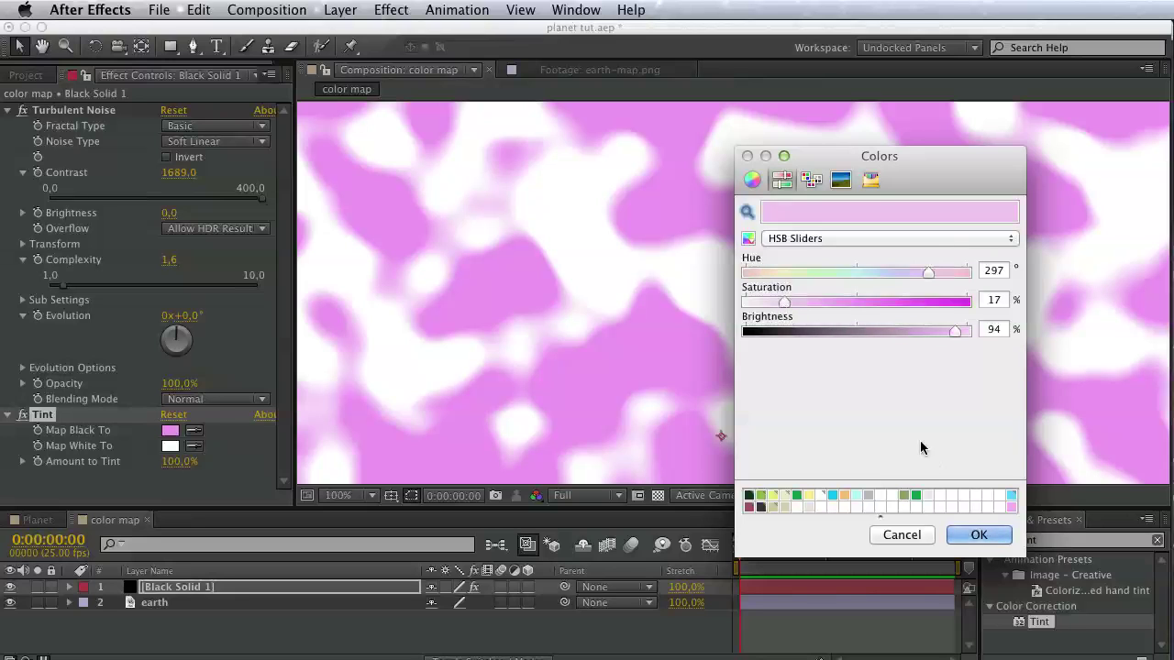
{"action": "left_click", "coordinate": [975, 534]}
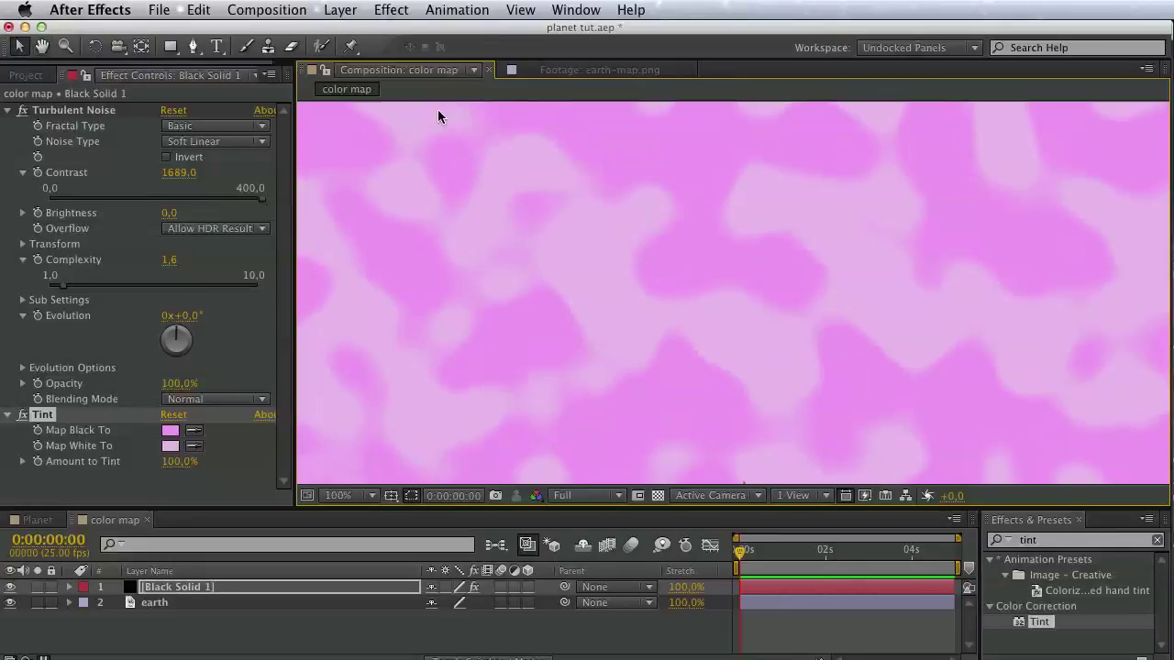
{"action": "left_click", "coordinate": [26, 75]}
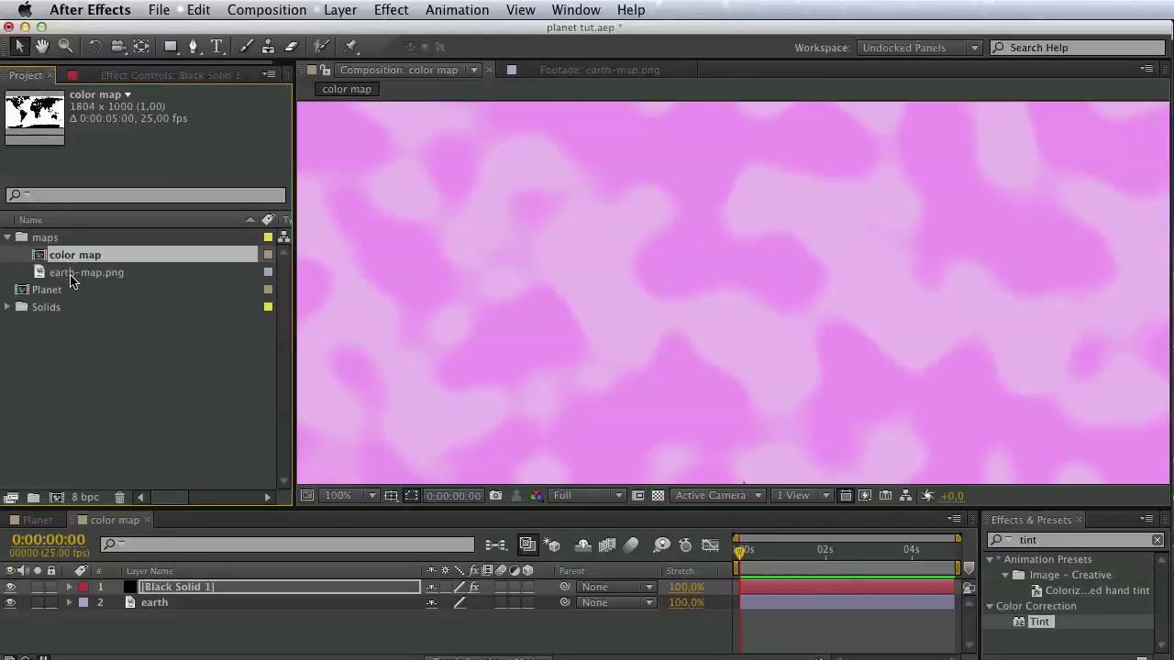
Open Planet, add the color map comp as a layer, and show trapcode's effect settings.
{"action": "double_click", "coordinate": [50, 289]}
{"action": "left_click_drag", "start_coordinate": [70, 260], "coordinate": [160, 647]}
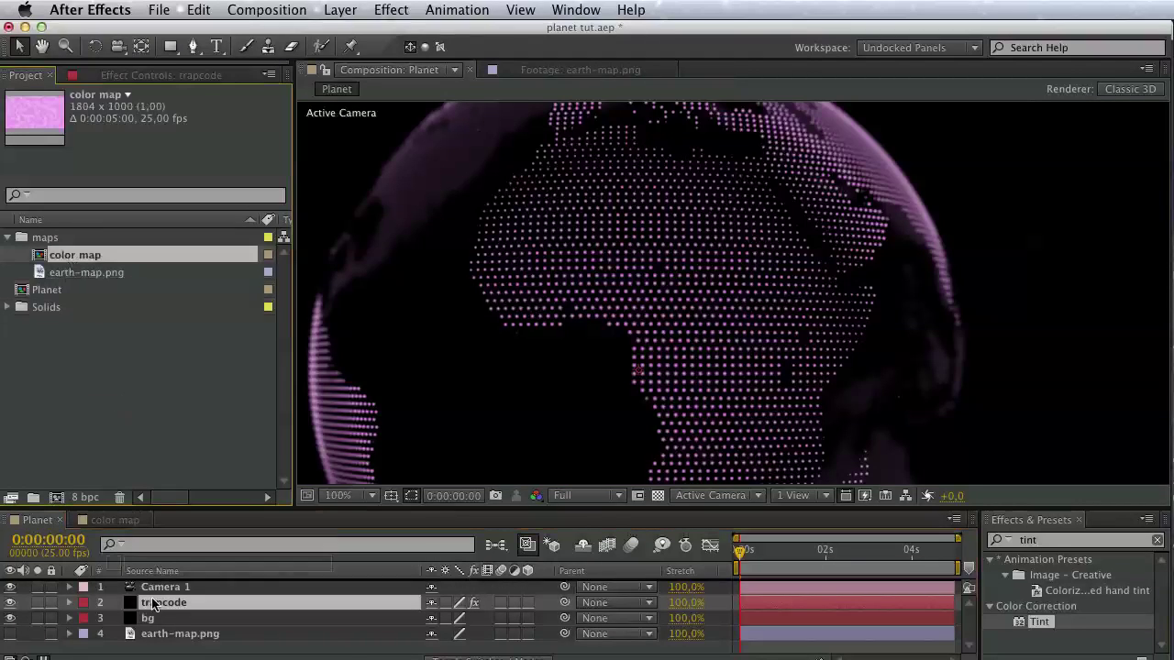
{"action": "left_click", "coordinate": [151, 601]}
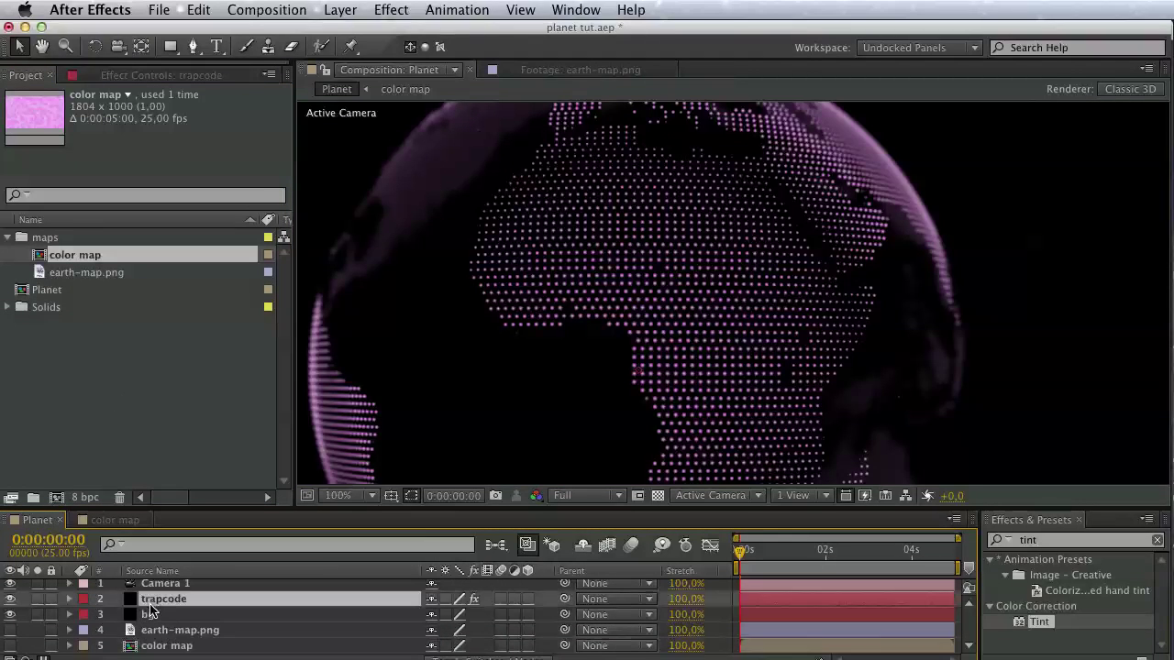
{"action": "key", "text": "F3"}
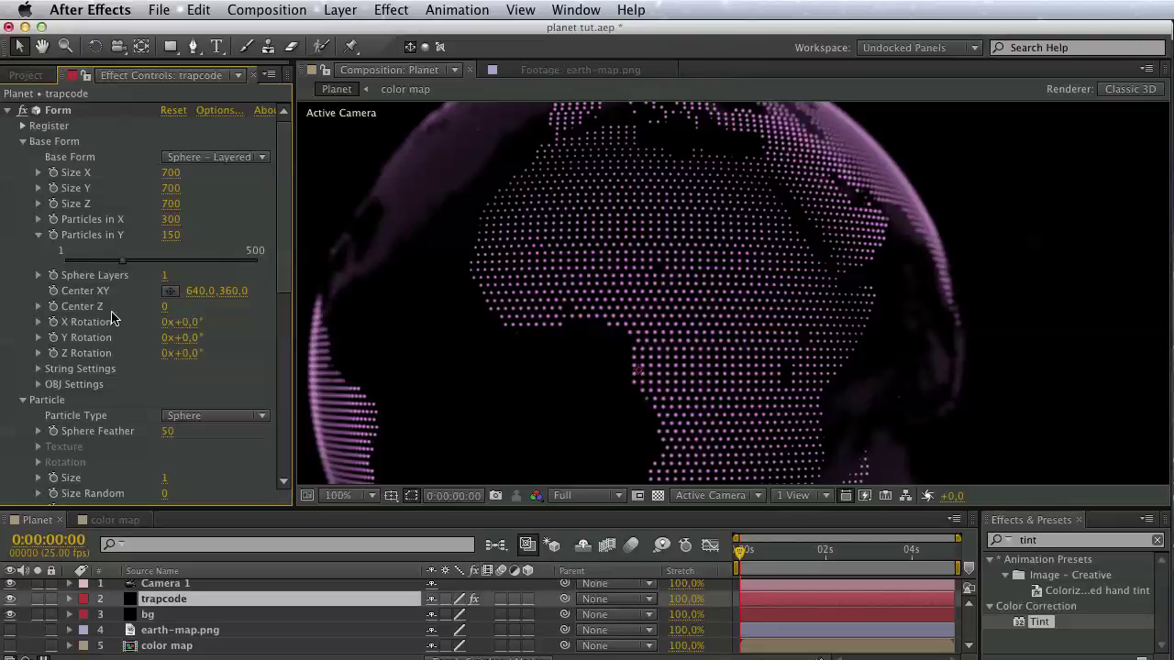
Set Form's Layer Maps Color and Alpha layer to color map.
{"action": "scroll", "coordinate": [99, 255], "scroll_direction": "down", "scroll_amount": 3}
{"action": "scroll", "coordinate": [101, 230], "scroll_direction": "down", "scroll_amount": 3}
{"action": "scroll", "coordinate": [102, 200], "scroll_direction": "down", "scroll_amount": 1}
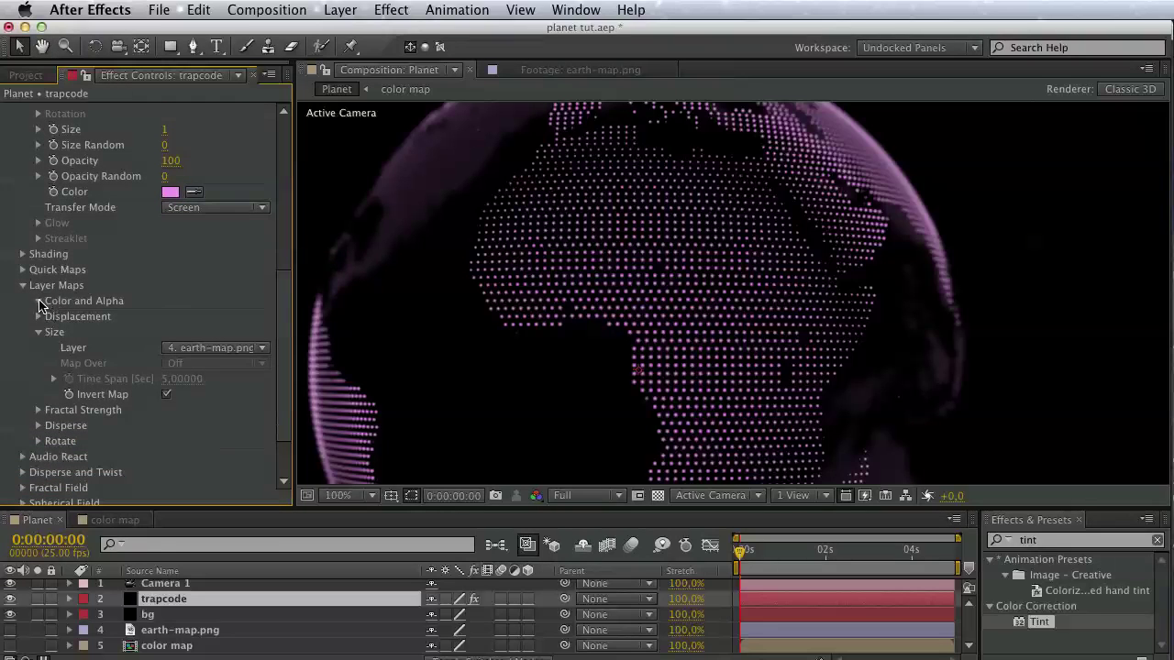
{"action": "left_click", "coordinate": [39, 300]}
{"action": "left_click", "coordinate": [213, 316]}
{"action": "left_click", "coordinate": [224, 413]}
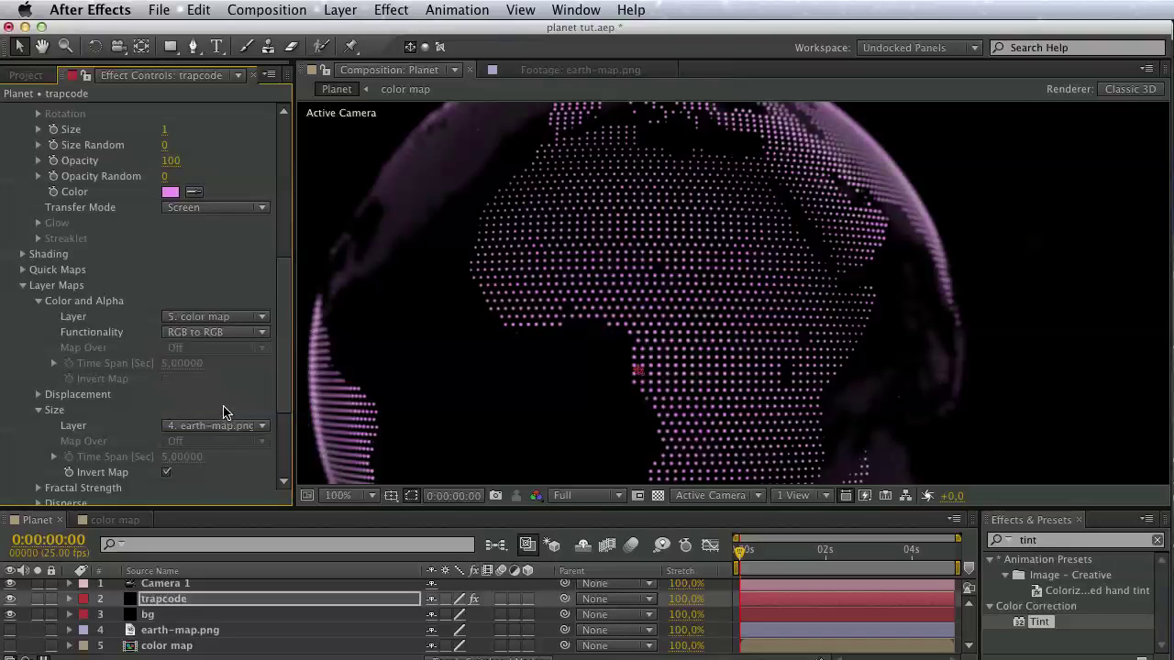
{"action": "left_click", "coordinate": [689, 356]}
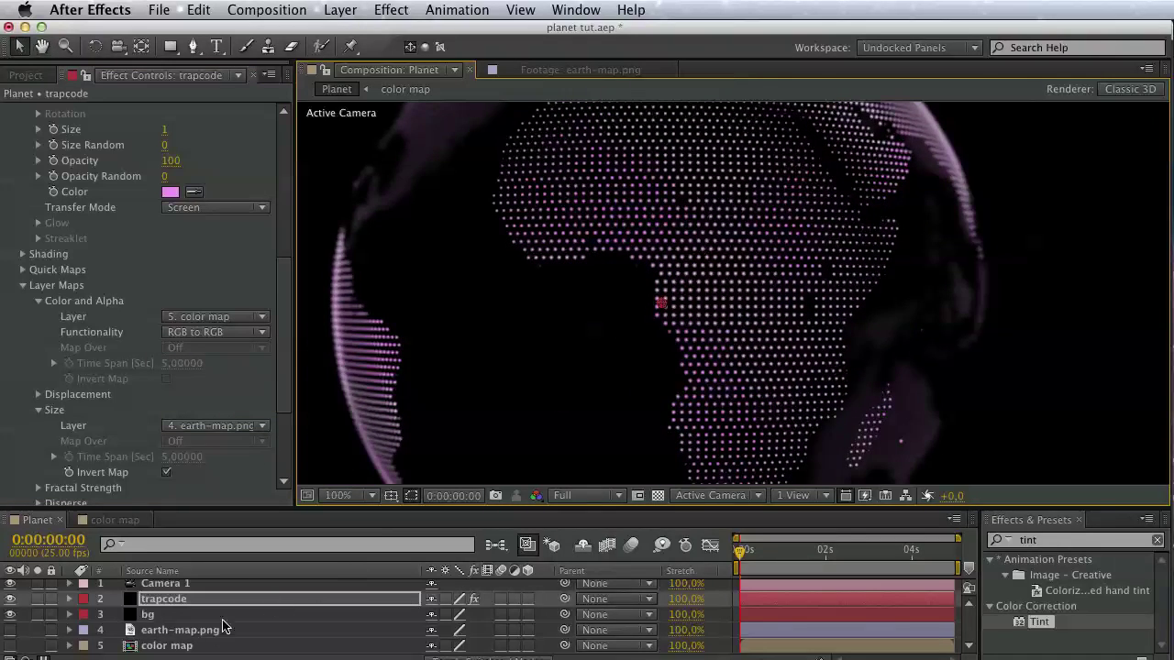
Change color map's Tint Map White To light cyan (hue 196), then go back to Planet.
{"action": "left_click", "coordinate": [196, 646]}
{"action": "double_click", "coordinate": [196, 647]}
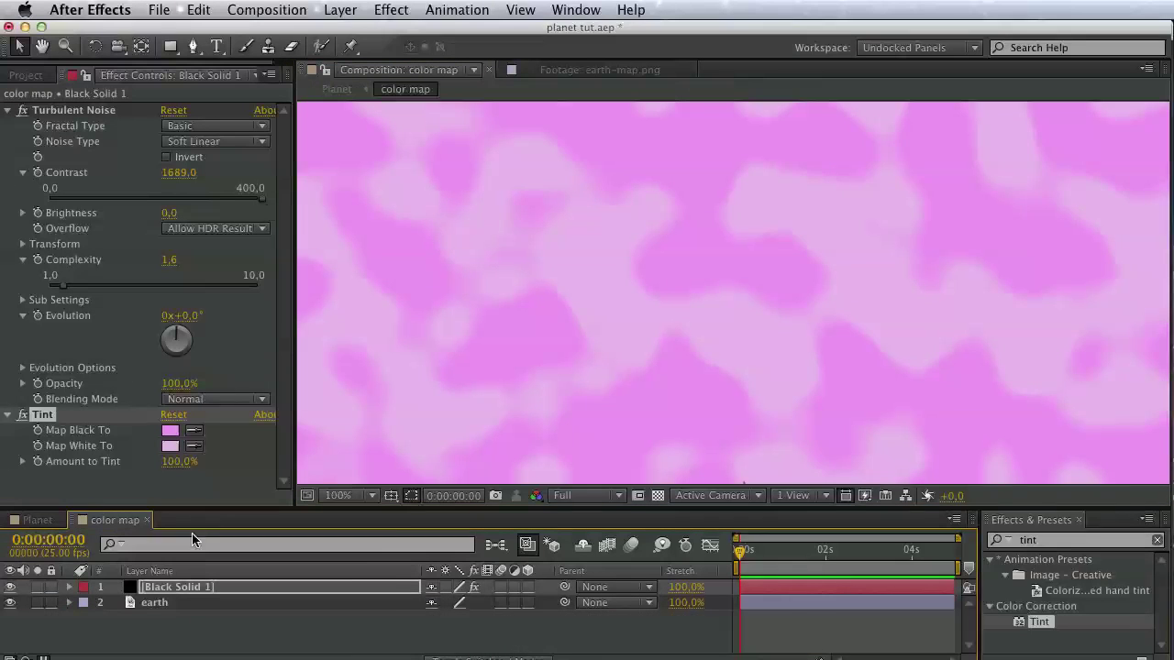
{"action": "left_click", "coordinate": [170, 446]}
{"action": "left_click", "coordinate": [1008, 494]}
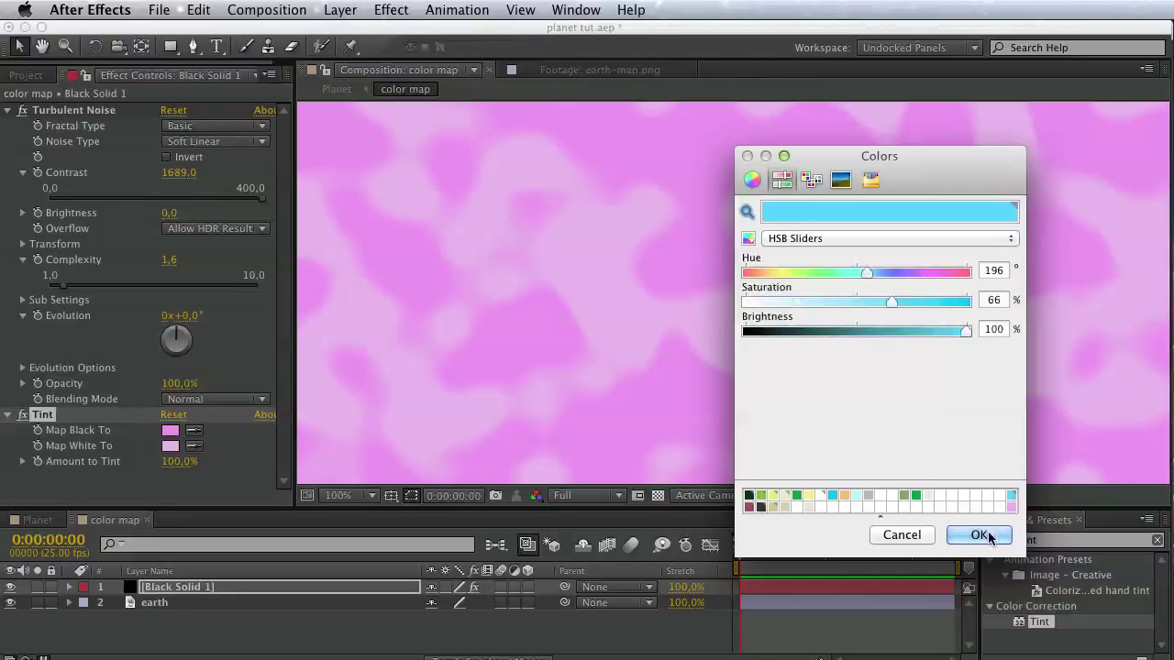
{"action": "left_click", "coordinate": [979, 536]}
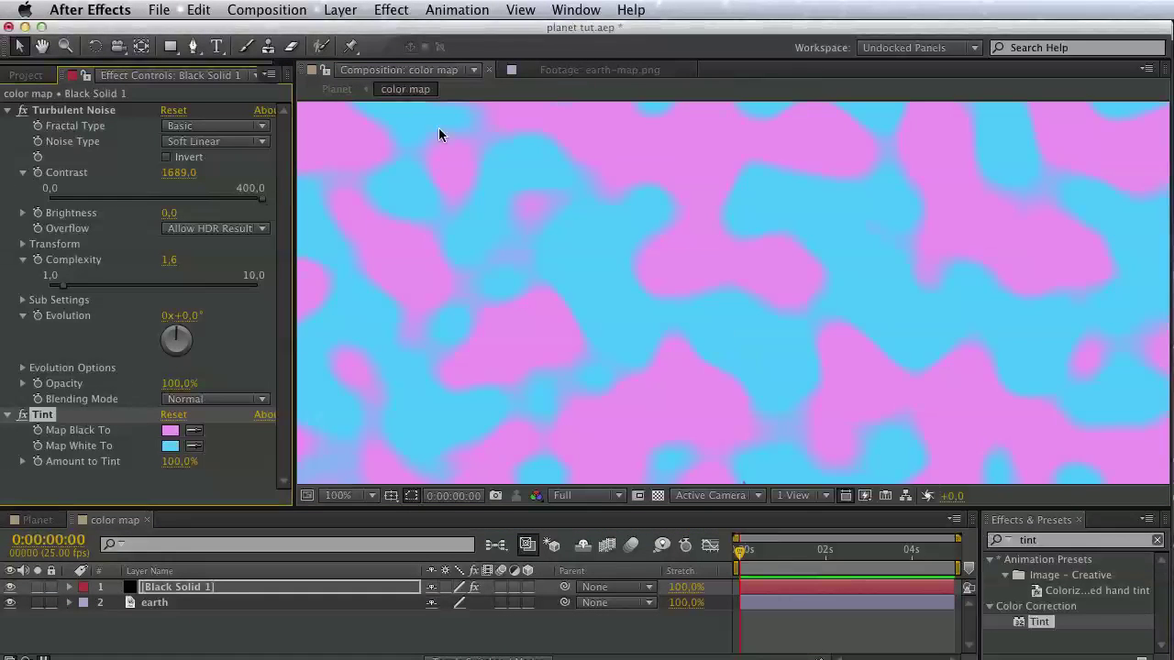
{"action": "left_click", "coordinate": [334, 89]}
{"action": "key", "text": "v"}
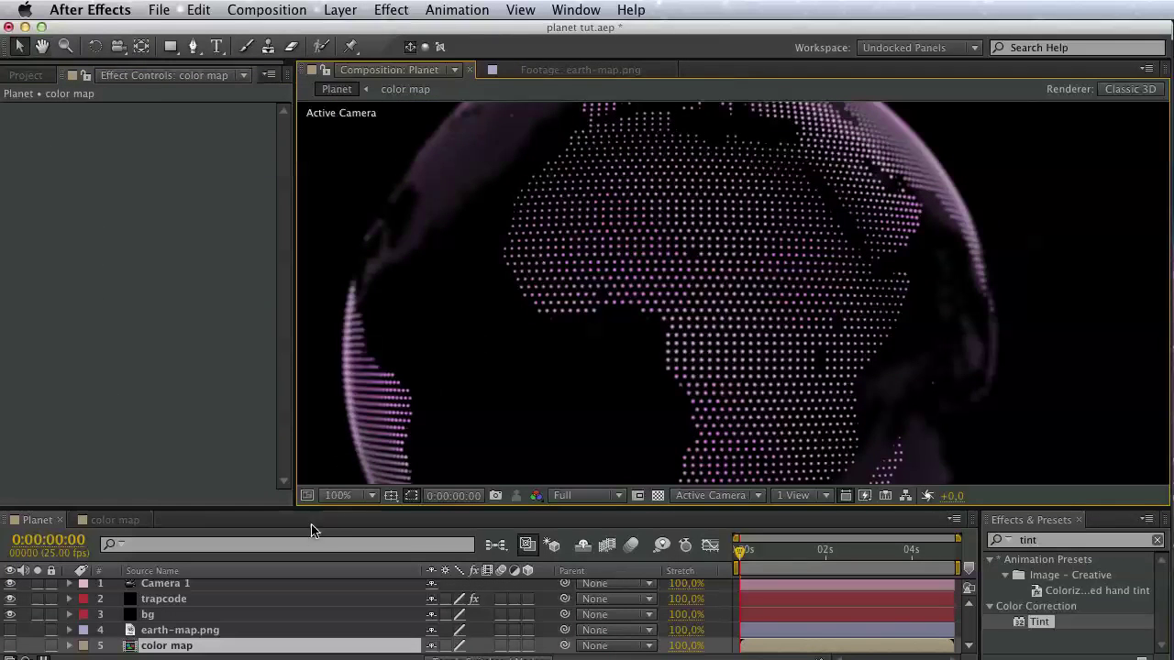
{"action": "double_click", "coordinate": [209, 647]}
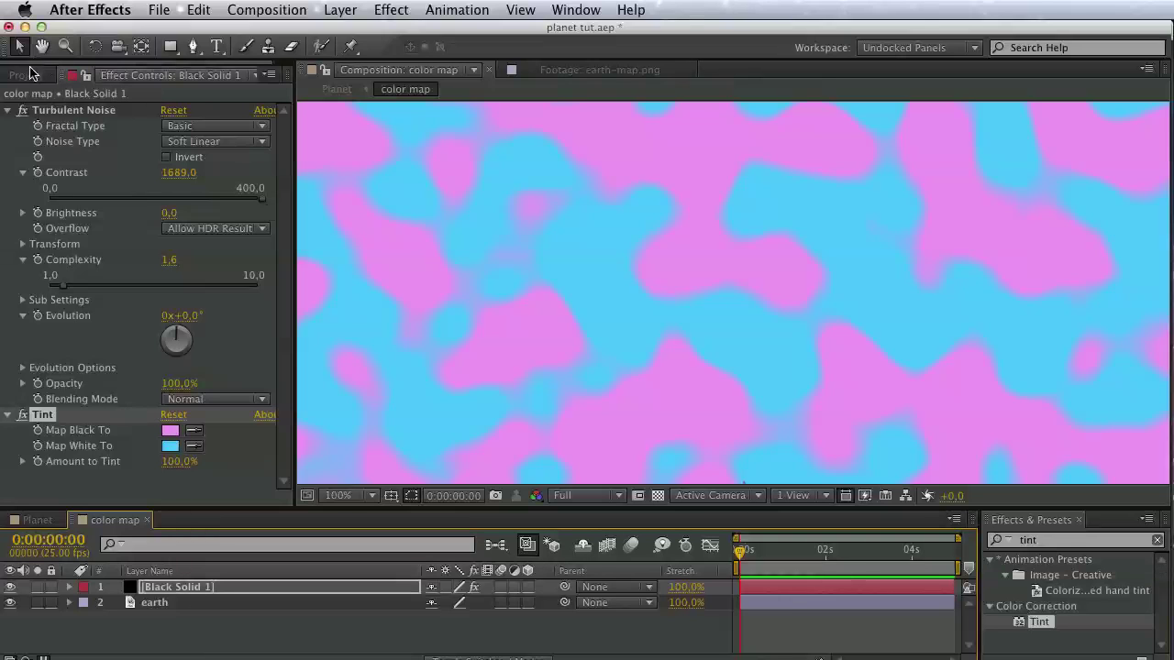
{"action": "left_click", "coordinate": [338, 90]}
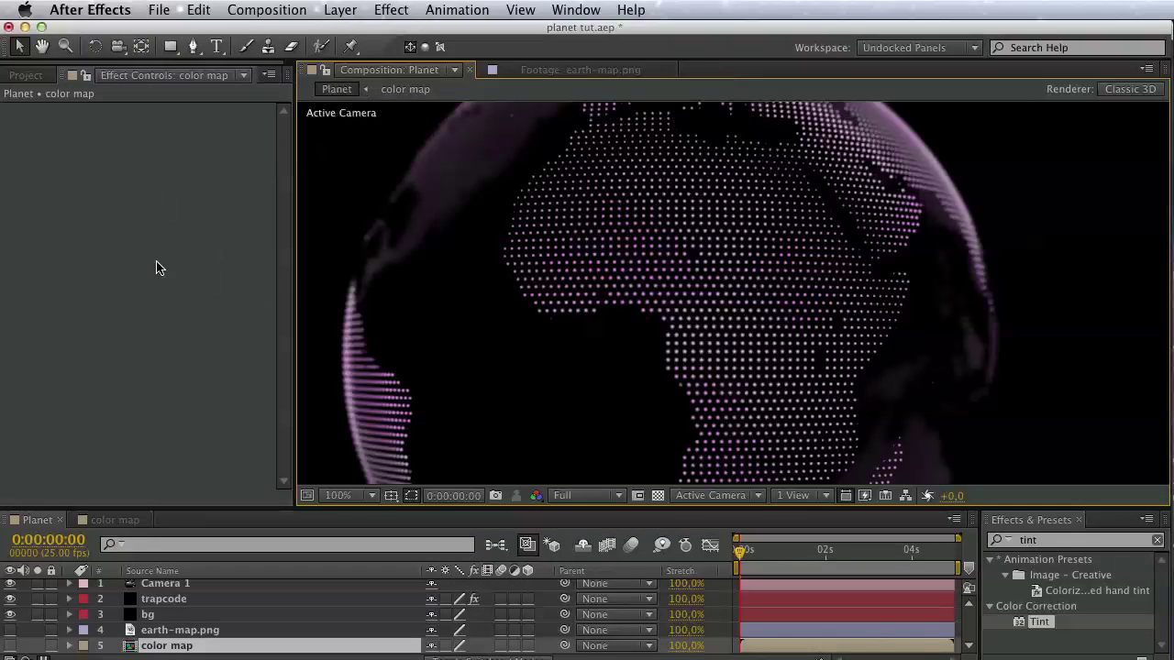
In trapcode's Form Particle group, drag Sphere Feather down to 0 for crisp dots.
{"action": "left_click", "coordinate": [161, 607]}
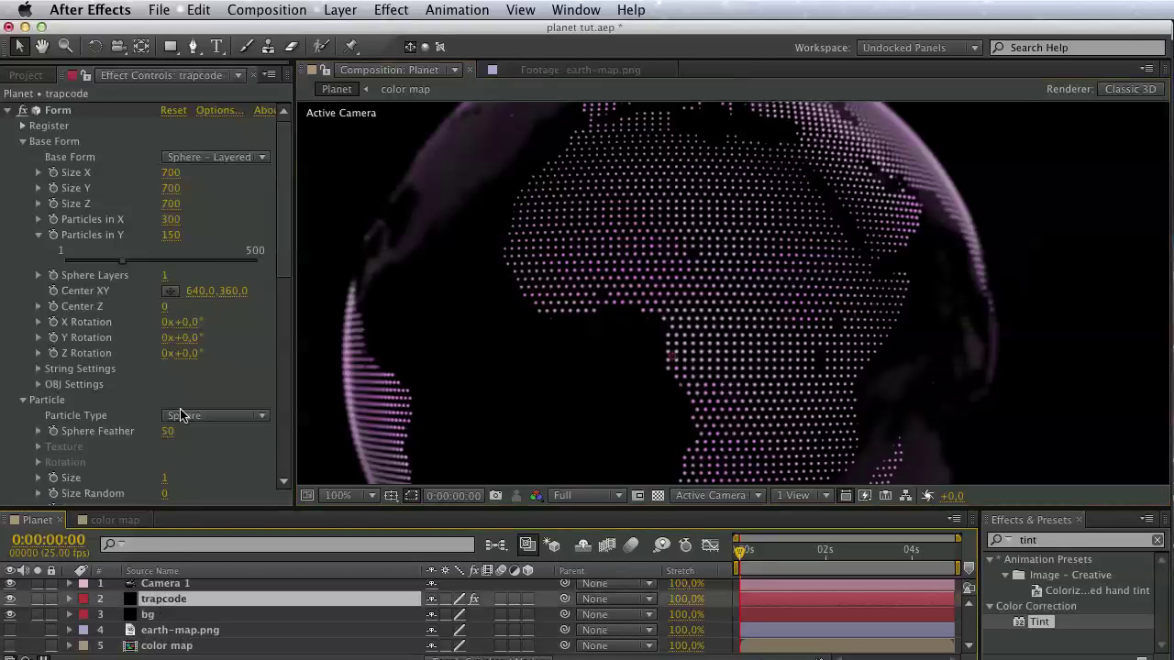
{"action": "scroll", "coordinate": [138, 275], "scroll_direction": "down", "scroll_amount": 5}
{"action": "scroll", "coordinate": [58, 216], "scroll_direction": "up", "scroll_amount": 5}
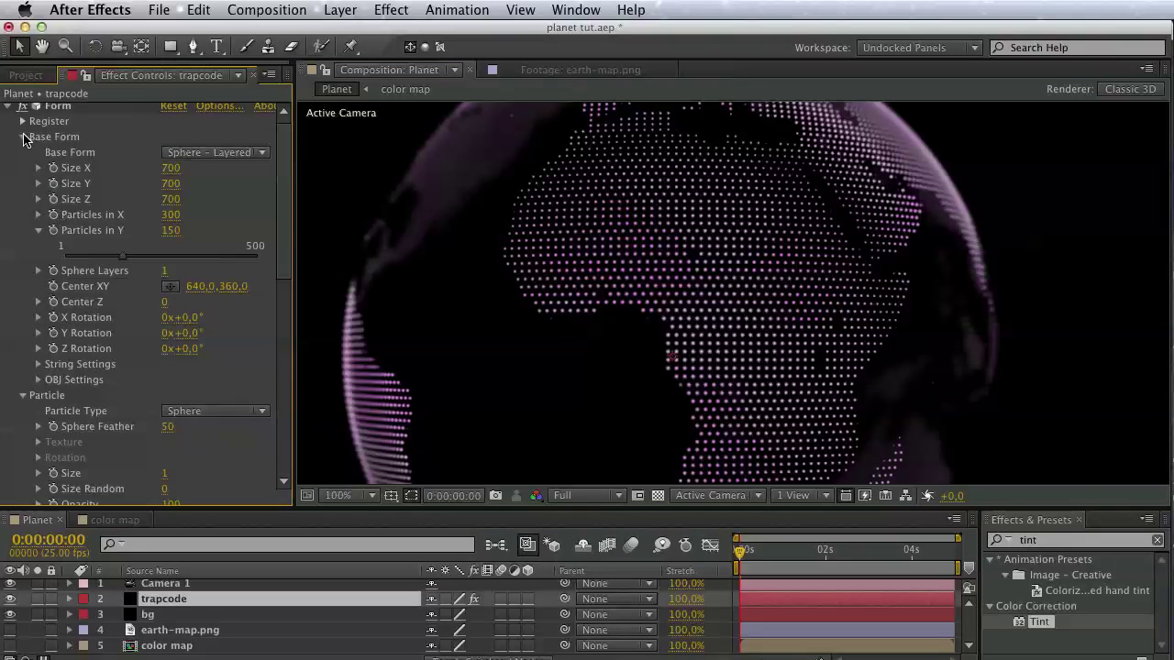
{"action": "left_click", "coordinate": [24, 137]}
{"action": "left_click", "coordinate": [24, 154]}
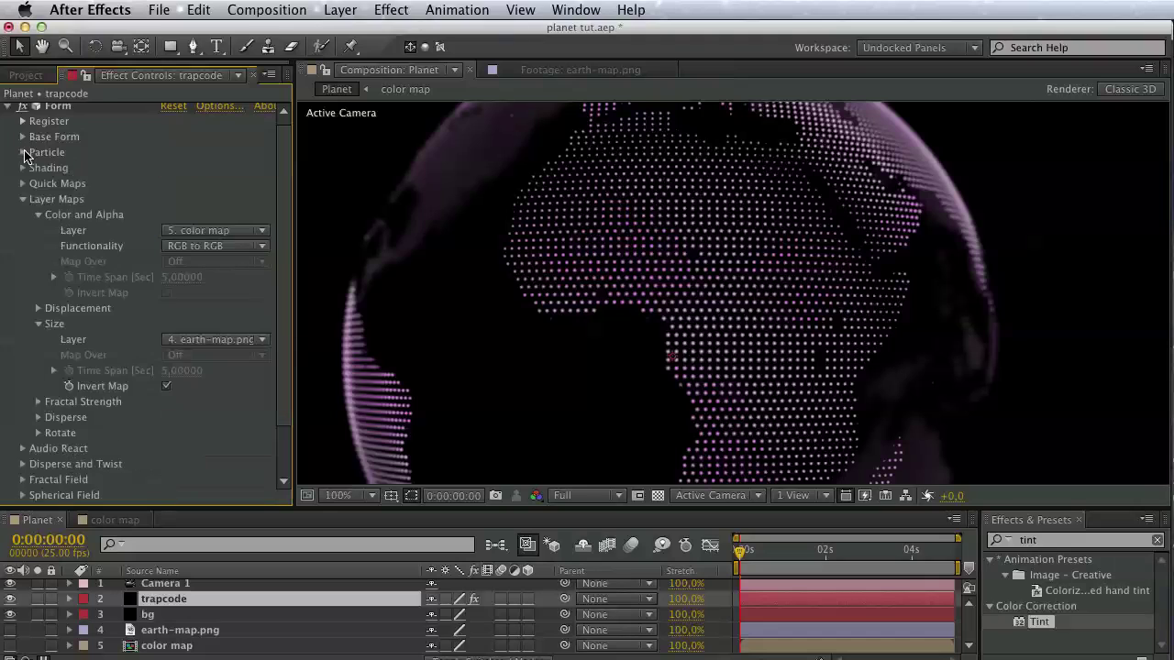
{"action": "left_click", "coordinate": [24, 153]}
{"action": "left_click", "coordinate": [40, 183]}
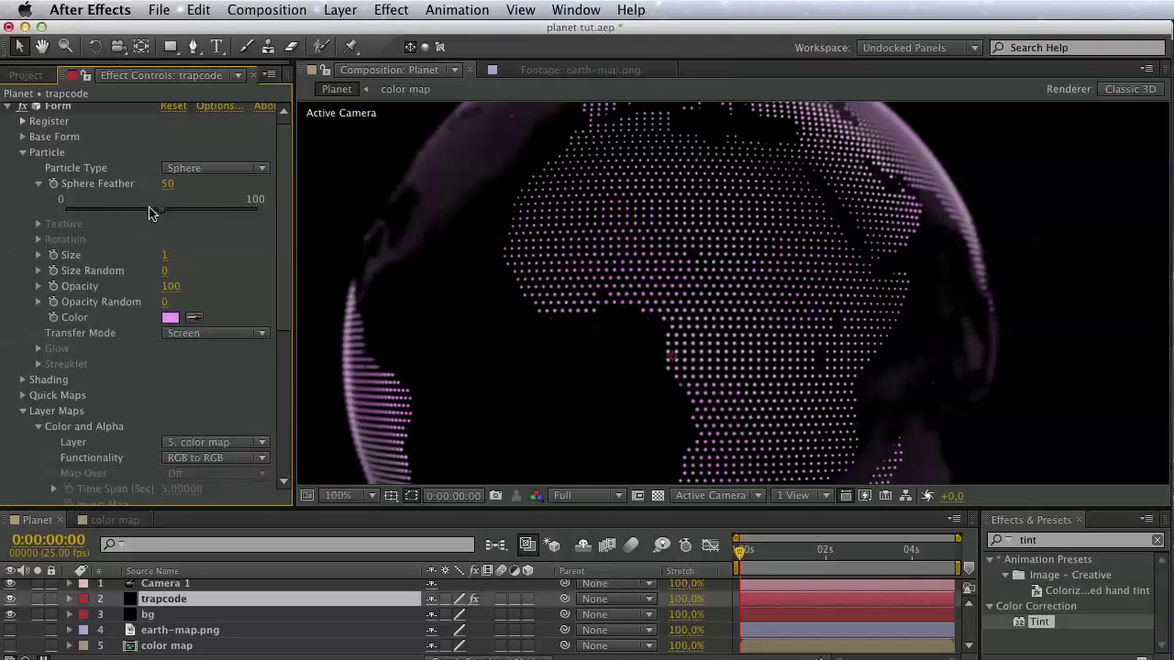
{"action": "mouse_move", "coordinate": [160, 209]}
{"action": "left_mouse_down"}
{"action": "mouse_move", "coordinate": [84, 209]}
{"action": "mouse_move", "coordinate": [233, 214]}
{"action": "mouse_move", "coordinate": [64, 215]}
{"action": "left_mouse_up"}
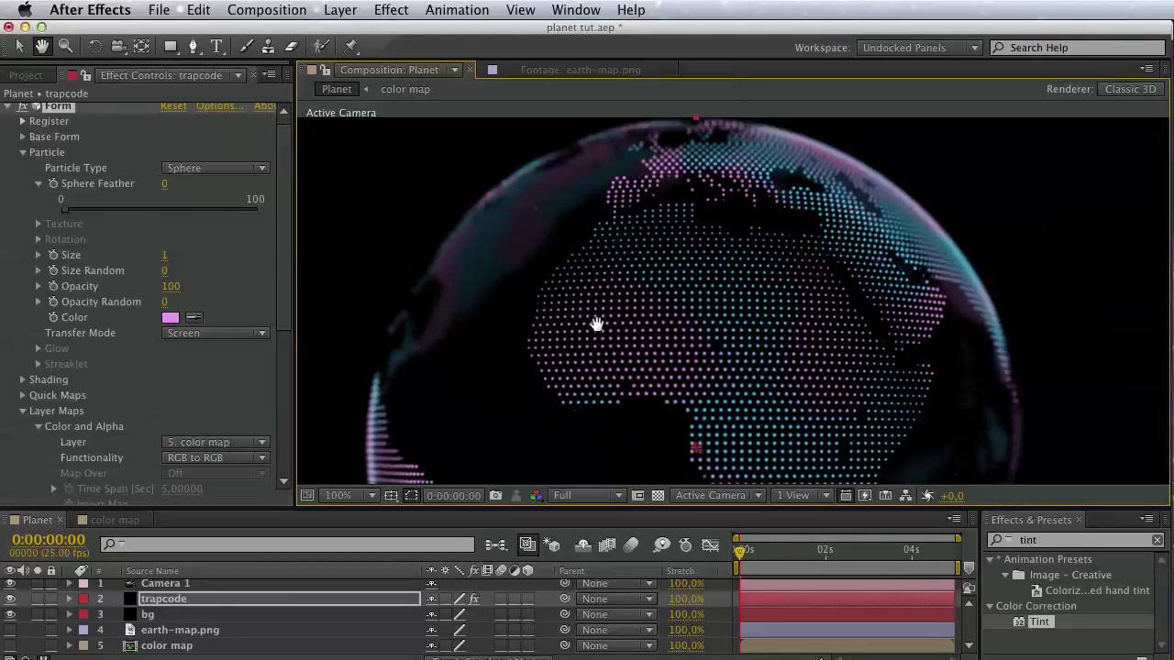
{"action": "scroll", "coordinate": [207, 416], "scroll_direction": "down", "scroll_amount": 5}
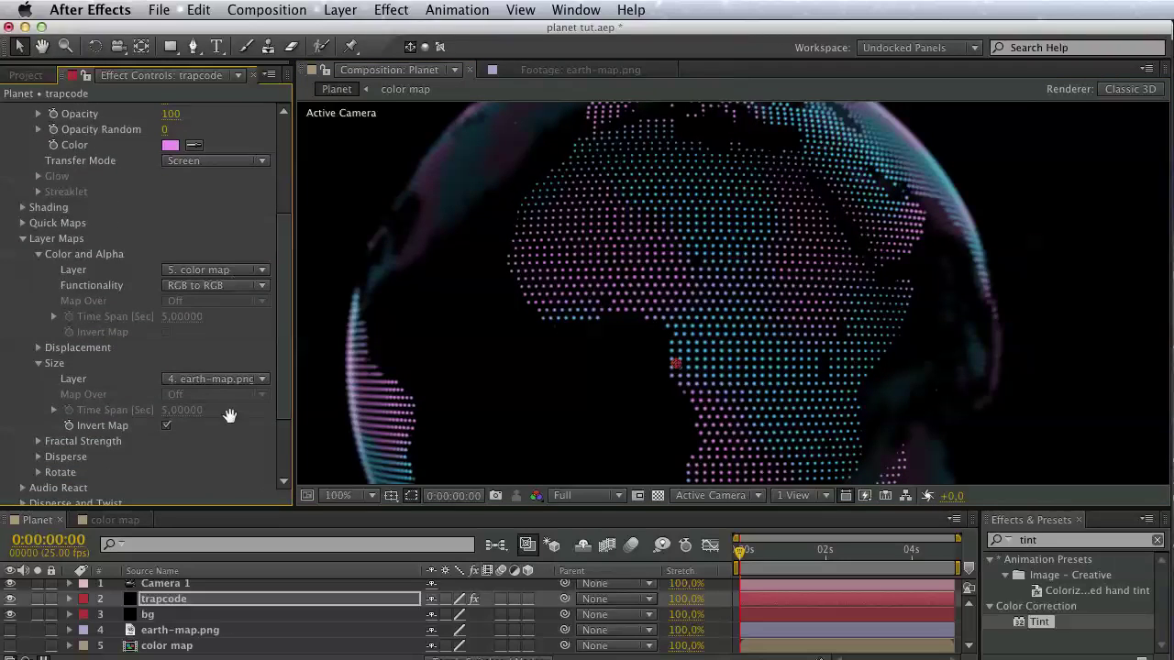
{"action": "scroll", "coordinate": [229, 415], "scroll_direction": "down", "scroll_amount": 2}
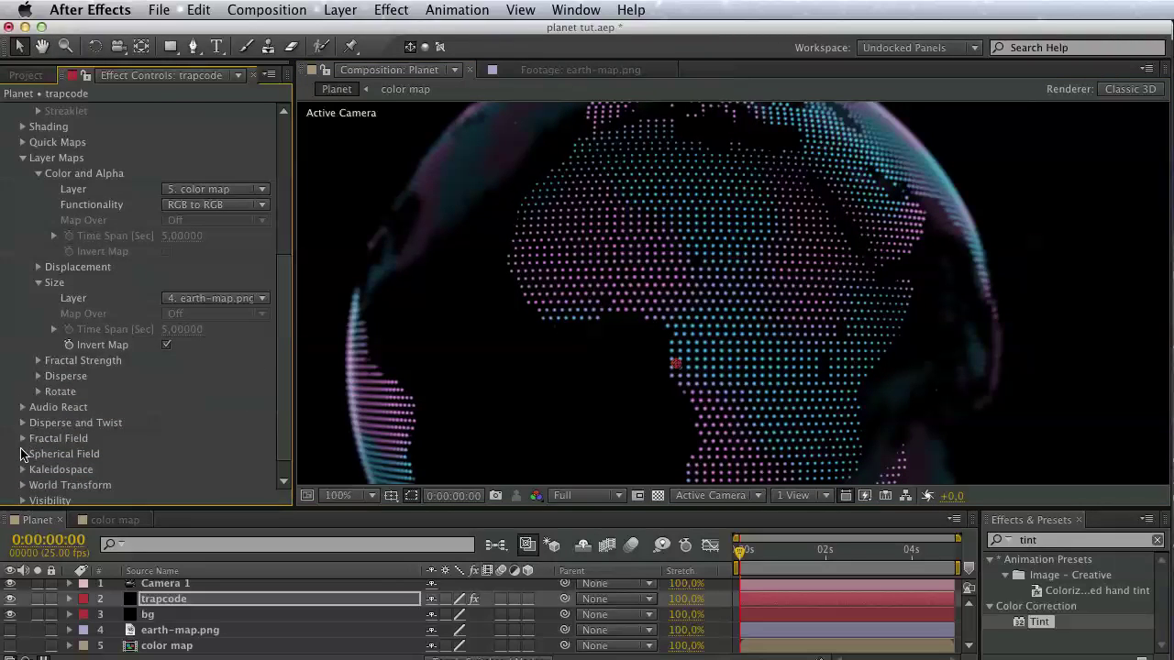
{"action": "scroll", "coordinate": [52, 412], "scroll_direction": "up", "scroll_amount": 2}
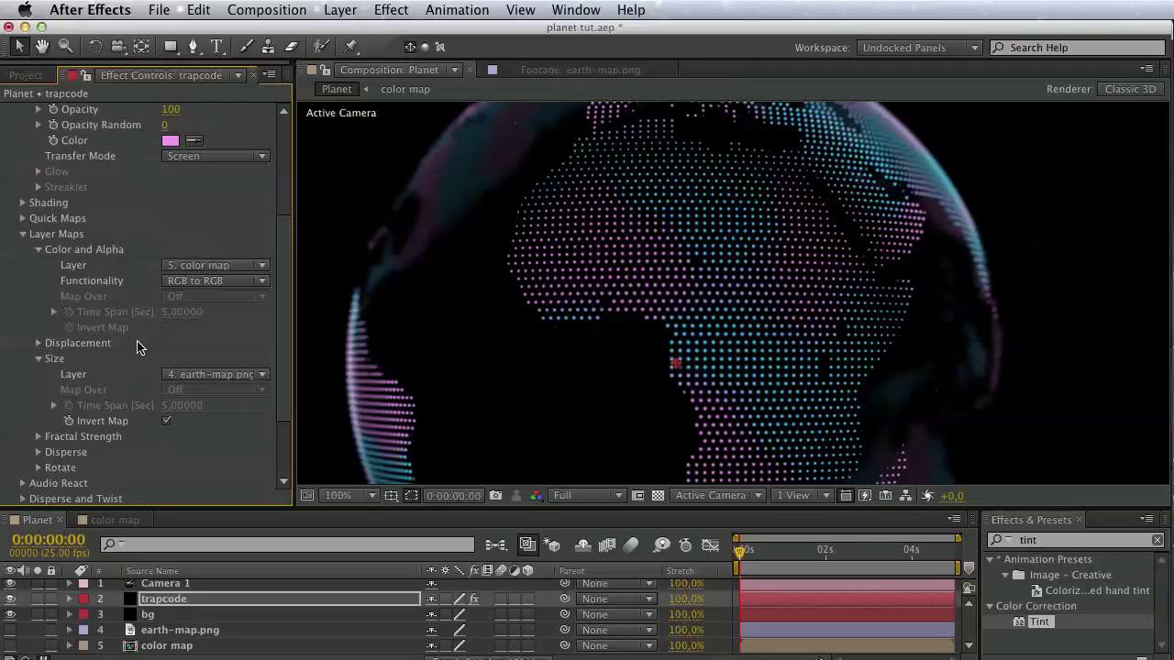
Change color map's Tint Map White To a lower-saturation pale pink.
{"action": "double_click", "coordinate": [193, 645]}
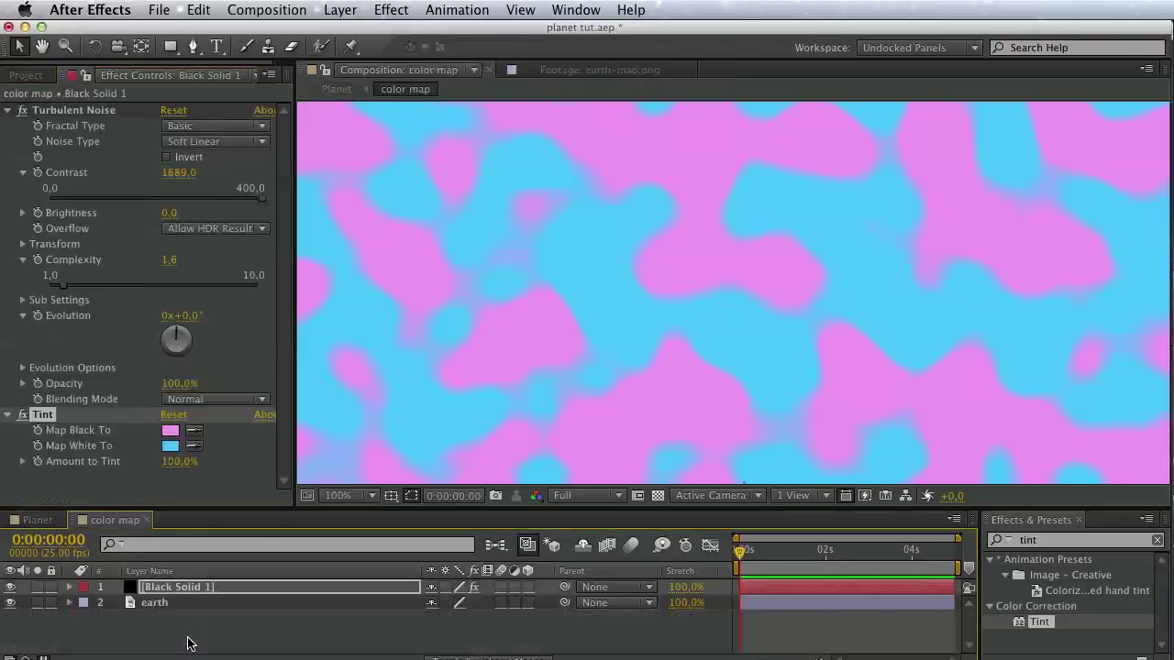
{"action": "left_click", "coordinate": [168, 445]}
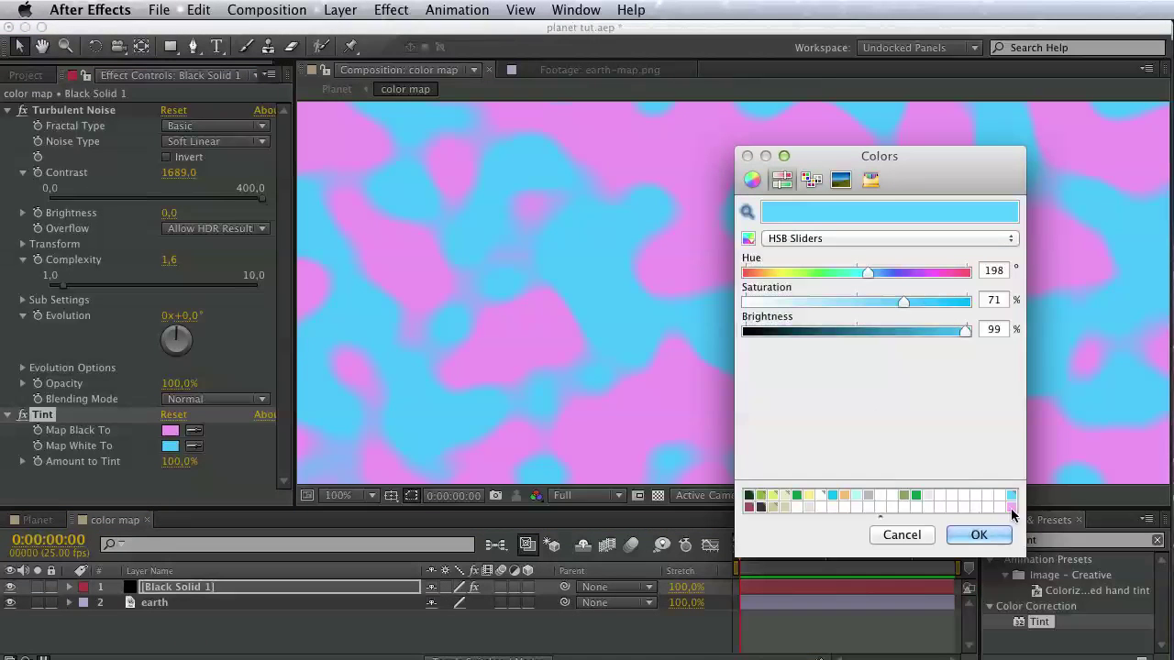
{"action": "left_click", "coordinate": [1011, 506]}
{"action": "left_click_drag", "start_coordinate": [844, 302], "coordinate": [758, 303]}
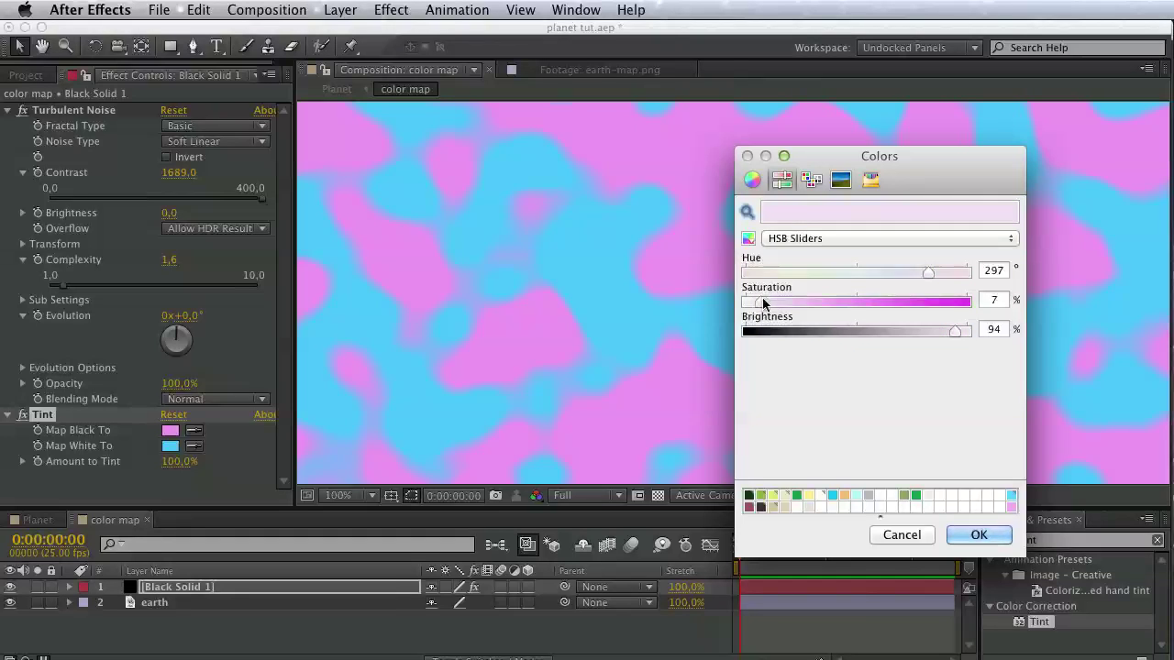
{"action": "left_click", "coordinate": [978, 535]}
Set trapcode's Sphere Feather to 3 in Planet and save the project.
{"action": "left_click", "coordinate": [336, 89]}
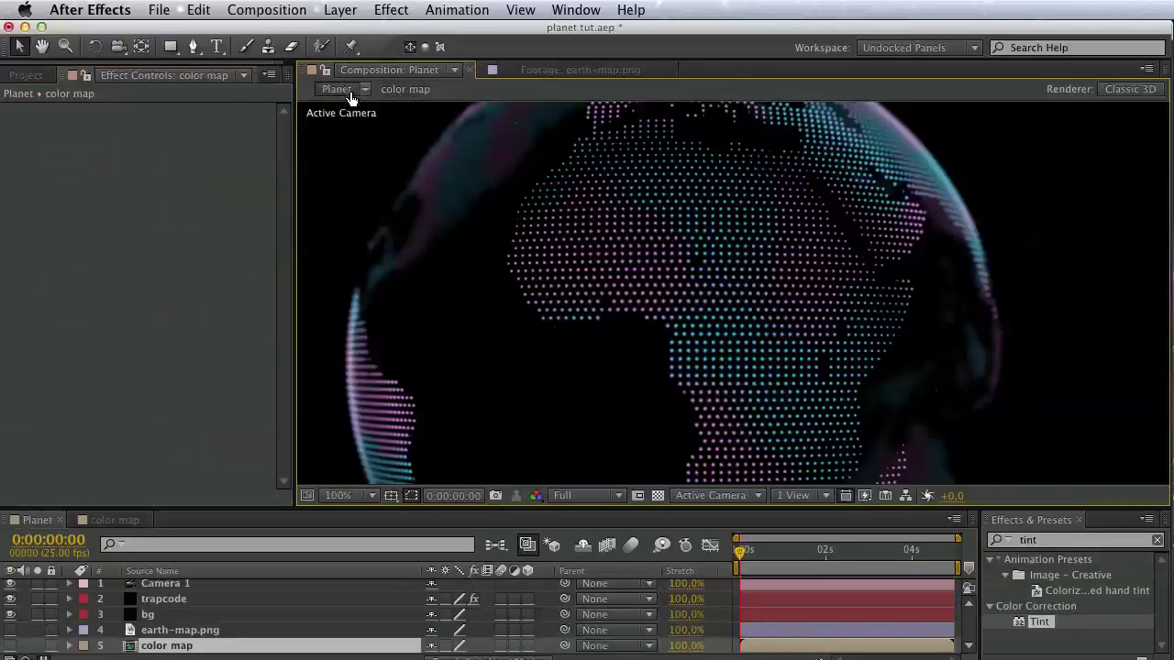
{"action": "left_click", "coordinate": [195, 599]}
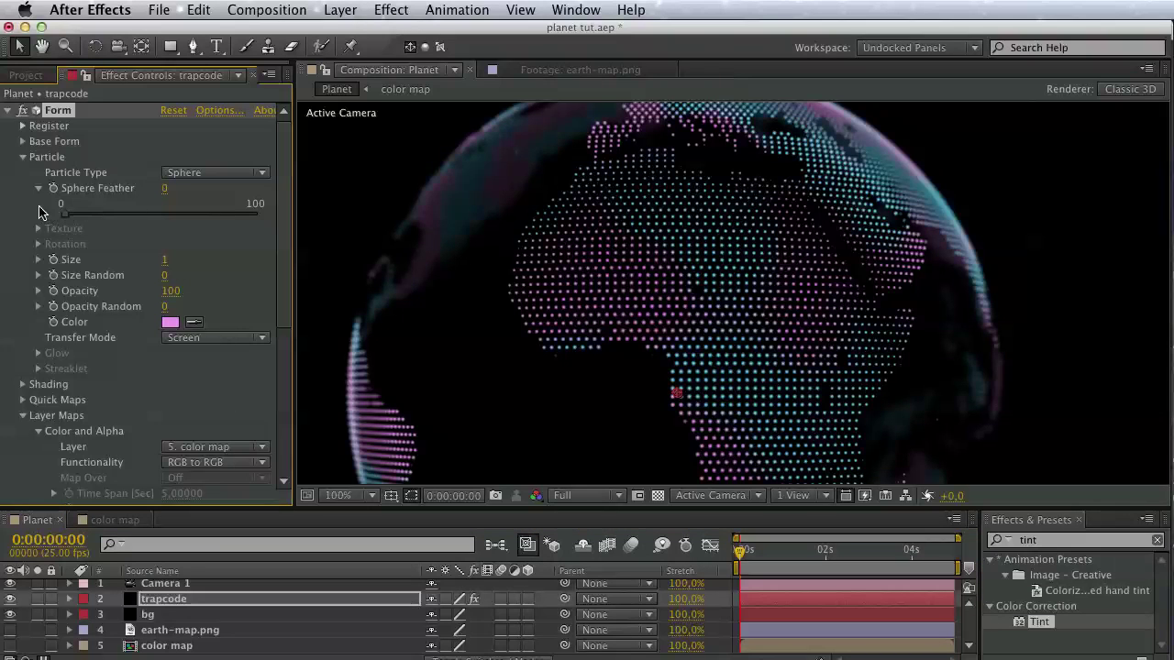
{"action": "mouse_move", "coordinate": [82, 213]}
{"action": "left_mouse_down"}
{"action": "mouse_move", "coordinate": [106, 215]}
{"action": "mouse_move", "coordinate": [66, 215]}
{"action": "left_mouse_up"}
{"action": "left_click_drag", "start_coordinate": [545, 269], "coordinate": [530, 248]}
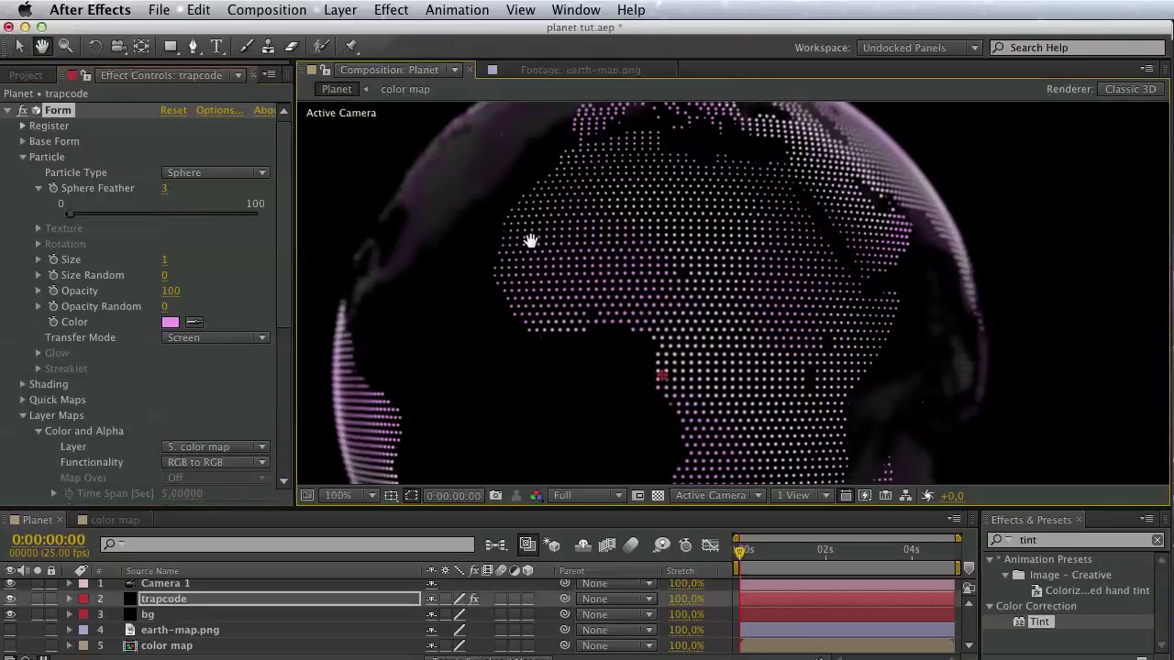
{"action": "key", "text": "super+s"}
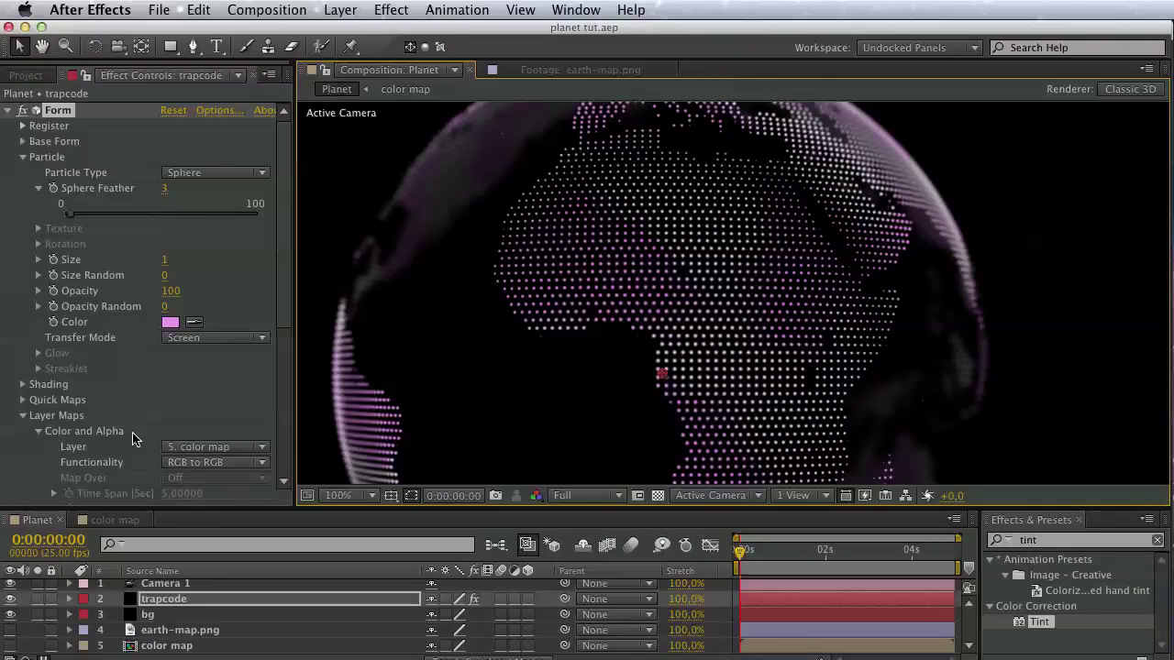
{"action": "left_click", "coordinate": [26, 74]}
Create a composition from earth-map.png and name both its layer and the comp 'border'.
{"action": "left_click", "coordinate": [73, 272]}
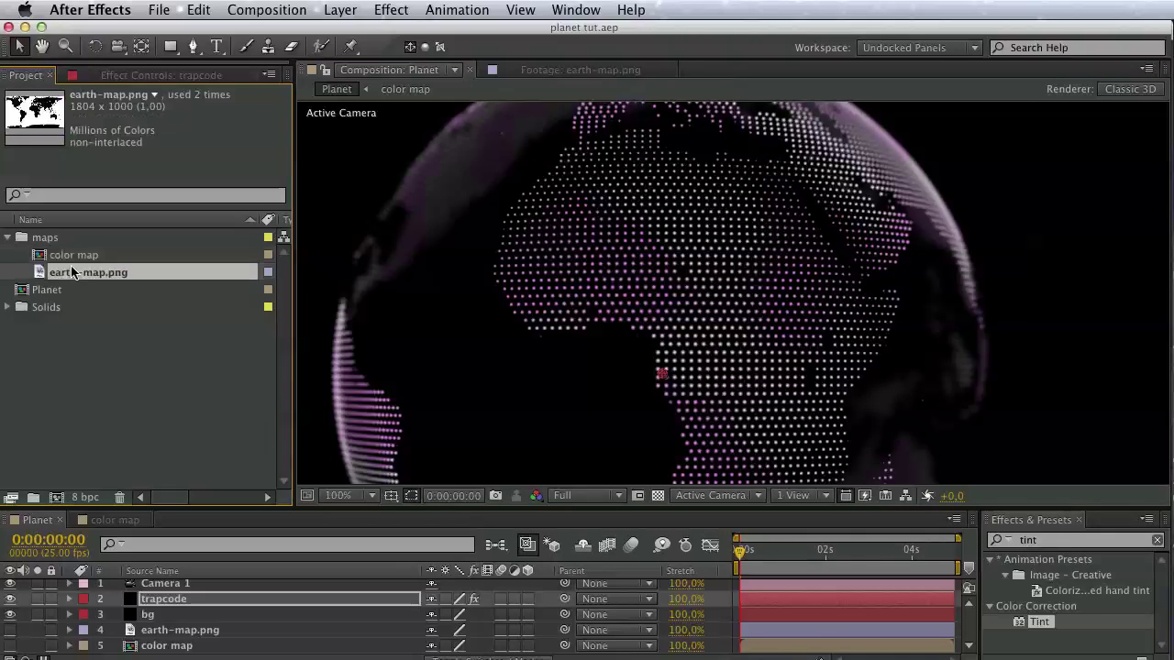
{"action": "left_click_drag", "start_coordinate": [74, 272], "coordinate": [55, 496]}
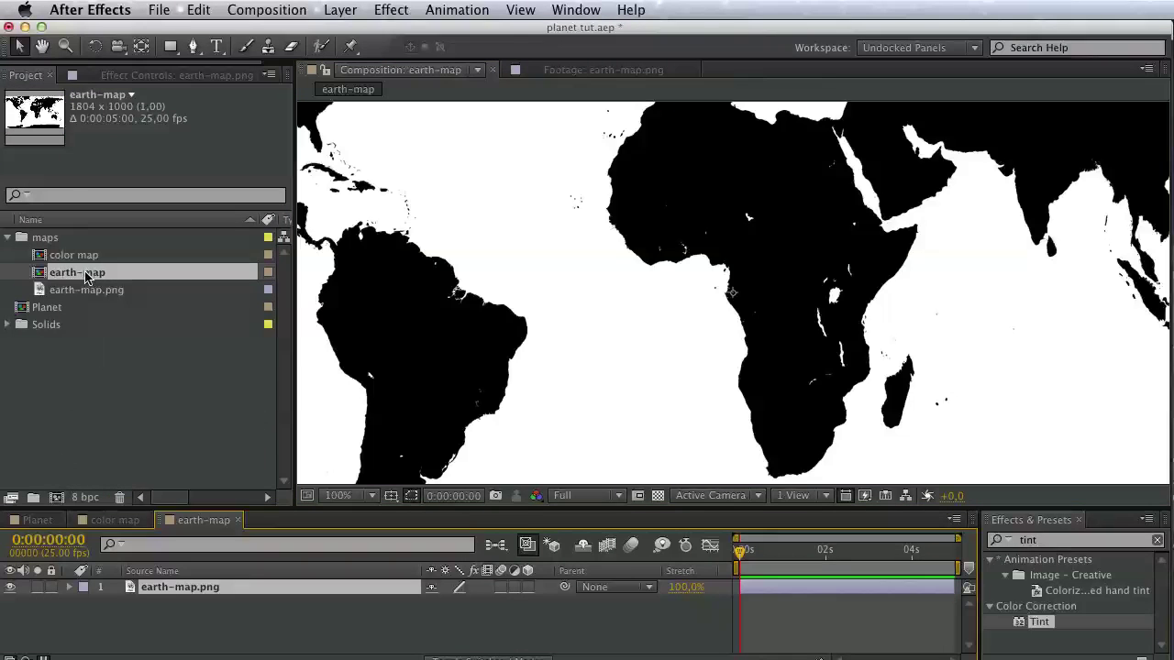
{"action": "key", "text": "Return"}
{"action": "type", "text": "border"}
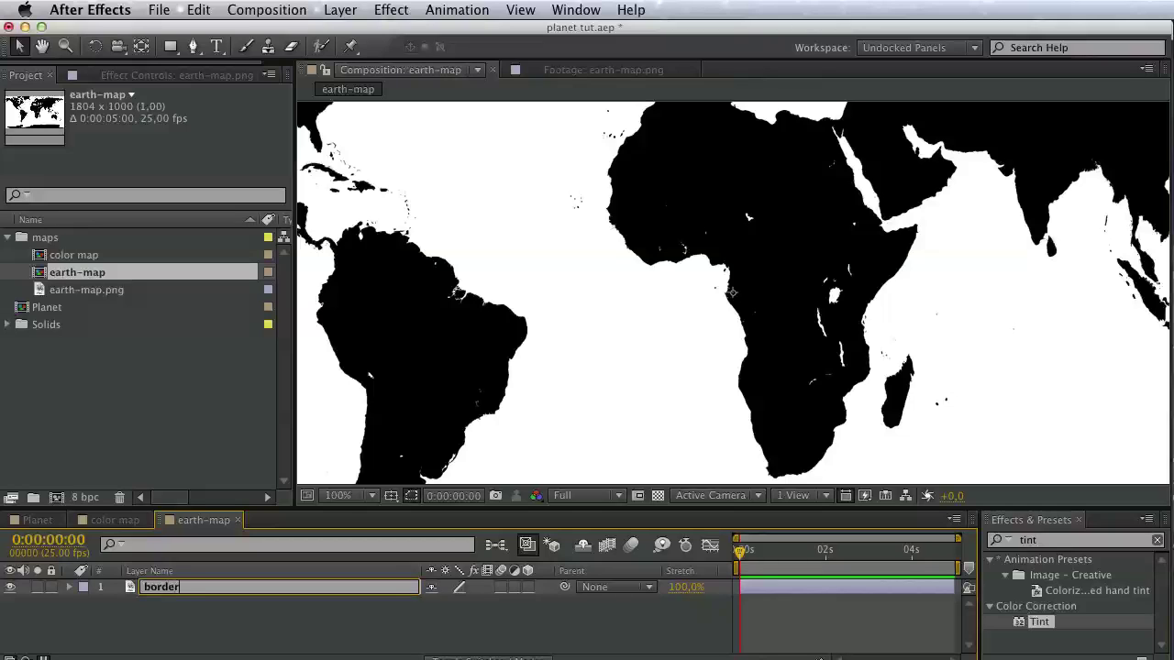
{"action": "left_click", "coordinate": [94, 268]}
{"action": "key", "text": "Return"}
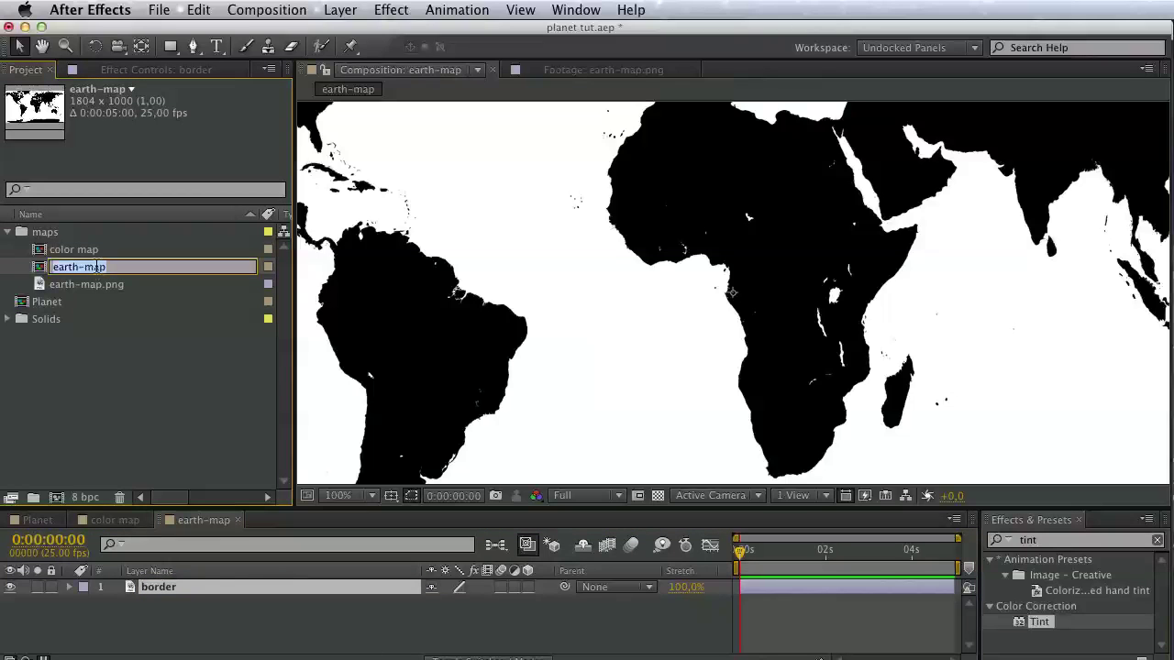
{"action": "type", "text": "border"}
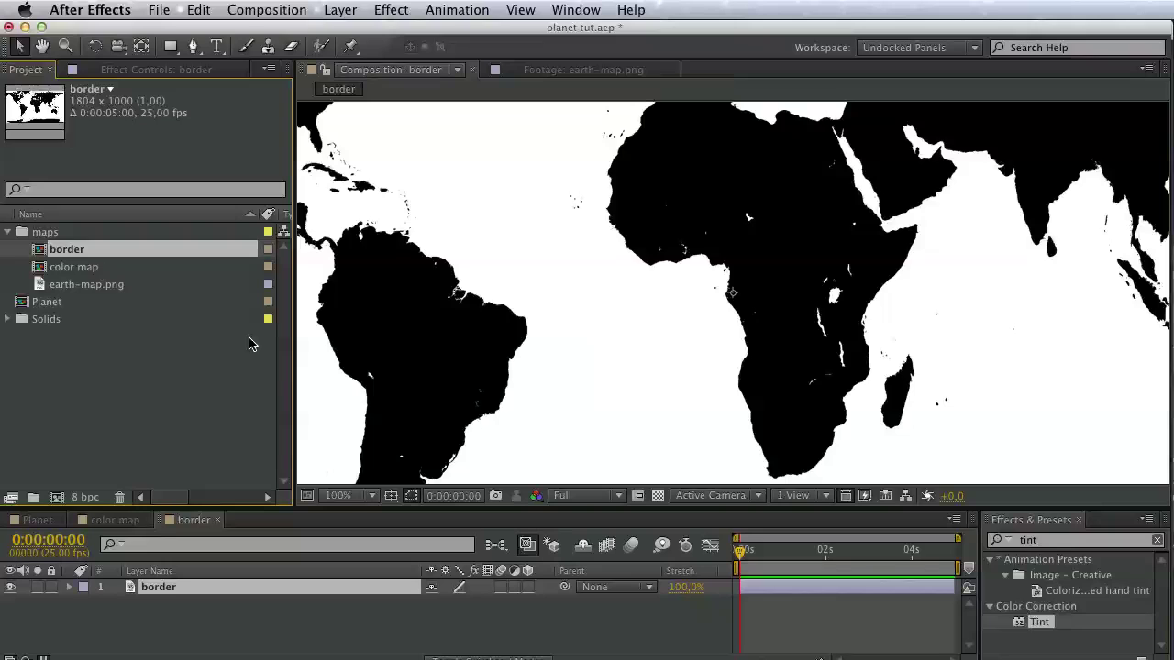
Search Effects & Presets for 'edge f' and apply Edge Finder to the border layer.
{"action": "double_click", "coordinate": [1044, 541]}
{"action": "type", "text": "e"}
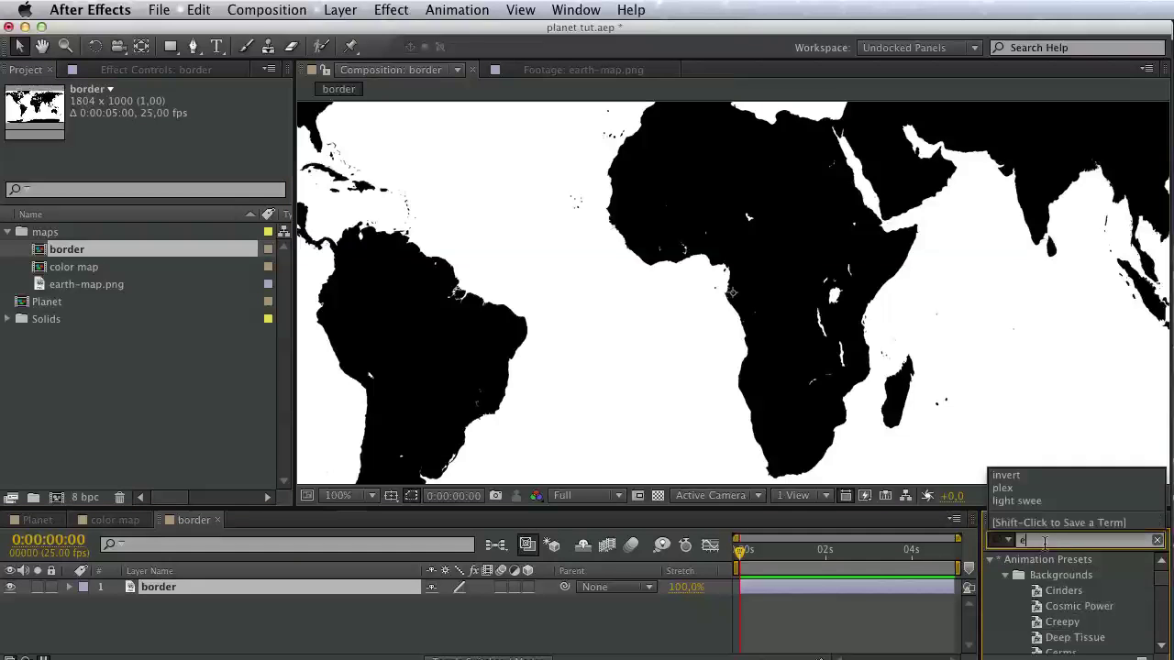
{"action": "type", "text": "dge f"}
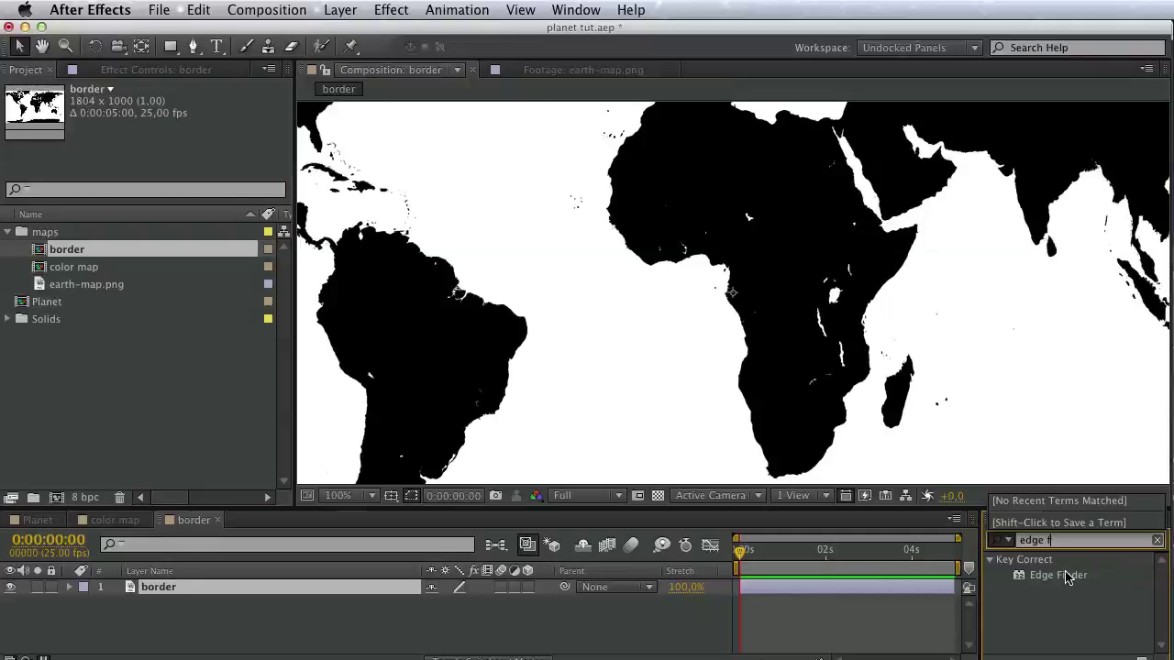
{"action": "left_click_drag", "start_coordinate": [1066, 575], "coordinate": [305, 589]}
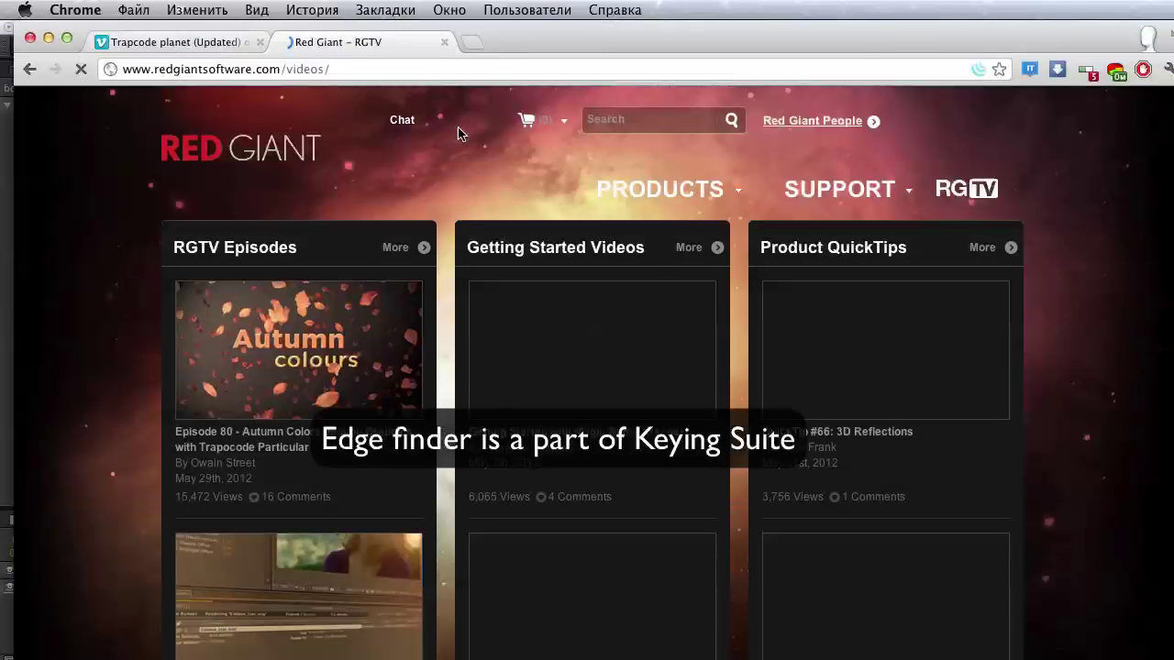
Go to Red Giant's Keying Suite 11 product page via the Products menu.
{"action": "mouse_move", "coordinate": [672, 186]}
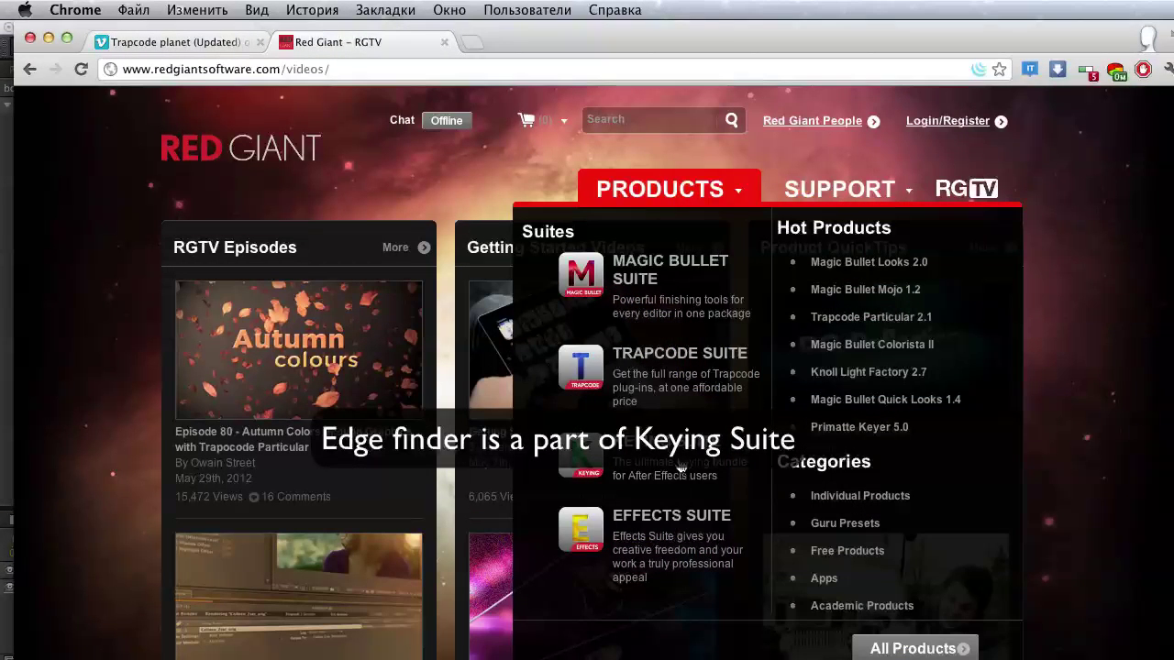
{"action": "left_click", "coordinate": [685, 448]}
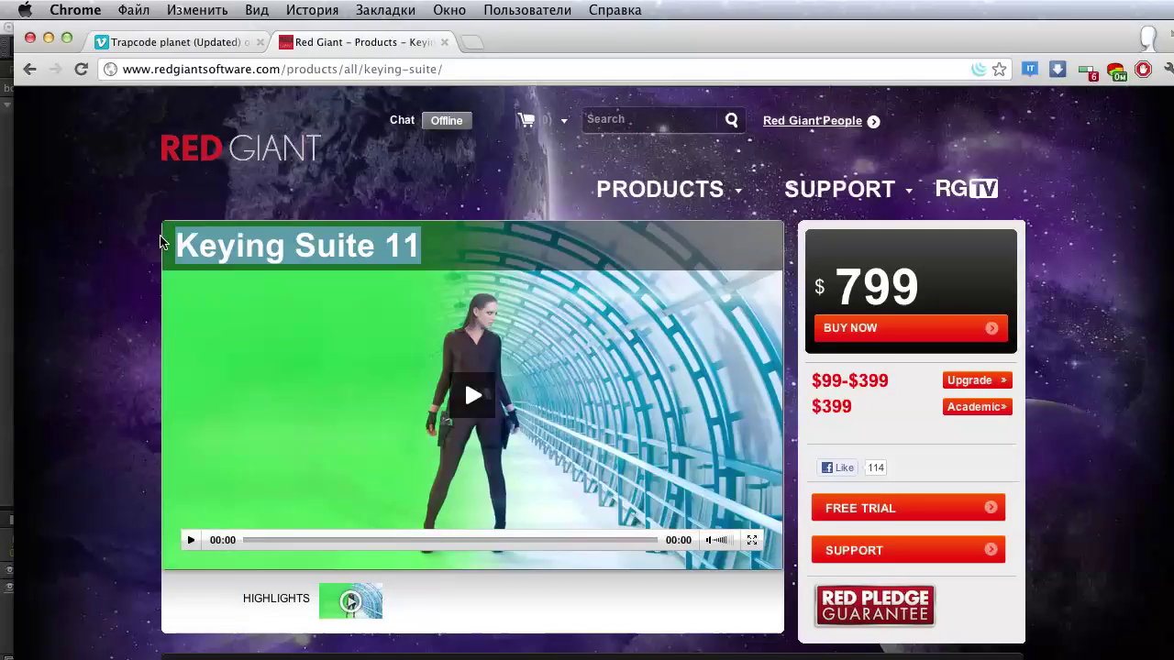
{"action": "triple_click", "coordinate": [426, 240]}
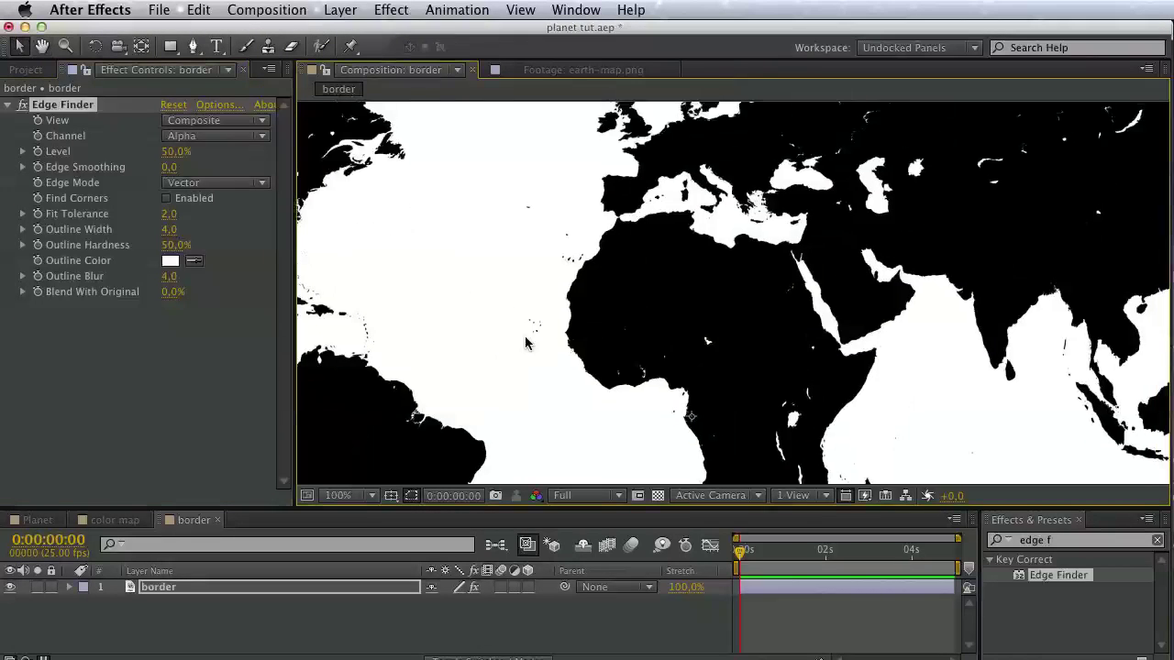
Set Edge Finder to Outline view, Lightness channel, Raster edge mode, Outline Width 14.1 and Outline Blur 5.2.
{"action": "left_click", "coordinate": [181, 122]}
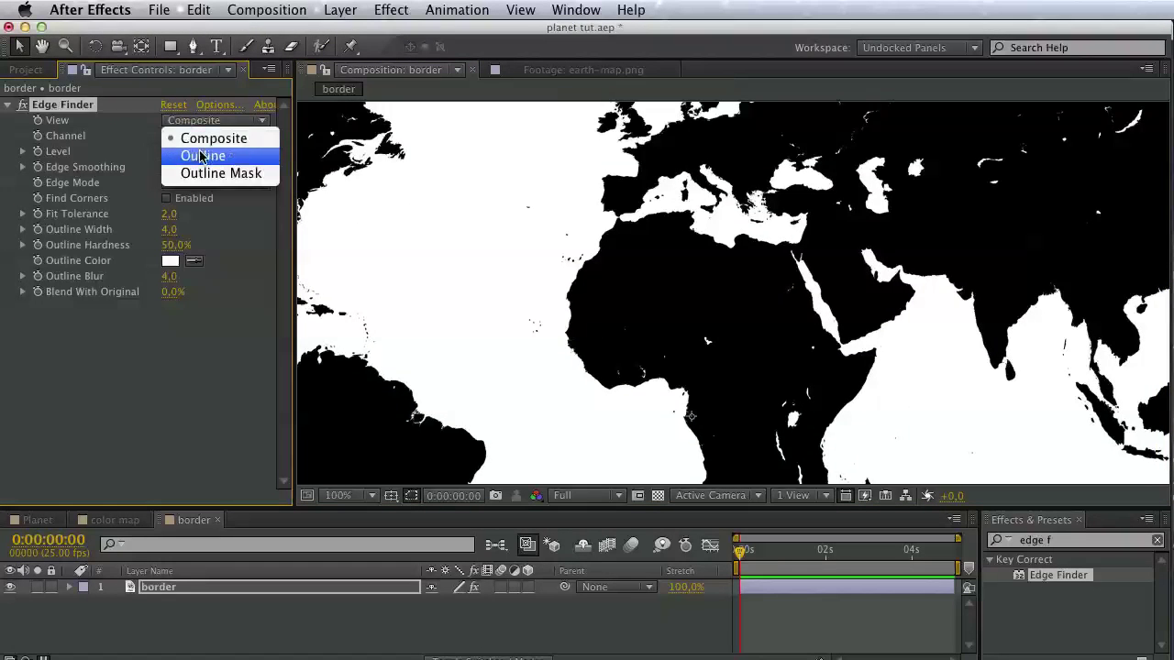
{"action": "left_click", "coordinate": [202, 156]}
{"action": "left_click", "coordinate": [202, 137]}
{"action": "left_click", "coordinate": [208, 240]}
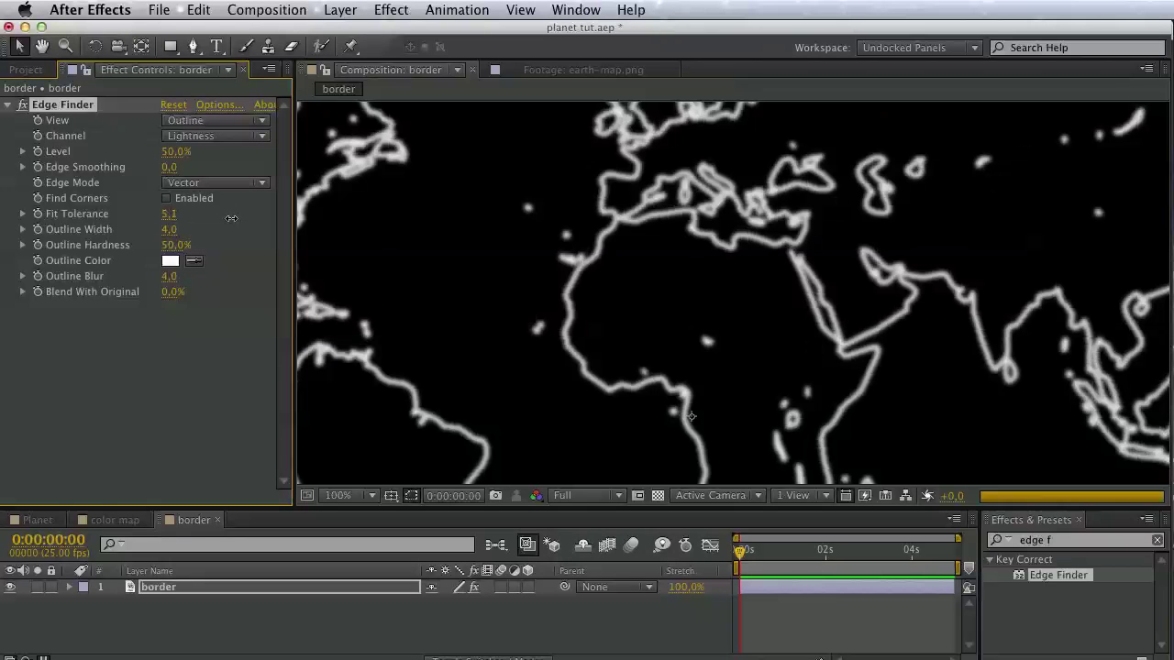
{"action": "left_click", "coordinate": [203, 183]}
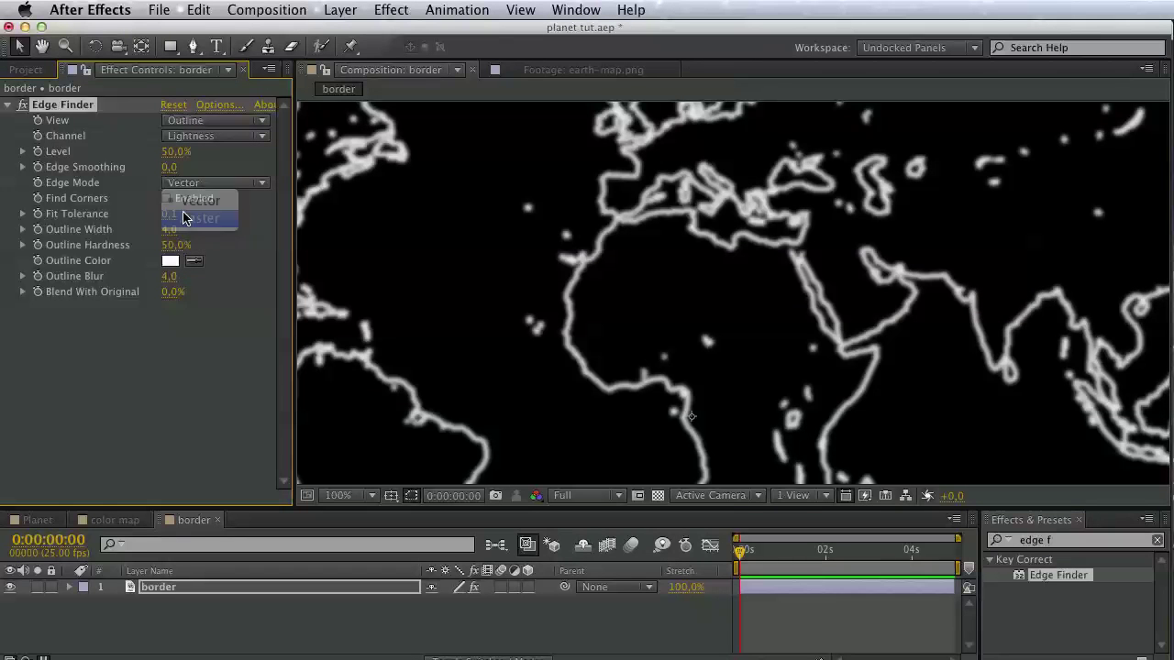
{"action": "left_click", "coordinate": [202, 218]}
{"action": "left_click_drag", "start_coordinate": [212, 233], "coordinate": [330, 238]}
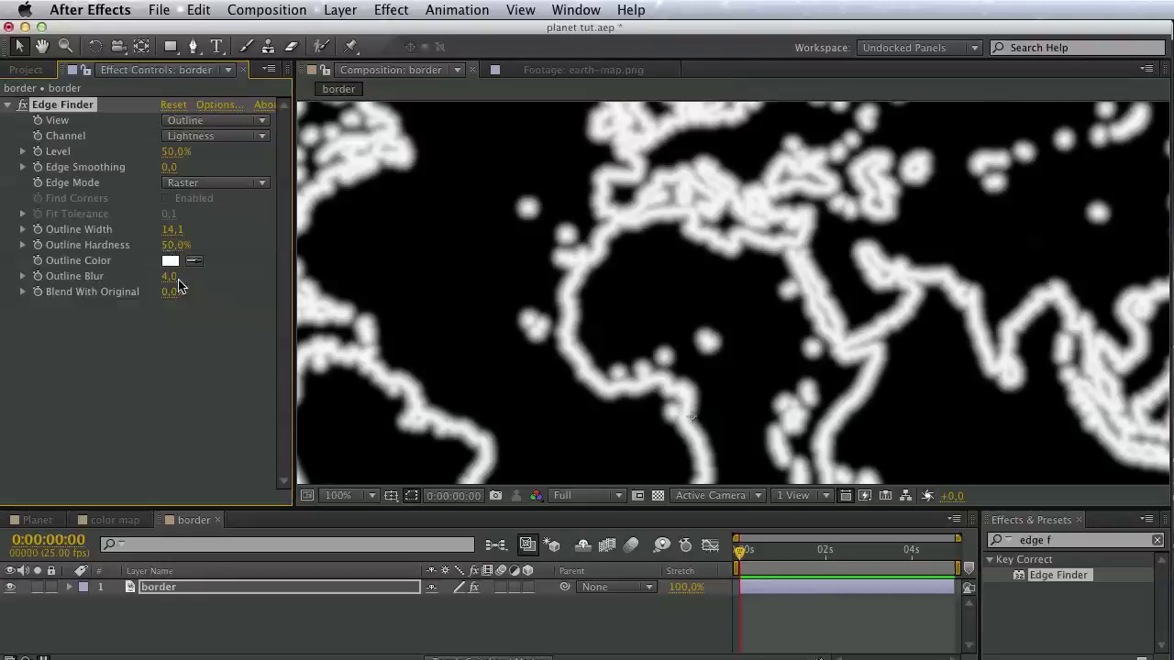
{"action": "left_click_drag", "start_coordinate": [170, 276], "coordinate": [51, 281]}
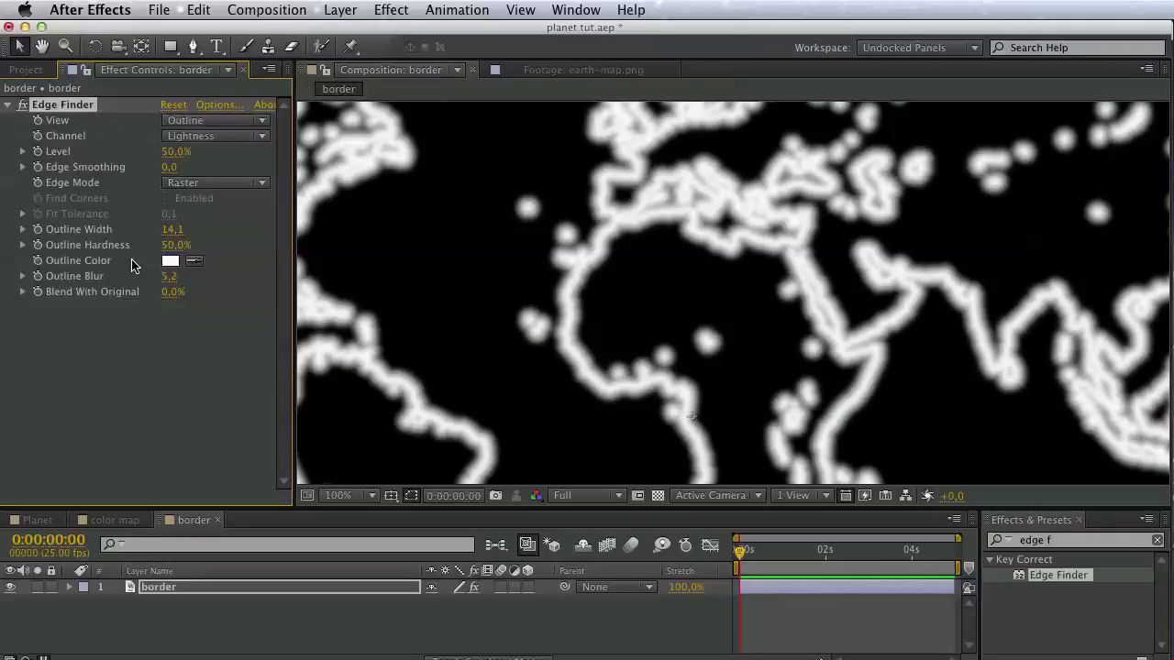
Add earth-map.png from the Project panel into the border composition.
{"action": "left_click", "coordinate": [26, 69]}
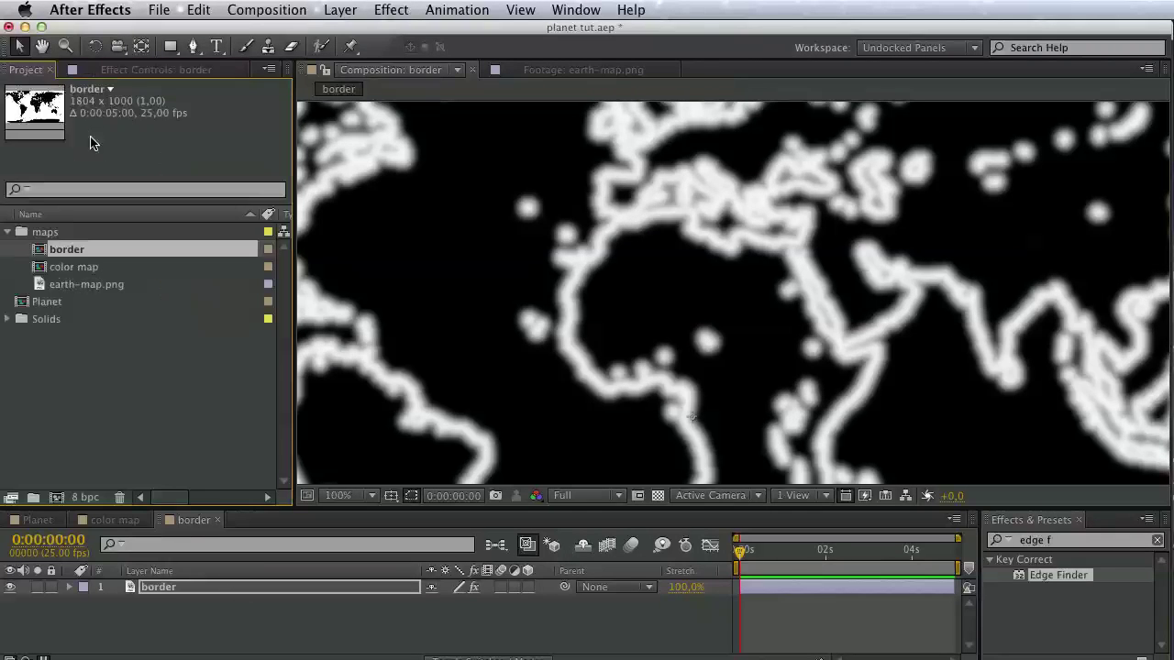
{"action": "left_click_drag", "start_coordinate": [86, 285], "coordinate": [196, 585]}
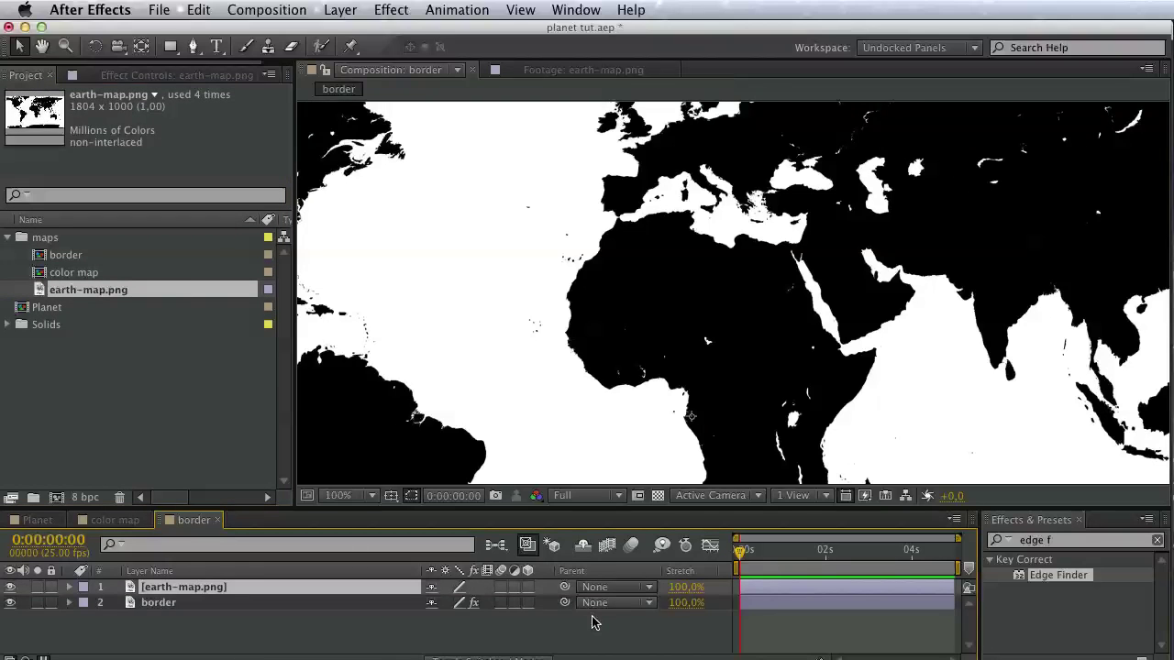
{"action": "left_click", "coordinate": [601, 603]}
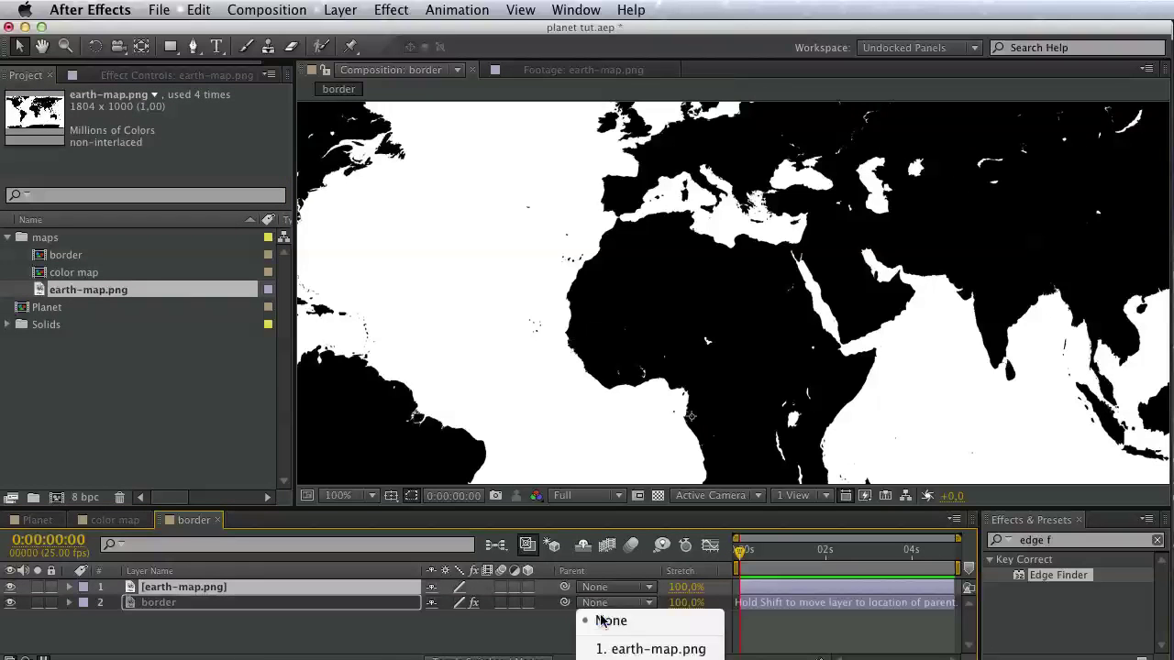
Set the border layer's track matte to Luma Inverted using earth-map.png.
{"action": "left_click", "coordinate": [533, 659]}
{"action": "left_click", "coordinate": [534, 658]}
{"action": "left_click", "coordinate": [559, 602]}
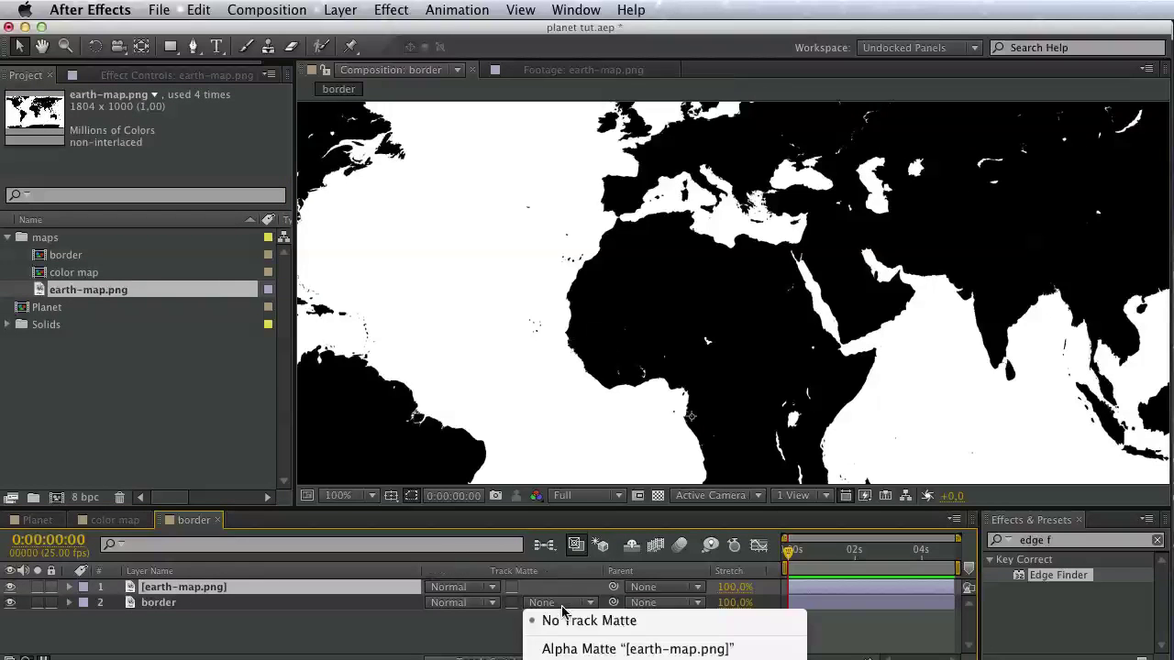
{"action": "left_click", "coordinate": [587, 657]}
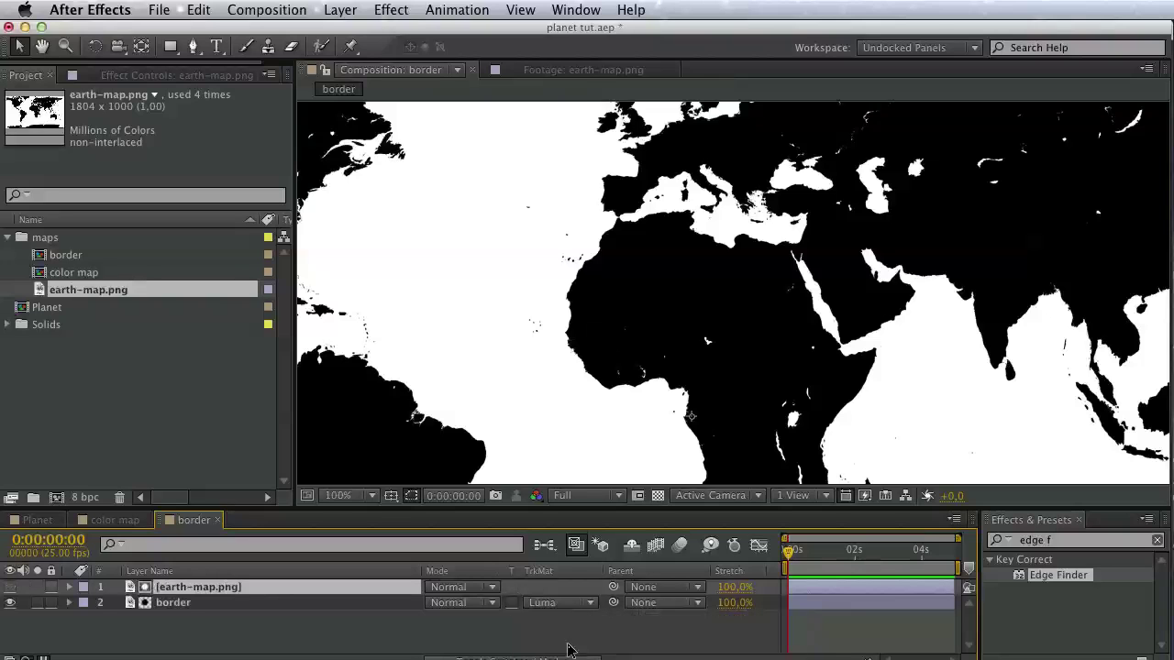
{"action": "left_click", "coordinate": [569, 592]}
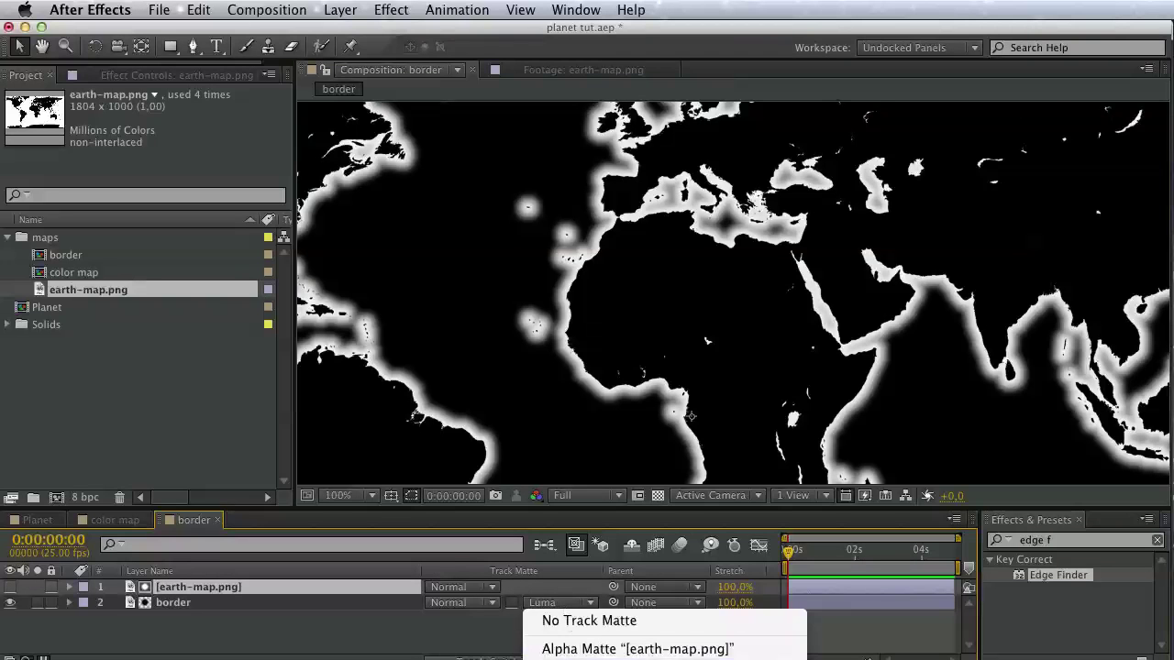
{"action": "left_click", "coordinate": [587, 657]}
{"action": "left_click_drag", "start_coordinate": [624, 332], "coordinate": [603, 345]}
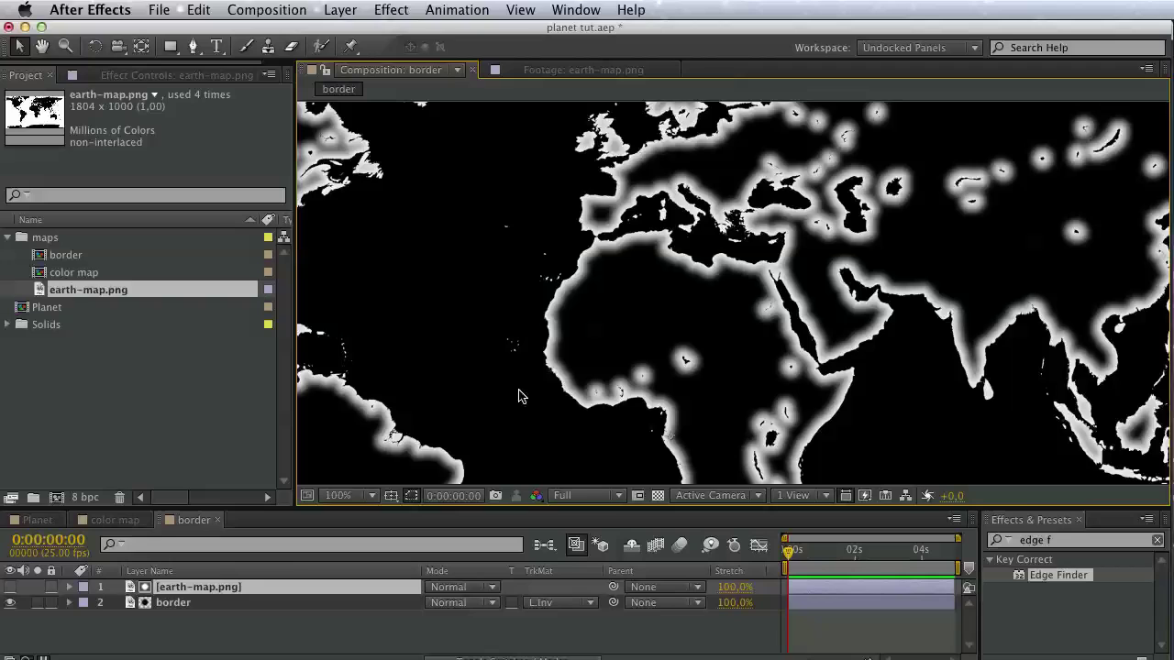
{"action": "left_click", "coordinate": [168, 600]}
Apply Levels to the border layer with Channel set to Alpha and Alpha Input White 15.
{"action": "left_click", "coordinate": [1059, 541]}
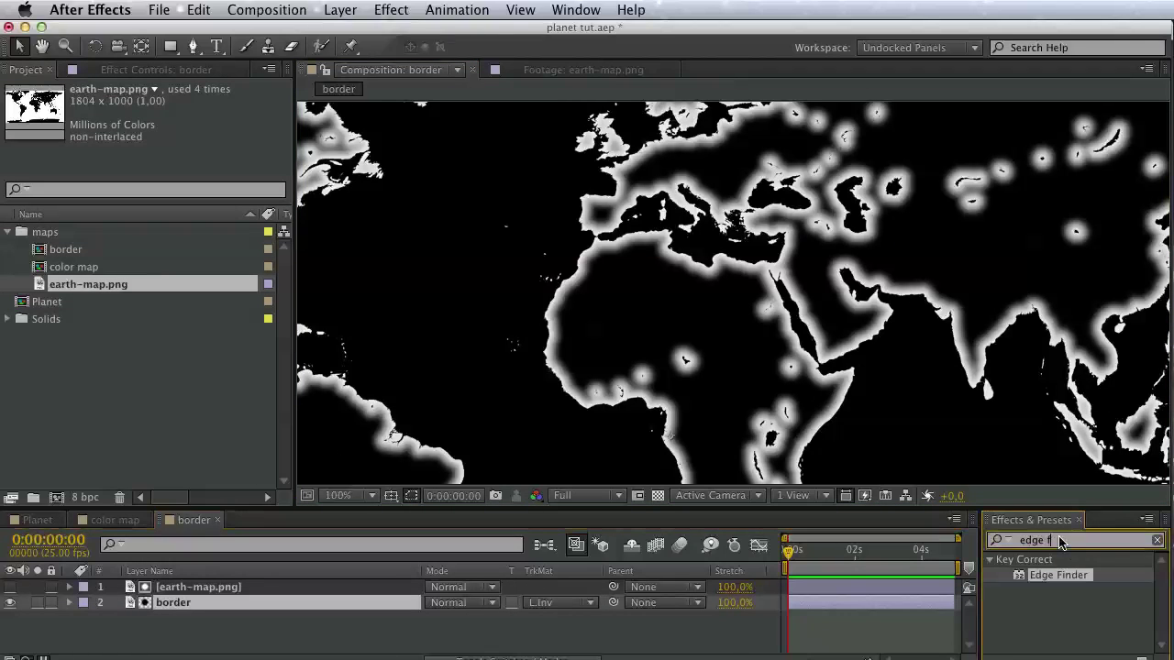
{"action": "left_click", "coordinate": [1059, 541]}
{"action": "type", "text": "level"}
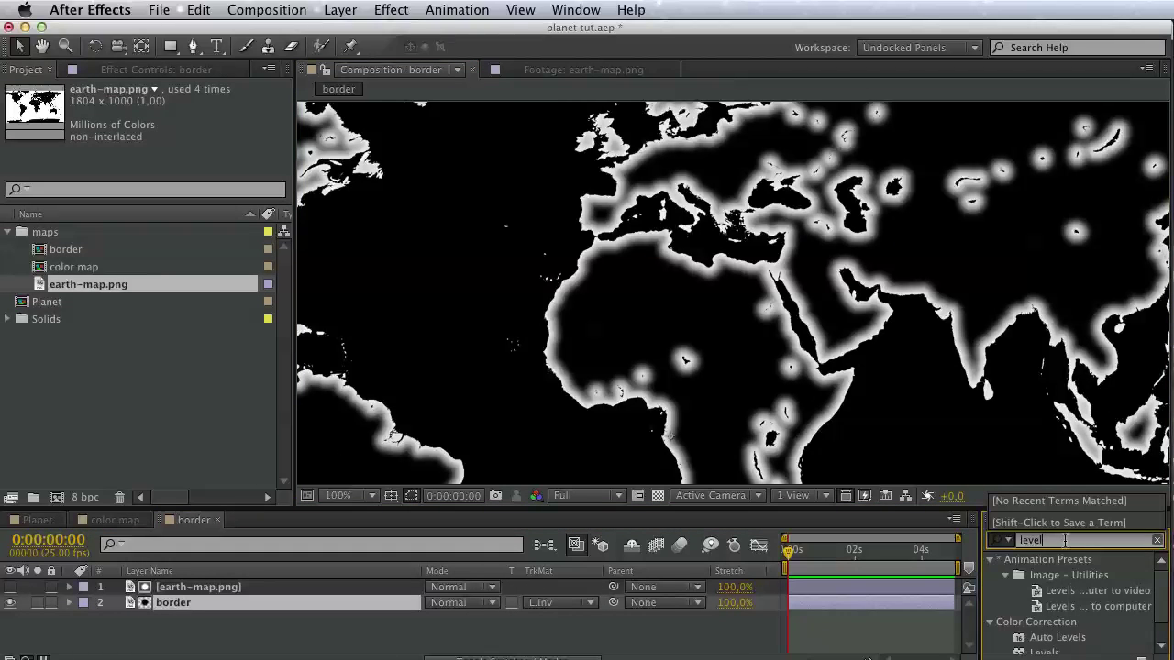
{"action": "scroll", "coordinate": [1063, 596], "scroll_direction": "down", "scroll_amount": 1}
{"action": "mouse_move", "coordinate": [1043, 629]}
{"action": "left_mouse_down"}
{"action": "mouse_move", "coordinate": [125, 384]}
{"action": "mouse_move", "coordinate": [174, 602]}
{"action": "left_mouse_up"}
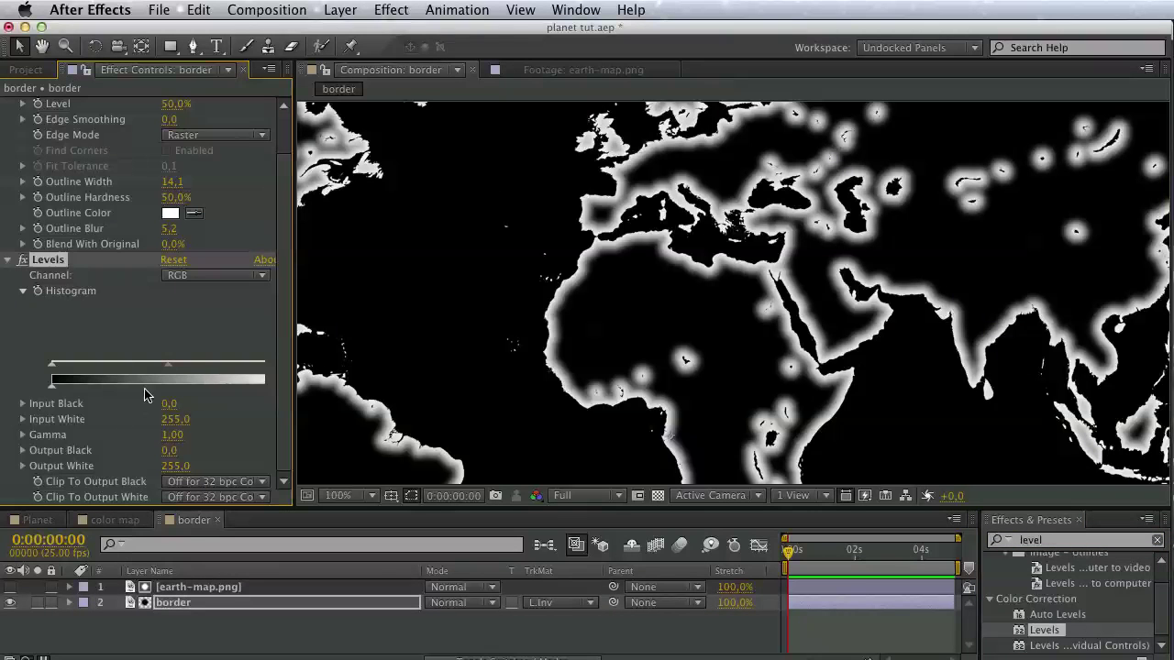
{"action": "left_click_drag", "start_coordinate": [295, 444], "coordinate": [383, 440]}
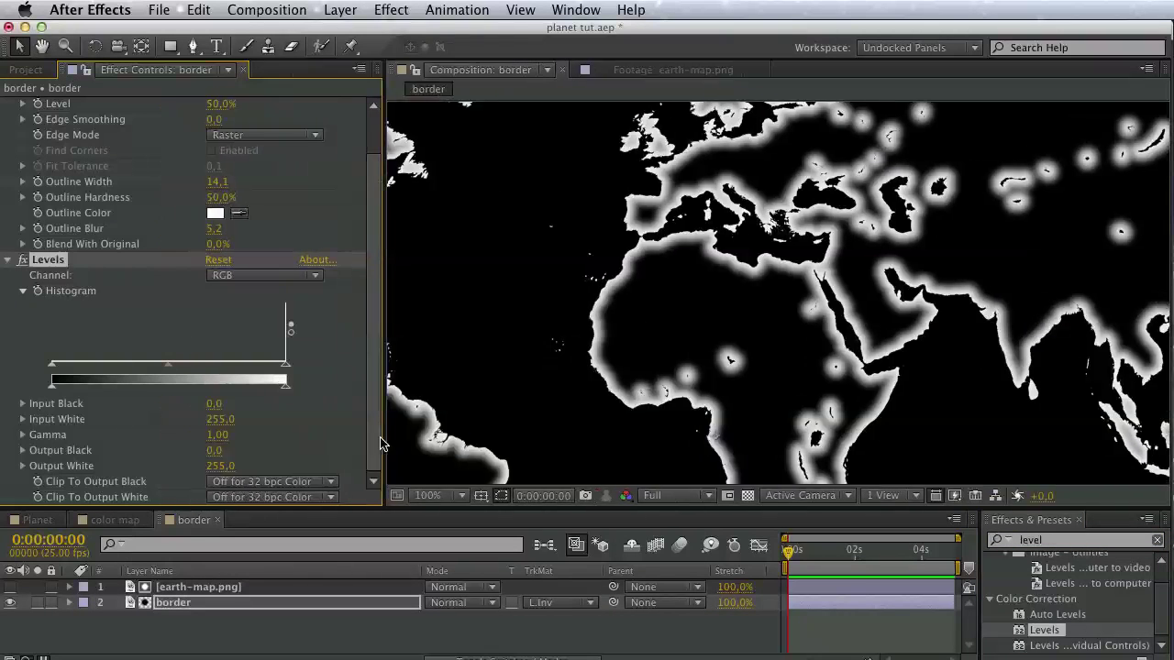
{"action": "left_click", "coordinate": [292, 277]}
{"action": "left_click", "coordinate": [257, 365]}
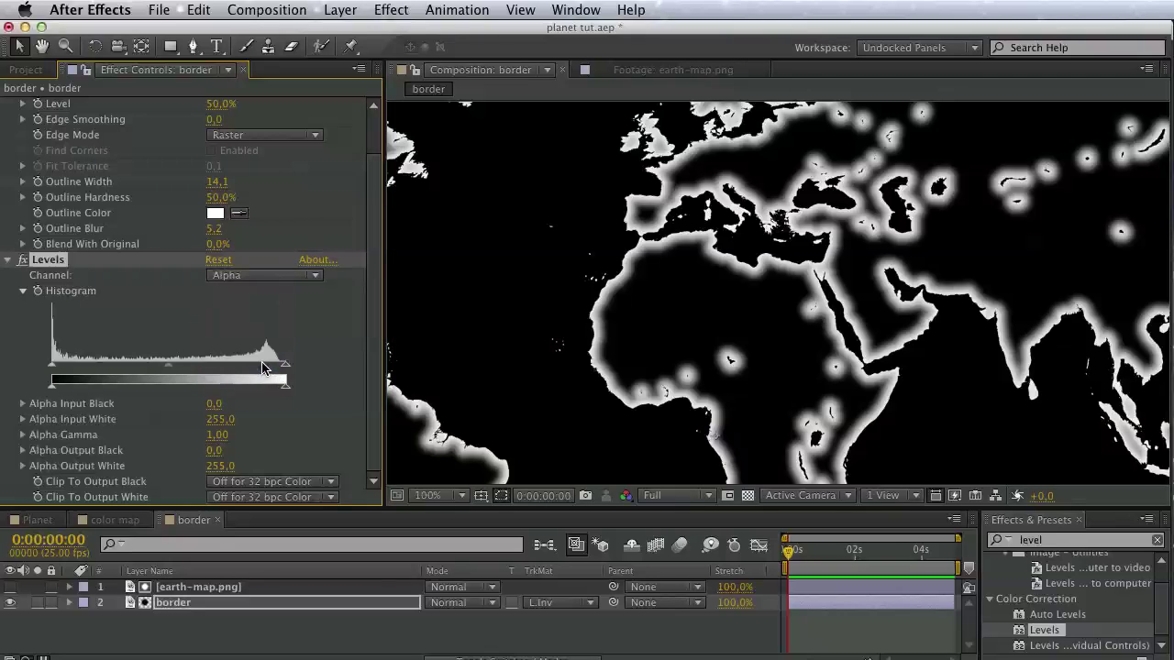
{"action": "left_click_drag", "start_coordinate": [271, 369], "coordinate": [64, 360]}
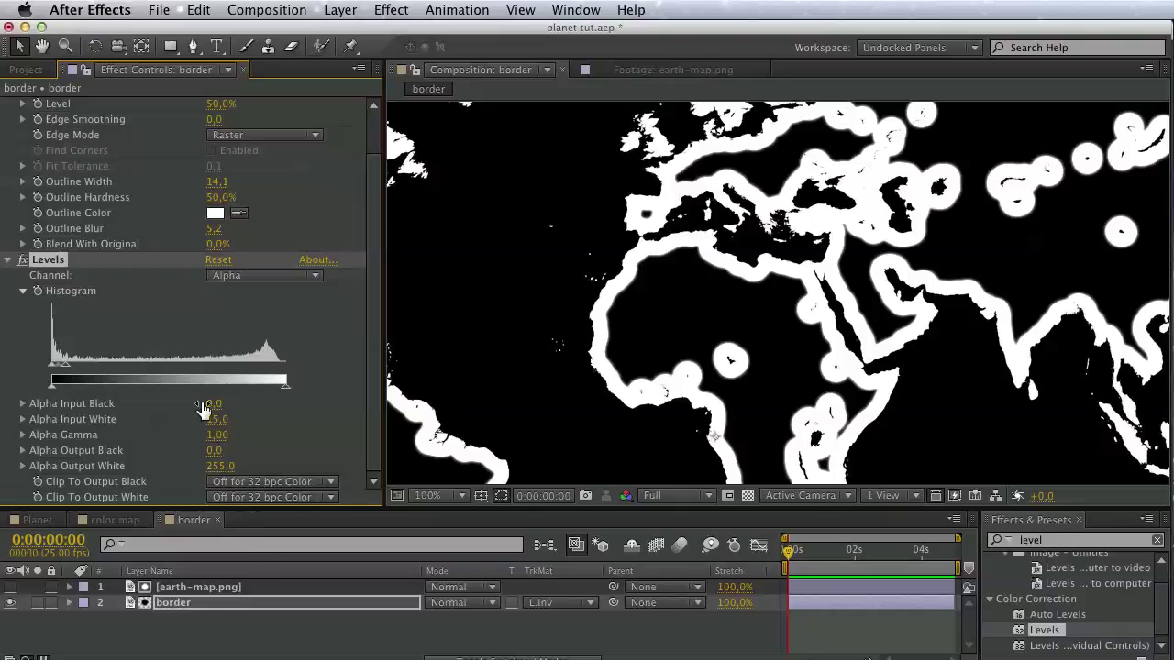
Thin the Edge Finder Outline Width to 5.4.
{"action": "scroll", "coordinate": [173, 334], "scroll_direction": "up", "scroll_amount": 3}
{"action": "left_click", "coordinate": [23, 229]}
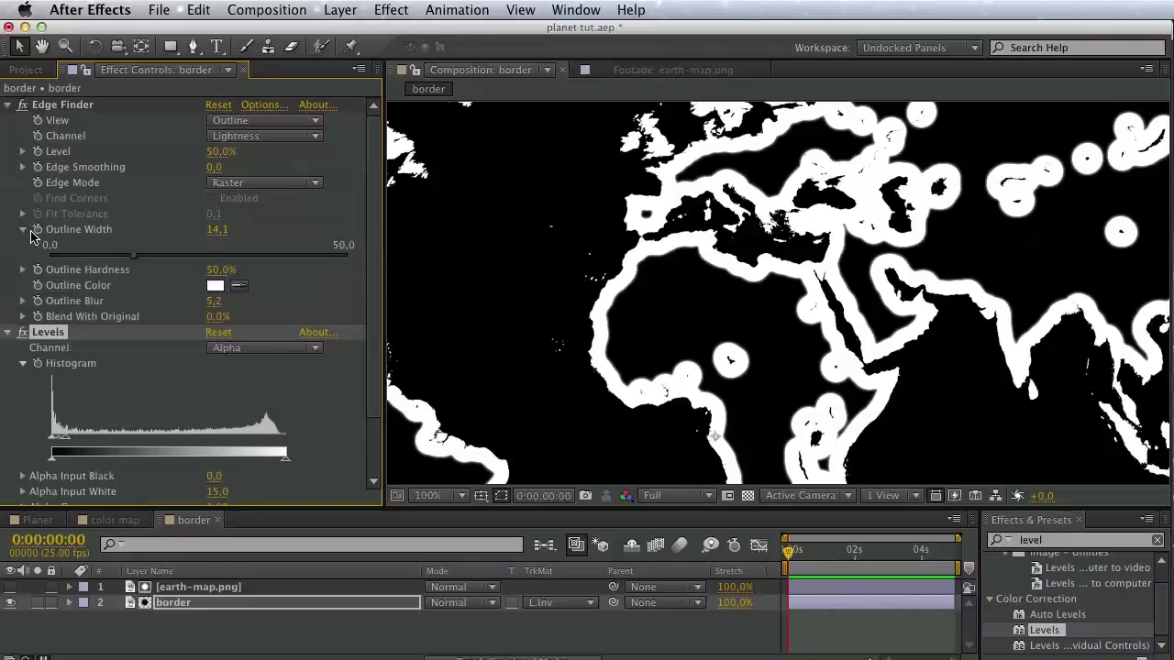
{"action": "left_click", "coordinate": [89, 256]}
{"action": "left_click_drag", "start_coordinate": [84, 259], "coordinate": [80, 258]}
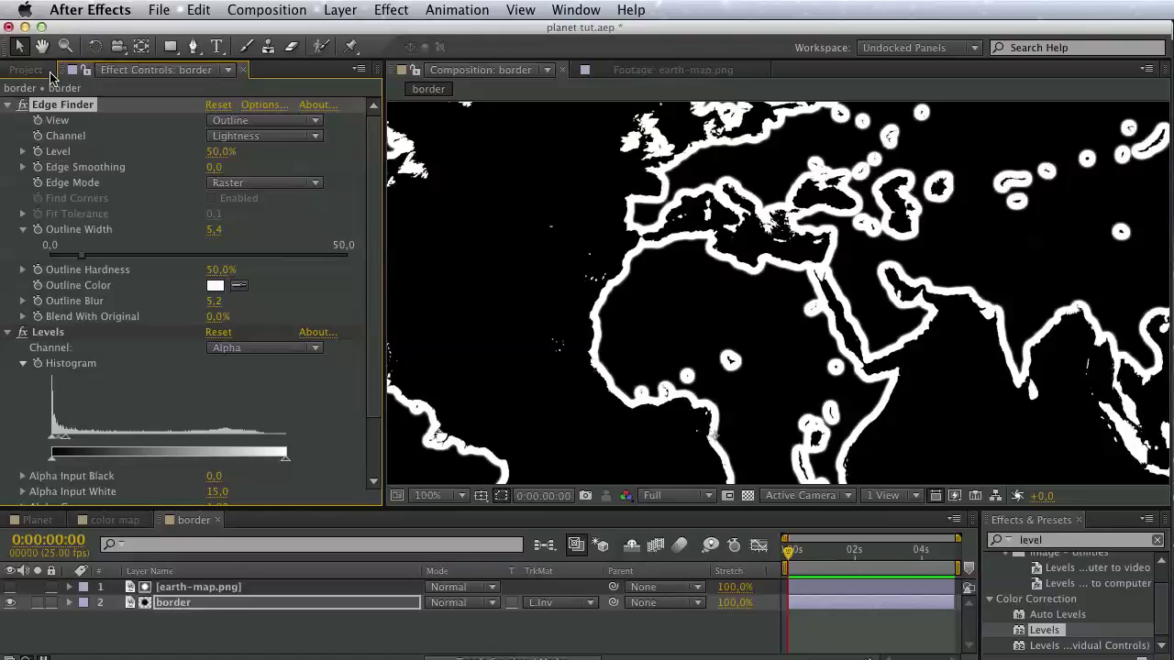
{"action": "left_click", "coordinate": [35, 71]}
{"action": "left_click", "coordinate": [54, 307]}
Open the Planet comp and add the border comp as a hidden layer.
{"action": "double_click", "coordinate": [53, 307]}
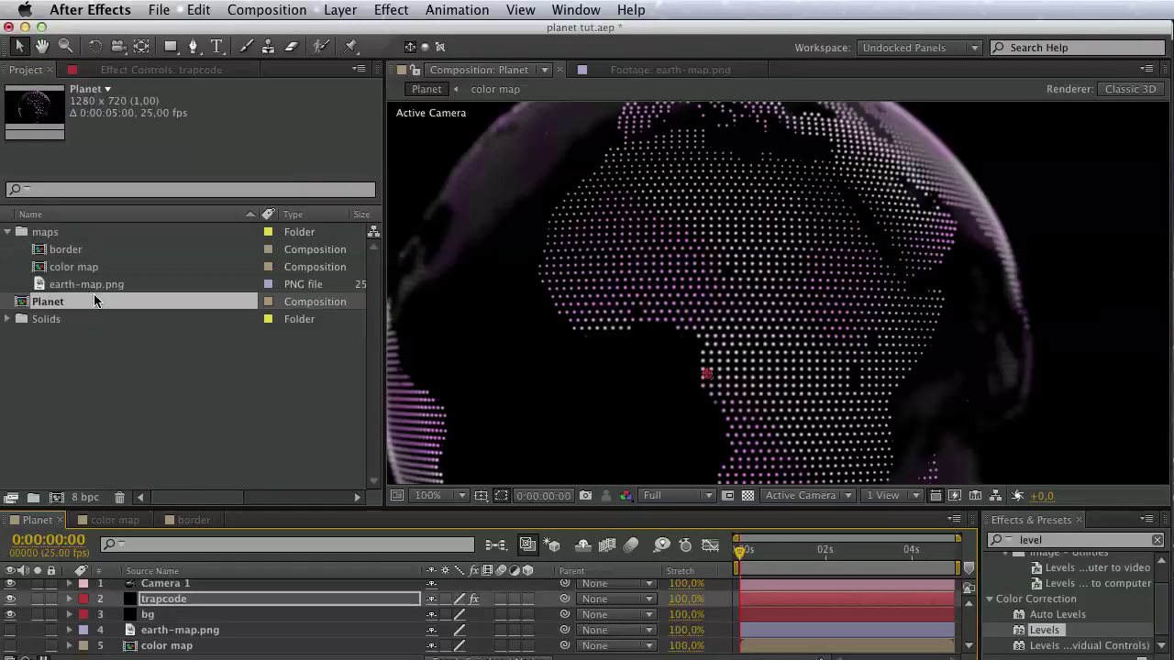
{"action": "left_click_drag", "start_coordinate": [86, 253], "coordinate": [193, 648]}
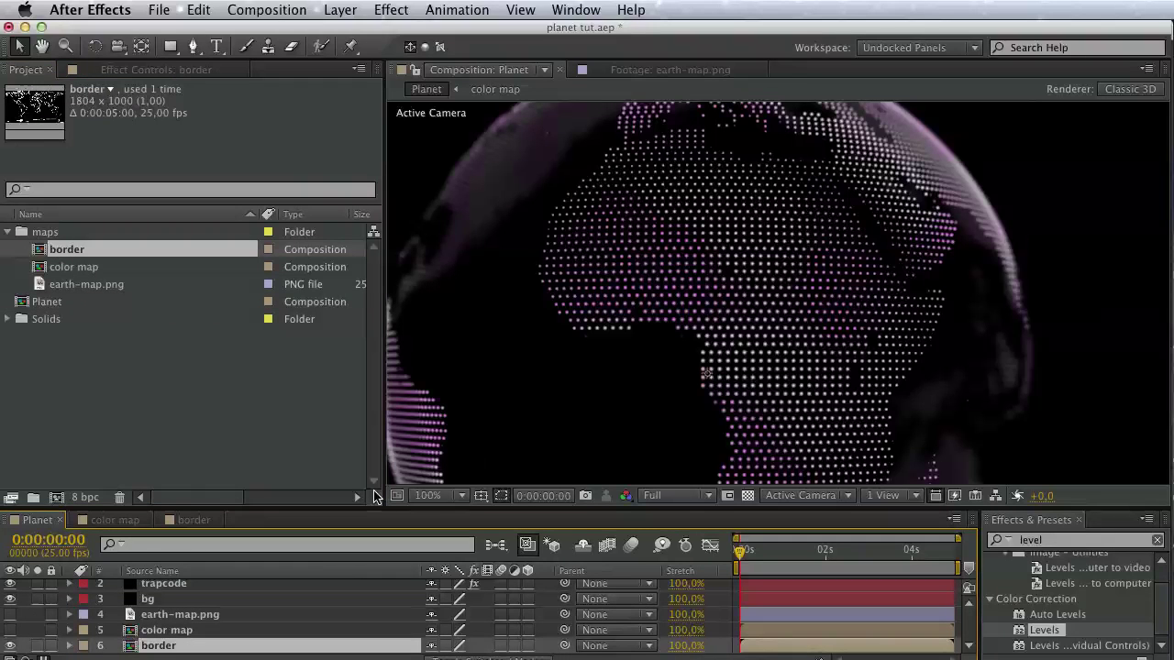
{"action": "left_click", "coordinate": [10, 646]}
Set the trapcode layer's Form Rendering Transfer Mode to Normal.
{"action": "left_click", "coordinate": [191, 586]}
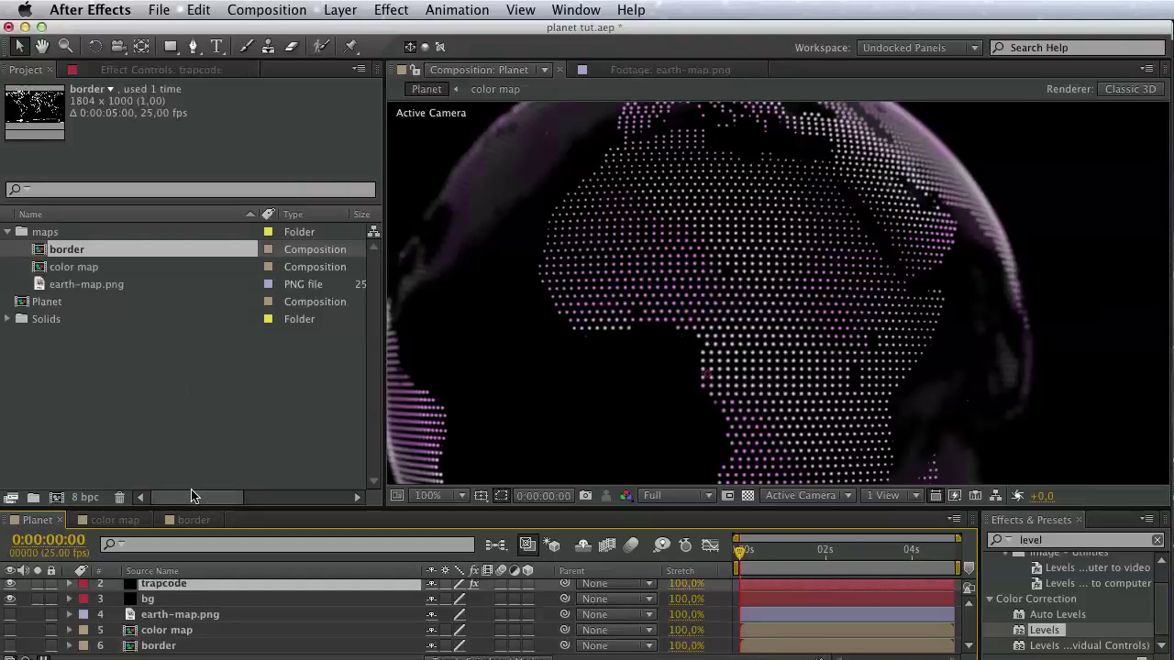
{"action": "left_click", "coordinate": [156, 70]}
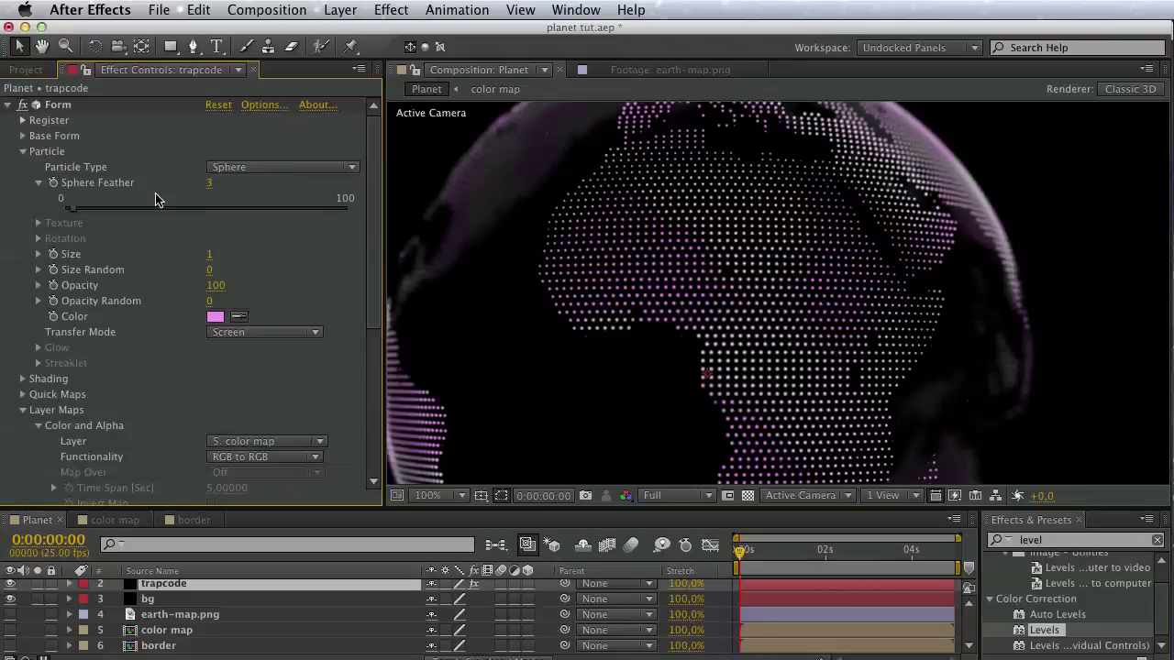
{"action": "left_click", "coordinate": [23, 152]}
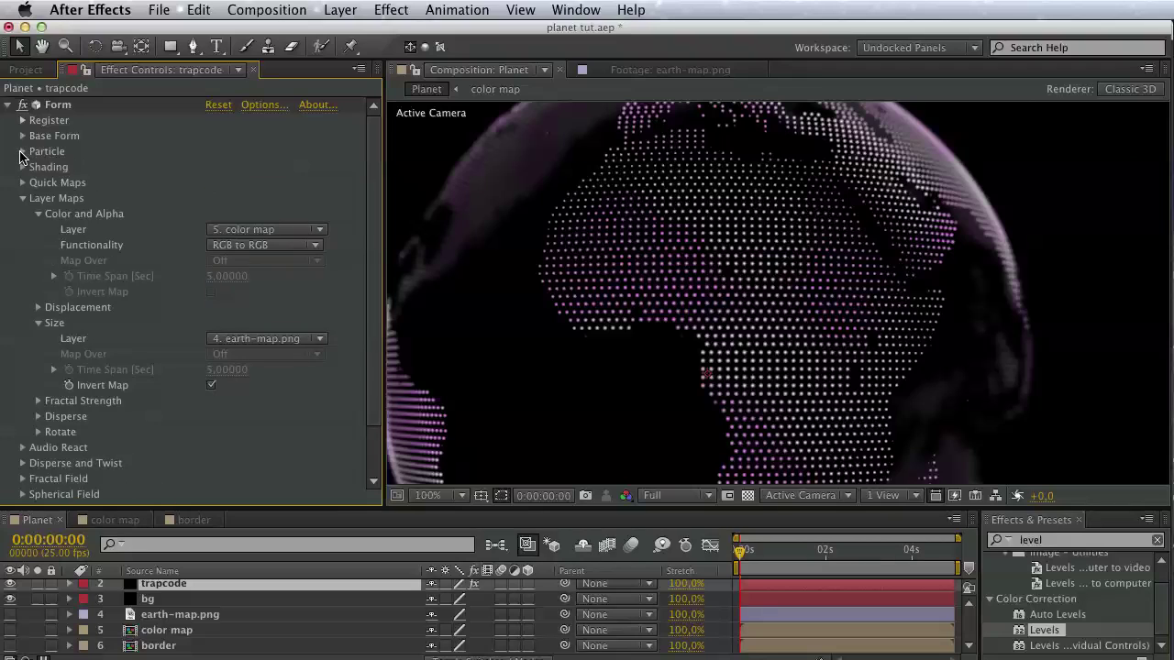
{"action": "left_click", "coordinate": [23, 198]}
{"action": "left_click", "coordinate": [23, 324]}
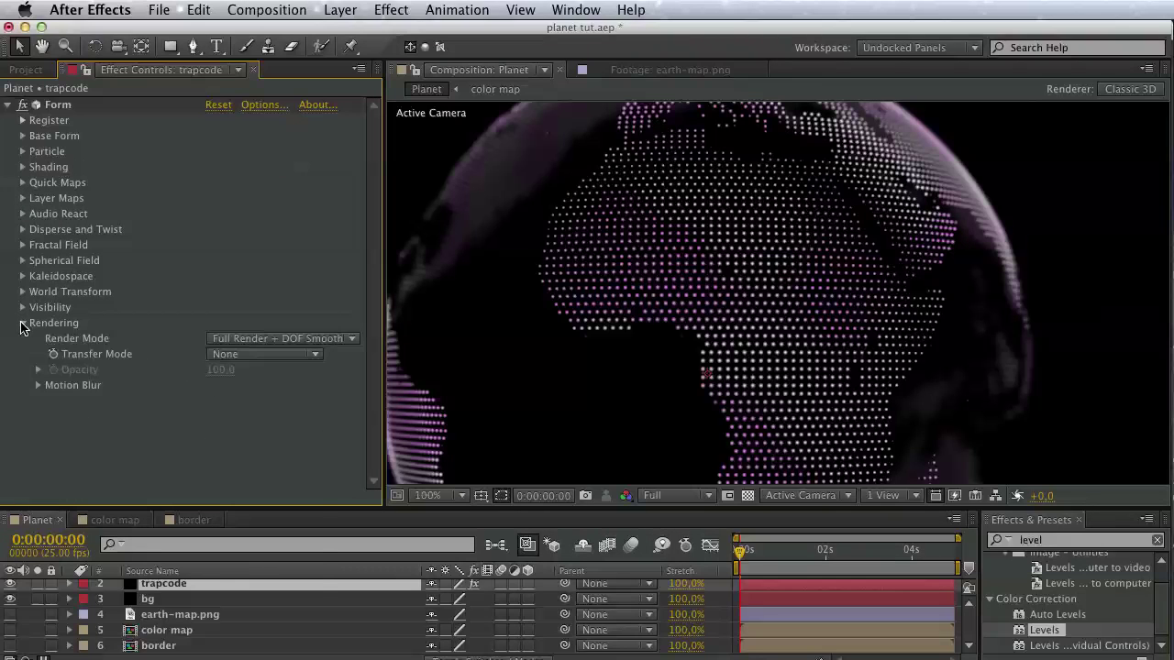
{"action": "left_click", "coordinate": [224, 357]}
{"action": "left_click", "coordinate": [235, 390]}
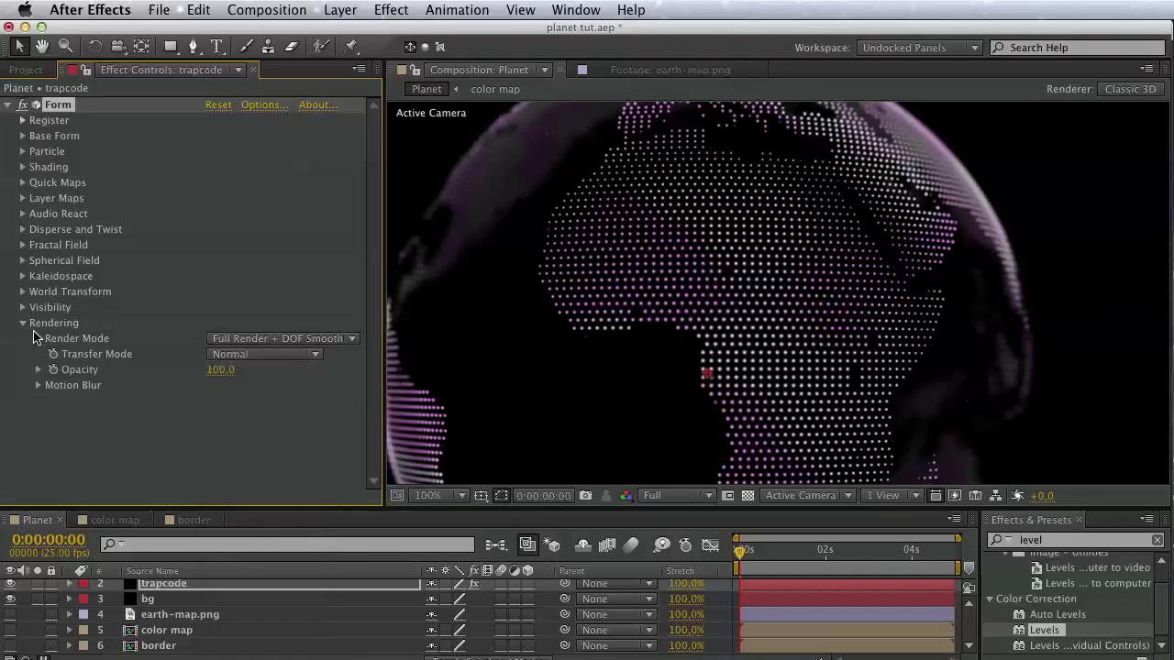
{"action": "left_click", "coordinate": [24, 324]}
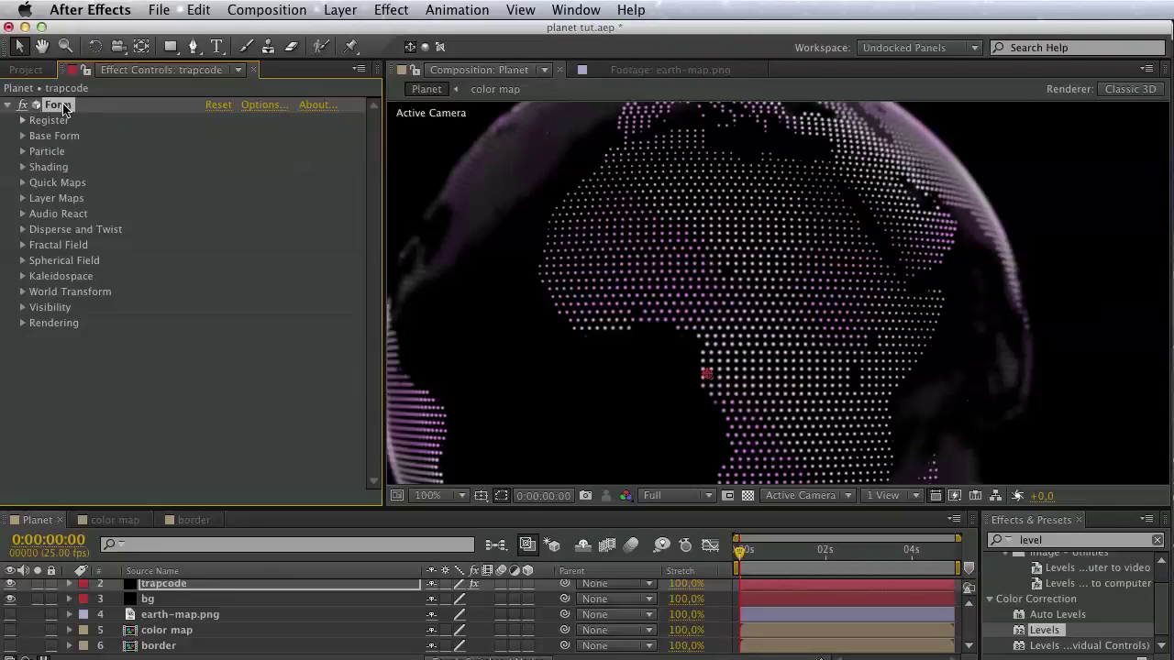
Duplicate the Form effect on the trapcode layer via Edit > Duplicate.
{"action": "left_click", "coordinate": [200, 9]}
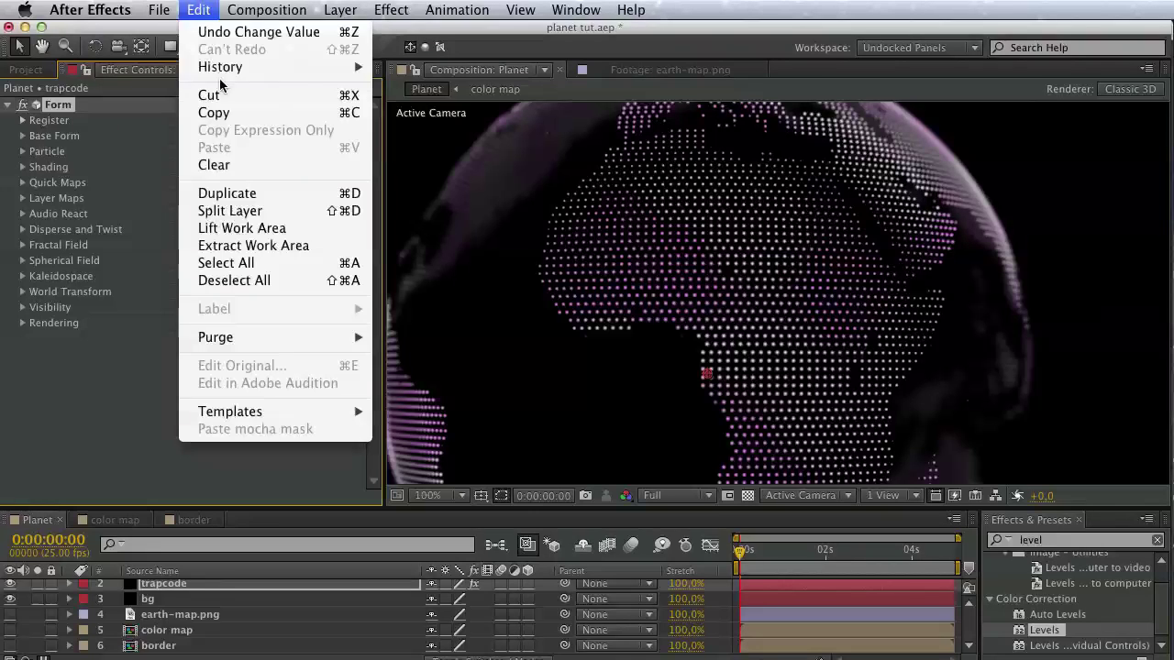
{"action": "left_click", "coordinate": [255, 194]}
{"action": "scroll", "coordinate": [24, 155], "scroll_direction": "up", "scroll_amount": 3}
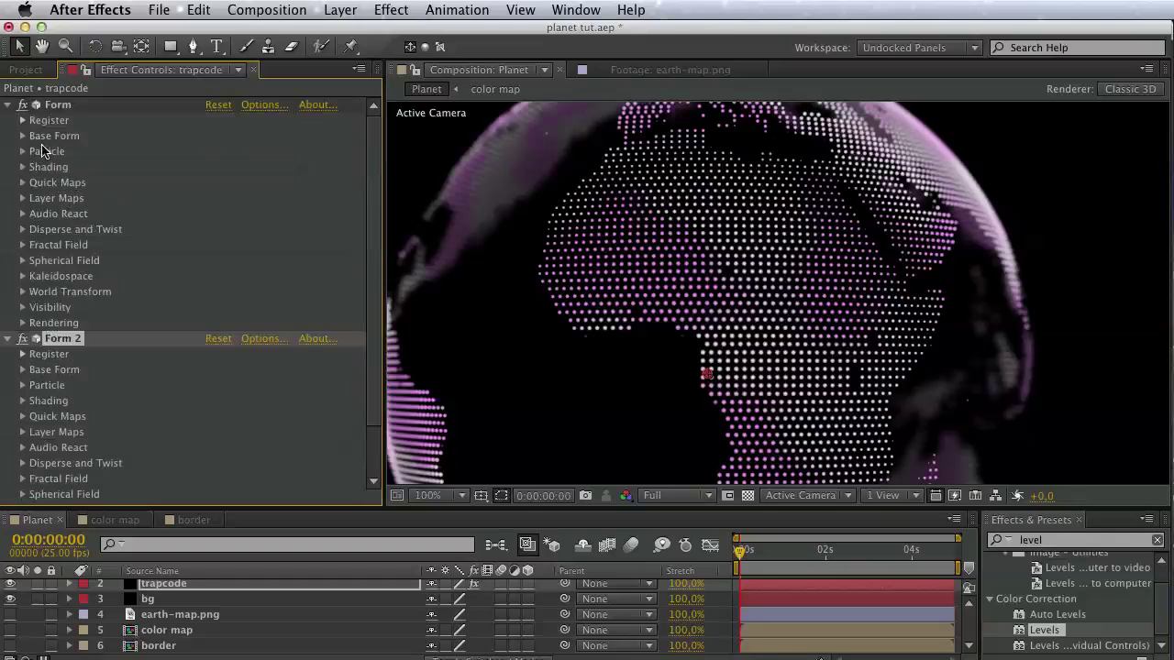
Rename the original Form effect 'main land' and the duplicate 'border'.
{"action": "left_click", "coordinate": [55, 106]}
{"action": "key", "text": "Return"}
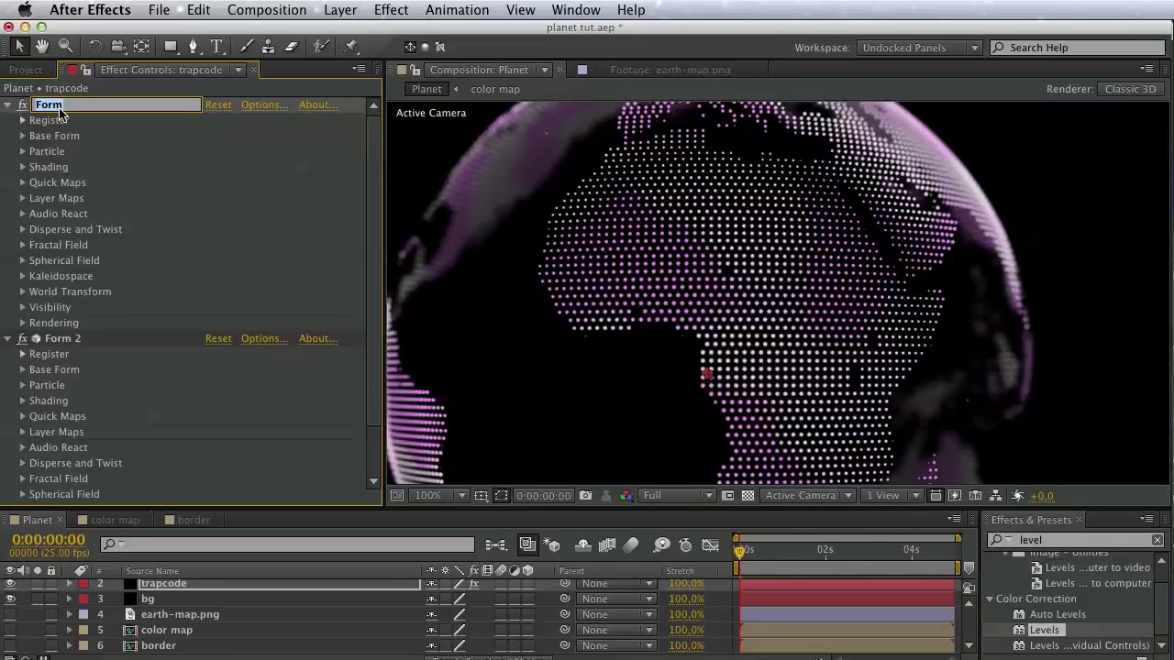
{"action": "type", "text": "bor"}
{"action": "type", "text": "d"}
{"action": "type", "text": "main land"}
{"action": "key", "text": "Return"}
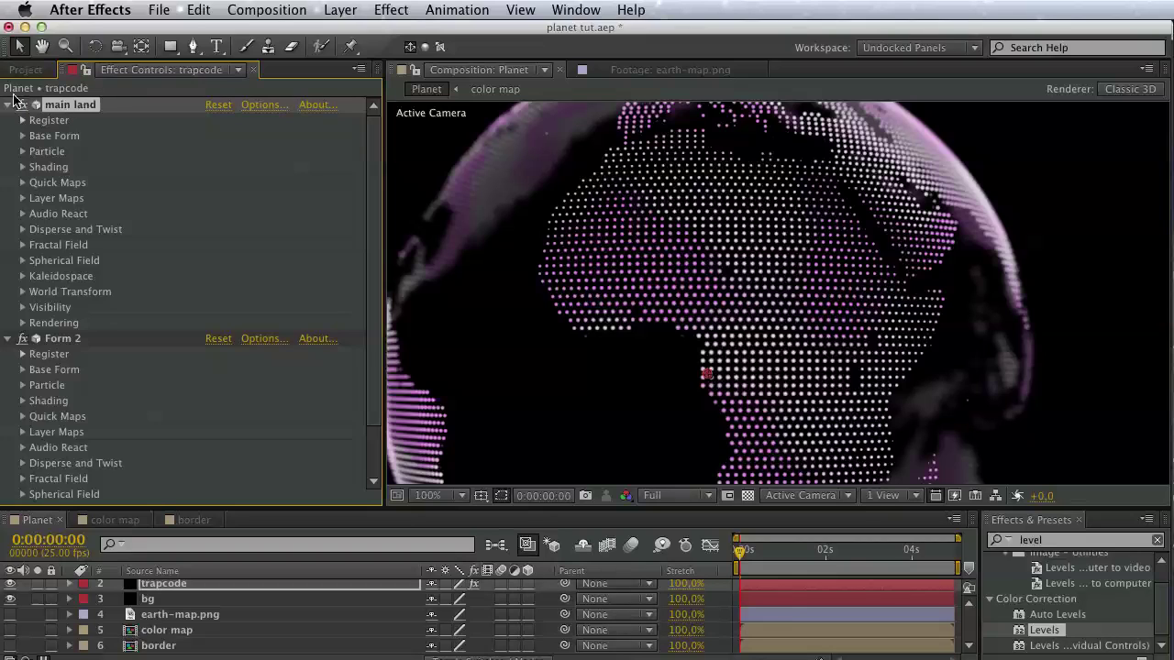
{"action": "left_click", "coordinate": [9, 105]}
{"action": "left_click", "coordinate": [64, 121]}
{"action": "key", "text": "Return"}
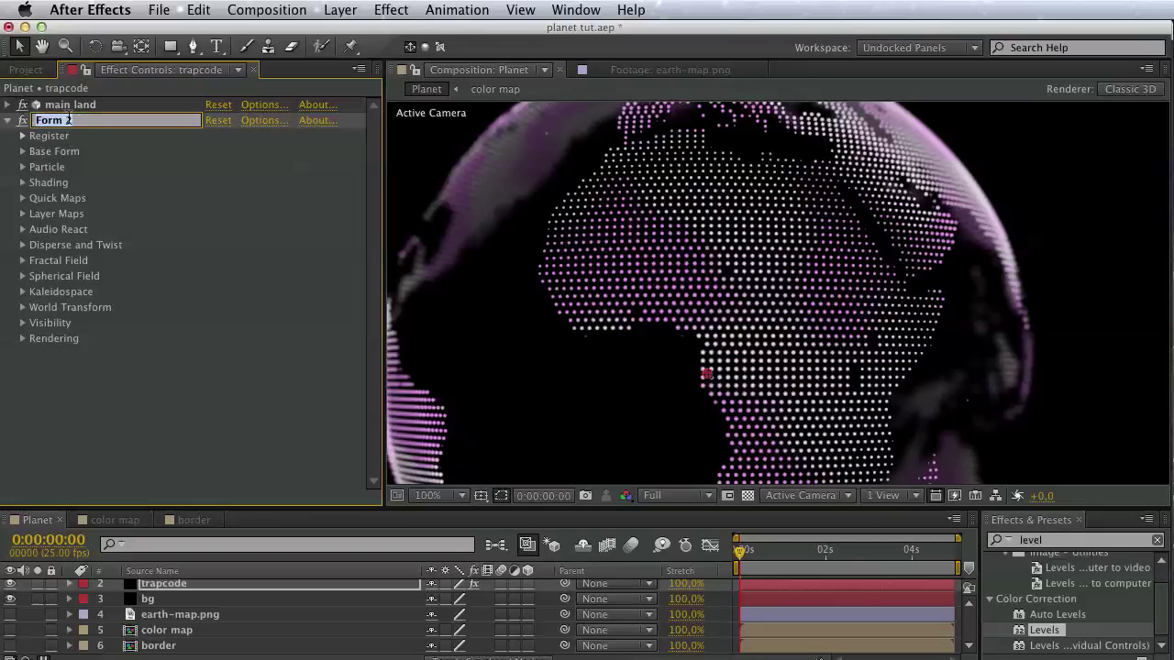
{"action": "type", "text": "bo"}
{"action": "type", "text": "rde"}
{"action": "key", "text": "Return"}
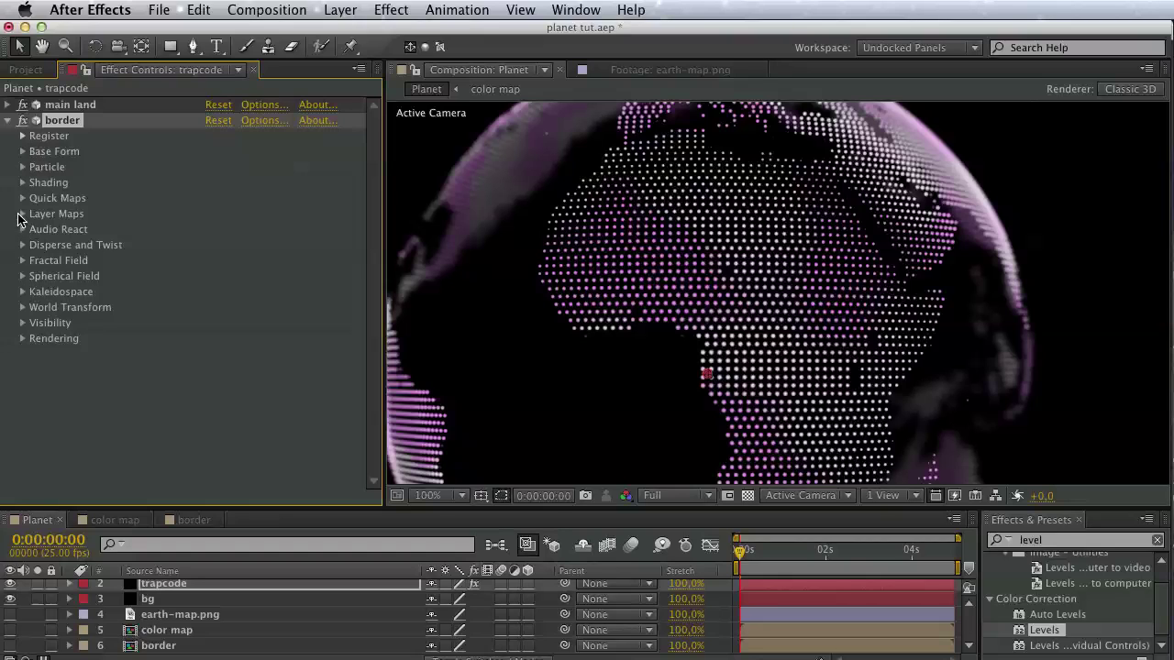
In the border Form's Layer Maps, set Color and Alpha to None and Size layer to 6. border.
{"action": "left_click", "coordinate": [21, 214]}
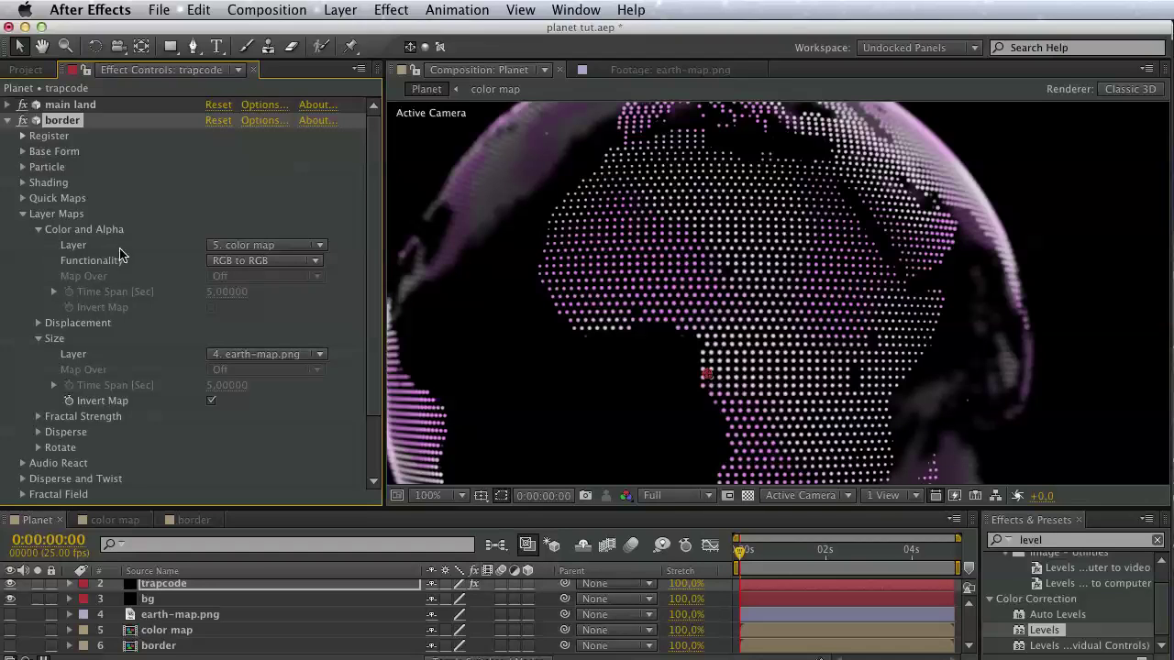
{"action": "left_click", "coordinate": [206, 246]}
{"action": "left_click", "coordinate": [222, 259]}
{"action": "left_click", "coordinate": [39, 230]}
{"action": "left_click", "coordinate": [224, 276]}
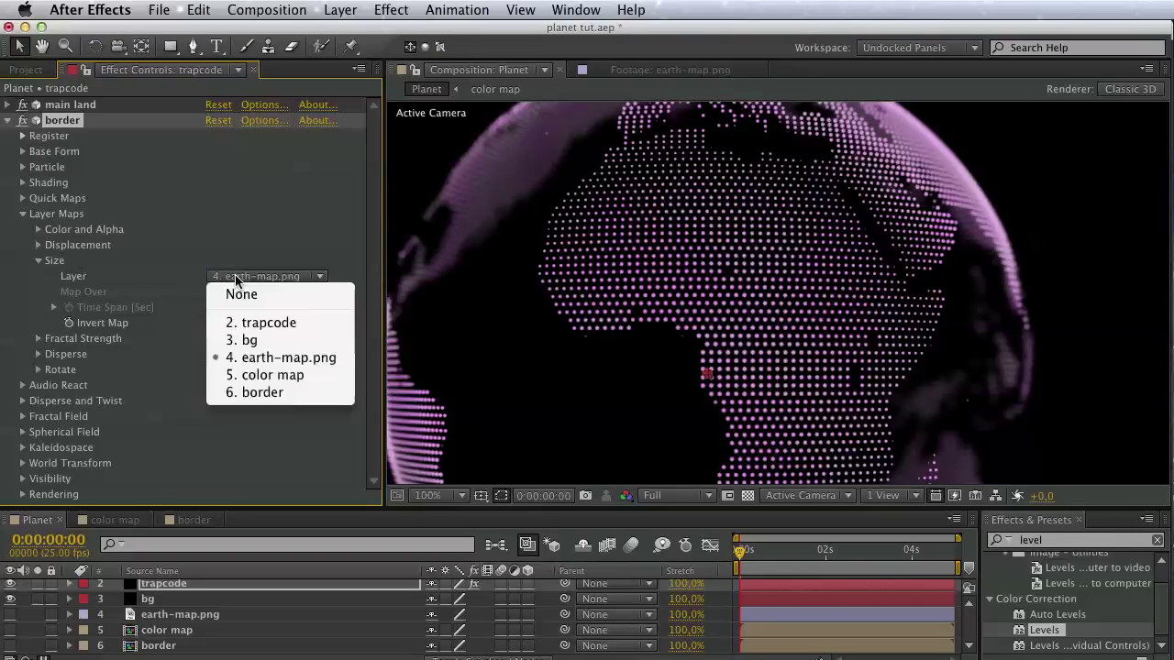
{"action": "left_click", "coordinate": [253, 395]}
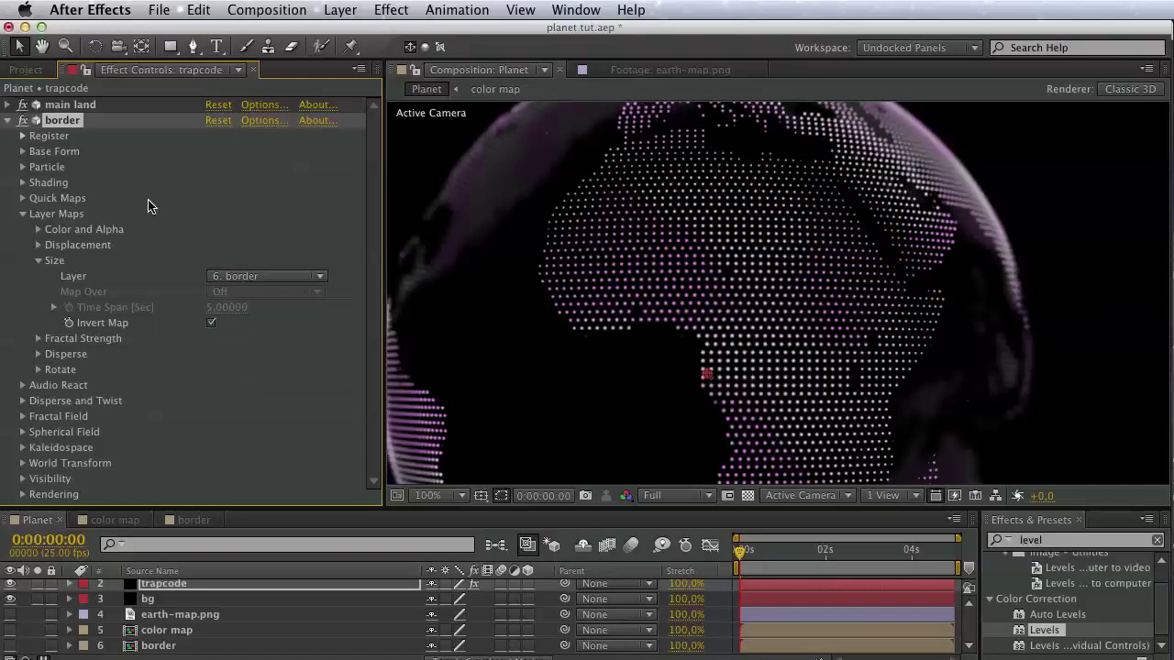
Keep the border Form's Rendering Transfer Mode at Normal after trying None.
{"action": "left_click", "coordinate": [23, 494]}
{"action": "left_click", "coordinate": [213, 468]}
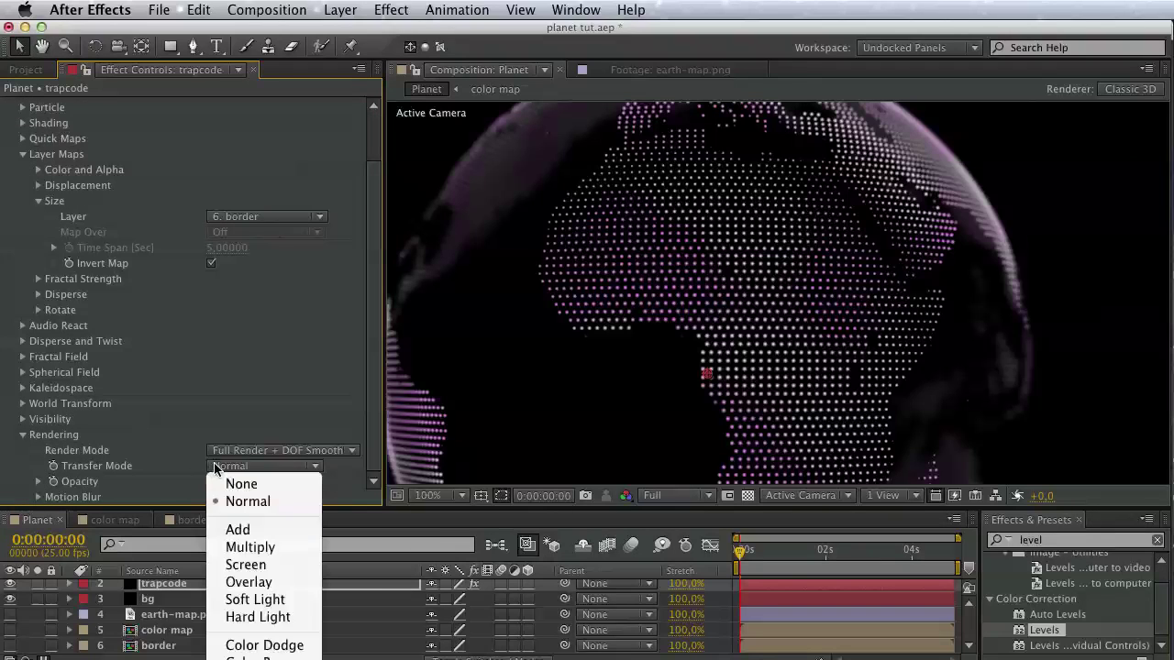
{"action": "left_click", "coordinate": [226, 473]}
{"action": "left_click", "coordinate": [230, 484]}
{"action": "left_click", "coordinate": [227, 473]}
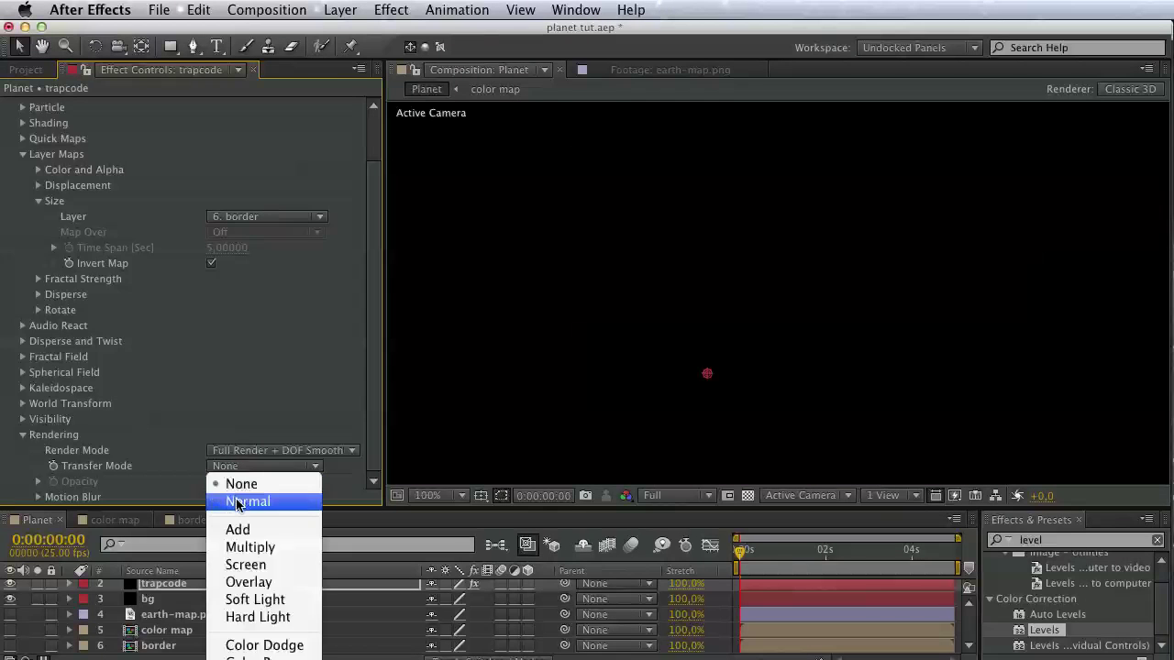
{"action": "left_click", "coordinate": [246, 498]}
{"action": "scroll", "coordinate": [178, 395], "scroll_direction": "up", "scroll_amount": 3}
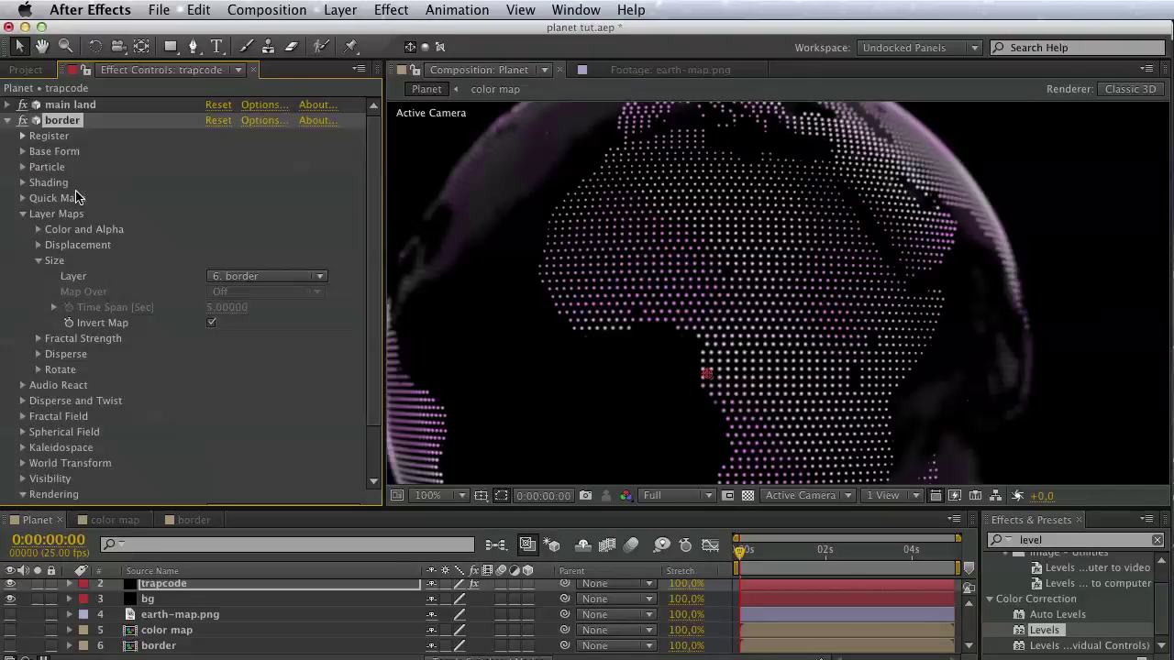
Make the border particles white by dropping the colour's saturation to 0.
{"action": "left_click", "coordinate": [23, 167]}
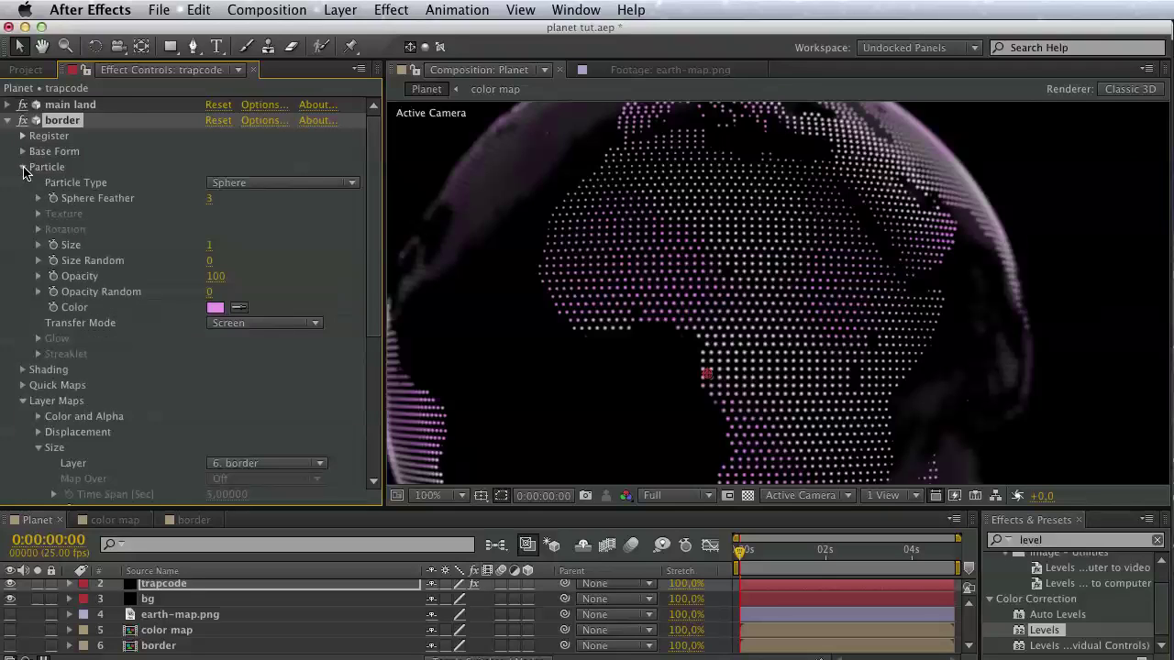
{"action": "left_click", "coordinate": [216, 308]}
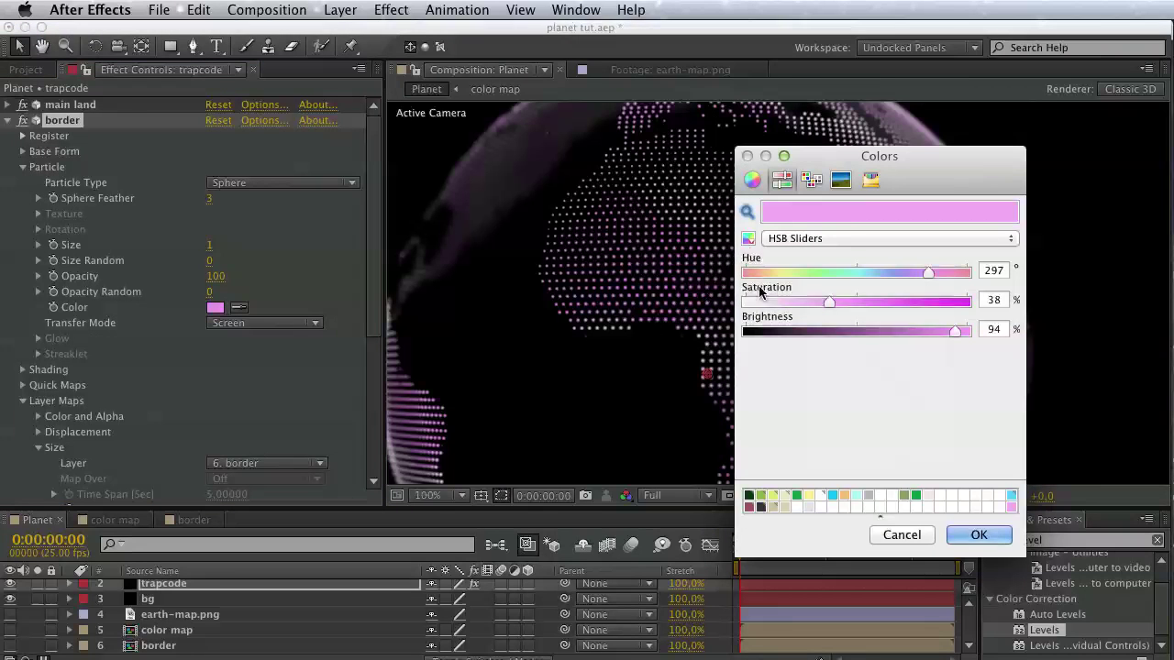
{"action": "left_click_drag", "start_coordinate": [797, 302], "coordinate": [745, 302]}
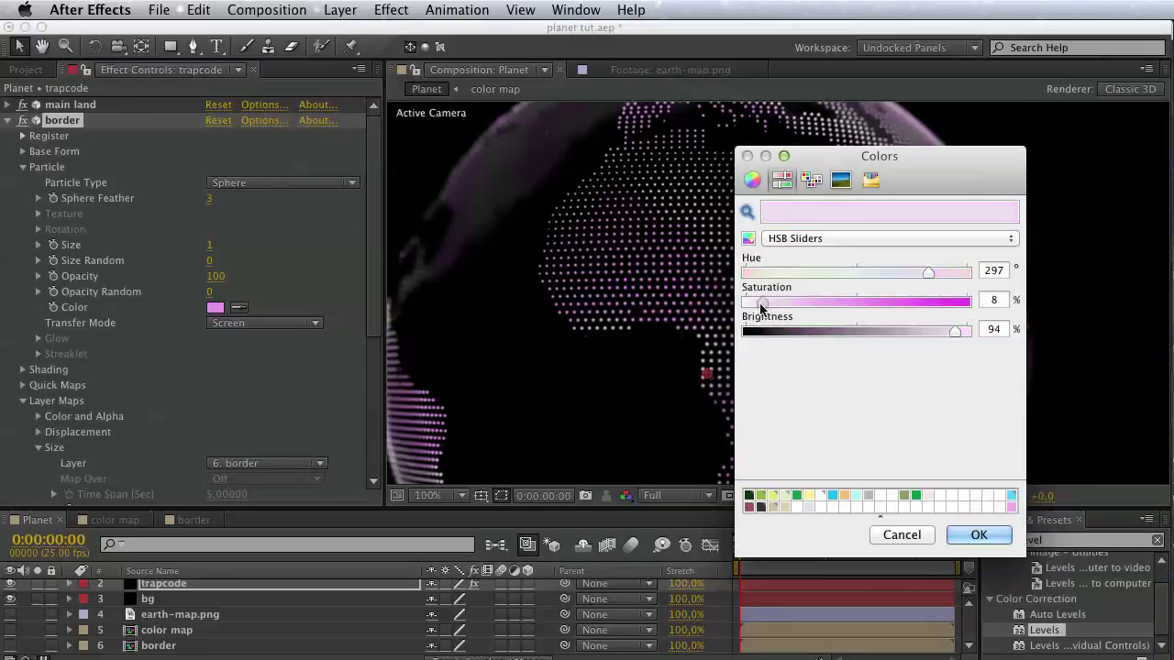
{"action": "left_click", "coordinate": [978, 535]}
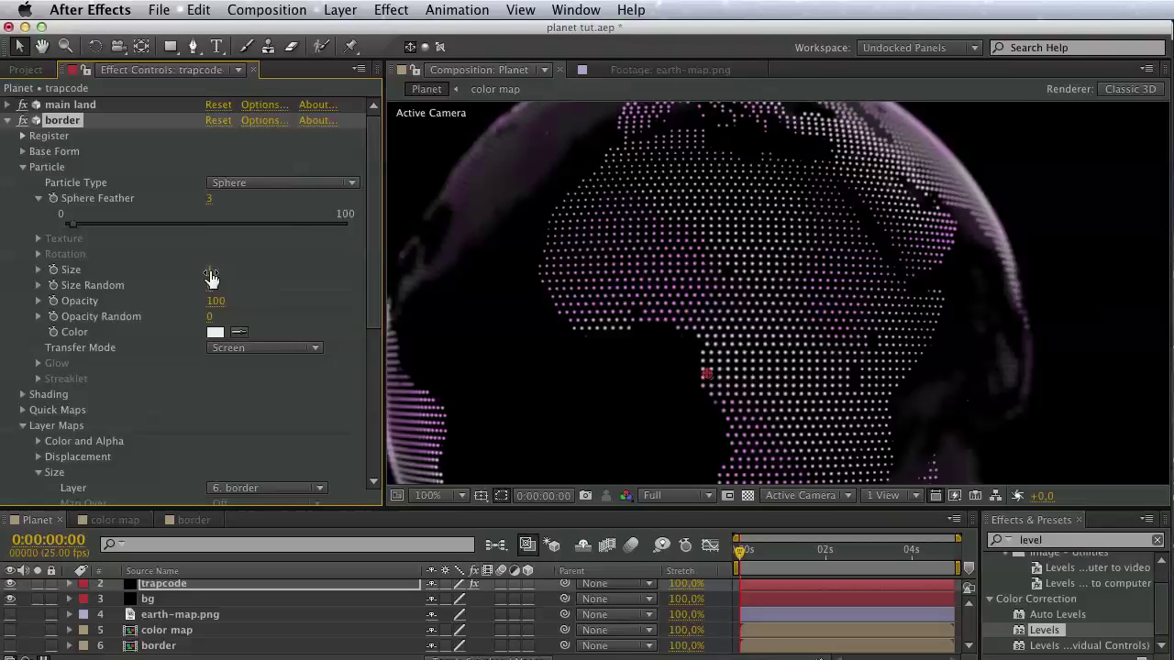
{"action": "left_click", "coordinate": [24, 167]}
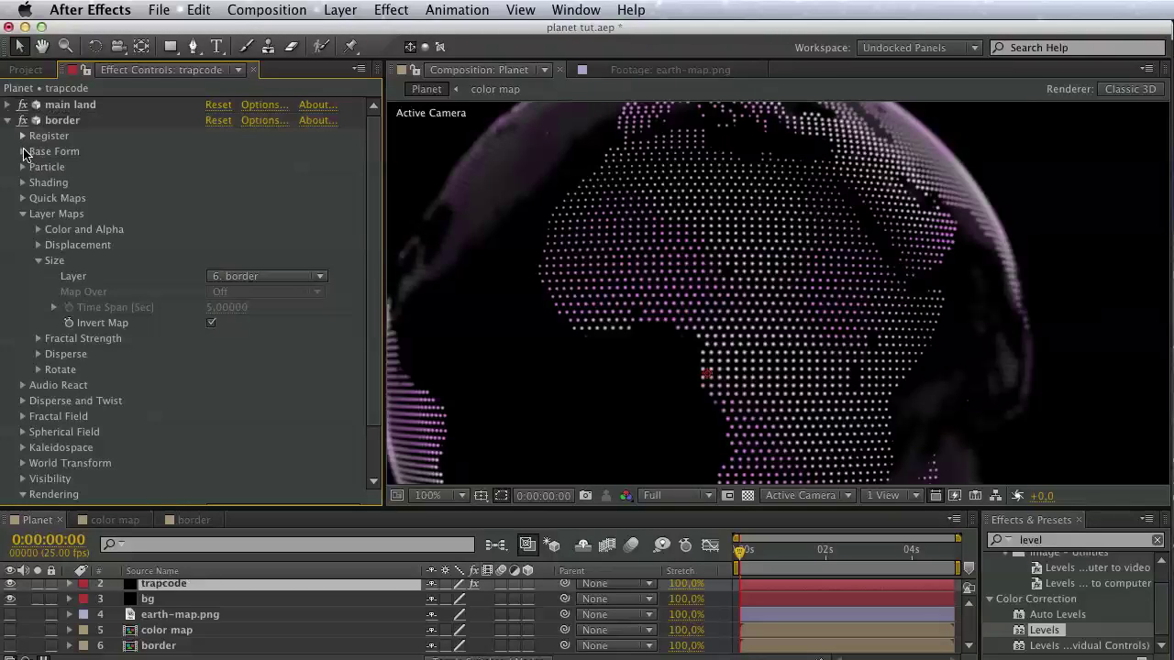
Set the border Form's Particles in X to 600 and Particles in Y to 300.
{"action": "left_click", "coordinate": [22, 151]}
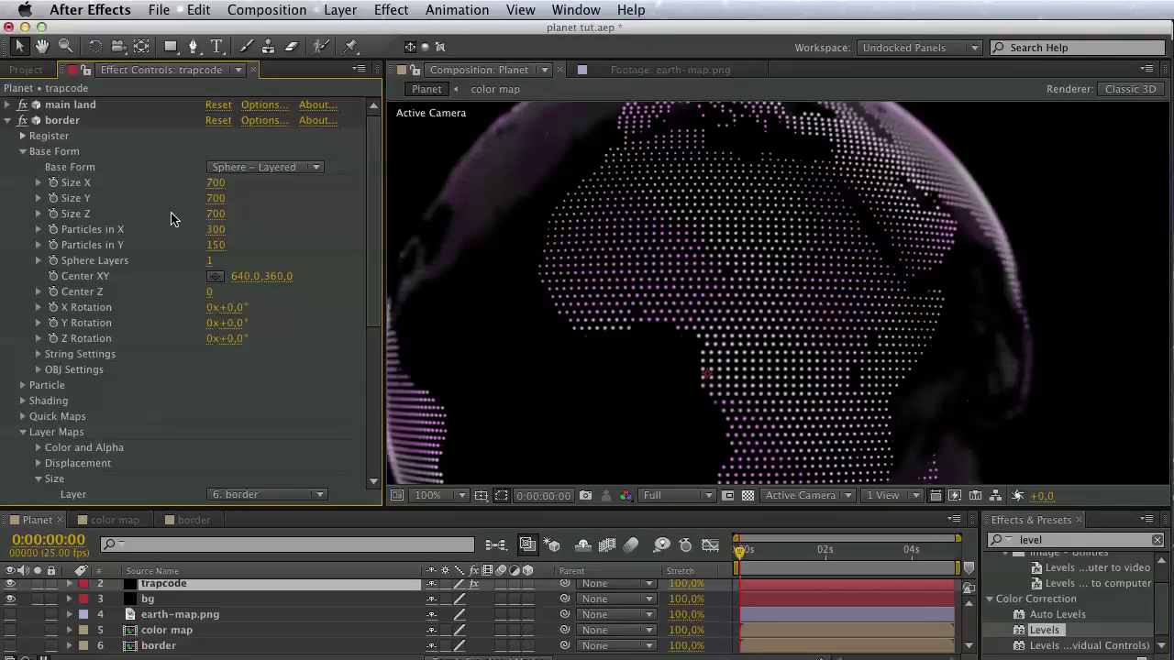
{"action": "left_click", "coordinate": [222, 230]}
{"action": "type", "text": "600"}
{"action": "left_click", "coordinate": [39, 245]}
{"action": "left_click", "coordinate": [224, 245]}
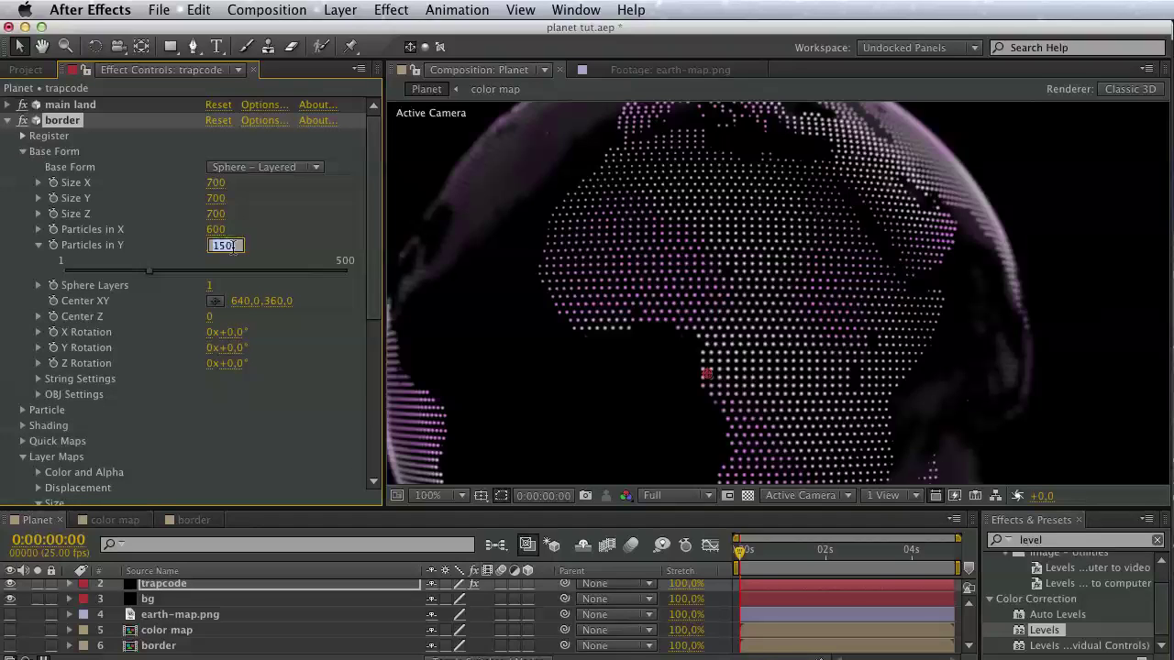
{"action": "type", "text": "300"}
{"action": "key", "text": "Return"}
Turn off Invert Map for the border size map and re-enable the main land effect.
{"action": "left_click", "coordinate": [9, 121]}
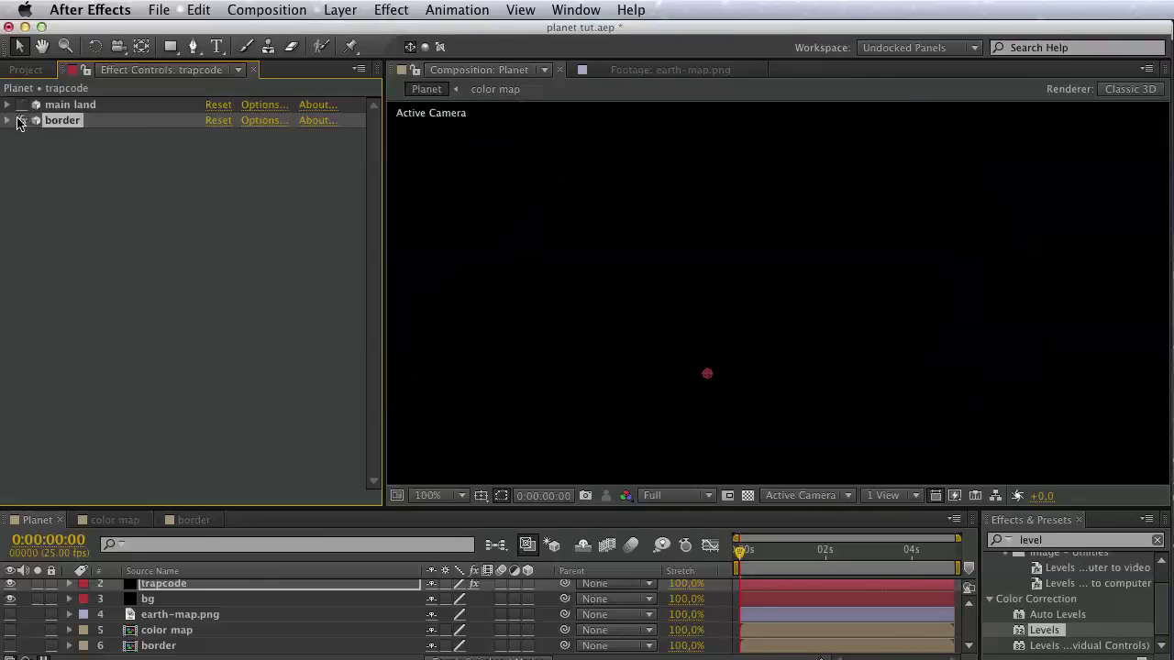
{"action": "left_click", "coordinate": [8, 121]}
{"action": "left_click_drag", "start_coordinate": [127, 418], "coordinate": [132, 218]}
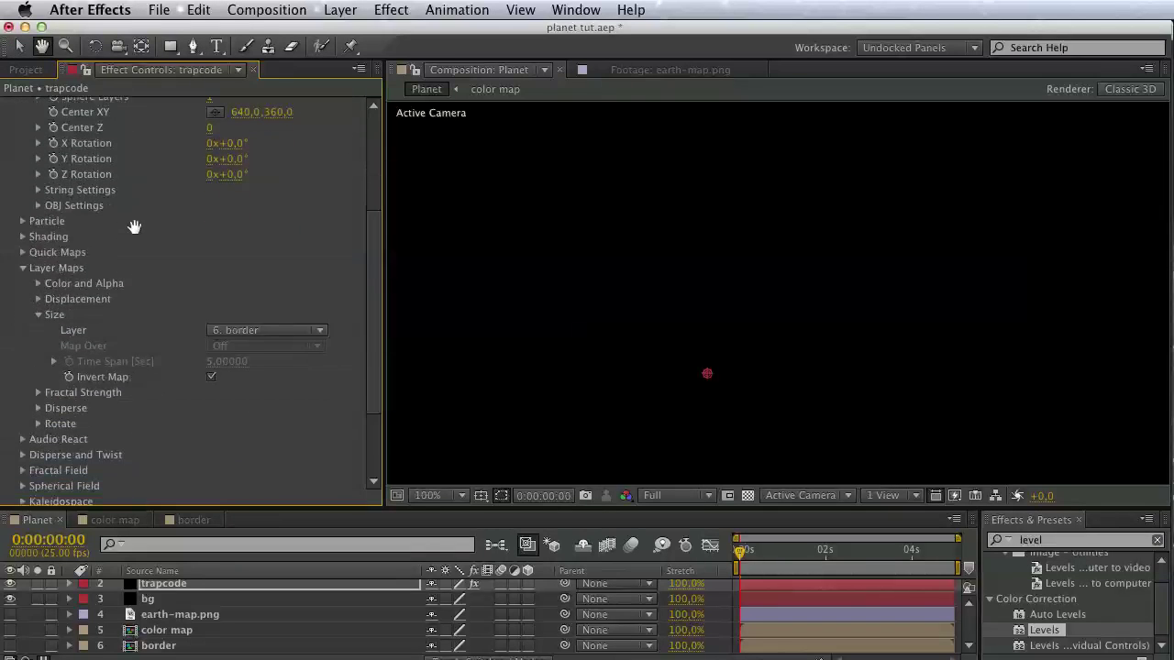
{"action": "left_click", "coordinate": [212, 377]}
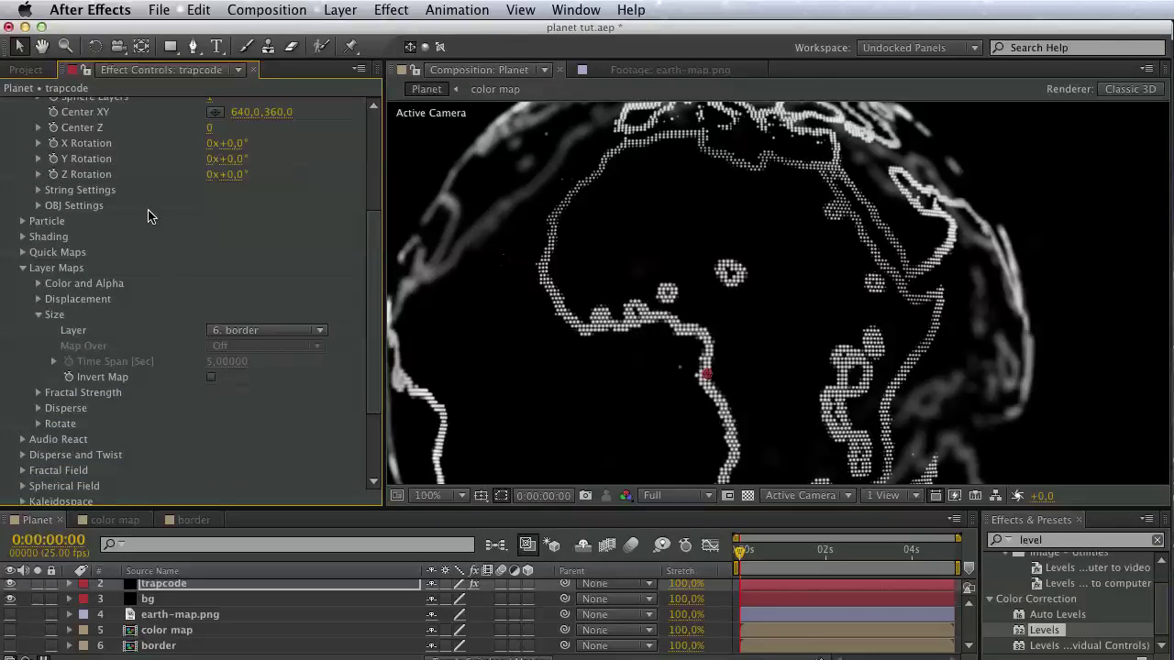
{"action": "scroll", "coordinate": [98, 371], "scroll_direction": "up", "scroll_amount": 5}
{"action": "left_click", "coordinate": [23, 105]}
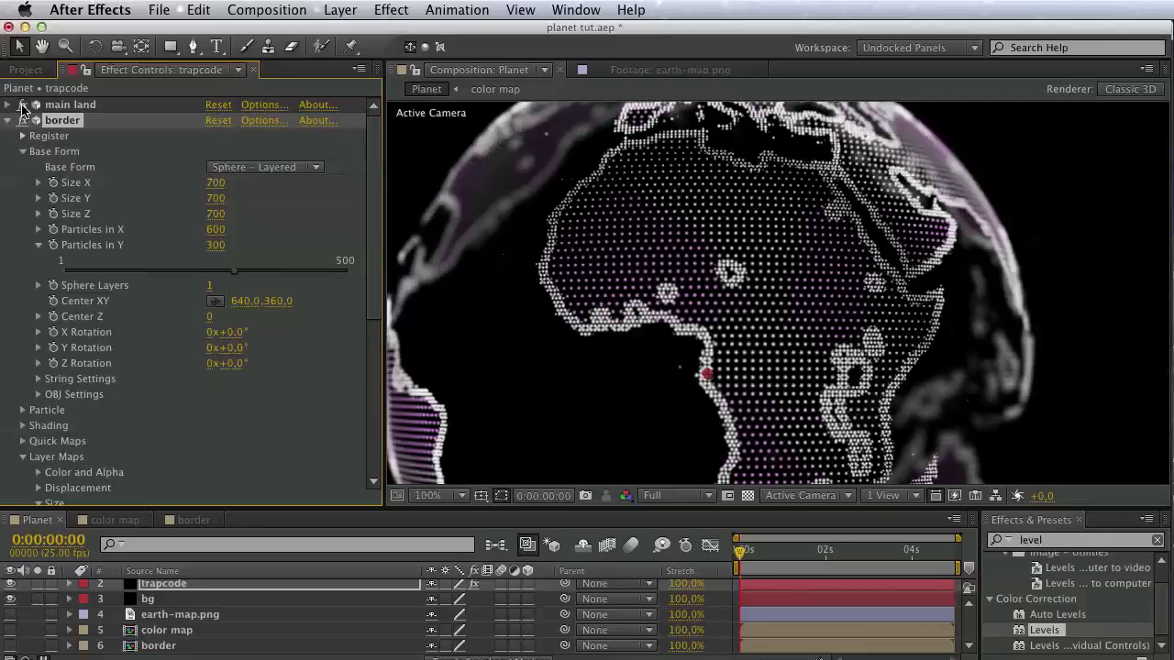
{"action": "mouse_move", "coordinate": [680, 231]}
{"action": "left_mouse_down"}
{"action": "mouse_move", "coordinate": [621, 126]}
{"action": "mouse_move", "coordinate": [664, 216]}
{"action": "left_mouse_up"}
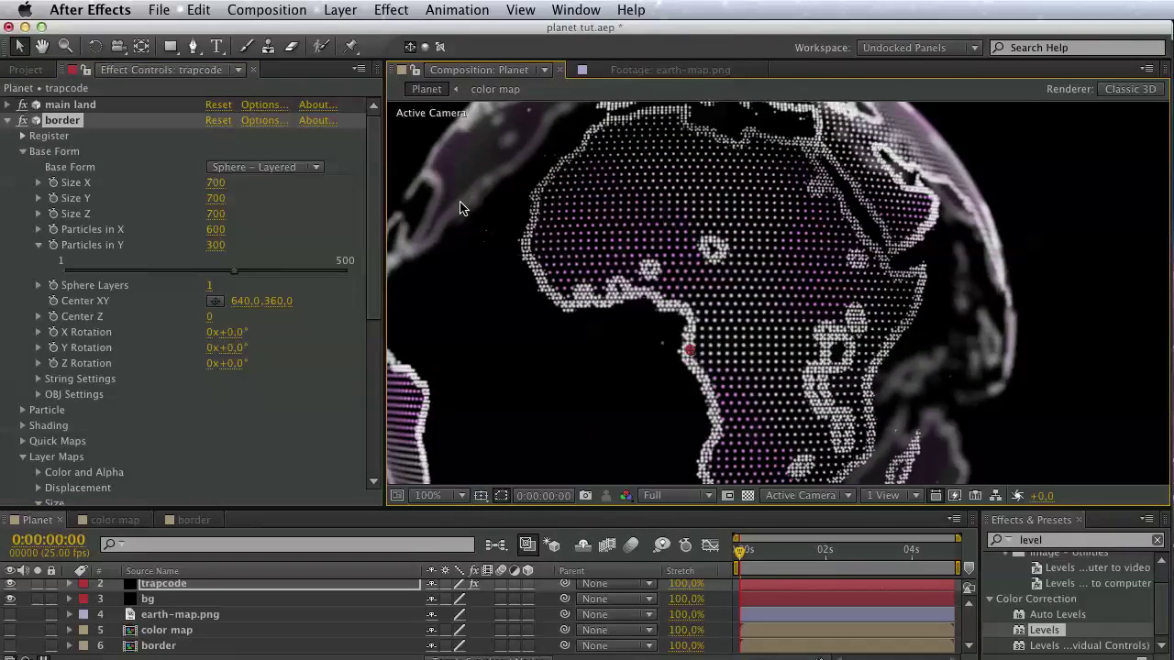
Reduce the border comp's Edge Finder Outline Width to 3.1, then return to Planet's trapcode layer.
{"action": "double_click", "coordinate": [165, 646]}
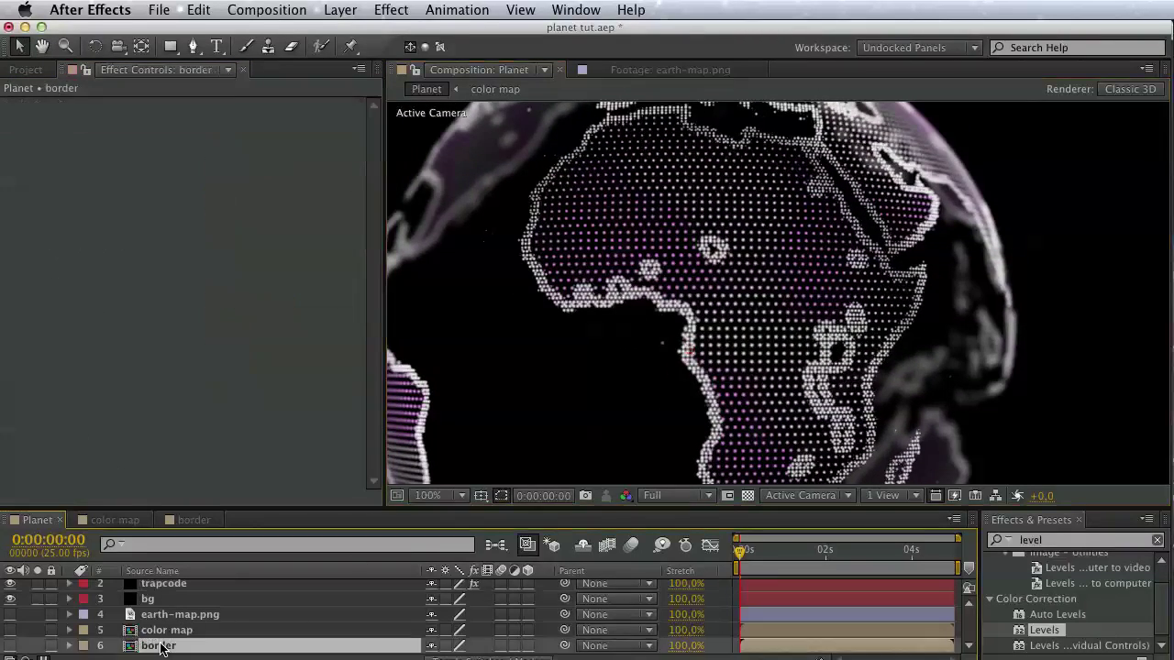
{"action": "left_click_drag", "start_coordinate": [100, 254], "coordinate": [64, 254]}
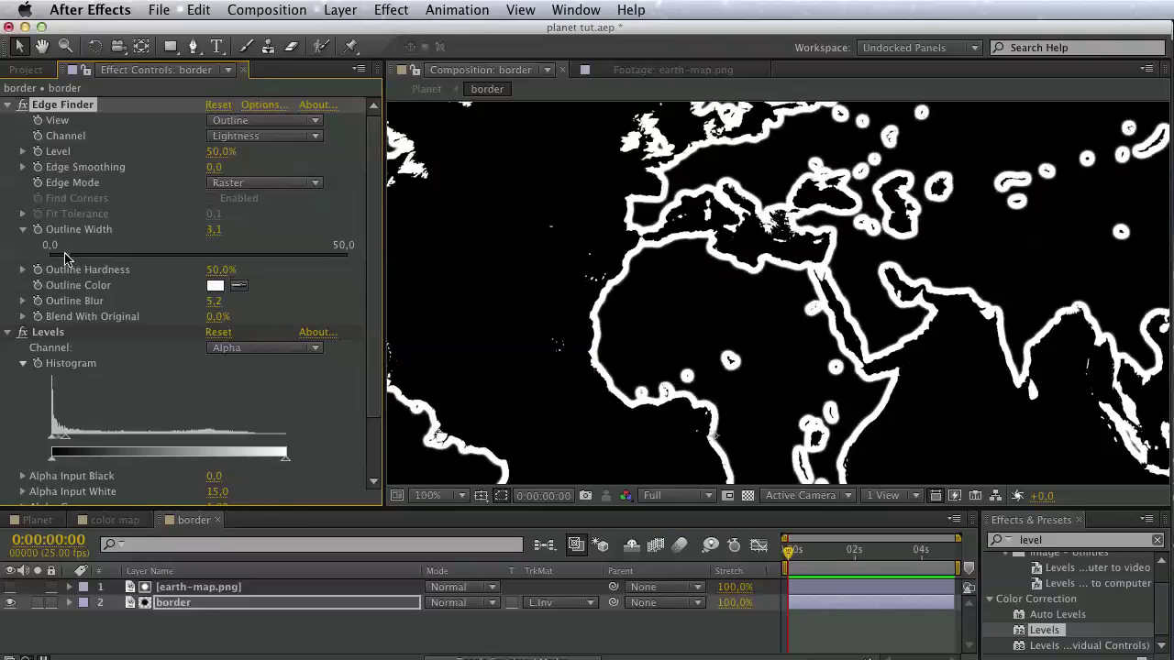
{"action": "left_click", "coordinate": [426, 89]}
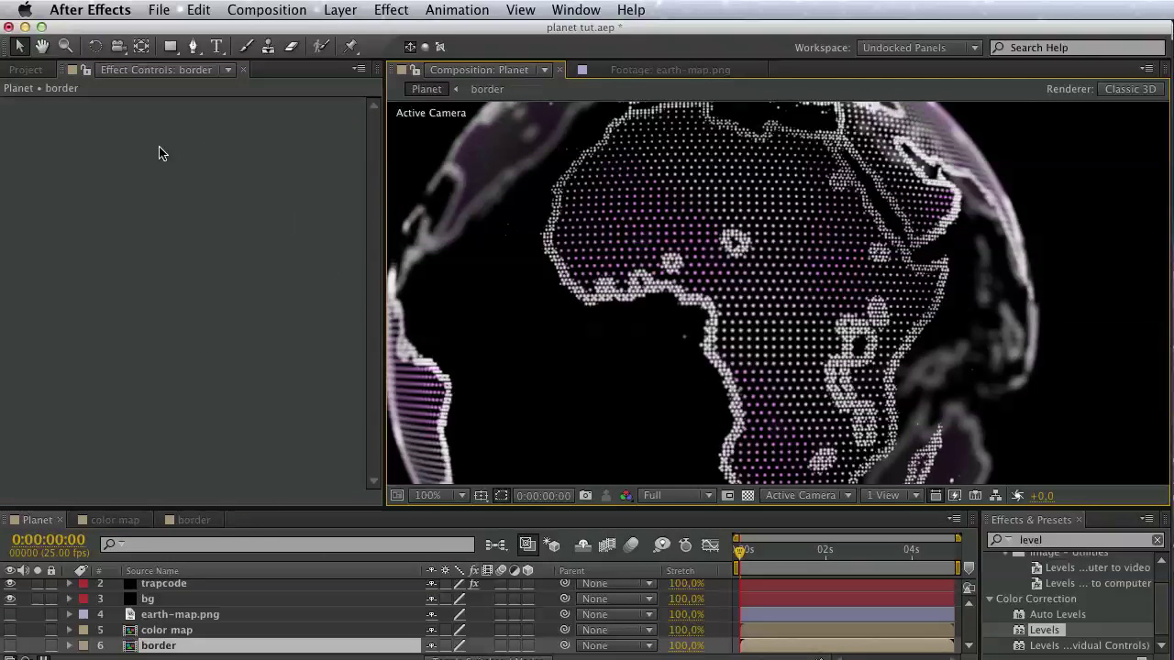
{"action": "left_click", "coordinate": [165, 586]}
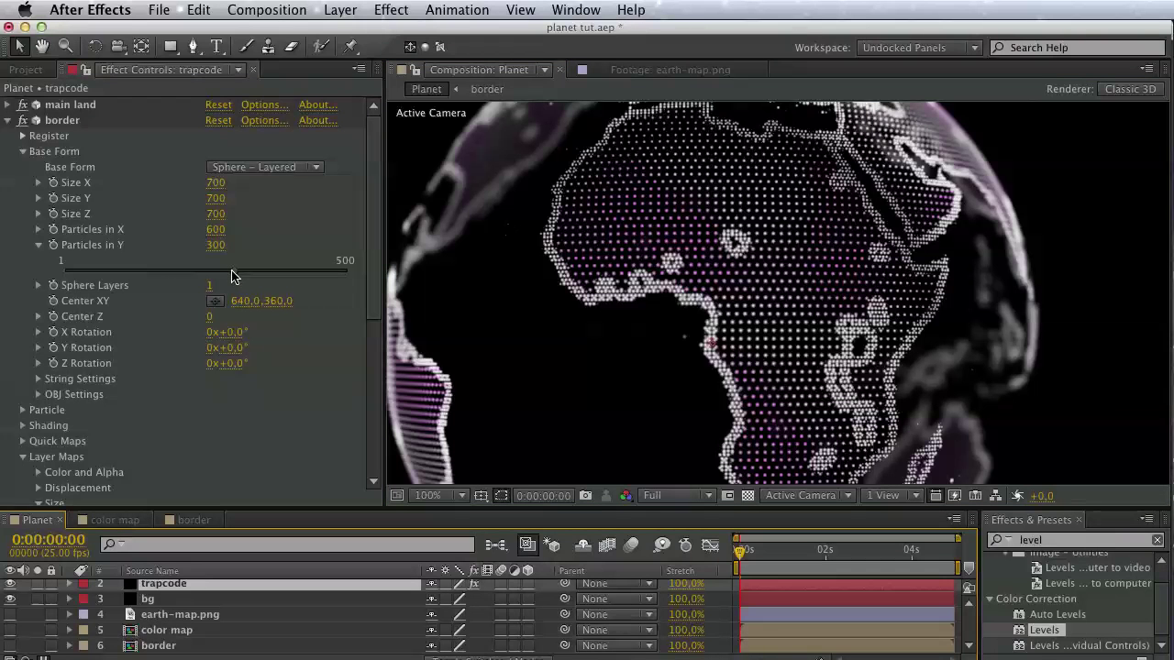
Re-enter 300 as the border Form's Particles in Y.
{"action": "left_click_drag", "start_coordinate": [232, 275], "coordinate": [228, 272]}
{"action": "left_click", "coordinate": [213, 246]}
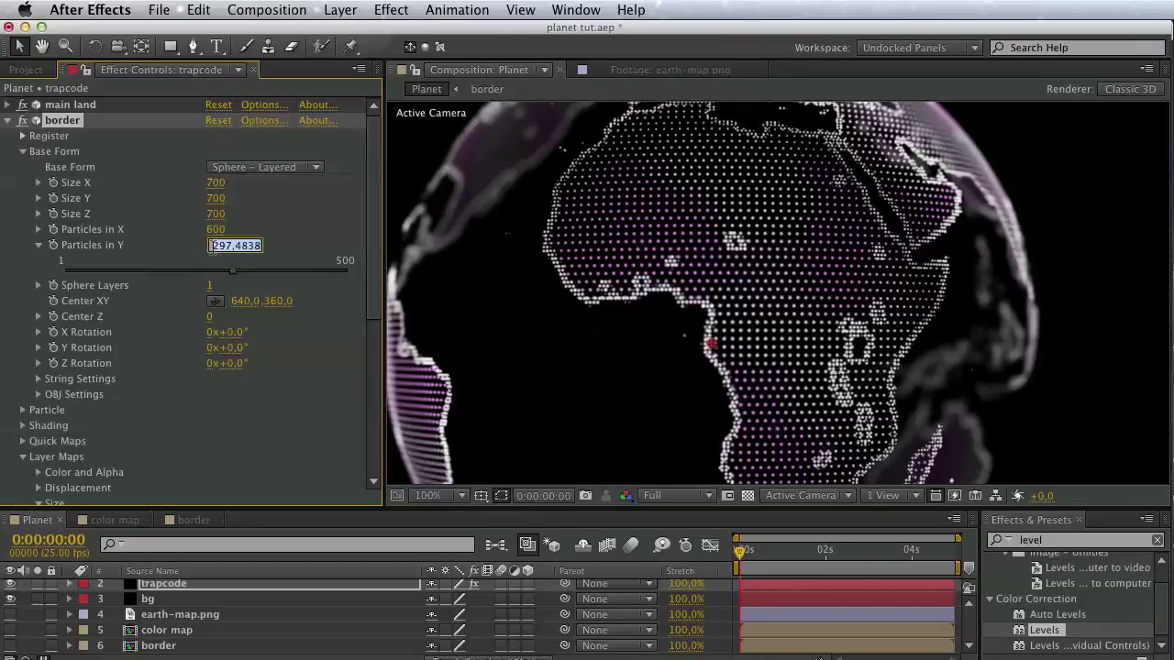
{"action": "type", "text": "300"}
{"action": "key", "text": "Return"}
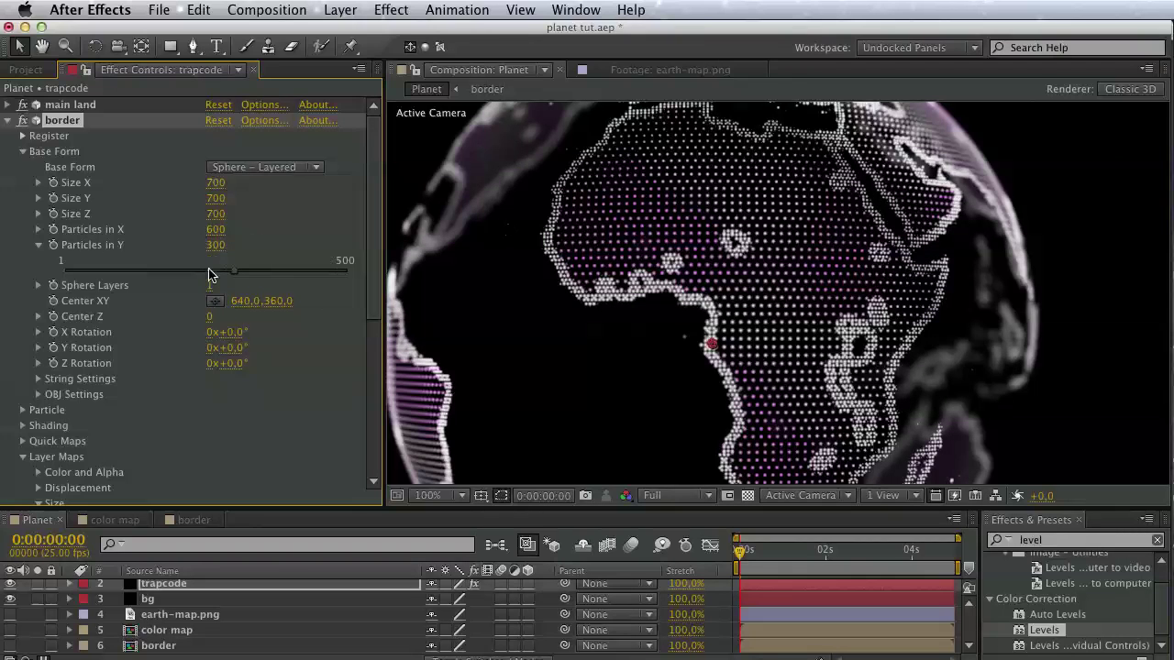
Set the border particles' Sphere Feather to 0 and Size to 1.
{"action": "scroll", "coordinate": [169, 358], "scroll_direction": "down", "scroll_amount": 3}
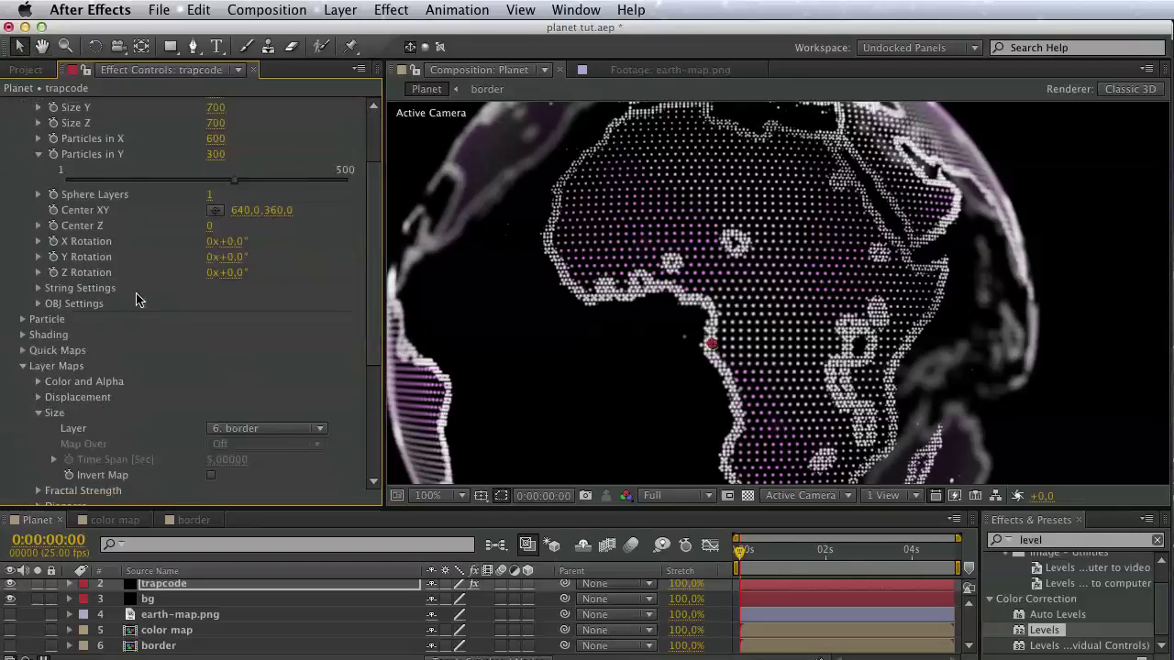
{"action": "left_click", "coordinate": [23, 317]}
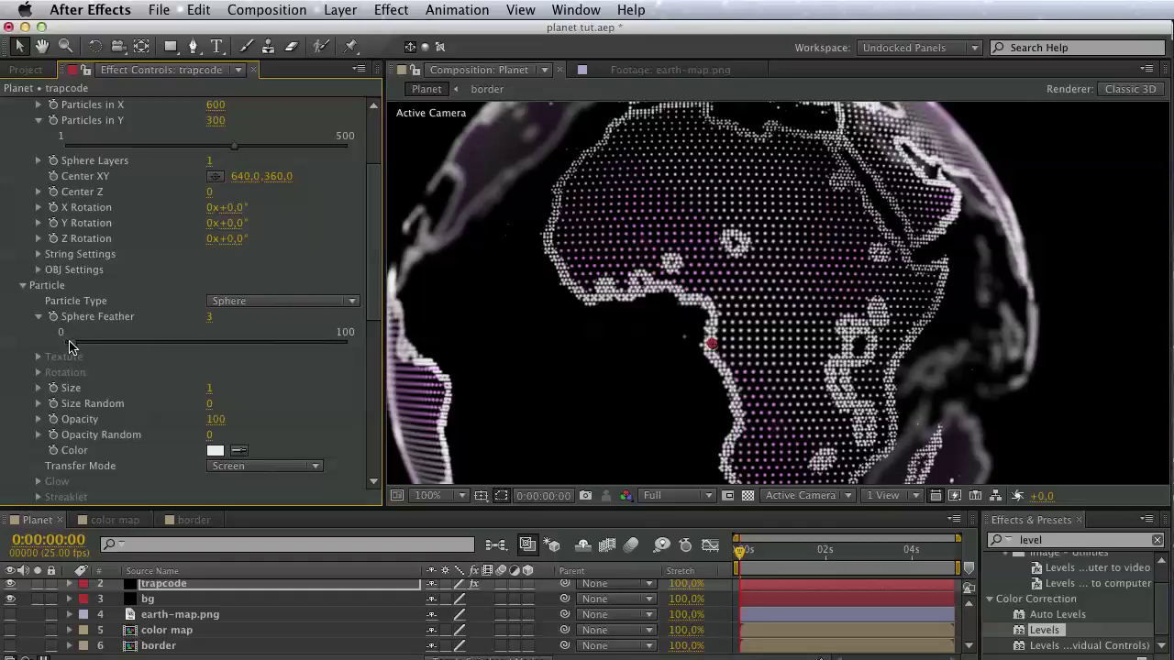
{"action": "left_click_drag", "start_coordinate": [71, 346], "coordinate": [57, 348]}
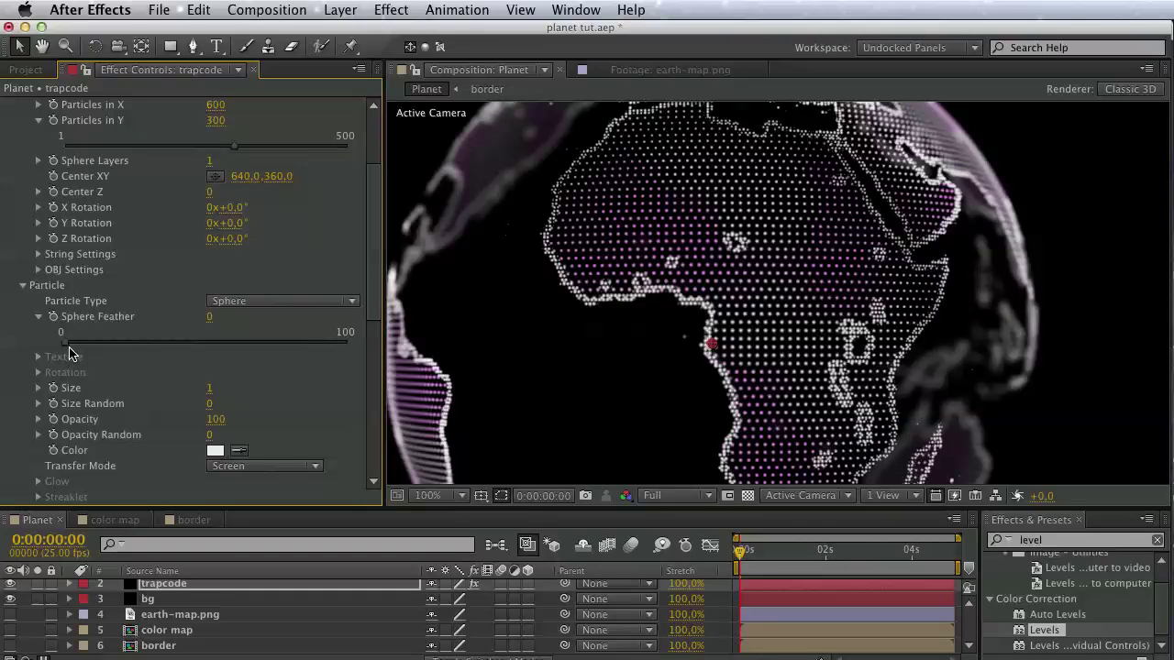
{"action": "left_click", "coordinate": [38, 388]}
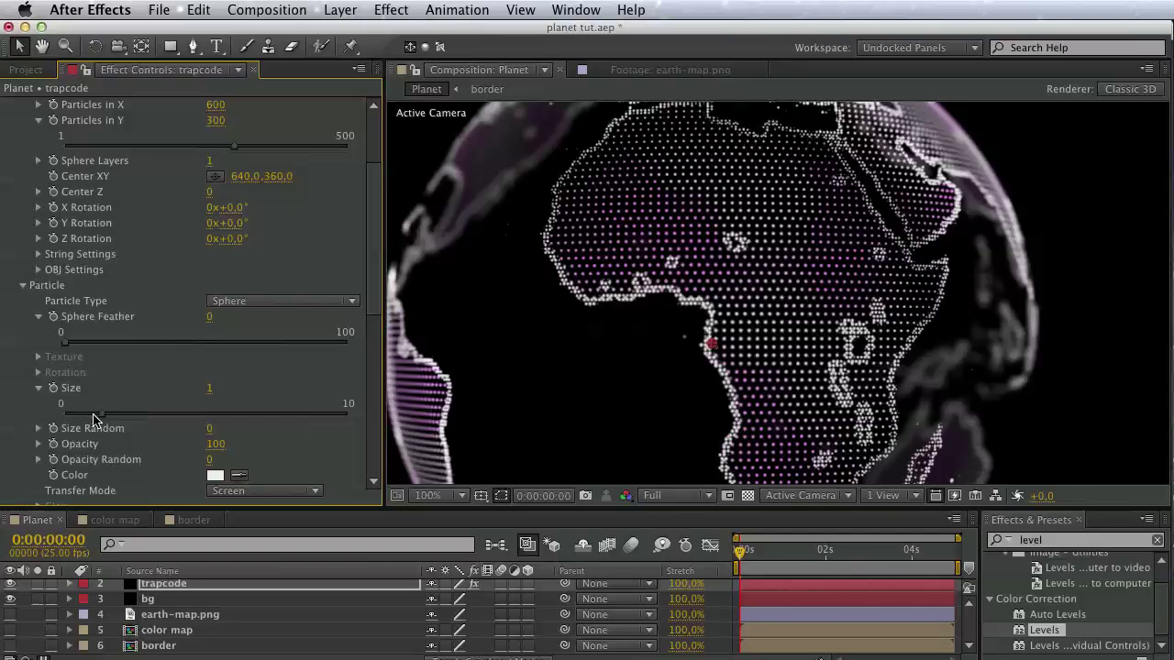
{"action": "mouse_move", "coordinate": [93, 415]}
{"action": "left_mouse_down"}
{"action": "mouse_move", "coordinate": [123, 415]}
{"action": "mouse_move", "coordinate": [97, 415]}
{"action": "left_mouse_up"}
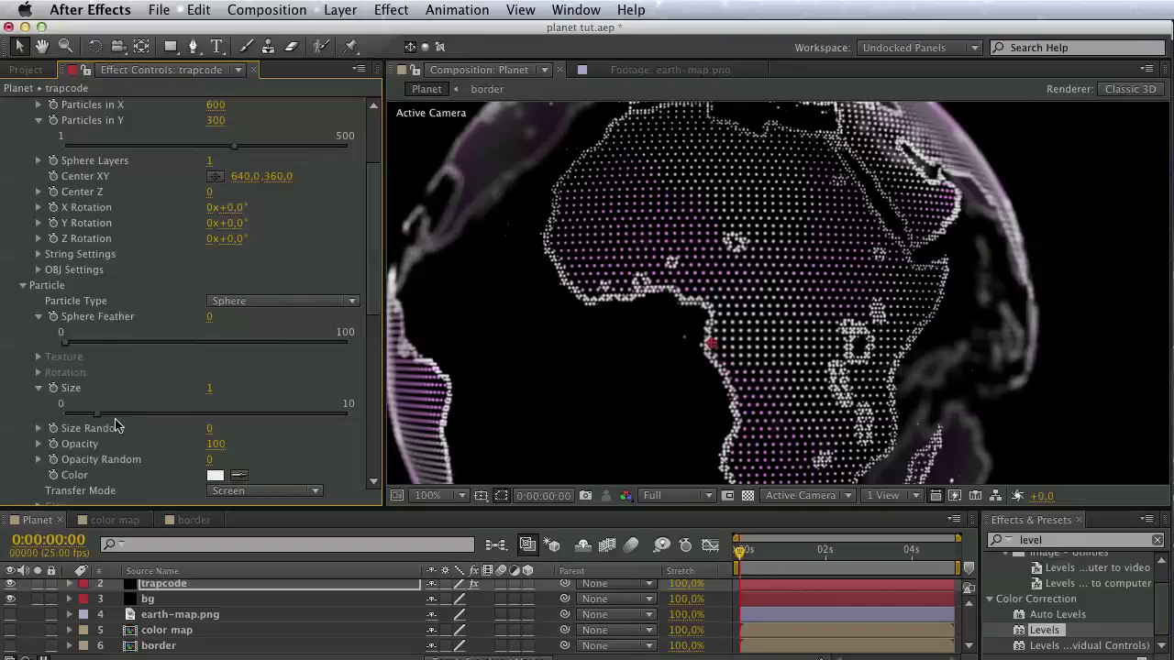
{"action": "left_click", "coordinate": [215, 475]}
Colour the border particles light cyan and set their Transfer Mode to Add.
{"action": "left_click", "coordinate": [1012, 496]}
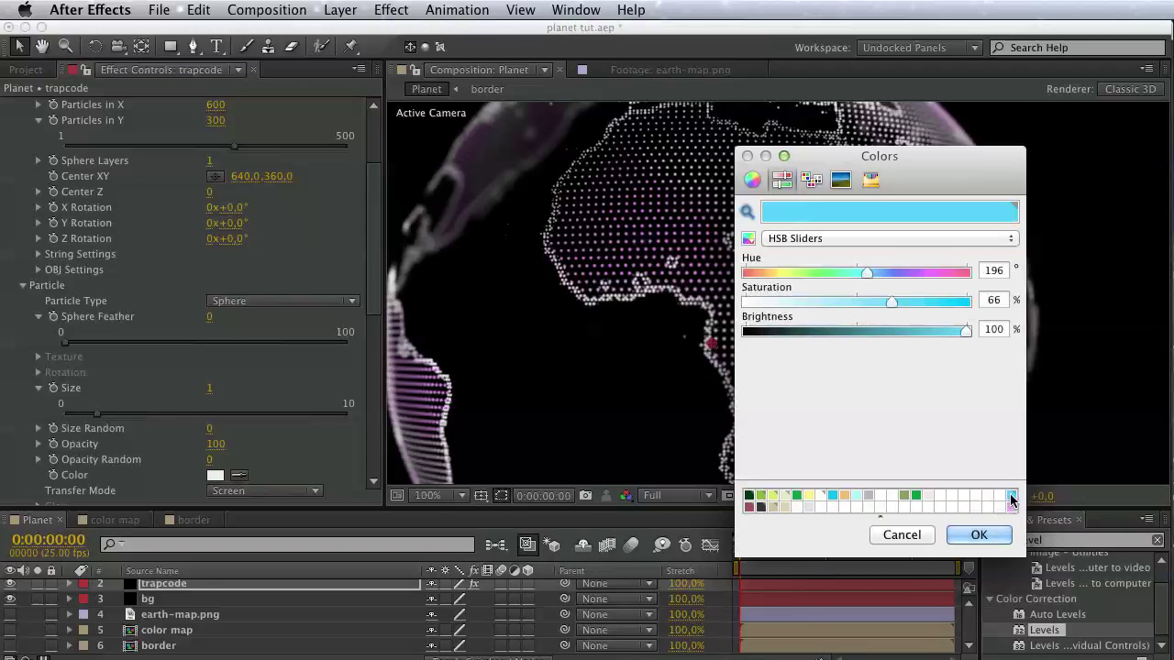
{"action": "left_click", "coordinate": [977, 535]}
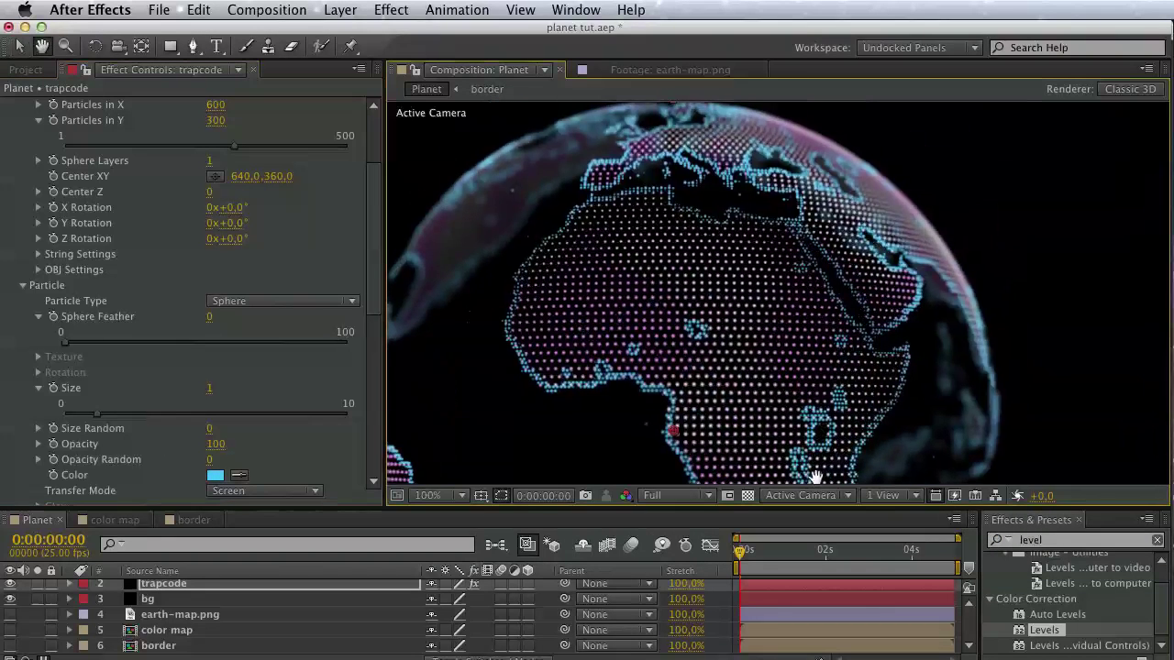
{"action": "mouse_move", "coordinate": [815, 477]}
{"action": "left_mouse_down"}
{"action": "mouse_move", "coordinate": [815, 325]}
{"action": "mouse_move", "coordinate": [805, 398]}
{"action": "left_mouse_up"}
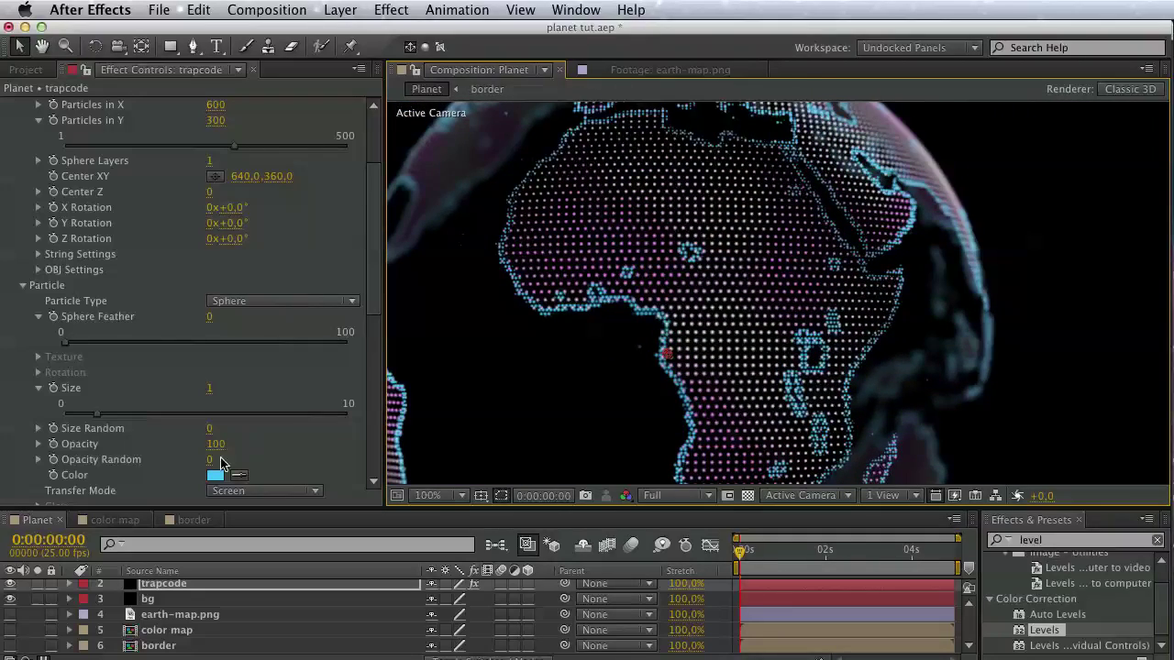
{"action": "left_click", "coordinate": [220, 492]}
{"action": "left_click", "coordinate": [236, 525]}
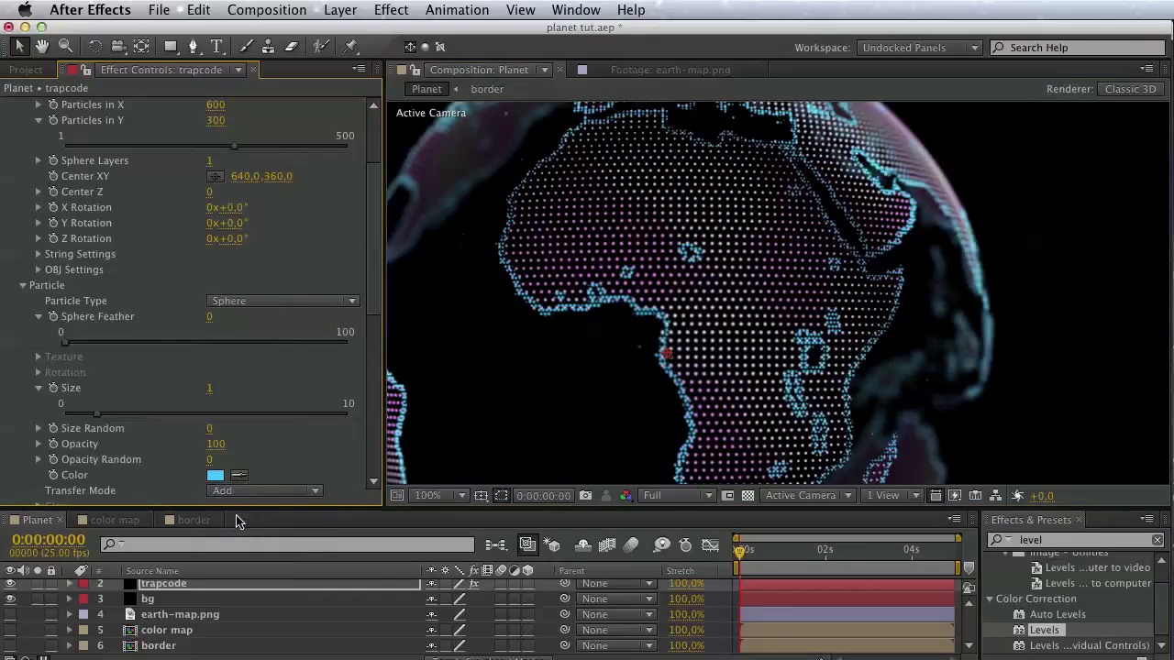
Preview the globe, compare a pink border colour, and settle back on light cyan.
{"action": "key", "text": "space"}
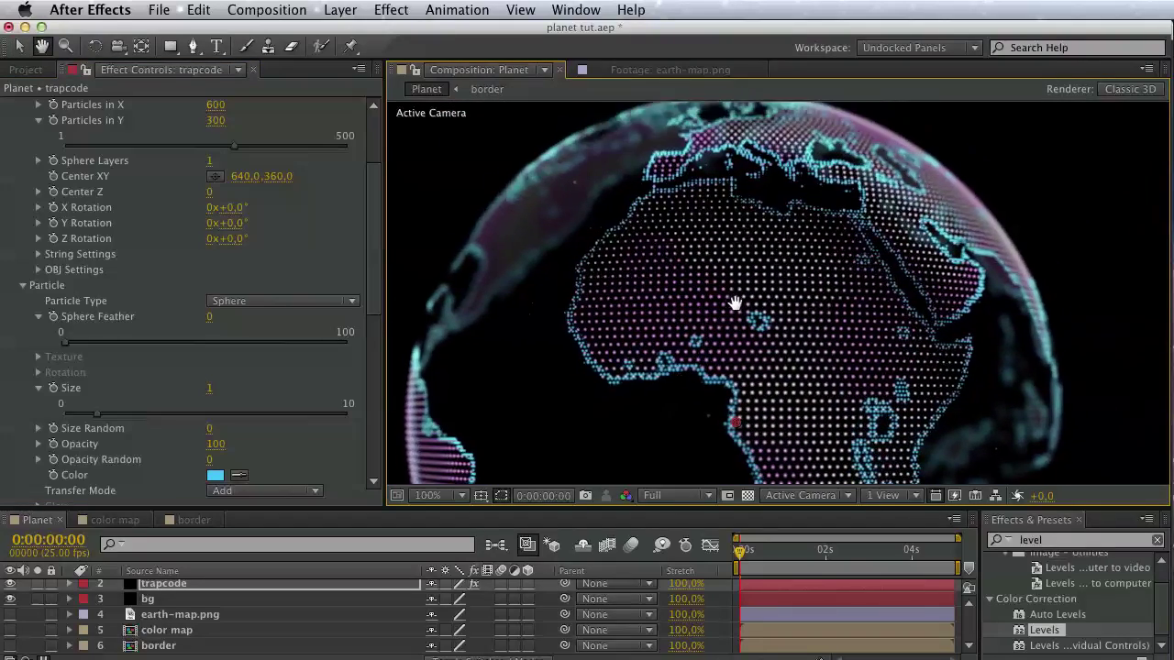
{"action": "key", "text": "space"}
{"action": "left_click", "coordinate": [215, 475]}
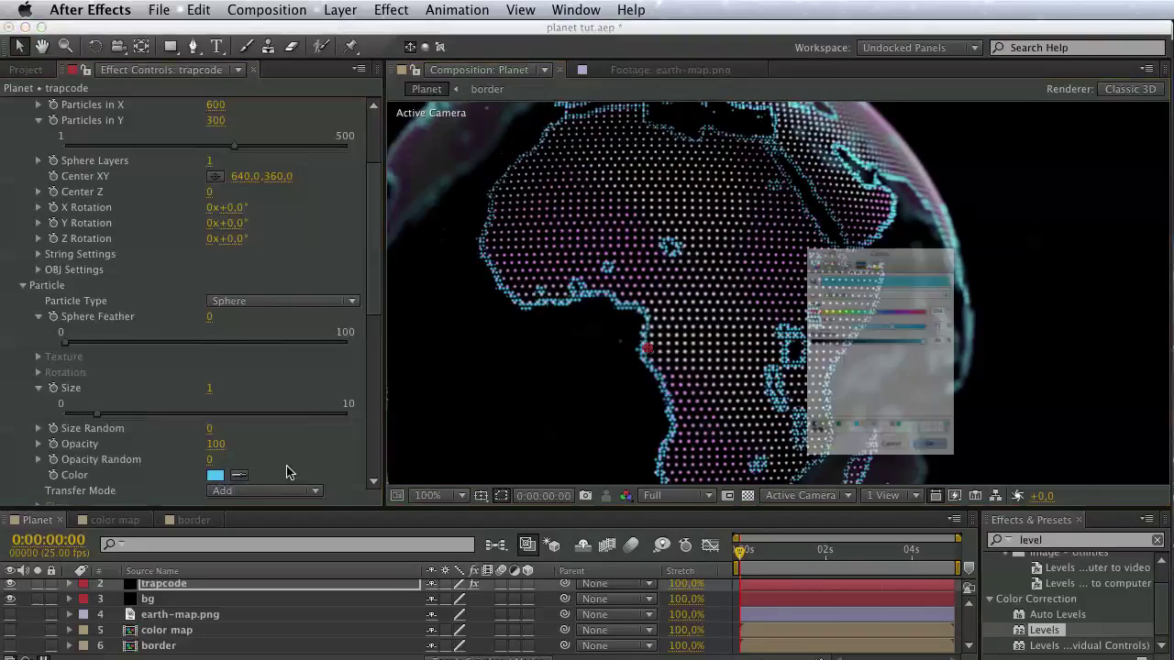
{"action": "left_click", "coordinate": [985, 490]}
{"action": "left_click", "coordinate": [975, 531]}
{"action": "key", "text": "space"}
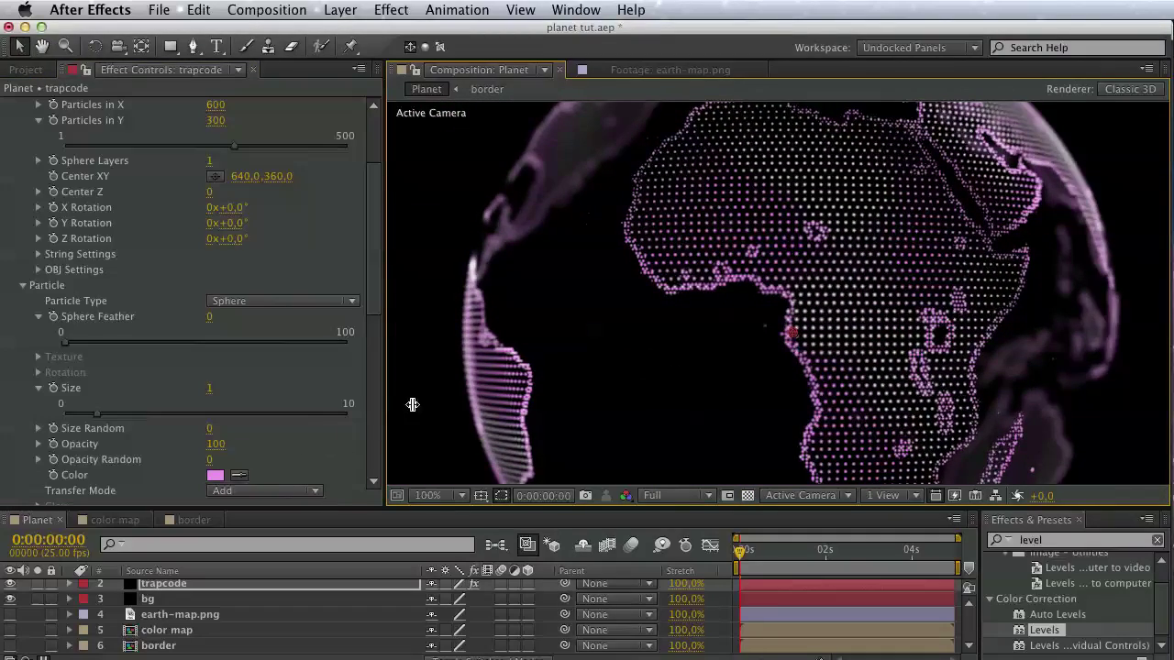
{"action": "left_click", "coordinate": [216, 475]}
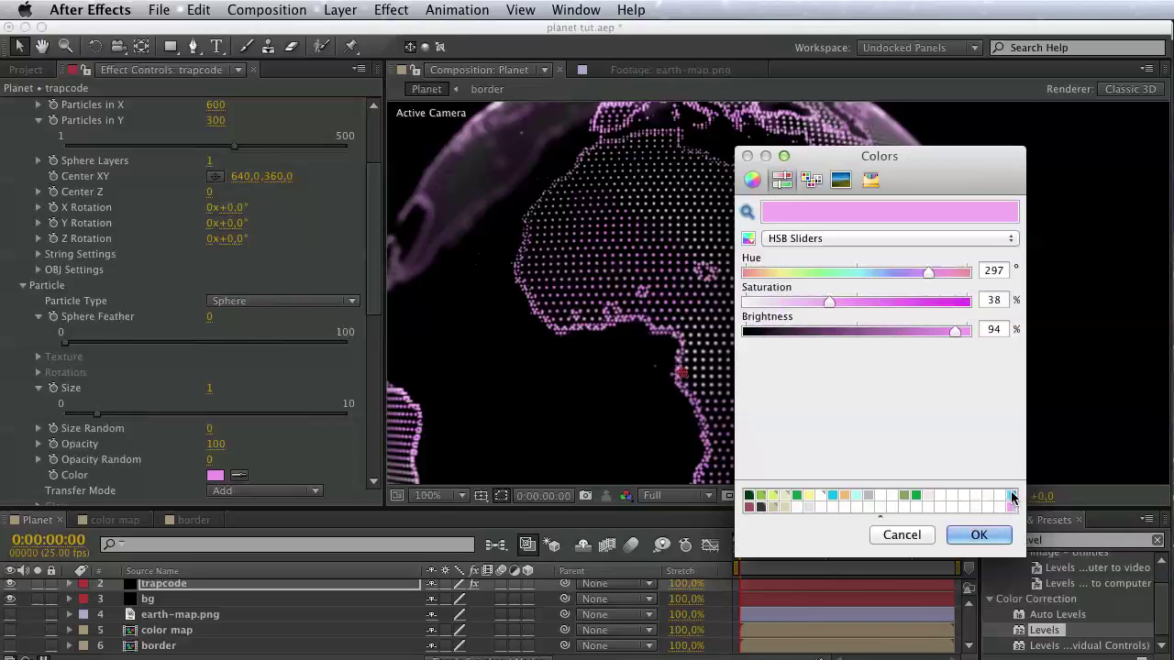
{"action": "left_click", "coordinate": [1012, 498]}
{"action": "left_click", "coordinate": [978, 534]}
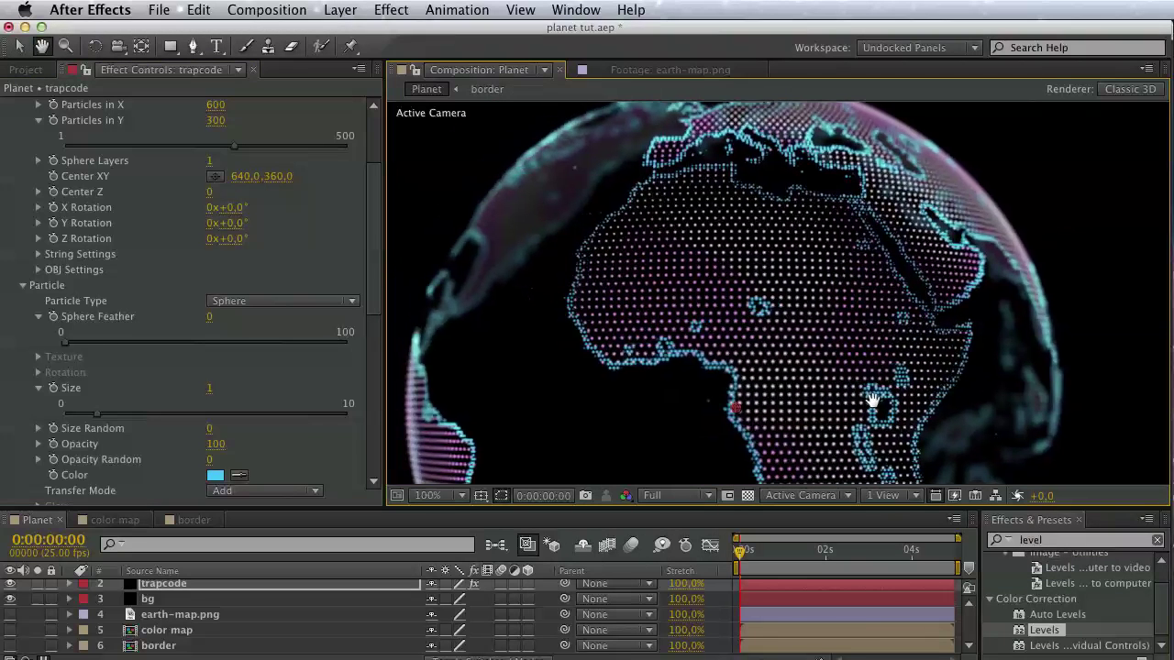
Save the project, raise Sphere Feather, and collapse the Sphere Feather and Size groups.
{"action": "key", "text": "v"}
{"action": "key", "text": "ctrl+s"}
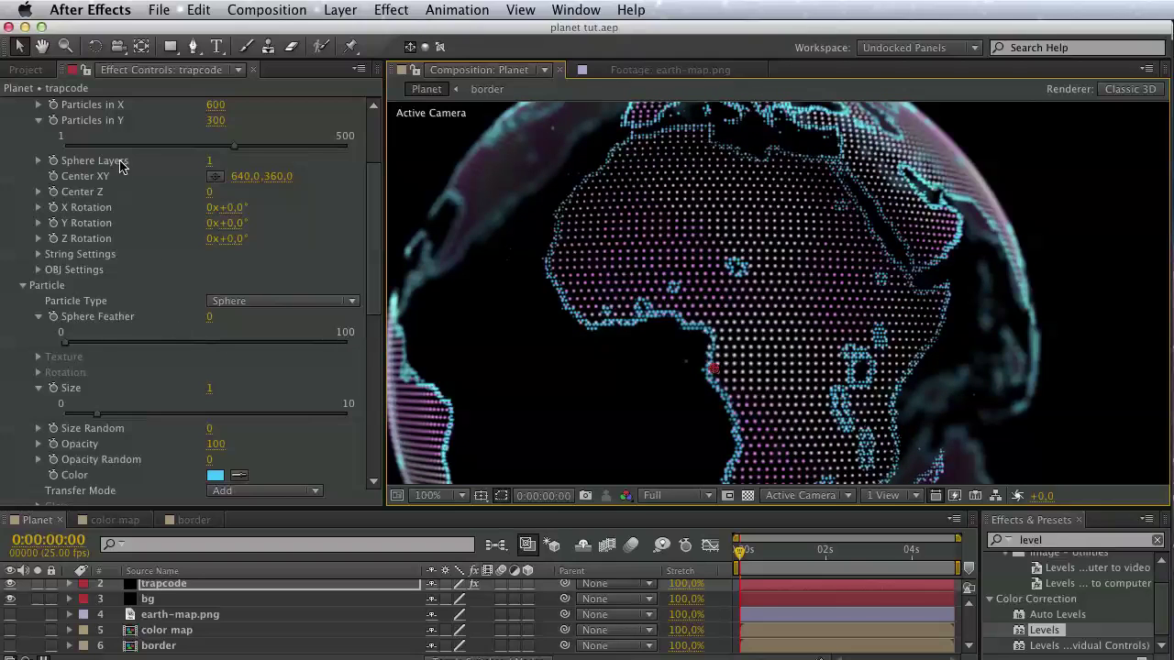
{"action": "left_click_drag", "start_coordinate": [71, 351], "coordinate": [305, 353]}
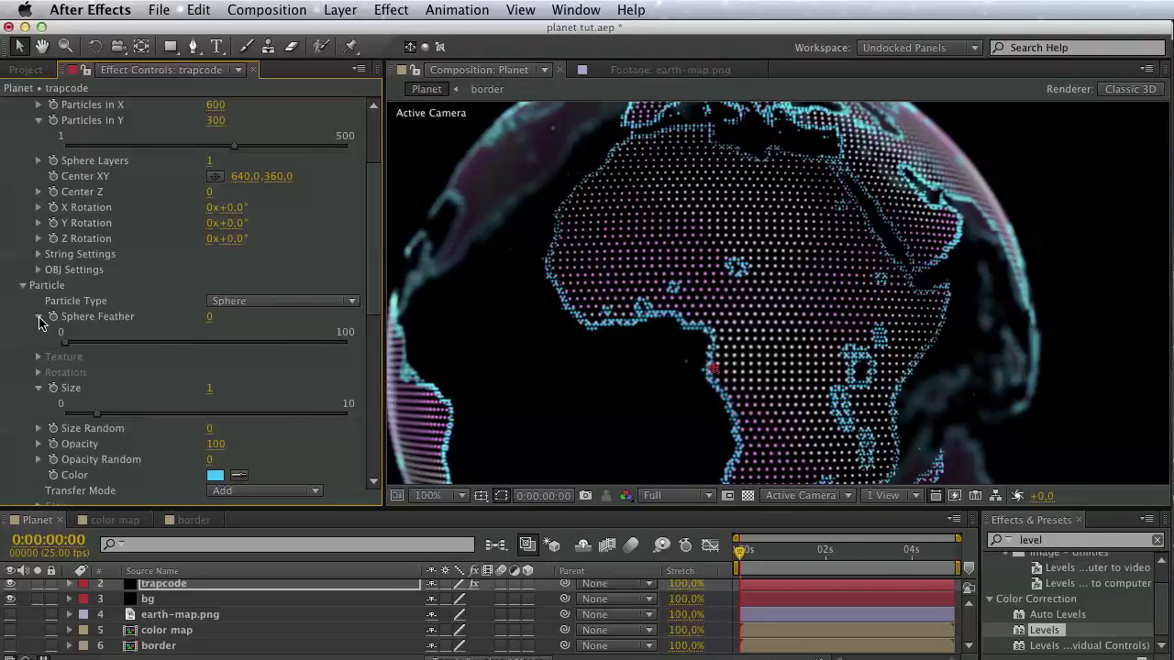
{"action": "left_click", "coordinate": [39, 317]}
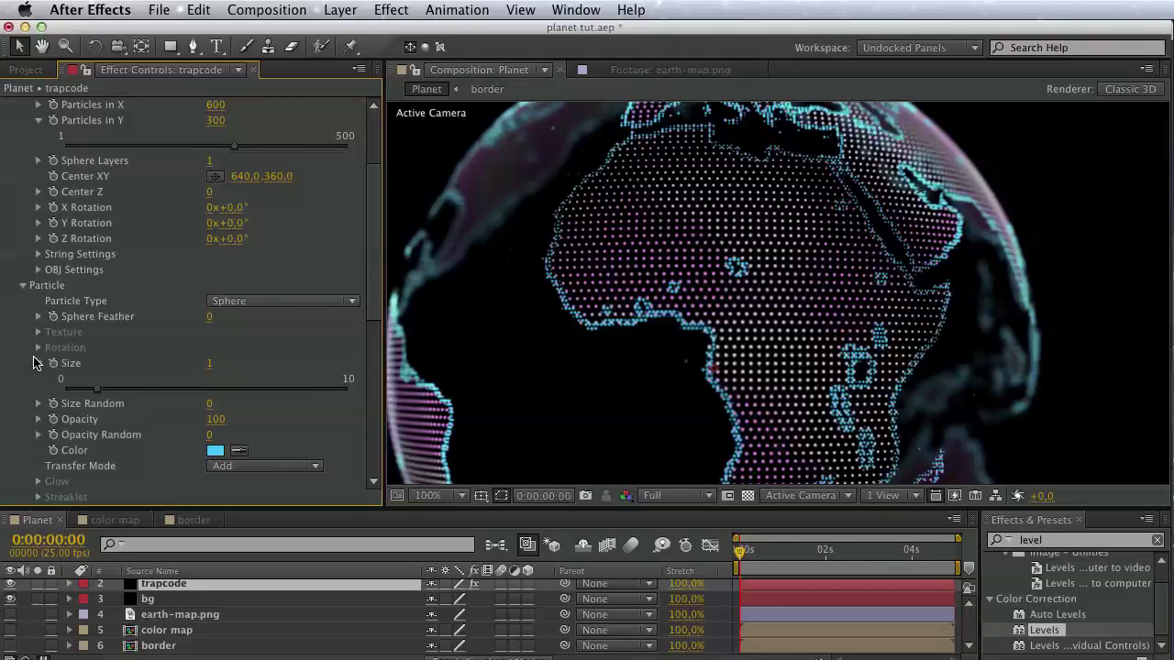
{"action": "left_click", "coordinate": [38, 363]}
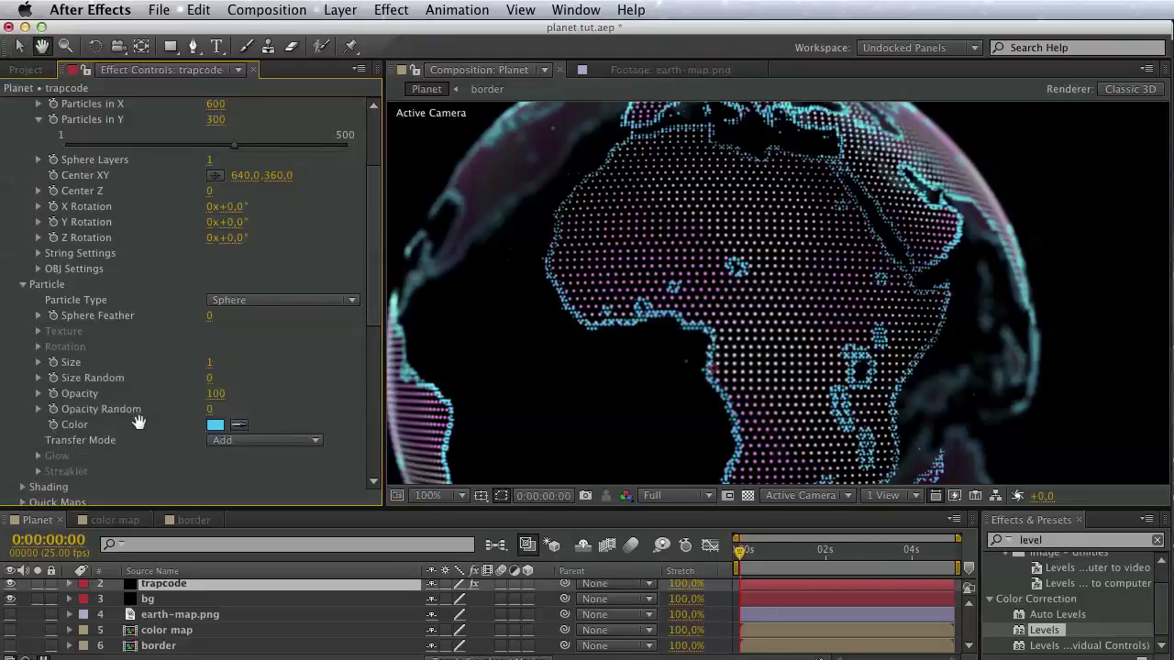
Compare the globe against the reference planet movie around 00:15.
{"action": "scroll", "coordinate": [105, 277], "scroll_direction": "down", "scroll_amount": 6}
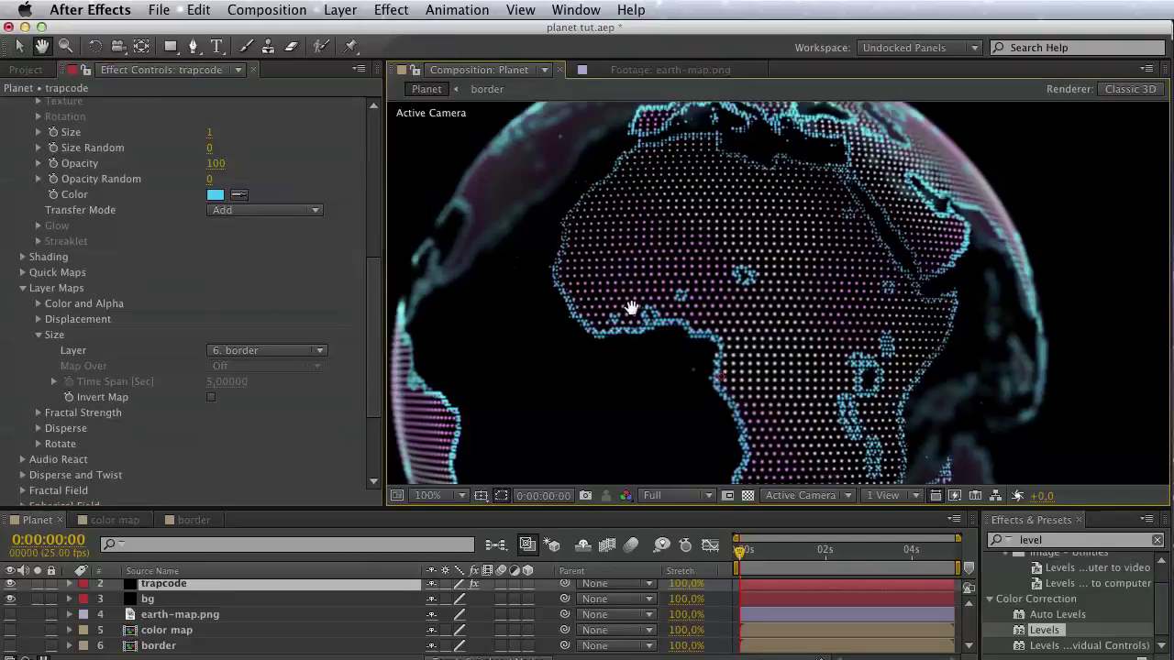
{"action": "mouse_move", "coordinate": [696, 467]}
{"action": "left_mouse_down"}
{"action": "mouse_move", "coordinate": [656, 310]}
{"action": "mouse_move", "coordinate": [690, 380]}
{"action": "left_mouse_up"}
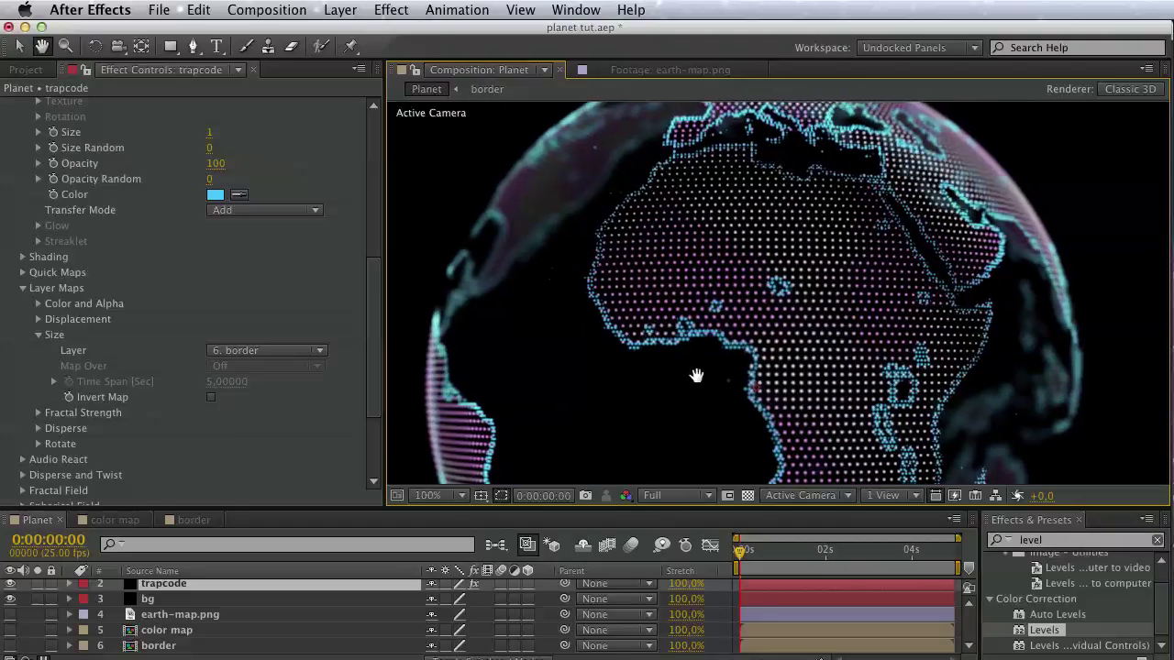
{"action": "key", "text": "super+Tab"}
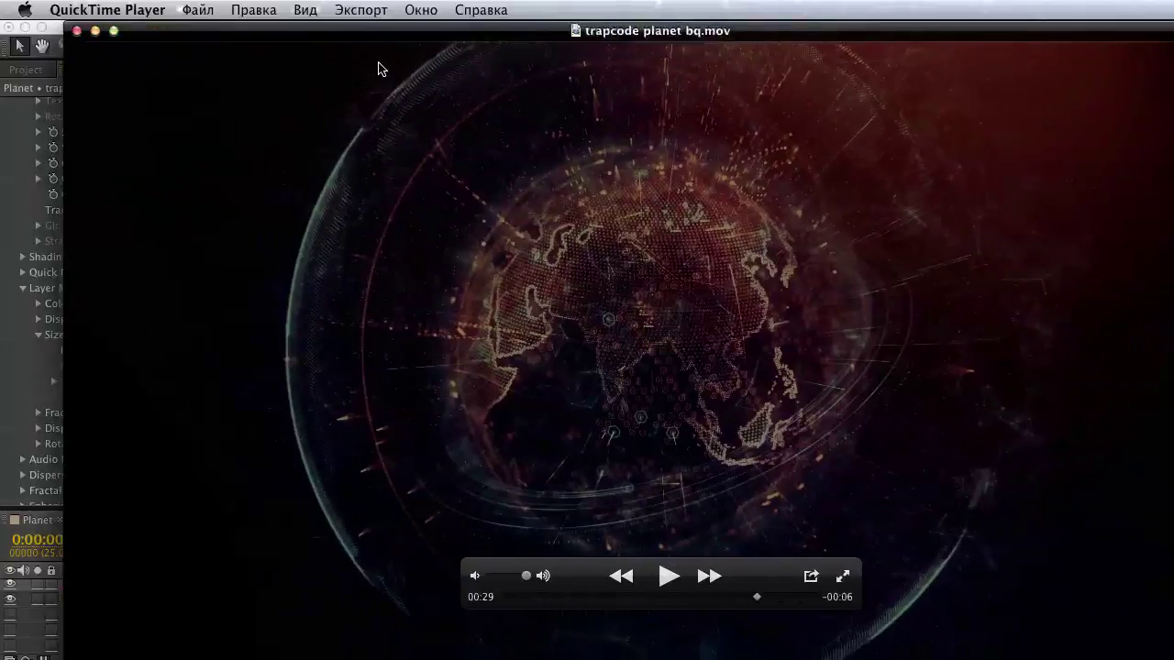
{"action": "left_click_drag", "start_coordinate": [642, 597], "coordinate": [656, 592]}
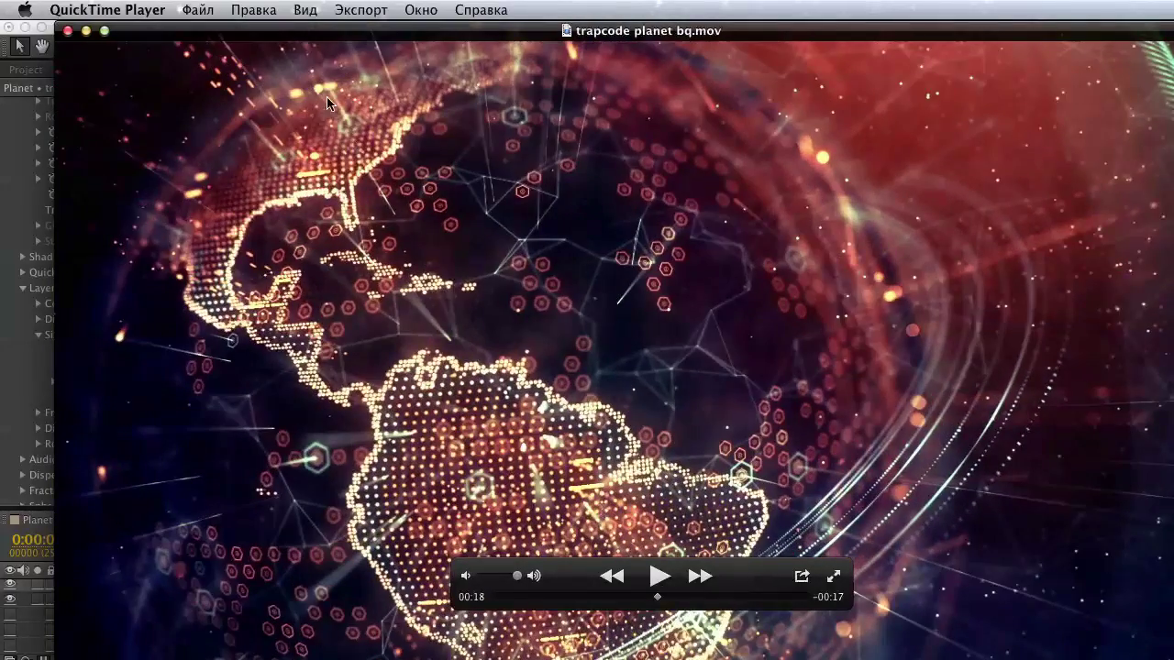
{"action": "key", "text": "super+w"}
Return to After Effects and save the project.
{"action": "left_click", "coordinate": [287, 396]}
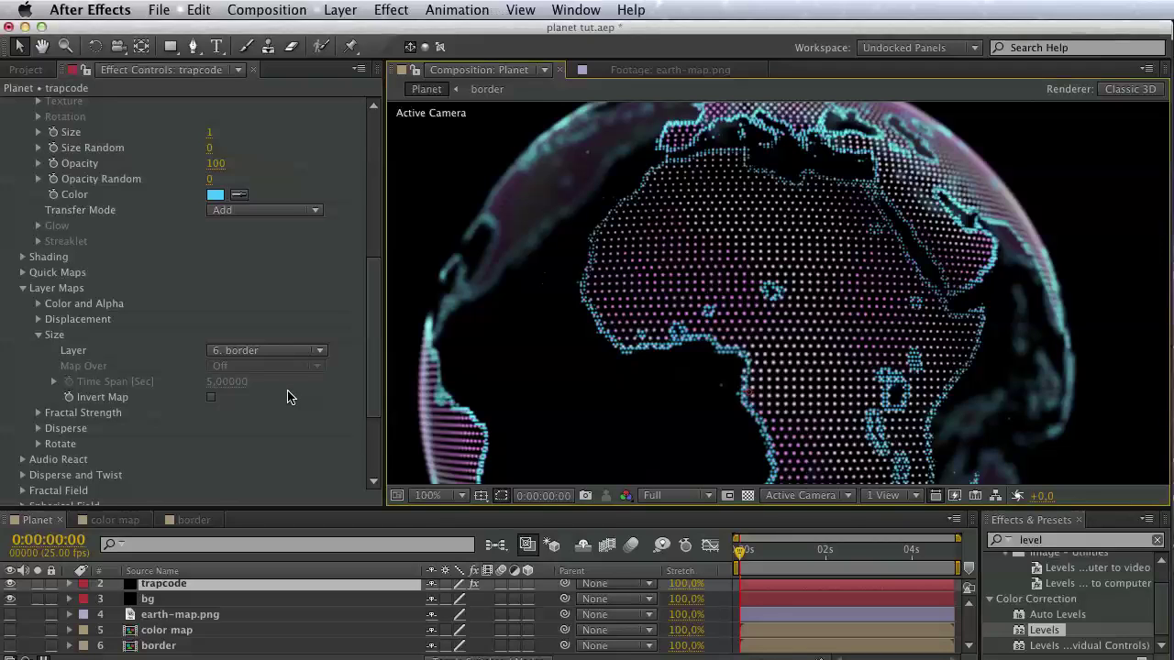
{"action": "key", "text": "super+s"}
{"action": "scroll", "coordinate": [161, 584], "scroll_direction": "up", "scroll_amount": 1}
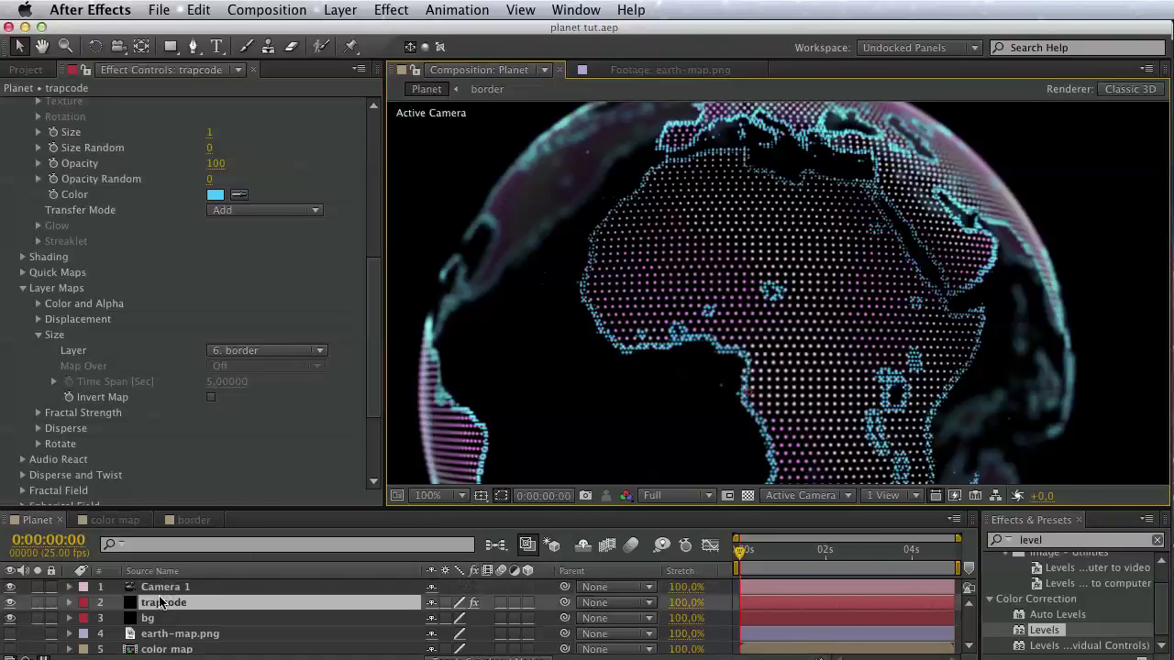
Add a new adjustment layer at the top of the Planet comp.
{"action": "left_click", "coordinate": [339, 9]}
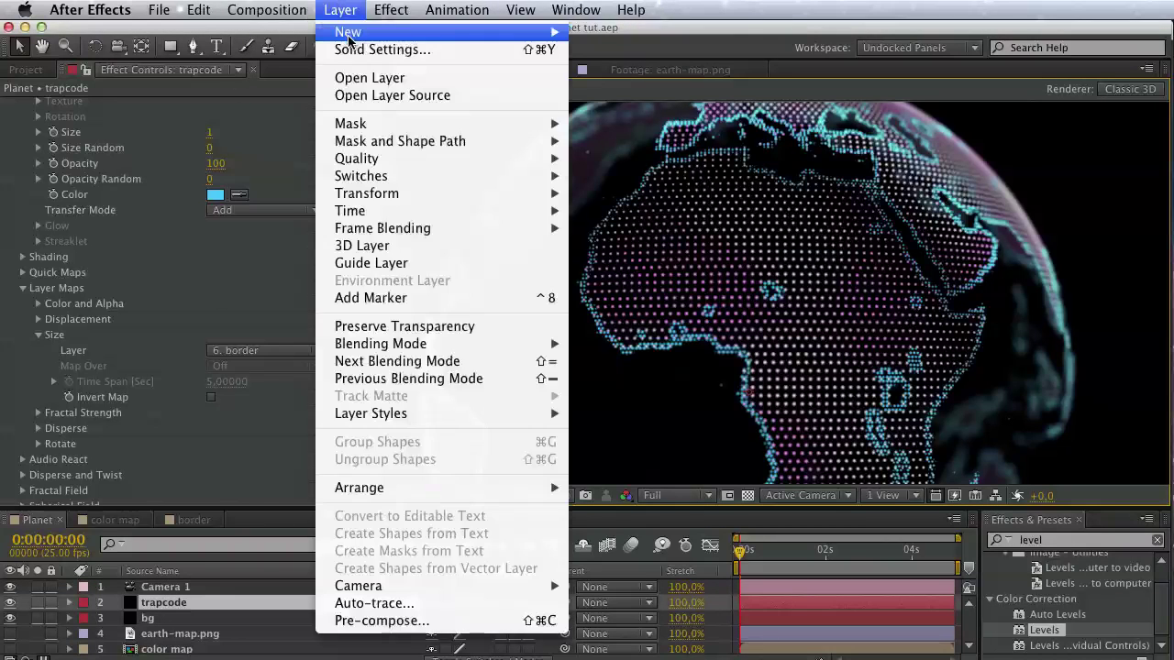
{"action": "mouse_move", "coordinate": [353, 33]}
{"action": "left_click", "coordinate": [641, 142]}
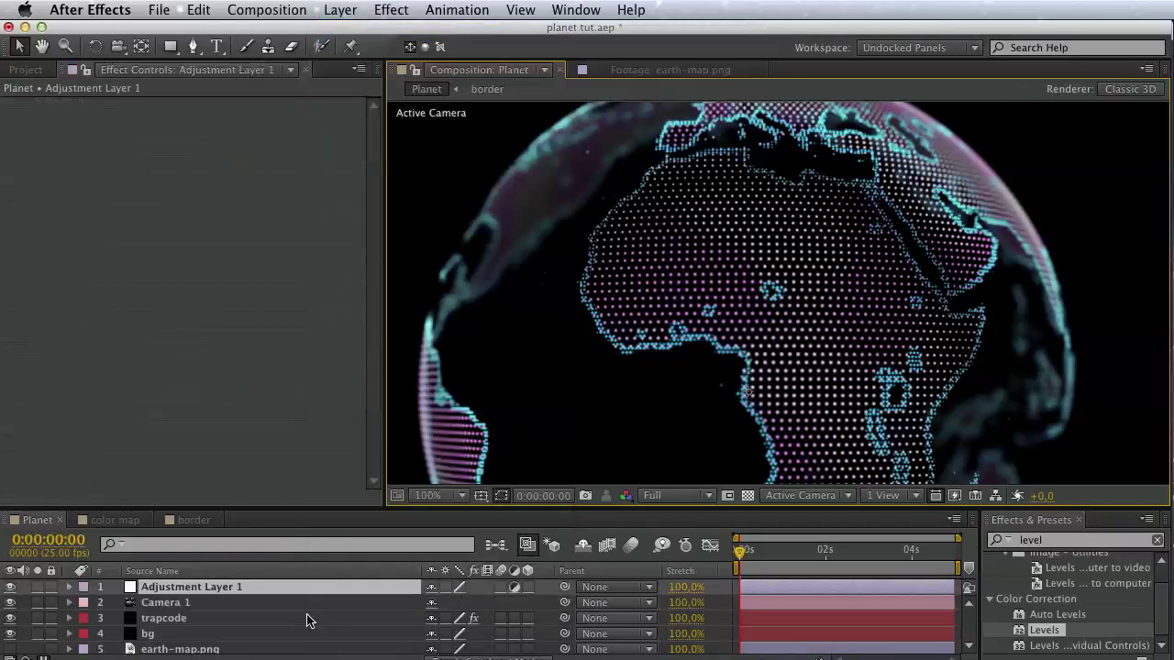
Apply the Stylize Glow effect to Adjustment Layer 1.
{"action": "left_click", "coordinate": [1039, 541]}
{"action": "type", "text": "glow"}
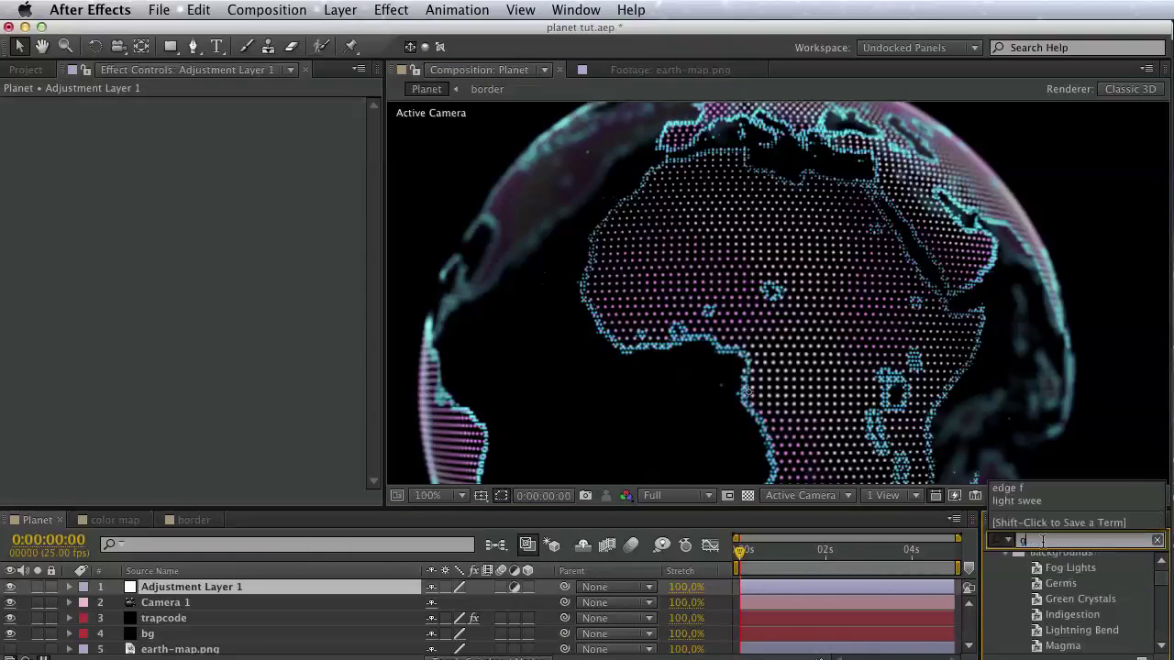
{"action": "left_click_drag", "start_coordinate": [1159, 585], "coordinate": [1163, 646]}
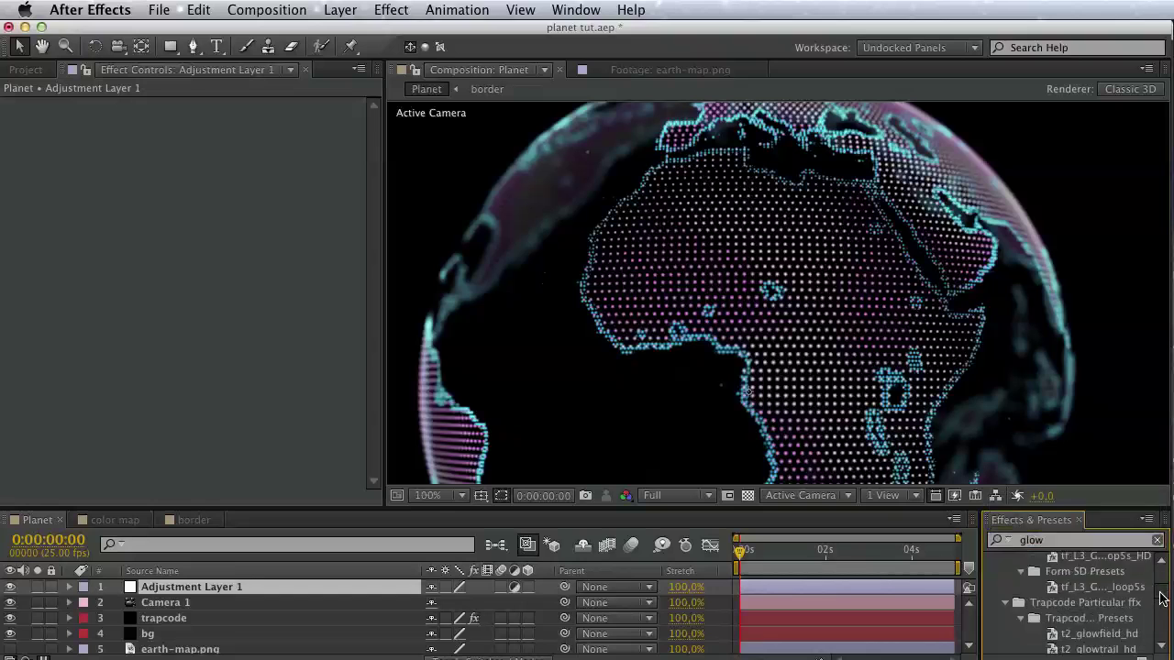
{"action": "left_click_drag", "start_coordinate": [1041, 614], "coordinate": [241, 587]}
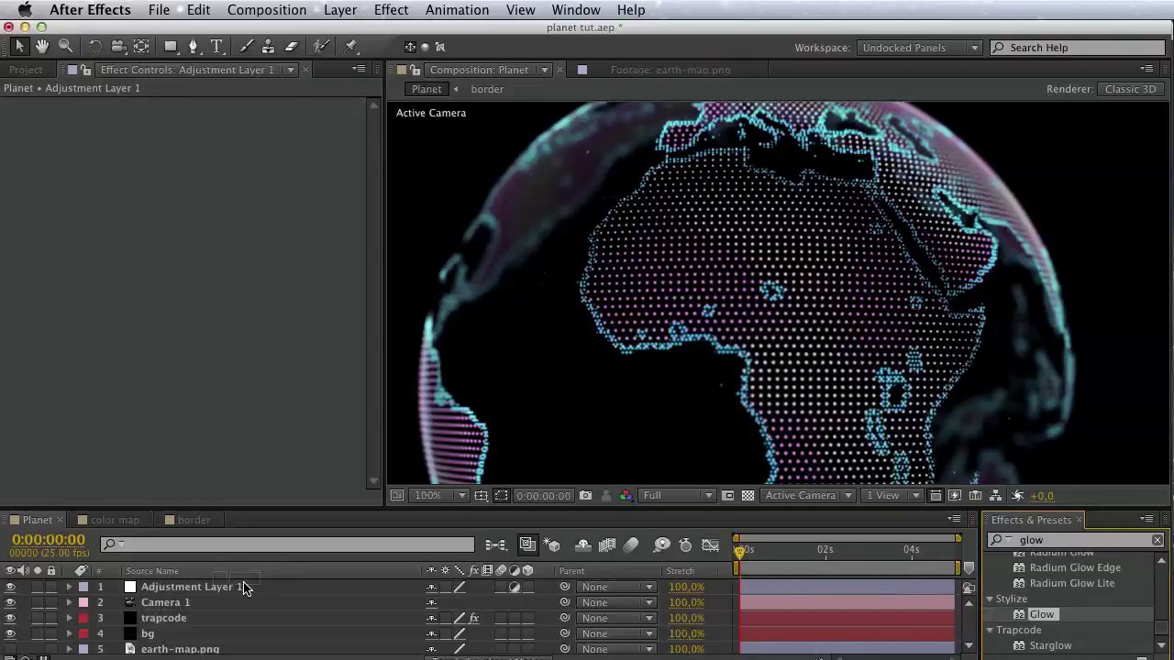
{"action": "left_click", "coordinate": [676, 267]}
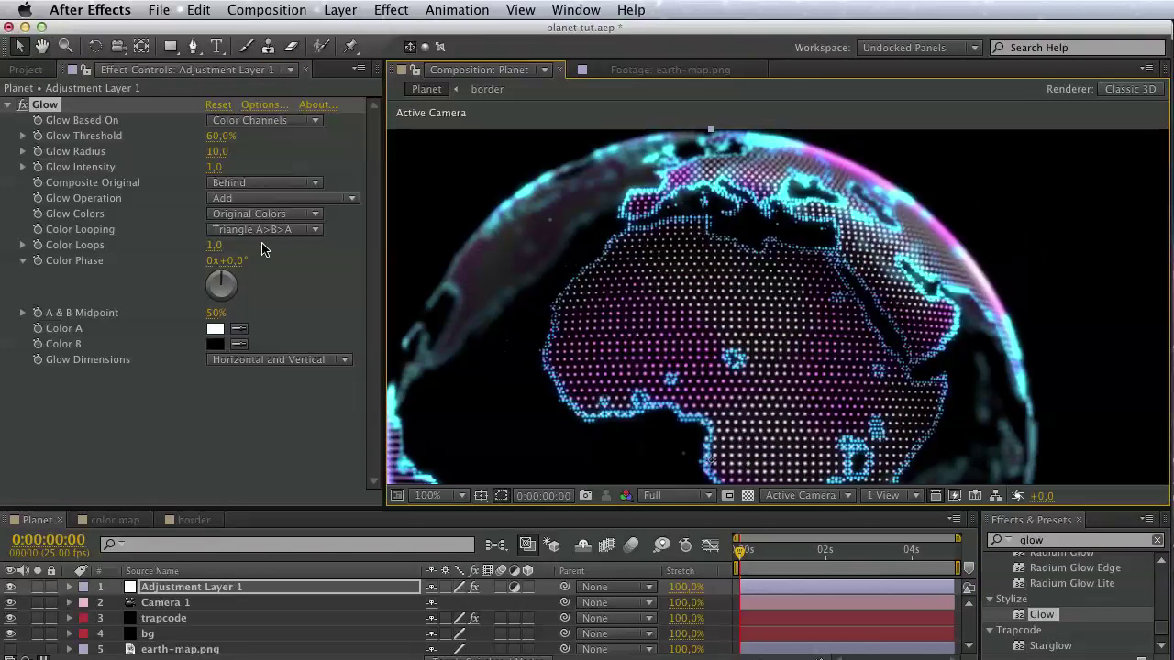
Make a first pass on Glow Threshold and Radius, and raise Glow Intensity to 2.1.
{"action": "left_click", "coordinate": [23, 136]}
{"action": "mouse_move", "coordinate": [210, 162]}
{"action": "left_mouse_down"}
{"action": "mouse_move", "coordinate": [117, 163]}
{"action": "mouse_move", "coordinate": [232, 169]}
{"action": "left_mouse_up"}
{"action": "left_click", "coordinate": [23, 176]}
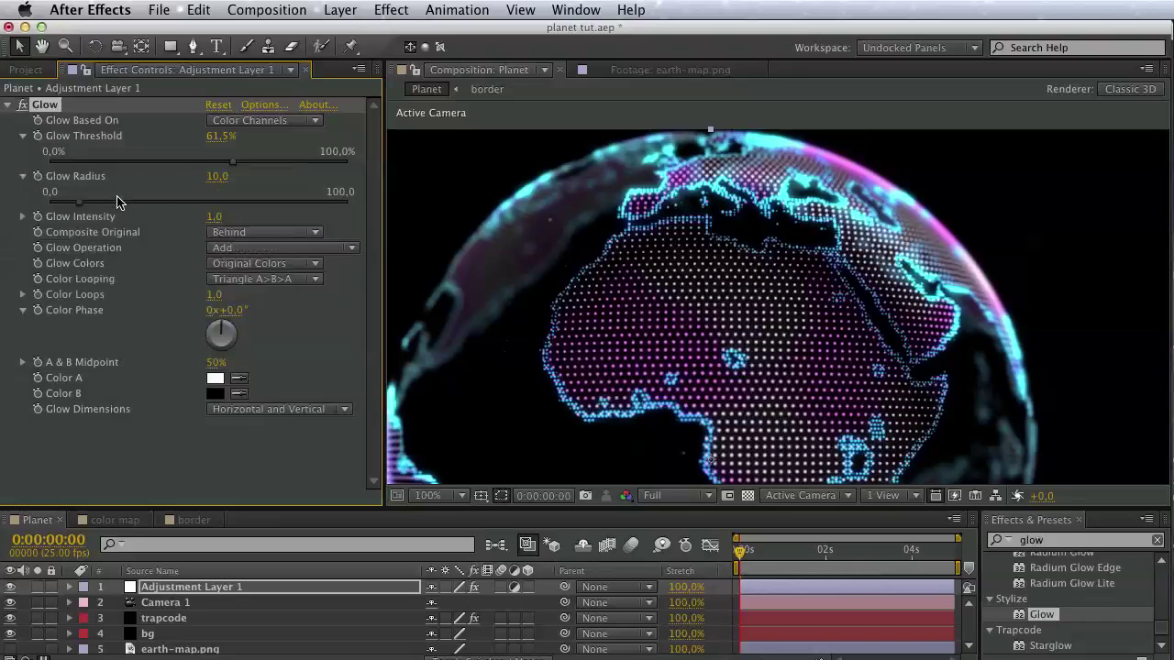
{"action": "left_click_drag", "start_coordinate": [105, 202], "coordinate": [176, 204]}
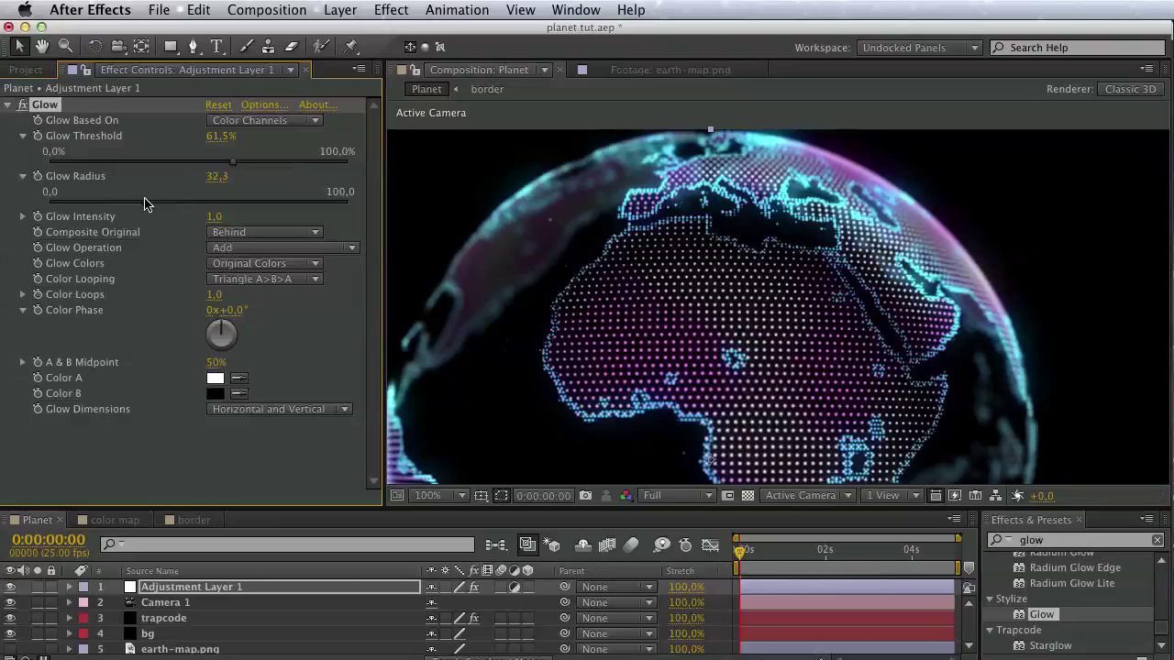
{"action": "left_click", "coordinate": [28, 218]}
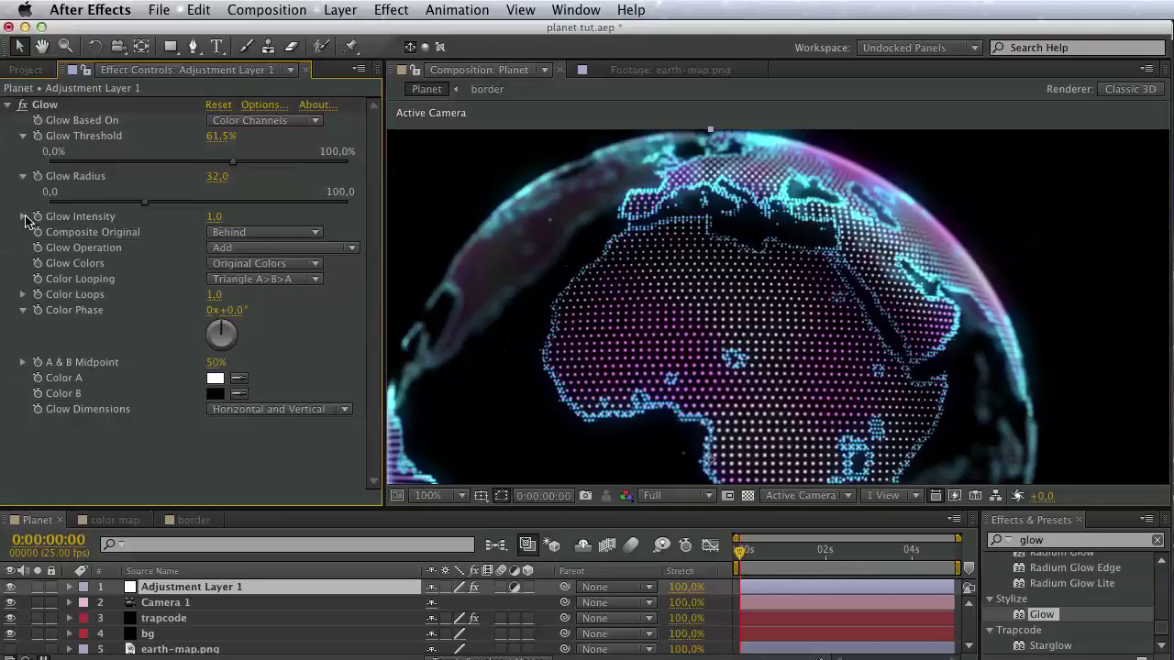
{"action": "left_click", "coordinate": [23, 217]}
{"action": "left_click_drag", "start_coordinate": [125, 242], "coordinate": [210, 246]}
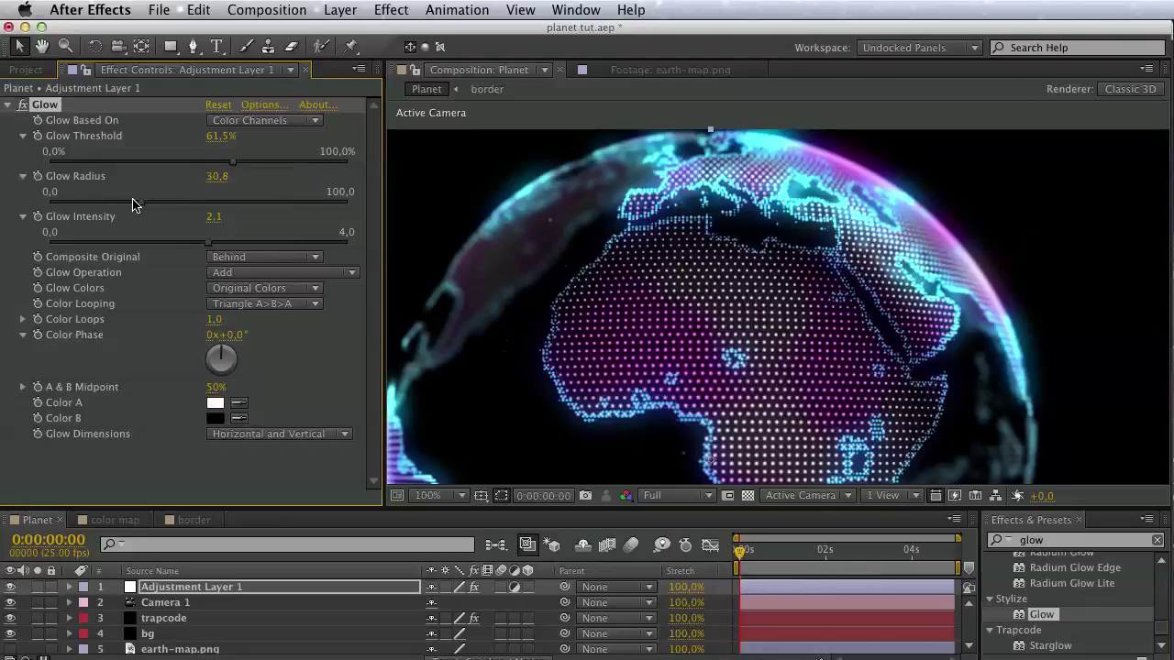
Refine the glow to about 71% threshold, 41.8 radius and 0.8 intensity.
{"action": "left_click_drag", "start_coordinate": [95, 203], "coordinate": [122, 202]}
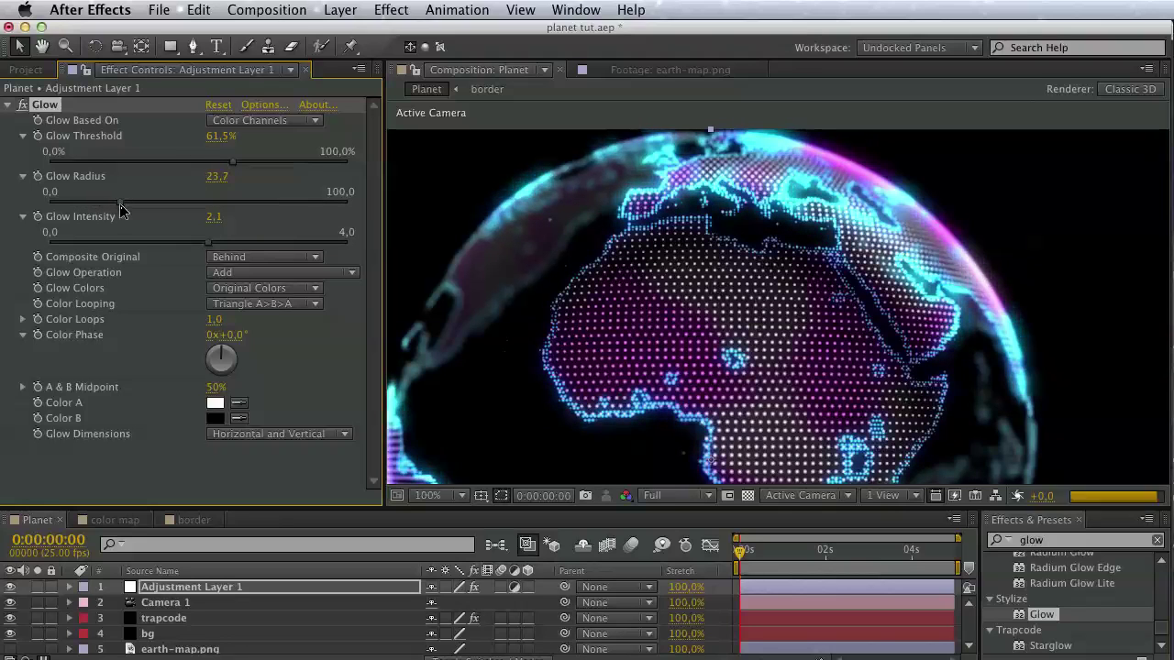
{"action": "left_click_drag", "start_coordinate": [152, 249], "coordinate": [135, 250]}
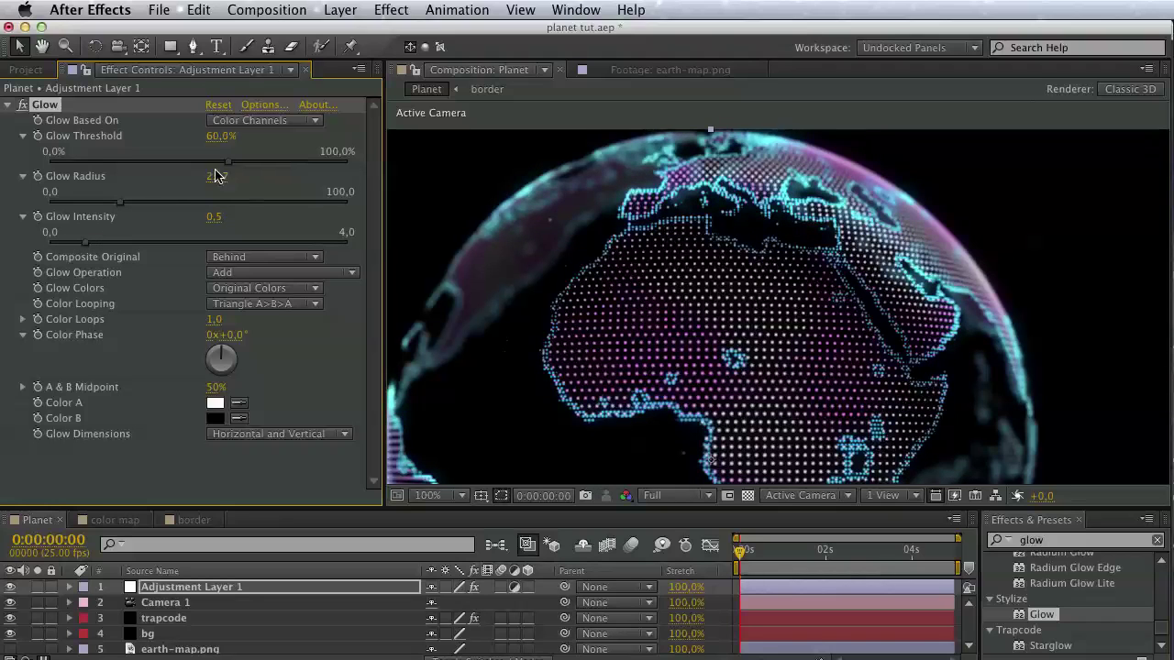
{"action": "mouse_move", "coordinate": [217, 176]}
{"action": "left_mouse_down"}
{"action": "mouse_move", "coordinate": [77, 182]}
{"action": "mouse_move", "coordinate": [308, 190]}
{"action": "left_mouse_up"}
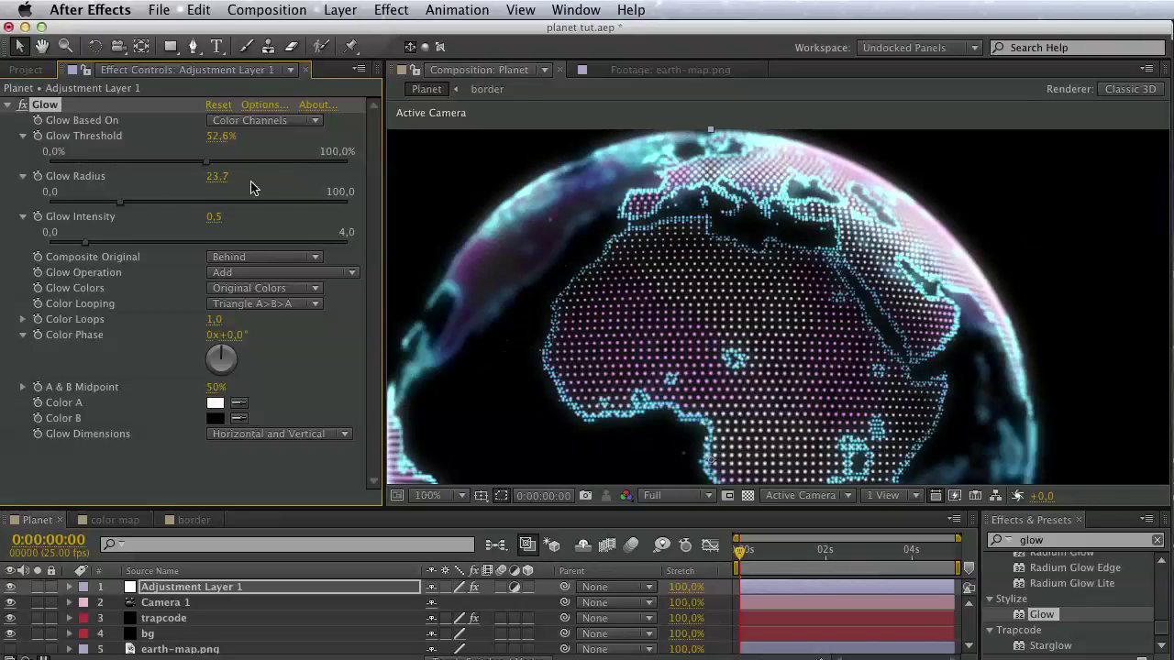
{"action": "mouse_move", "coordinate": [140, 190]}
{"action": "left_mouse_down"}
{"action": "mouse_move", "coordinate": [118, 208]}
{"action": "mouse_move", "coordinate": [253, 206]}
{"action": "mouse_move", "coordinate": [129, 207]}
{"action": "left_mouse_up"}
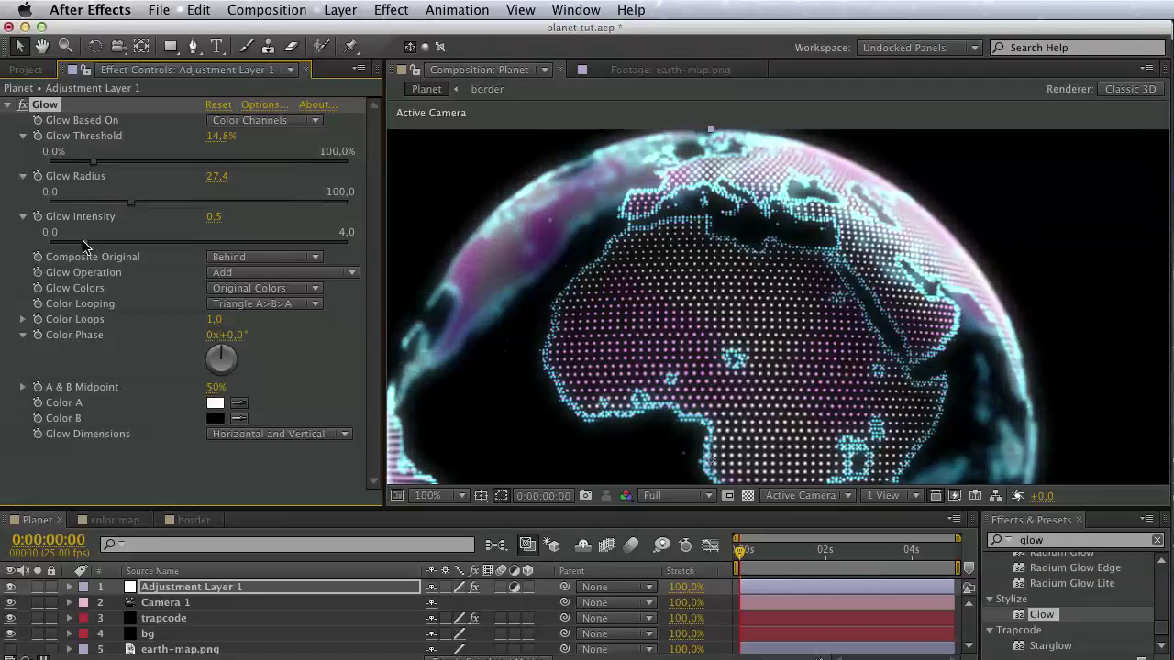
{"action": "mouse_move", "coordinate": [85, 243]}
{"action": "left_mouse_down"}
{"action": "mouse_move", "coordinate": [68, 248]}
{"action": "mouse_move", "coordinate": [108, 244]}
{"action": "left_mouse_up"}
{"action": "left_click_drag", "start_coordinate": [233, 163], "coordinate": [273, 163]}
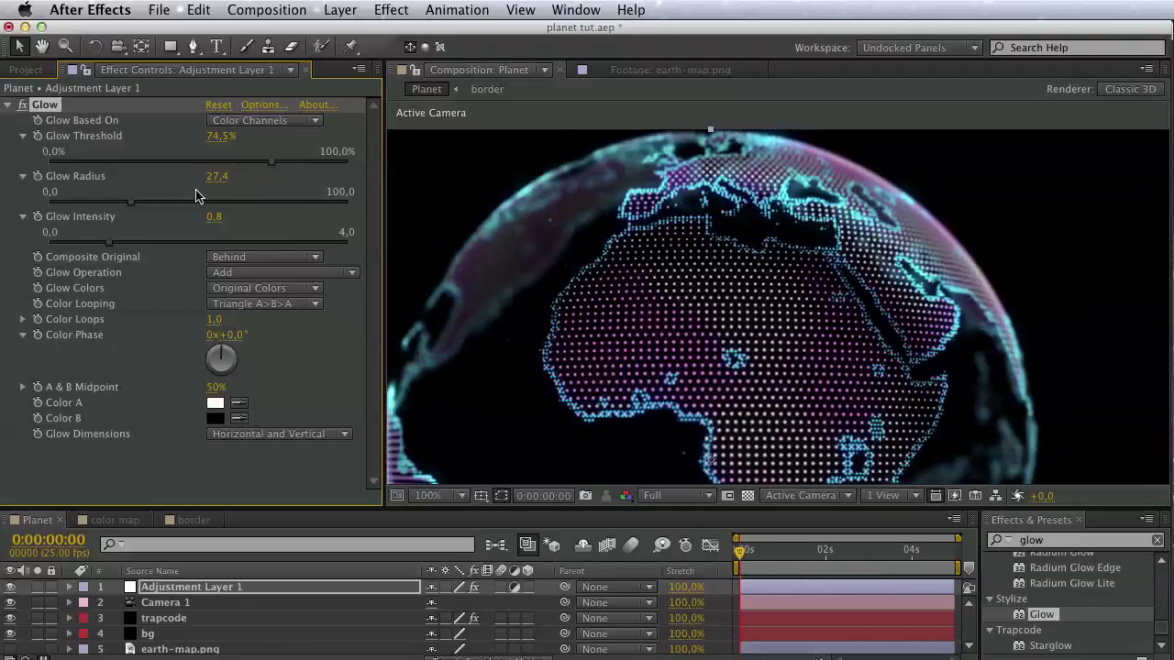
{"action": "left_click_drag", "start_coordinate": [62, 204], "coordinate": [181, 204]}
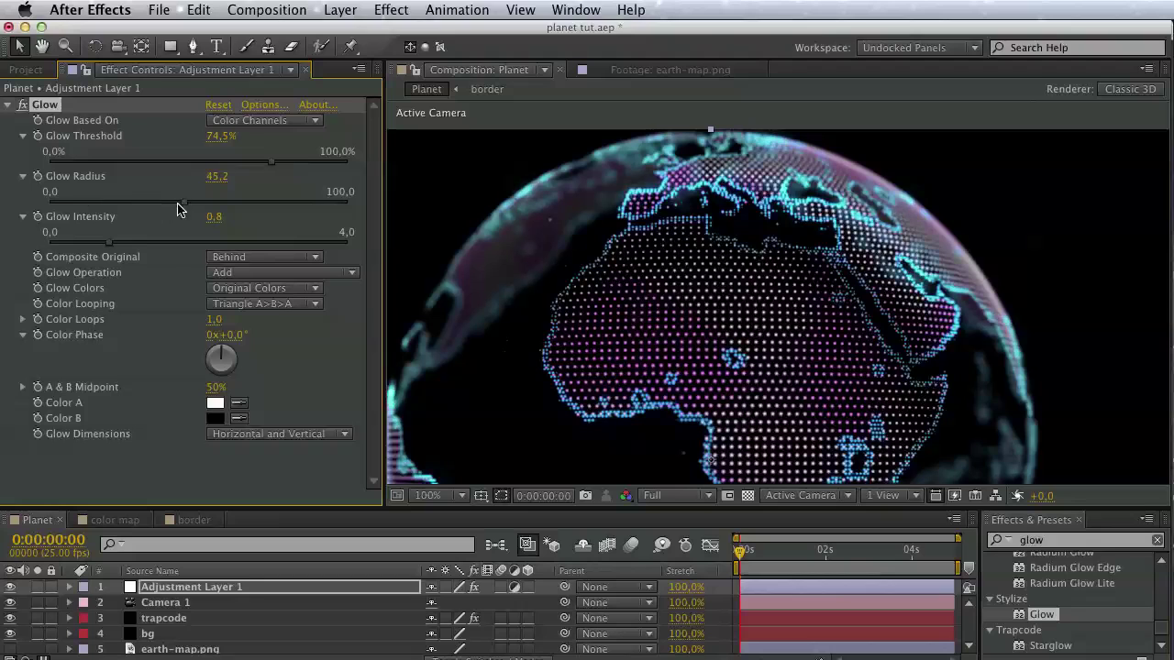
{"action": "left_click_drag", "start_coordinate": [82, 208], "coordinate": [74, 207]}
{"action": "left_click_drag", "start_coordinate": [230, 162], "coordinate": [262, 163]}
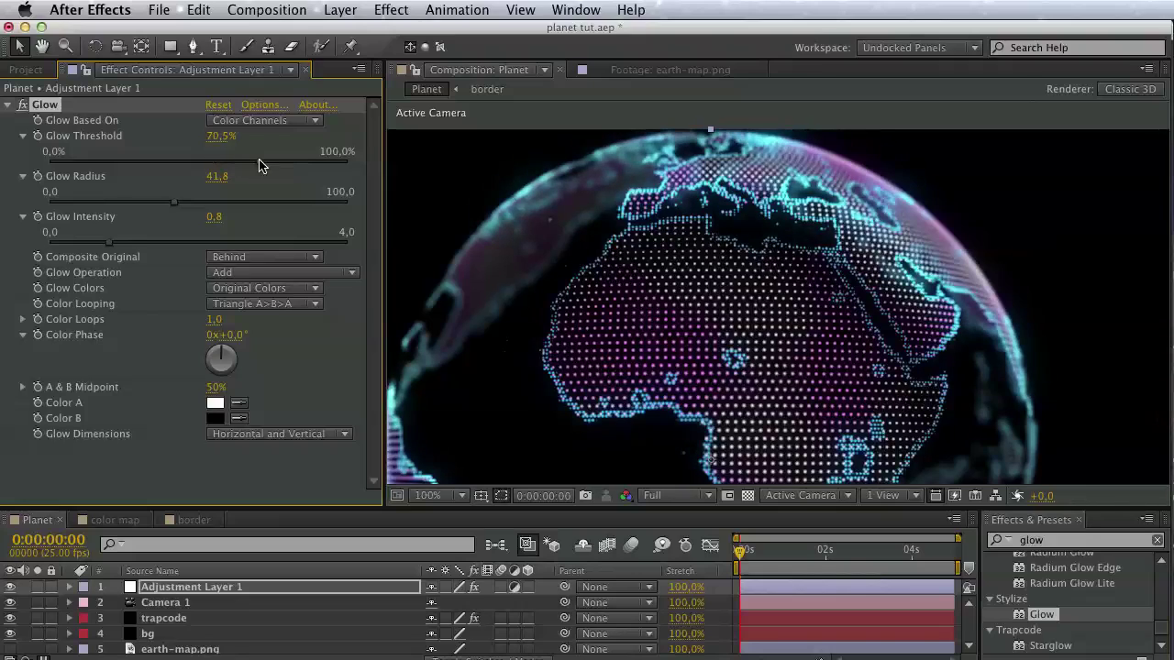
Orbit the camera back to the Africa view and collapse the Glow settings.
{"action": "left_click_drag", "start_coordinate": [463, 238], "coordinate": [541, 290]}
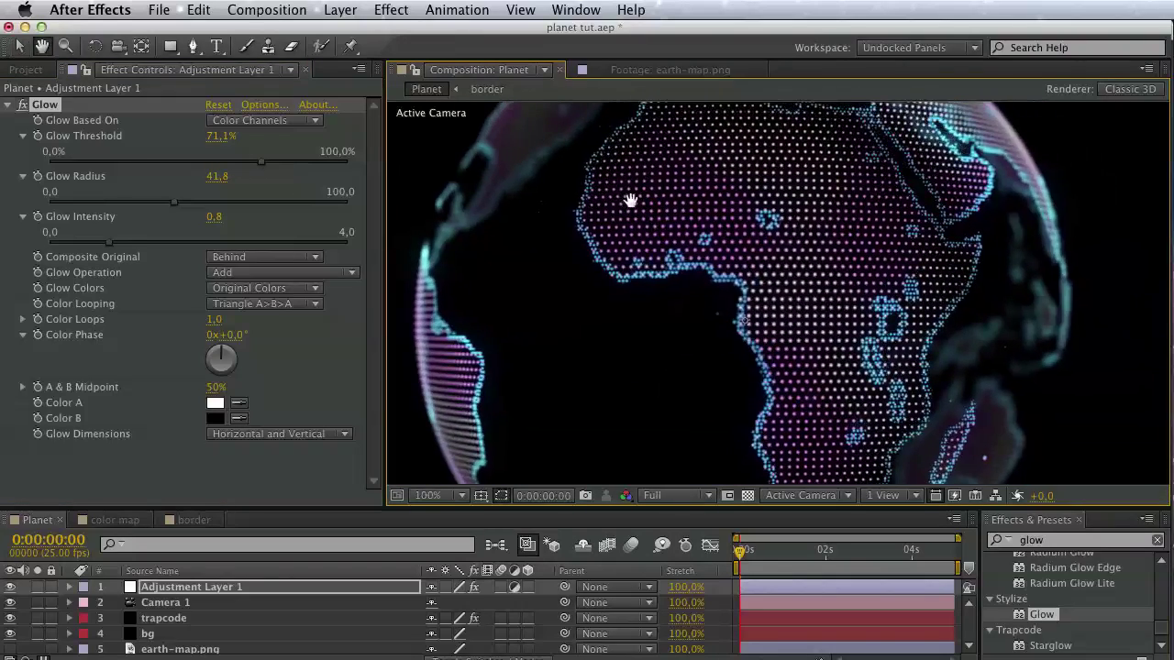
{"action": "left_click", "coordinate": [7, 107]}
{"action": "left_click", "coordinate": [1076, 541]}
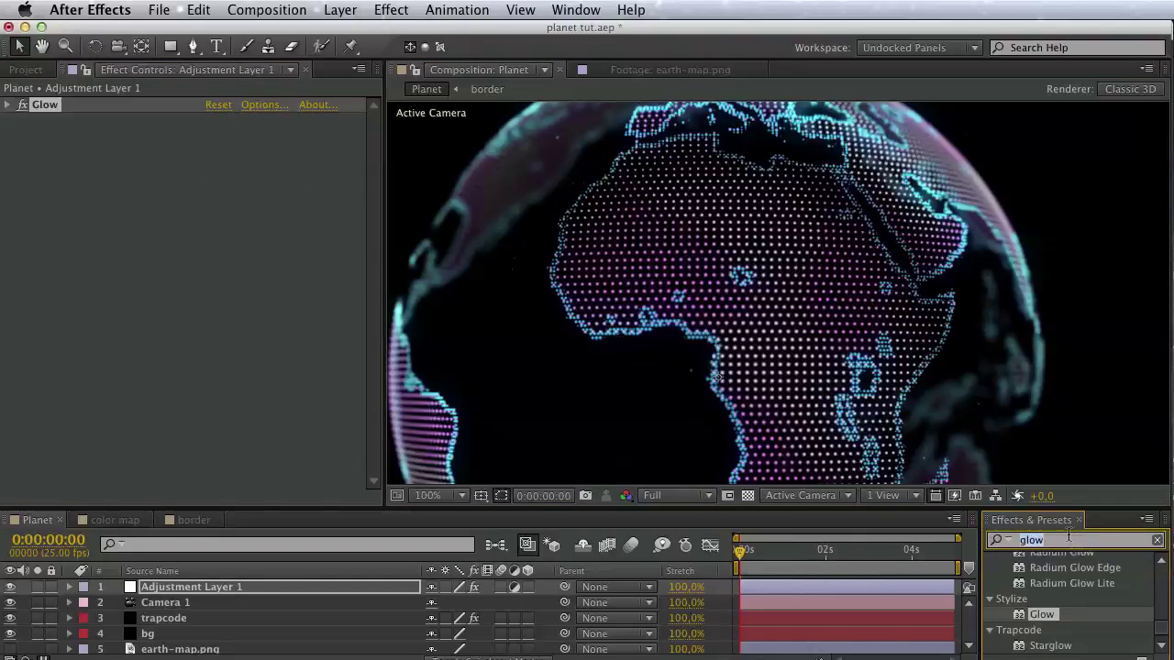
Apply Magic Bullet Looks to Adjustment Layer 1 beneath Glow and save the project.
{"action": "type", "text": "look"}
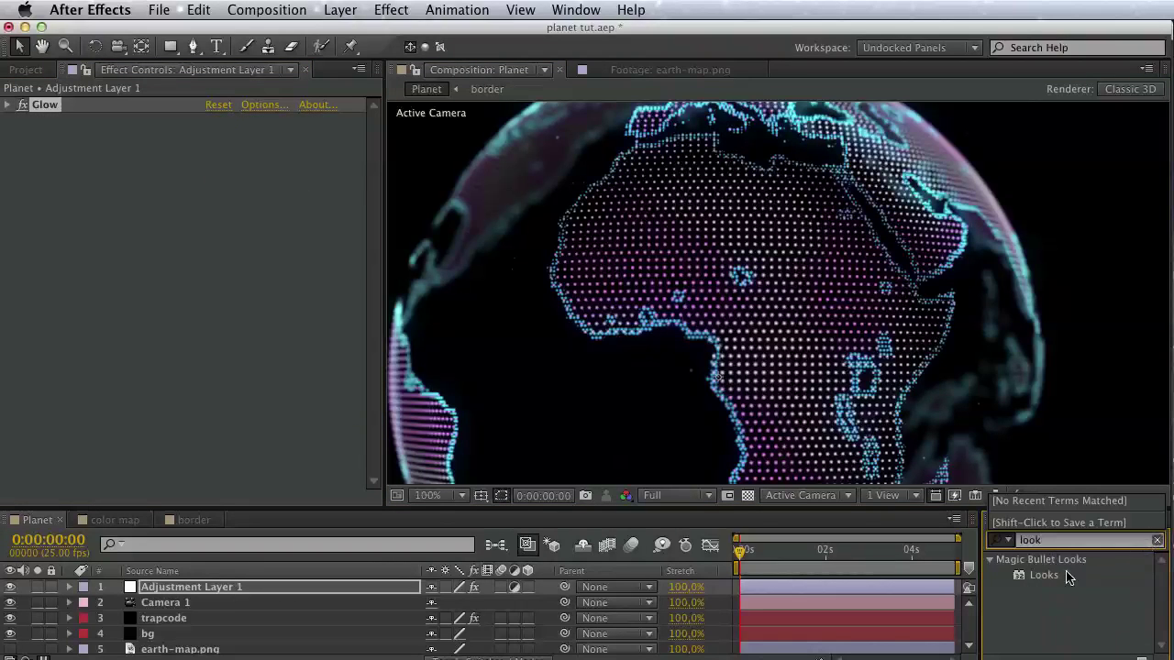
{"action": "left_click_drag", "start_coordinate": [1044, 575], "coordinate": [266, 348]}
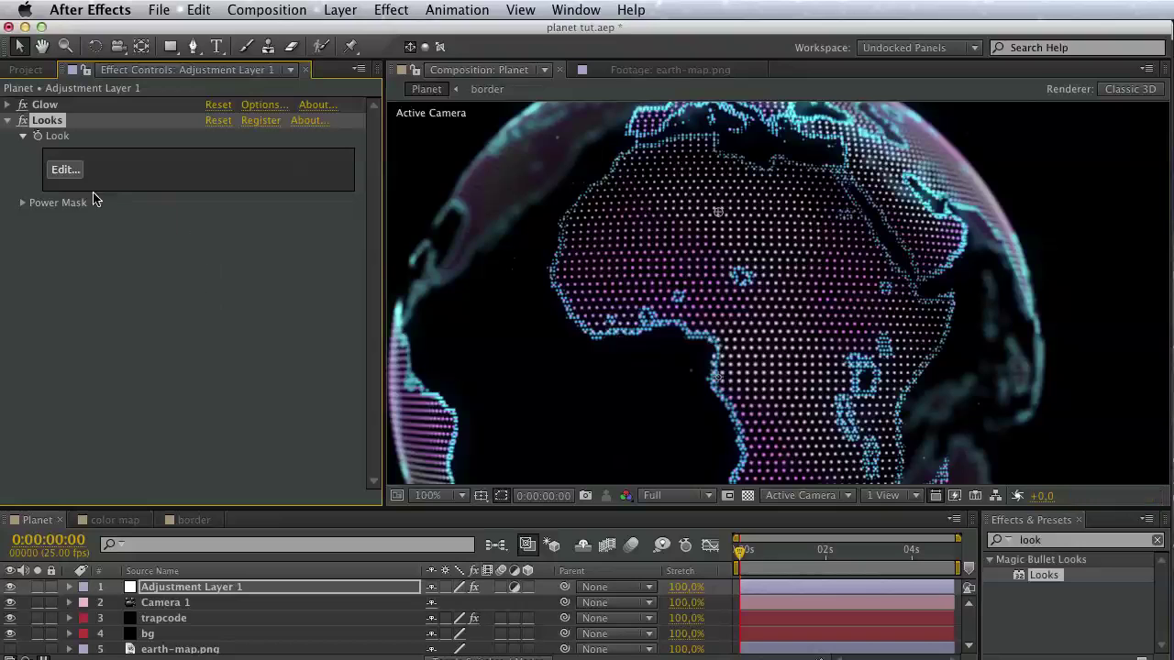
{"action": "key", "text": "super+s"}
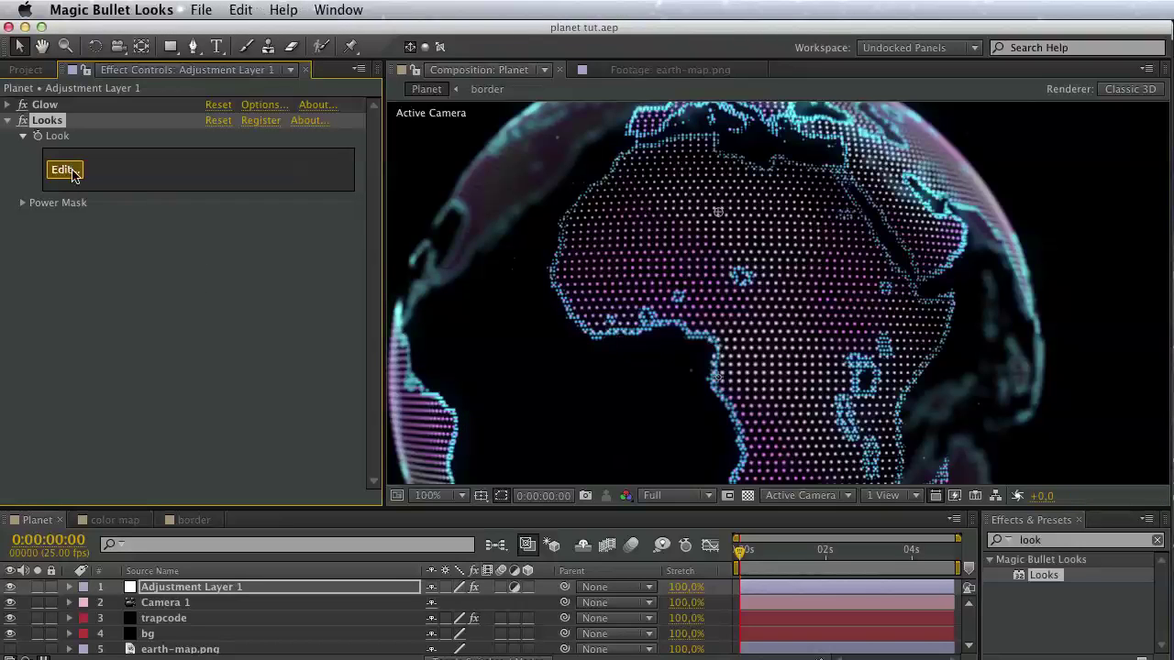
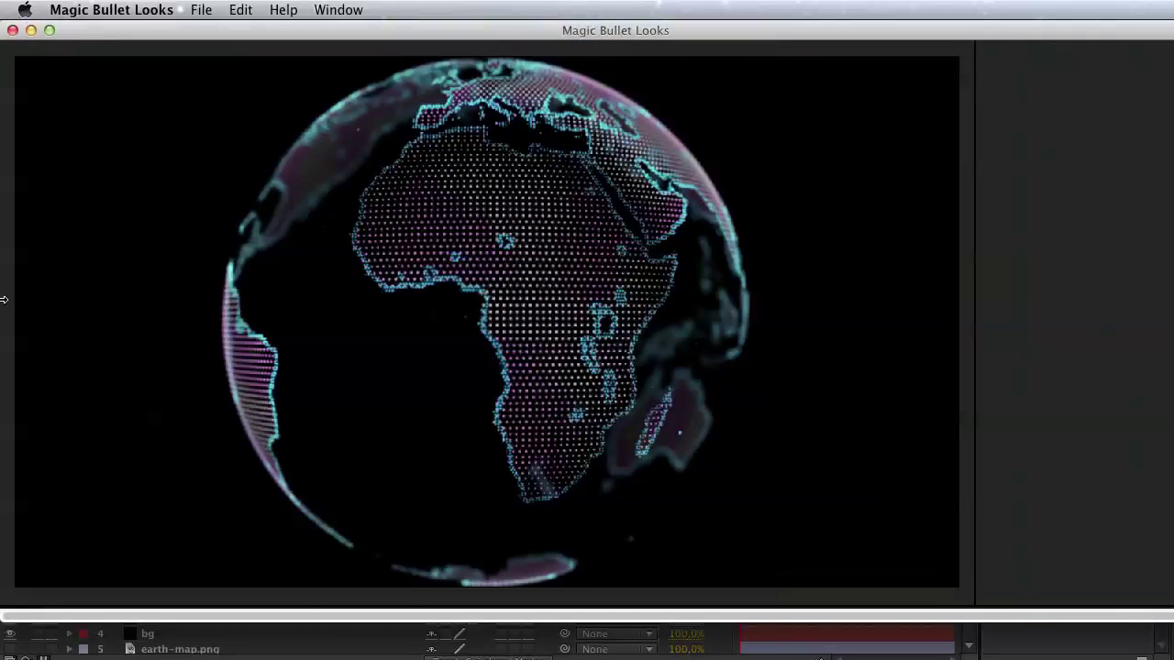
Set the Magic Bullet Looks viewer zoom to 100%.
{"action": "mouse_move", "coordinate": [79, 249]}
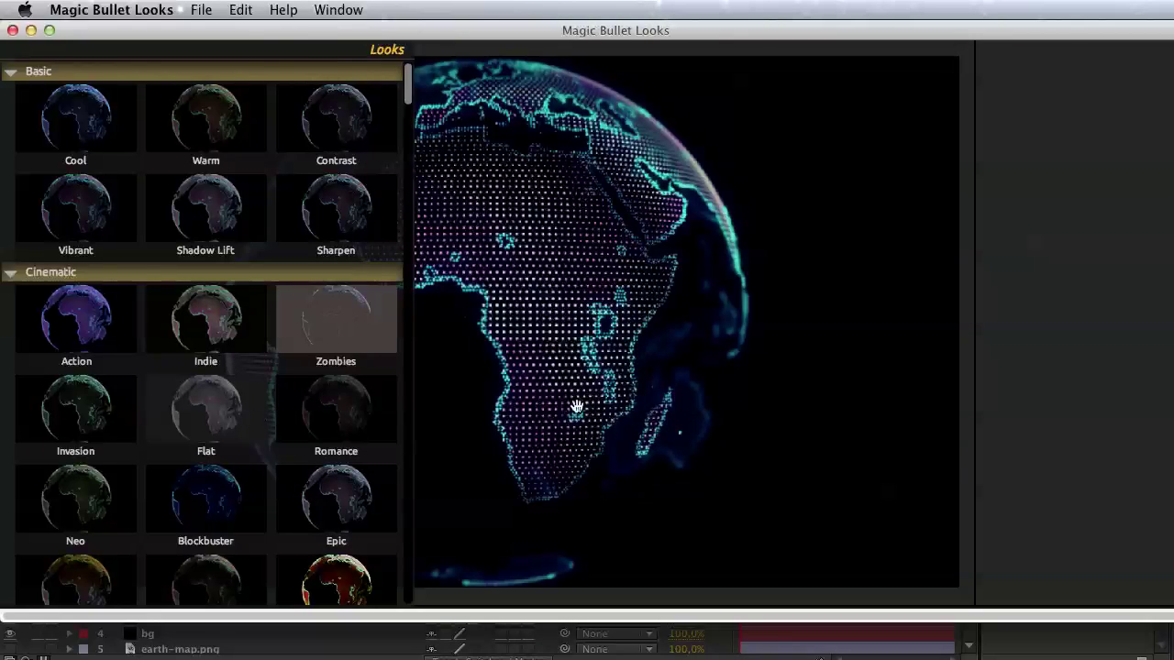
{"action": "mouse_move", "coordinate": [31, 383]}
{"action": "scroll", "coordinate": [317, 506], "scroll_direction": "down", "scroll_amount": 1}
{"action": "scroll", "coordinate": [325, 512], "scroll_direction": "down", "scroll_amount": 3}
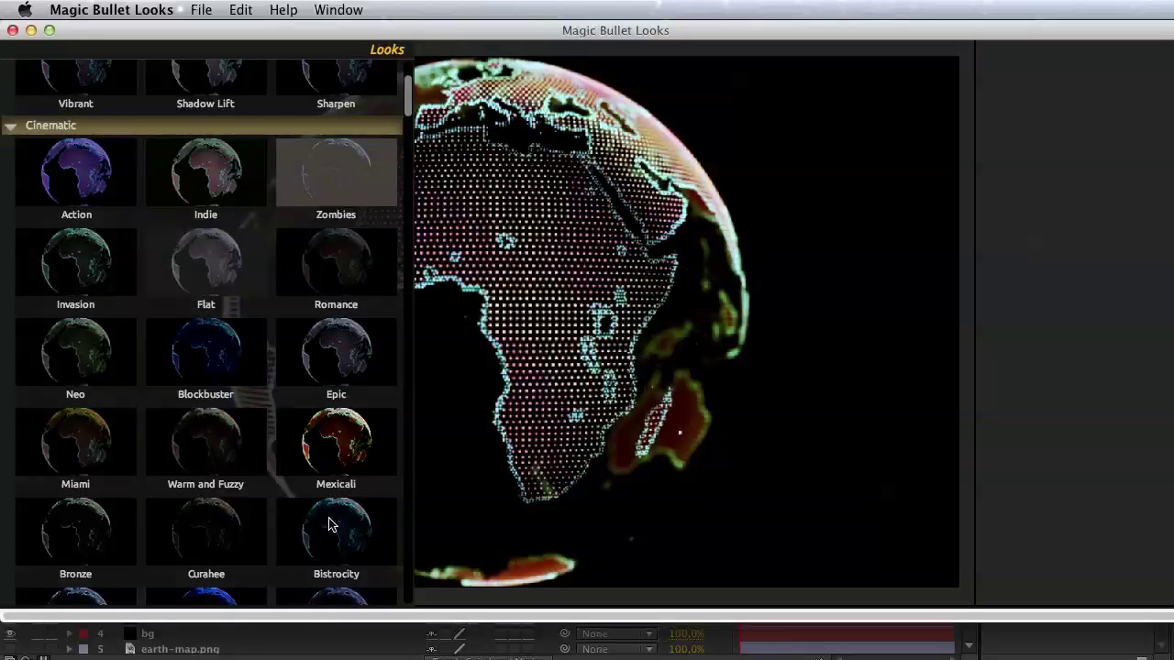
{"action": "scroll", "coordinate": [330, 523], "scroll_direction": "down", "scroll_amount": 3}
{"action": "scroll", "coordinate": [330, 524], "scroll_direction": "down", "scroll_amount": 2}
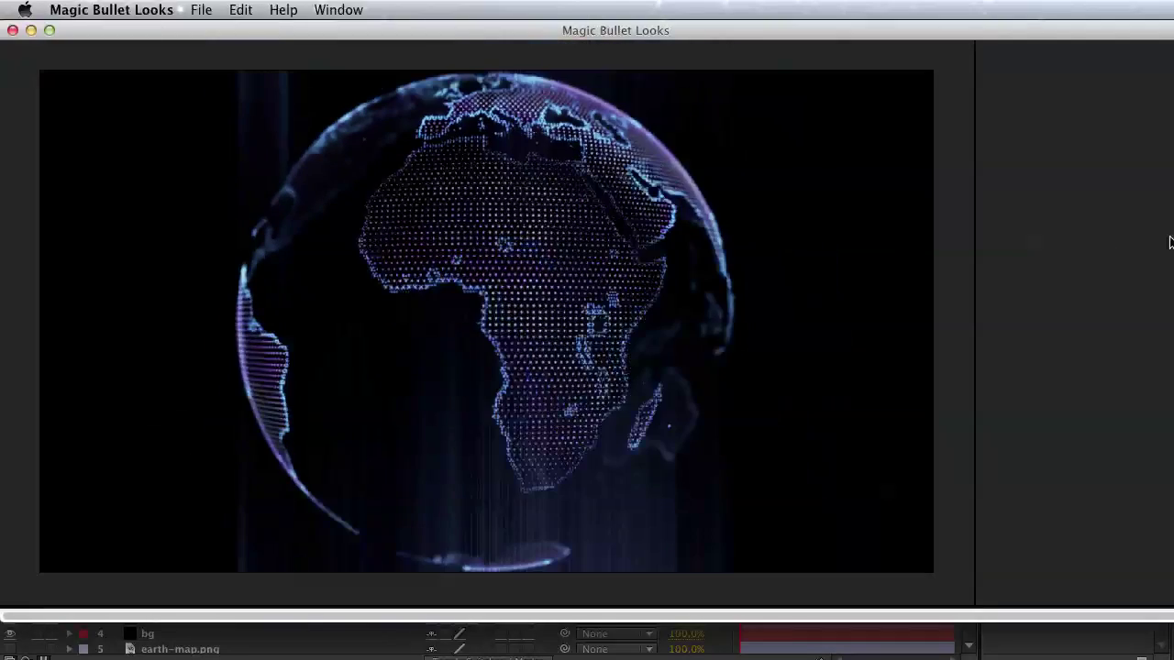
{"action": "mouse_move", "coordinate": [623, 71]}
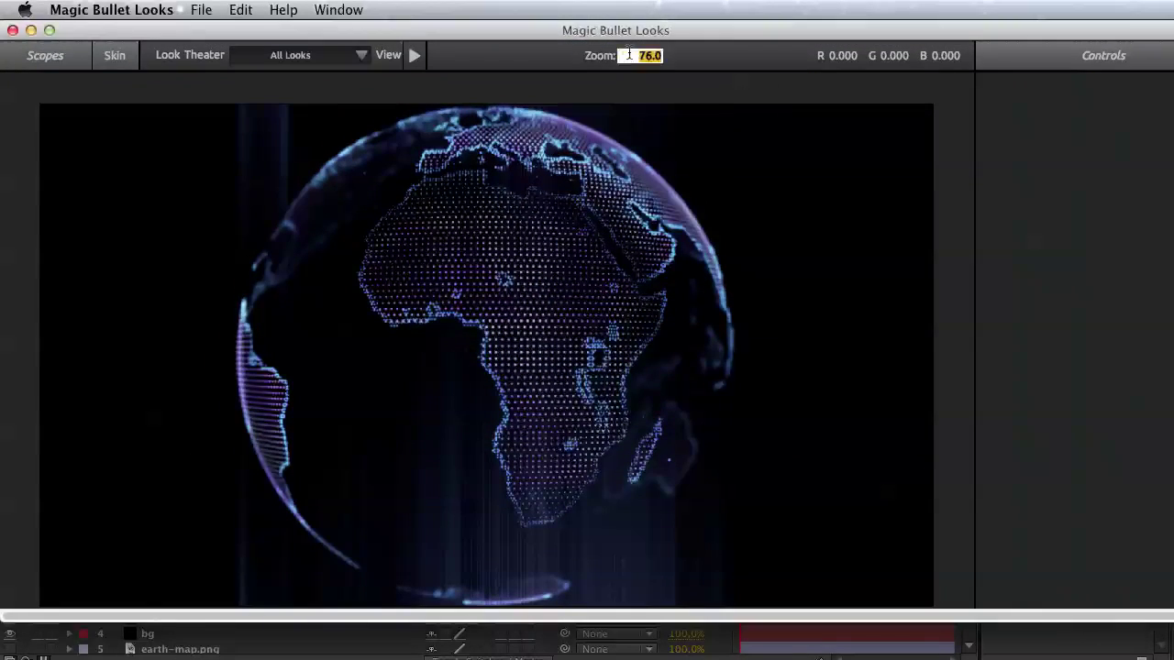
{"action": "key", "text": "Return"}
Browse the Looks drawer and apply the Redscale look to the globe.
{"action": "mouse_move", "coordinate": [9, 273]}
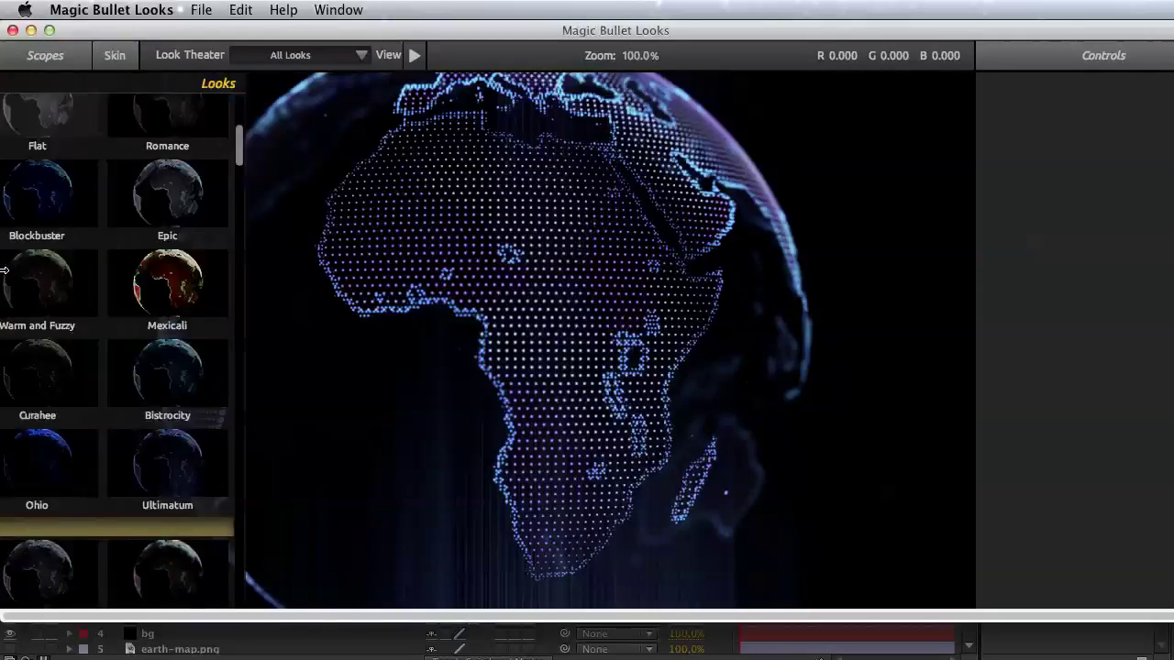
{"action": "scroll", "coordinate": [325, 486], "scroll_direction": "down", "scroll_amount": 2}
{"action": "scroll", "coordinate": [327, 454], "scroll_direction": "down", "scroll_amount": 3}
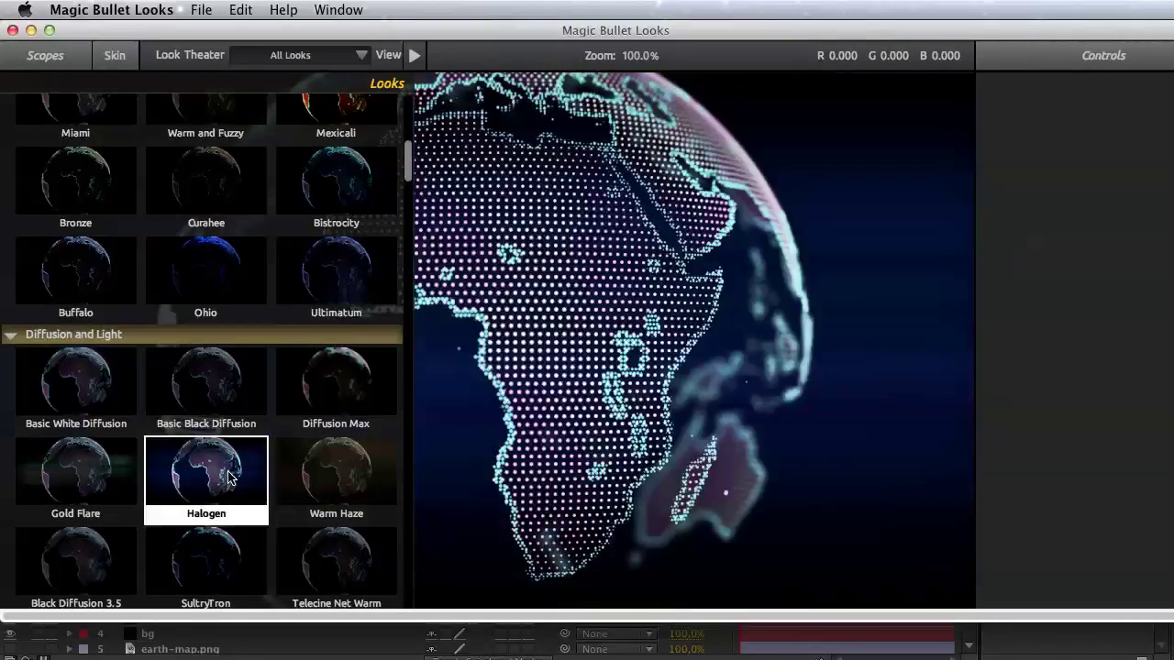
{"action": "scroll", "coordinate": [204, 473], "scroll_direction": "down", "scroll_amount": 2}
{"action": "scroll", "coordinate": [248, 472], "scroll_direction": "down", "scroll_amount": 2}
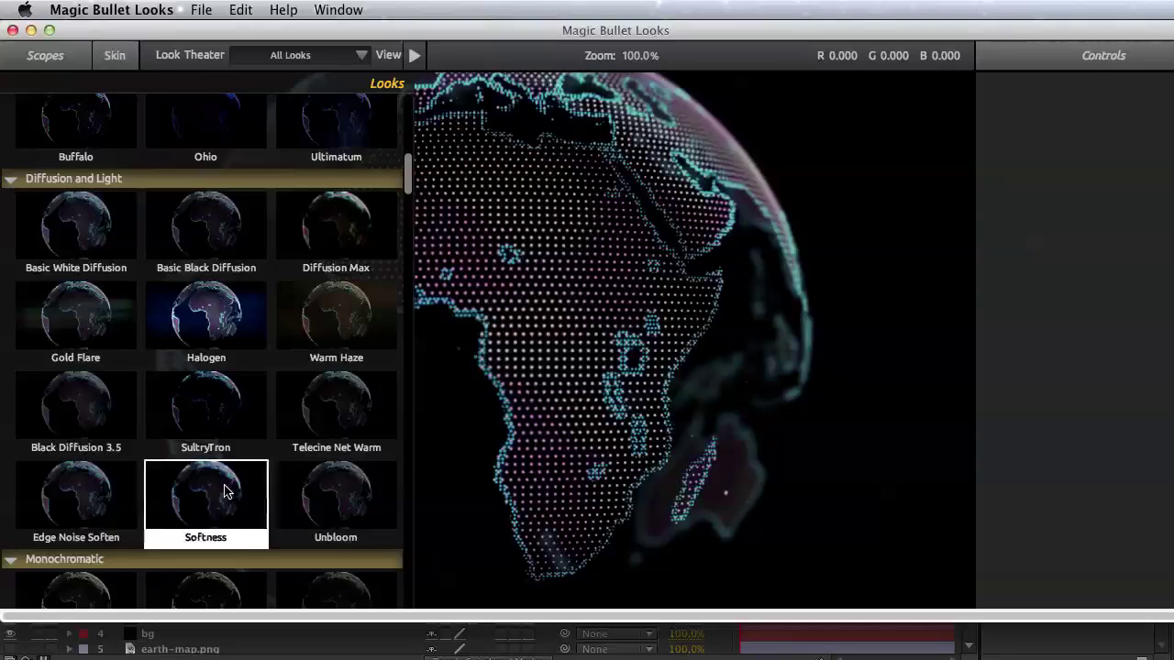
{"action": "scroll", "coordinate": [246, 484], "scroll_direction": "down", "scroll_amount": 1}
{"action": "scroll", "coordinate": [275, 481], "scroll_direction": "down", "scroll_amount": 4}
{"action": "scroll", "coordinate": [275, 480], "scroll_direction": "down", "scroll_amount": 2}
{"action": "scroll", "coordinate": [275, 479], "scroll_direction": "down", "scroll_amount": 3}
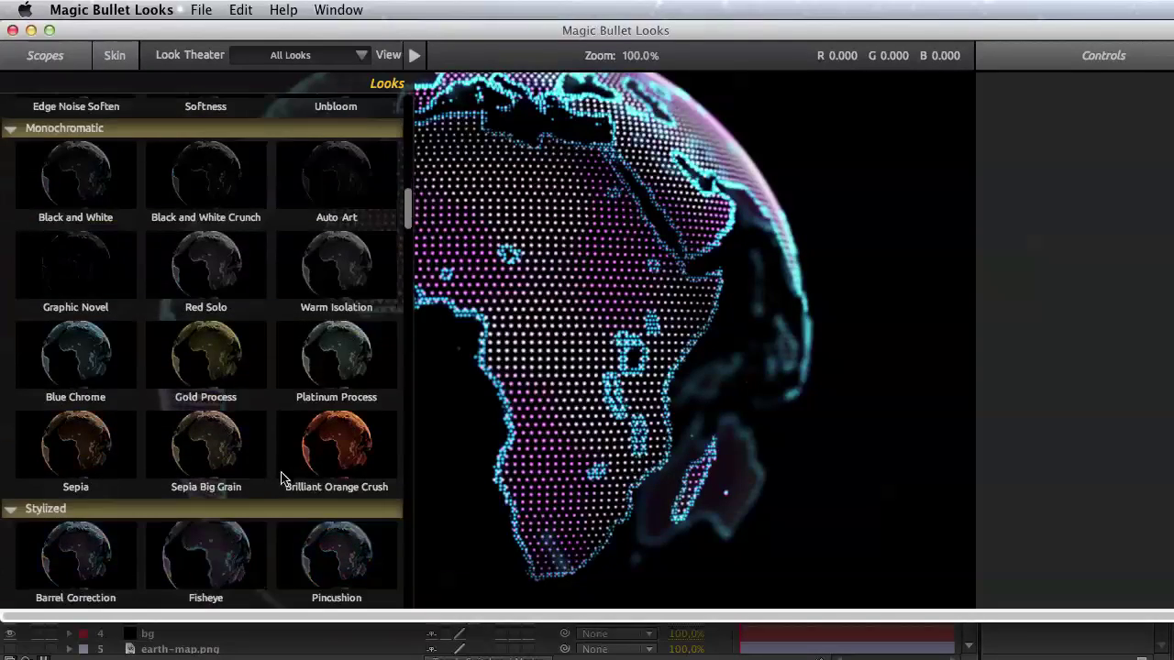
{"action": "scroll", "coordinate": [280, 478], "scroll_direction": "down", "scroll_amount": 2}
{"action": "scroll", "coordinate": [282, 477], "scroll_direction": "down", "scroll_amount": 4}
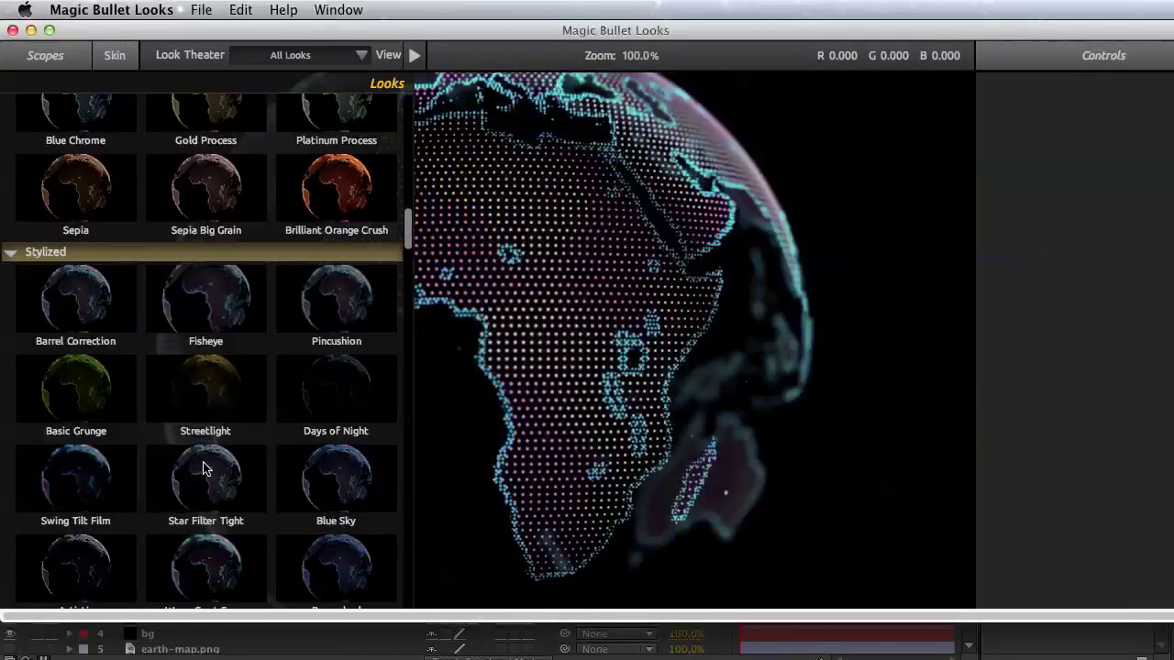
{"action": "scroll", "coordinate": [204, 466], "scroll_direction": "down", "scroll_amount": 2}
{"action": "scroll", "coordinate": [250, 475], "scroll_direction": "down", "scroll_amount": 3}
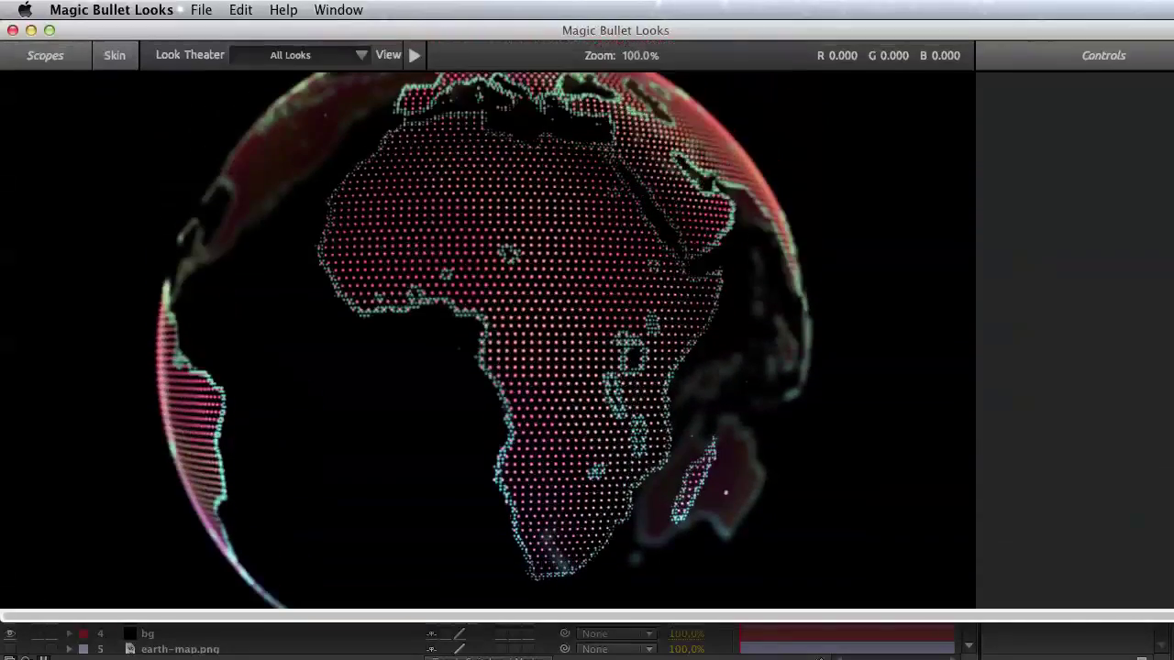
{"action": "mouse_move", "coordinate": [6, 312]}
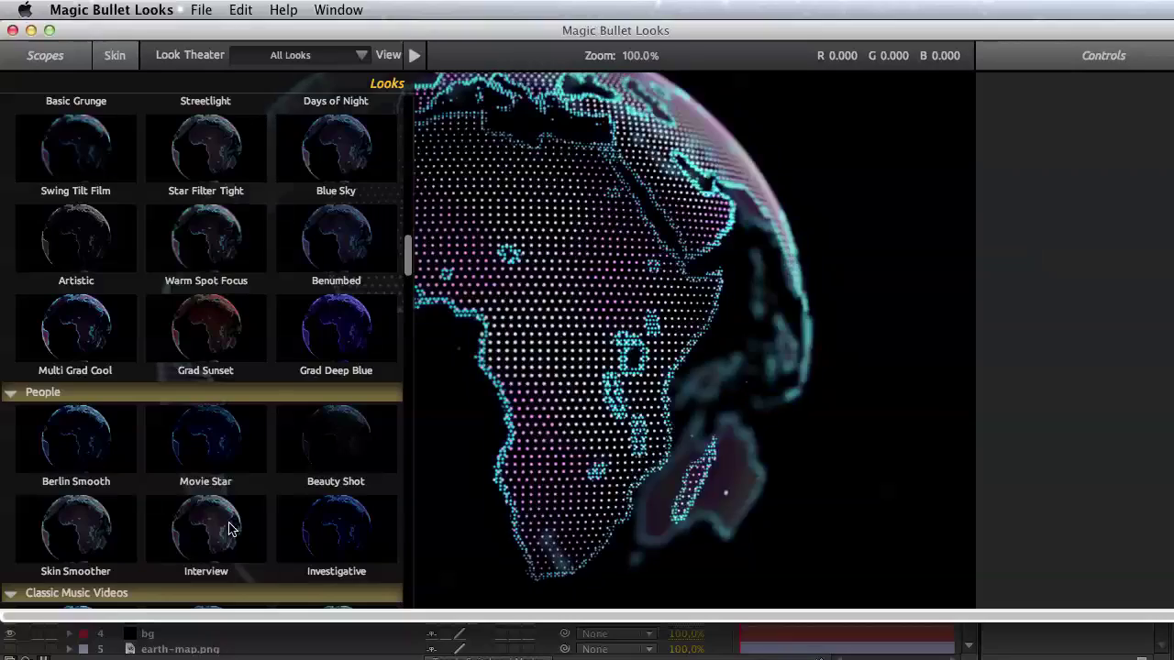
{"action": "scroll", "coordinate": [230, 519], "scroll_direction": "down", "scroll_amount": 2}
{"action": "scroll", "coordinate": [332, 574], "scroll_direction": "down", "scroll_amount": 5}
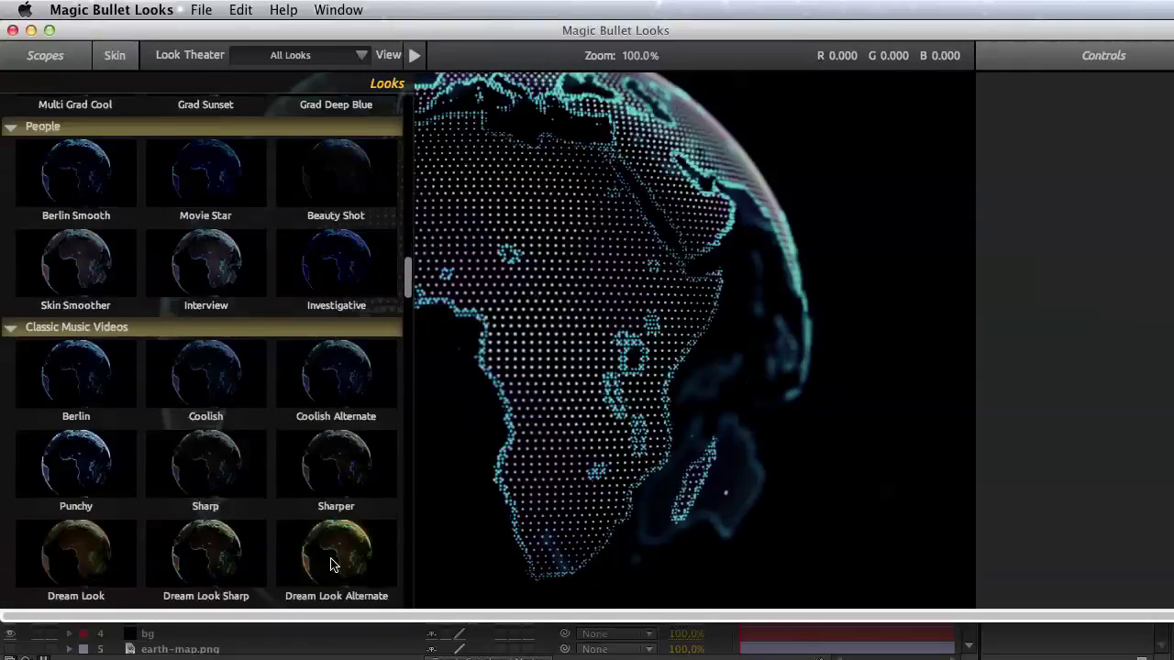
{"action": "left_click", "coordinate": [227, 549]}
Inspect the Redscale look's Curves and Colorista 3-Way chain in the Tools drawer.
{"action": "scroll", "coordinate": [137, 504], "scroll_direction": "down", "scroll_amount": 3}
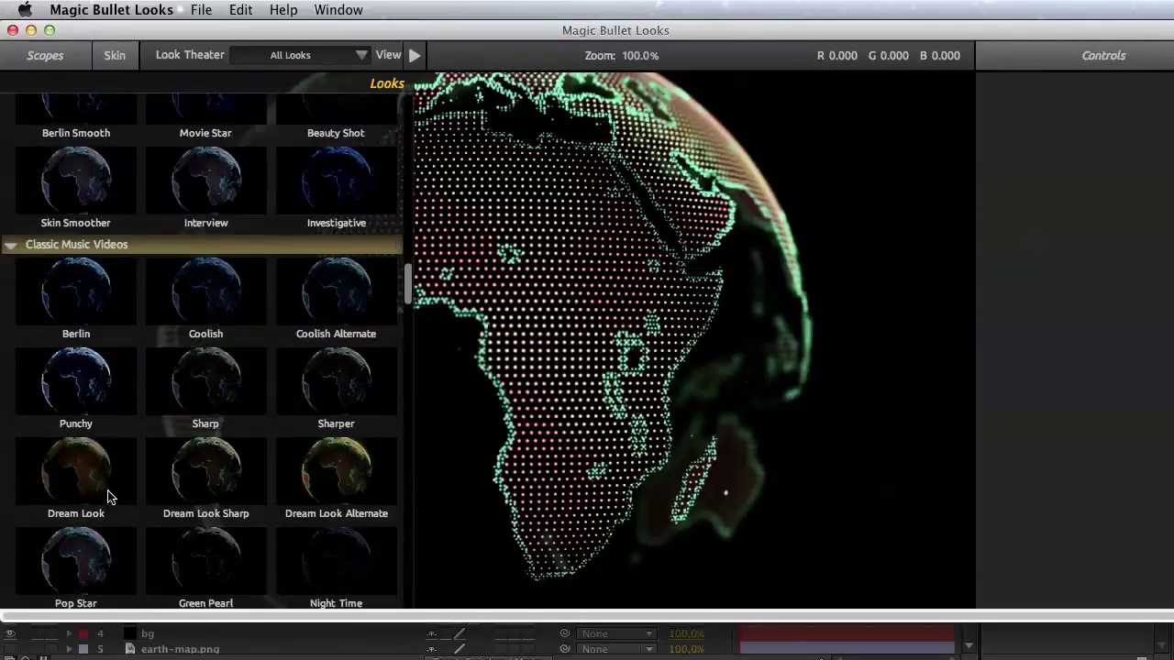
{"action": "scroll", "coordinate": [247, 559], "scroll_direction": "down", "scroll_amount": 2}
{"action": "scroll", "coordinate": [267, 568], "scroll_direction": "down", "scroll_amount": 4}
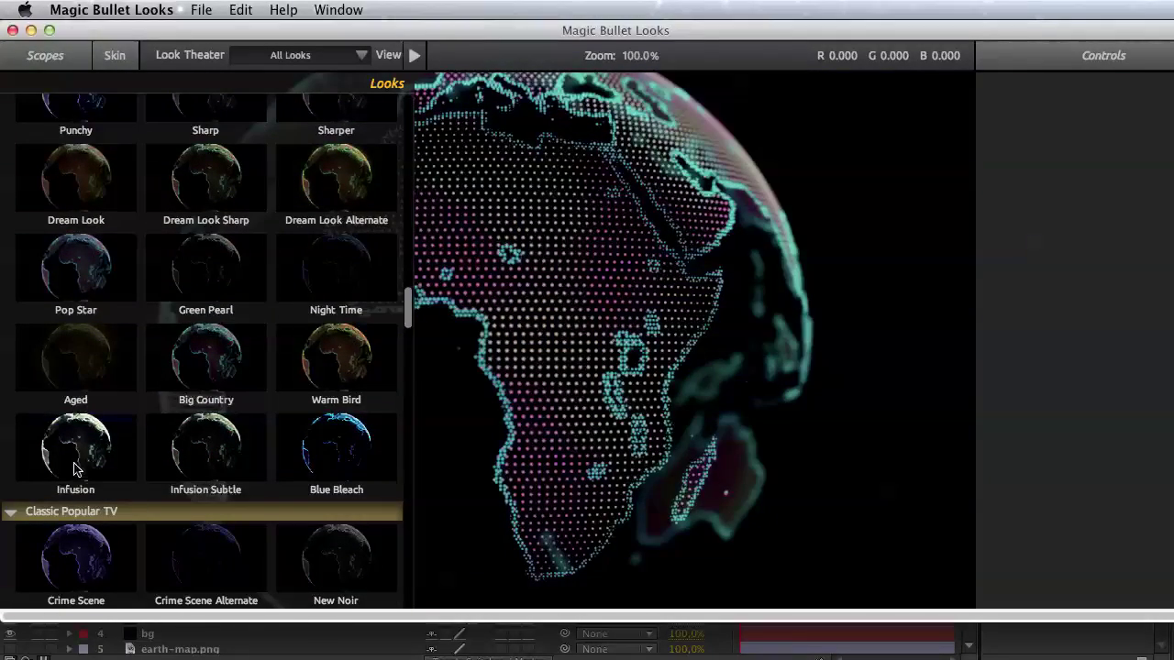
{"action": "scroll", "coordinate": [78, 469], "scroll_direction": "down", "scroll_amount": 2}
{"action": "scroll", "coordinate": [92, 435], "scroll_direction": "down", "scroll_amount": 1}
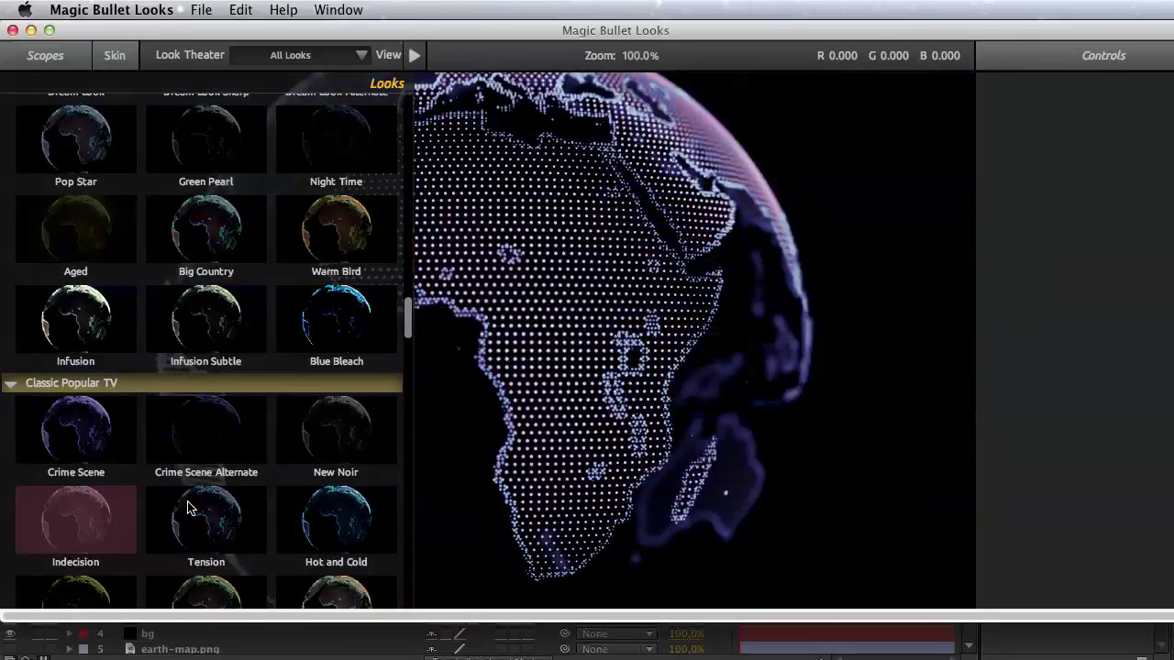
{"action": "scroll", "coordinate": [305, 530], "scroll_direction": "down", "scroll_amount": 2}
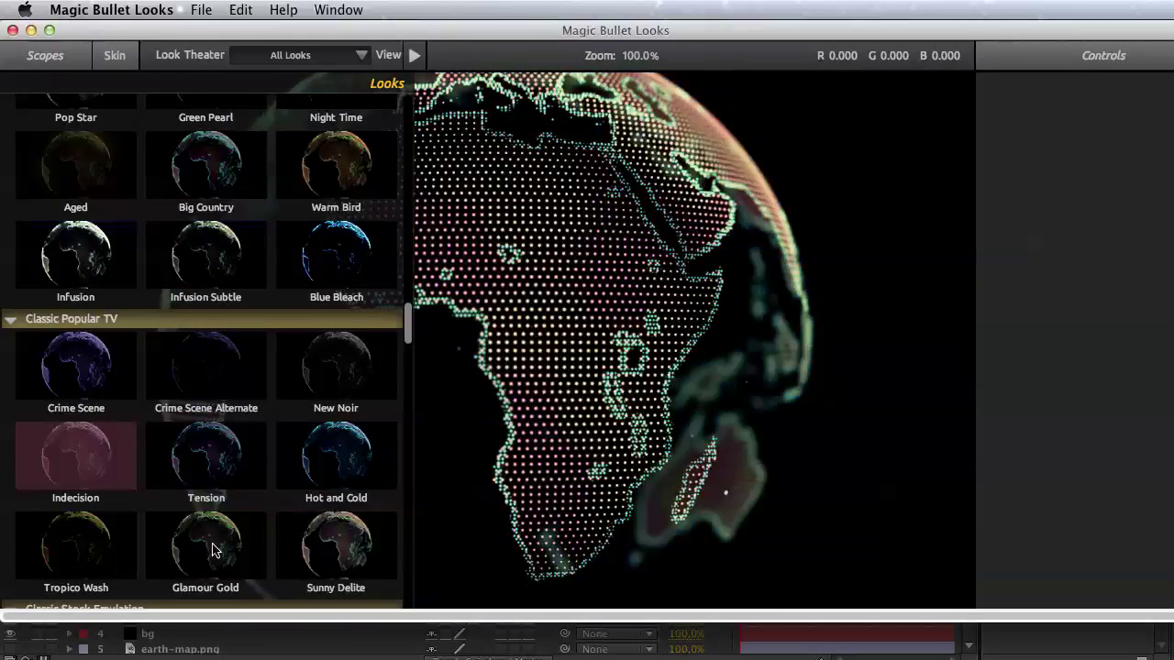
{"action": "scroll", "coordinate": [266, 518], "scroll_direction": "down", "scroll_amount": 2}
{"action": "scroll", "coordinate": [312, 486], "scroll_direction": "down", "scroll_amount": 3}
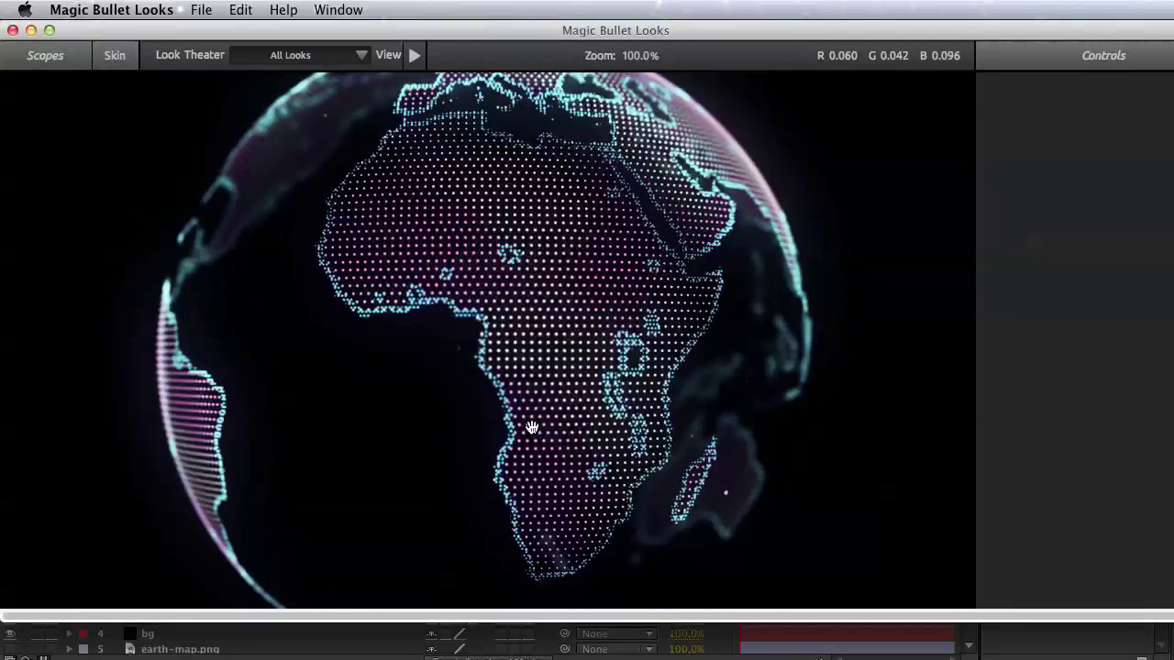
{"action": "mouse_move", "coordinate": [5, 431]}
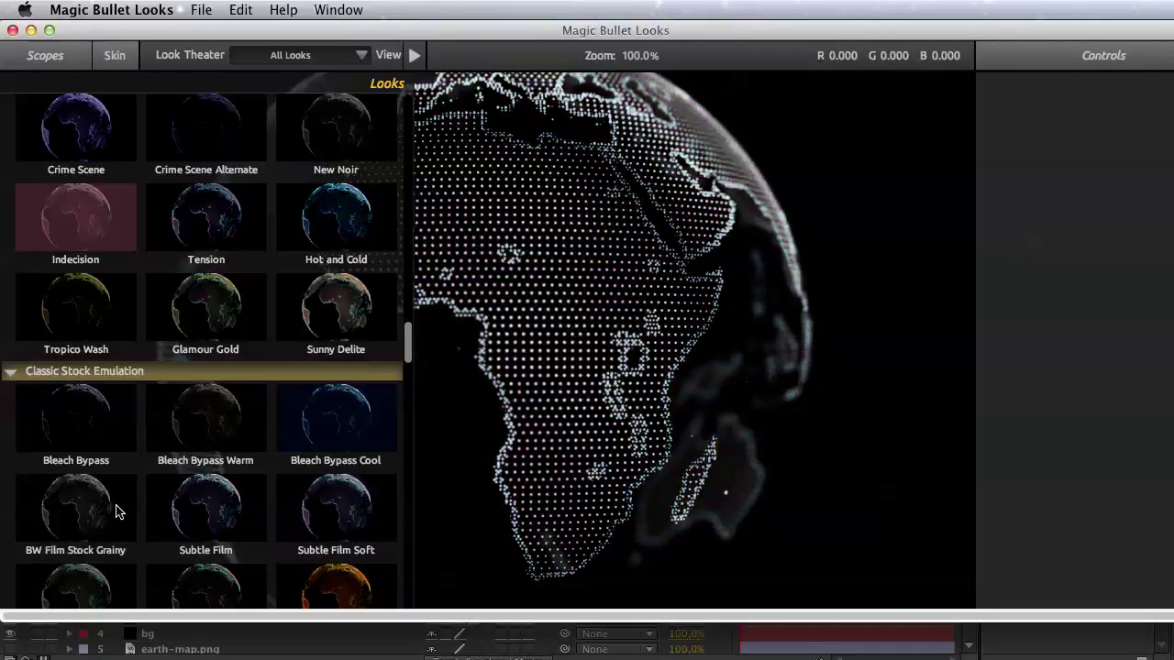
{"action": "scroll", "coordinate": [115, 512], "scroll_direction": "down", "scroll_amount": 2}
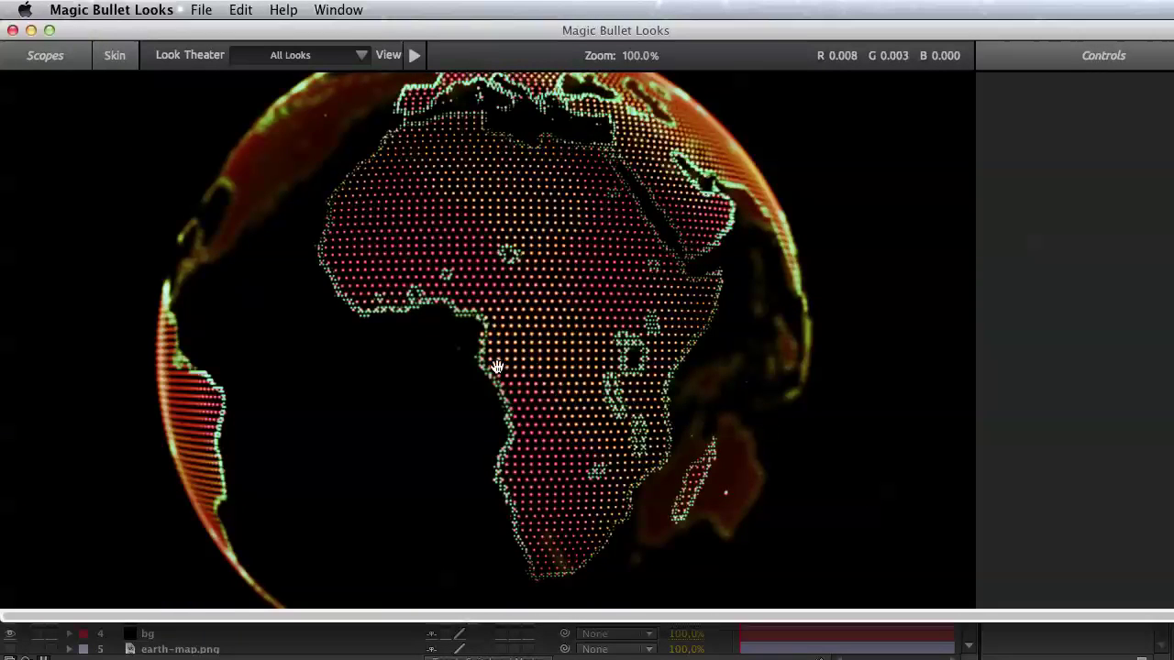
{"action": "mouse_move", "coordinate": [1169, 275]}
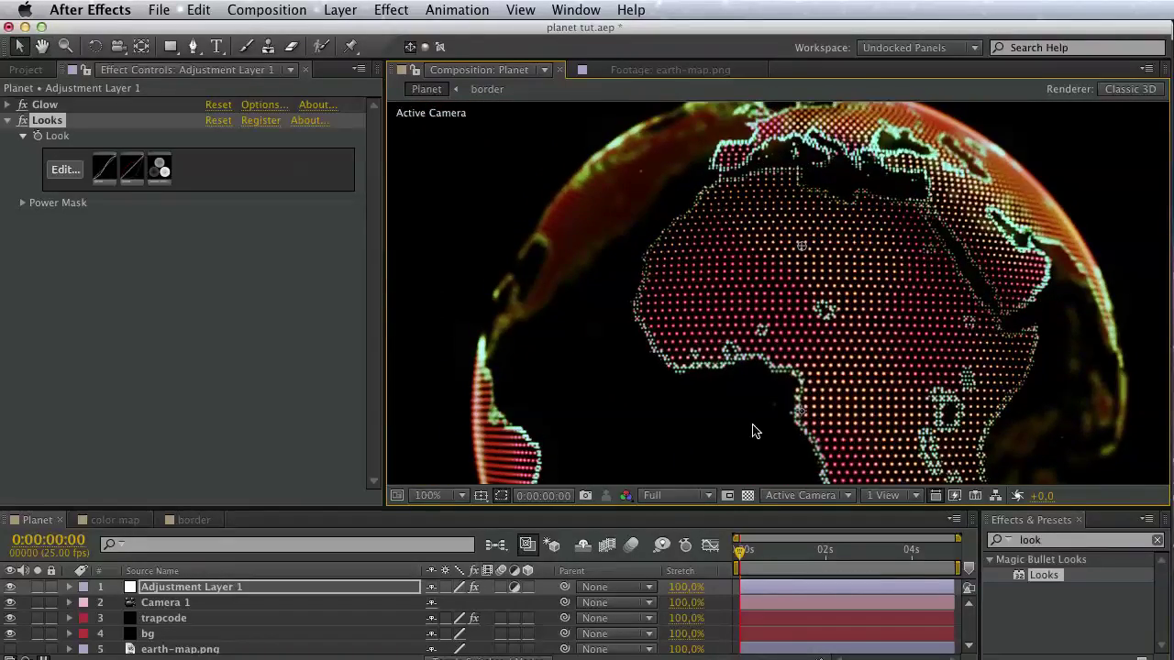
Set Camera 1's Blur Level to 200 and Aperture to 300 pixels.
{"action": "left_click_drag", "start_coordinate": [870, 440], "coordinate": [694, 392]}
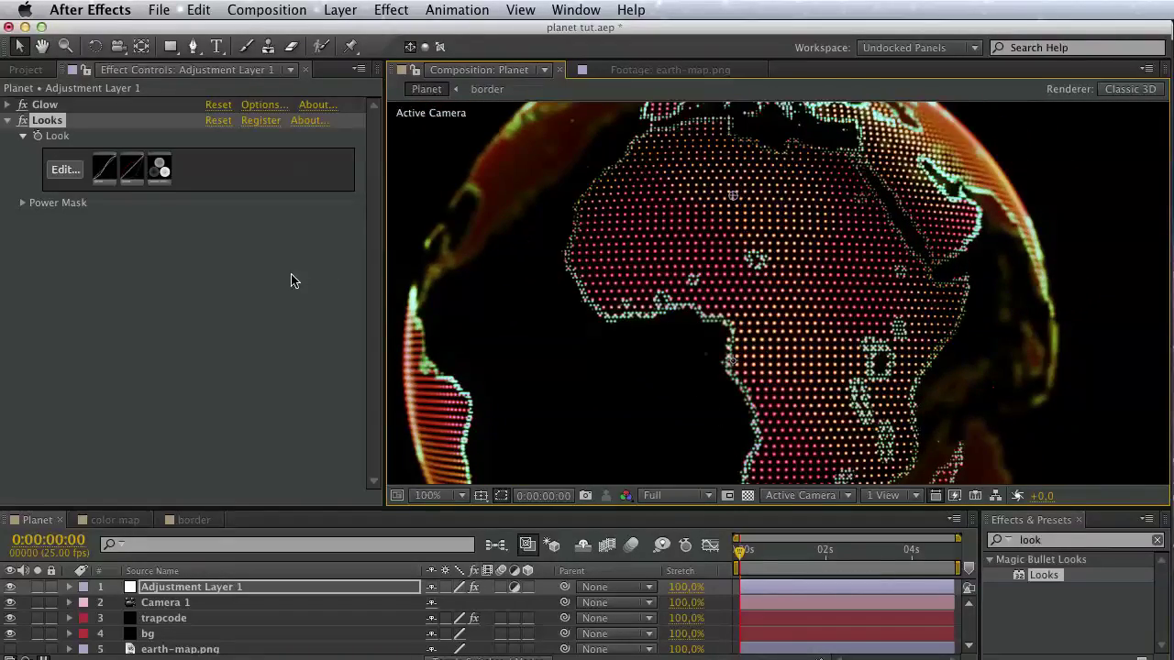
{"action": "left_click_drag", "start_coordinate": [825, 288], "coordinate": [848, 380]}
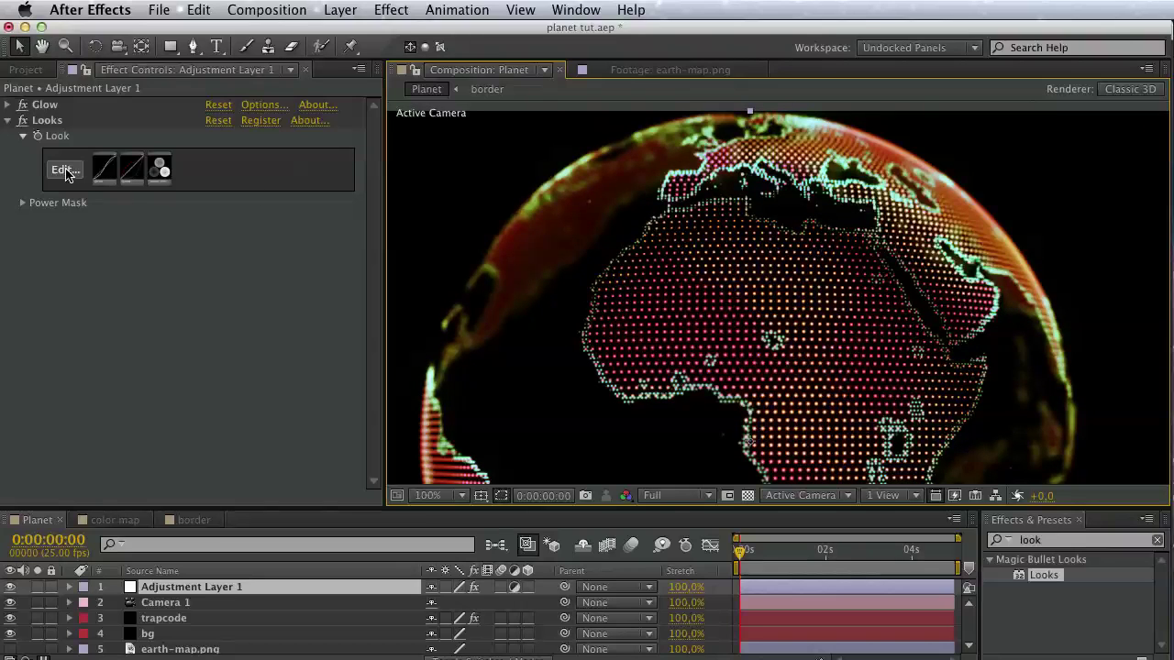
{"action": "left_click", "coordinate": [174, 603]}
{"action": "left_click", "coordinate": [70, 603]}
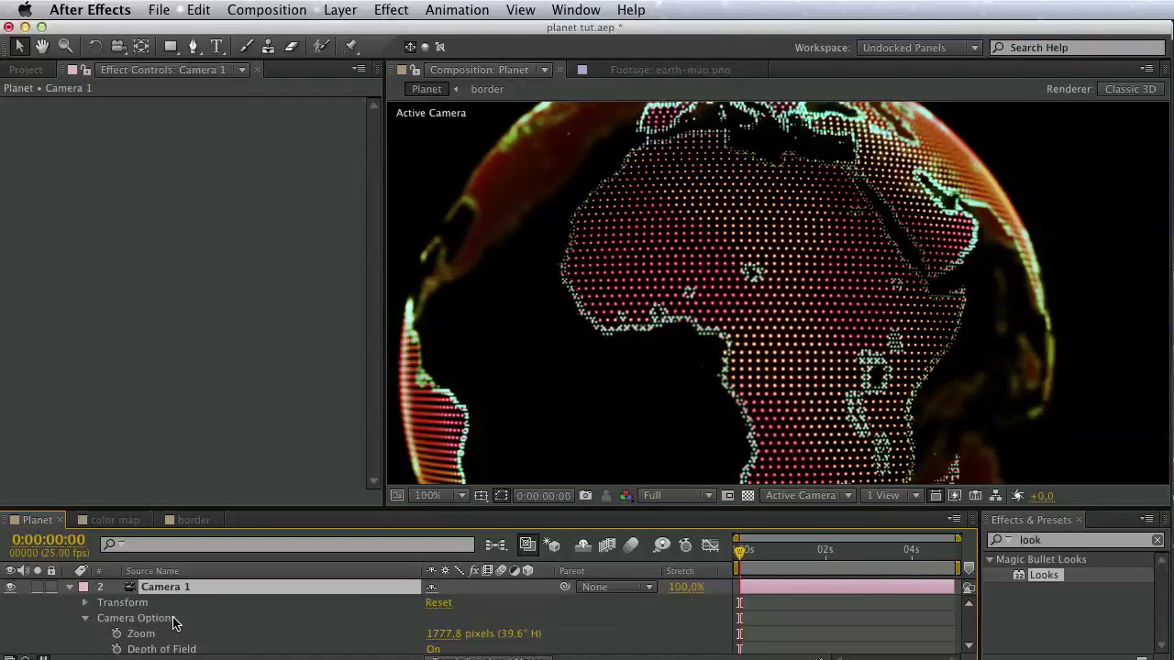
{"action": "scroll", "coordinate": [220, 597], "scroll_direction": "down", "scroll_amount": 2}
{"action": "scroll", "coordinate": [228, 571], "scroll_direction": "down", "scroll_amount": 2}
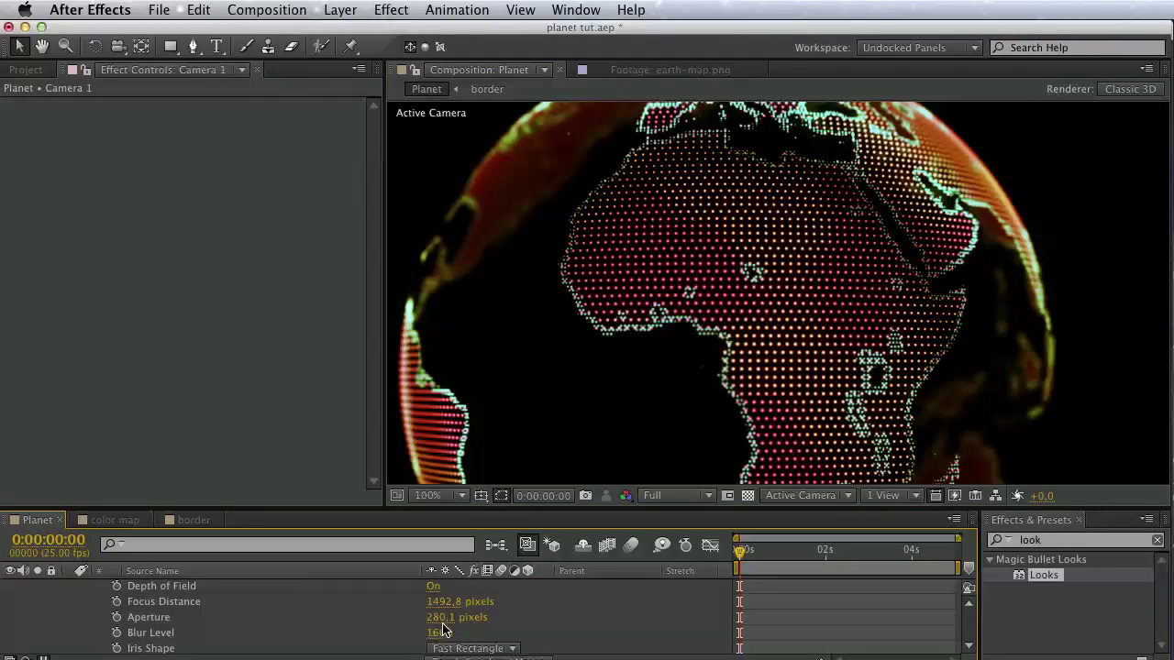
{"action": "mouse_move", "coordinate": [442, 617]}
{"action": "left_mouse_down"}
{"action": "mouse_move", "coordinate": [685, 628]}
{"action": "mouse_move", "coordinate": [492, 629]}
{"action": "mouse_move", "coordinate": [495, 639]}
{"action": "left_mouse_up"}
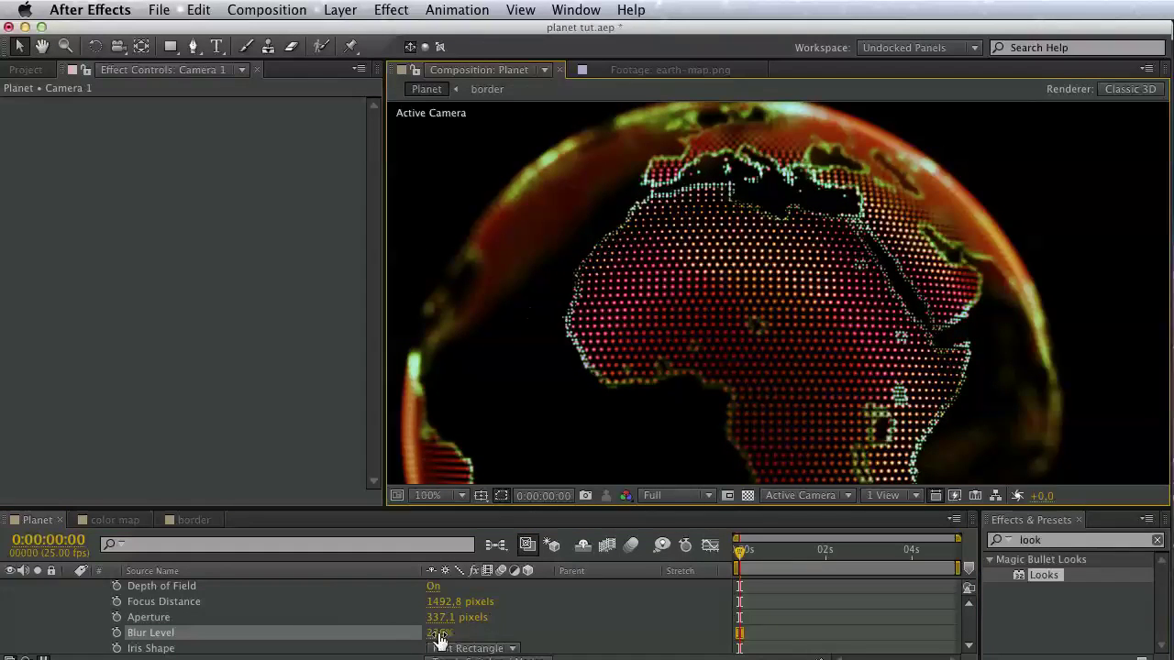
{"action": "left_click", "coordinate": [438, 633]}
{"action": "type", "text": "200"}
{"action": "left_click", "coordinate": [456, 617]}
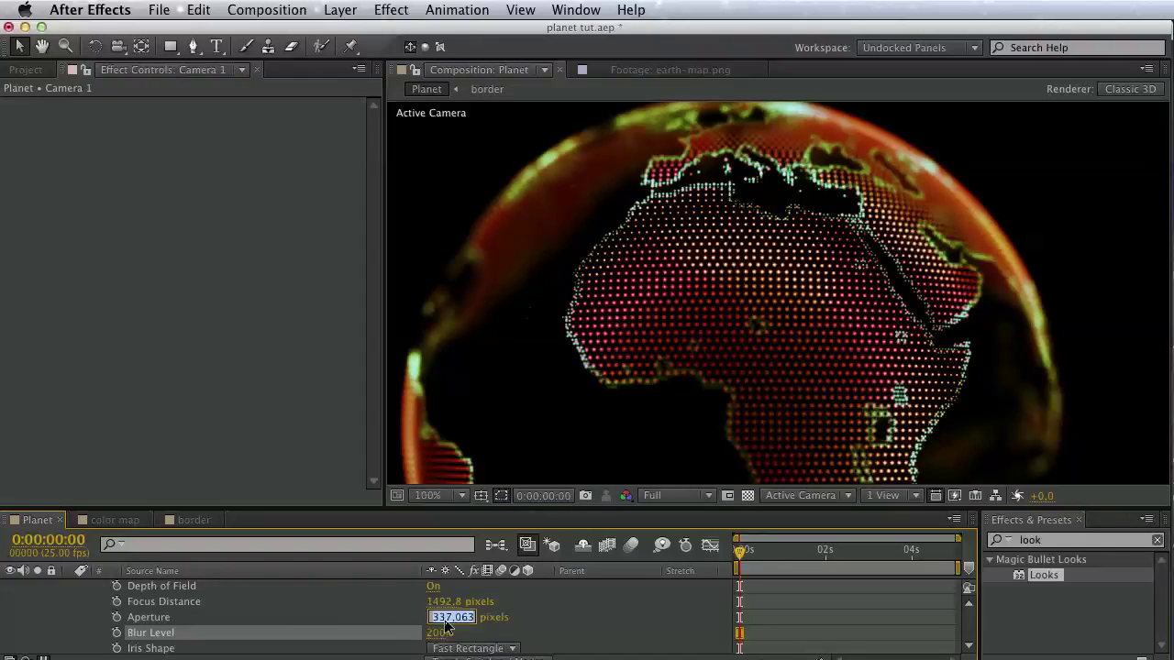
{"action": "type", "text": "300"}
{"action": "key", "text": "Return"}
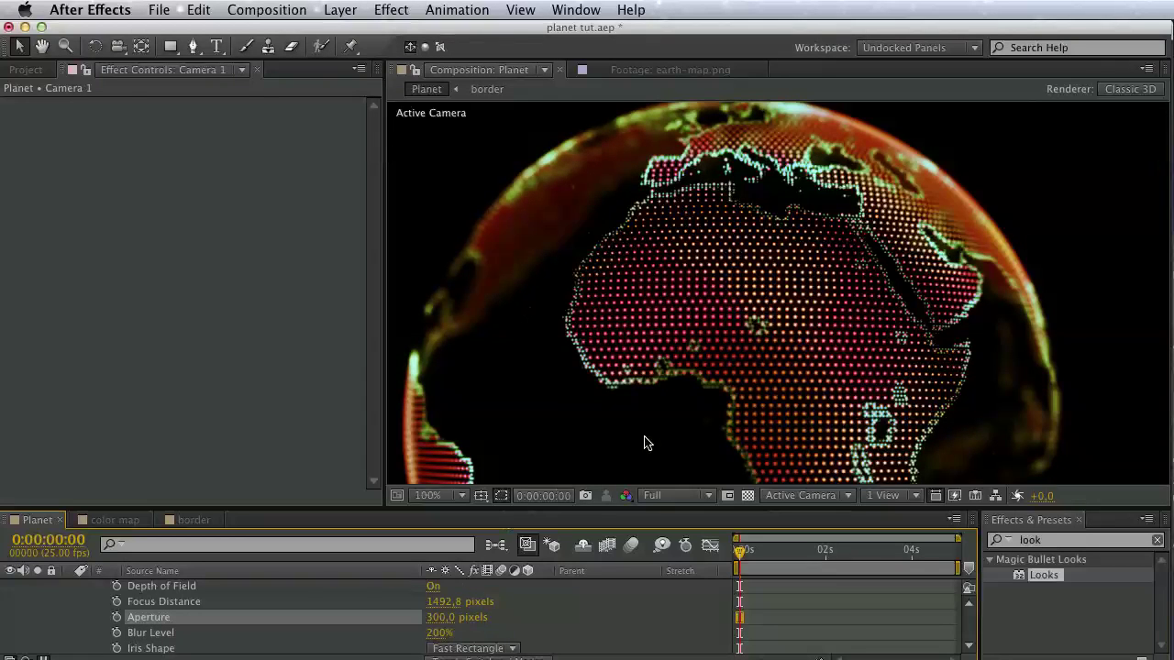
{"action": "scroll", "coordinate": [142, 612], "scroll_direction": "up", "scroll_amount": 3}
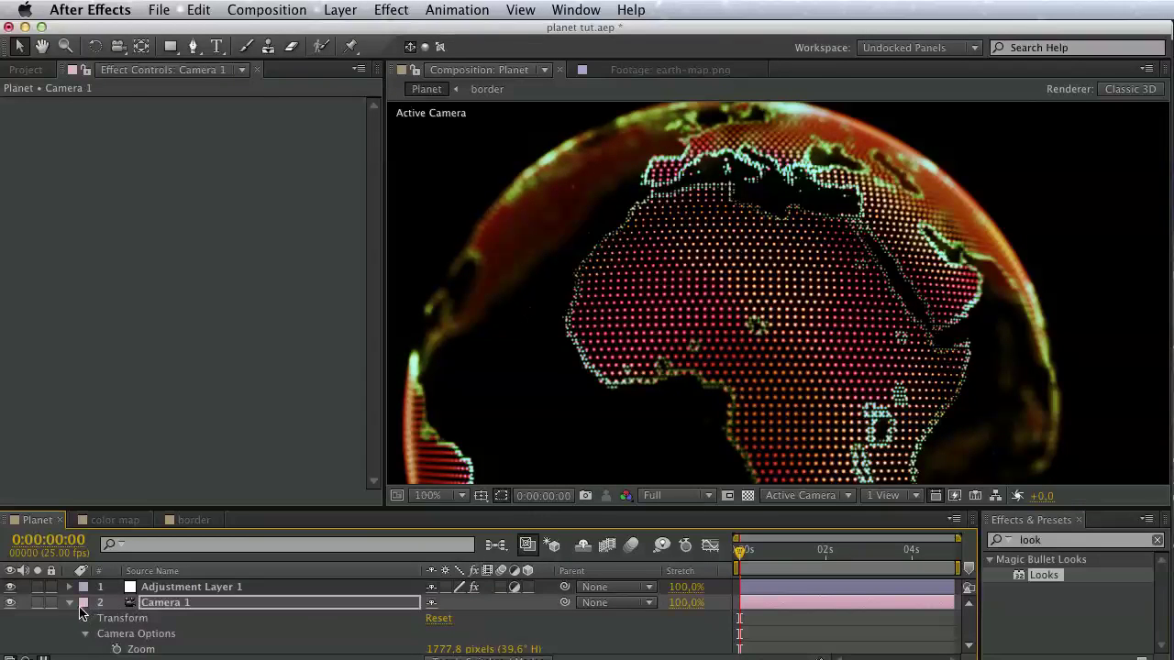
{"action": "left_click", "coordinate": [70, 603]}
{"action": "mouse_move", "coordinate": [624, 394]}
{"action": "left_mouse_down"}
{"action": "mouse_move", "coordinate": [621, 341]}
{"action": "mouse_move", "coordinate": [639, 401]}
{"action": "left_mouse_up"}
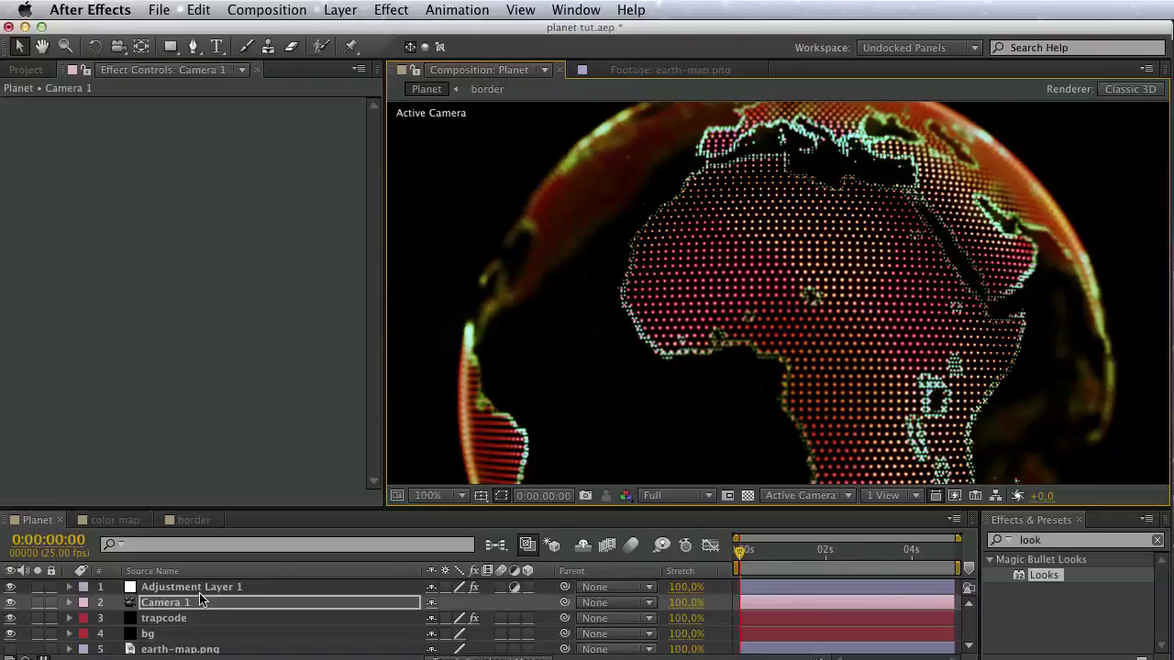
Show the trapcode layer's effects, fold away border, and select main land.
{"action": "left_click", "coordinate": [199, 588]}
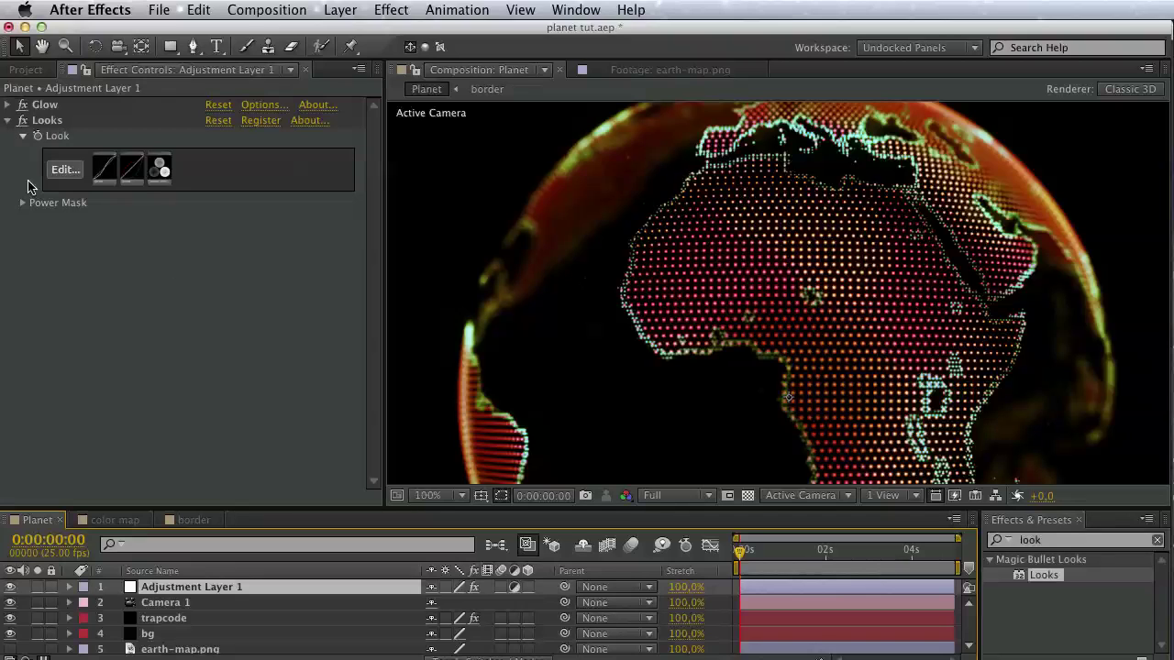
{"action": "left_click", "coordinate": [181, 624]}
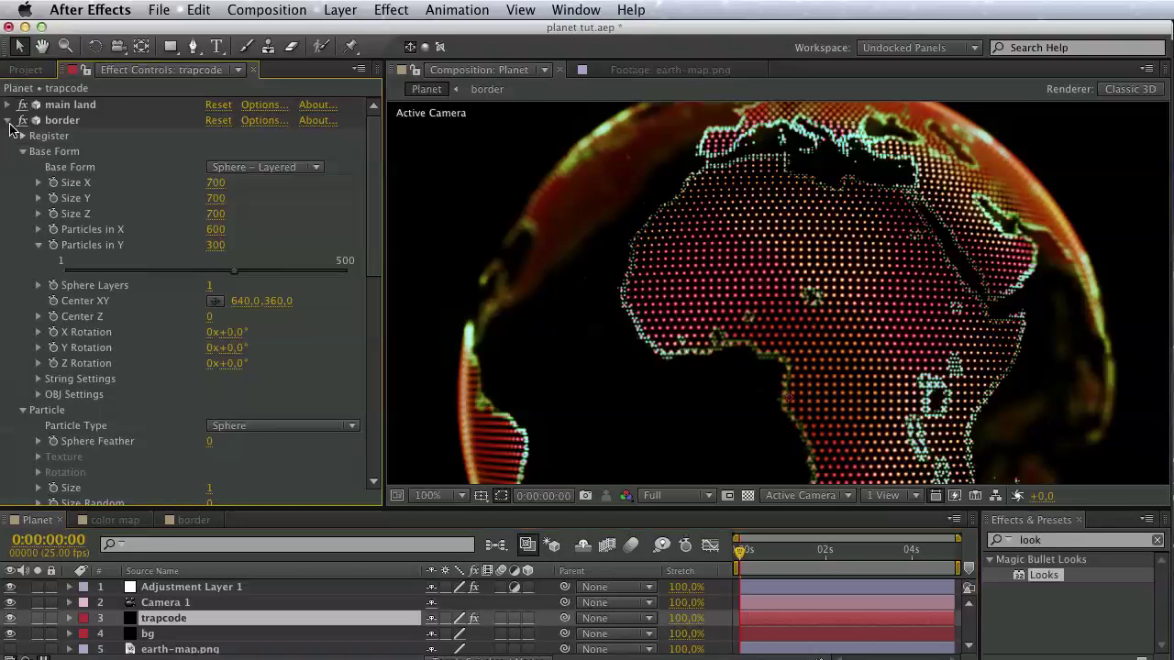
{"action": "left_click", "coordinate": [8, 121]}
{"action": "left_click", "coordinate": [81, 108]}
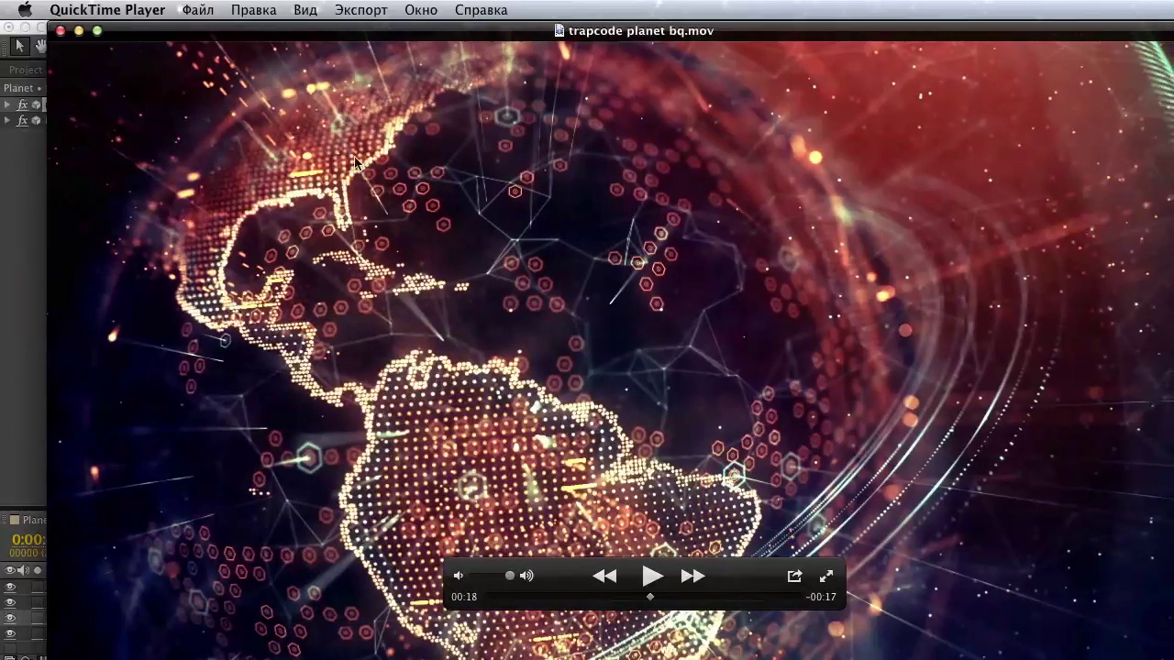
Scrub through the trapcode planet bq.mov reference, then minimize QuickTime Player.
{"action": "left_click_drag", "start_coordinate": [651, 597], "coordinate": [646, 601]}
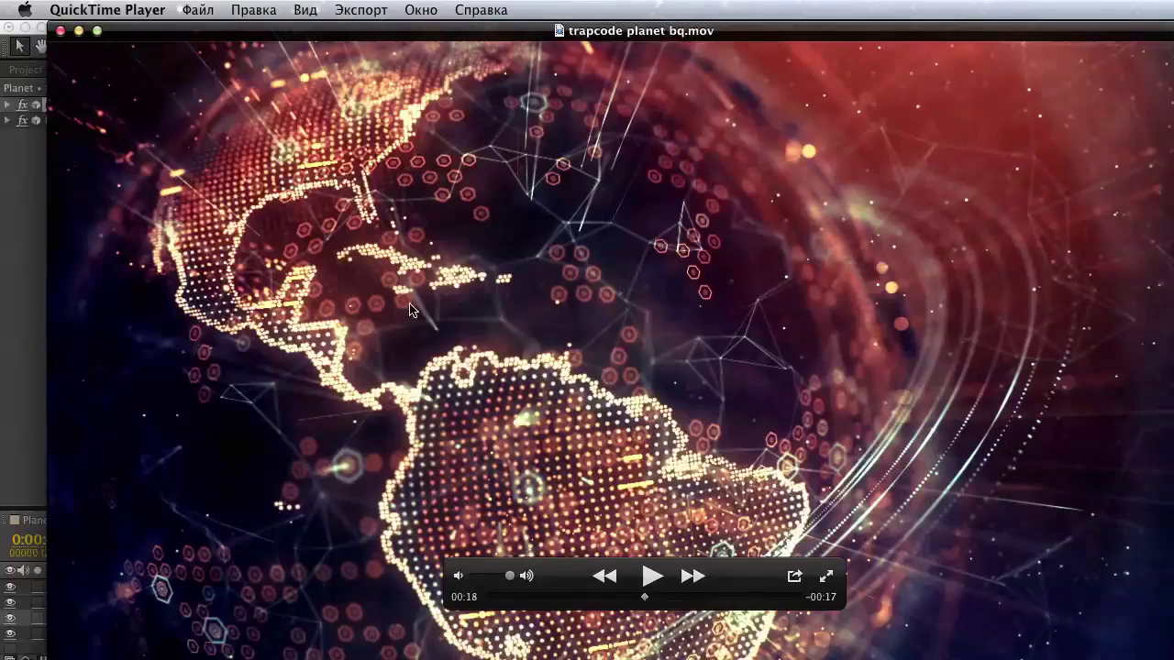
{"action": "left_click", "coordinate": [79, 30]}
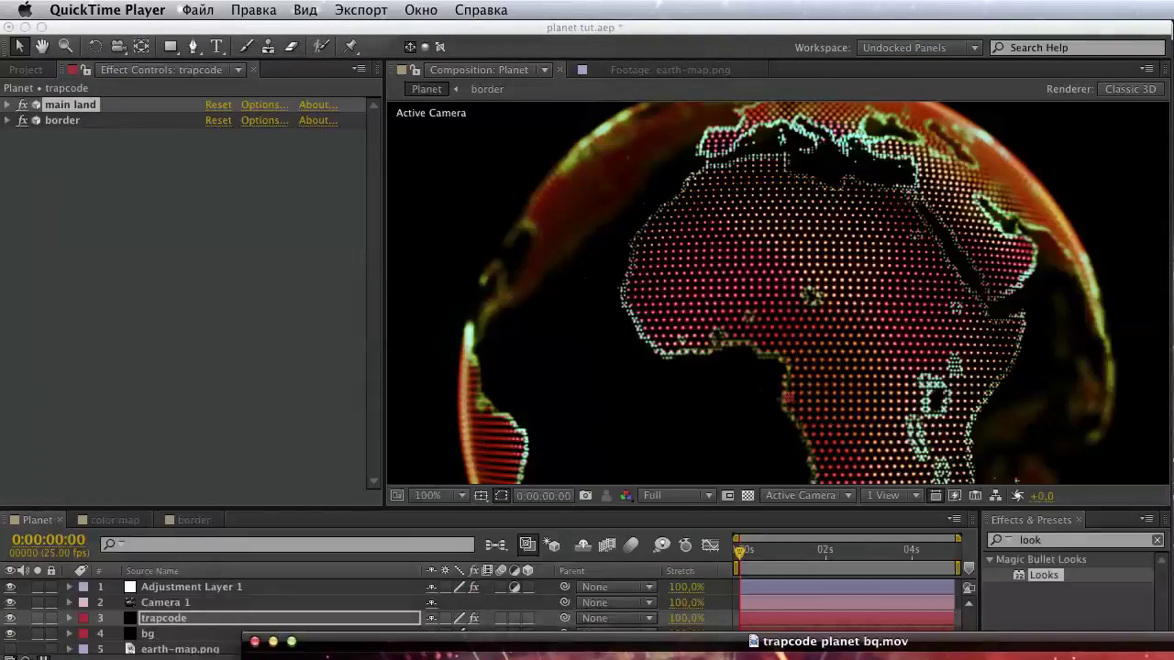
Duplicate the main land effect, move border above the copy, and rename the copy 'ring'.
{"action": "left_click", "coordinate": [1032, 542]}
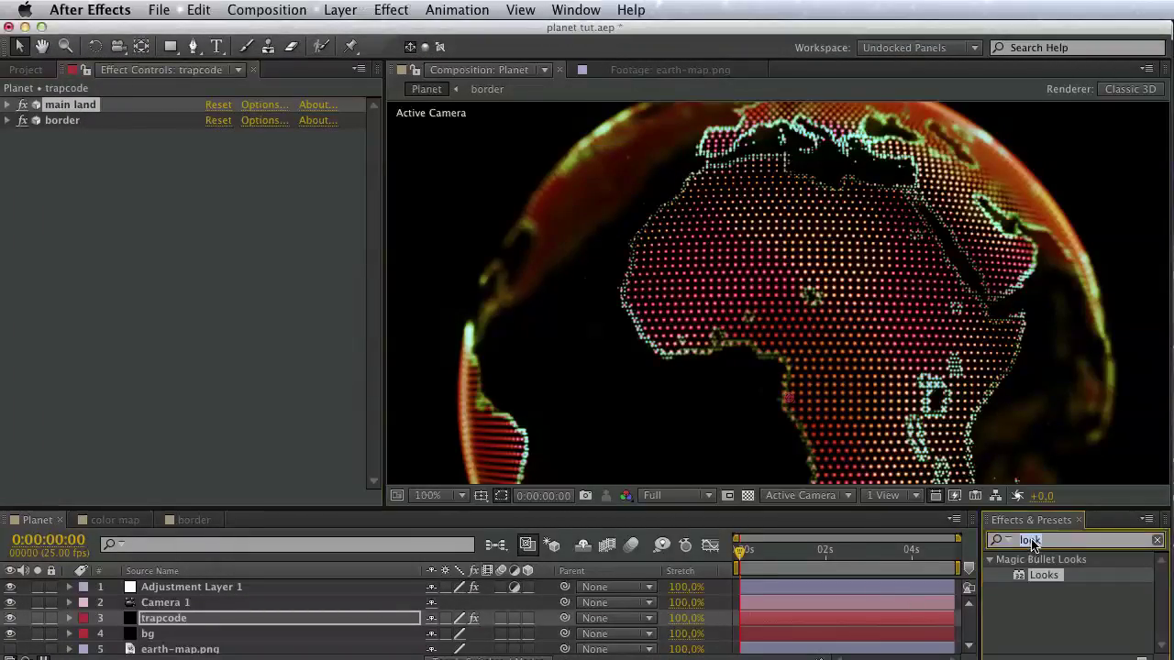
{"action": "left_click", "coordinate": [254, 302]}
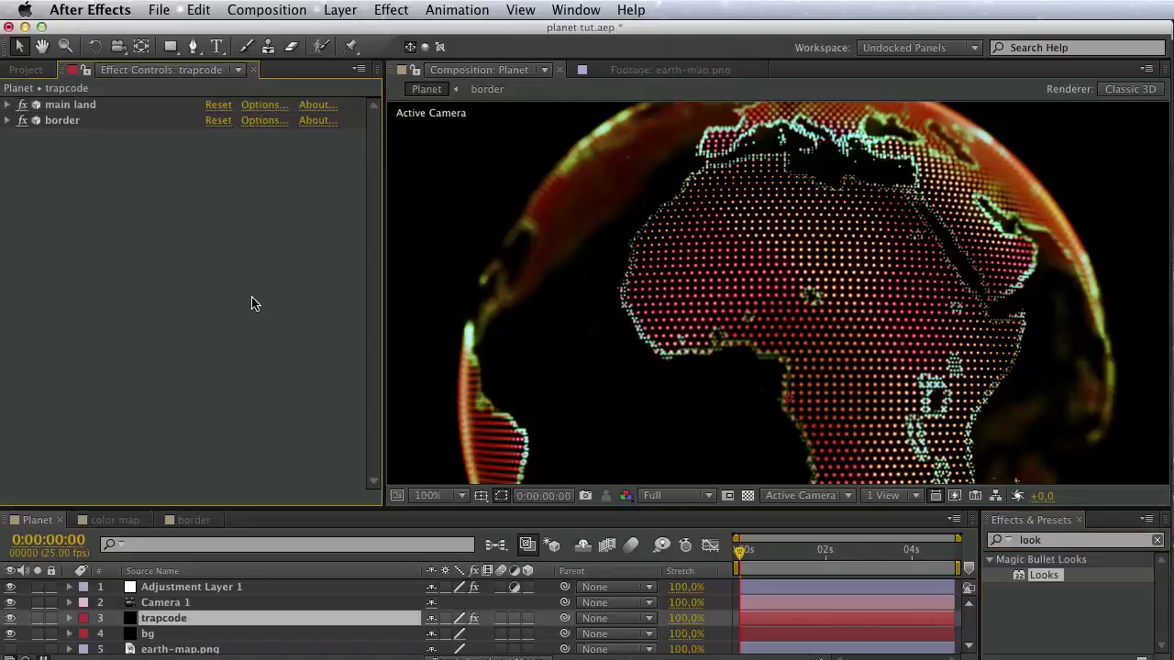
{"action": "left_click", "coordinate": [66, 106]}
{"action": "left_click", "coordinate": [200, 10]}
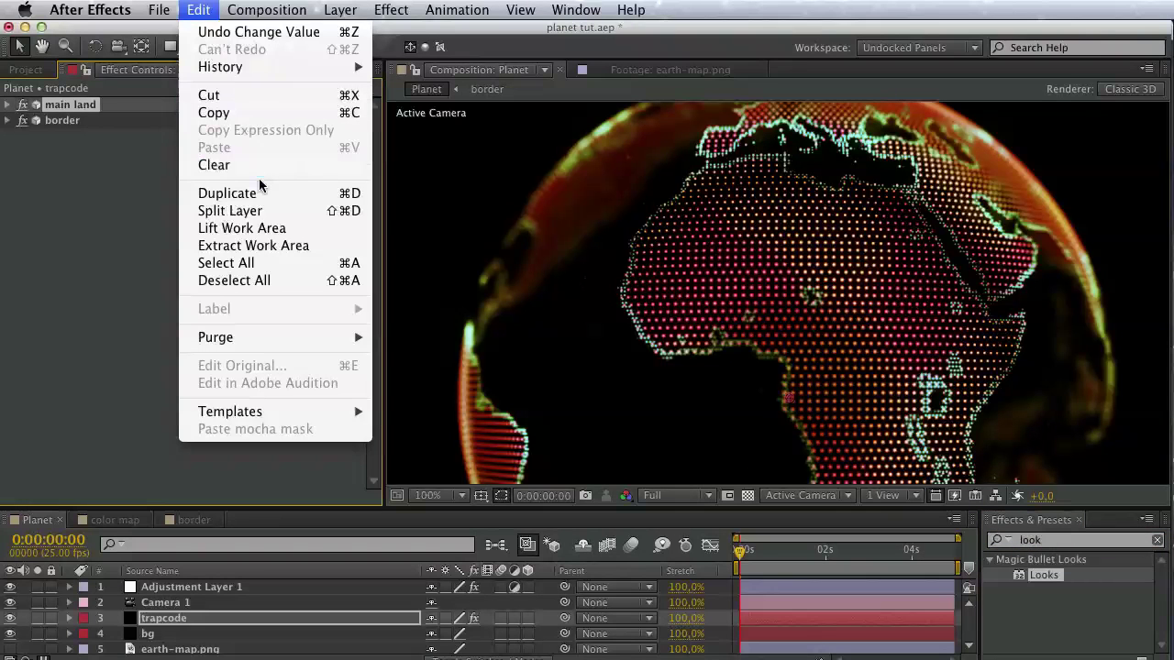
{"action": "left_click", "coordinate": [227, 192]}
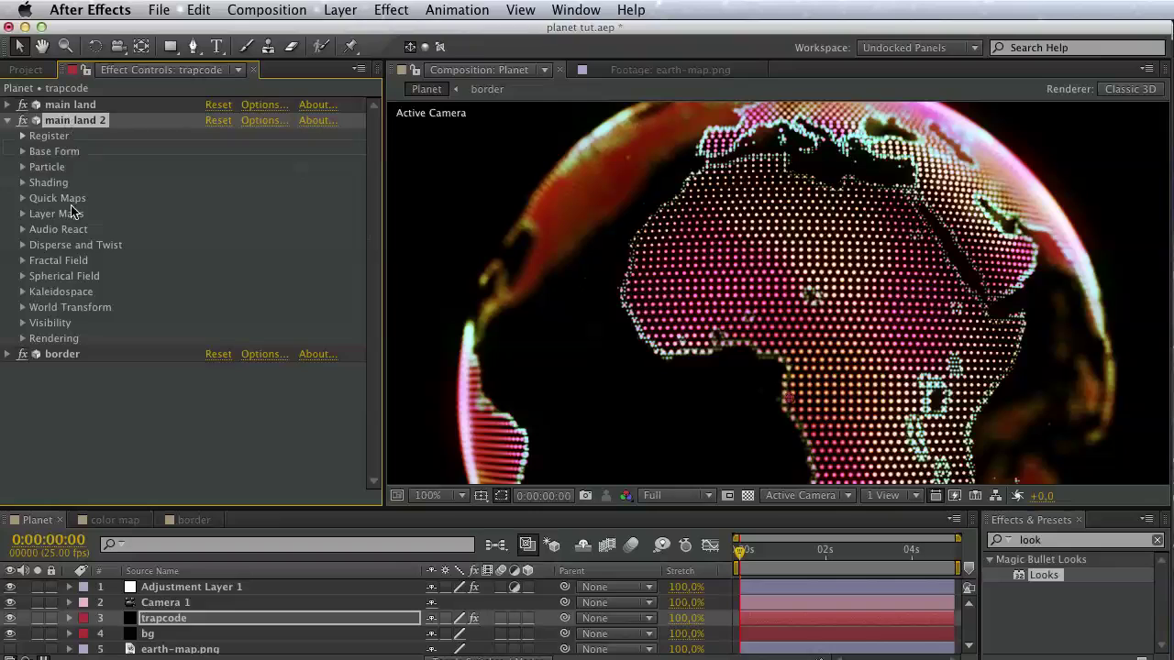
{"action": "left_click_drag", "start_coordinate": [62, 354], "coordinate": [68, 122]}
{"action": "key", "text": "Return"}
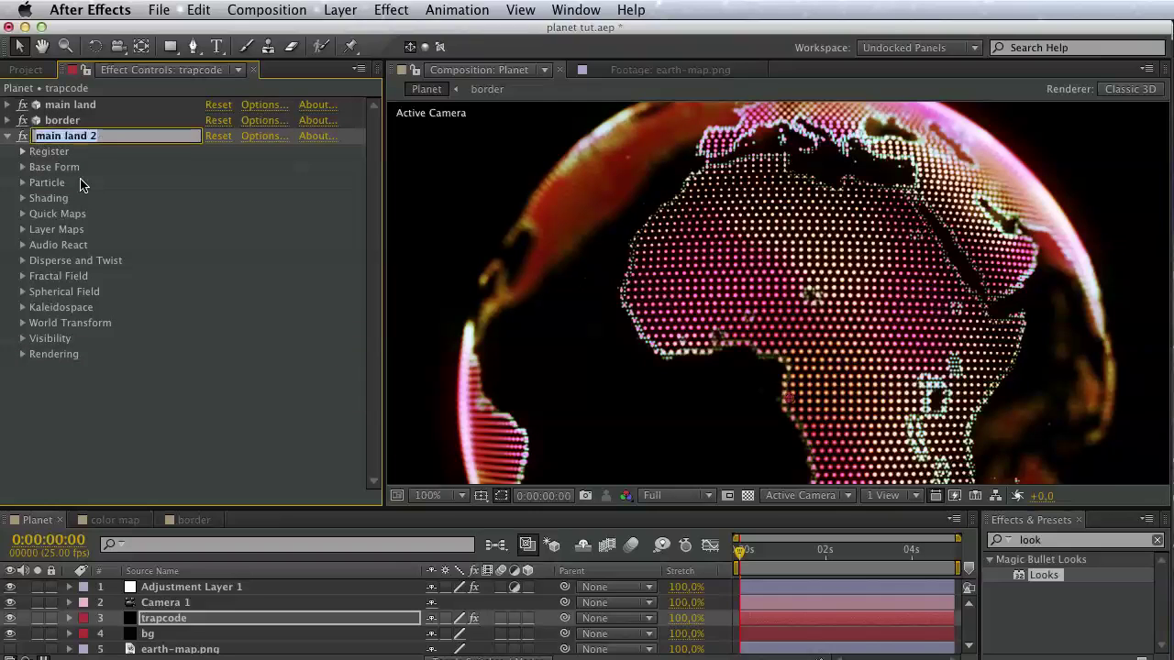
{"action": "type", "text": "ring"}
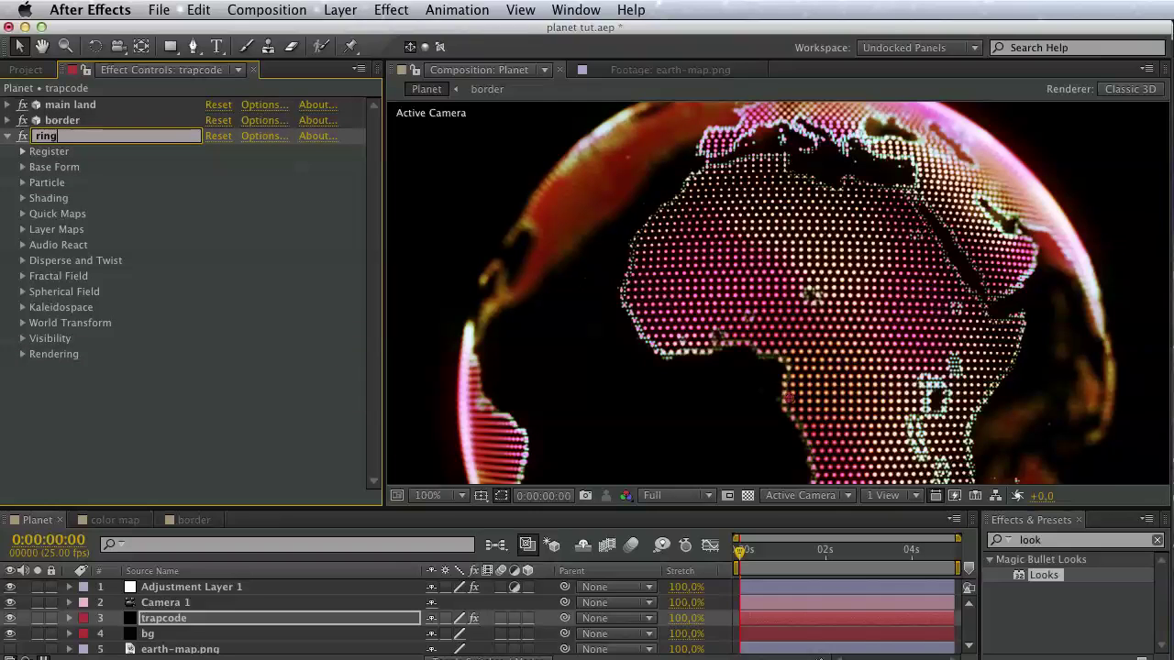
{"action": "key", "text": "Return"}
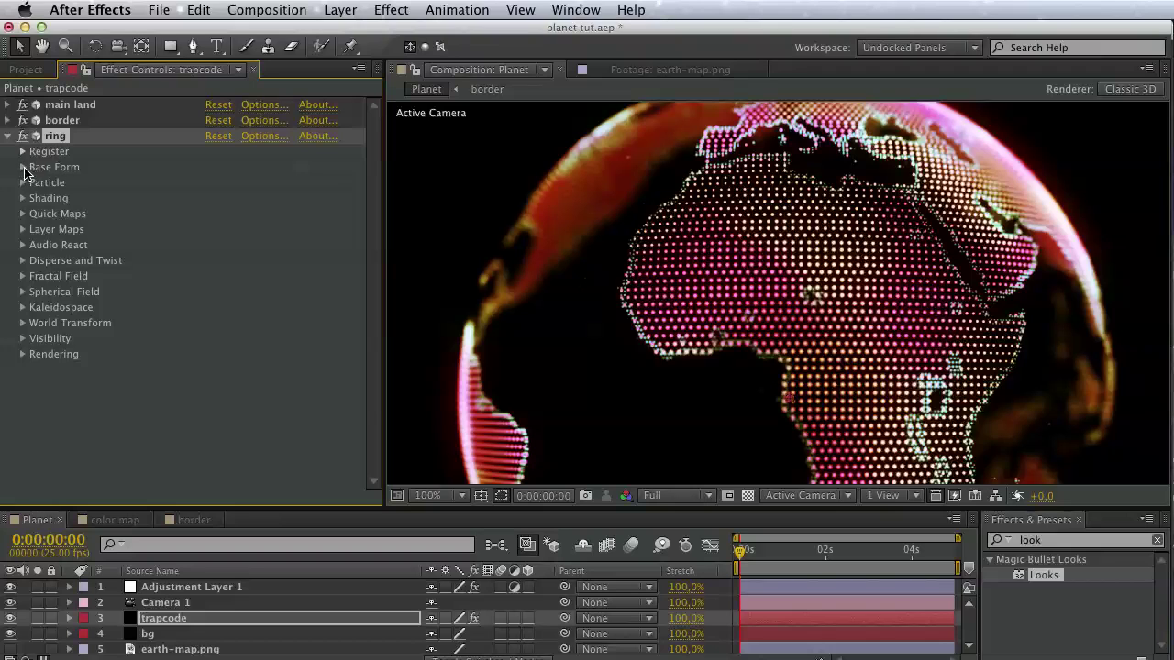
Set the ring's Base Form Particles in Y to 1 and Sphere Layers to 10.
{"action": "left_click", "coordinate": [23, 166]}
{"action": "left_click", "coordinate": [220, 261]}
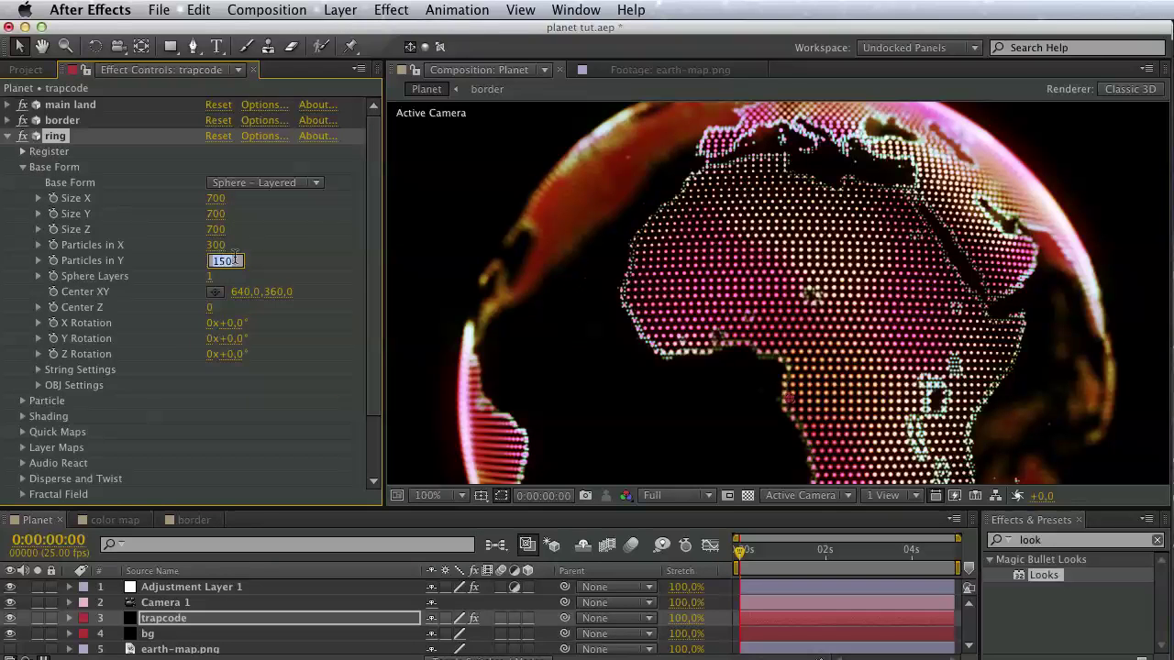
{"action": "type", "text": "1"}
{"action": "key", "text": "Return"}
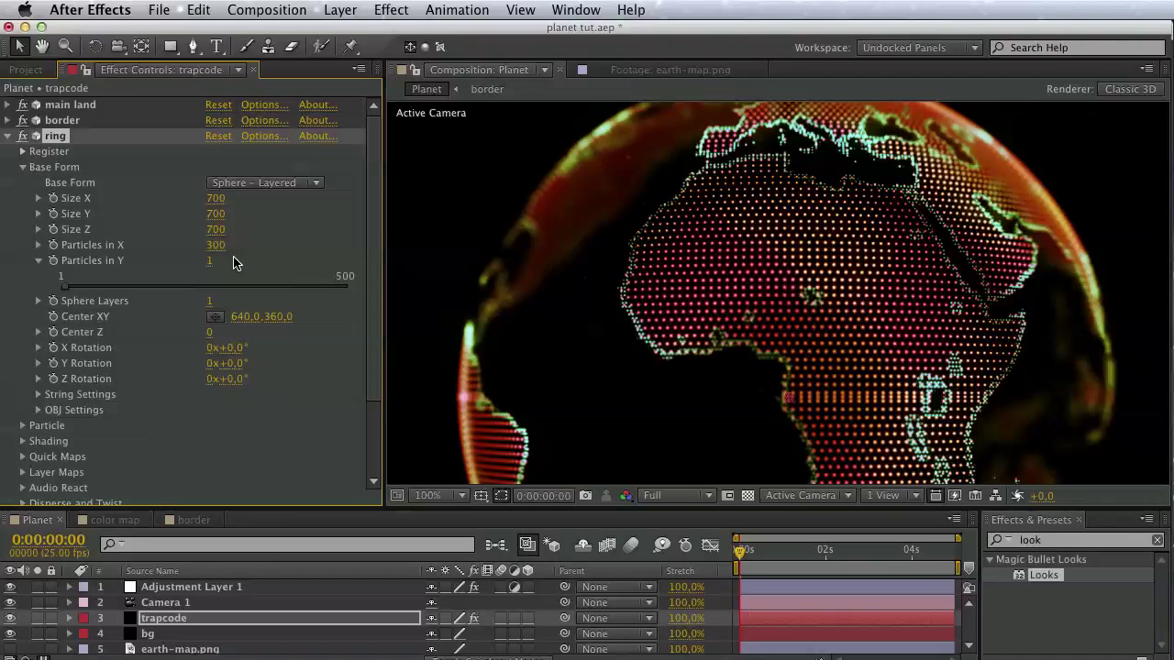
{"action": "left_click", "coordinate": [40, 262]}
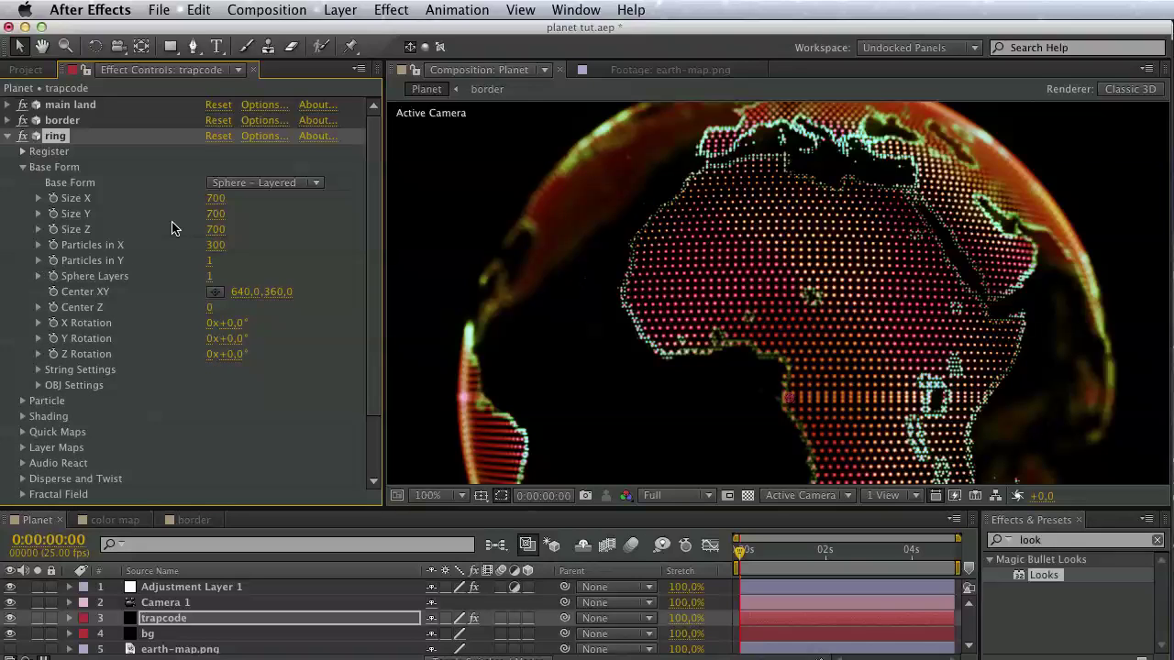
{"action": "left_click", "coordinate": [210, 276]}
{"action": "type", "text": "10"}
{"action": "key", "text": "Return"}
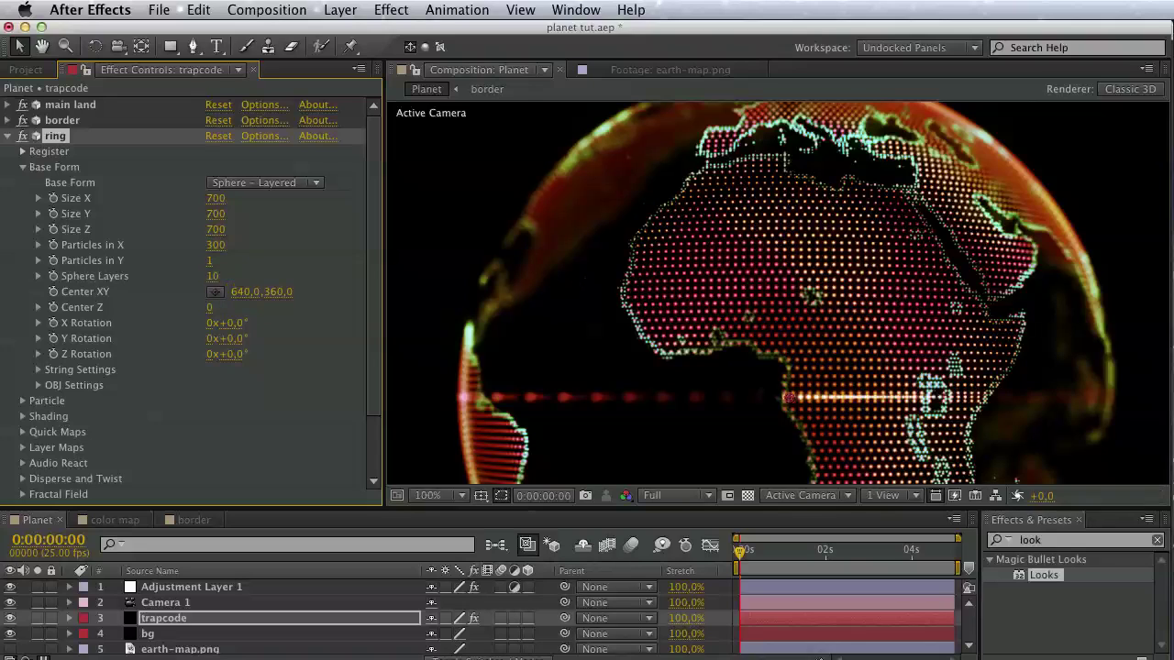
Set the ring's Base Form size to 1100 × 110 × 1100.
{"action": "left_click", "coordinate": [217, 199]}
{"action": "type", "text": "1100"}
{"action": "left_click", "coordinate": [216, 213]}
{"action": "type", "text": "110"}
{"action": "left_click", "coordinate": [220, 228]}
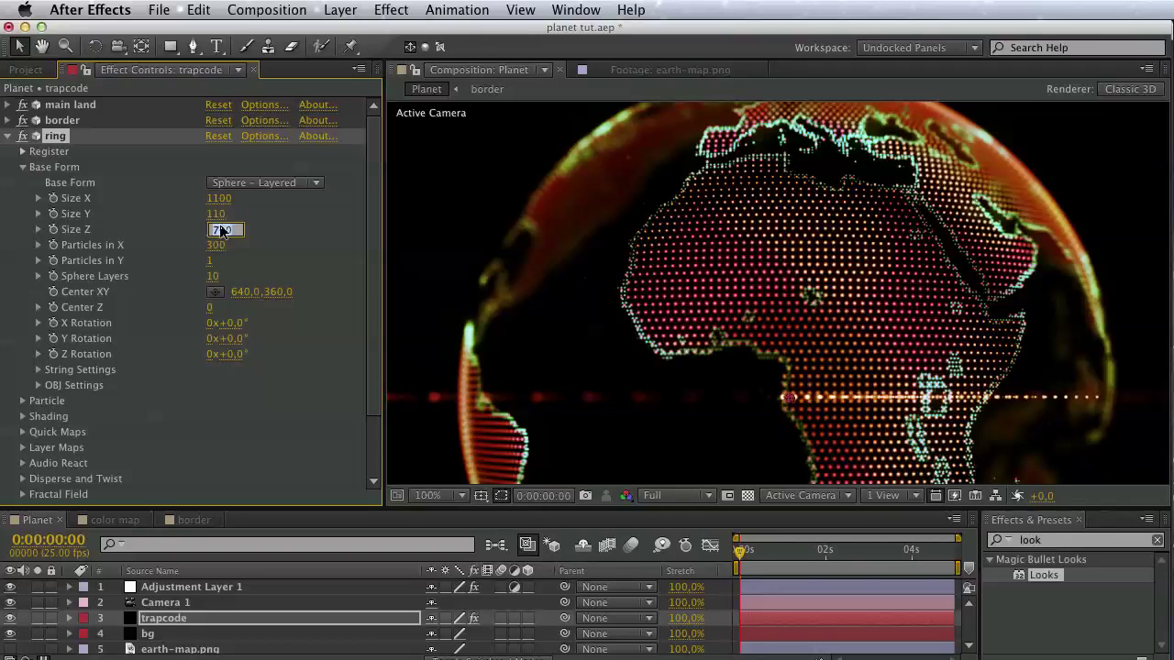
{"action": "type", "text": "1100"}
{"action": "key", "text": "Return"}
{"action": "left_click_drag", "start_coordinate": [712, 392], "coordinate": [508, 319]}
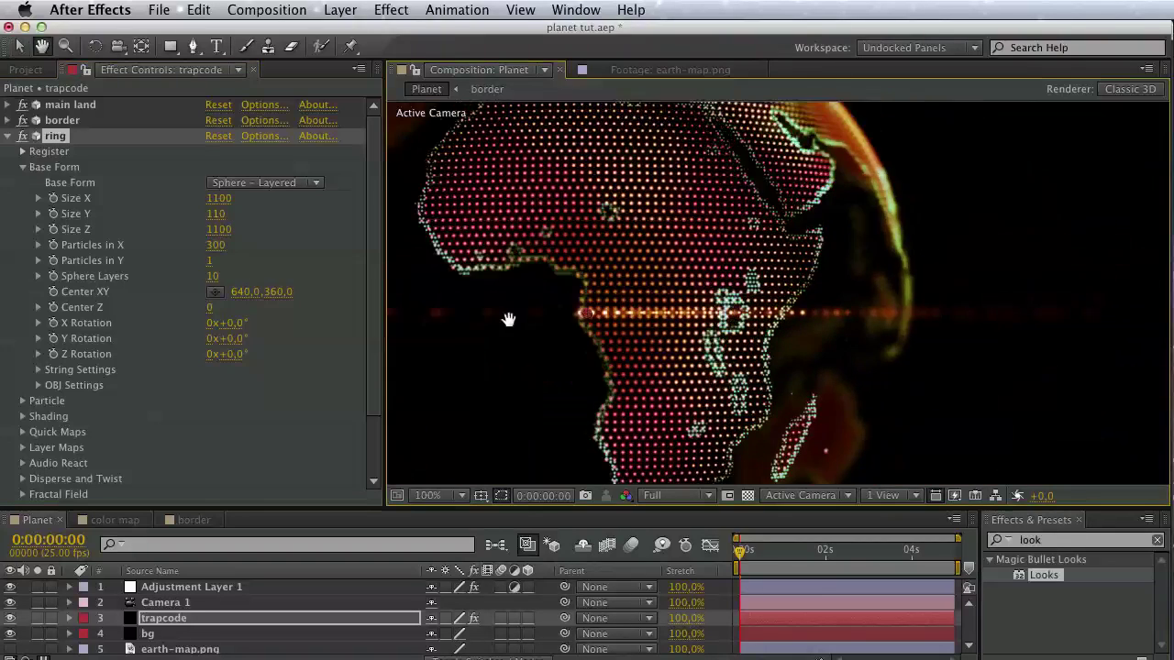
{"action": "scroll", "coordinate": [57, 474], "scroll_direction": "down", "scroll_amount": 3}
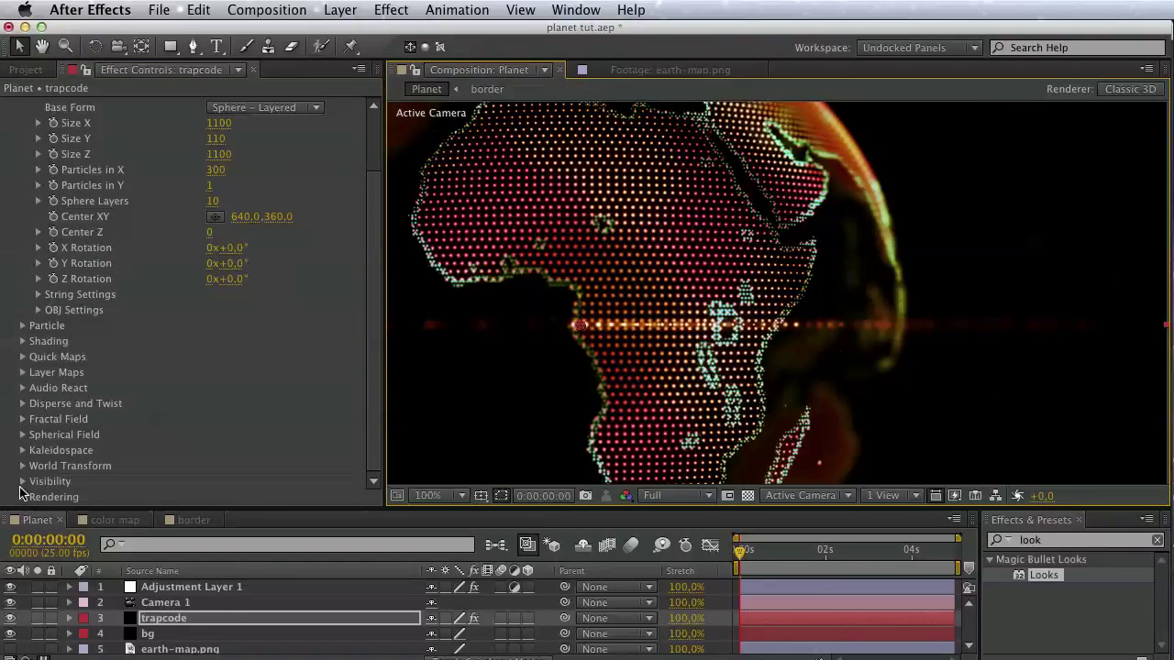
Try the ring's transfer mode at None, then restore Normal.
{"action": "left_click", "coordinate": [22, 496]}
{"action": "scroll", "coordinate": [138, 477], "scroll_direction": "down", "scroll_amount": 2}
{"action": "left_click", "coordinate": [261, 466]}
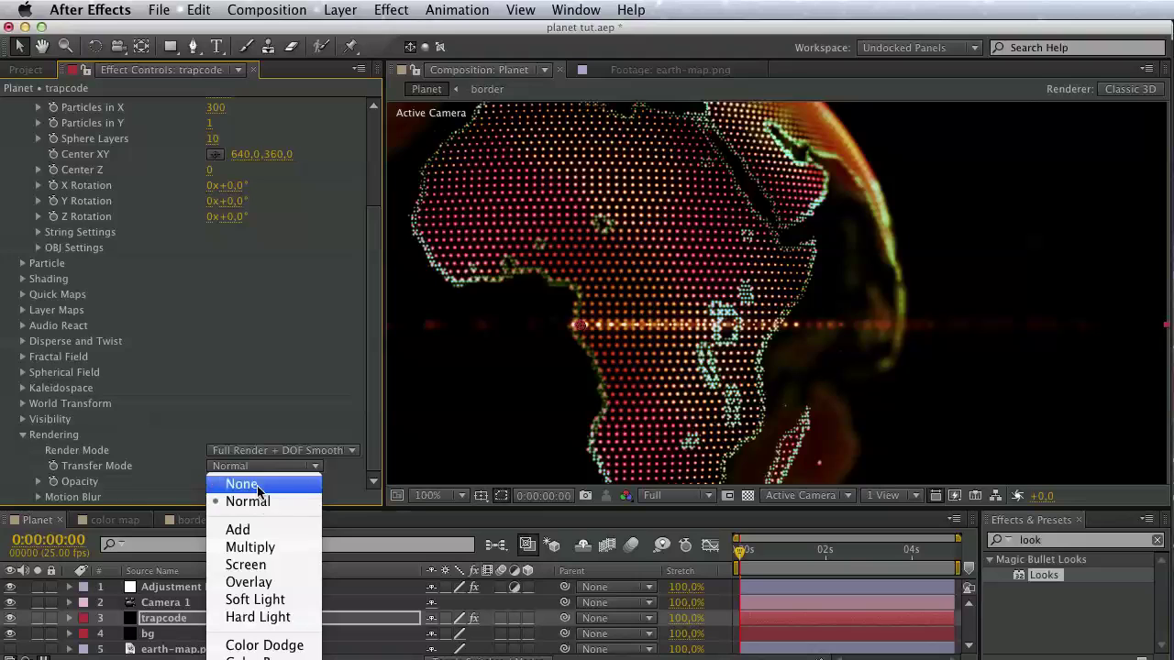
{"action": "left_click", "coordinate": [242, 484]}
{"action": "left_click", "coordinate": [258, 470]}
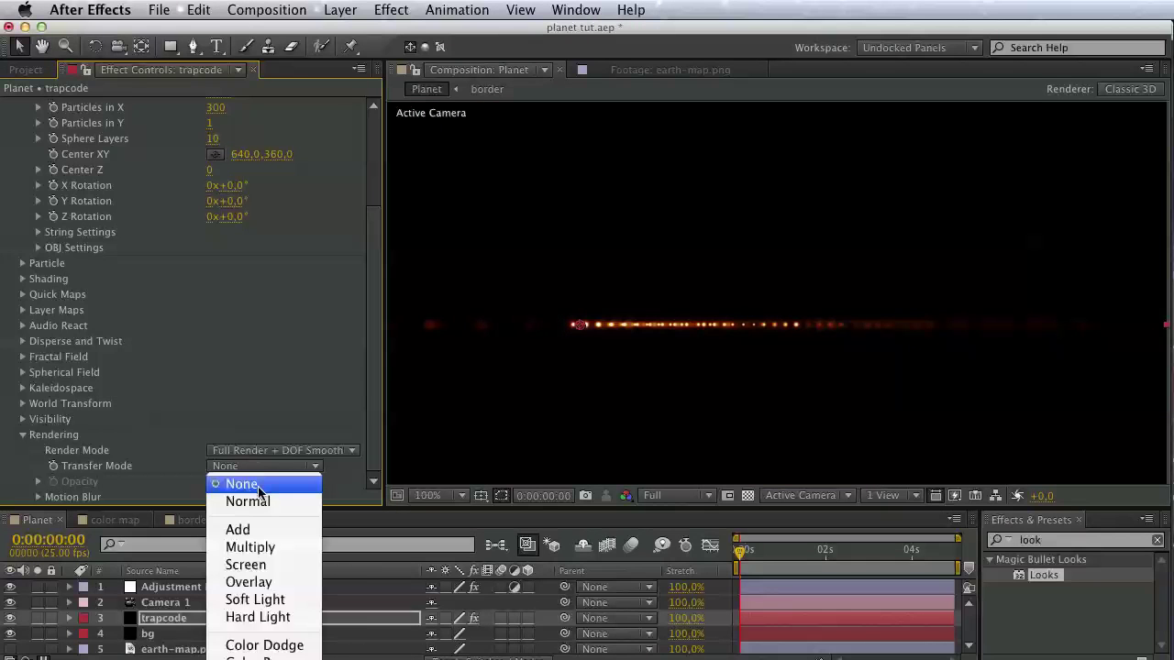
{"action": "left_click", "coordinate": [246, 500]}
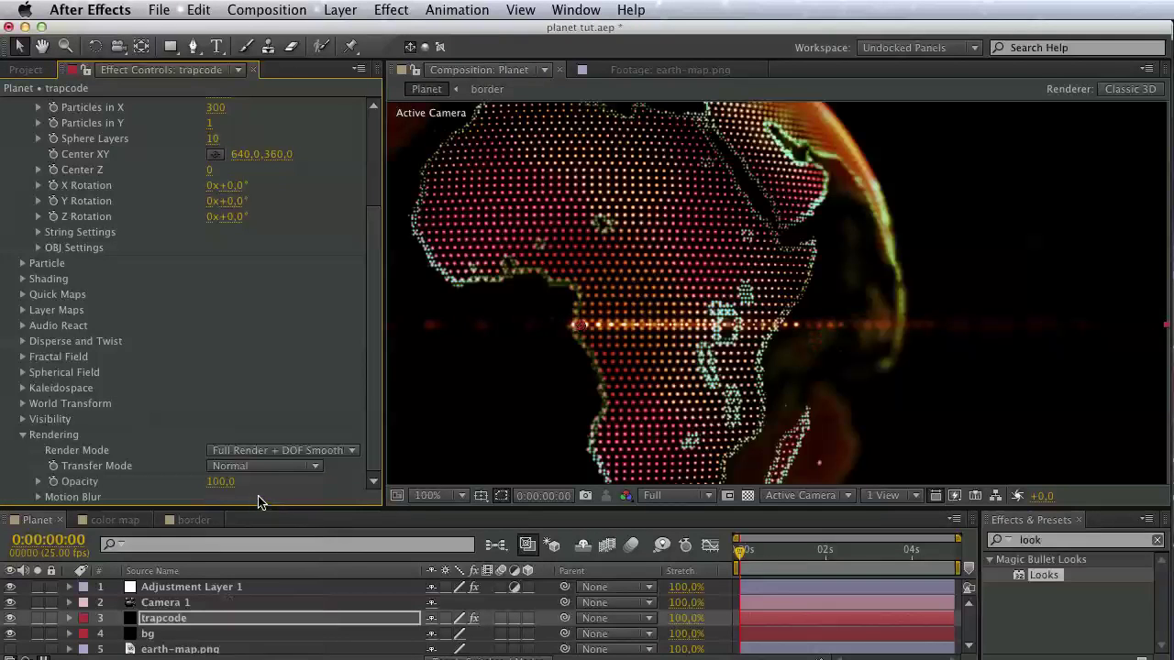
{"action": "left_click", "coordinate": [24, 436]}
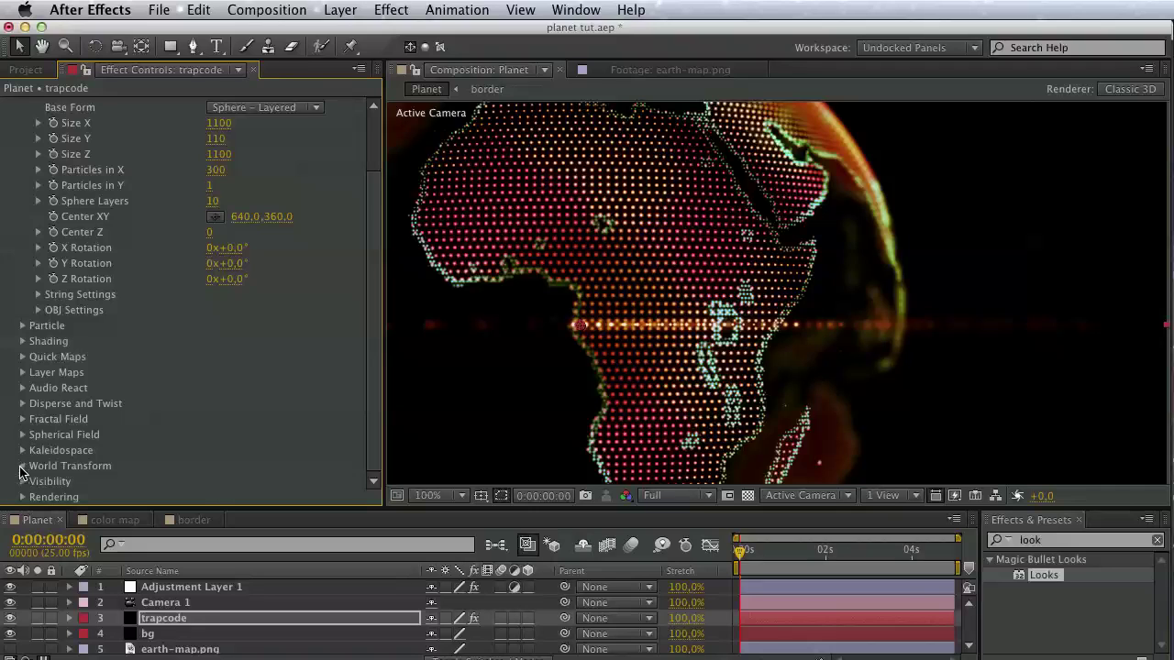
Tilt the ring using World Transform Z rotation −10° and X rotation 23°.
{"action": "left_click", "coordinate": [21, 467]}
{"action": "scroll", "coordinate": [261, 466], "scroll_direction": "down", "scroll_amount": 1}
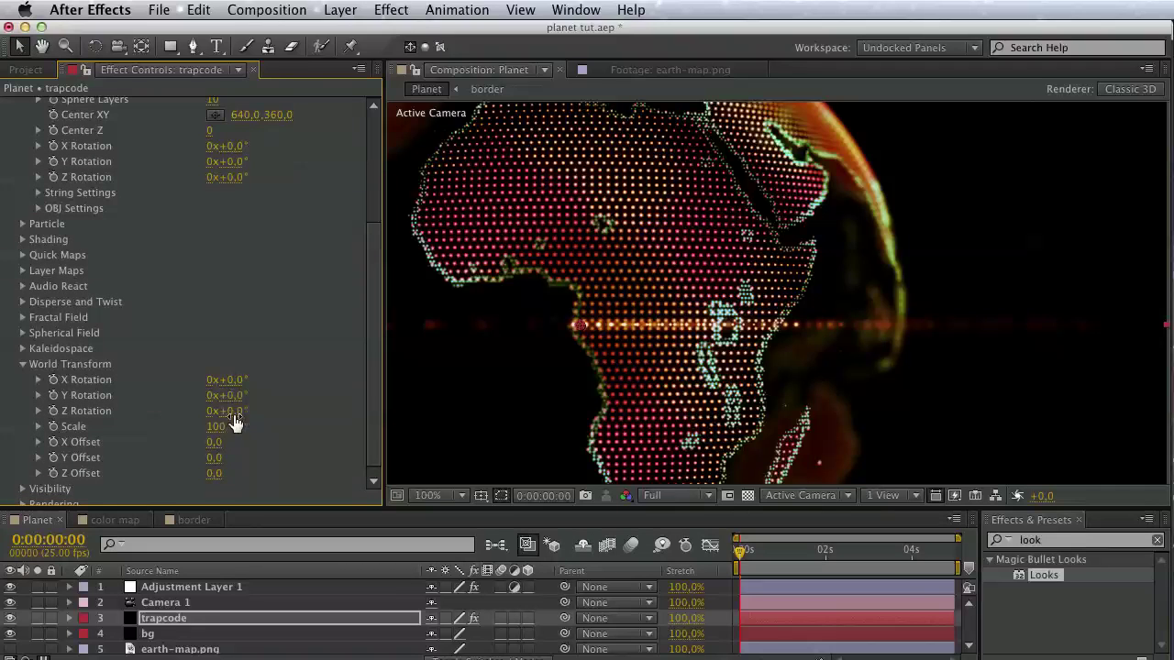
{"action": "left_click_drag", "start_coordinate": [246, 417], "coordinate": [223, 411]}
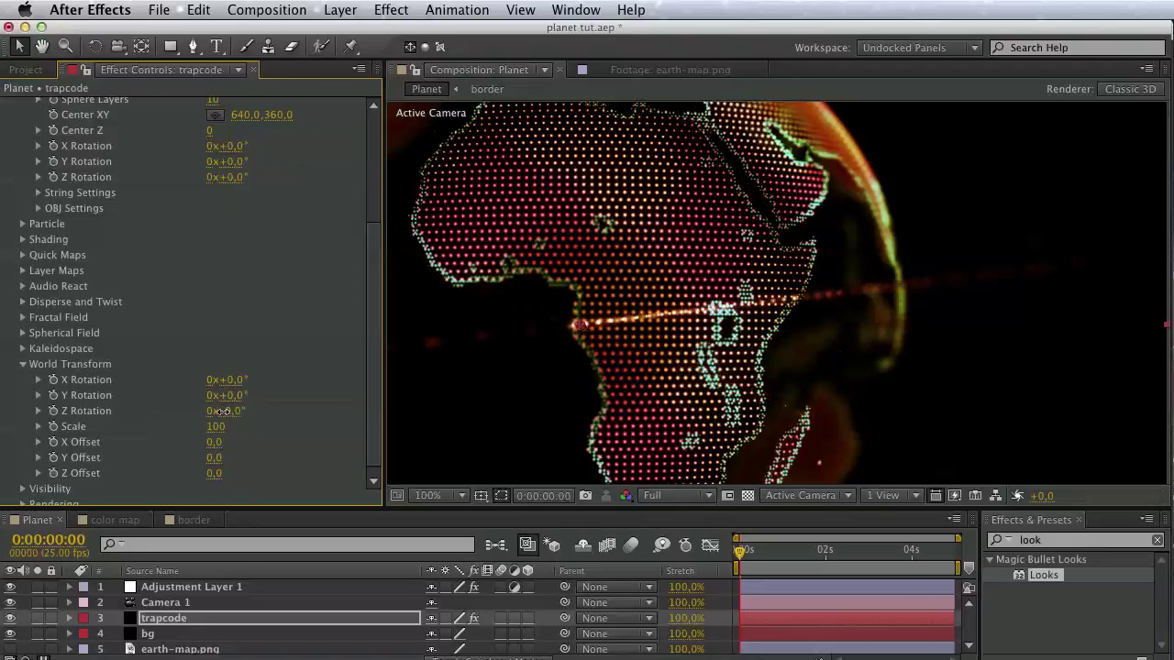
{"action": "left_click_drag", "start_coordinate": [231, 379], "coordinate": [262, 383]}
{"action": "scroll", "coordinate": [262, 390], "scroll_direction": "up", "scroll_amount": 3}
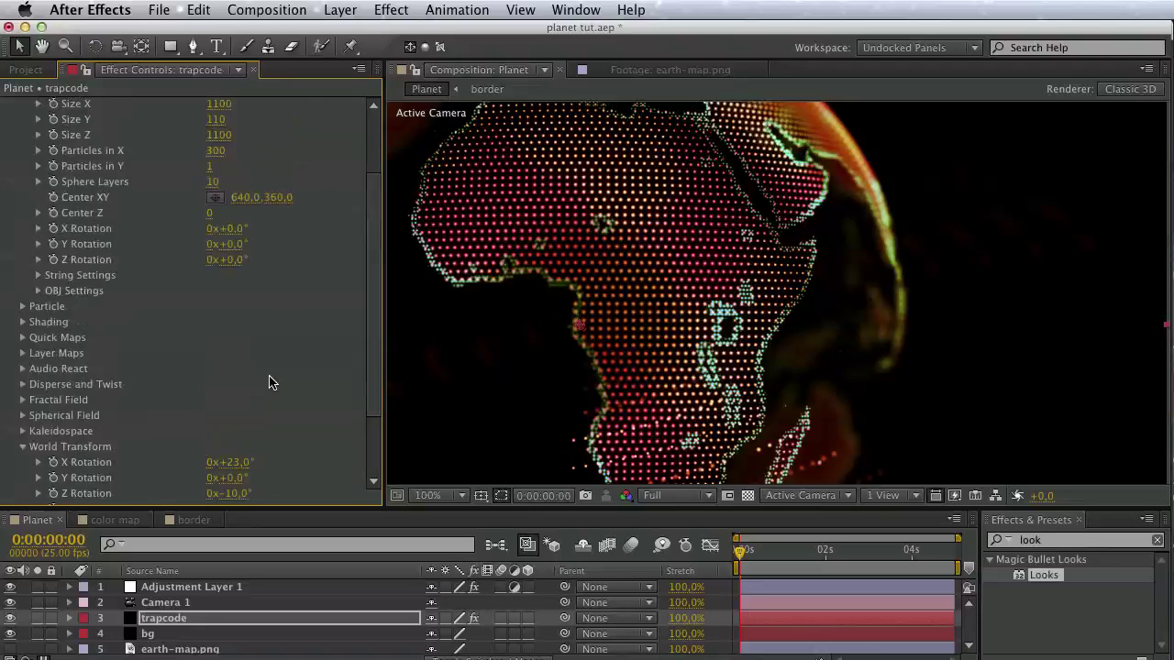
{"action": "scroll", "coordinate": [266, 378], "scroll_direction": "up", "scroll_amount": 3}
{"action": "left_click", "coordinate": [222, 246]}
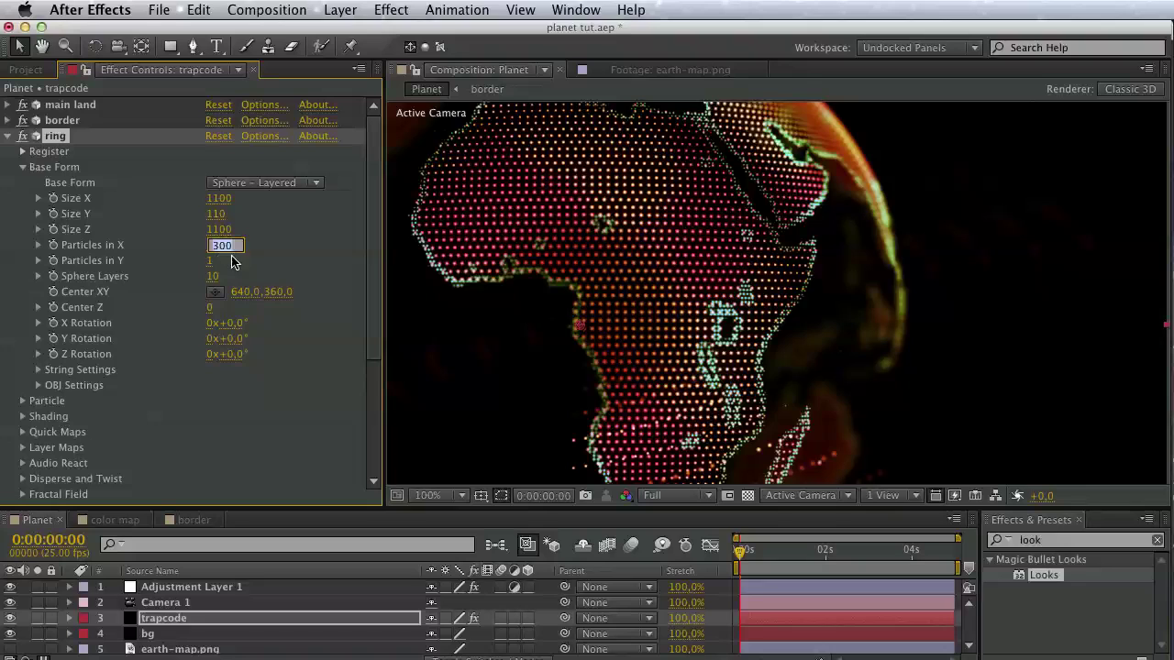
Set the ring's Particles in X to 1000 after briefly trying 2000.
{"action": "type", "text": "2000"}
{"action": "key", "text": "Return"}
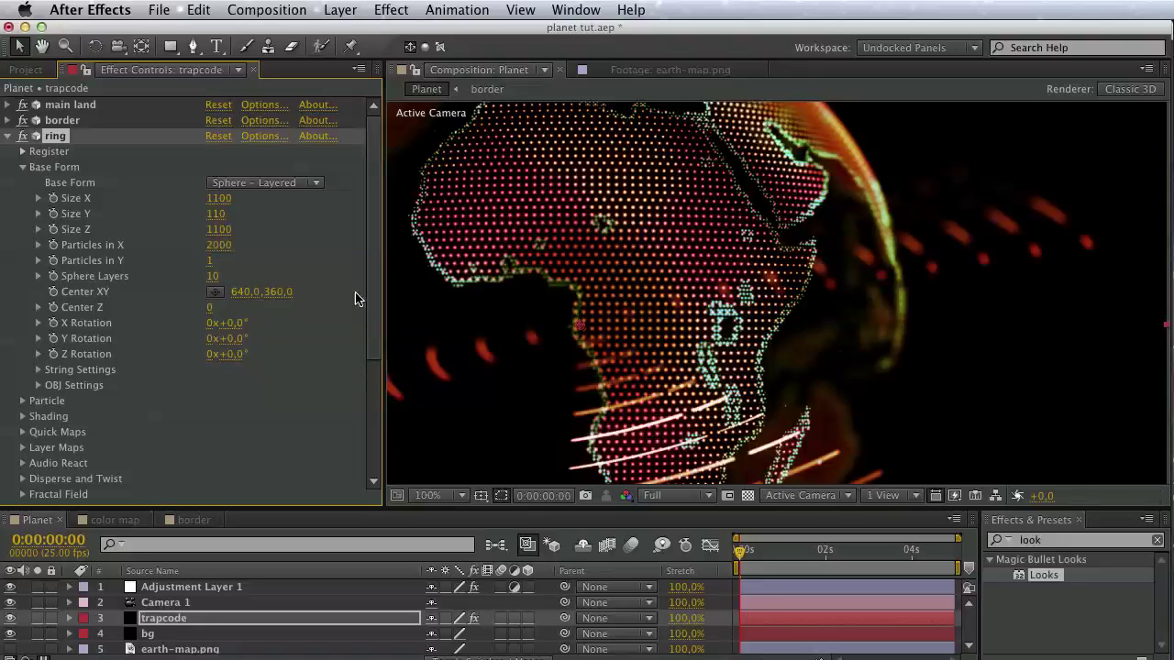
{"action": "left_click_drag", "start_coordinate": [888, 286], "coordinate": [781, 335]}
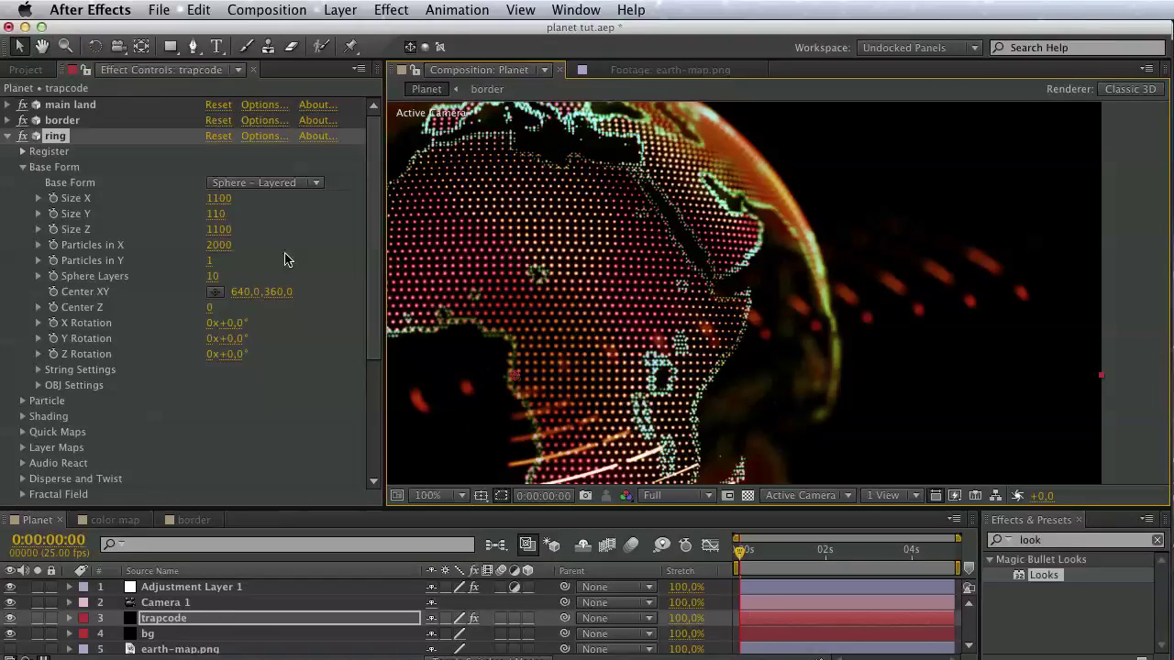
{"action": "left_click", "coordinate": [221, 246]}
{"action": "left_click", "coordinate": [221, 246]}
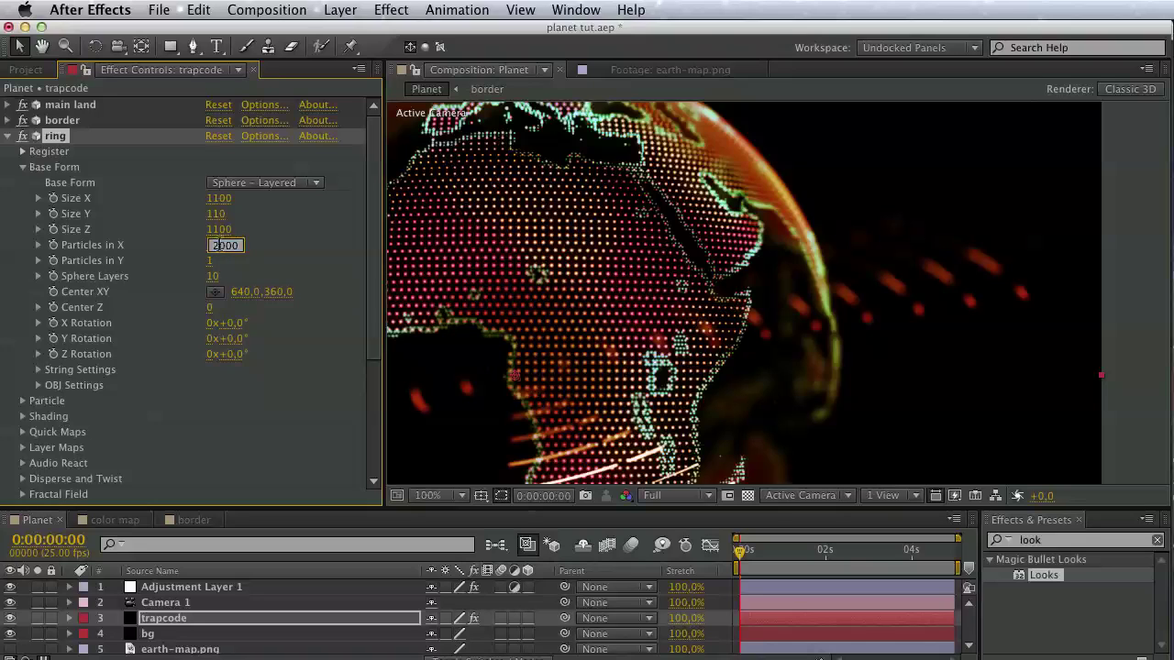
{"action": "type", "text": "1"}
{"action": "key", "text": "Return"}
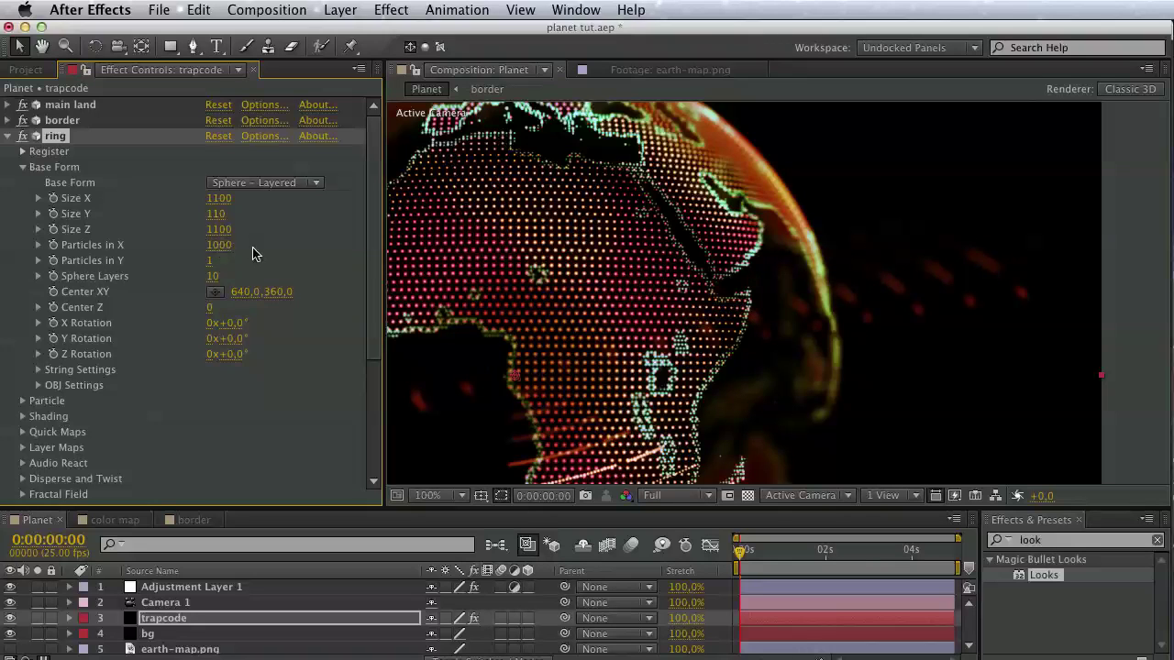
Give the ring particles Sphere Feather 0 and Size 3, and fit the comp in view.
{"action": "scroll", "coordinate": [170, 381], "scroll_direction": "down", "scroll_amount": 3}
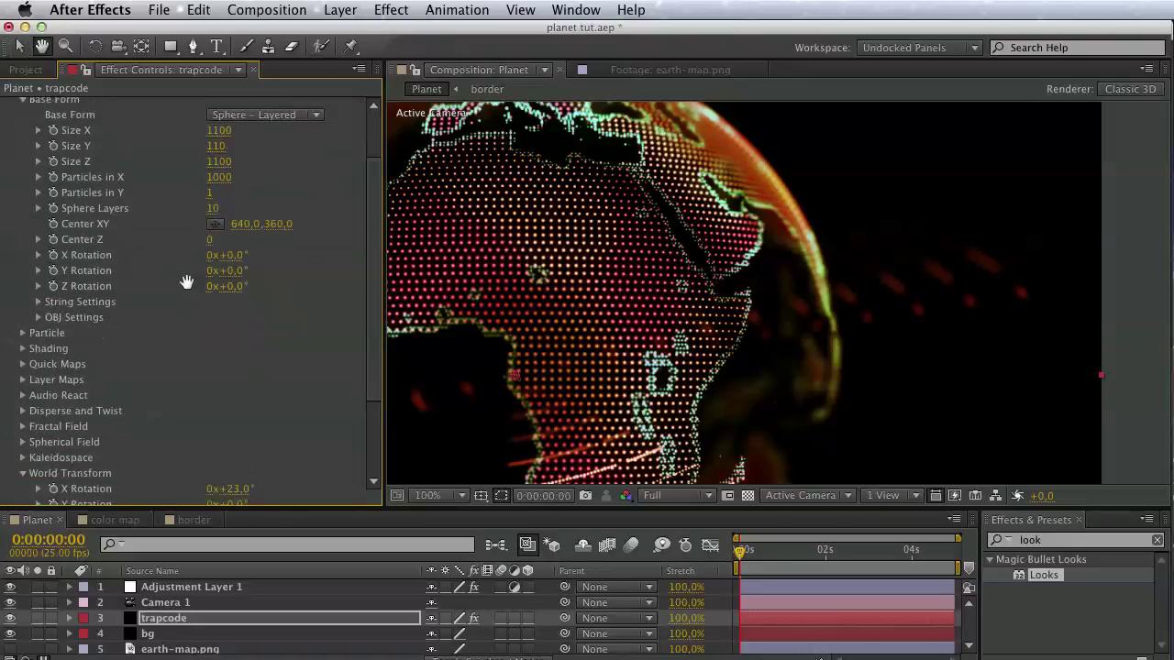
{"action": "scroll", "coordinate": [129, 330], "scroll_direction": "down", "scroll_amount": 1}
{"action": "left_click", "coordinate": [22, 296]}
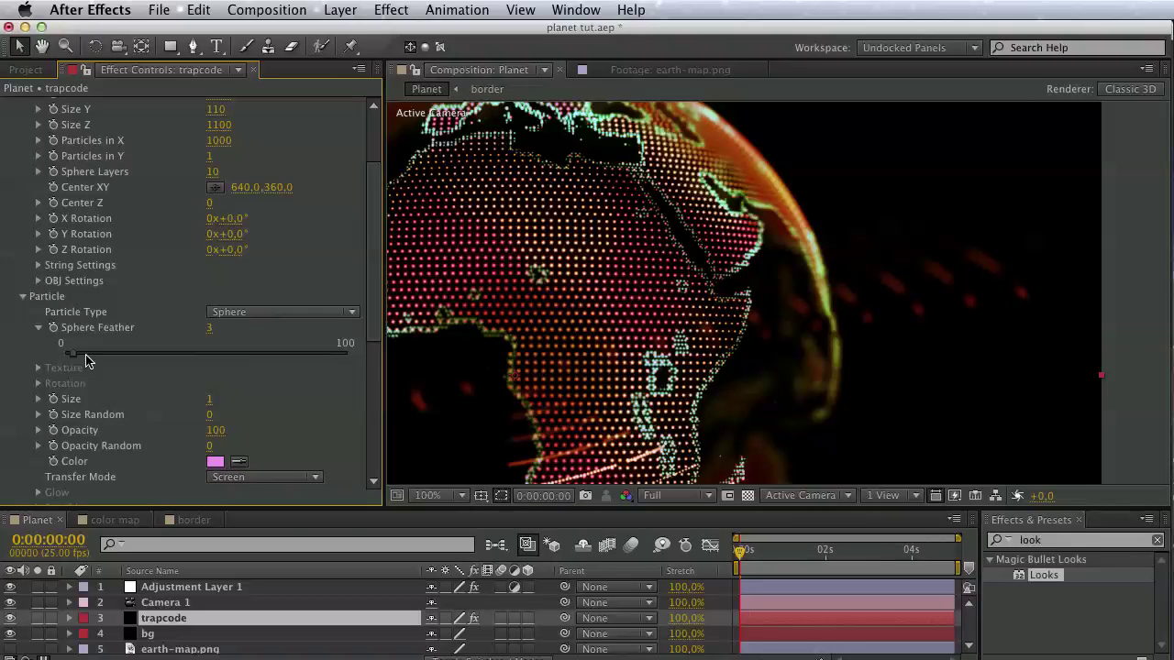
{"action": "left_click_drag", "start_coordinate": [86, 360], "coordinate": [39, 384]}
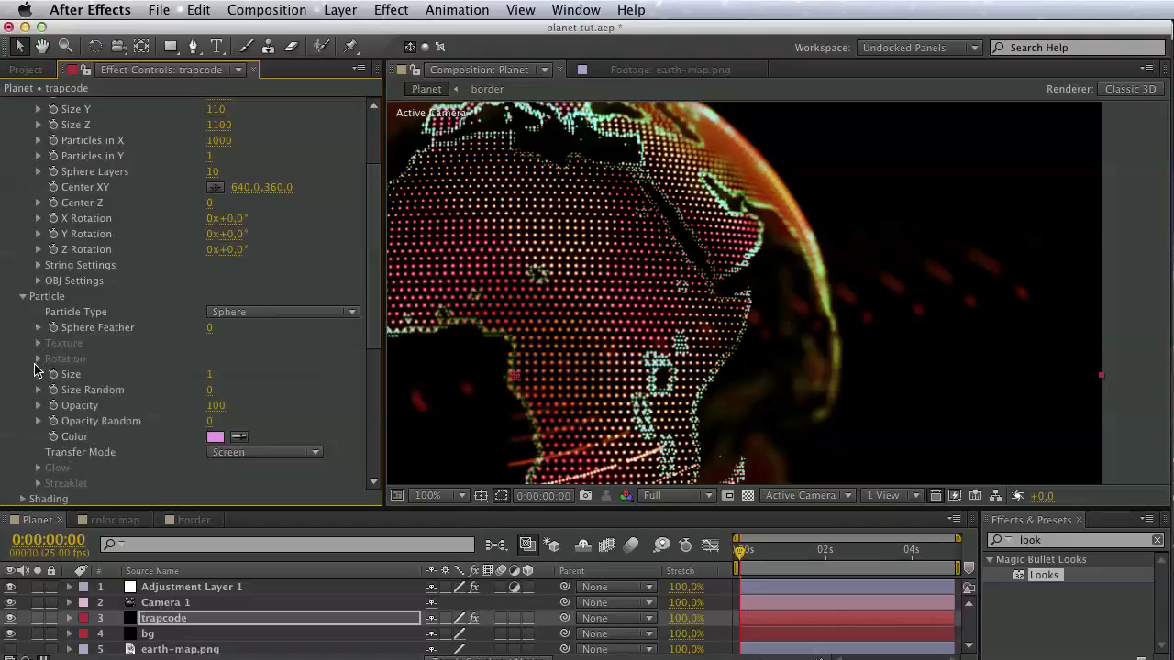
{"action": "left_click", "coordinate": [39, 375]}
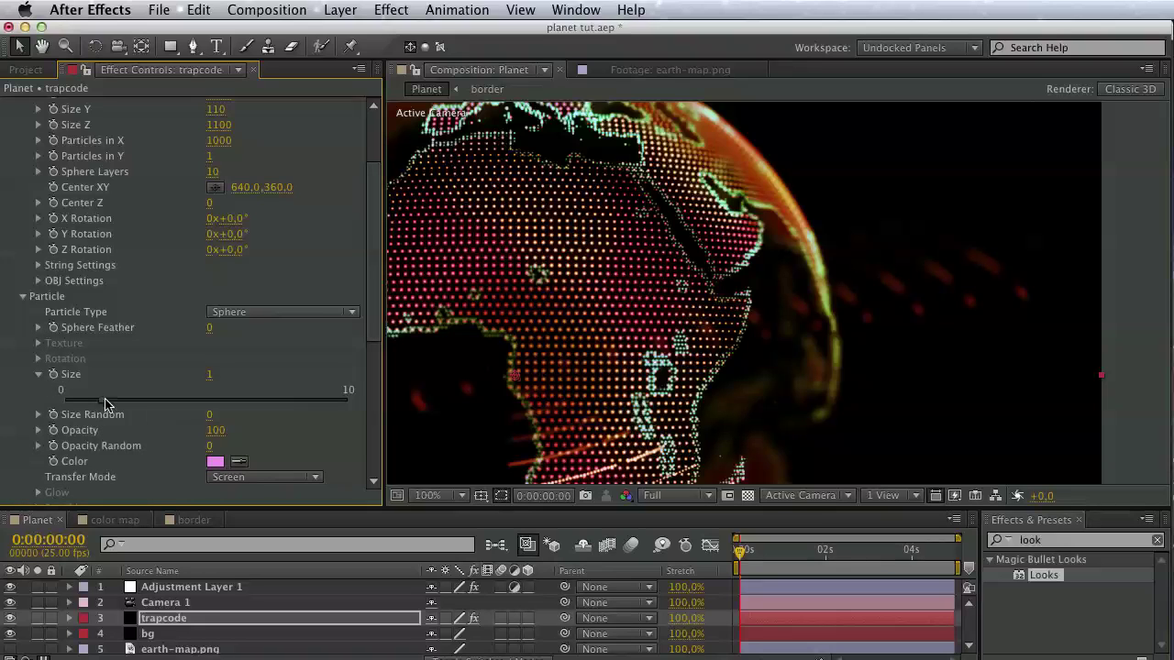
{"action": "left_click_drag", "start_coordinate": [106, 403], "coordinate": [142, 410]}
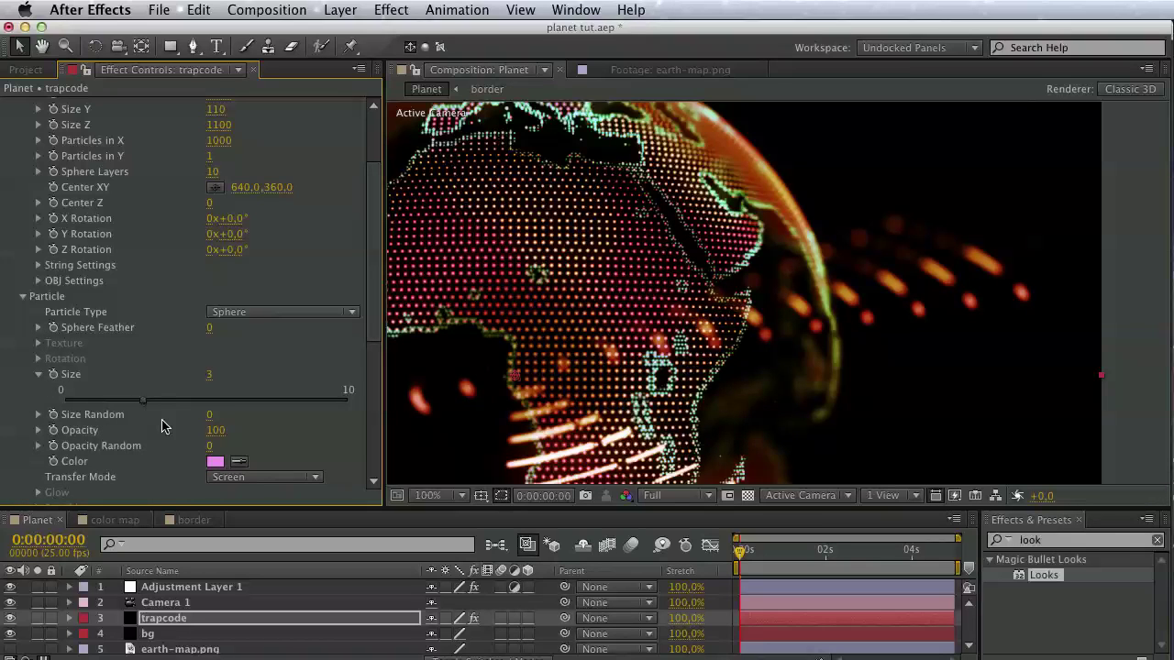
{"action": "left_click_drag", "start_coordinate": [674, 346], "coordinate": [547, 339]}
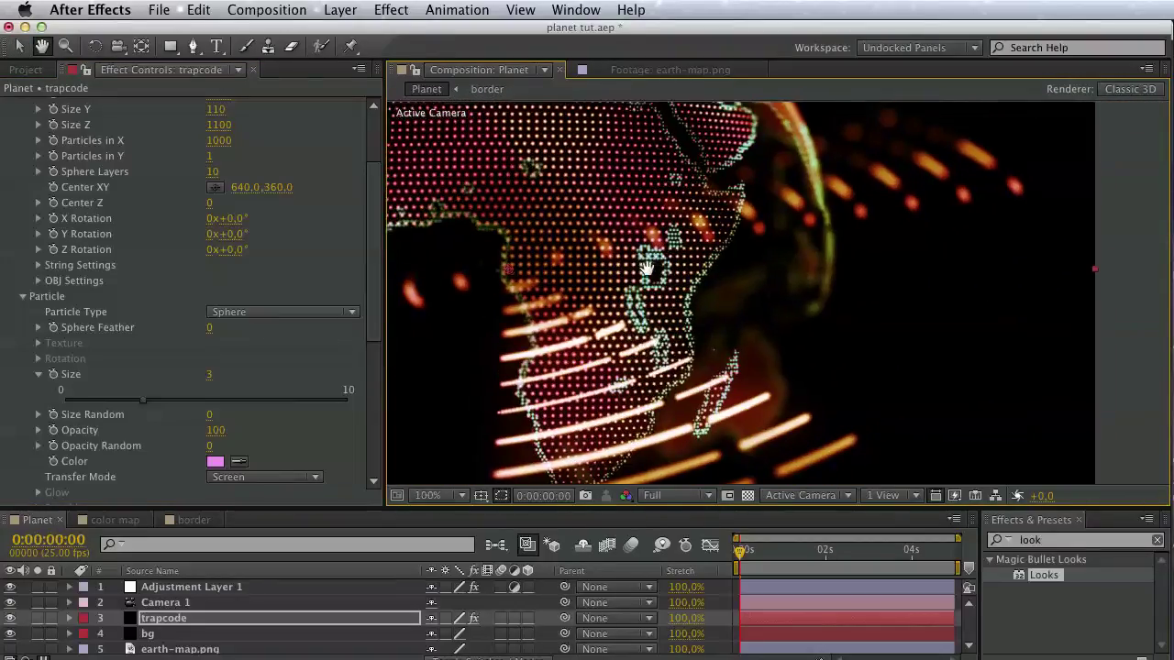
{"action": "mouse_move", "coordinate": [548, 340]}
{"action": "left_mouse_down"}
{"action": "mouse_move", "coordinate": [658, 313]}
{"action": "mouse_move", "coordinate": [743, 317]}
{"action": "left_mouse_up"}
{"action": "key", "text": "shift+slash"}
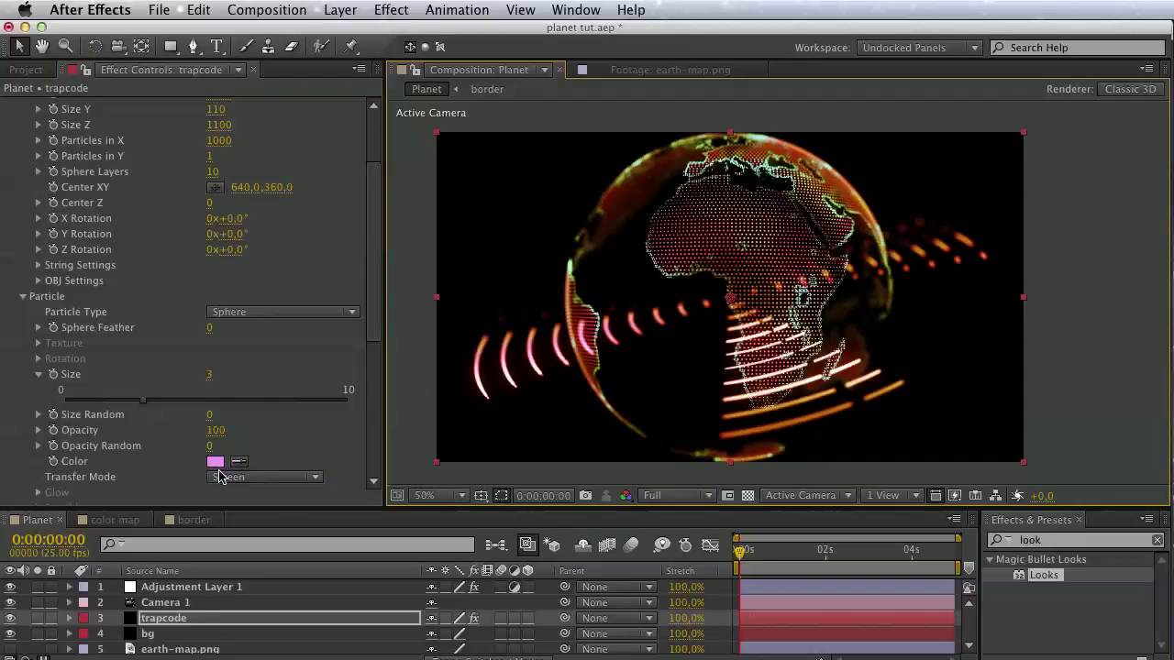
Try cyan for the ring particle colour, then revert to the original pink.
{"action": "left_click", "coordinate": [216, 462]}
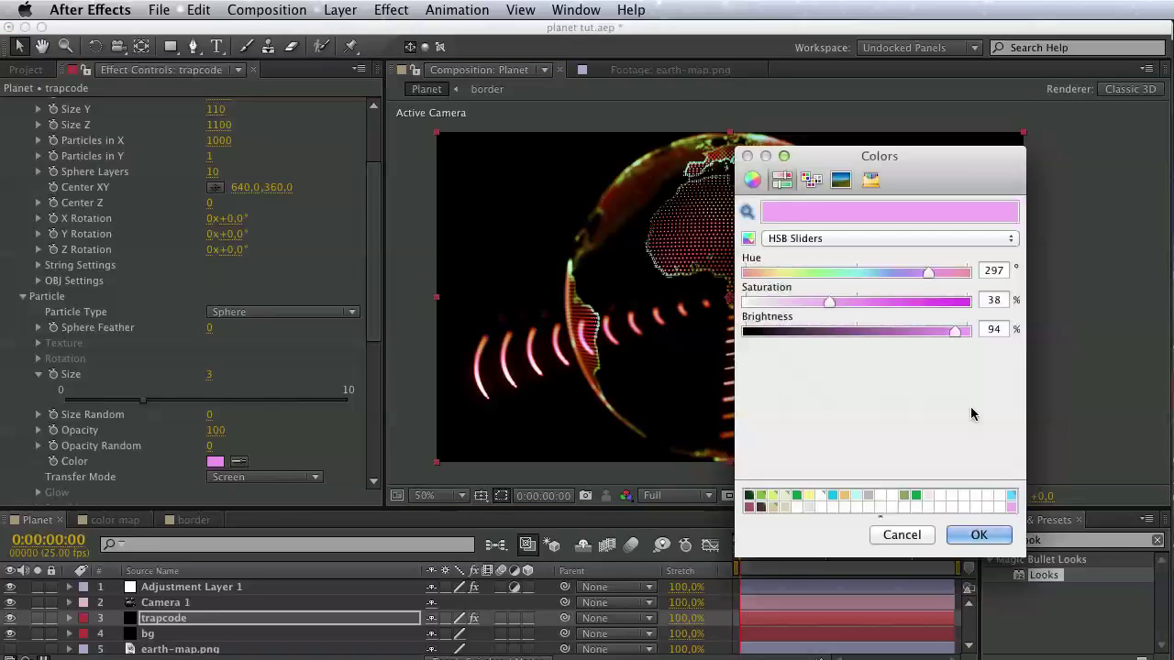
{"action": "left_click", "coordinate": [1010, 496]}
{"action": "left_click", "coordinate": [1004, 533]}
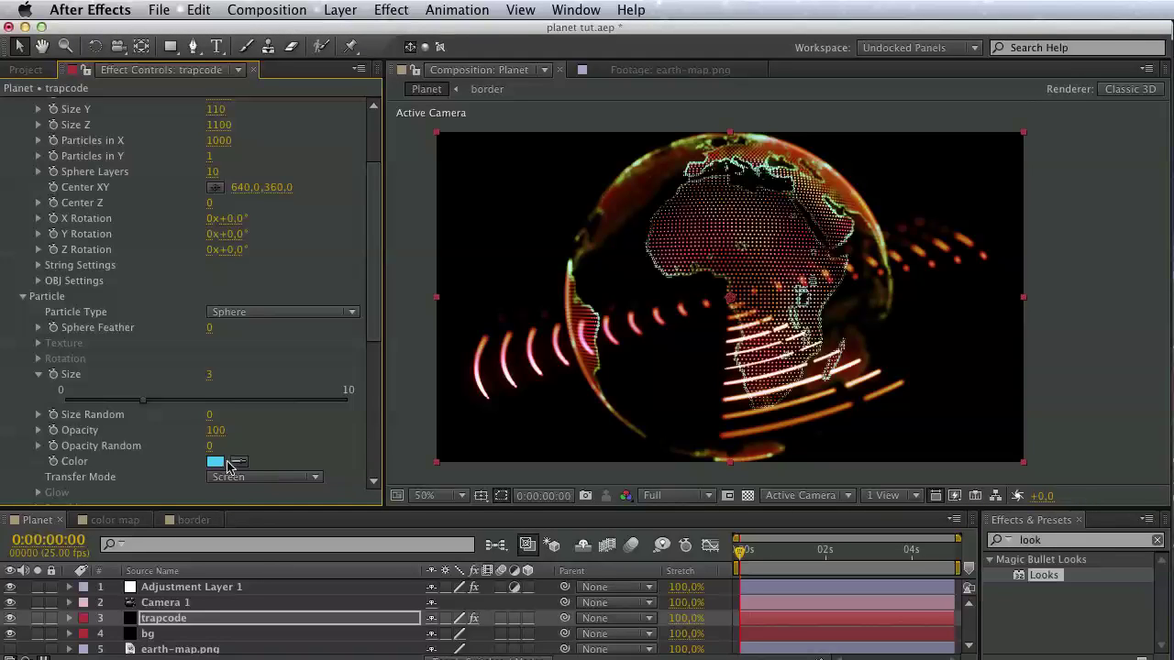
{"action": "left_click", "coordinate": [220, 462]}
{"action": "left_click", "coordinate": [1010, 506]}
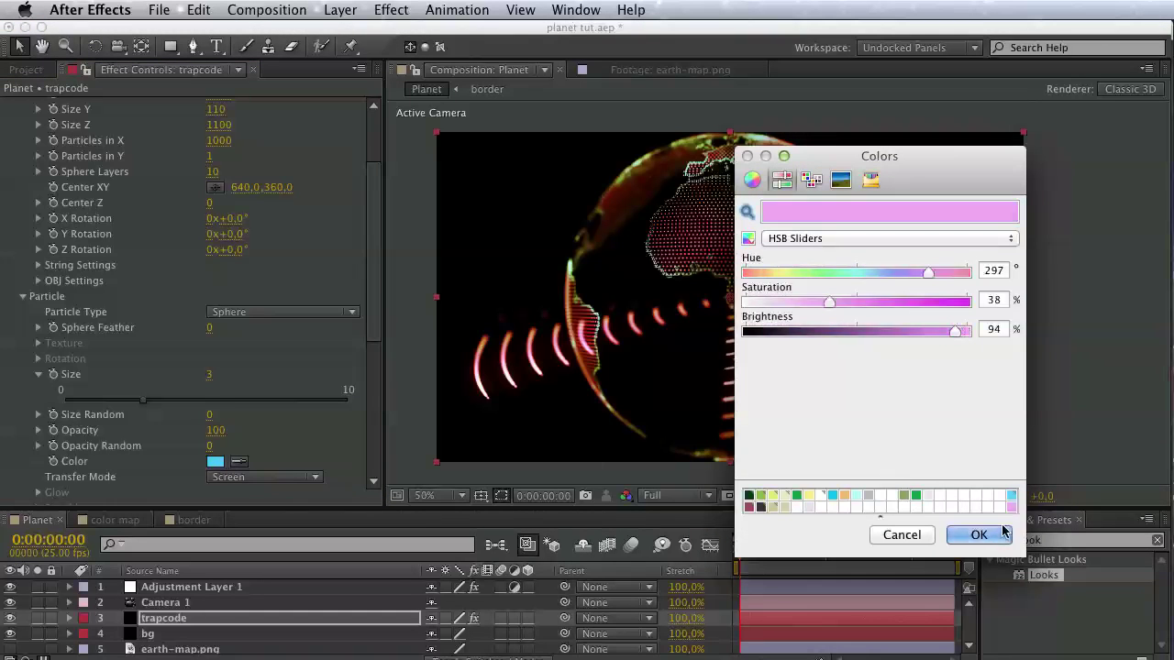
{"action": "left_click", "coordinate": [978, 534]}
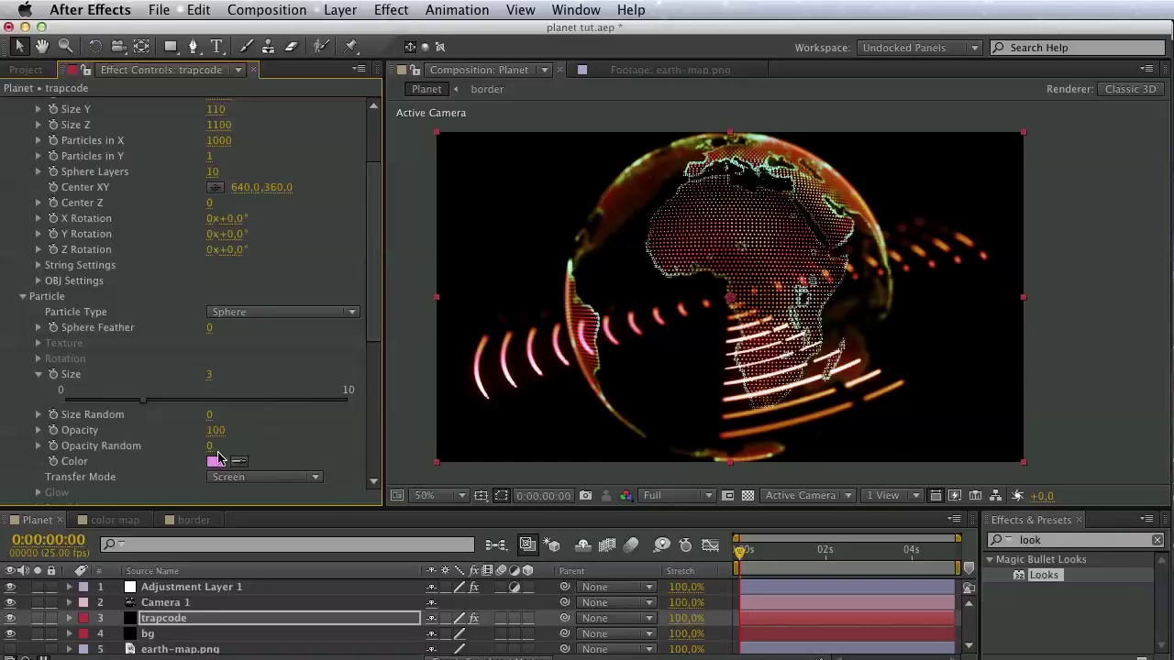
Set the ring's particle Size to 2 and Base Form Size Y to 1100.
{"action": "scroll", "coordinate": [218, 457], "scroll_direction": "up", "scroll_amount": 5}
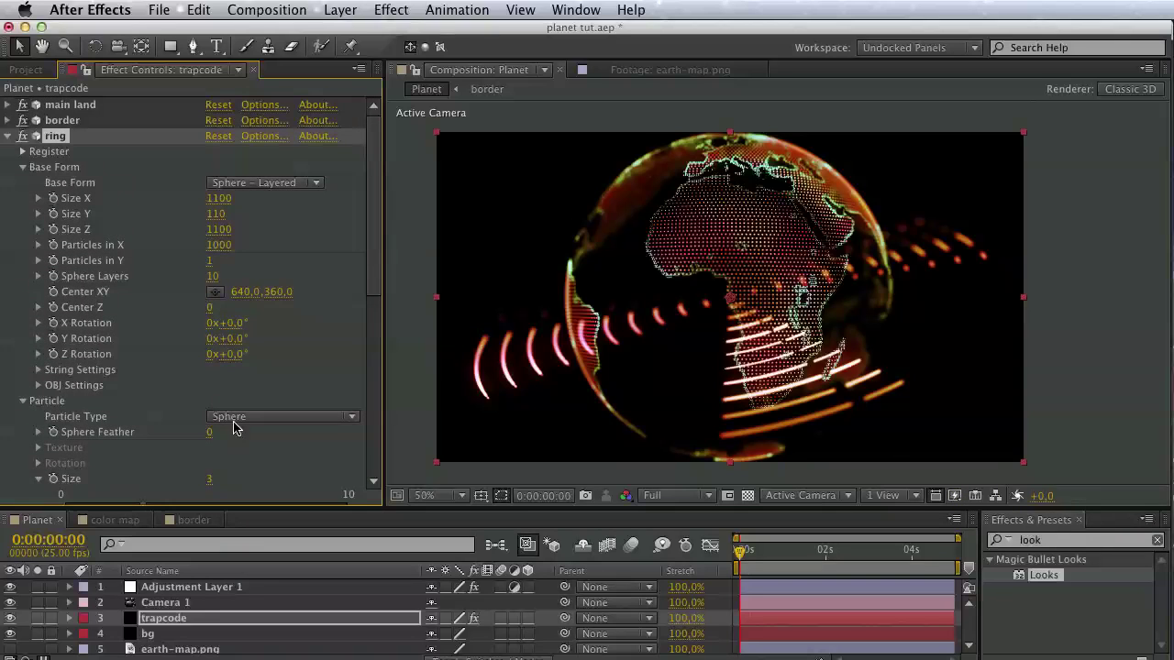
{"action": "scroll", "coordinate": [234, 427], "scroll_direction": "down", "scroll_amount": 3}
{"action": "scroll", "coordinate": [236, 431], "scroll_direction": "down", "scroll_amount": 3}
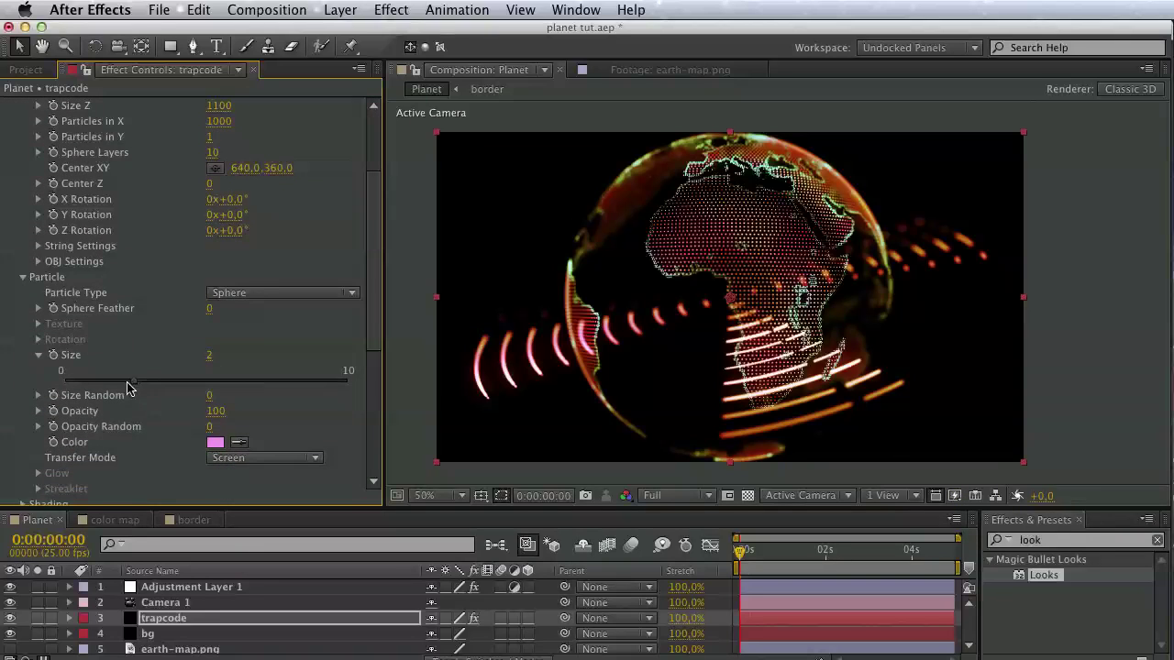
{"action": "left_click_drag", "start_coordinate": [129, 381], "coordinate": [116, 381]}
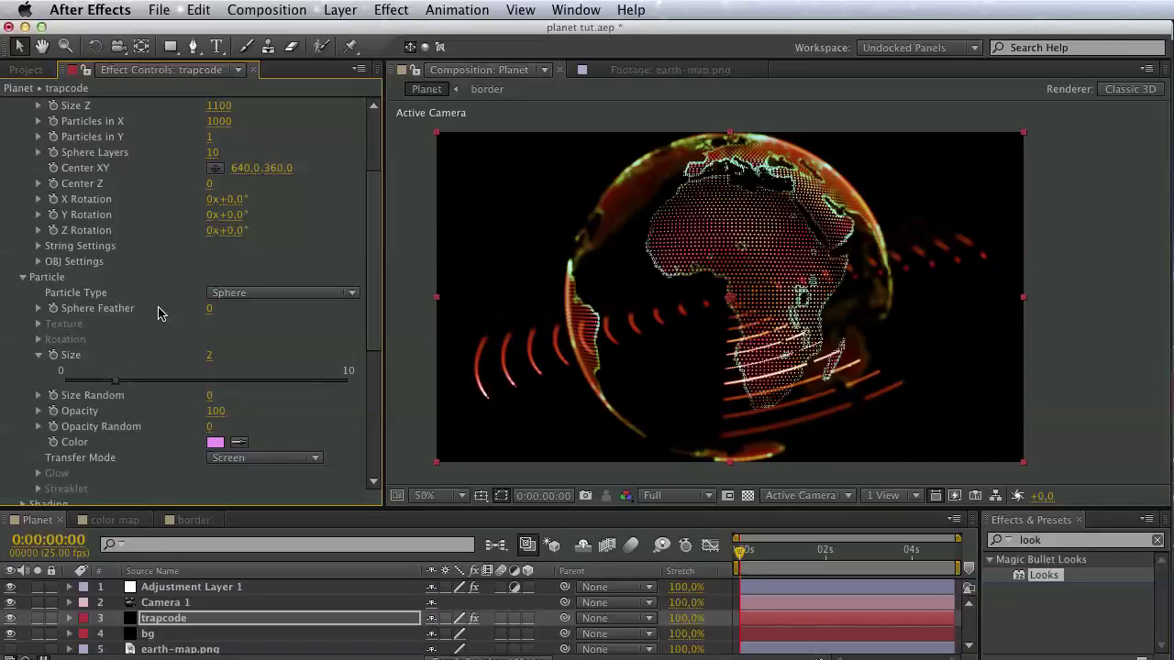
{"action": "scroll", "coordinate": [158, 313], "scroll_direction": "up", "scroll_amount": 2}
{"action": "scroll", "coordinate": [157, 314], "scroll_direction": "up", "scroll_amount": 4}
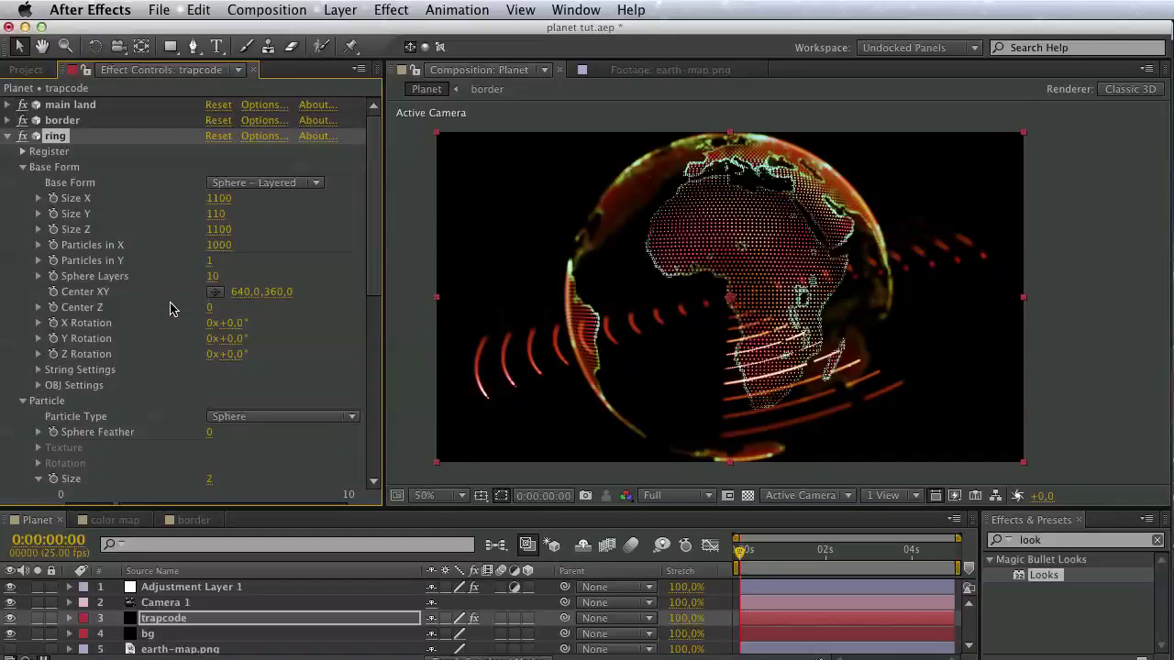
{"action": "left_click", "coordinate": [218, 215]}
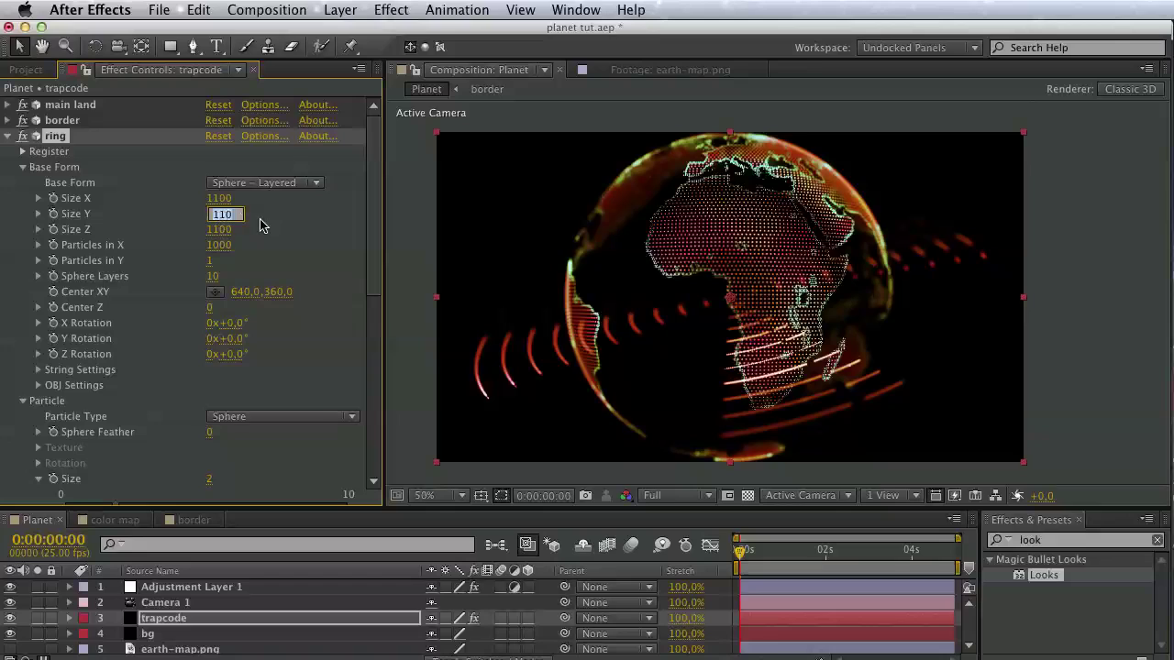
{"action": "type", "text": "1100"}
{"action": "key", "text": "Return"}
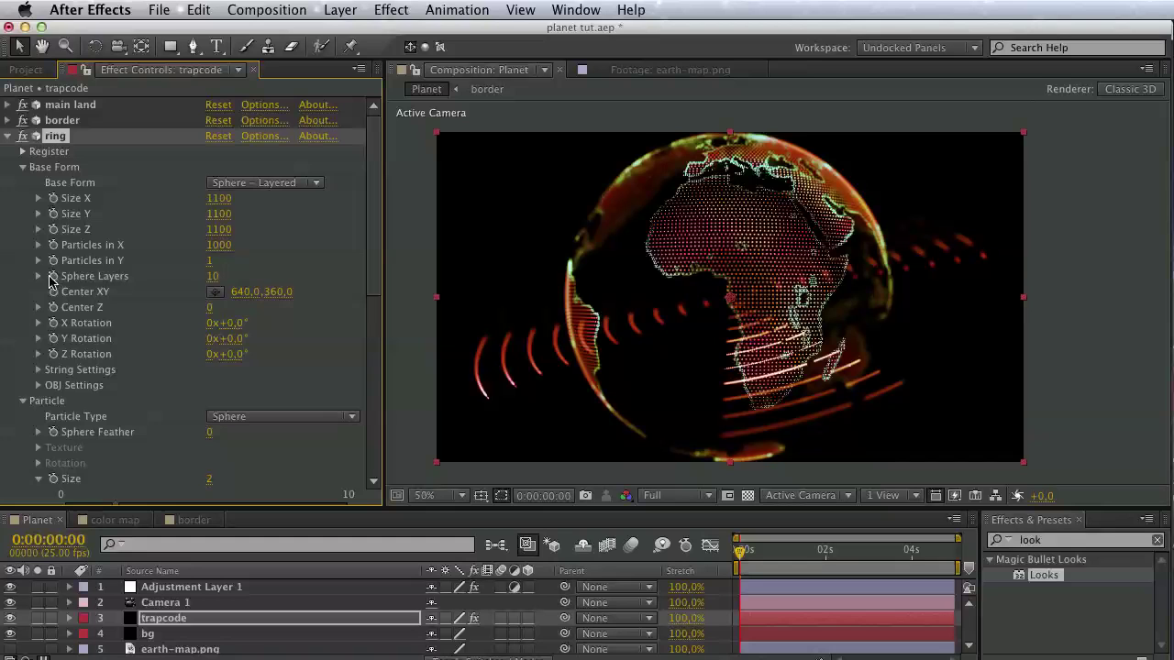
{"action": "scroll", "coordinate": [215, 380], "scroll_direction": "down", "scroll_amount": 3}
{"action": "scroll", "coordinate": [214, 379], "scroll_direction": "down", "scroll_amount": 2}
{"action": "scroll", "coordinate": [215, 380], "scroll_direction": "down", "scroll_amount": 4}
Expand Spherical Field > Sphere 1 and set its Strength to 100 and Radius to 500.
{"action": "scroll", "coordinate": [133, 408], "scroll_direction": "down", "scroll_amount": 4}
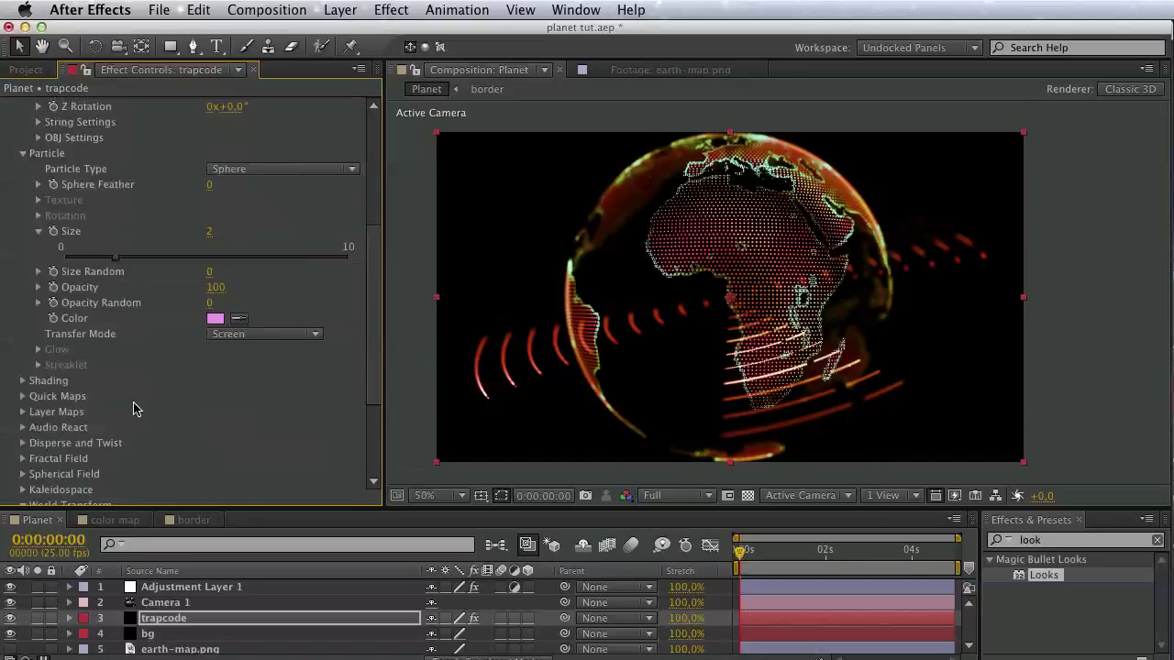
{"action": "scroll", "coordinate": [133, 408], "scroll_direction": "down", "scroll_amount": 4}
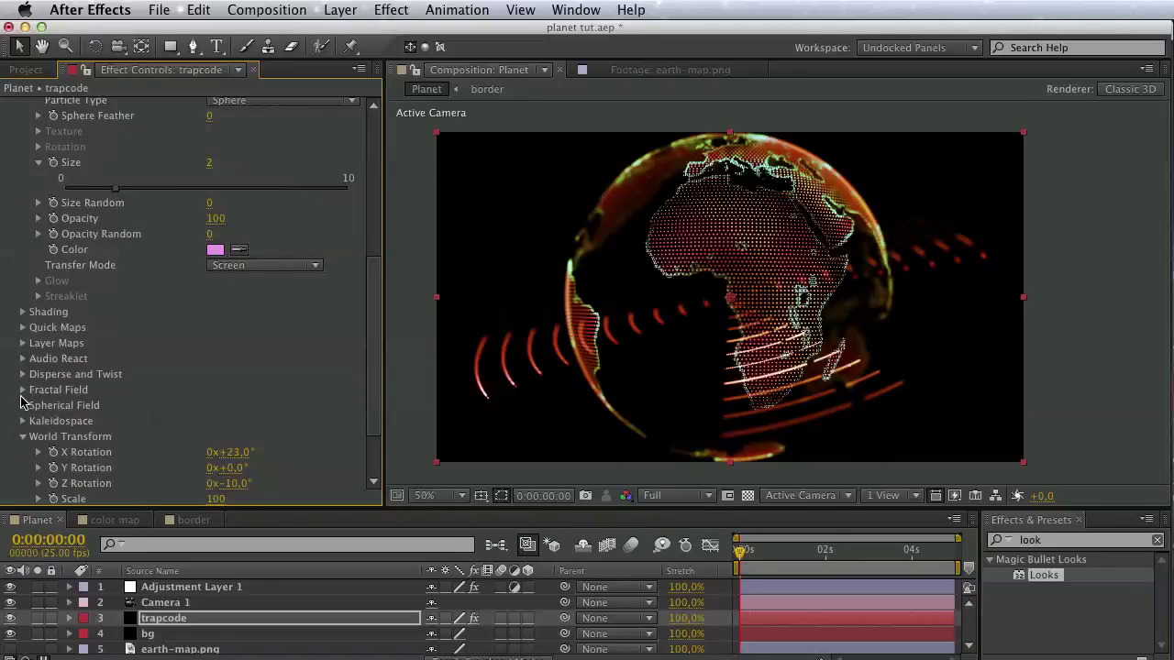
{"action": "left_click", "coordinate": [22, 405]}
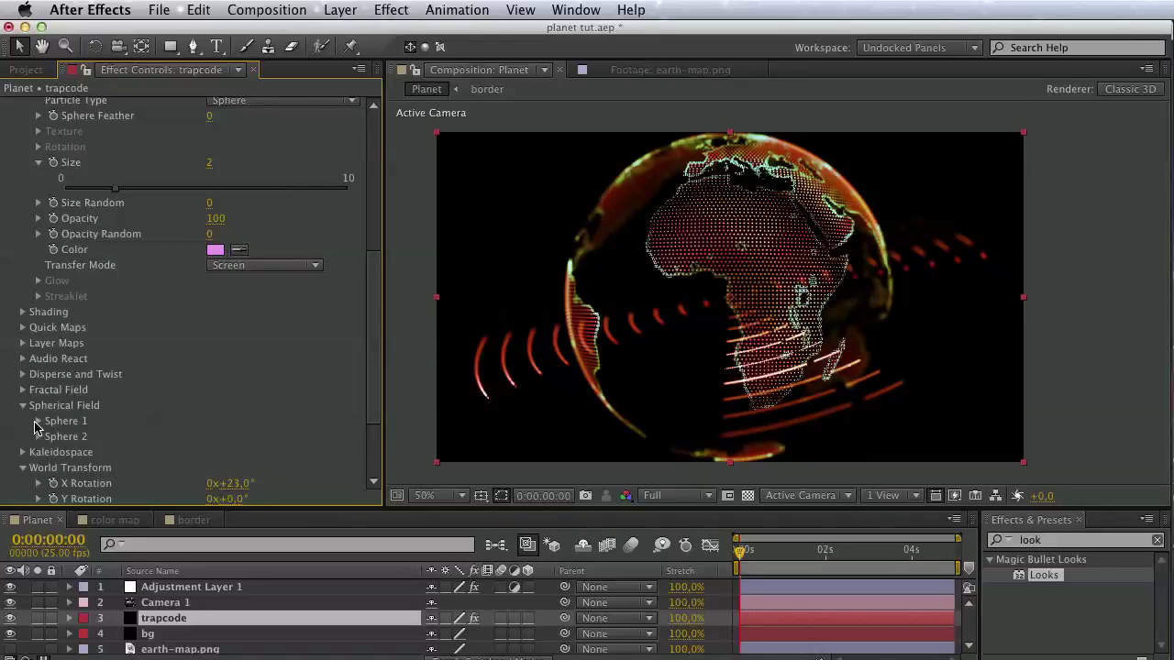
{"action": "left_click", "coordinate": [37, 421]}
{"action": "scroll", "coordinate": [37, 421], "scroll_direction": "down", "scroll_amount": 6}
{"action": "left_click", "coordinate": [216, 325]}
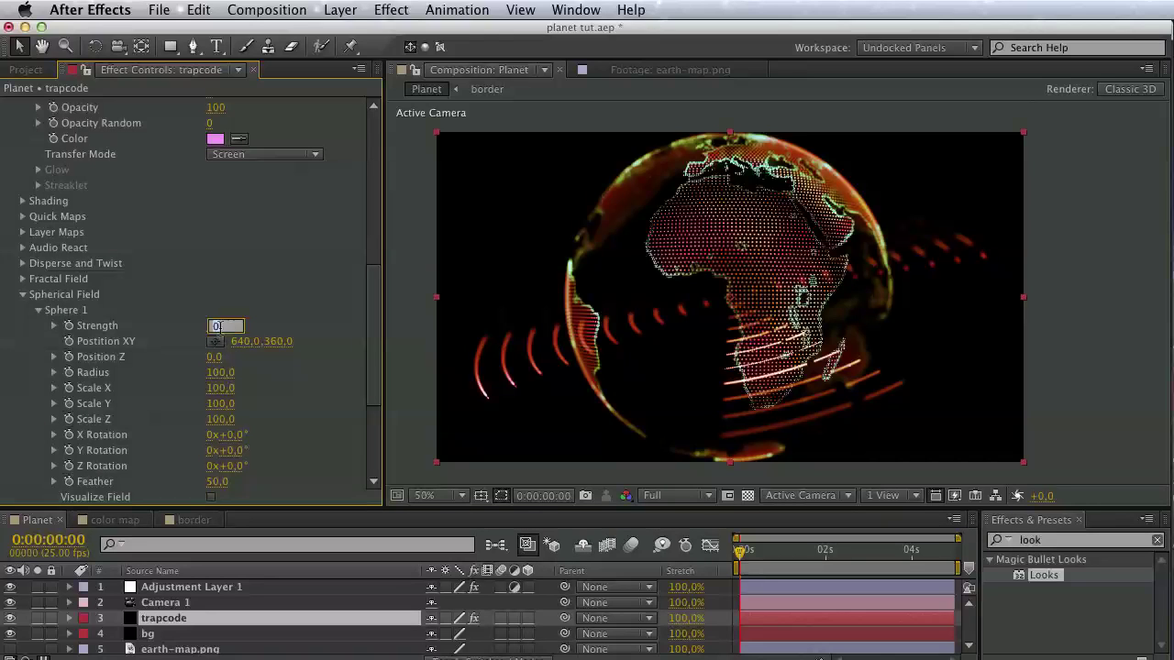
{"action": "type", "text": "100"}
{"action": "key", "text": "Return"}
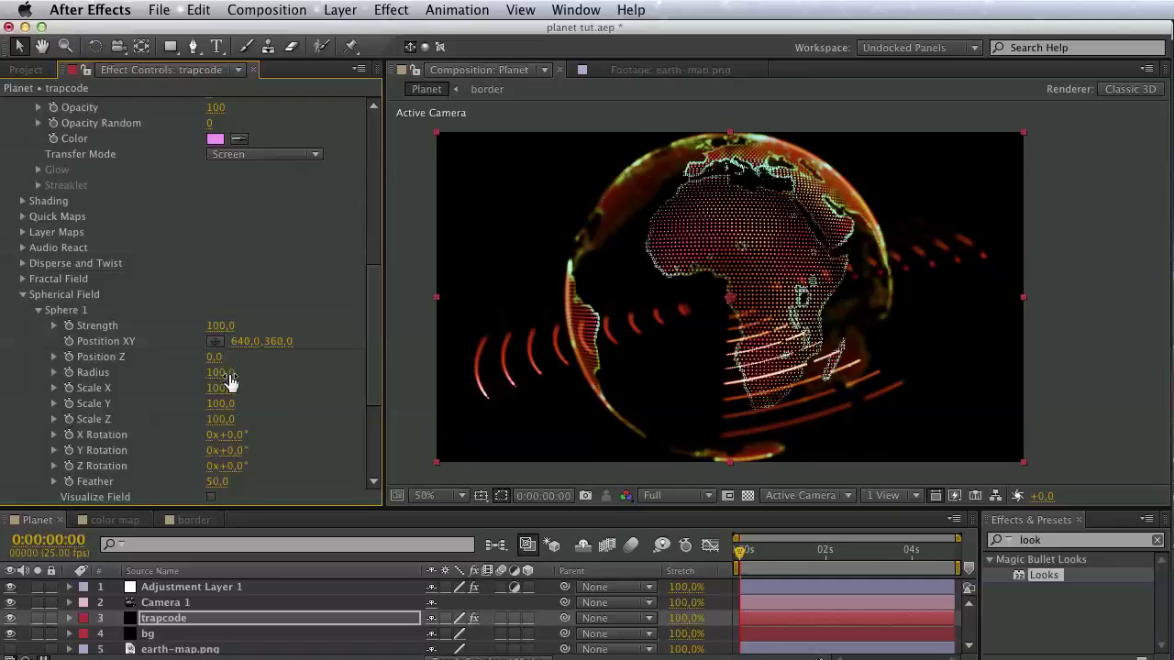
{"action": "left_click", "coordinate": [223, 372]}
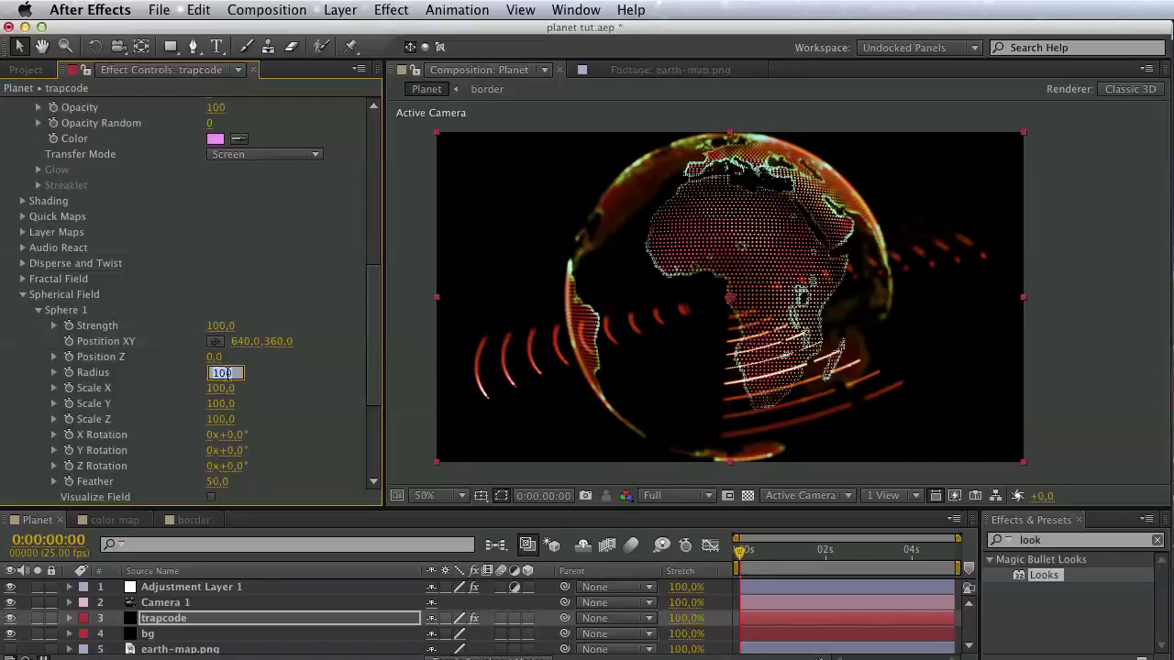
{"action": "type", "text": "350"}
{"action": "key", "text": "Return"}
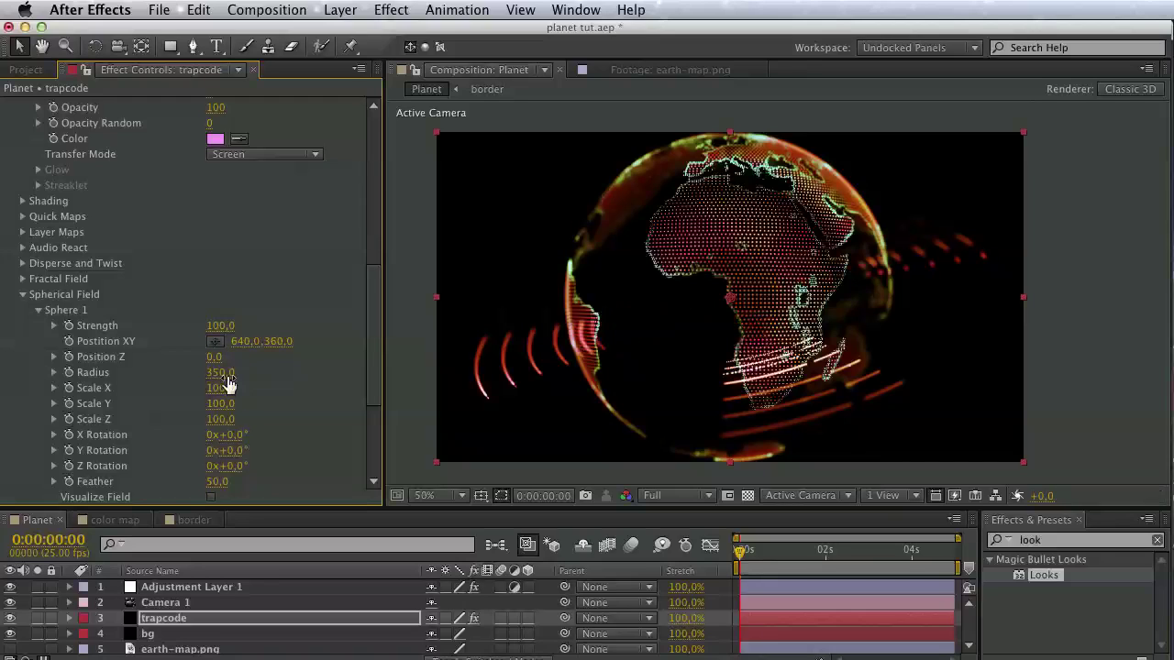
{"action": "left_click", "coordinate": [225, 374]}
{"action": "type", "text": "0"}
{"action": "key", "text": "Return"}
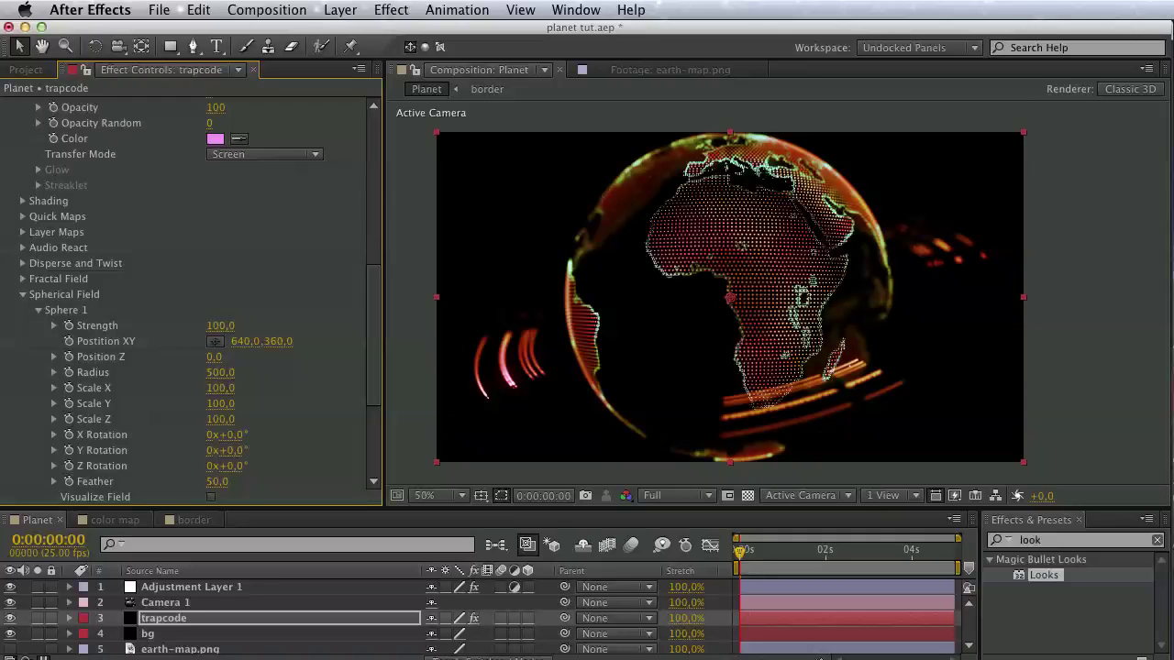
Reveal Camera 1's options and toggle Depth of Field off and back on.
{"action": "left_click", "coordinate": [165, 603]}
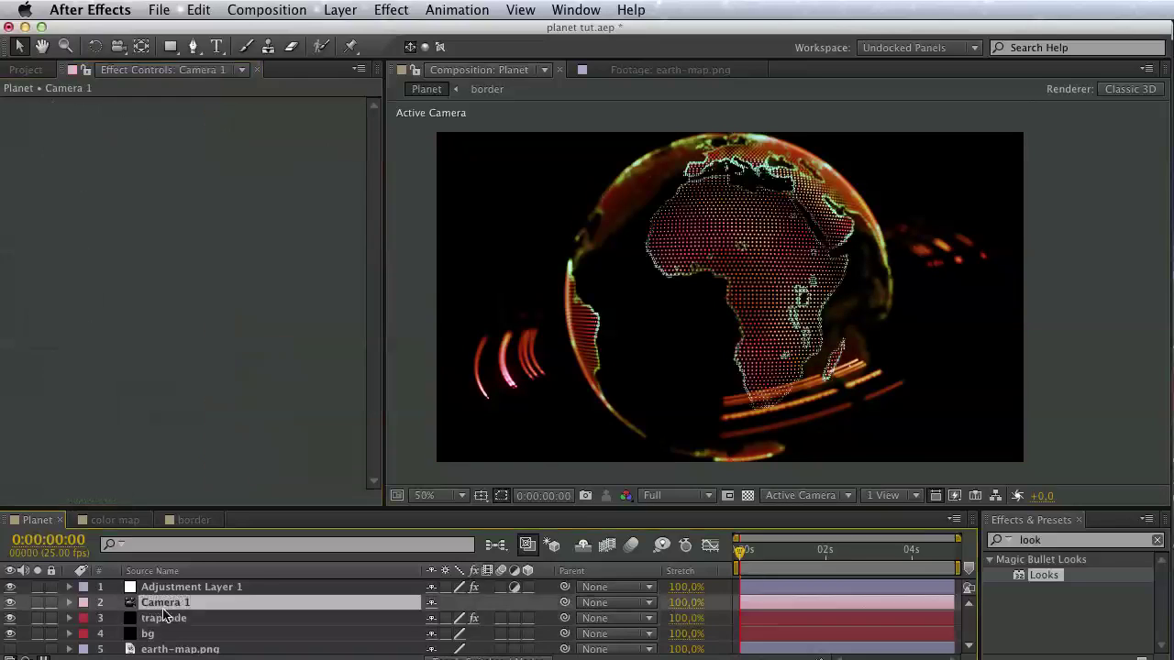
{"action": "key", "text": "F2"}
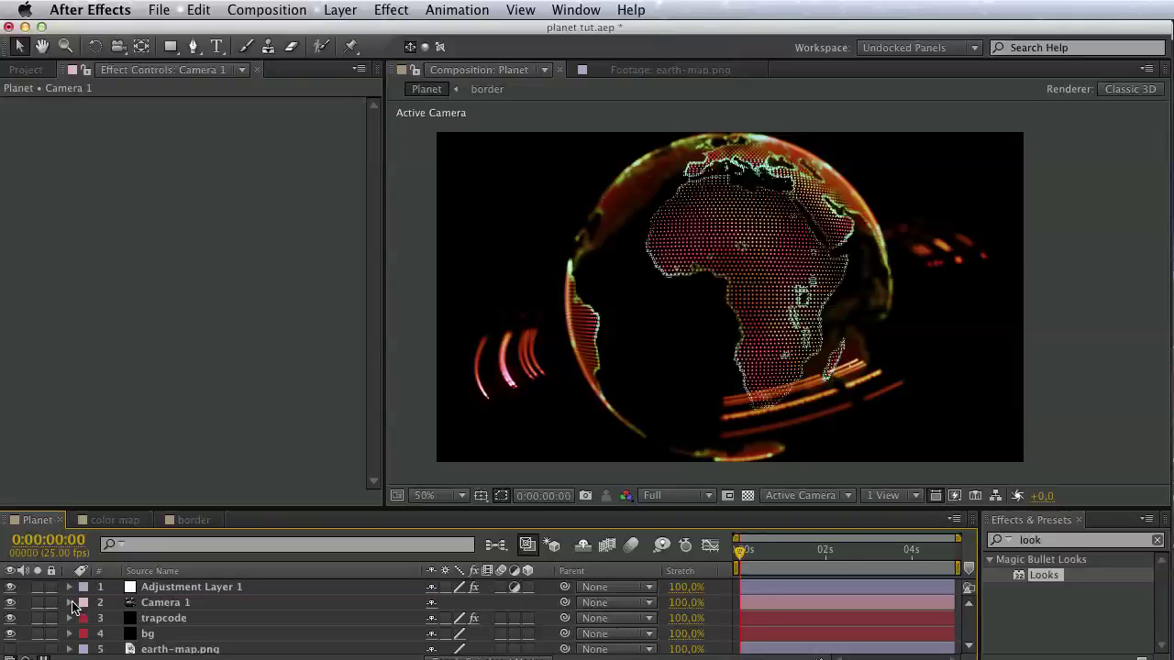
{"action": "left_click", "coordinate": [70, 603]}
{"action": "scroll", "coordinate": [262, 618], "scroll_direction": "down", "scroll_amount": 1}
{"action": "scroll", "coordinate": [262, 618], "scroll_direction": "down", "scroll_amount": 1}
{"action": "scroll", "coordinate": [262, 618], "scroll_direction": "down", "scroll_amount": 1}
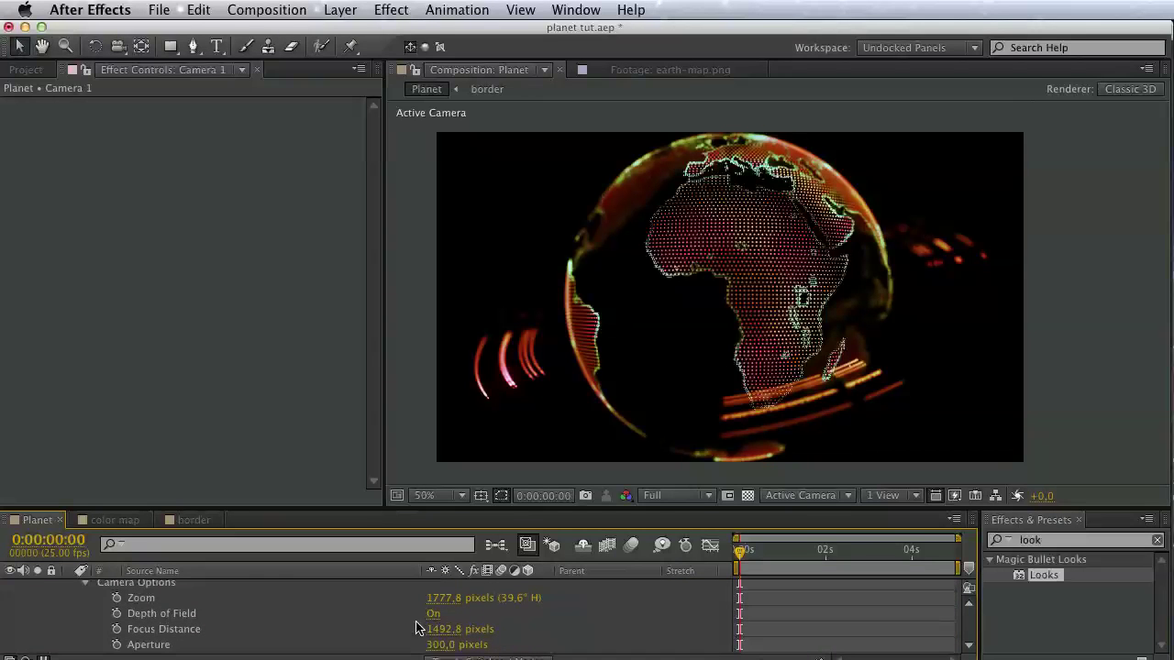
{"action": "left_click", "coordinate": [432, 614]}
{"action": "left_click", "coordinate": [432, 613]}
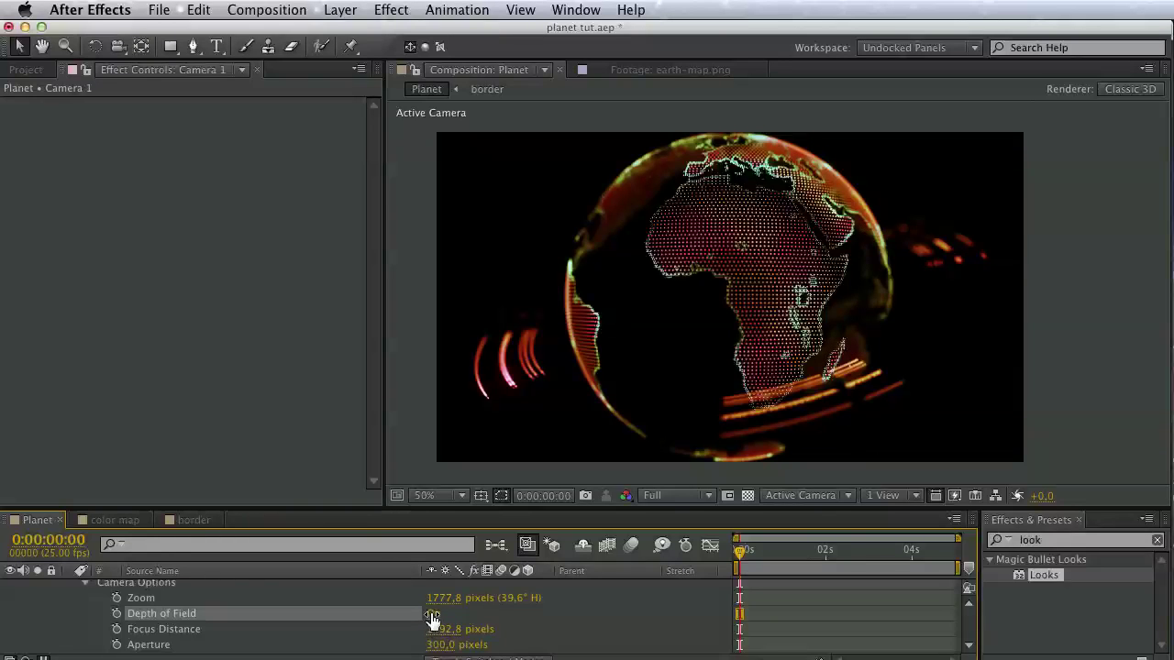
Select Adjustment Layer 1, toggle its Looks effect off and on, and open the Looks editor.
{"action": "scroll", "coordinate": [216, 598], "scroll_direction": "up", "scroll_amount": 3}
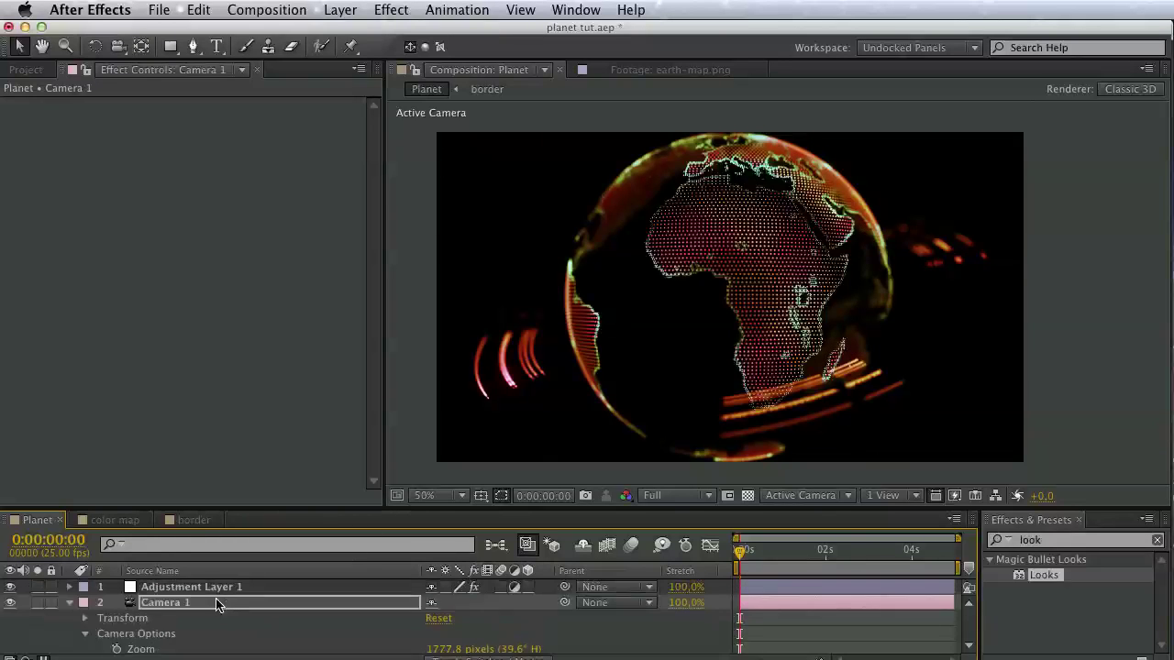
{"action": "left_click", "coordinate": [217, 602]}
{"action": "left_click", "coordinate": [216, 587]}
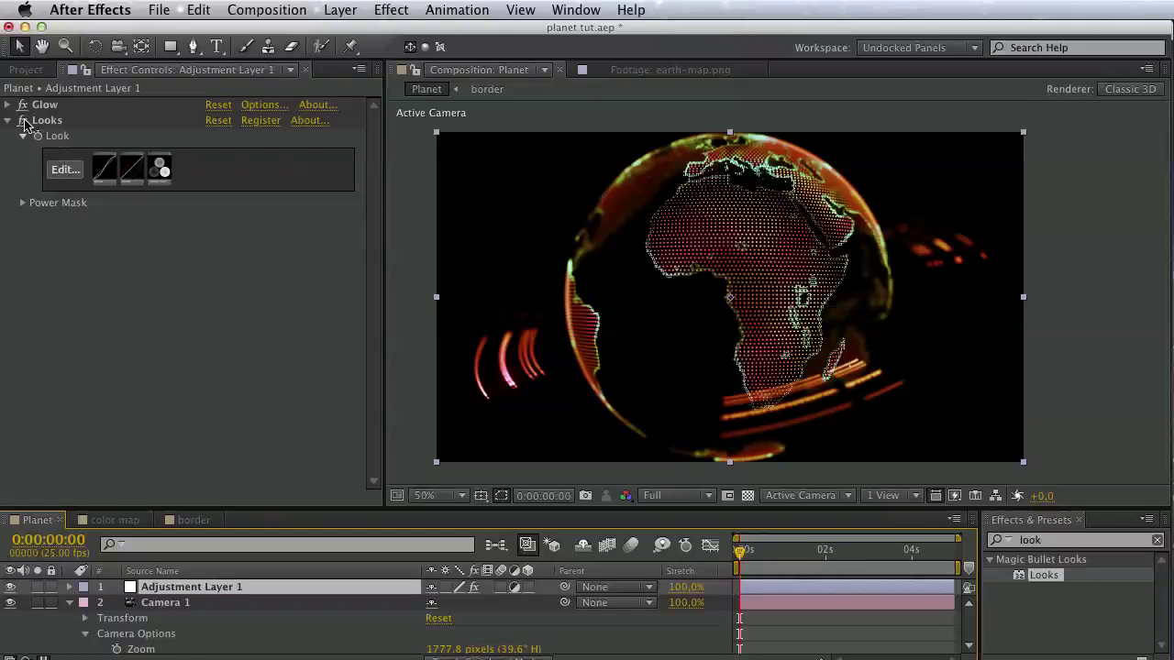
{"action": "left_click", "coordinate": [23, 121]}
{"action": "left_click", "coordinate": [22, 120]}
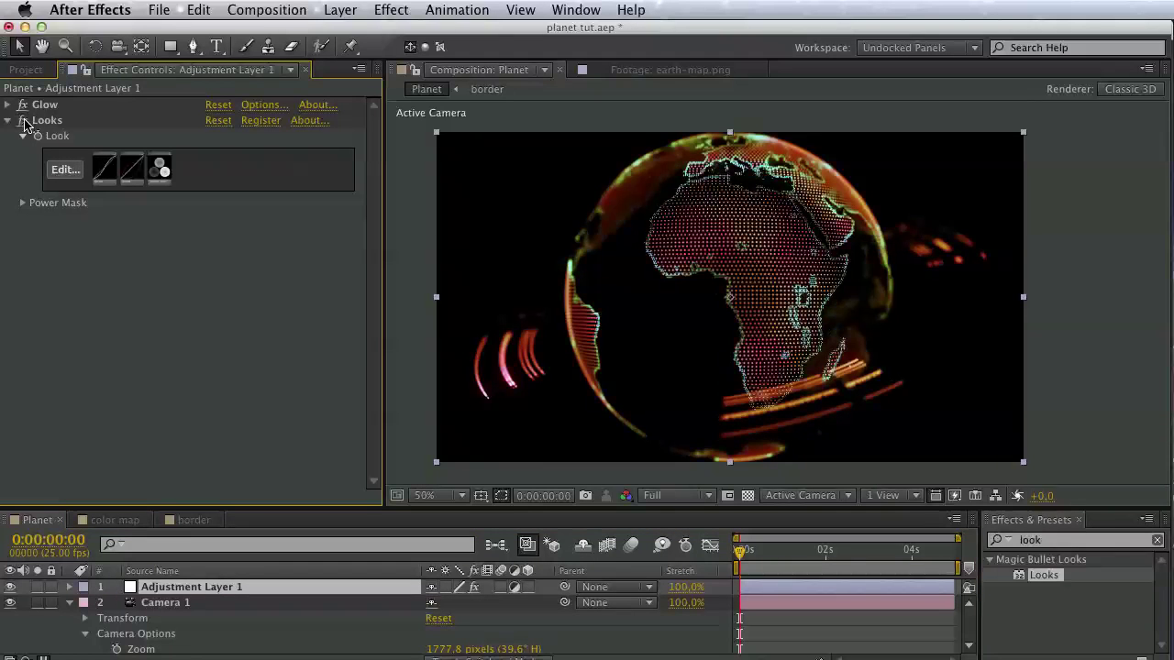
{"action": "left_click", "coordinate": [77, 175]}
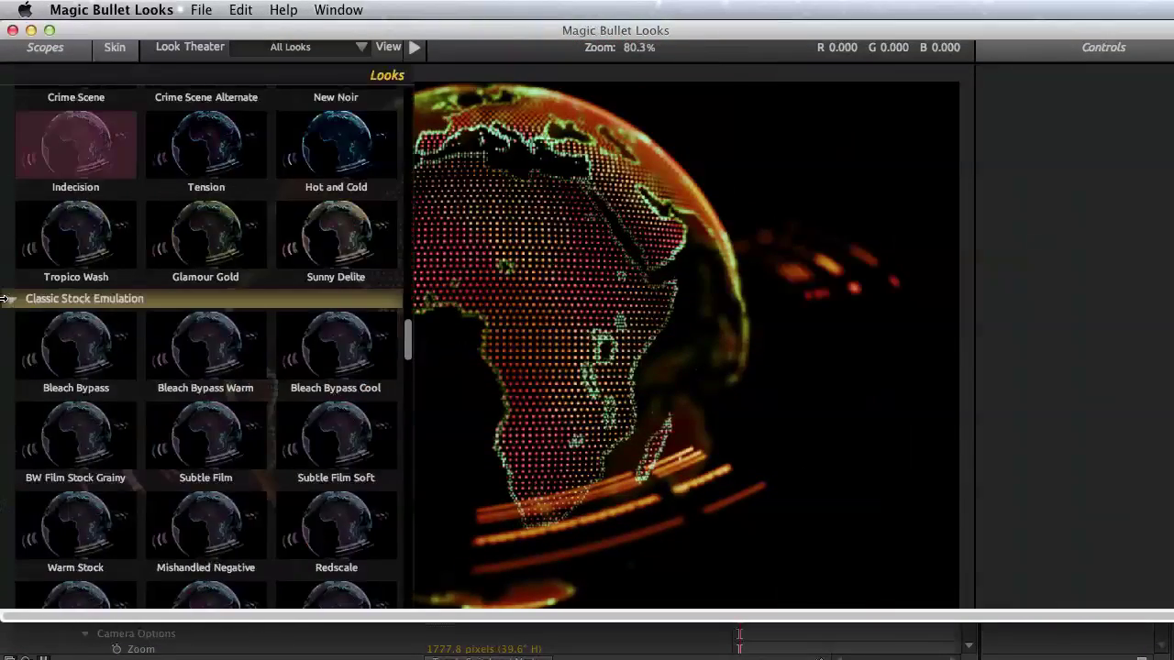
Browse the Looks library and try the red Grad Sunset look on the globe.
{"action": "scroll", "coordinate": [233, 431], "scroll_direction": "down", "scroll_amount": 2}
{"action": "scroll", "coordinate": [320, 550], "scroll_direction": "down", "scroll_amount": 4}
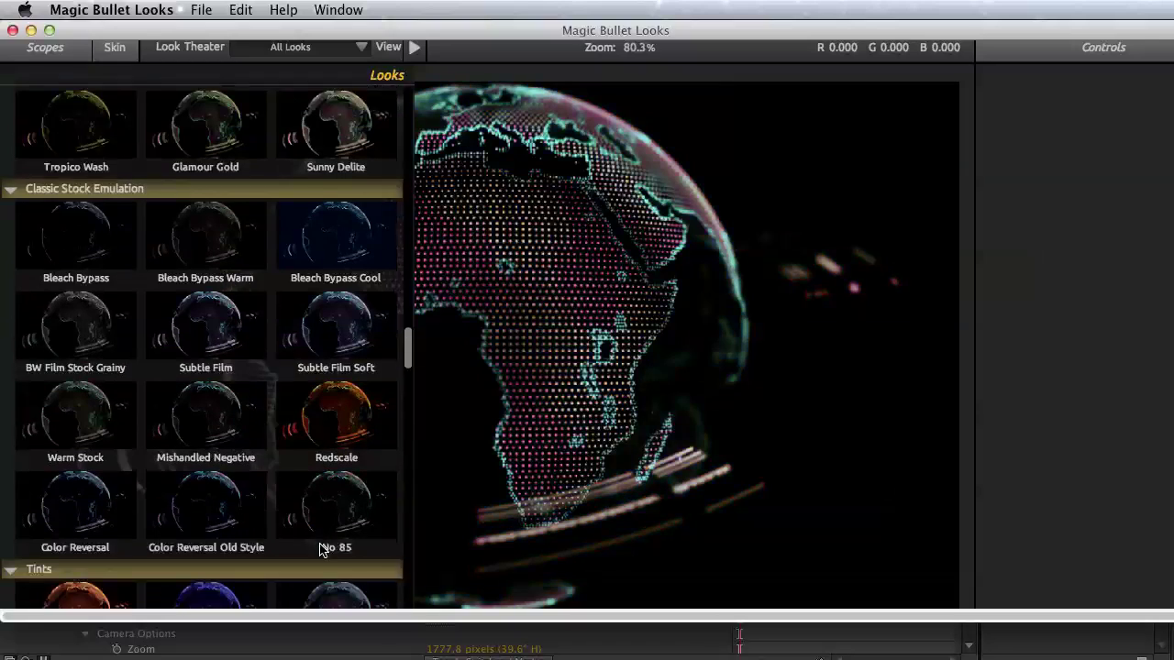
{"action": "scroll", "coordinate": [321, 560], "scroll_direction": "down", "scroll_amount": 2}
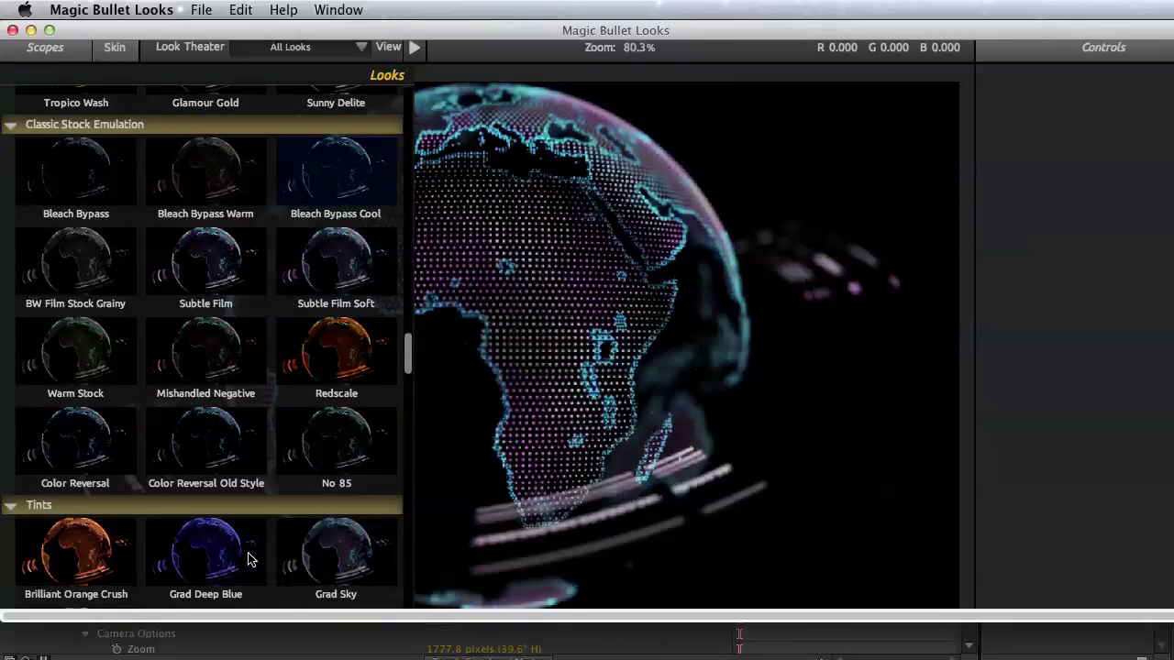
{"action": "scroll", "coordinate": [251, 558], "scroll_direction": "down", "scroll_amount": 3}
{"action": "scroll", "coordinate": [267, 543], "scroll_direction": "down", "scroll_amount": 5}
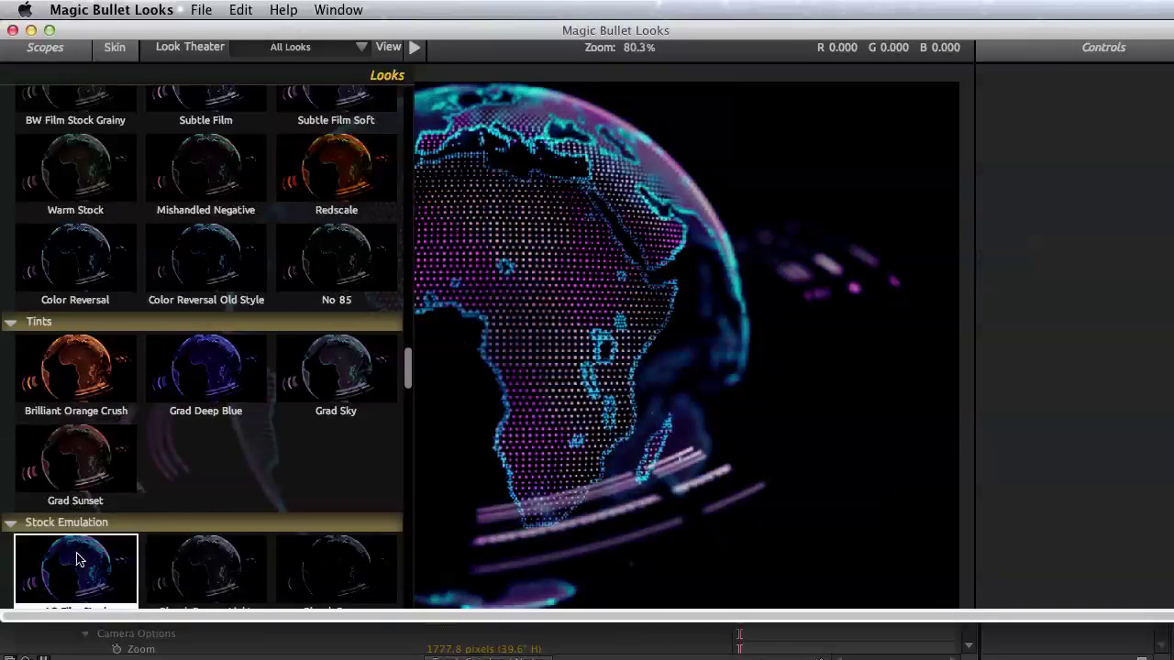
{"action": "left_click", "coordinate": [87, 478]}
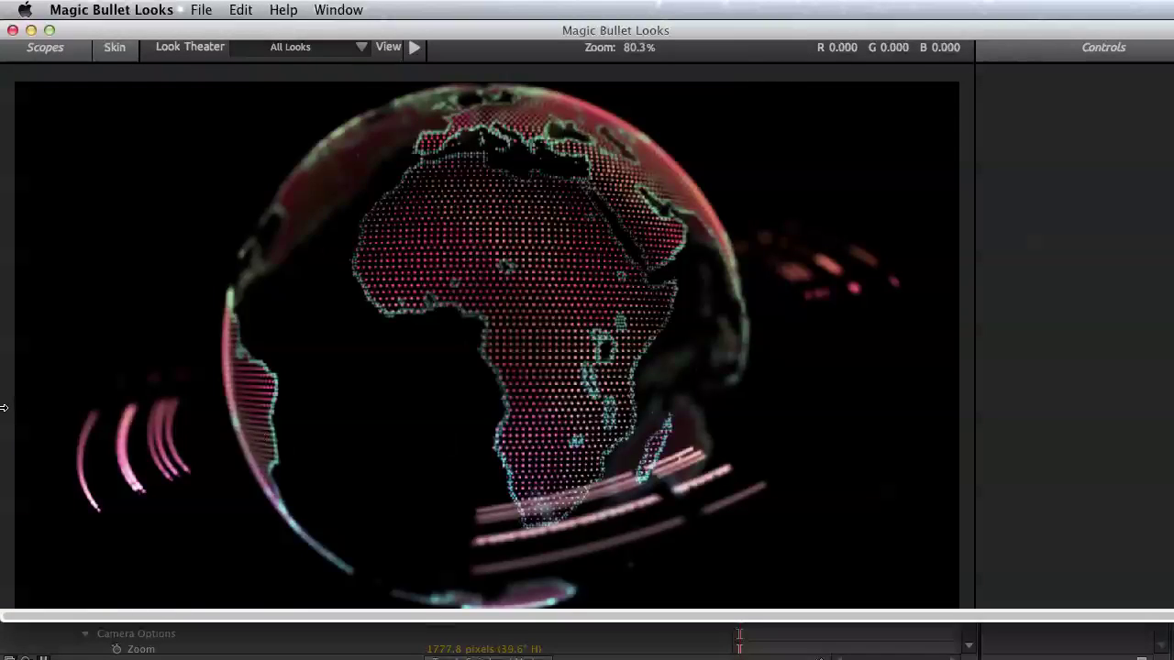
Apply the blue-purple AG Film Stock look instead and finish back to After Effects.
{"action": "mouse_move", "coordinate": [10, 413]}
{"action": "scroll", "coordinate": [137, 412], "scroll_direction": "down", "scroll_amount": 2}
{"action": "left_click", "coordinate": [109, 522]}
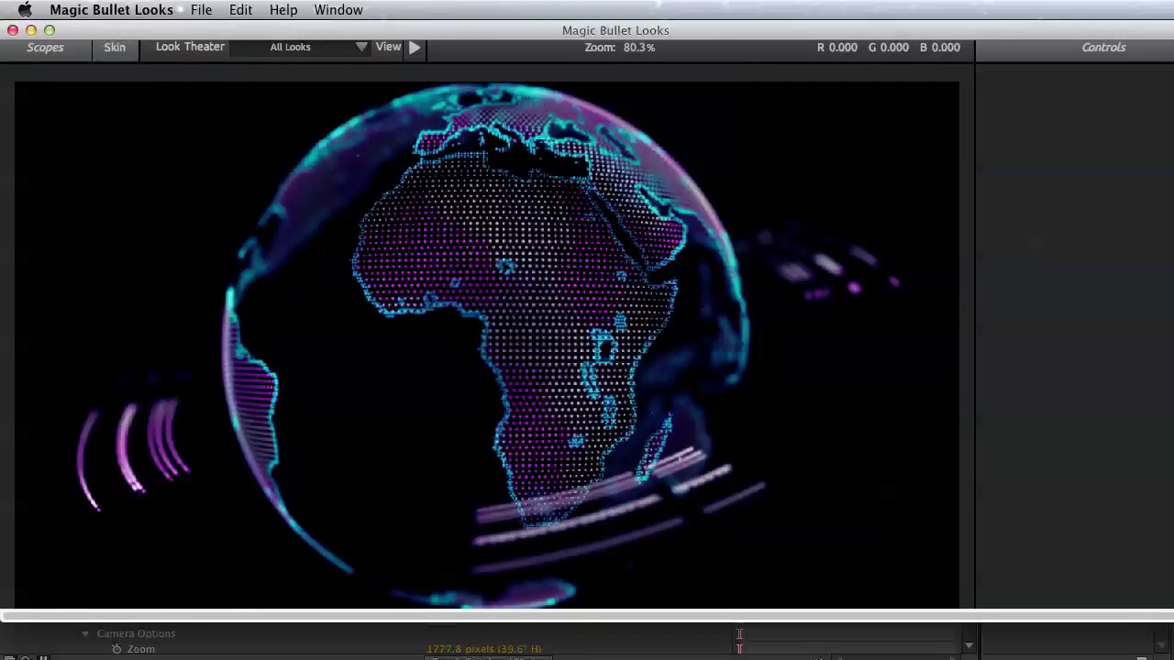
{"action": "mouse_move", "coordinate": [1101, 275]}
{"action": "mouse_move", "coordinate": [587, 514]}
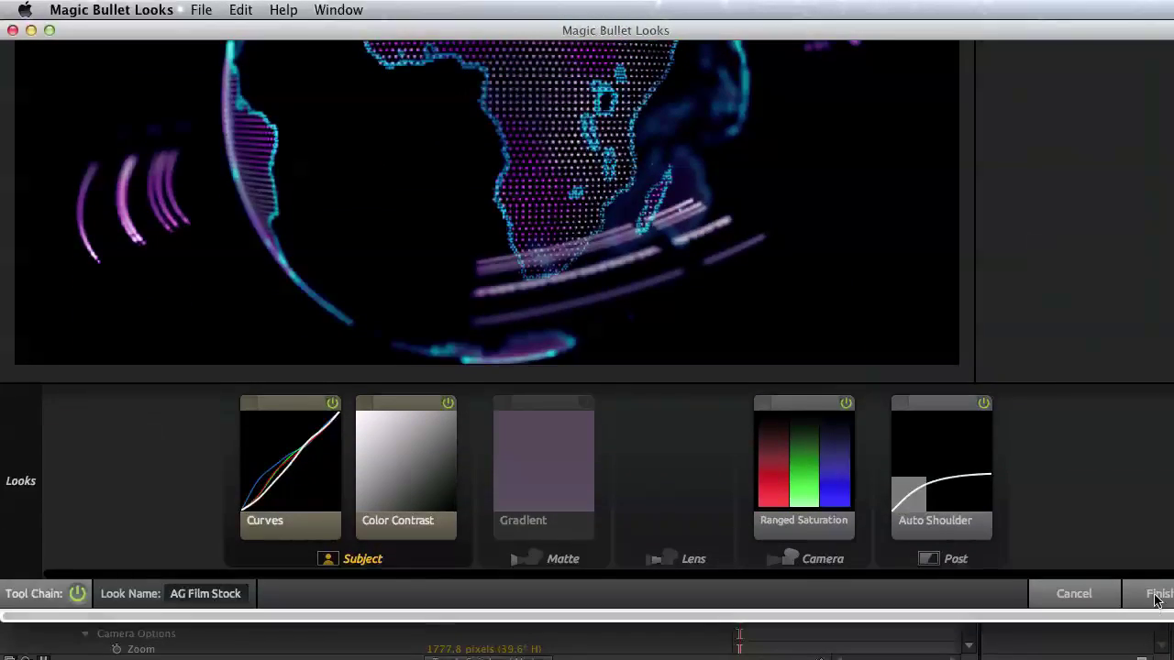
{"action": "left_click", "coordinate": [1157, 600]}
{"action": "scroll", "coordinate": [759, 446], "scroll_direction": "up", "scroll_amount": 1}
Select the trapcode layer and set its Layer Maps > Size layer to None.
{"action": "scroll", "coordinate": [760, 446], "scroll_direction": "up", "scroll_amount": 1}
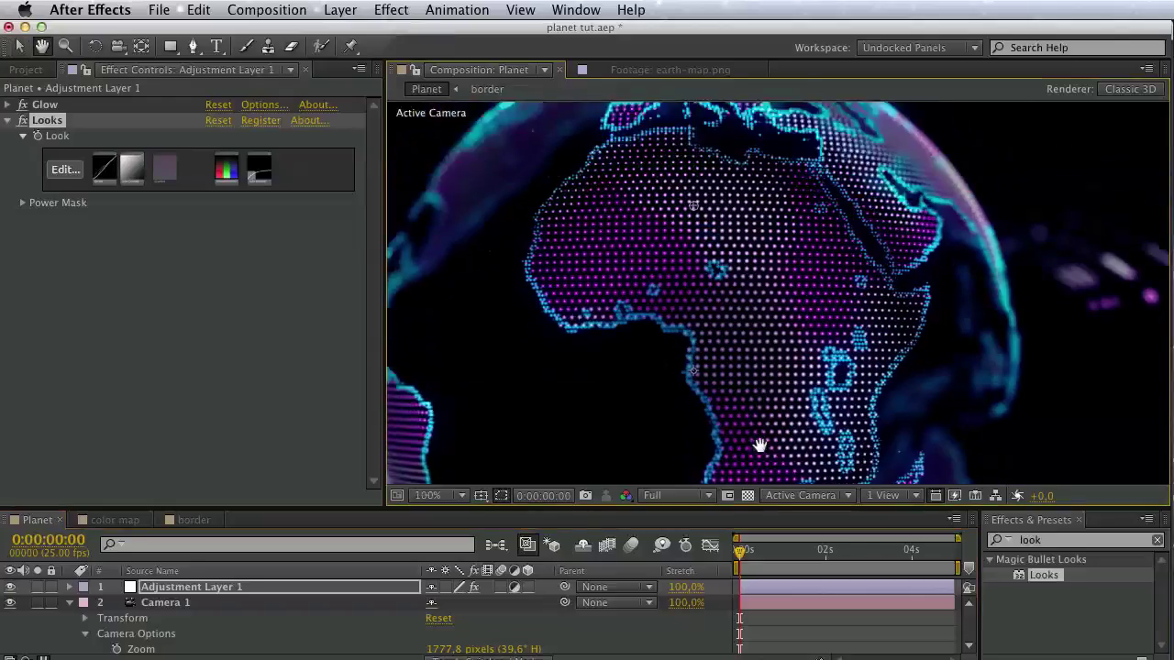
{"action": "mouse_move", "coordinate": [760, 446]}
{"action": "left_mouse_down"}
{"action": "mouse_move", "coordinate": [676, 318]}
{"action": "mouse_move", "coordinate": [849, 360]}
{"action": "left_mouse_up"}
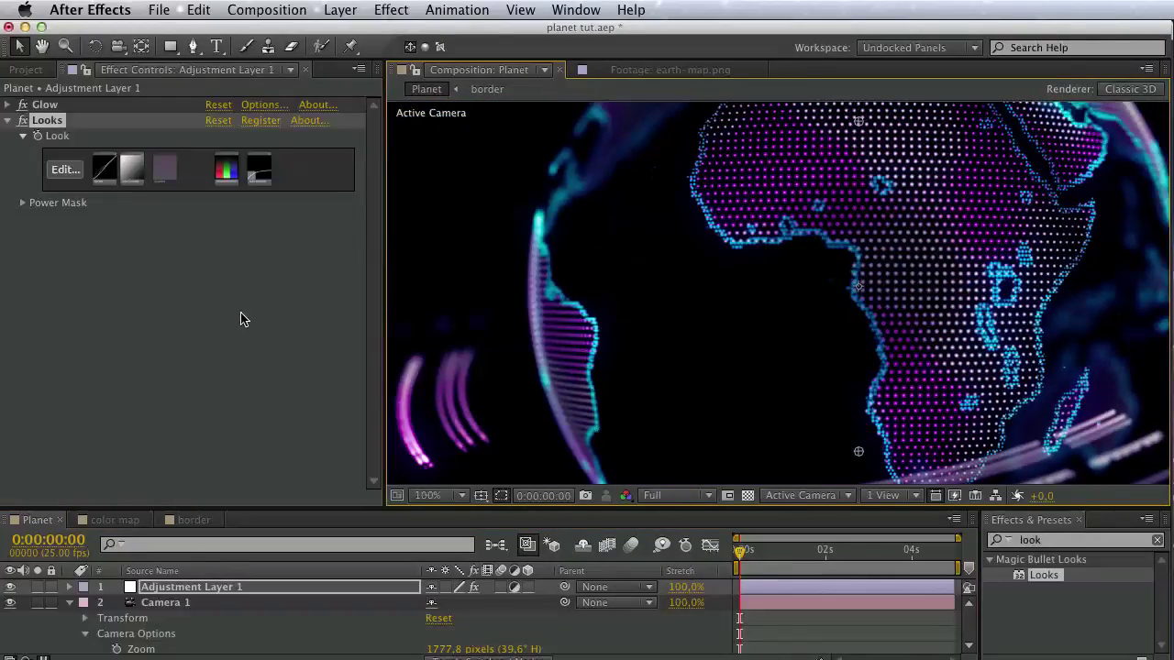
{"action": "left_click", "coordinate": [81, 604]}
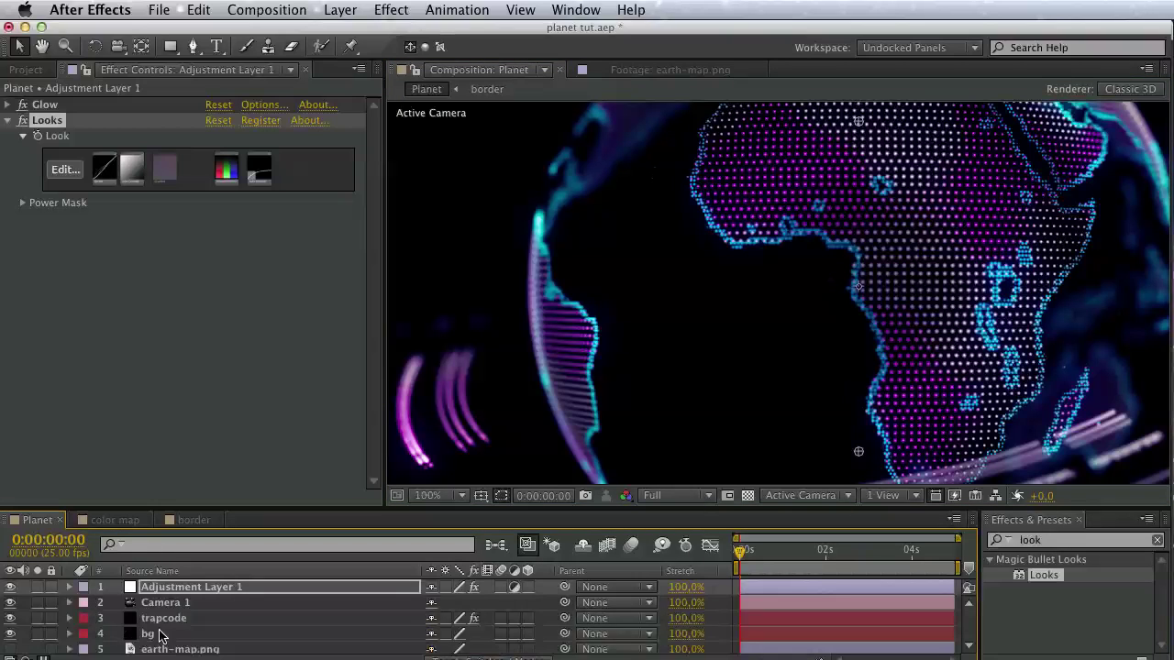
{"action": "left_click", "coordinate": [170, 618]}
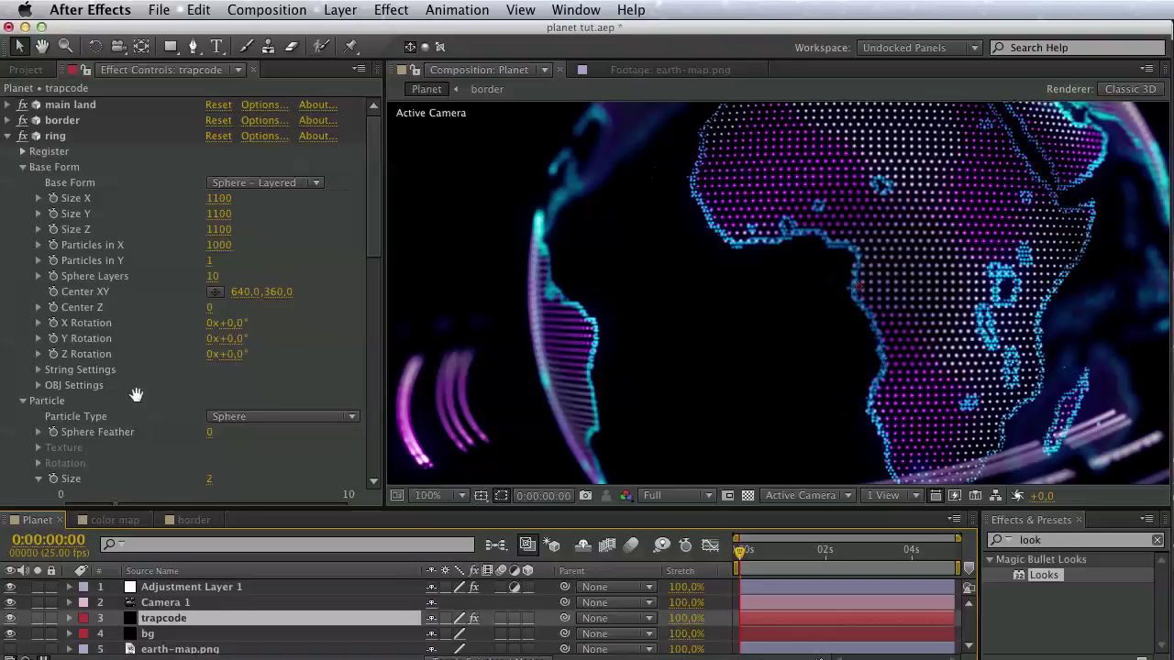
{"action": "scroll", "coordinate": [136, 394], "scroll_direction": "down", "scroll_amount": 3}
{"action": "scroll", "coordinate": [116, 364], "scroll_direction": "down", "scroll_amount": 5}
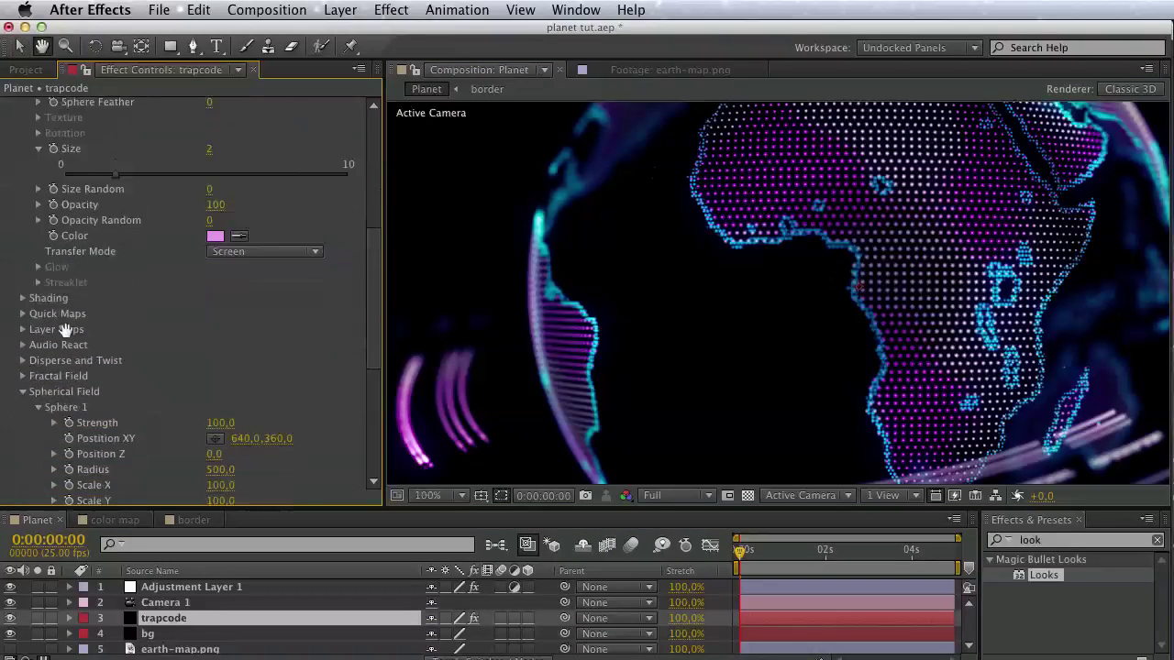
{"action": "scroll", "coordinate": [64, 330], "scroll_direction": "down", "scroll_amount": 1}
{"action": "left_click", "coordinate": [23, 308]}
{"action": "scroll", "coordinate": [19, 312], "scroll_direction": "down", "scroll_amount": 2}
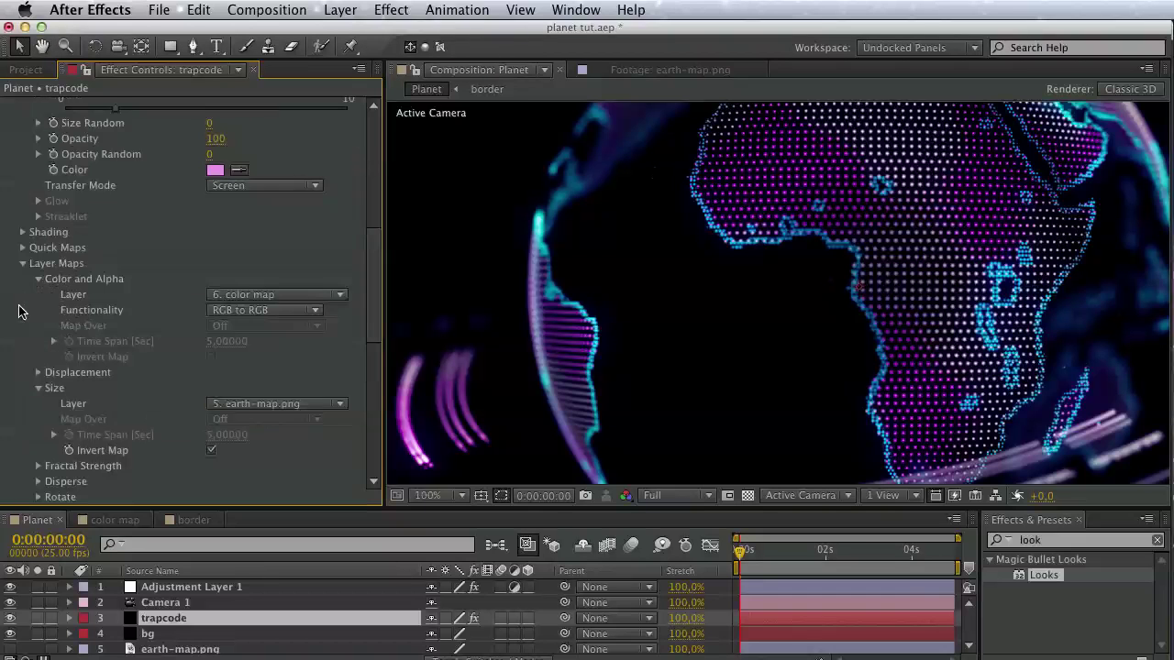
{"action": "left_click", "coordinate": [221, 401]}
{"action": "left_click", "coordinate": [237, 415]}
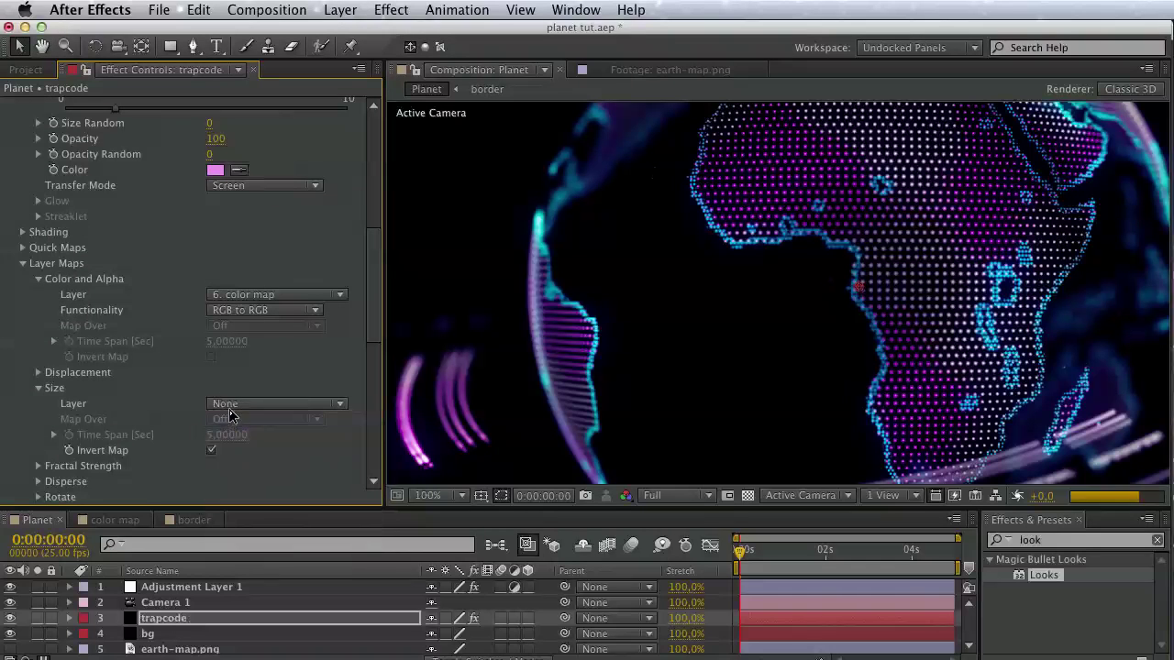
Reduce the trapcode Particle Size from 2 to 1.
{"action": "left_click_drag", "start_coordinate": [663, 407], "coordinate": [439, 406]}
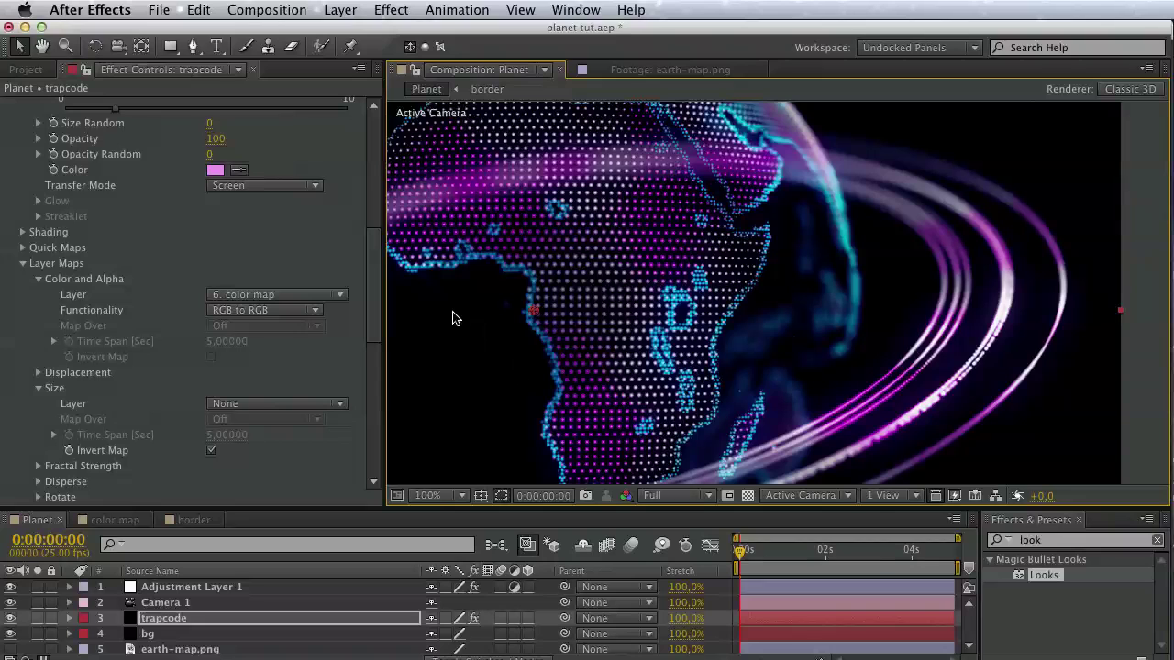
{"action": "scroll", "coordinate": [27, 272], "scroll_direction": "up", "scroll_amount": 2}
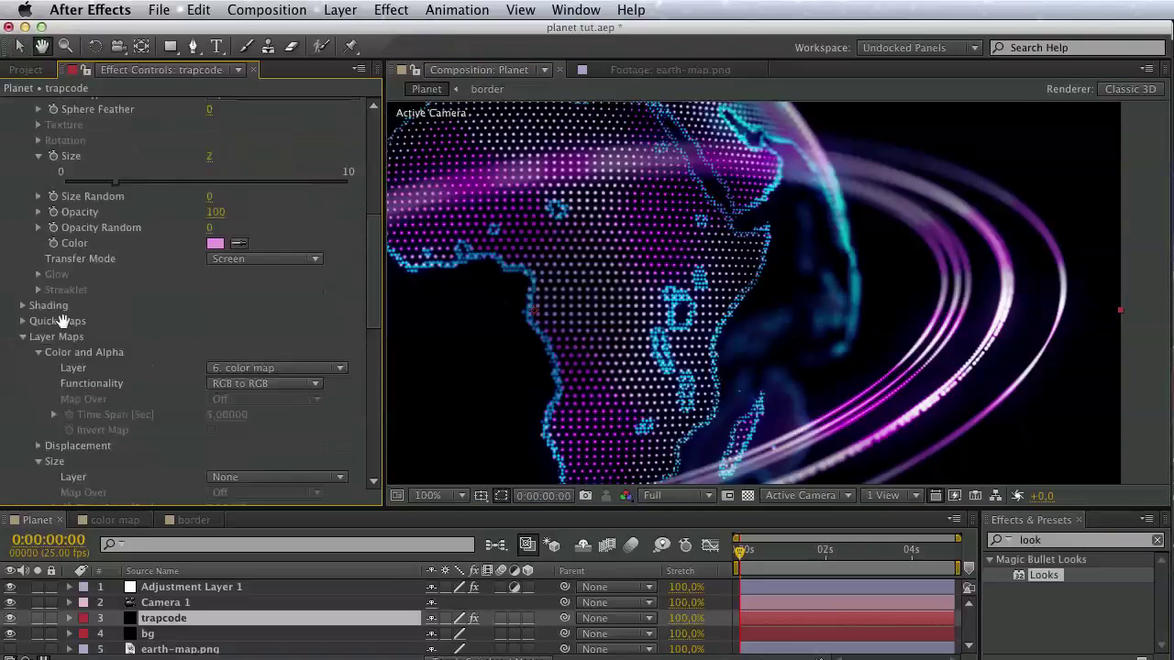
{"action": "scroll", "coordinate": [101, 275], "scroll_direction": "up", "scroll_amount": 4}
{"action": "left_click_drag", "start_coordinate": [108, 277], "coordinate": [95, 283]}
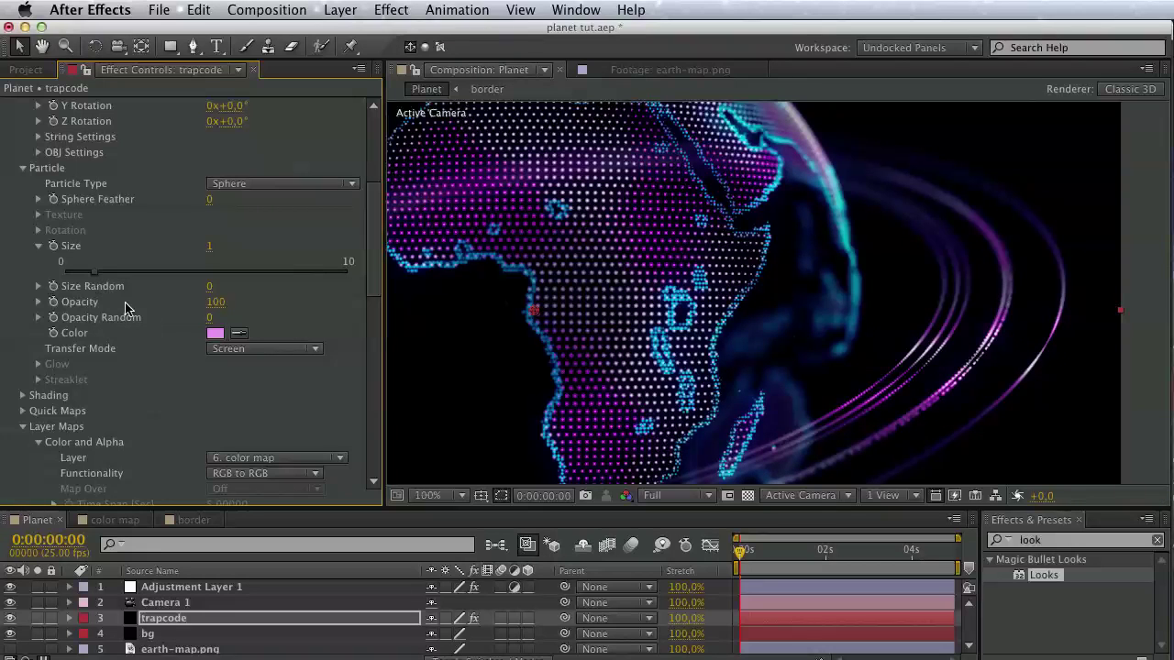
Set the trapcode Particle Color to cyan, keeping the Screen blend mode.
{"action": "left_click", "coordinate": [212, 335]}
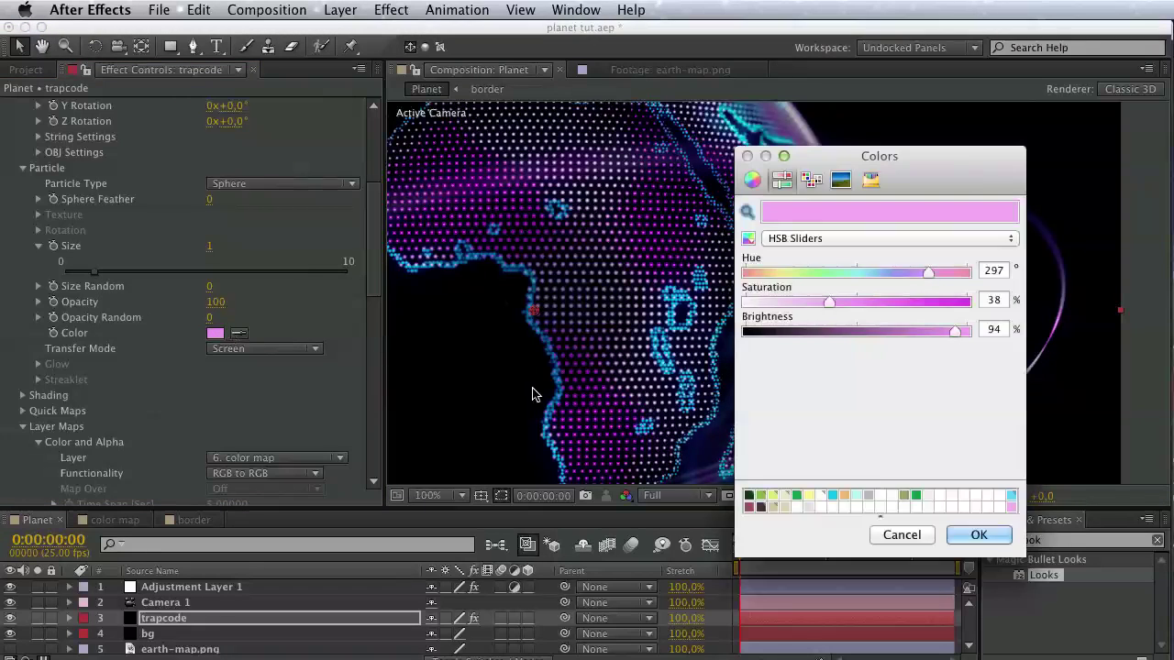
{"action": "left_click", "coordinate": [1010, 496]}
{"action": "left_click", "coordinate": [979, 535]}
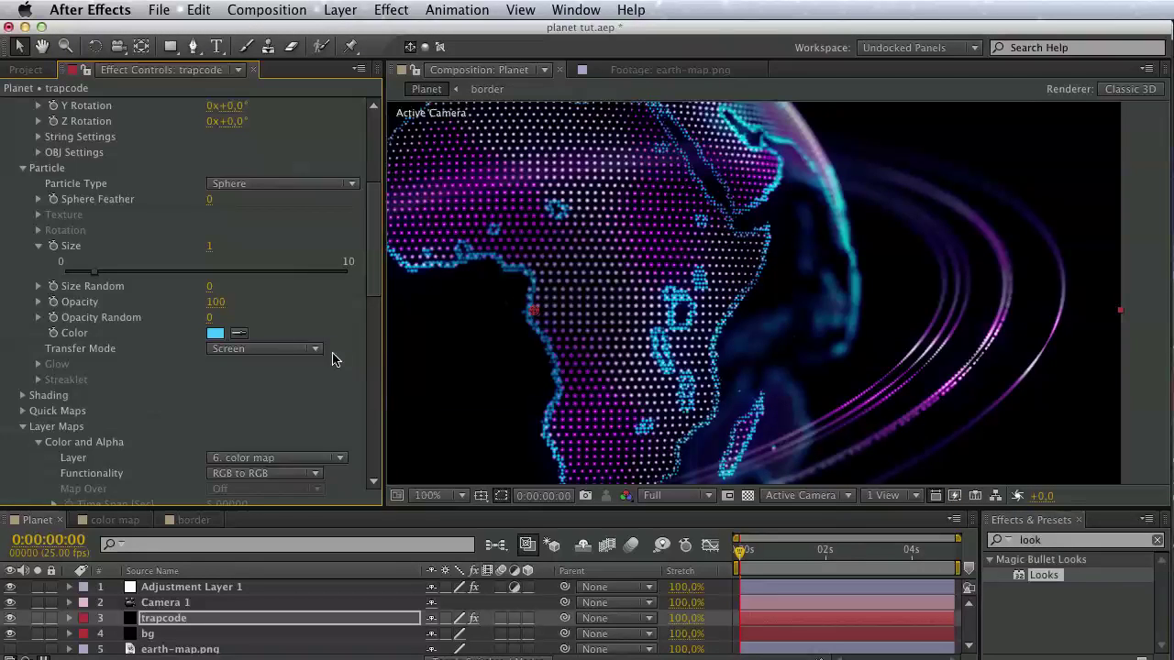
{"action": "left_click", "coordinate": [305, 352]}
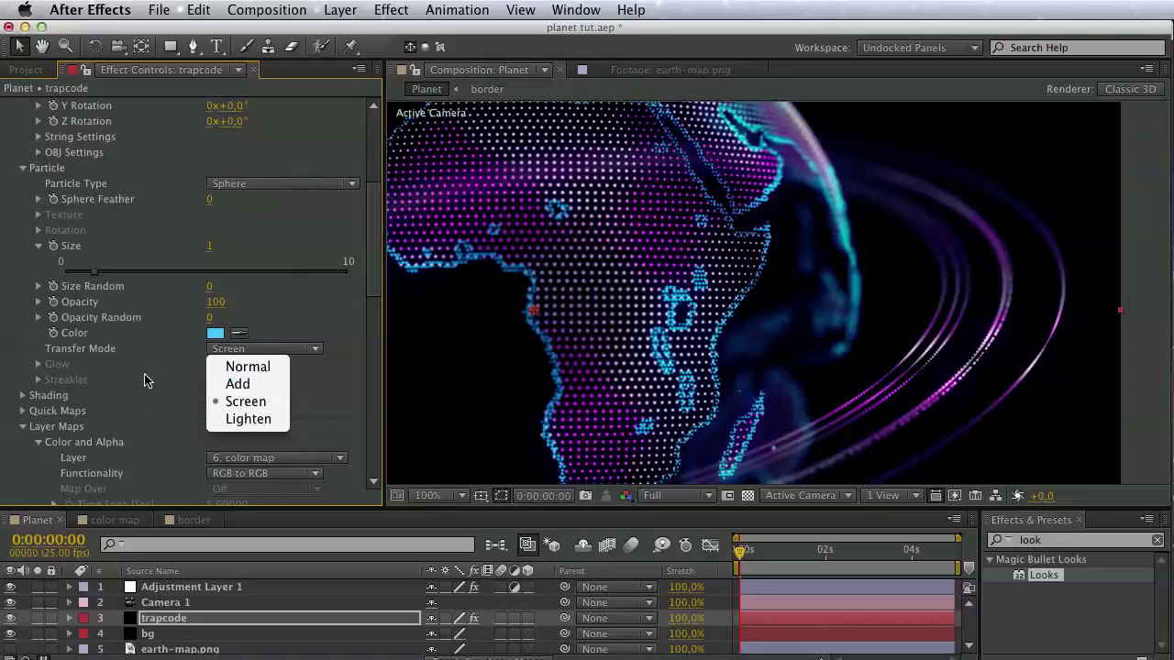
{"action": "left_click", "coordinate": [148, 380]}
Set the Color and Alpha layer map to None and drag the layer to reframe the globe.
{"action": "scroll", "coordinate": [167, 355], "scroll_direction": "down", "scroll_amount": 1}
{"action": "scroll", "coordinate": [166, 355], "scroll_direction": "down", "scroll_amount": 5}
{"action": "left_click", "coordinate": [271, 298]}
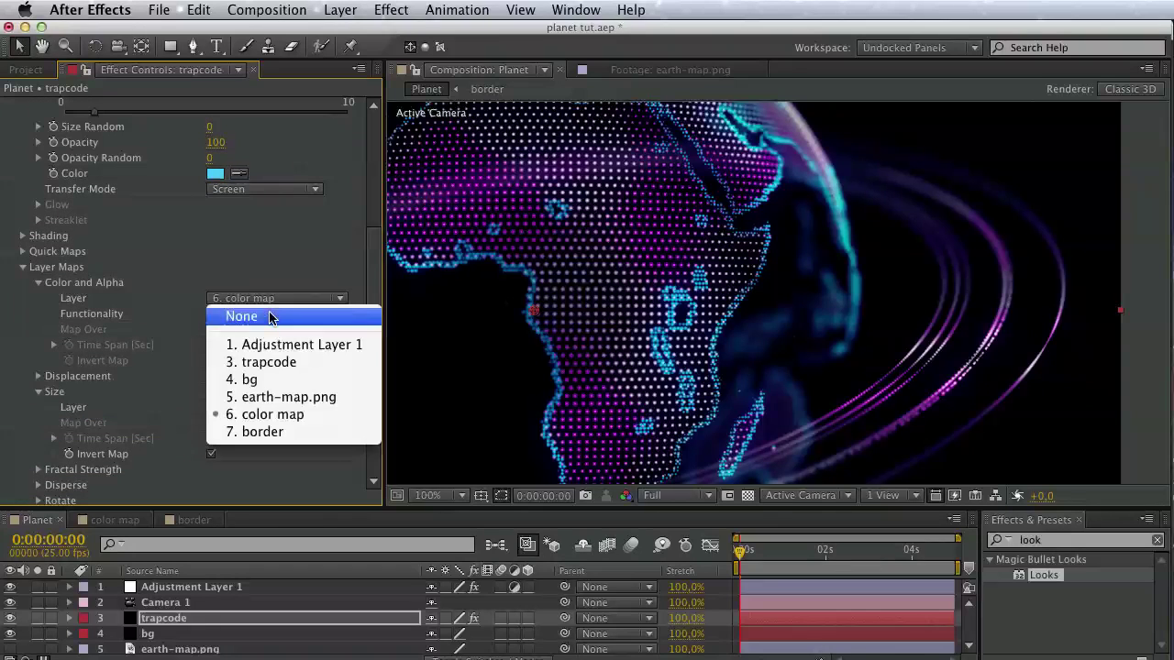
{"action": "left_click", "coordinate": [270, 314]}
{"action": "left_click_drag", "start_coordinate": [807, 327], "coordinate": [832, 380]}
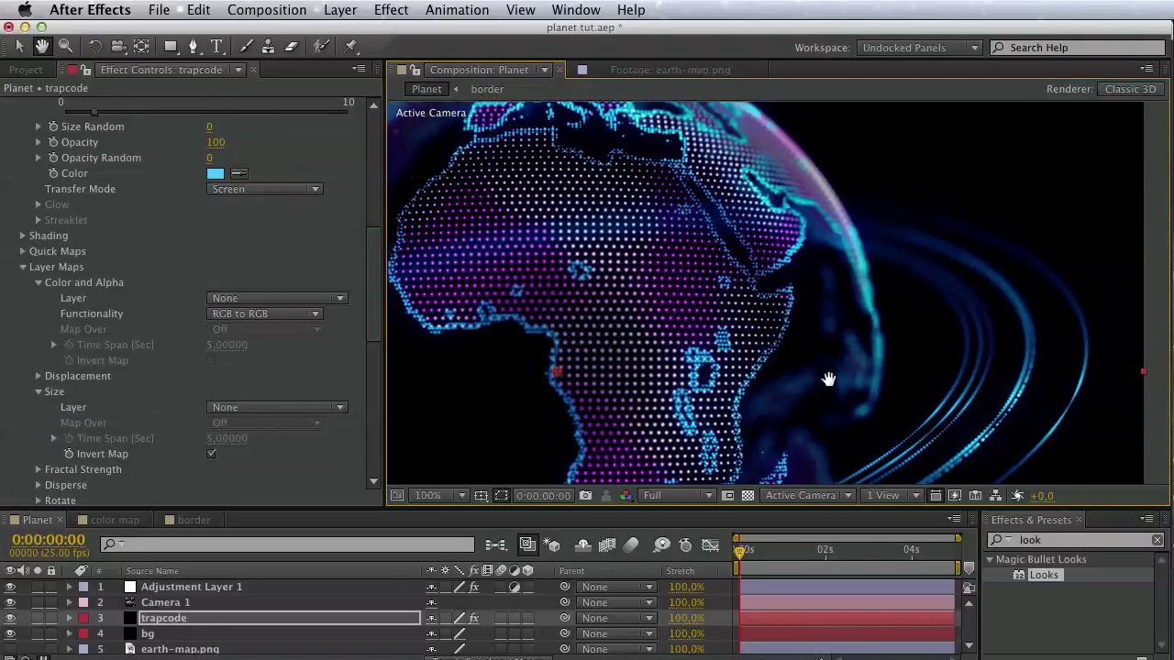
{"action": "scroll", "coordinate": [158, 366], "scroll_direction": "up", "scroll_amount": 3}
Collapse the Layer Maps group and scroll down to the Spherical Field settings.
{"action": "scroll", "coordinate": [183, 417], "scroll_direction": "up", "scroll_amount": 3}
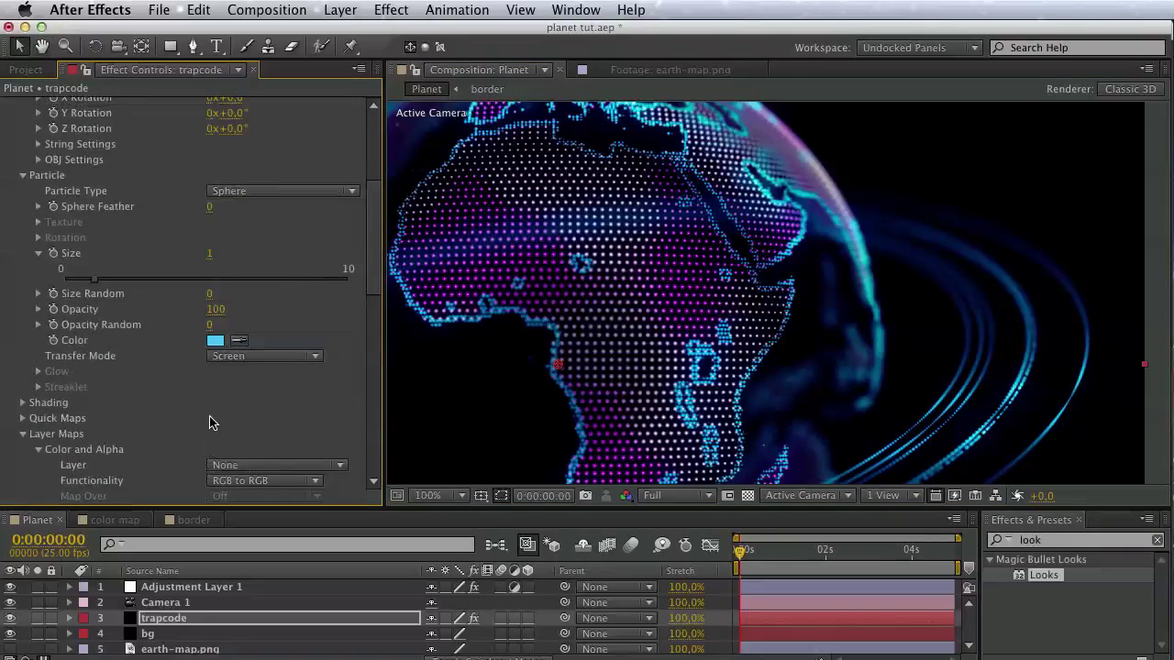
{"action": "scroll", "coordinate": [143, 247], "scroll_direction": "up", "scroll_amount": 4}
{"action": "mouse_move", "coordinate": [762, 316]}
{"action": "left_mouse_down"}
{"action": "mouse_move", "coordinate": [817, 358]}
{"action": "mouse_move", "coordinate": [676, 315]}
{"action": "left_mouse_up"}
{"action": "scroll", "coordinate": [773, 360], "scroll_direction": "down", "scroll_amount": 2}
{"action": "scroll", "coordinate": [773, 360], "scroll_direction": "up", "scroll_amount": 2}
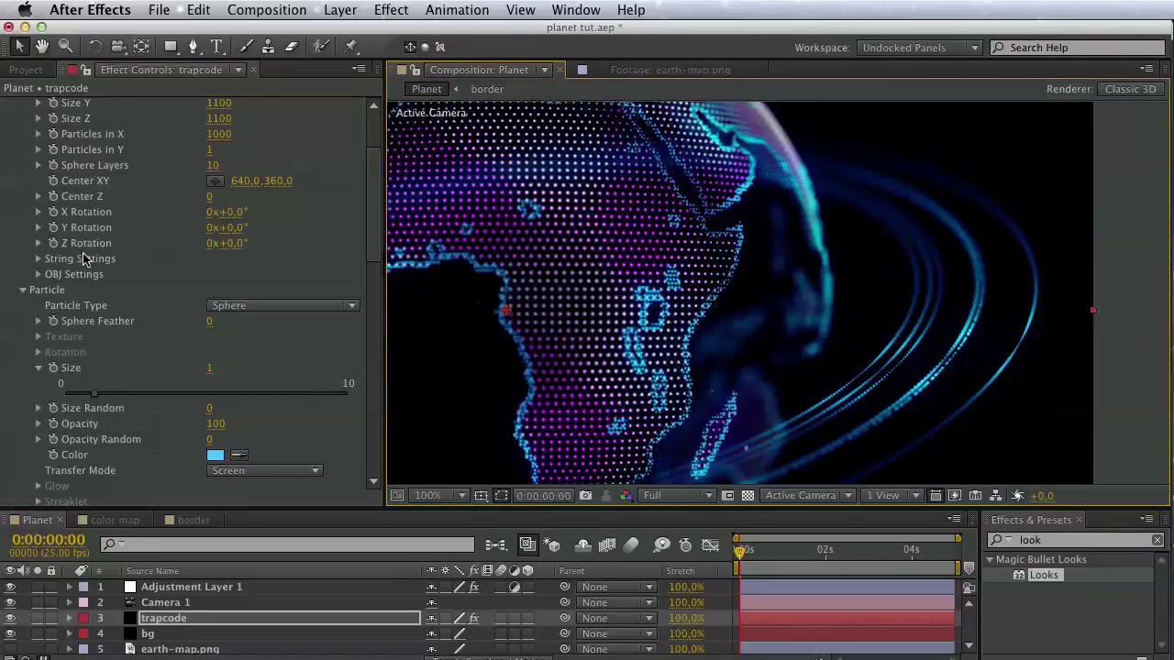
{"action": "scroll", "coordinate": [55, 358], "scroll_direction": "down", "scroll_amount": 3}
{"action": "scroll", "coordinate": [60, 321], "scroll_direction": "down", "scroll_amount": 3}
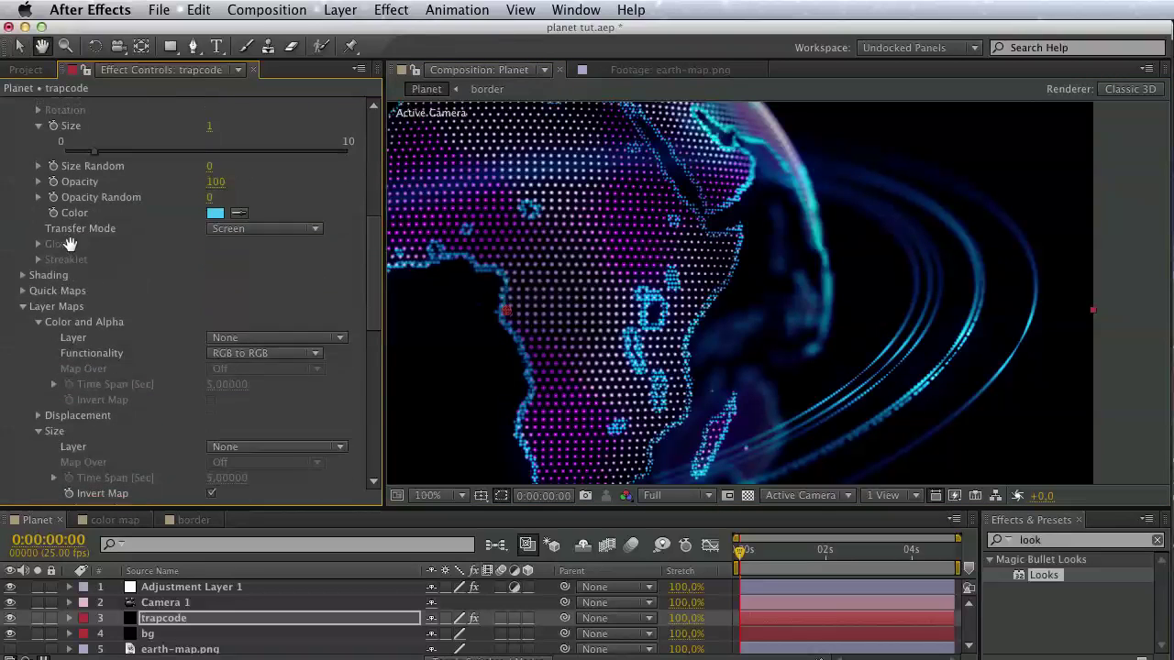
{"action": "scroll", "coordinate": [68, 312], "scroll_direction": "down", "scroll_amount": 1}
{"action": "scroll", "coordinate": [57, 273], "scroll_direction": "down", "scroll_amount": 1}
{"action": "left_click", "coordinate": [23, 242]}
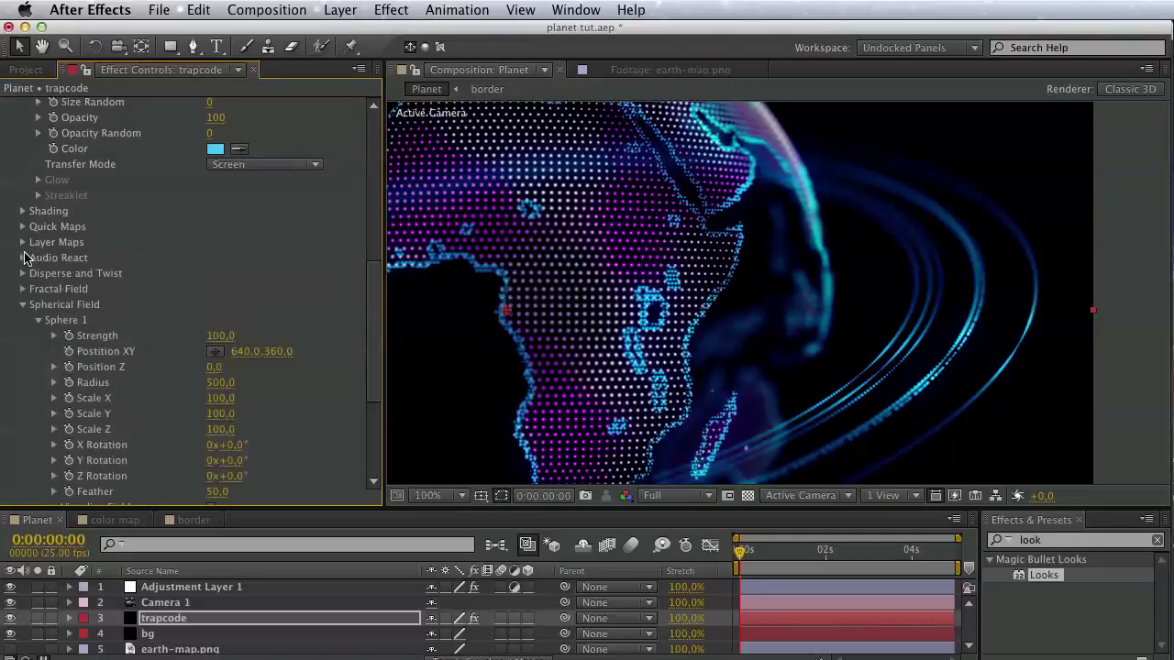
{"action": "scroll", "coordinate": [84, 325], "scroll_direction": "down", "scroll_amount": 1}
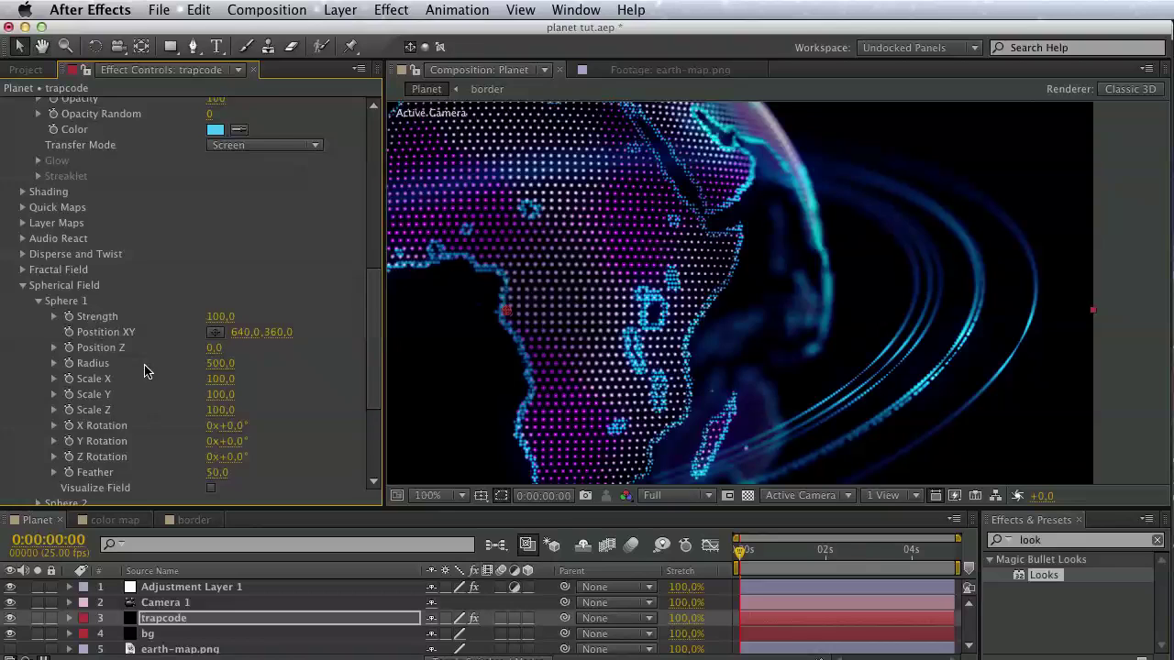
{"action": "scroll", "coordinate": [149, 367], "scroll_direction": "down", "scroll_amount": 2}
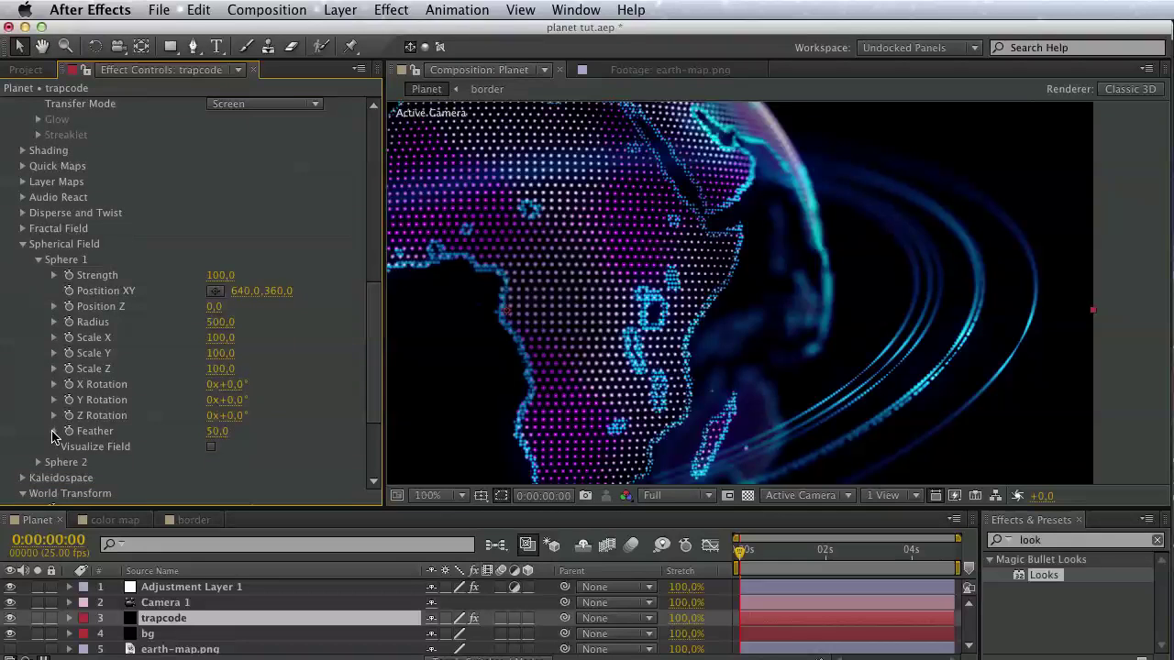
Experiment with the Sphere 1 Feather and settle on 56.4.
{"action": "left_click", "coordinate": [54, 431]}
{"action": "left_click_drag", "start_coordinate": [209, 457], "coordinate": [116, 452]}
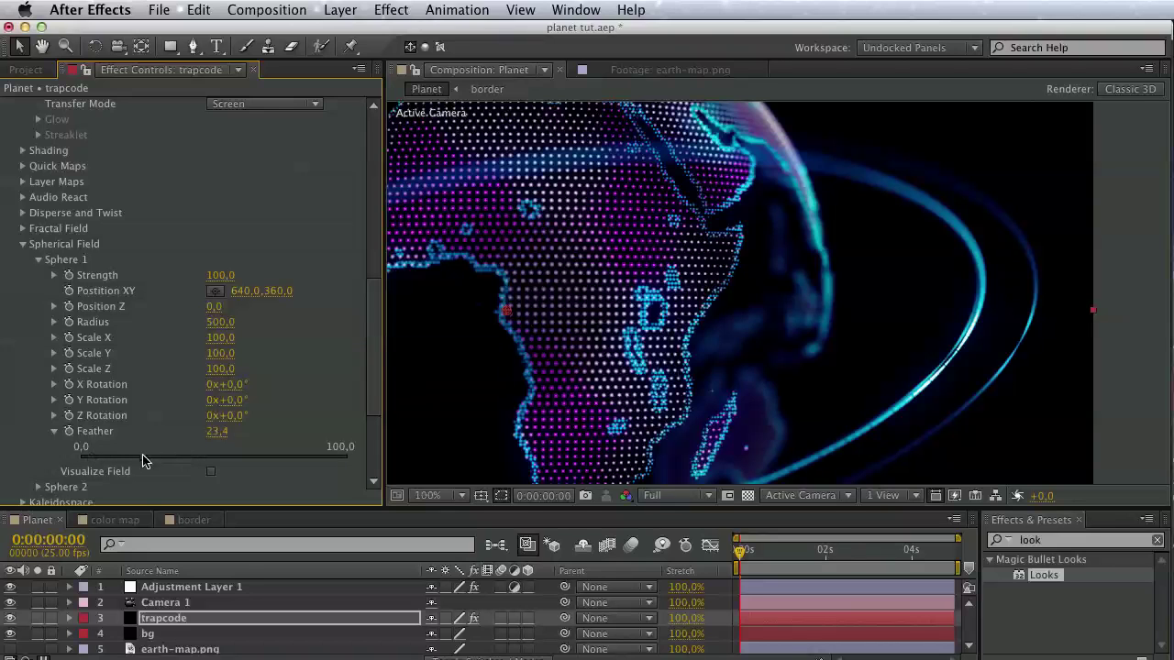
{"action": "left_click_drag", "start_coordinate": [142, 458], "coordinate": [294, 464]}
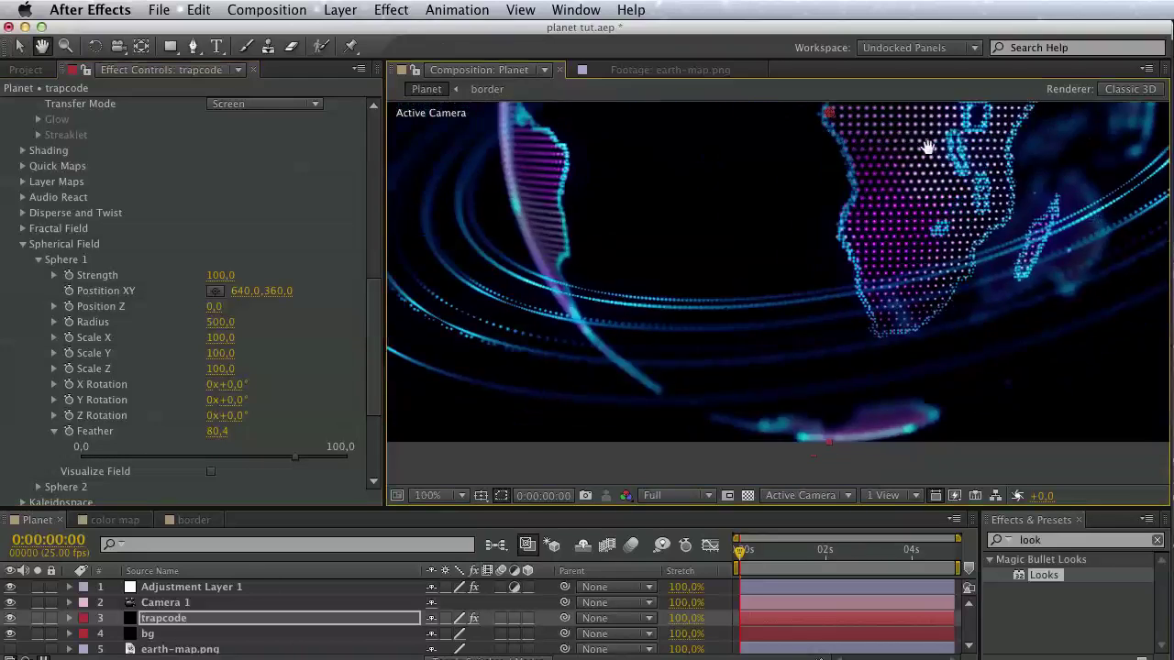
{"action": "left_click_drag", "start_coordinate": [626, 346], "coordinate": [598, 352]}
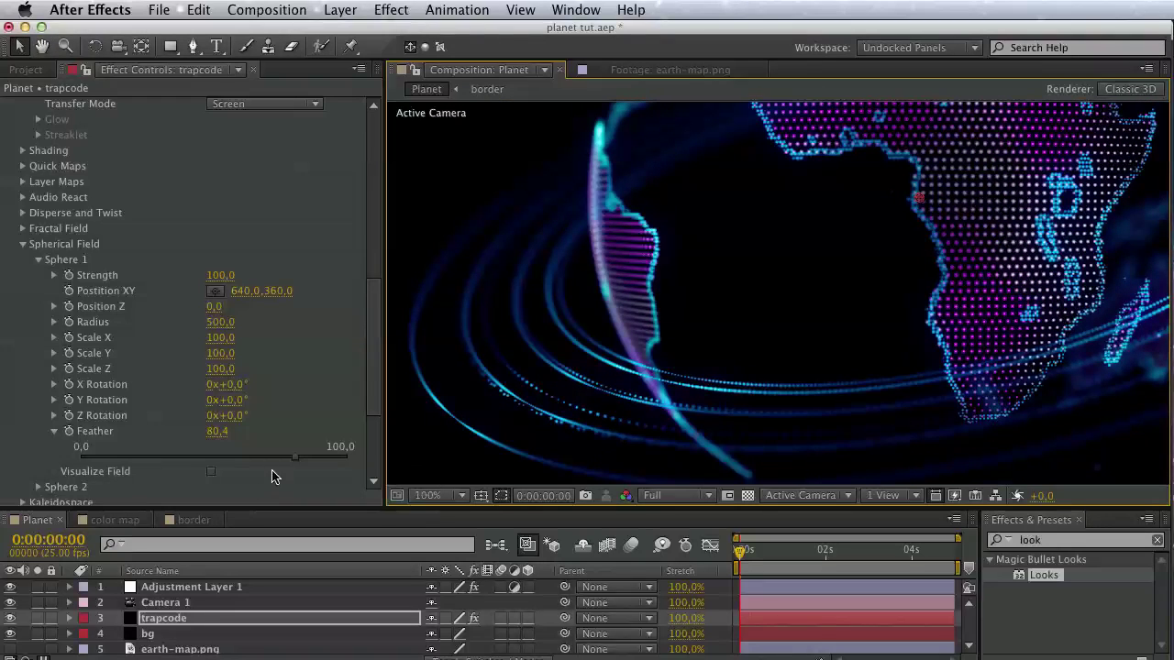
{"action": "left_click", "coordinate": [272, 458]}
{"action": "left_click_drag", "start_coordinate": [243, 465], "coordinate": [232, 464]}
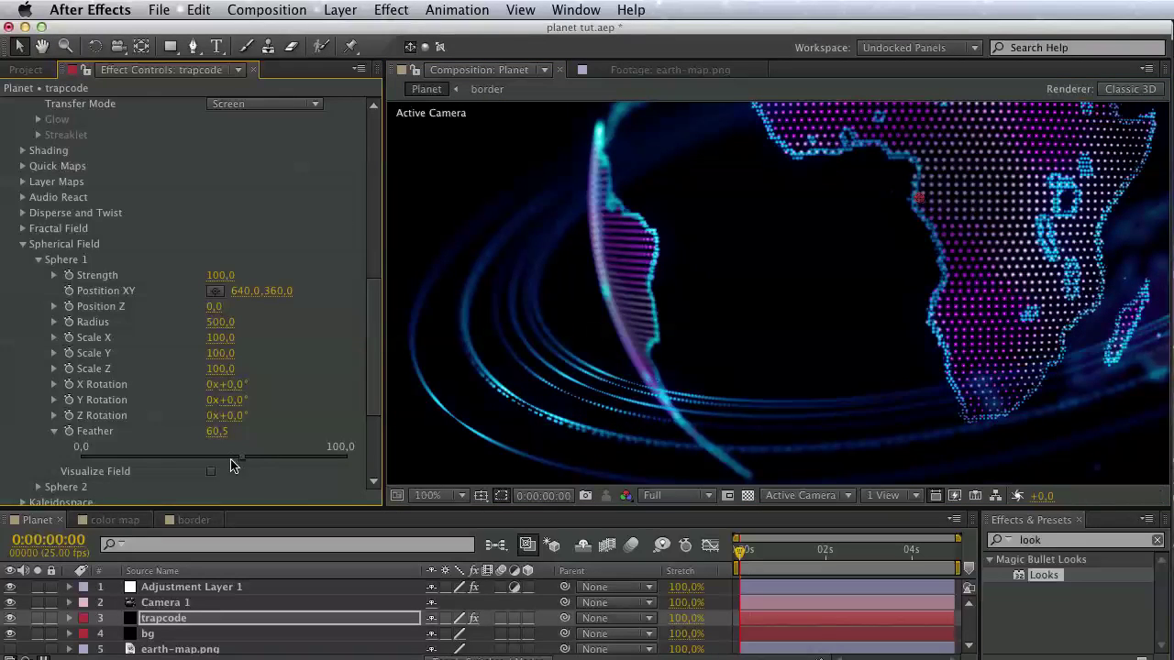
{"action": "scroll", "coordinate": [220, 239], "scroll_direction": "up", "scroll_amount": 5}
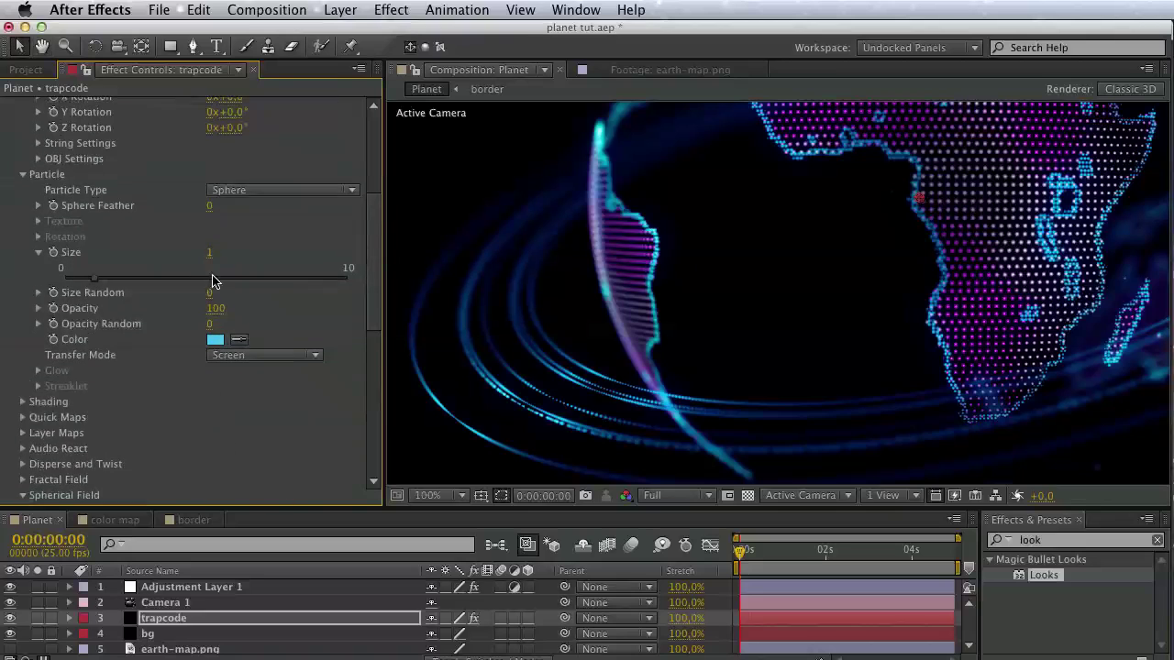
{"action": "scroll", "coordinate": [210, 275], "scroll_direction": "up", "scroll_amount": 5}
{"action": "scroll", "coordinate": [195, 255], "scroll_direction": "up", "scroll_amount": 1}
Set the ring's Sphere Layers to 5 and pan the view so Africa sits centre-left.
{"action": "left_click", "coordinate": [211, 253]}
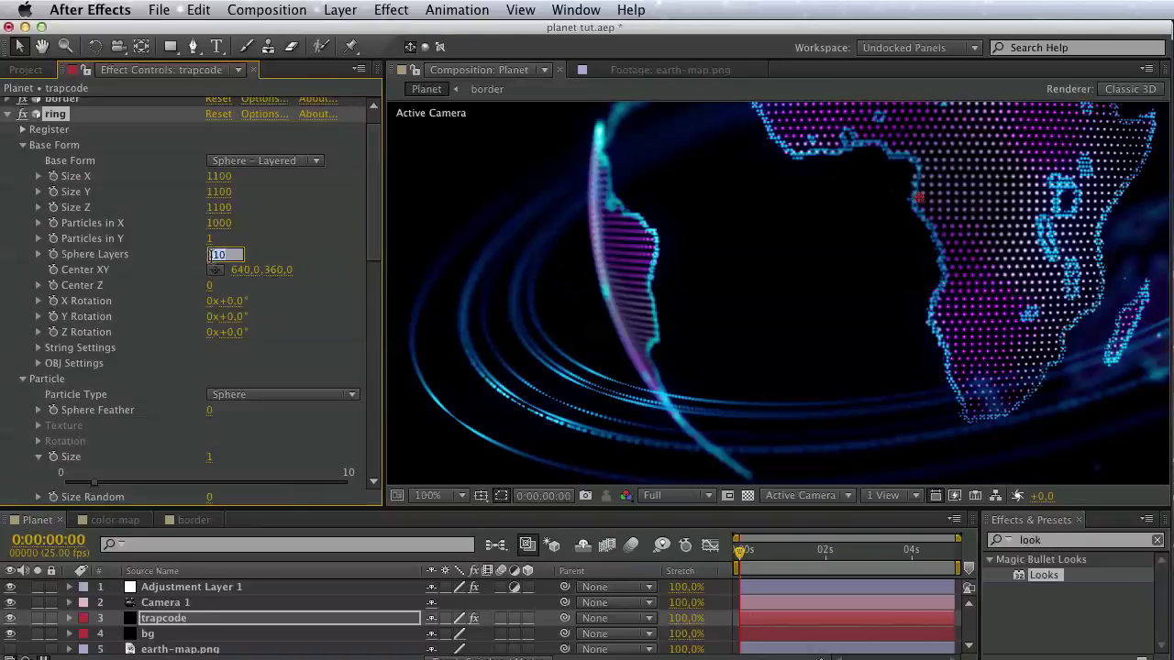
{"action": "type", "text": "5"}
{"action": "key", "text": "Return"}
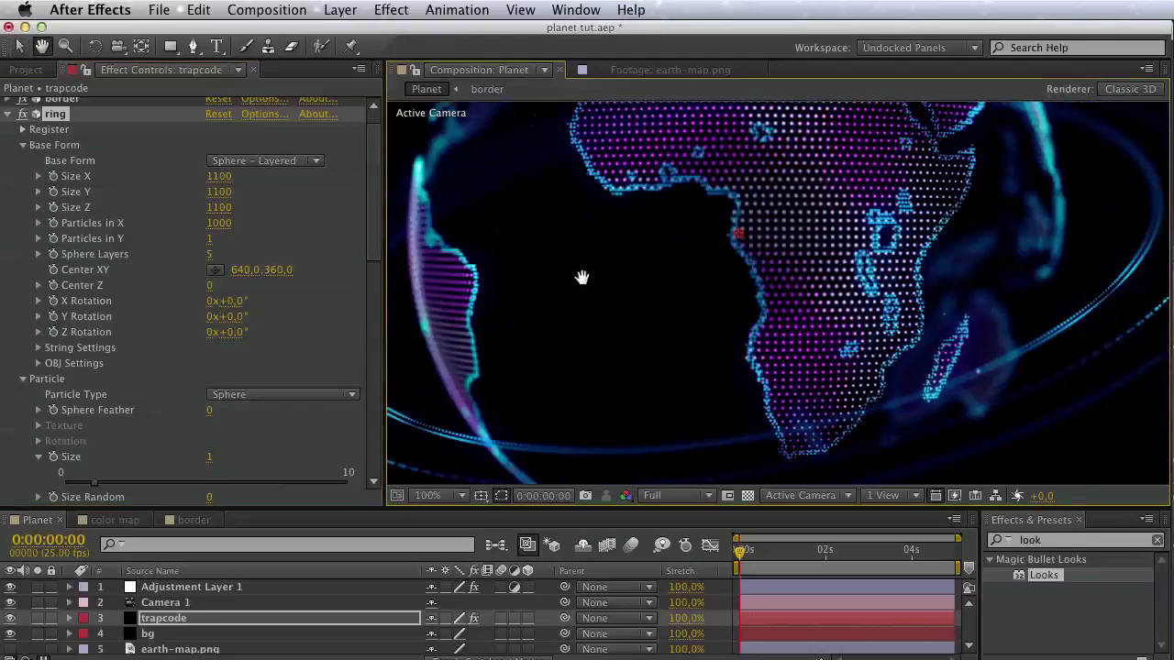
{"action": "left_click_drag", "start_coordinate": [615, 271], "coordinate": [758, 294]}
{"action": "scroll", "coordinate": [335, 417], "scroll_direction": "down", "scroll_amount": 3}
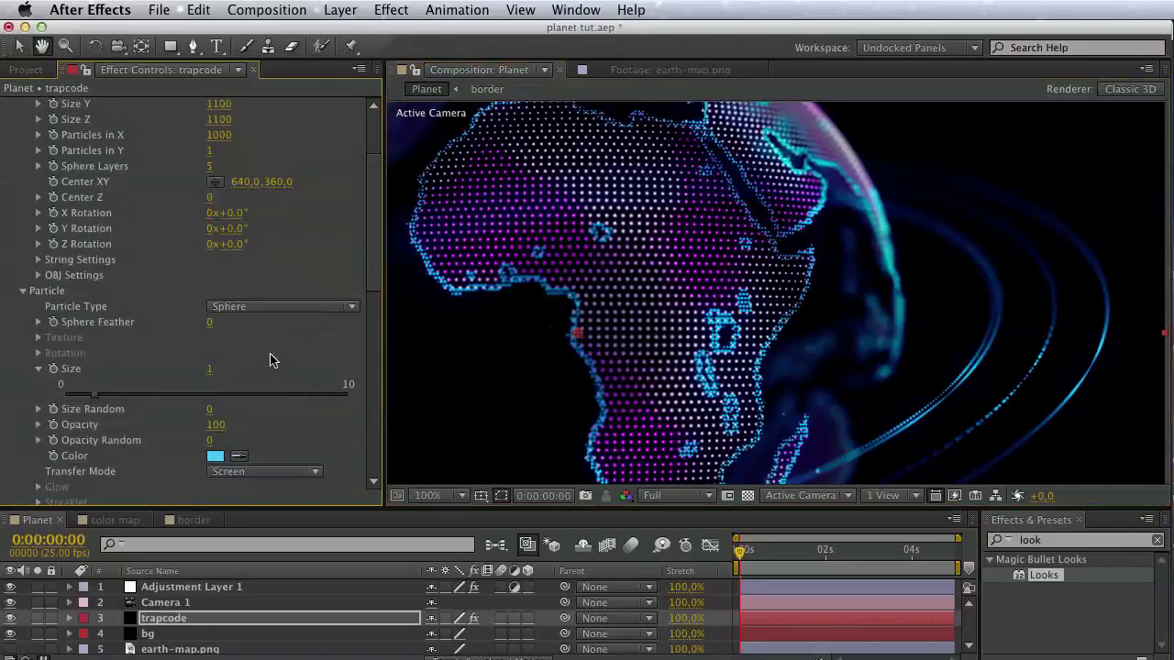
{"action": "scroll", "coordinate": [153, 400], "scroll_direction": "up", "scroll_amount": 1}
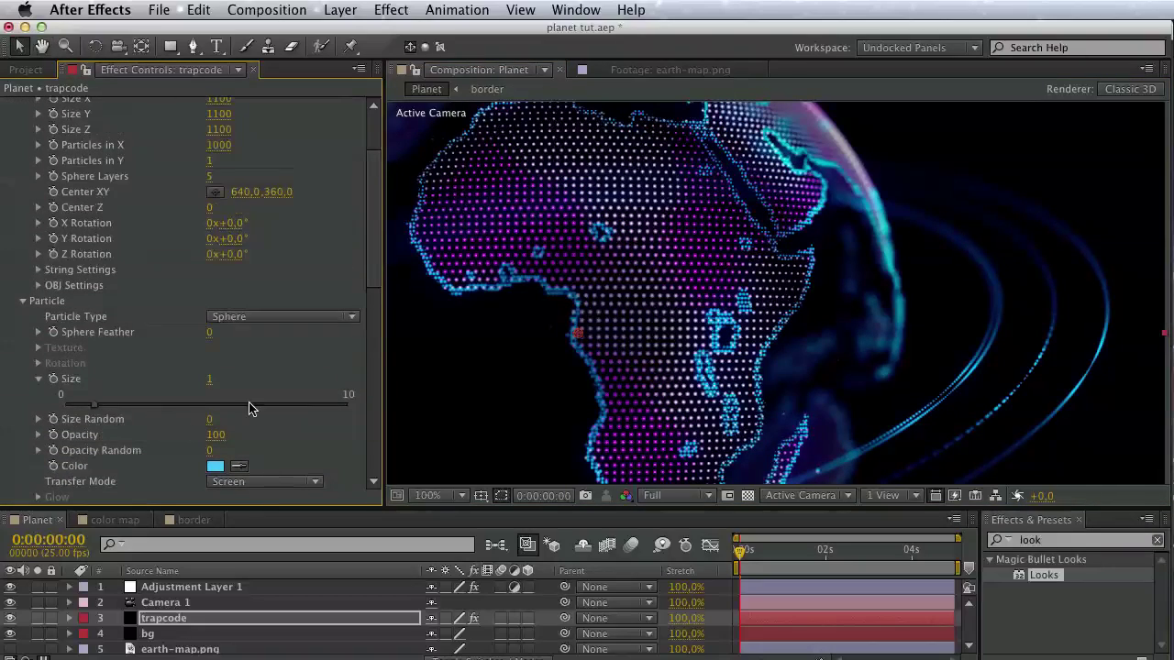
{"action": "mouse_move", "coordinate": [689, 324]}
{"action": "left_mouse_down"}
{"action": "mouse_move", "coordinate": [695, 286]}
{"action": "mouse_move", "coordinate": [773, 281]}
{"action": "left_mouse_up"}
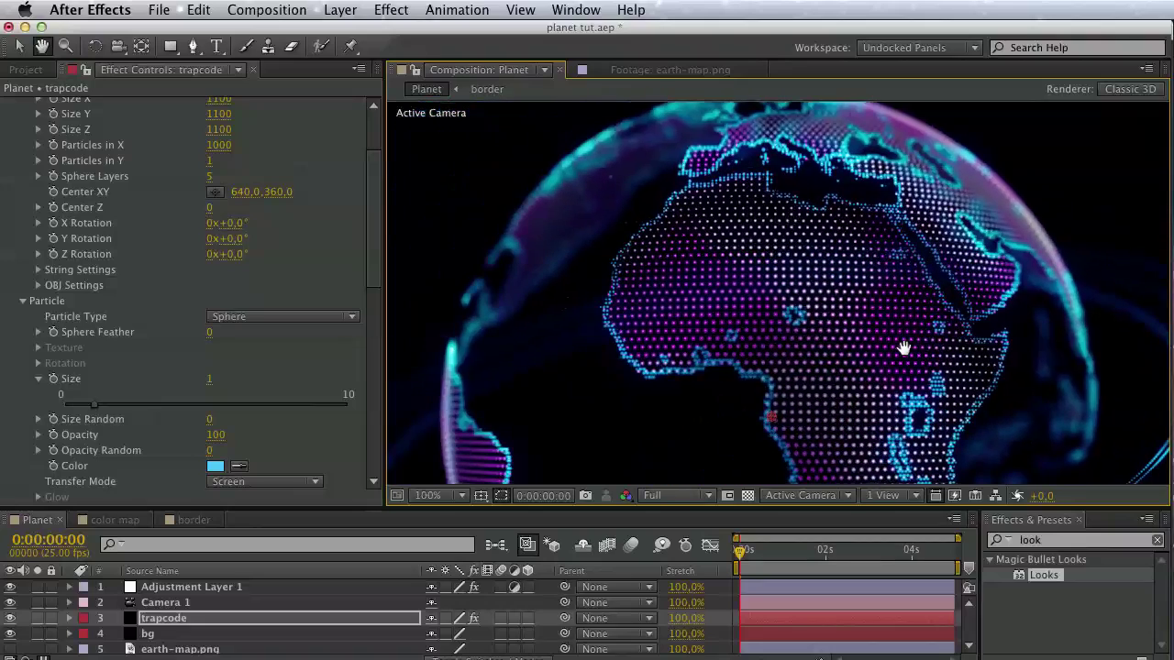
{"action": "key", "text": "v"}
Save the planet tut project and collapse the Particle group.
{"action": "left_click", "coordinate": [159, 9]}
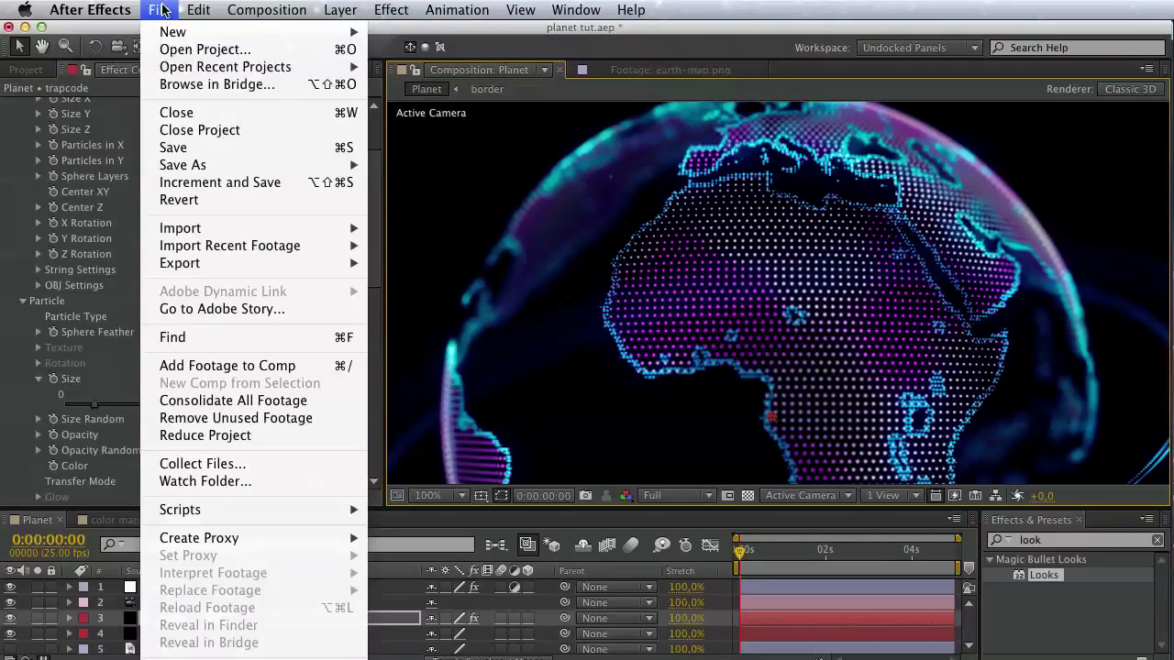
{"action": "left_click", "coordinate": [165, 150]}
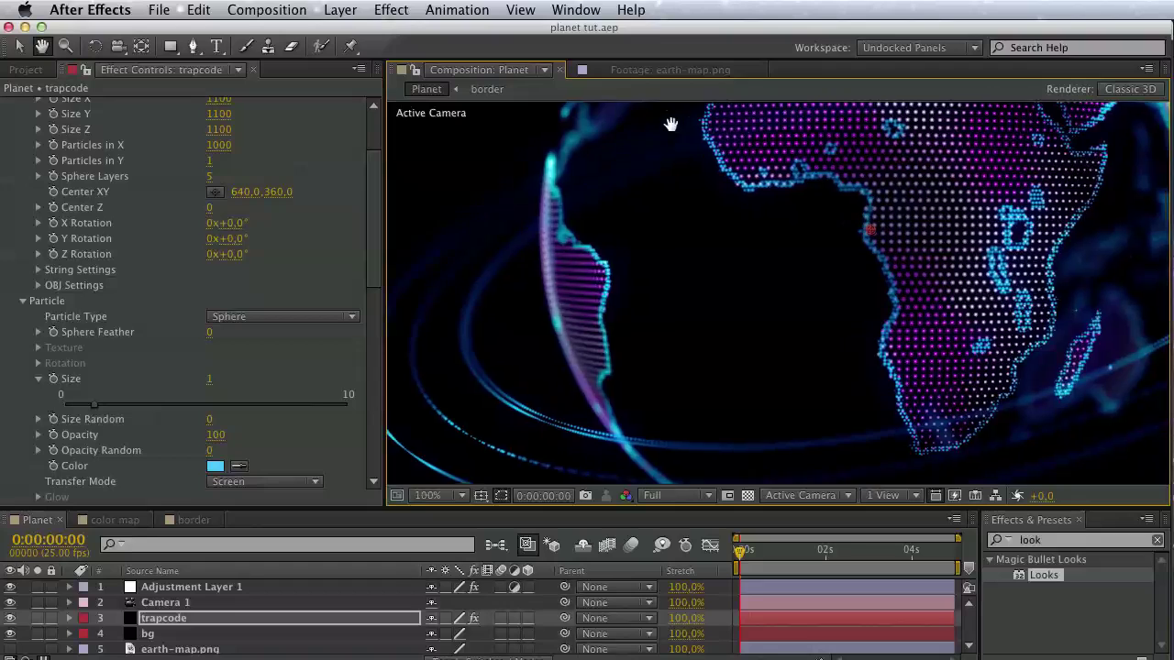
{"action": "key", "text": "h"}
{"action": "left_click_drag", "start_coordinate": [577, 319], "coordinate": [347, 176]}
{"action": "key", "text": "v"}
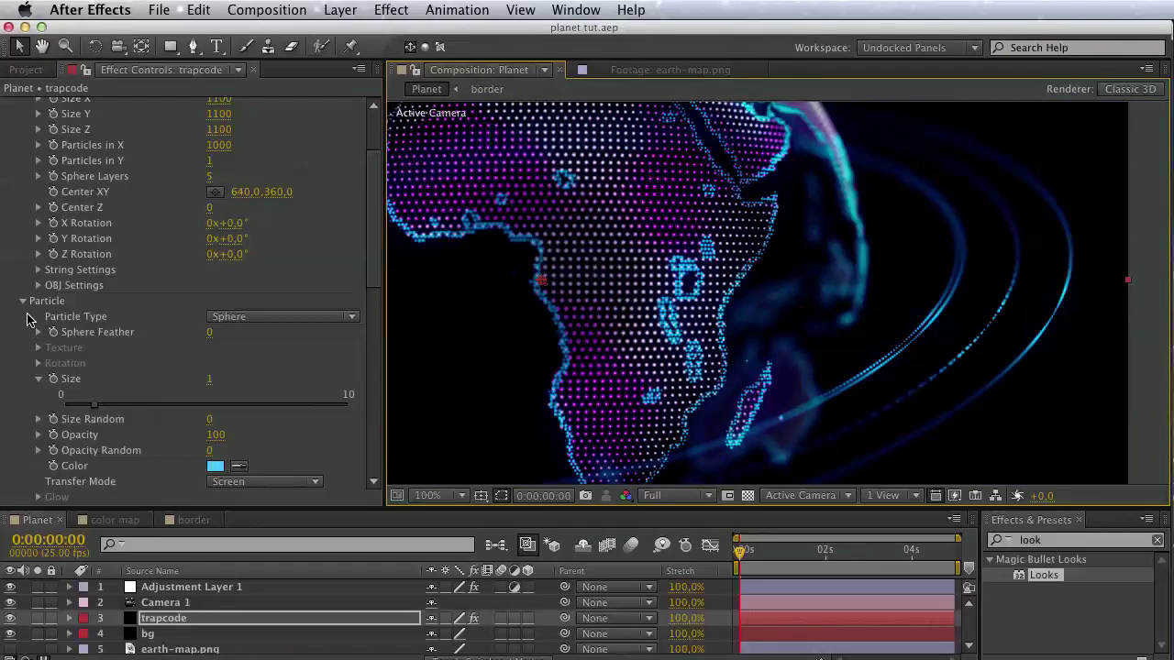
{"action": "left_click", "coordinate": [23, 301]}
{"action": "scroll", "coordinate": [23, 321], "scroll_direction": "down", "scroll_amount": 3}
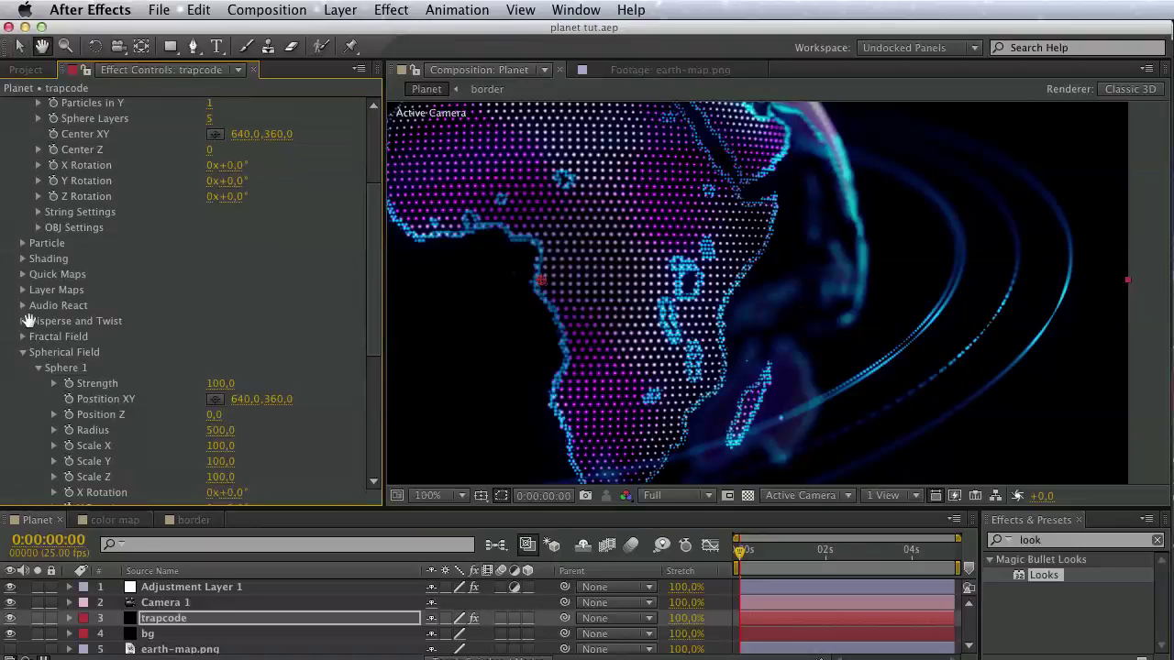
Expand Disperse and Twist and try Twist values of 7 and then 1.
{"action": "scroll", "coordinate": [24, 303], "scroll_direction": "down", "scroll_amount": 4}
{"action": "left_click", "coordinate": [23, 265]}
{"action": "left_click", "coordinate": [38, 296]}
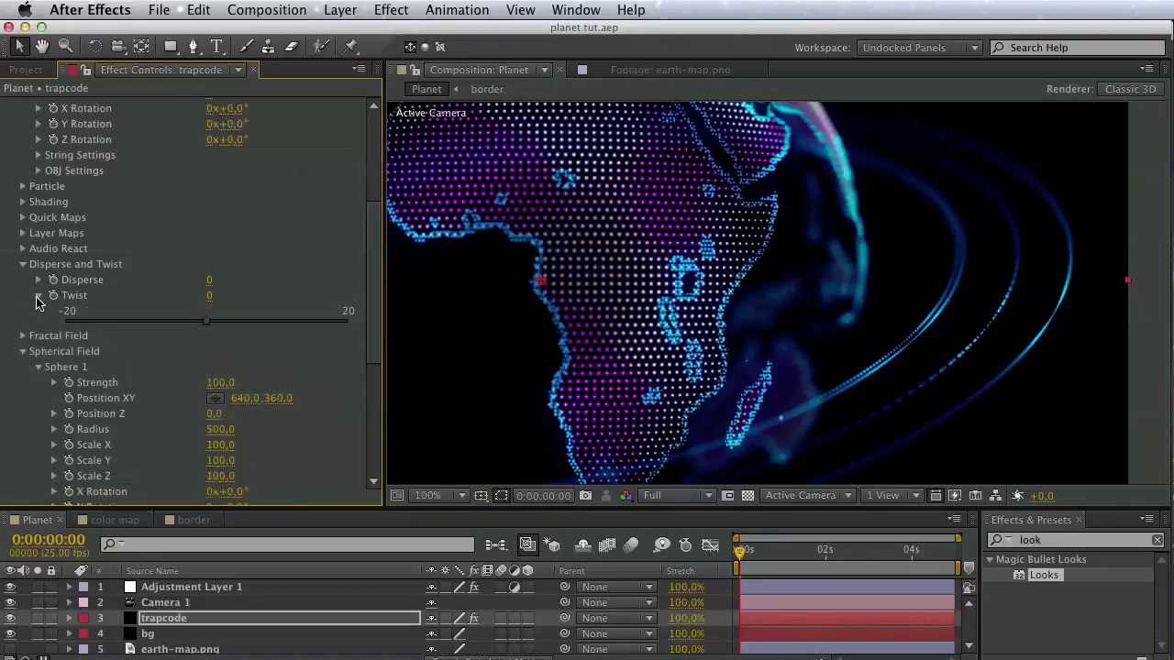
{"action": "left_click_drag", "start_coordinate": [220, 328], "coordinate": [259, 327]}
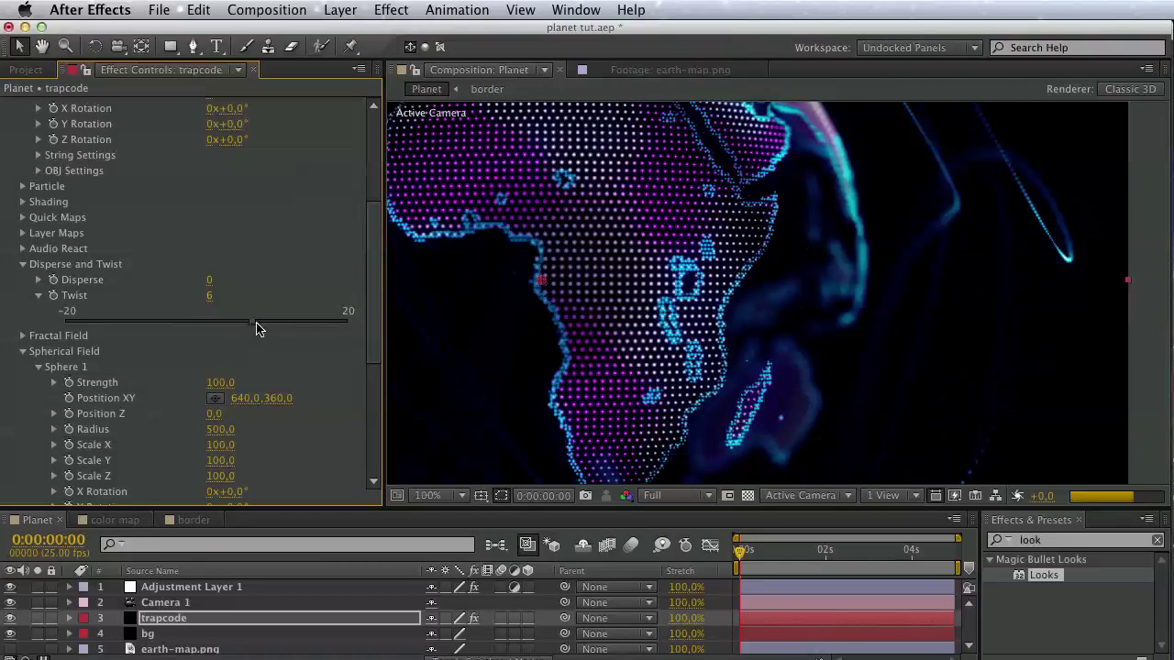
{"action": "key", "text": "h"}
{"action": "scroll", "coordinate": [698, 272], "scroll_direction": "down", "scroll_amount": 1}
{"action": "scroll", "coordinate": [699, 271], "scroll_direction": "down", "scroll_amount": 1}
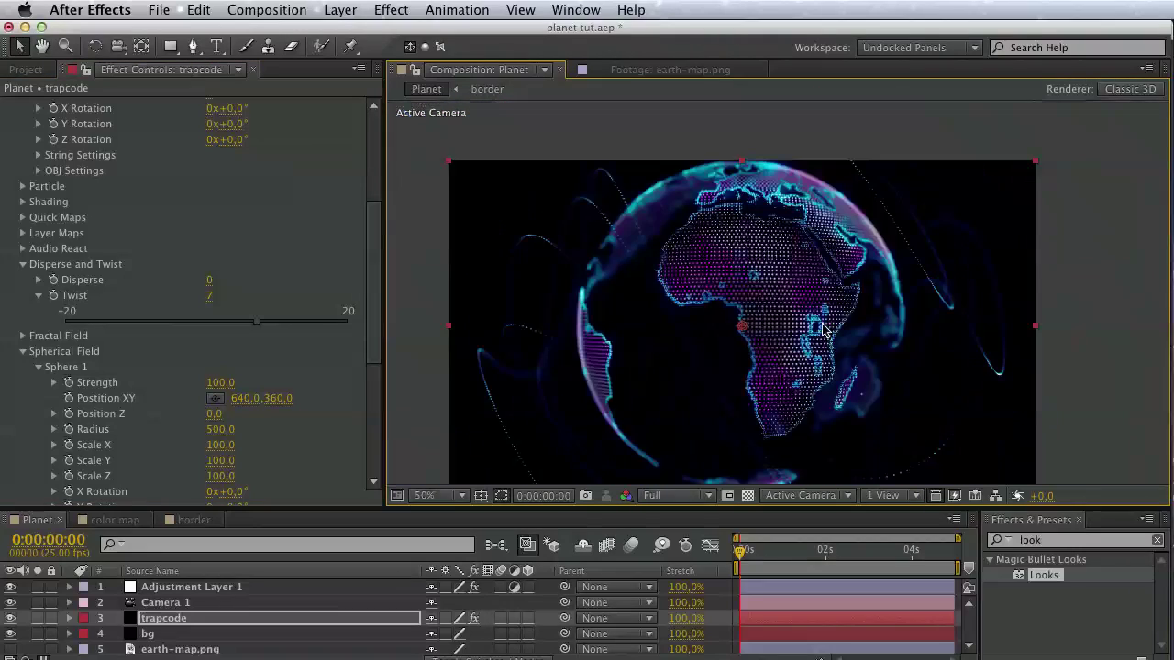
{"action": "key", "text": "v"}
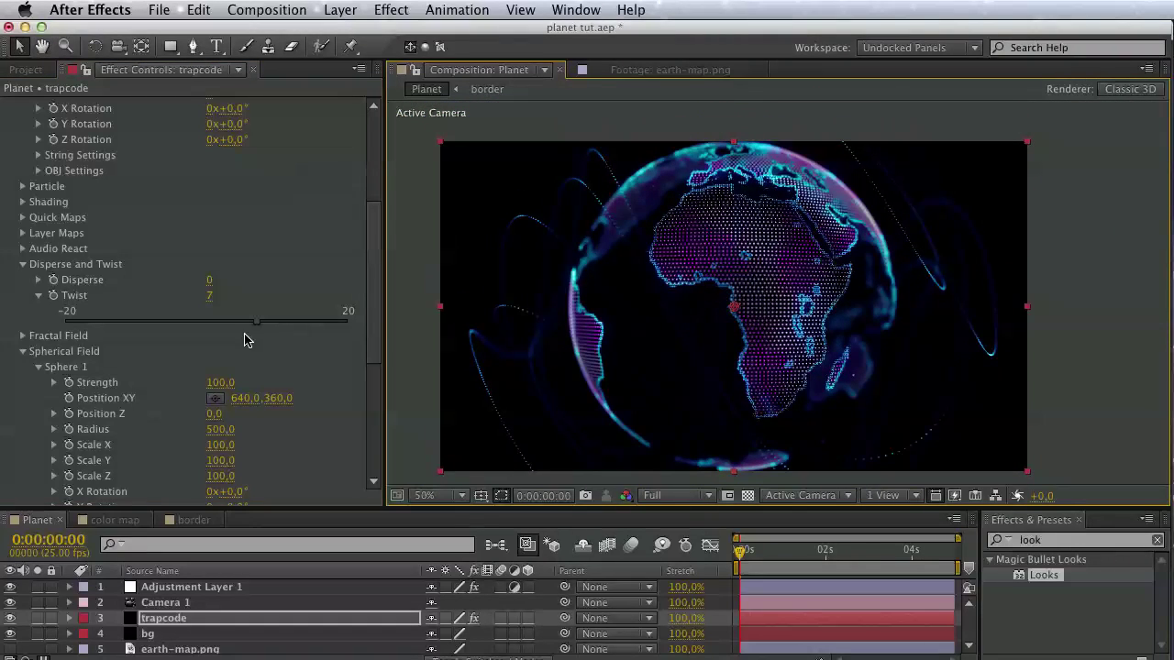
{"action": "left_click_drag", "start_coordinate": [256, 321], "coordinate": [210, 328]}
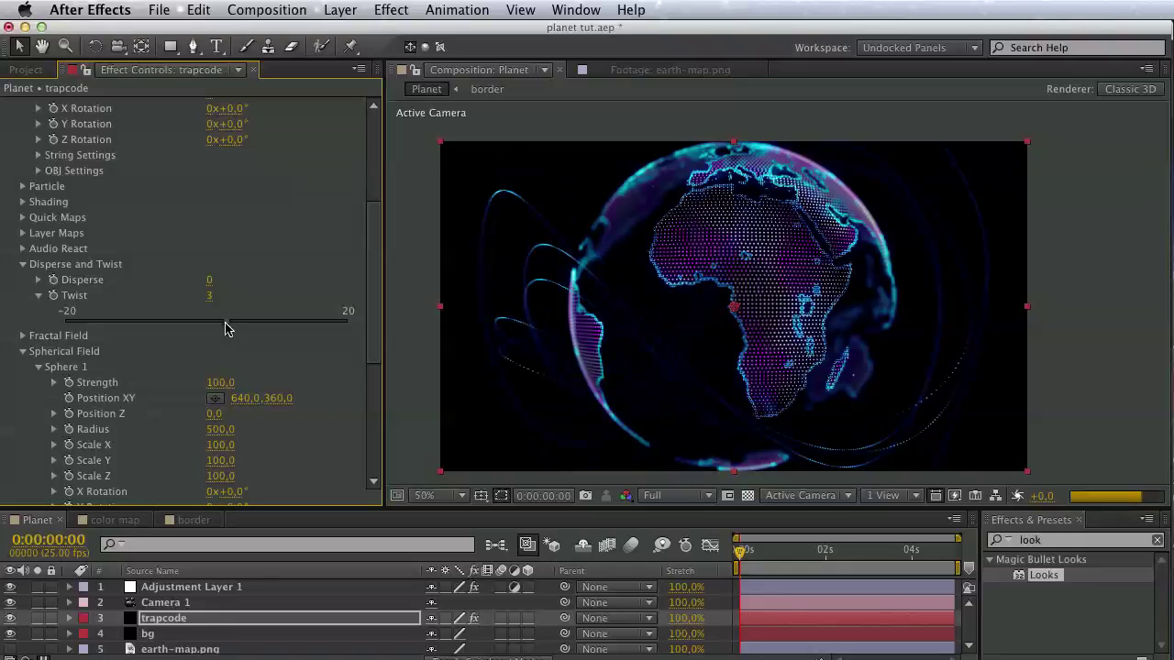
Set Twist to 0 so the rings stay flat.
{"action": "left_click", "coordinate": [210, 296]}
{"action": "type", "text": "0"}
{"action": "key", "text": "Return"}
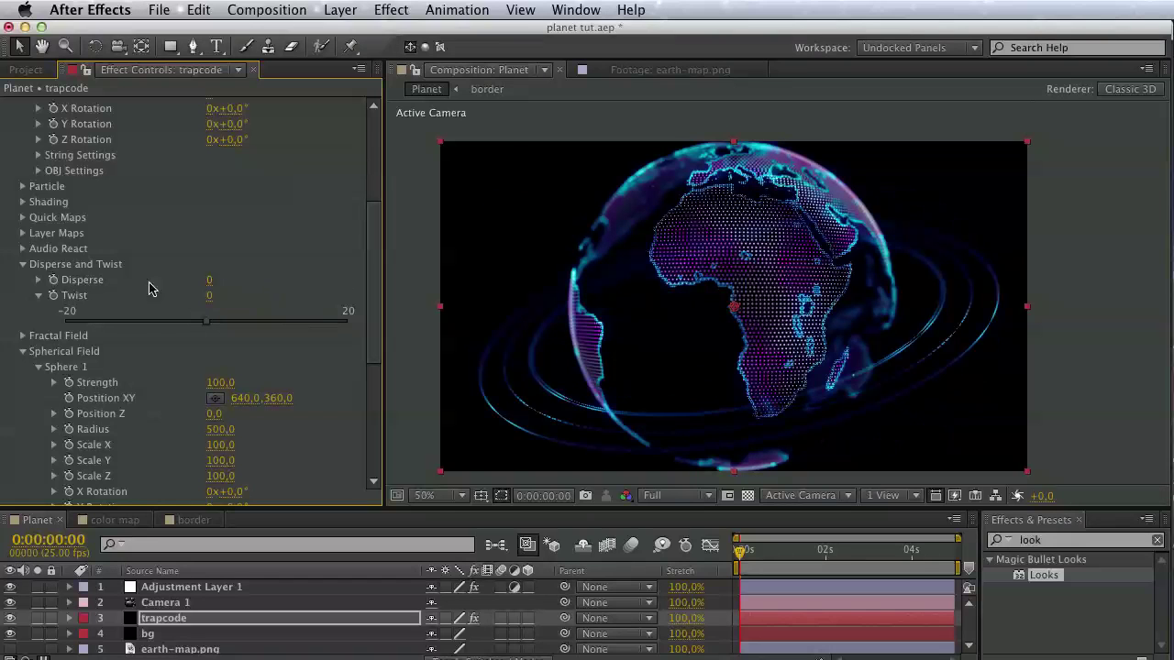
{"action": "scroll", "coordinate": [50, 170], "scroll_direction": "up", "scroll_amount": 5}
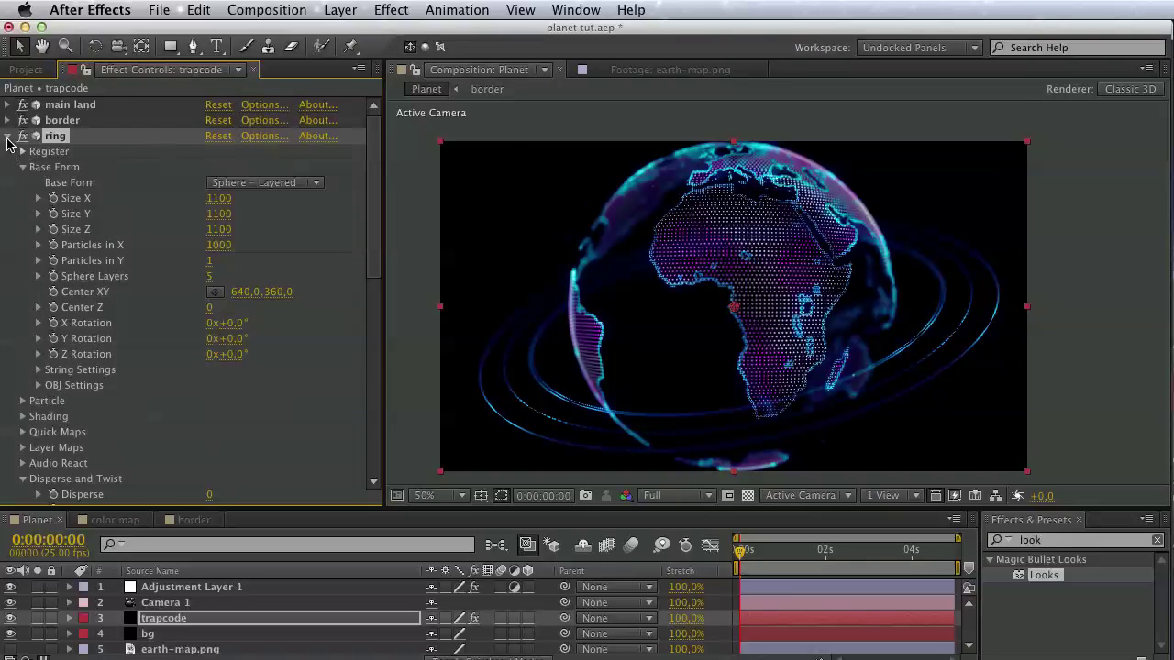
Duplicate the ring effect as ring 2.
{"action": "left_click", "coordinate": [7, 137]}
{"action": "left_click", "coordinate": [198, 9]}
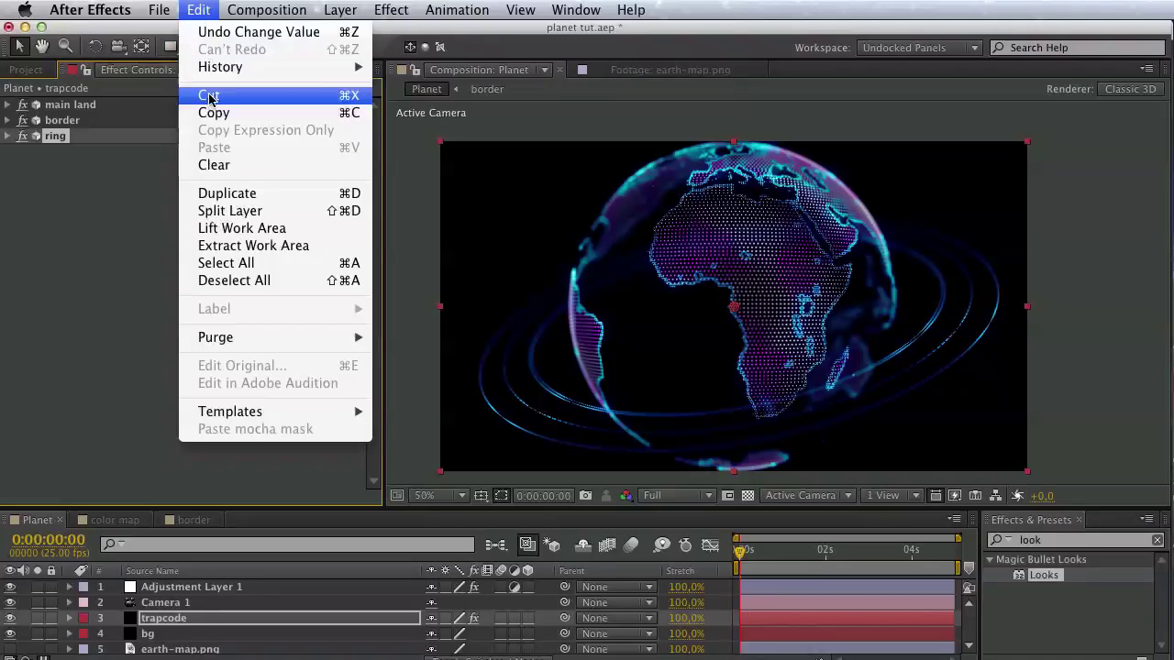
{"action": "left_click", "coordinate": [219, 195]}
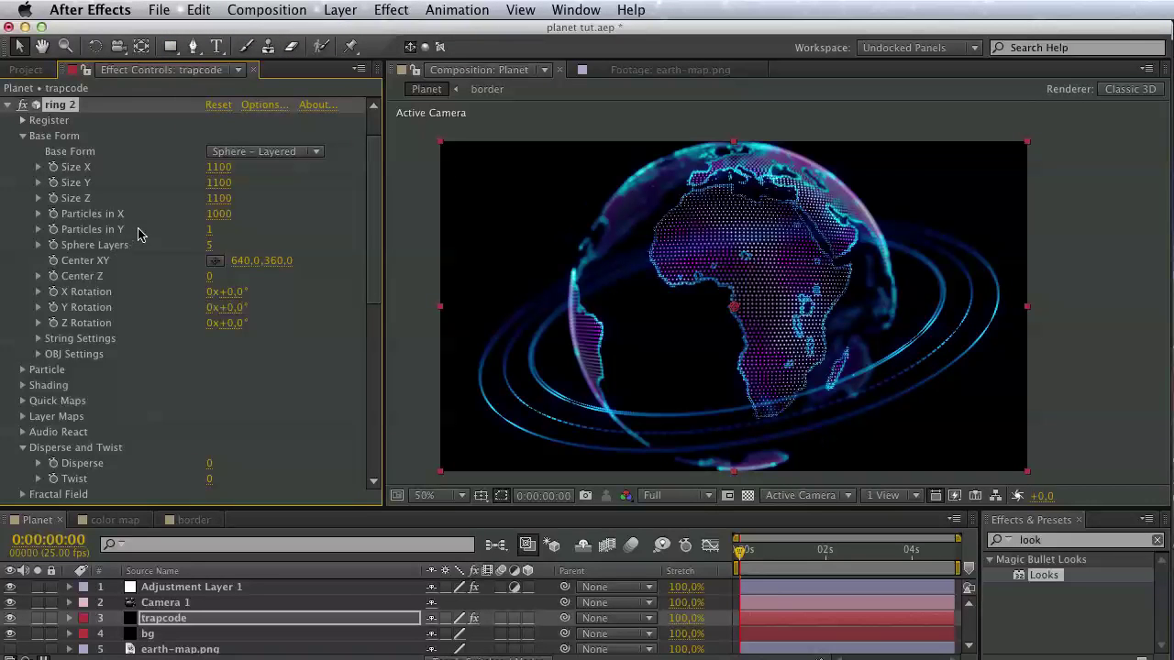
Set ring 2's Size X, Size Y and Size Z to 750.
{"action": "left_click", "coordinate": [224, 167]}
{"action": "type", "text": "750"}
{"action": "key", "text": "Tab"}
{"action": "type", "text": "7"}
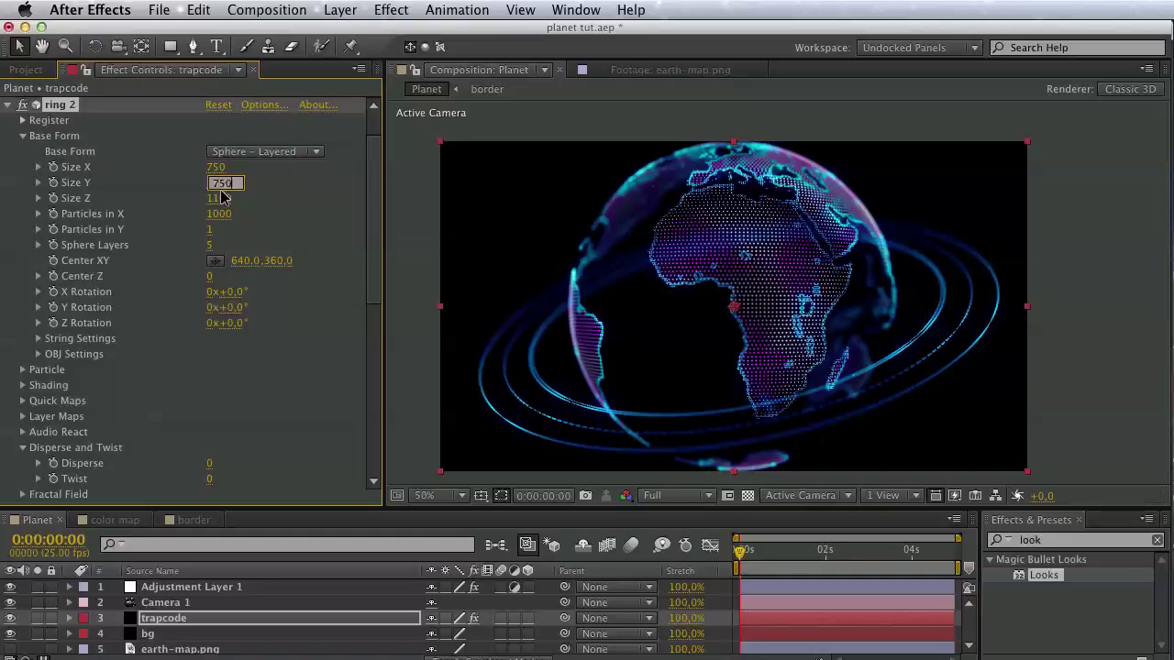
{"action": "key", "text": "Tab"}
{"action": "type", "text": "750"}
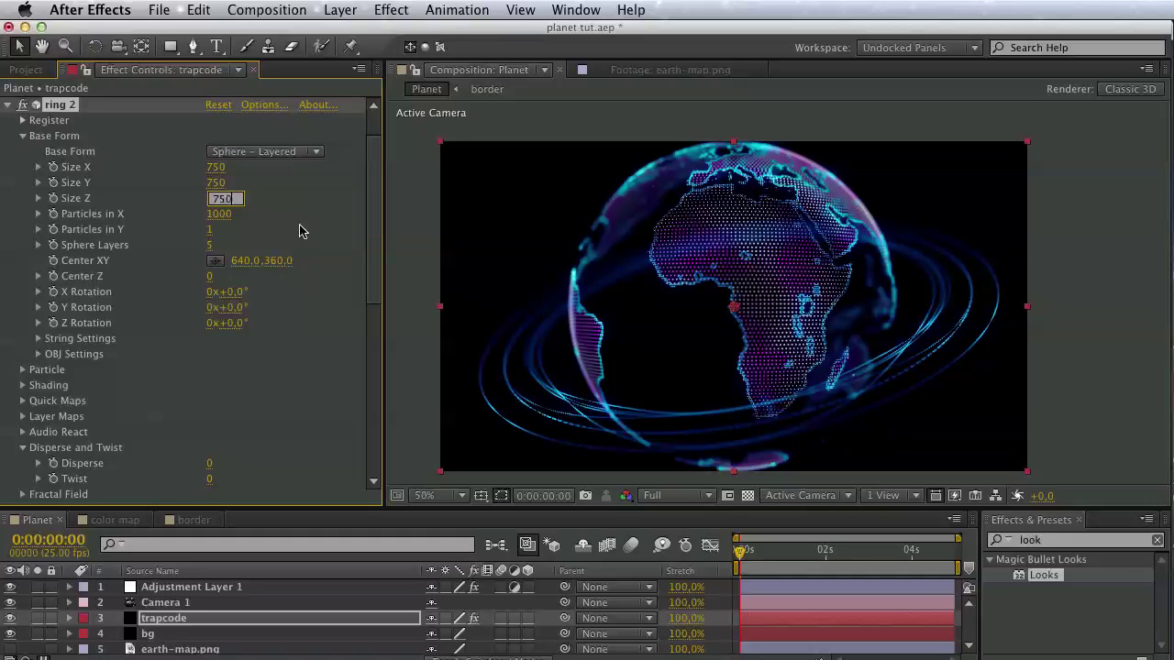
{"action": "left_click", "coordinate": [295, 229]}
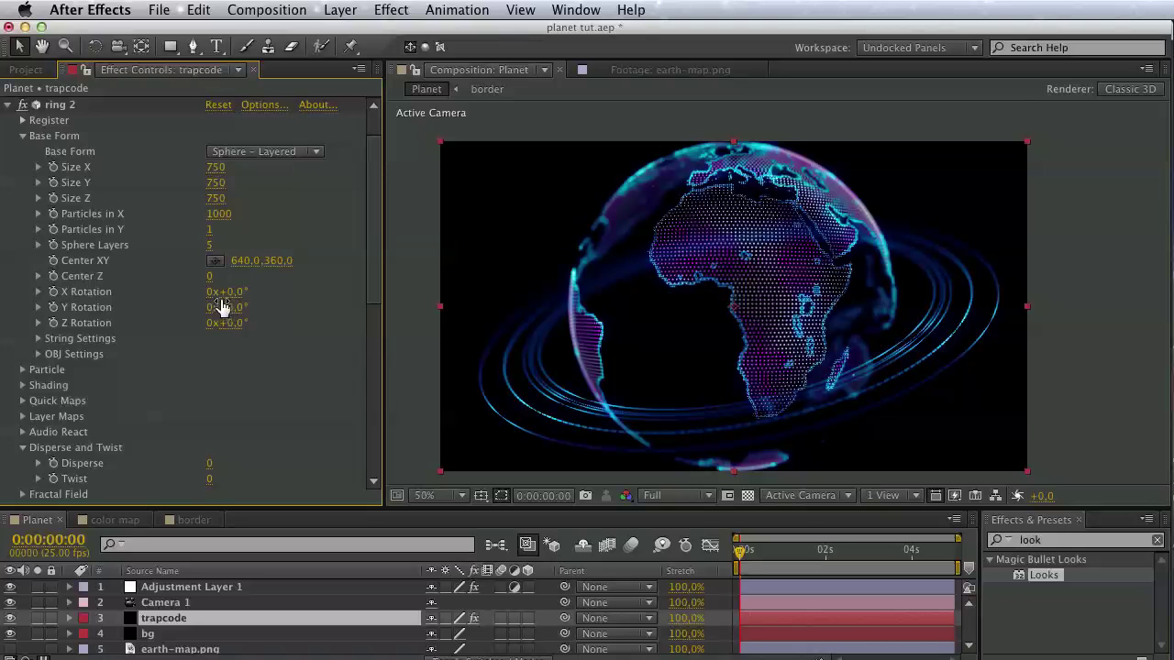
Set ring 2's Sphere Layers in Base Form to 1.
{"action": "scroll", "coordinate": [248, 372], "scroll_direction": "down", "scroll_amount": 1}
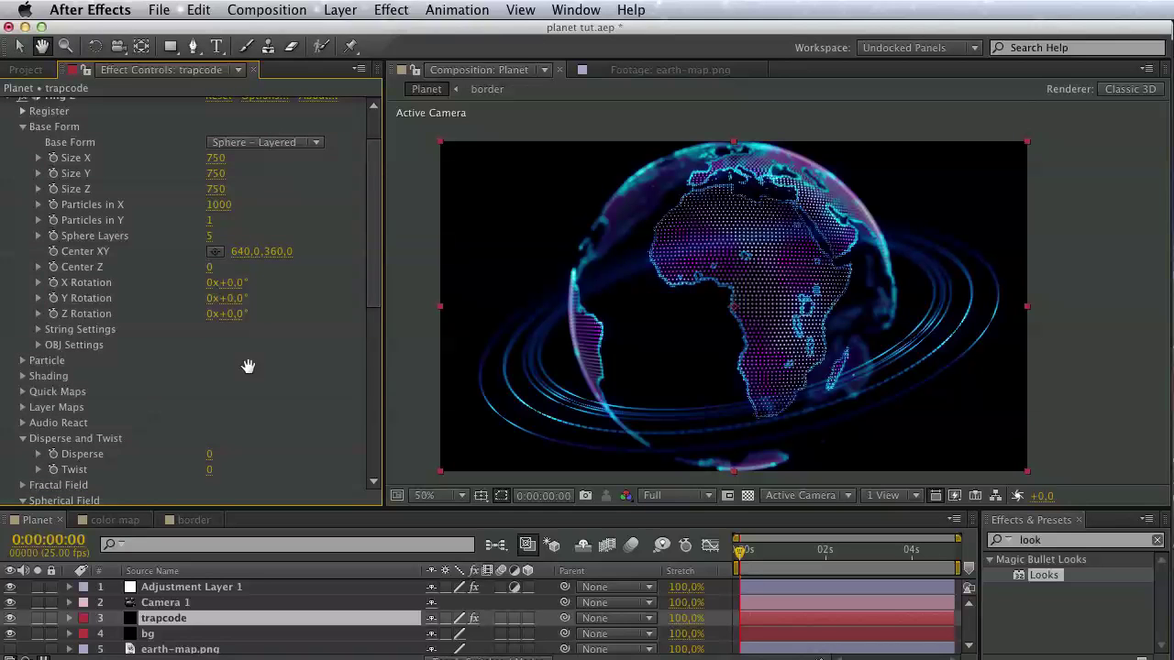
{"action": "scroll", "coordinate": [248, 178], "scroll_direction": "down", "scroll_amount": 4}
{"action": "scroll", "coordinate": [257, 270], "scroll_direction": "down", "scroll_amount": 3}
{"action": "scroll", "coordinate": [253, 188], "scroll_direction": "down", "scroll_amount": 2}
{"action": "scroll", "coordinate": [145, 260], "scroll_direction": "down", "scroll_amount": 2}
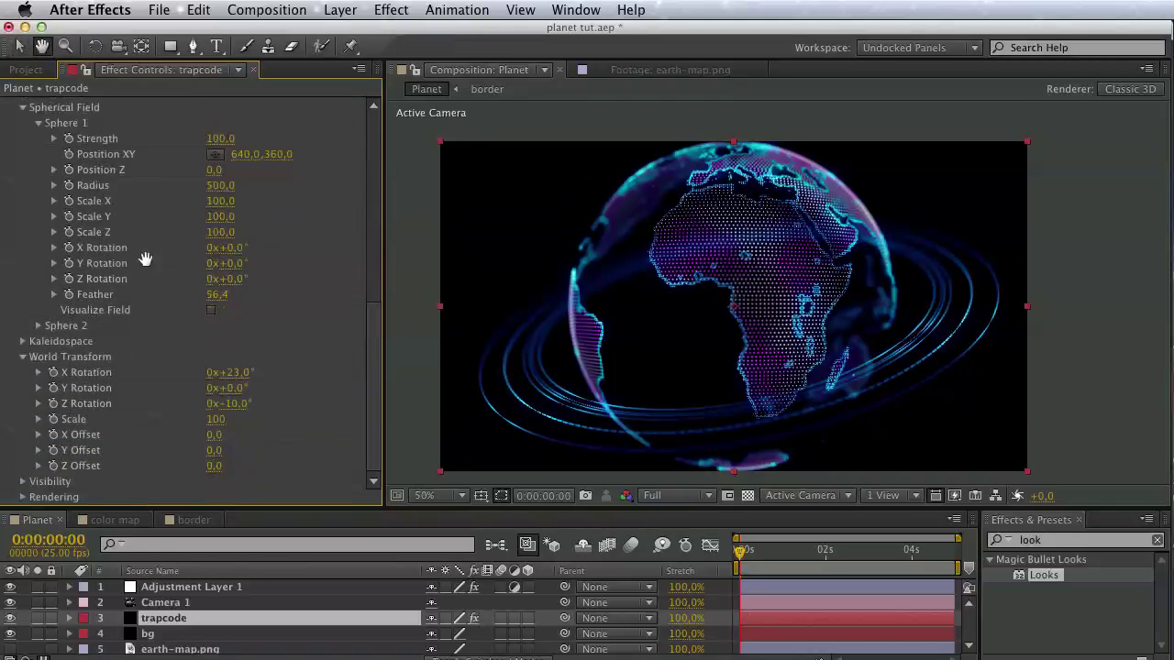
{"action": "key", "text": "v"}
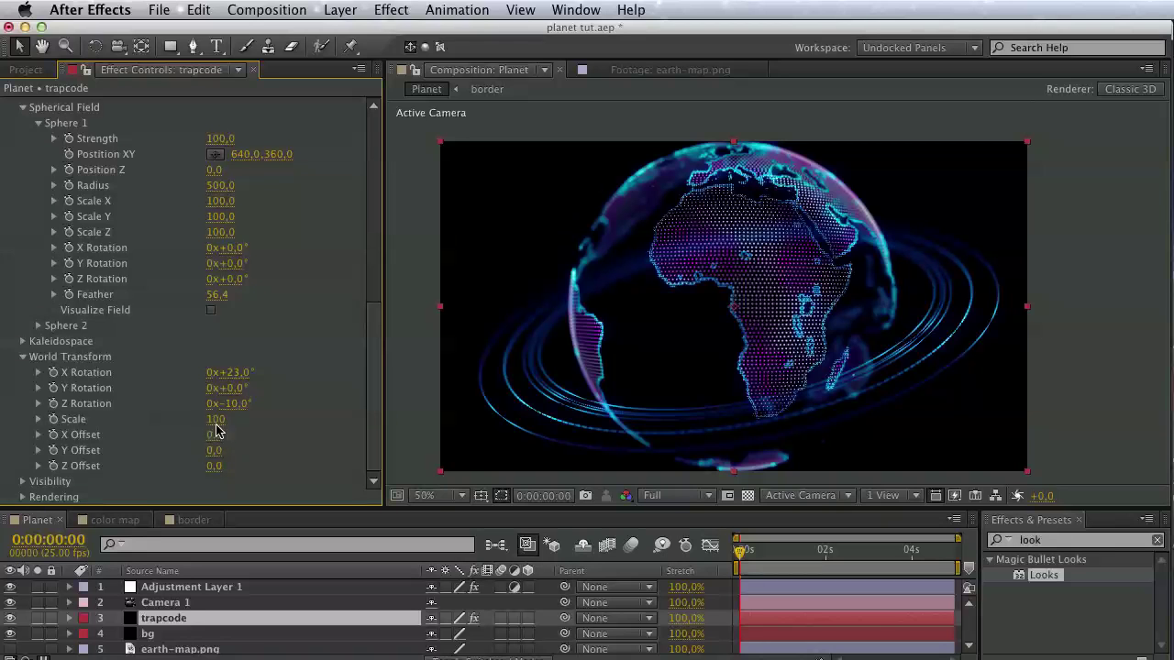
{"action": "scroll", "coordinate": [183, 427], "scroll_direction": "up", "scroll_amount": 5}
{"action": "key", "text": "h"}
{"action": "scroll", "coordinate": [161, 373], "scroll_direction": "up", "scroll_amount": 2}
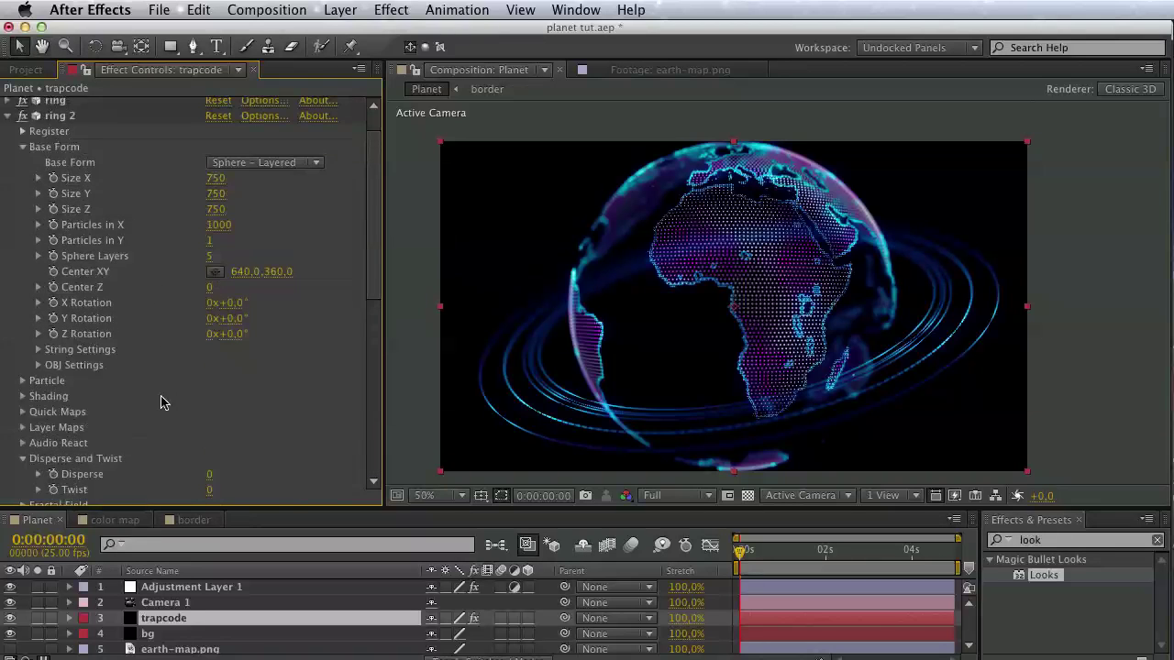
{"action": "left_click", "coordinate": [209, 256]}
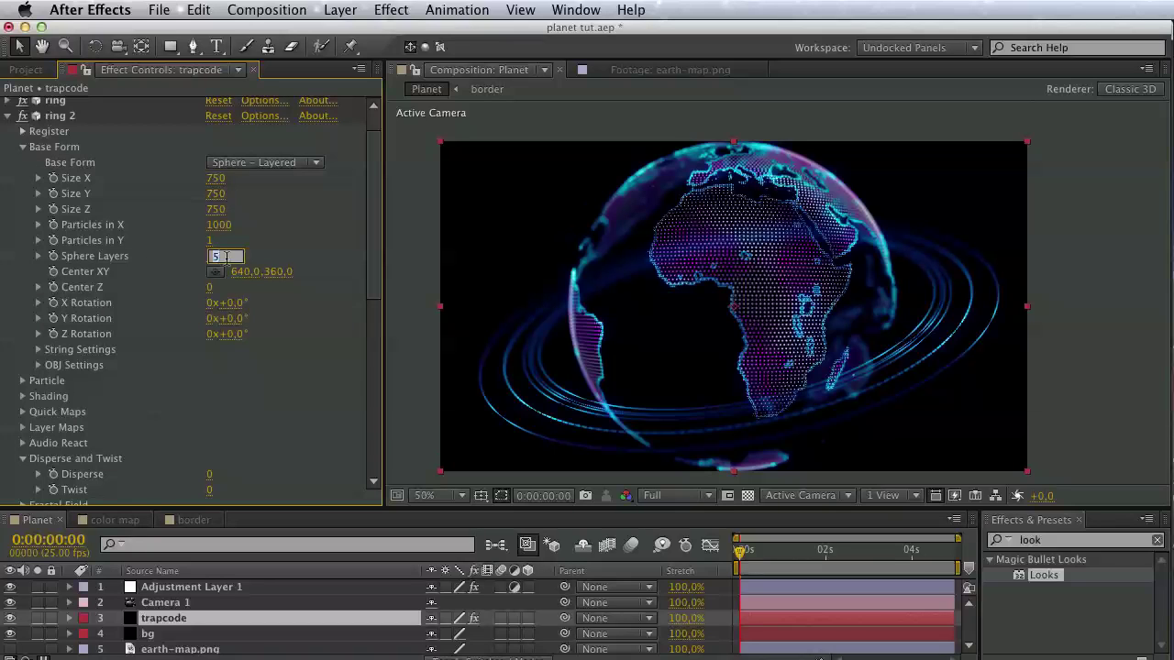
{"action": "type", "text": "1"}
{"action": "key", "text": "Return"}
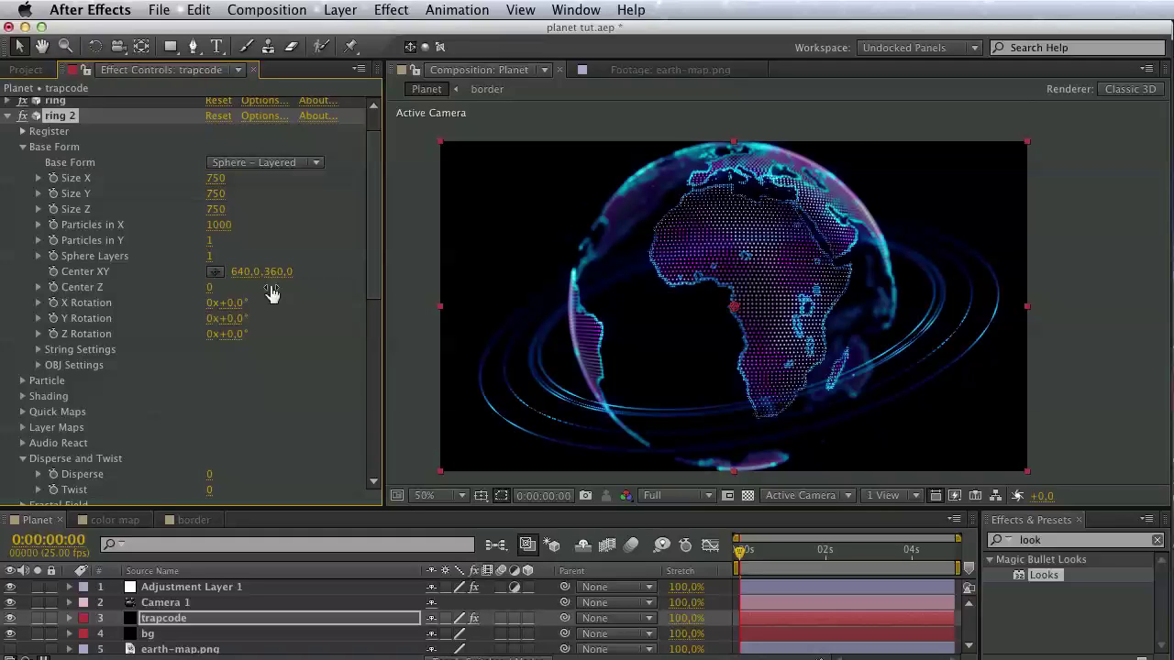
Set ring 2's Particles in Y to 5, adding extra thin cyan rings around the globe.
{"action": "scroll", "coordinate": [275, 275], "scroll_direction": "down", "scroll_amount": 2}
{"action": "scroll", "coordinate": [288, 210], "scroll_direction": "down", "scroll_amount": 2}
{"action": "scroll", "coordinate": [288, 254], "scroll_direction": "down", "scroll_amount": 3}
{"action": "scroll", "coordinate": [296, 315], "scroll_direction": "down", "scroll_amount": 2}
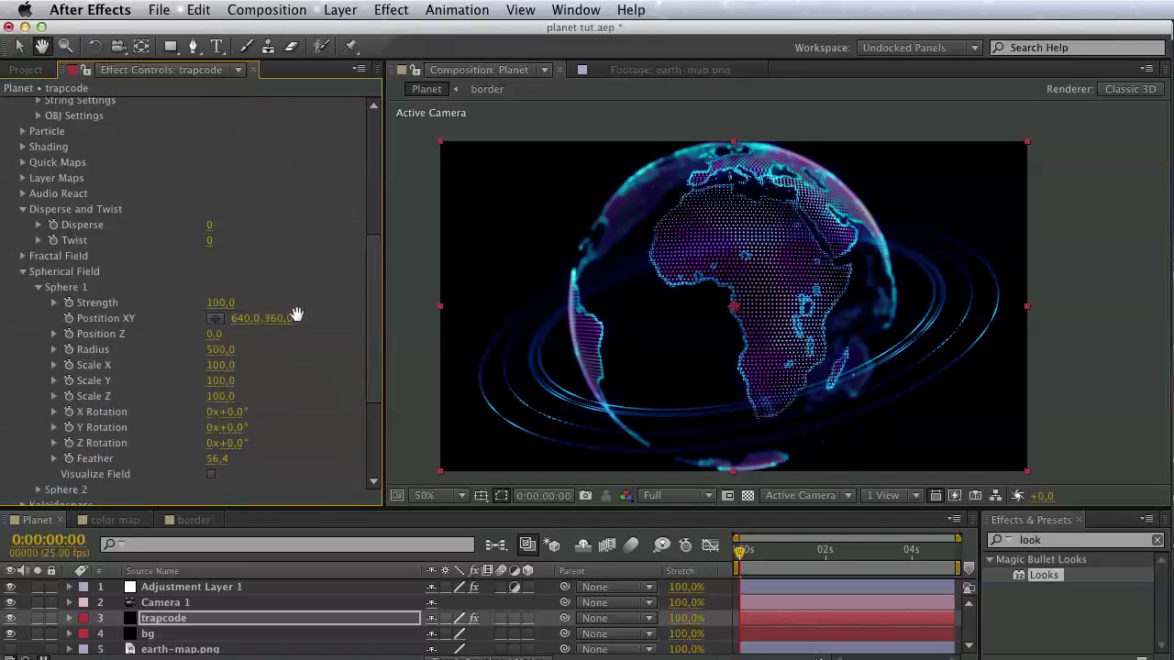
{"action": "scroll", "coordinate": [243, 294], "scroll_direction": "up", "scroll_amount": 6}
{"action": "scroll", "coordinate": [216, 266], "scroll_direction": "up", "scroll_amount": 3}
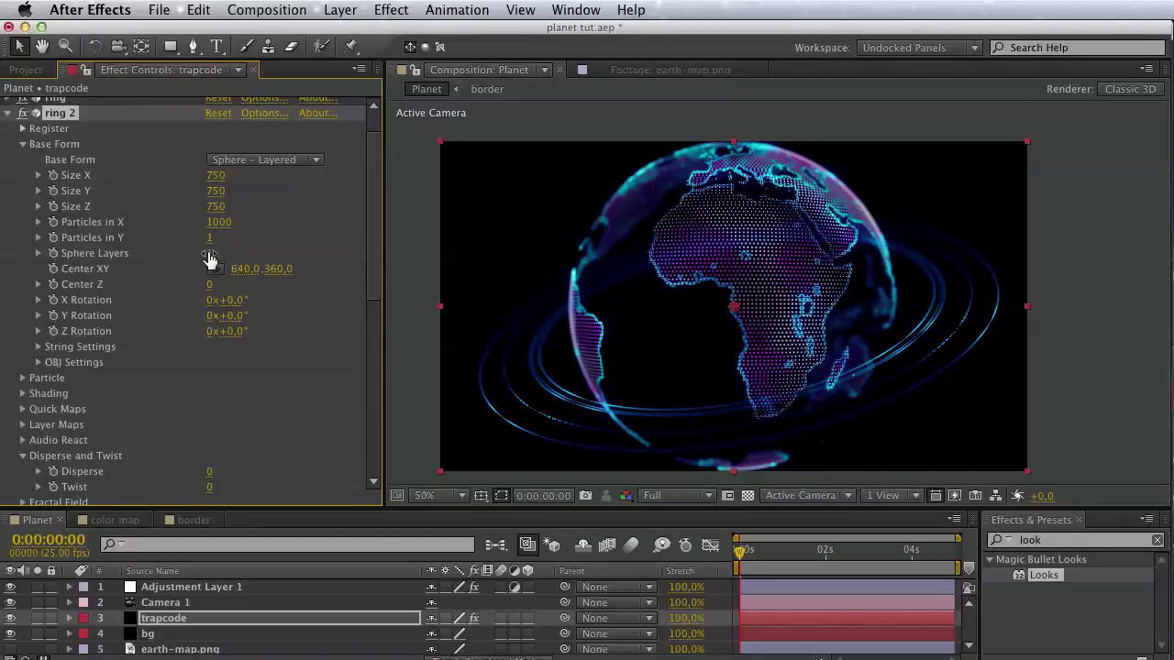
{"action": "left_click", "coordinate": [211, 238]}
{"action": "type", "text": "5"}
{"action": "key", "text": "Return"}
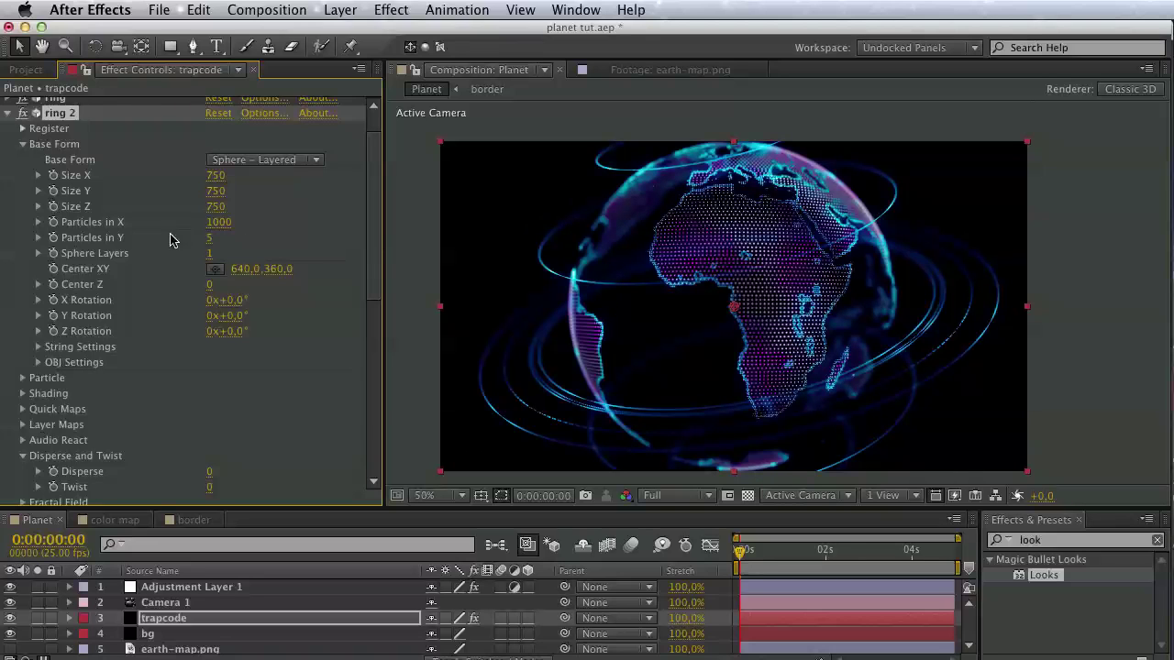
{"action": "scroll", "coordinate": [103, 233], "scroll_direction": "up", "scroll_amount": 2}
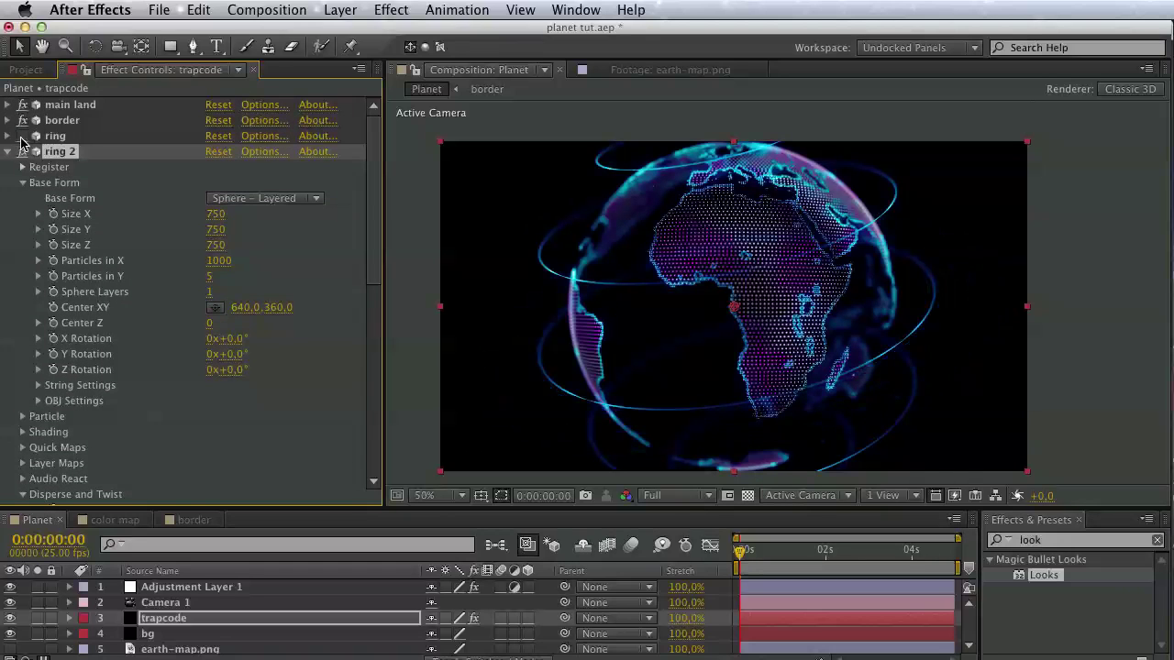
Set ring 2's Twist amount to 13.
{"action": "scroll", "coordinate": [110, 367], "scroll_direction": "down", "scroll_amount": 2}
{"action": "scroll", "coordinate": [112, 368], "scroll_direction": "down", "scroll_amount": 2}
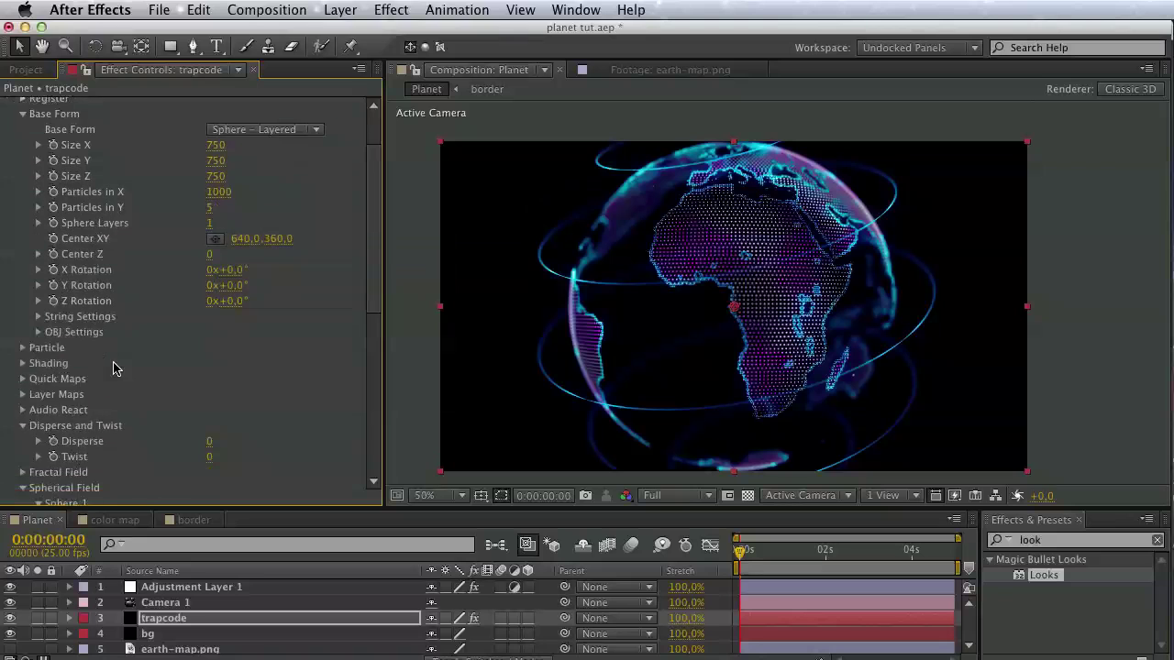
{"action": "scroll", "coordinate": [113, 369], "scroll_direction": "down", "scroll_amount": 2}
{"action": "scroll", "coordinate": [116, 370], "scroll_direction": "down", "scroll_amount": 2}
{"action": "scroll", "coordinate": [113, 368], "scroll_direction": "down", "scroll_amount": 1}
{"action": "scroll", "coordinate": [113, 368], "scroll_direction": "down", "scroll_amount": 1}
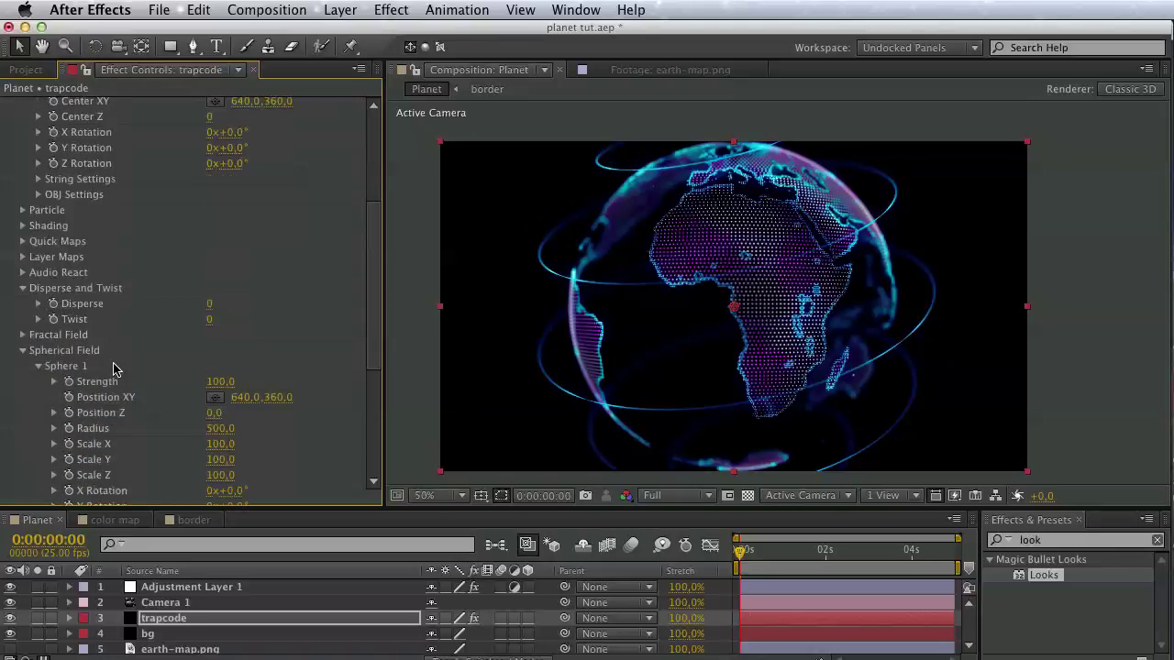
{"action": "scroll", "coordinate": [113, 368], "scroll_direction": "down", "scroll_amount": 1}
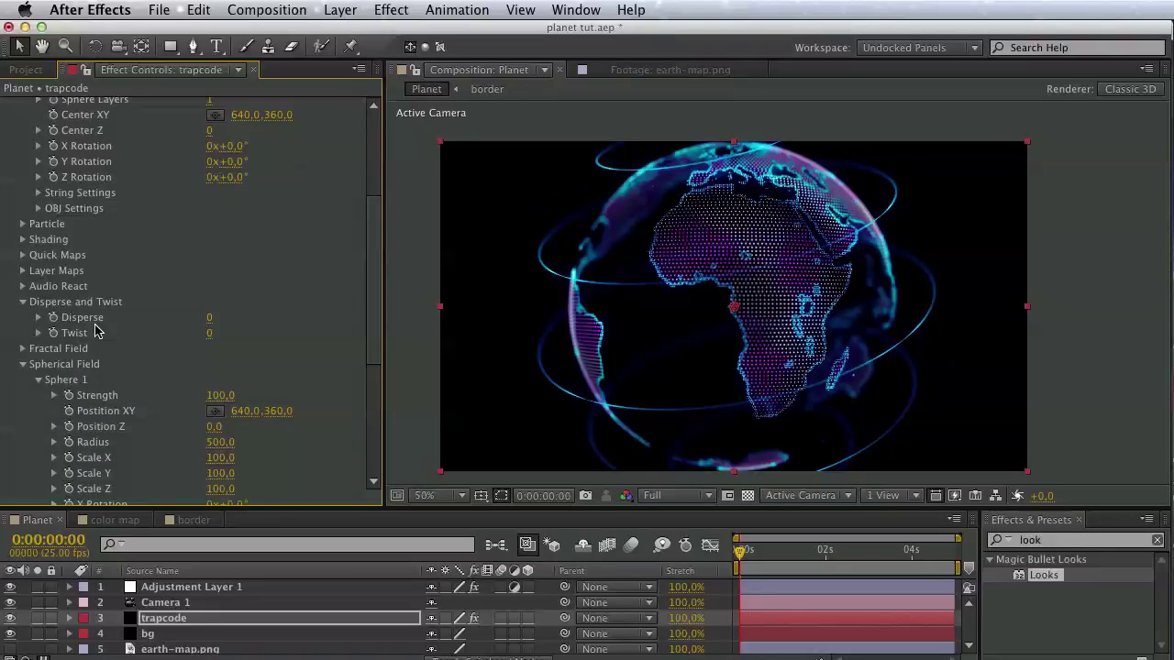
{"action": "left_click", "coordinate": [39, 333]}
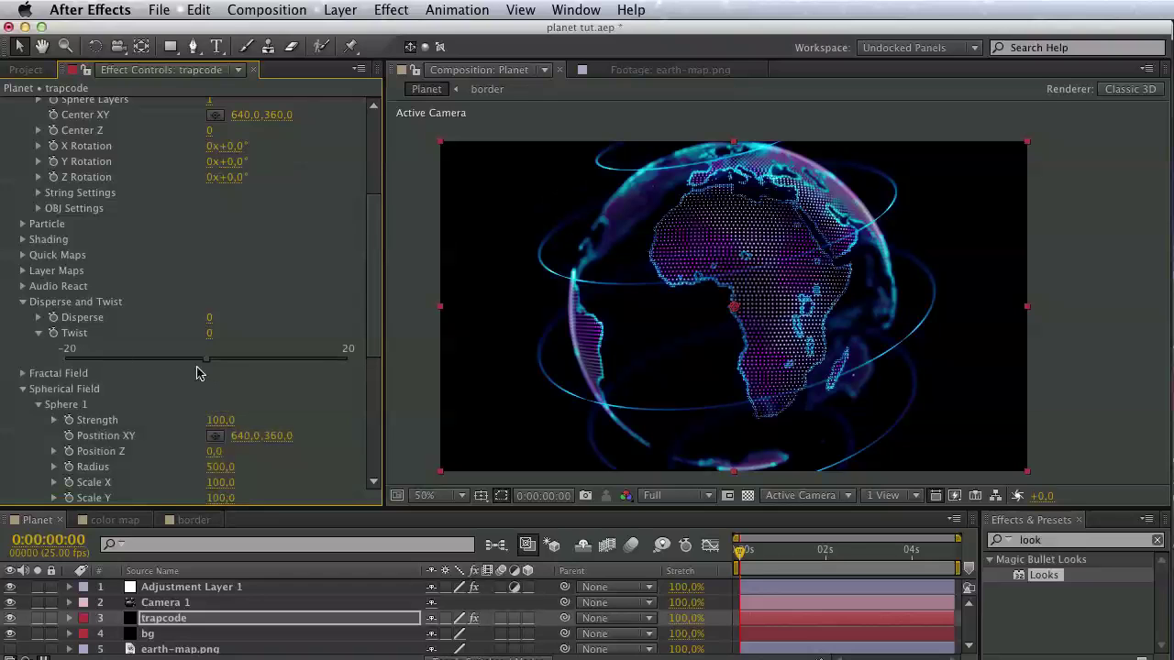
{"action": "left_click_drag", "start_coordinate": [200, 364], "coordinate": [349, 381]}
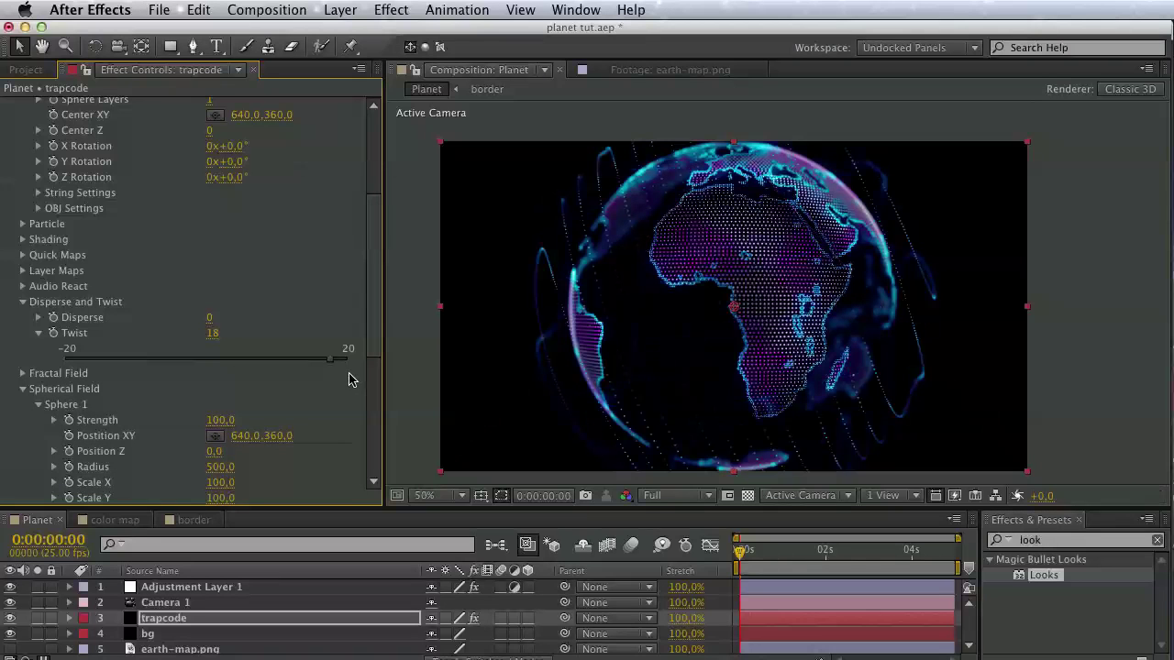
{"action": "left_click", "coordinate": [300, 362]}
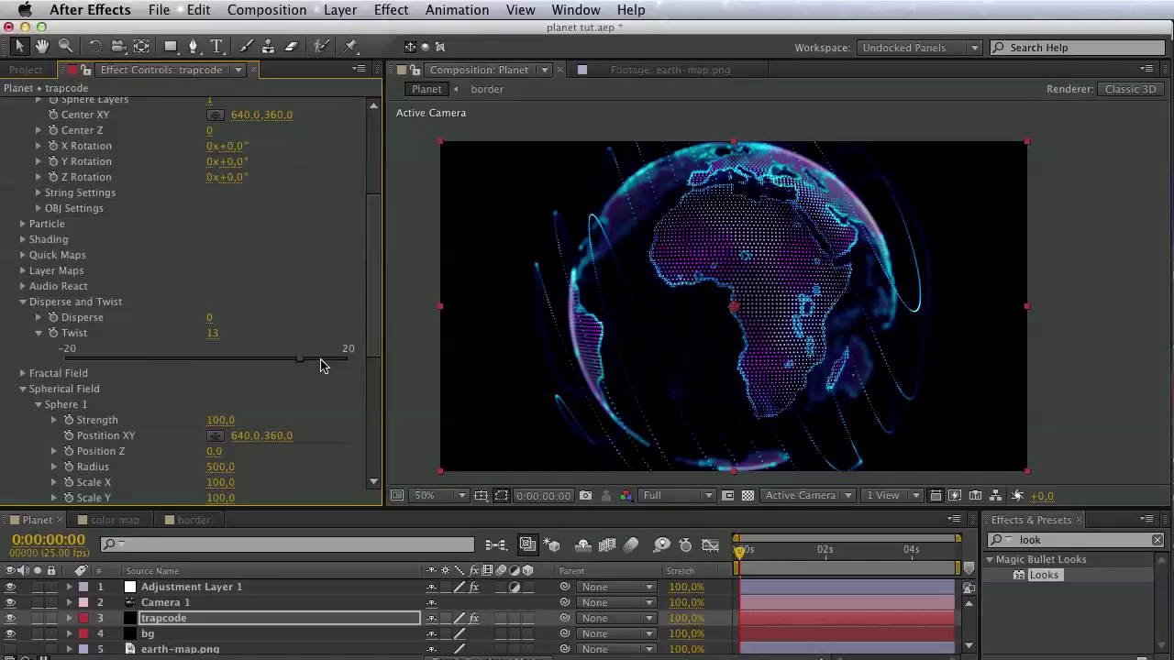
Change ring 2's Particles in Y to 2.
{"action": "scroll", "coordinate": [280, 219], "scroll_direction": "up", "scroll_amount": 5}
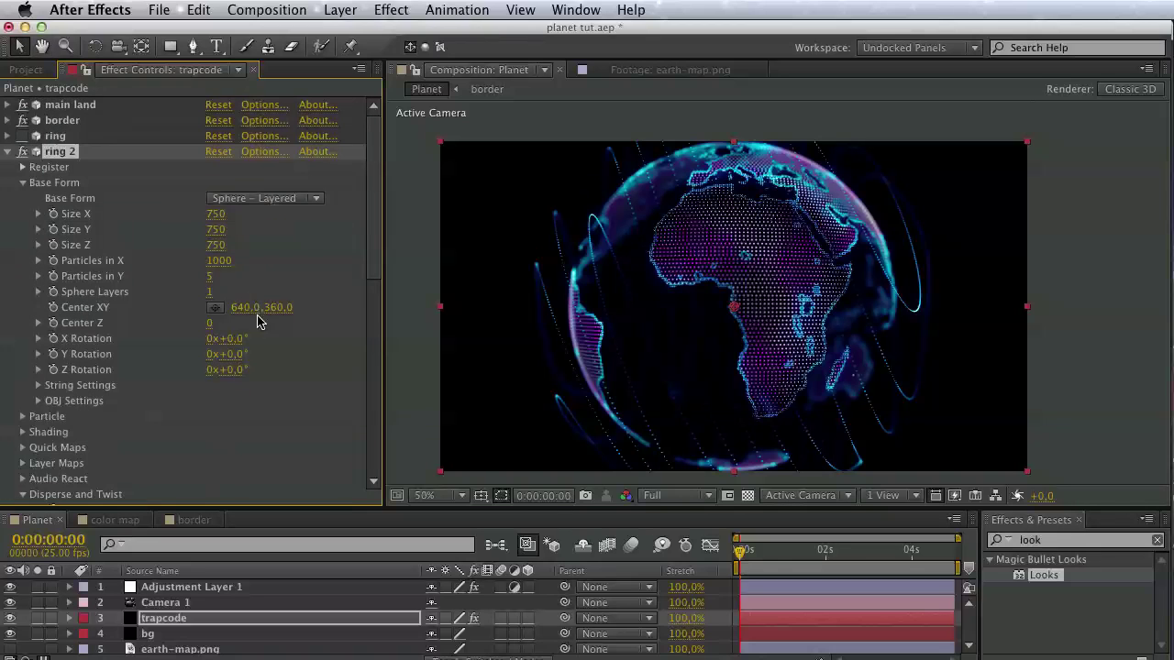
{"action": "type", "text": "3"}
{"action": "left_click", "coordinate": [212, 276]}
{"action": "key", "text": "Return"}
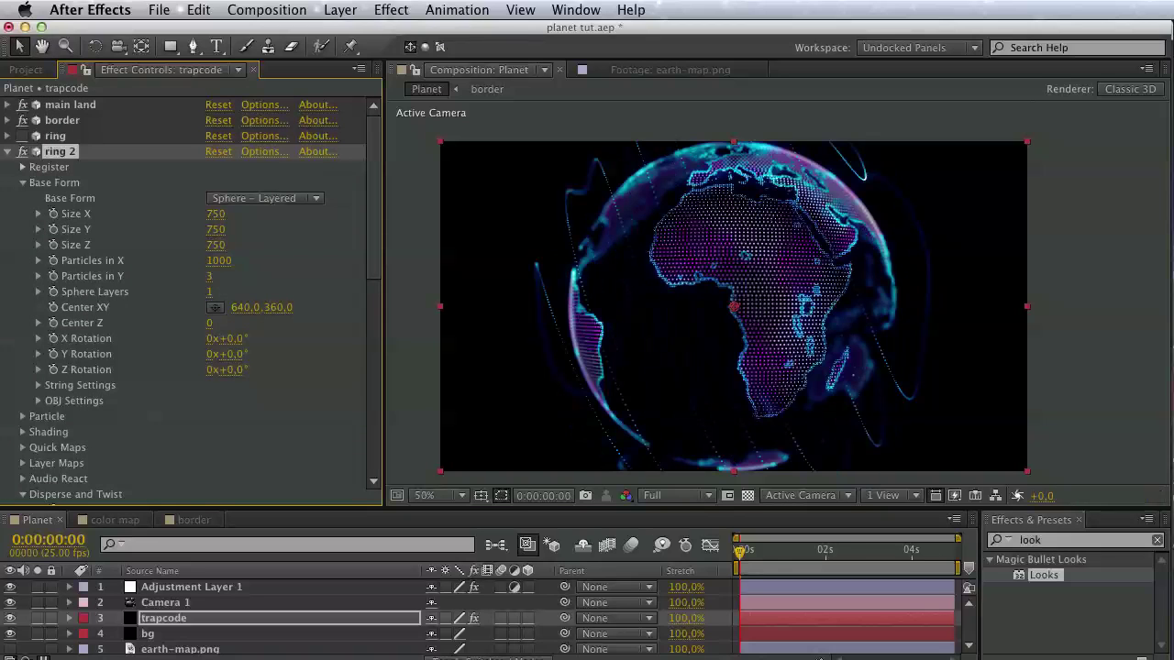
{"action": "left_click", "coordinate": [210, 276]}
{"action": "type", "text": "2"}
{"action": "key", "text": "Return"}
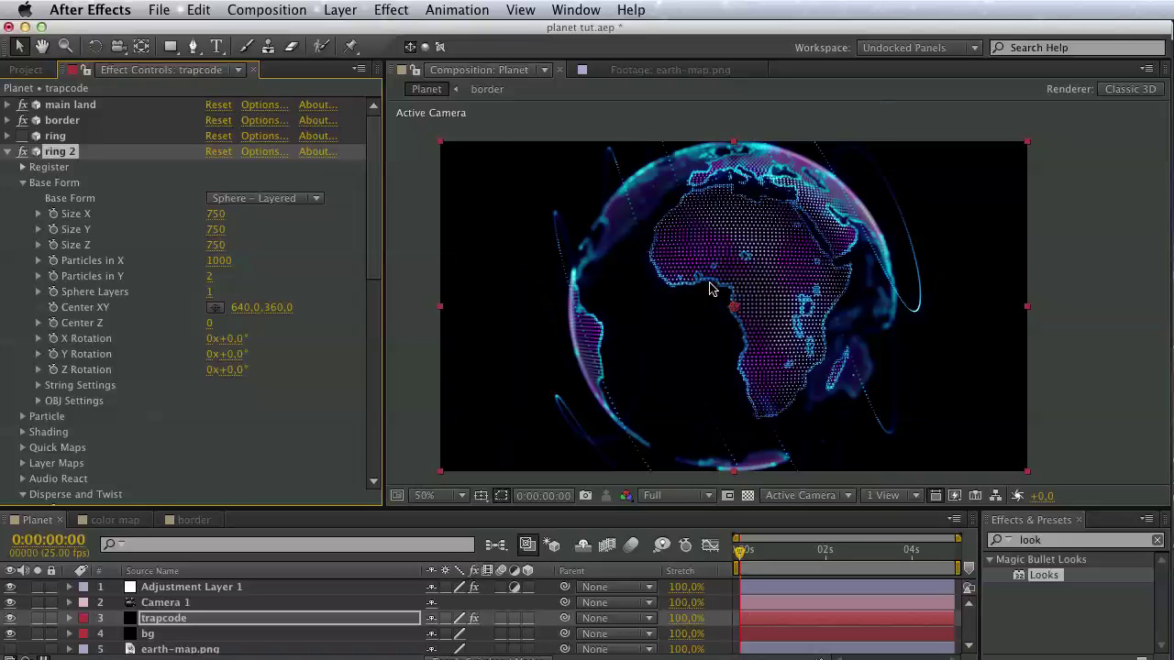
Set ring 2's Size X, Y and Z to 700.
{"action": "scroll", "coordinate": [709, 289], "scroll_direction": "up", "scroll_amount": 2}
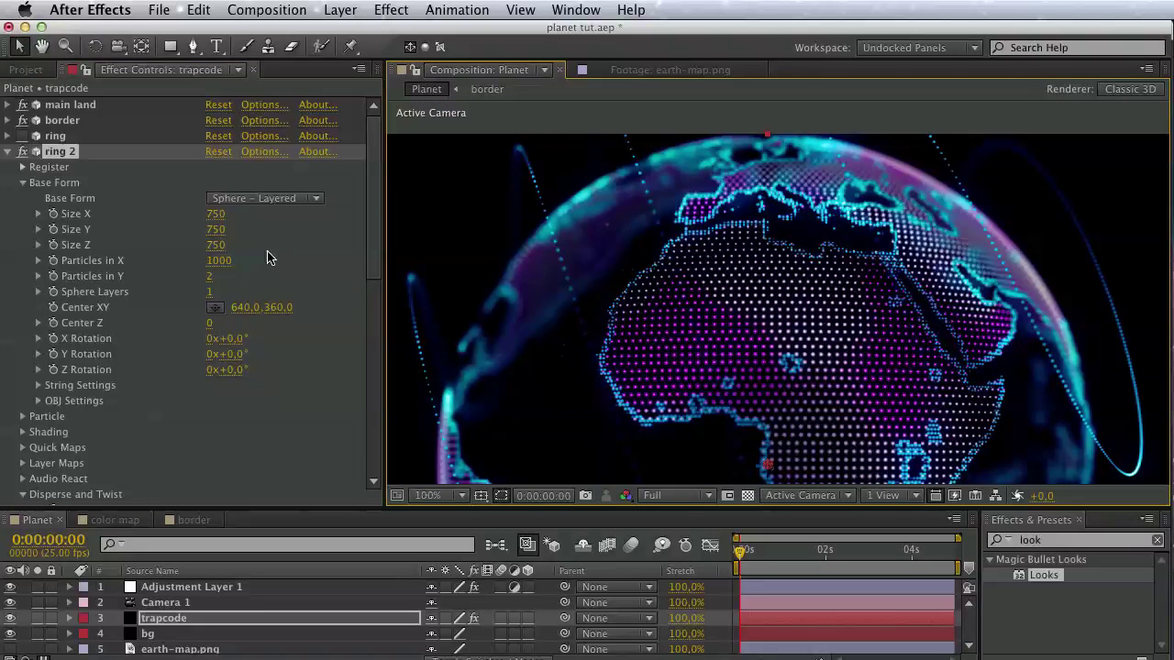
{"action": "left_click", "coordinate": [218, 219]}
{"action": "type", "text": "70"}
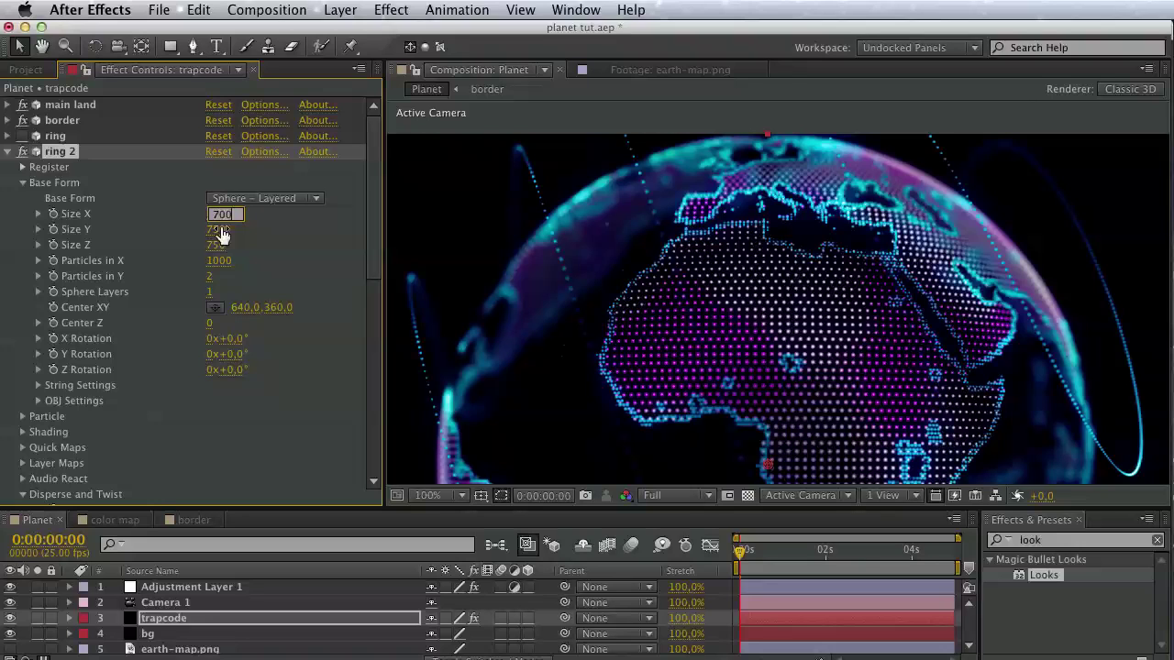
{"action": "key", "text": "Tab"}
{"action": "key", "text": "Tab"}
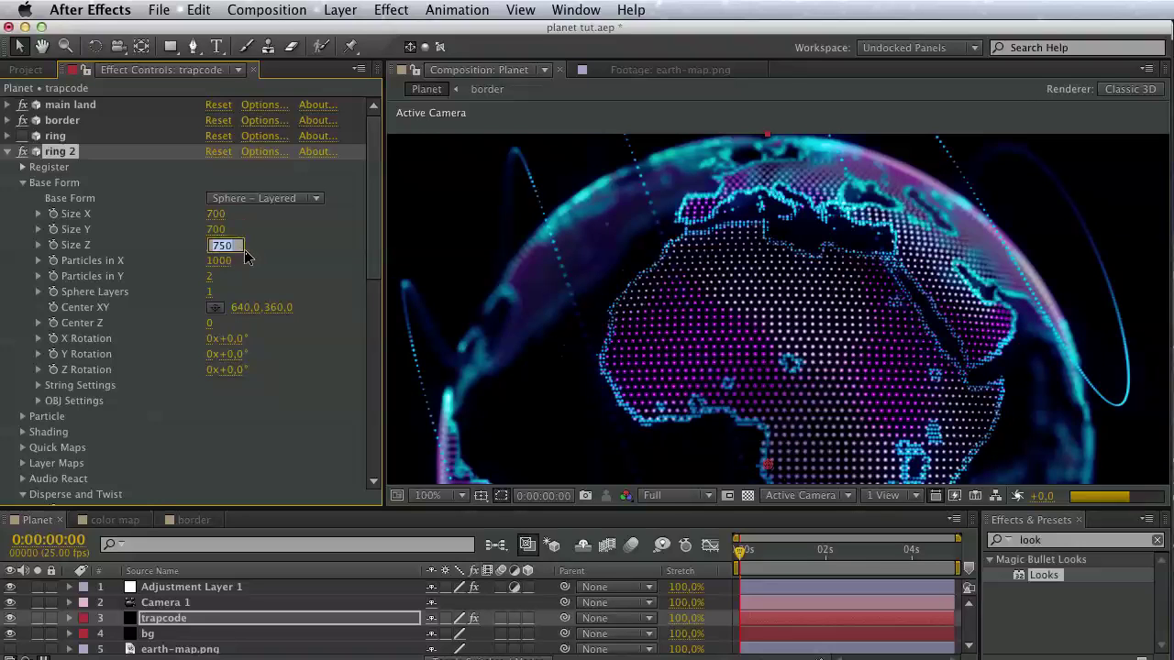
{"action": "type", "text": "70"}
{"action": "key", "text": "Return"}
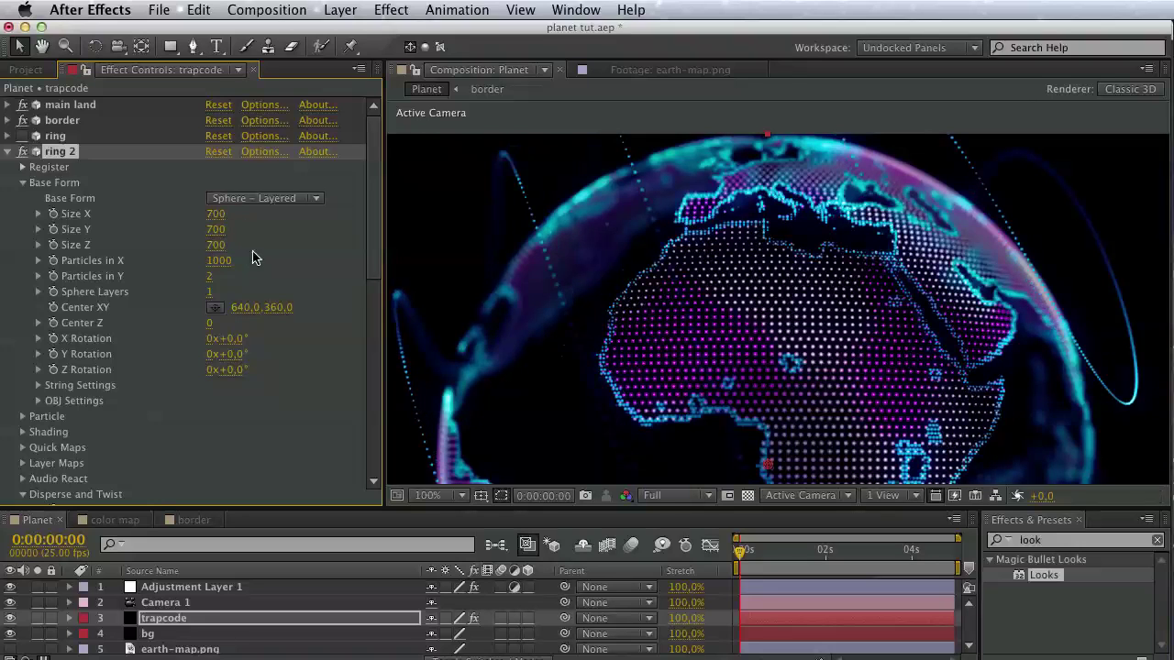
Set the Spherical Field Sphere 1 Strength to 0 to remove the bulge.
{"action": "scroll", "coordinate": [309, 288], "scroll_direction": "down", "scroll_amount": 2}
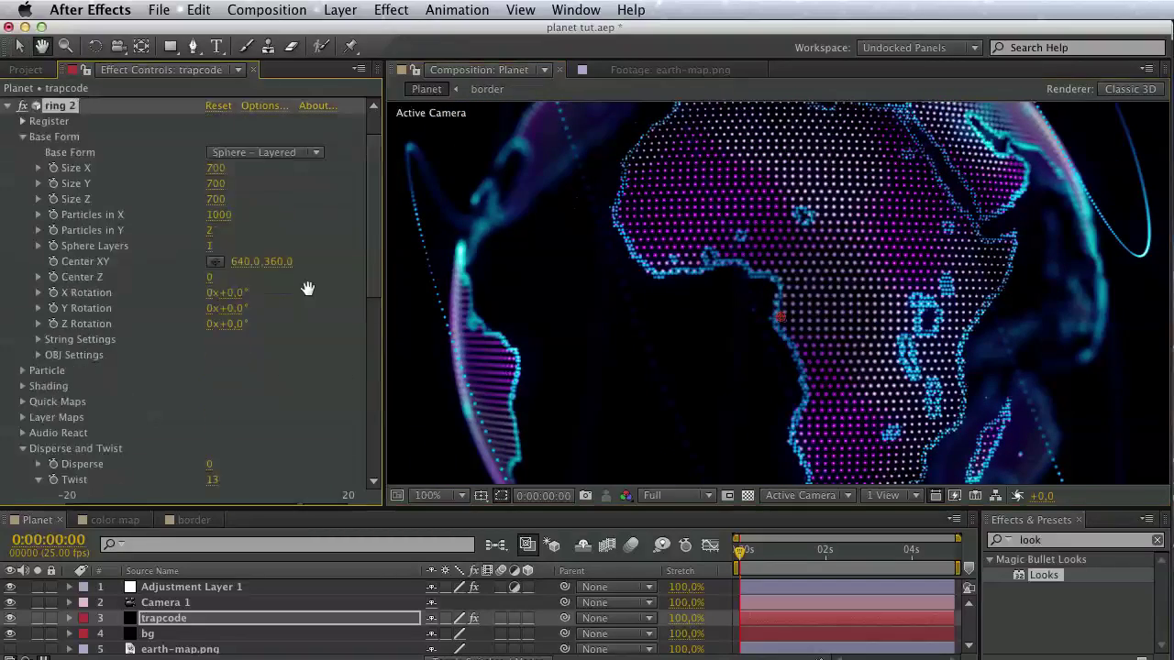
{"action": "scroll", "coordinate": [218, 305], "scroll_direction": "down", "scroll_amount": 8}
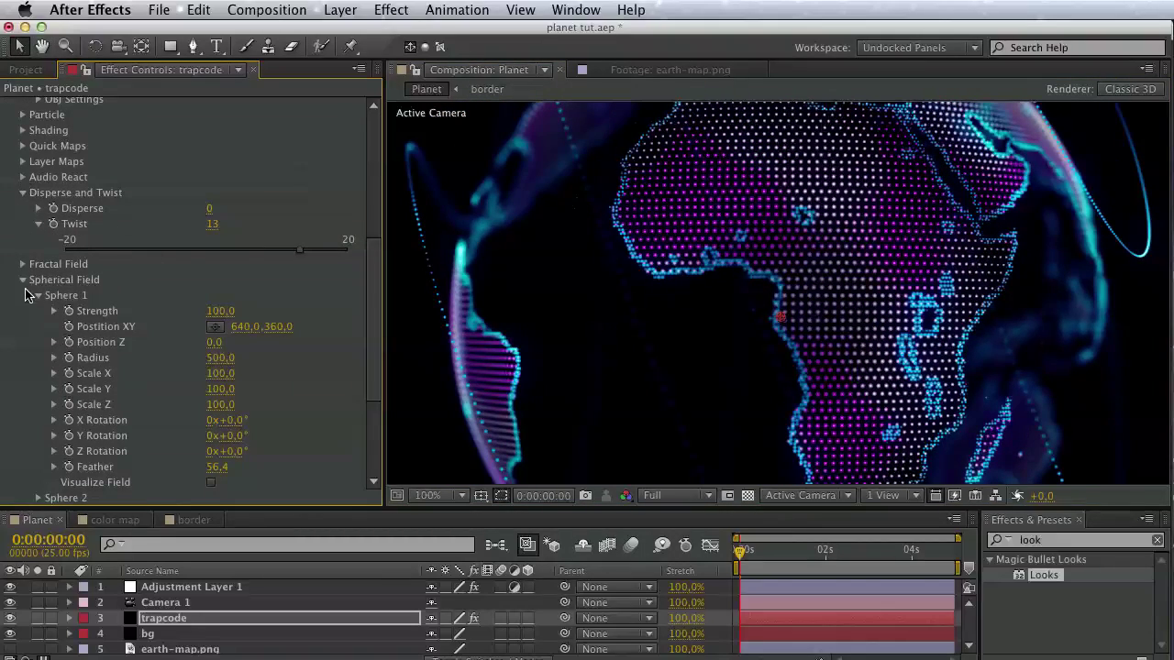
{"action": "scroll", "coordinate": [129, 280], "scroll_direction": "down", "scroll_amount": 2}
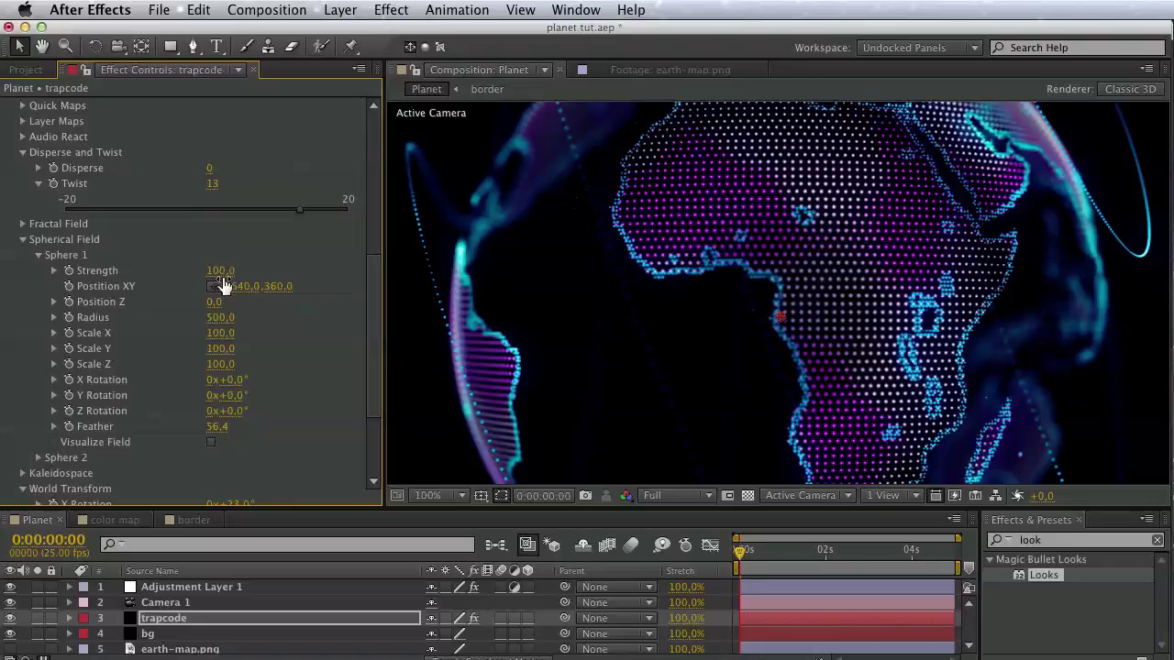
{"action": "left_click", "coordinate": [228, 273]}
{"action": "type", "text": "0"}
{"action": "key", "text": "Return"}
{"action": "key", "text": "h"}
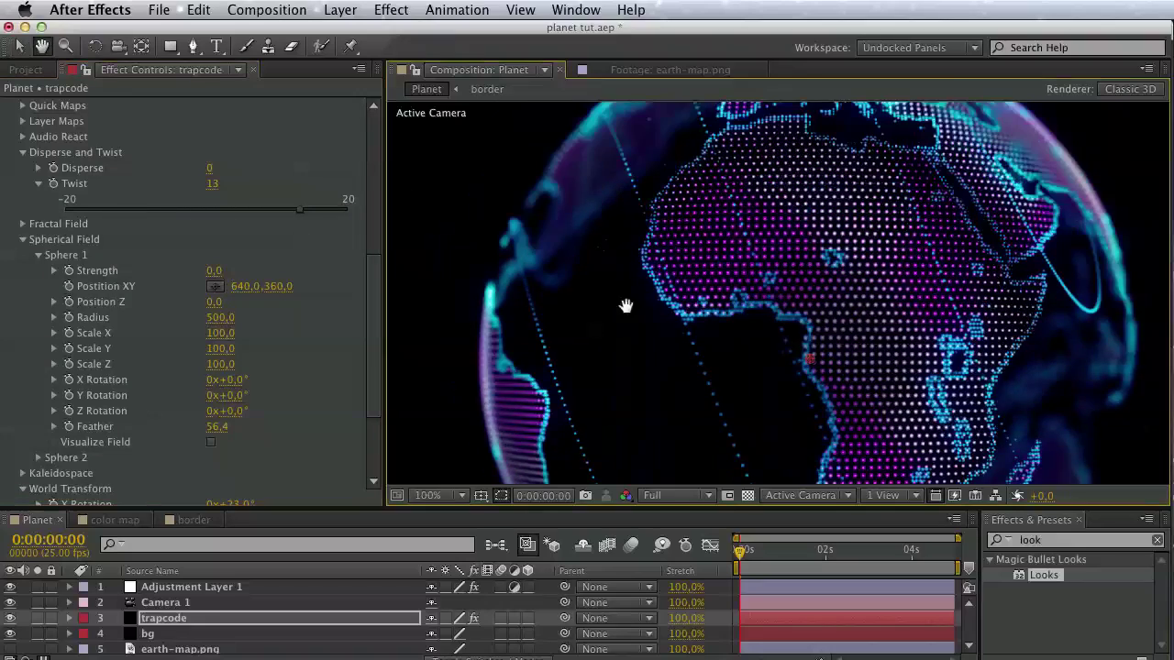
{"action": "key", "text": "v"}
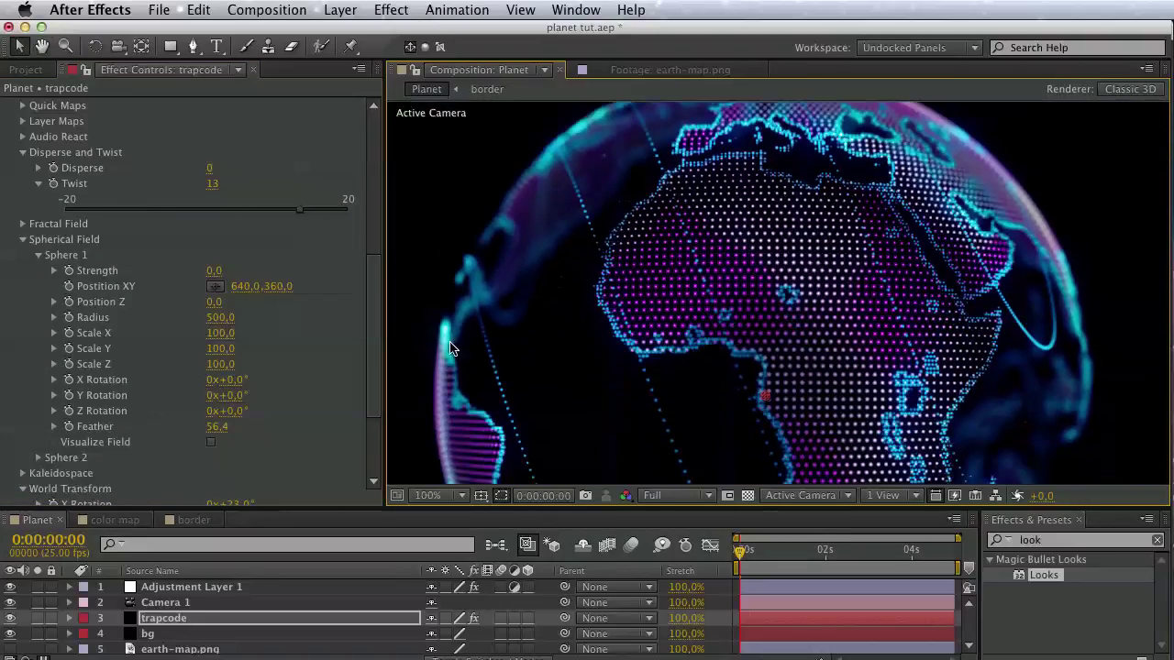
{"action": "left_click_drag", "start_coordinate": [375, 348], "coordinate": [383, 204]}
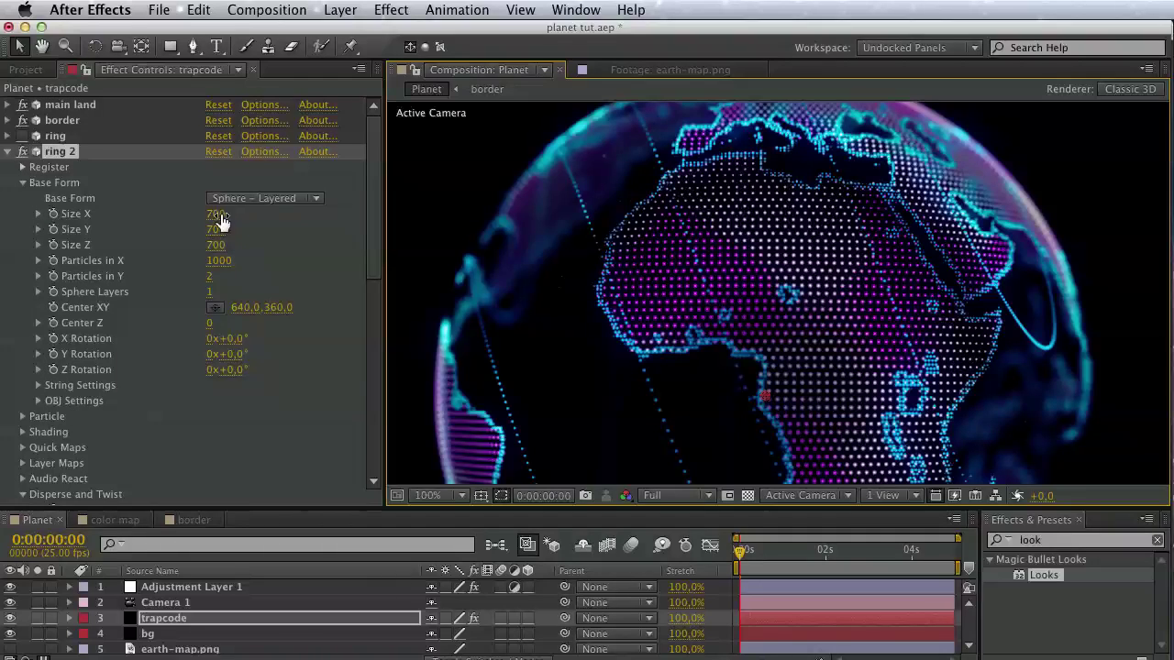
Set ring 2's Size X, Y and Z to 730.
{"action": "left_click", "coordinate": [219, 214]}
{"action": "type", "text": "0"}
{"action": "left_click", "coordinate": [216, 229]}
{"action": "type", "text": "730"}
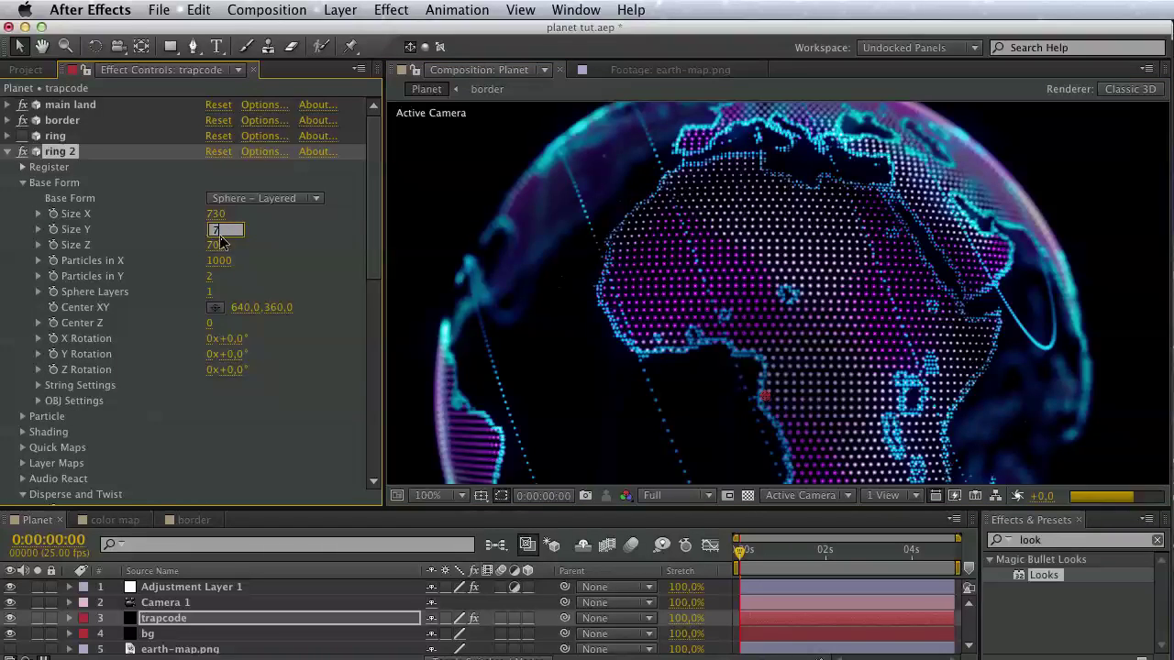
{"action": "left_click", "coordinate": [220, 245]}
{"action": "type", "text": "7"}
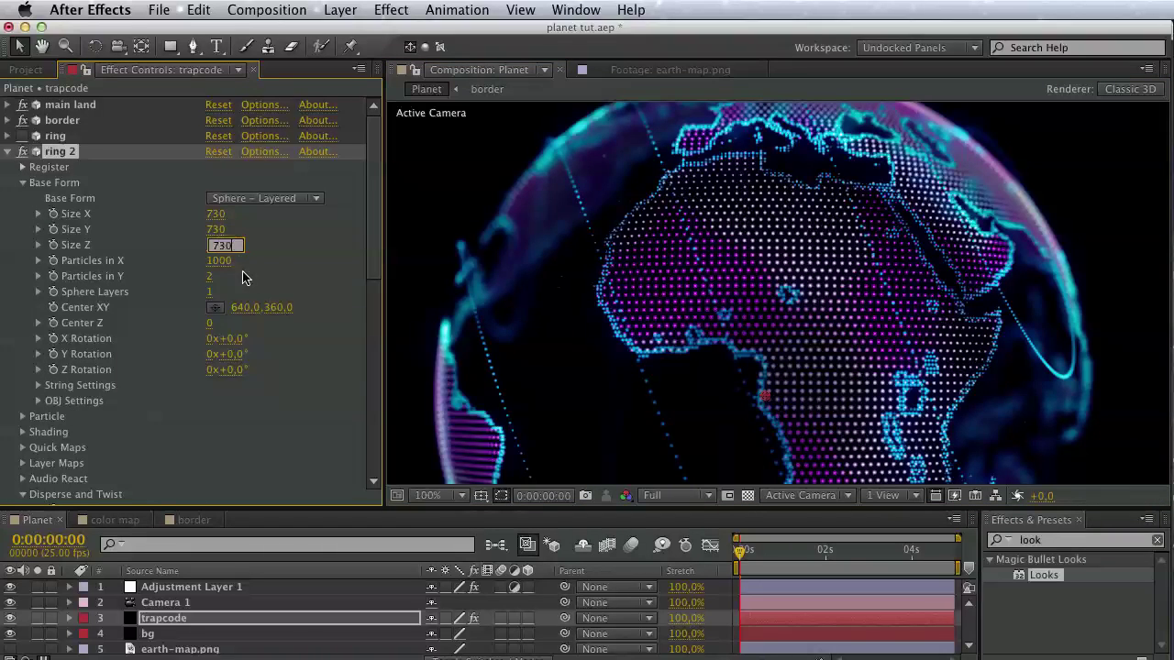
{"action": "key", "text": "Return"}
Set ring 2's Particles in X to 3000.
{"action": "left_click", "coordinate": [220, 261]}
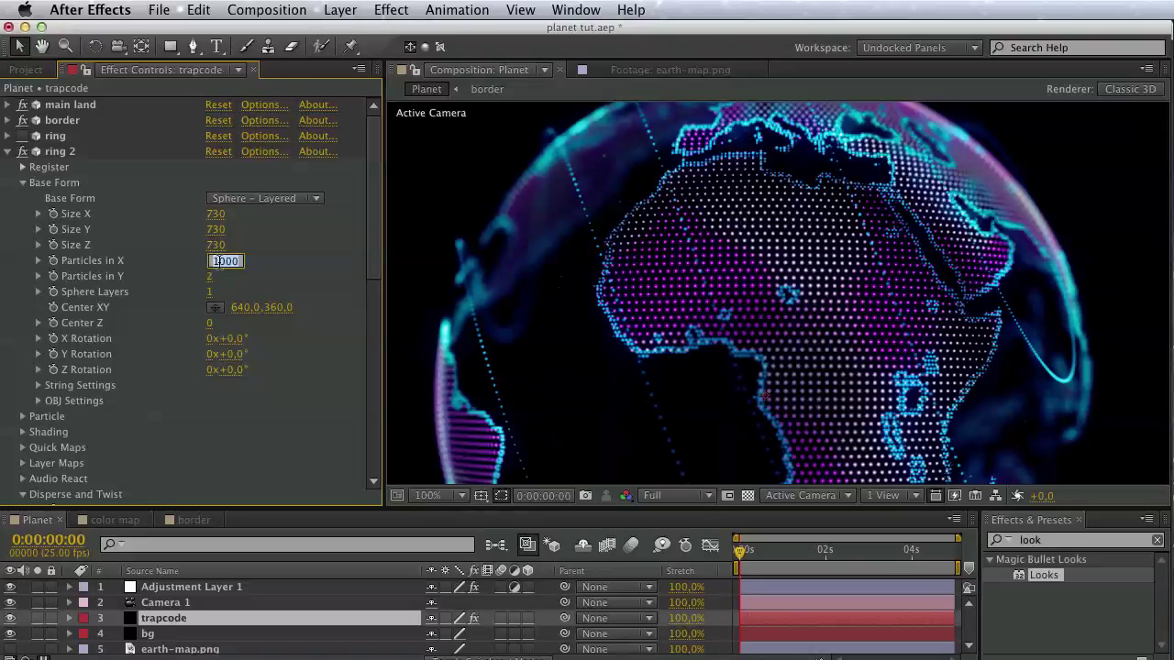
{"action": "type", "text": "2000"}
{"action": "key", "text": "Return"}
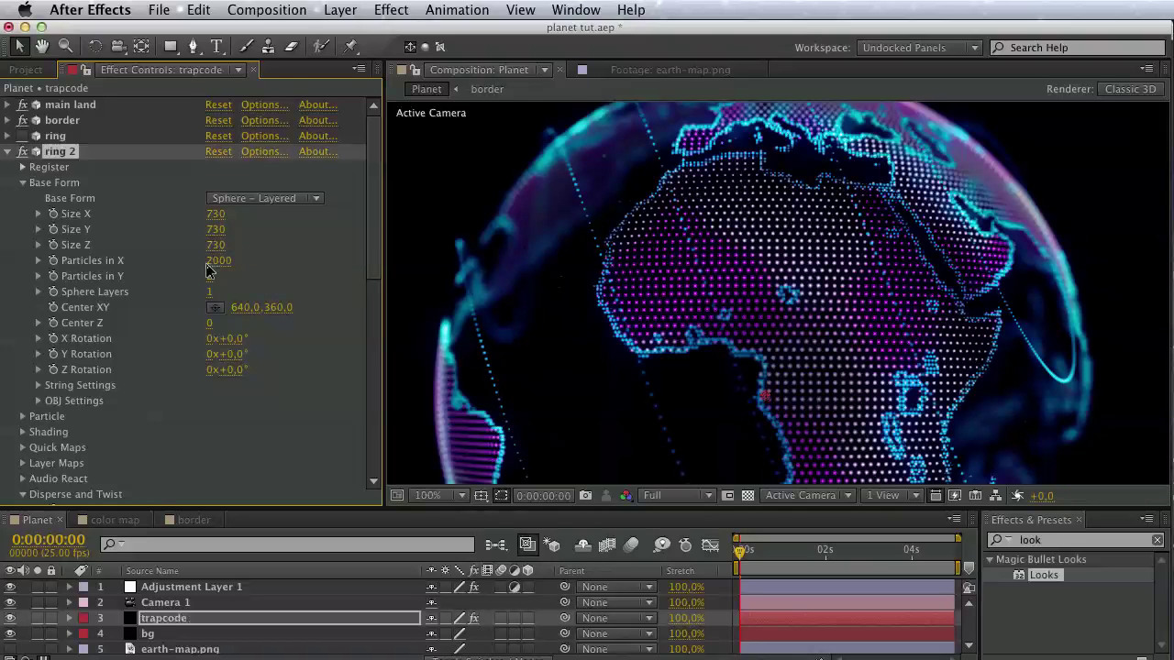
{"action": "left_click", "coordinate": [229, 262]}
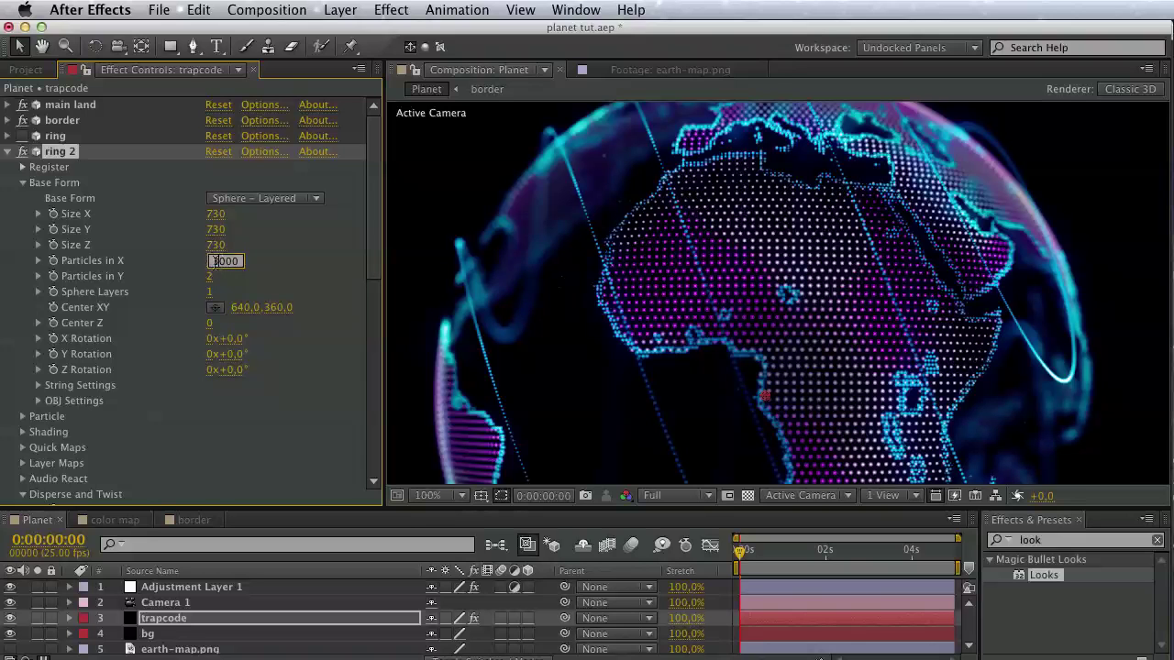
{"action": "type", "text": "3000"}
{"action": "key", "text": "Return"}
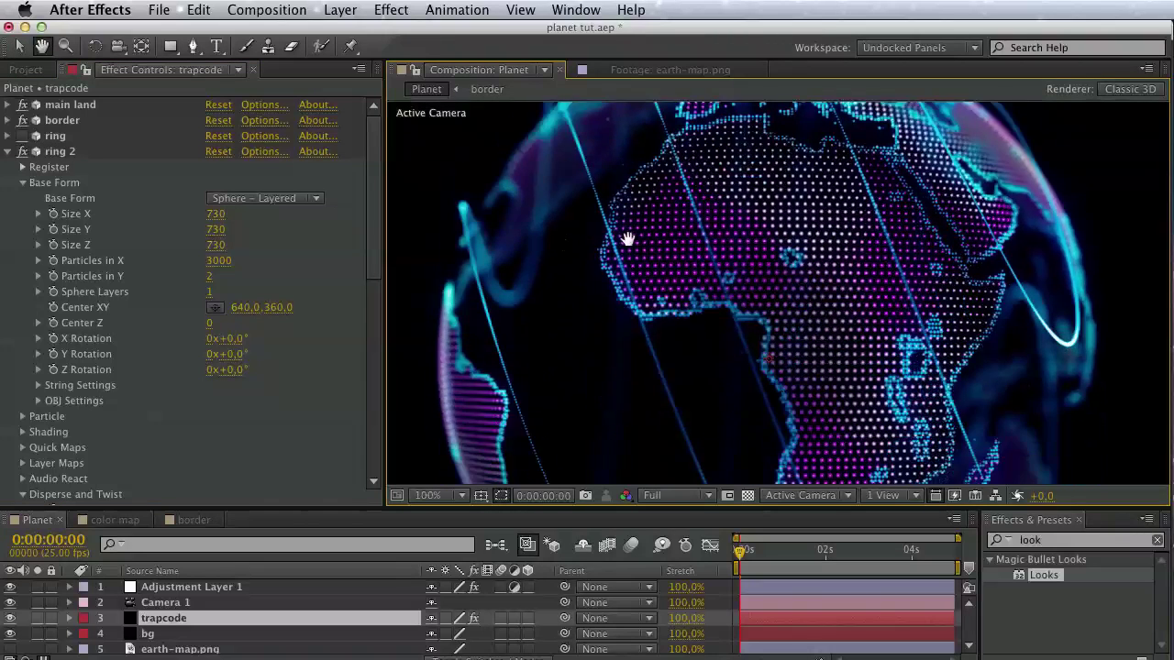
{"action": "key", "text": "v"}
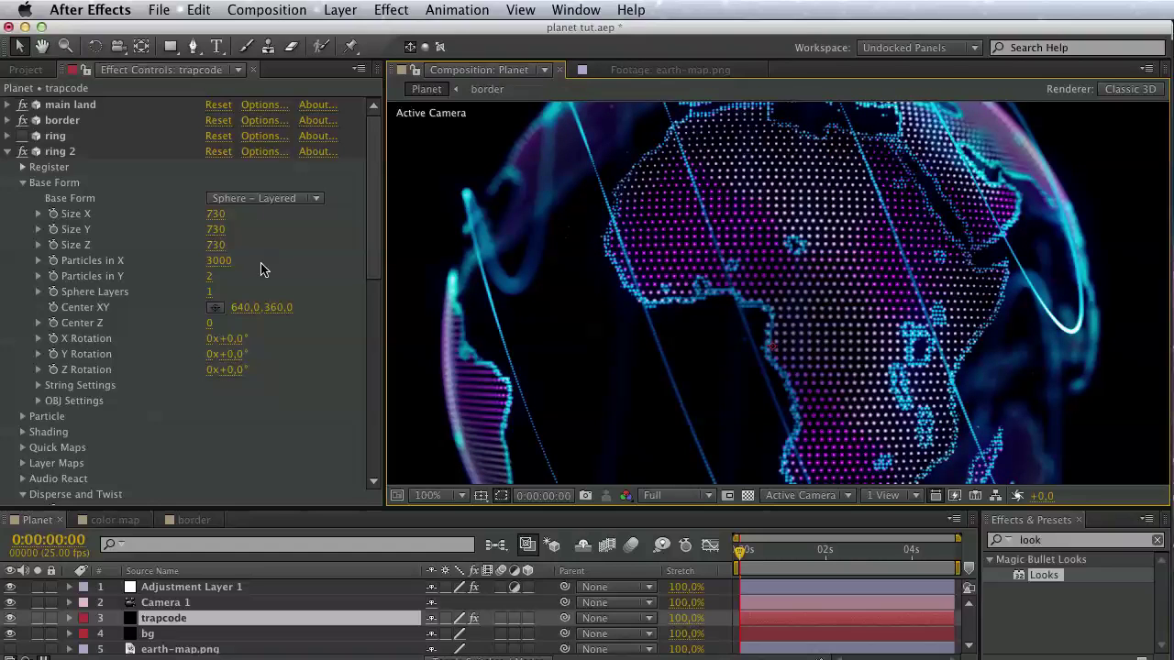
Set ring 2's Particles in Y to 1 for thin orbit lines and collapse the effect.
{"action": "left_click", "coordinate": [213, 277]}
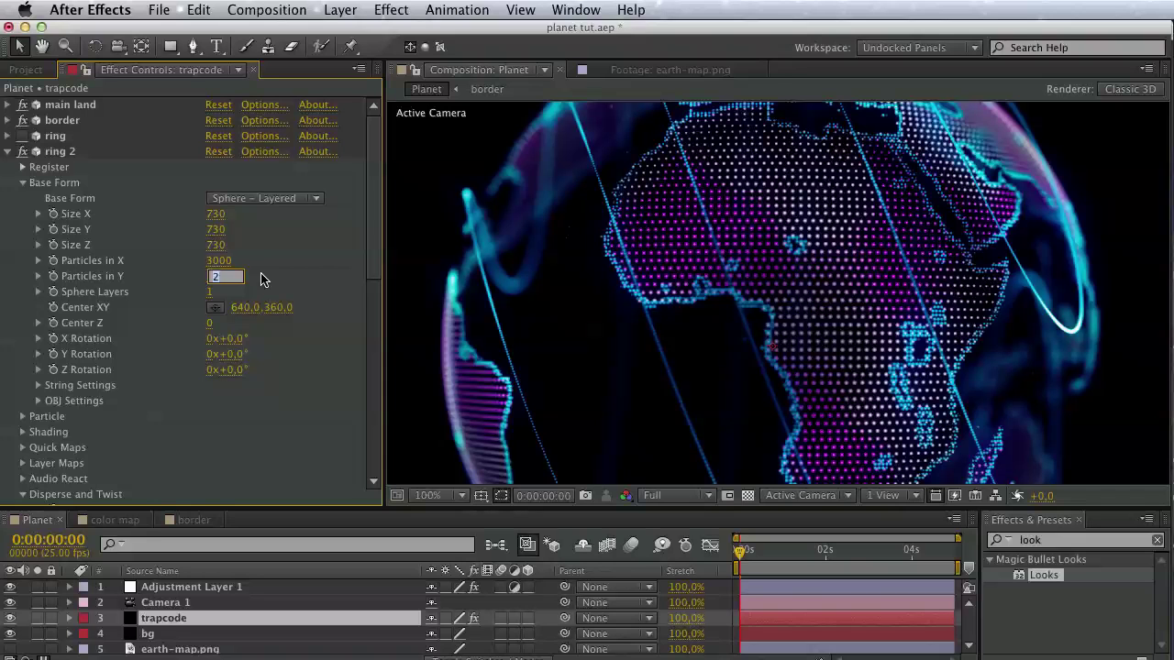
{"action": "type", "text": "3"}
{"action": "key", "text": "Return"}
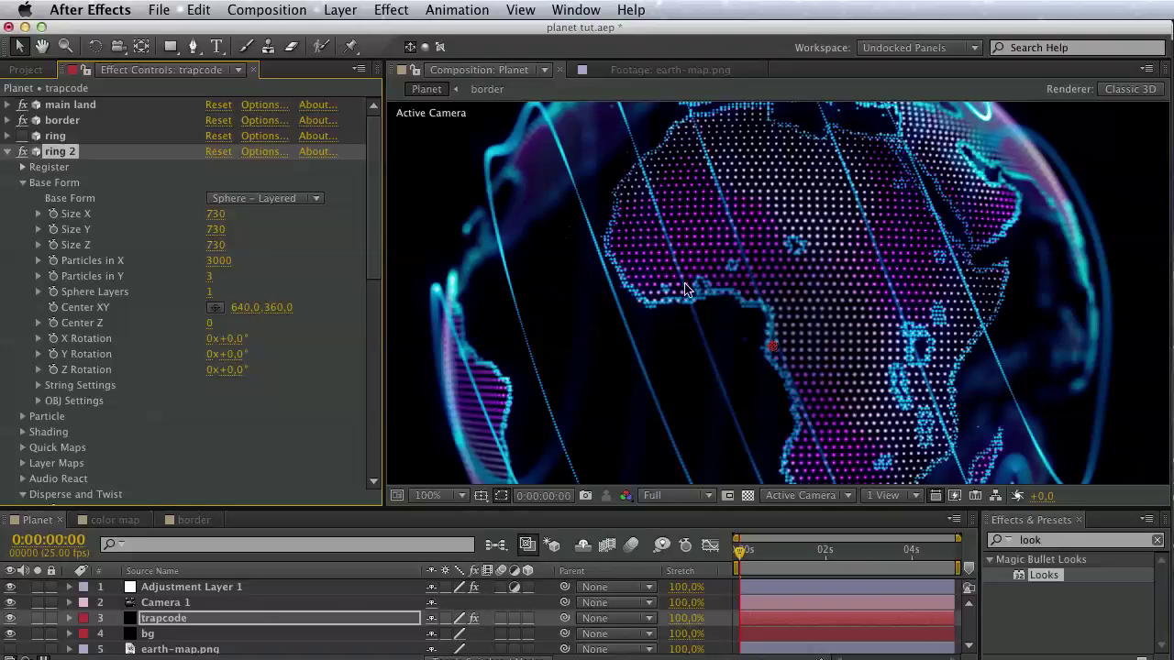
{"action": "left_click", "coordinate": [211, 278]}
{"action": "type", "text": "1"}
{"action": "key", "text": "Return"}
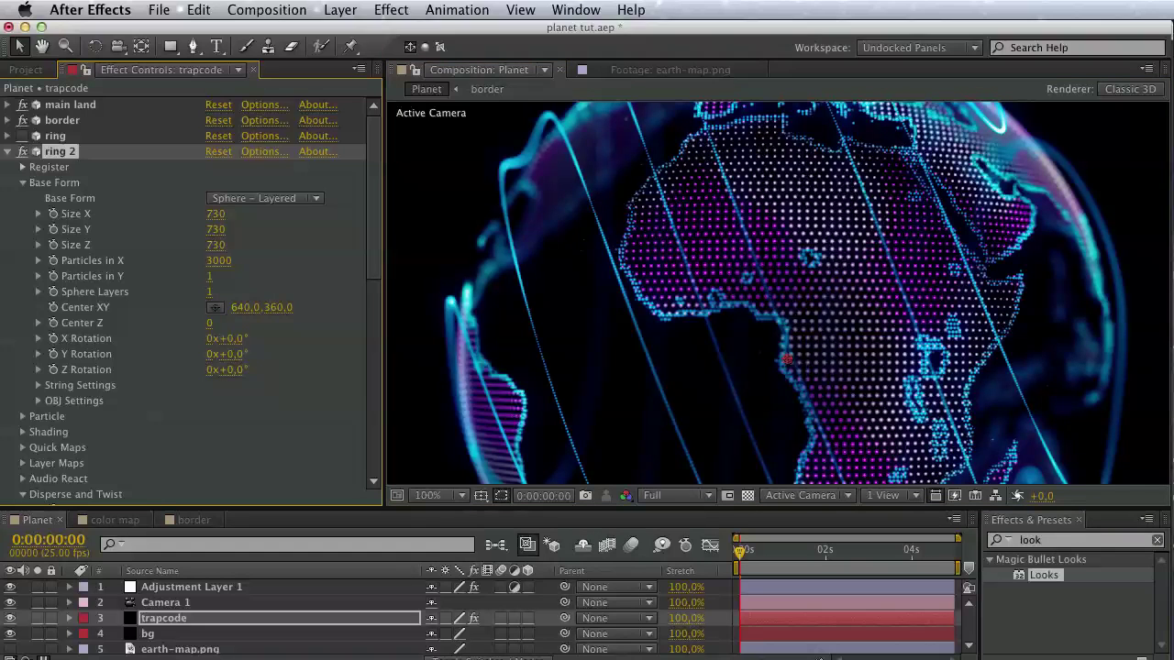
{"action": "key", "text": "h"}
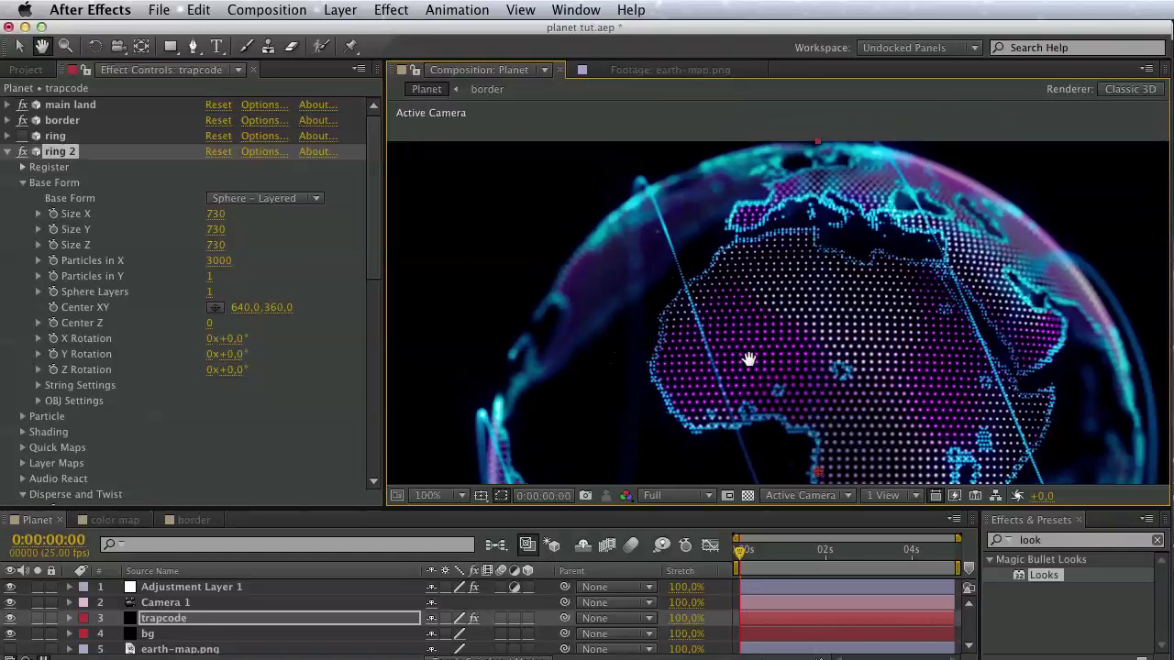
{"action": "mouse_move", "coordinate": [752, 357]}
{"action": "left_mouse_down"}
{"action": "mouse_move", "coordinate": [651, 176]}
{"action": "mouse_move", "coordinate": [706, 119]}
{"action": "left_mouse_up"}
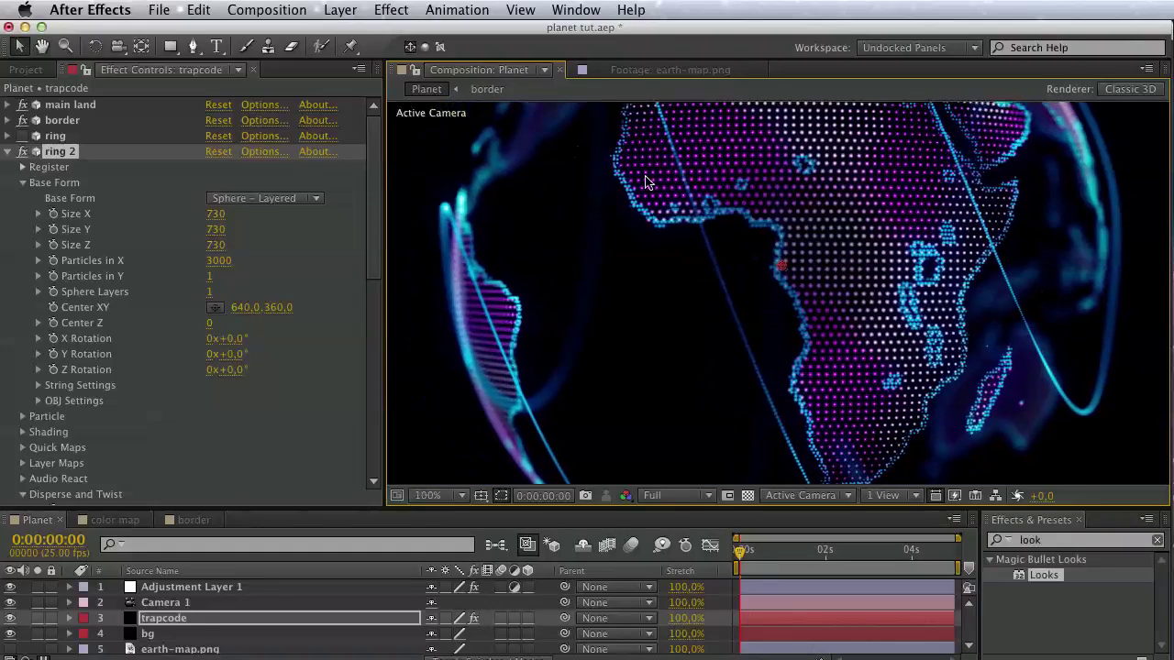
{"action": "key", "text": "v"}
{"action": "left_click", "coordinate": [9, 151]}
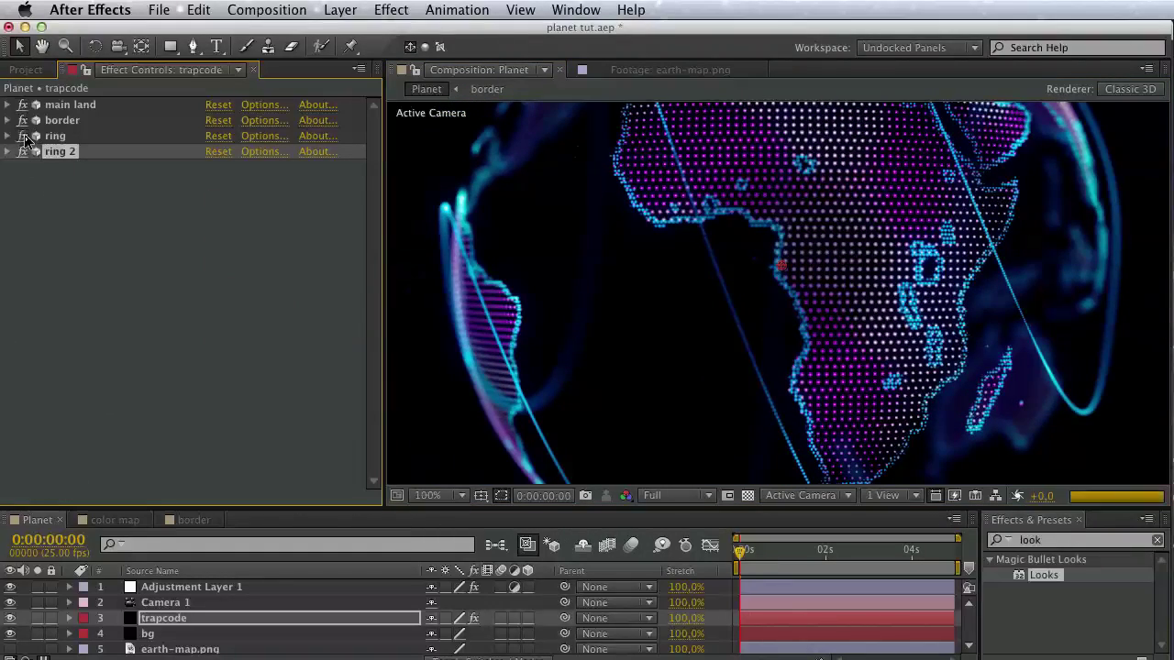
Change ring 2's Particle Color from cyan to pink, turning its orbit lines magenta.
{"action": "key", "text": "h"}
{"action": "left_click_drag", "start_coordinate": [645, 240], "coordinate": [645, 349]}
{"action": "key", "text": "v"}
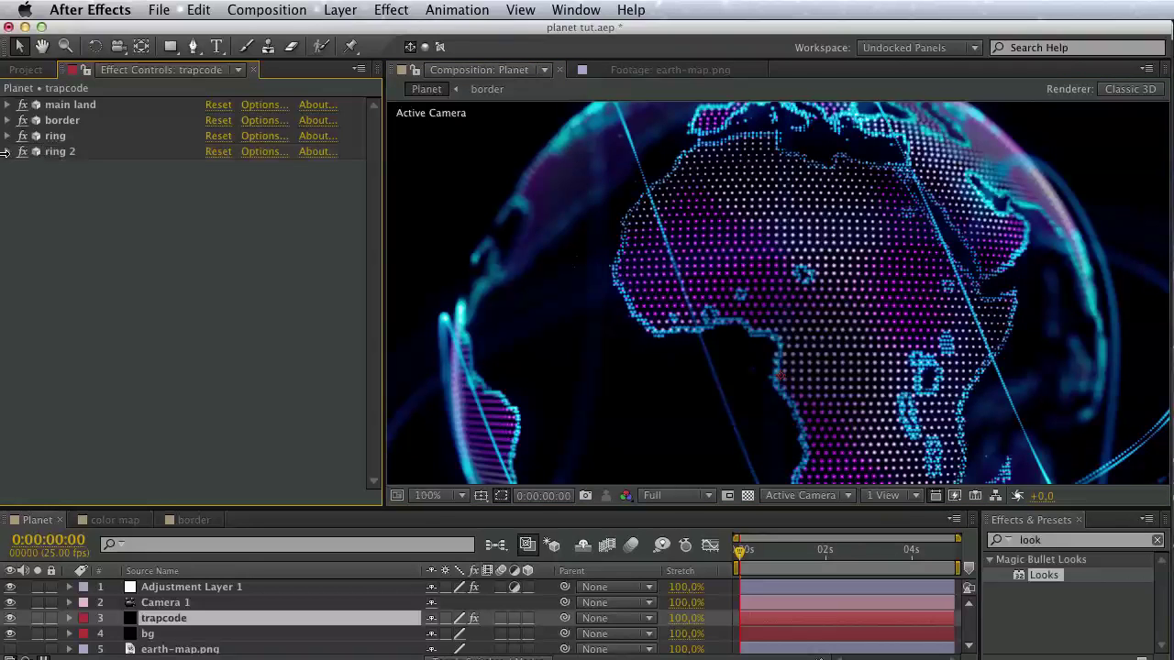
{"action": "left_click", "coordinate": [9, 151]}
{"action": "scroll", "coordinate": [259, 165], "scroll_direction": "down", "scroll_amount": 5}
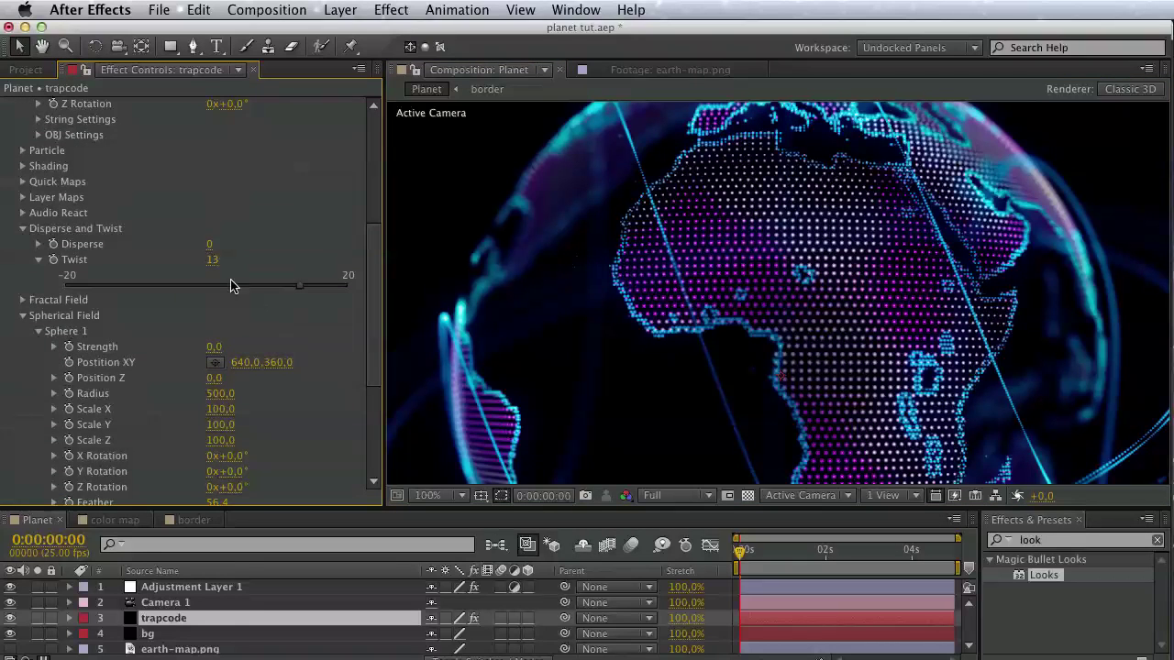
{"action": "scroll", "coordinate": [51, 286], "scroll_direction": "up", "scroll_amount": 3}
{"action": "left_click", "coordinate": [22, 272]}
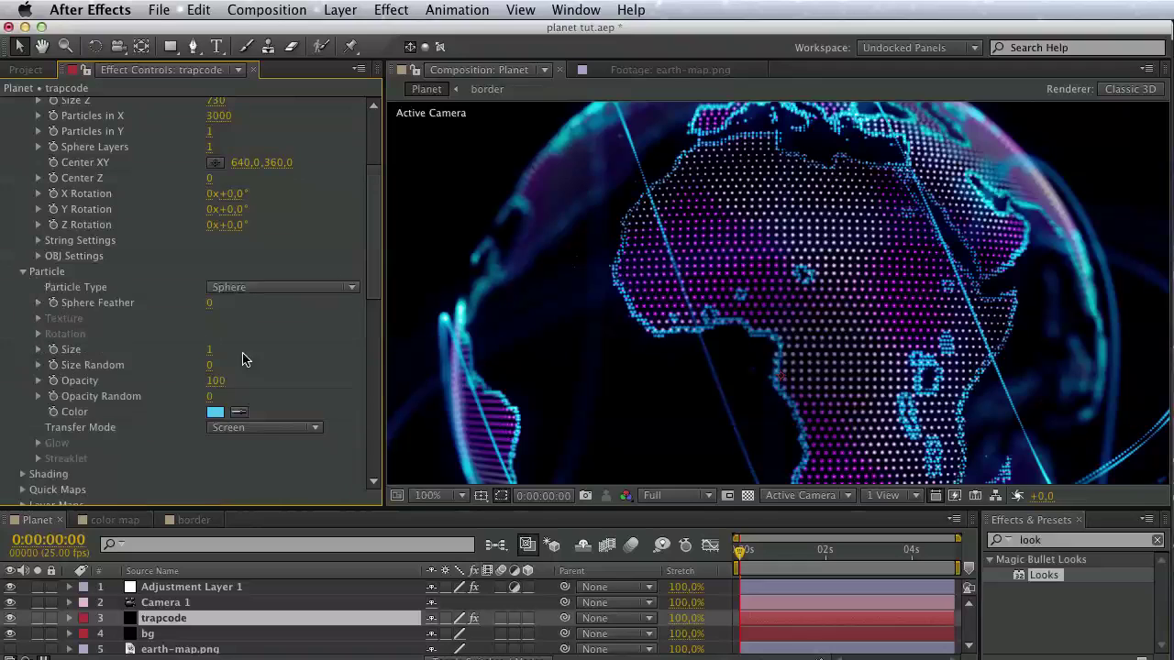
{"action": "left_click", "coordinate": [214, 414]}
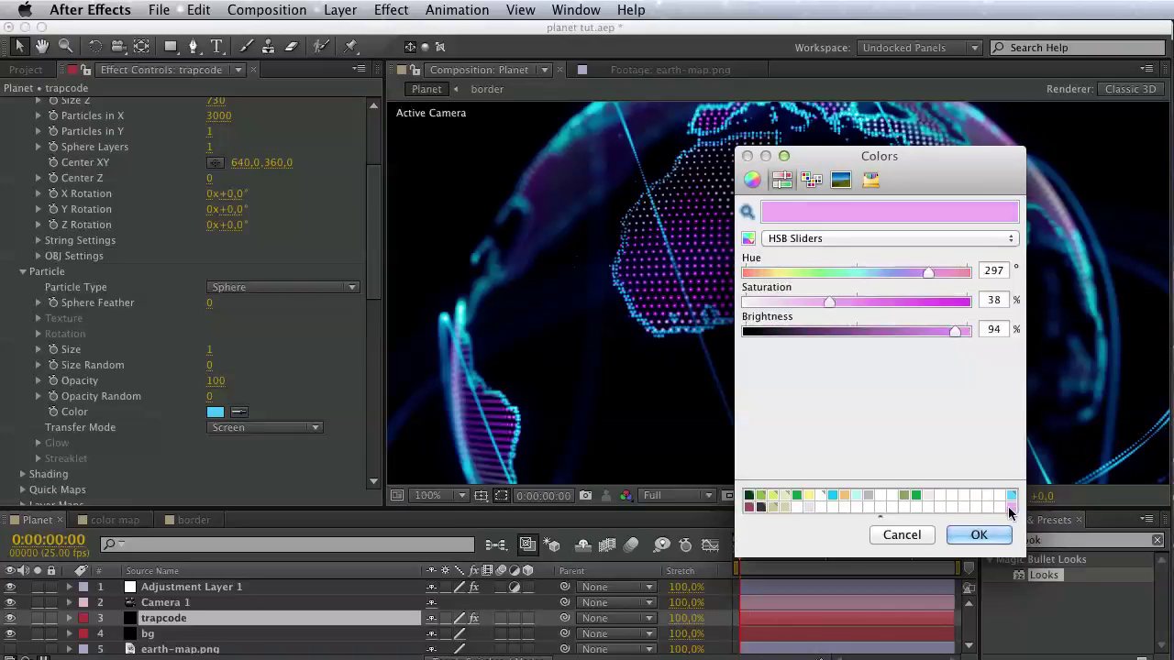
{"action": "left_click", "coordinate": [994, 535]}
{"action": "mouse_move", "coordinate": [912, 413]}
{"action": "left_mouse_down"}
{"action": "mouse_move", "coordinate": [876, 444]}
{"action": "mouse_move", "coordinate": [857, 403]}
{"action": "left_mouse_up"}
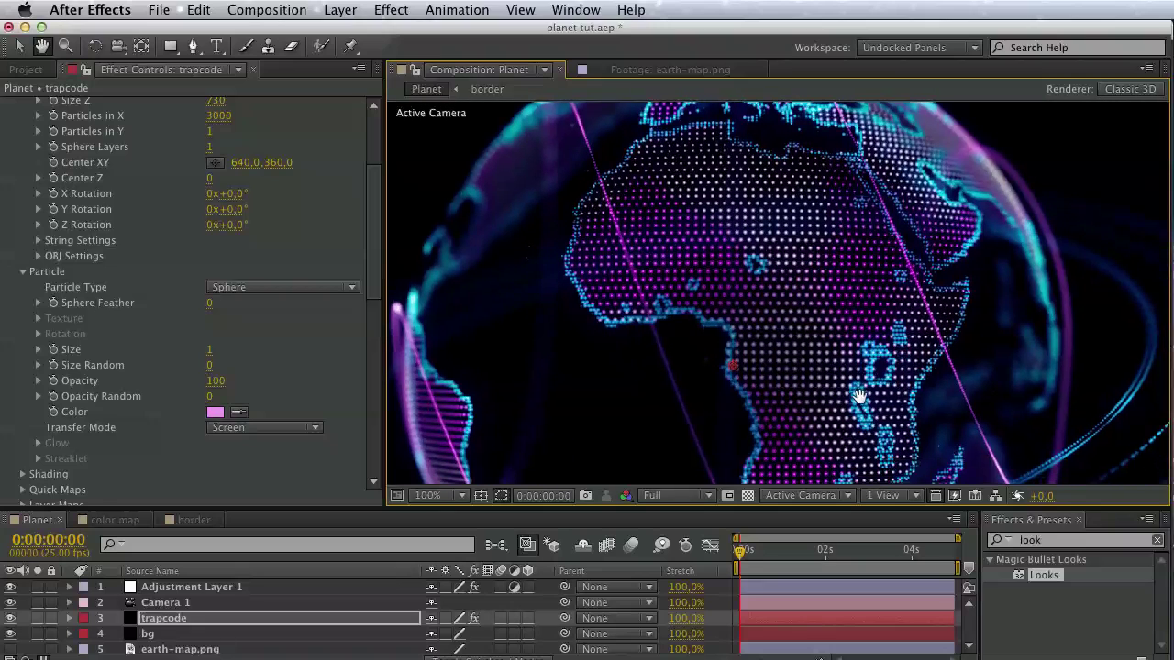
Save the planet tut.aep project and collapse the ring 2 settings.
{"action": "key", "text": "super+s"}
{"action": "scroll", "coordinate": [13, 157], "scroll_direction": "up", "scroll_amount": 5}
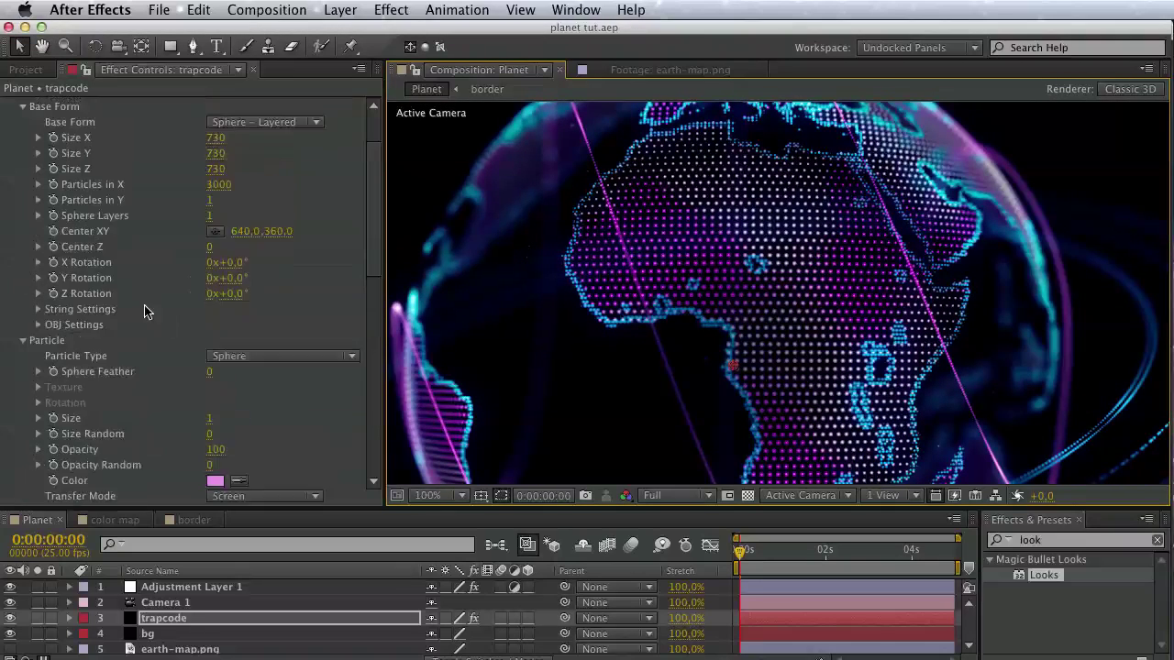
{"action": "left_click", "coordinate": [8, 152]}
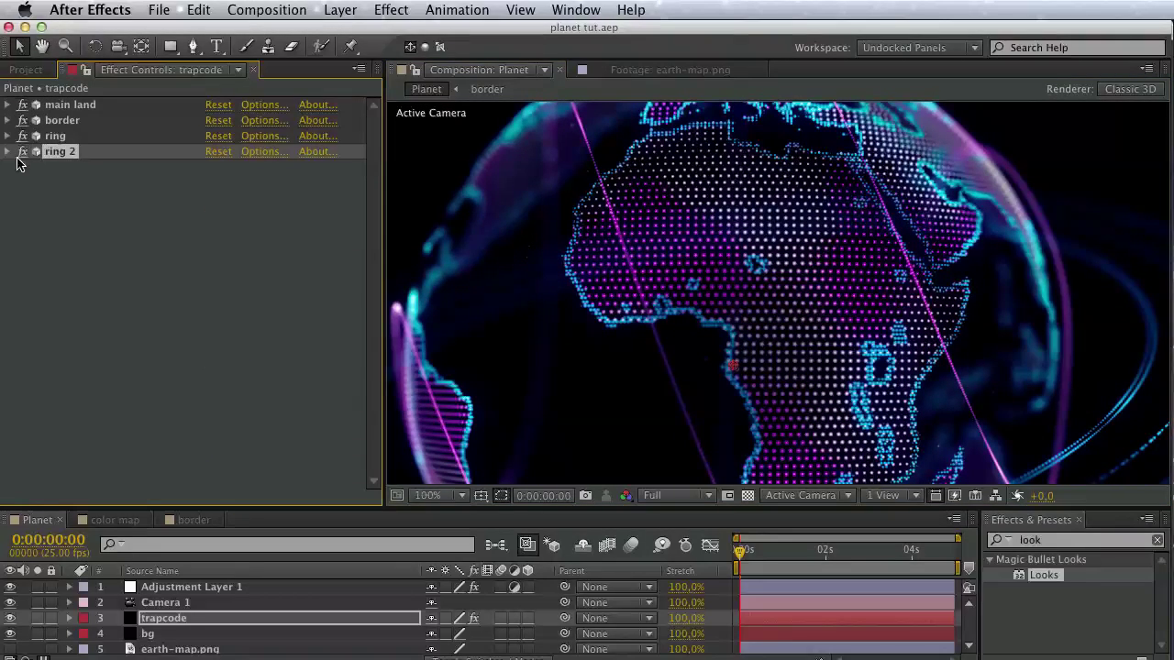
Duplicate the main land effect with Edit > Duplicate.
{"action": "left_click", "coordinate": [64, 114]}
{"action": "left_click", "coordinate": [62, 225]}
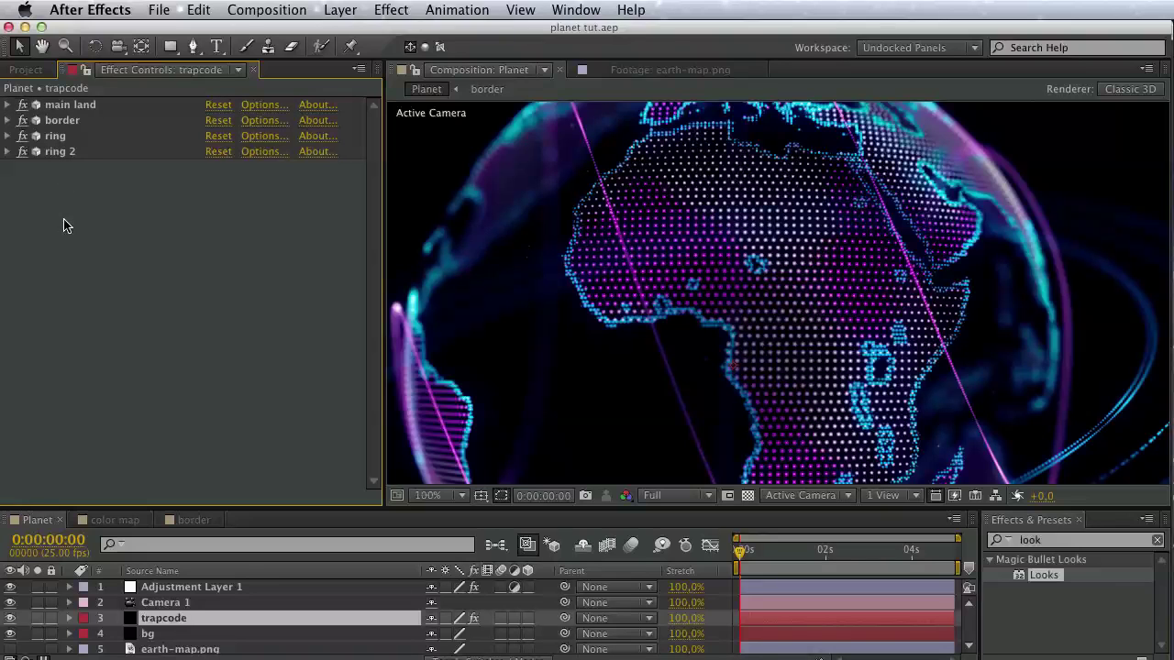
{"action": "left_click", "coordinate": [77, 127]}
{"action": "left_click", "coordinate": [67, 109]}
{"action": "left_click", "coordinate": [202, 11]}
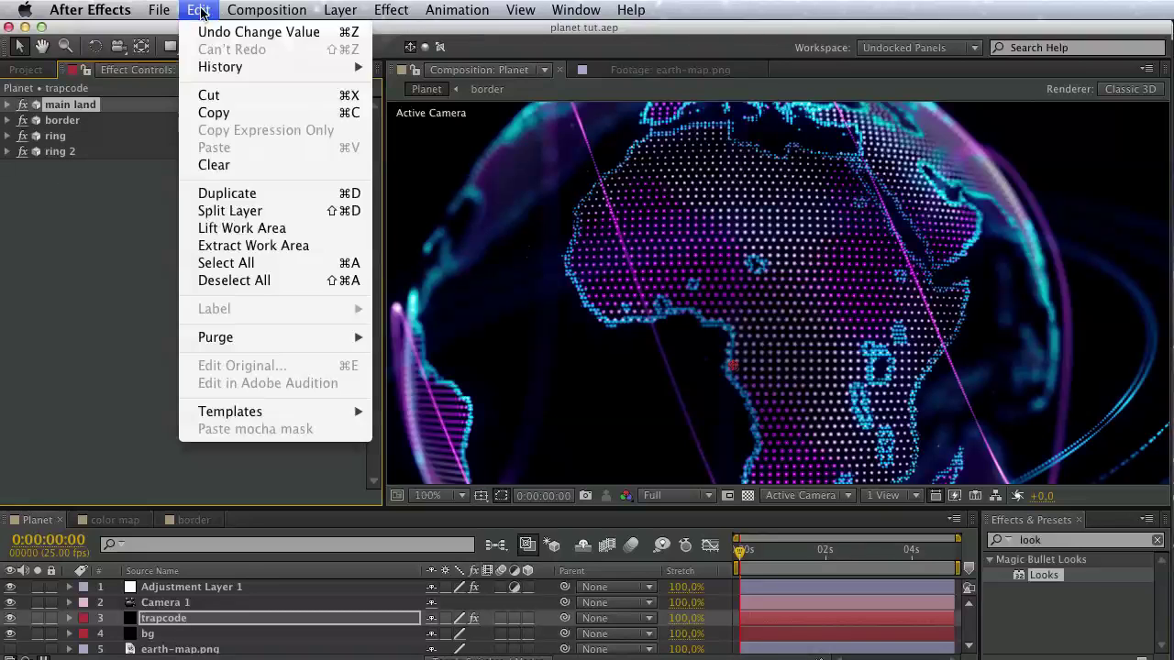
{"action": "left_click", "coordinate": [236, 192]}
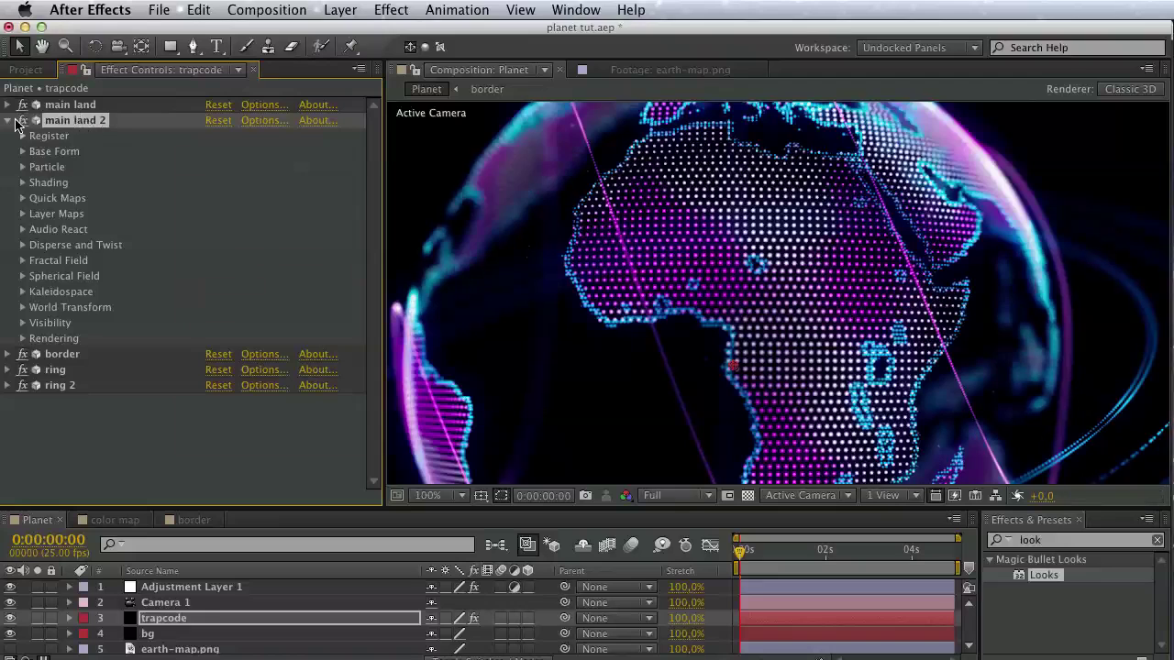
Move the copy below ring 2 and rename it 'land 2'.
{"action": "left_click", "coordinate": [7, 120]}
{"action": "left_click_drag", "start_coordinate": [59, 203], "coordinate": [60, 202]}
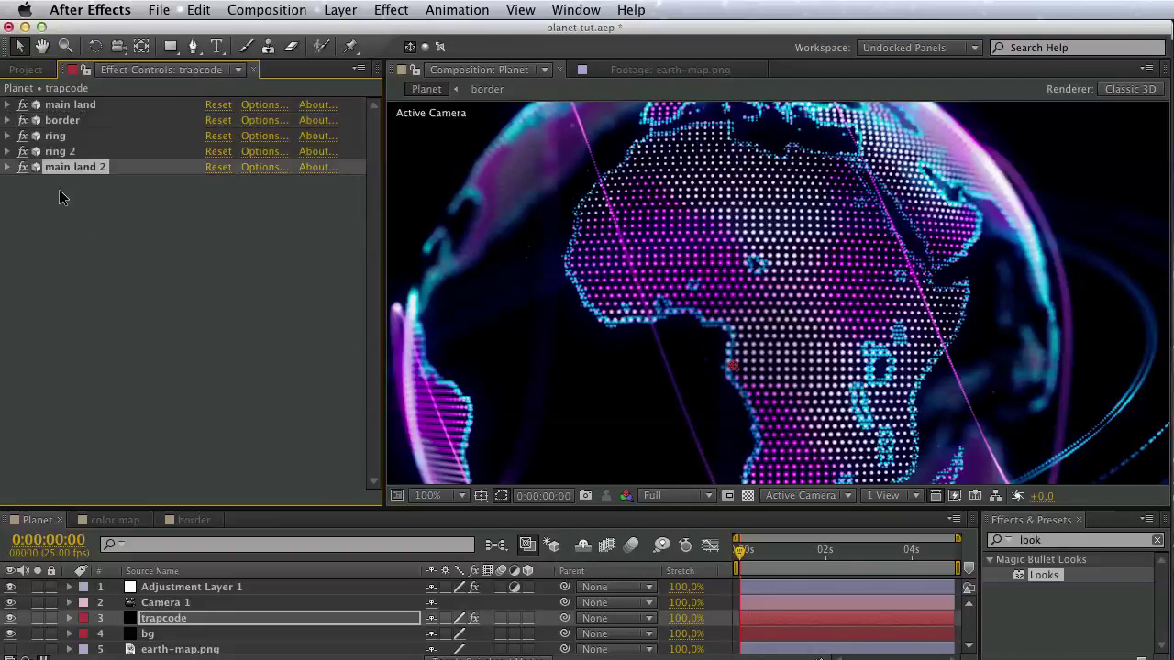
{"action": "key", "text": "Return"}
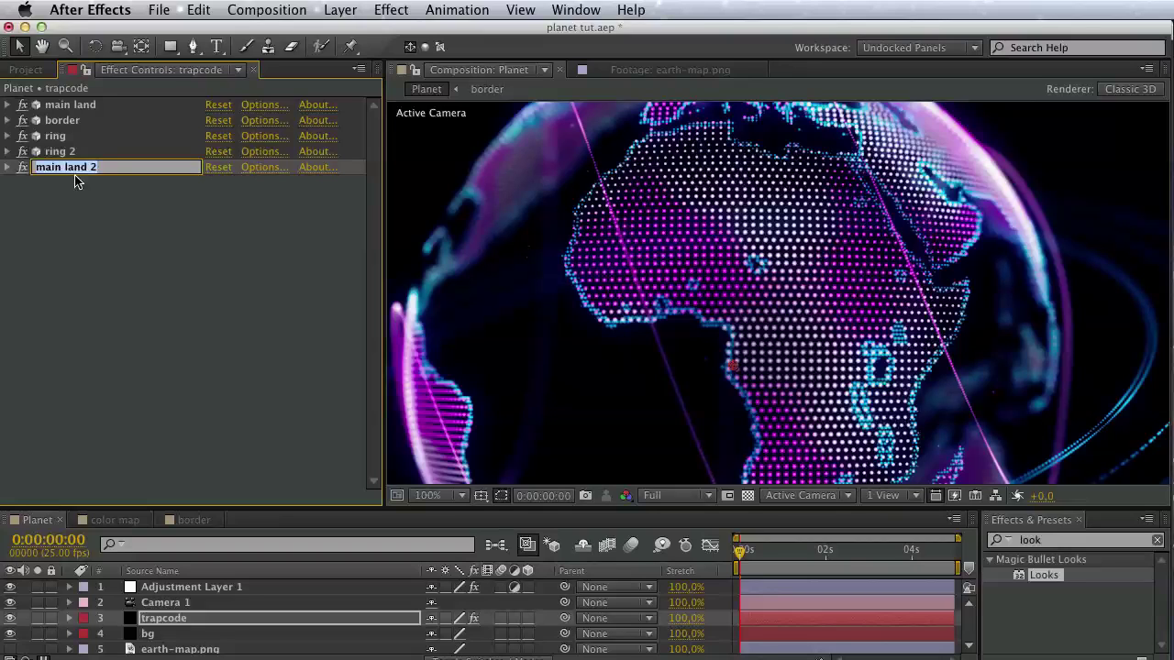
{"action": "type", "text": "land "}
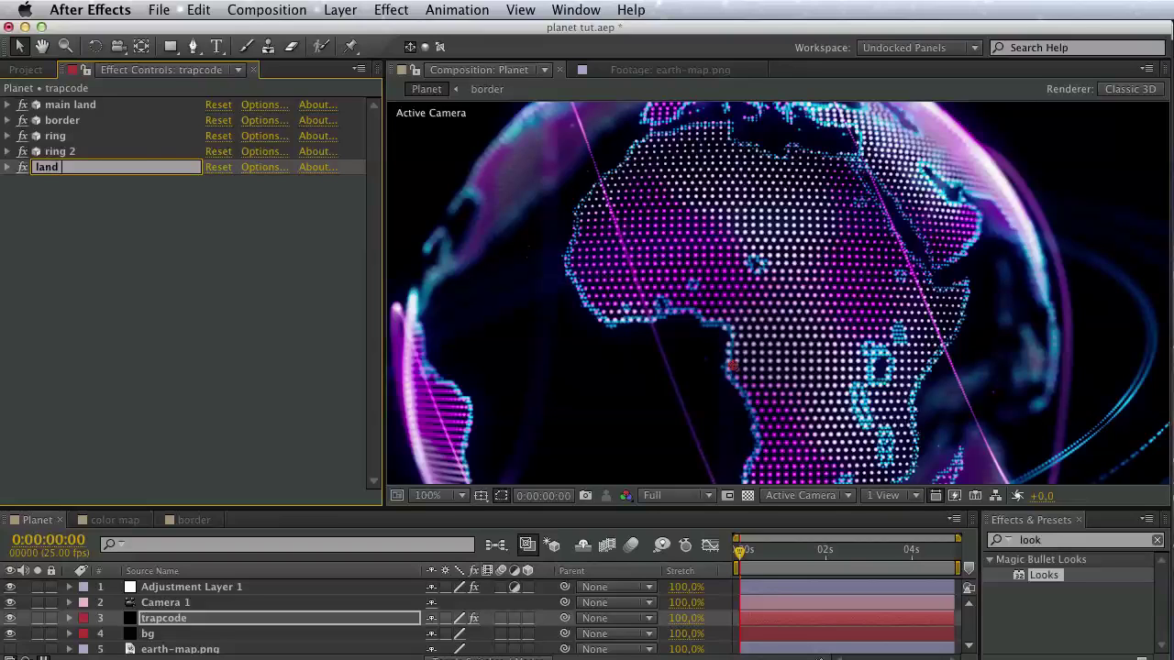
{"action": "type", "text": "2"}
{"action": "key", "text": "Return"}
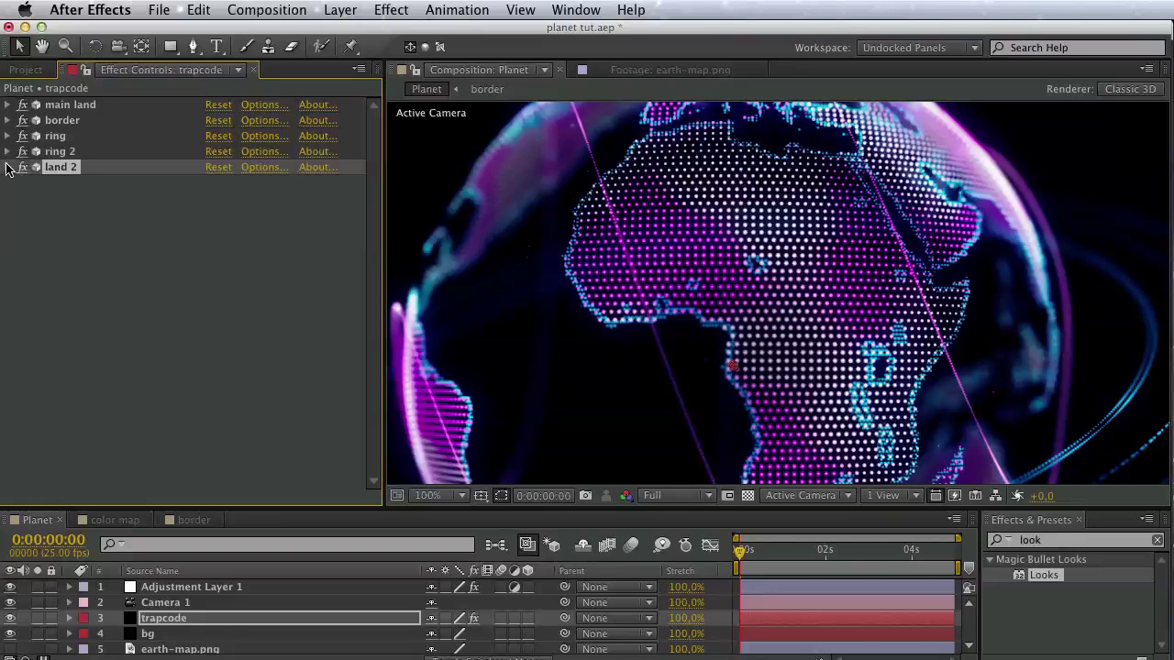
{"action": "left_click", "coordinate": [8, 168]}
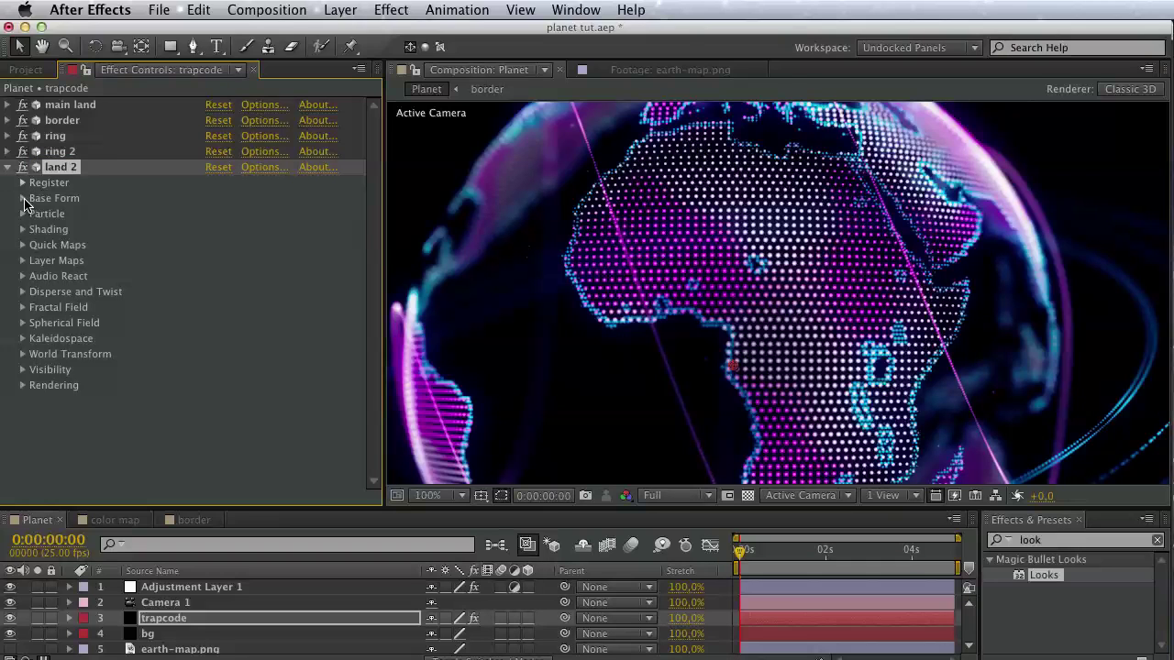
Make a first pass at land 2's Base Form Size X, Y and Z values.
{"action": "left_click", "coordinate": [23, 198]}
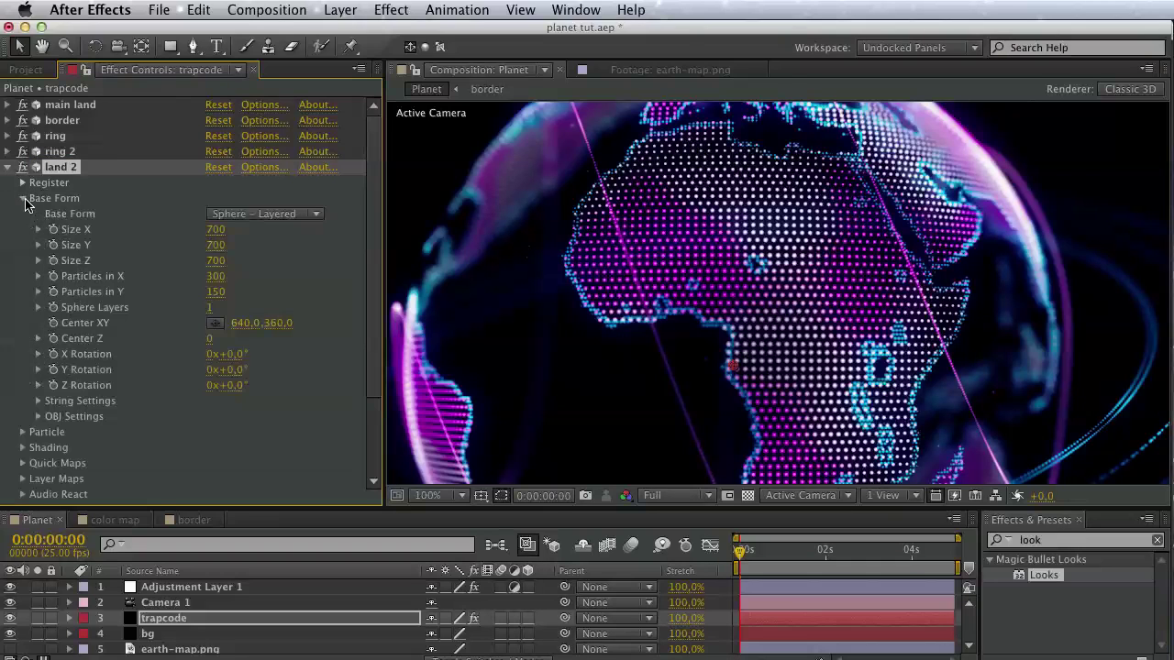
{"action": "left_click", "coordinate": [216, 230]}
{"action": "type", "text": "00"}
{"action": "left_click", "coordinate": [219, 245]}
{"action": "type", "text": "100"}
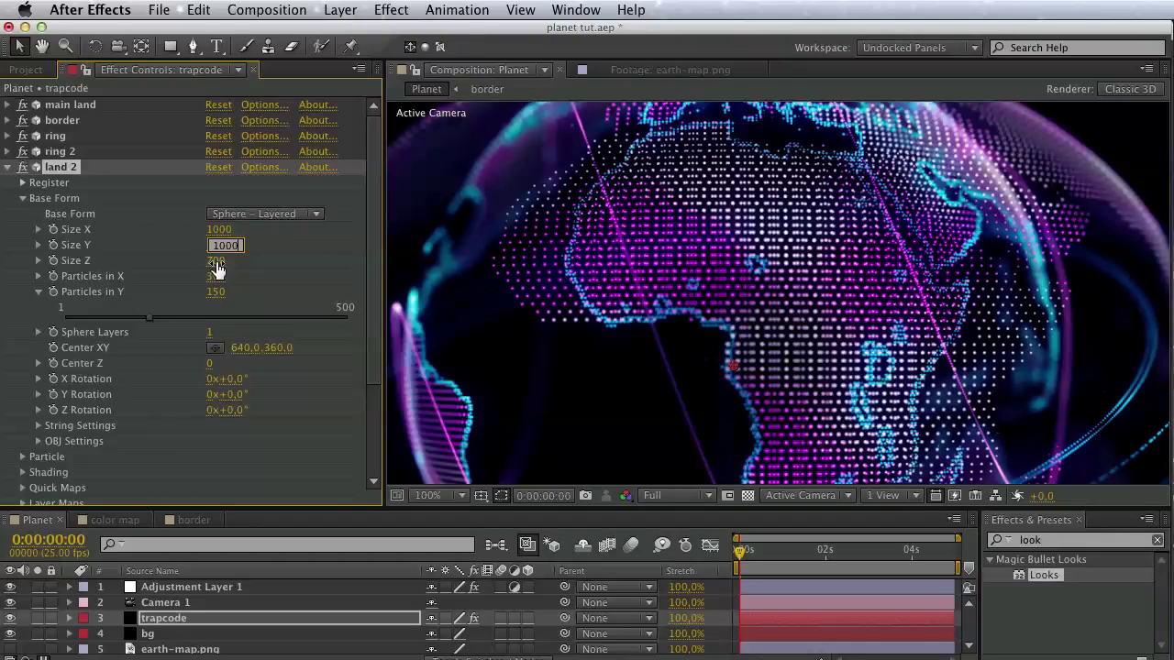
{"action": "left_click", "coordinate": [217, 260]}
{"action": "key", "text": "Return"}
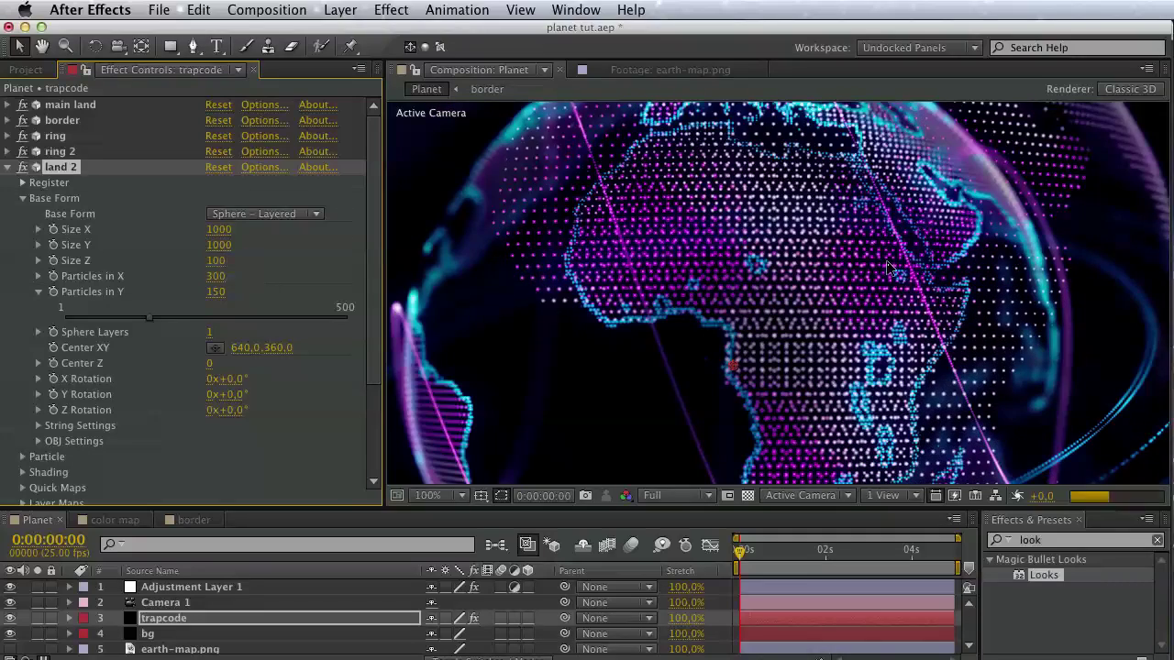
{"action": "scroll", "coordinate": [888, 268], "scroll_direction": "down", "scroll_amount": 2}
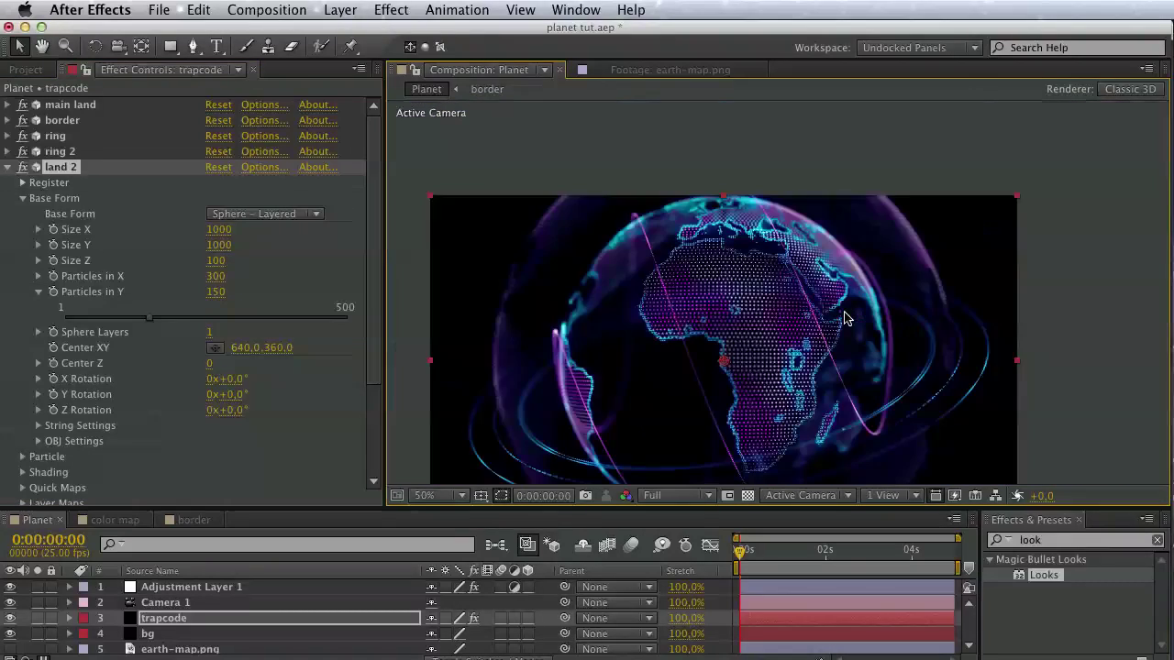
{"action": "left_click_drag", "start_coordinate": [846, 318], "coordinate": [868, 233]}
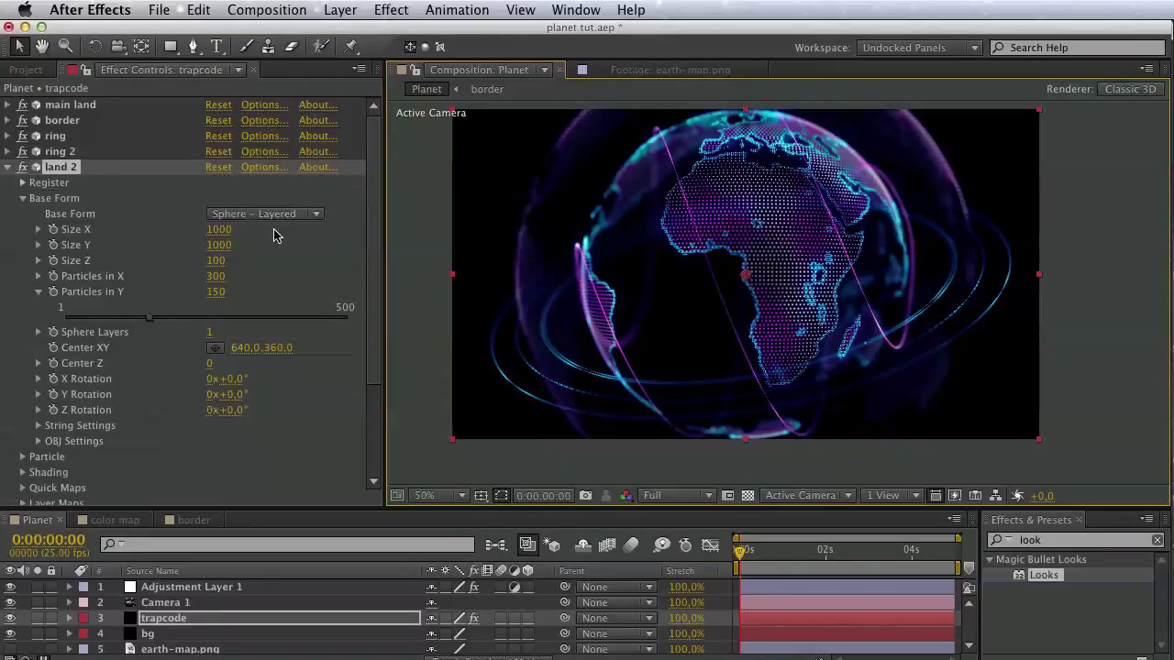
Set land 2's Size X, Y and Z each to 1200 for a wider outer shell.
{"action": "left_click", "coordinate": [222, 229]}
{"action": "type", "text": "1200"}
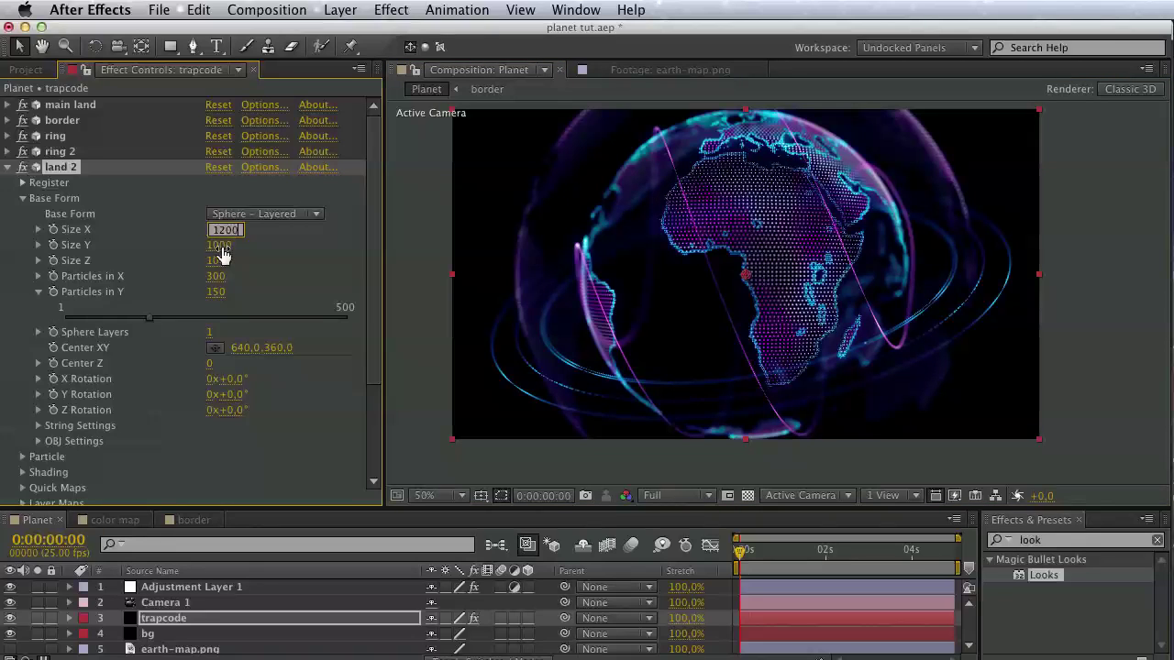
{"action": "left_click", "coordinate": [221, 245]}
{"action": "type", "text": "1"}
{"action": "key", "text": "Return"}
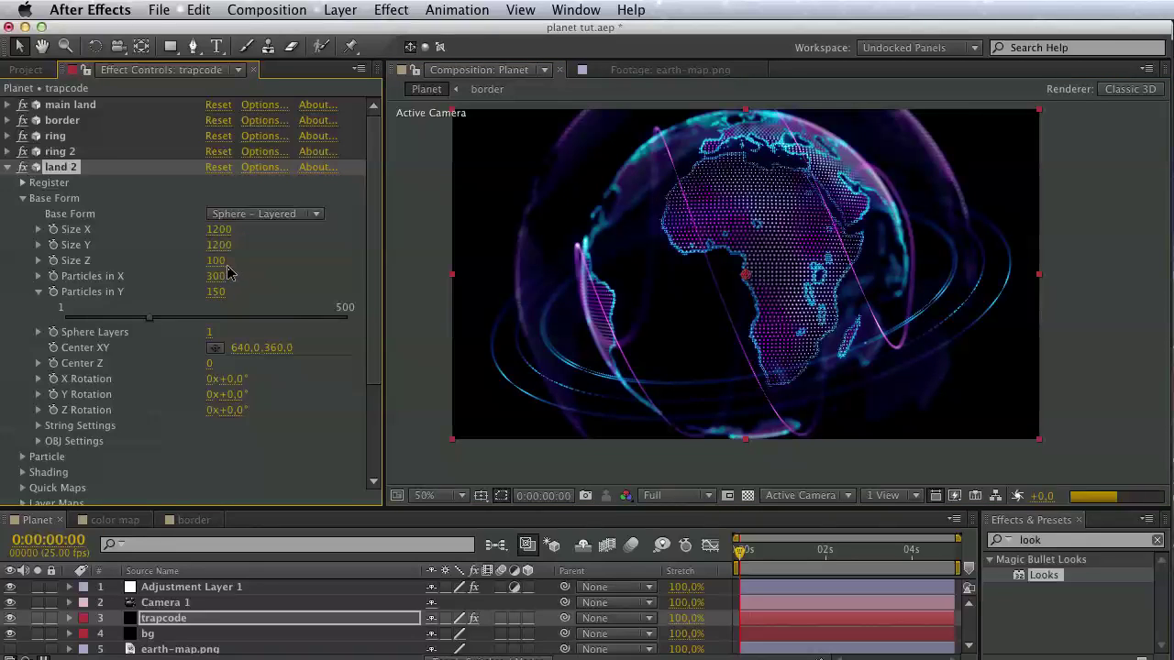
{"action": "left_click", "coordinate": [220, 261]}
{"action": "type", "text": "120"}
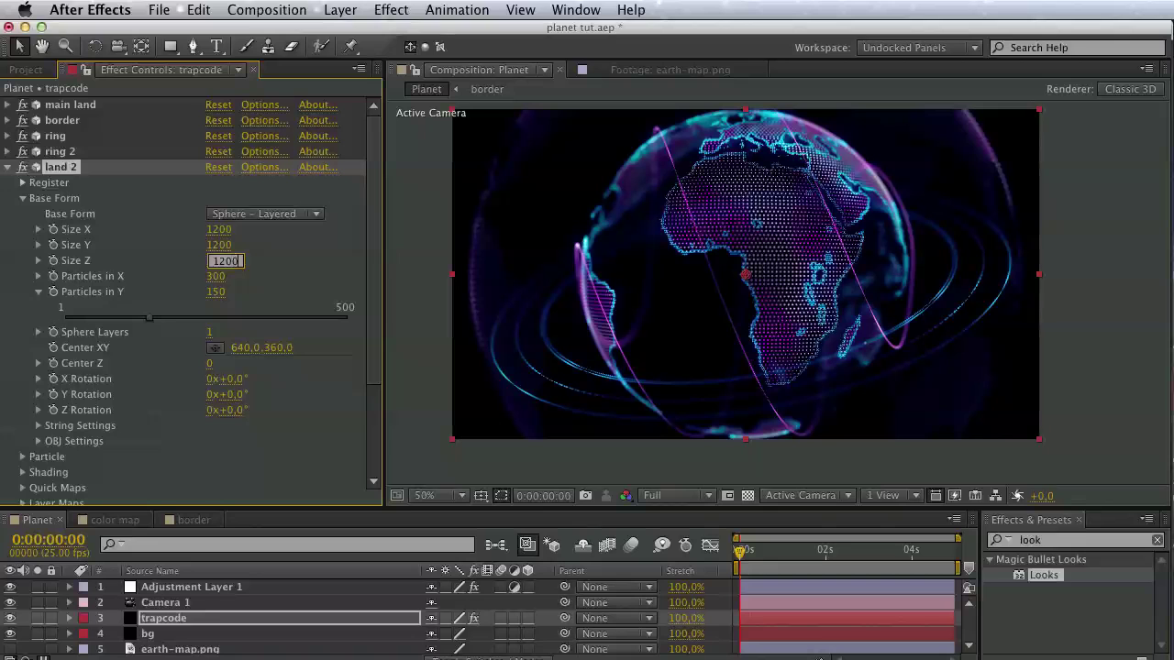
{"action": "key", "text": "Return"}
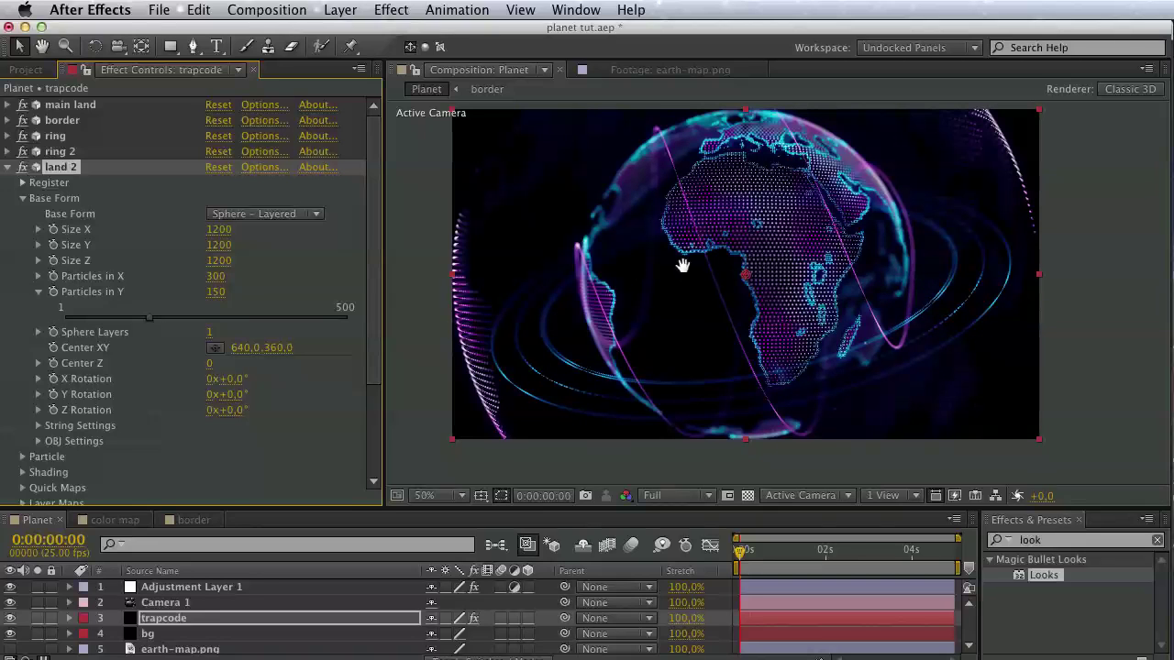
{"action": "left_click_drag", "start_coordinate": [682, 266], "coordinate": [687, 266]}
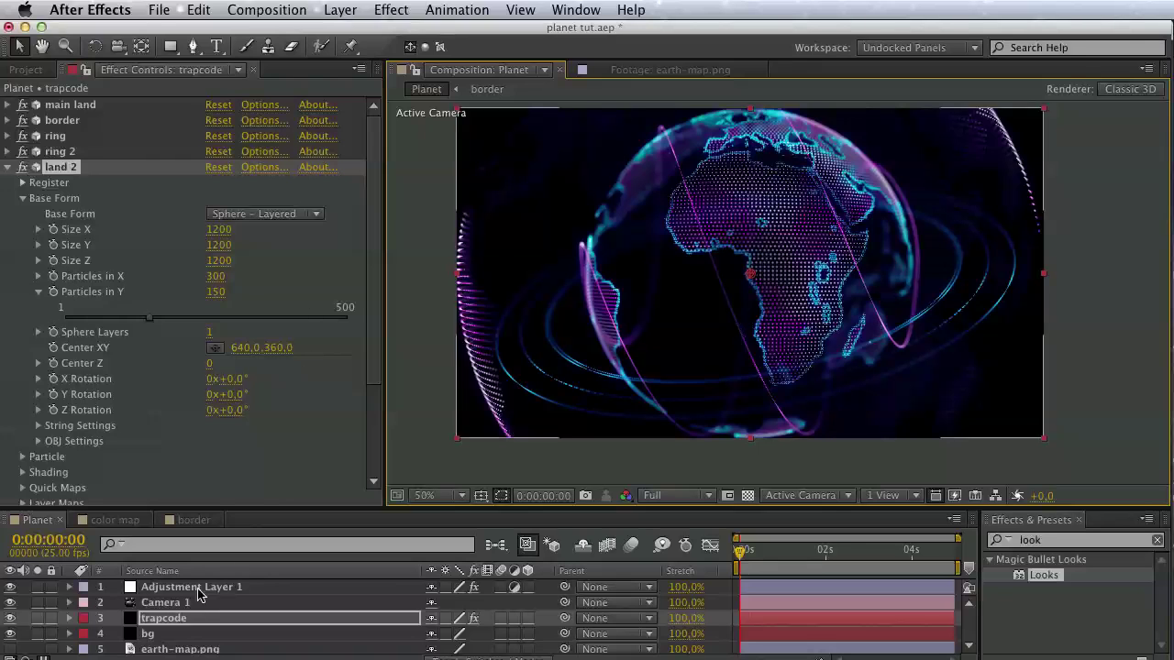
Lower Camera 1's Zoom to 1418.8 pixels to widen the shot of the globe.
{"action": "left_click", "coordinate": [165, 603]}
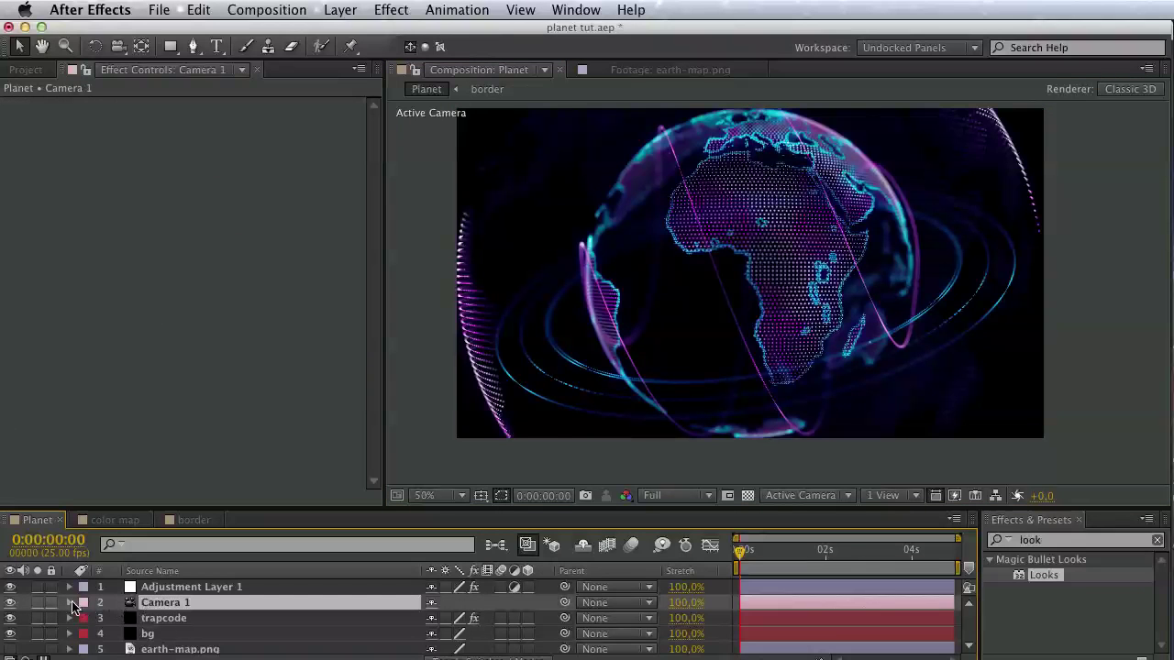
{"action": "left_click", "coordinate": [70, 602]}
{"action": "scroll", "coordinate": [262, 623], "scroll_direction": "down", "scroll_amount": 1}
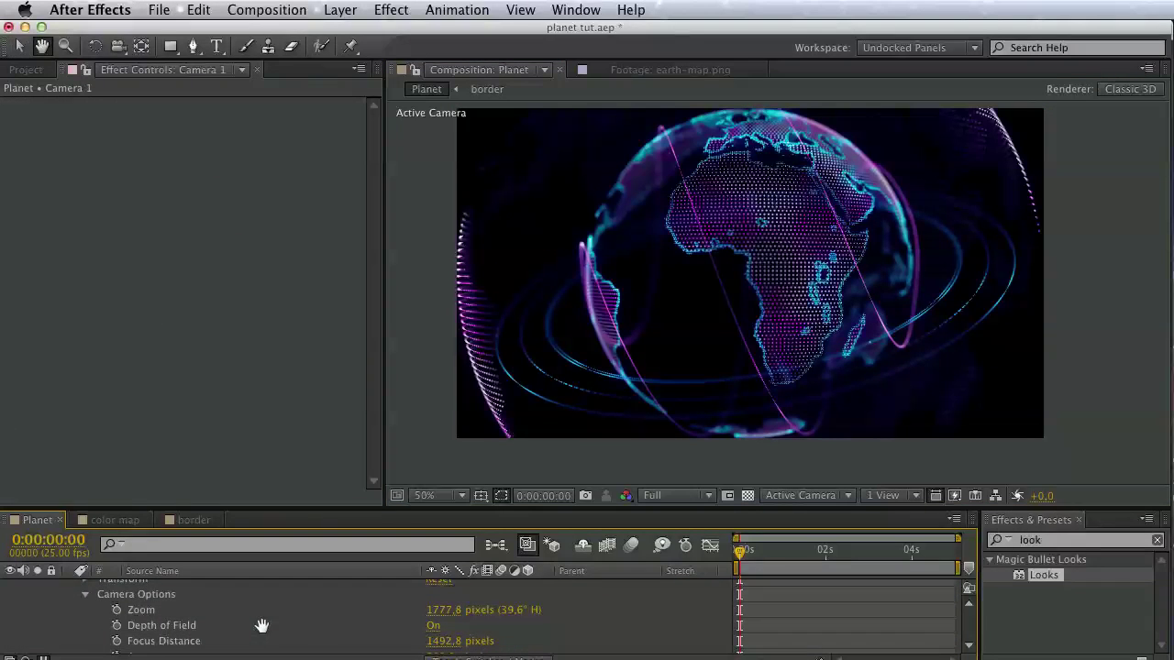
{"action": "left_click", "coordinate": [449, 608]}
{"action": "left_click_drag", "start_coordinate": [420, 608], "coordinate": [348, 599]}
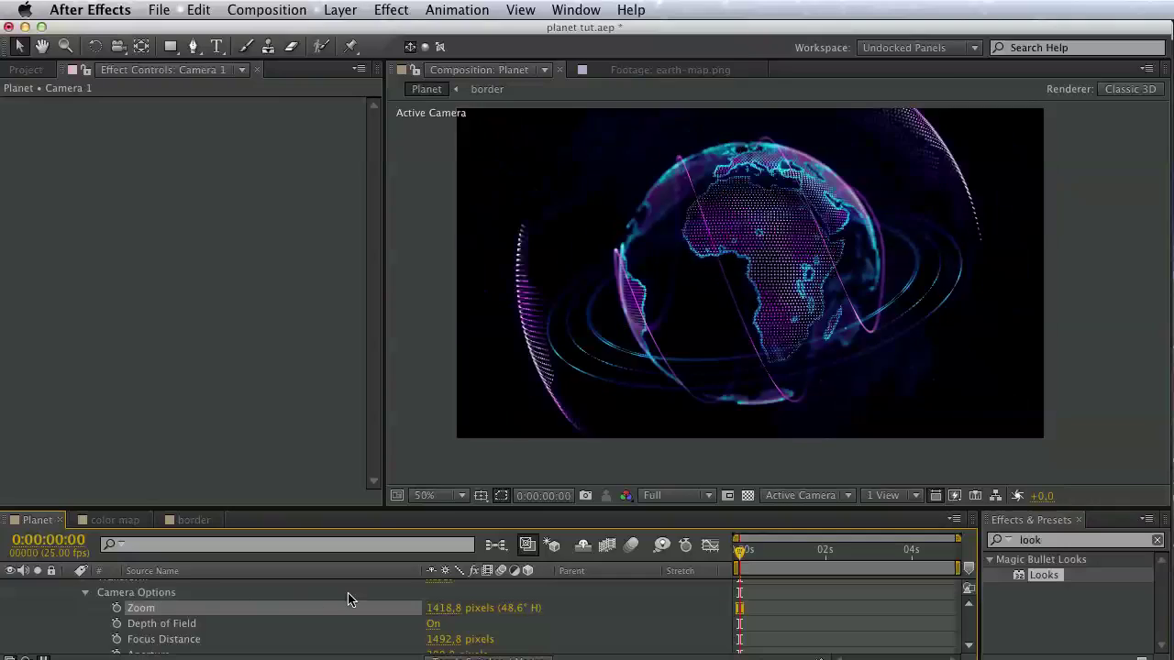
{"action": "scroll", "coordinate": [634, 304], "scroll_direction": "up", "scroll_amount": 1}
{"action": "scroll", "coordinate": [639, 302], "scroll_direction": "up", "scroll_amount": 1}
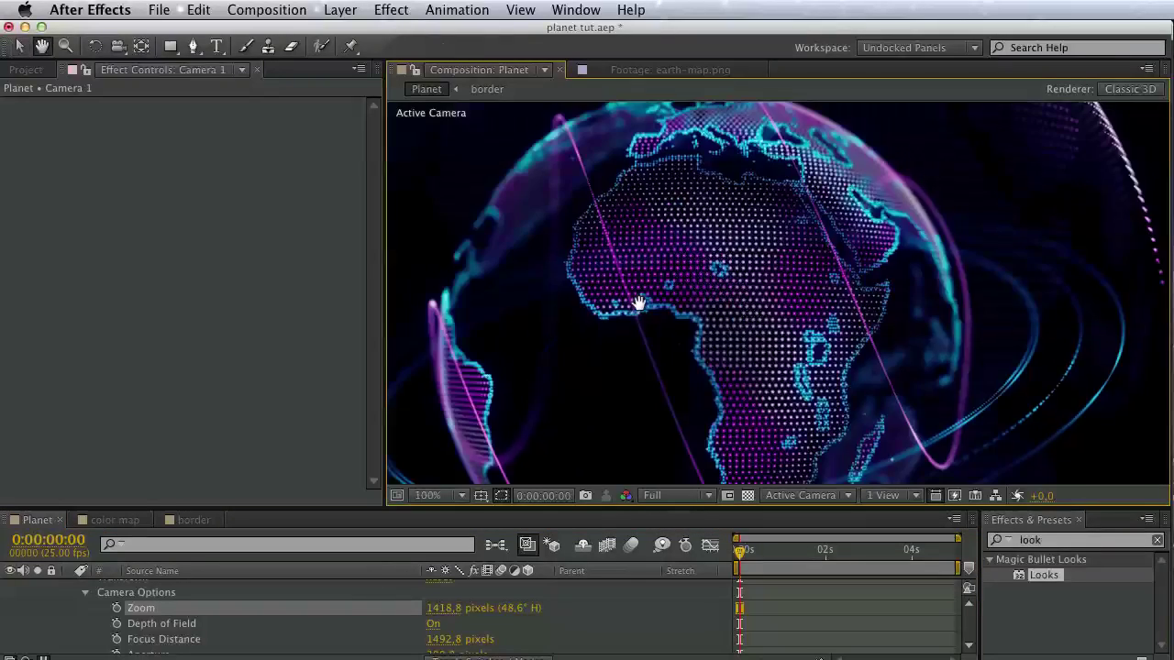
{"action": "mouse_move", "coordinate": [639, 303]}
{"action": "left_mouse_down"}
{"action": "mouse_move", "coordinate": [503, 439]}
{"action": "mouse_move", "coordinate": [880, 238]}
{"action": "left_mouse_up"}
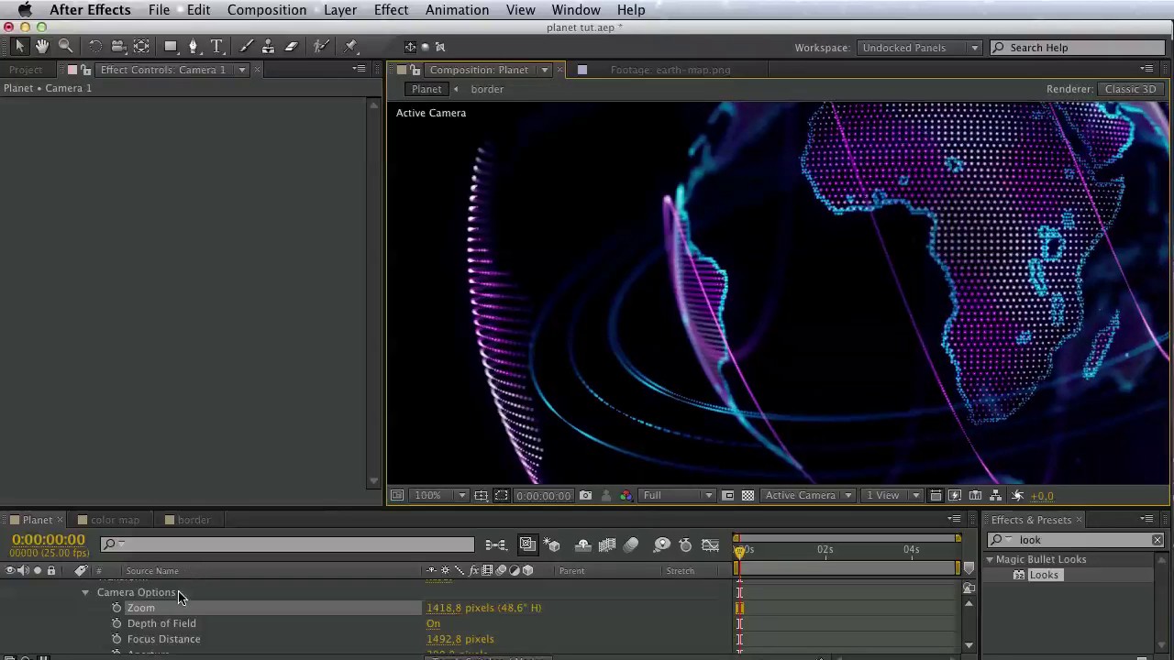
Collapse Camera 1's properties and show the trapcode layer's Form effects.
{"action": "scroll", "coordinate": [179, 597], "scroll_direction": "up", "scroll_amount": 2}
{"action": "left_click", "coordinate": [70, 604]}
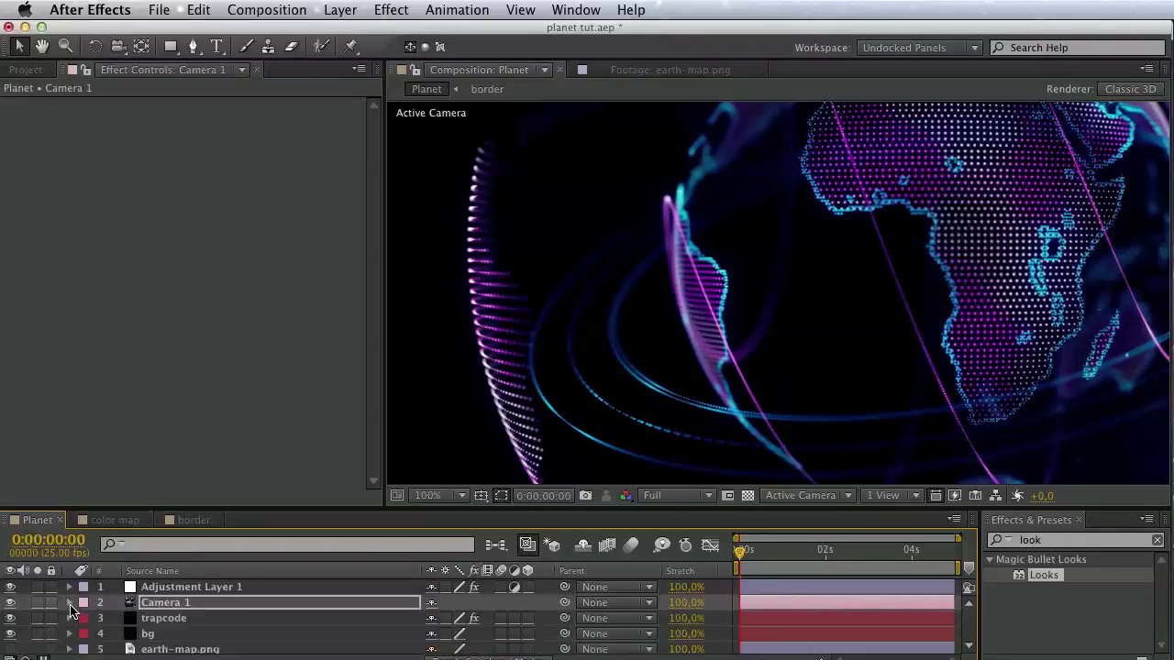
{"action": "left_click", "coordinate": [146, 619]}
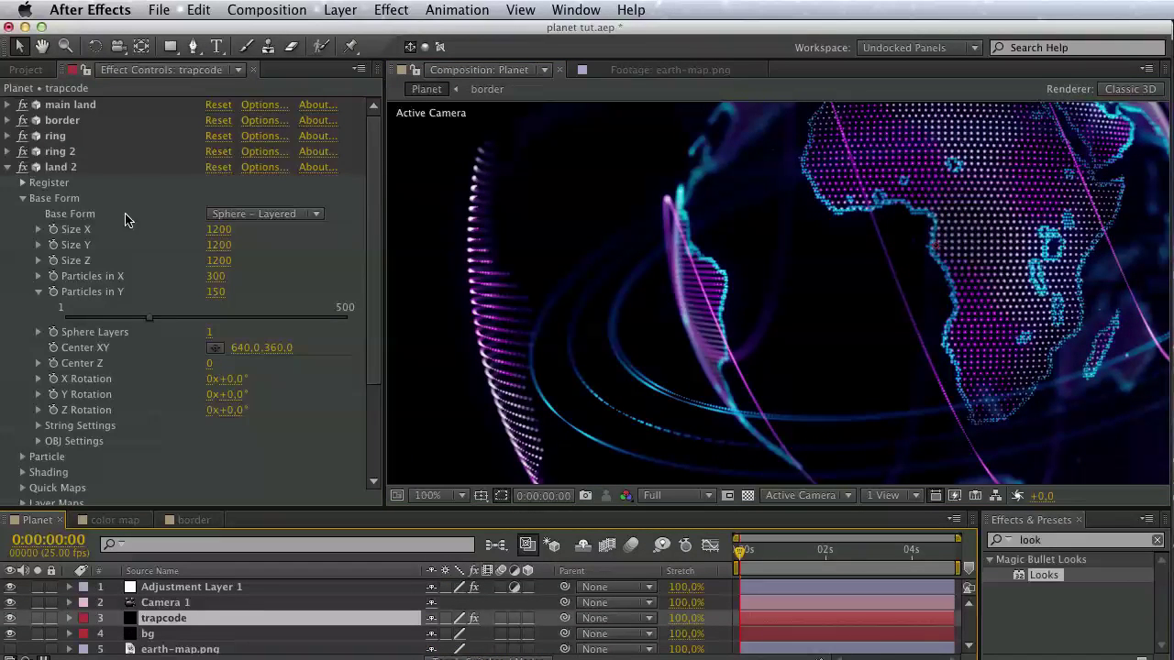
Set the particle colour of the currently expanded Form effect to cyan.
{"action": "scroll", "coordinate": [151, 386], "scroll_direction": "down", "scroll_amount": 3}
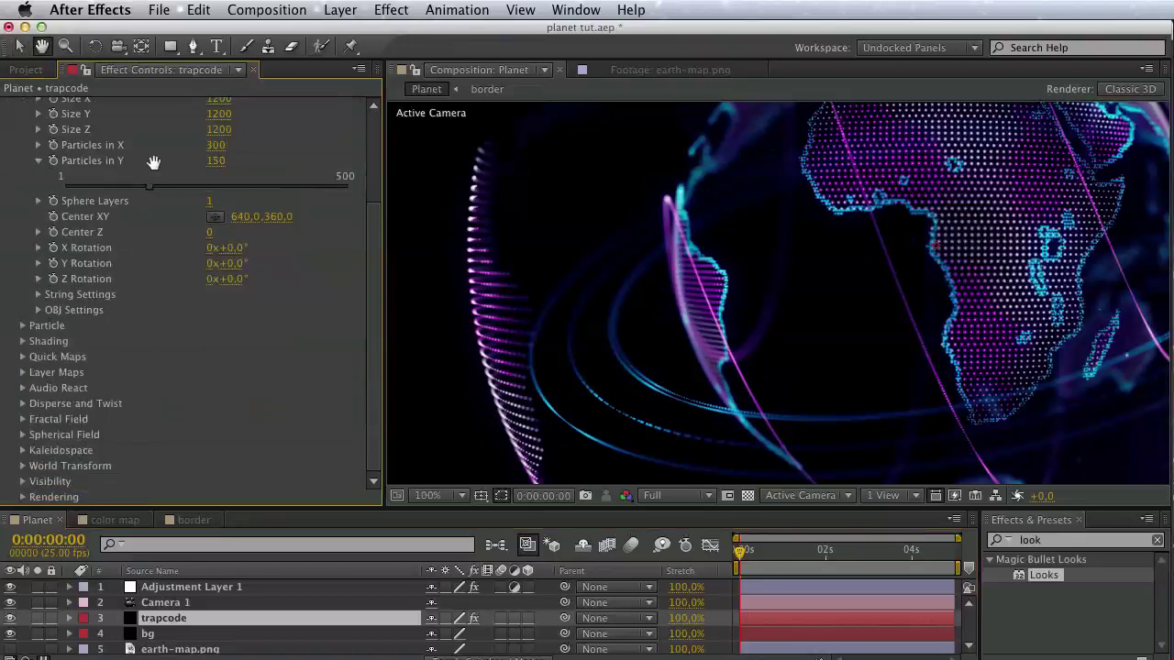
{"action": "left_click", "coordinate": [23, 326]}
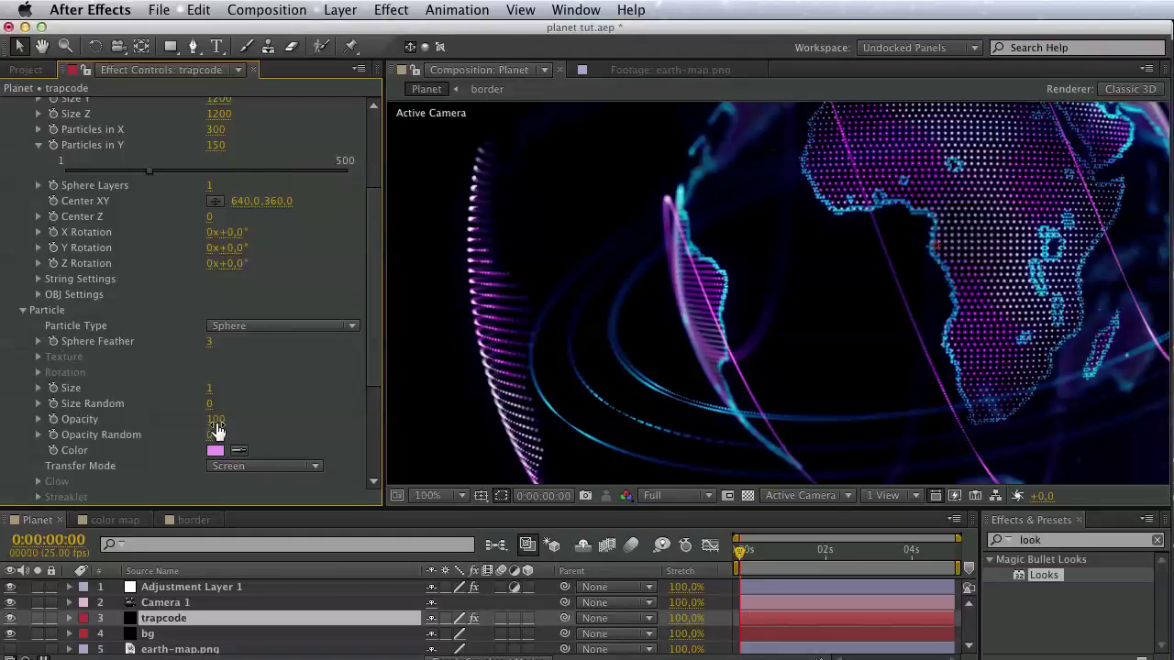
{"action": "left_click", "coordinate": [214, 450]}
{"action": "left_click", "coordinate": [1011, 495]}
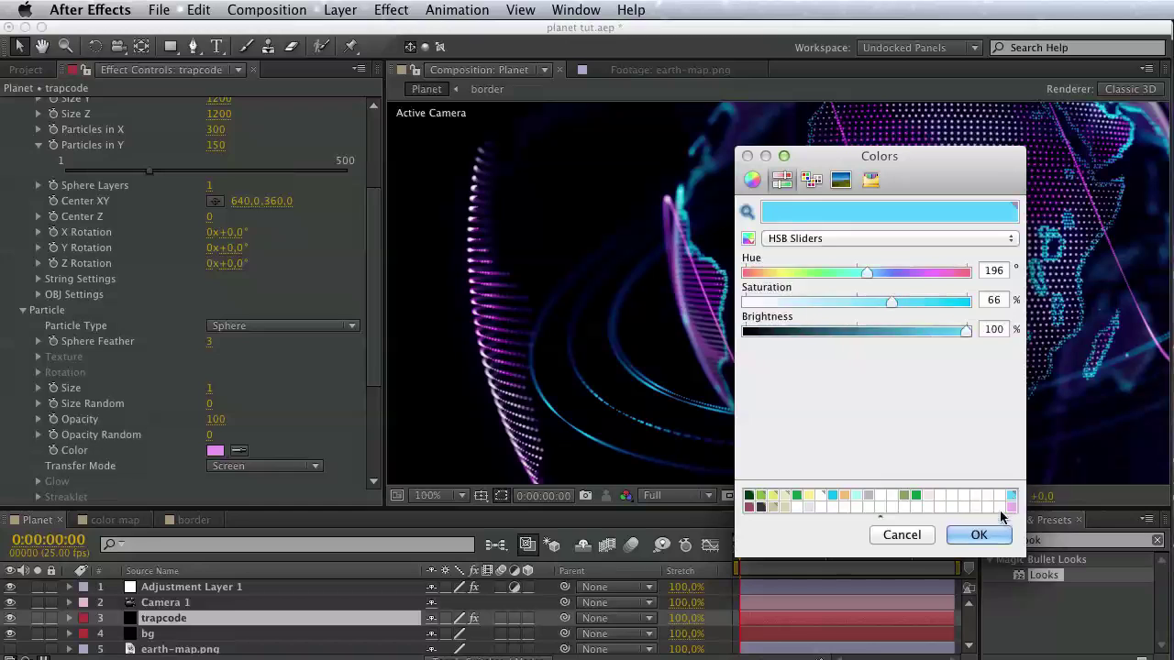
{"action": "left_click", "coordinate": [978, 535]}
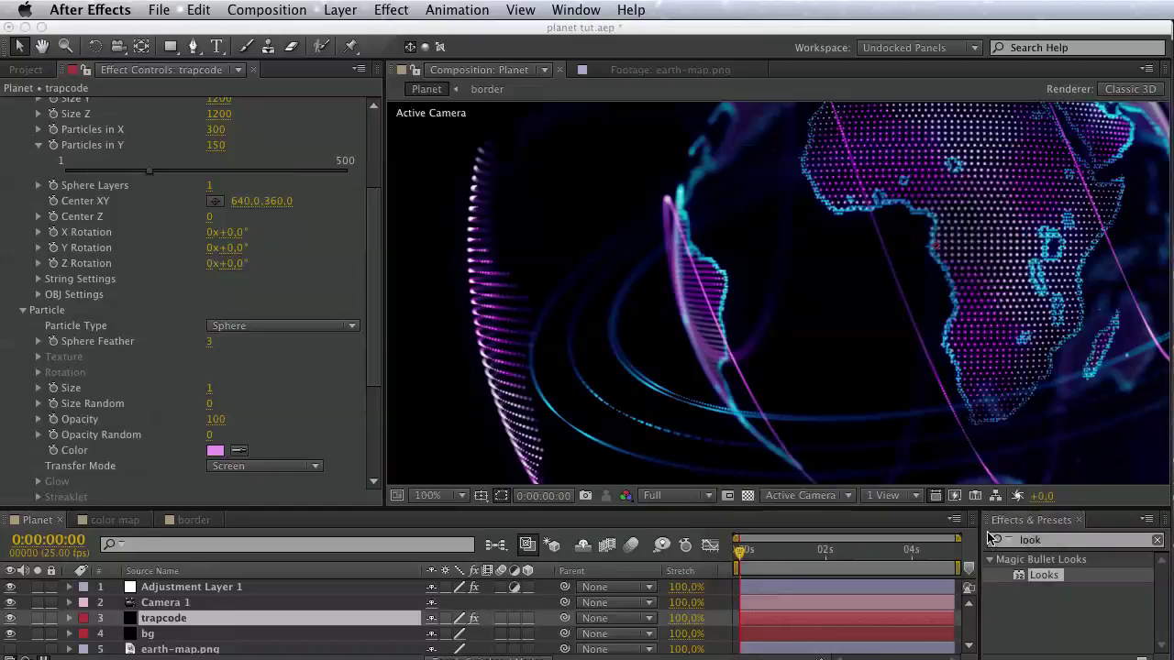
{"action": "left_click", "coordinate": [591, 367]}
Collapse that effect and expand the land 2 effect's settings instead.
{"action": "scroll", "coordinate": [254, 335], "scroll_direction": "up", "scroll_amount": 2}
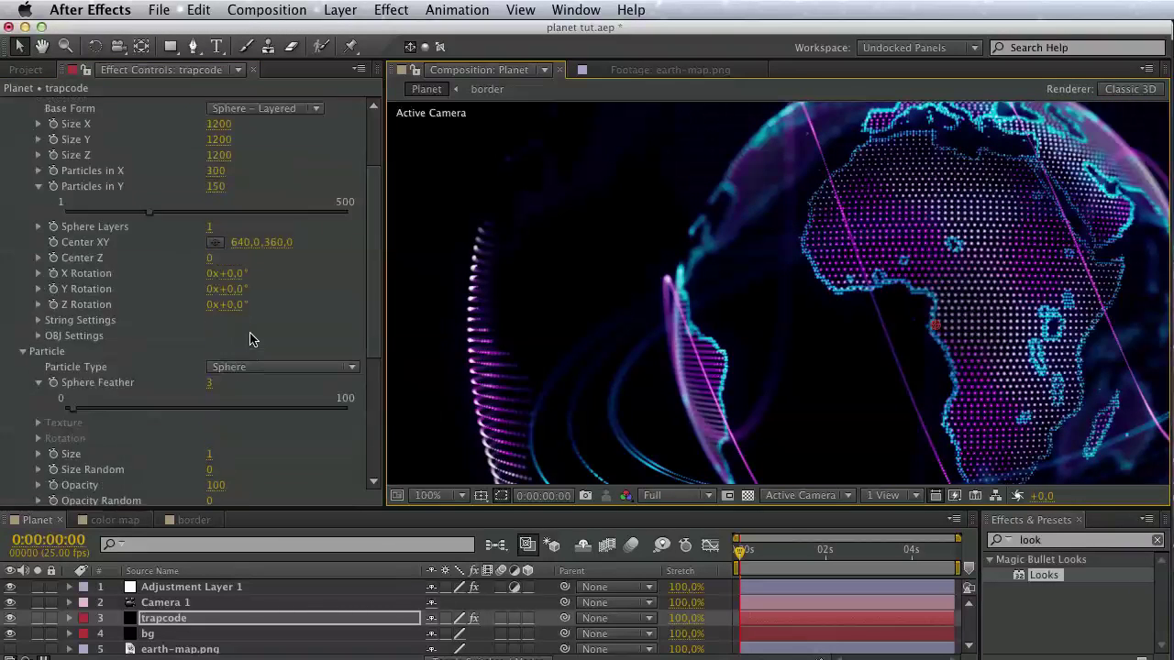
{"action": "scroll", "coordinate": [252, 341], "scroll_direction": "up", "scroll_amount": 3}
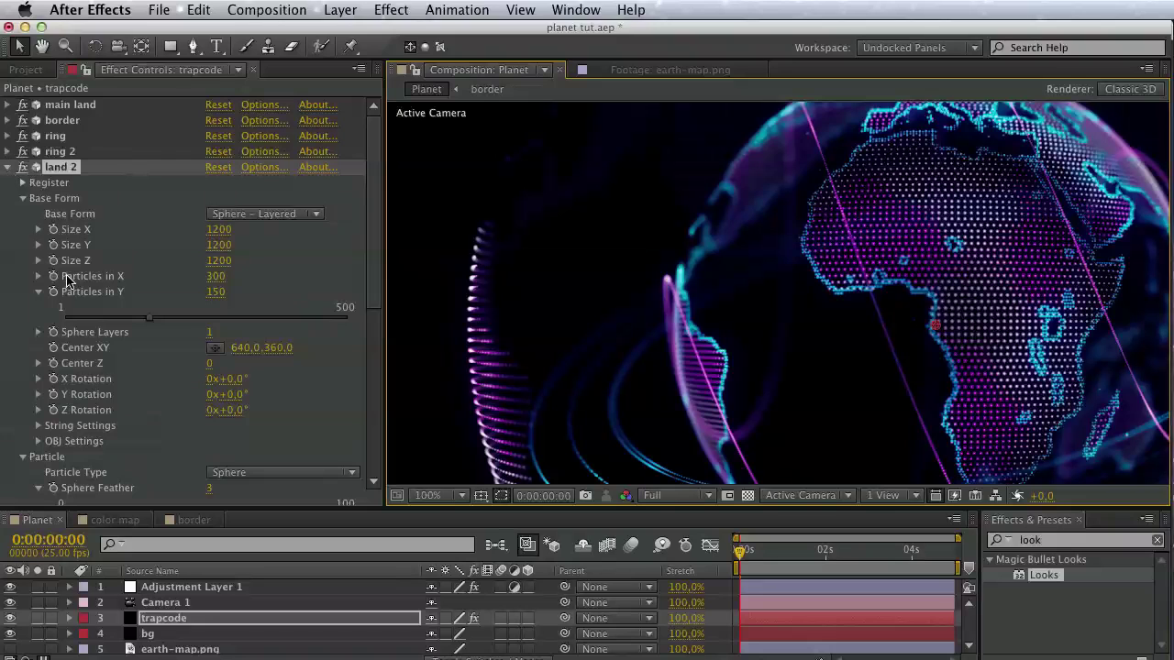
{"action": "scroll", "coordinate": [69, 275], "scroll_direction": "down", "scroll_amount": 3}
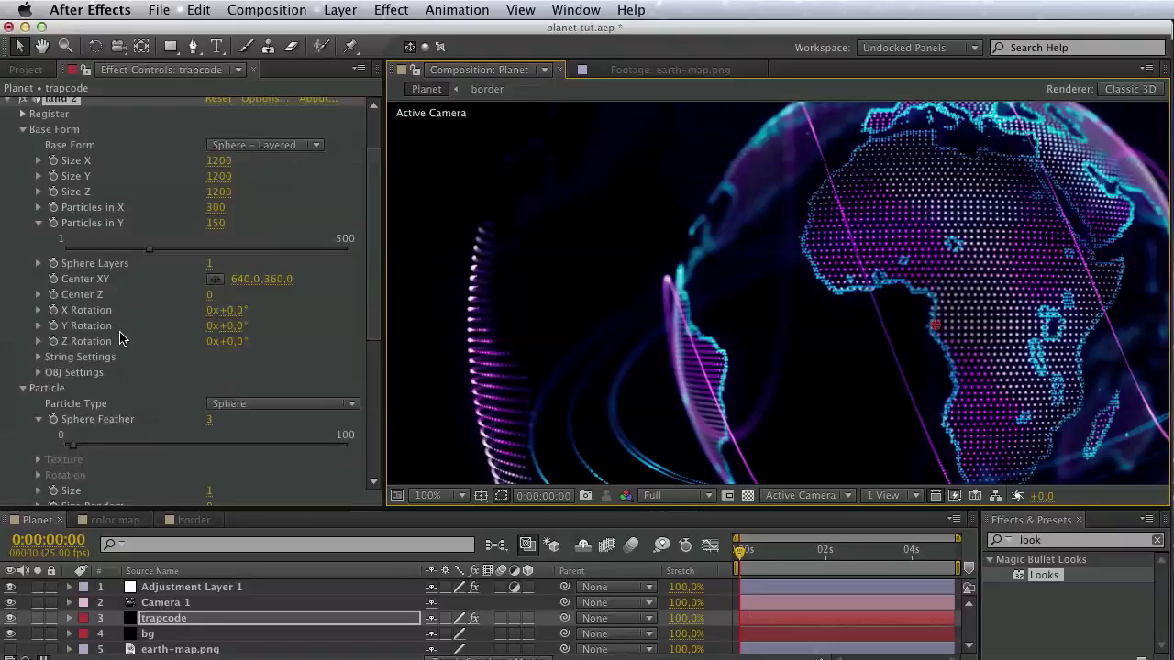
{"action": "left_click", "coordinate": [9, 99]}
{"action": "left_click", "coordinate": [62, 168]}
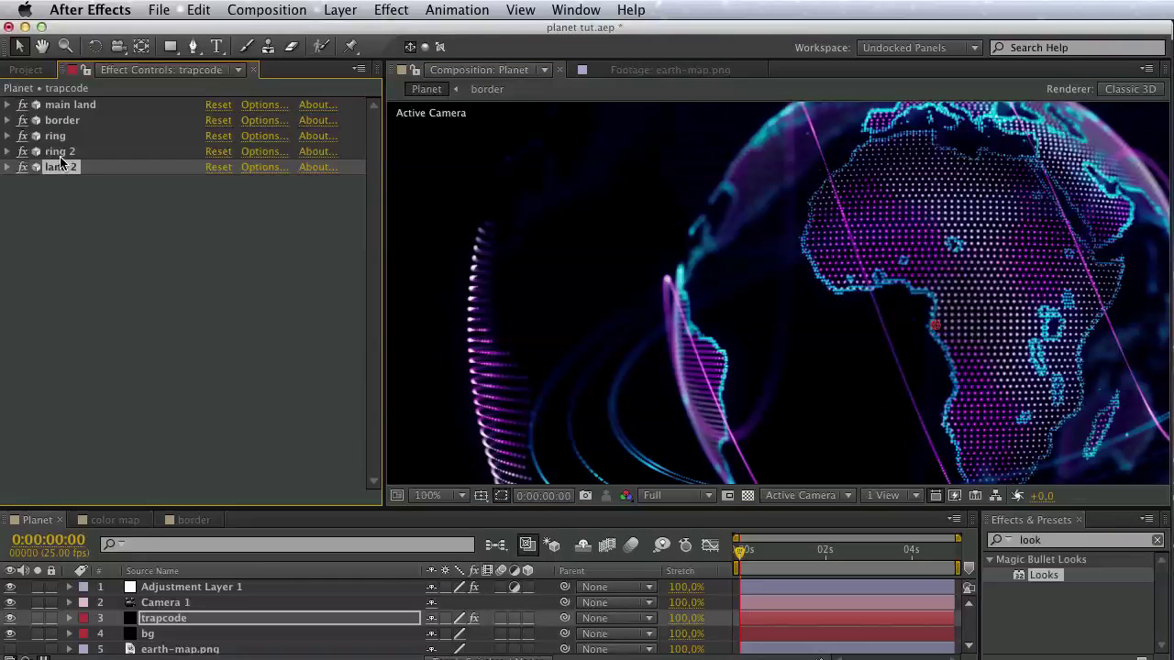
{"action": "left_click", "coordinate": [7, 167]}
Make land 2's particles cyan and lower Sphere Feather to 0.
{"action": "scroll", "coordinate": [129, 153], "scroll_direction": "down", "scroll_amount": 8}
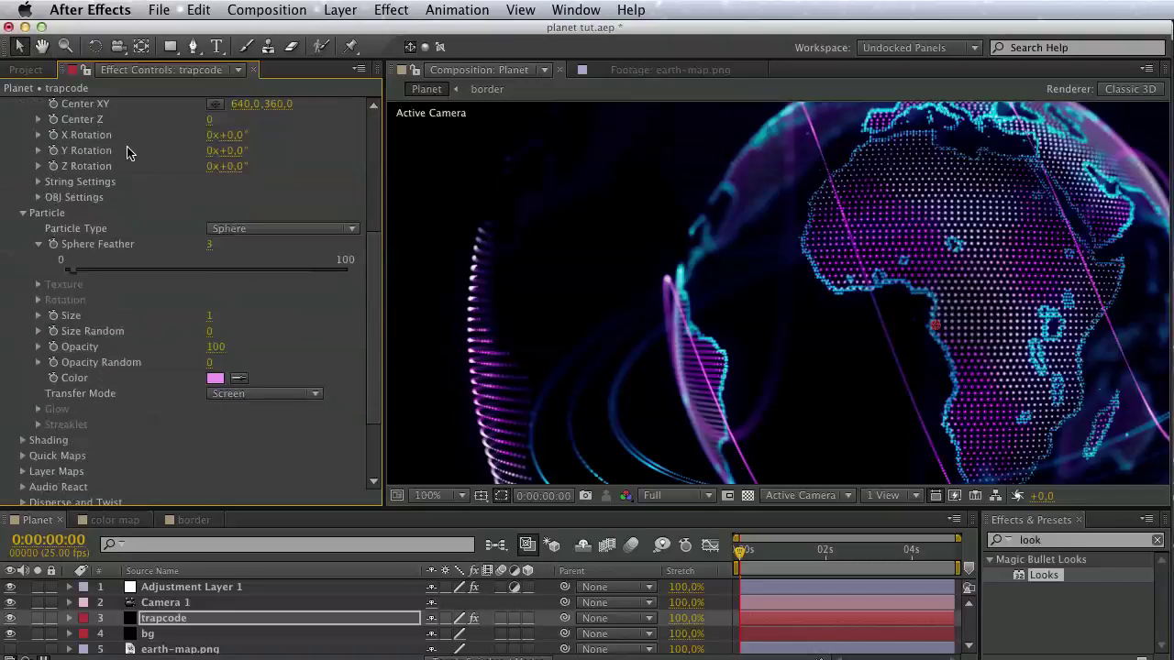
{"action": "left_click", "coordinate": [216, 376]}
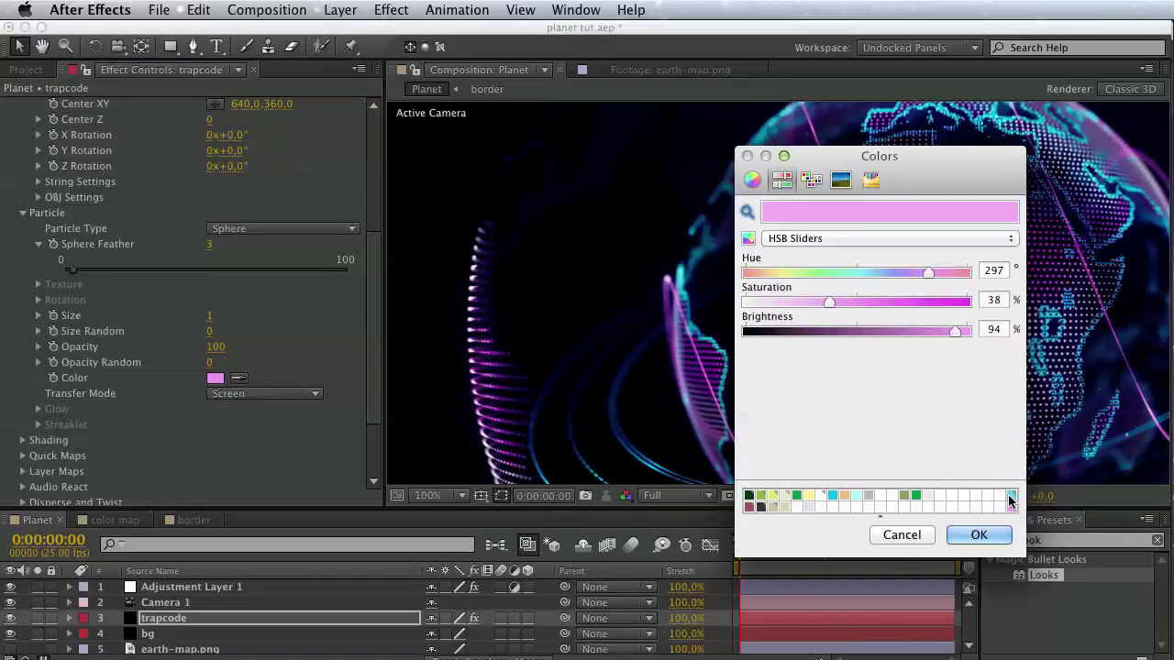
{"action": "left_click", "coordinate": [1010, 495]}
{"action": "left_click", "coordinate": [979, 535]}
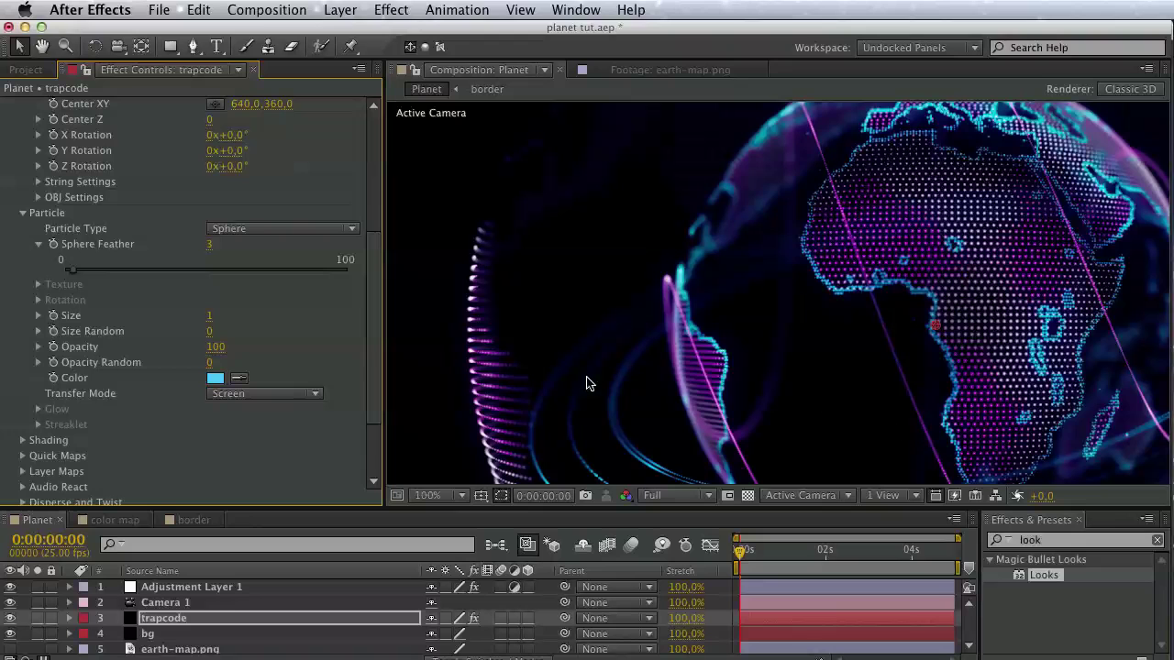
{"action": "left_click_drag", "start_coordinate": [634, 367], "coordinate": [435, 358]}
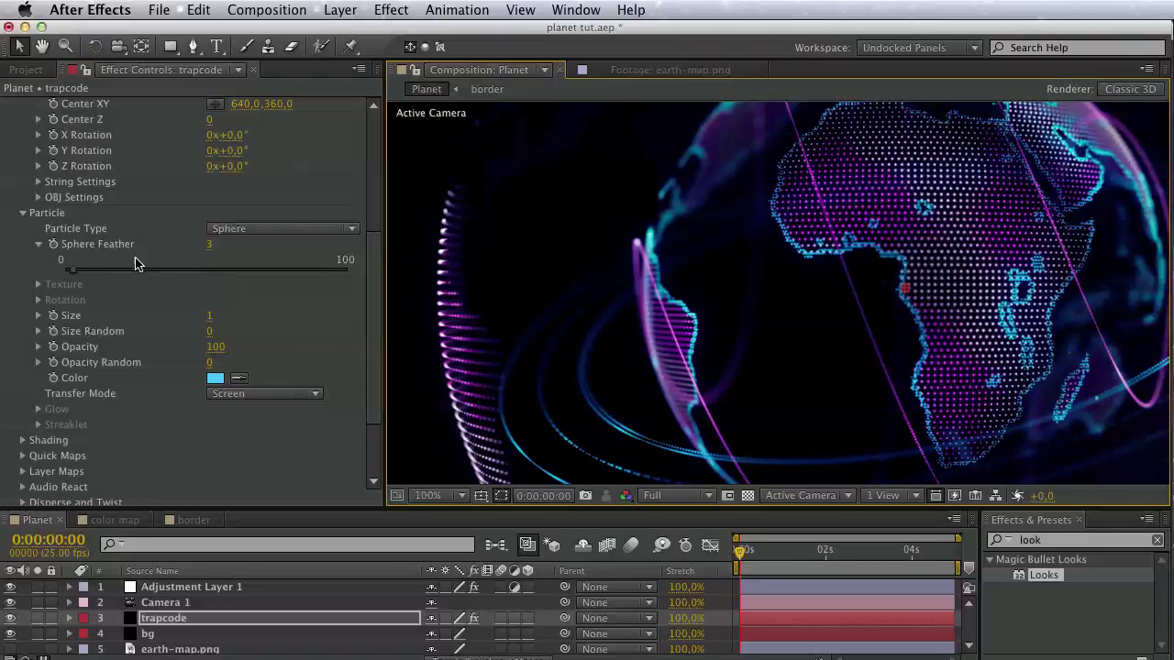
{"action": "left_click_drag", "start_coordinate": [135, 264], "coordinate": [71, 273]}
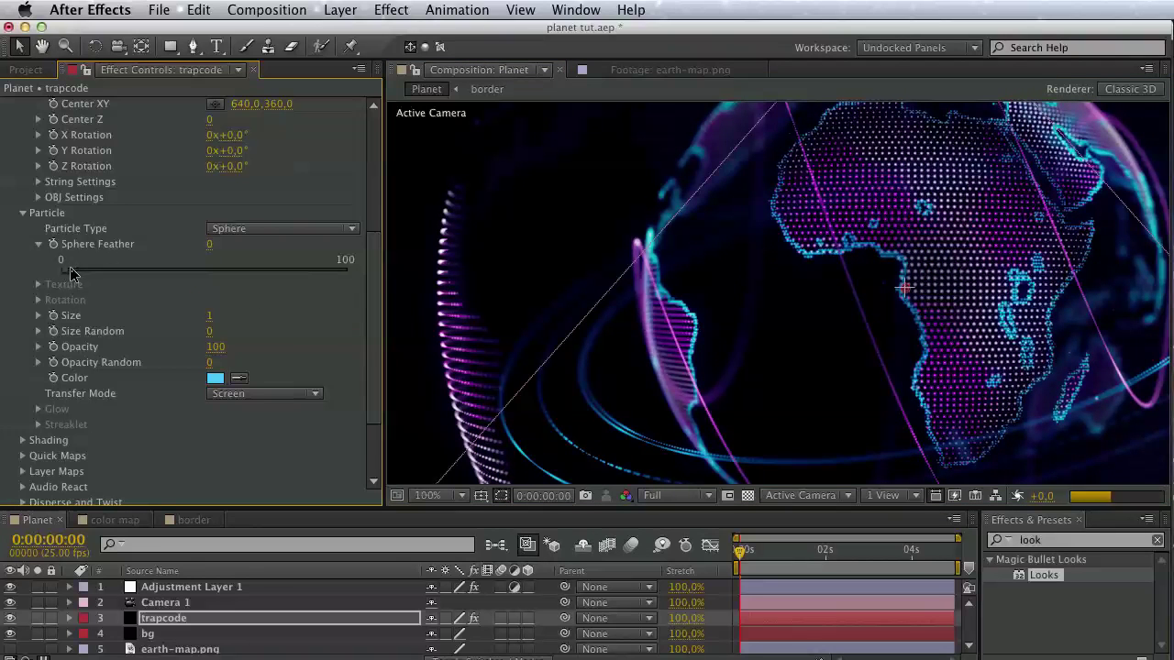
Switch off the main land, border, ring and ring 2 effects, leaving only land 2 active.
{"action": "scroll", "coordinate": [287, 333], "scroll_direction": "up", "scroll_amount": 3}
{"action": "scroll", "coordinate": [287, 333], "scroll_direction": "up", "scroll_amount": 3}
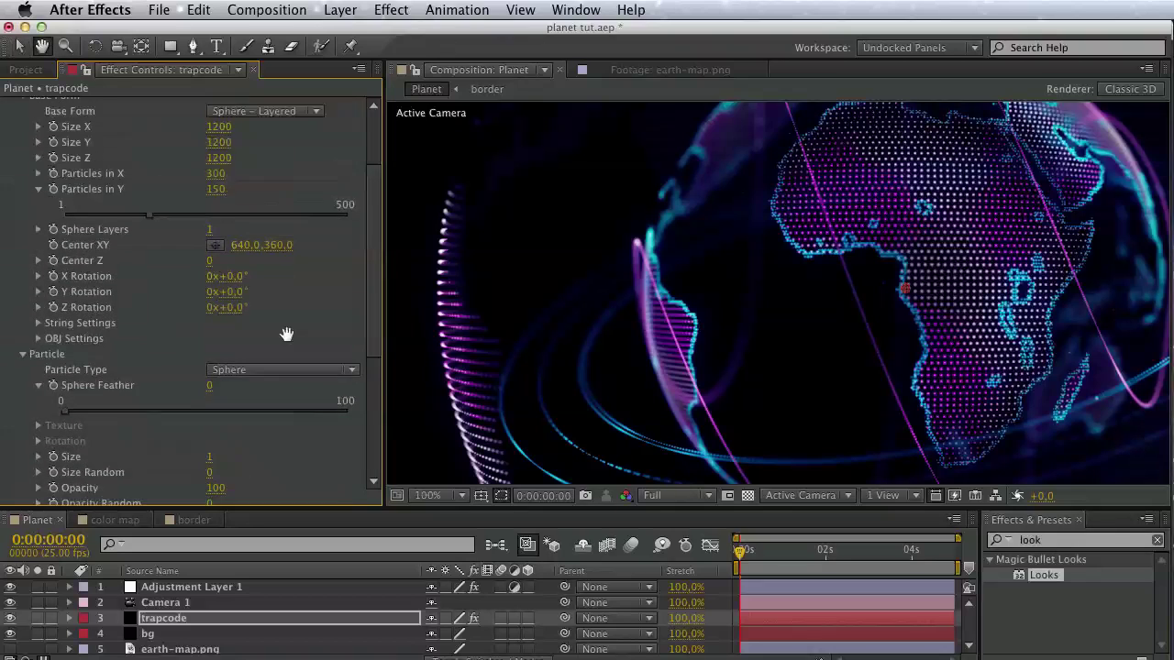
{"action": "scroll", "coordinate": [287, 334], "scroll_direction": "up", "scroll_amount": 5}
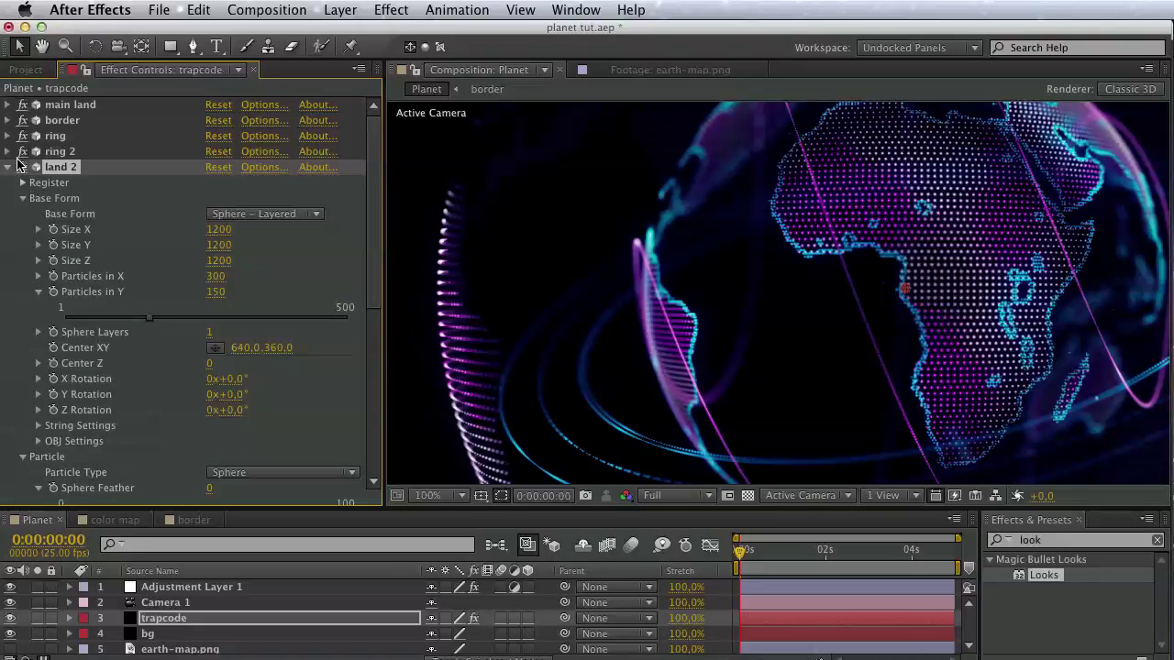
{"action": "left_click_drag", "start_coordinate": [22, 151], "coordinate": [23, 104]}
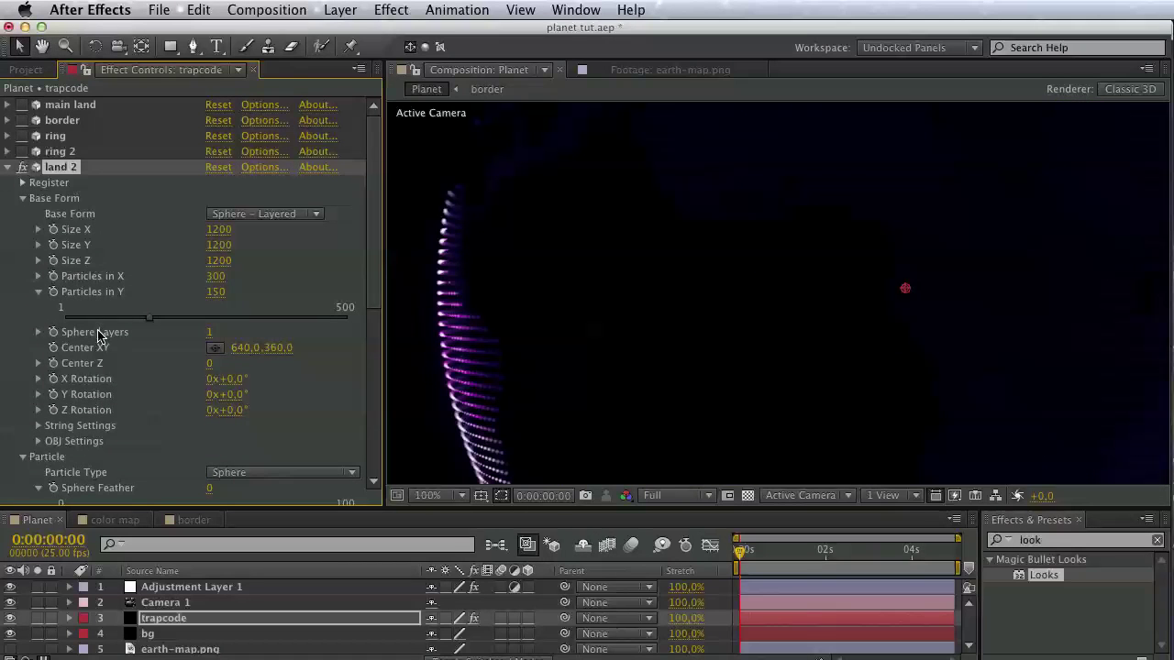
{"action": "scroll", "coordinate": [99, 336], "scroll_direction": "down", "scroll_amount": 1}
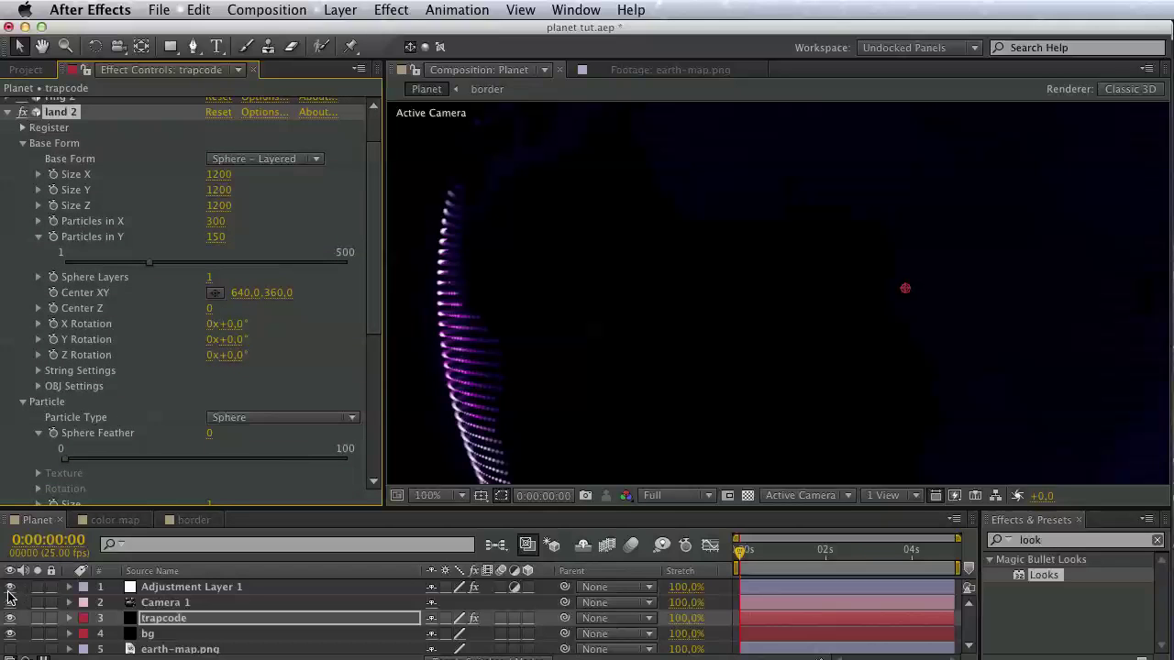
{"action": "key", "text": "space"}
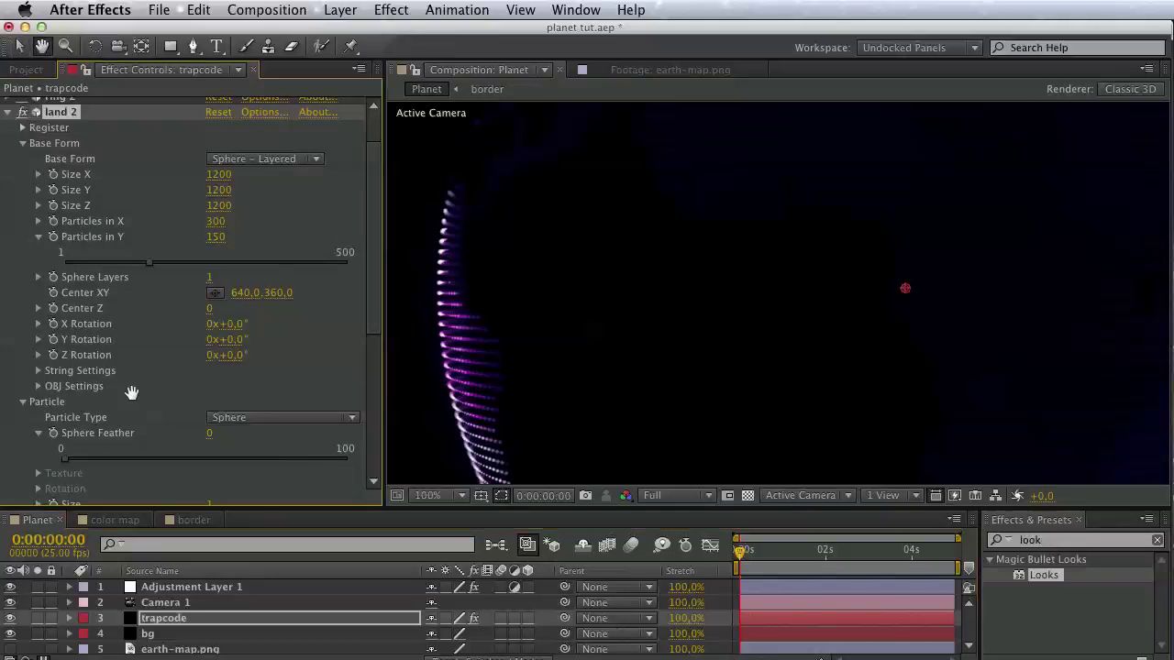
{"action": "left_click_drag", "start_coordinate": [131, 393], "coordinate": [131, 197]}
{"action": "mouse_move", "coordinate": [152, 376]}
{"action": "left_mouse_down"}
{"action": "mouse_move", "coordinate": [157, 453]}
{"action": "mouse_move", "coordinate": [157, 365]}
{"action": "left_mouse_up"}
{"action": "left_click", "coordinate": [214, 378]}
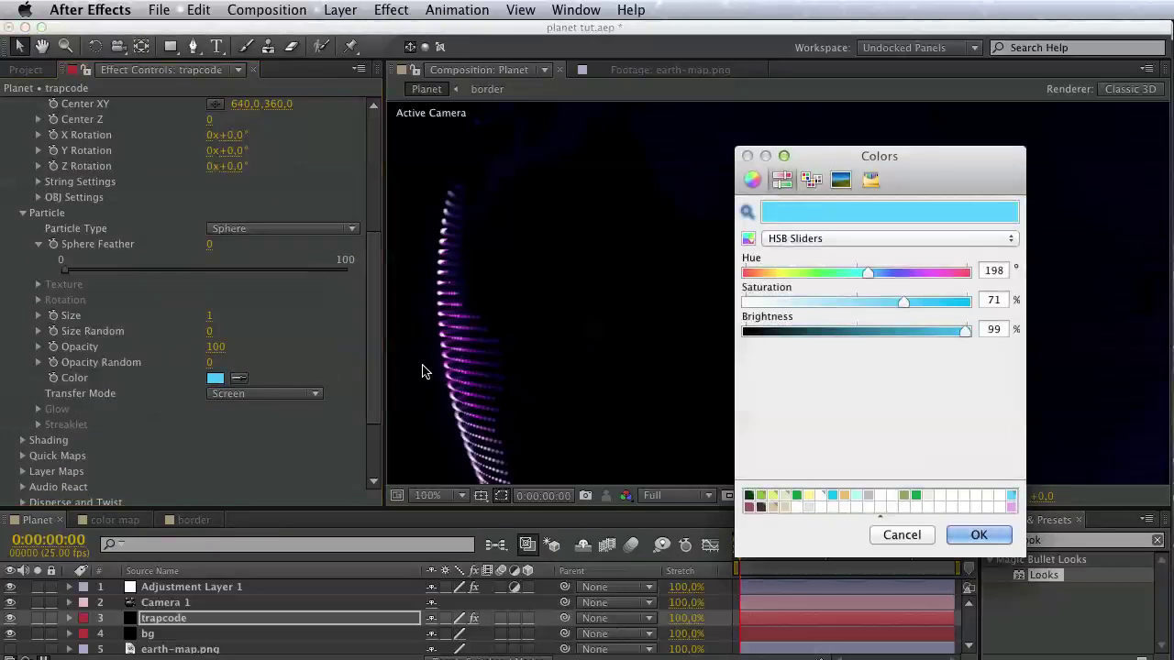
{"action": "left_click_drag", "start_coordinate": [812, 273], "coordinate": [743, 273]}
{"action": "left_click", "coordinate": [978, 535]}
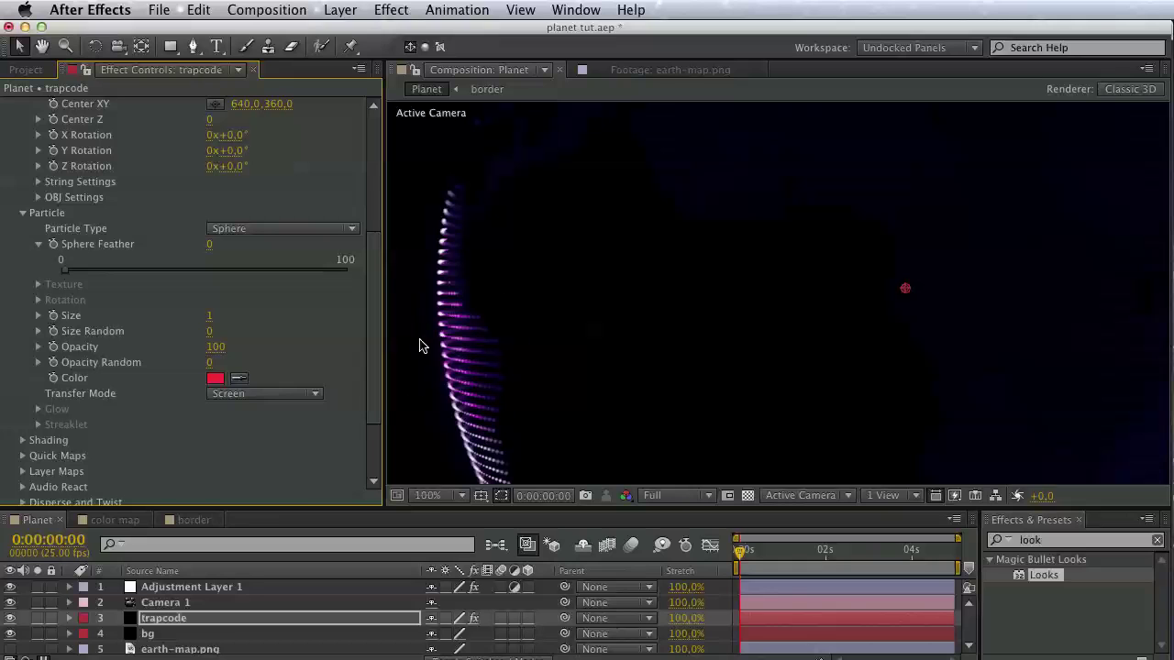
{"action": "left_click", "coordinate": [10, 588]}
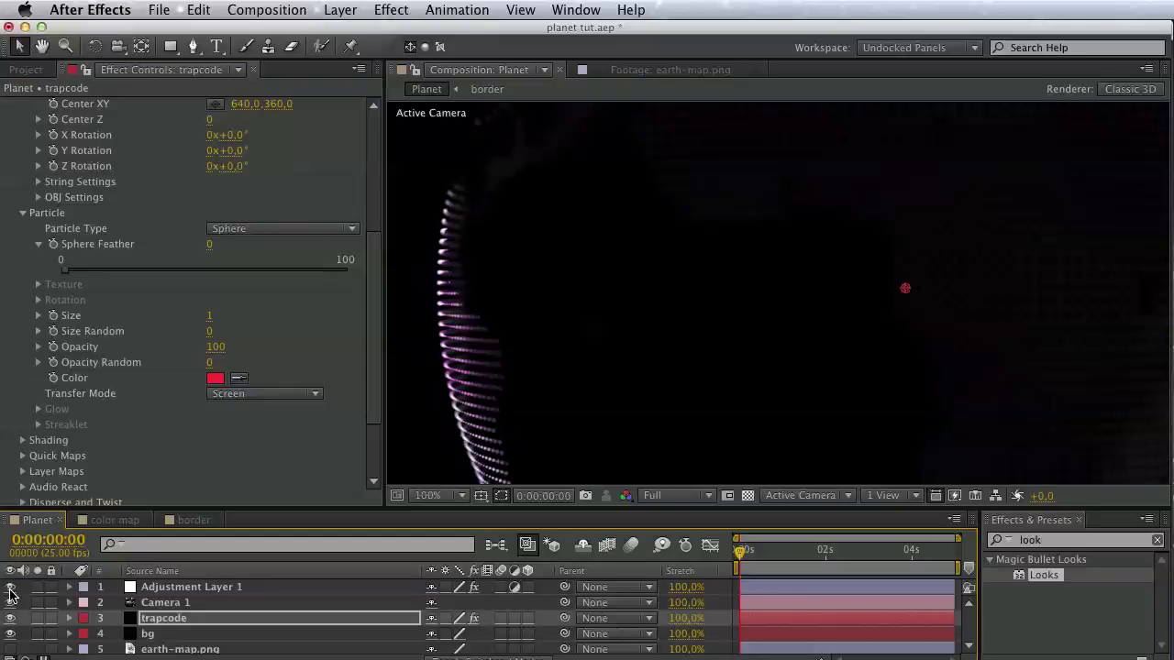
{"action": "left_click", "coordinate": [10, 588]}
{"action": "left_click", "coordinate": [214, 379]}
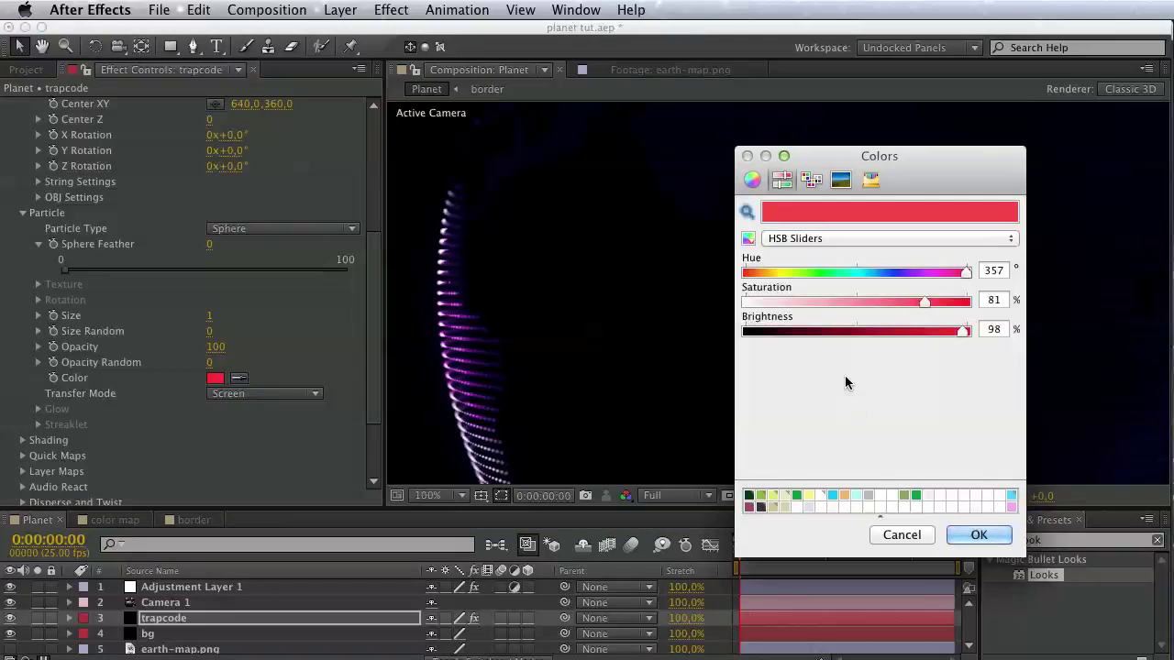
{"action": "left_click", "coordinate": [1012, 497]}
{"action": "left_click", "coordinate": [992, 535]}
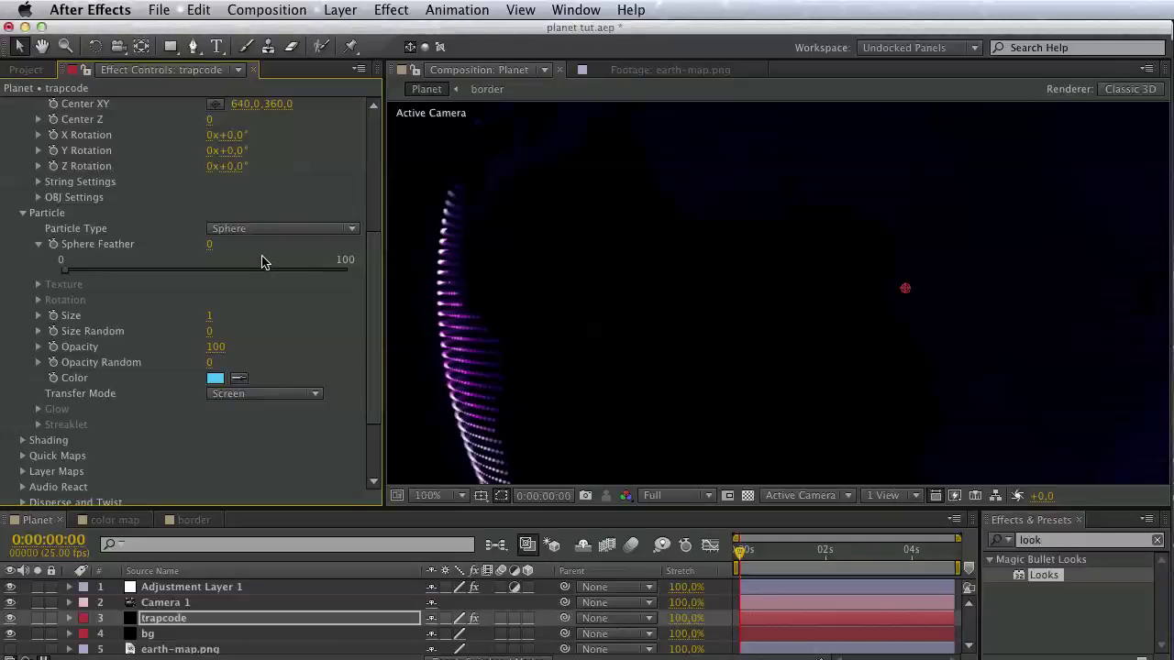
{"action": "scroll", "coordinate": [288, 401], "scroll_direction": "up", "scroll_amount": 5}
{"action": "scroll", "coordinate": [306, 407], "scroll_direction": "up", "scroll_amount": 5}
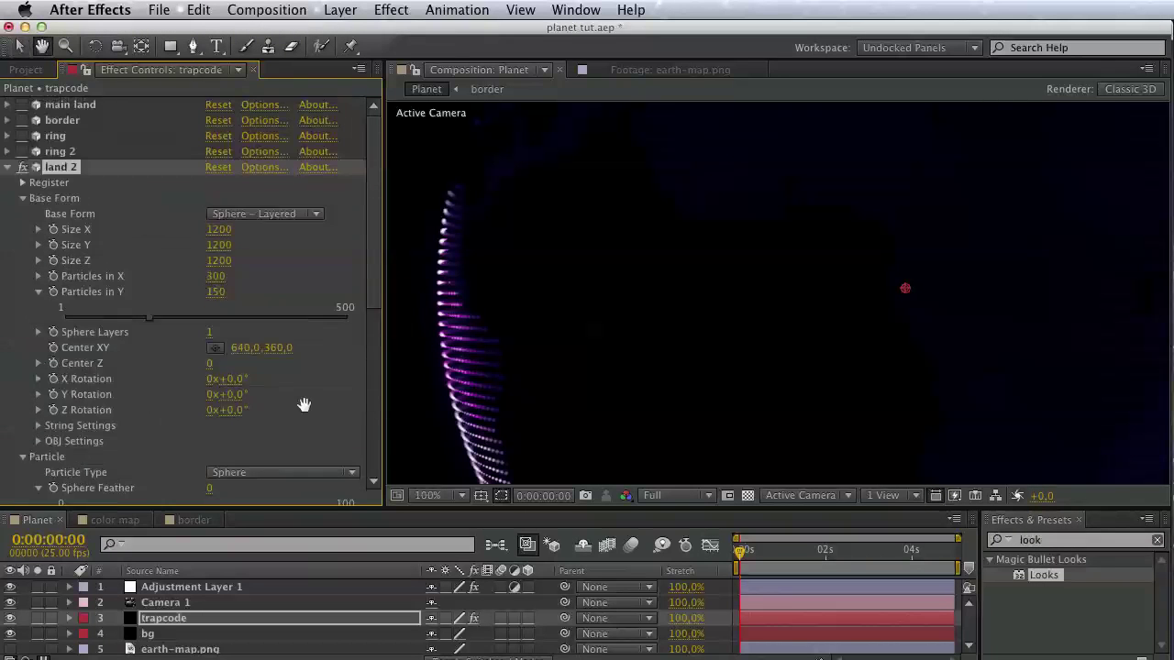
{"action": "left_click", "coordinate": [23, 199]}
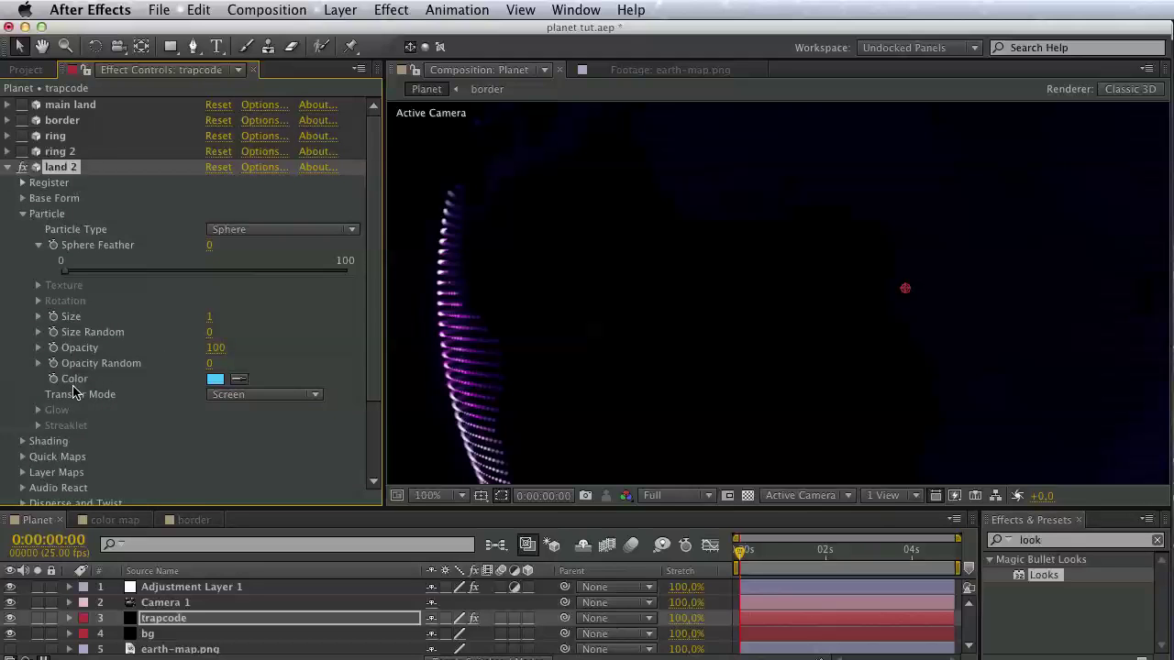
{"action": "left_click", "coordinate": [246, 400]}
{"action": "left_click", "coordinate": [248, 413]}
{"action": "left_click", "coordinate": [264, 398]}
{"action": "left_click", "coordinate": [264, 398]}
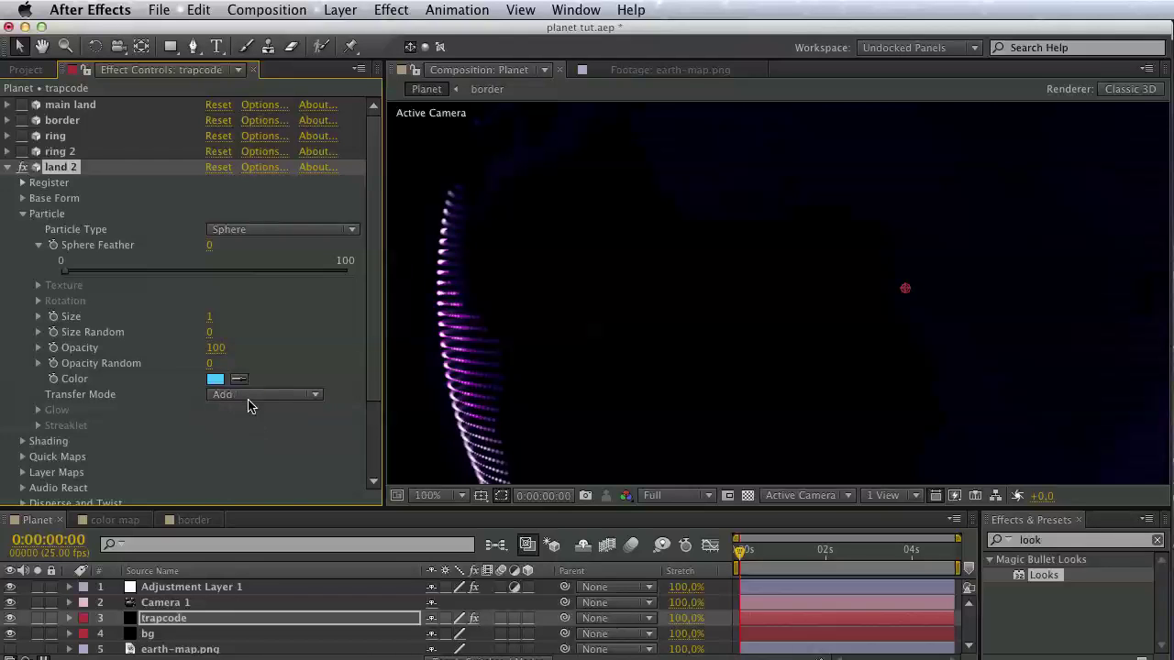
{"action": "left_click", "coordinate": [251, 398]}
{"action": "left_click", "coordinate": [246, 447]}
{"action": "scroll", "coordinate": [254, 453], "scroll_direction": "down", "scroll_amount": 5}
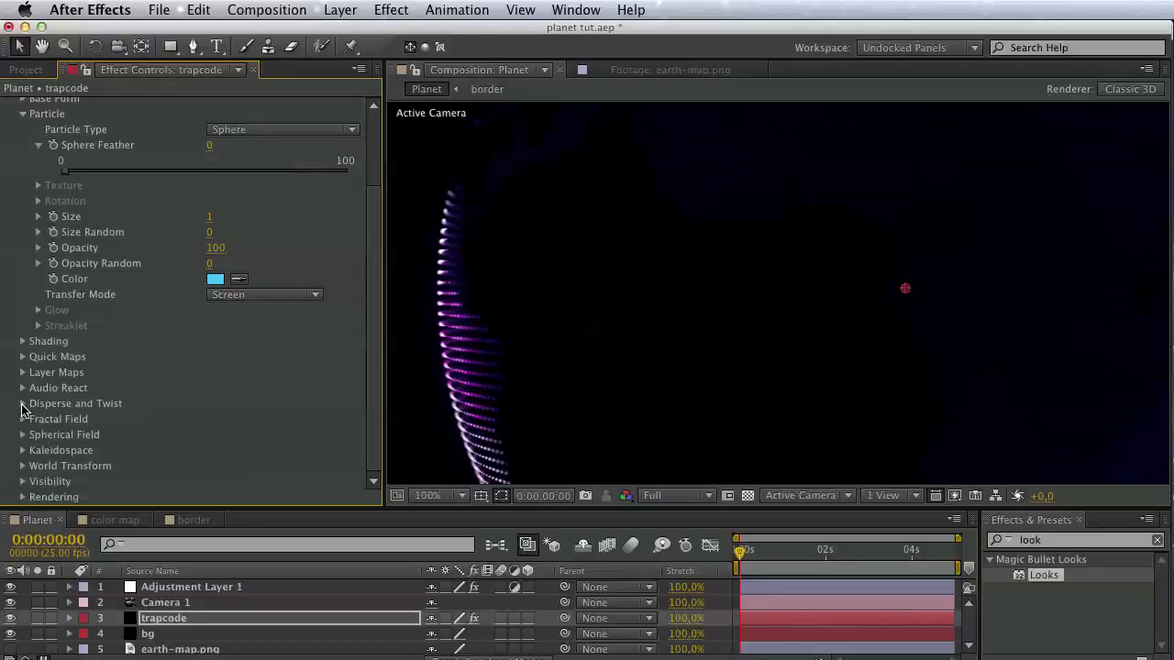
In Layer Maps, drive Size from earth-map.png and set the Color and Alpha layer to None.
{"action": "left_click", "coordinate": [22, 373]}
{"action": "scroll", "coordinate": [25, 378], "scroll_direction": "down", "scroll_amount": 5}
{"action": "left_click", "coordinate": [220, 403]}
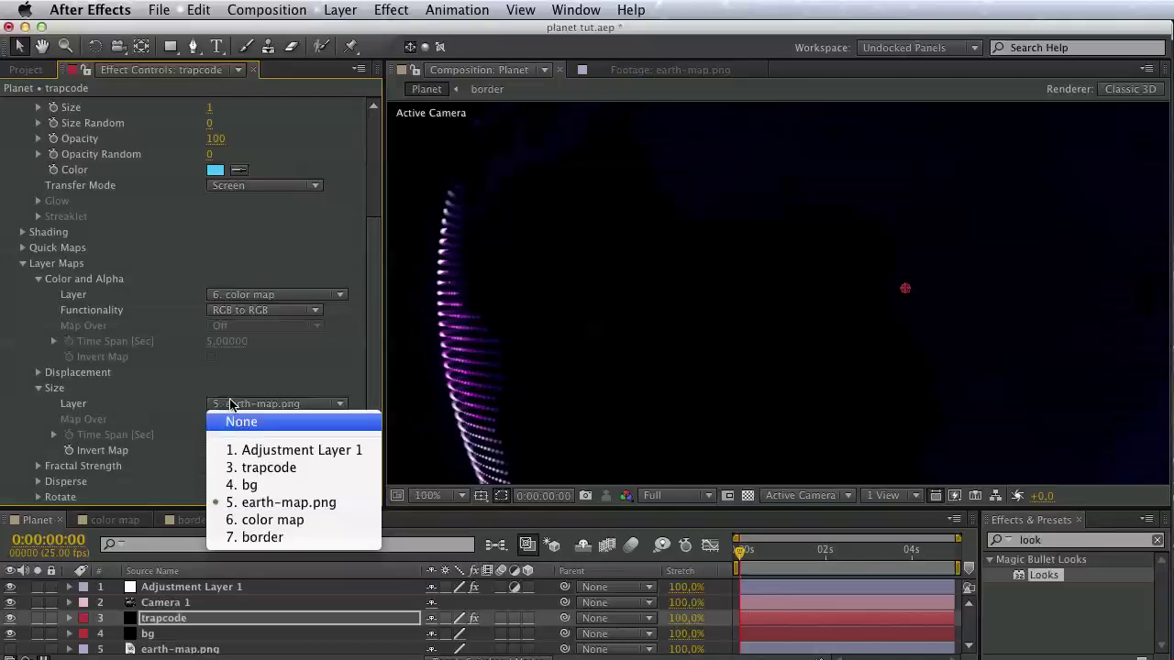
{"action": "left_click", "coordinate": [229, 418]}
{"action": "left_click", "coordinate": [236, 404]}
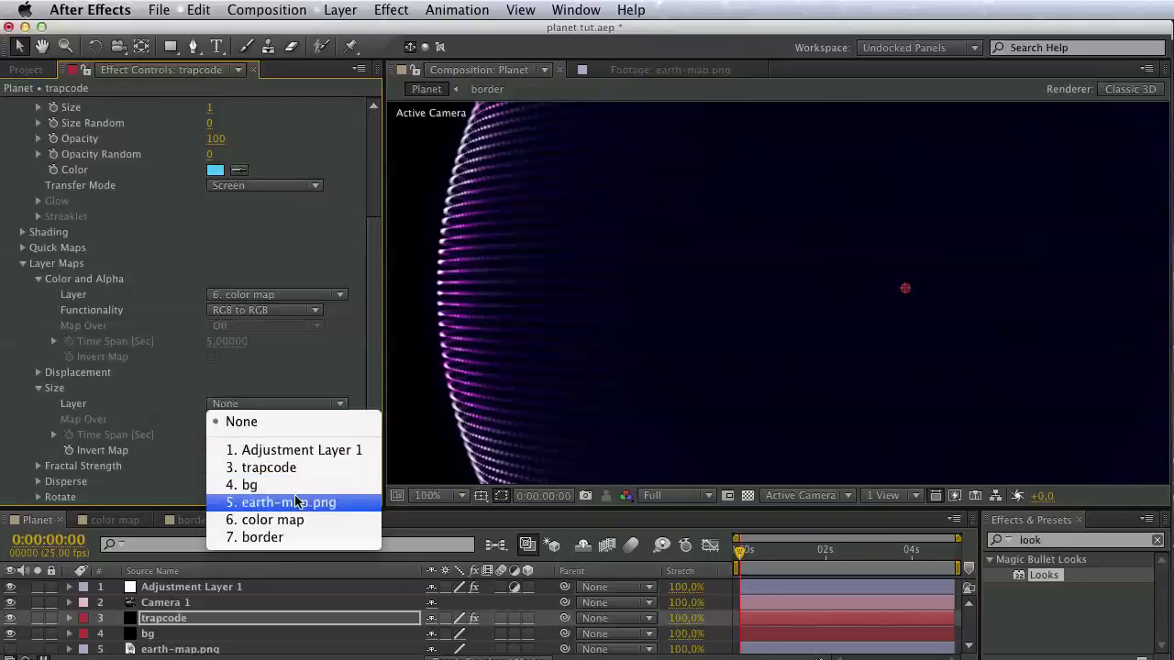
{"action": "left_click", "coordinate": [262, 503]}
{"action": "left_click", "coordinate": [242, 298]}
{"action": "left_click", "coordinate": [242, 309]}
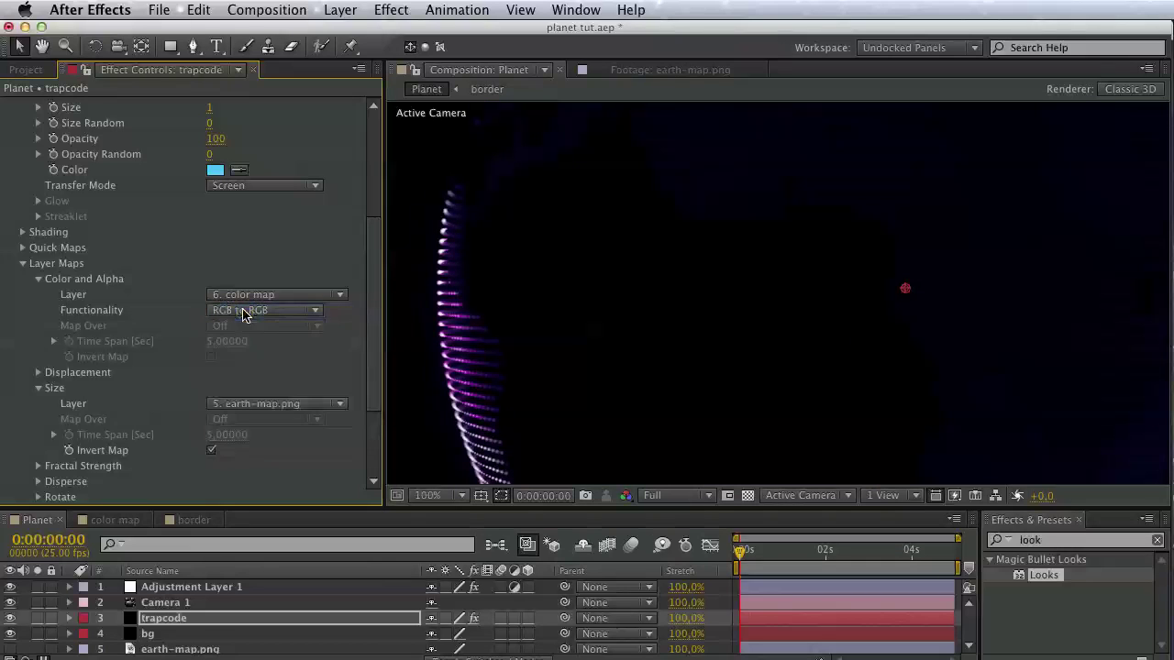
Set the land 2 particle Size to 1.
{"action": "scroll", "coordinate": [235, 296], "scroll_direction": "up", "scroll_amount": 10}
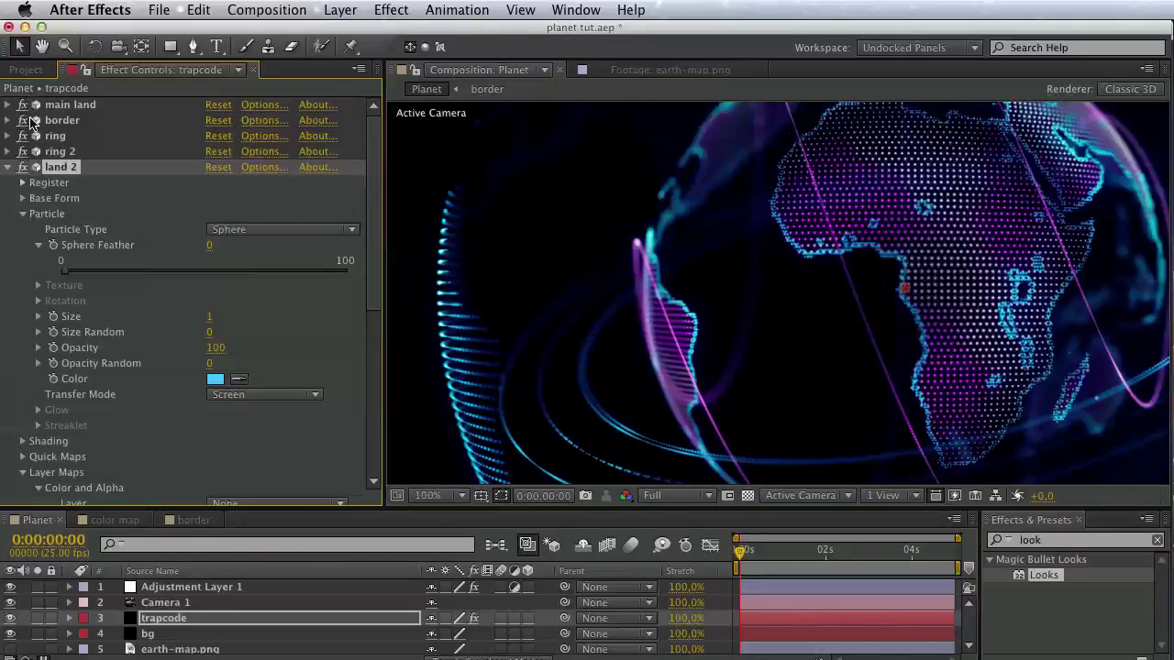
{"action": "key", "text": "h"}
{"action": "key", "text": "v"}
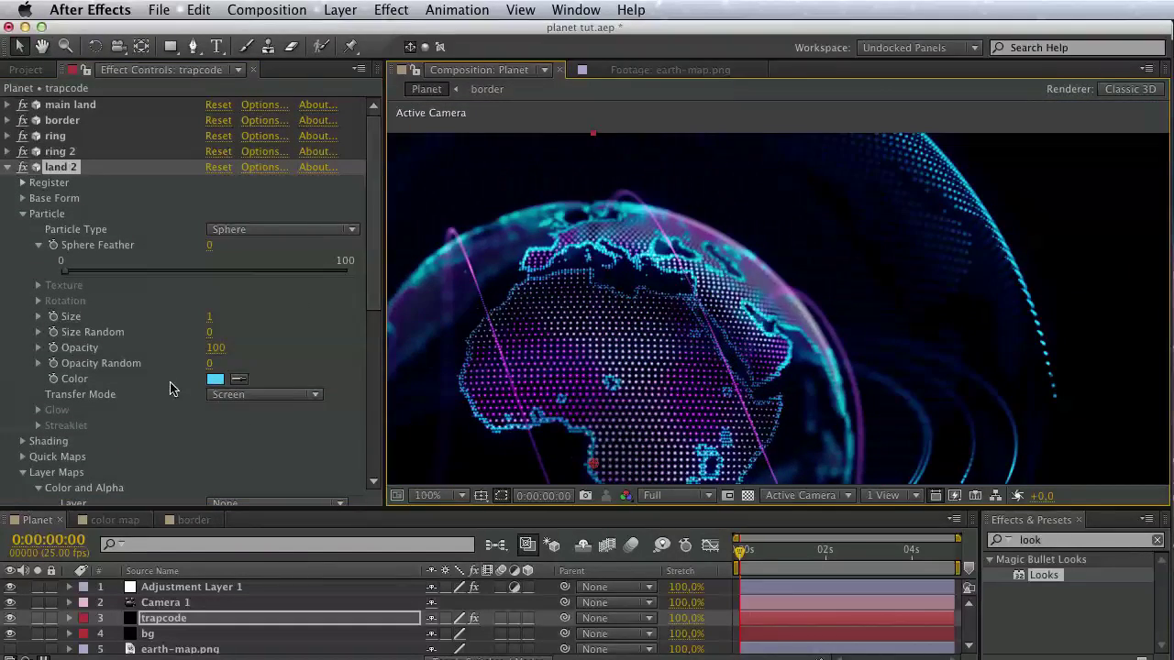
{"action": "left_click", "coordinate": [209, 318]}
{"action": "type", "text": "0.8"}
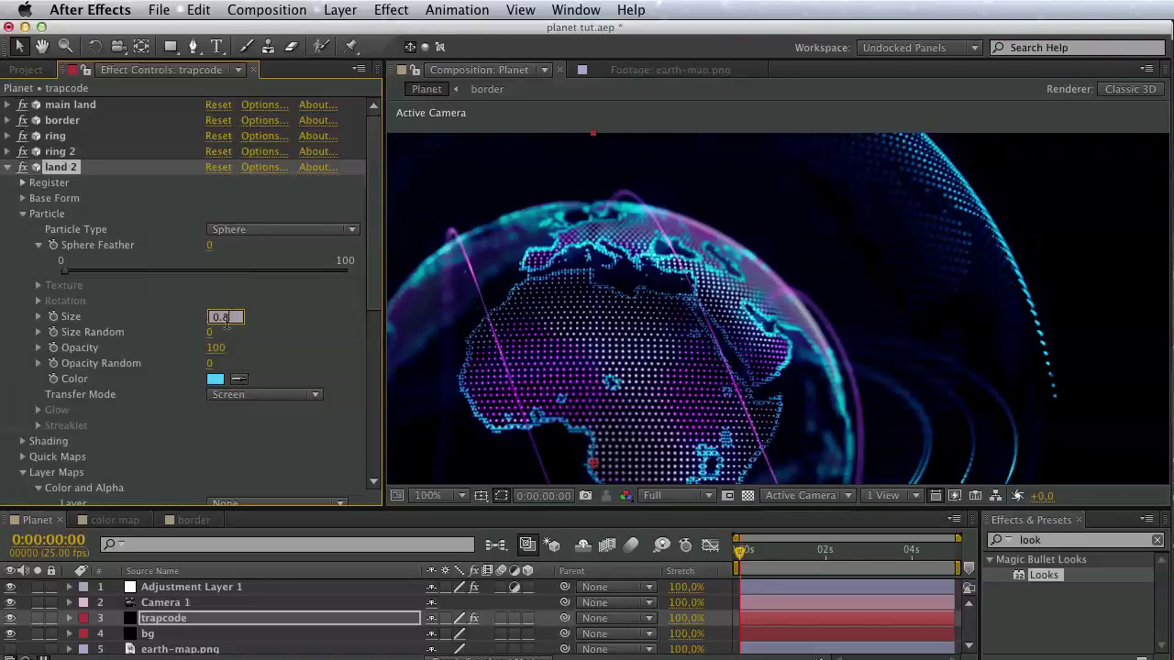
{"action": "type", "text": "1"}
{"action": "key", "text": "Return"}
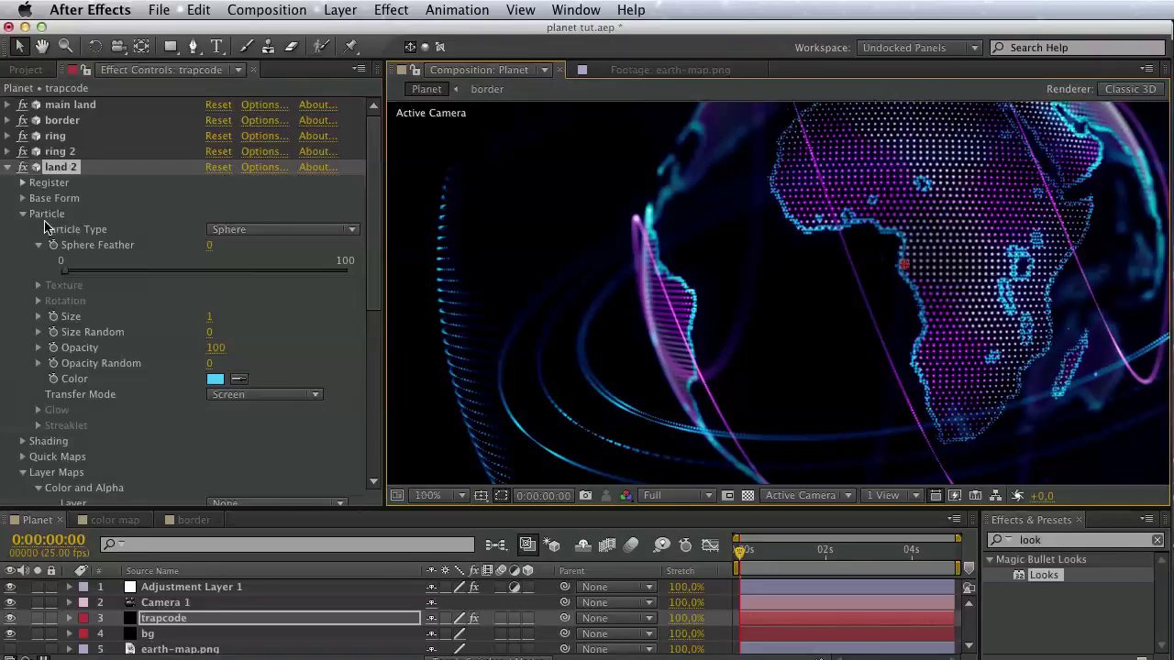
Collapse the land 2 effect settings and save the project.
{"action": "left_click", "coordinate": [9, 168]}
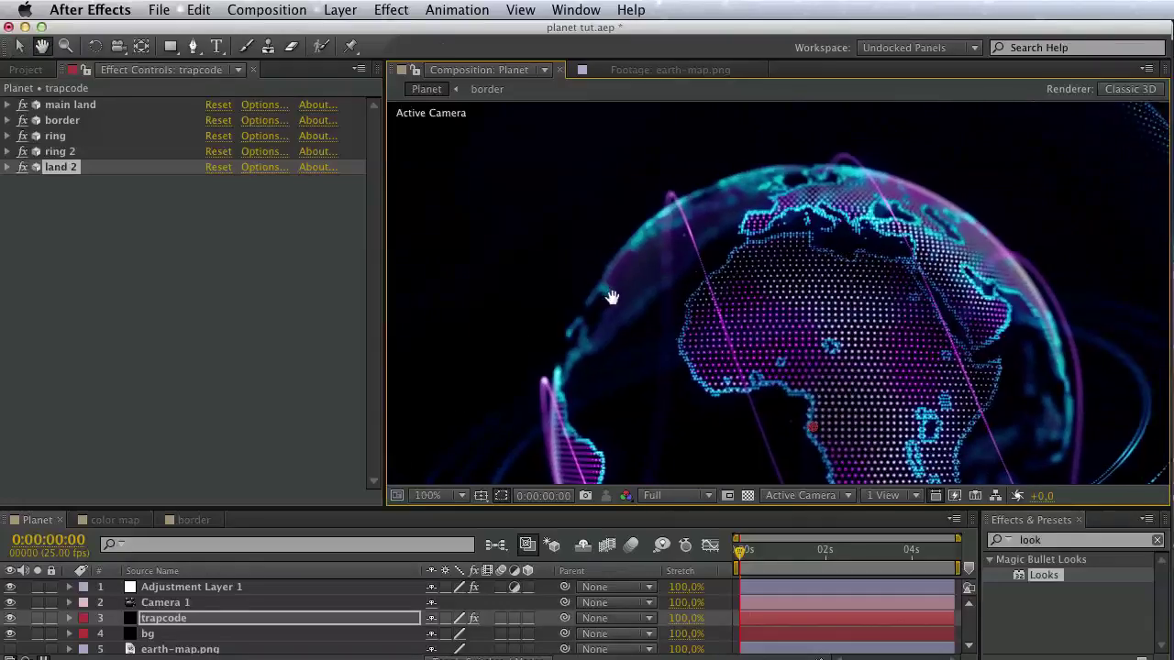
{"action": "key", "text": "super+s"}
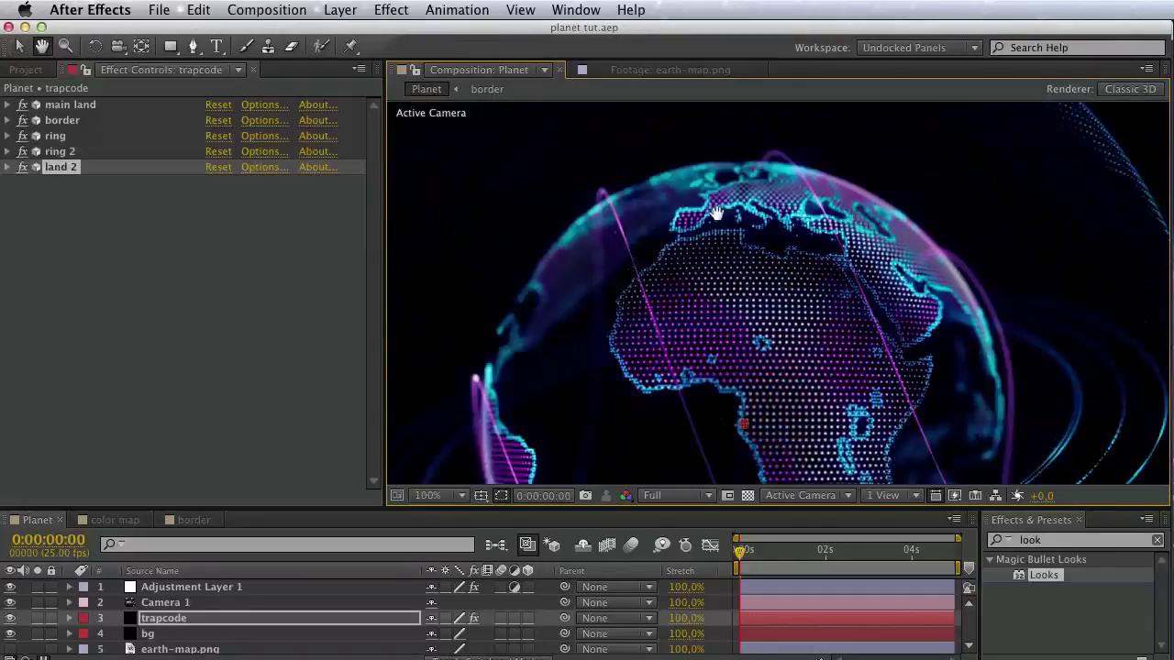
{"action": "left_click_drag", "start_coordinate": [780, 315], "coordinate": [828, 181]}
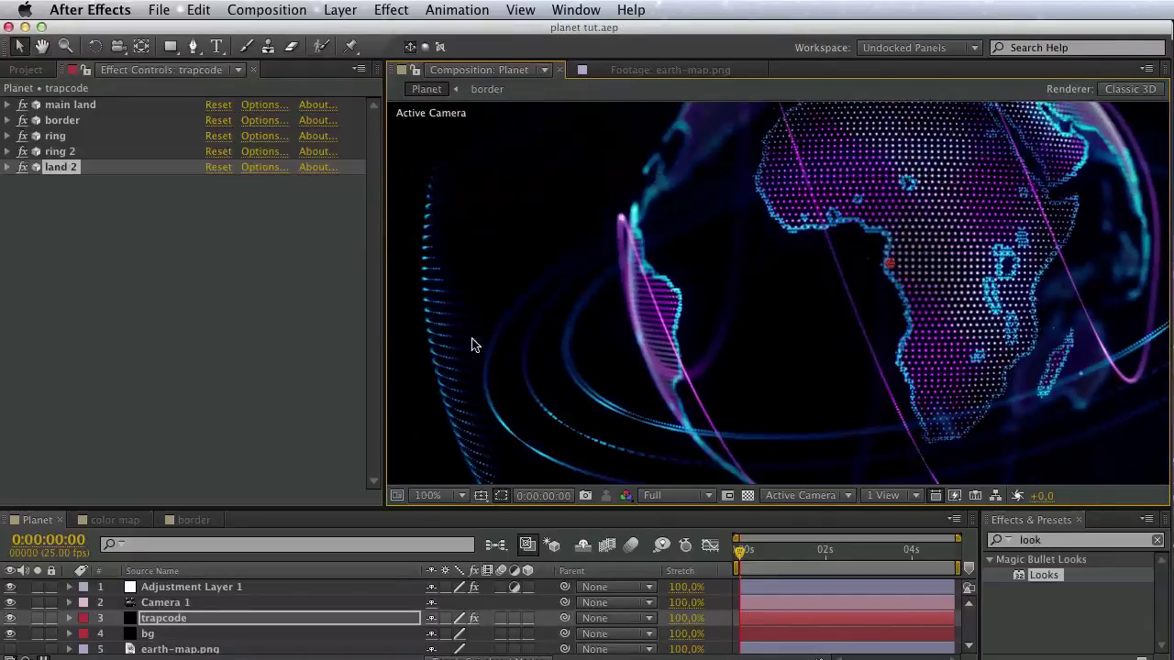
Apply Trapcode Particular to the trapcode layer and name it 'force line'.
{"action": "double_click", "coordinate": [1030, 541]}
{"action": "type", "text": "p"}
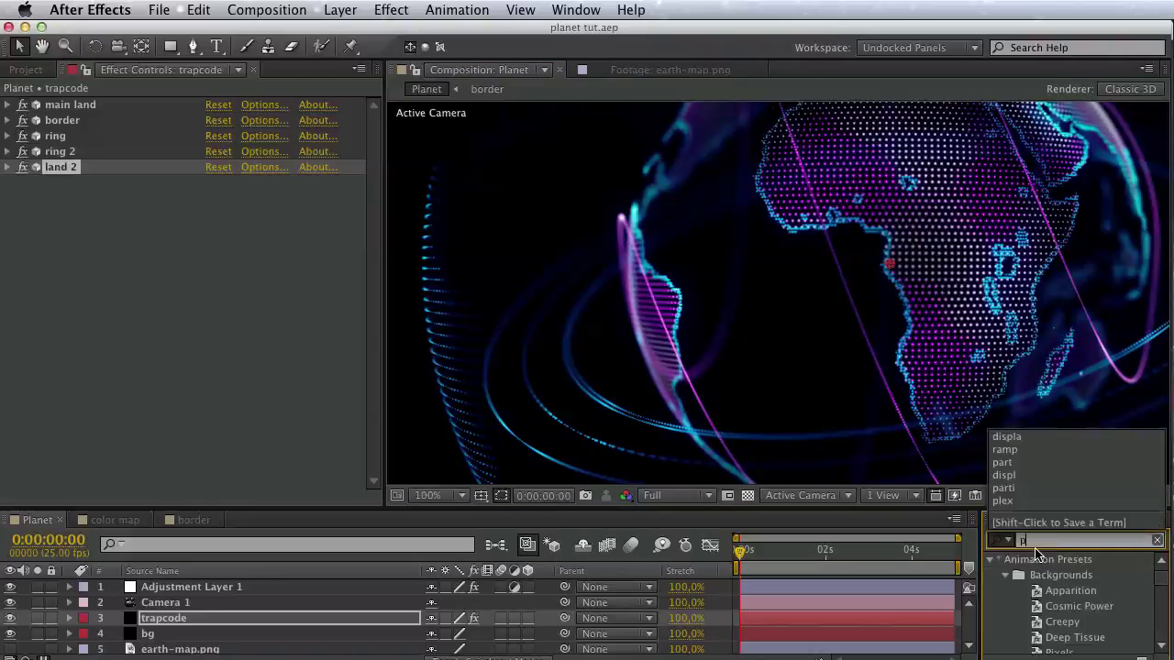
{"action": "type", "text": "arti"}
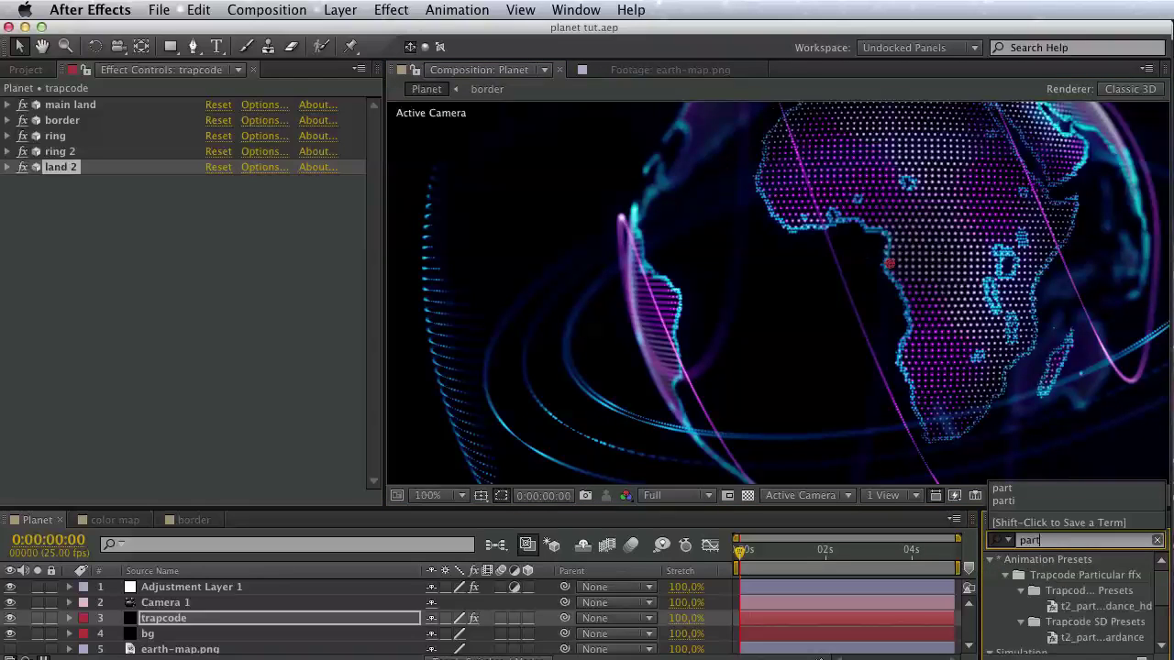
{"action": "type", "text": "c"}
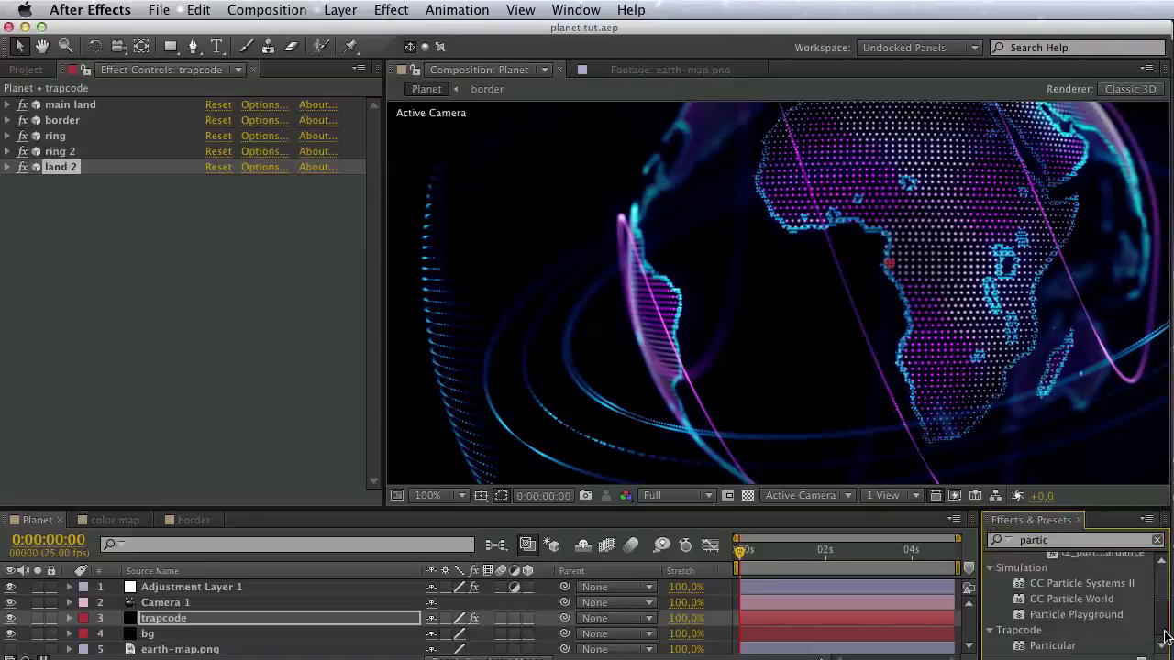
{"action": "mouse_move", "coordinate": [1051, 646]}
{"action": "left_mouse_down"}
{"action": "mouse_move", "coordinate": [281, 429]}
{"action": "mouse_move", "coordinate": [55, 183]}
{"action": "left_mouse_up"}
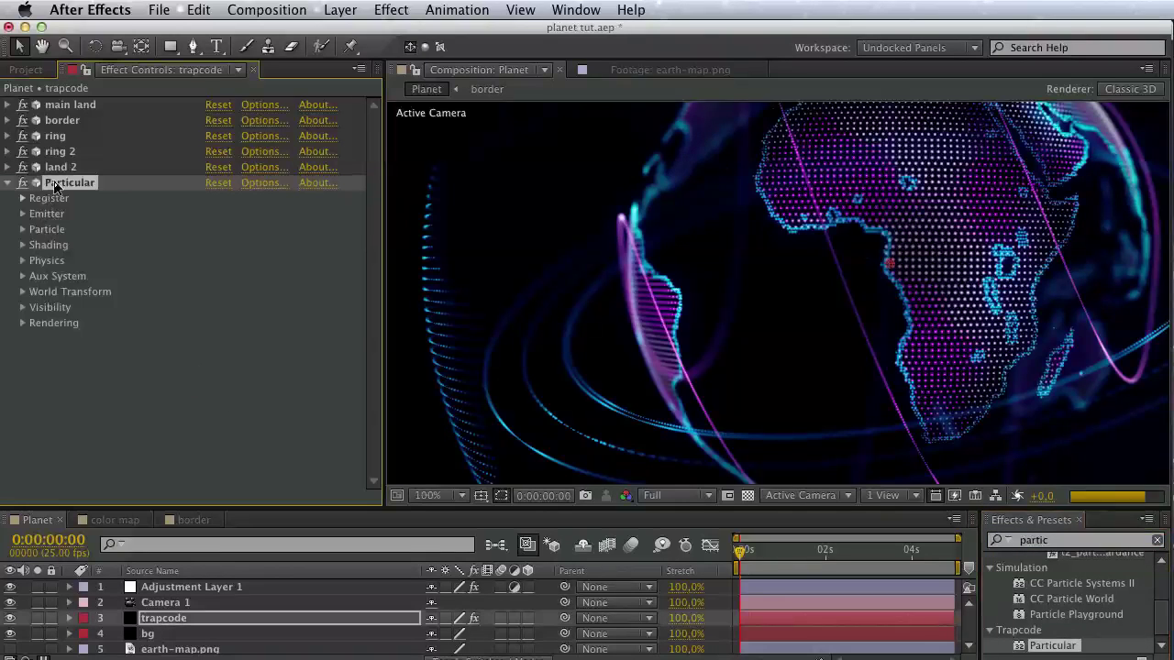
{"action": "key", "text": "Return"}
{"action": "type", "text": "force line"}
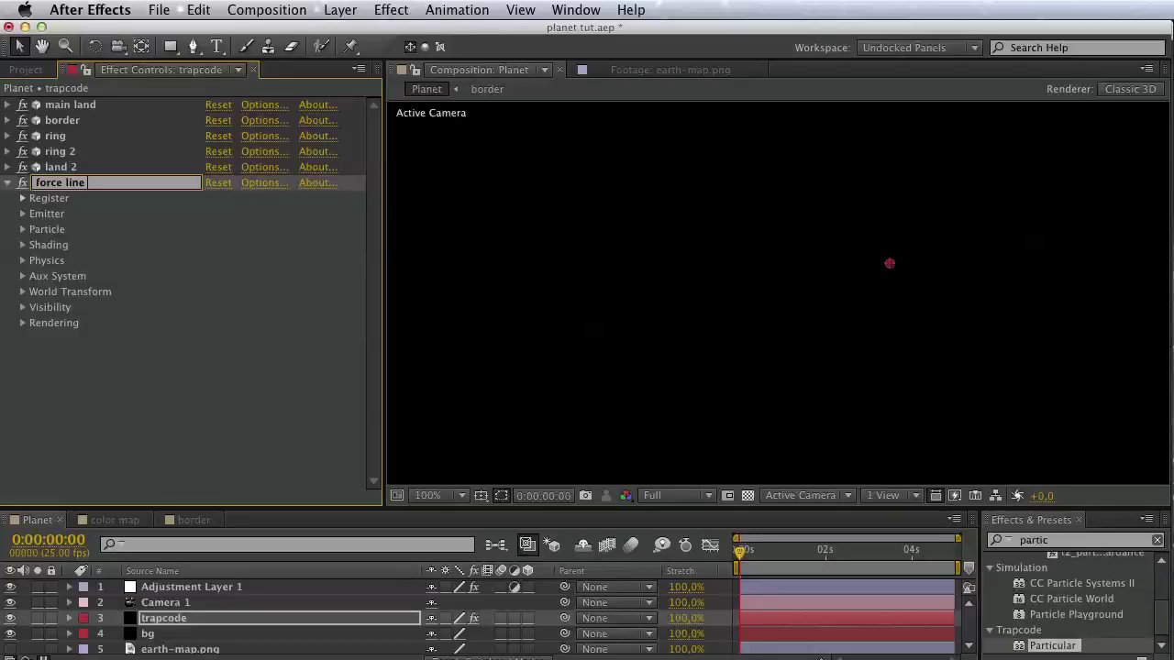
{"action": "key", "text": "Return"}
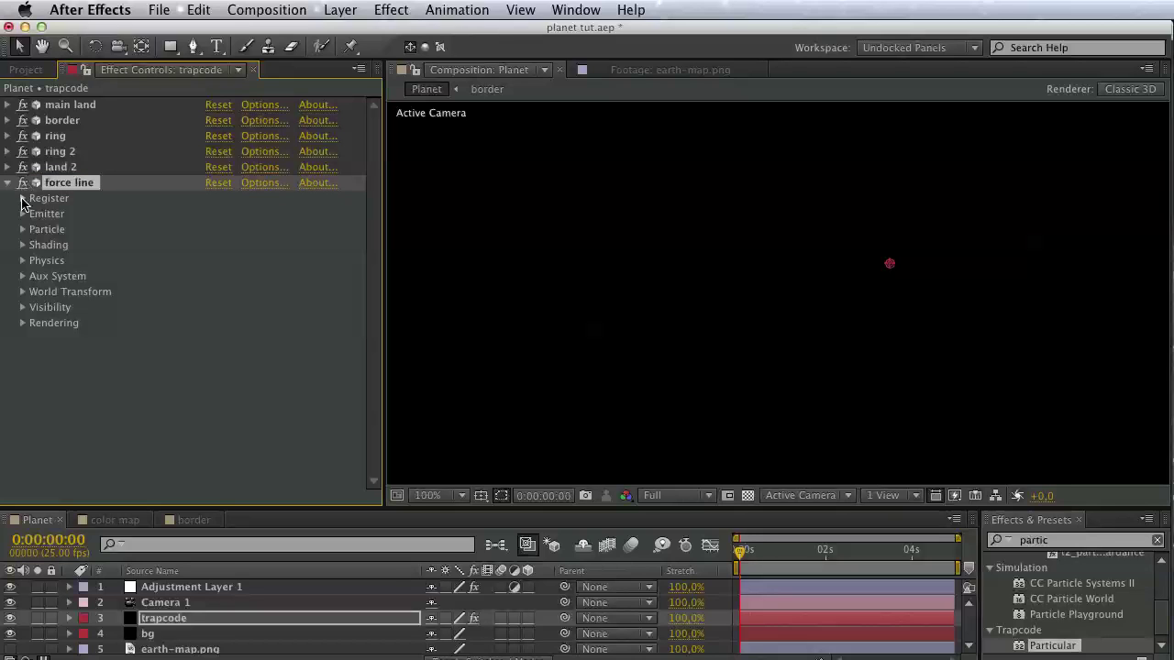
Set the force line Emitter Velocity to 350 and Velocity Random to 0, previewing at 0:00:02:08.
{"action": "left_click", "coordinate": [22, 213]}
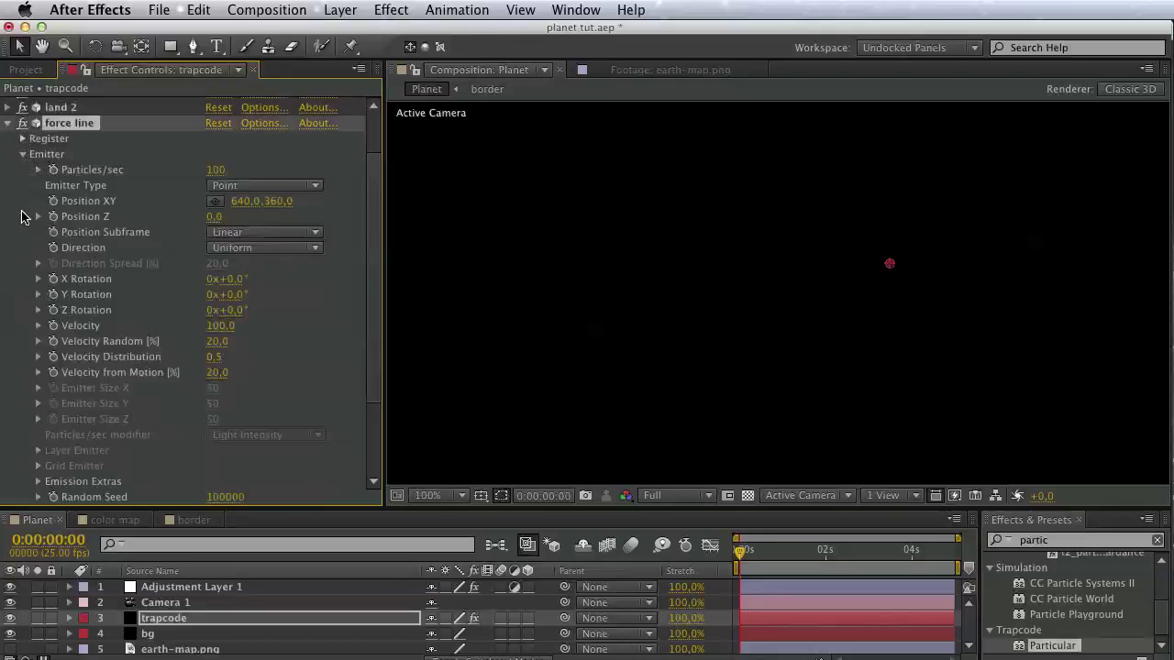
{"action": "left_click_drag", "start_coordinate": [746, 560], "coordinate": [823, 553]}
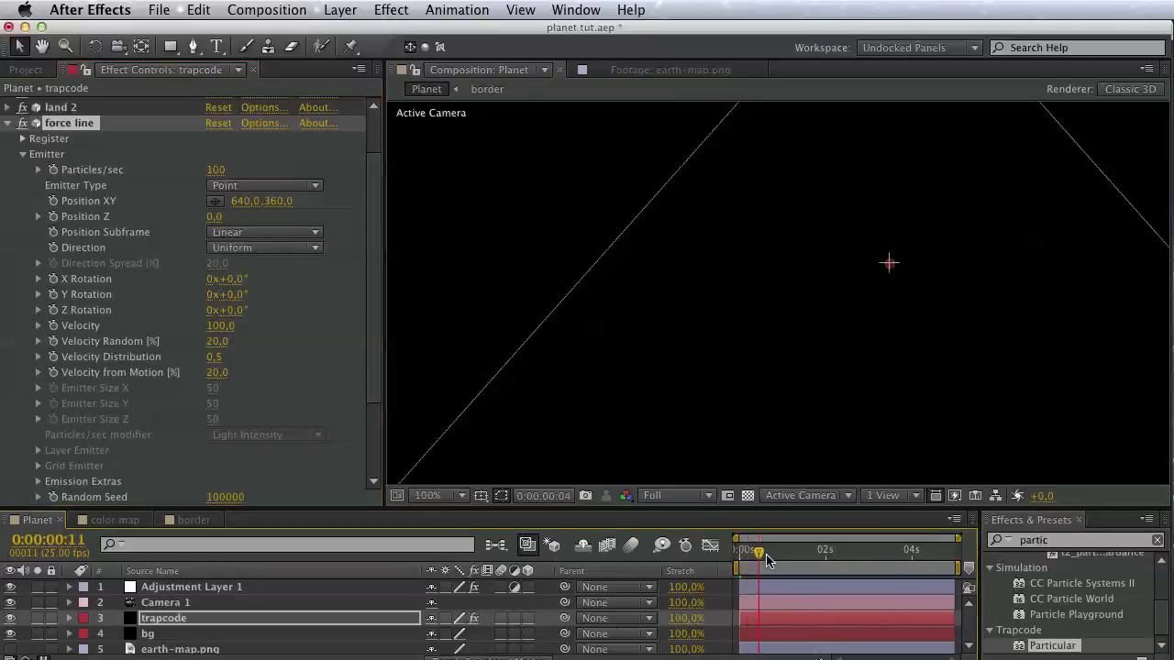
{"action": "left_click", "coordinate": [839, 551]}
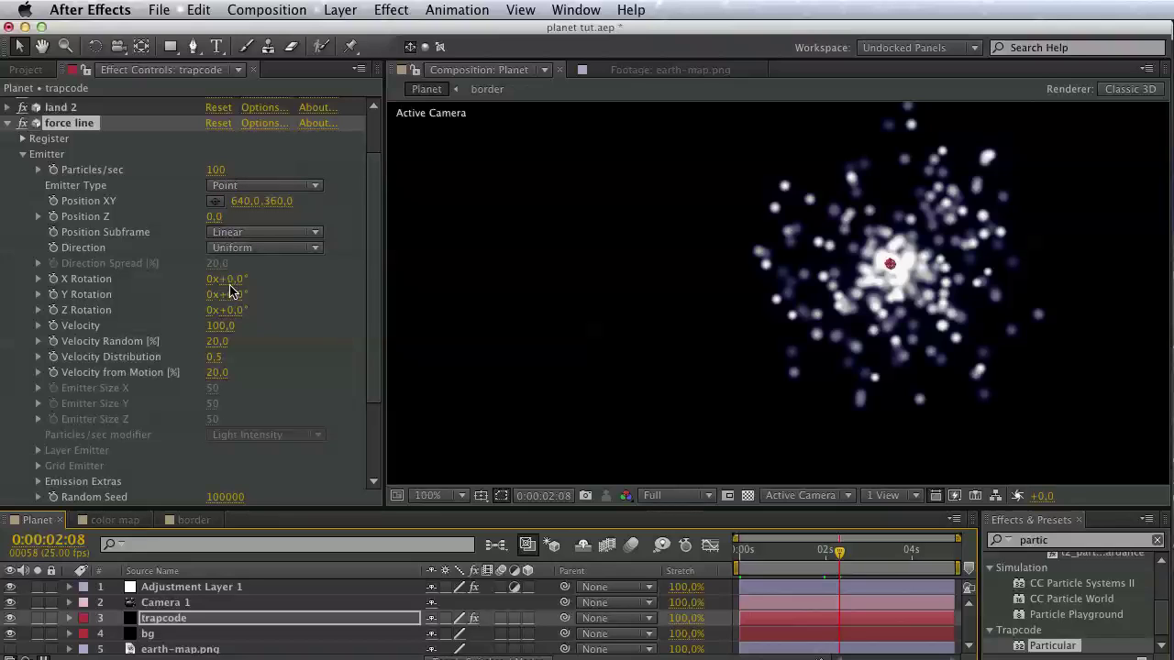
{"action": "left_click", "coordinate": [223, 329]}
{"action": "left_click", "coordinate": [223, 328]}
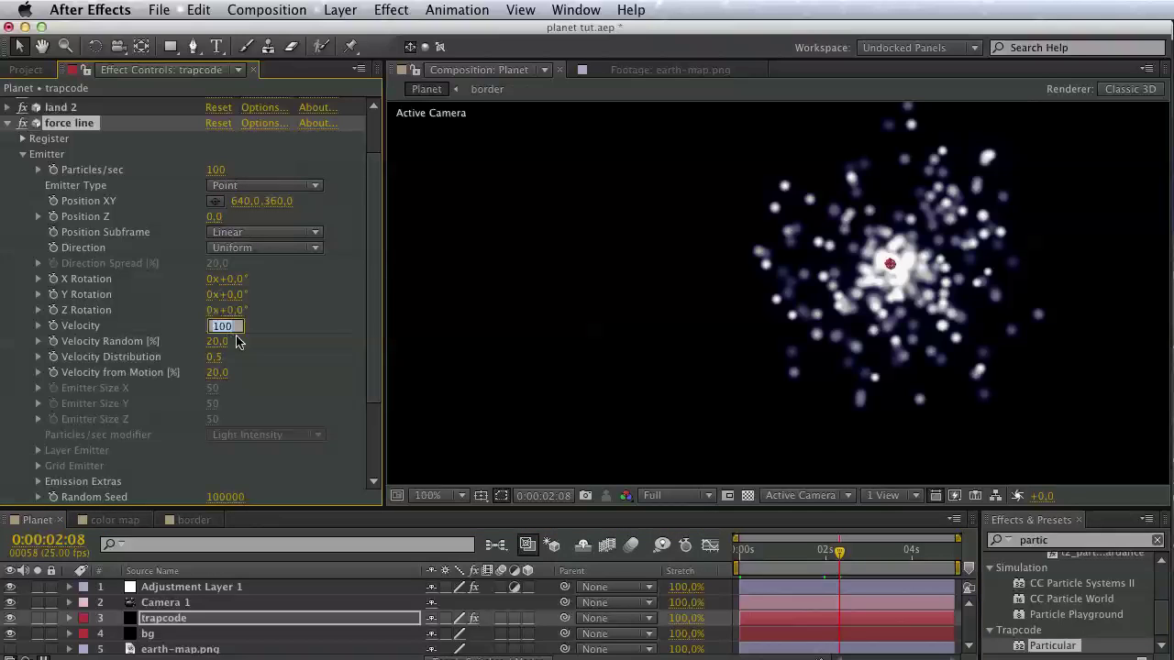
{"action": "type", "text": "350"}
{"action": "left_click", "coordinate": [218, 344]}
{"action": "type", "text": "0"}
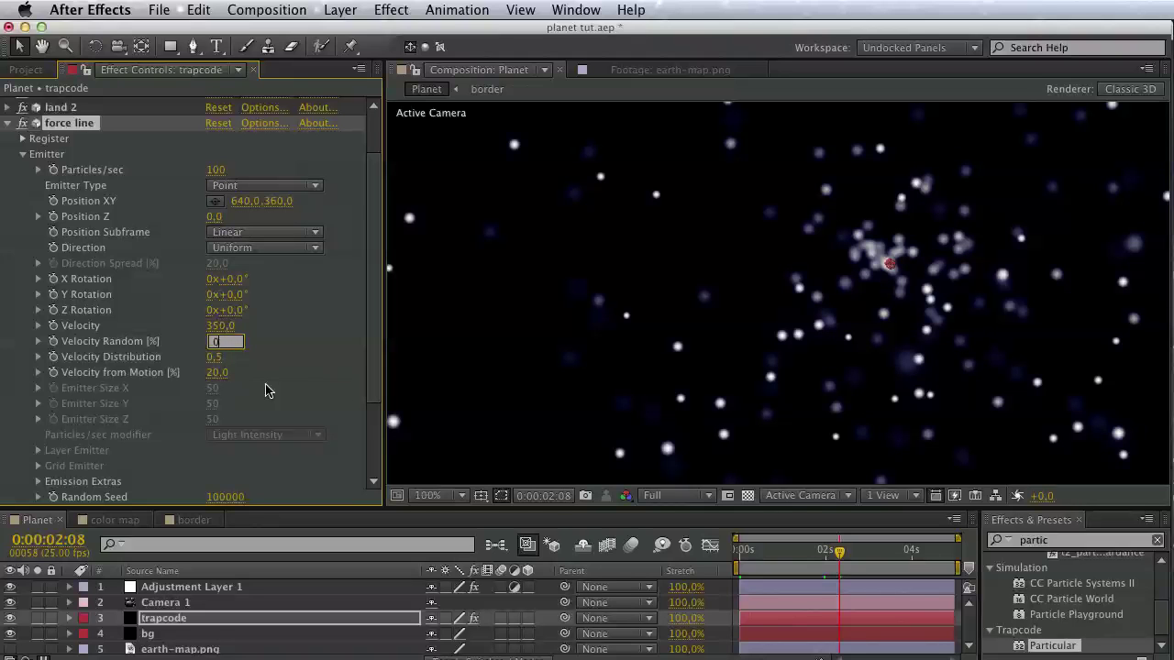
{"action": "key", "text": "Return"}
{"action": "scroll", "coordinate": [265, 349], "scroll_direction": "down", "scroll_amount": 5}
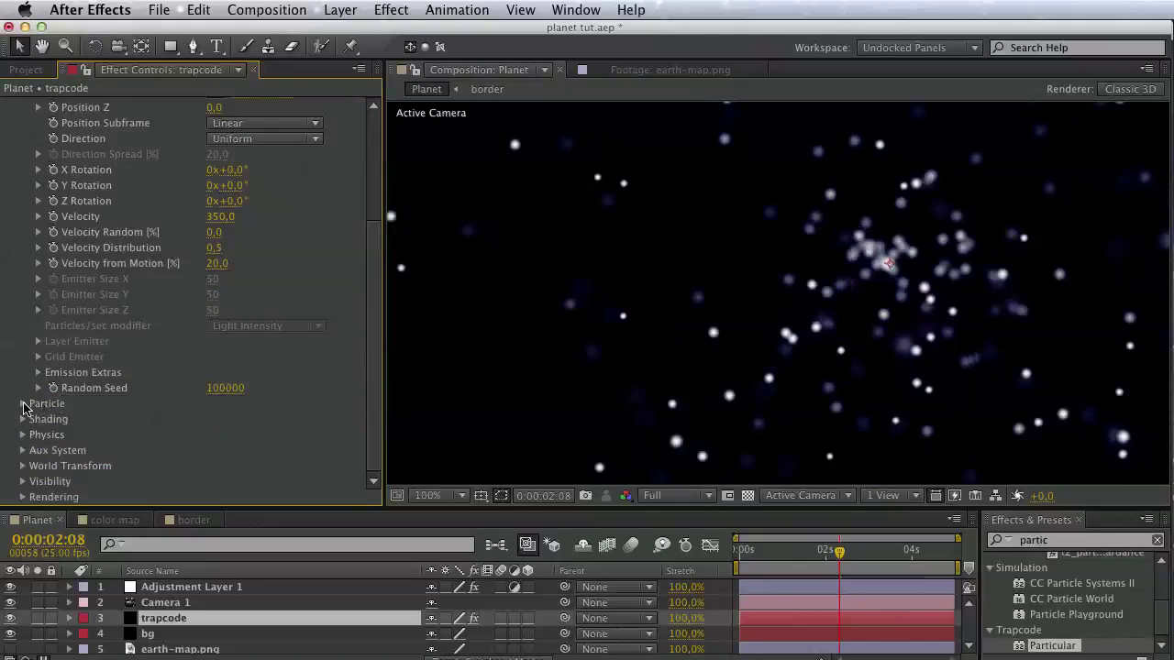
Give the force line particles a cyan colour.
{"action": "left_click", "coordinate": [23, 403]}
{"action": "scroll", "coordinate": [98, 391], "scroll_direction": "down", "scroll_amount": 10}
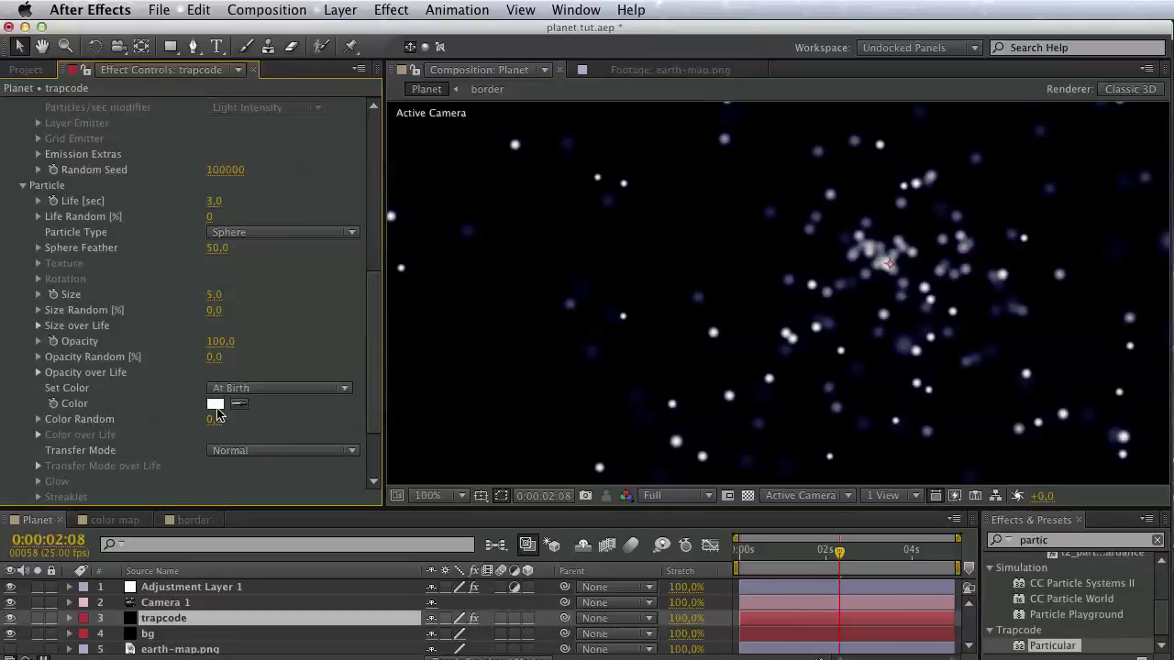
{"action": "left_click", "coordinate": [215, 404]}
{"action": "left_click", "coordinate": [1010, 497]}
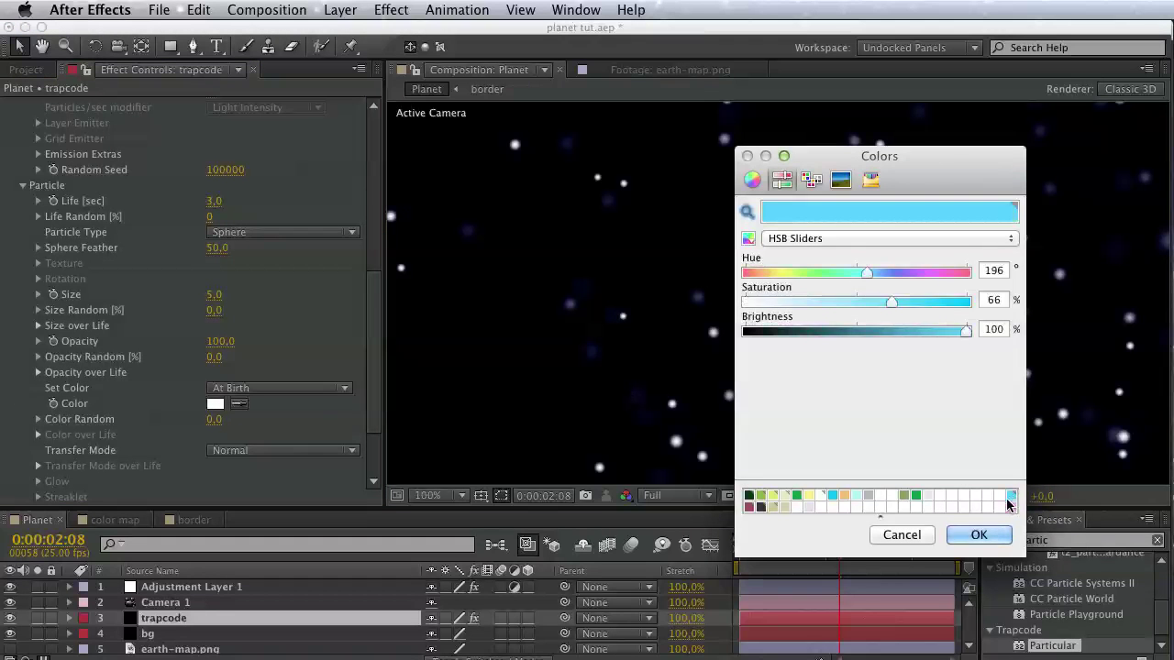
{"action": "left_click", "coordinate": [978, 535]}
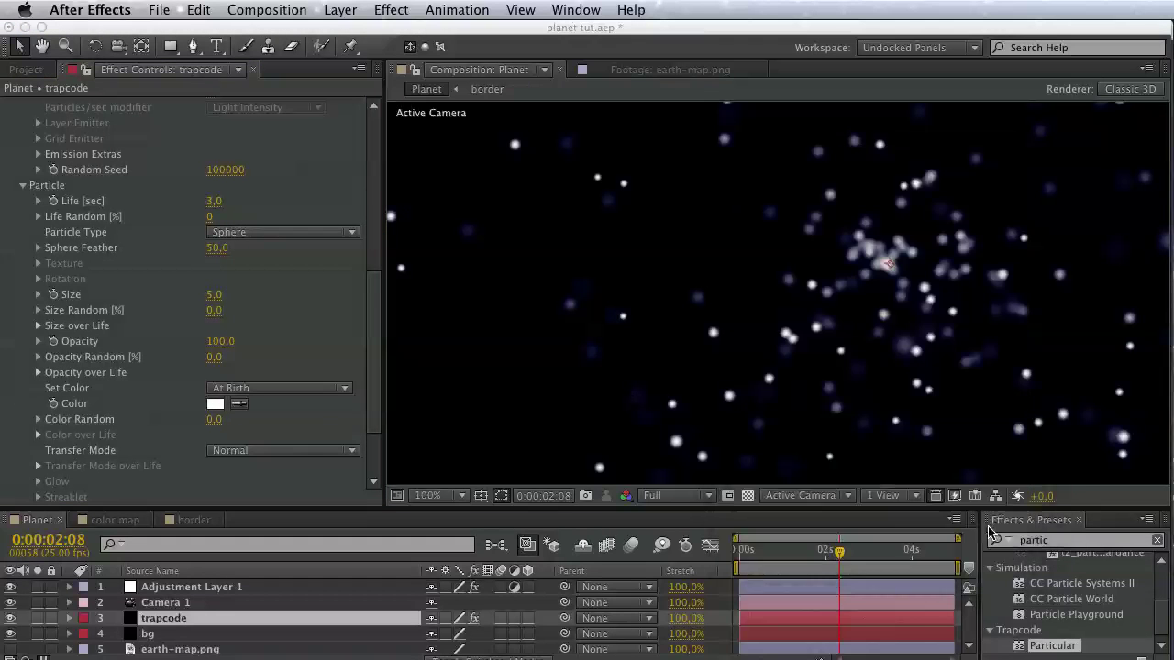
Set the main particle Life to 2 seconds and Size to 0.
{"action": "left_click", "coordinate": [215, 200]}
{"action": "type", "text": "2"}
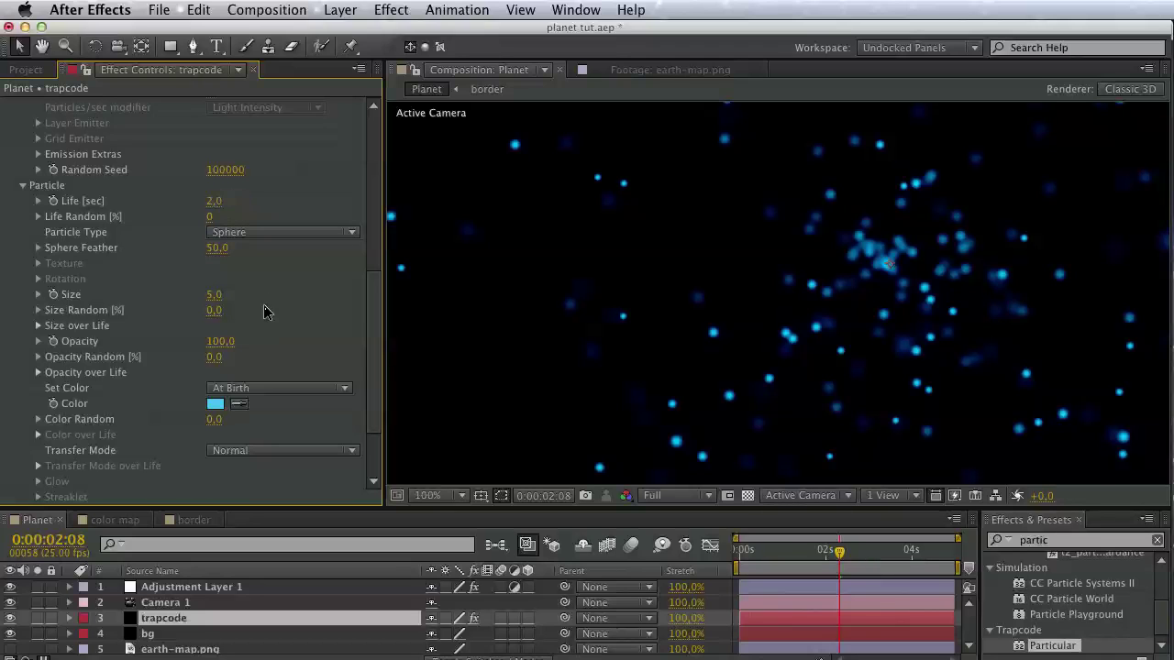
{"action": "key", "text": "Return"}
{"action": "scroll", "coordinate": [263, 284], "scroll_direction": "down", "scroll_amount": 3}
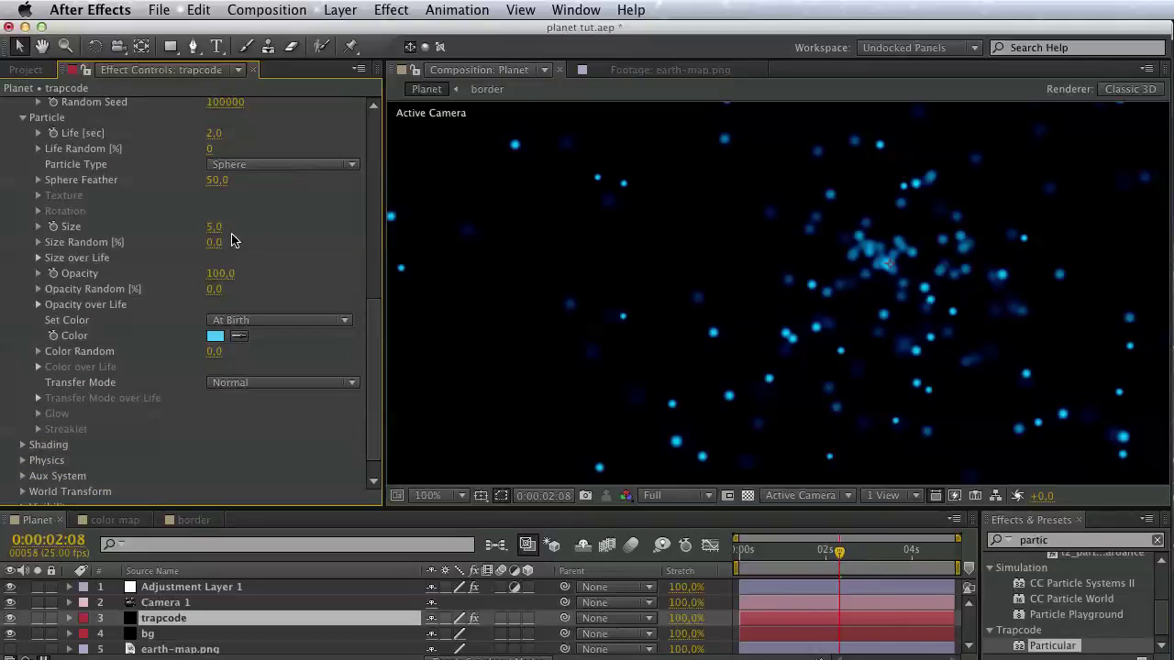
{"action": "left_click", "coordinate": [213, 227]}
{"action": "type", "text": "0"}
{"action": "key", "text": "Return"}
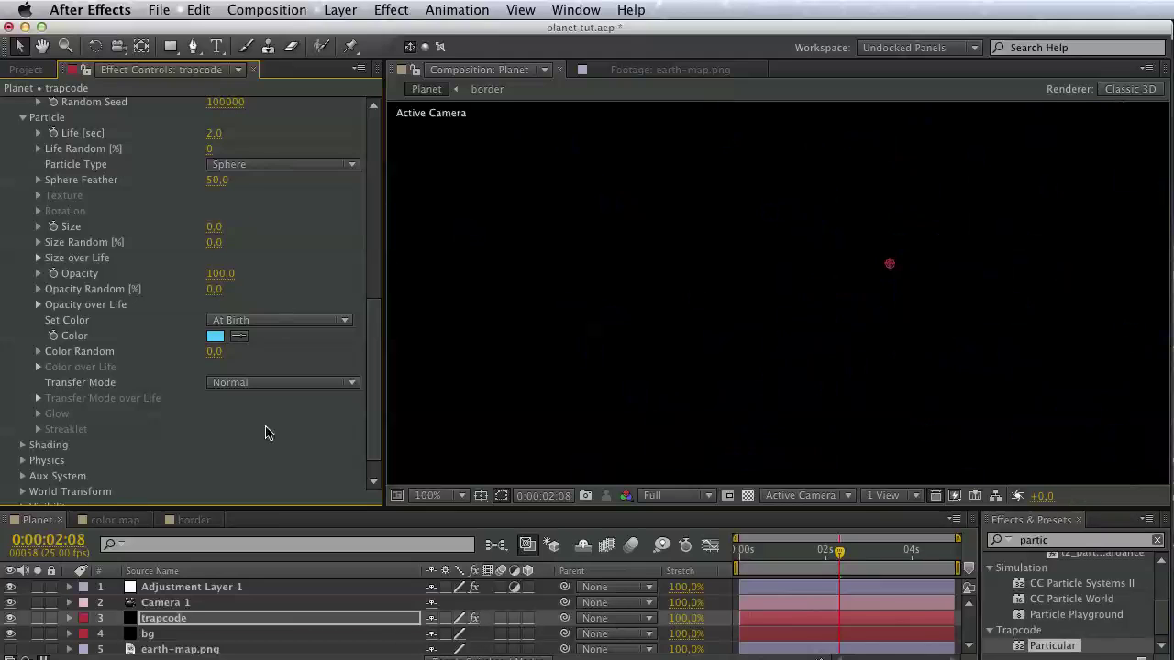
{"action": "scroll", "coordinate": [272, 358], "scroll_direction": "down", "scroll_amount": 1}
{"action": "key", "text": "v"}
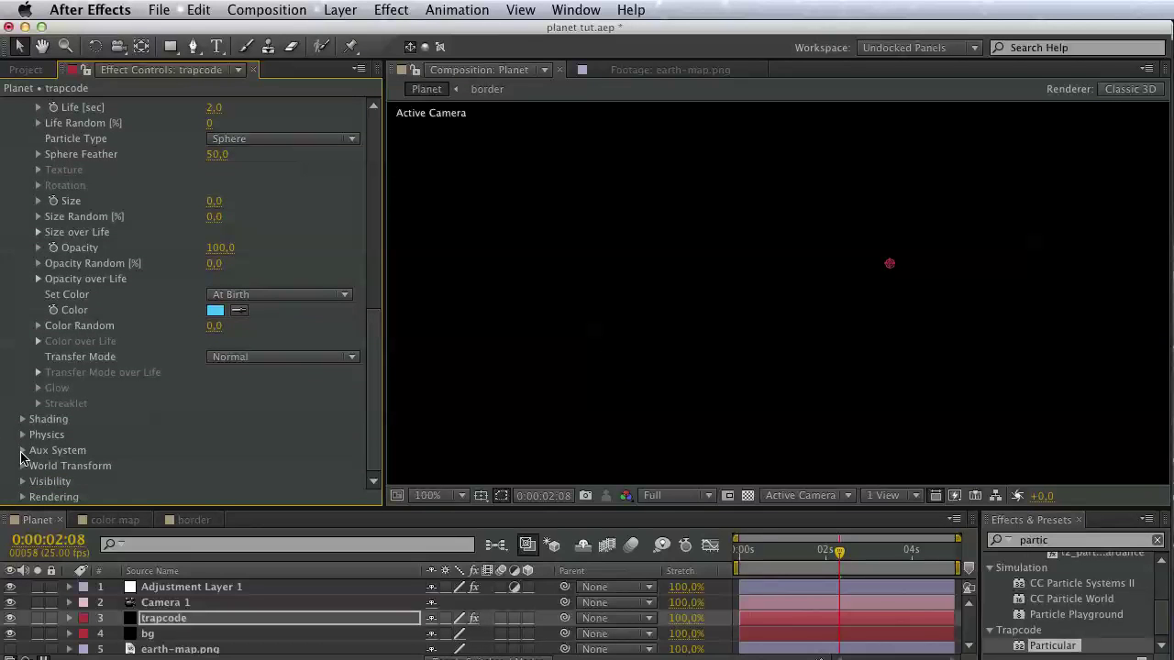
Make the Aux System emit particles continuously.
{"action": "left_click", "coordinate": [22, 450]}
{"action": "left_click", "coordinate": [229, 217]}
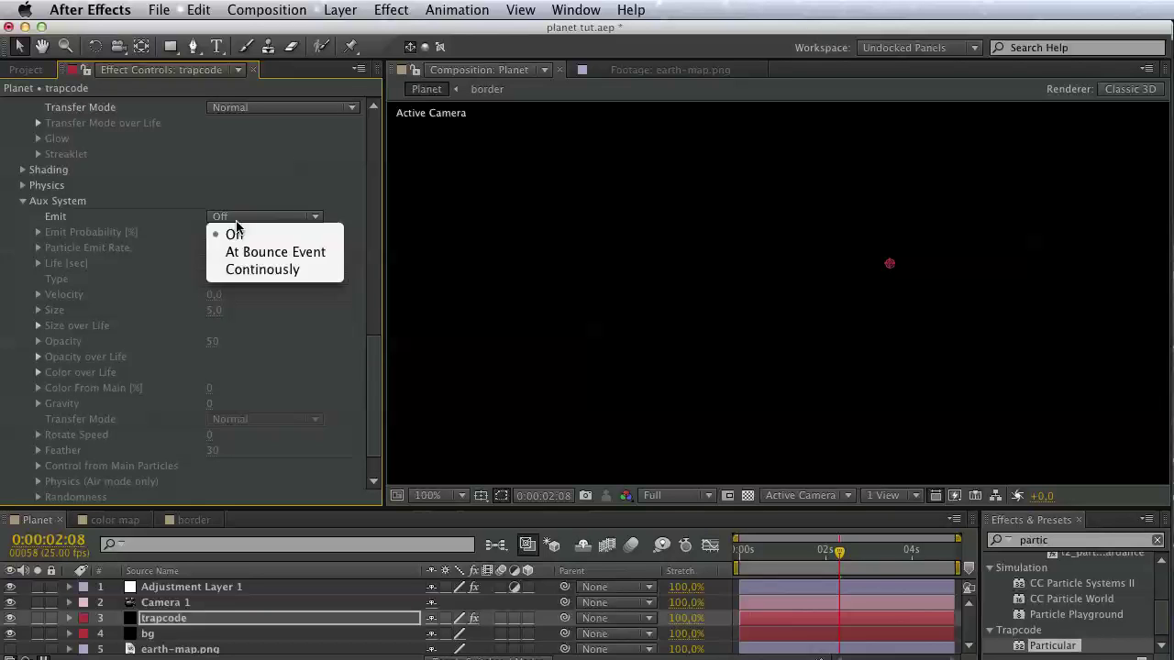
{"action": "left_click", "coordinate": [241, 269]}
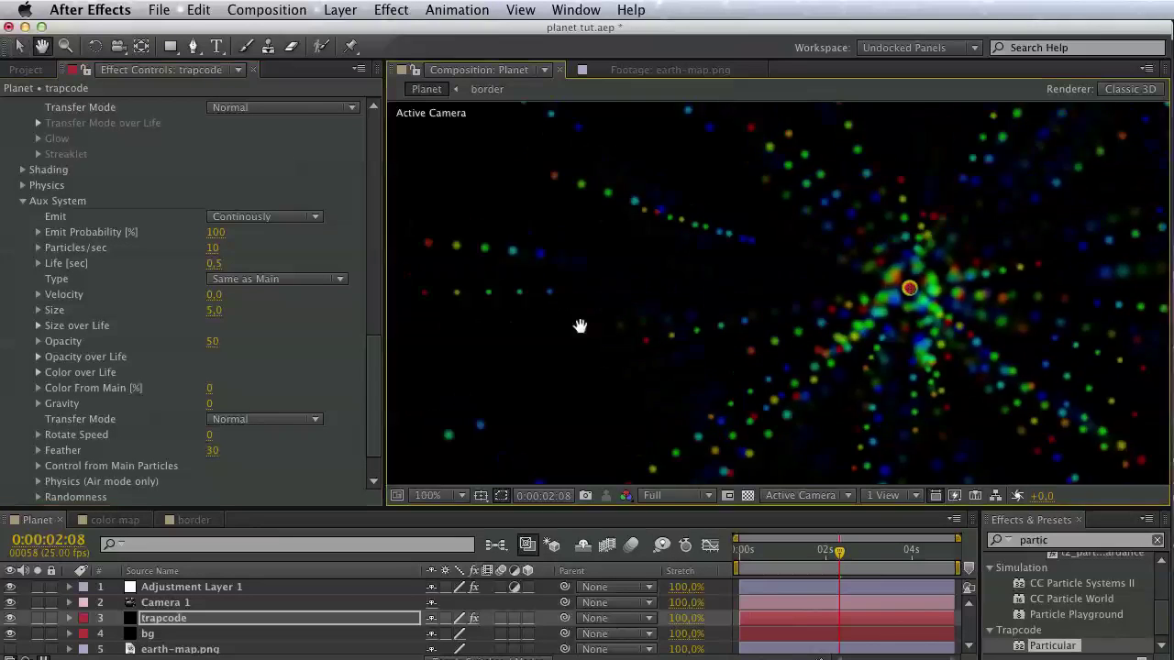
Set the Rendering Transfer Mode to Normal.
{"action": "scroll", "coordinate": [14, 496], "scroll_direction": "down", "scroll_amount": 3}
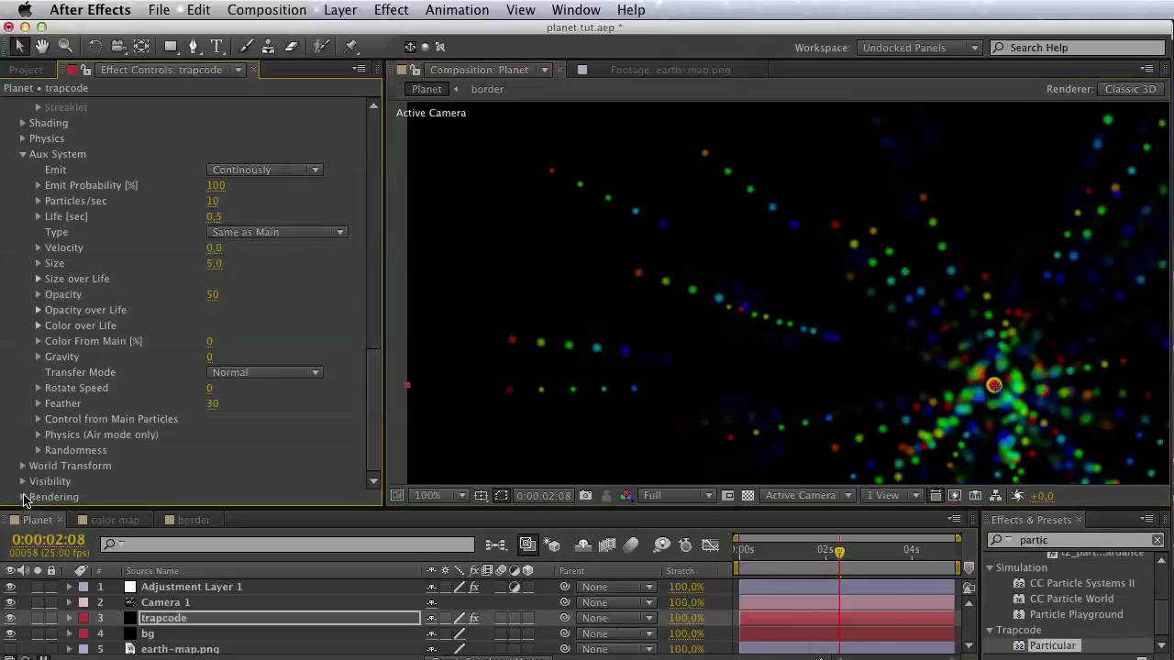
{"action": "left_click", "coordinate": [22, 497]}
{"action": "left_click", "coordinate": [237, 470]}
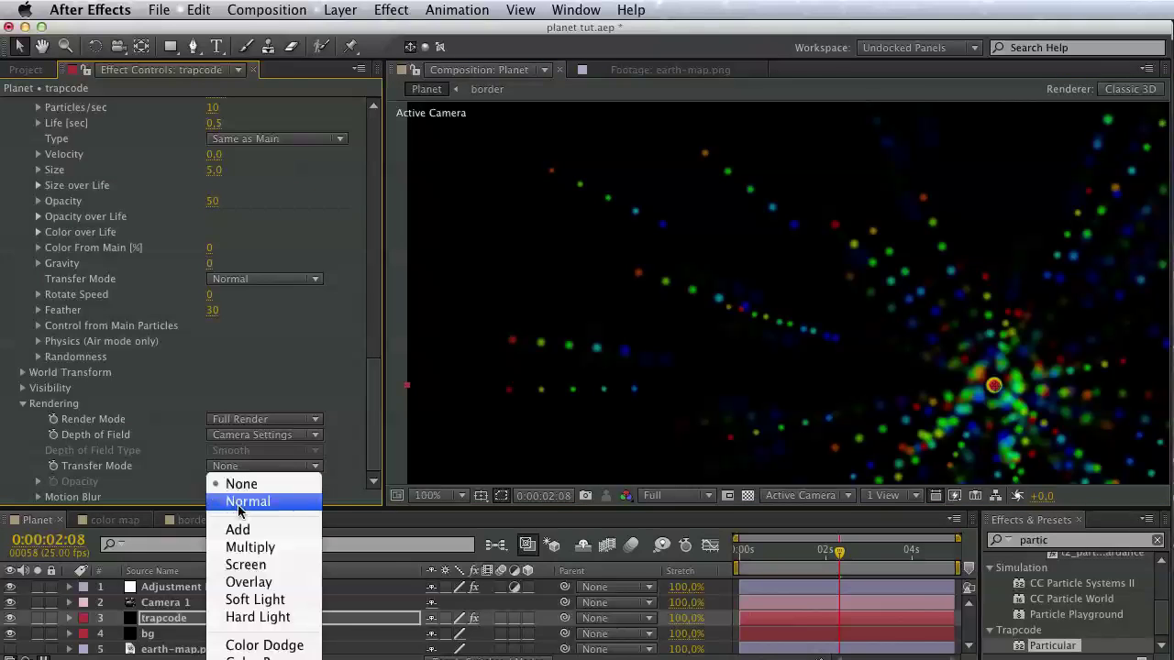
{"action": "left_click", "coordinate": [237, 498]}
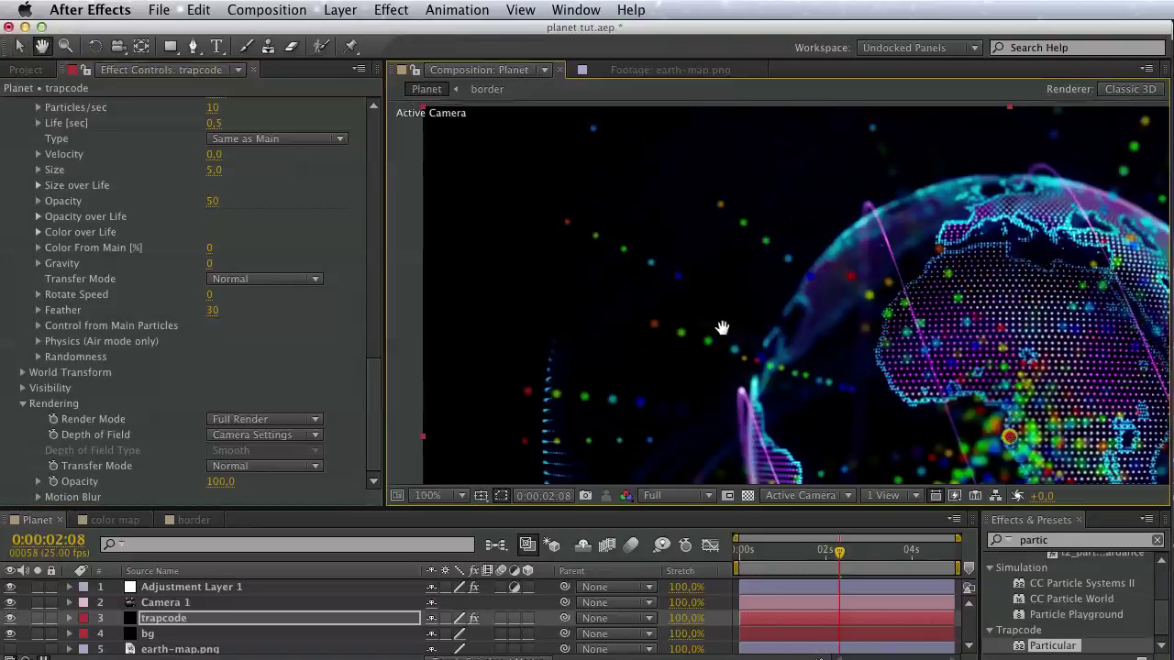
{"action": "mouse_move", "coordinate": [697, 291]}
{"action": "left_mouse_down"}
{"action": "mouse_move", "coordinate": [675, 265]}
{"action": "mouse_move", "coordinate": [654, 150]}
{"action": "mouse_move", "coordinate": [619, 176]}
{"action": "left_mouse_up"}
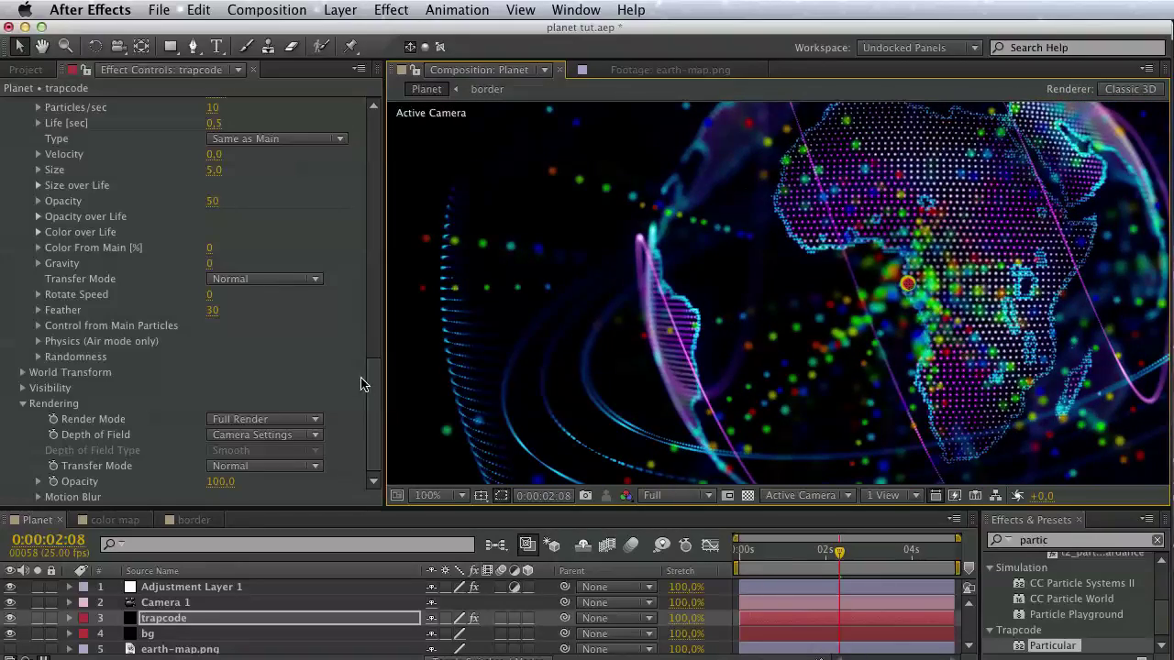
{"action": "left_click_drag", "start_coordinate": [367, 384], "coordinate": [377, 148]}
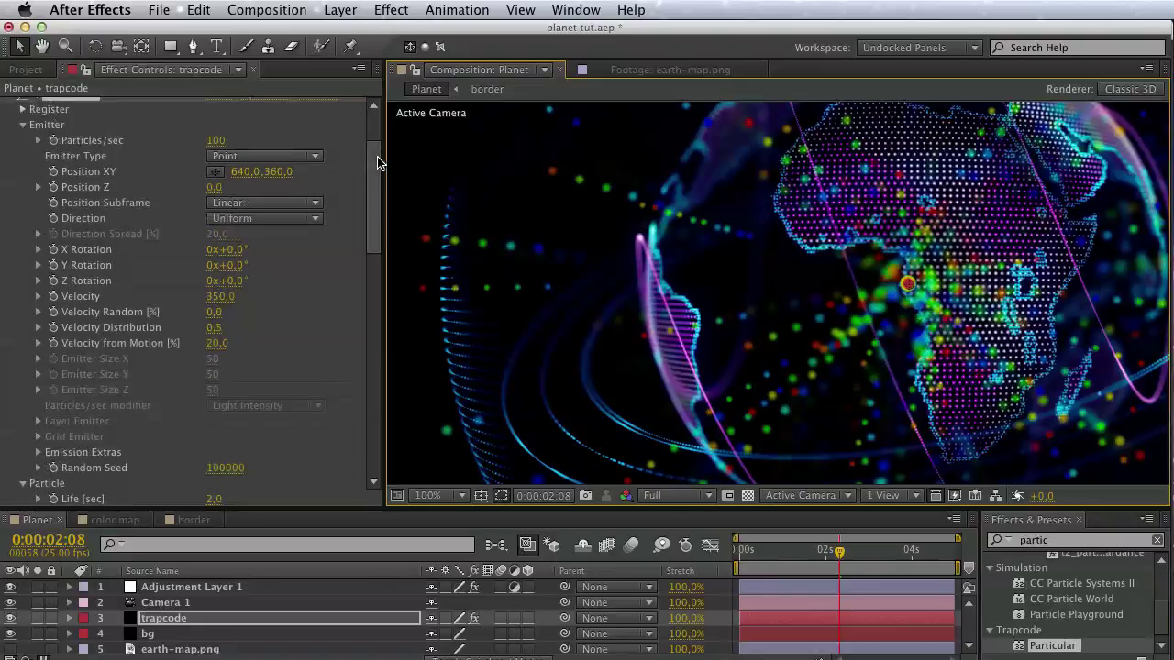
Set the emitter Velocity to 300 so particles streak outward.
{"action": "left_click_drag", "start_coordinate": [221, 296], "coordinate": [222, 296]}
{"action": "left_click", "coordinate": [222, 296]}
{"action": "type", "text": "300"}
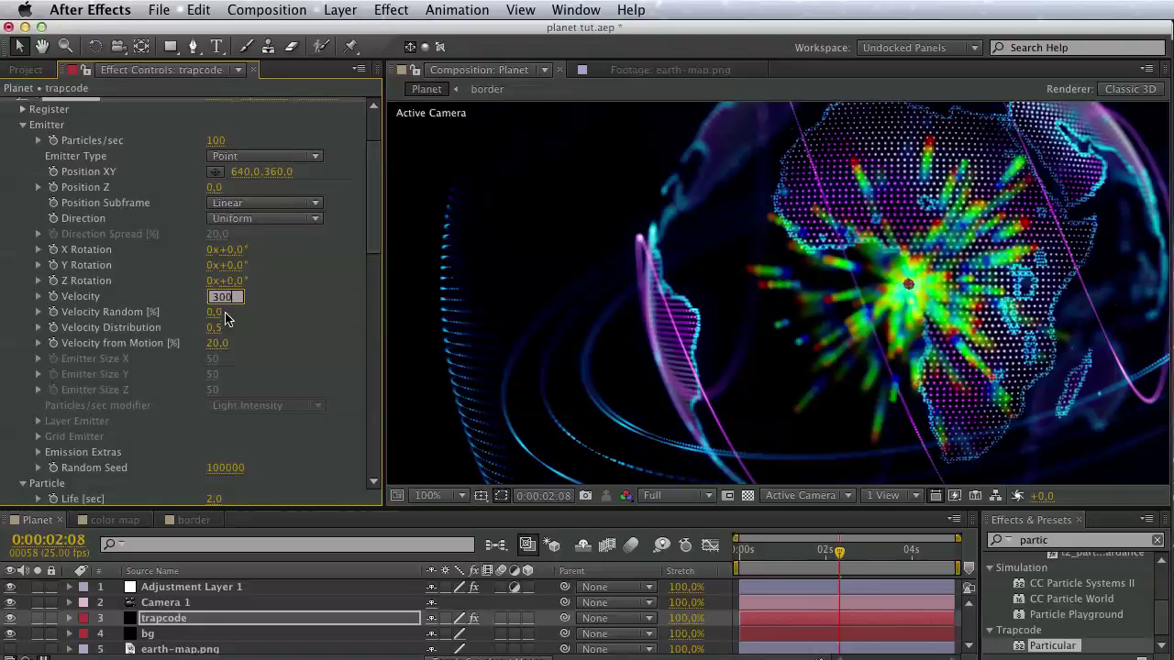
{"action": "key", "text": "Return"}
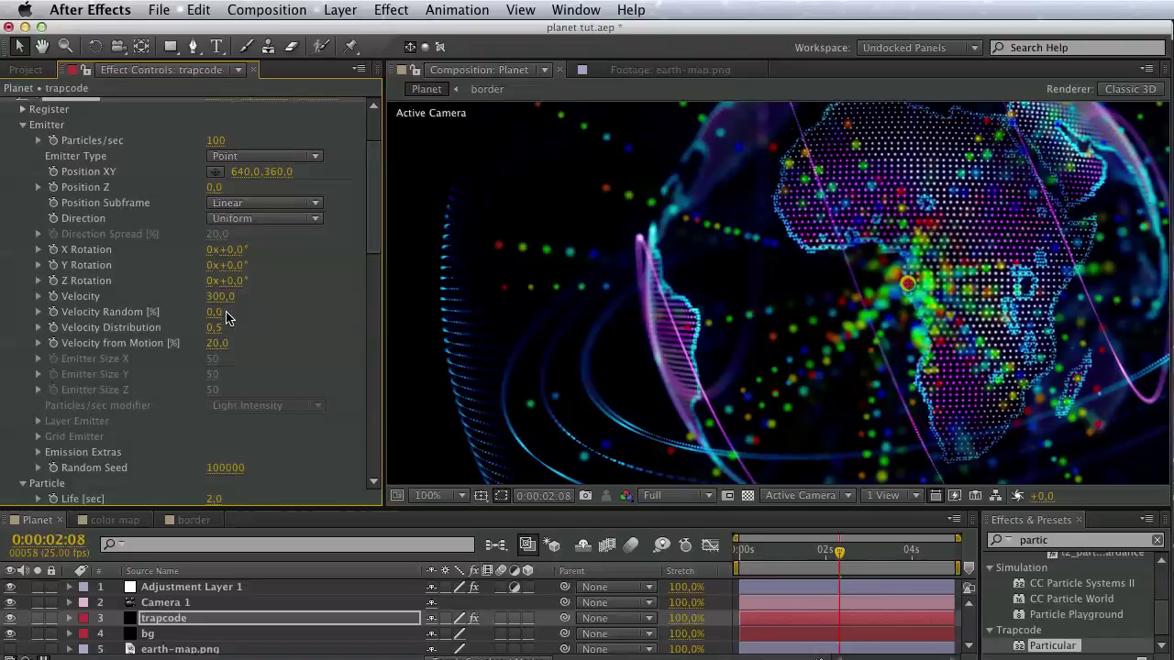
Set aux Life to 1 second, Particles/sec to 100 and Size to 1.
{"action": "scroll", "coordinate": [239, 349], "scroll_direction": "down", "scroll_amount": 3}
{"action": "scroll", "coordinate": [262, 404], "scroll_direction": "down", "scroll_amount": 4}
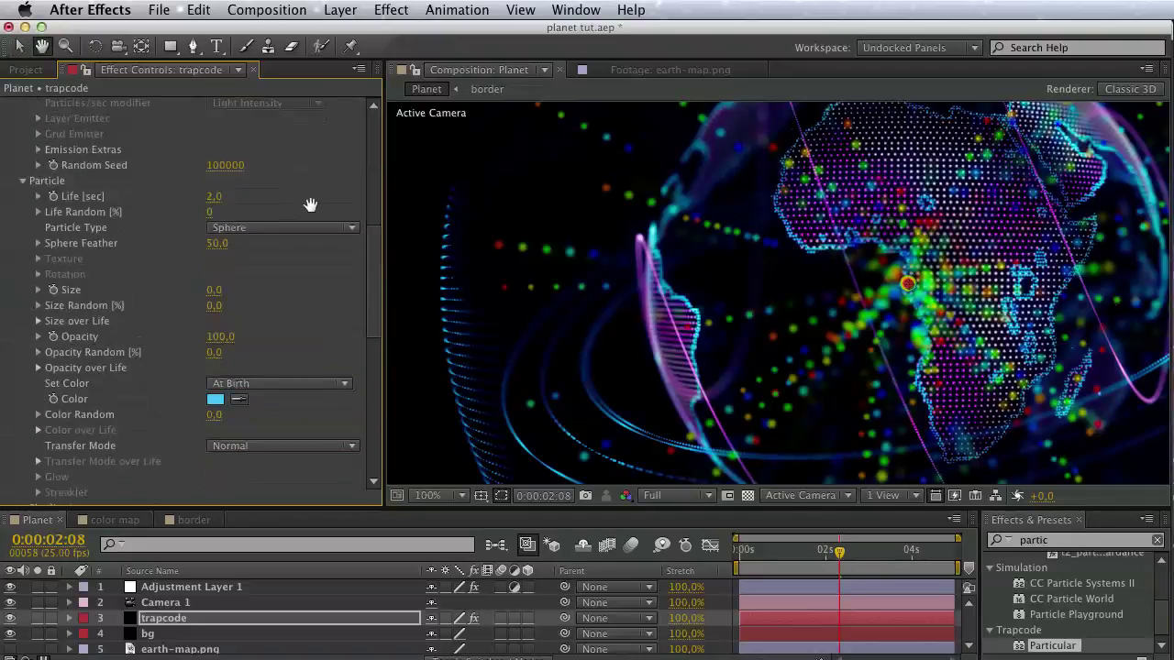
{"action": "scroll", "coordinate": [263, 415], "scroll_direction": "down", "scroll_amount": 3}
{"action": "scroll", "coordinate": [263, 415], "scroll_direction": "down", "scroll_amount": 4}
{"action": "scroll", "coordinate": [263, 416], "scroll_direction": "down", "scroll_amount": 3}
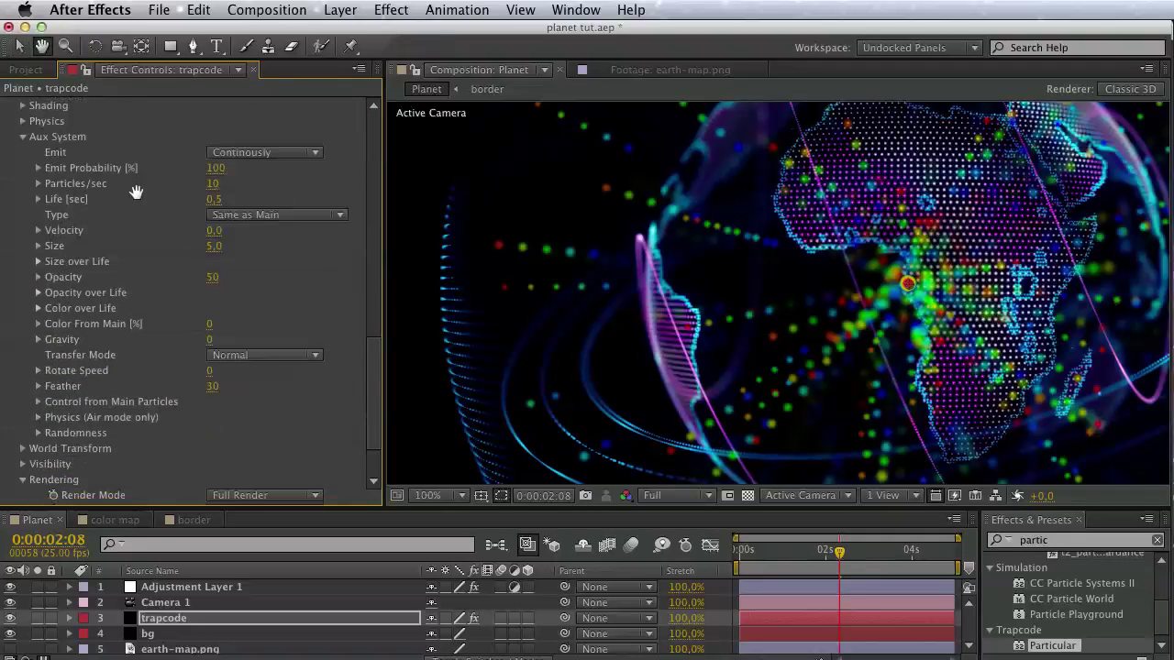
{"action": "left_click", "coordinate": [213, 199]}
{"action": "type", "text": "1"}
{"action": "key", "text": "Return"}
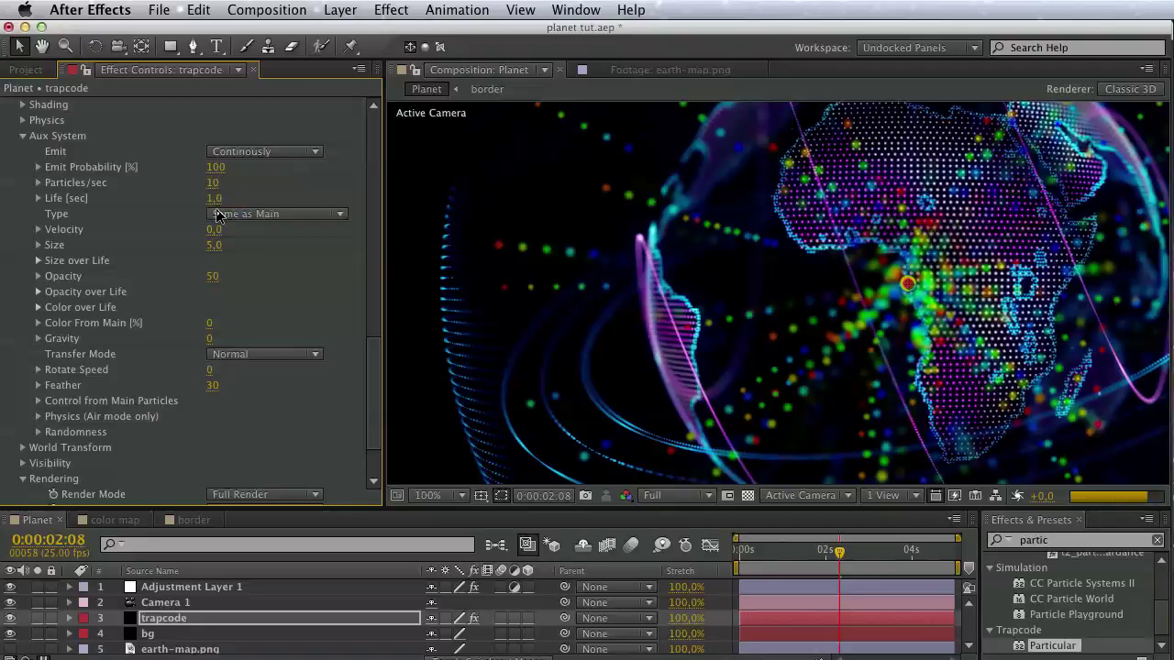
{"action": "left_click", "coordinate": [220, 183]}
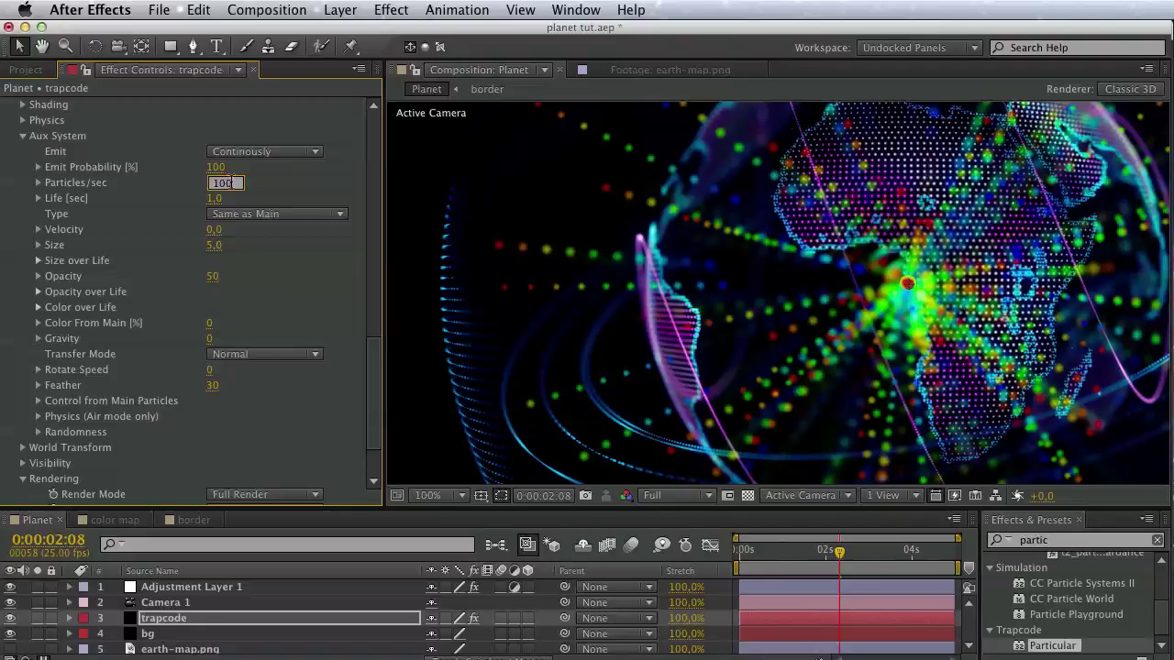
{"action": "key", "text": "Return"}
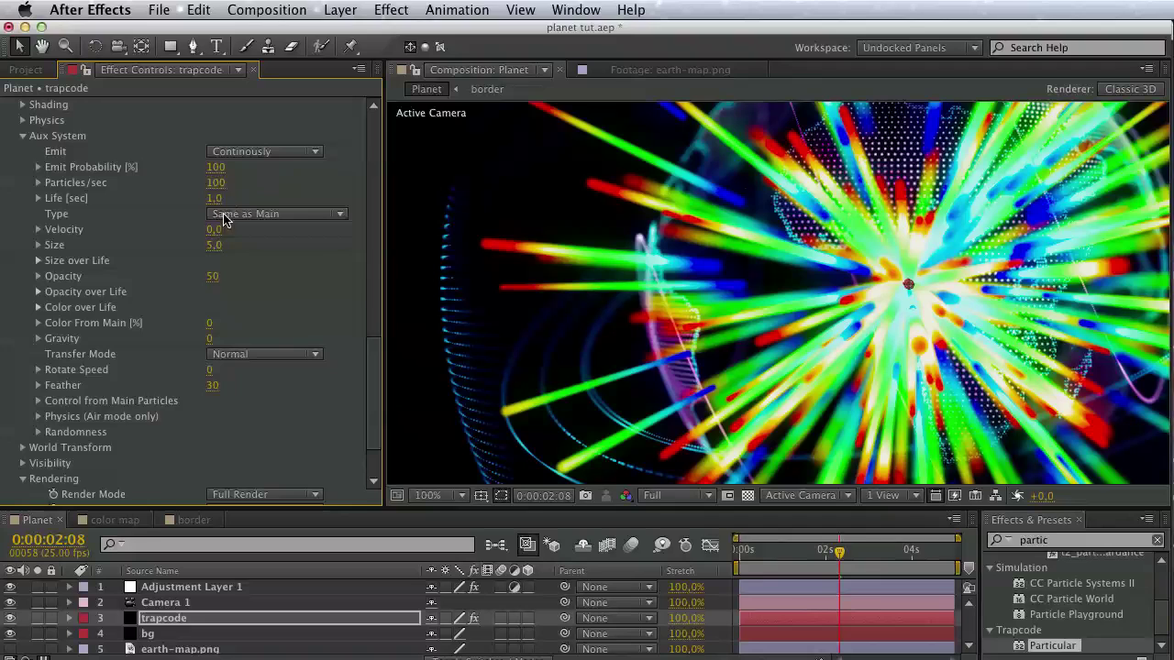
{"action": "left_click", "coordinate": [221, 247]}
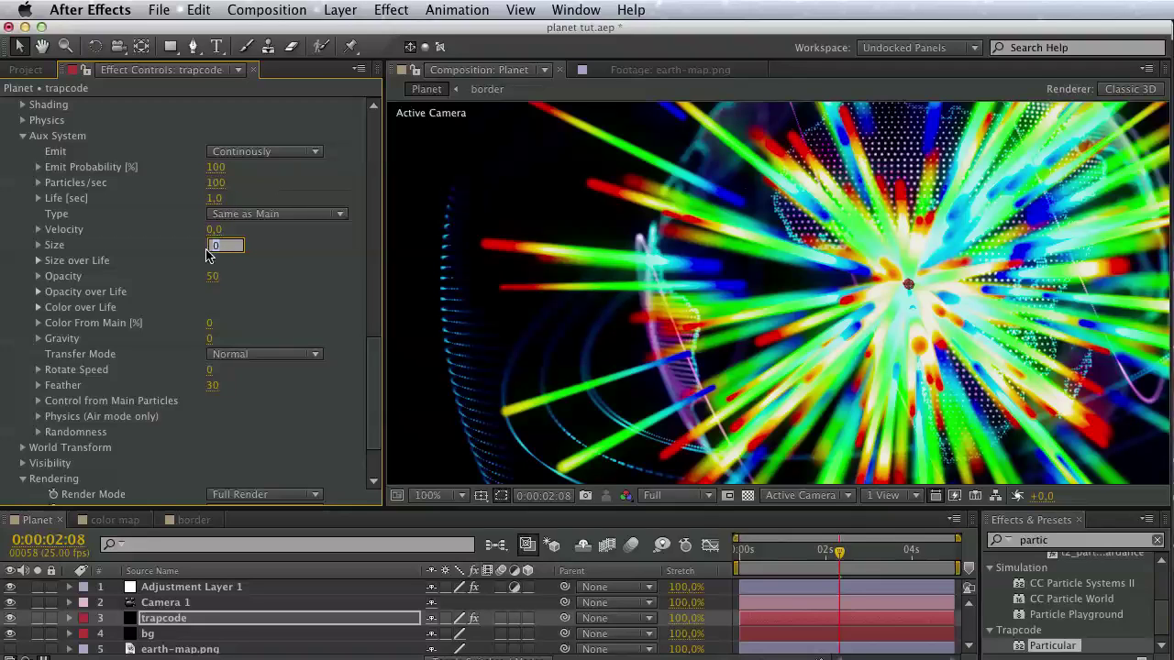
{"action": "type", "text": "1"}
{"action": "key", "text": "Return"}
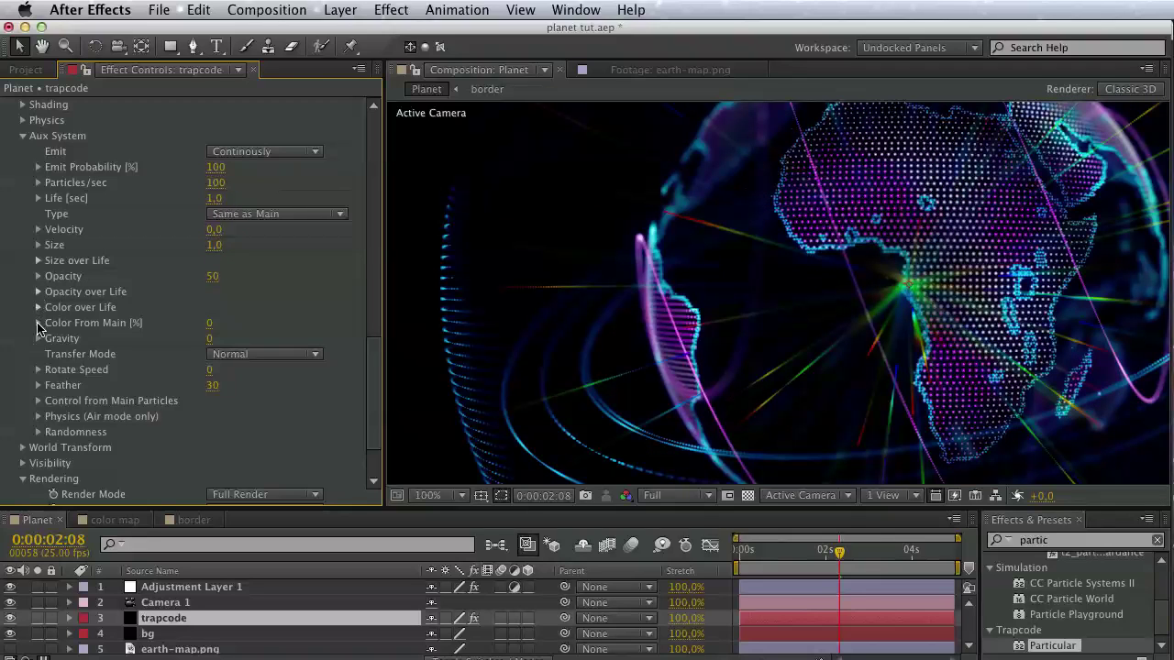
Give the aux particles a descending Size over Life curve and Opacity 100.
{"action": "left_click", "coordinate": [38, 261]}
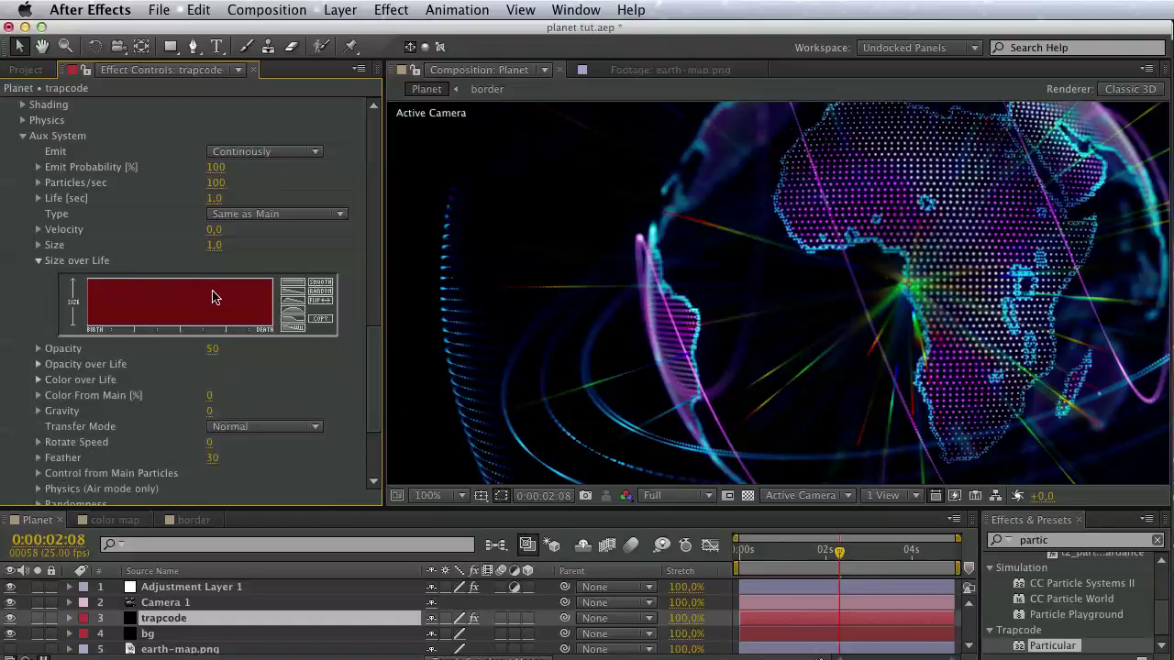
{"action": "left_click", "coordinate": [281, 305]}
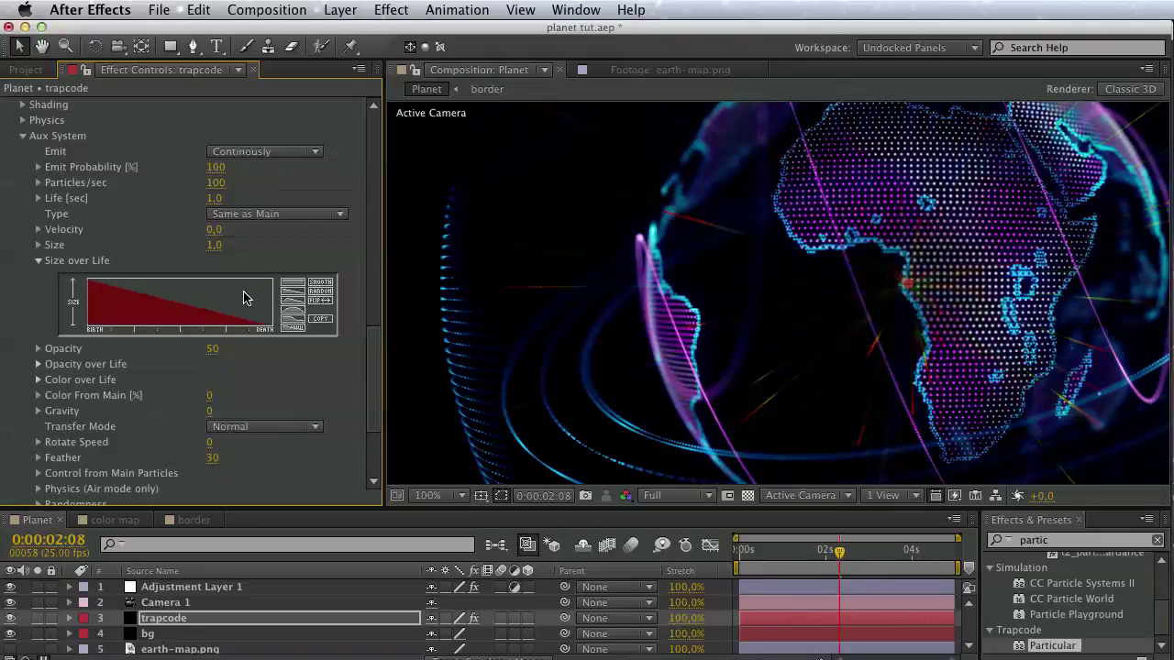
{"action": "left_click", "coordinate": [38, 262]}
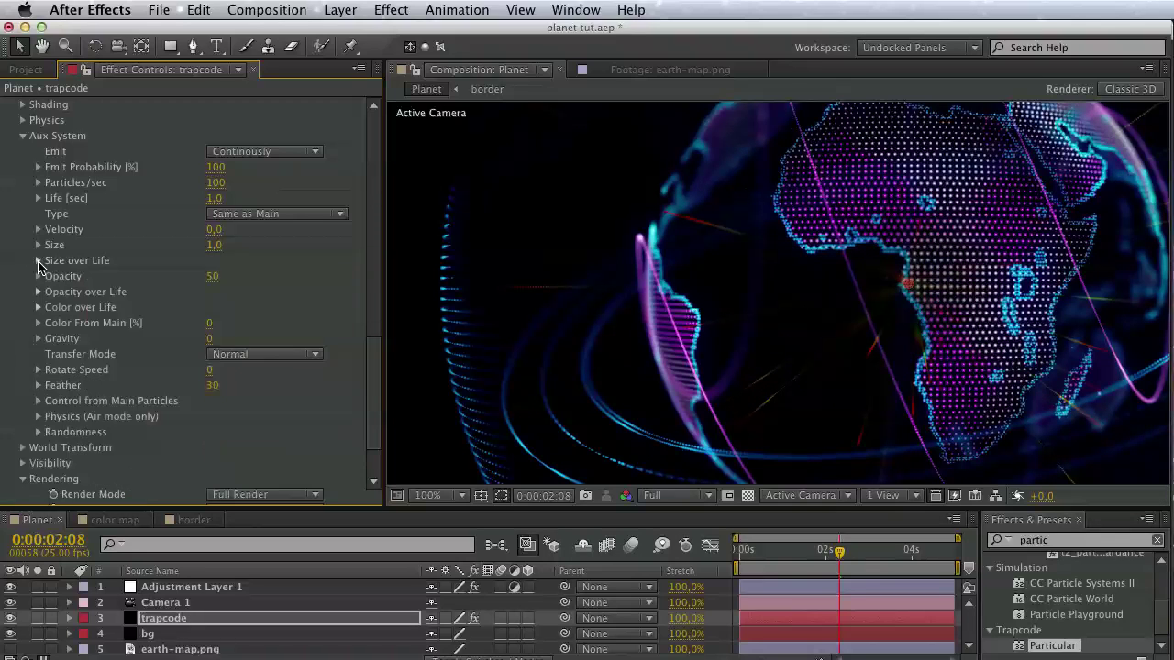
{"action": "left_click", "coordinate": [212, 276]}
{"action": "type", "text": "100"}
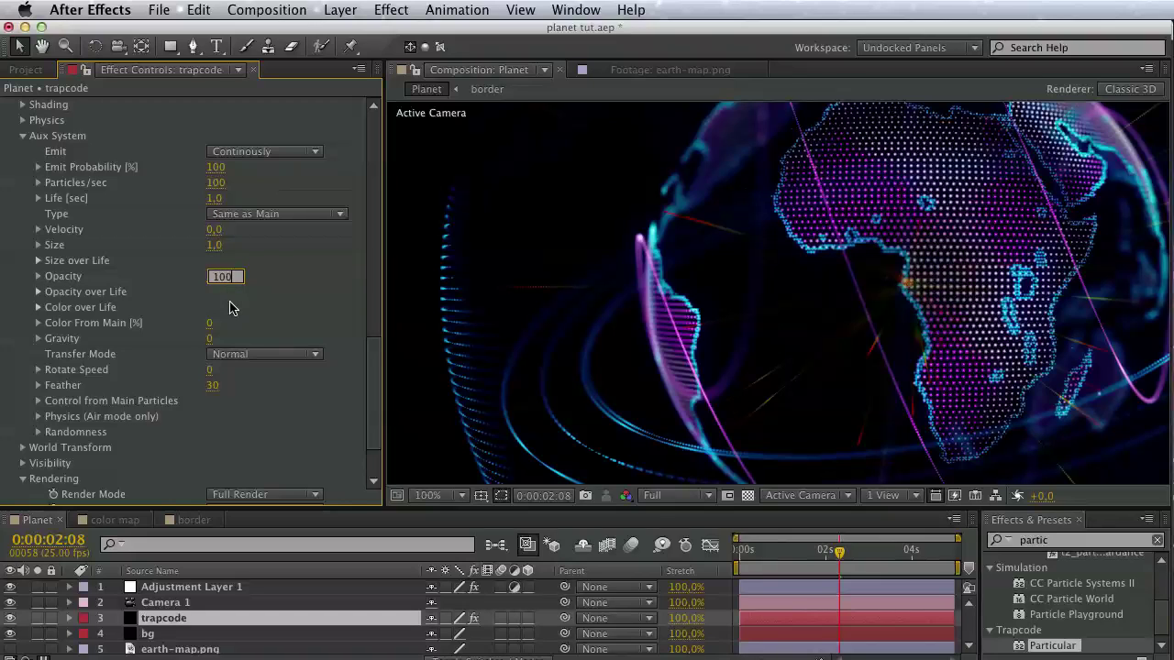
{"action": "key", "text": "Return"}
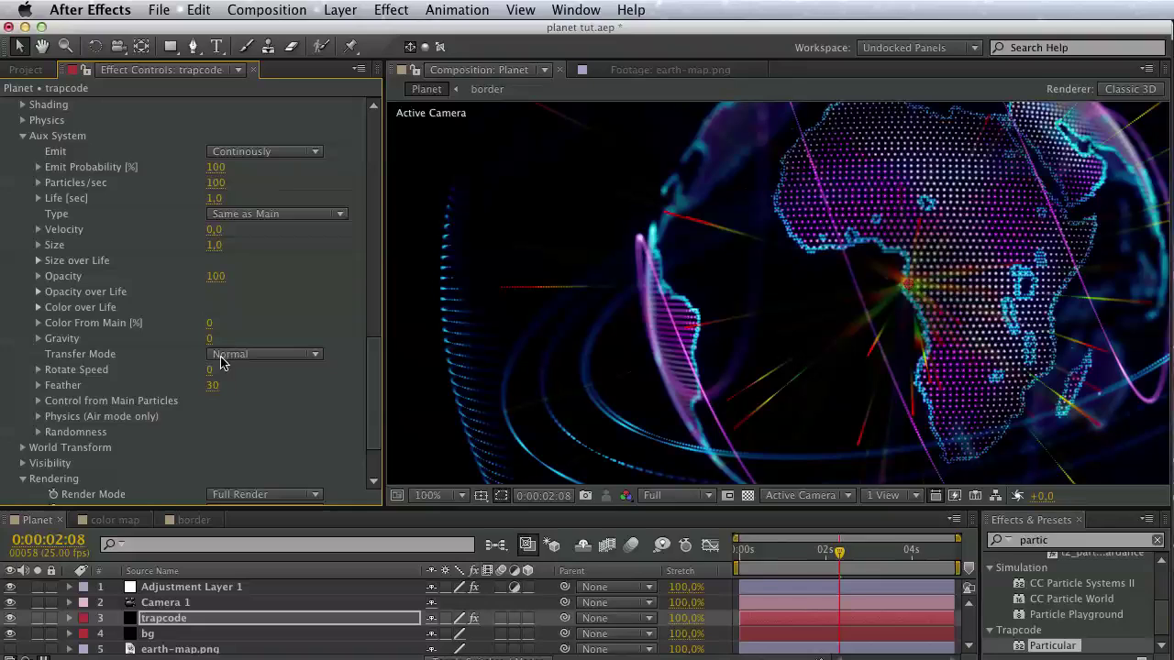
Set aux Feather to 100 and Start Emit to 50% of main particle life.
{"action": "left_click", "coordinate": [216, 386]}
{"action": "type", "text": "100"}
{"action": "key", "text": "Return"}
{"action": "left_click", "coordinate": [38, 402]}
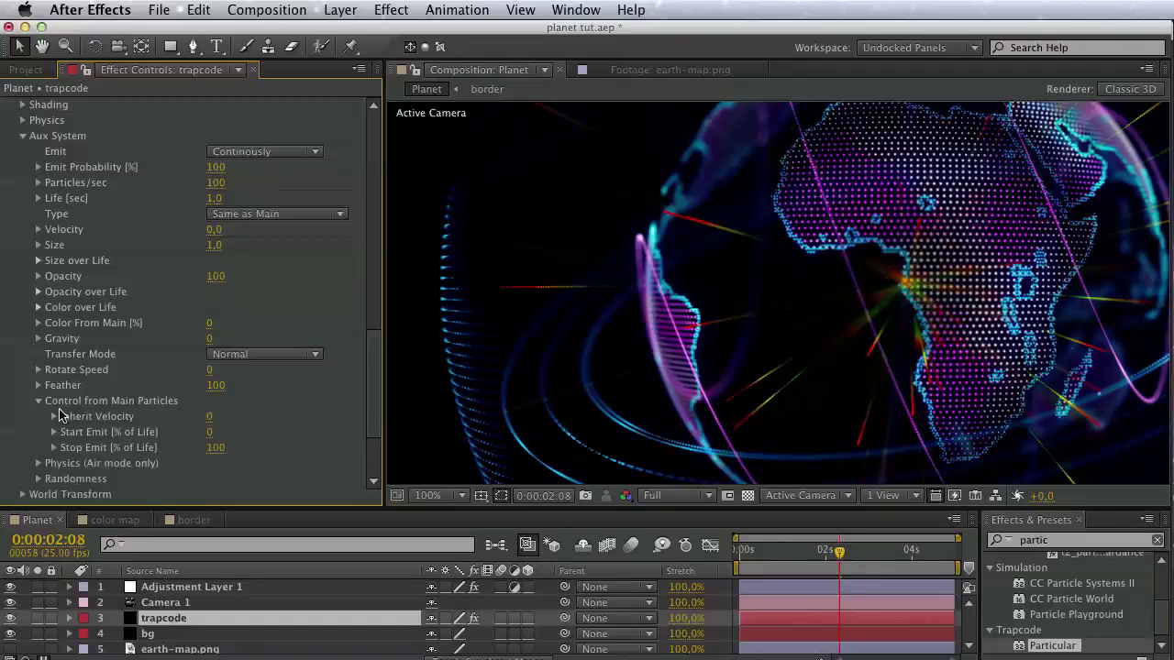
{"action": "left_click", "coordinate": [210, 432]}
{"action": "type", "text": "50"}
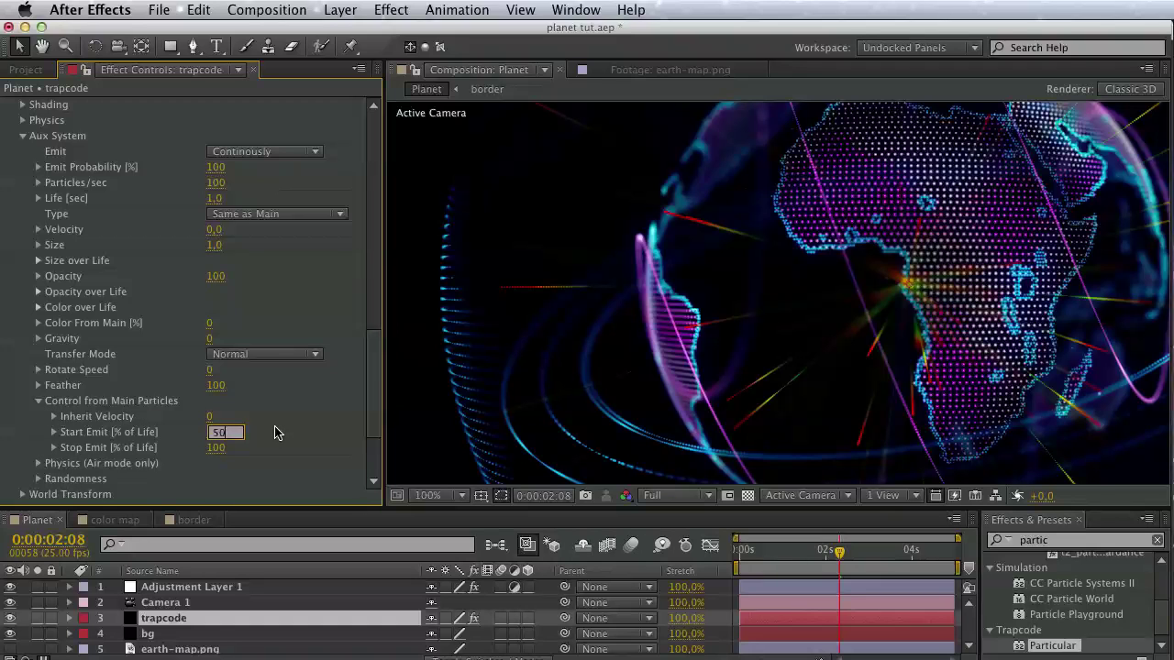
{"action": "key", "text": "Return"}
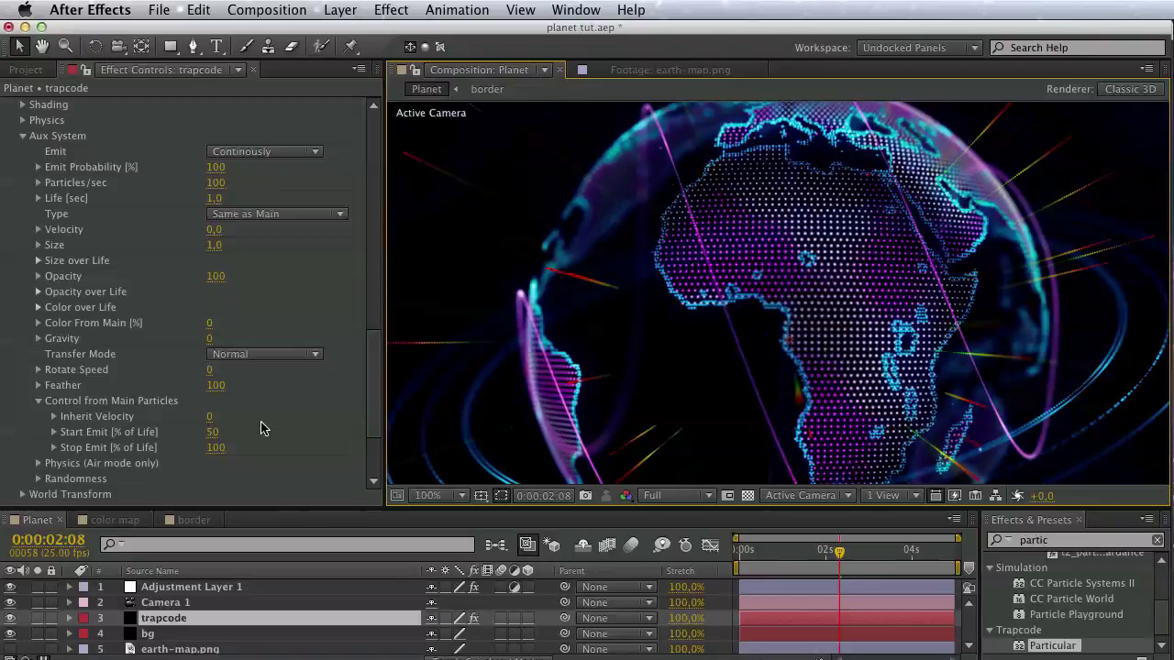
Change the emitter Velocity again, entering it as 300/2.
{"action": "key", "text": "h"}
{"action": "scroll", "coordinate": [253, 317], "scroll_direction": "up", "scroll_amount": 3}
{"action": "scroll", "coordinate": [255, 303], "scroll_direction": "up", "scroll_amount": 3}
{"action": "scroll", "coordinate": [255, 289], "scroll_direction": "up", "scroll_amount": 3}
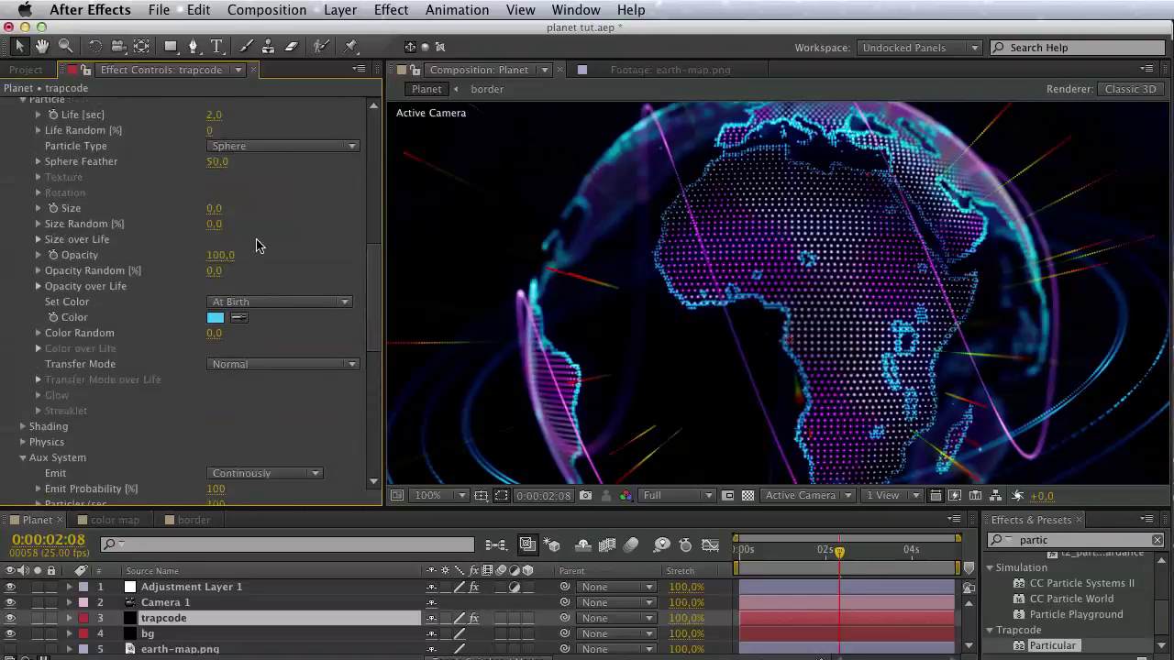
{"action": "scroll", "coordinate": [258, 276], "scroll_direction": "up", "scroll_amount": 3}
{"action": "scroll", "coordinate": [259, 302], "scroll_direction": "up", "scroll_amount": 3}
{"action": "scroll", "coordinate": [262, 340], "scroll_direction": "up", "scroll_amount": 3}
{"action": "scroll", "coordinate": [275, 341], "scroll_direction": "up", "scroll_amount": 3}
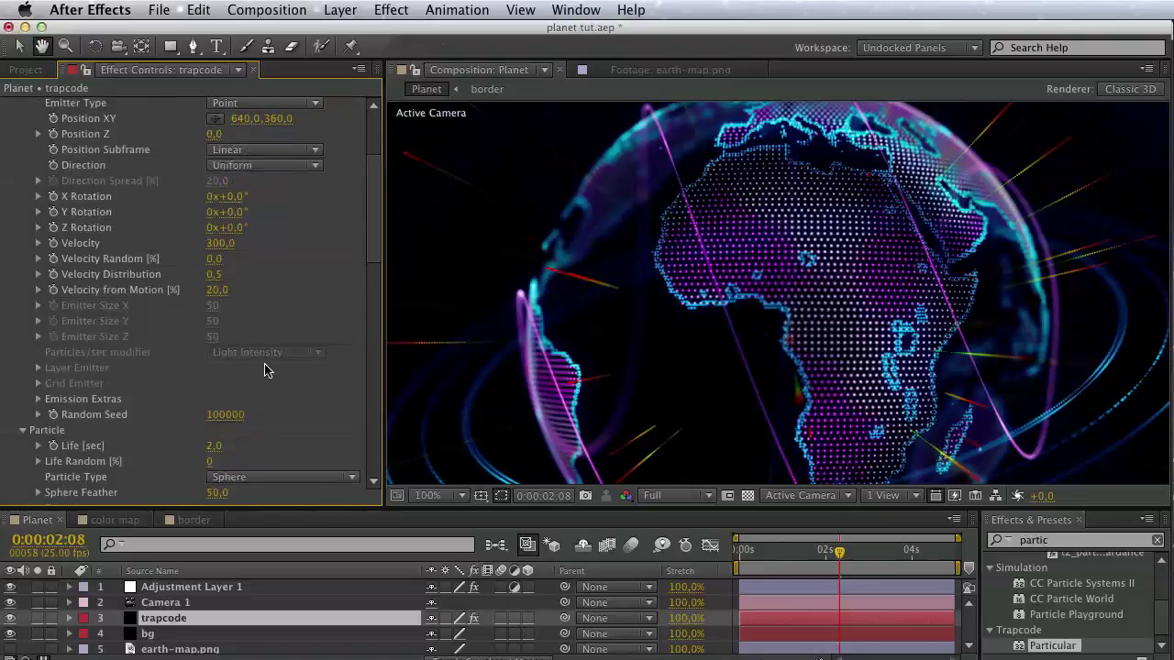
{"action": "scroll", "coordinate": [294, 341], "scroll_direction": "up", "scroll_amount": 3}
{"action": "key", "text": "v"}
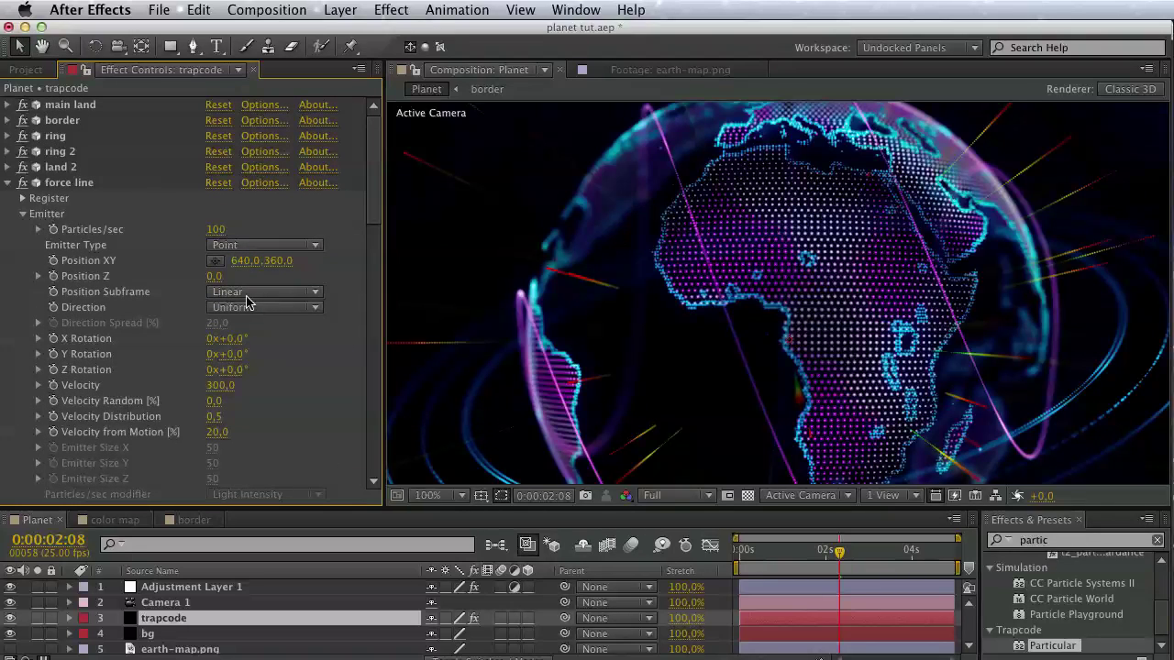
{"action": "left_click", "coordinate": [229, 385]}
{"action": "type", "text": "30"}
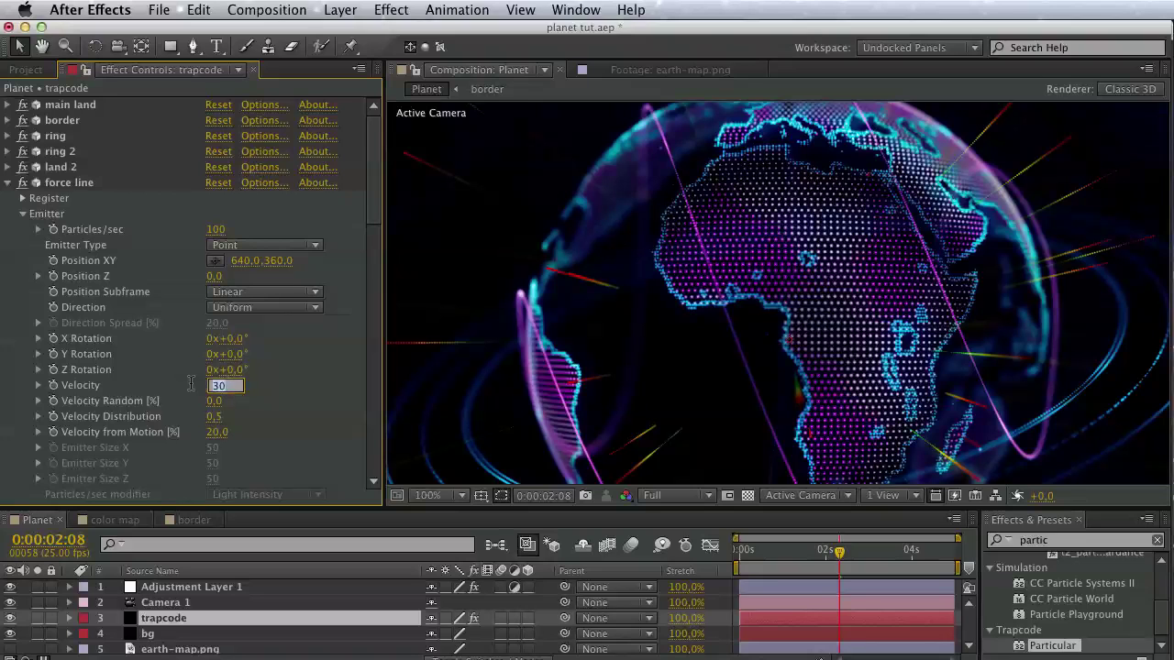
{"action": "type", "text": "0/2"}
{"action": "key", "text": "Return"}
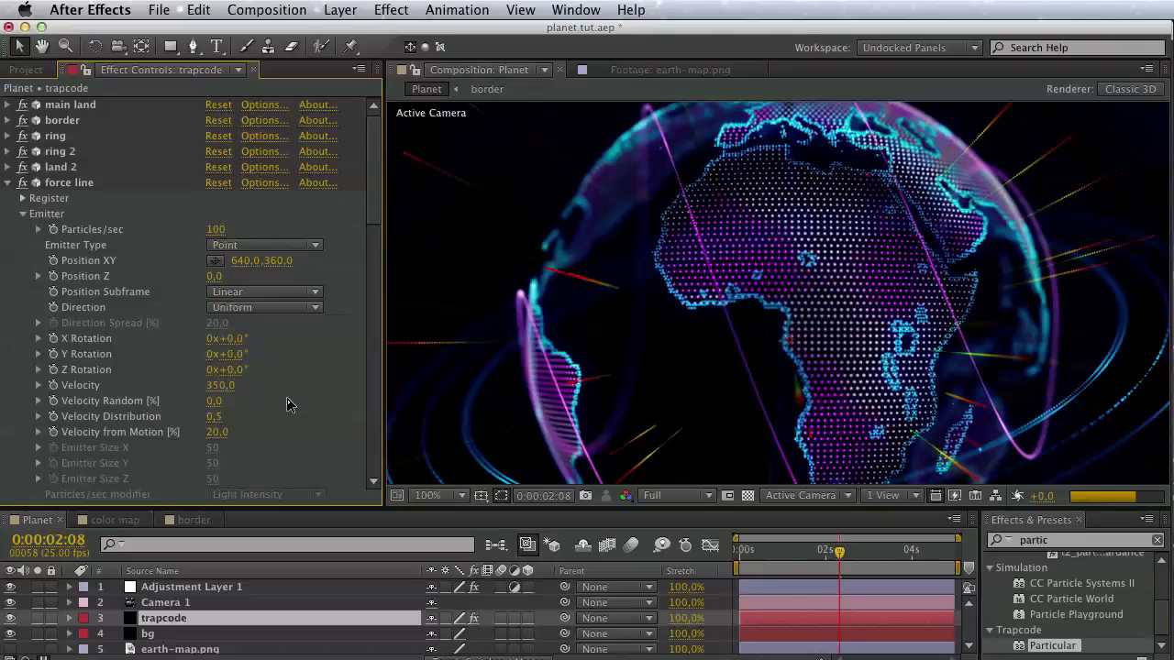
Try a main particle Life of 1.8 seconds, previewing at 0:00:02:13.
{"action": "mouse_move", "coordinate": [654, 335]}
{"action": "left_mouse_down"}
{"action": "mouse_move", "coordinate": [954, 318]}
{"action": "mouse_move", "coordinate": [983, 283]}
{"action": "left_mouse_up"}
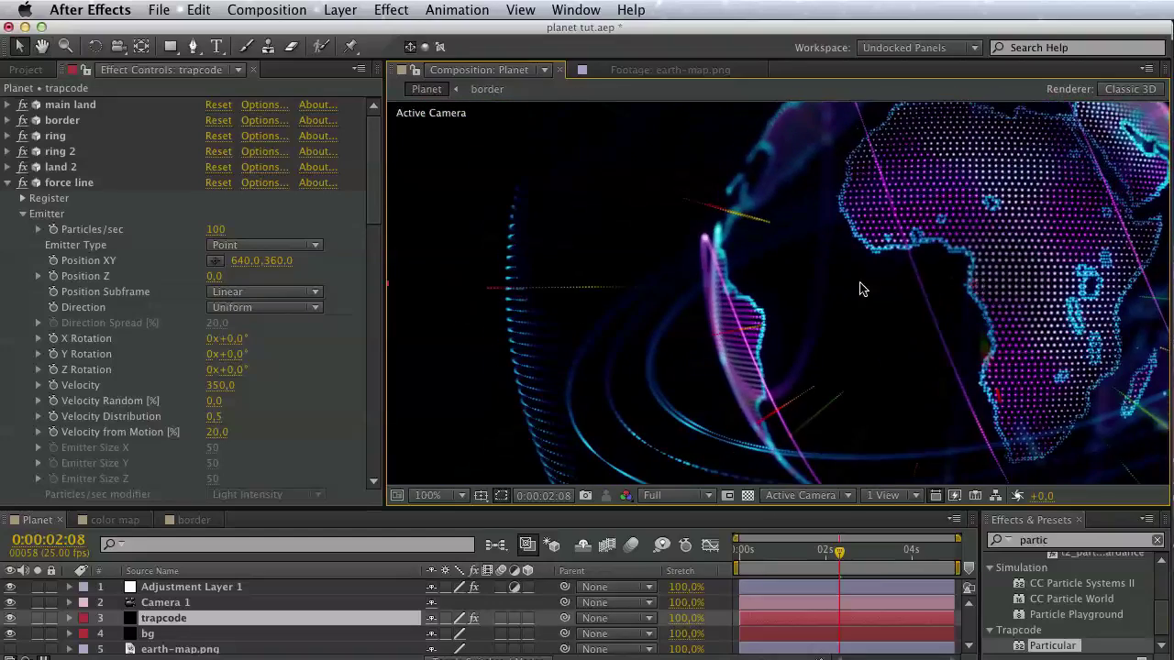
{"action": "scroll", "coordinate": [342, 314], "scroll_direction": "down", "scroll_amount": 2}
{"action": "scroll", "coordinate": [263, 362], "scroll_direction": "down", "scroll_amount": 5}
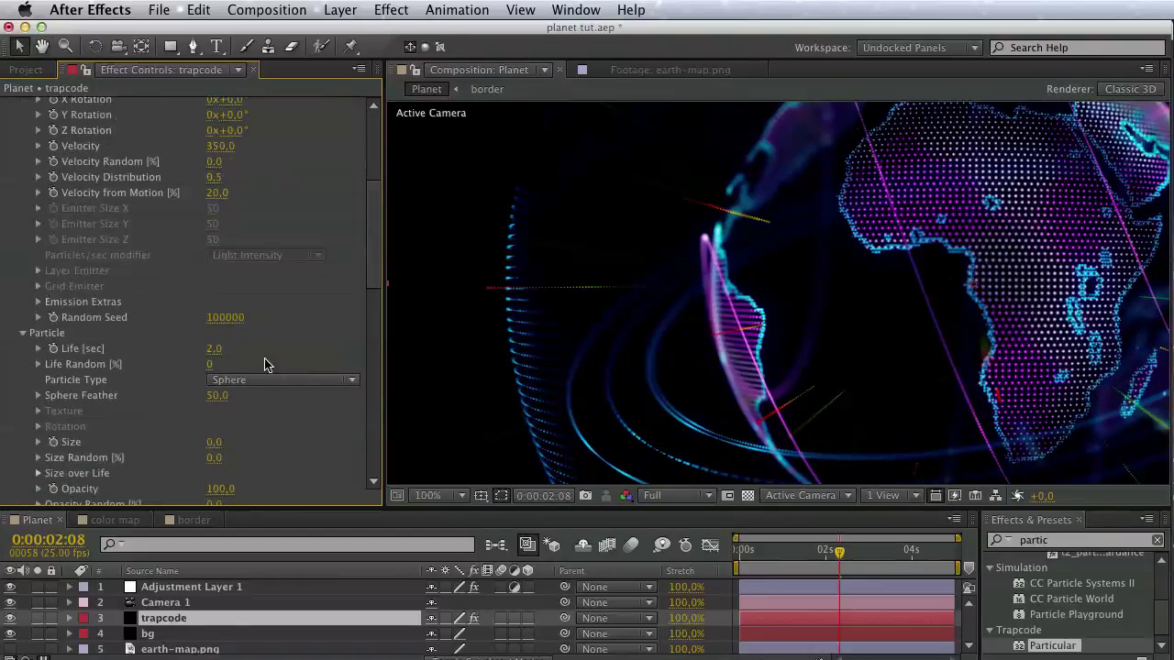
{"action": "scroll", "coordinate": [248, 275], "scroll_direction": "down", "scroll_amount": 2}
{"action": "scroll", "coordinate": [237, 224], "scroll_direction": "down", "scroll_amount": 2}
{"action": "left_click", "coordinate": [218, 222]}
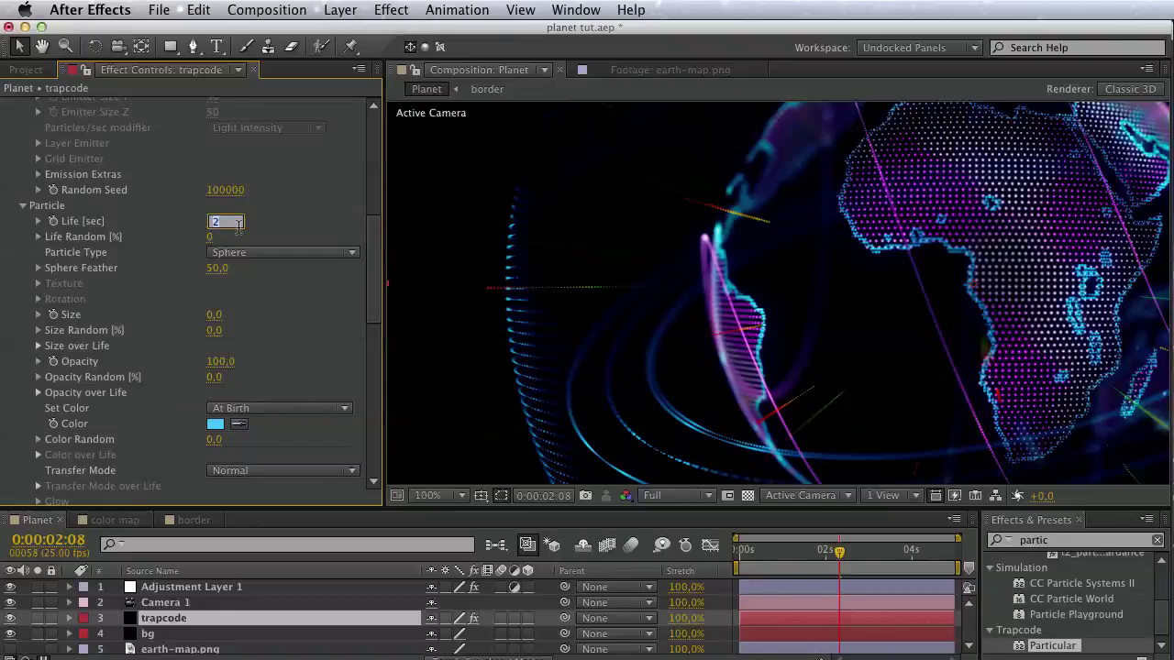
{"action": "type", "text": "1.8"}
{"action": "type", "text": "1"}
{"action": "key", "text": "Return"}
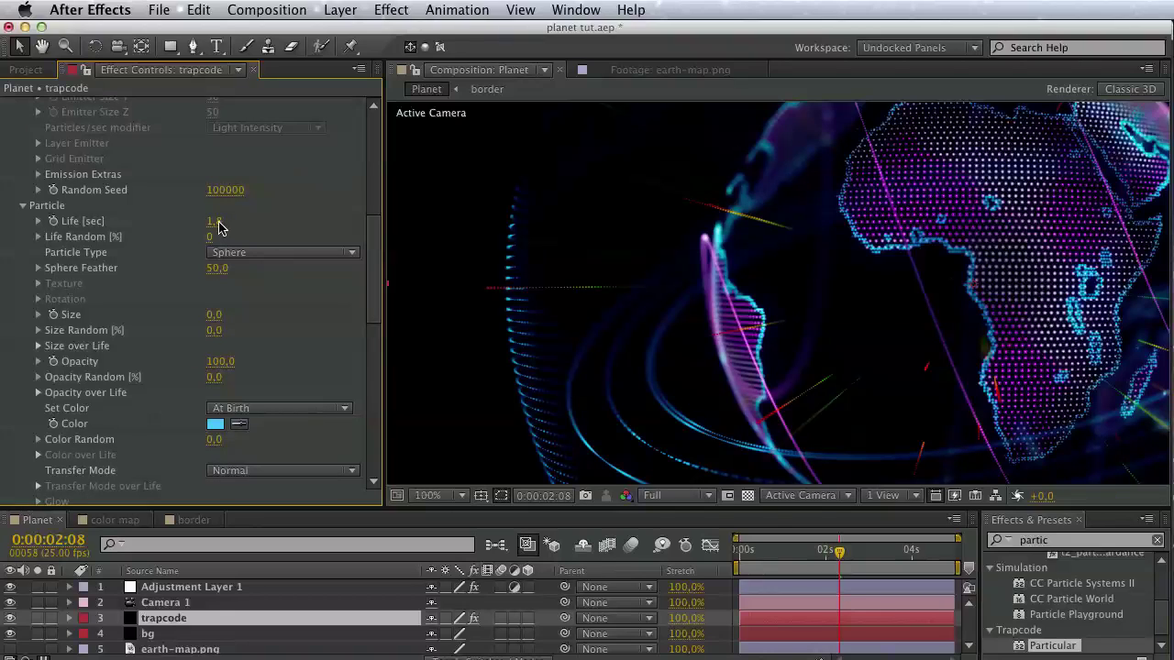
{"action": "left_click", "coordinate": [219, 224]}
{"action": "key", "text": "Return"}
{"action": "left_click_drag", "start_coordinate": [834, 553], "coordinate": [850, 553]}
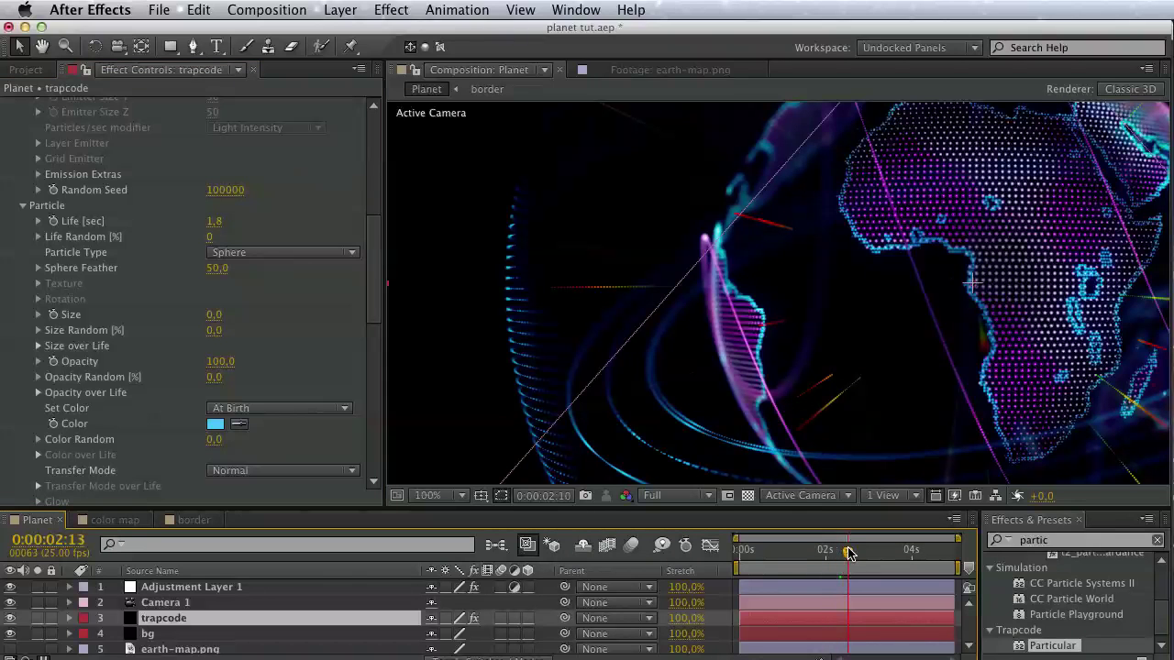
{"action": "mouse_move", "coordinate": [513, 406]}
{"action": "left_mouse_down"}
{"action": "mouse_move", "coordinate": [369, 406]}
{"action": "mouse_move", "coordinate": [451, 446]}
{"action": "left_mouse_up"}
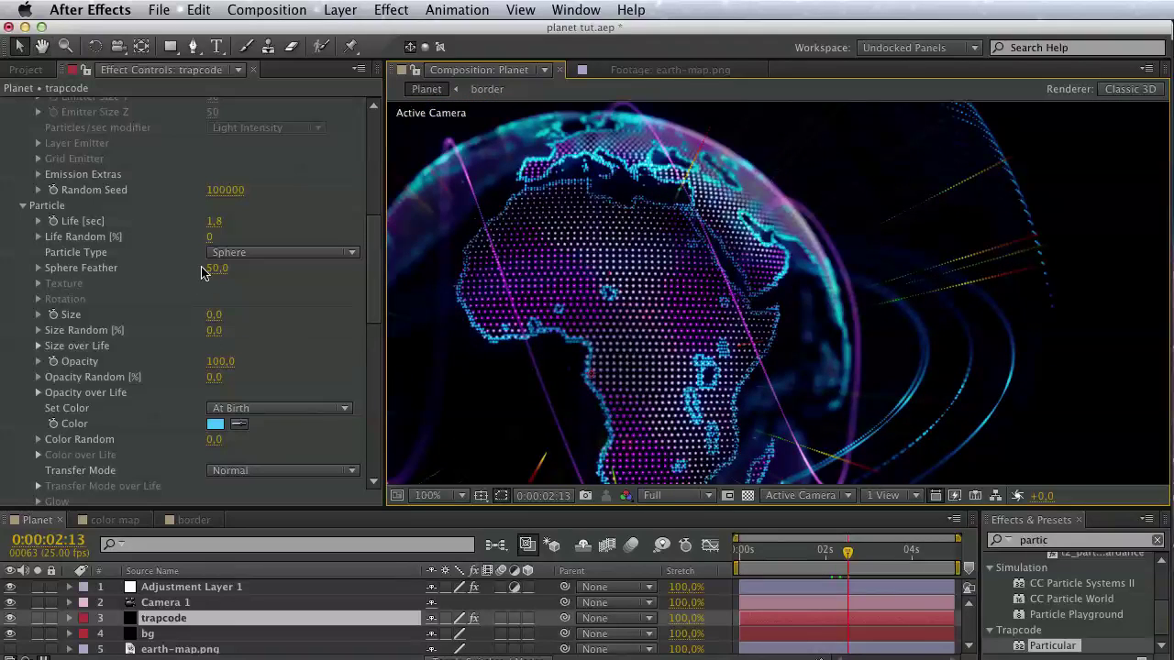
Test particle Life at 1.5 and 0.7 seconds, then settle on 1.7.
{"action": "left_click", "coordinate": [213, 221]}
{"action": "type", "text": "1"}
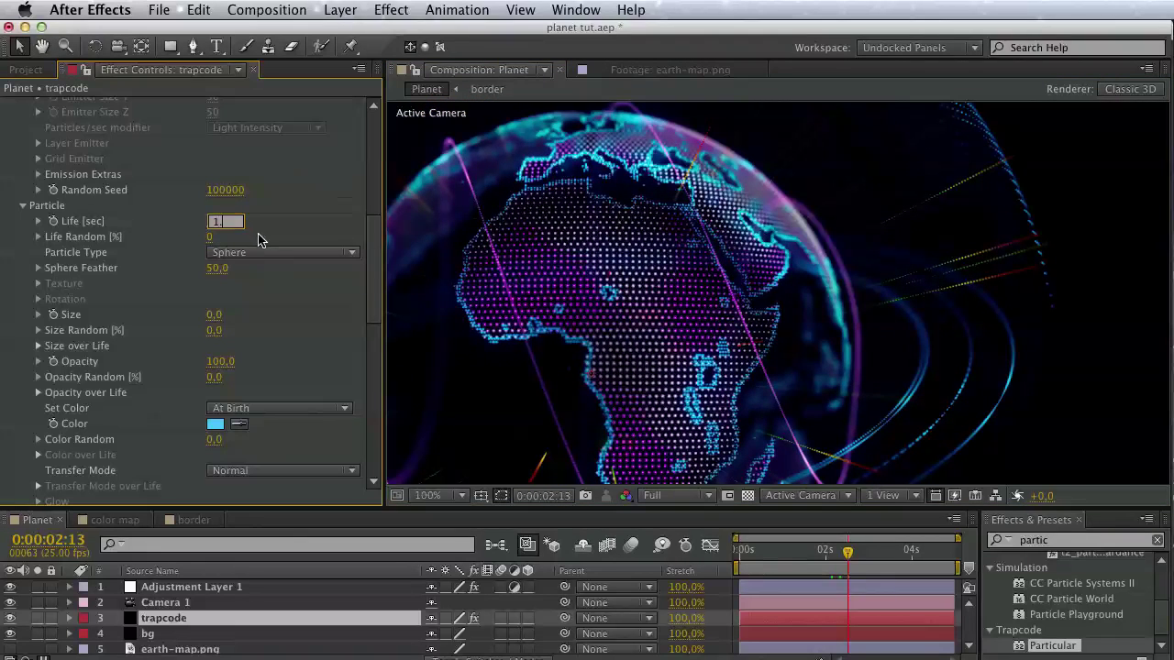
{"action": "type", "text": ",5"}
{"action": "key", "text": "Return"}
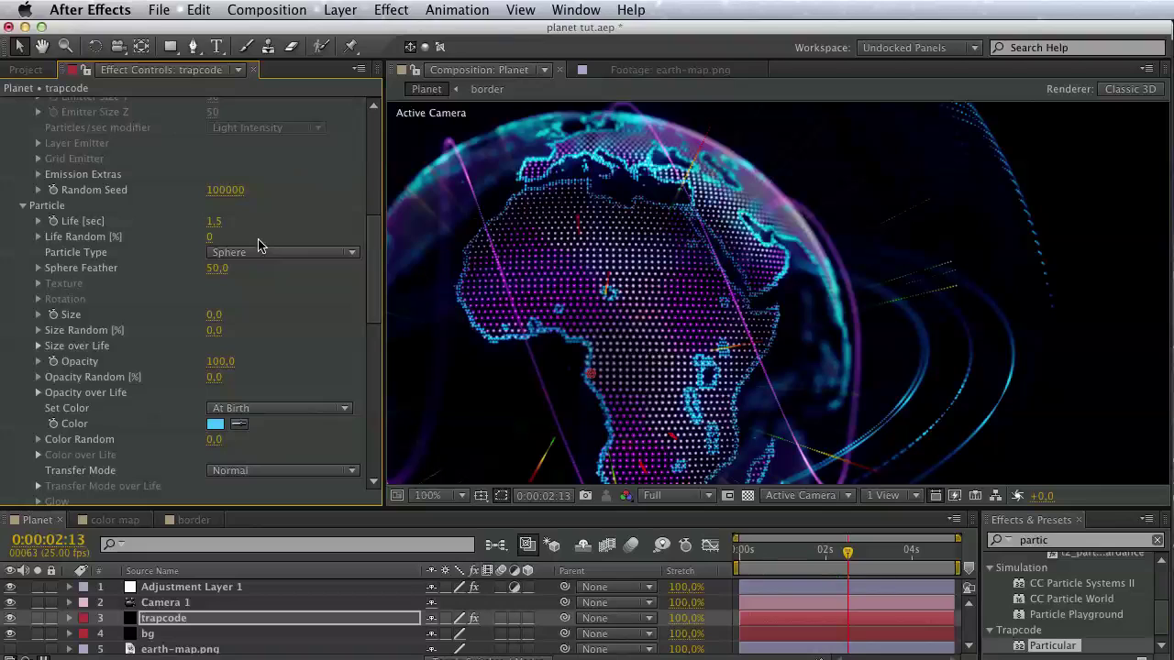
{"action": "left_click", "coordinate": [220, 221]}
{"action": "type", "text": "0,7"}
{"action": "key", "text": "Return"}
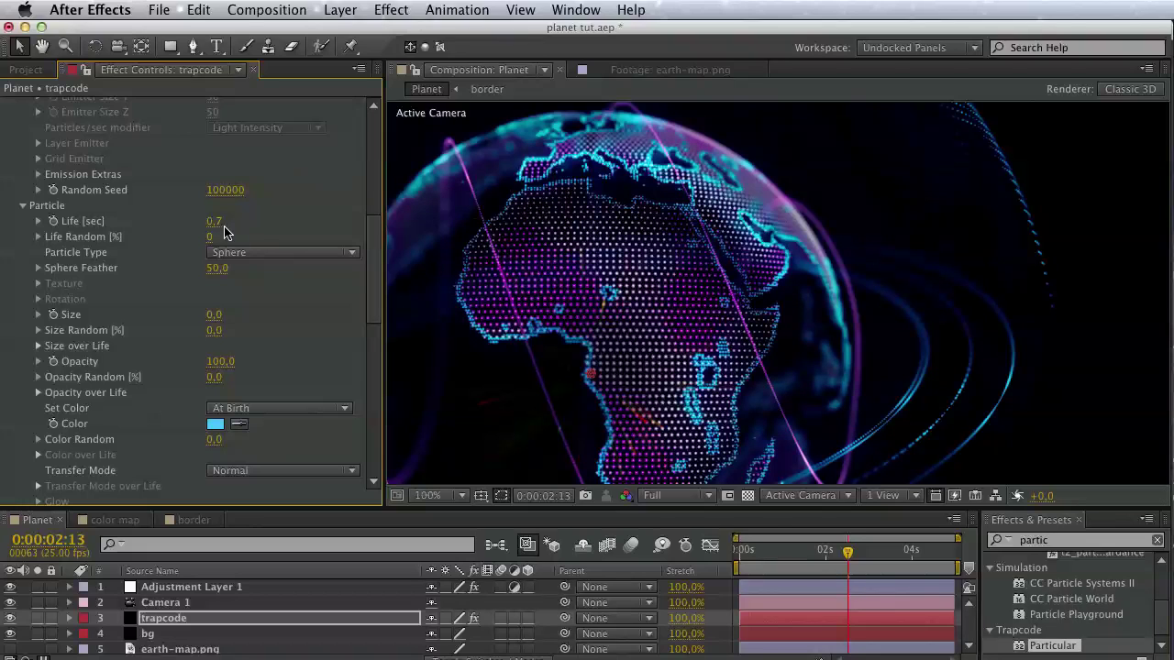
{"action": "left_click", "coordinate": [215, 221]}
{"action": "type", "text": "1"}
{"action": "key", "text": "Return"}
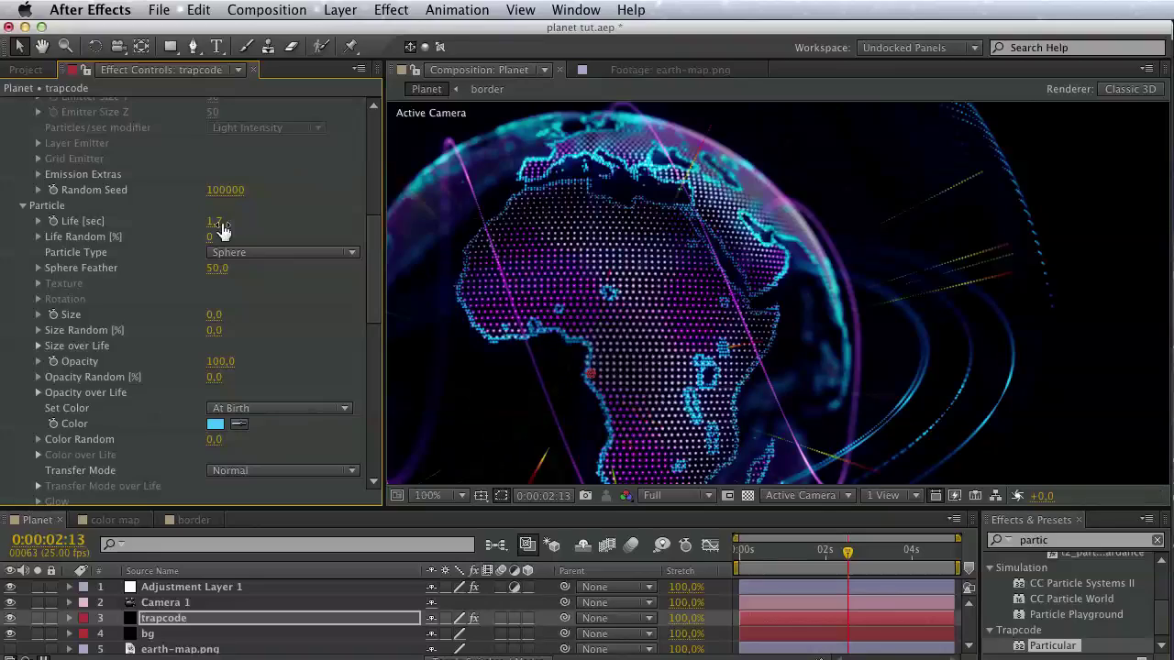
{"action": "mouse_move", "coordinate": [666, 321]}
{"action": "left_mouse_down"}
{"action": "mouse_move", "coordinate": [1110, 190]}
{"action": "mouse_move", "coordinate": [754, 307]}
{"action": "left_mouse_up"}
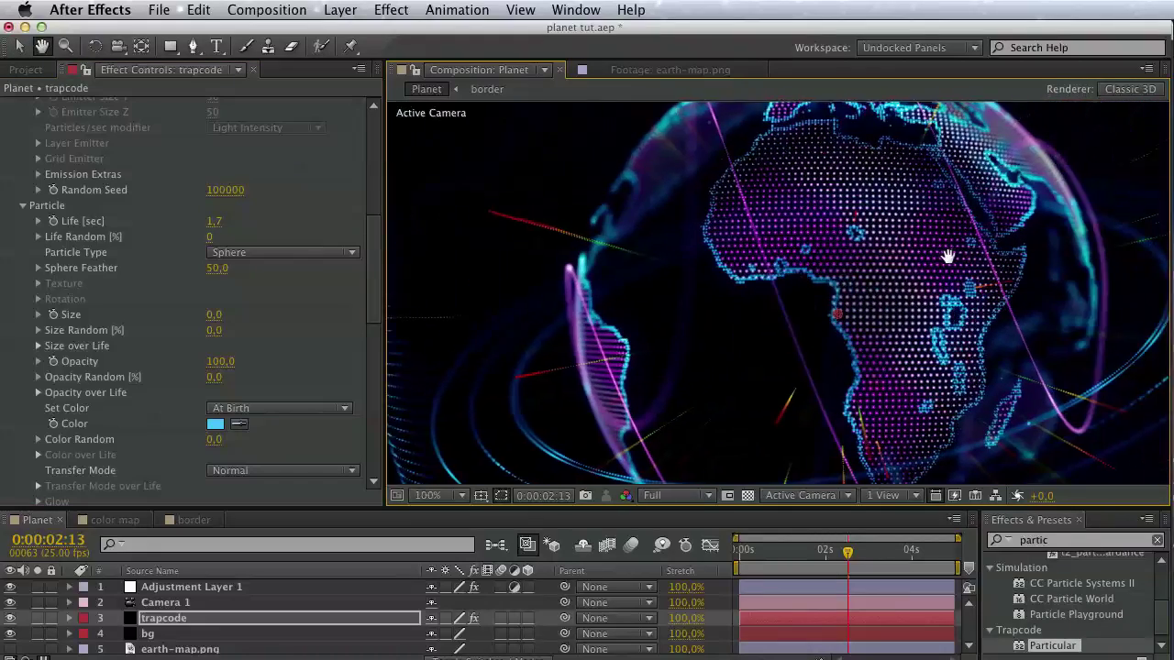
Set the aux Color From Main to 100%.
{"action": "scroll", "coordinate": [153, 454], "scroll_direction": "down", "scroll_amount": 5}
{"action": "scroll", "coordinate": [154, 454], "scroll_direction": "down", "scroll_amount": 5}
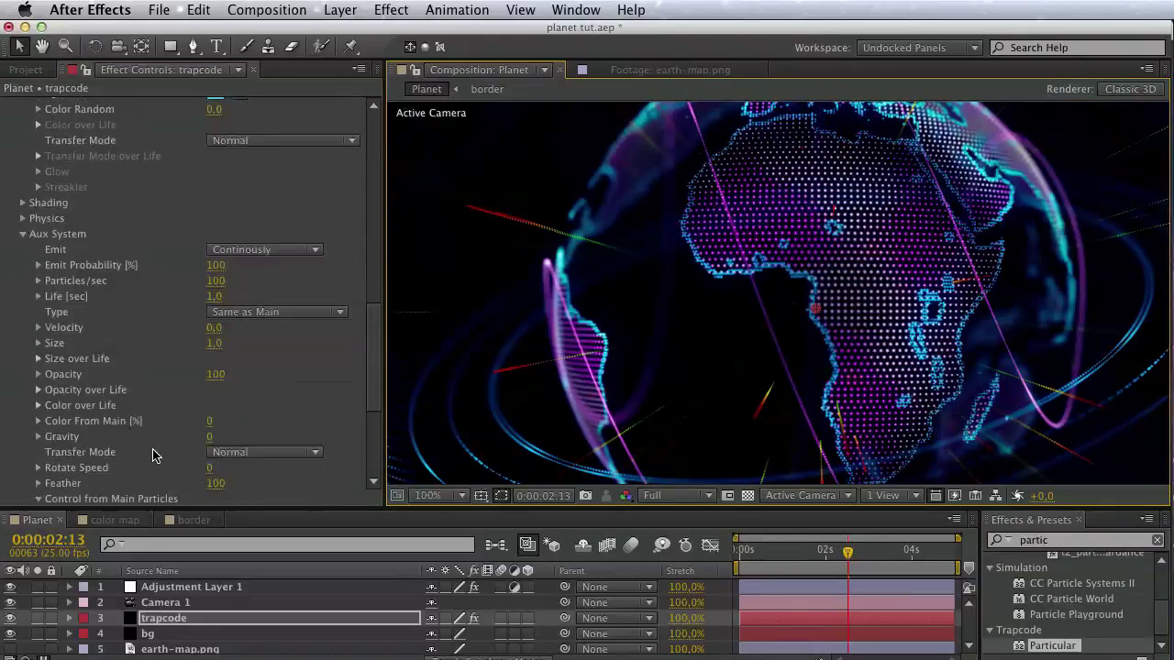
{"action": "scroll", "coordinate": [153, 451], "scroll_direction": "down", "scroll_amount": 3}
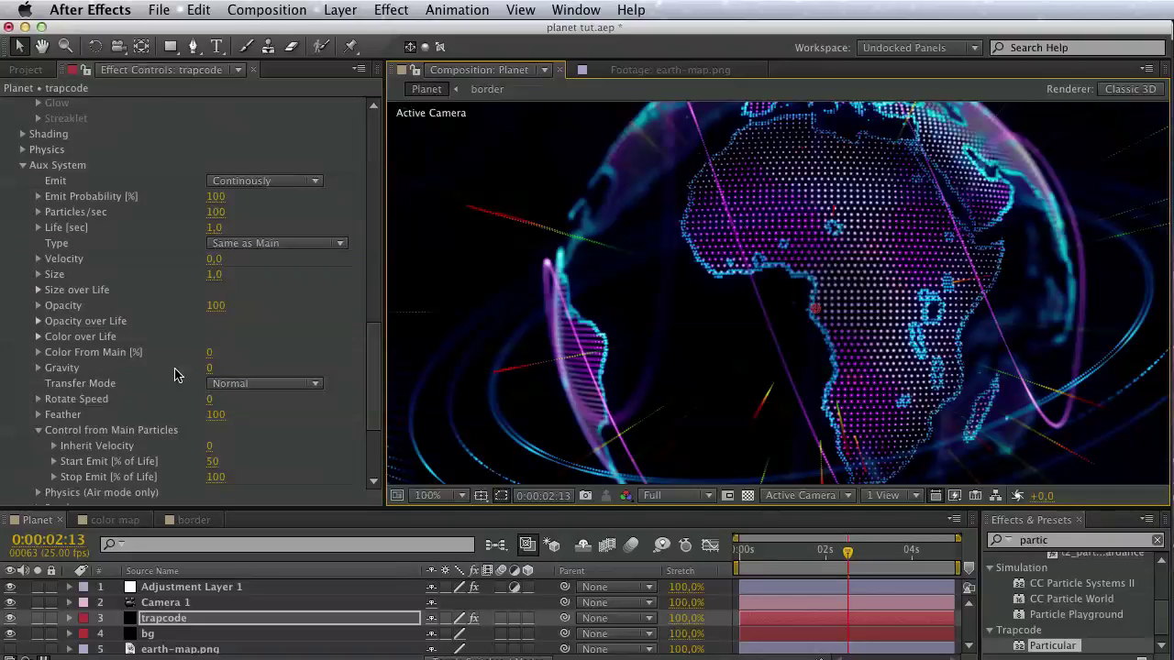
{"action": "left_click", "coordinate": [210, 352]}
{"action": "type", "text": "100"}
{"action": "key", "text": "Return"}
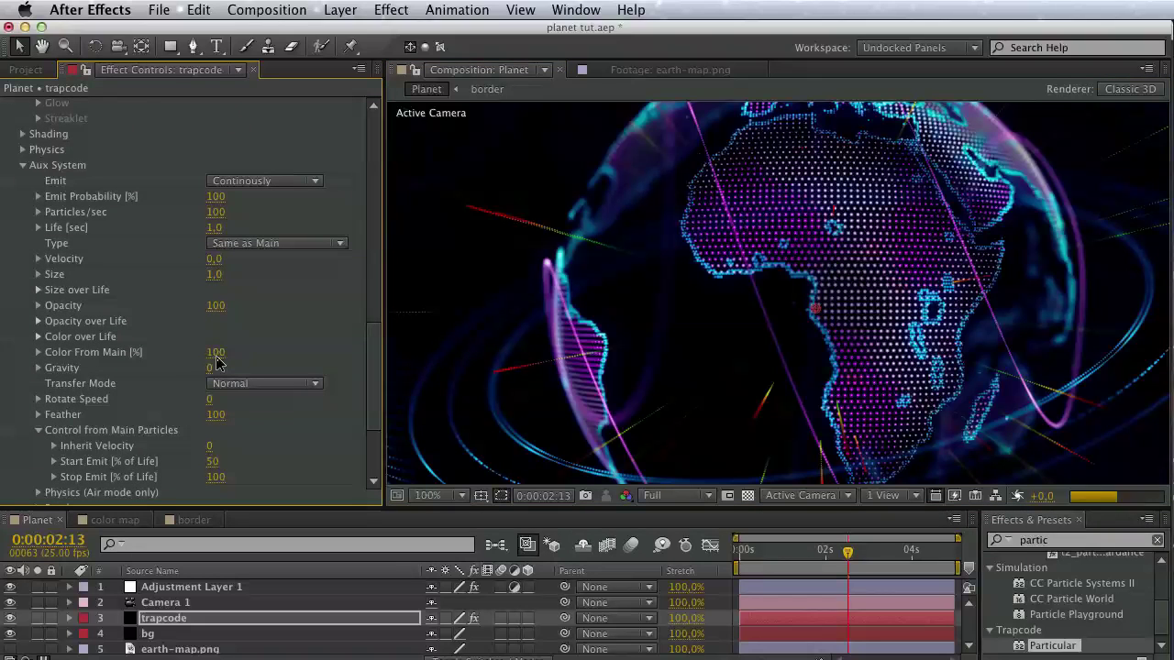
Raise the aux Particles/sec to 150.
{"action": "key", "text": "h"}
{"action": "mouse_move", "coordinate": [543, 362]}
{"action": "left_mouse_down"}
{"action": "mouse_move", "coordinate": [458, 405]}
{"action": "mouse_move", "coordinate": [675, 230]}
{"action": "left_mouse_up"}
{"action": "key", "text": "v"}
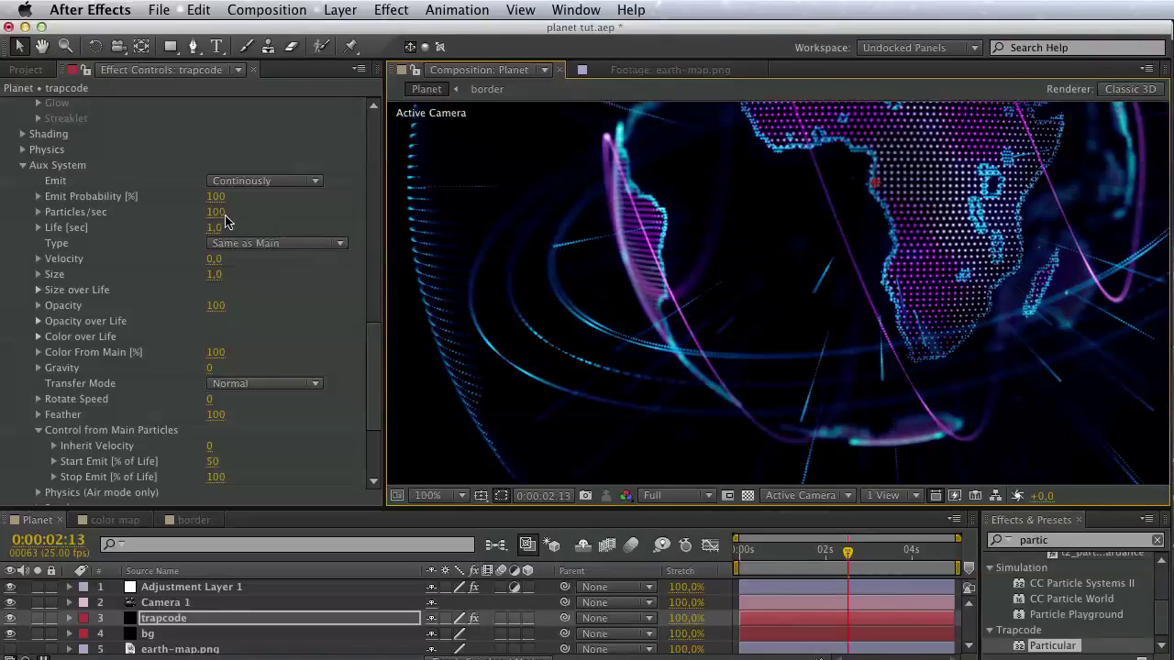
{"action": "left_click", "coordinate": [220, 212]}
{"action": "type", "text": "150"}
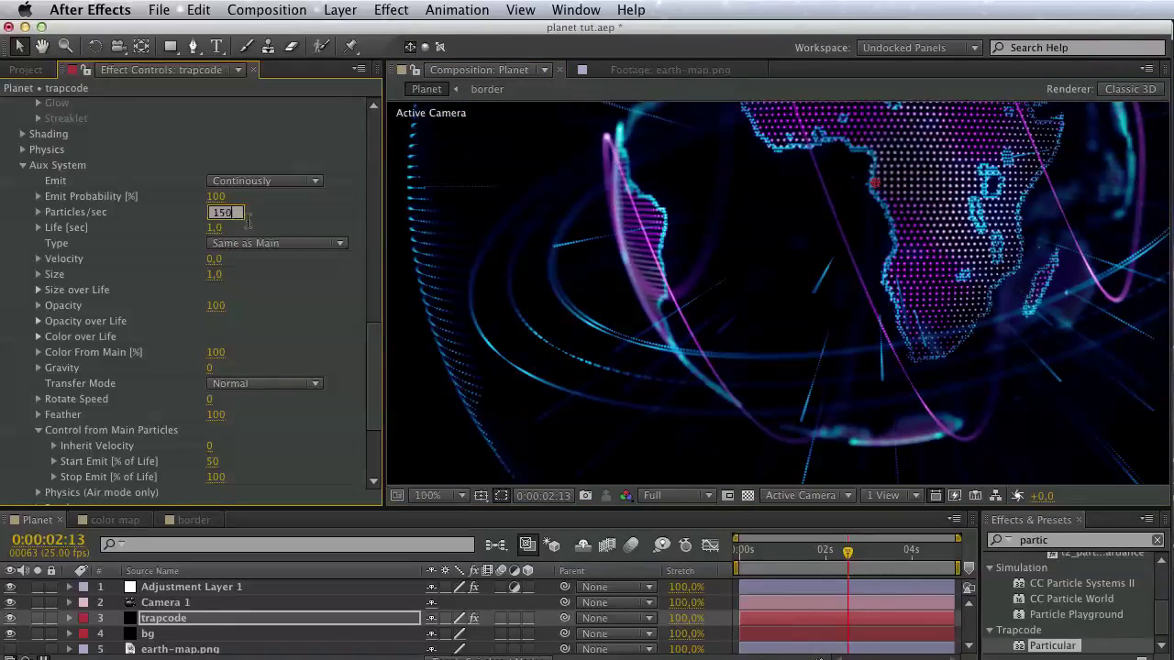
{"action": "key", "text": "Return"}
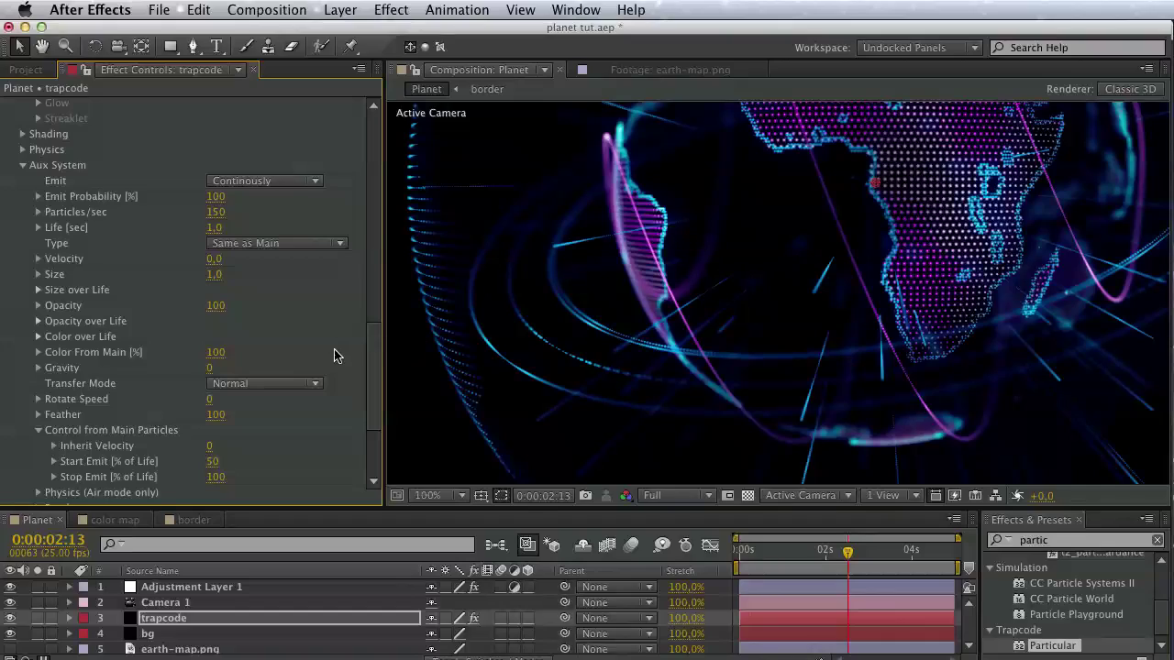
{"action": "key", "text": "space"}
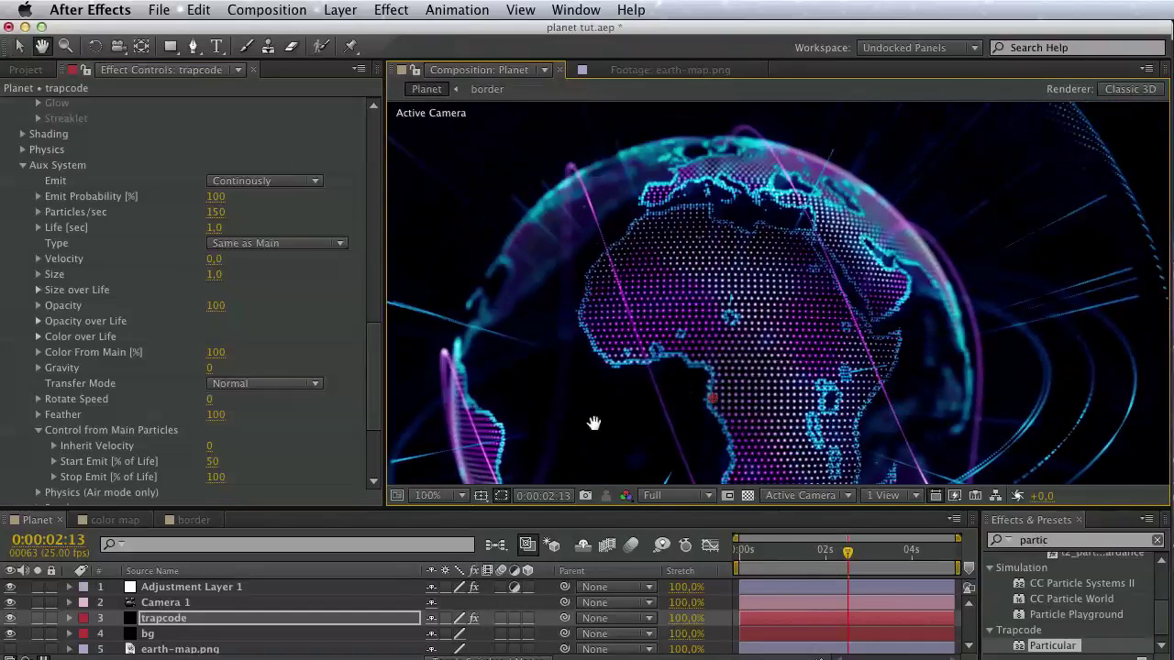
{"action": "left_click_drag", "start_coordinate": [663, 423], "coordinate": [739, 407]}
Save the project and collapse the Aux System settings.
{"action": "key", "text": "ctrl+s"}
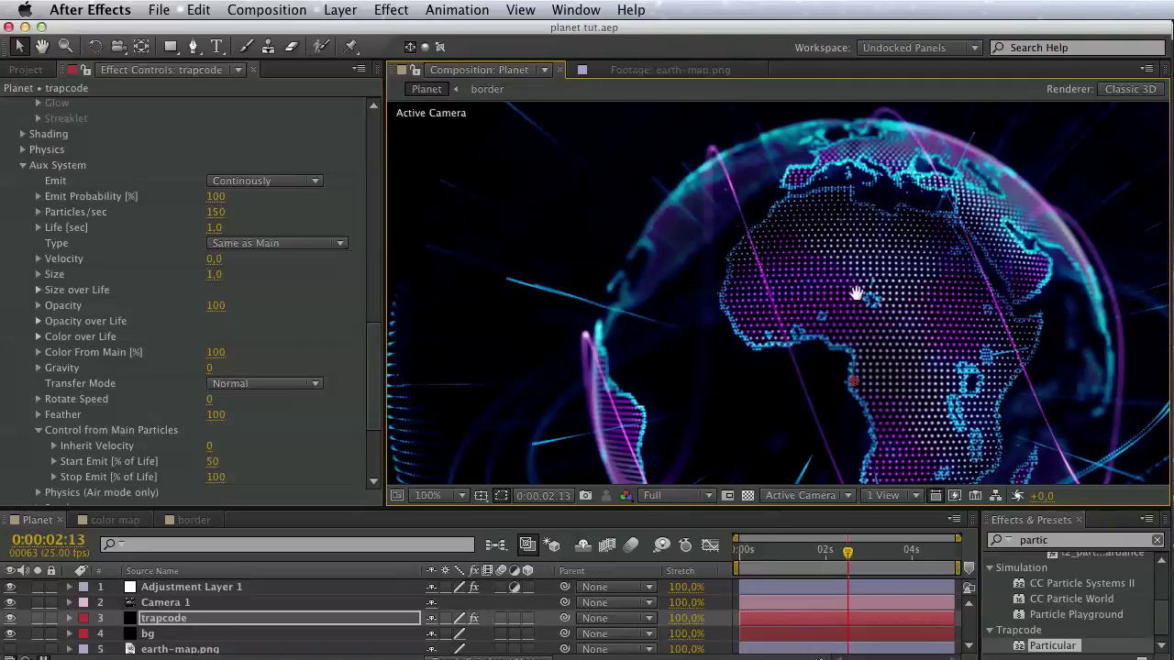
{"action": "mouse_move", "coordinate": [781, 294]}
{"action": "left_mouse_down"}
{"action": "mouse_move", "coordinate": [820, 406]}
{"action": "mouse_move", "coordinate": [720, 258]}
{"action": "mouse_move", "coordinate": [890, 255]}
{"action": "left_mouse_up"}
{"action": "mouse_move", "coordinate": [885, 256]}
{"action": "left_mouse_down"}
{"action": "mouse_move", "coordinate": [818, 188]}
{"action": "mouse_move", "coordinate": [818, 206]}
{"action": "left_mouse_up"}
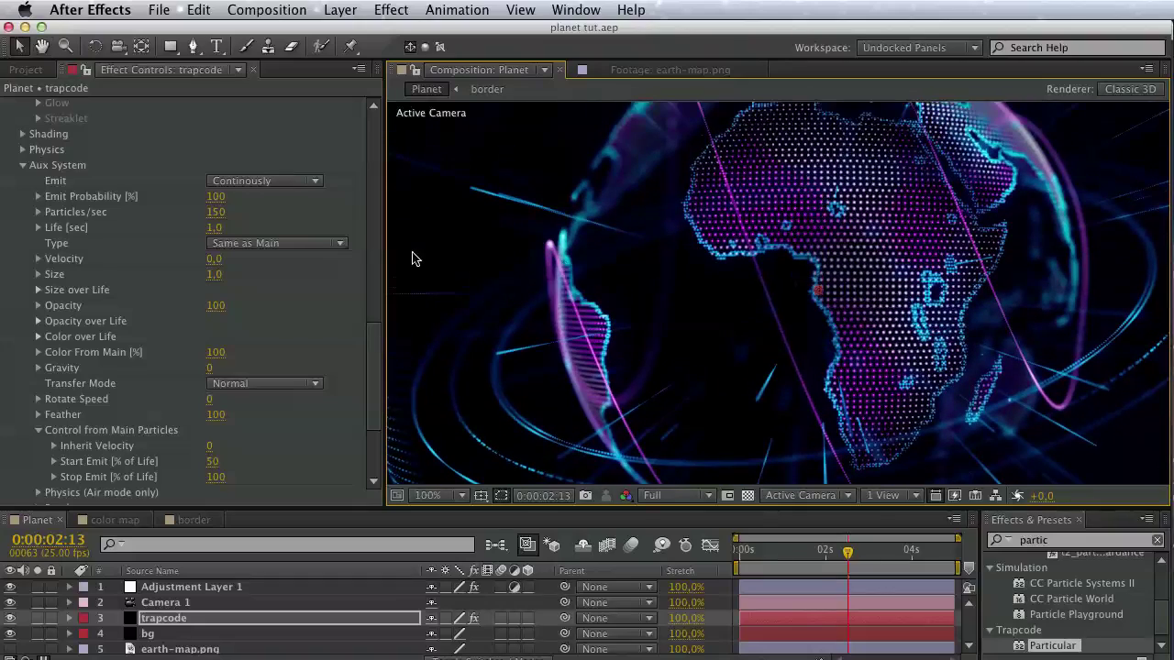
{"action": "left_click", "coordinate": [22, 165]}
{"action": "scroll", "coordinate": [28, 183], "scroll_direction": "up", "scroll_amount": 5}
{"action": "scroll", "coordinate": [37, 188], "scroll_direction": "up", "scroll_amount": 5}
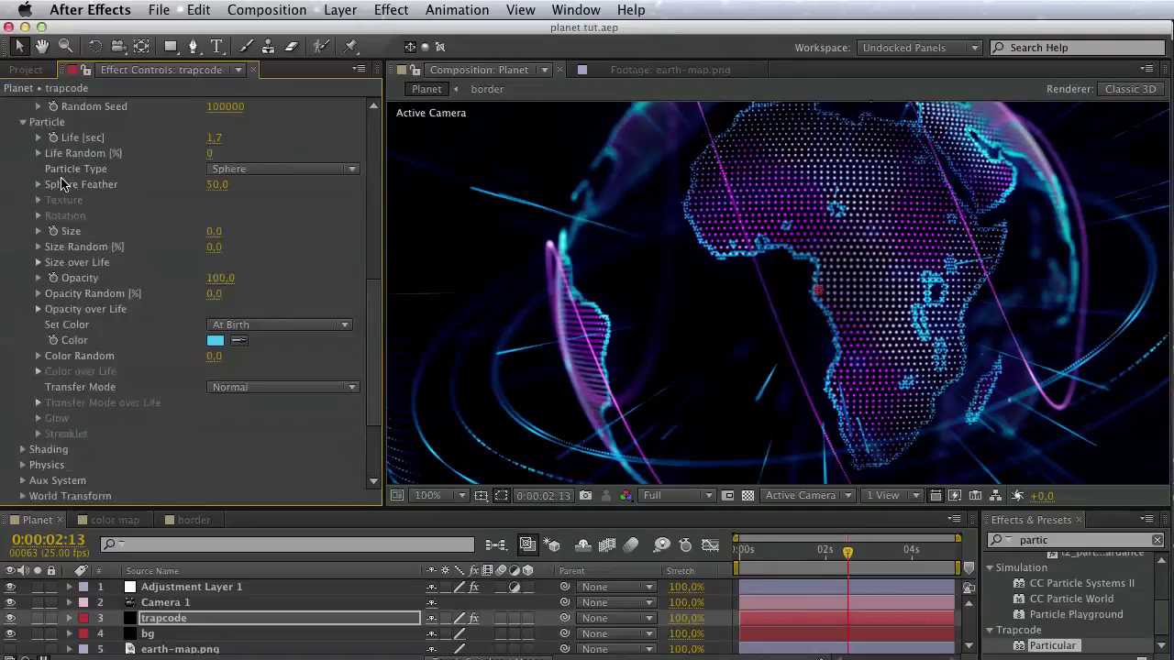
{"action": "scroll", "coordinate": [42, 193], "scroll_direction": "up", "scroll_amount": 5}
{"action": "scroll", "coordinate": [47, 203], "scroll_direction": "up", "scroll_amount": 5}
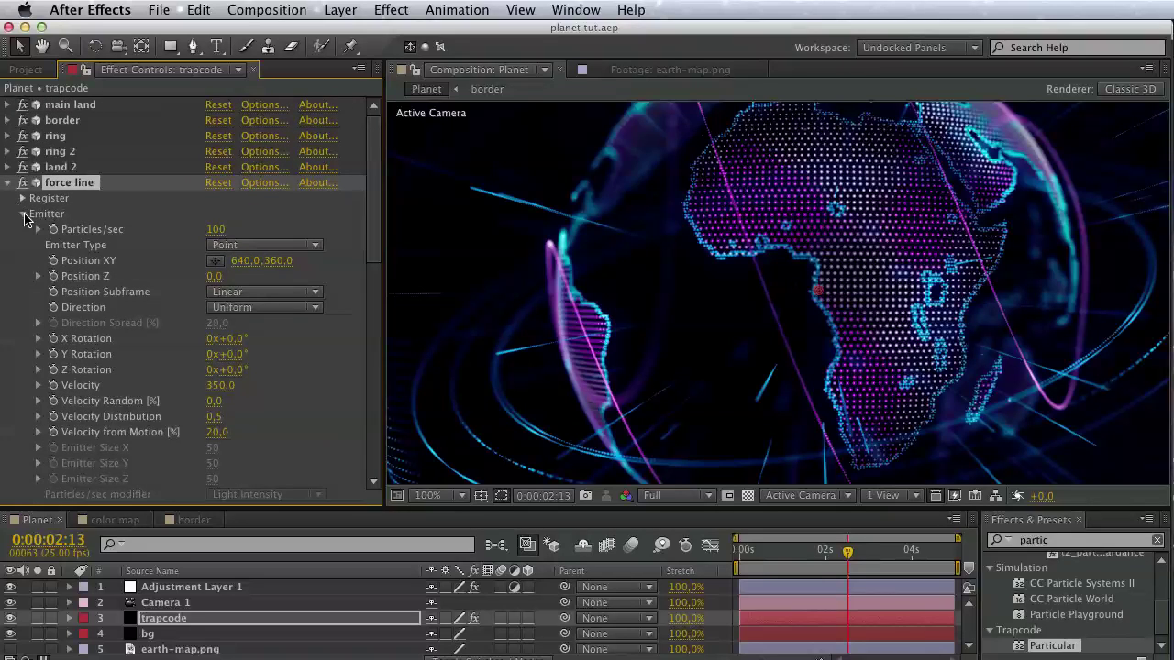
Duplicate the force line effect as force line 2 and switch off border, ring, ring 2, land 2 and force line.
{"action": "left_click", "coordinate": [23, 213]}
{"action": "left_click", "coordinate": [23, 230]}
{"action": "left_click", "coordinate": [22, 323]}
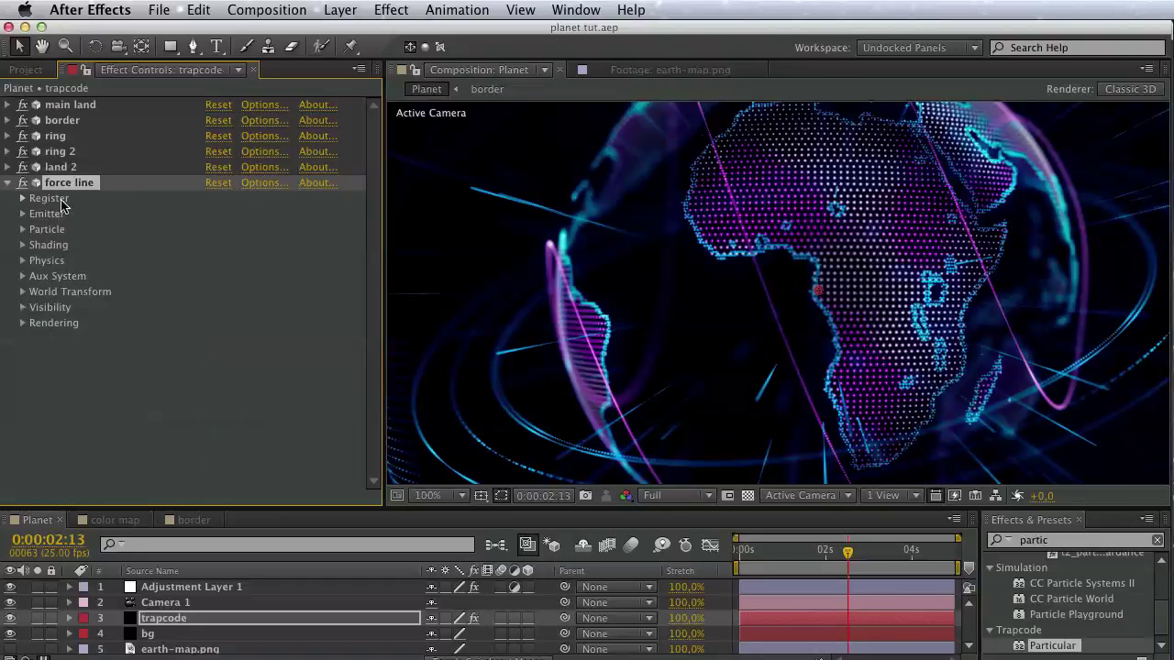
{"action": "left_click", "coordinate": [205, 10]}
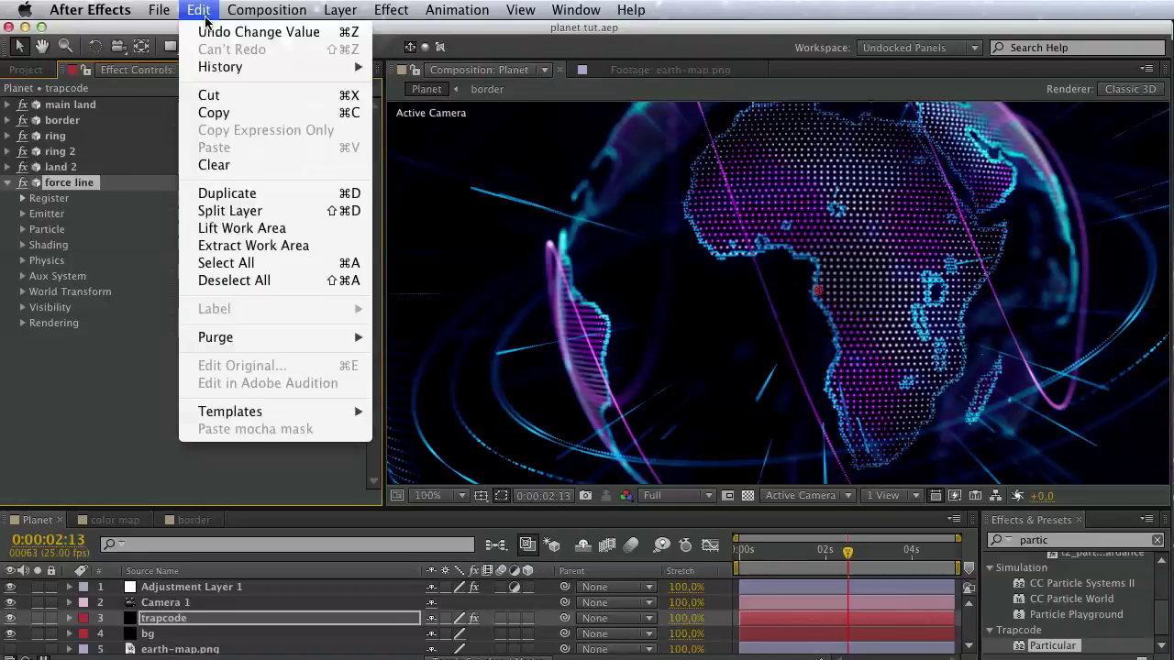
{"action": "left_click", "coordinate": [262, 196]}
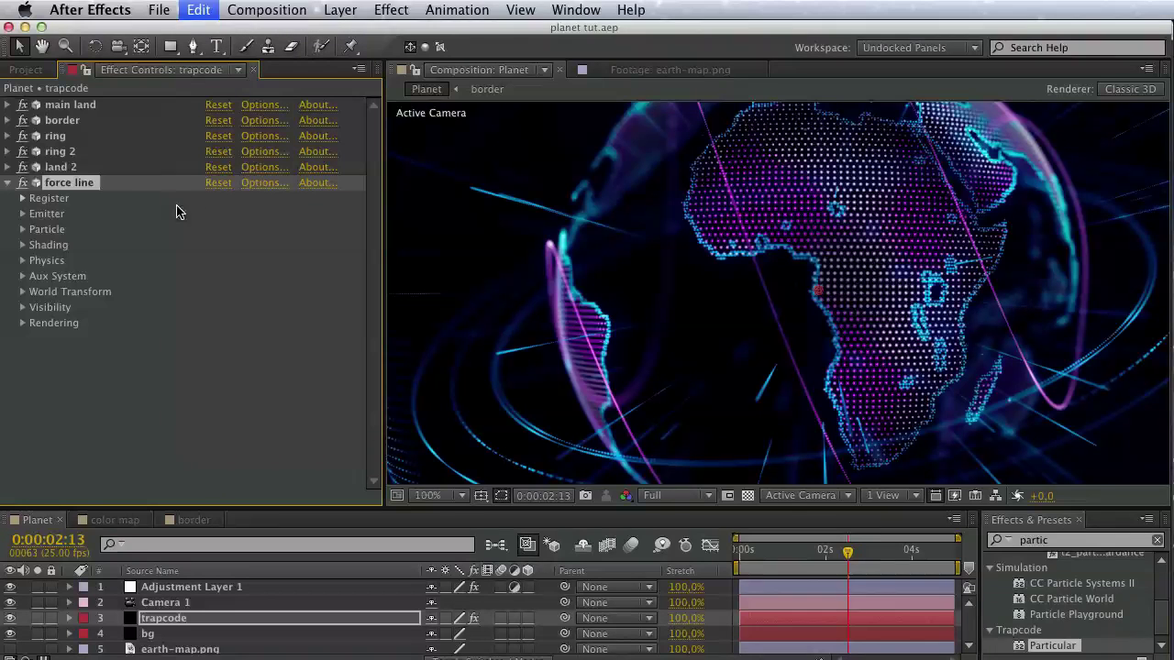
{"action": "left_click", "coordinate": [7, 182]}
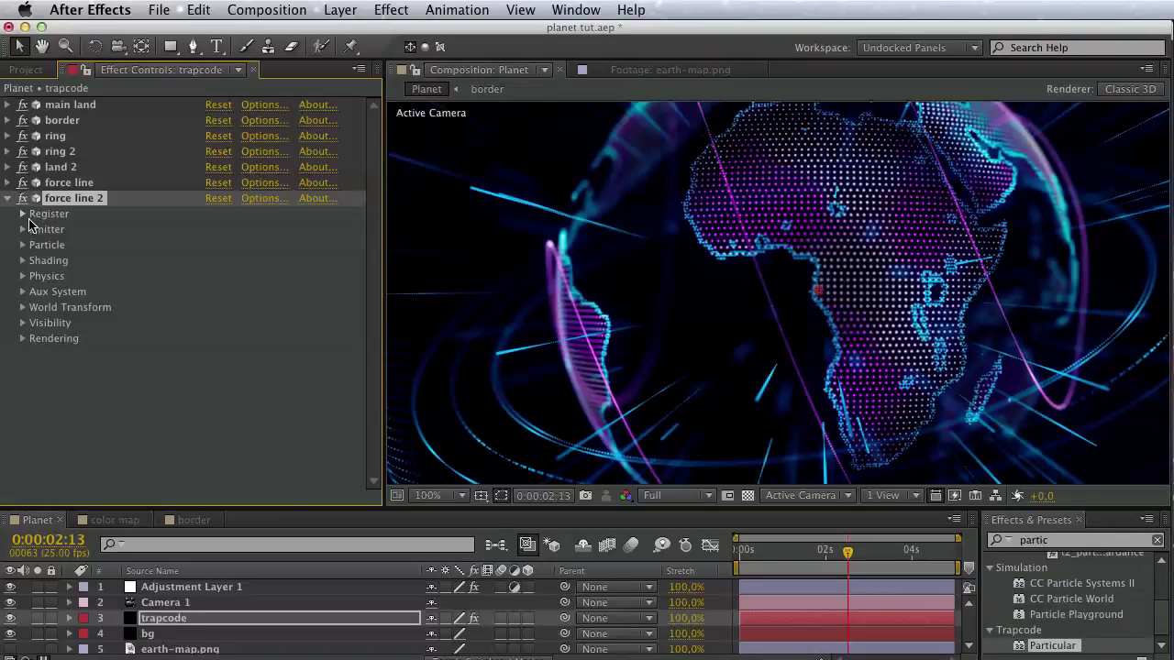
{"action": "left_click_drag", "start_coordinate": [22, 182], "coordinate": [22, 121]}
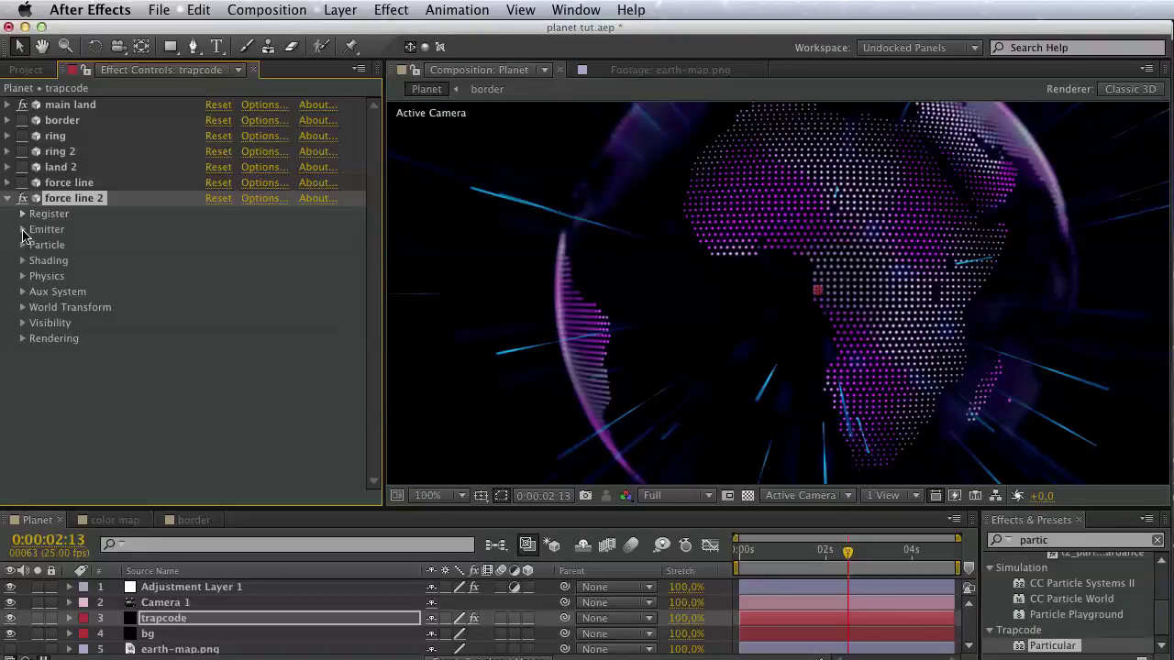
Make force line 2's emitter a Sphere sized 700 on X, Y and Z.
{"action": "left_click", "coordinate": [22, 230]}
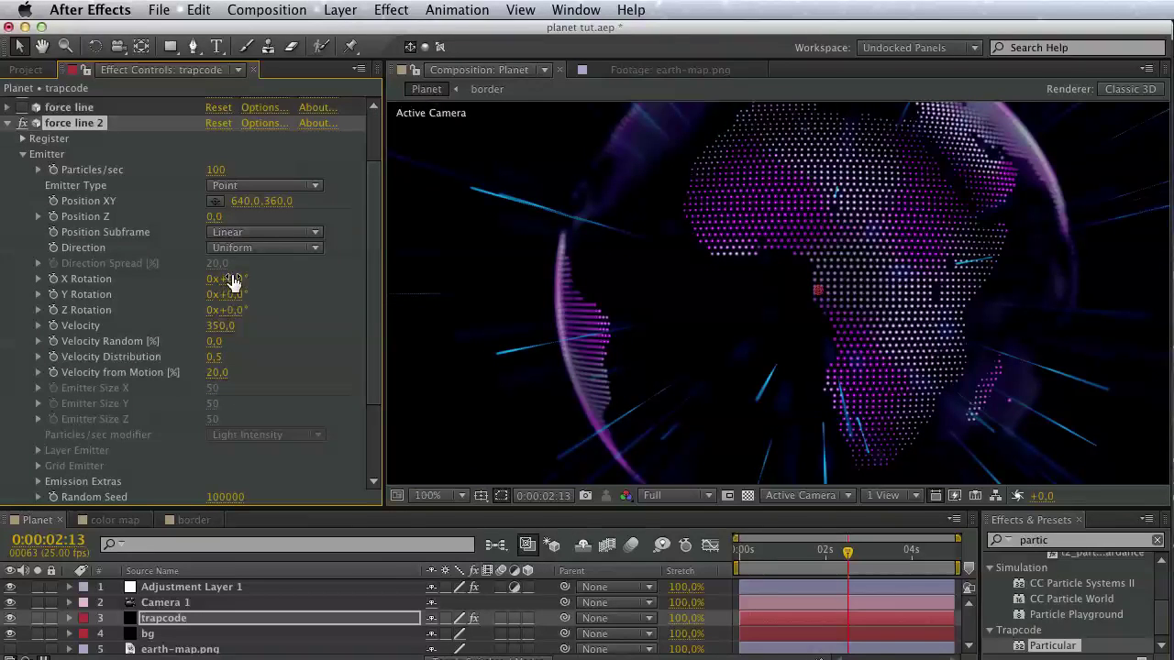
{"action": "left_click", "coordinate": [253, 187]}
{"action": "left_click", "coordinate": [249, 238]}
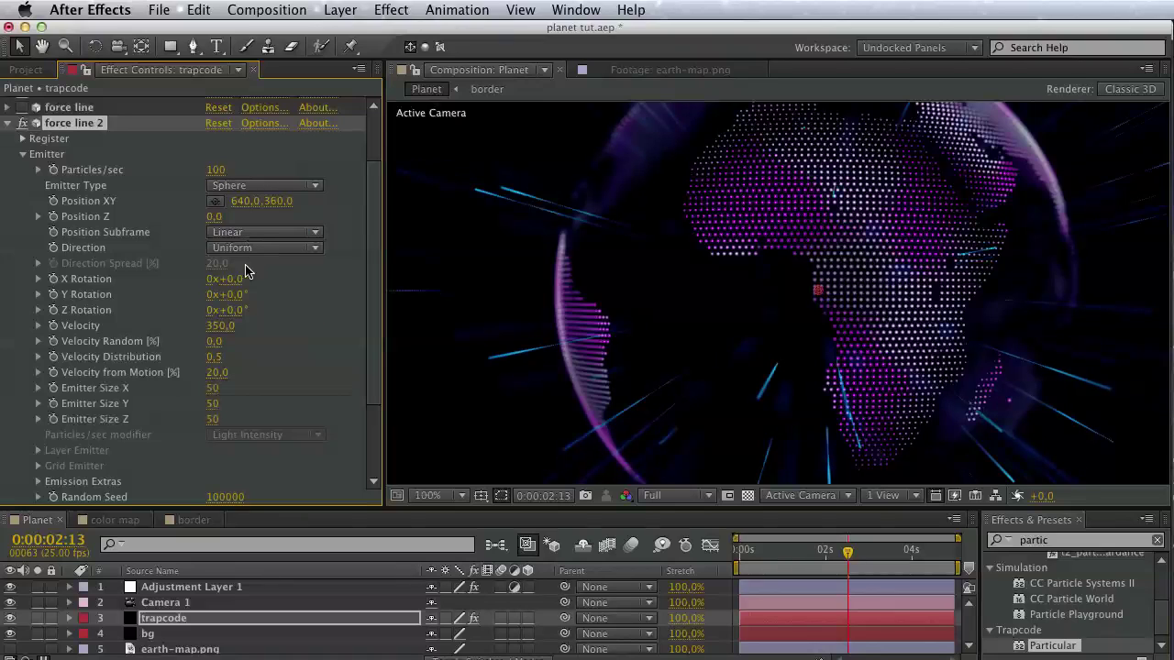
{"action": "left_click", "coordinate": [209, 388]}
{"action": "type", "text": "700"}
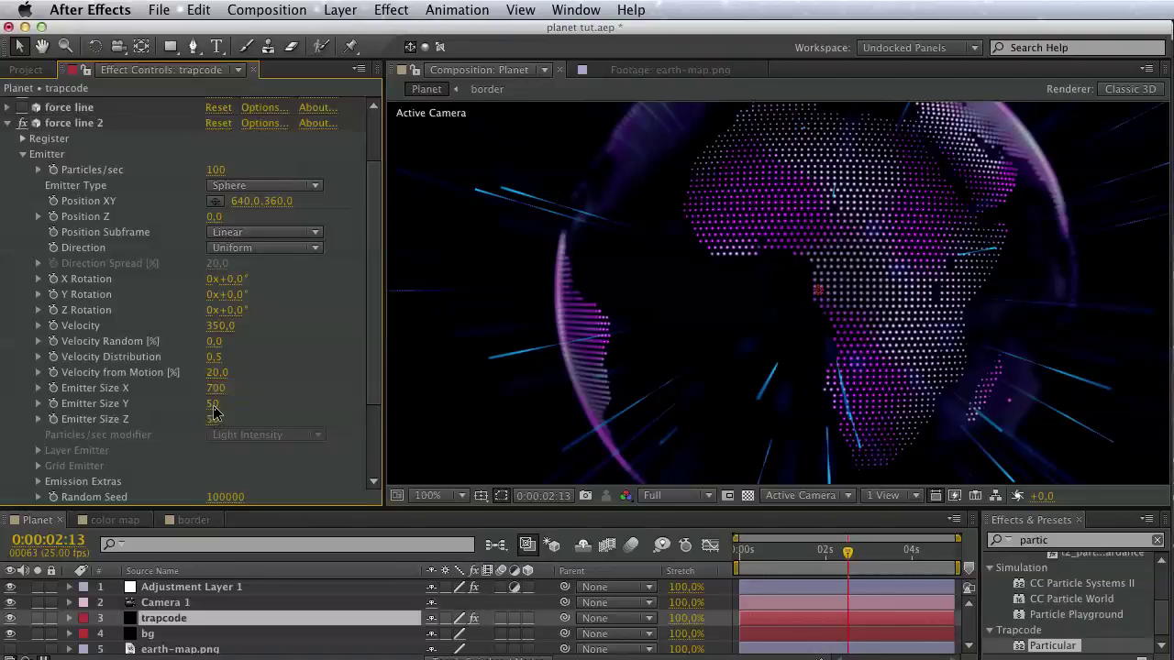
{"action": "left_click", "coordinate": [213, 405]}
{"action": "left_click", "coordinate": [214, 419]}
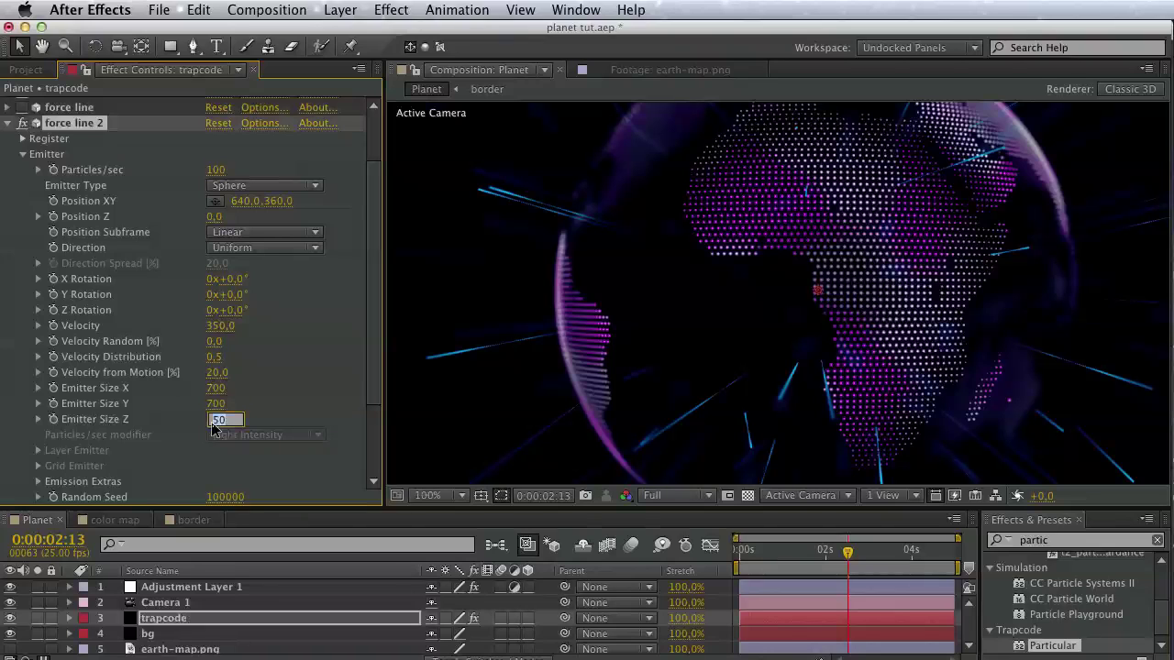
{"action": "type", "text": "700"}
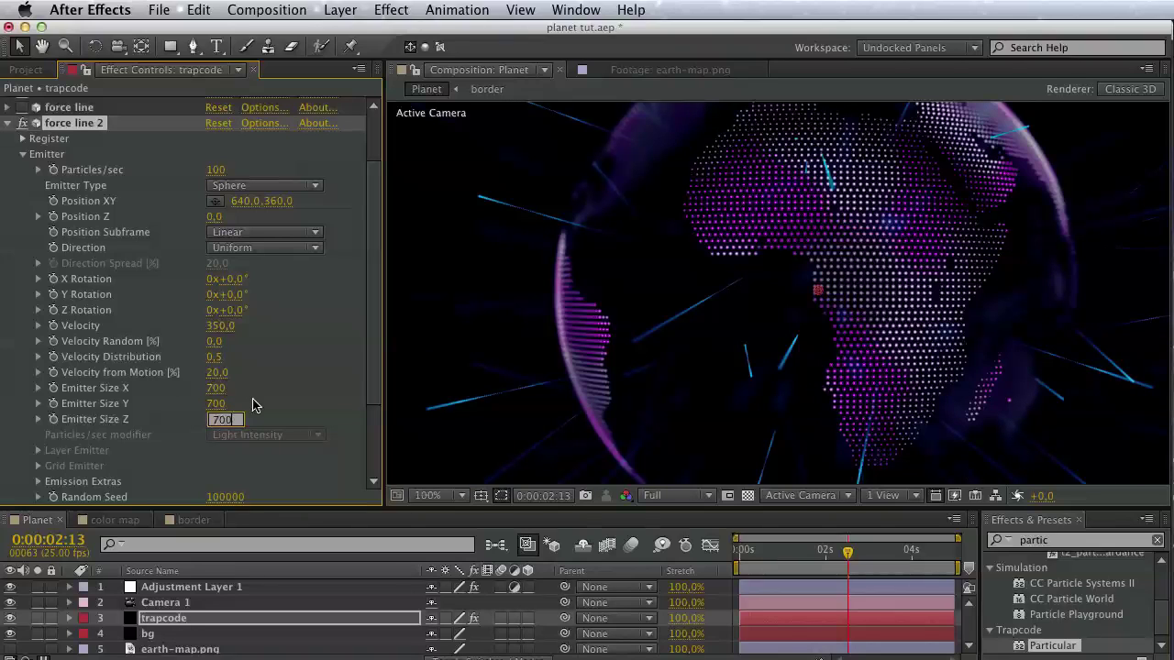
{"action": "key", "text": "Return"}
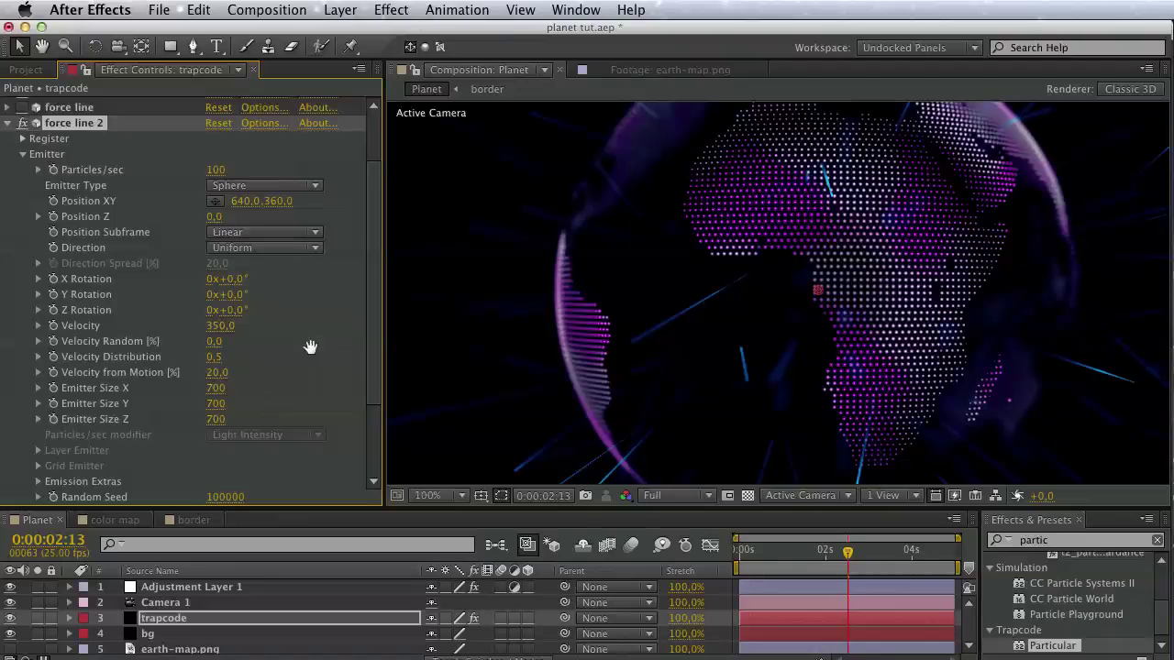
{"action": "left_click_drag", "start_coordinate": [310, 346], "coordinate": [317, 399]}
{"action": "key", "text": "v"}
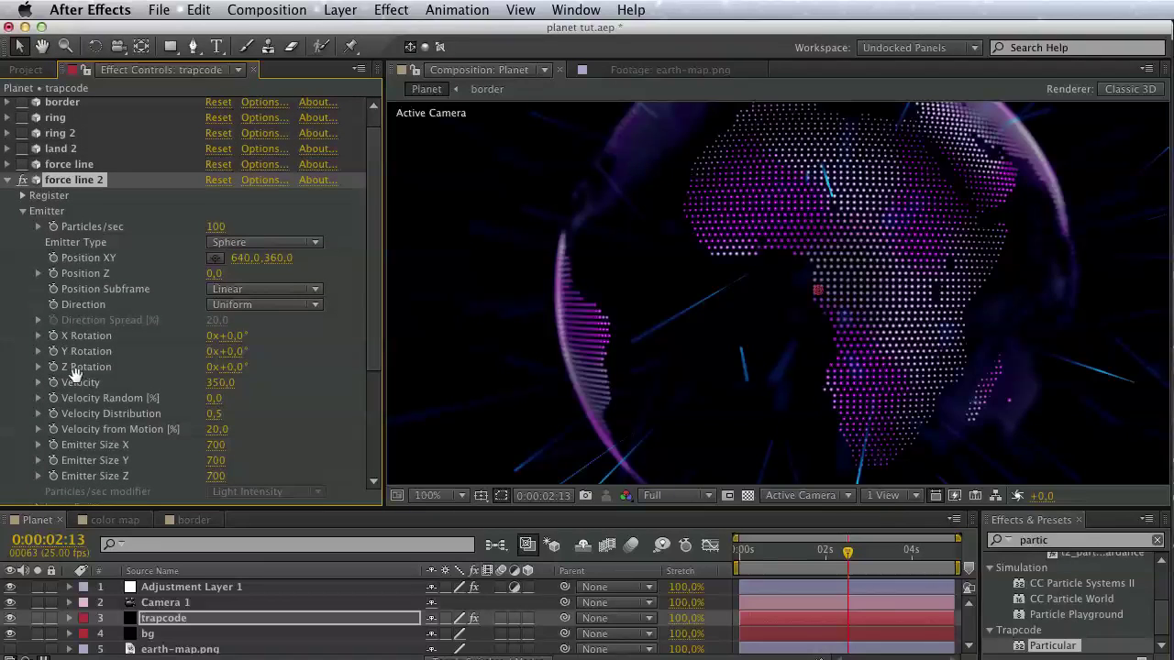
{"action": "left_click_drag", "start_coordinate": [75, 374], "coordinate": [72, 220]}
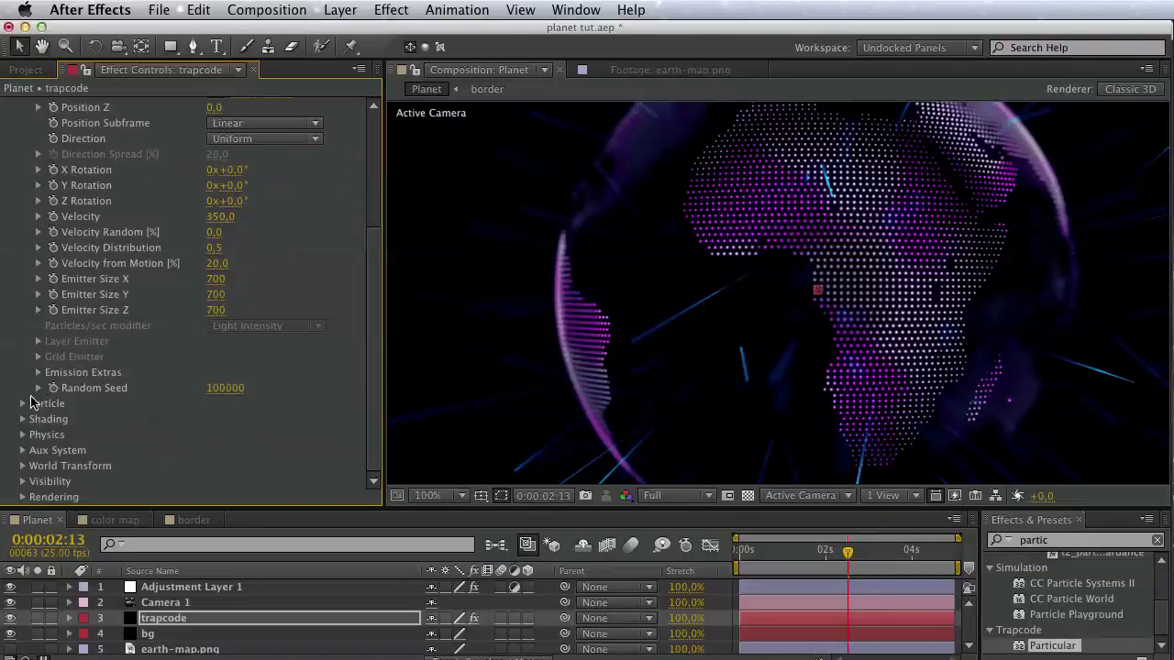
Give force line 2's particles a pink colour.
{"action": "left_click", "coordinate": [23, 404]}
{"action": "left_click", "coordinate": [214, 403]}
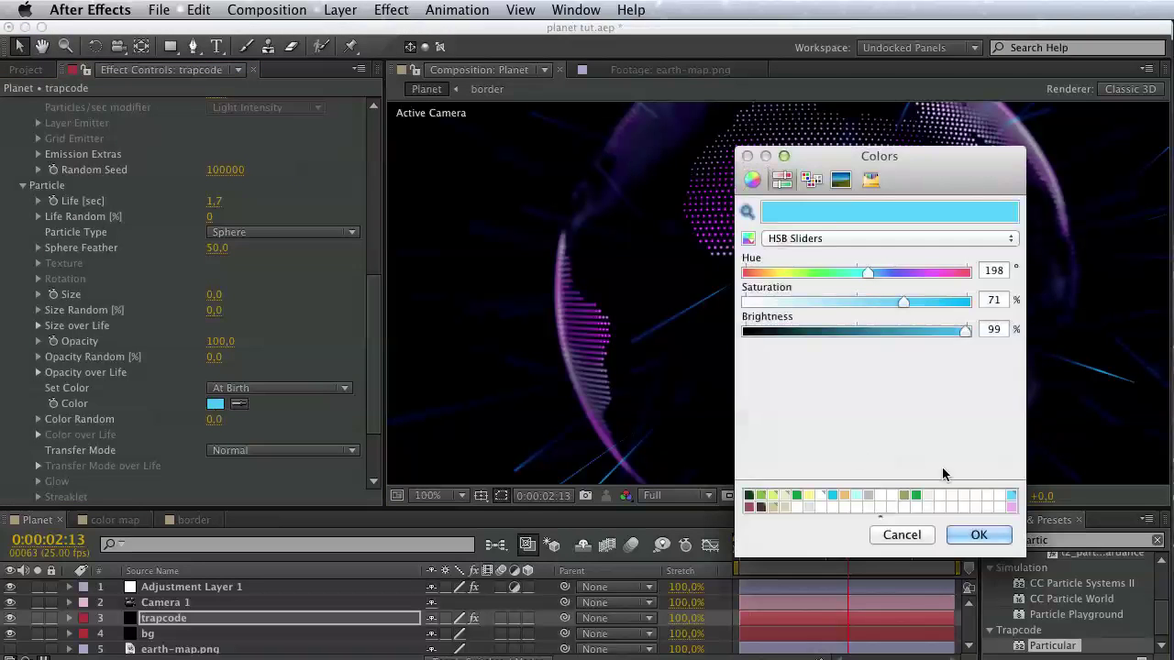
{"action": "left_click", "coordinate": [1011, 506]}
{"action": "left_click", "coordinate": [978, 535]}
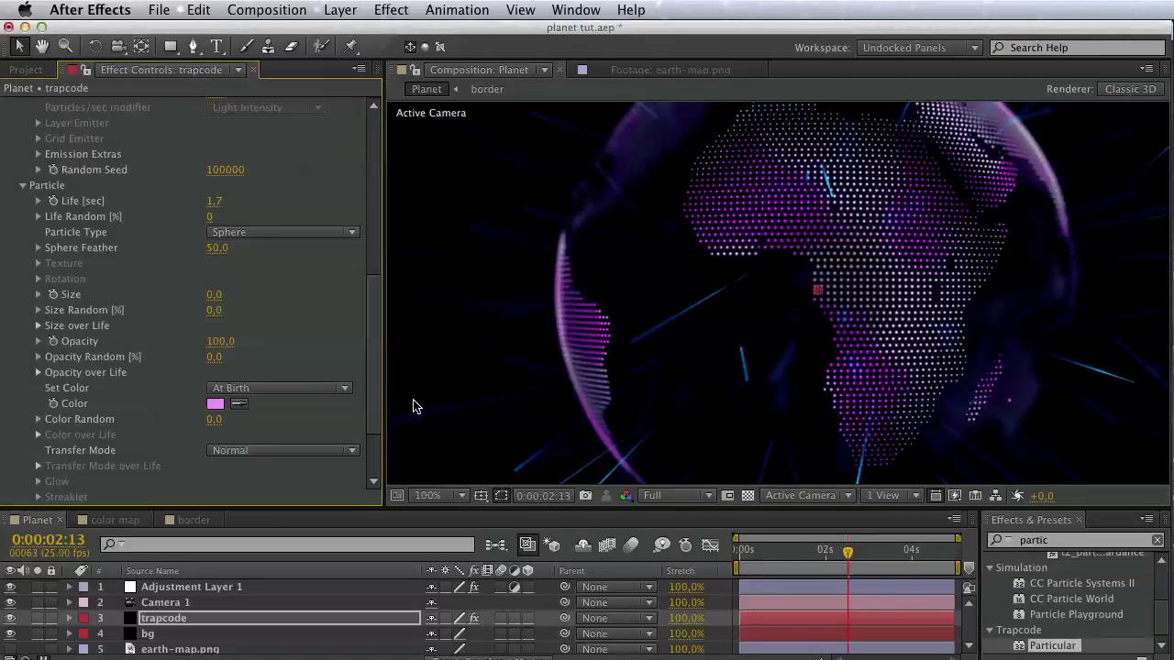
{"action": "left_click_drag", "start_coordinate": [181, 426], "coordinate": [174, 338]}
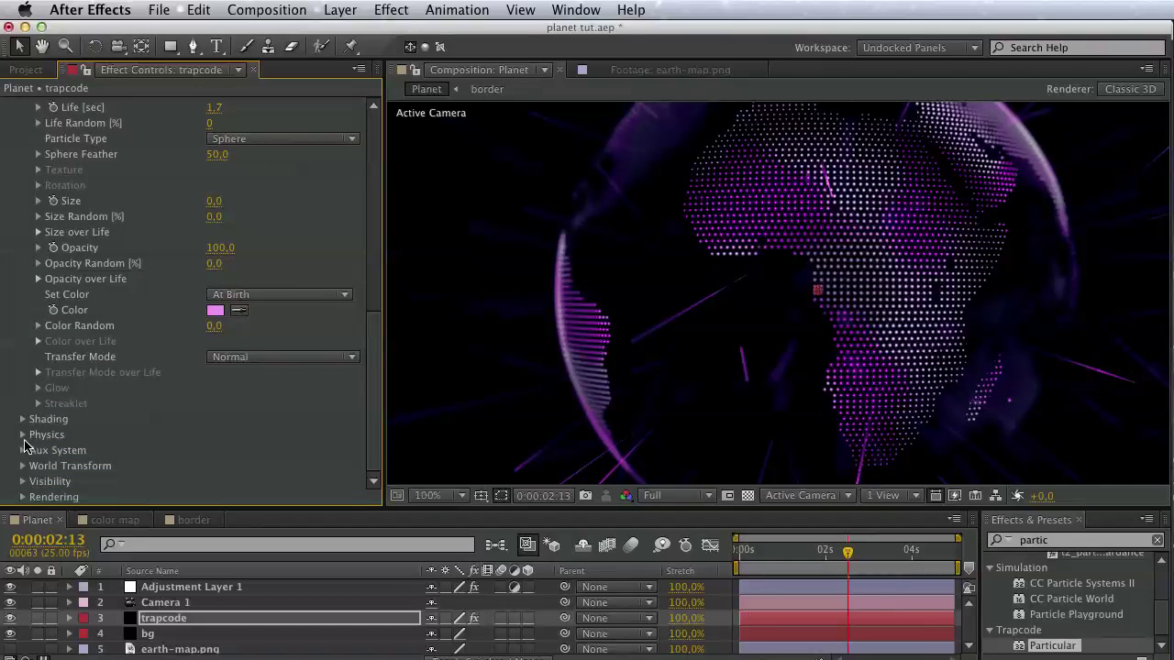
Set the Air Spherical Field of force line 2 to Strength 100 and Radius 350.
{"action": "left_click", "coordinate": [22, 434]}
{"action": "left_click", "coordinate": [38, 484]}
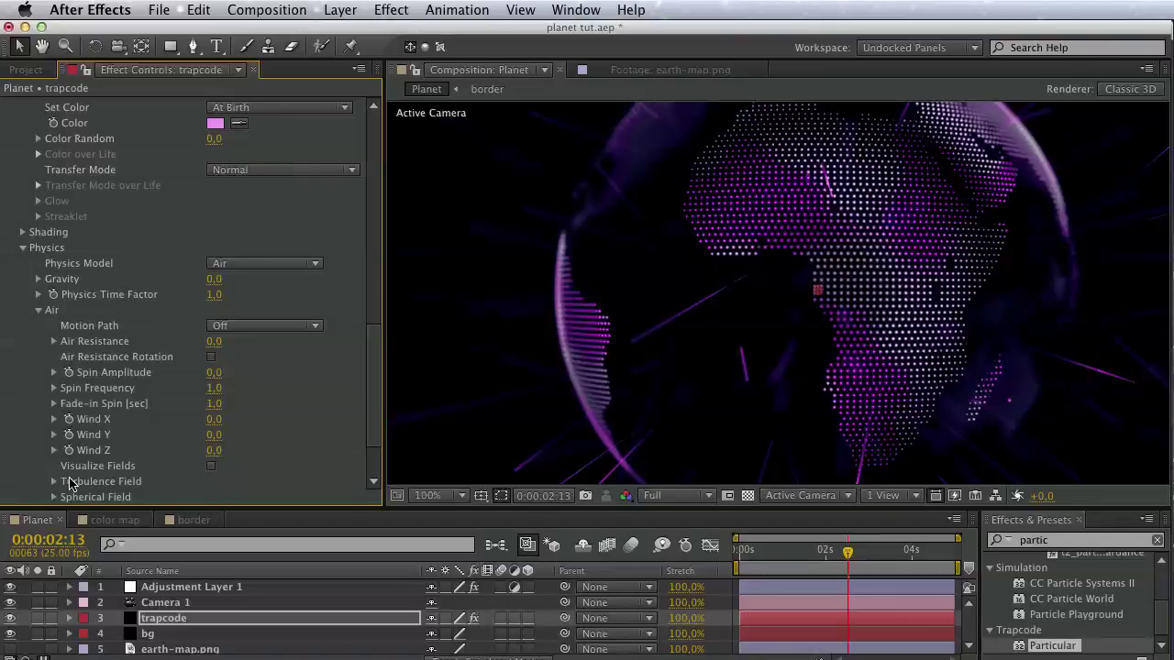
{"action": "left_click", "coordinate": [53, 497]}
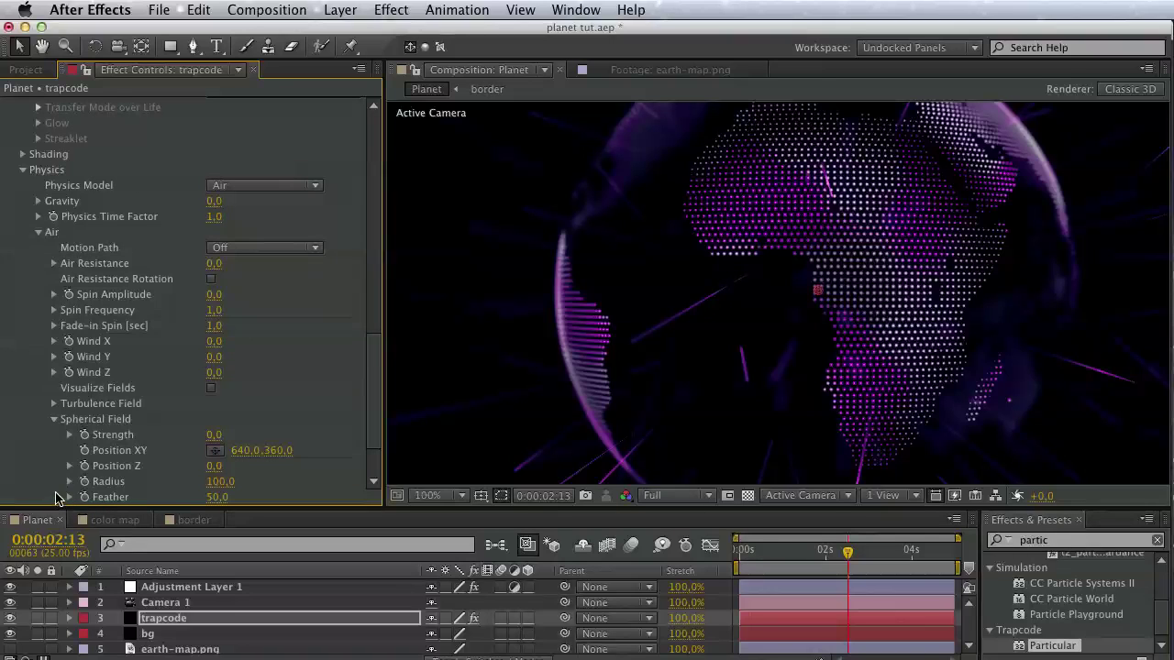
{"action": "left_click", "coordinate": [213, 435]}
{"action": "type", "text": "100"}
{"action": "key", "text": "Return"}
{"action": "left_click", "coordinate": [225, 486]}
{"action": "type", "text": "350"}
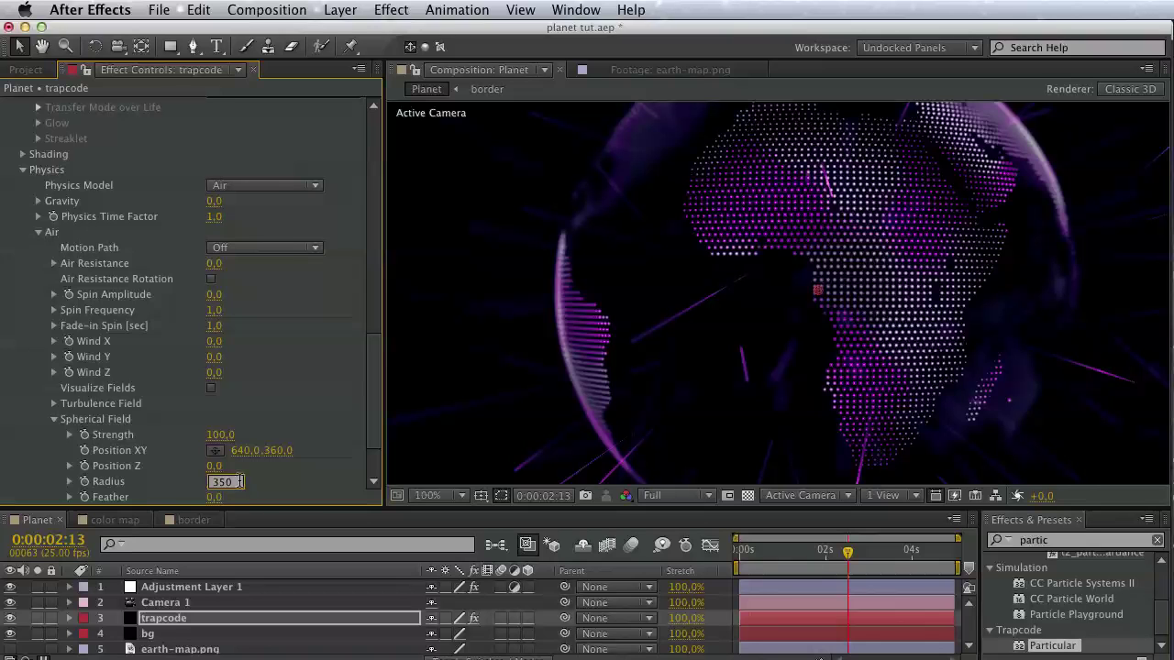
{"action": "key", "text": "Return"}
{"action": "key", "text": "h"}
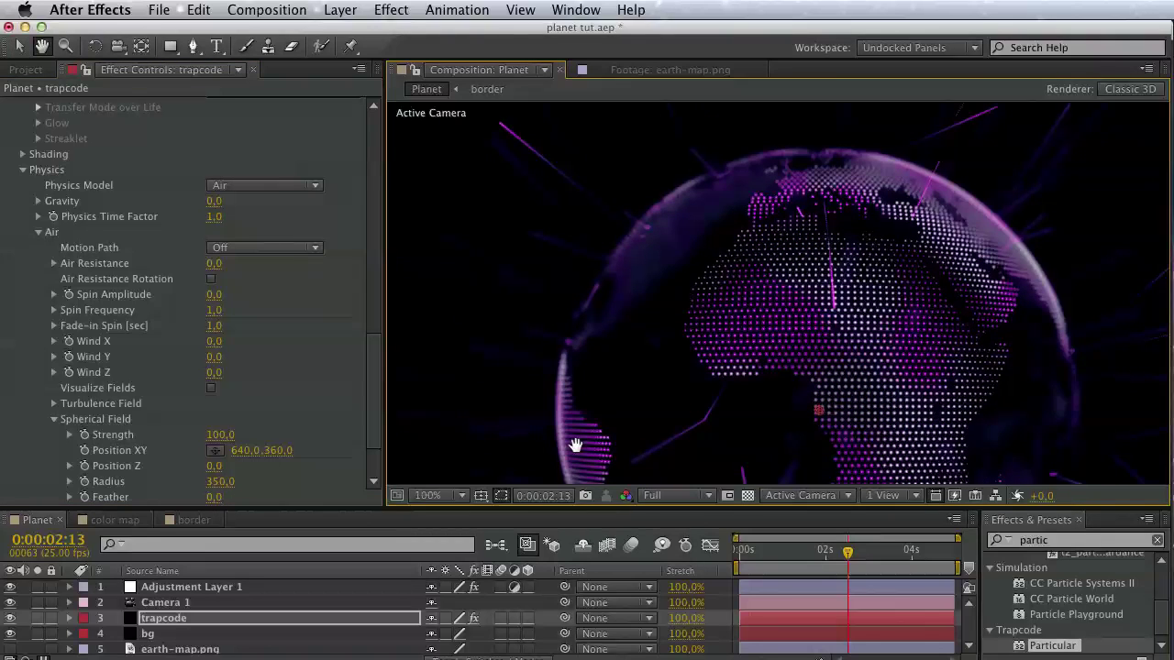
{"action": "key", "text": "v"}
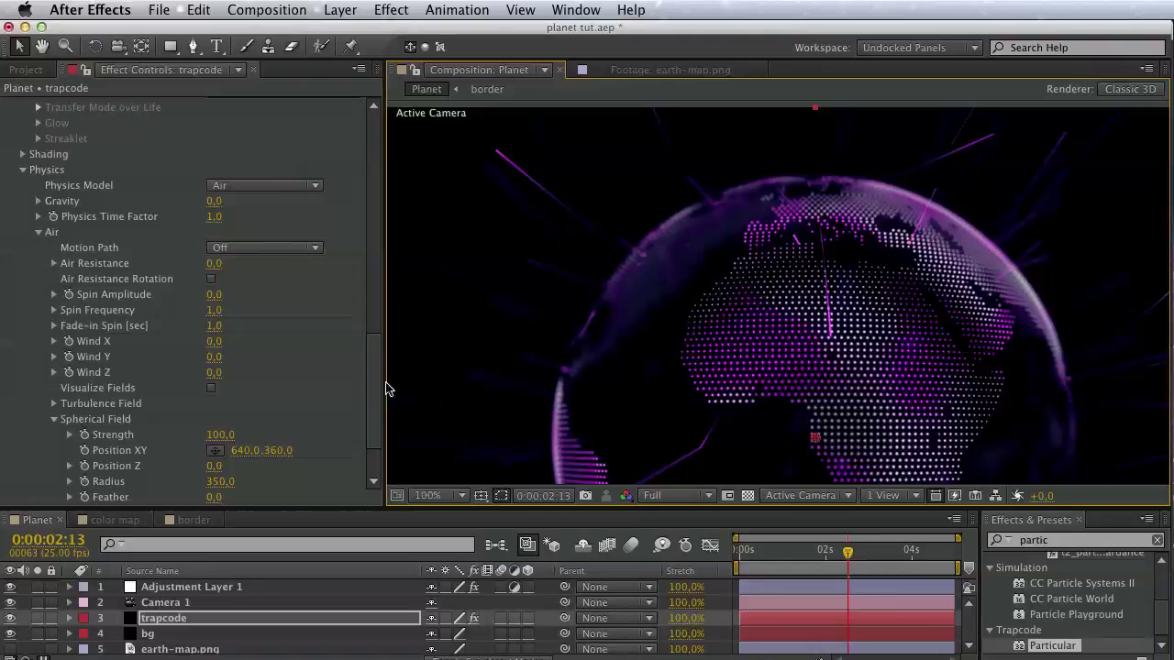
{"action": "left_click_drag", "start_coordinate": [379, 388], "coordinate": [381, 183]}
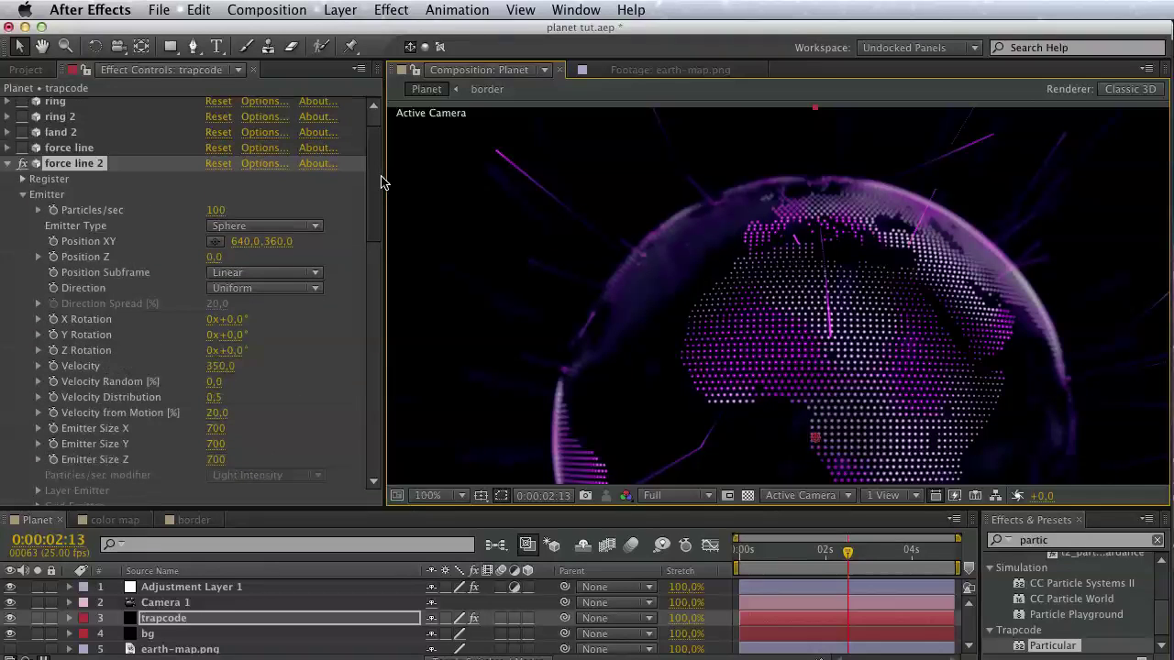
{"action": "left_click_drag", "start_coordinate": [384, 183], "coordinate": [378, 423]}
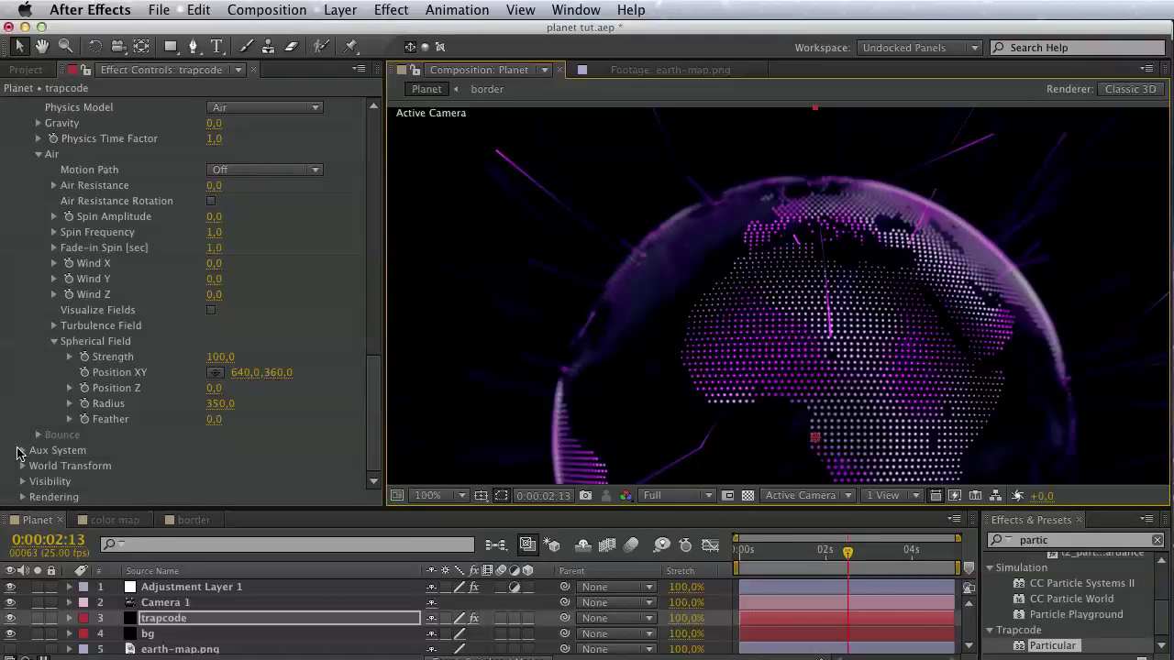
Set force line 2's Aux System Start Emit to 0% and its rate to 100 particles per second.
{"action": "left_click", "coordinate": [22, 450]}
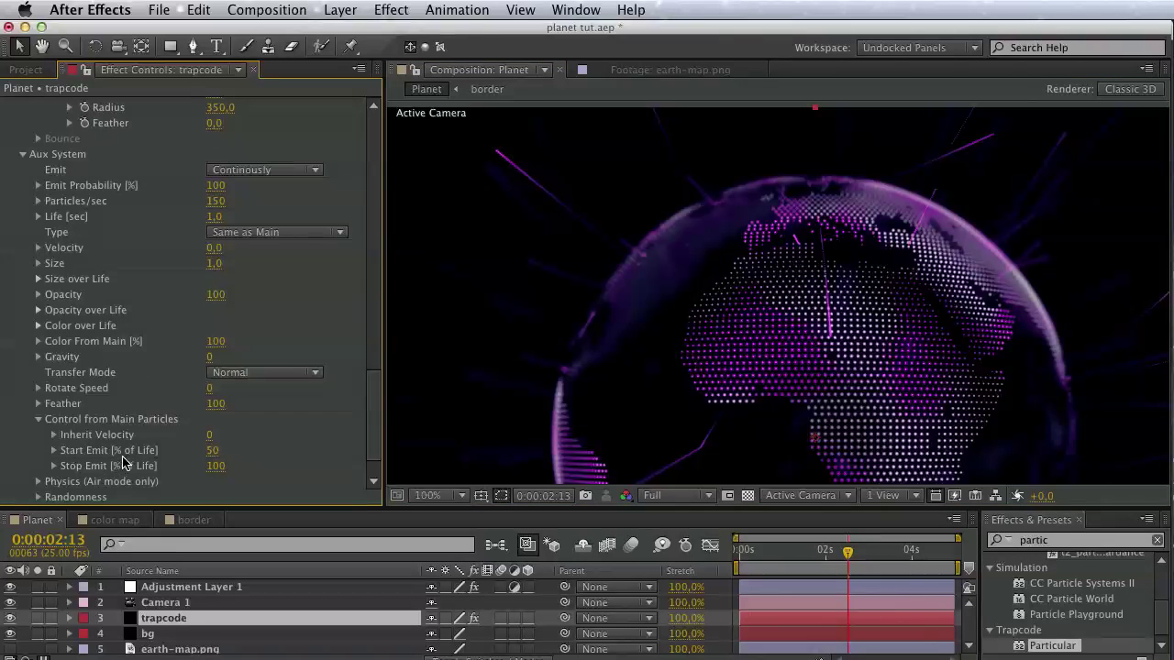
{"action": "left_click", "coordinate": [212, 450]}
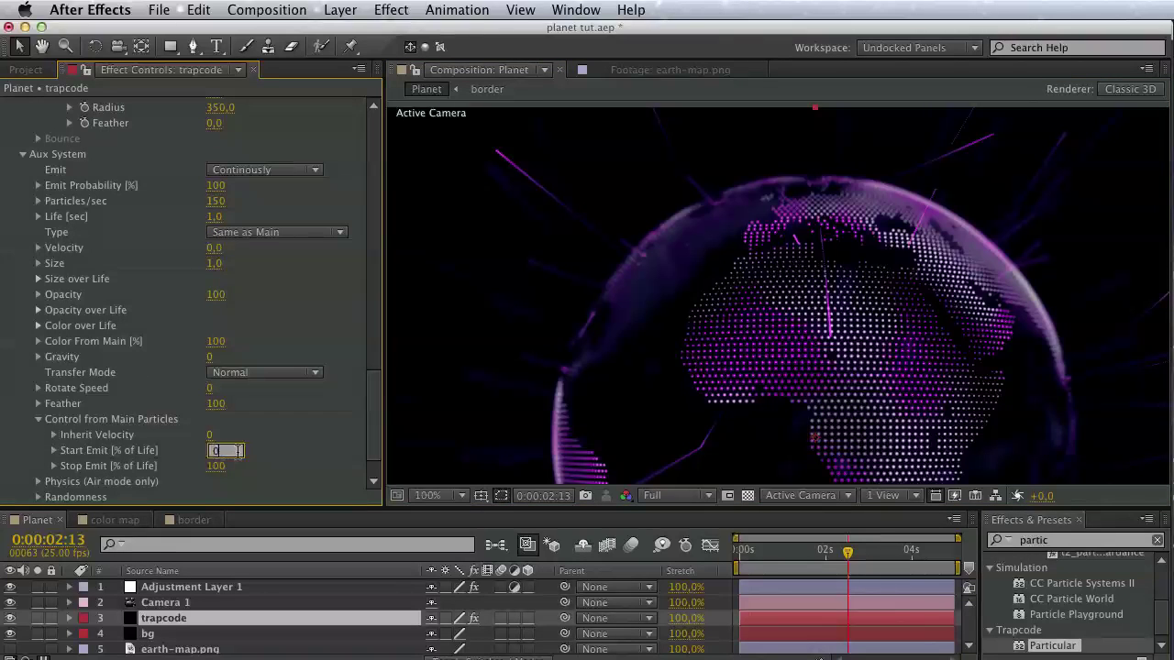
{"action": "type", "text": "0"}
{"action": "key", "text": "Return"}
{"action": "left_click", "coordinate": [216, 200]}
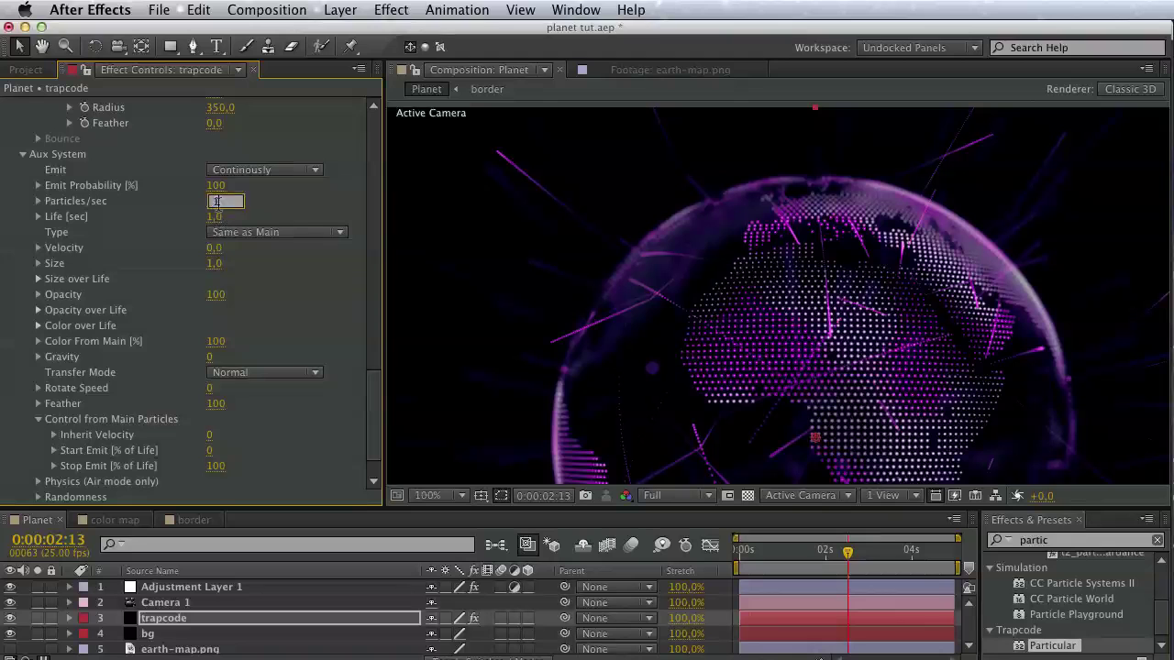
{"action": "key", "text": "Return"}
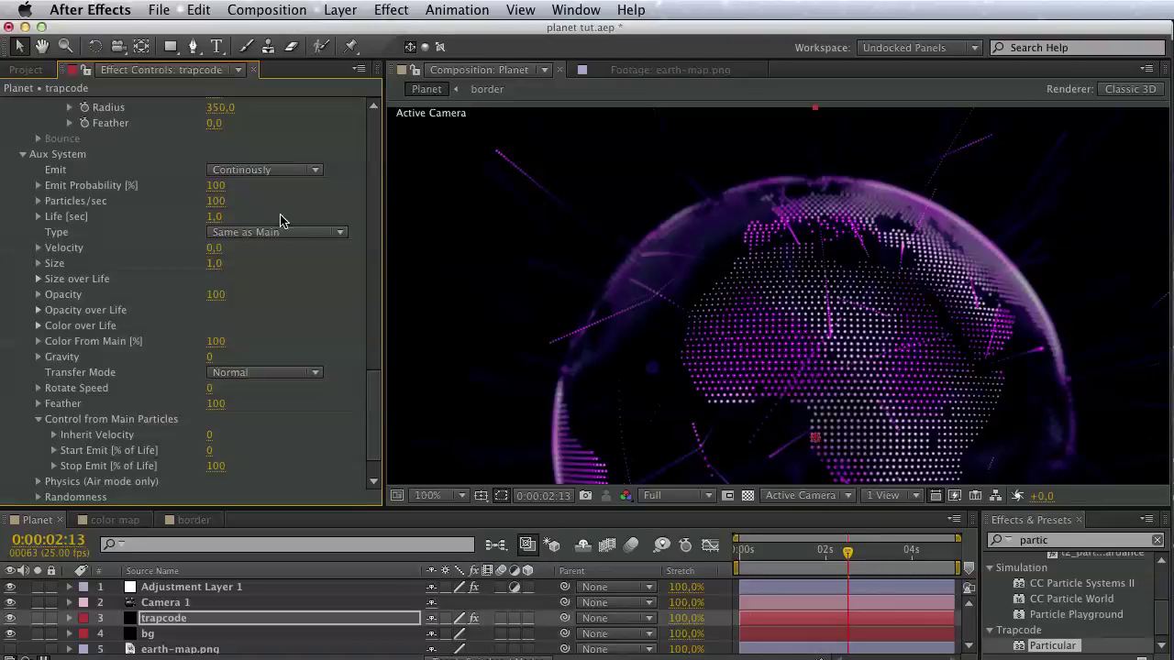
{"action": "left_click_drag", "start_coordinate": [728, 336], "coordinate": [686, 159]}
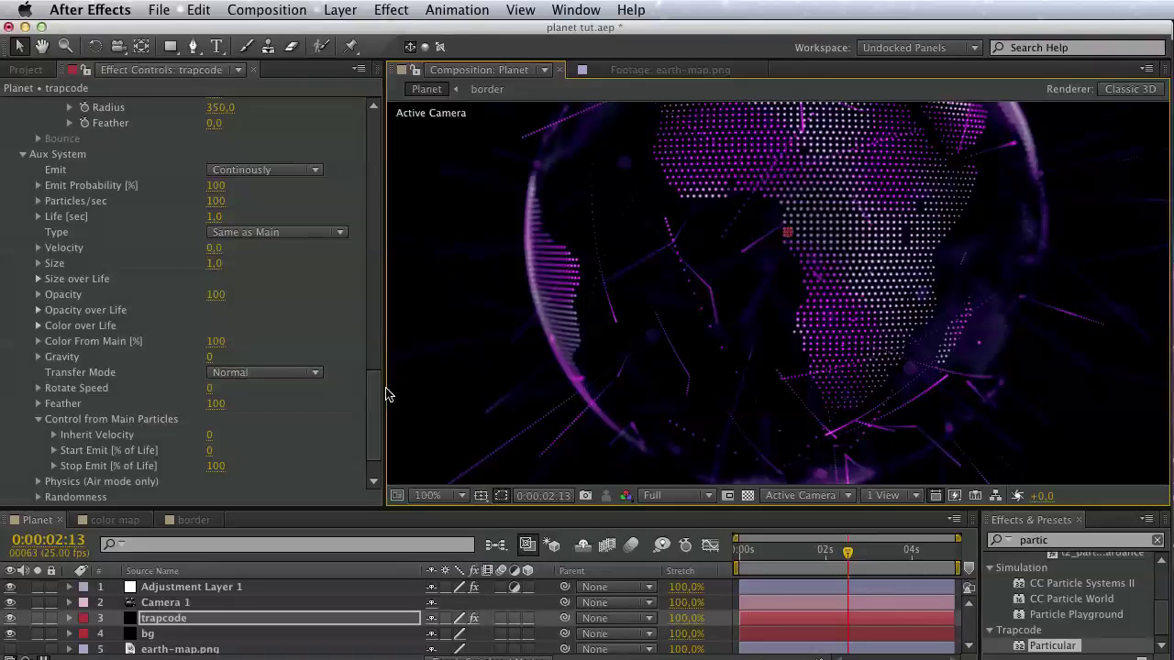
{"action": "left_click_drag", "start_coordinate": [375, 398], "coordinate": [377, 149]}
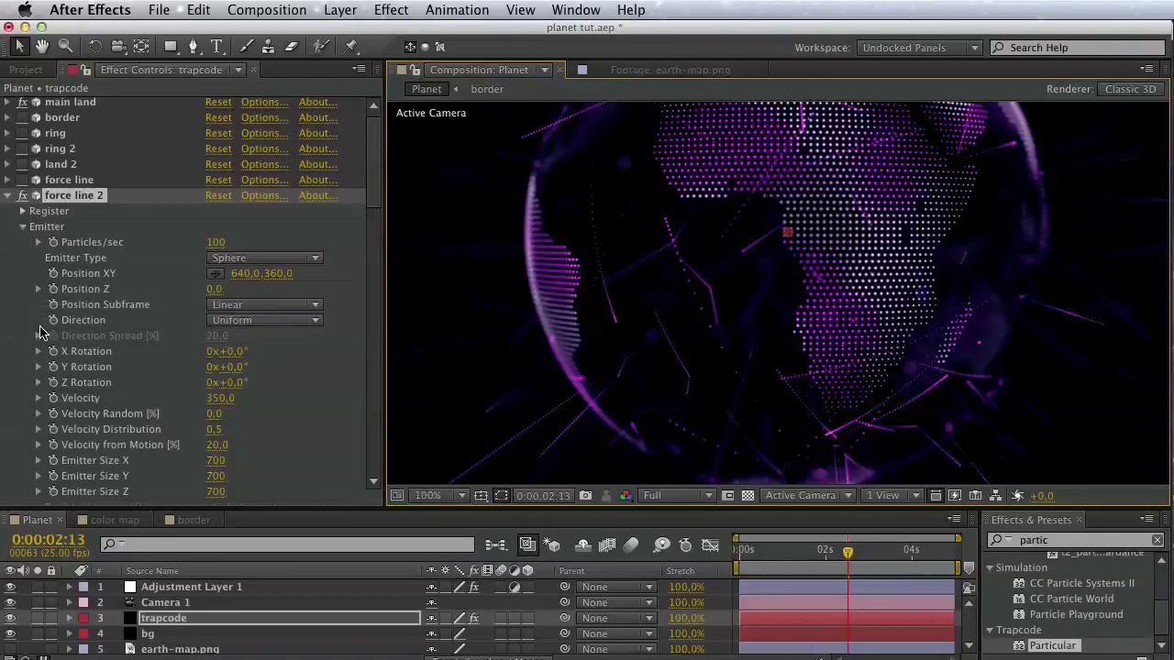
Lower force line 2's particle velocity to 113.6.
{"action": "left_click", "coordinate": [39, 398]}
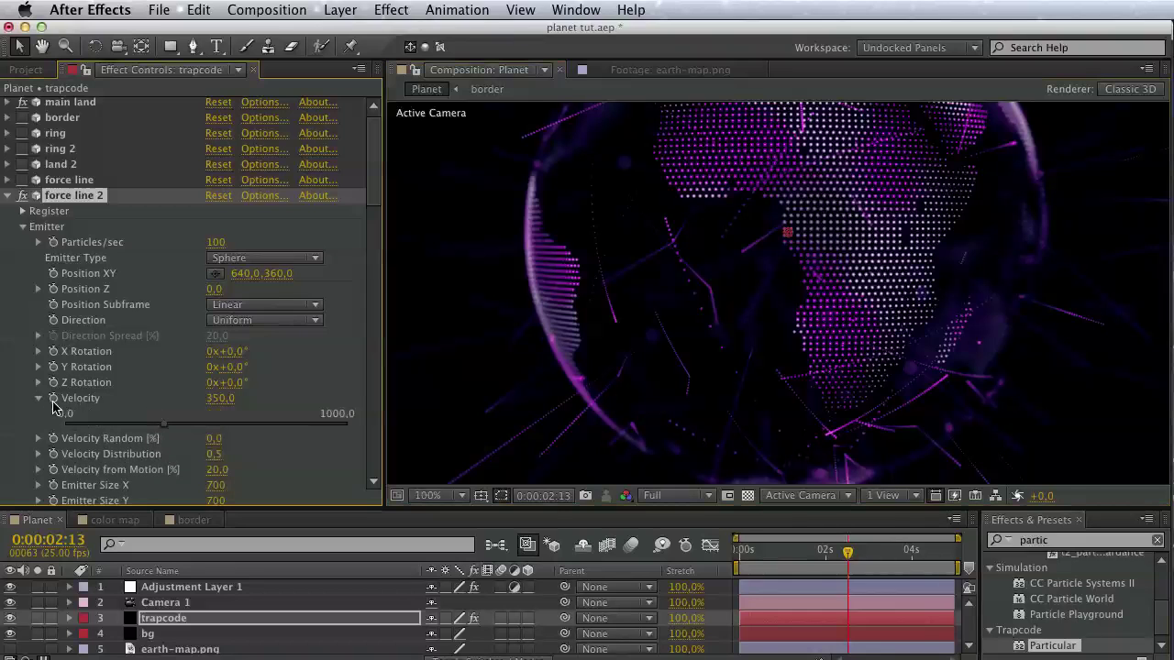
{"action": "left_click", "coordinate": [115, 424]}
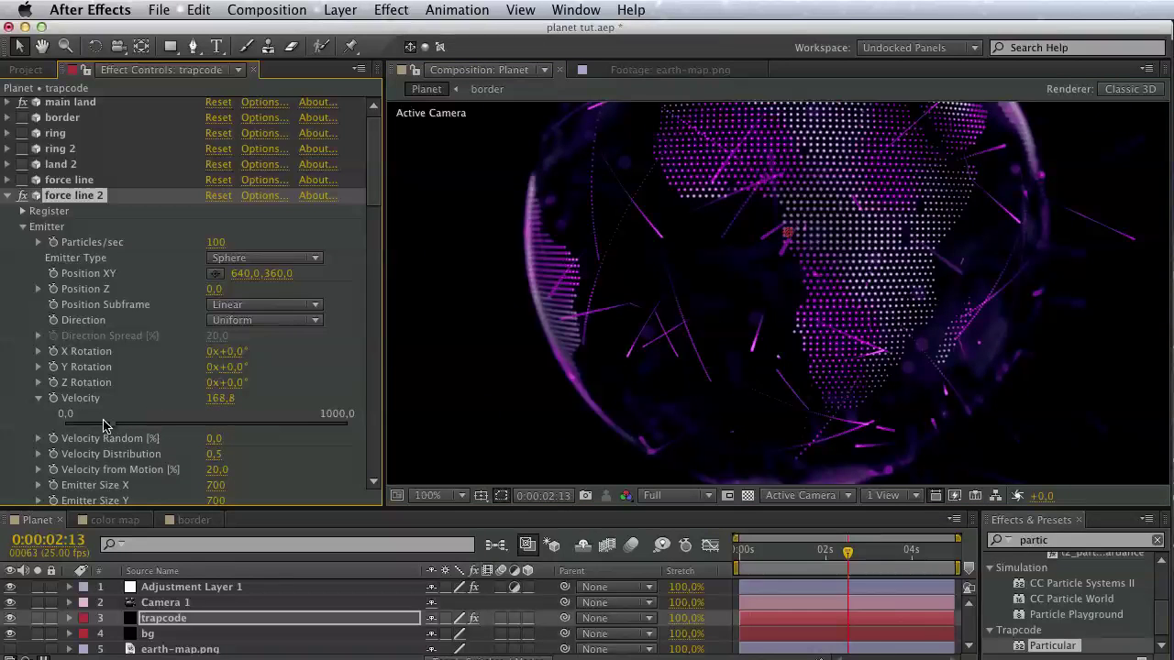
{"action": "left_click_drag", "start_coordinate": [103, 424], "coordinate": [95, 423]}
{"action": "key", "text": "h"}
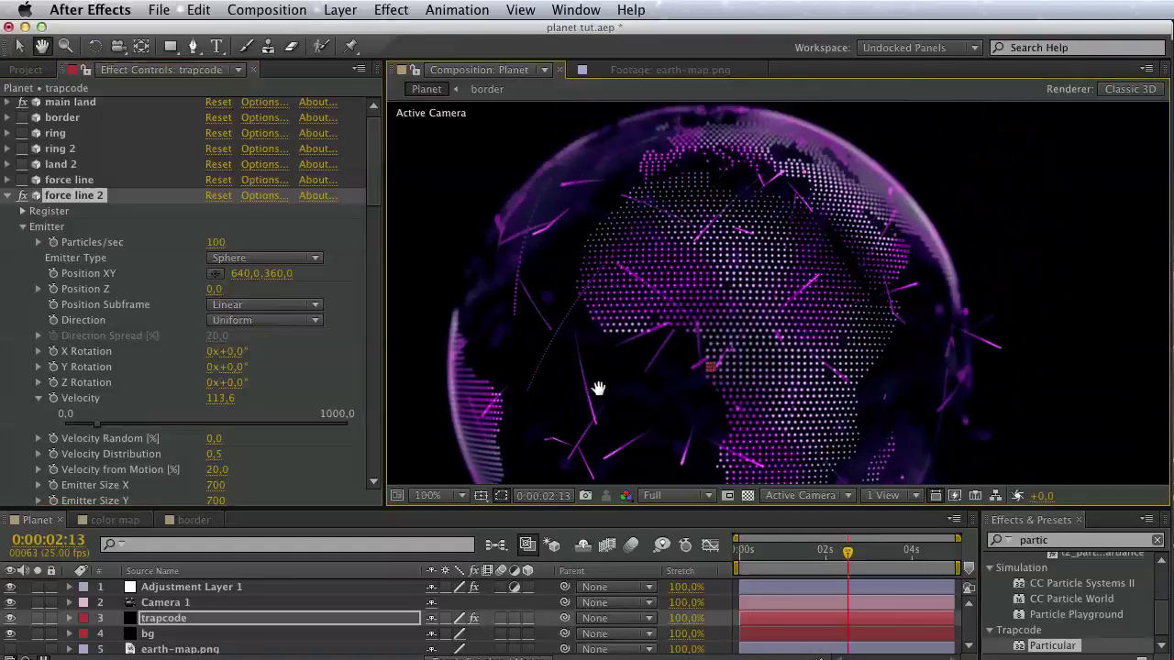
{"action": "left_click_drag", "start_coordinate": [597, 380], "coordinate": [660, 333]}
{"action": "key", "text": "v"}
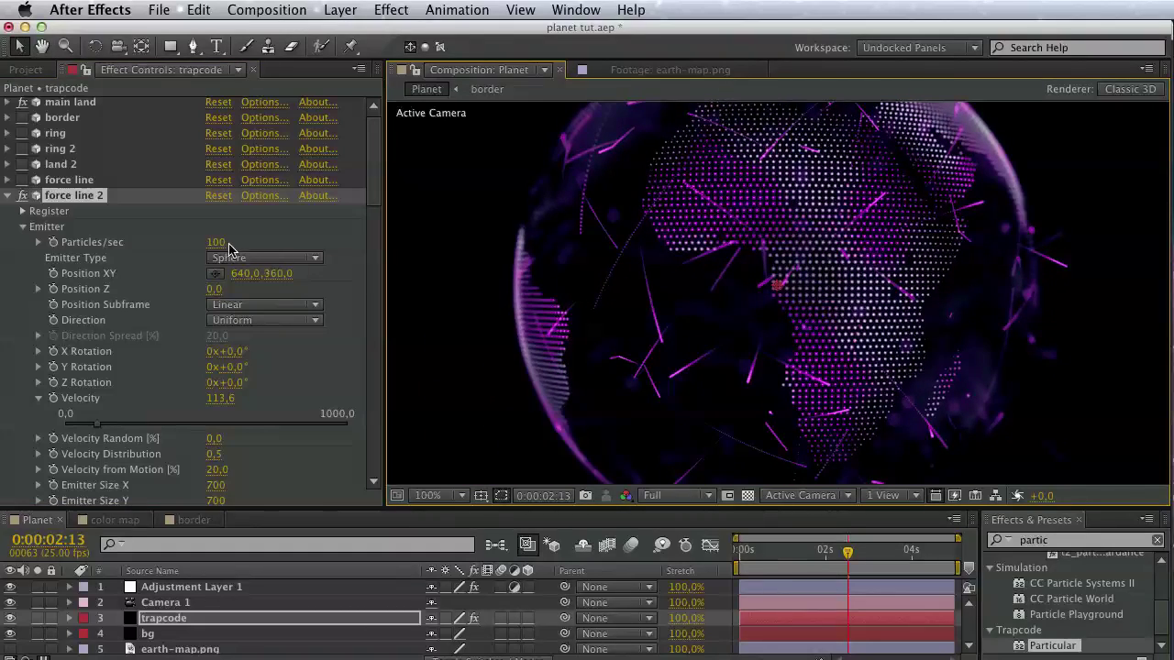
Set force line 2 to 30 particles per second with a 3-second particle life.
{"action": "left_click", "coordinate": [216, 242]}
{"action": "type", "text": "30"}
{"action": "key", "text": "Return"}
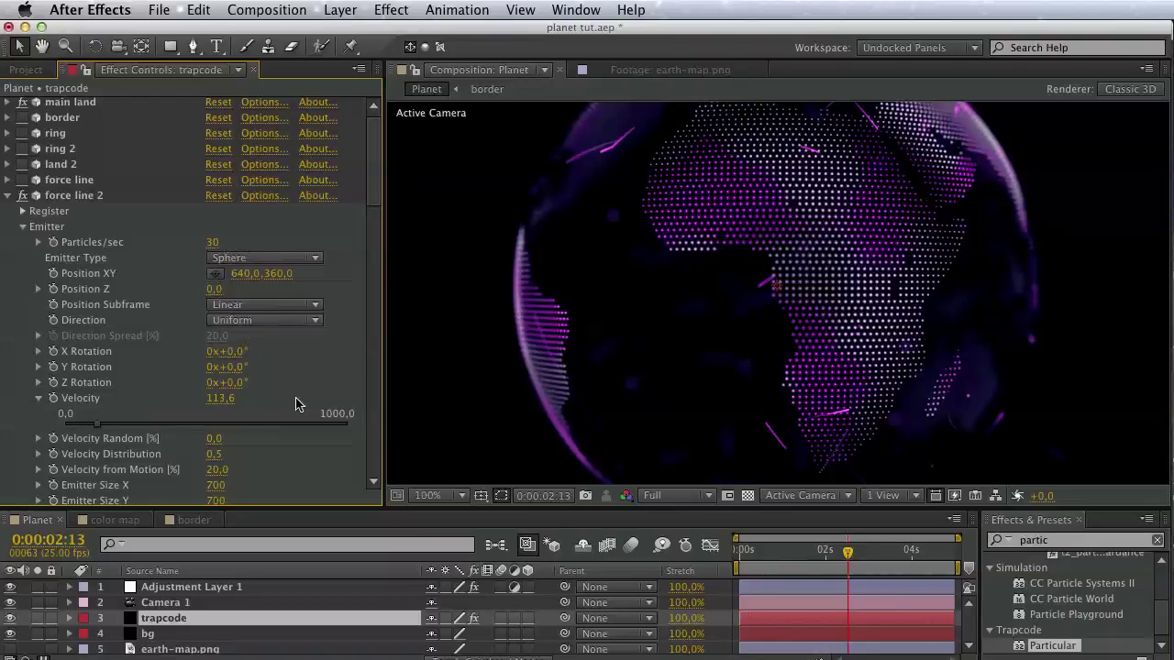
{"action": "scroll", "coordinate": [298, 302], "scroll_direction": "down", "scroll_amount": 2}
{"action": "scroll", "coordinate": [298, 307], "scroll_direction": "down", "scroll_amount": 3}
{"action": "scroll", "coordinate": [293, 321], "scroll_direction": "down", "scroll_amount": 4}
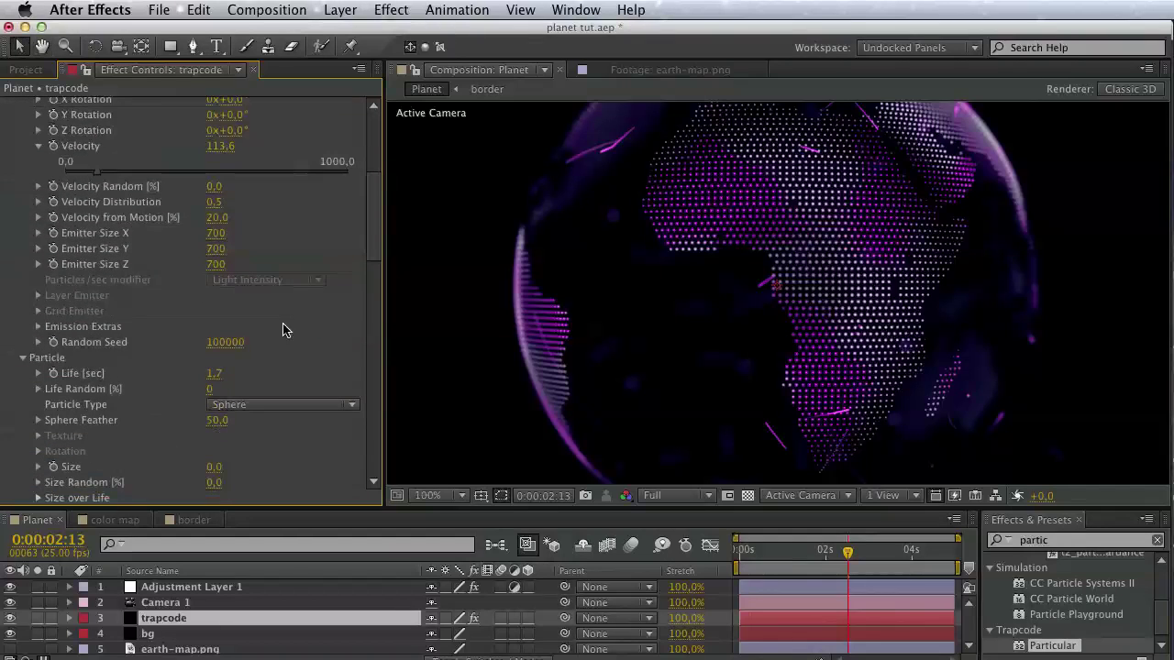
{"action": "left_click", "coordinate": [223, 374]}
{"action": "type", "text": "3"}
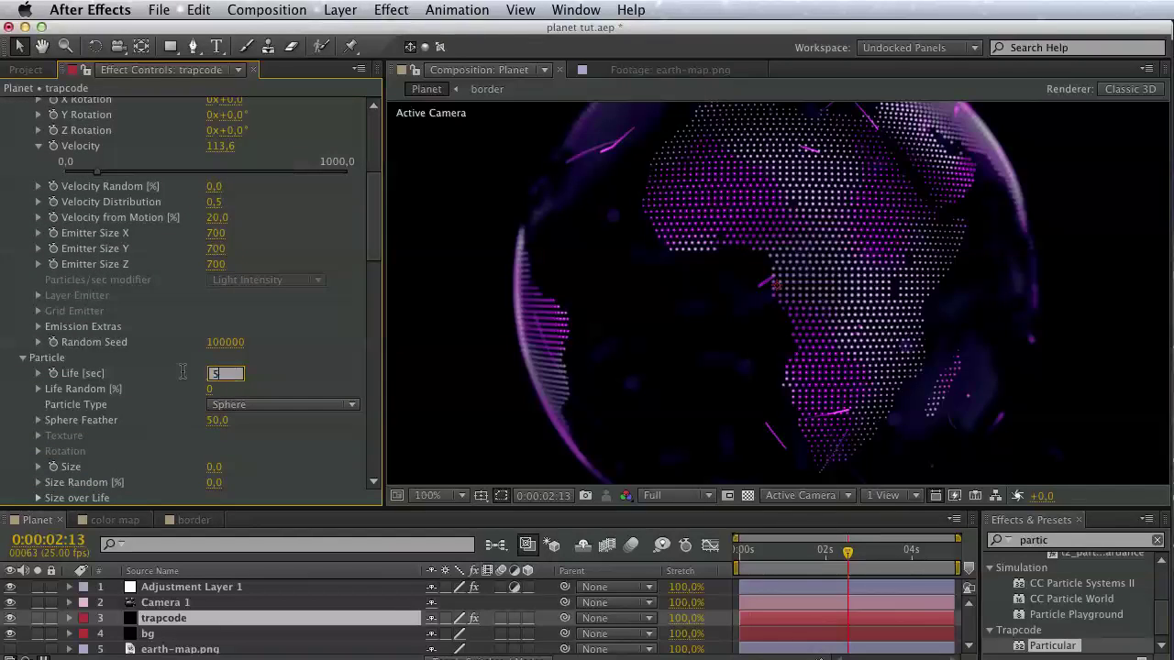
{"action": "type", "text": "5"}
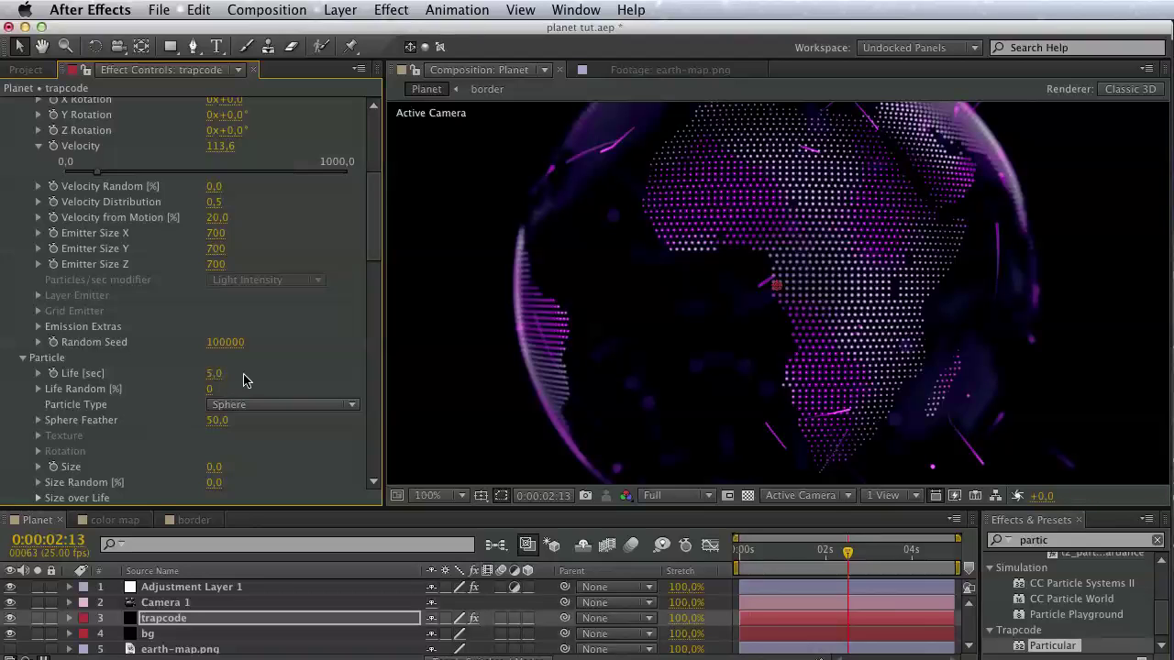
{"action": "type", "text": "3"}
{"action": "key", "text": "Return"}
Move the current time to about 4 seconds.
{"action": "left_click_drag", "start_coordinate": [848, 553], "coordinate": [925, 556]}
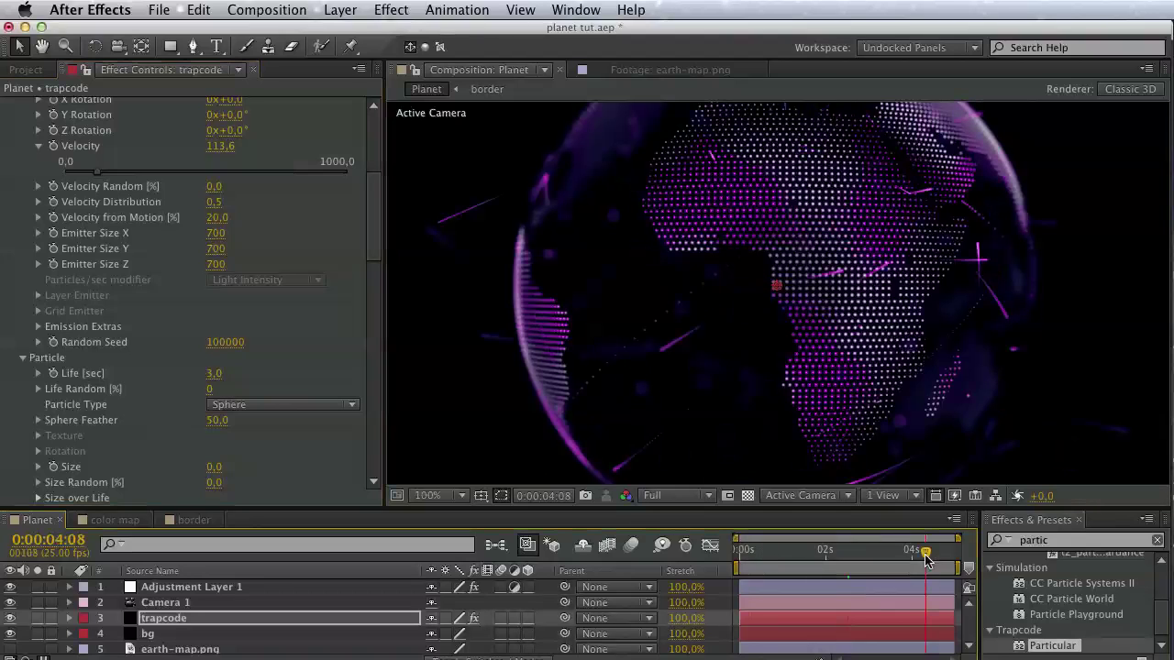
{"action": "left_click_drag", "start_coordinate": [887, 419], "coordinate": [777, 321]}
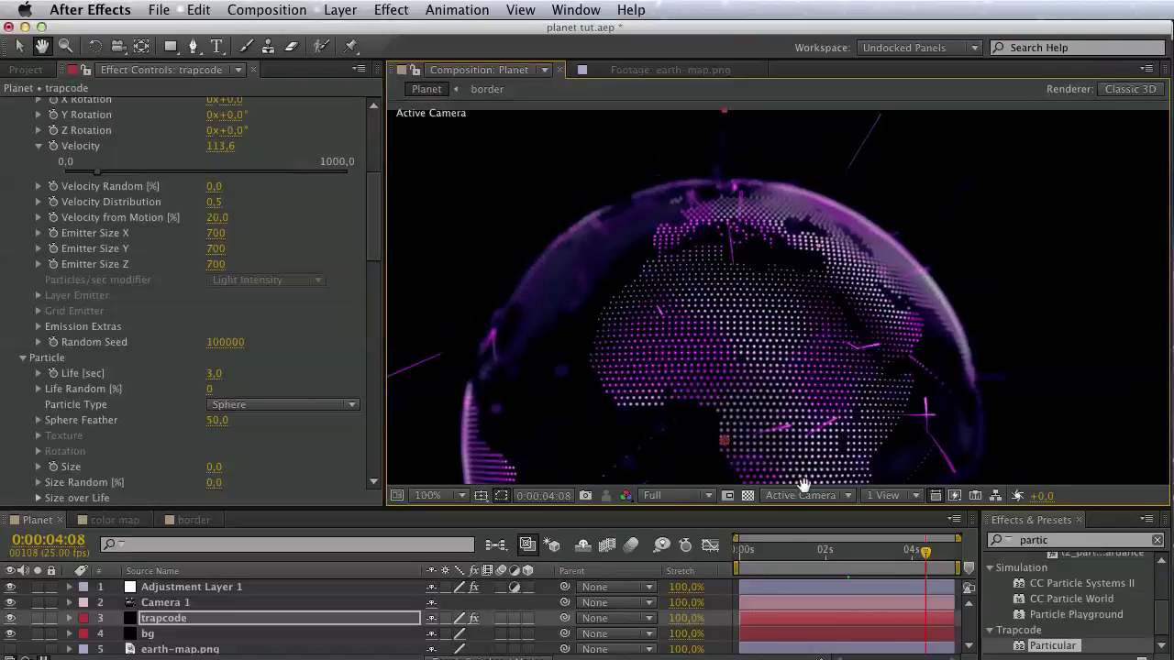
{"action": "key", "text": "v"}
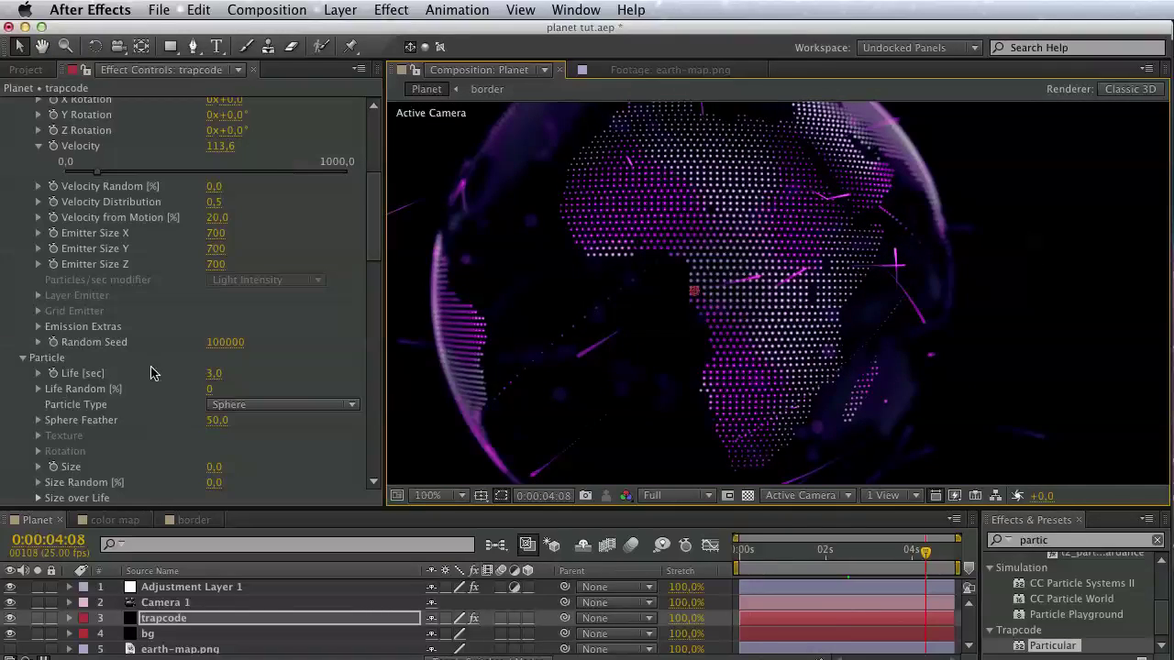
{"action": "scroll", "coordinate": [152, 366], "scroll_direction": "up", "scroll_amount": 5}
{"action": "scroll", "coordinate": [55, 215], "scroll_direction": "up", "scroll_amount": 5}
Re-enable border, ring, ring 2, land 2 and force line, then save the project.
{"action": "left_click", "coordinate": [8, 198]}
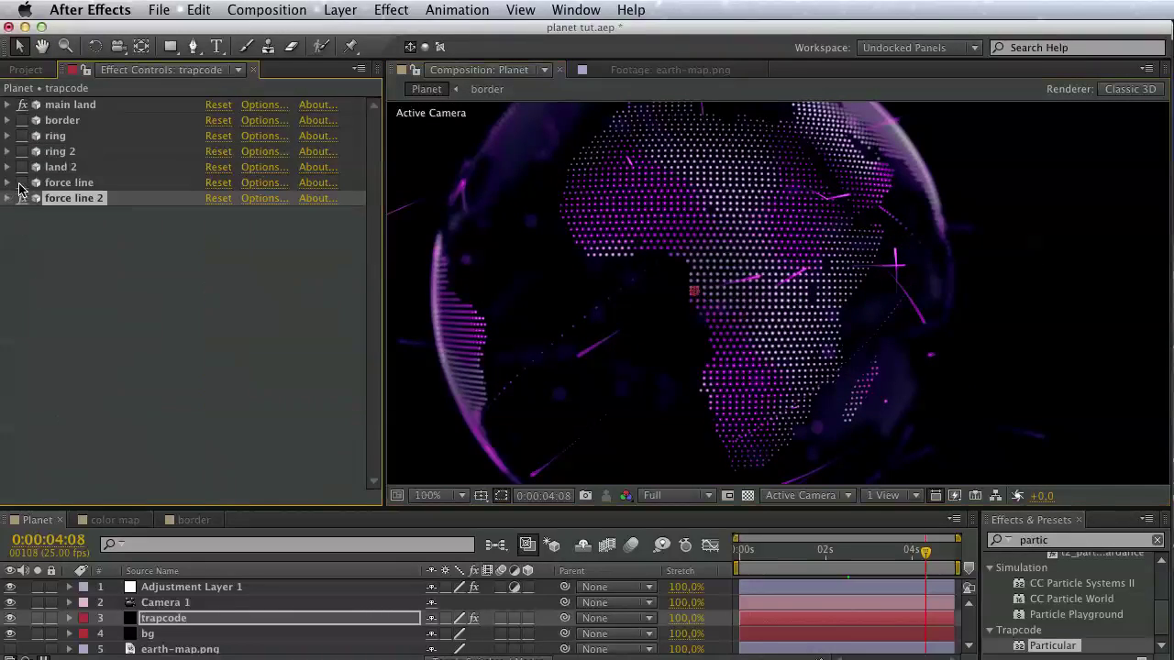
{"action": "left_click_drag", "start_coordinate": [23, 183], "coordinate": [22, 121]}
{"action": "left_click_drag", "start_coordinate": [665, 305], "coordinate": [731, 390]}
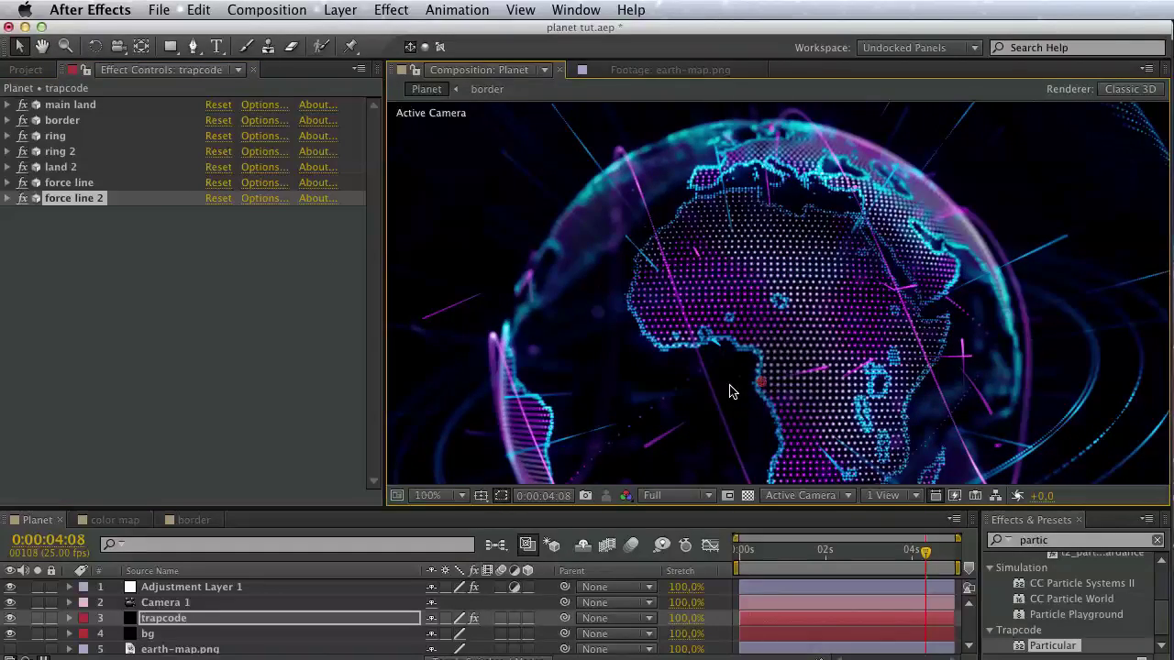
{"action": "key", "text": "ctrl+s"}
{"action": "left_click", "coordinate": [303, 286]}
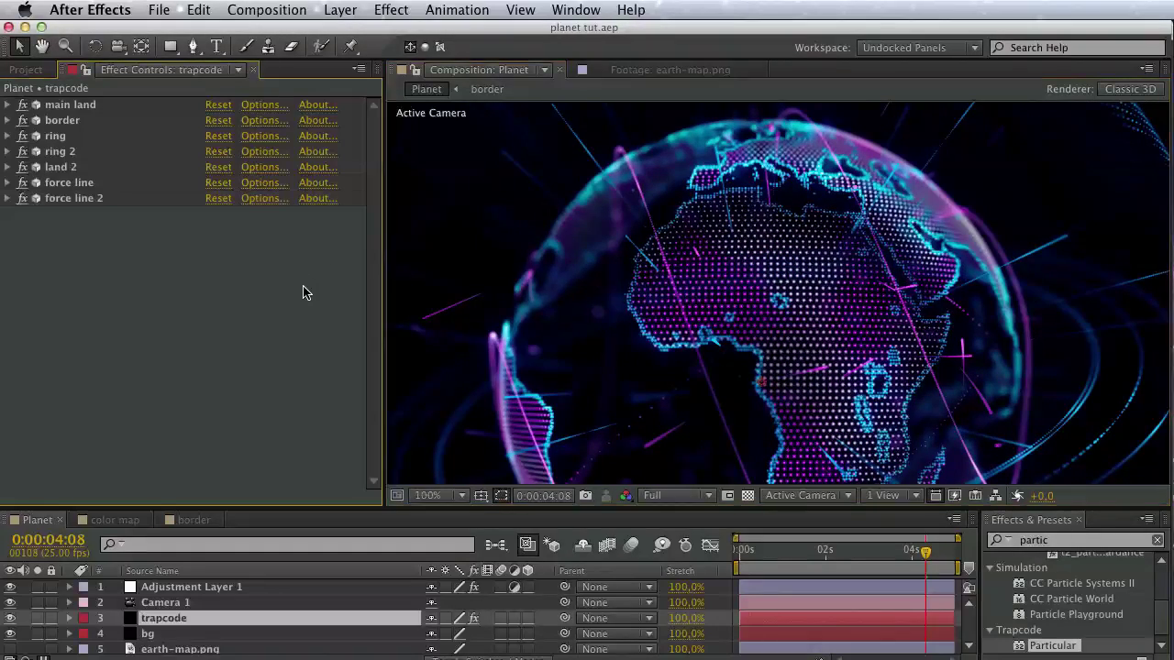
{"action": "left_click", "coordinate": [71, 107]}
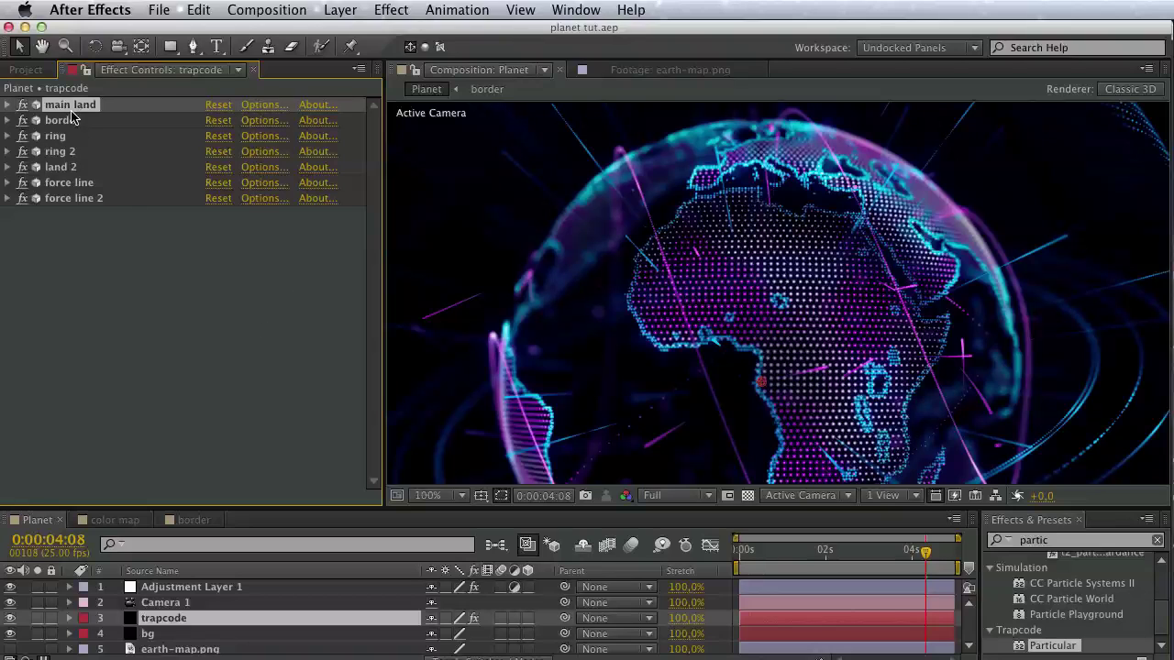
{"action": "left_click", "coordinate": [110, 235]}
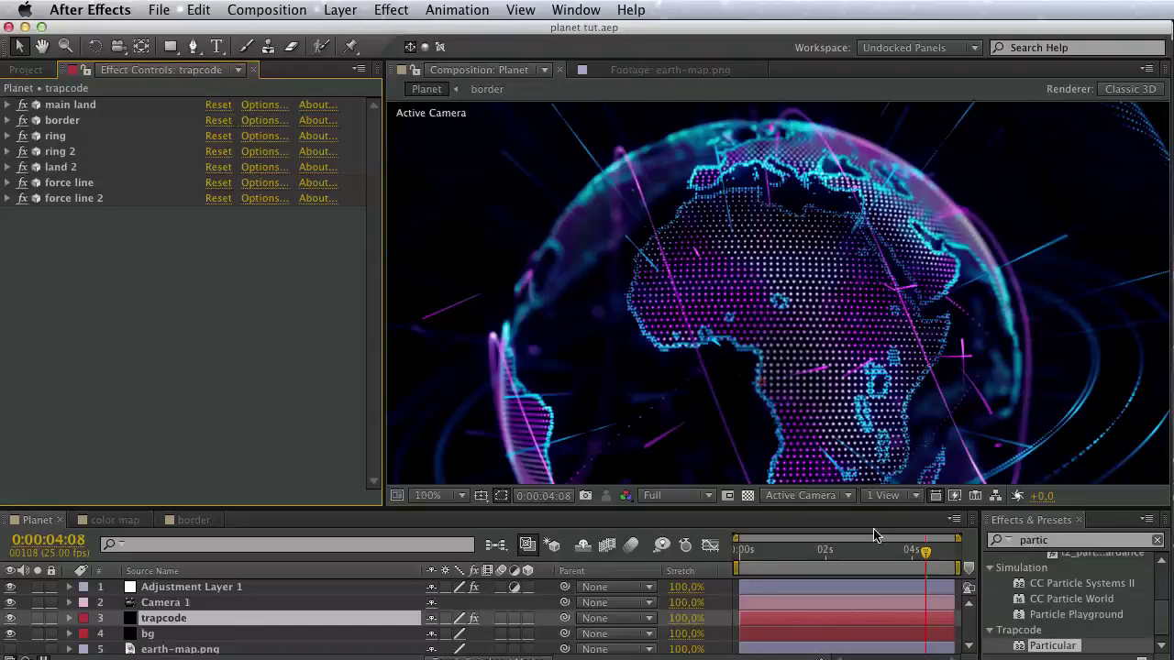
Apply Trapcode Form to the trapcode layer and rename the effect city.
{"action": "left_click", "coordinate": [1057, 540]}
{"action": "type", "text": "form"}
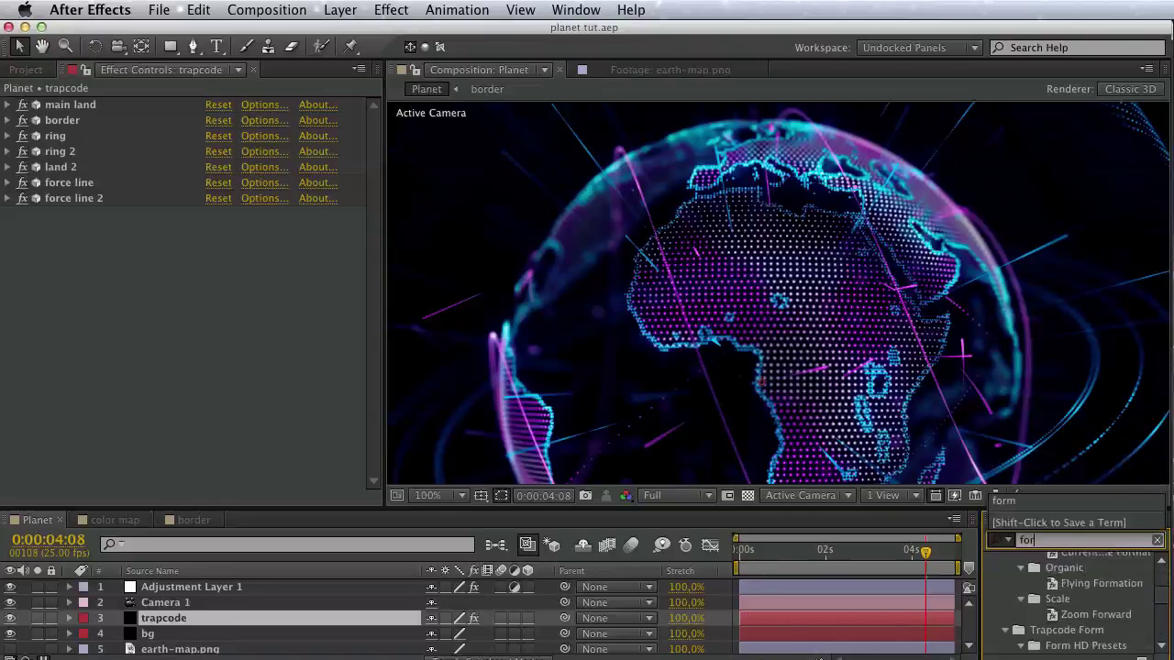
{"action": "scroll", "coordinate": [1101, 623], "scroll_direction": "down", "scroll_amount": 5}
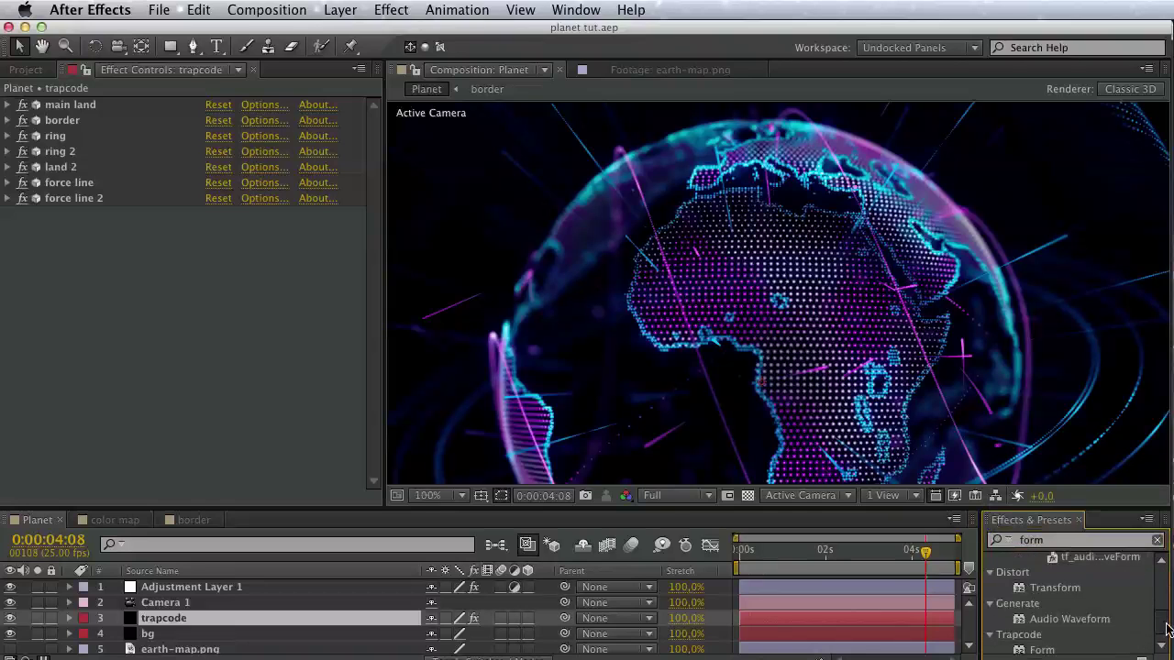
{"action": "mouse_move", "coordinate": [1046, 645]}
{"action": "left_mouse_down"}
{"action": "mouse_move", "coordinate": [889, 602]}
{"action": "mouse_move", "coordinate": [125, 313]}
{"action": "left_mouse_up"}
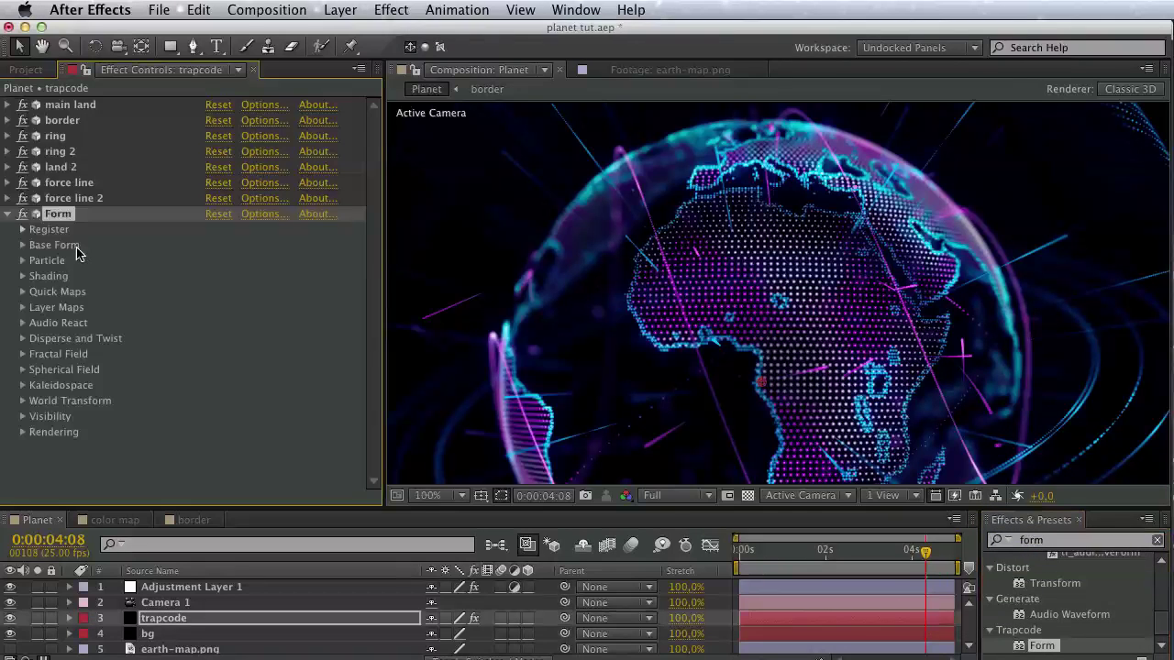
{"action": "key", "text": "Return"}
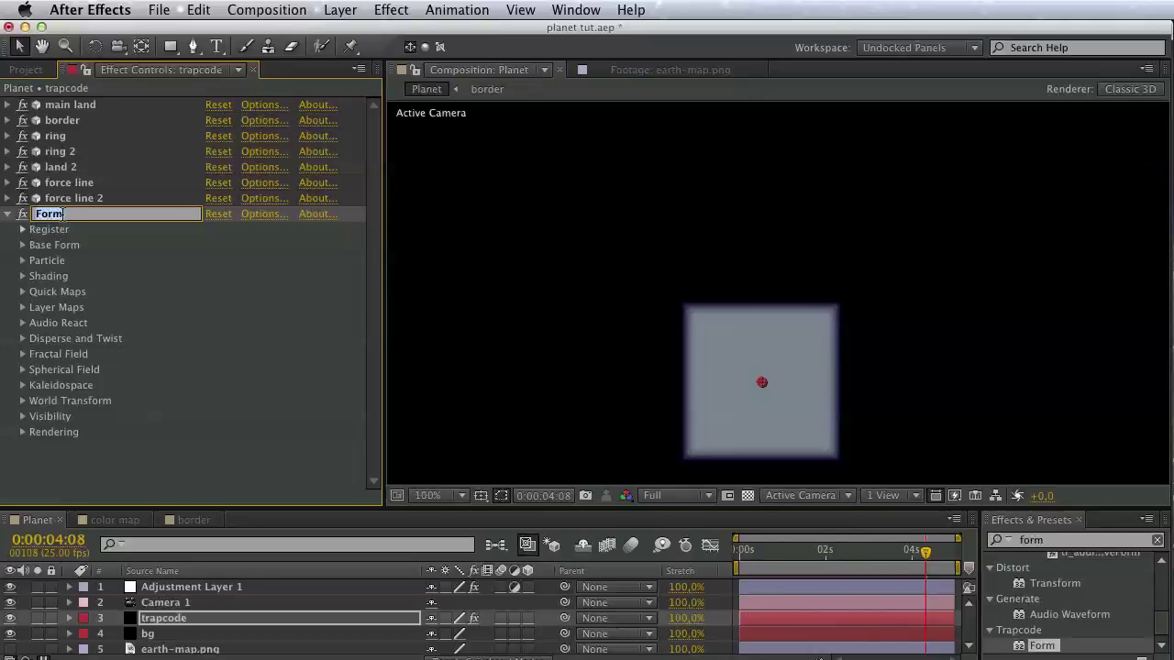
{"action": "type", "text": "cit"}
{"action": "type", "text": "y"}
{"action": "key", "text": "Return"}
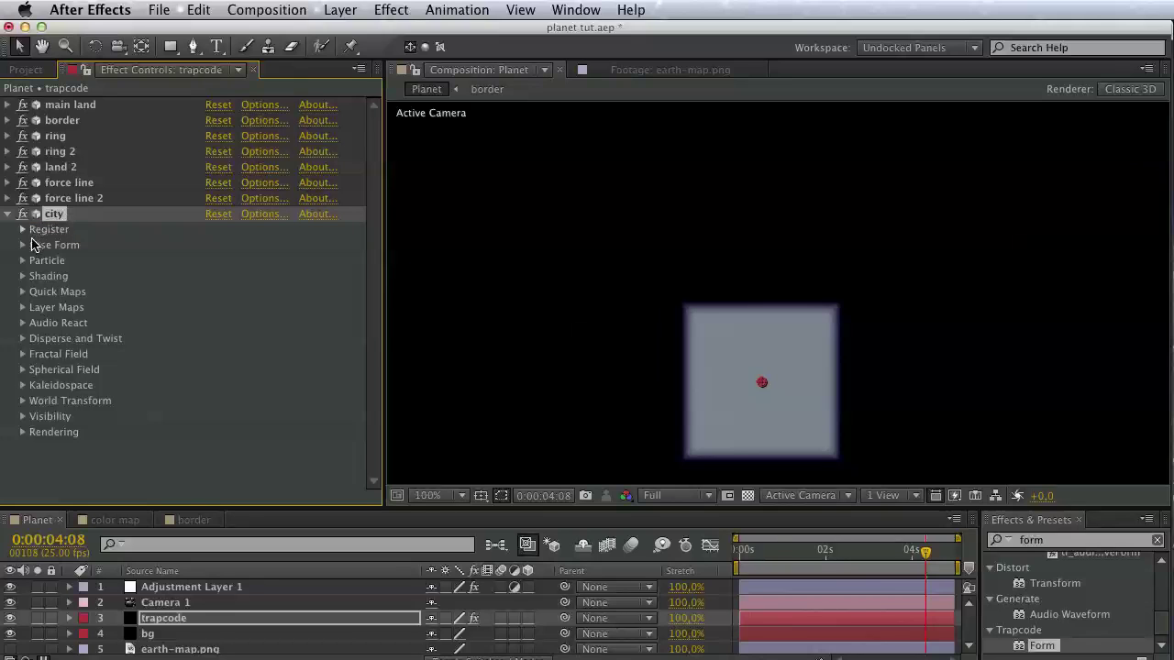
Set city's Base Form to Sphere – Layered, size 700 on X, Y and Z, with 0 sphere layers.
{"action": "left_click", "coordinate": [23, 245]}
{"action": "left_click", "coordinate": [234, 260]}
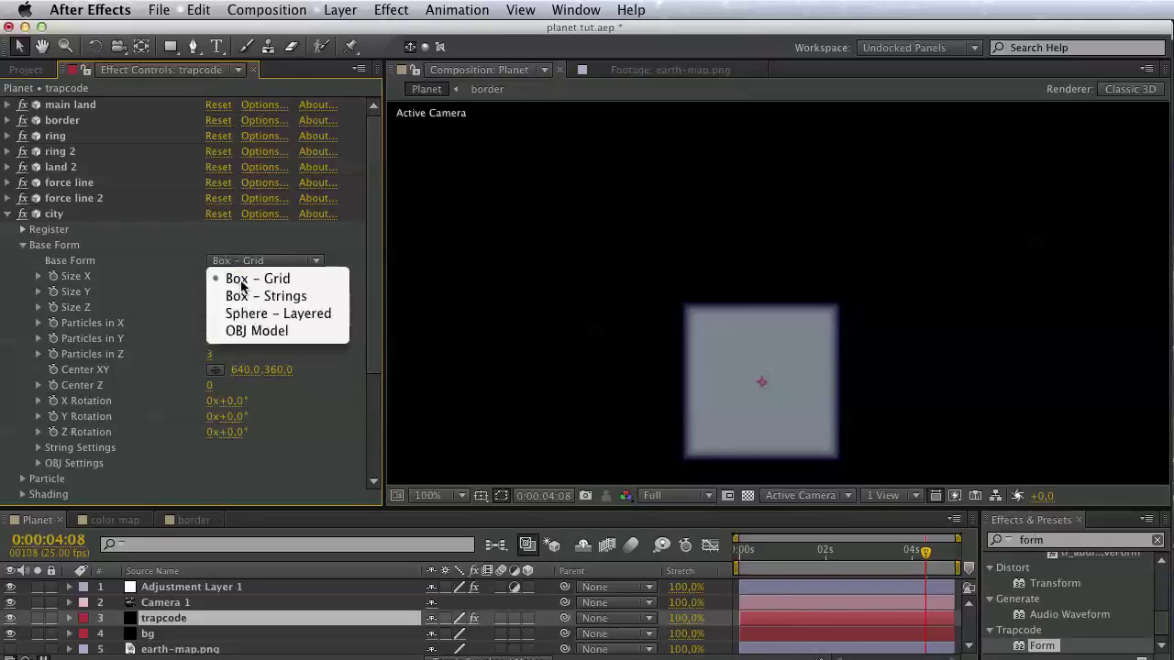
{"action": "left_click", "coordinate": [258, 318]}
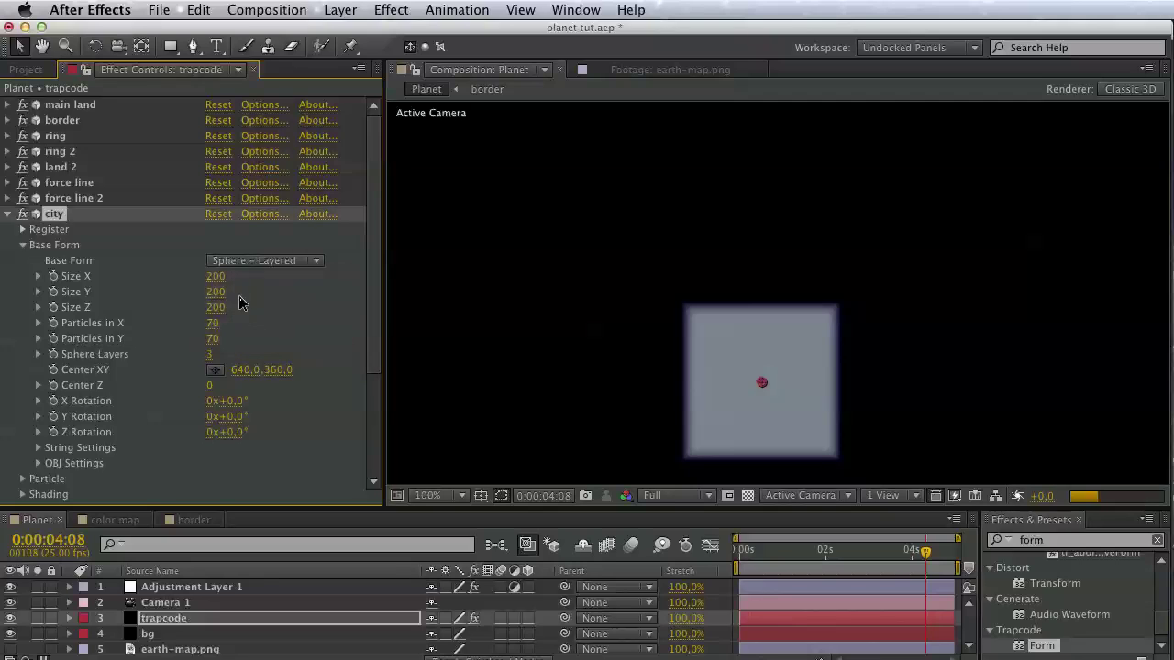
{"action": "left_click", "coordinate": [215, 276]}
{"action": "type", "text": "700"}
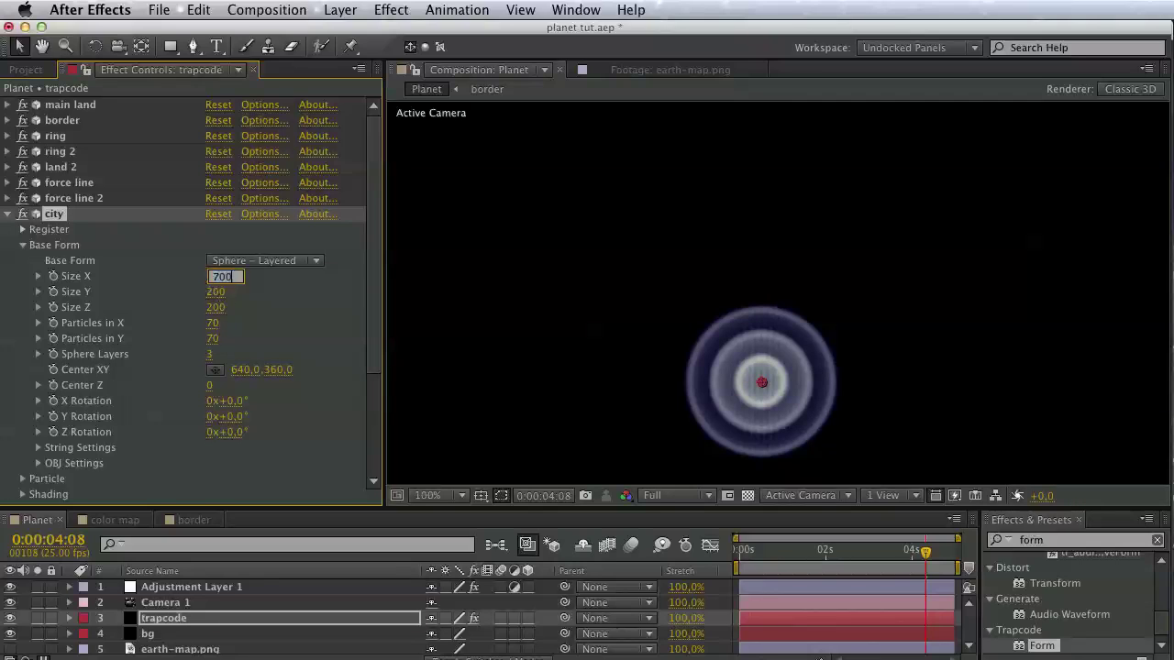
{"action": "left_click", "coordinate": [223, 293]}
{"action": "type", "text": "700"}
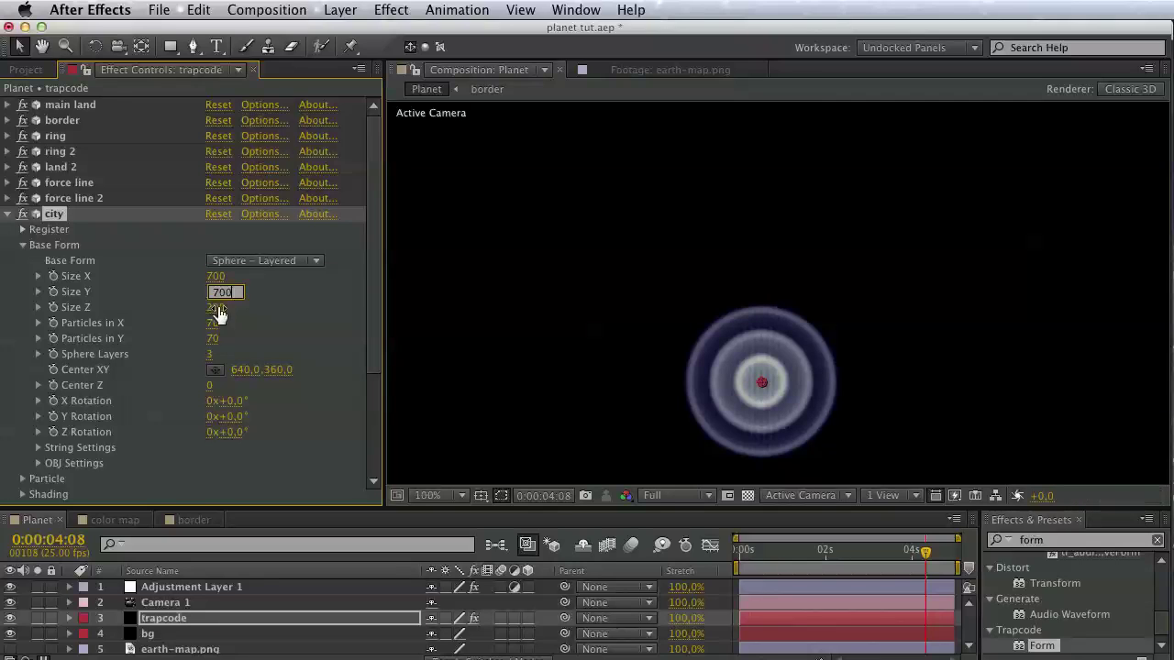
{"action": "left_click", "coordinate": [218, 308]}
{"action": "type", "text": "700"}
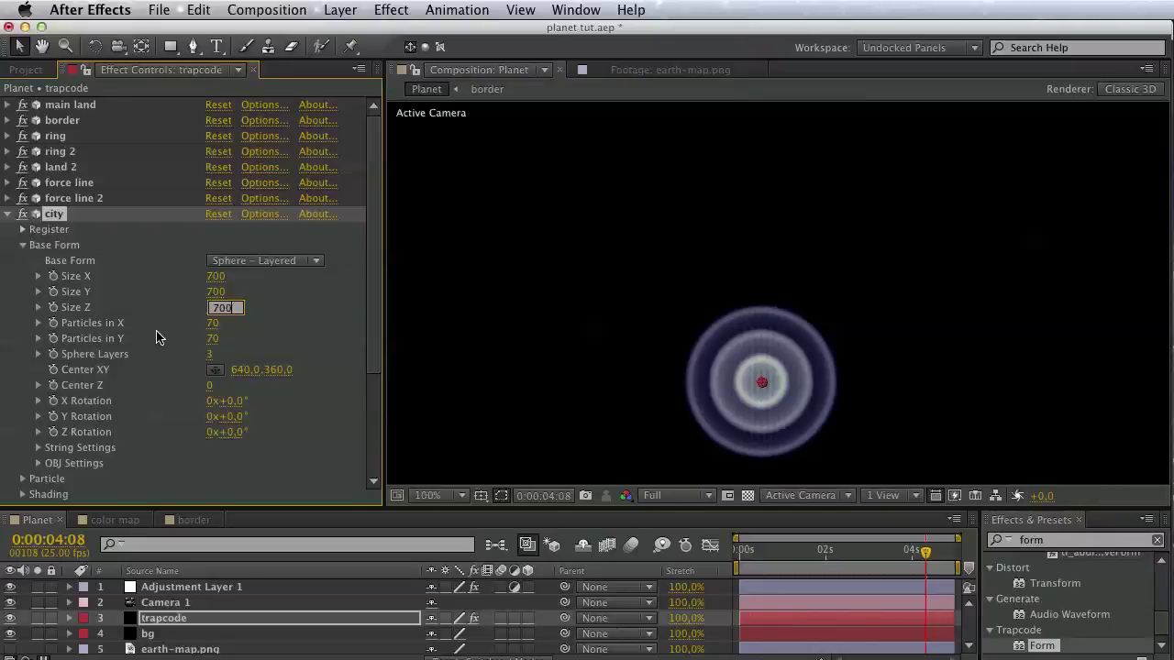
{"action": "key", "text": "Return"}
{"action": "left_click", "coordinate": [210, 355]}
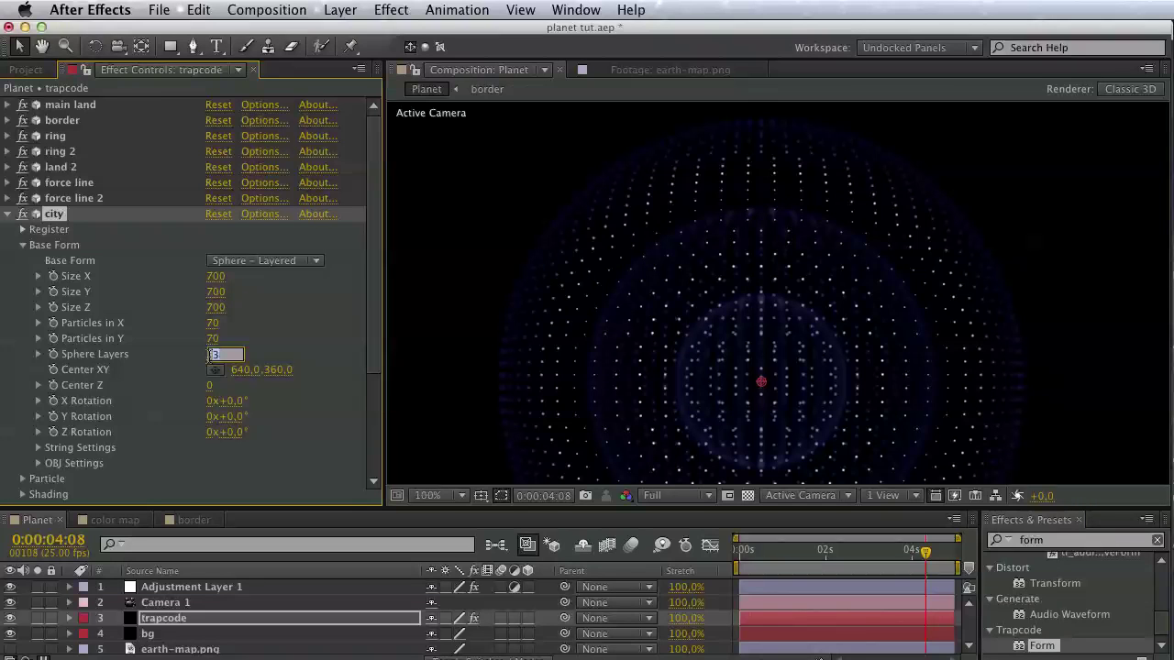
{"action": "type", "text": "0"}
{"action": "key", "text": "Return"}
{"action": "left_click", "coordinate": [22, 245]}
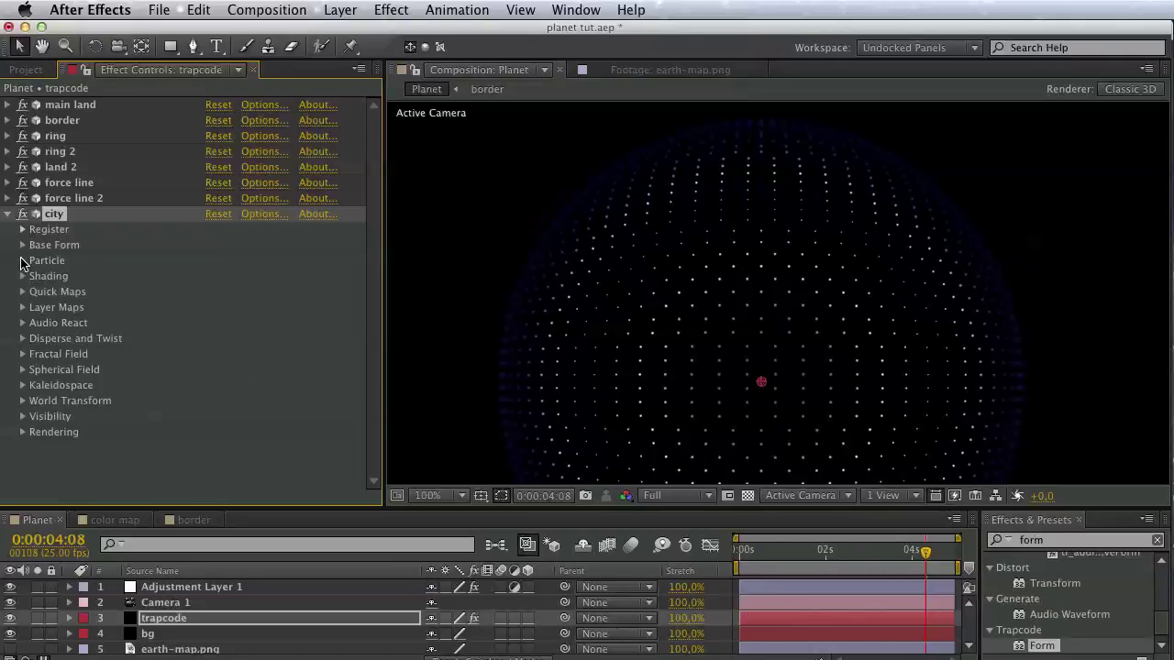
{"action": "left_click", "coordinate": [22, 261]}
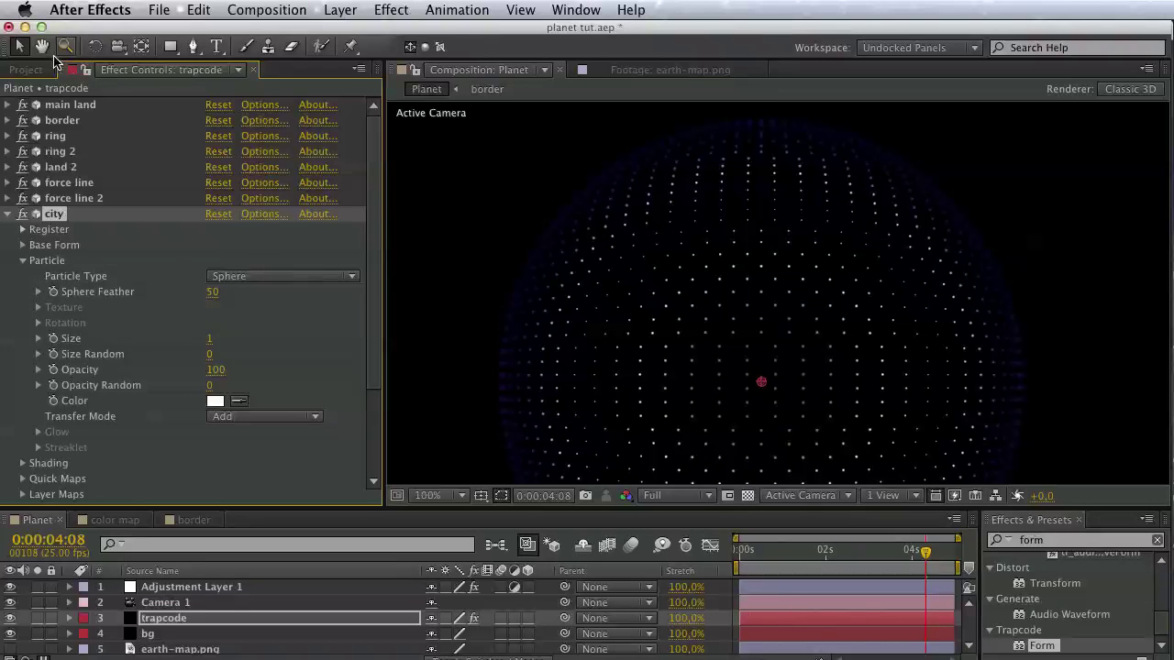
{"action": "left_click", "coordinate": [26, 70]}
Create a 50×50 composition named city.
{"action": "left_click", "coordinate": [56, 498]}
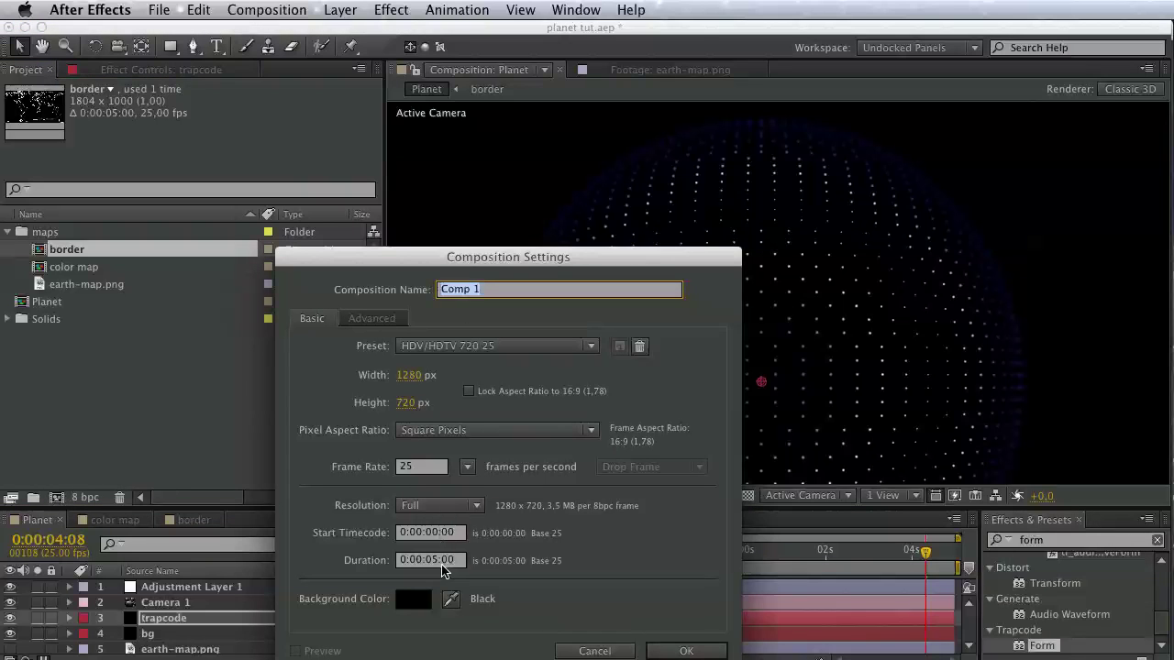
{"action": "left_click", "coordinate": [408, 377]}
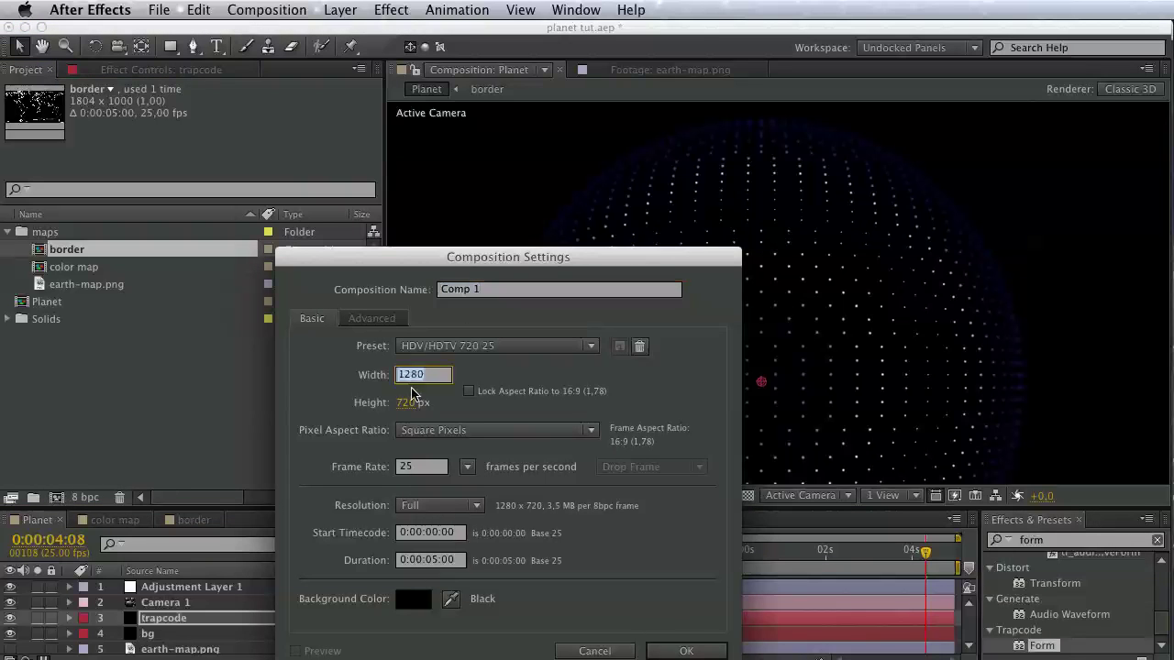
{"action": "type", "text": "30"}
{"action": "key", "text": "Tab"}
{"action": "left_click", "coordinate": [401, 375]}
{"action": "type", "text": "50"}
{"action": "key", "text": "Tab"}
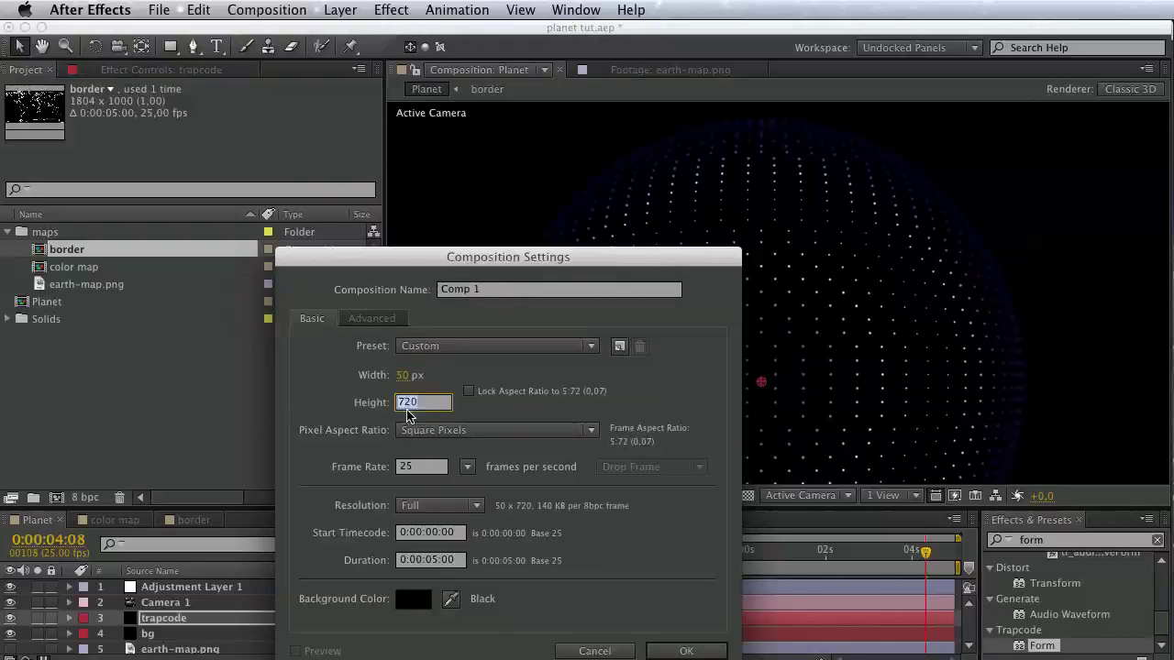
{"action": "type", "text": "50"}
{"action": "key", "text": "Tab"}
{"action": "type", "text": "c"}
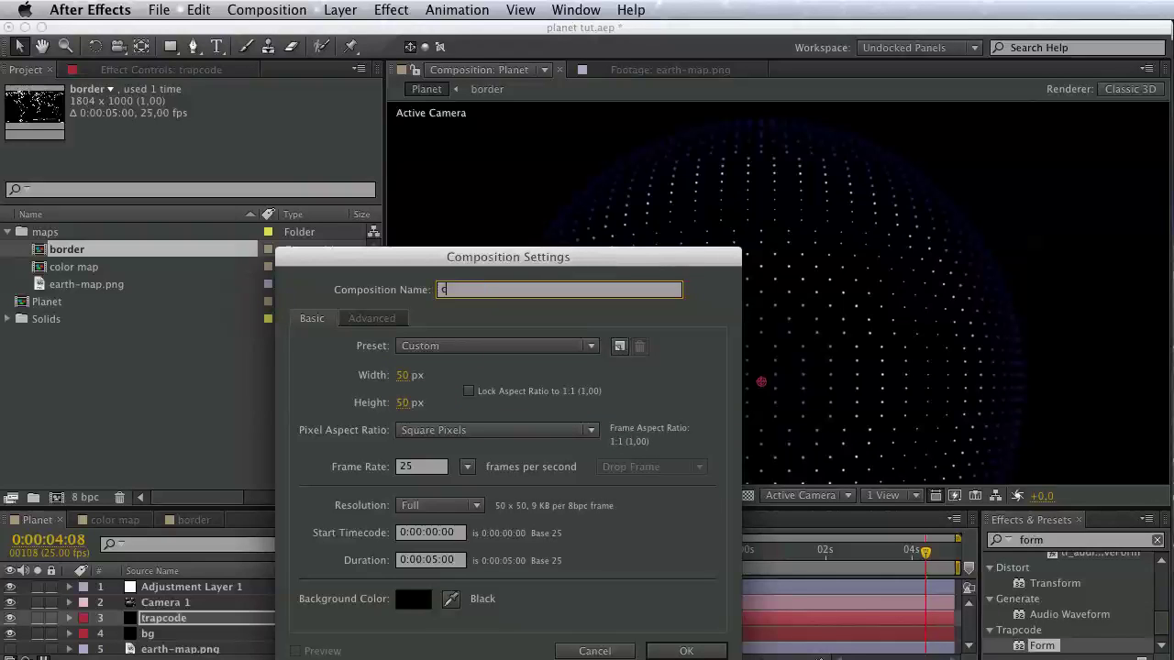
{"action": "key", "text": "Return"}
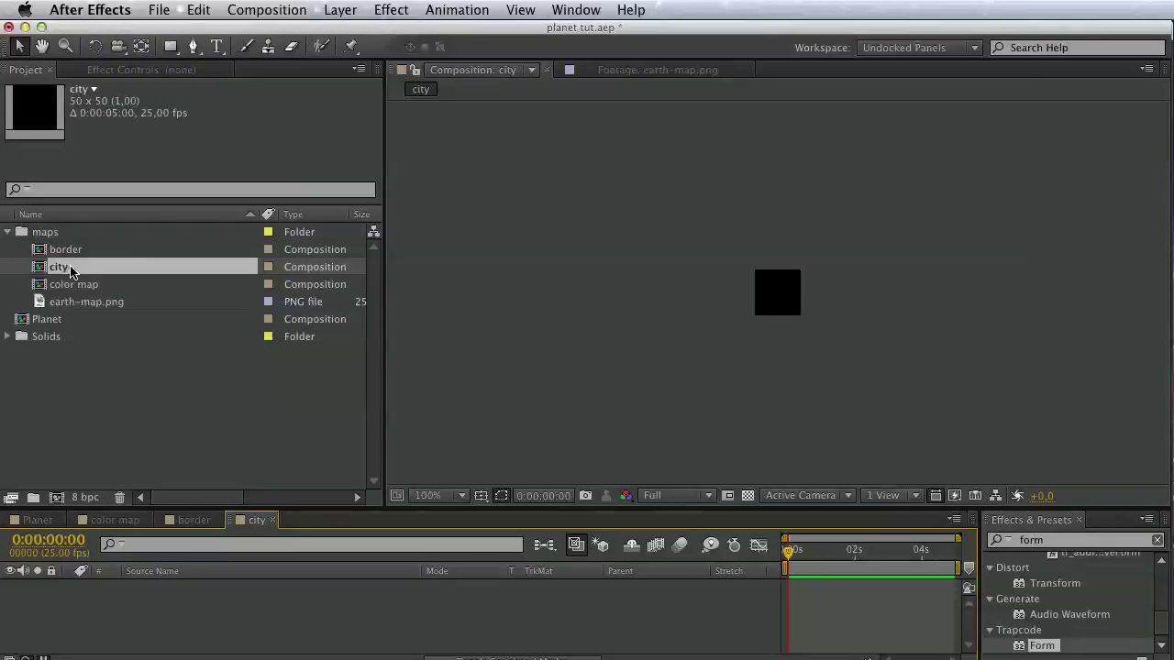
Draw a polygon shape with no fill and a 3 px pink outline.
{"action": "scroll", "coordinate": [786, 269], "scroll_direction": "up", "scroll_amount": 1}
{"action": "left_click_drag", "start_coordinate": [170, 46], "coordinate": [241, 109]}
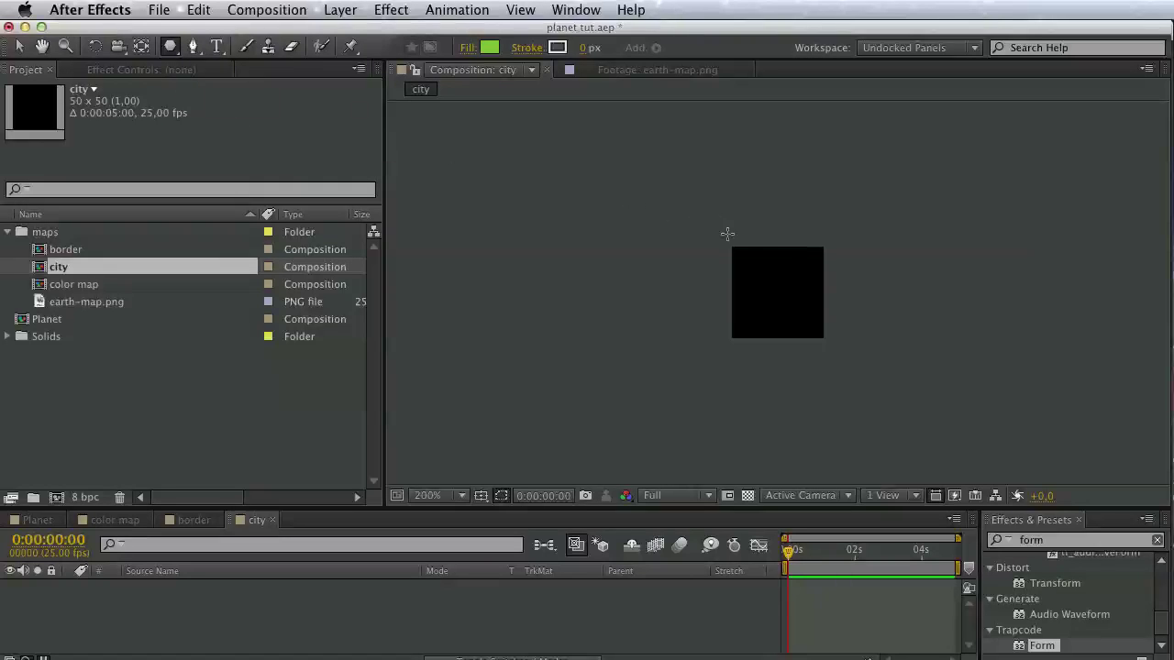
{"action": "mouse_move", "coordinate": [776, 291]}
{"action": "left_mouse_down"}
{"action": "mouse_move", "coordinate": [803, 320]}
{"action": "mouse_move", "coordinate": [791, 300]}
{"action": "left_mouse_up"}
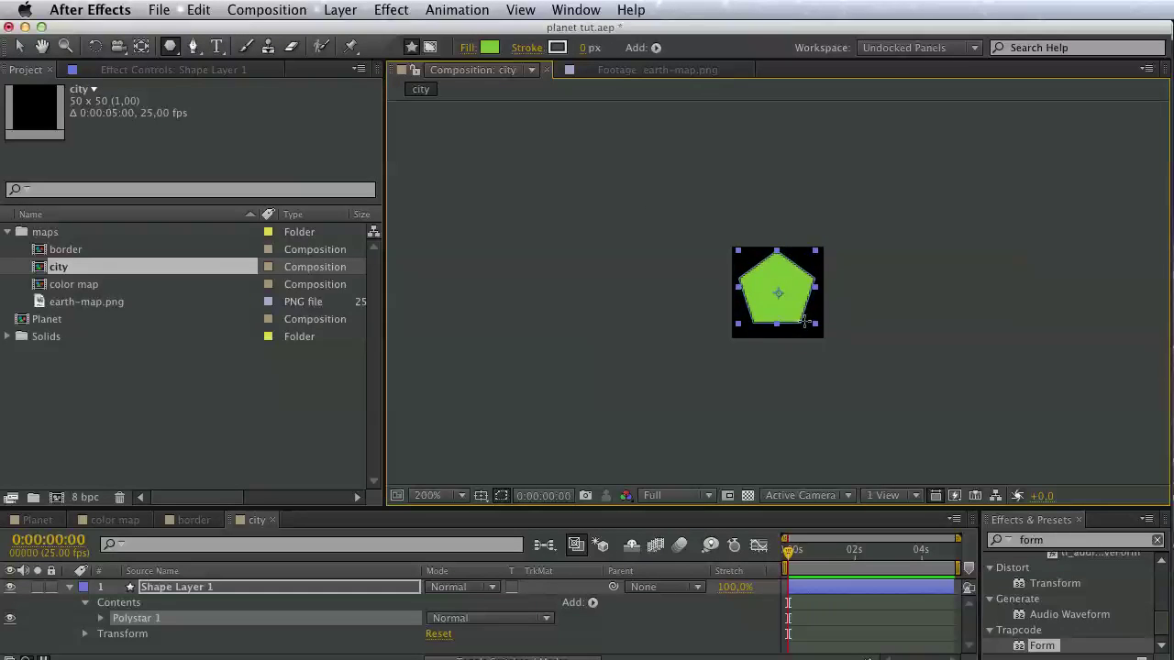
{"action": "left_click", "coordinate": [468, 48]}
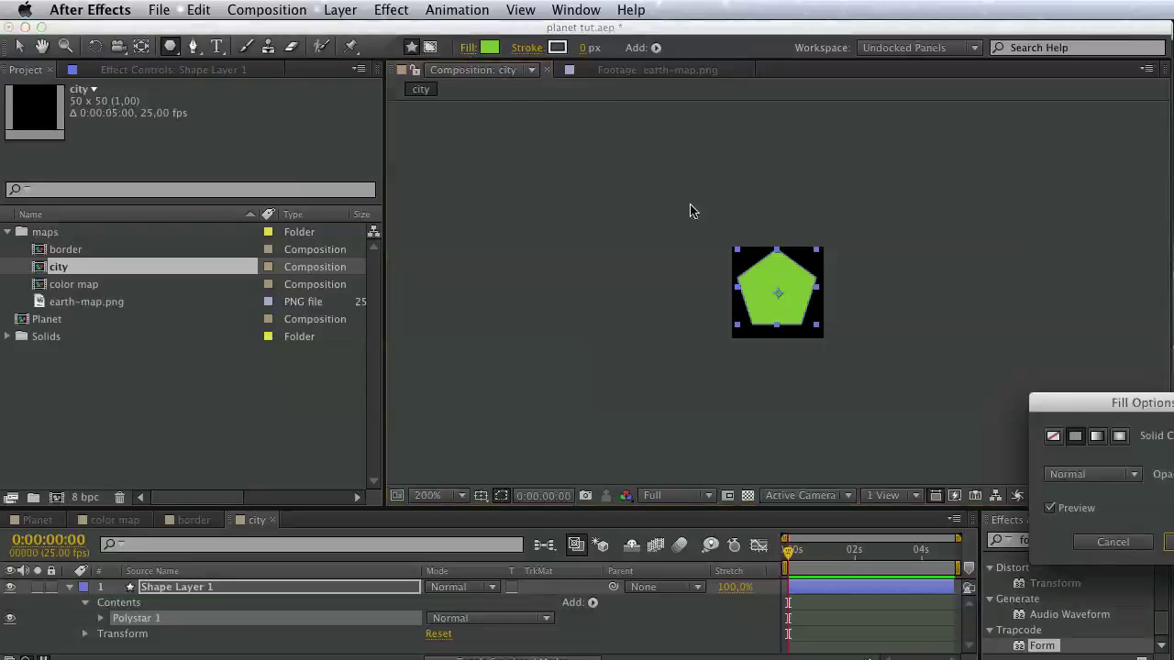
{"action": "left_click", "coordinate": [1053, 436]}
{"action": "key", "text": "Return"}
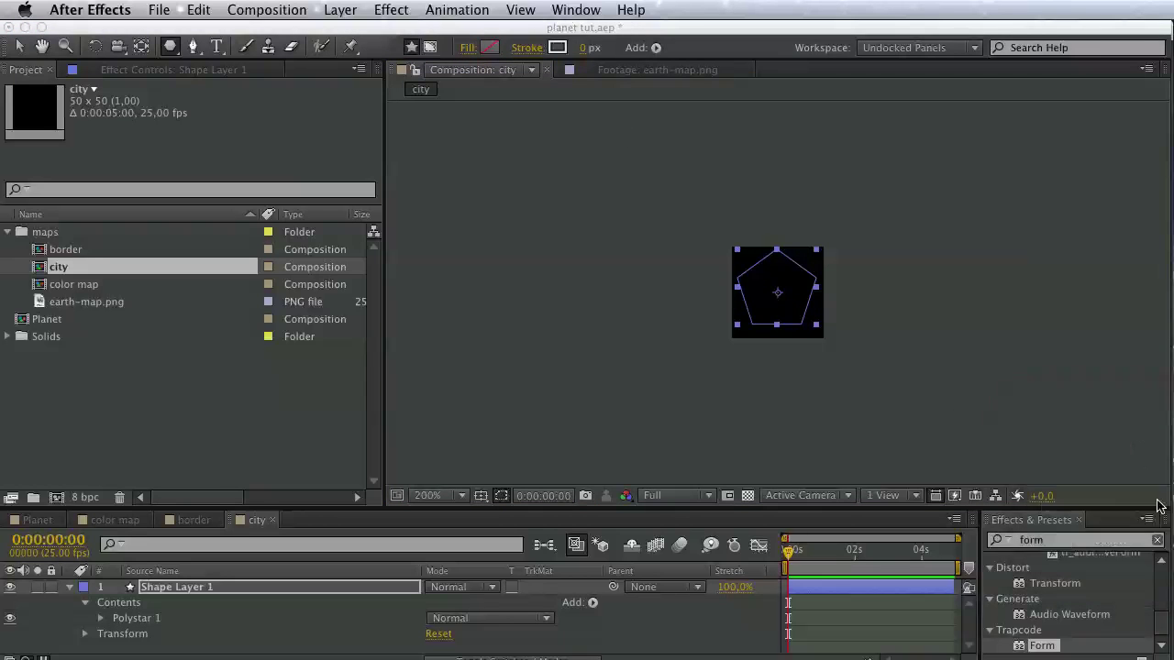
{"action": "left_click_drag", "start_coordinate": [585, 48], "coordinate": [583, 49]}
{"action": "left_click", "coordinate": [556, 47]}
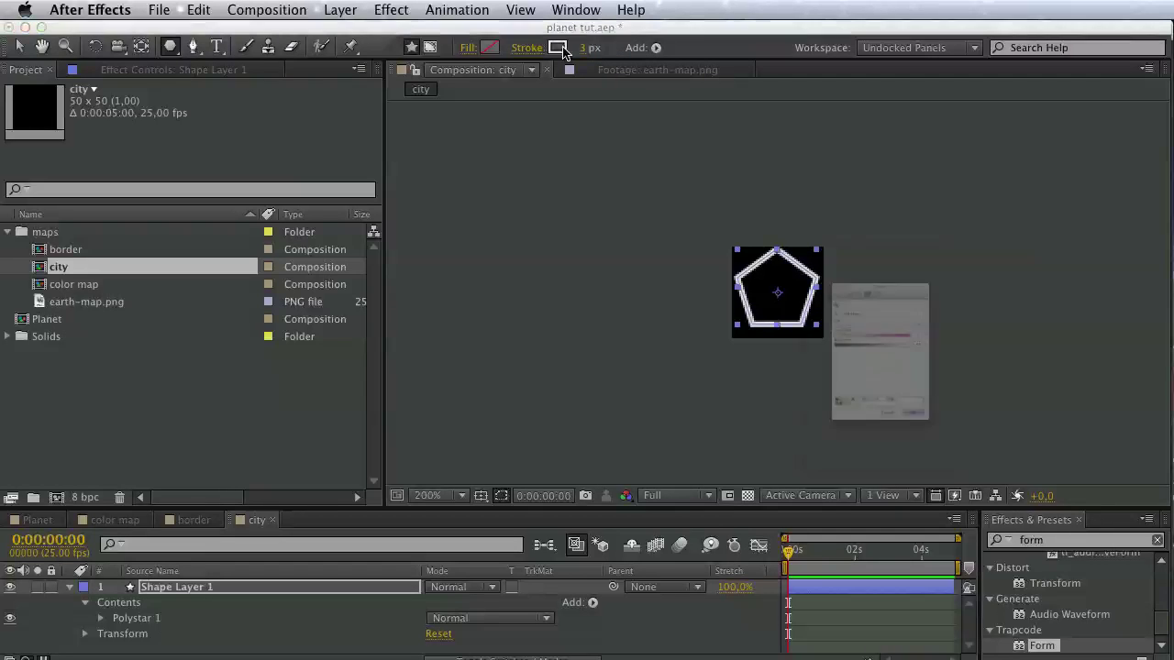
{"action": "left_click", "coordinate": [1012, 496]}
{"action": "left_click", "coordinate": [1011, 507]}
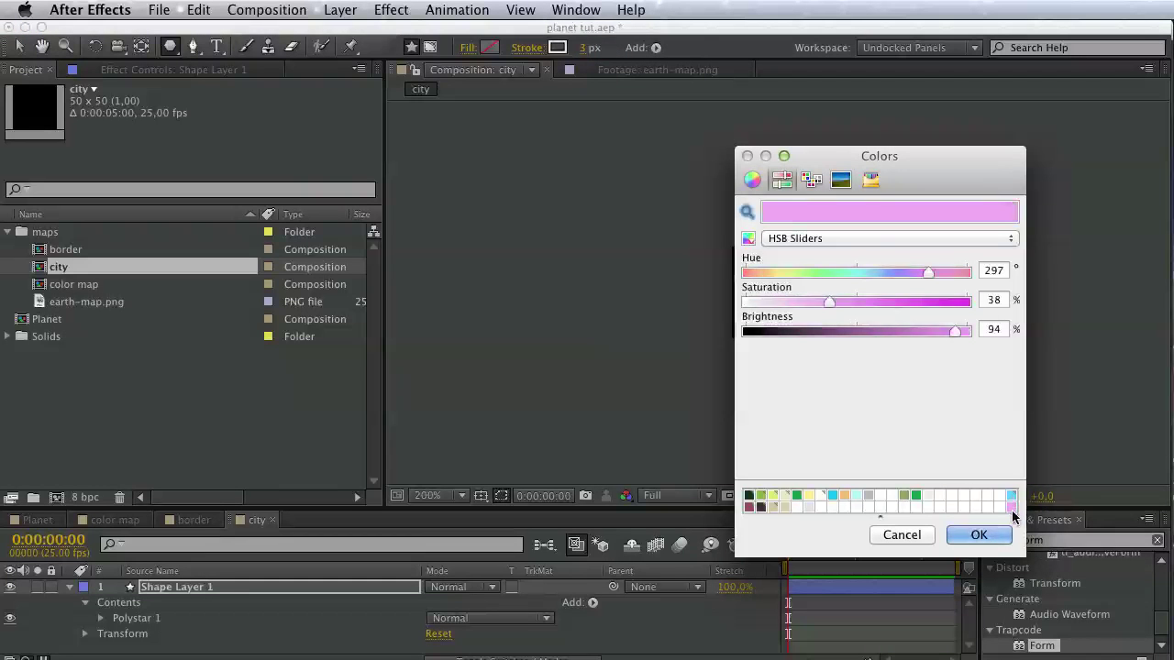
{"action": "left_click", "coordinate": [978, 535]}
Set the polygon's Points to 6 to make a hexagon.
{"action": "scroll", "coordinate": [779, 283], "scroll_direction": "up", "scroll_amount": 1}
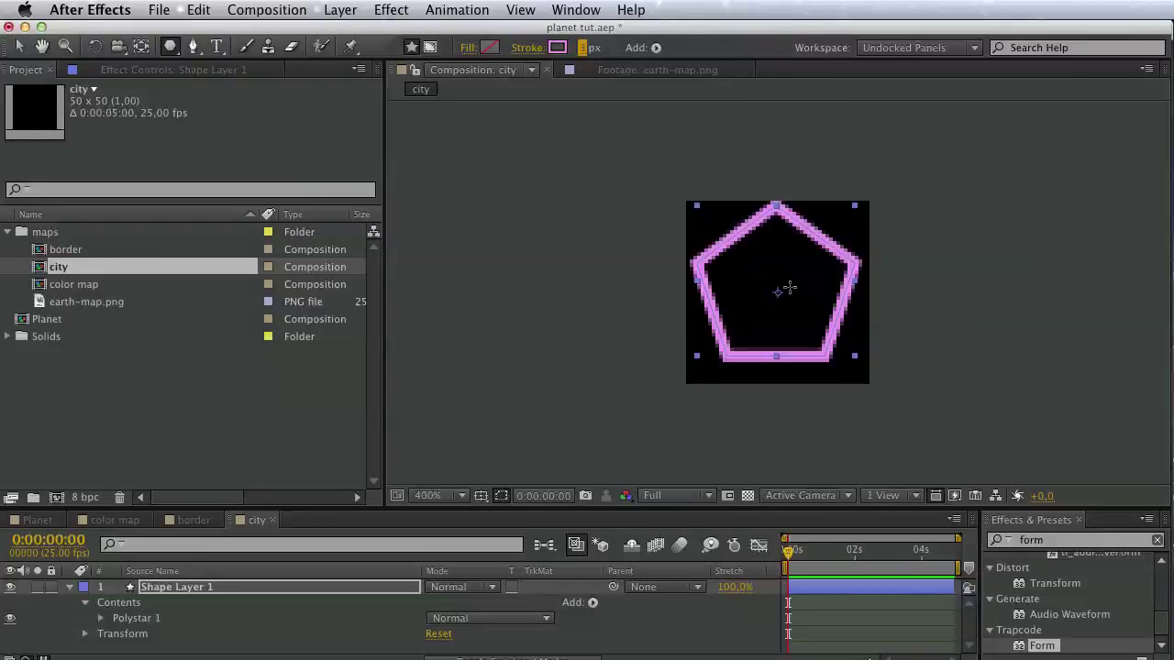
{"action": "scroll", "coordinate": [780, 283], "scroll_direction": "up", "scroll_amount": 1}
{"action": "left_click", "coordinate": [104, 622]}
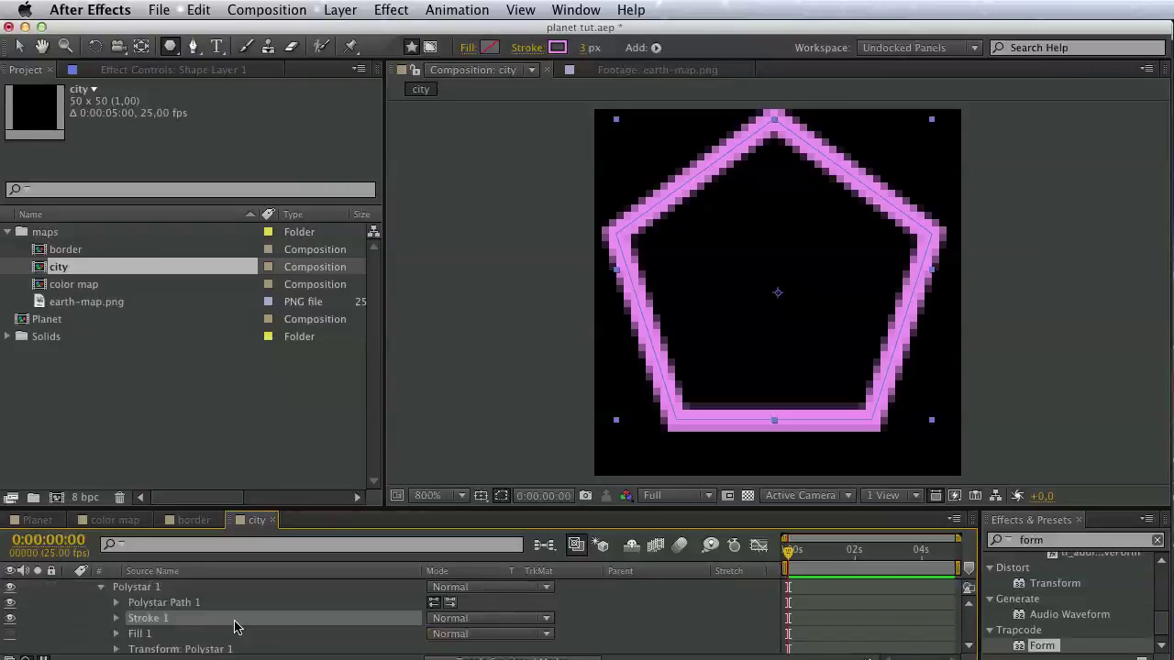
{"action": "scroll", "coordinate": [236, 626], "scroll_direction": "down", "scroll_amount": 2}
{"action": "left_click", "coordinate": [138, 602]}
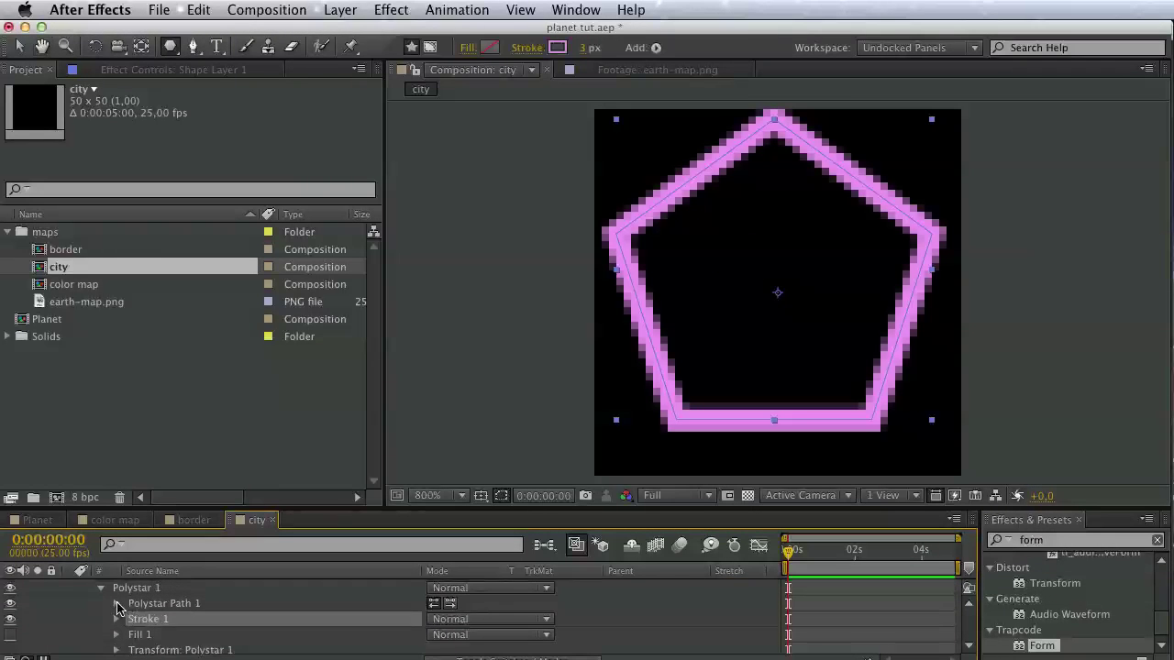
{"action": "left_click", "coordinate": [116, 602]}
{"action": "scroll", "coordinate": [183, 606], "scroll_direction": "down", "scroll_amount": 1}
{"action": "left_click", "coordinate": [437, 619]}
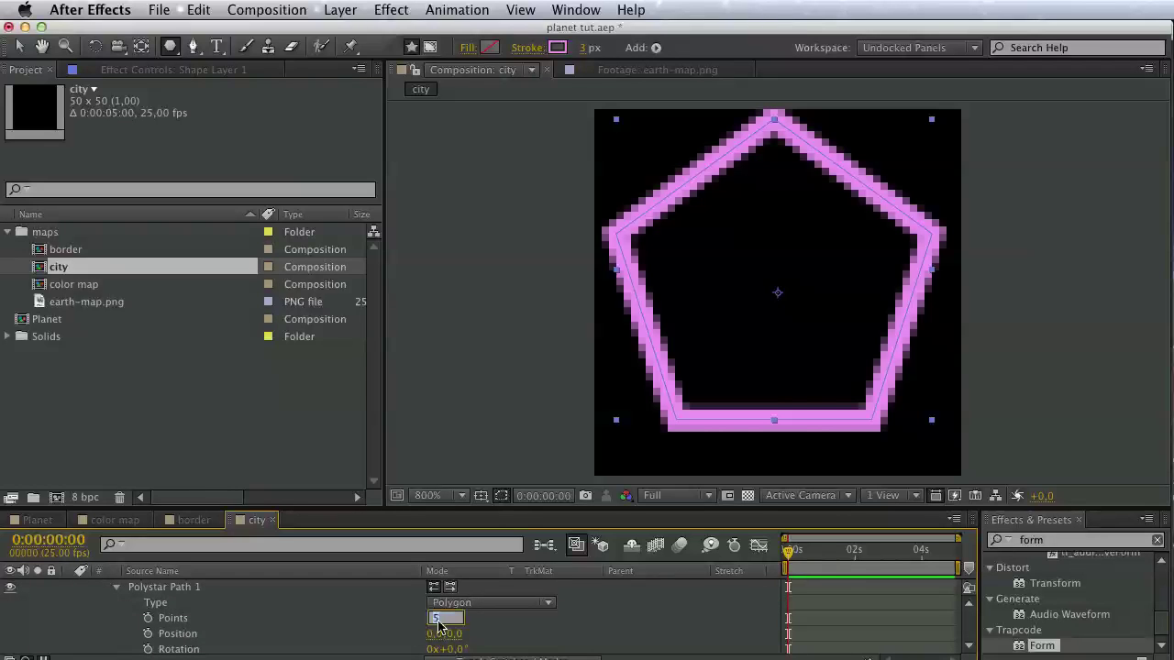
{"action": "key", "text": "Return"}
{"action": "scroll", "coordinate": [737, 388], "scroll_direction": "up", "scroll_amount": 2}
{"action": "scroll", "coordinate": [736, 388], "scroll_direction": "down", "scroll_amount": 2}
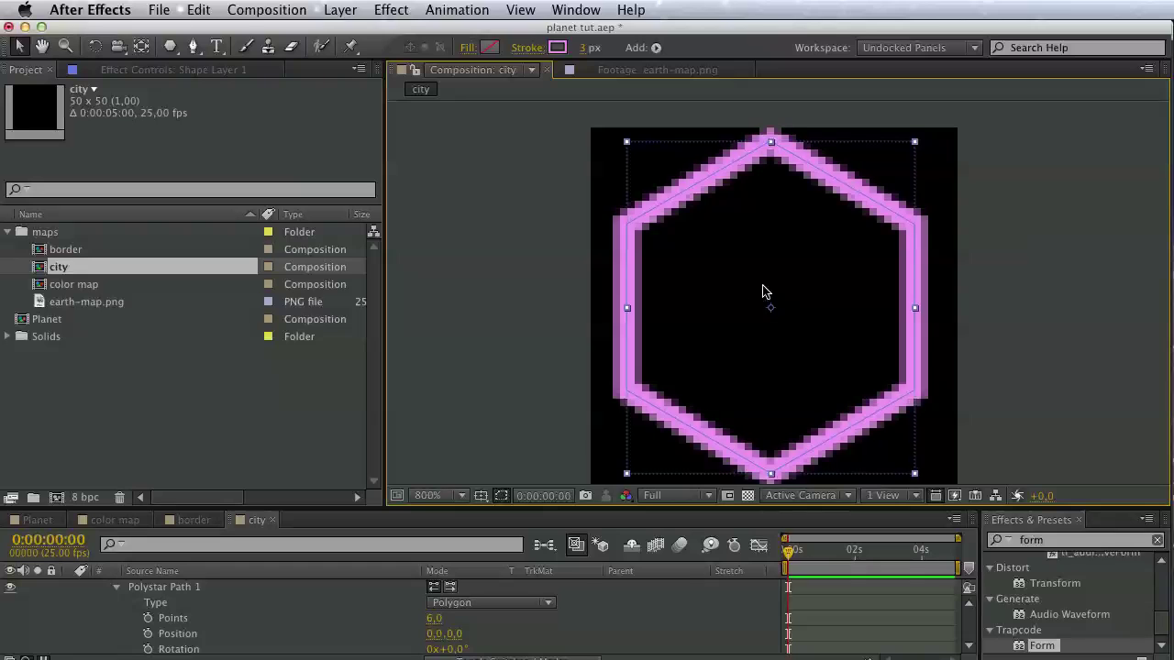
{"action": "key", "text": "h"}
{"action": "mouse_move", "coordinate": [766, 280]}
{"action": "left_mouse_down"}
{"action": "mouse_move", "coordinate": [752, 164]}
{"action": "mouse_move", "coordinate": [760, 267]}
{"action": "left_mouse_up"}
{"action": "key", "text": "v"}
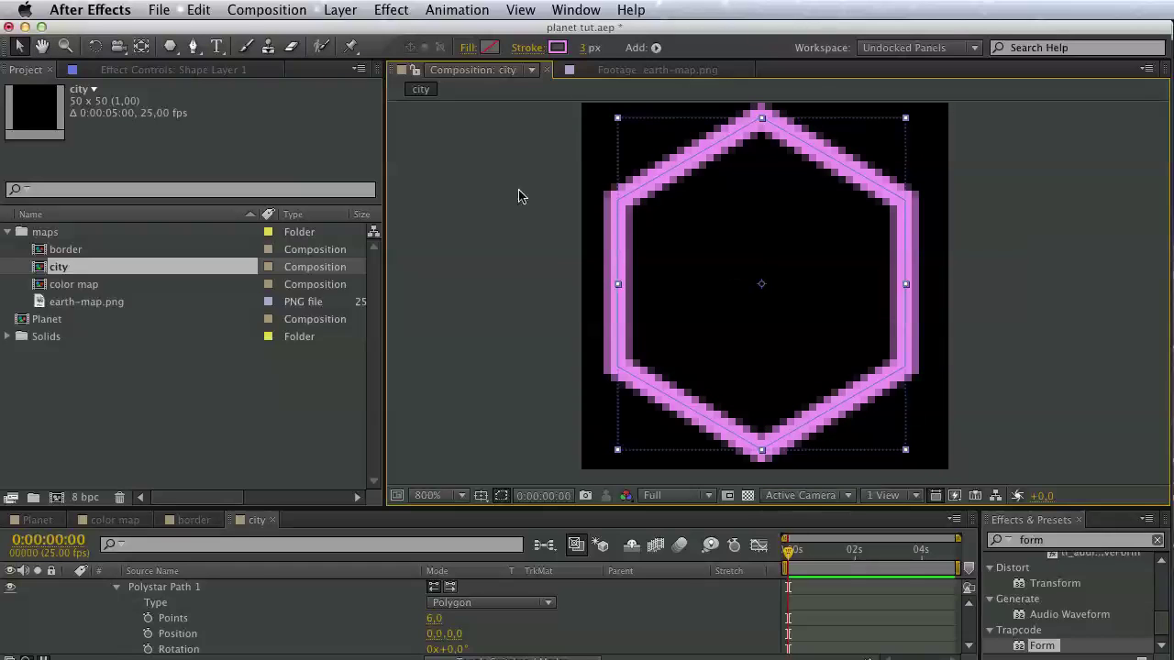
Draw a pink circle centred in the hexagon with the Ellipse tool.
{"action": "left_click", "coordinate": [193, 46]}
{"action": "left_click_drag", "start_coordinate": [170, 47], "coordinate": [243, 86]}
{"action": "left_click_drag", "start_coordinate": [753, 273], "coordinate": [822, 336]}
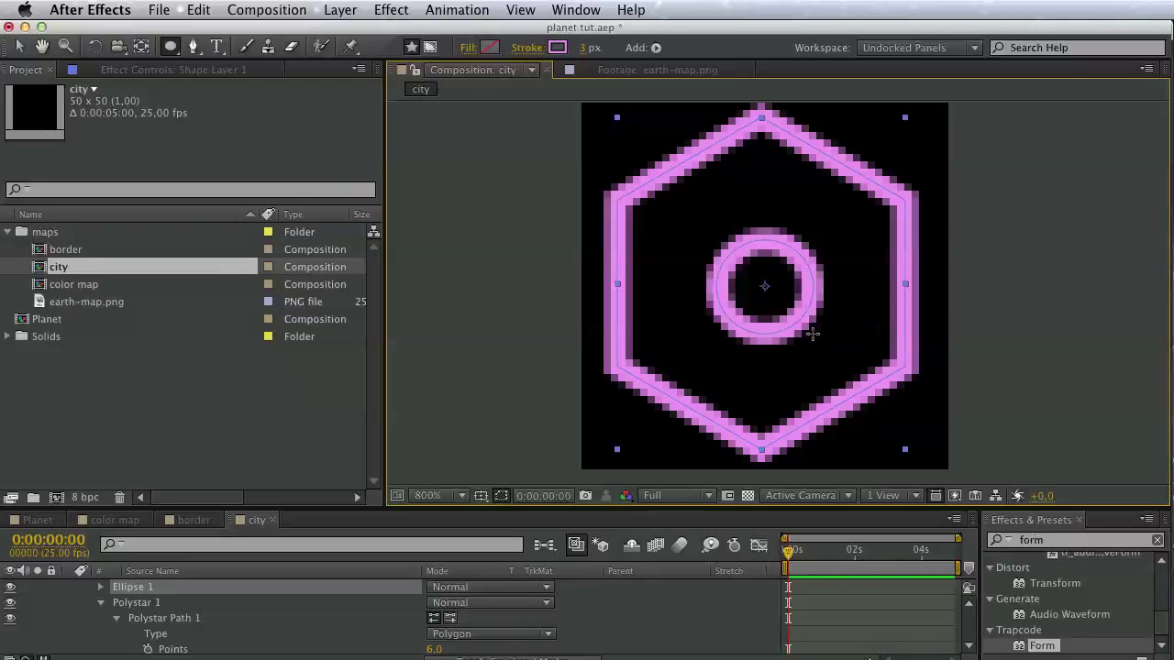
{"action": "left_click_drag", "start_coordinate": [813, 334], "coordinate": [704, 273]}
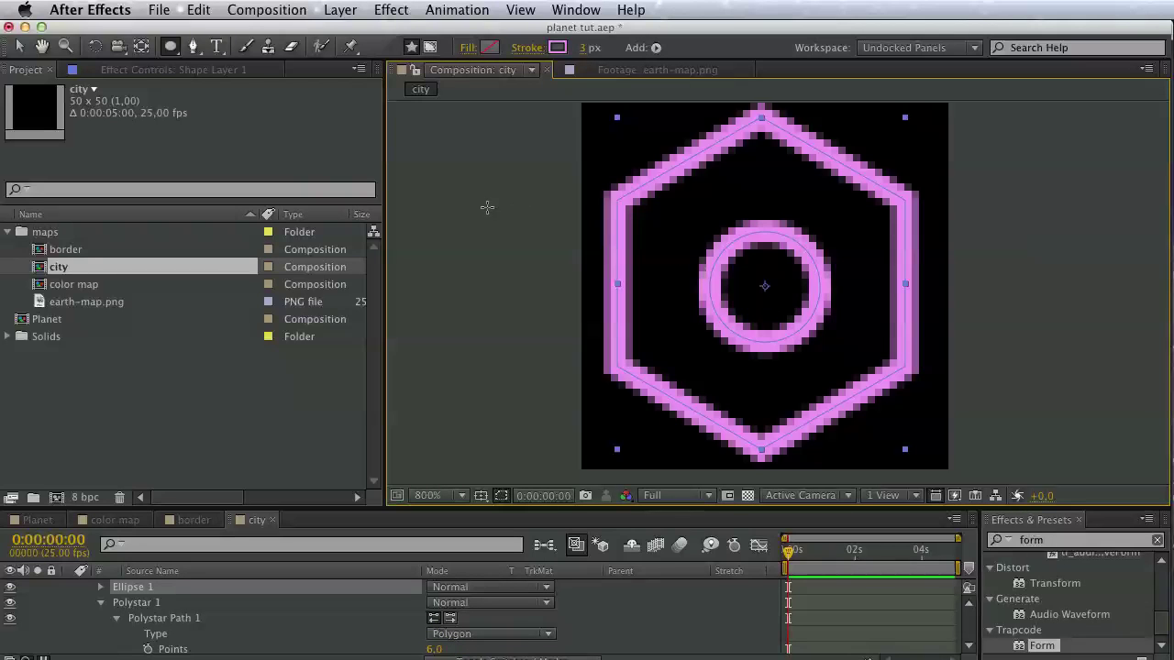
{"action": "left_click", "coordinate": [220, 354]}
Create a new composition named 'city tower' and move it into the maps folder.
{"action": "left_click", "coordinate": [59, 496]}
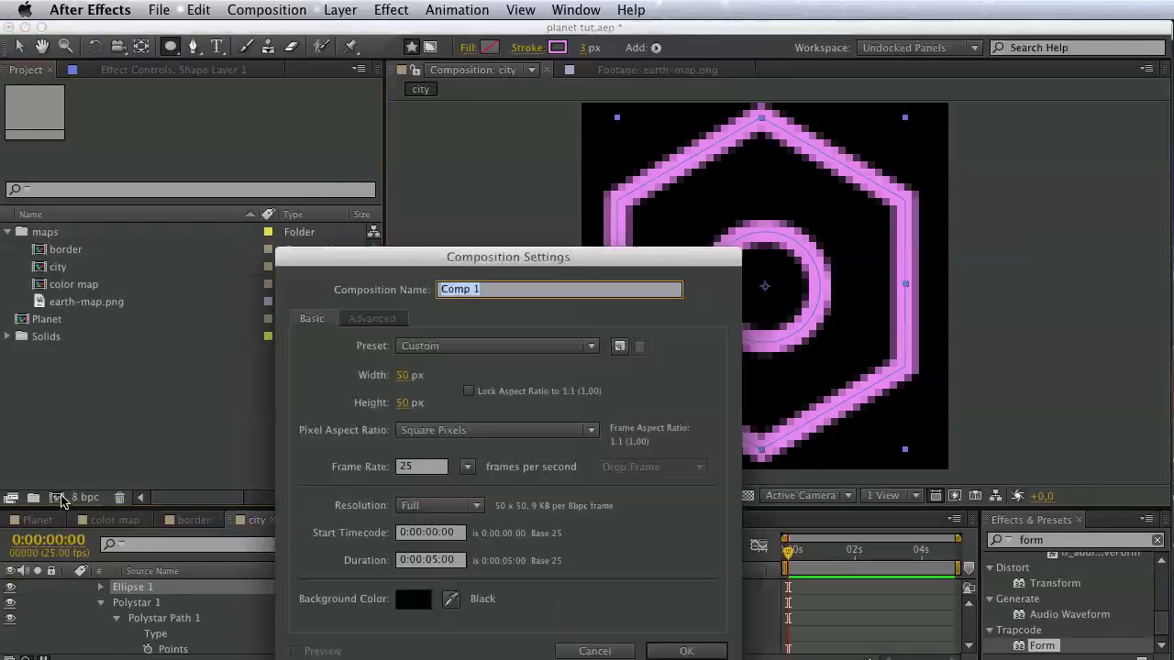
{"action": "type", "text": "cit"}
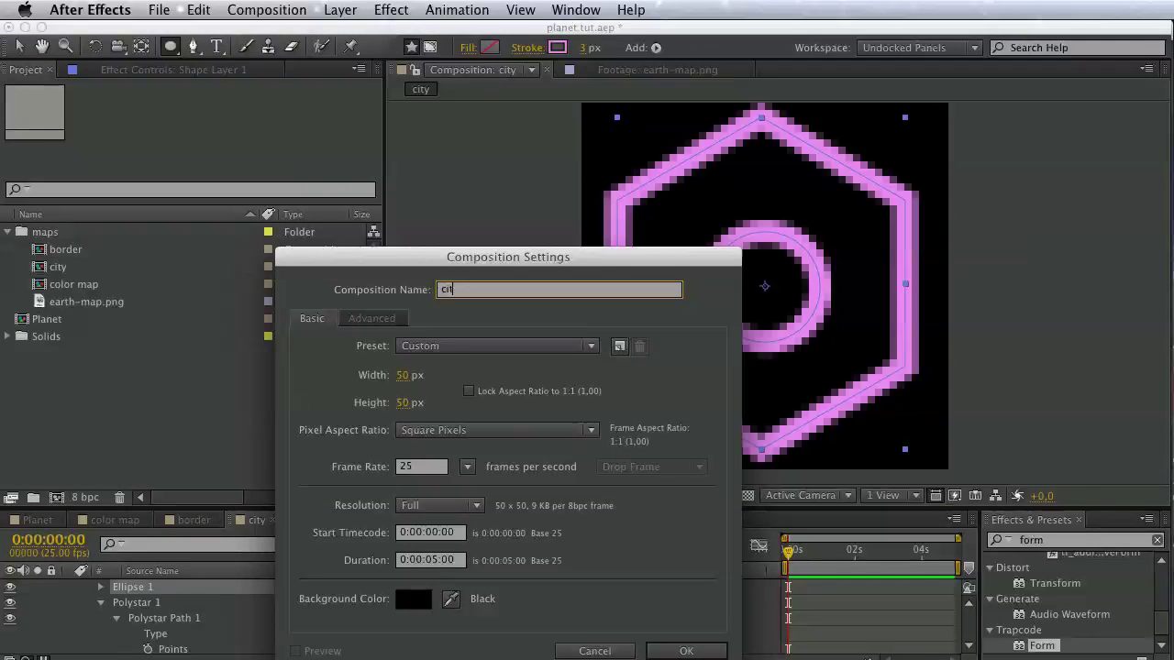
{"action": "type", "text": "y tower"}
{"action": "key", "text": "Return"}
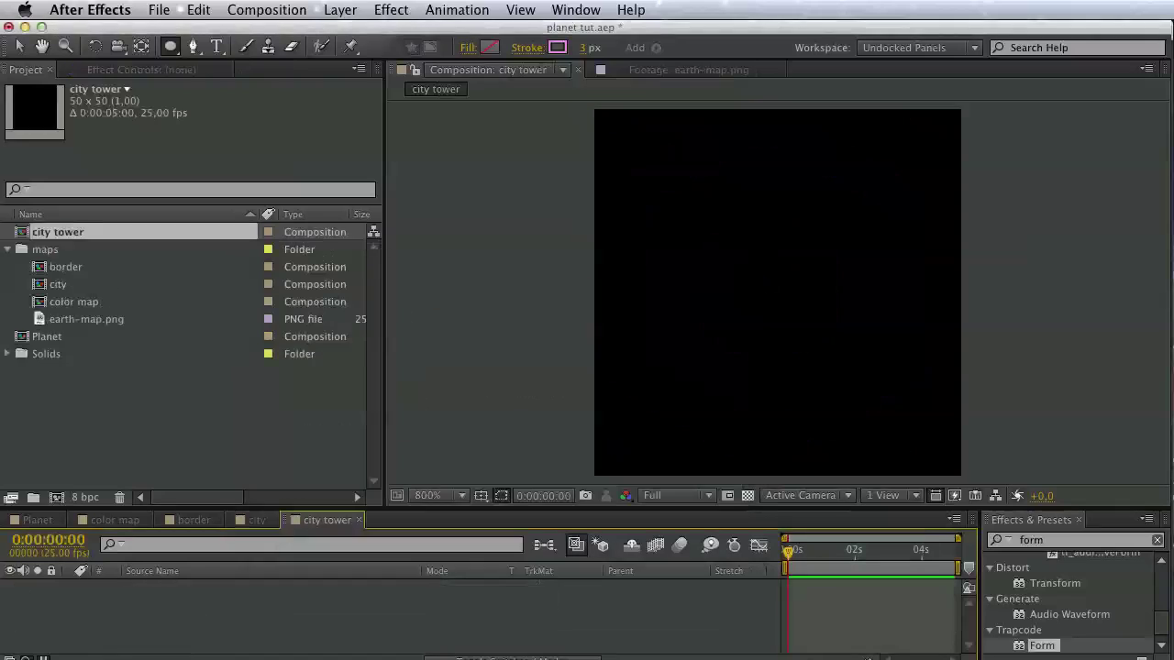
{"action": "left_click_drag", "start_coordinate": [101, 243], "coordinate": [104, 265]}
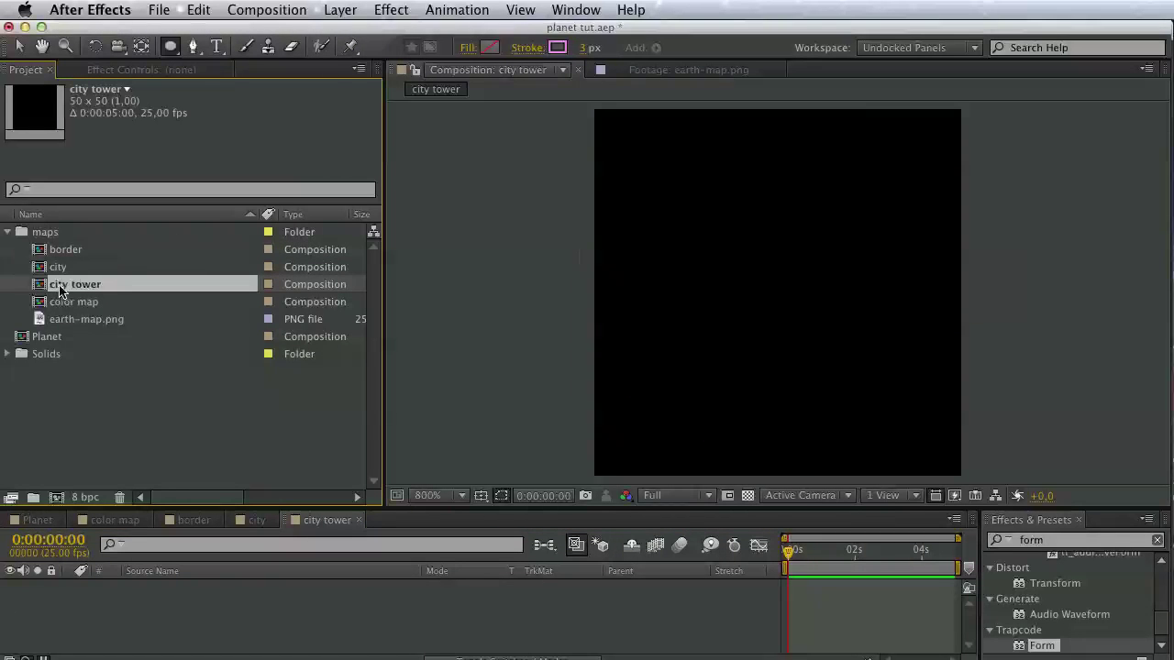
Resize the city tower comp to 20×100 and show the Title/Action Safe guides.
{"action": "left_click", "coordinate": [954, 519]}
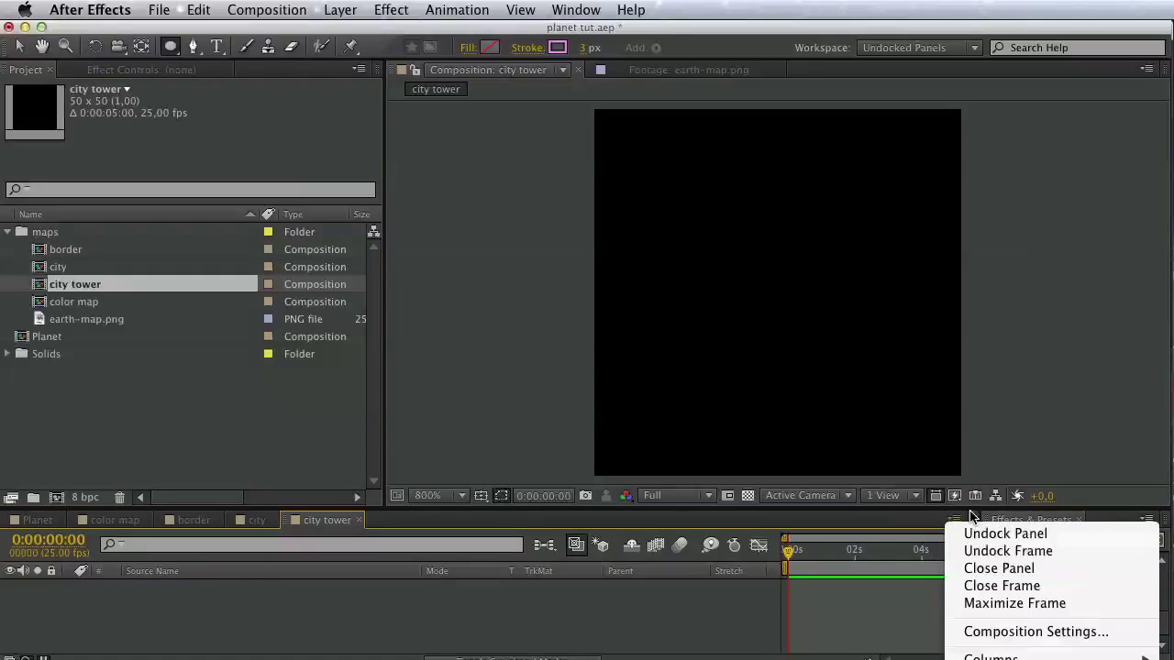
{"action": "left_click", "coordinate": [1003, 630]}
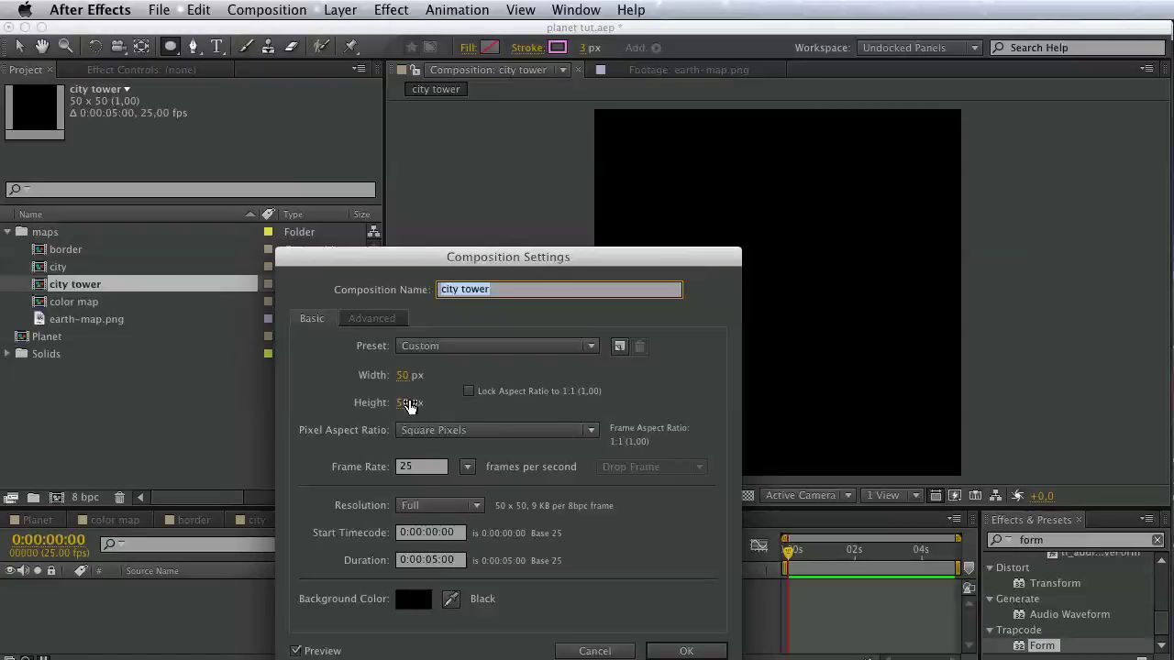
{"action": "left_click", "coordinate": [404, 375]}
{"action": "type", "text": "20"}
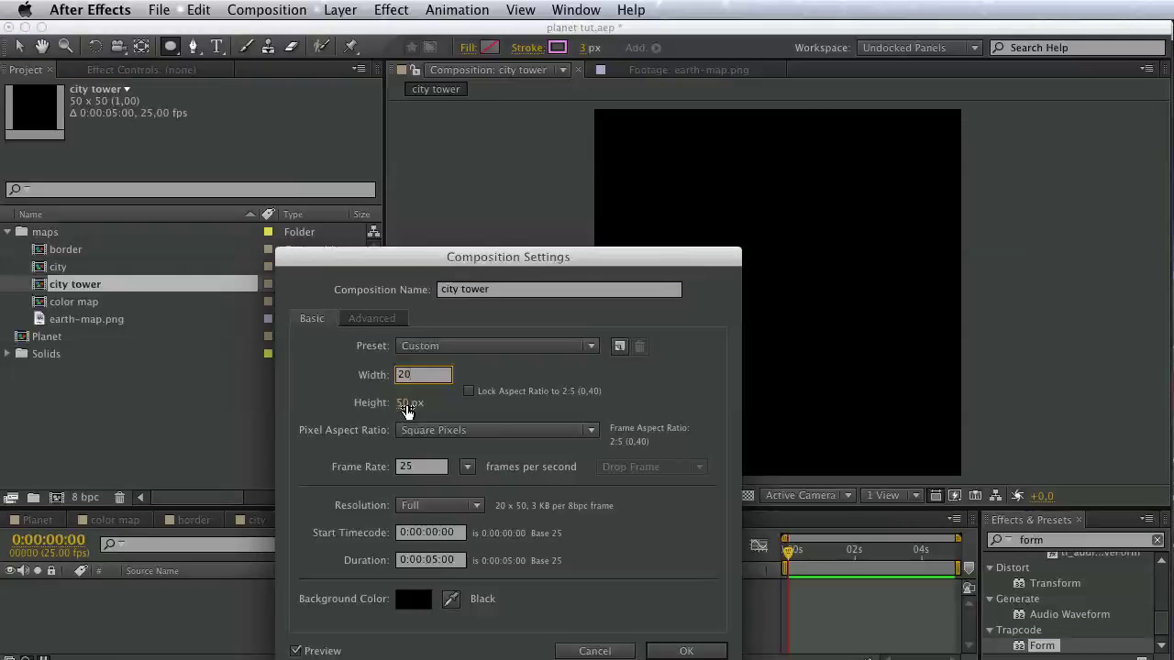
{"action": "left_click", "coordinate": [407, 404]}
{"action": "type", "text": "100"}
{"action": "left_click", "coordinate": [683, 650]}
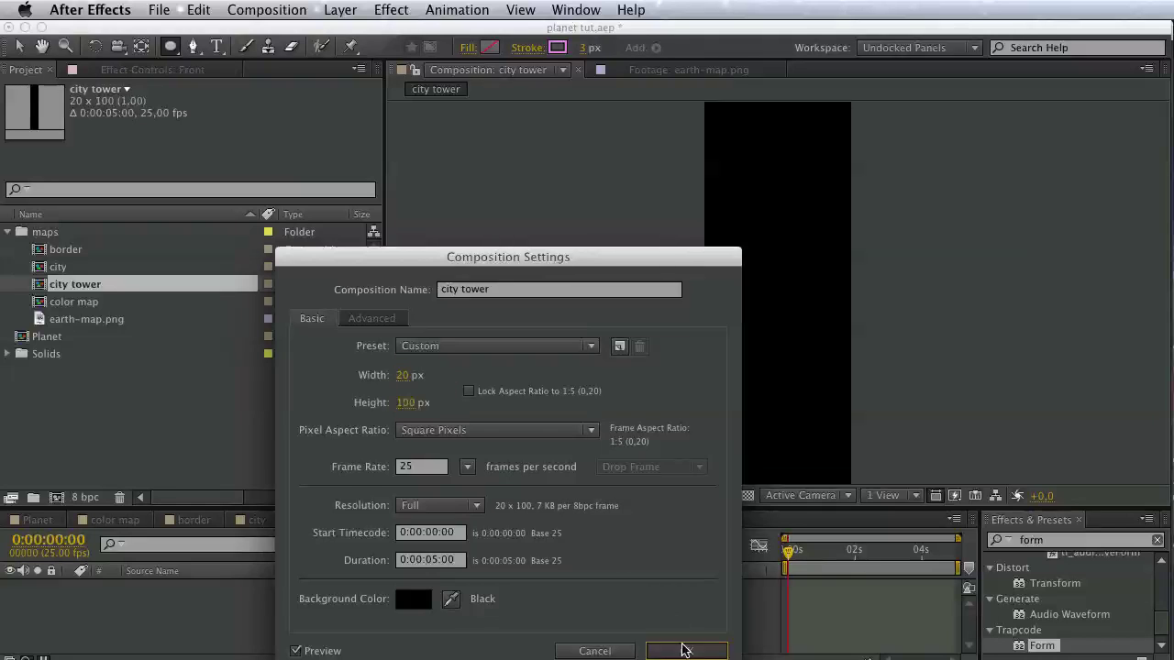
{"action": "left_click", "coordinate": [481, 495]}
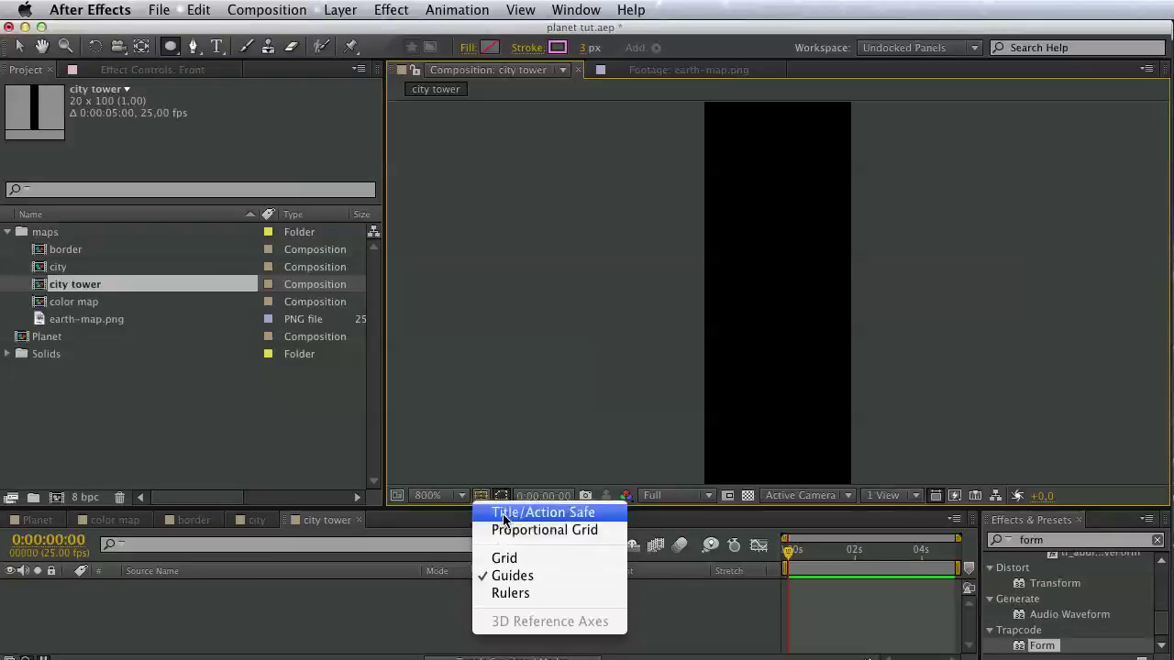
{"action": "left_click", "coordinate": [503, 513]}
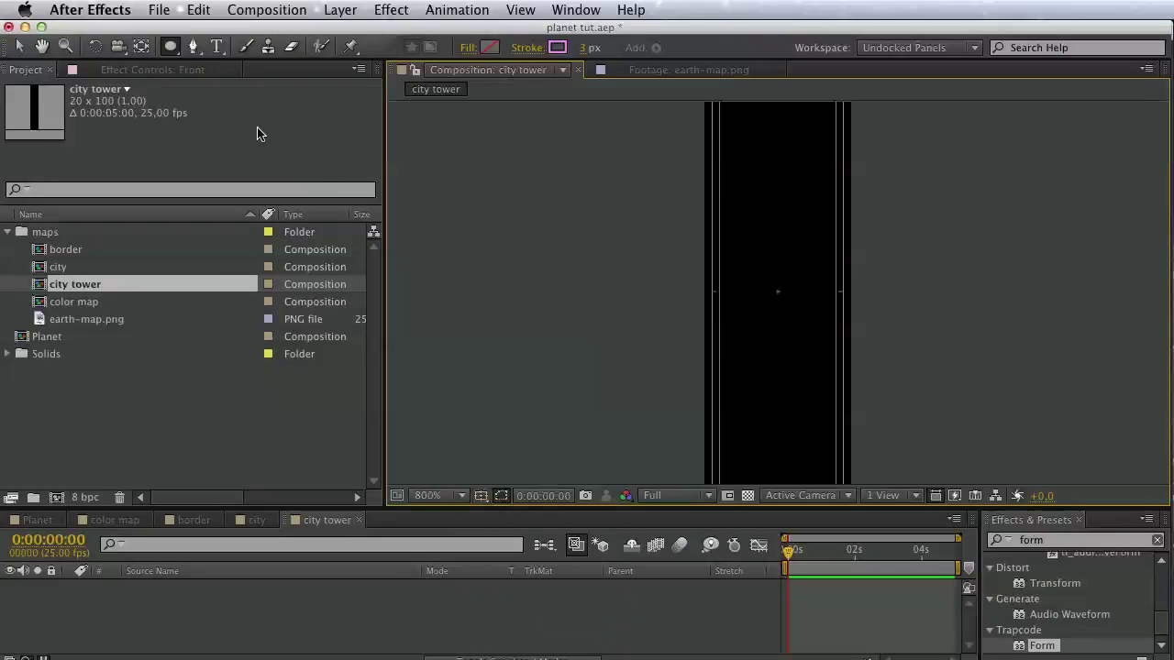
Draw a tall triangular tower path with the Pen tool, peaking near the top.
{"action": "left_click", "coordinate": [192, 46]}
{"action": "key", "text": "comma"}
{"action": "left_click_drag", "start_coordinate": [872, 263], "coordinate": [810, 355]}
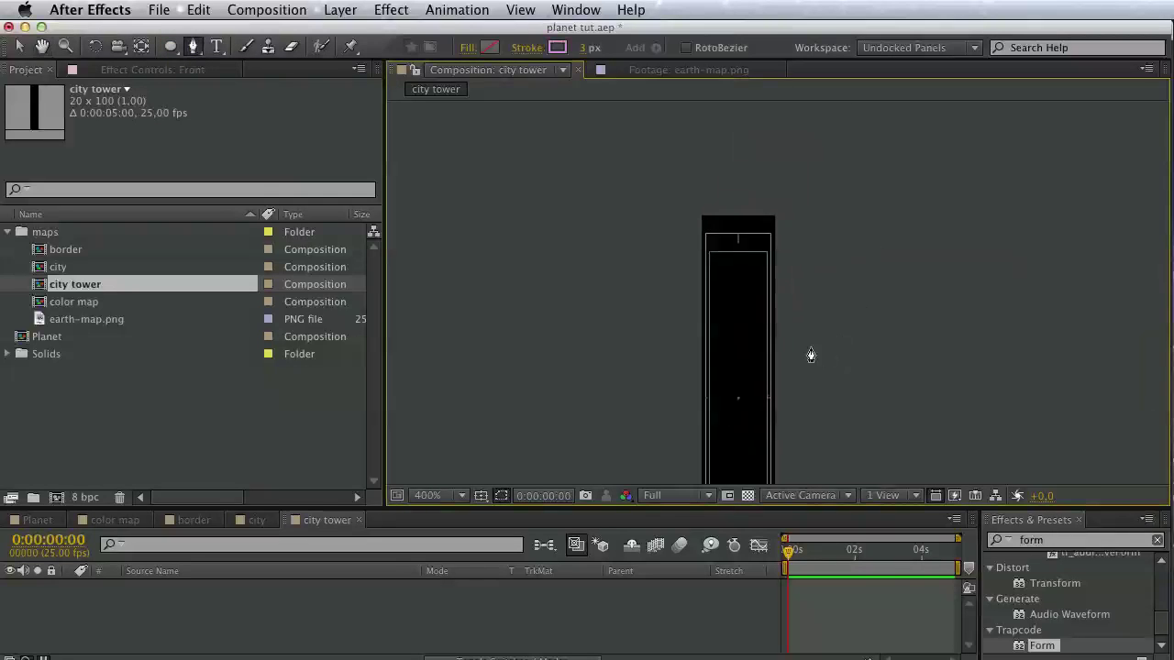
{"action": "key", "text": "period"}
{"action": "key", "text": "h"}
{"action": "mouse_move", "coordinate": [779, 309]}
{"action": "left_mouse_down"}
{"action": "mouse_move", "coordinate": [773, 279]}
{"action": "mouse_move", "coordinate": [776, 290]}
{"action": "left_mouse_up"}
{"action": "key", "text": "g"}
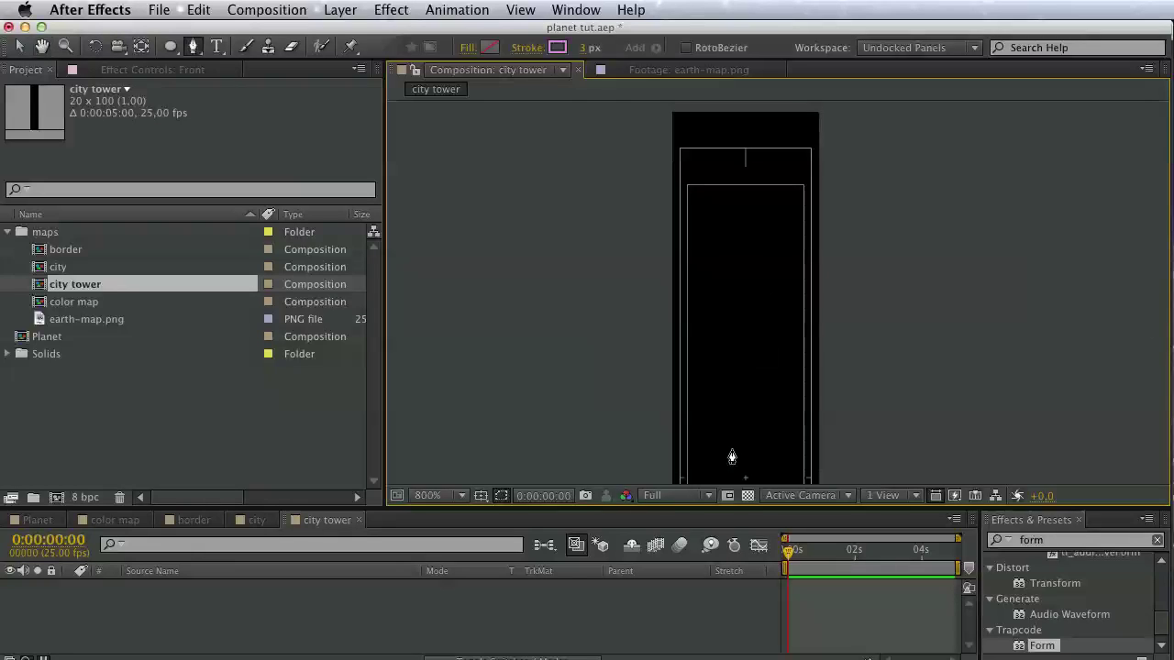
{"action": "left_click", "coordinate": [727, 477]}
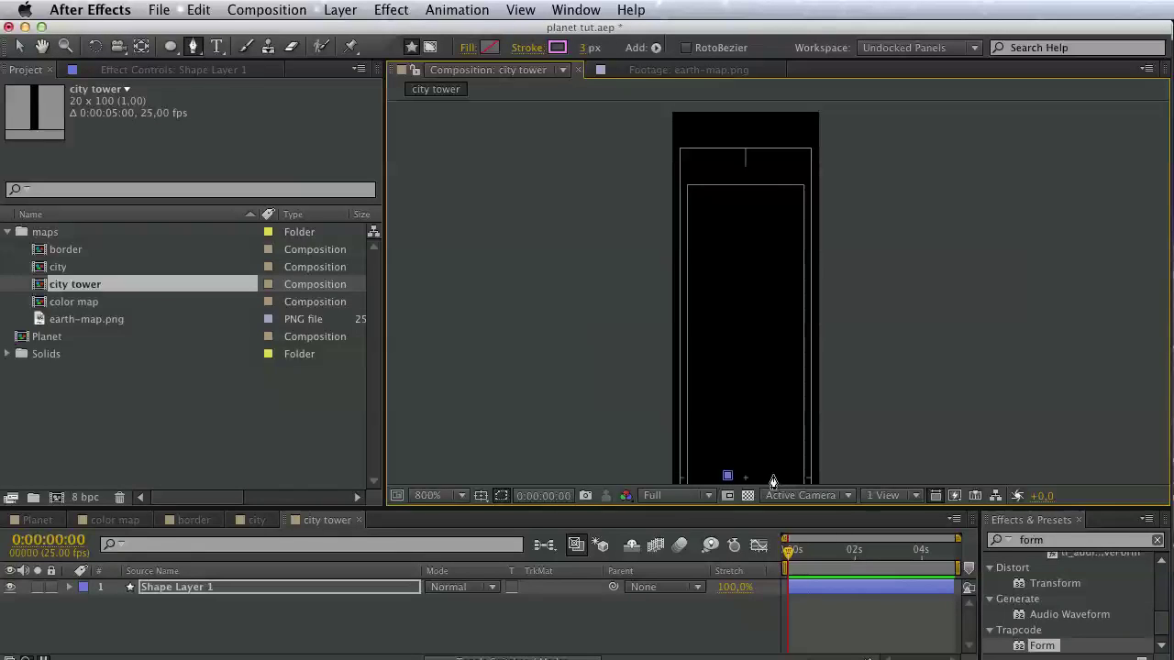
{"action": "left_click", "coordinate": [769, 476]}
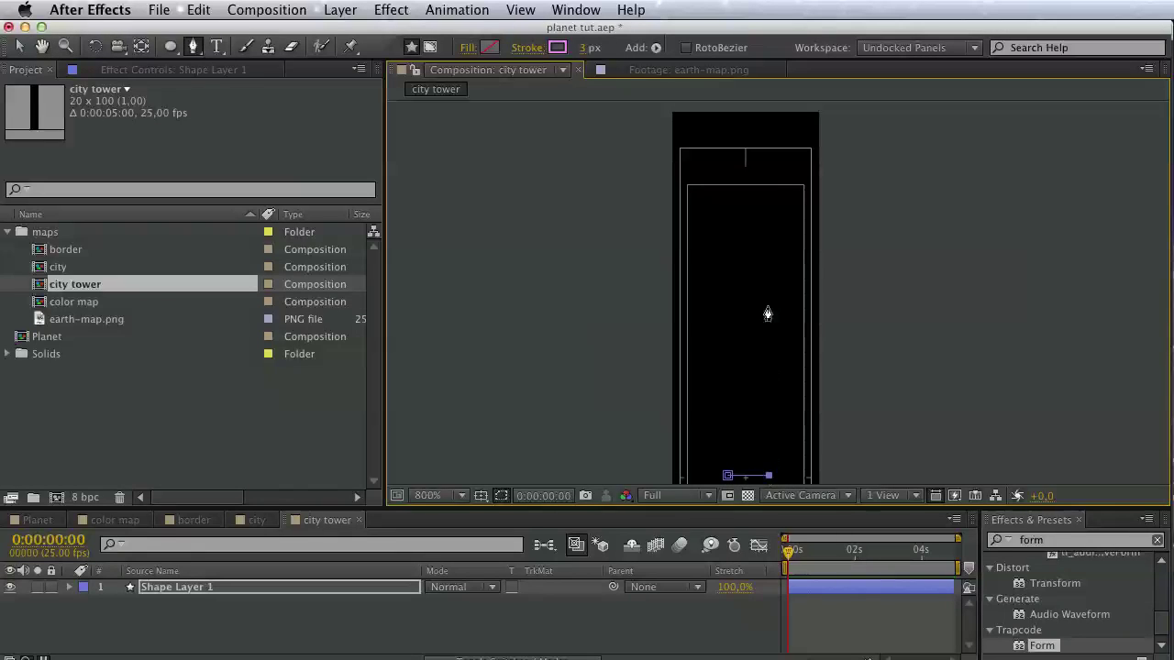
{"action": "left_click", "coordinate": [746, 119]}
{"action": "left_click", "coordinate": [726, 478]}
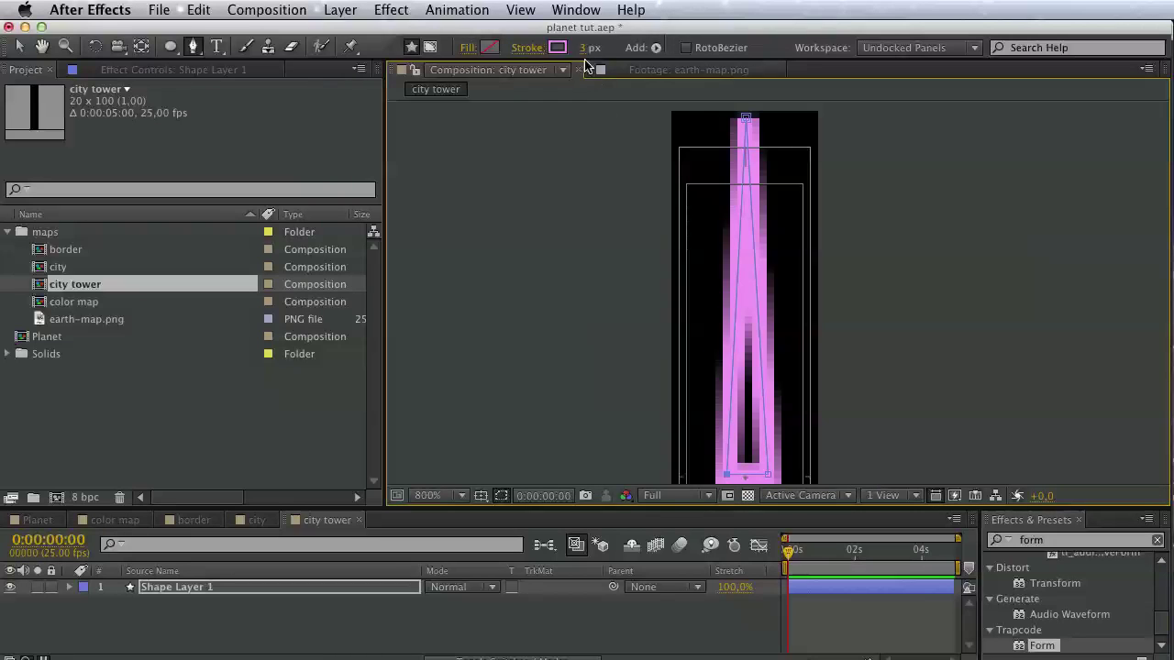
Thin the tower's stroke to 2 px, then go back to the Planet composition.
{"action": "left_click_drag", "start_coordinate": [583, 46], "coordinate": [576, 47]}
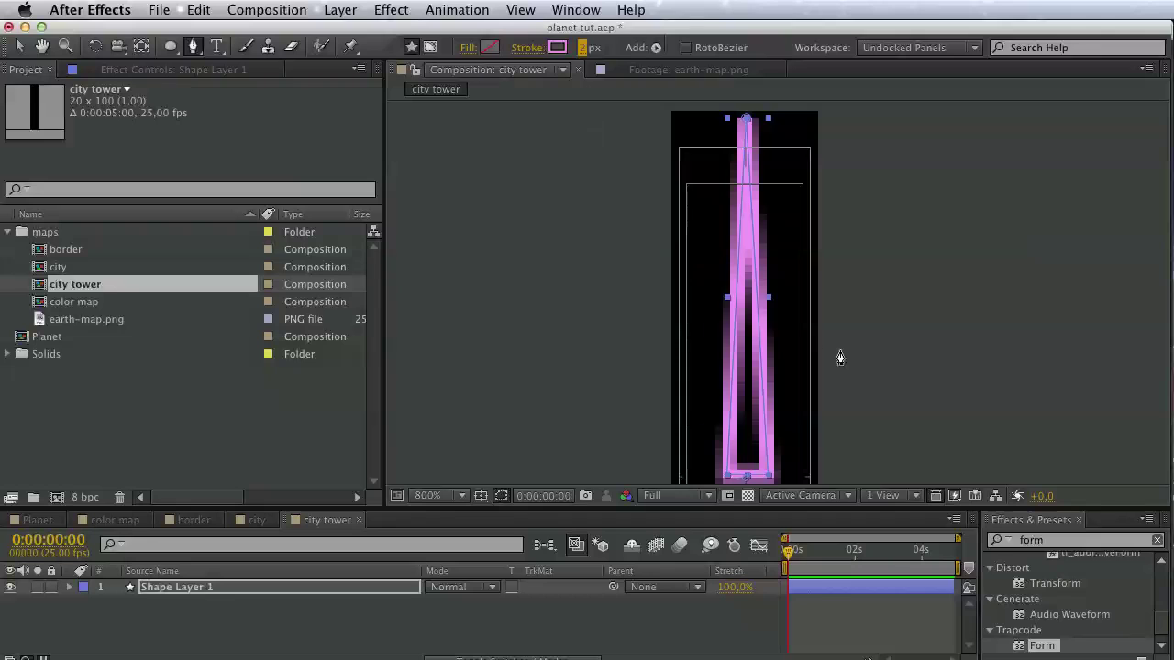
{"action": "double_click", "coordinate": [55, 337]}
{"action": "left_click", "coordinate": [71, 271]}
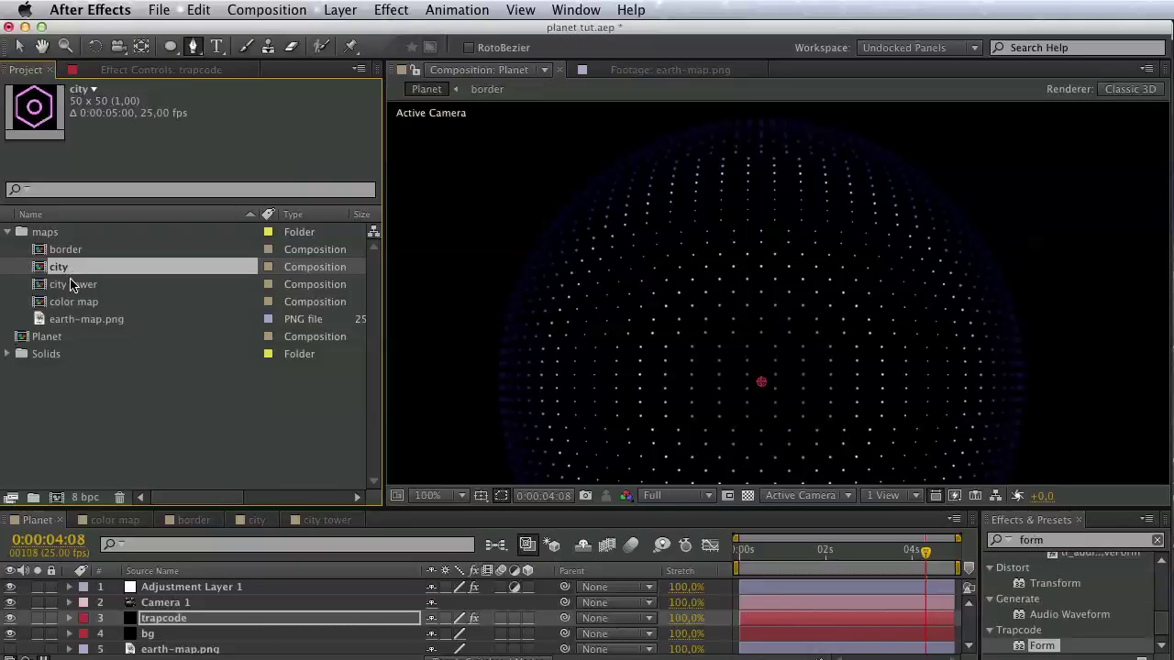
Add the city and city tower comps to Planet as hidden layers and save the project.
{"action": "left_click", "coordinate": [74, 284], "text": "shift"}
{"action": "left_click_drag", "start_coordinate": [73, 284], "coordinate": [204, 645]}
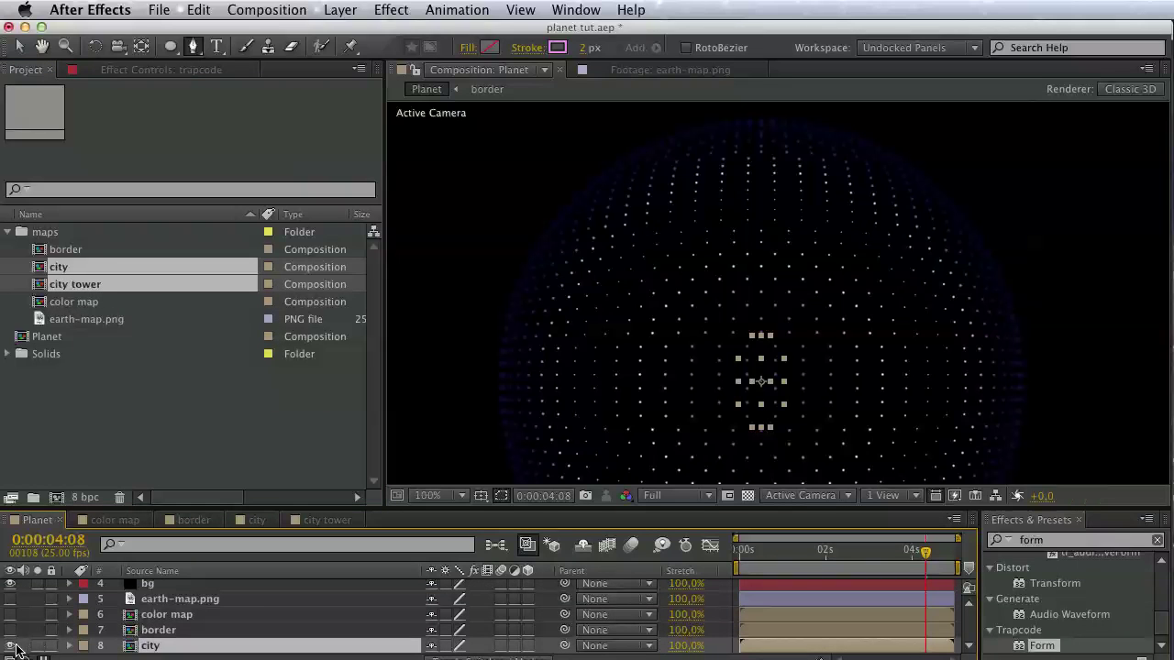
{"action": "scroll", "coordinate": [16, 649], "scroll_direction": "down", "scroll_amount": 1}
{"action": "left_click", "coordinate": [14, 645]}
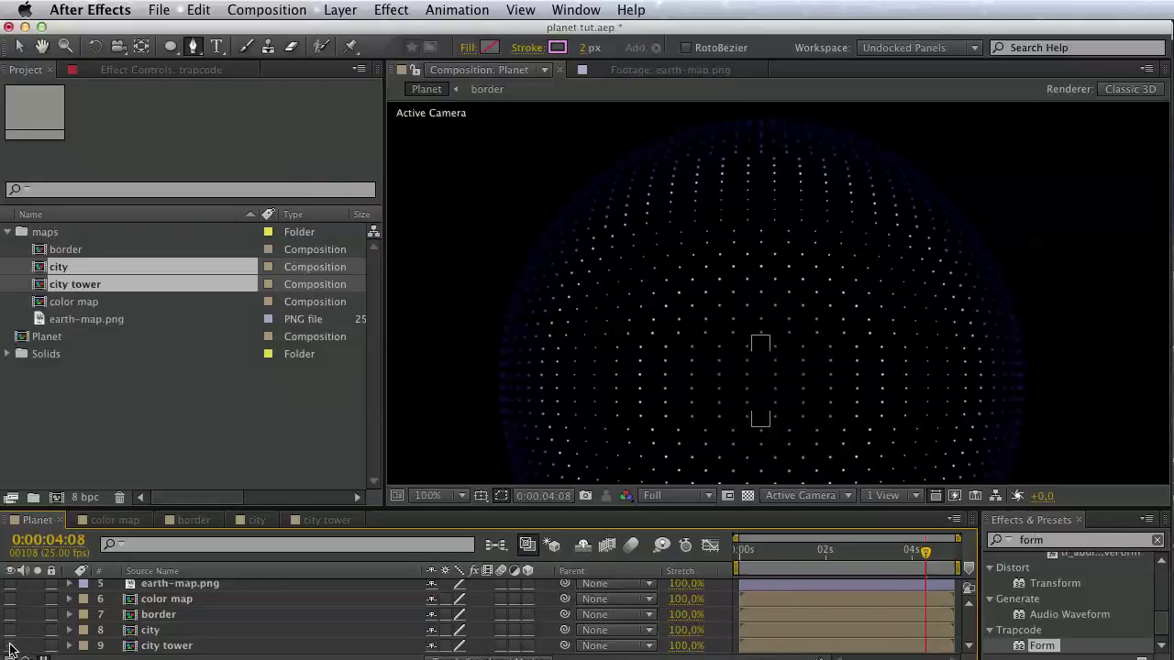
{"action": "key", "text": "ctrl+s"}
Select the trapcode layer and show its Form settings in Effect Controls.
{"action": "scroll", "coordinate": [200, 631], "scroll_direction": "up", "scroll_amount": 2}
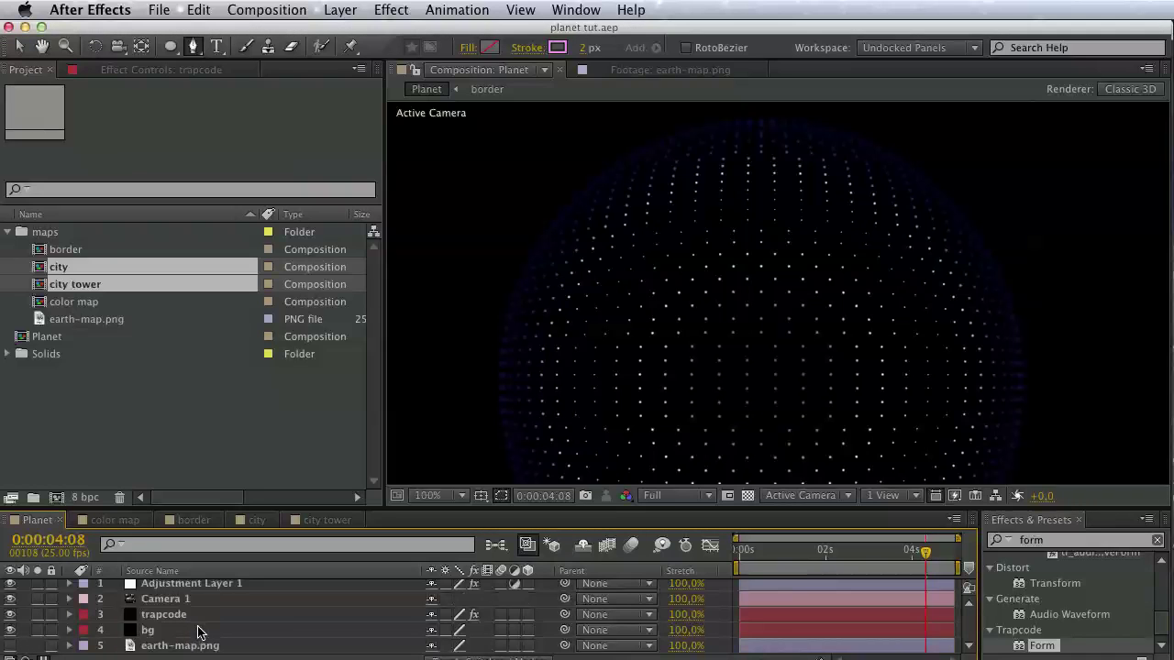
{"action": "left_click", "coordinate": [183, 648]}
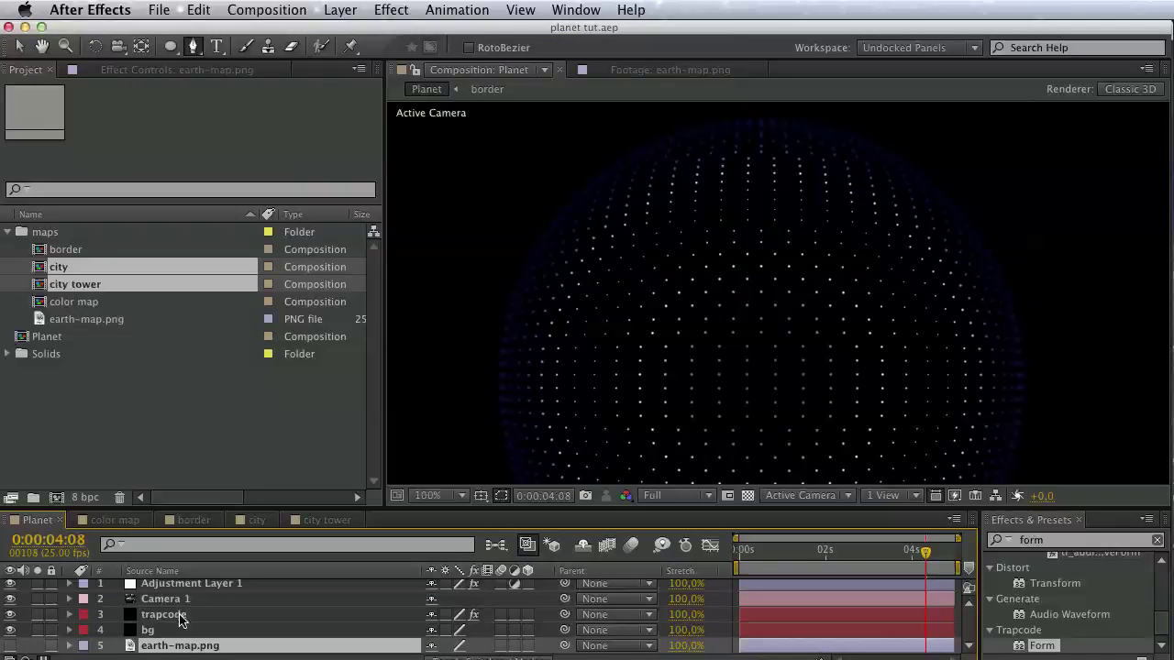
{"action": "left_click", "coordinate": [165, 614]}
{"action": "left_click", "coordinate": [117, 71]}
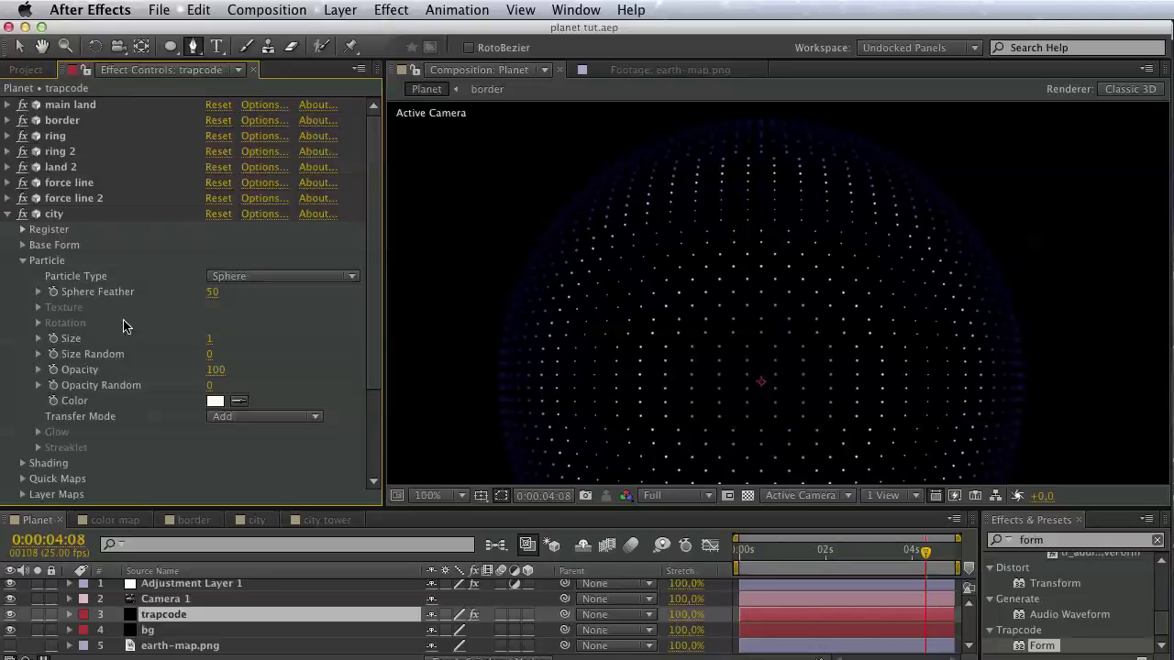
{"action": "scroll", "coordinate": [161, 363], "scroll_direction": "down", "scroll_amount": 2}
{"action": "scroll", "coordinate": [156, 327], "scroll_direction": "down", "scroll_amount": 3}
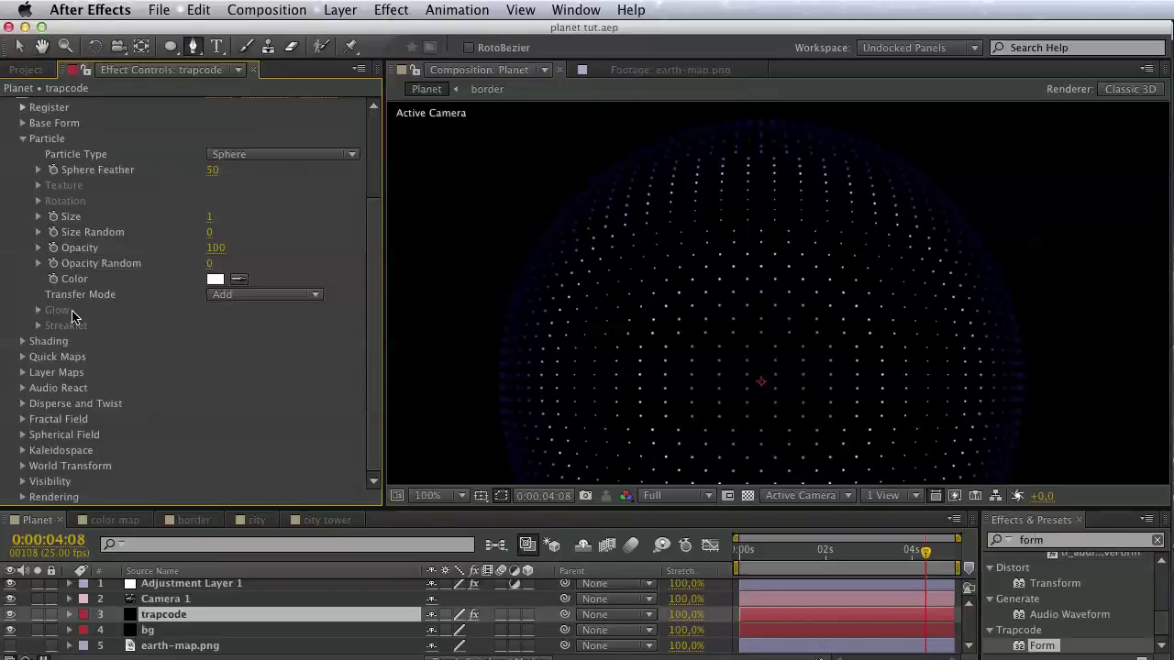
Set the city Form particles to Textured Polygon with the city layer as texture, size 20.
{"action": "left_click", "coordinate": [237, 155]}
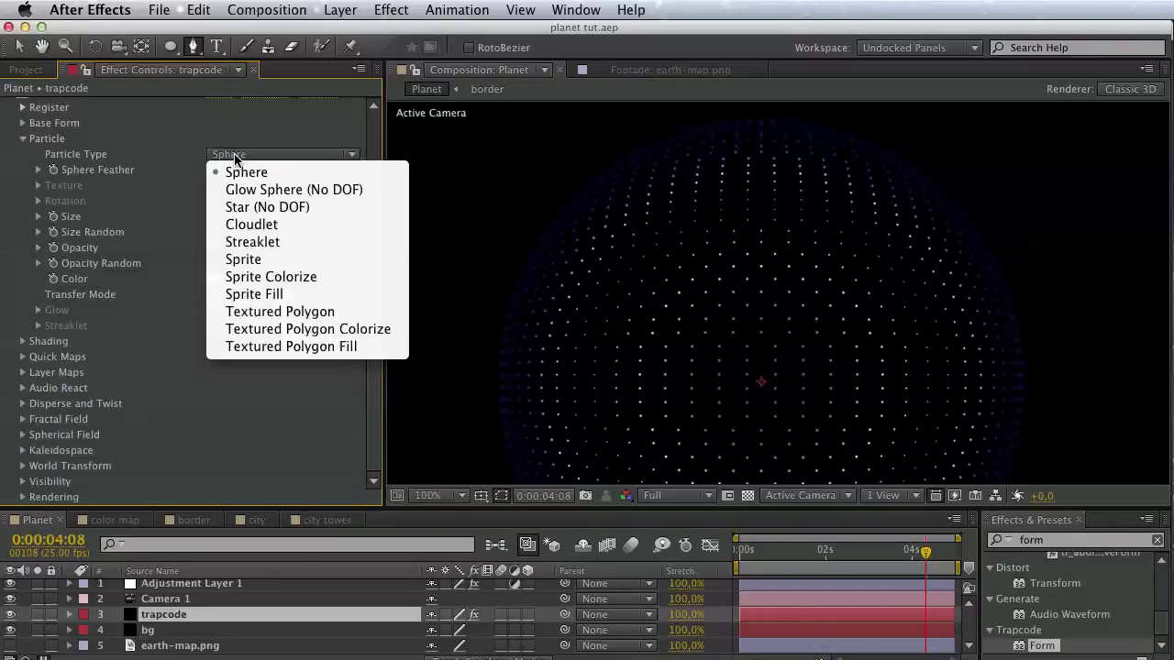
{"action": "left_click", "coordinate": [302, 310]}
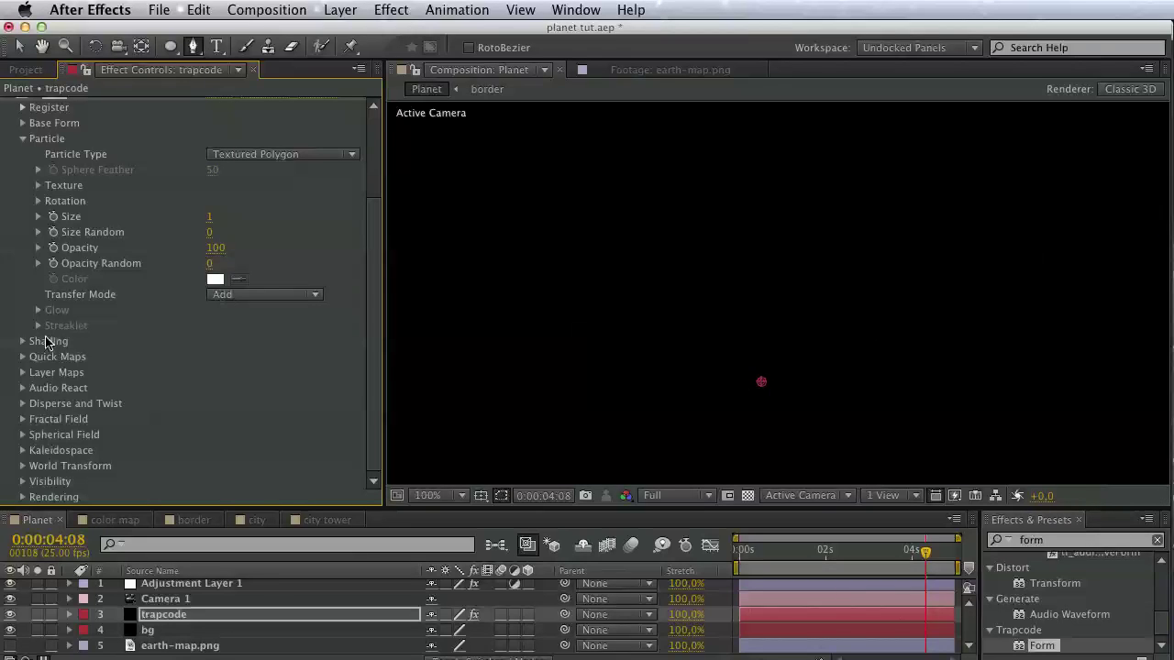
{"action": "left_click", "coordinate": [37, 185]}
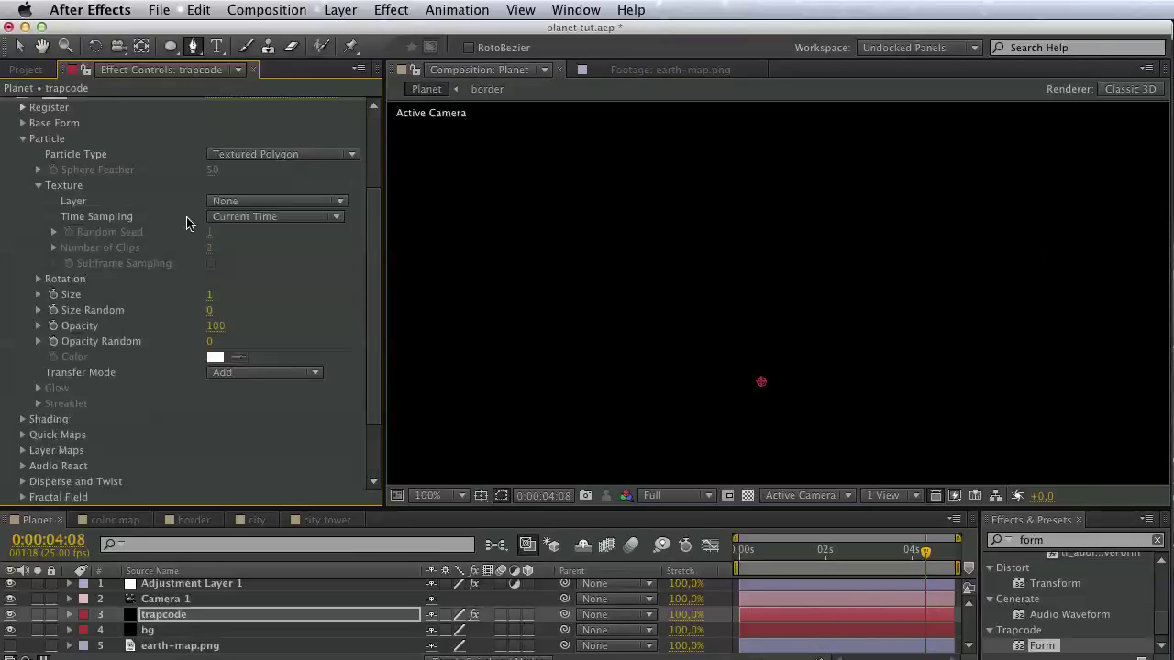
{"action": "left_click", "coordinate": [256, 202]}
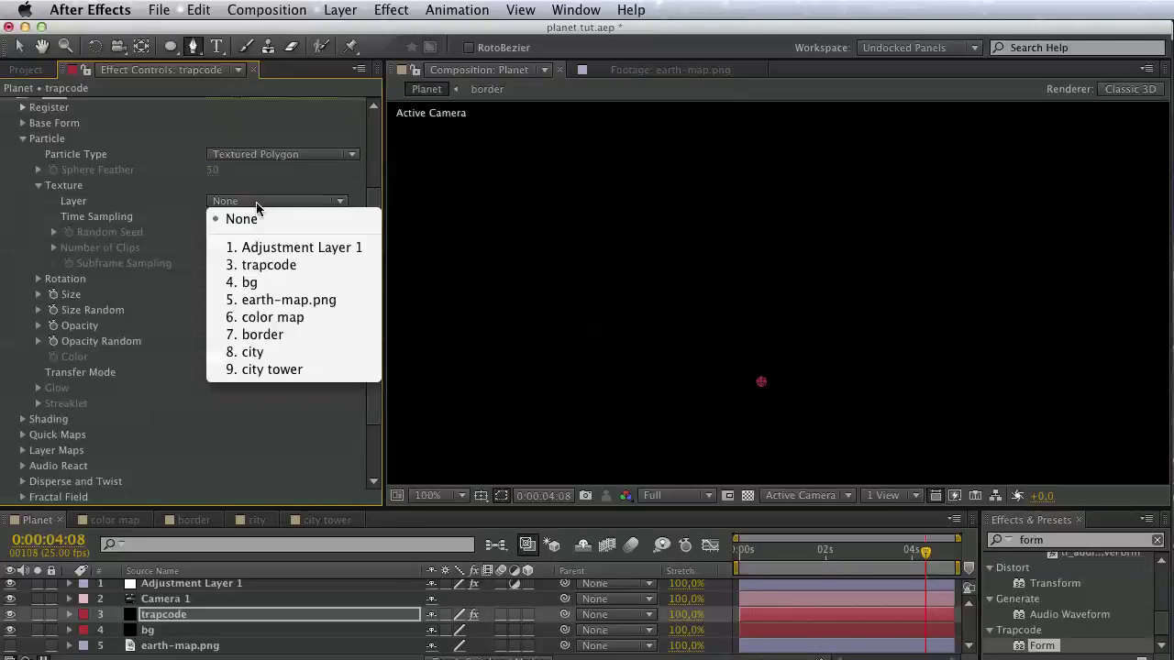
{"action": "left_click", "coordinate": [308, 353]}
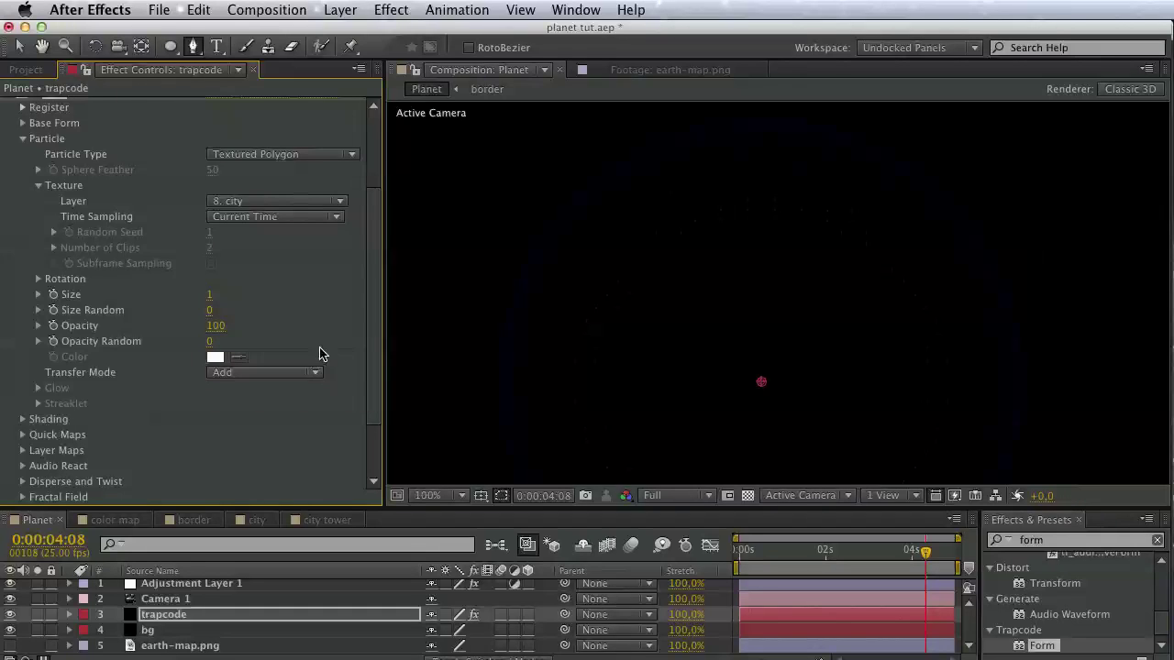
{"action": "left_click", "coordinate": [212, 297]}
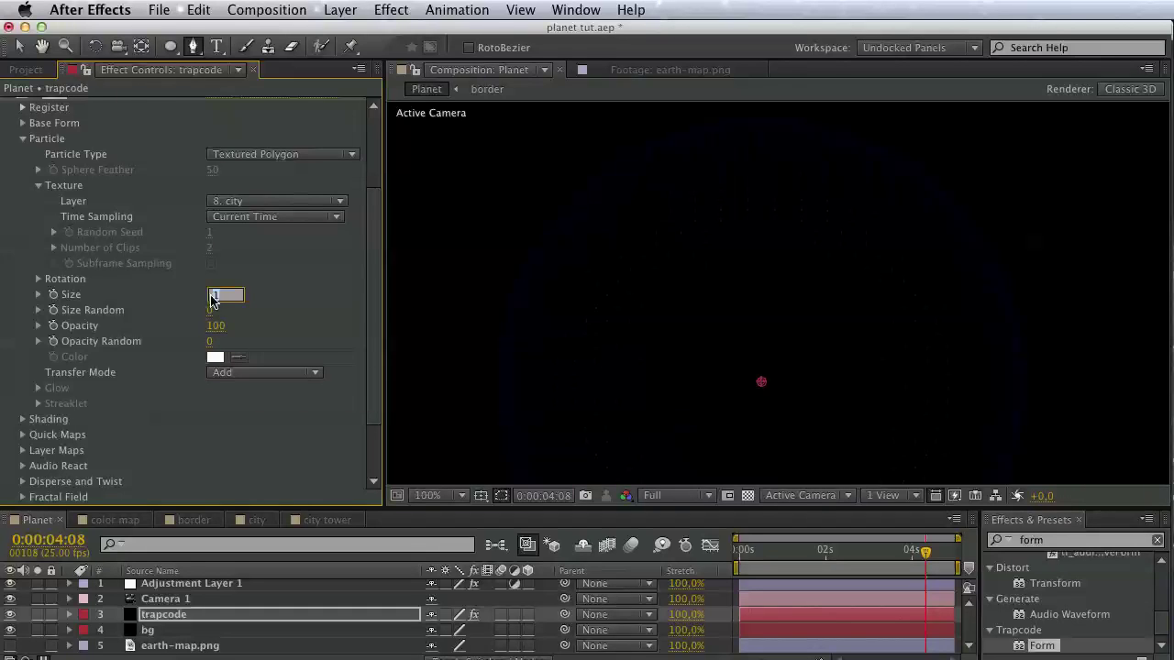
{"action": "type", "text": "20"}
{"action": "key", "text": "Return"}
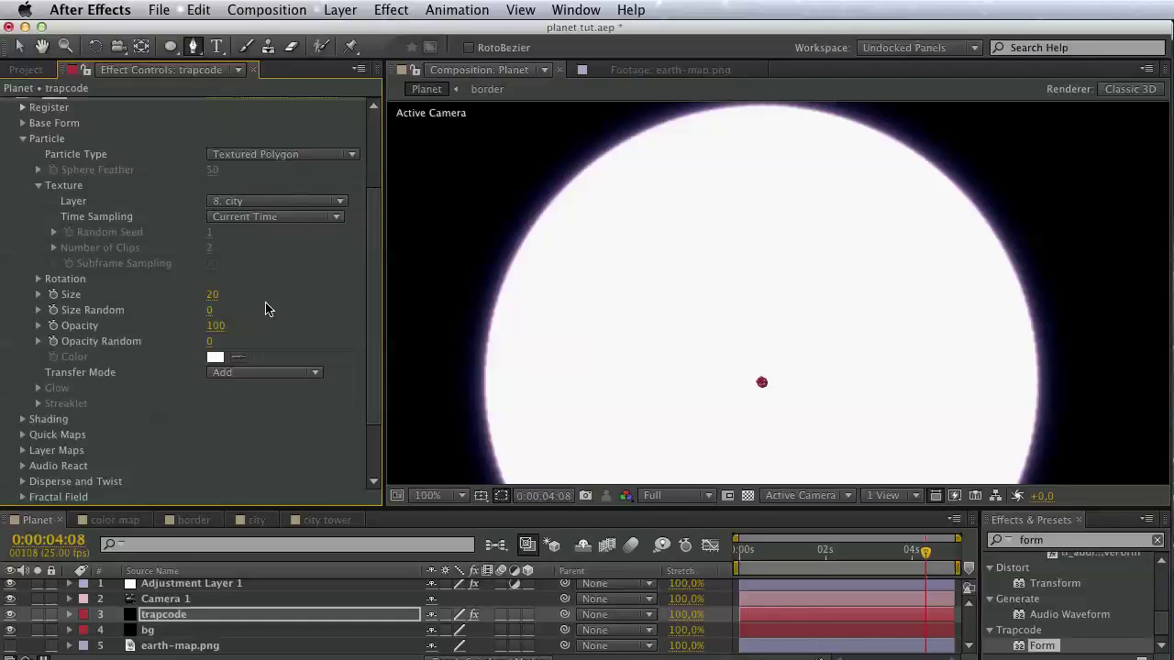
{"action": "left_click", "coordinate": [213, 297]}
{"action": "left_click", "coordinate": [26, 70]}
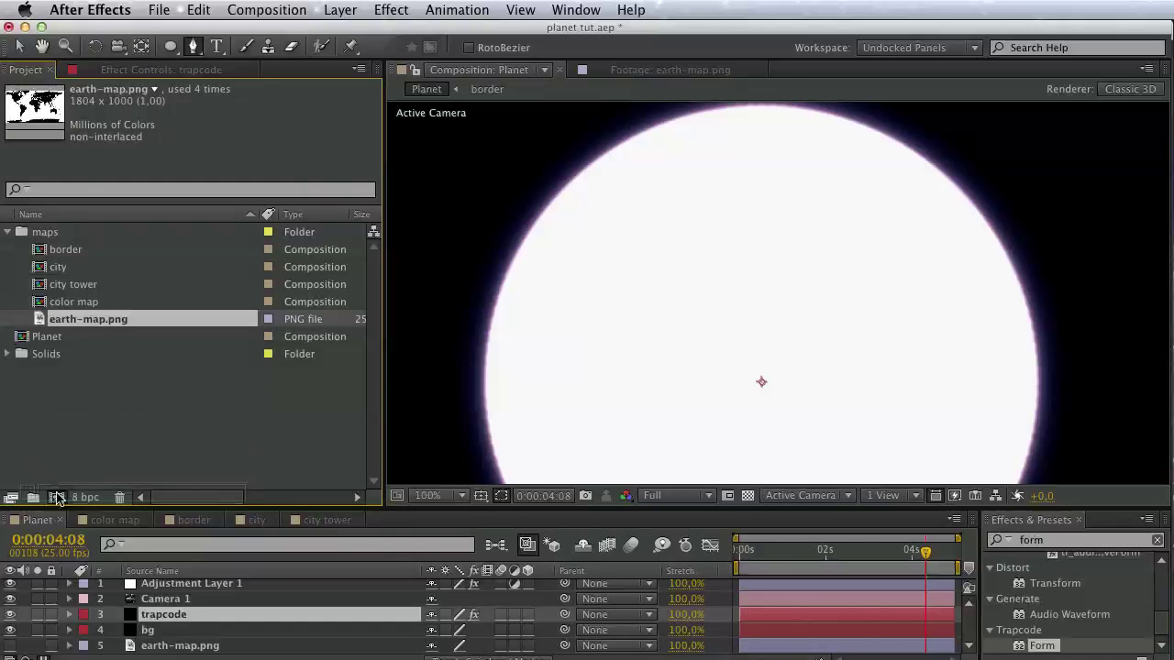
Create a composition from earth-map.png and name it 'city'.
{"action": "left_click_drag", "start_coordinate": [70, 320], "coordinate": [56, 497]}
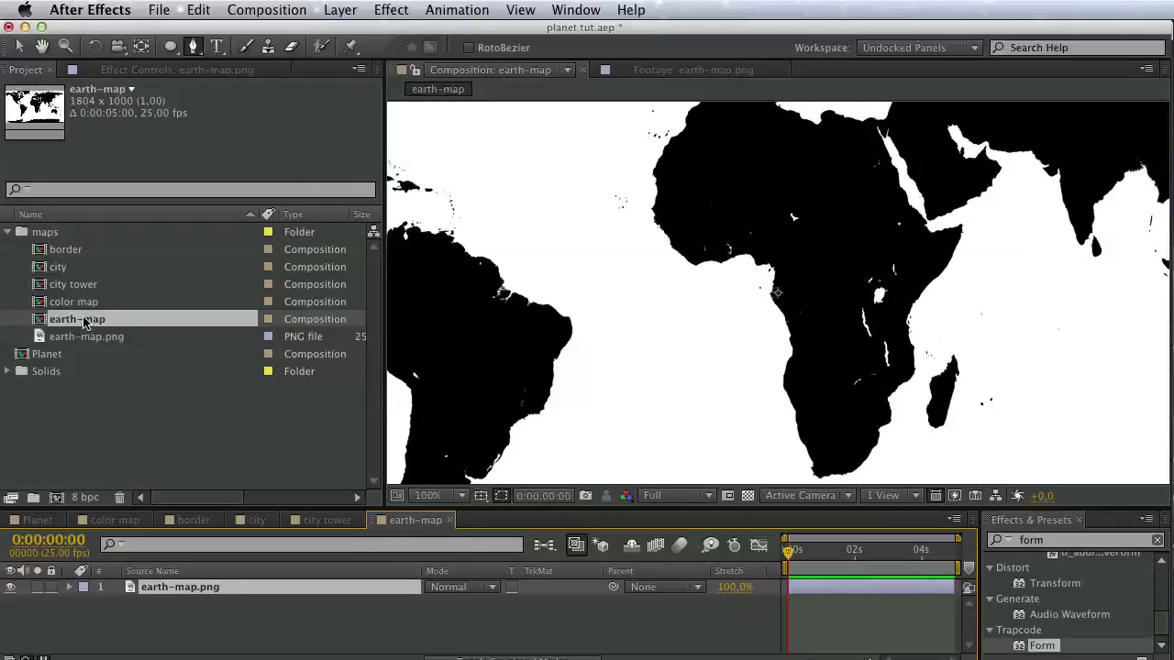
{"action": "key", "text": "Return"}
{"action": "type", "text": "c"}
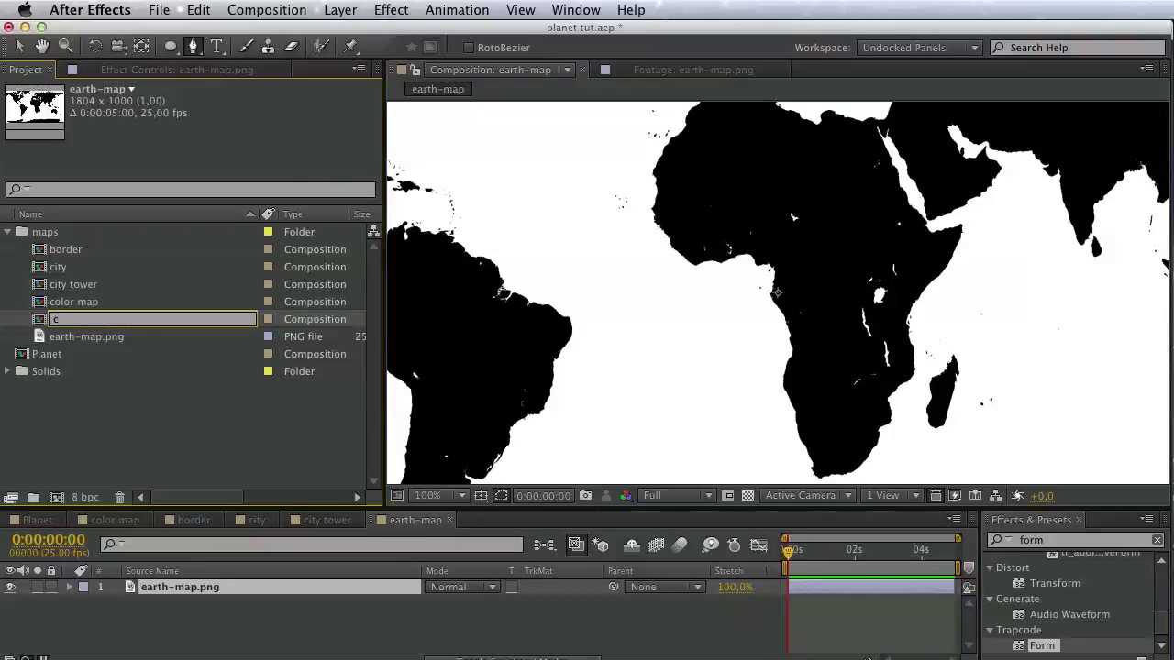
{"action": "type", "text": "ity"}
{"action": "key", "text": "Return"}
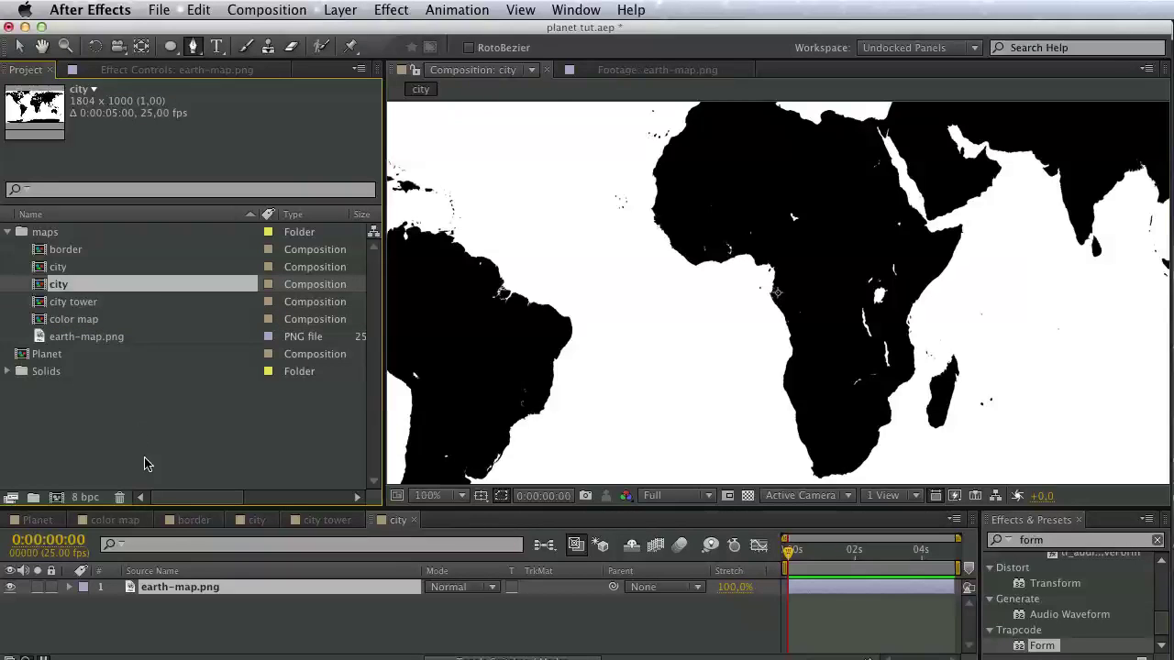
Add a new black solid to the city comp and apply Turbulent Noise to it.
{"action": "left_click", "coordinate": [210, 590]}
{"action": "double_click", "coordinate": [1038, 539]}
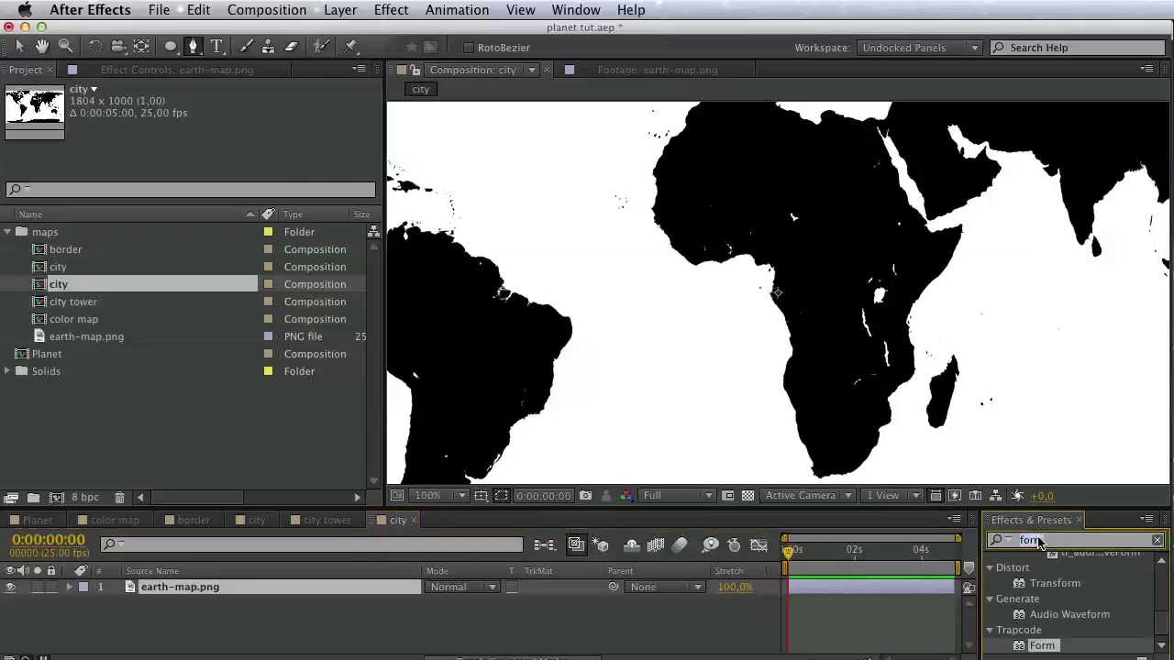
{"action": "type", "text": "tur"}
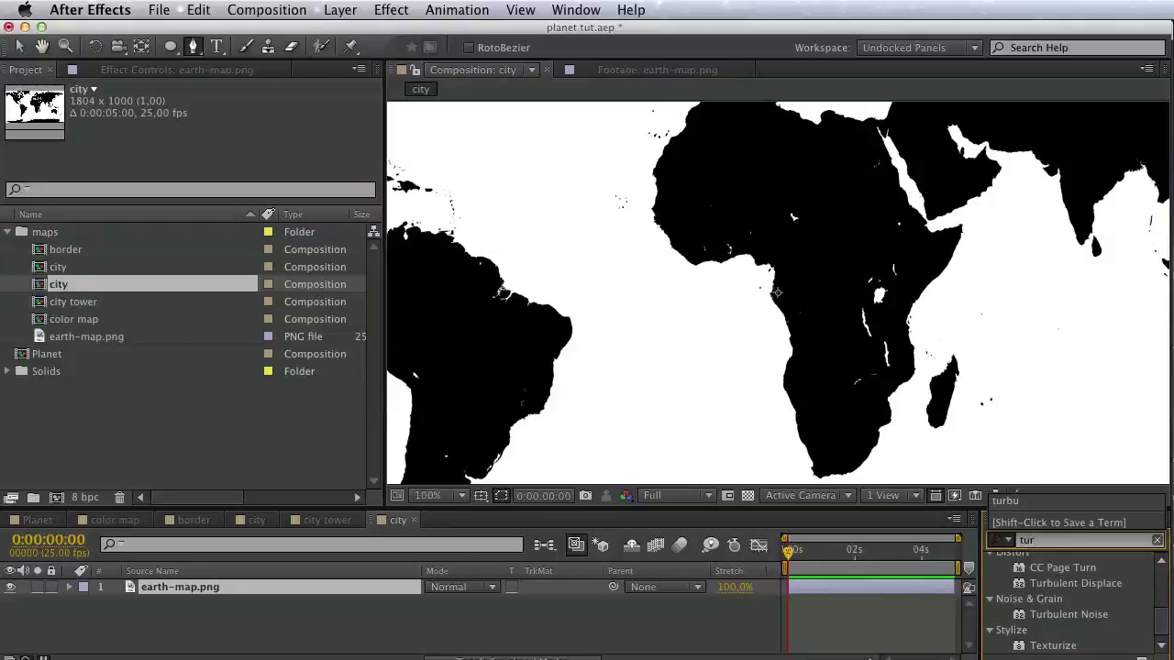
{"action": "type", "text": "bu"}
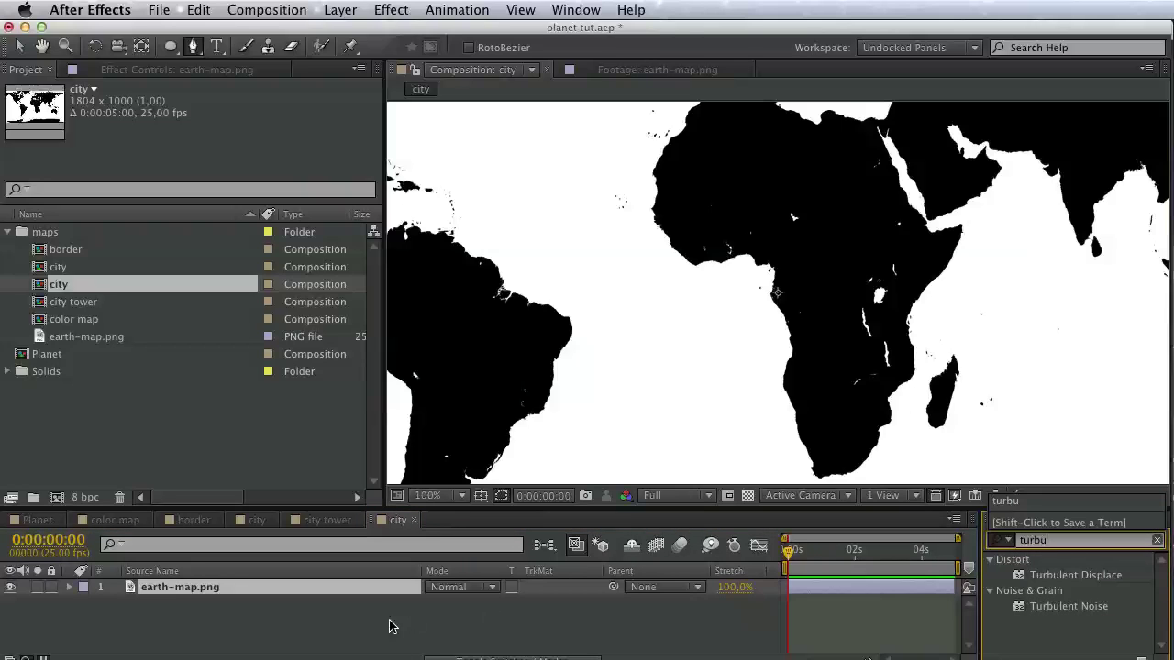
{"action": "left_click", "coordinate": [389, 626]}
{"action": "right_click", "coordinate": [359, 613]}
{"action": "mouse_move", "coordinate": [550, 625]}
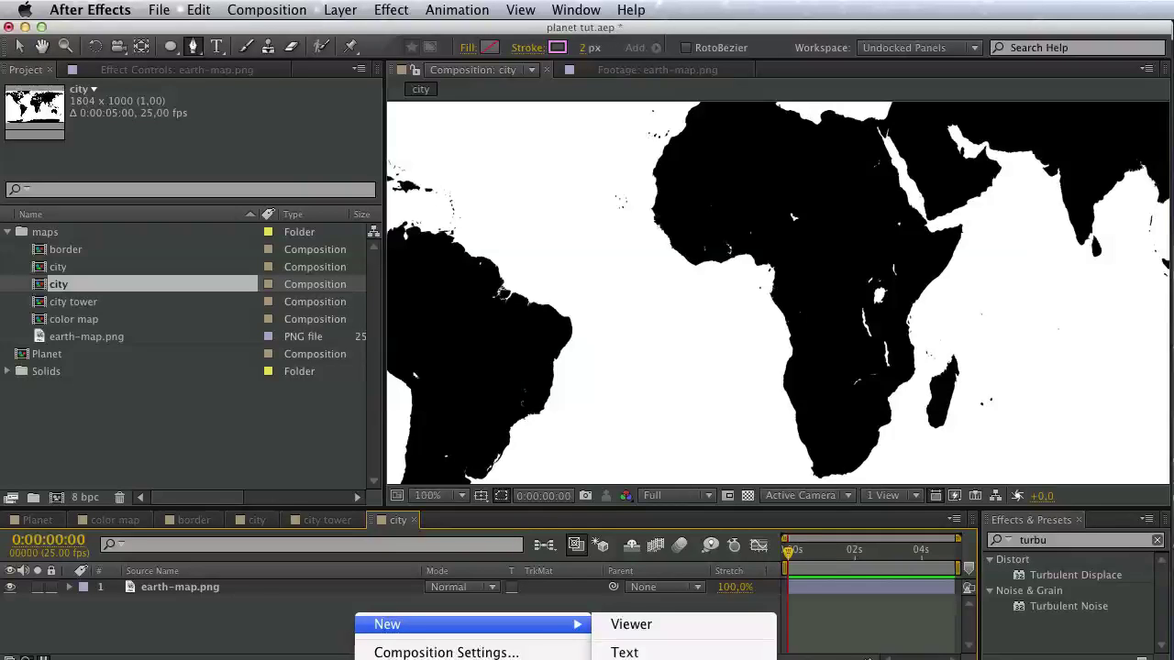
{"action": "left_click", "coordinate": [633, 659]}
{"action": "left_click", "coordinate": [894, 578]}
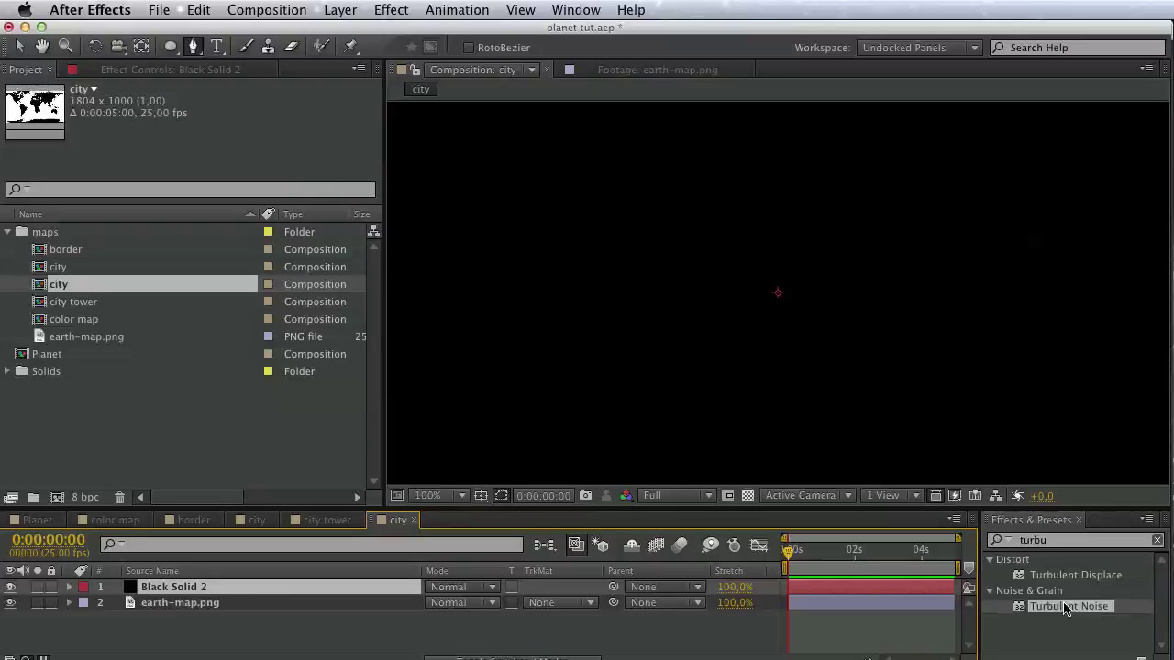
{"action": "double_click", "coordinate": [1065, 607]}
Set the noise Complexity to 1.0 and push its Contrast up sharply.
{"action": "left_click", "coordinate": [213, 233]}
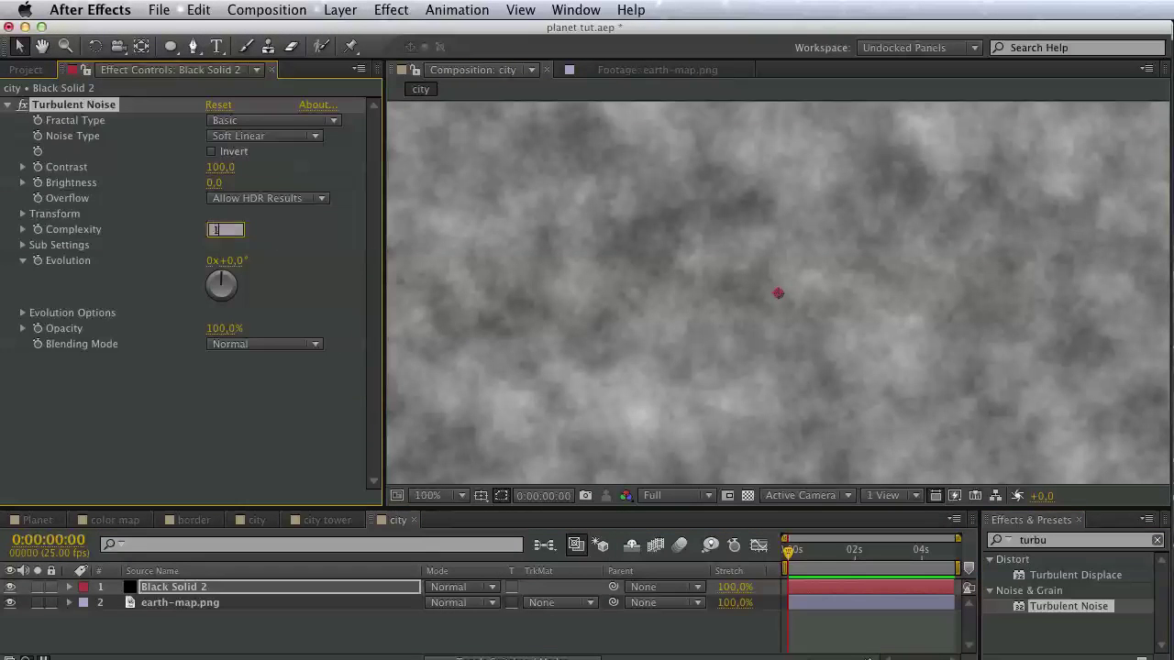
{"action": "type", "text": "1"}
{"action": "key", "text": "Return"}
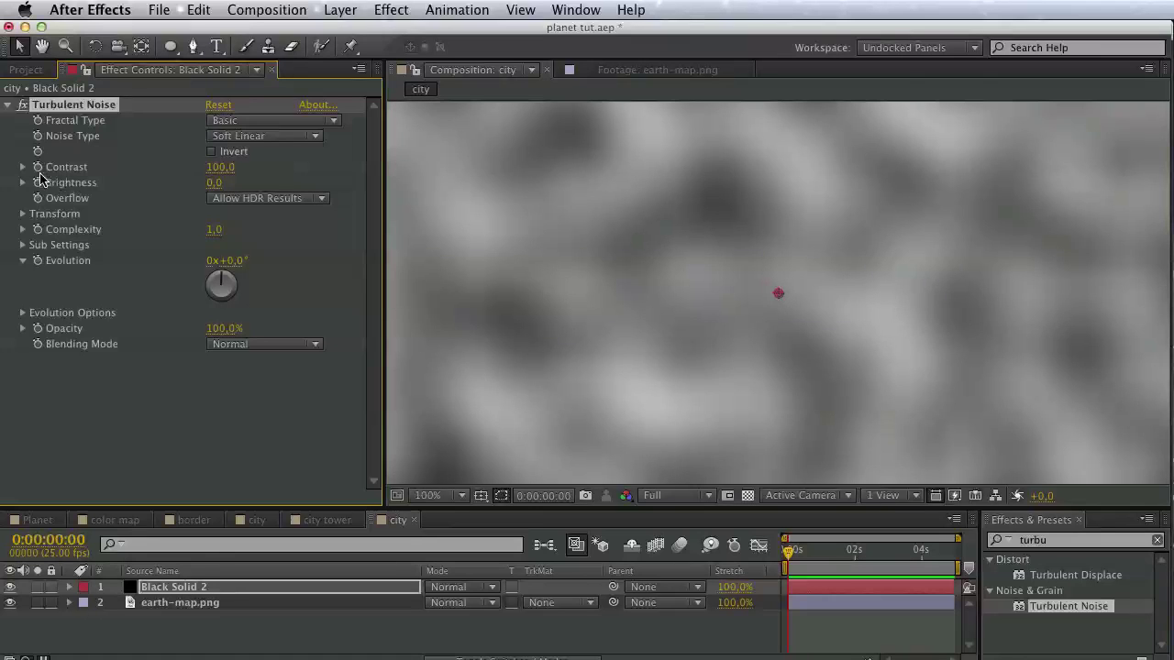
{"action": "left_click", "coordinate": [23, 167]}
{"action": "left_click_drag", "start_coordinate": [220, 167], "coordinate": [1173, 192]}
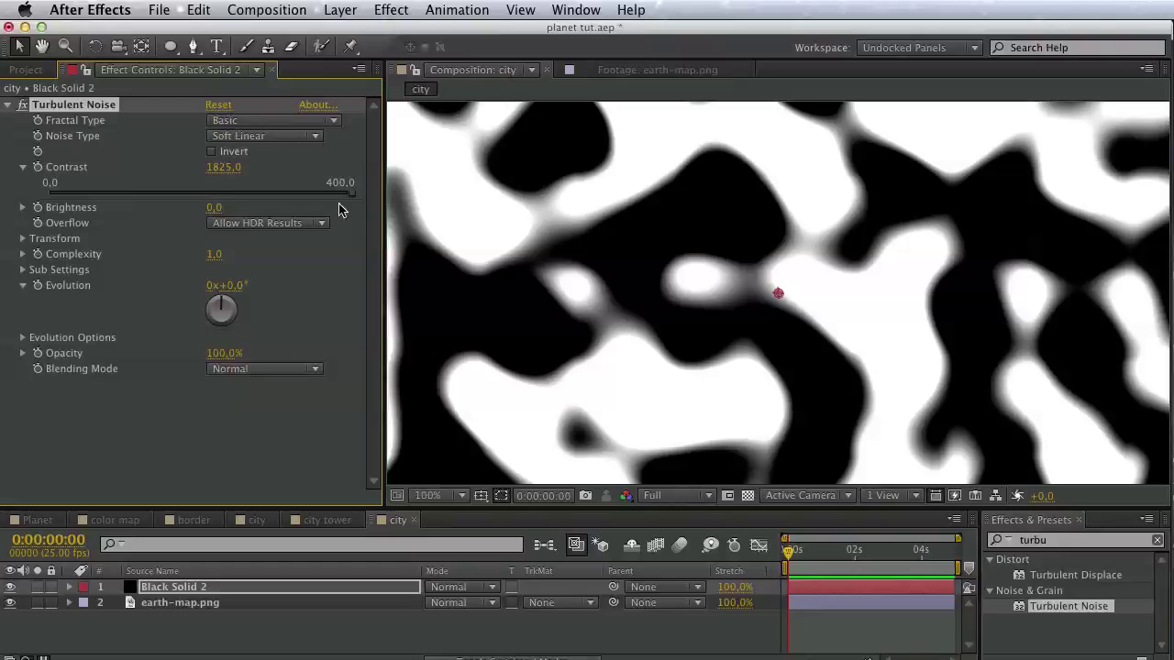
{"action": "left_click_drag", "start_coordinate": [575, 170], "coordinate": [204, 197]}
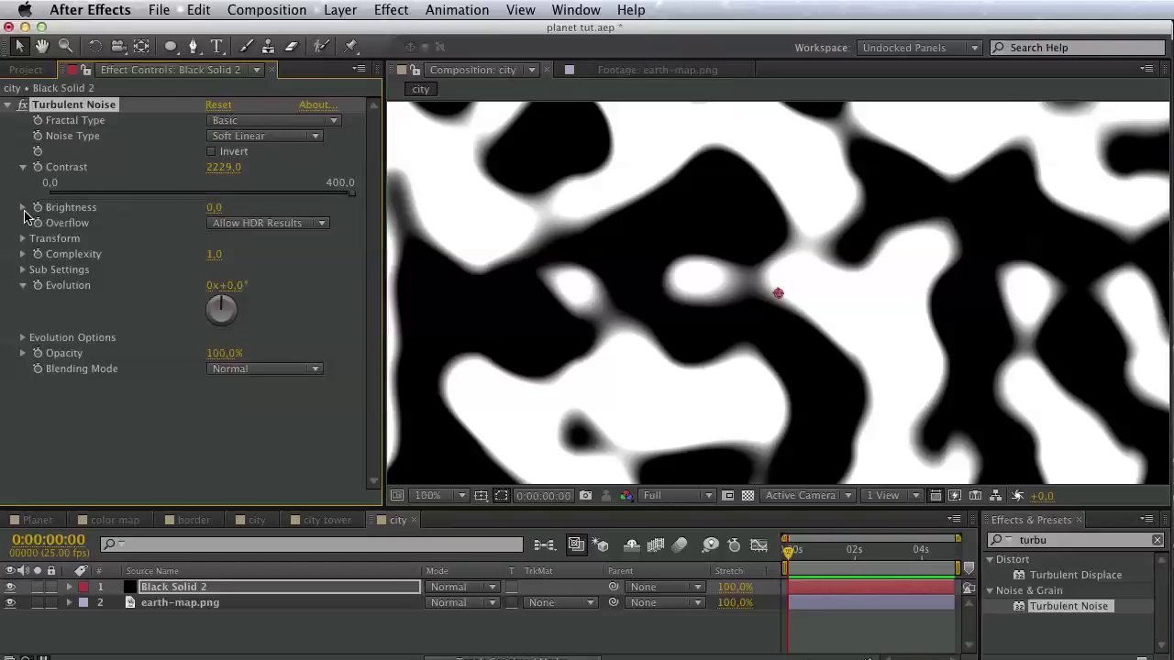
{"action": "left_click", "coordinate": [23, 208]}
{"action": "left_click", "coordinate": [23, 208]}
Set the noise Scale to 61.4 and lower Contrast to 150.2 for soft grey noise.
{"action": "left_click", "coordinate": [23, 239]}
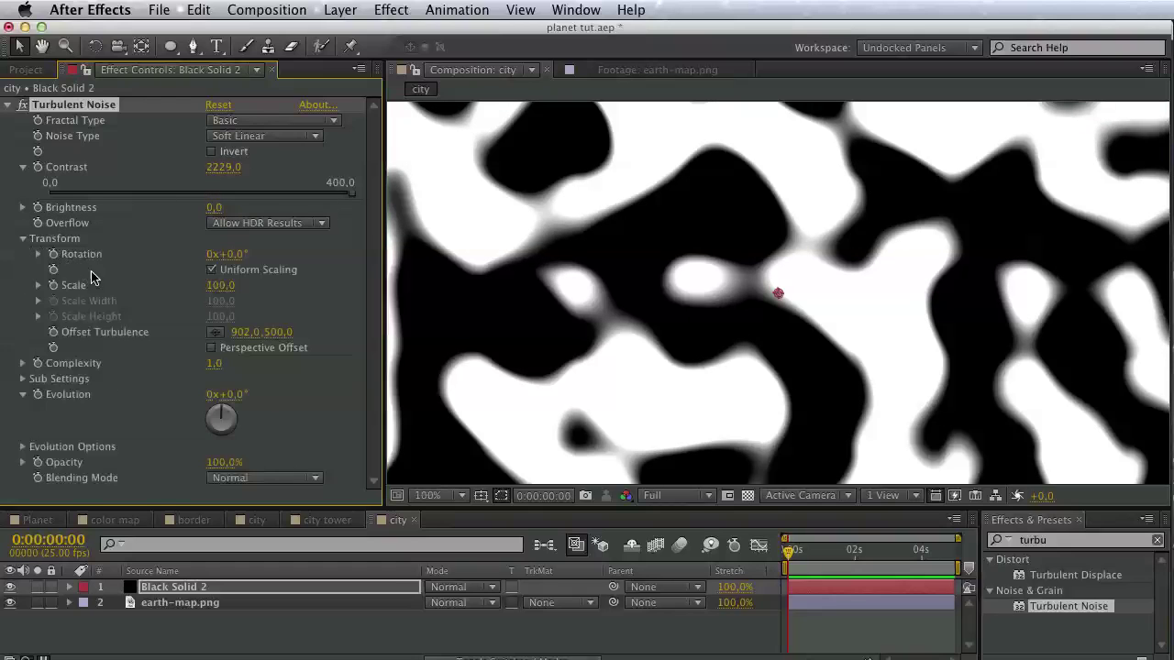
{"action": "left_click", "coordinate": [39, 285]}
{"action": "mouse_move", "coordinate": [92, 310]}
{"action": "left_mouse_down"}
{"action": "mouse_move", "coordinate": [64, 316]}
{"action": "mouse_move", "coordinate": [89, 312]}
{"action": "left_mouse_up"}
{"action": "left_click", "coordinate": [202, 192]}
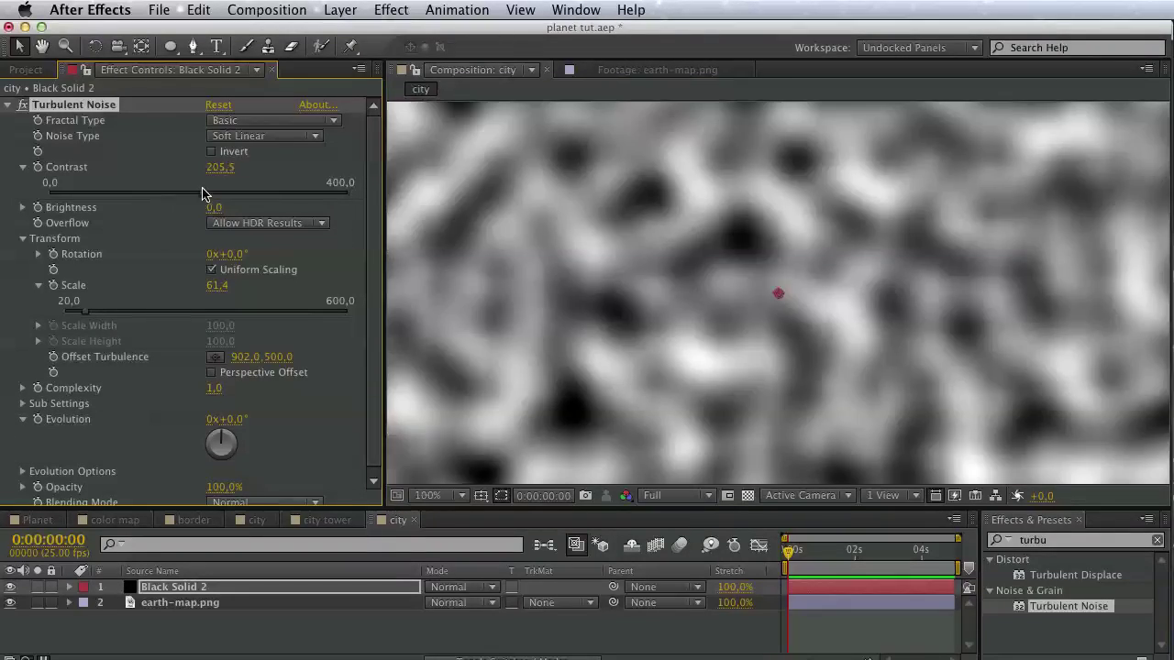
{"action": "left_click_drag", "start_coordinate": [203, 193], "coordinate": [161, 204]}
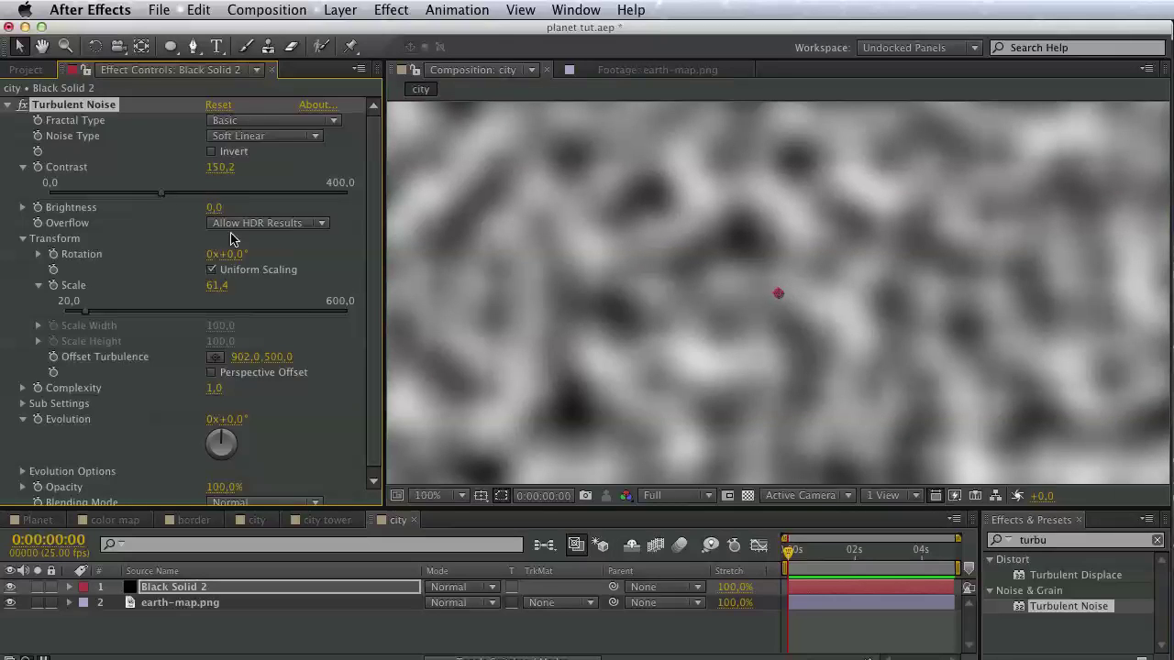
{"action": "left_click", "coordinate": [1031, 542]}
Apply the Levels effect to Black Solid 2.
{"action": "type", "text": "level"}
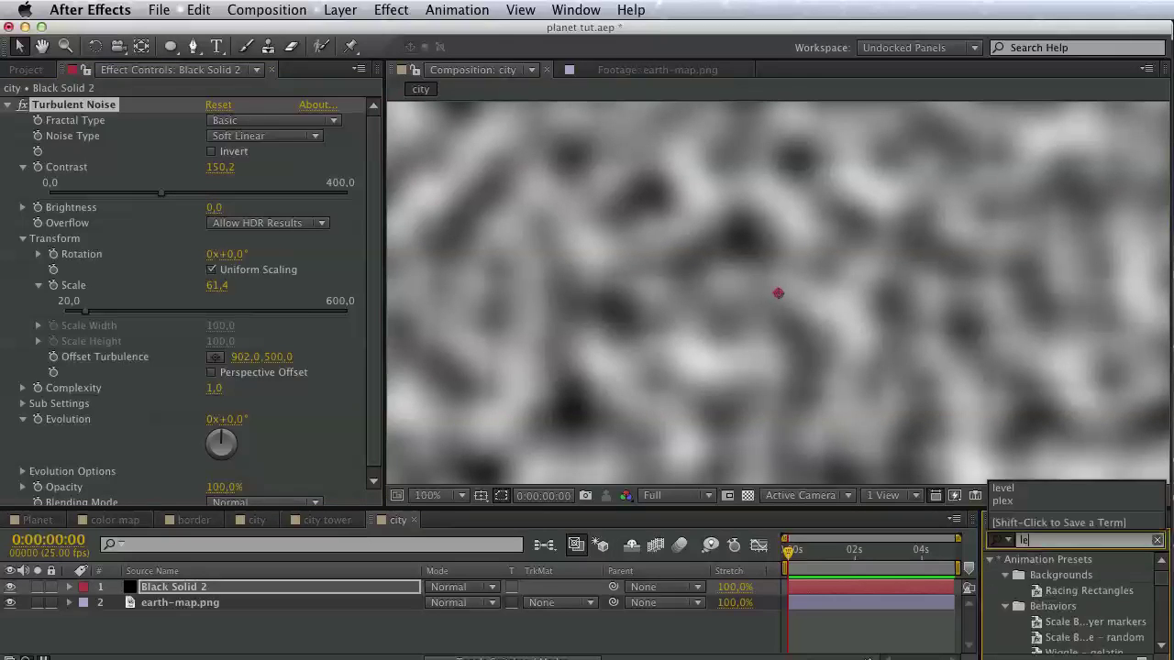
{"action": "scroll", "coordinate": [1068, 596], "scroll_direction": "down", "scroll_amount": 1}
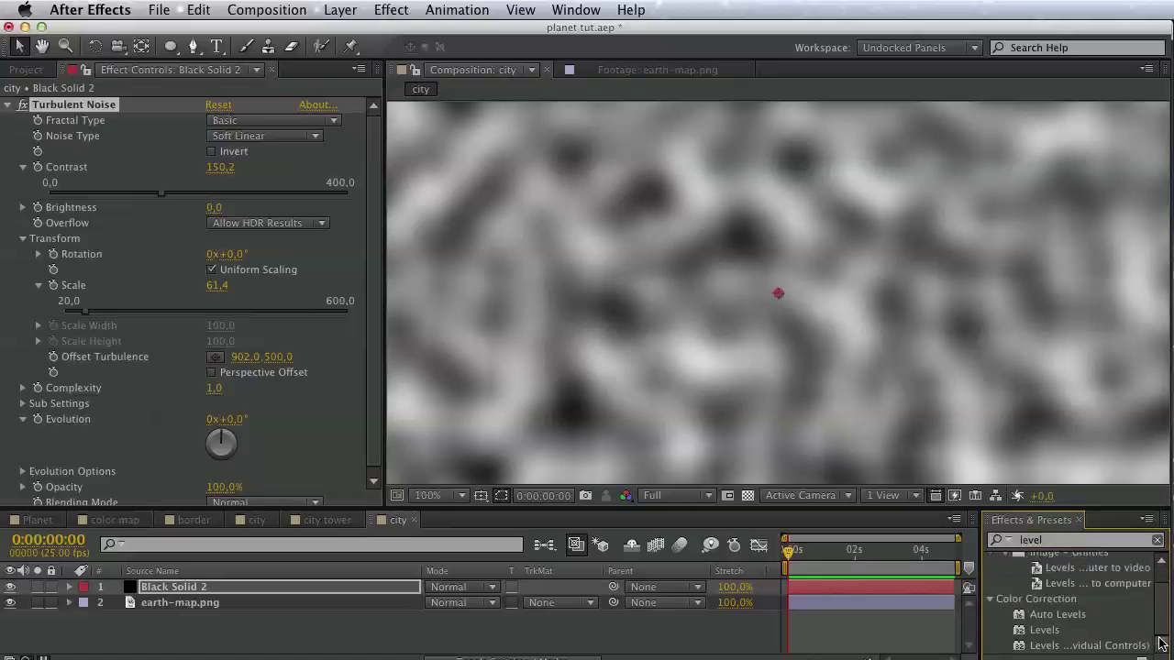
{"action": "mouse_move", "coordinate": [1044, 630]}
{"action": "left_mouse_down"}
{"action": "mouse_move", "coordinate": [309, 502]}
{"action": "mouse_move", "coordinate": [223, 587]}
{"action": "left_mouse_up"}
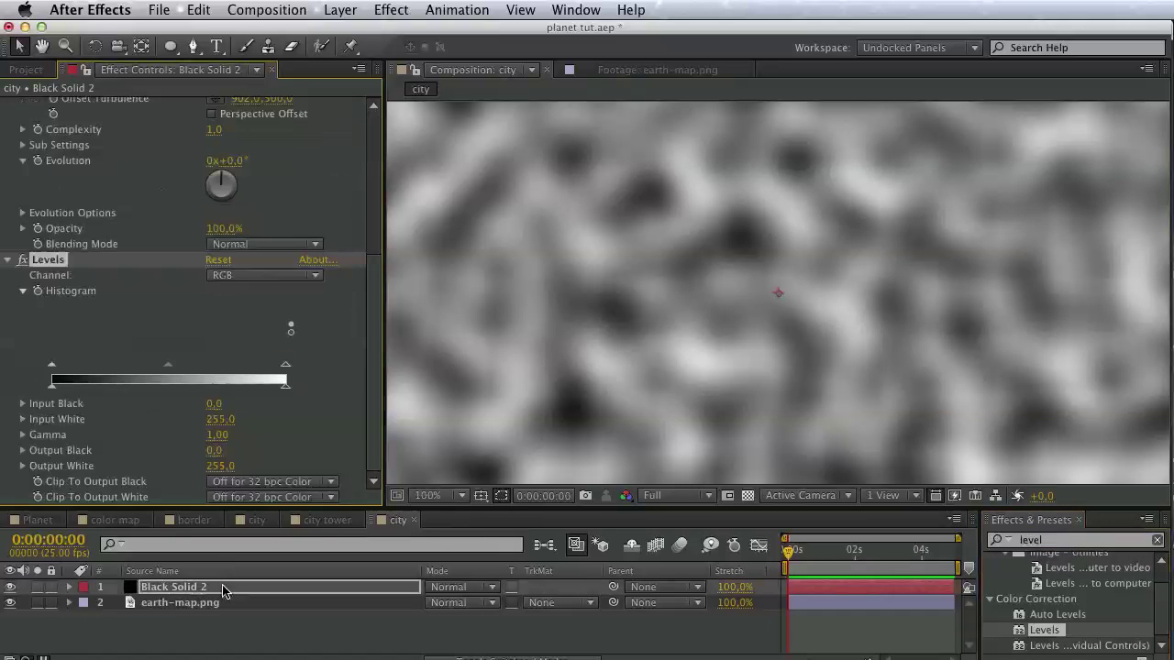
Adjust Levels to Input Black 70 and Input White 73 for crisp black blobs on white.
{"action": "left_click_drag", "start_coordinate": [285, 371], "coordinate": [136, 370]}
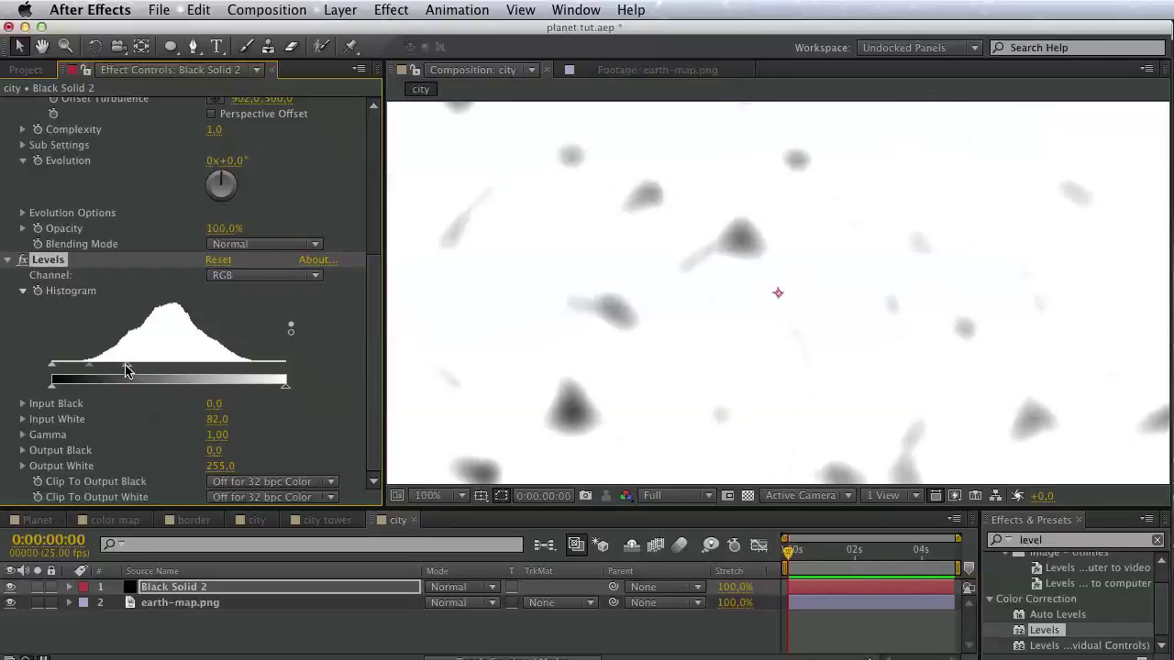
{"action": "mouse_move", "coordinate": [135, 370]}
{"action": "left_mouse_down"}
{"action": "mouse_move", "coordinate": [90, 372]}
{"action": "mouse_move", "coordinate": [112, 367]}
{"action": "left_mouse_up"}
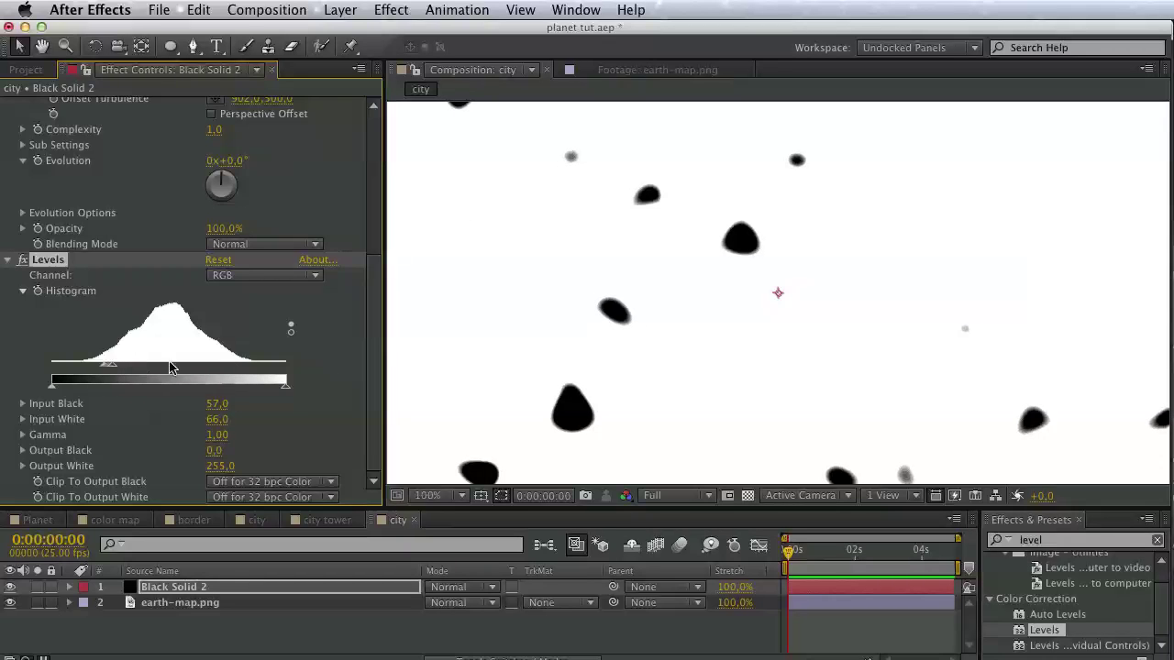
{"action": "key", "text": "comma"}
{"action": "key", "text": "comma"}
{"action": "key", "text": "comma"}
{"action": "key", "text": "comma"}
{"action": "key", "text": "period"}
{"action": "key", "text": "period"}
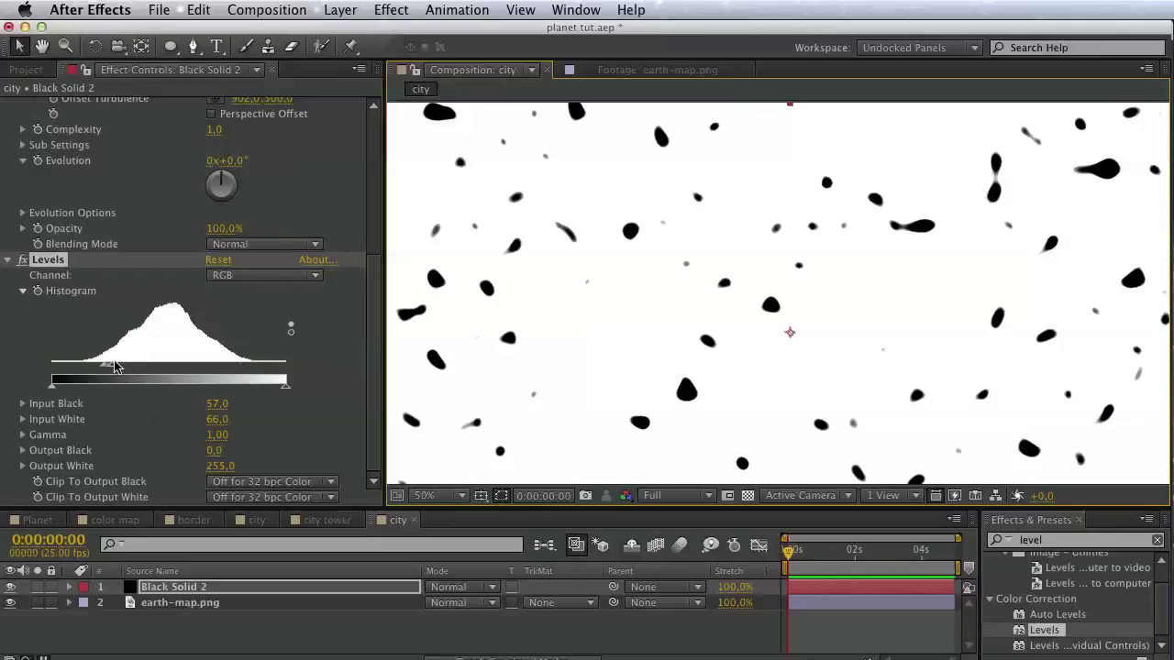
{"action": "left_click_drag", "start_coordinate": [114, 367], "coordinate": [153, 371]}
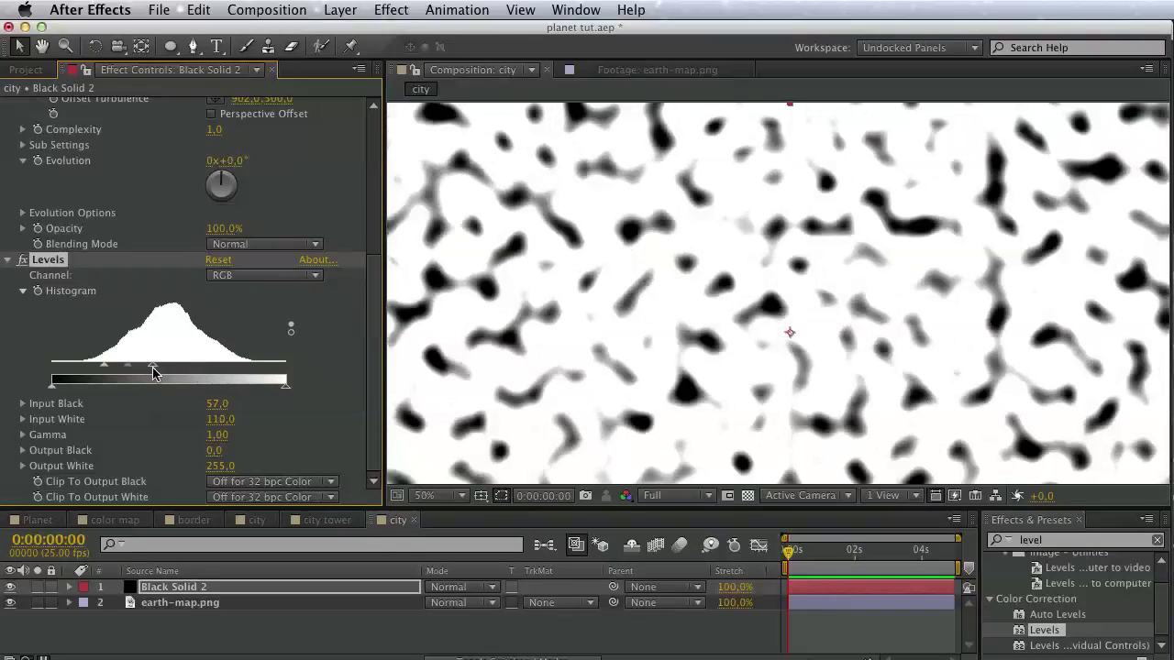
{"action": "scroll", "coordinate": [126, 373], "scroll_direction": "up", "scroll_amount": 5}
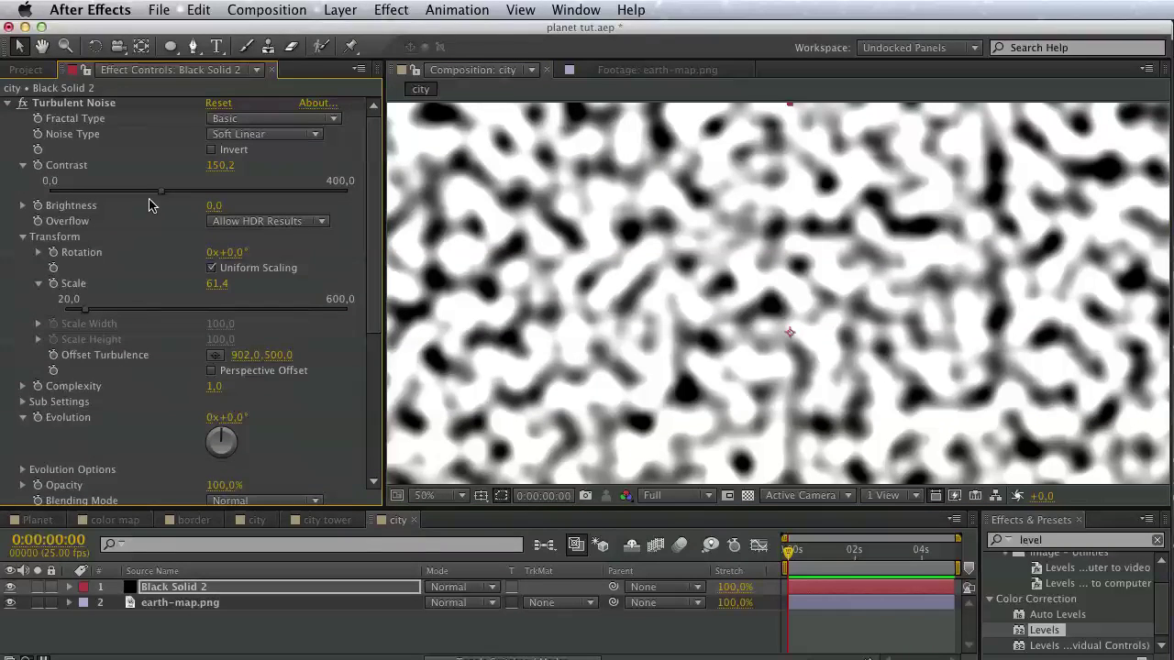
{"action": "left_click_drag", "start_coordinate": [107, 313], "coordinate": [115, 316]}
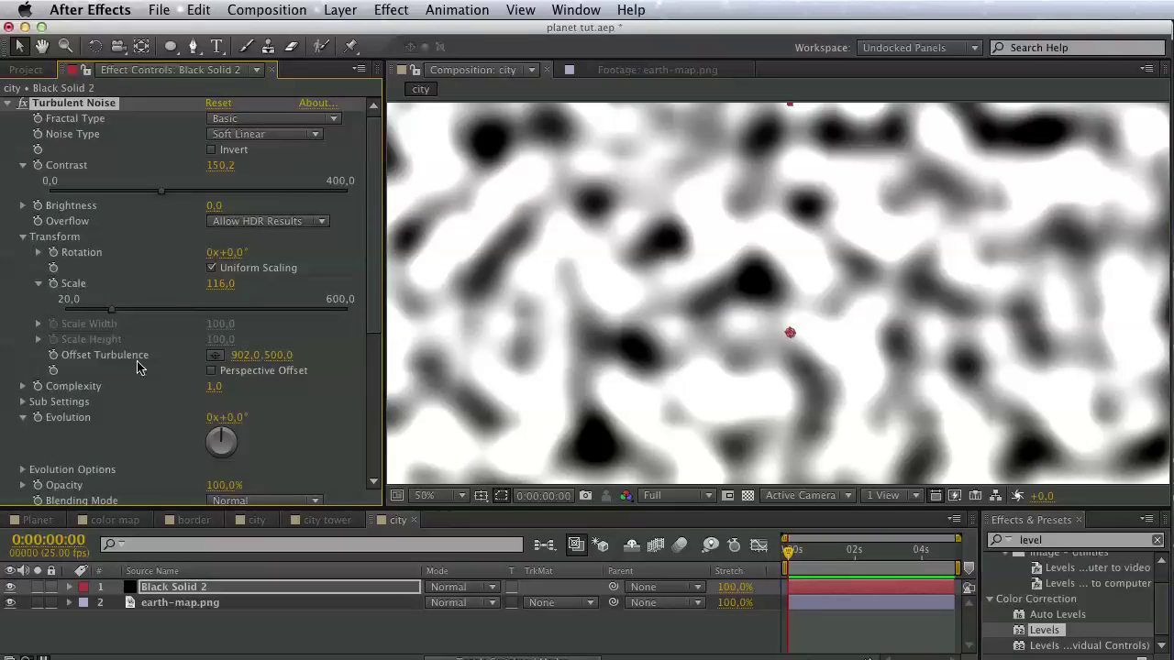
{"action": "scroll", "coordinate": [169, 99], "scroll_direction": "down", "scroll_amount": 5}
{"action": "left_click_drag", "start_coordinate": [183, 360], "coordinate": [120, 365]}
{"action": "key", "text": "comma"}
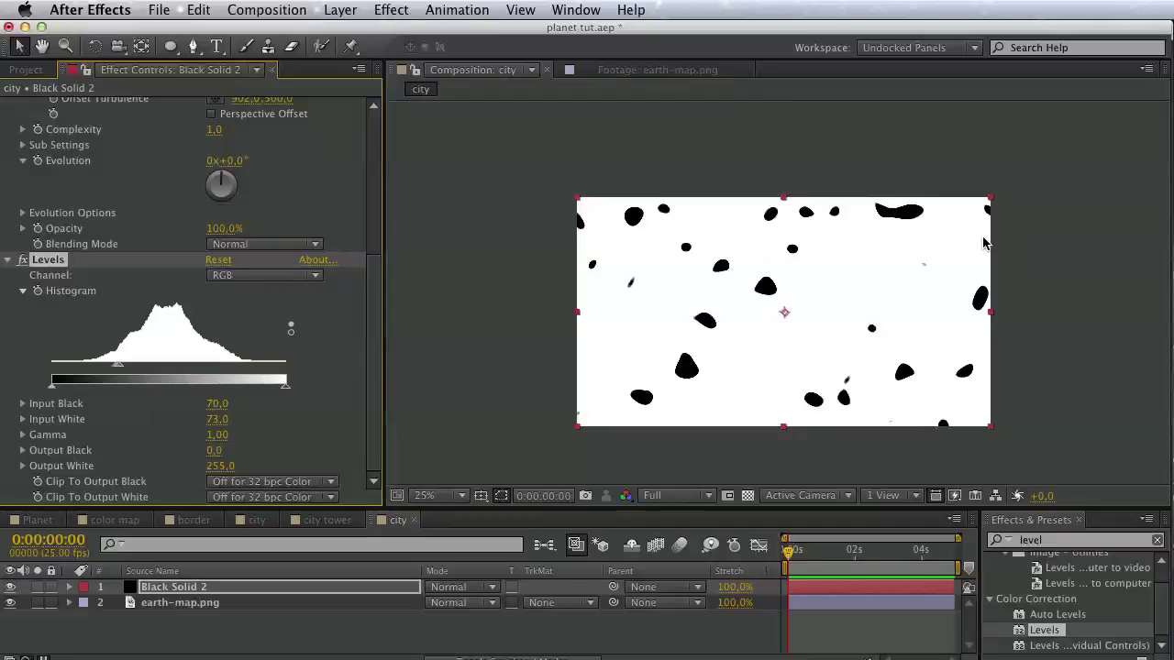
{"action": "key", "text": "period"}
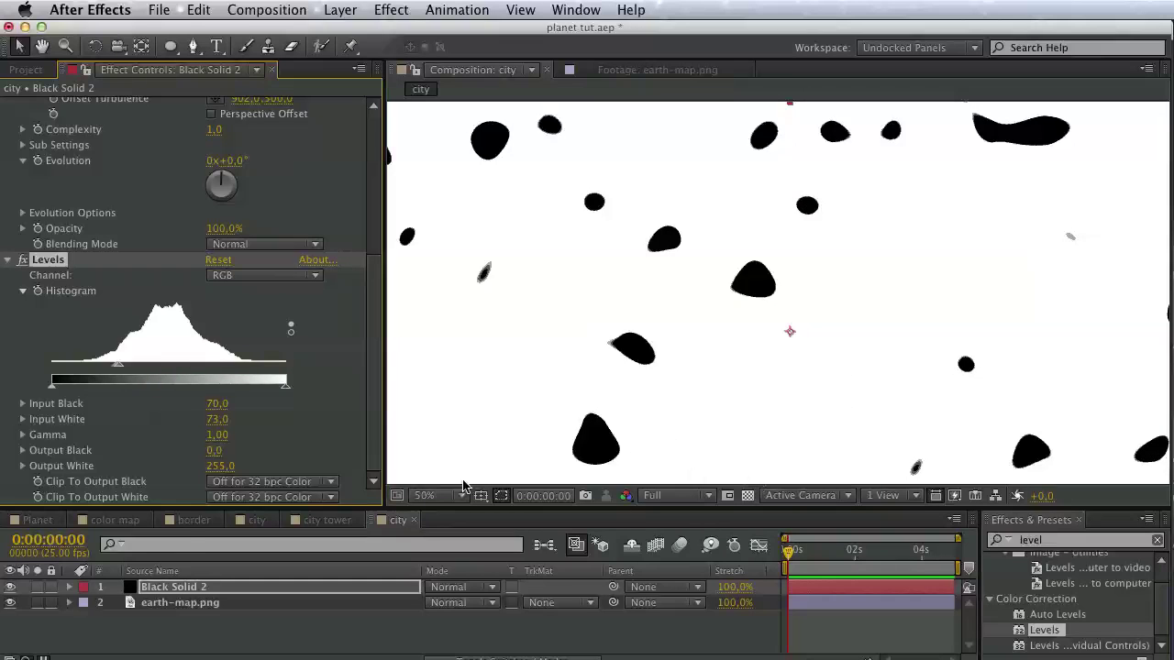
Move Black Solid 2 below earth-map.png and set its track matte to Luma Matte 'earth-map.png'.
{"action": "left_click_drag", "start_coordinate": [210, 588], "coordinate": [210, 615]}
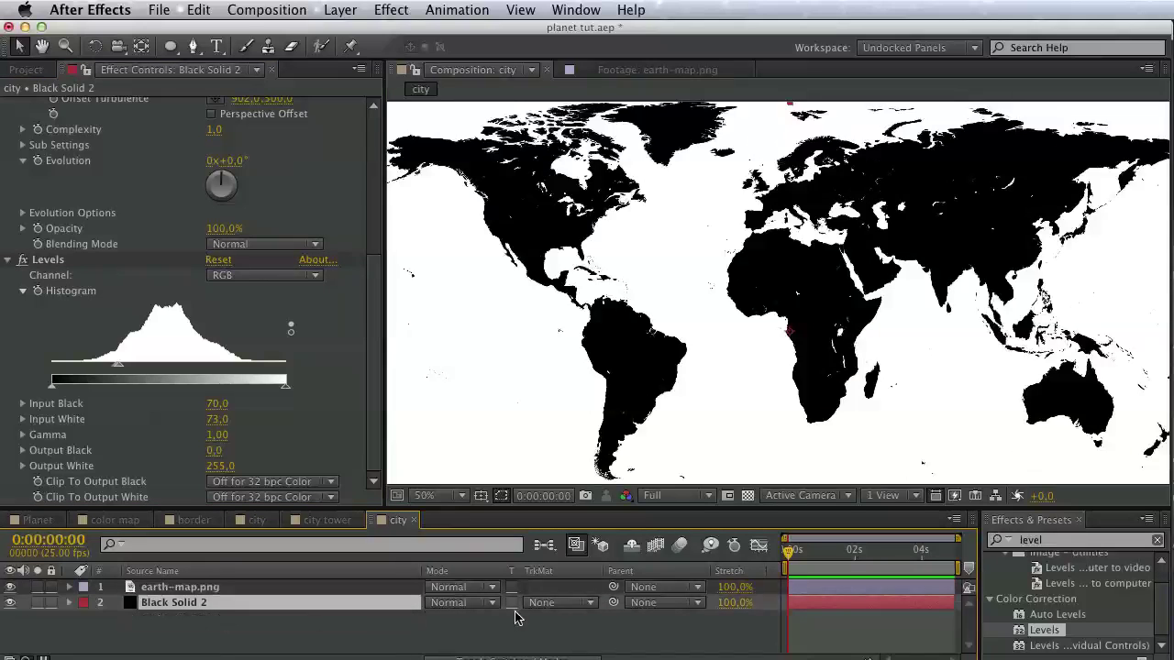
{"action": "left_click", "coordinate": [562, 603]}
{"action": "left_click", "coordinate": [566, 648]}
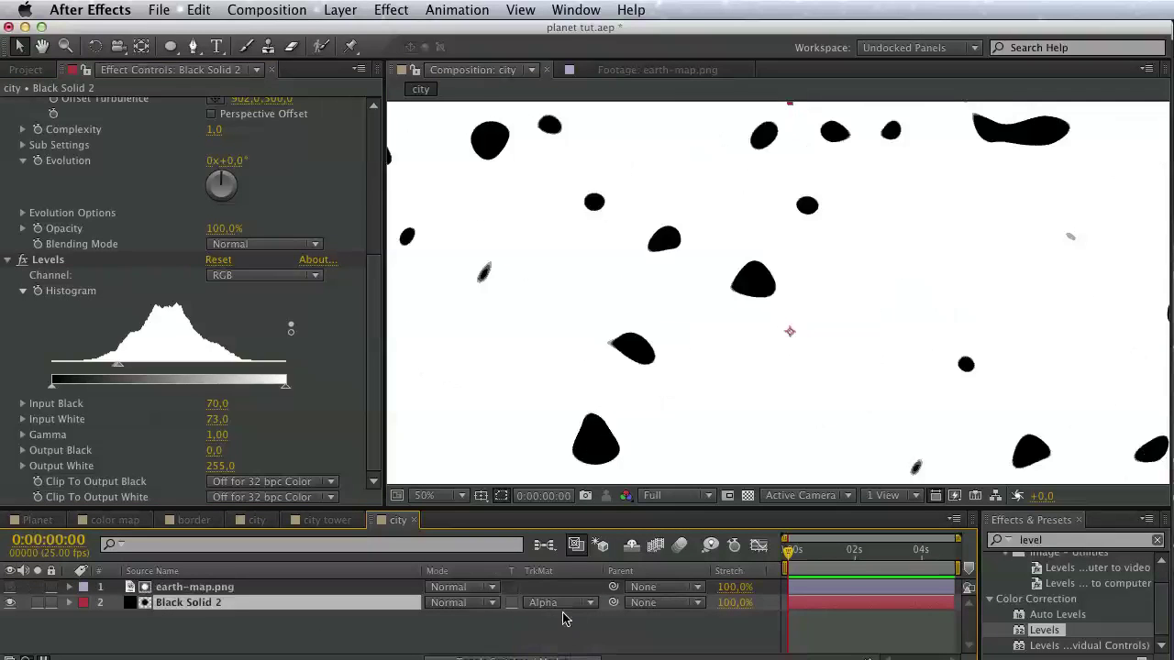
{"action": "left_click", "coordinate": [562, 603]}
{"action": "left_click", "coordinate": [576, 654]}
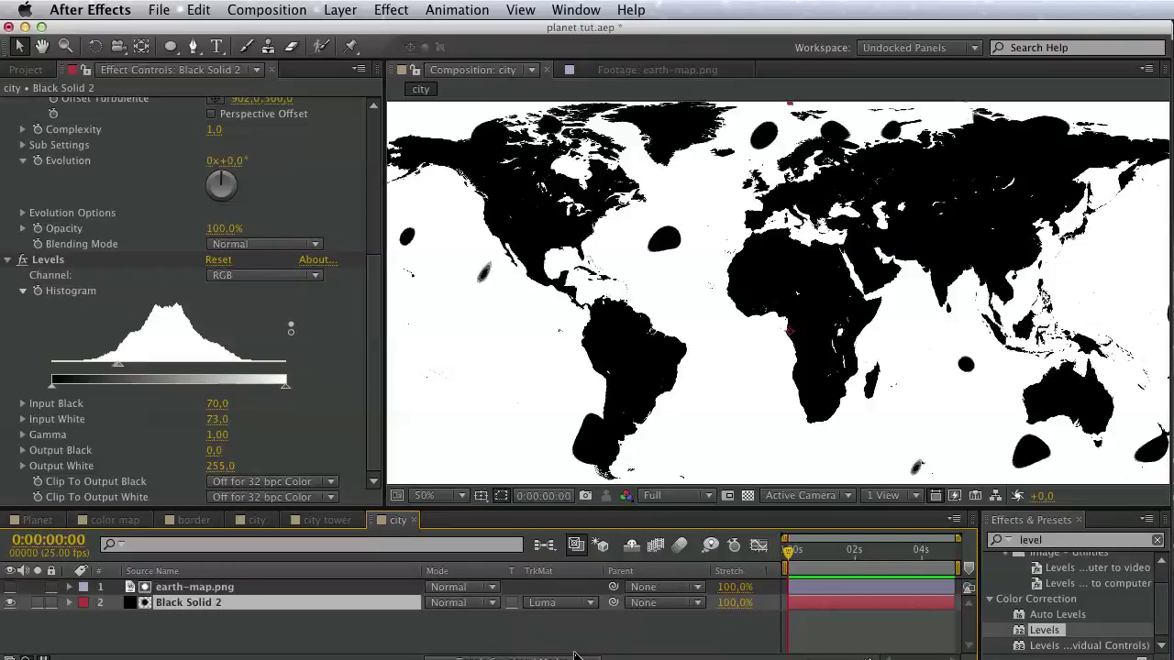
{"action": "left_click", "coordinate": [577, 601]}
{"action": "left_click", "coordinate": [587, 659]}
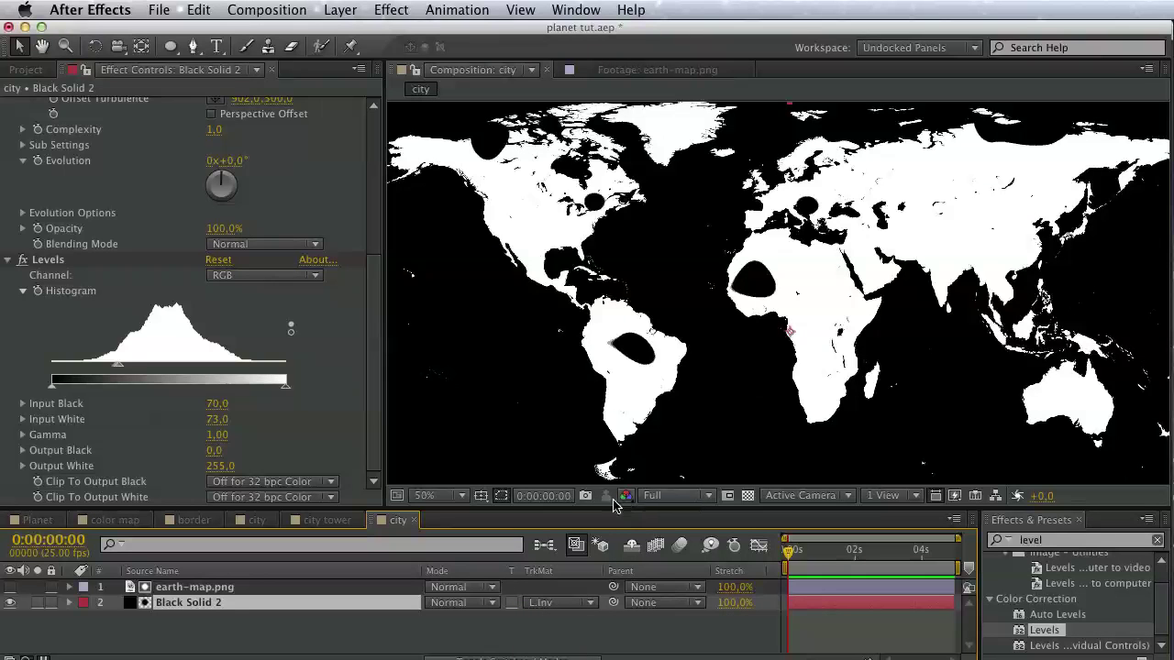
{"action": "left_click", "coordinate": [746, 496]}
{"action": "left_click", "coordinate": [745, 497]}
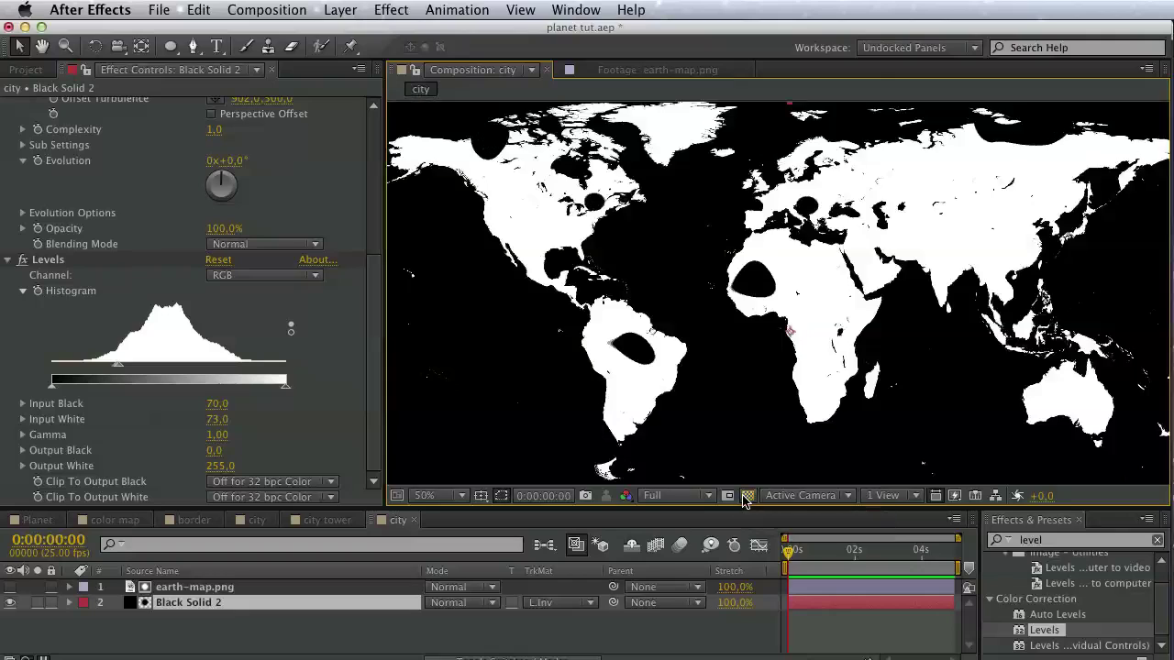
{"action": "left_click", "coordinate": [570, 610]}
{"action": "left_click", "coordinate": [587, 656]}
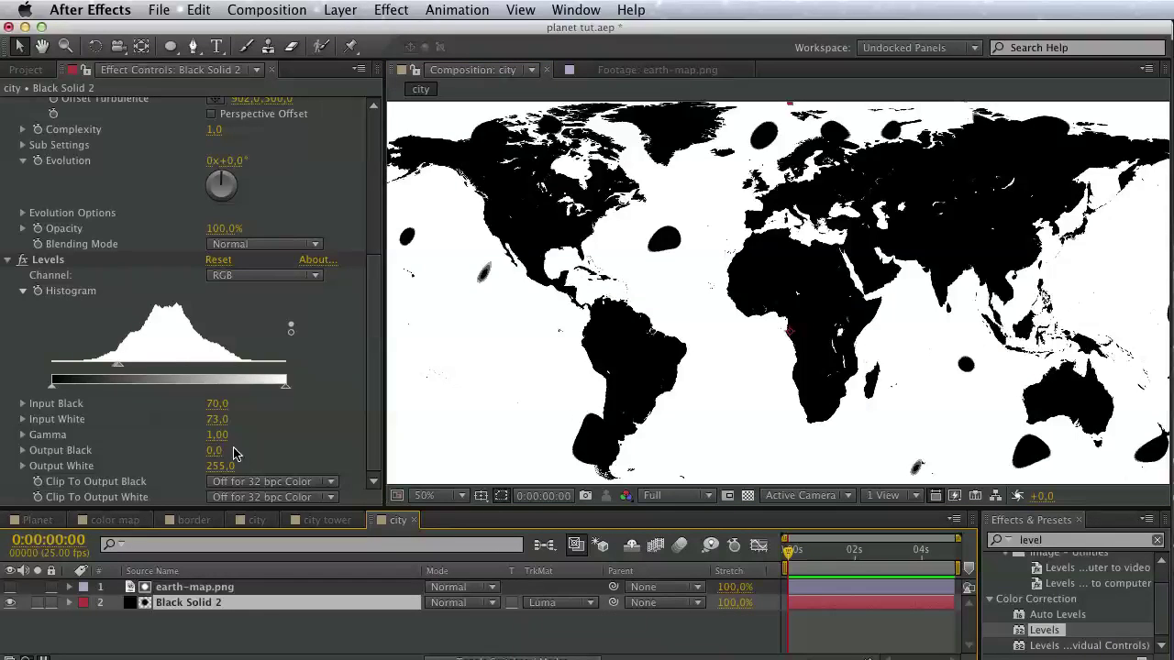
Apply Invert to Black Solid 2 and set its Track Matte to earth-map.png's Luma Inverted.
{"action": "left_click", "coordinate": [1067, 543]}
{"action": "type", "text": "invert"}
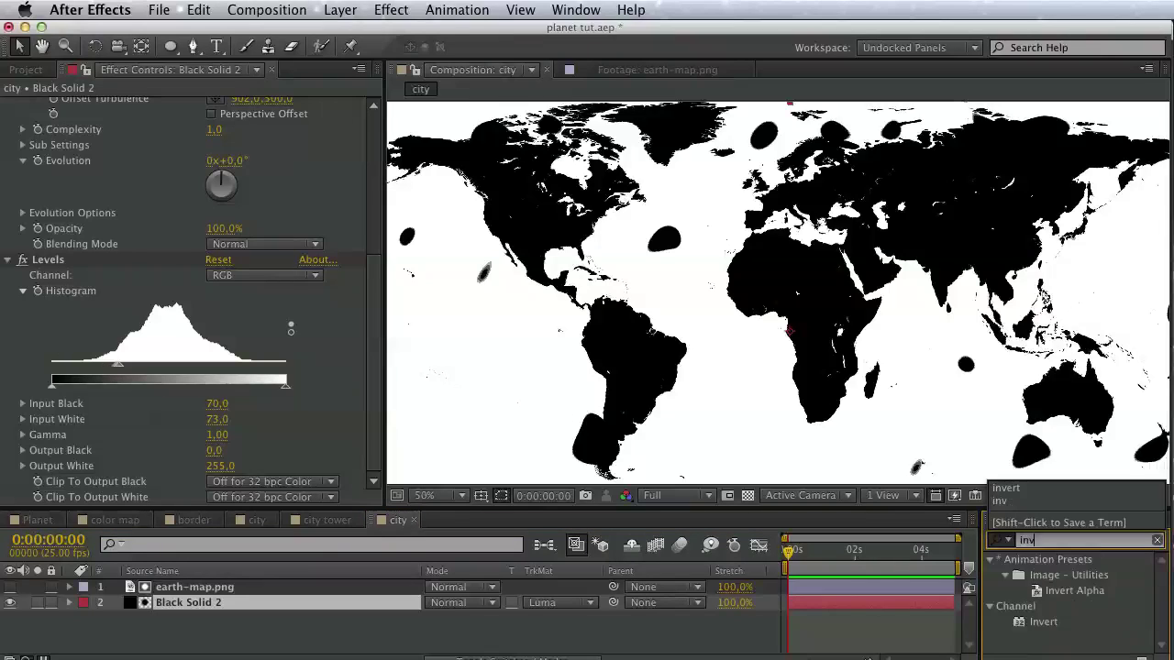
{"action": "left_click_drag", "start_coordinate": [1042, 621], "coordinate": [147, 601]}
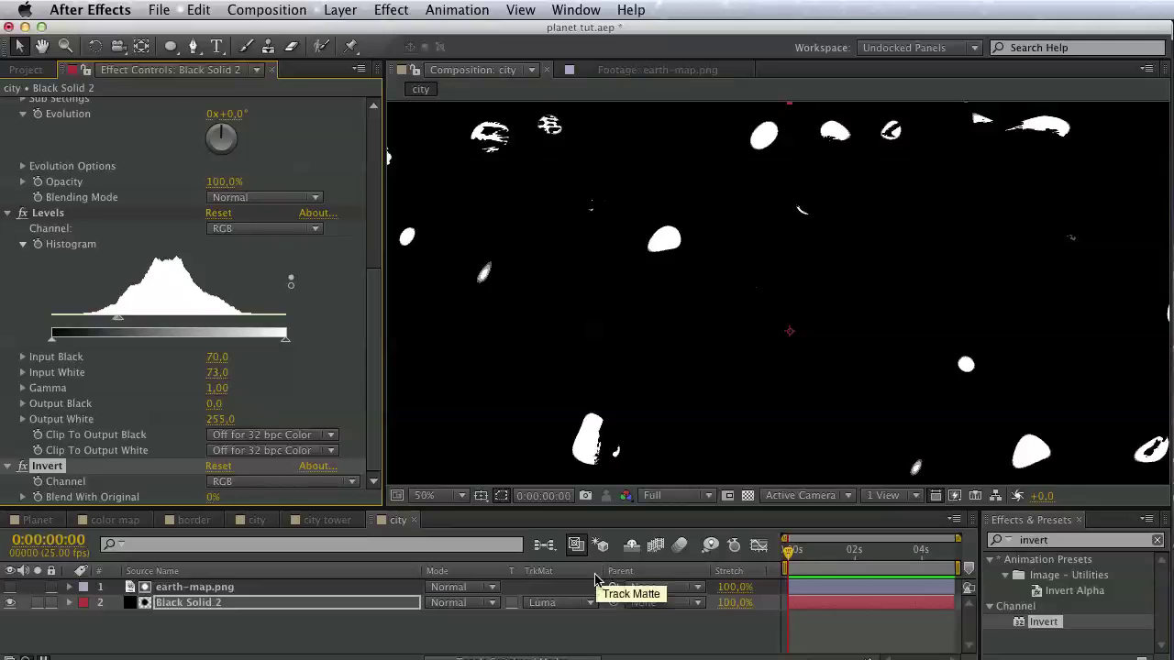
{"action": "left_click", "coordinate": [577, 602]}
{"action": "left_click", "coordinate": [572, 653]}
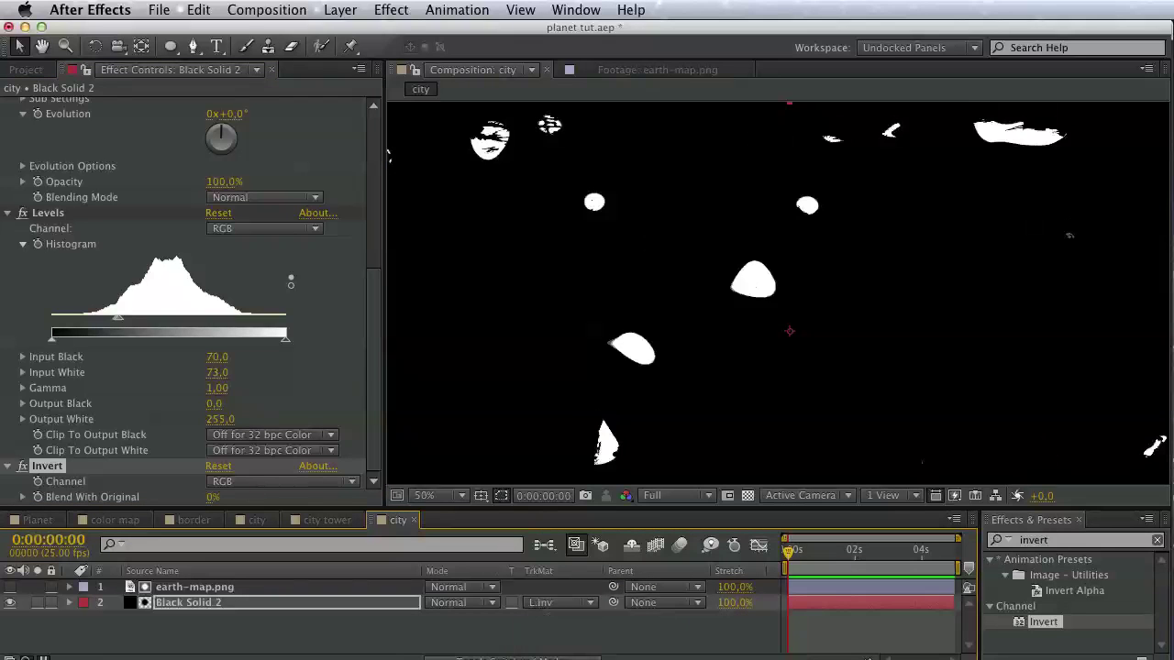
{"action": "scroll", "coordinate": [679, 358], "scroll_direction": "down", "scroll_amount": 2}
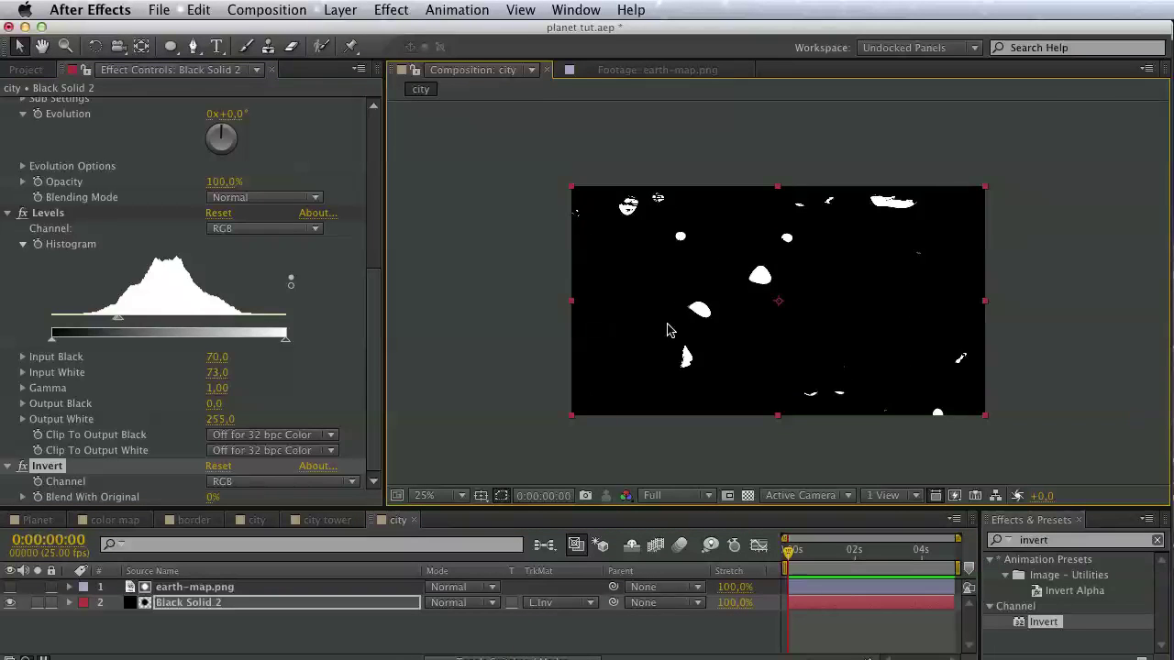
{"action": "scroll", "coordinate": [668, 330], "scroll_direction": "up", "scroll_amount": 2}
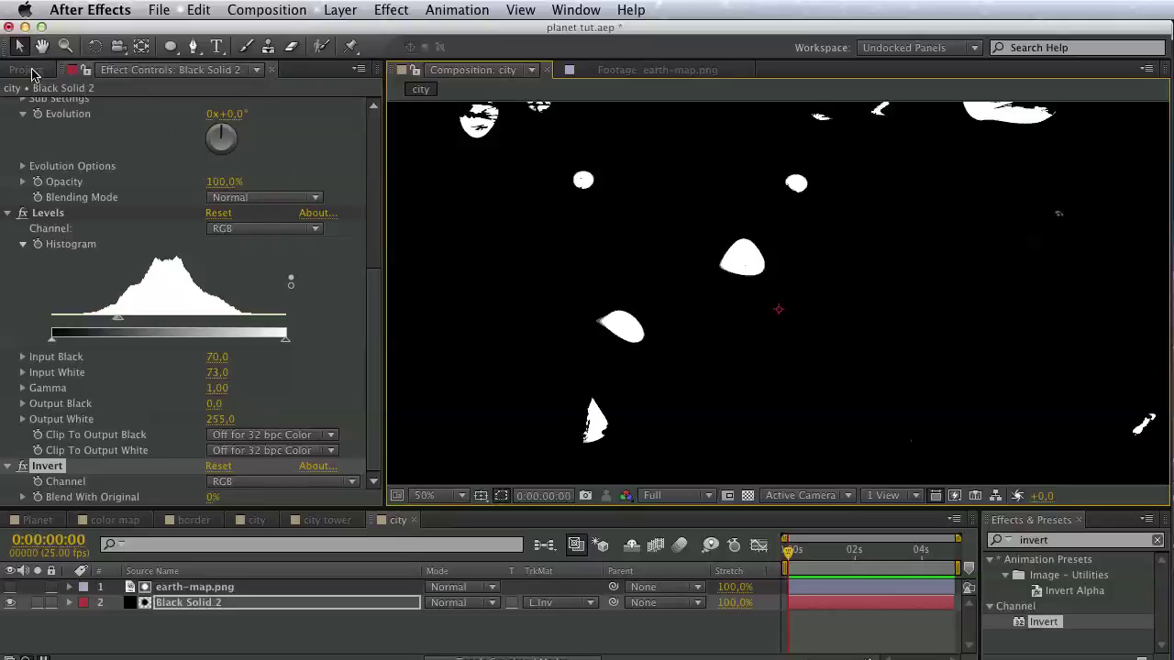
{"action": "left_click", "coordinate": [25, 70]}
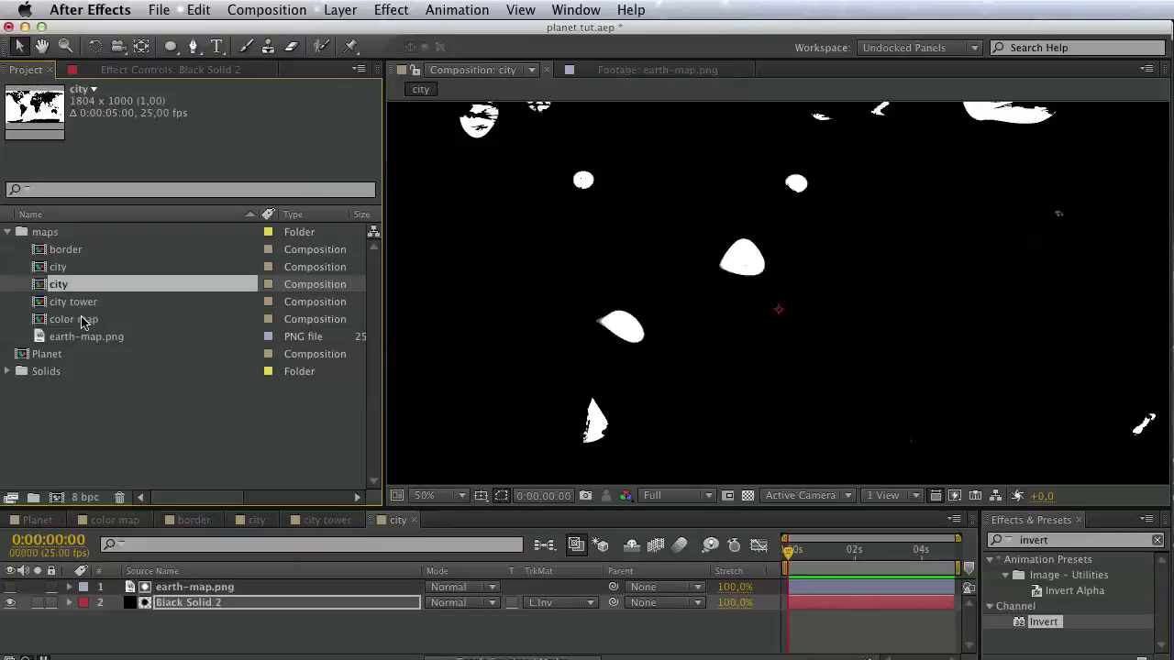
Rename the second city composition to 'city map' and add it to the Planet timeline.
{"action": "double_click", "coordinate": [47, 354]}
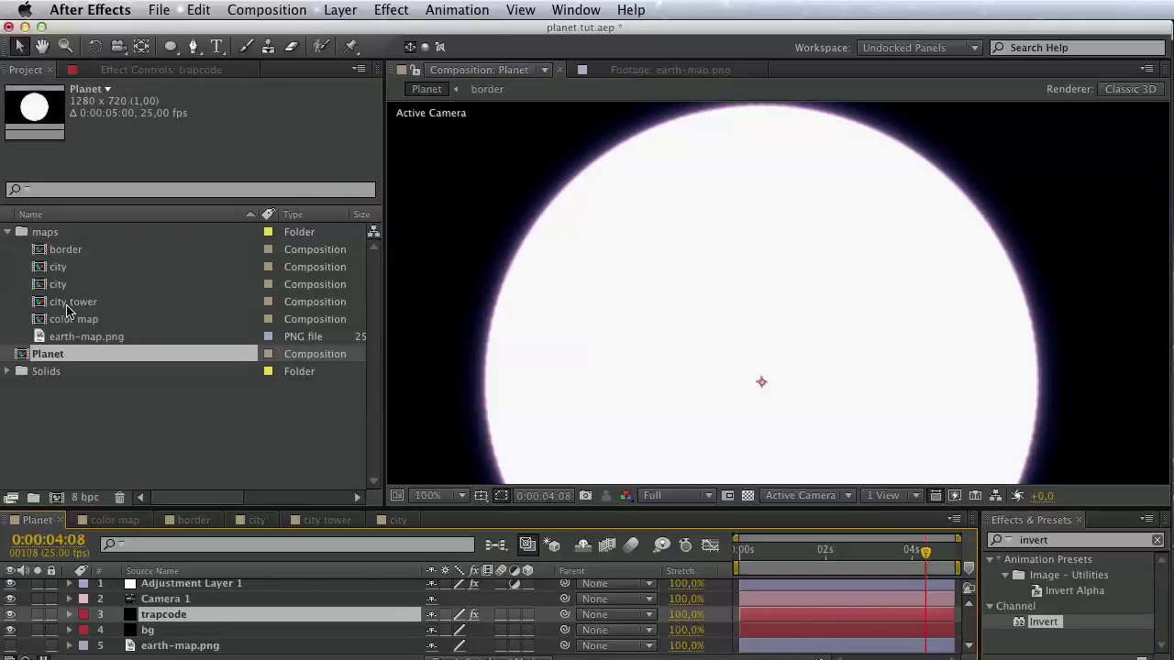
{"action": "left_click", "coordinate": [77, 268]}
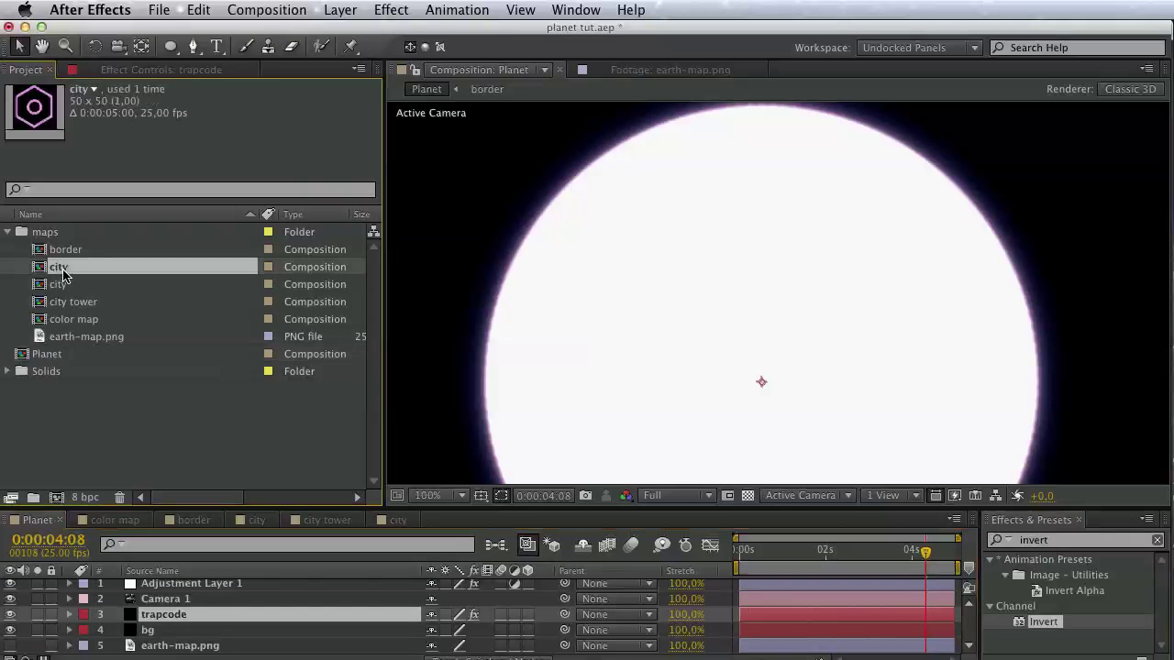
{"action": "left_click", "coordinate": [75, 284]}
{"action": "key", "text": "Return"}
{"action": "left_click", "coordinate": [83, 285]}
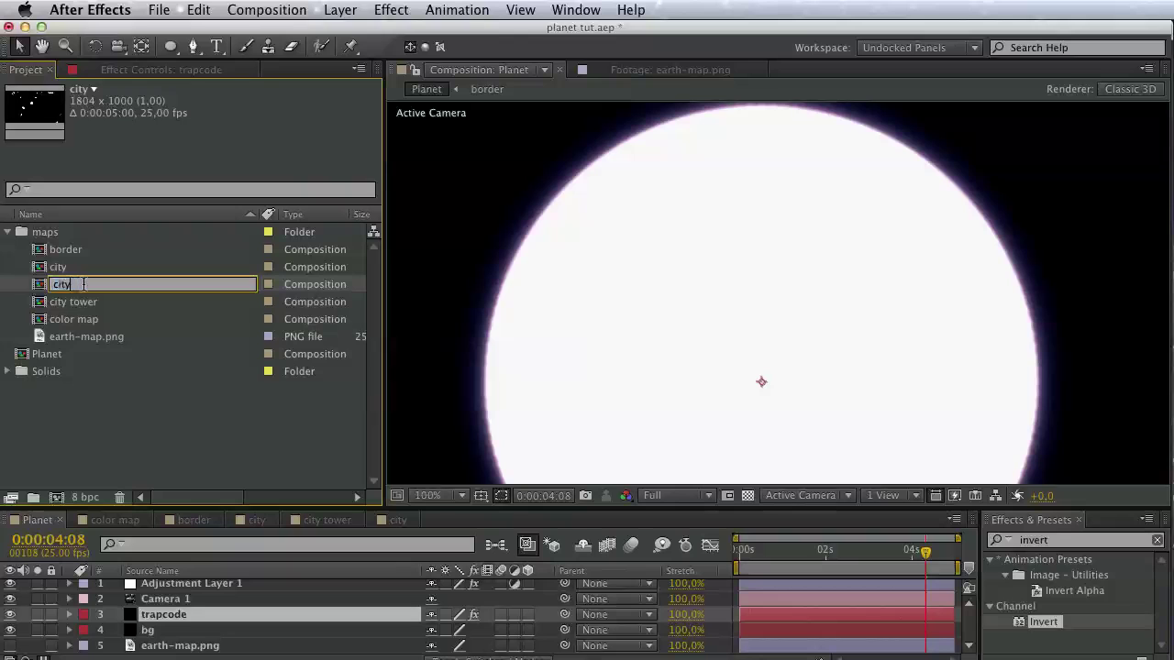
{"action": "type", "text": "map"}
{"action": "key", "text": "Return"}
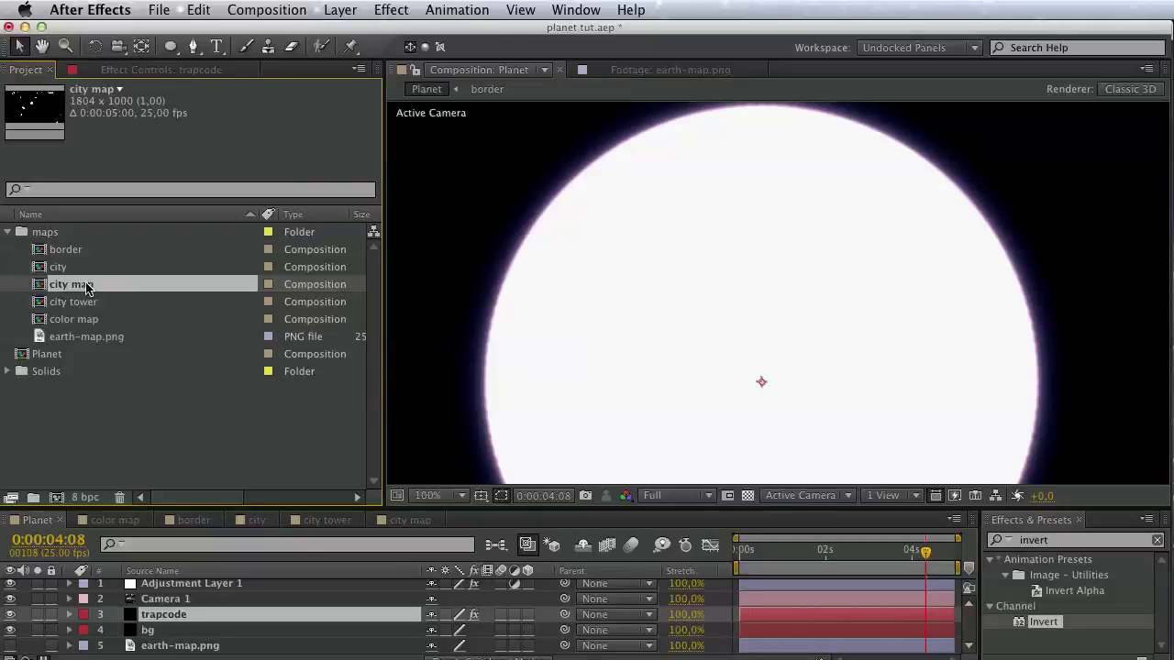
{"action": "left_click_drag", "start_coordinate": [76, 291], "coordinate": [151, 642]}
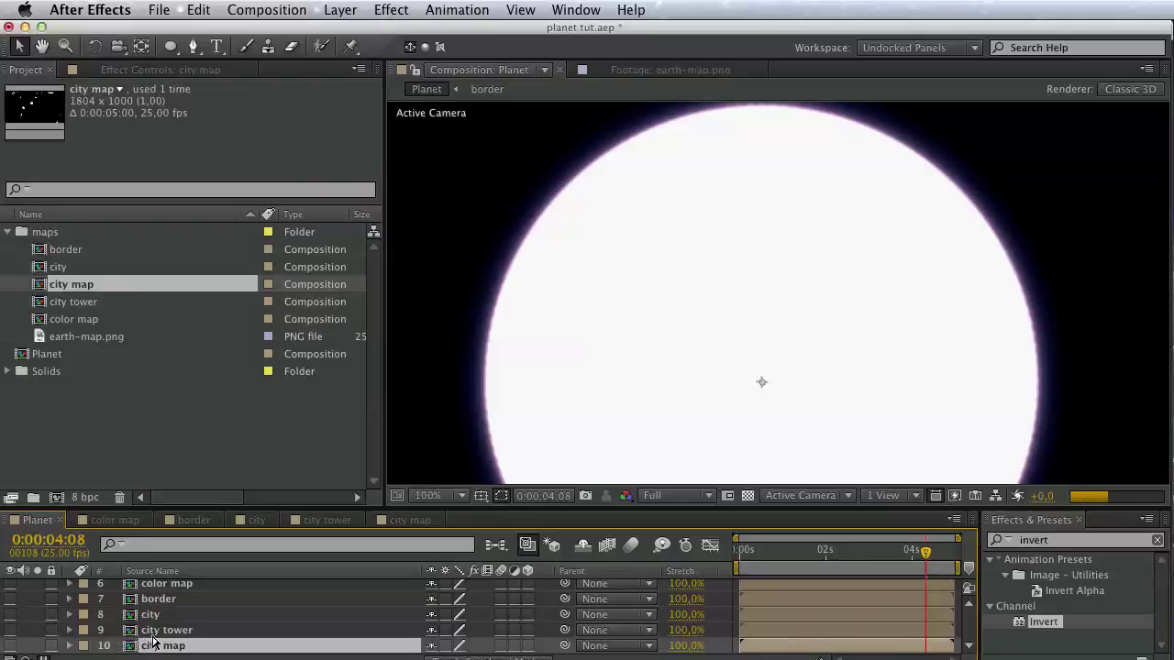
Select the trapcode layer and show its effect settings.
{"action": "left_click", "coordinate": [171, 617]}
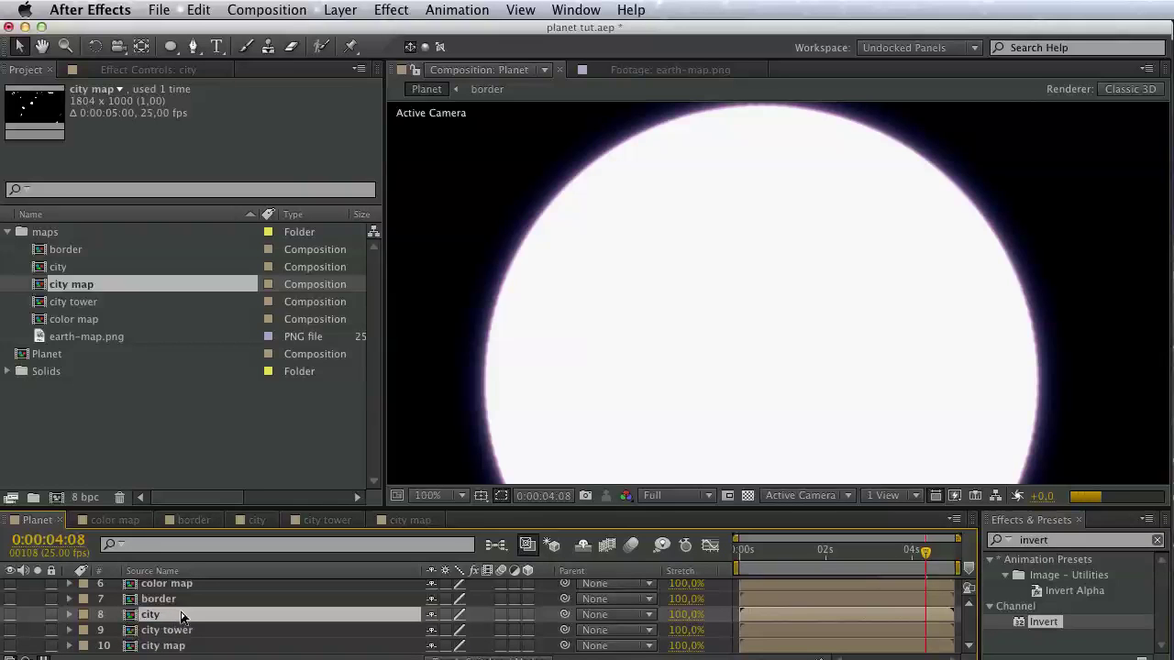
{"action": "scroll", "coordinate": [432, 622], "scroll_direction": "up", "scroll_amount": 5}
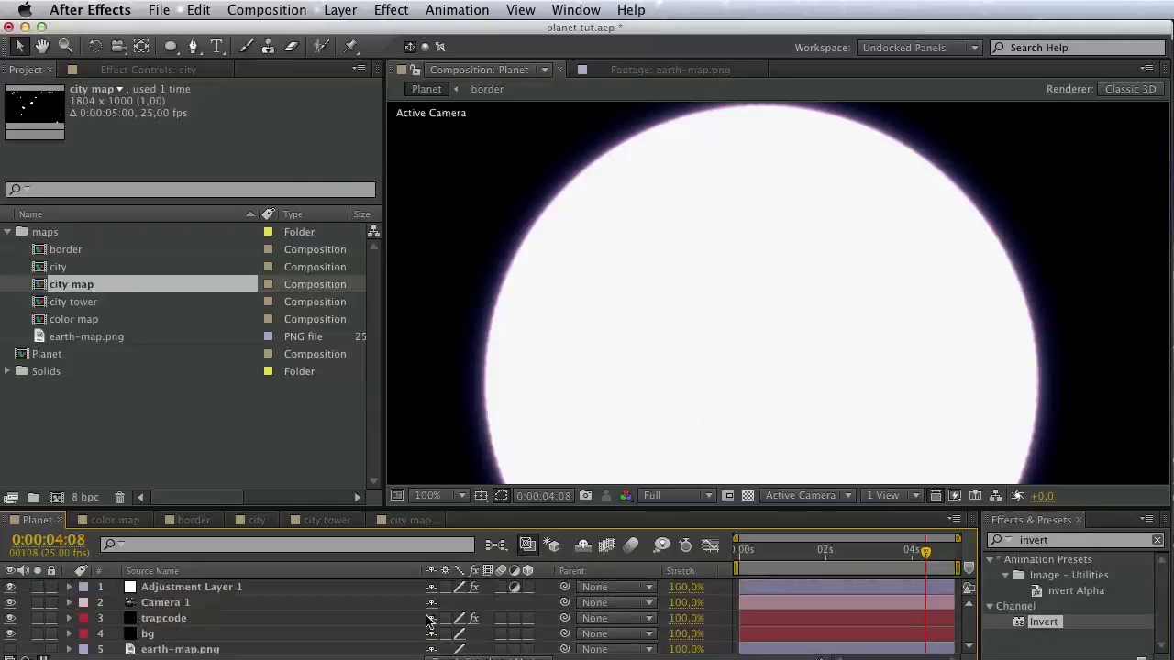
{"action": "left_click", "coordinate": [187, 620]}
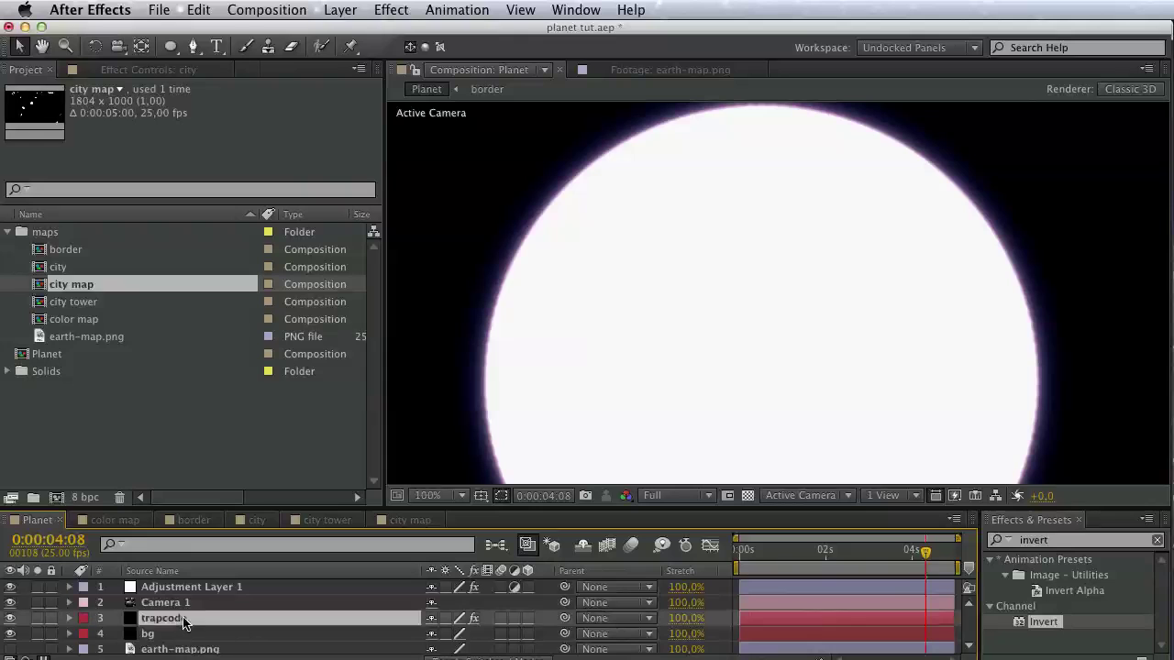
{"action": "left_click", "coordinate": [151, 77]}
{"action": "scroll", "coordinate": [152, 333], "scroll_direction": "down", "scroll_amount": 3}
Set the Form Size layer map to use the 10. city map layer.
{"action": "scroll", "coordinate": [162, 301], "scroll_direction": "down", "scroll_amount": 2}
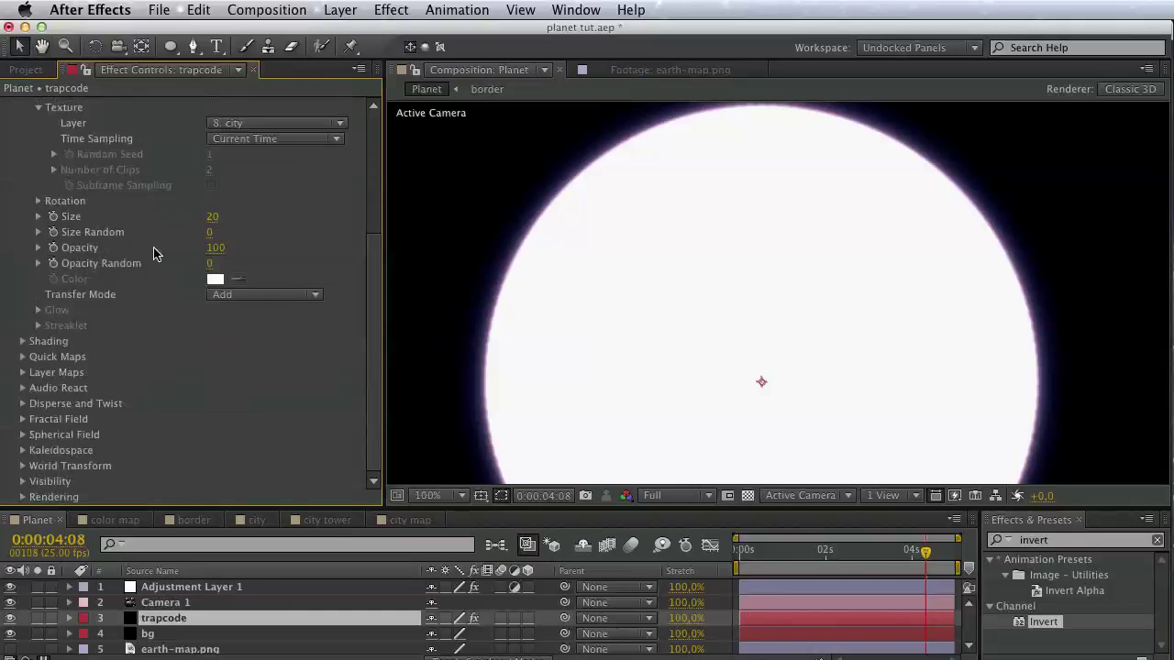
{"action": "left_click", "coordinate": [22, 373]}
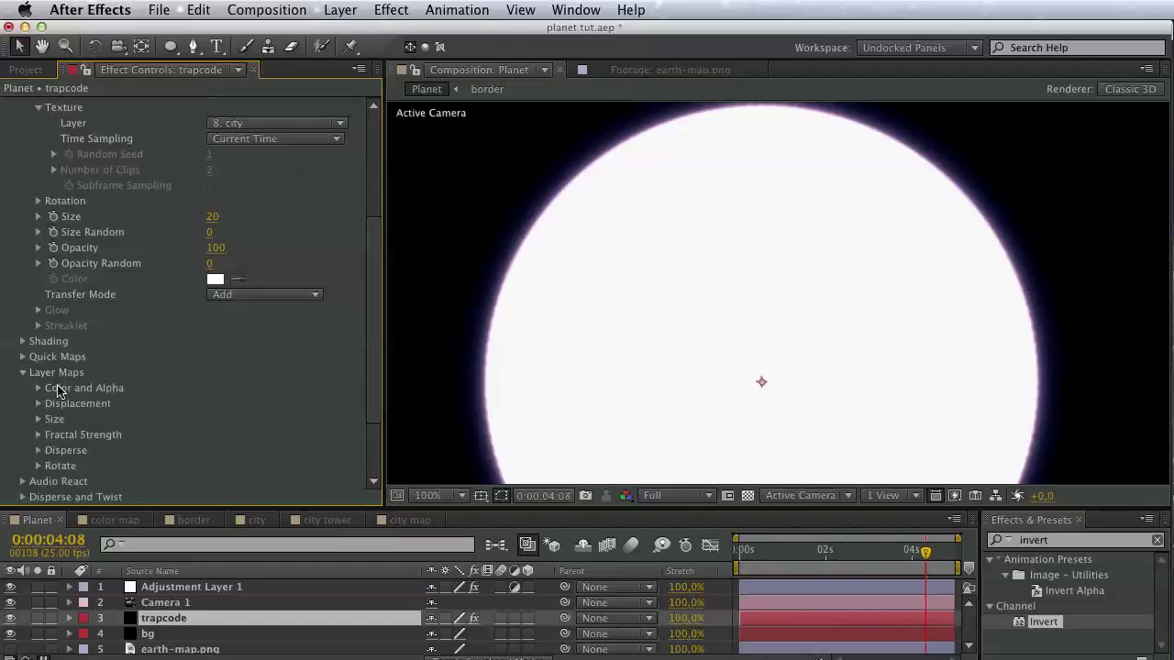
{"action": "left_click", "coordinate": [39, 419]}
{"action": "left_click", "coordinate": [256, 435]}
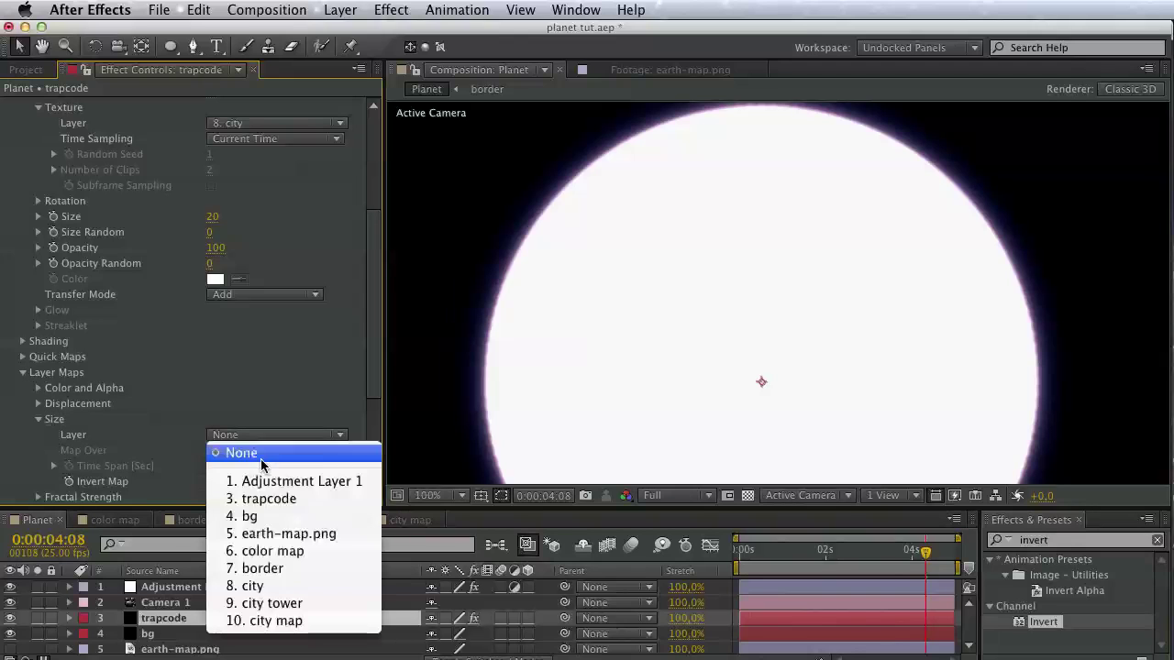
{"action": "left_click", "coordinate": [295, 622]}
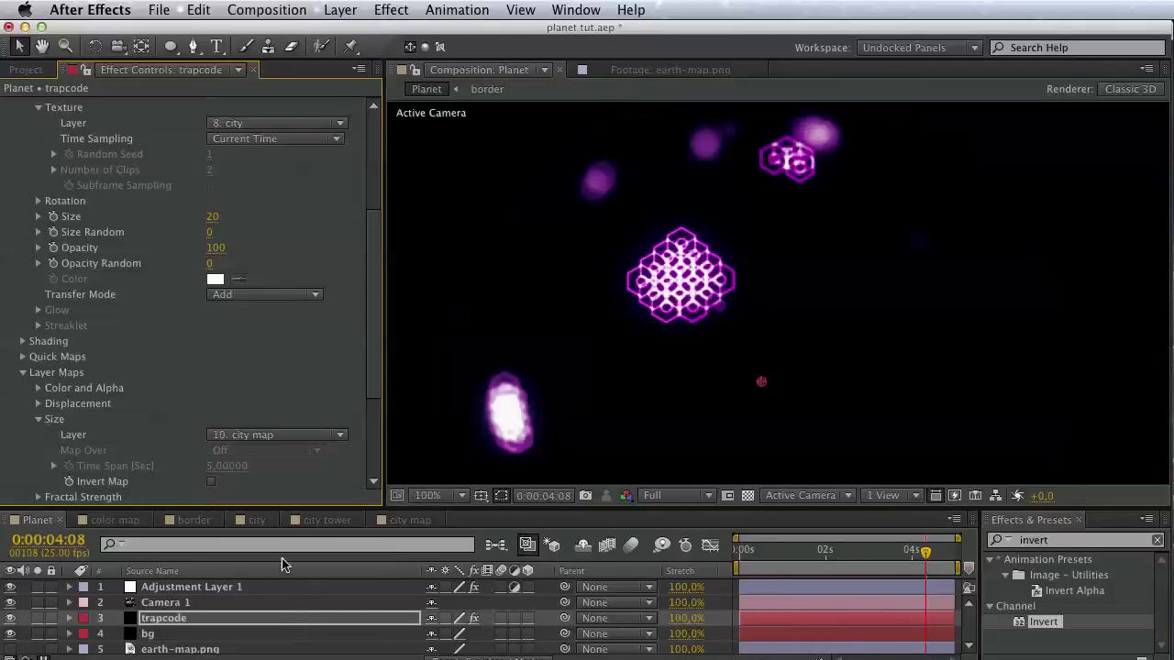
Set the particle Size to 10 and pan the view around the hexagon cluster.
{"action": "scroll", "coordinate": [598, 408], "scroll_direction": "up", "scroll_amount": 3}
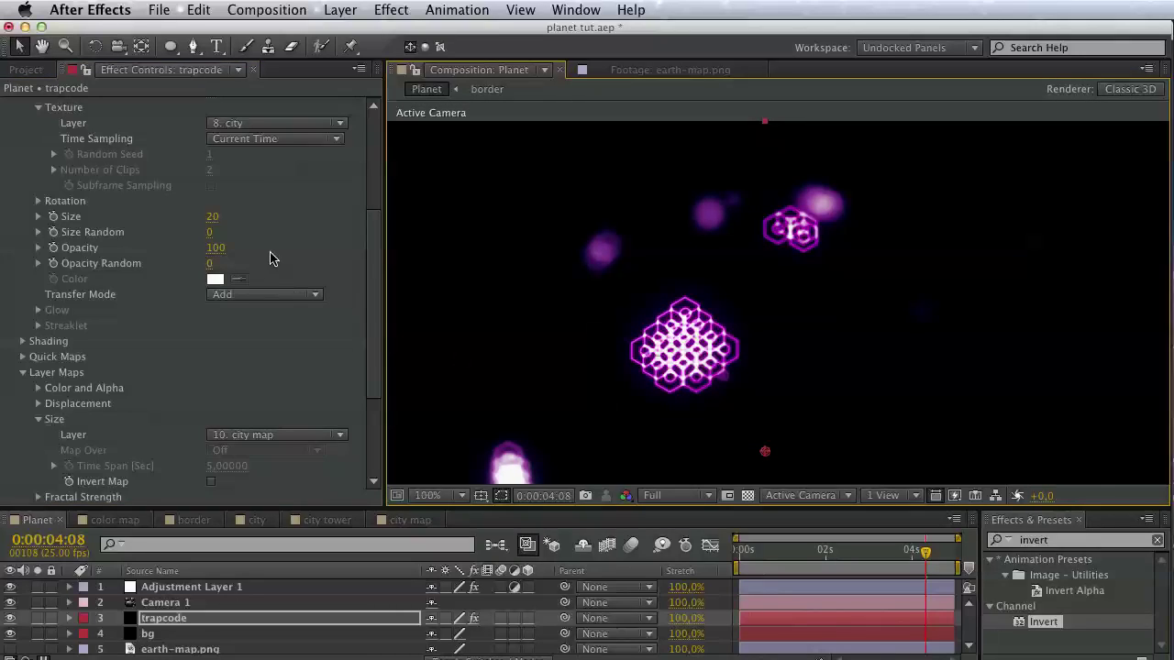
{"action": "scroll", "coordinate": [270, 259], "scroll_direction": "up", "scroll_amount": 3}
{"action": "left_click", "coordinate": [217, 318]}
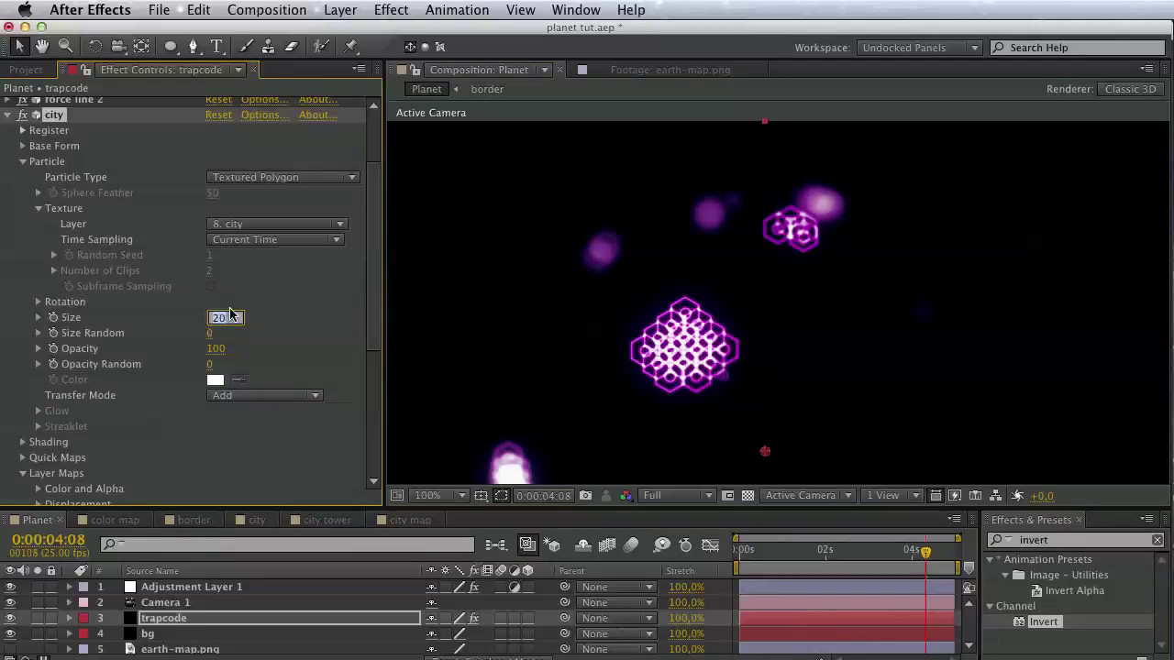
{"action": "type", "text": "10"}
{"action": "key", "text": "Return"}
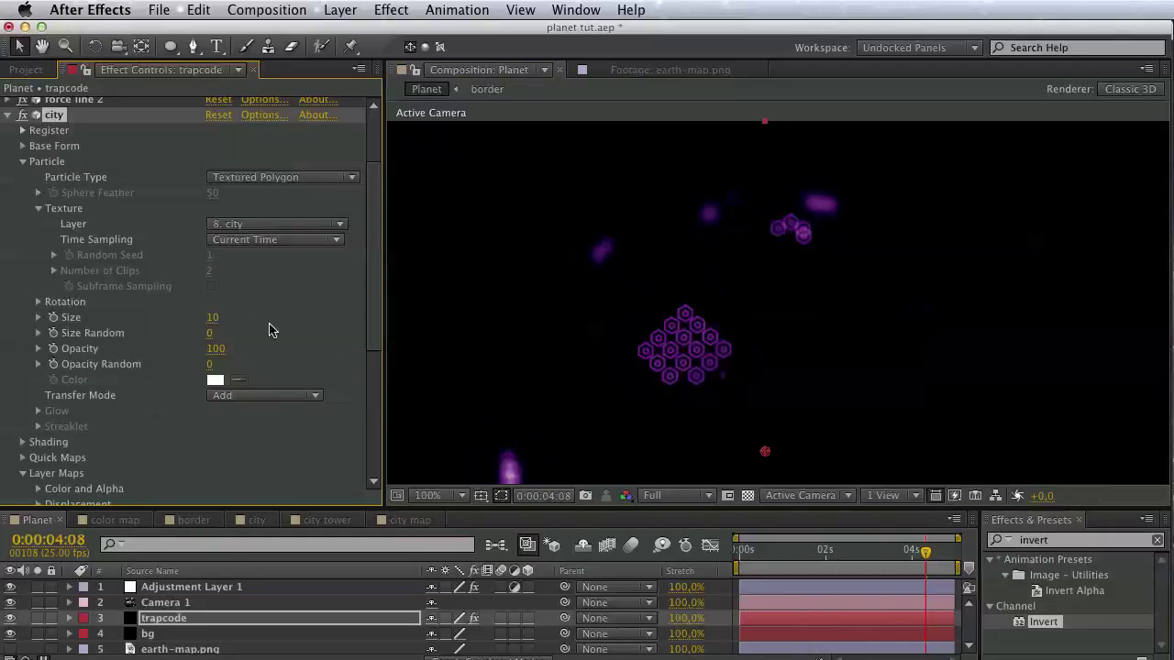
{"action": "key", "text": "h"}
{"action": "left_click_drag", "start_coordinate": [600, 343], "coordinate": [668, 136]}
{"action": "left_click_drag", "start_coordinate": [741, 275], "coordinate": [556, 275]}
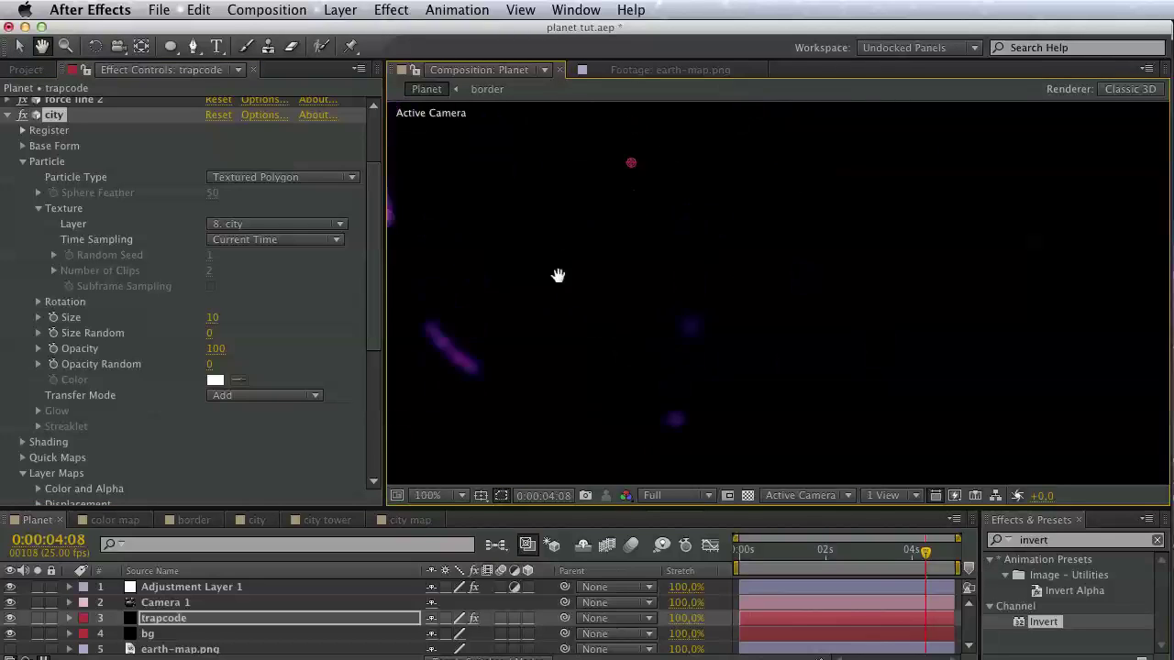
{"action": "key", "text": "v"}
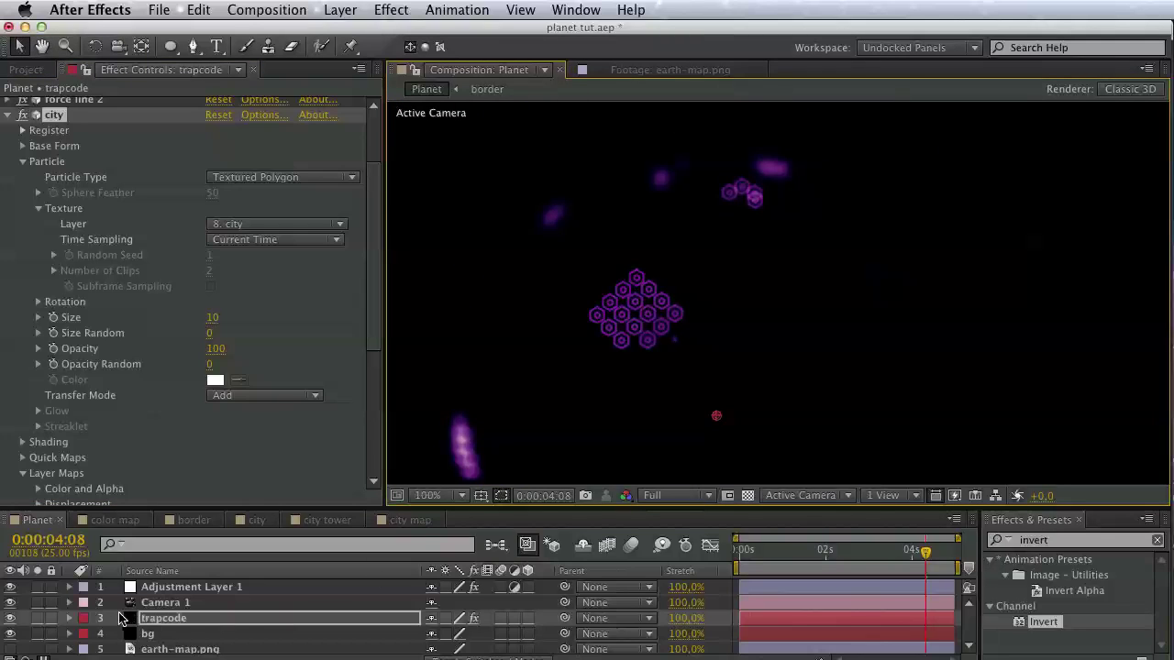
Turn Camera 1's Depth of Field on and save the project.
{"action": "left_click", "coordinate": [69, 602]}
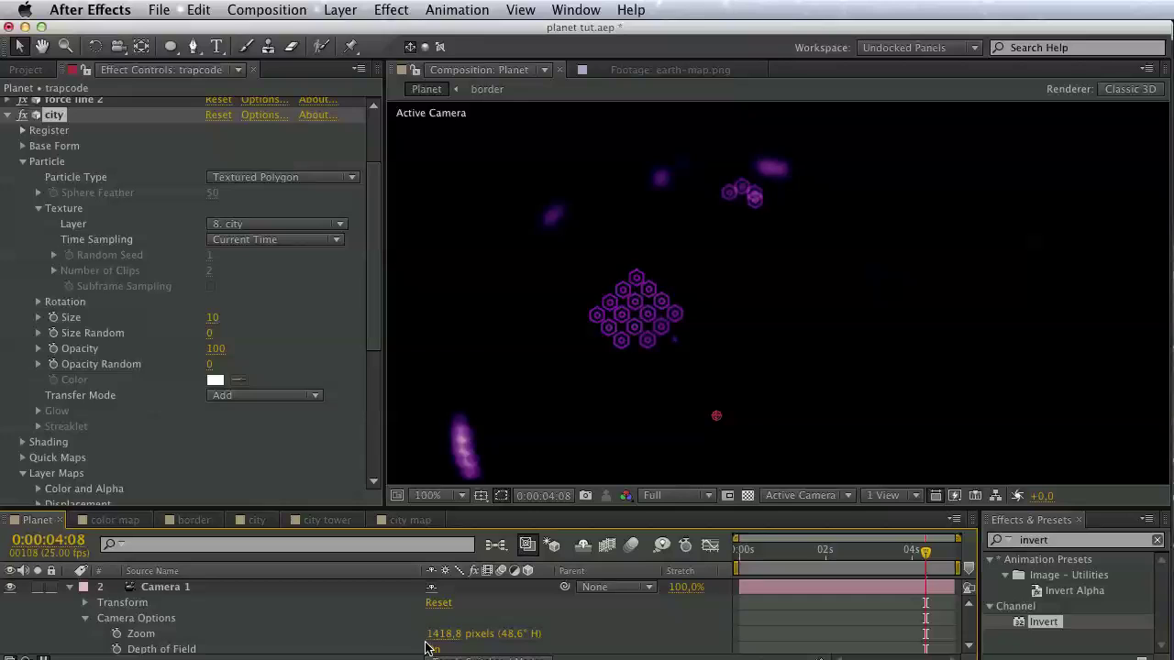
{"action": "left_click", "coordinate": [161, 587]}
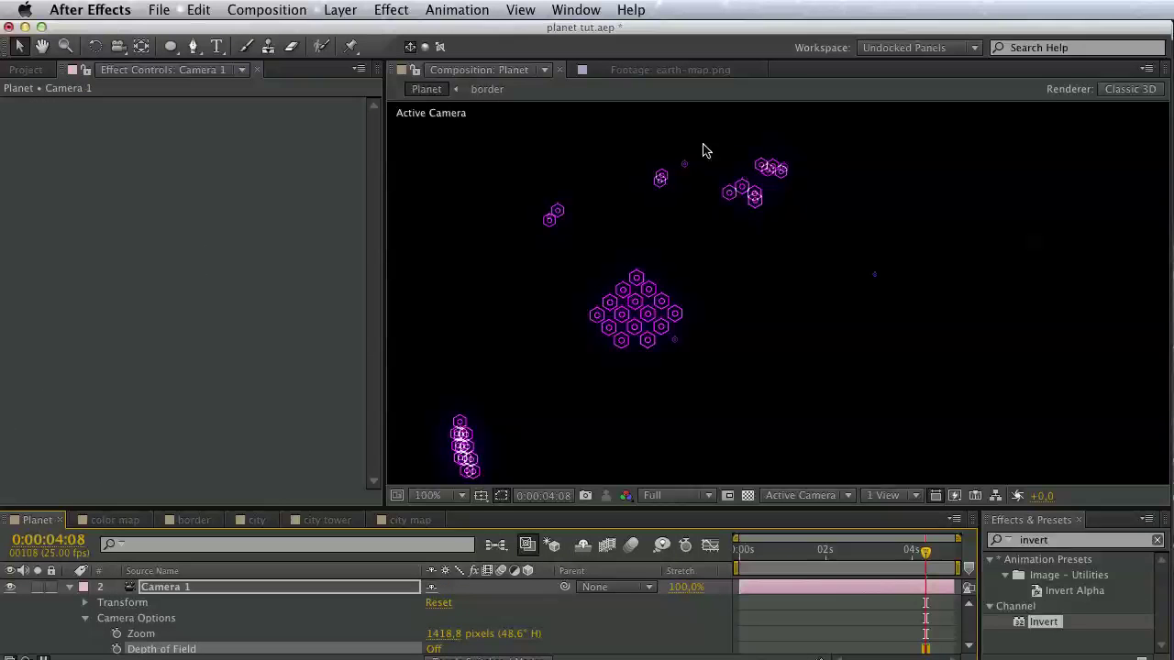
{"action": "left_click_drag", "start_coordinate": [607, 248], "coordinate": [587, 226]}
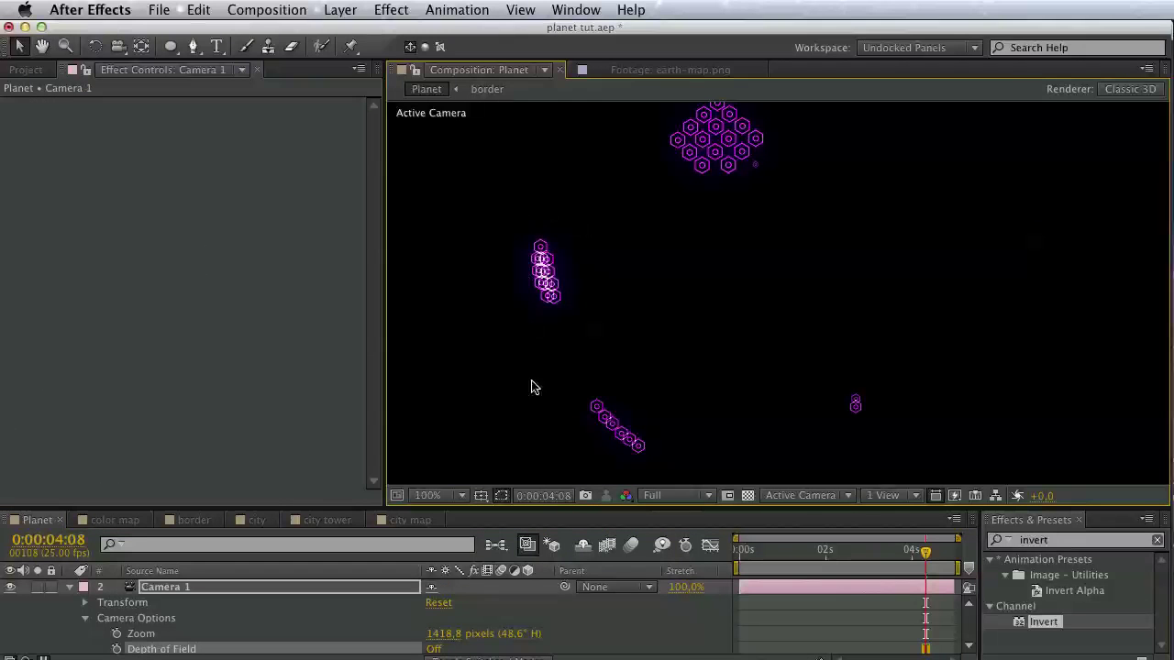
{"action": "left_click", "coordinate": [434, 647]}
{"action": "left_click_drag", "start_coordinate": [676, 280], "coordinate": [660, 380]}
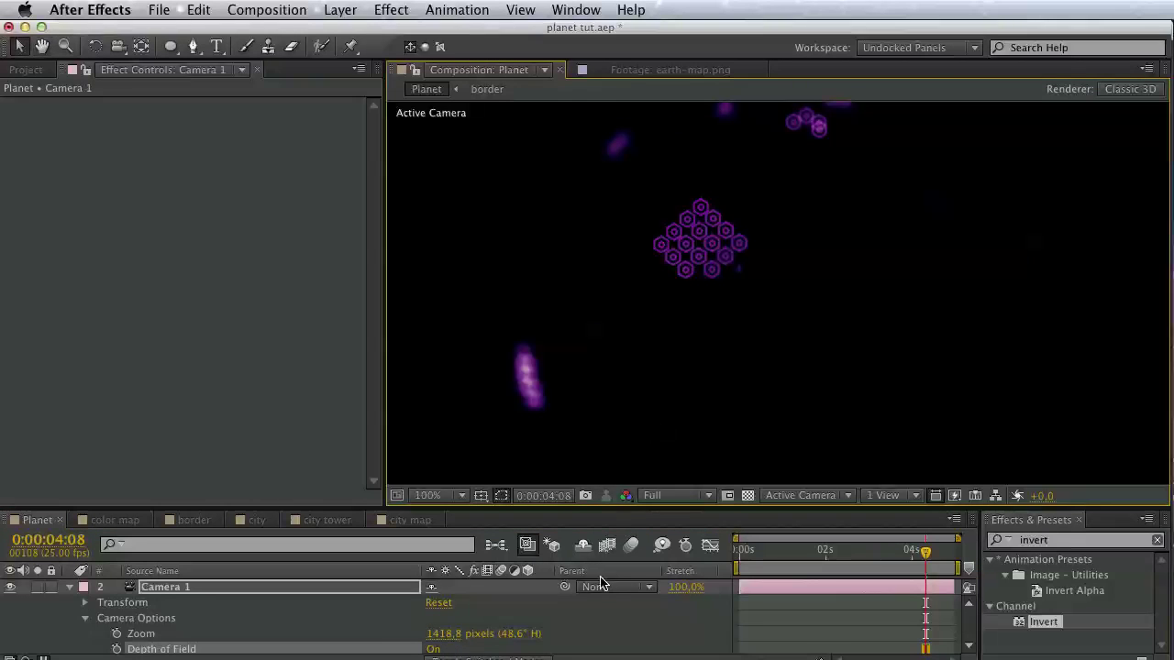
{"action": "key", "text": "super+s"}
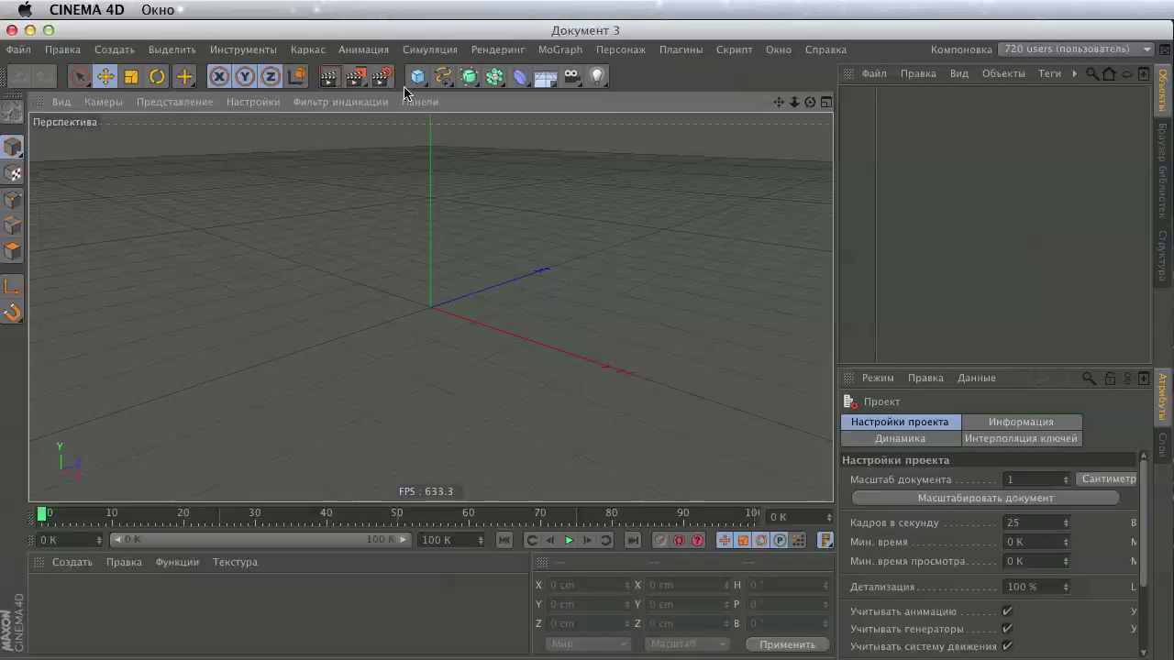
Replace the cube with an Icosahedron-type sphere of 57 segments.
{"action": "left_click", "coordinate": [418, 78]}
{"action": "key", "text": "Delete"}
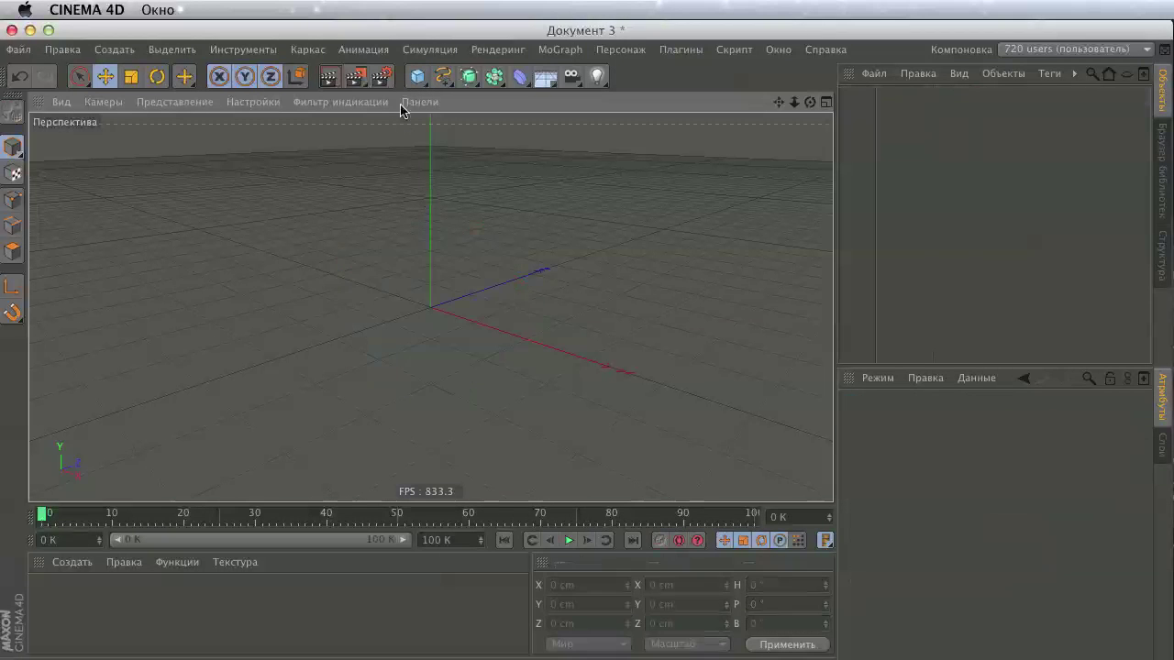
{"action": "left_click", "coordinate": [418, 79]}
{"action": "key", "text": "Delete"}
{"action": "left_click_drag", "start_coordinate": [418, 77], "coordinate": [647, 144]}
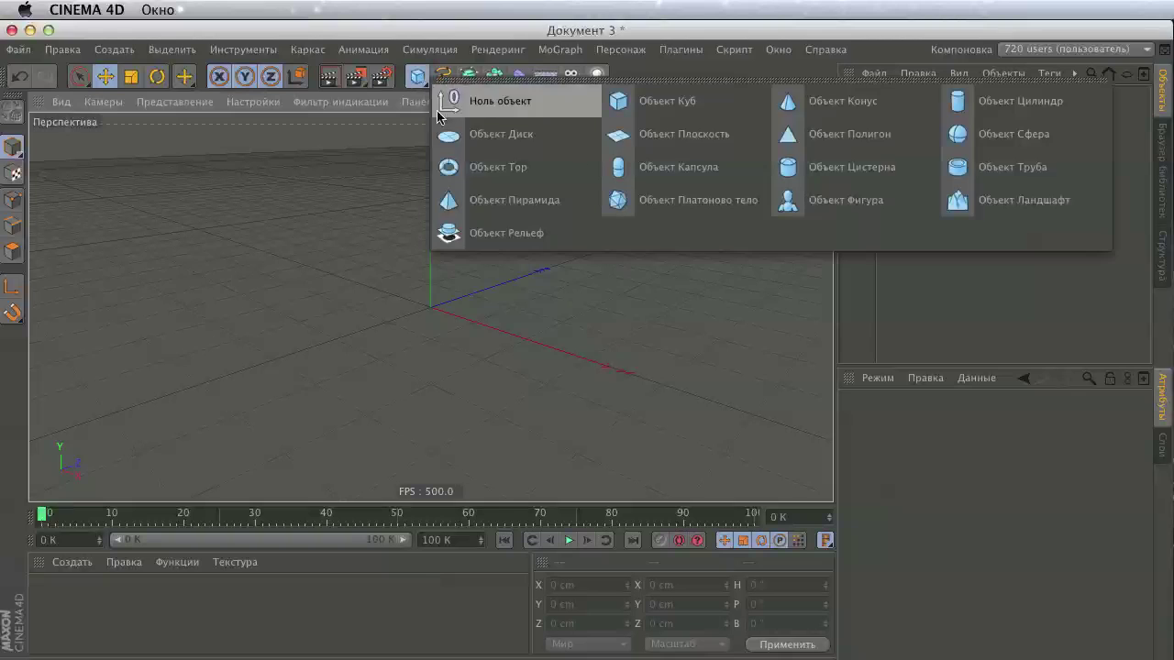
{"action": "left_click", "coordinate": [981, 136]}
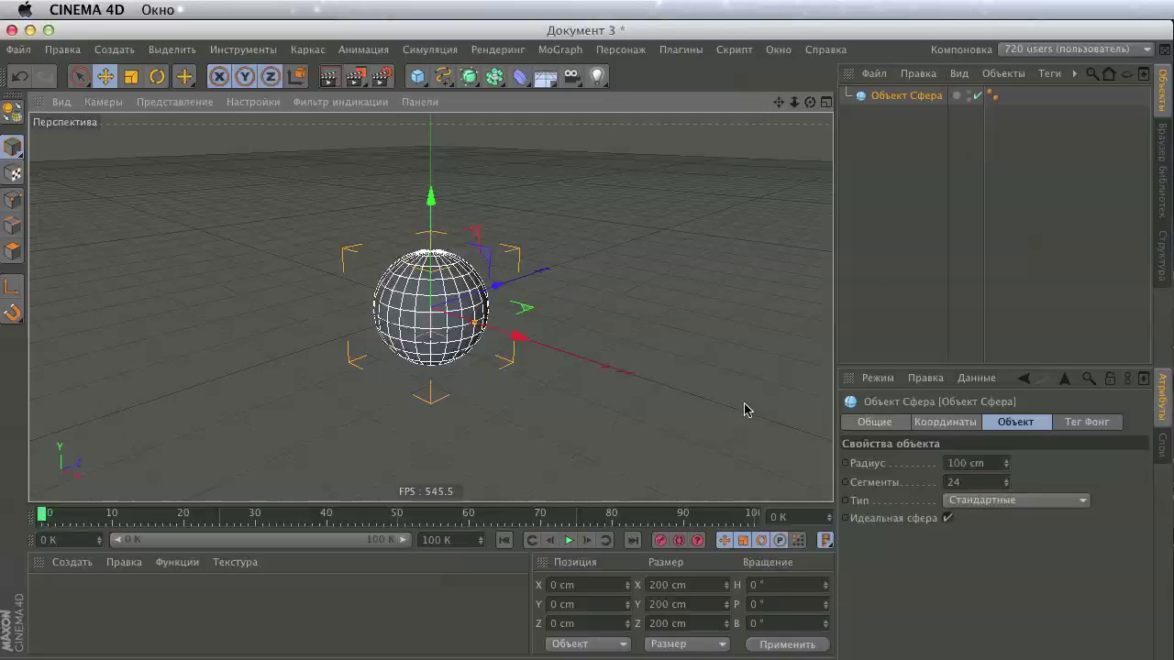
{"action": "left_click", "coordinate": [1016, 501]}
{"action": "left_click", "coordinate": [1017, 597]}
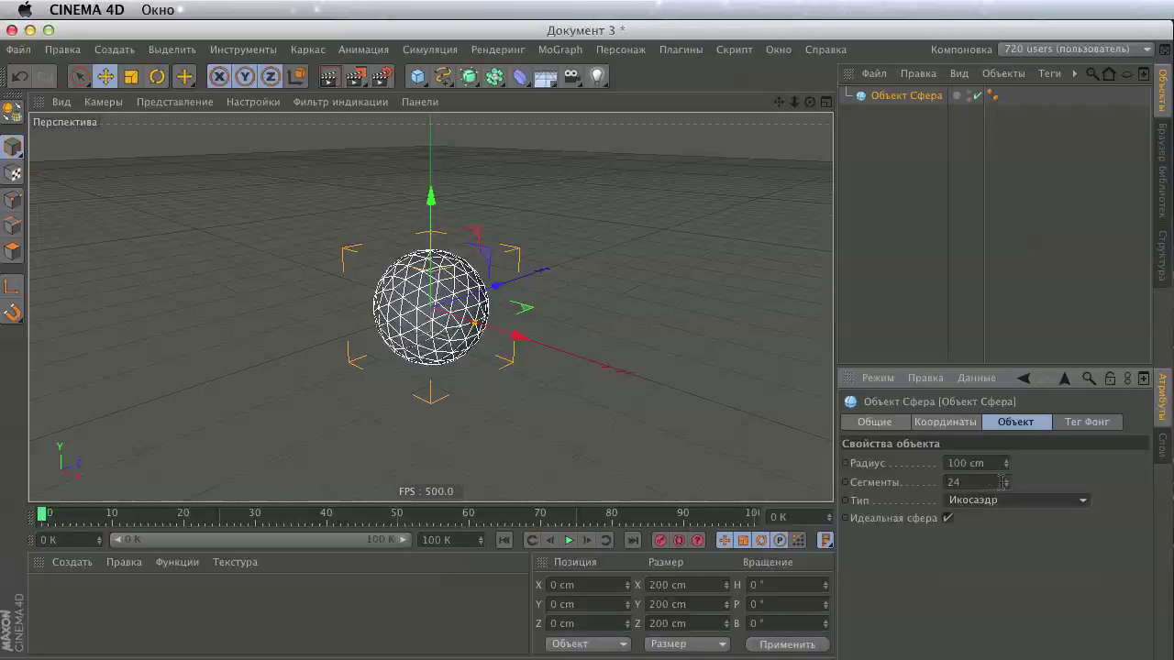
{"action": "left_click_drag", "start_coordinate": [1003, 482], "coordinate": [1034, 482]}
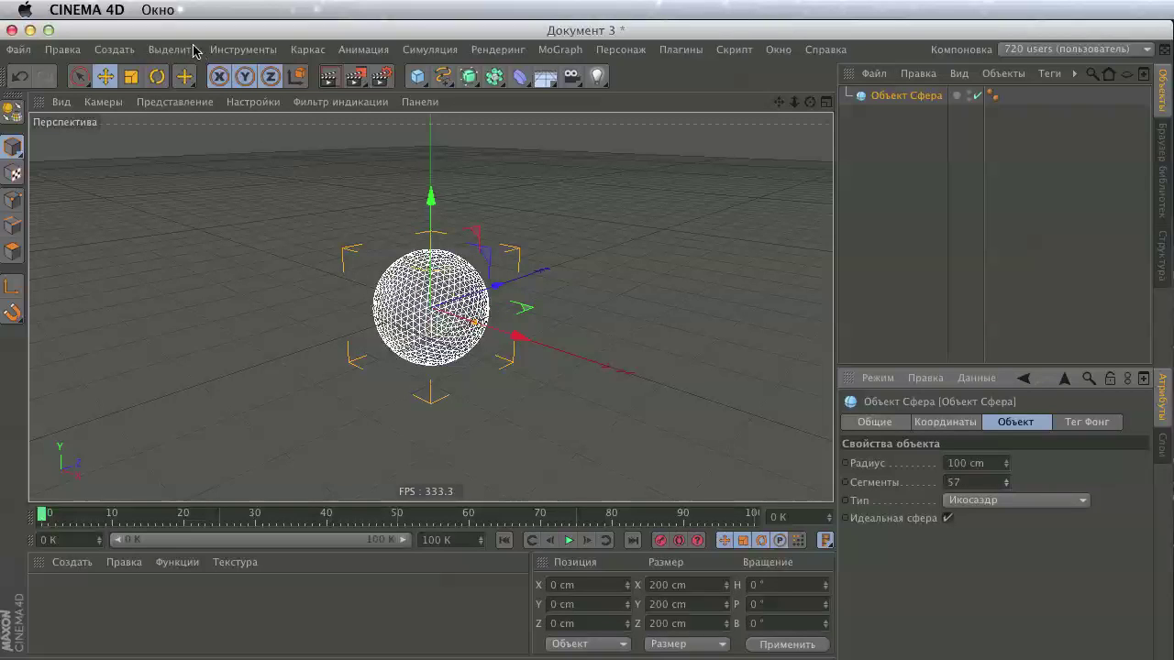
Export the sphere via Riptide Pro OBJ with normals as 'earth with normals'.
{"action": "key", "text": "v"}
{"action": "mouse_move", "coordinate": [651, 91]}
{"action": "mouse_move", "coordinate": [537, 87]}
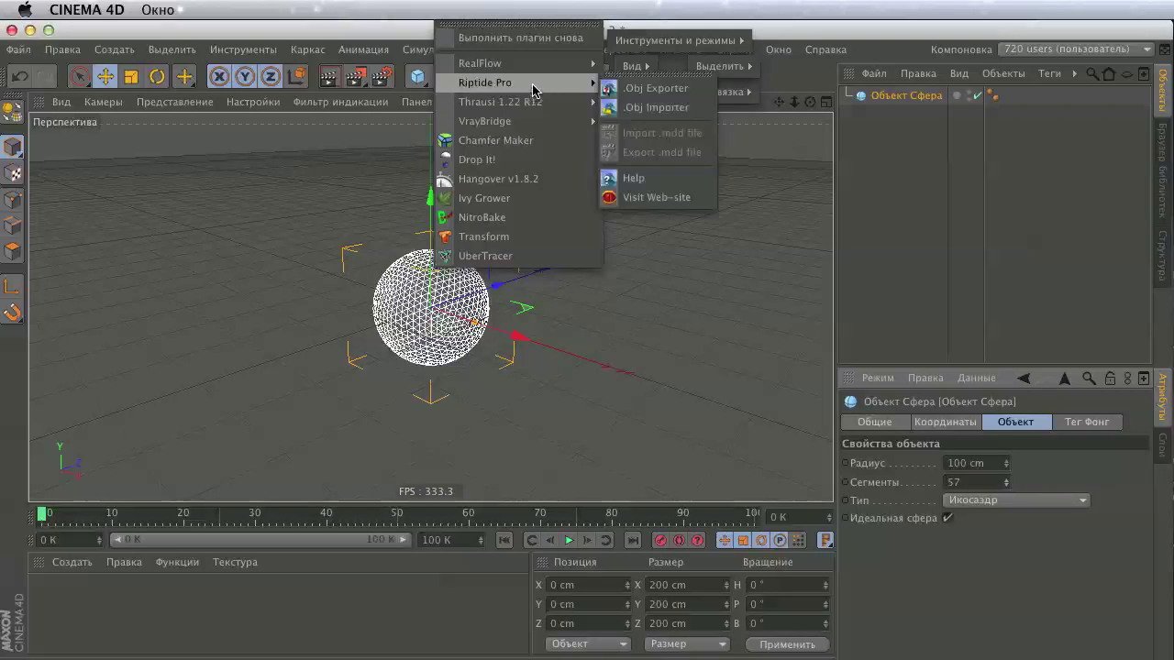
{"action": "left_click", "coordinate": [692, 92]}
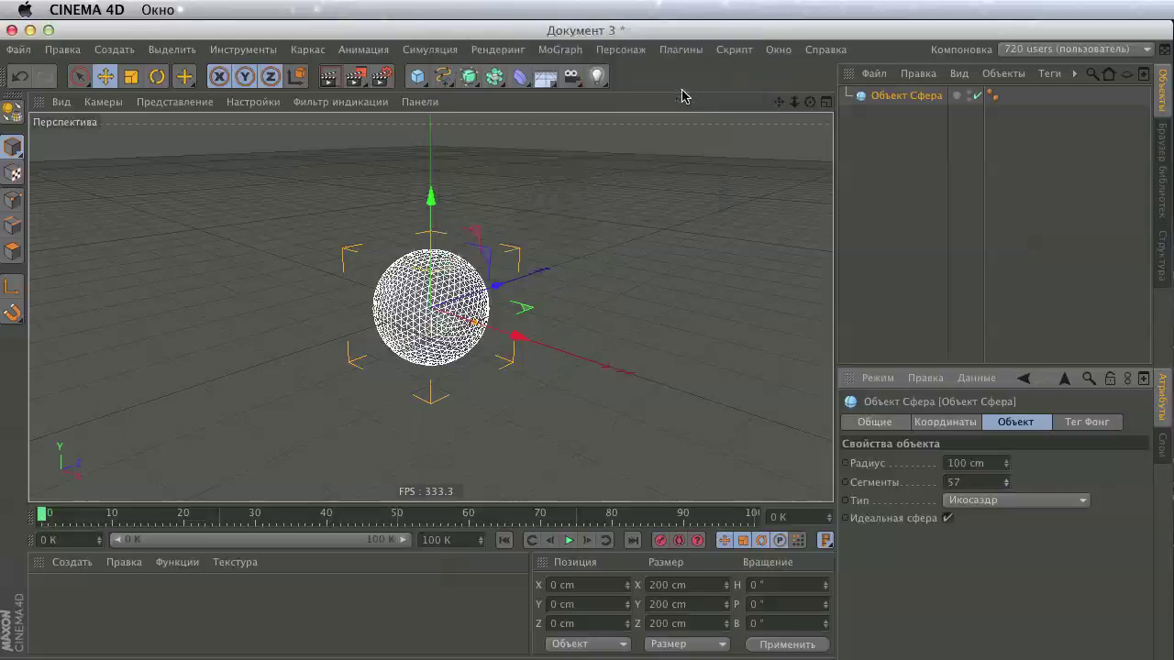
{"action": "left_click_drag", "start_coordinate": [635, 38], "coordinate": [473, 86]}
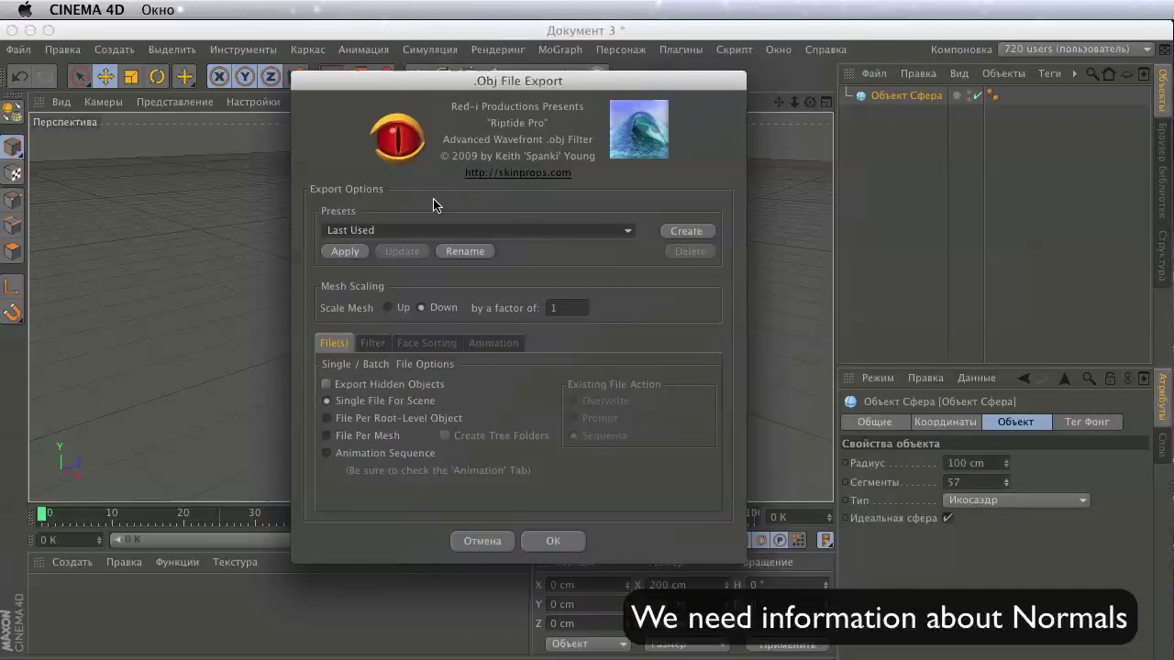
{"action": "left_click", "coordinate": [385, 346]}
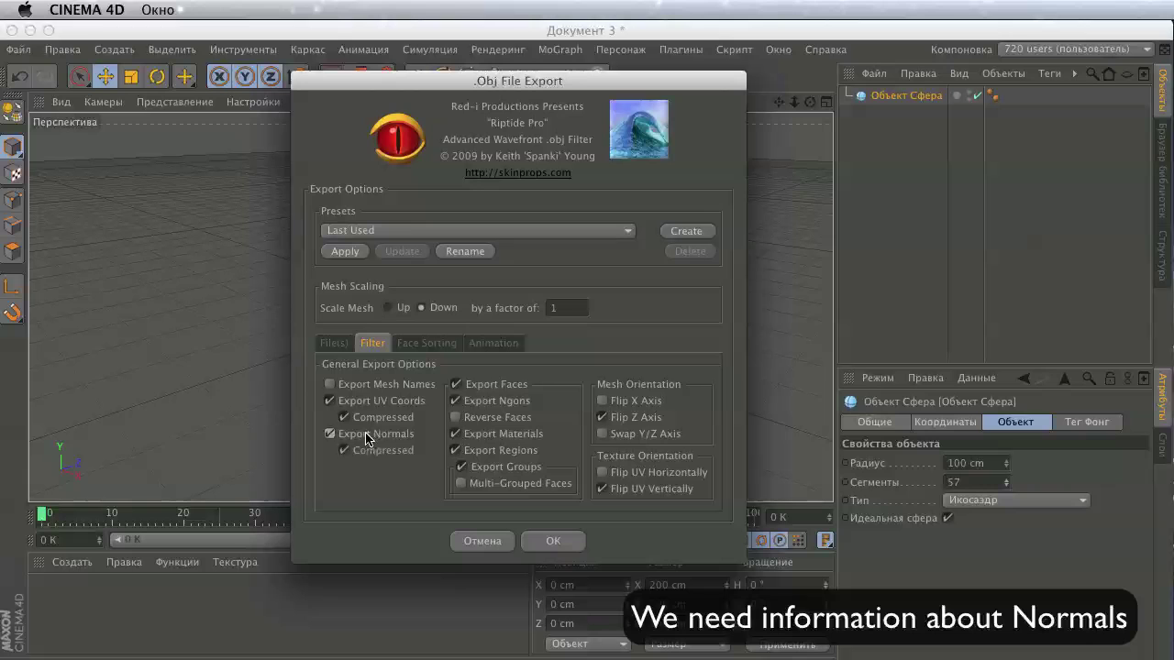
{"action": "left_click", "coordinate": [330, 437]}
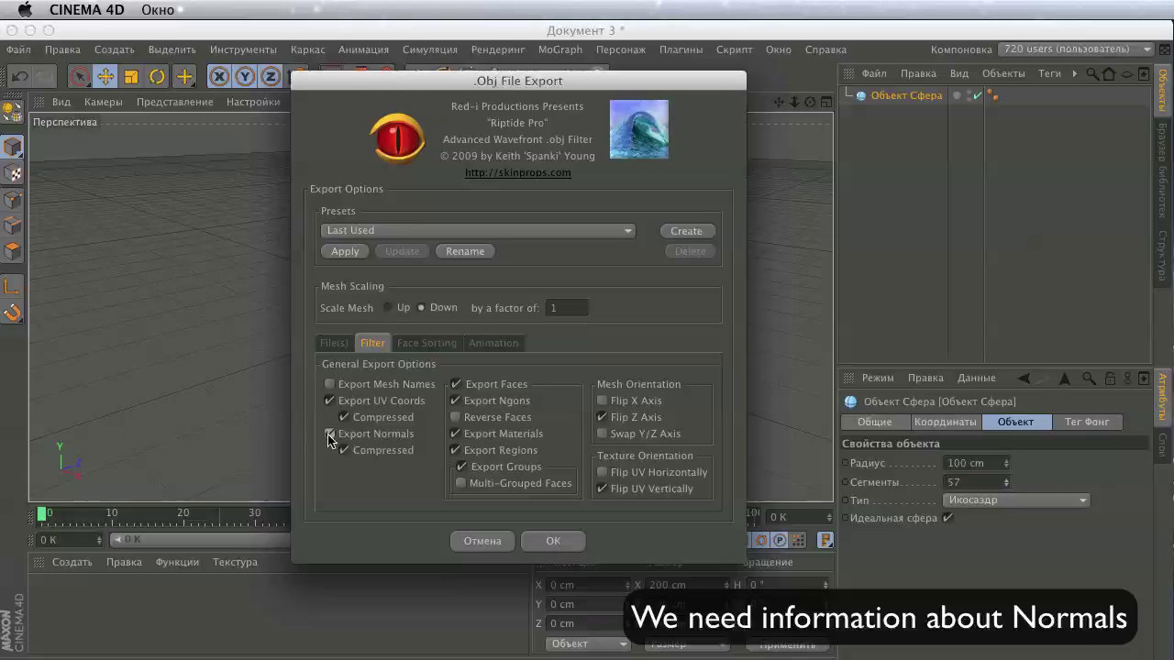
{"action": "left_click", "coordinate": [553, 542]}
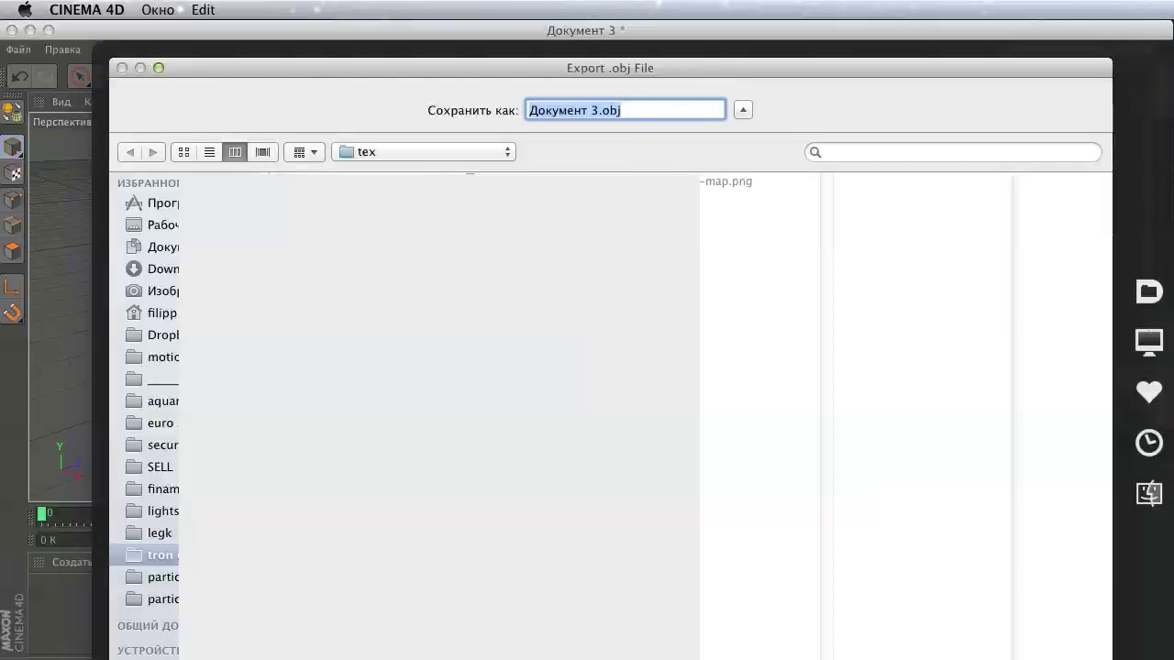
{"action": "type", "text": "earth wit"}
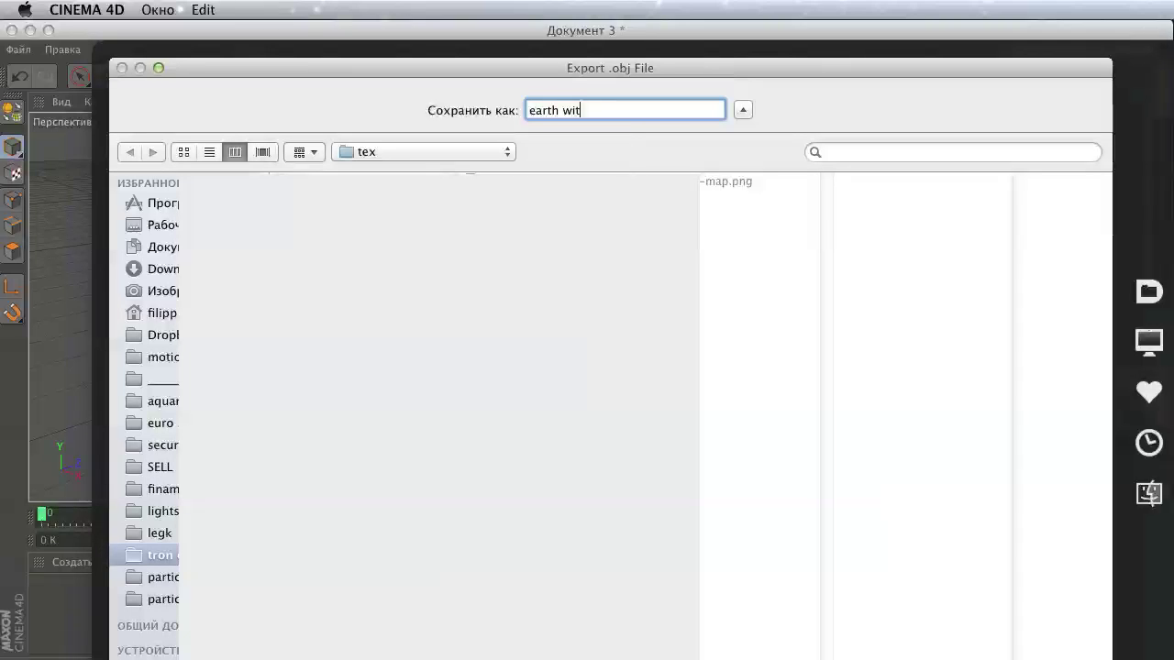
{"action": "type", "text": "h normals"}
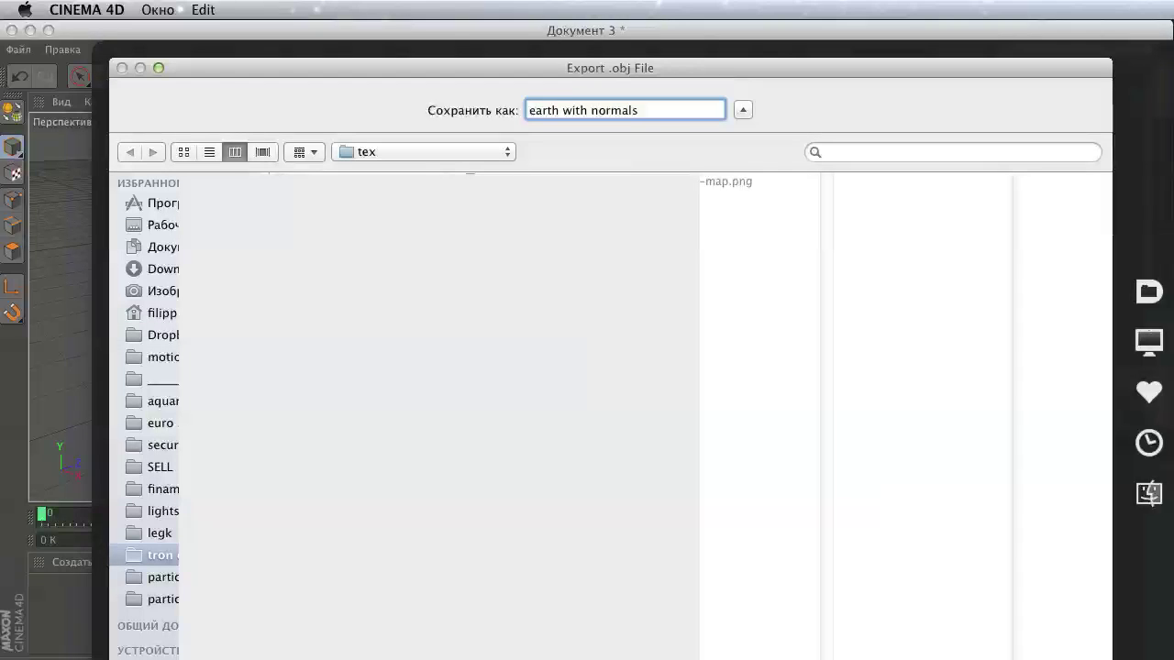
{"action": "key", "text": "Return"}
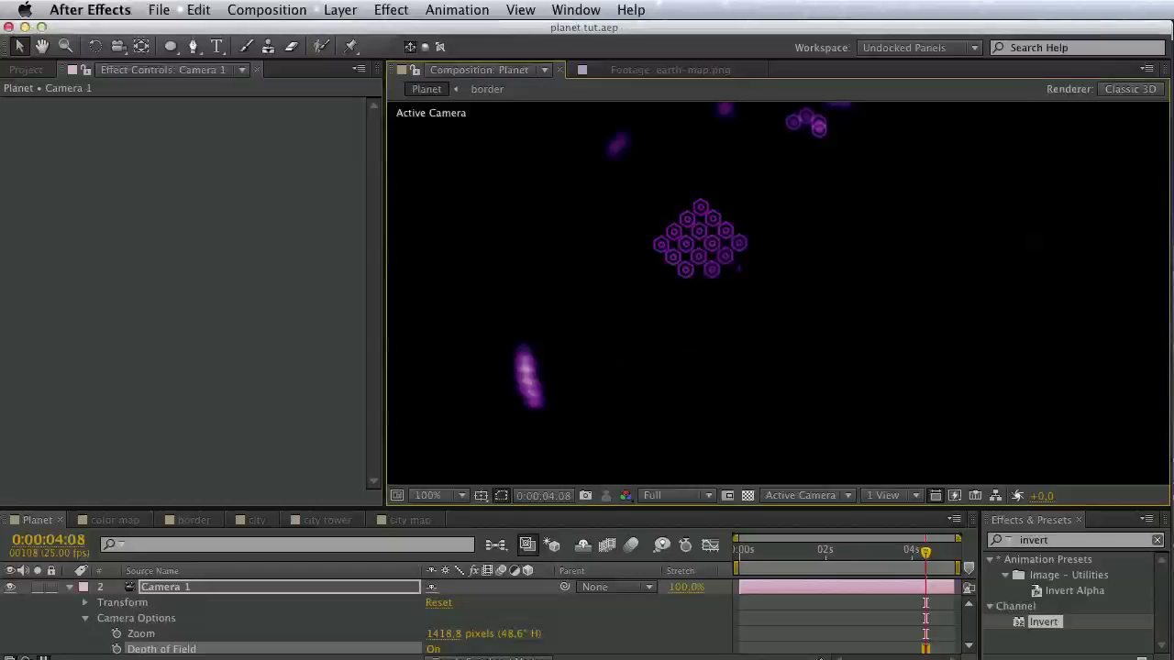
Finish importing a second earth-map.png and view the map footage.
{"action": "left_click", "coordinate": [44, 73]}
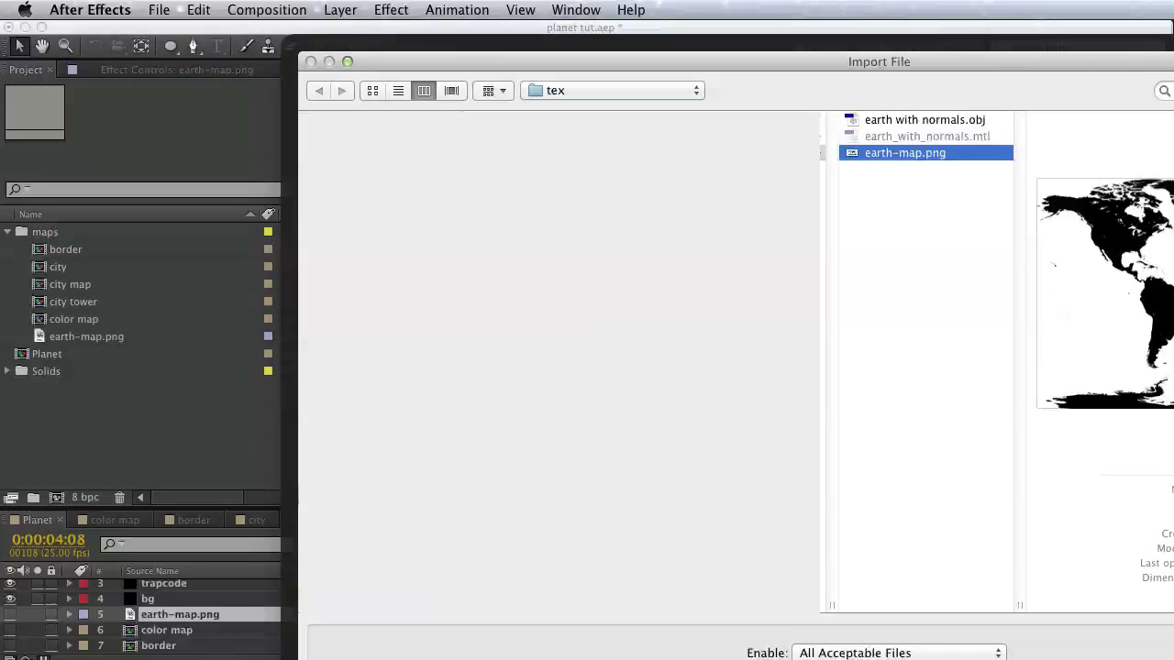
{"action": "key", "text": "Return"}
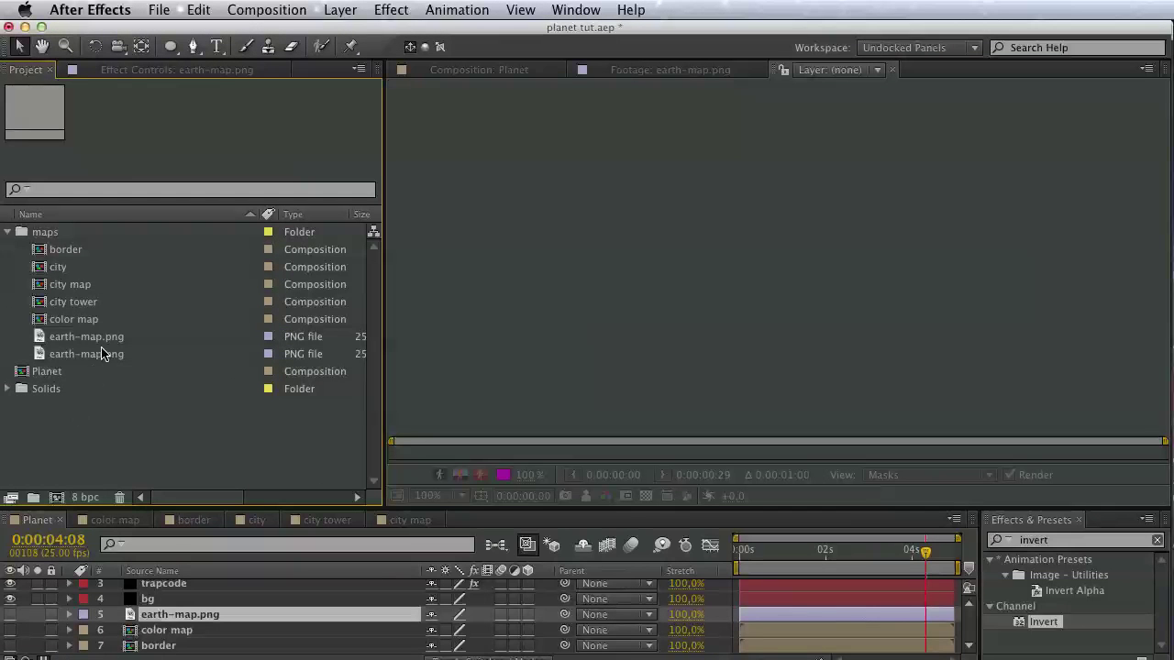
{"action": "left_click", "coordinate": [103, 354]}
{"action": "double_click", "coordinate": [104, 338]}
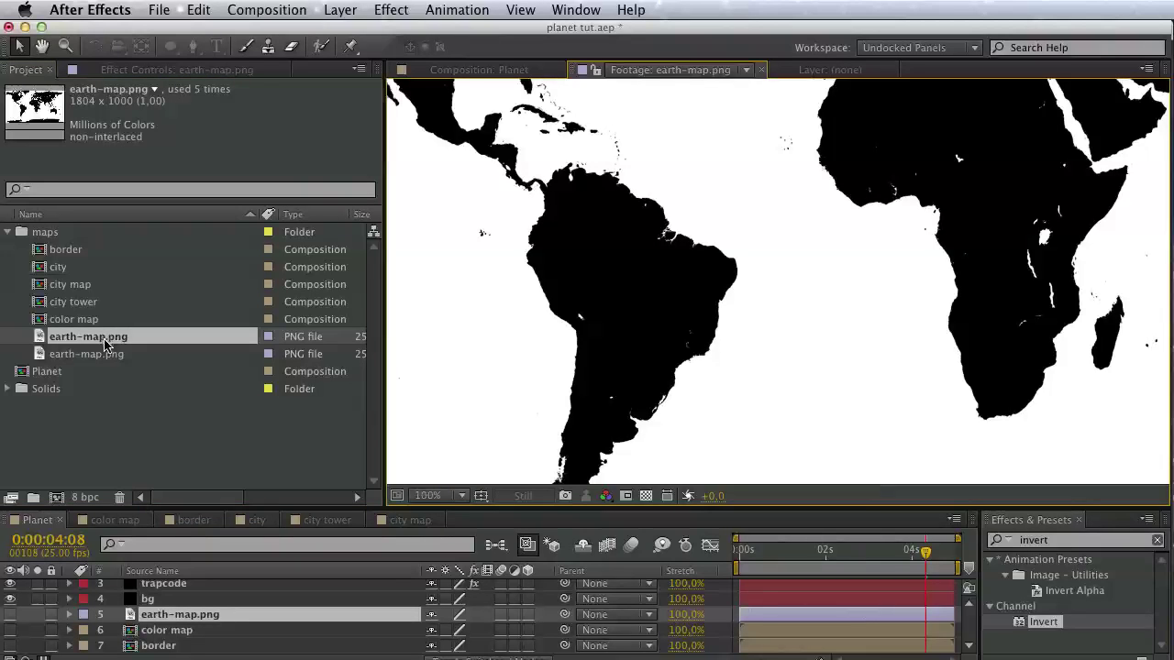
Clear the project selection and open the Import File window at the tex folder.
{"action": "left_click", "coordinate": [110, 354]}
{"action": "left_click", "coordinate": [148, 437]}
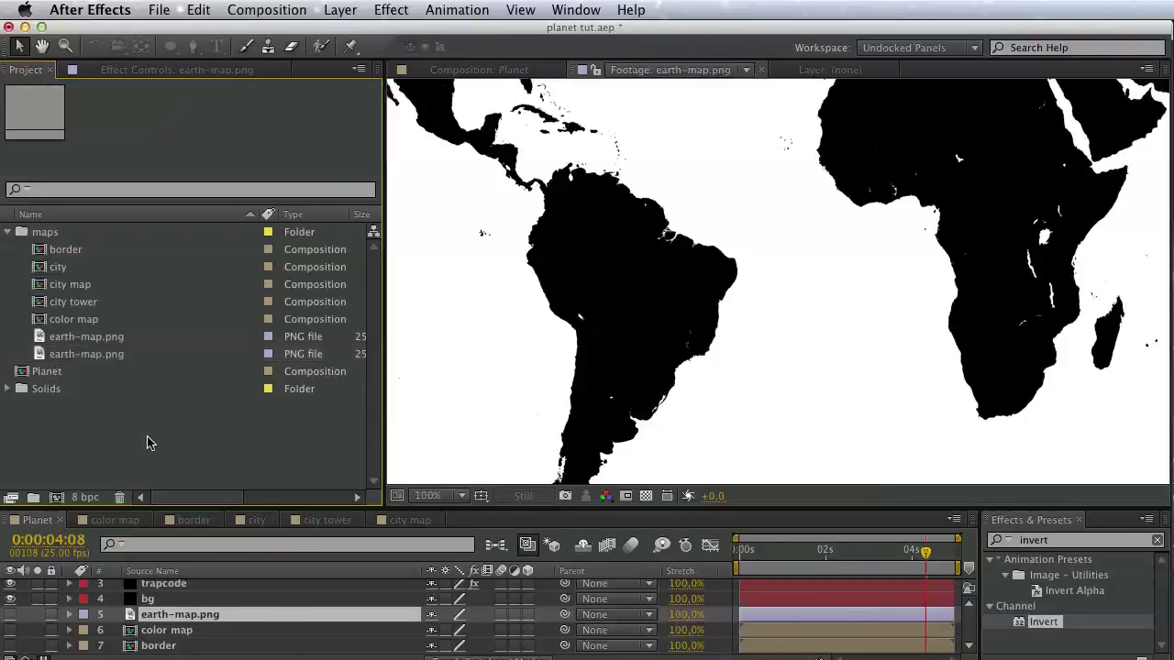
{"action": "double_click", "coordinate": [147, 436]}
Import earth with normals.obj into the maps folder and the Planet composition.
{"action": "left_click_drag", "start_coordinate": [948, 59], "coordinate": [556, 46]}
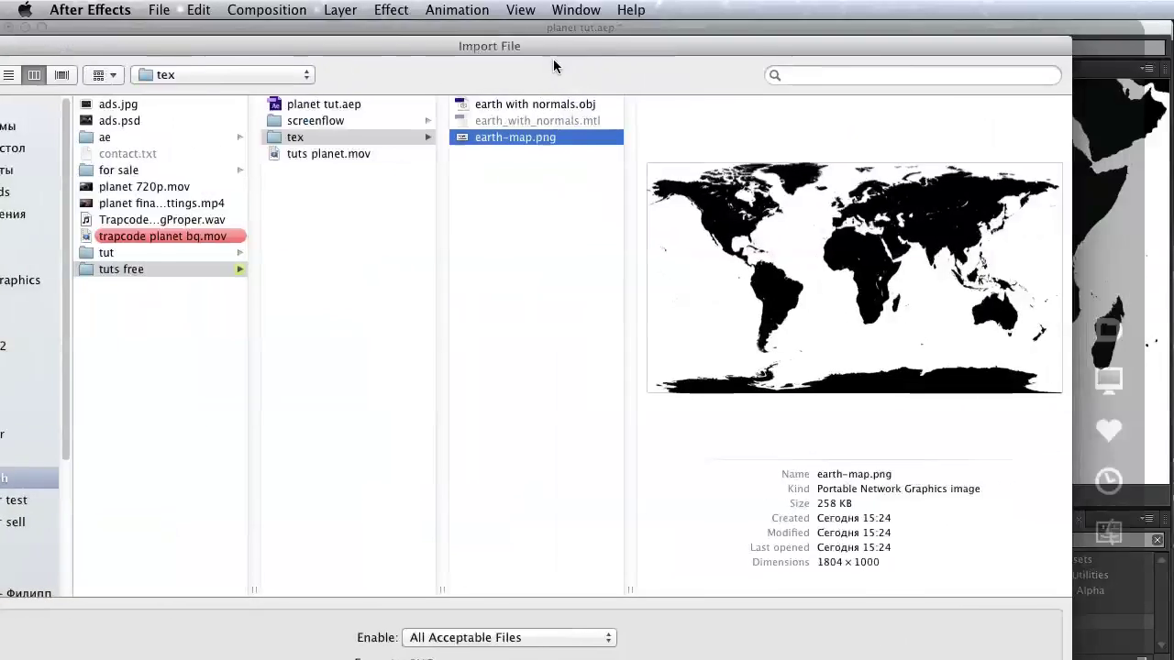
{"action": "left_click", "coordinate": [547, 106]}
{"action": "key", "text": "Return"}
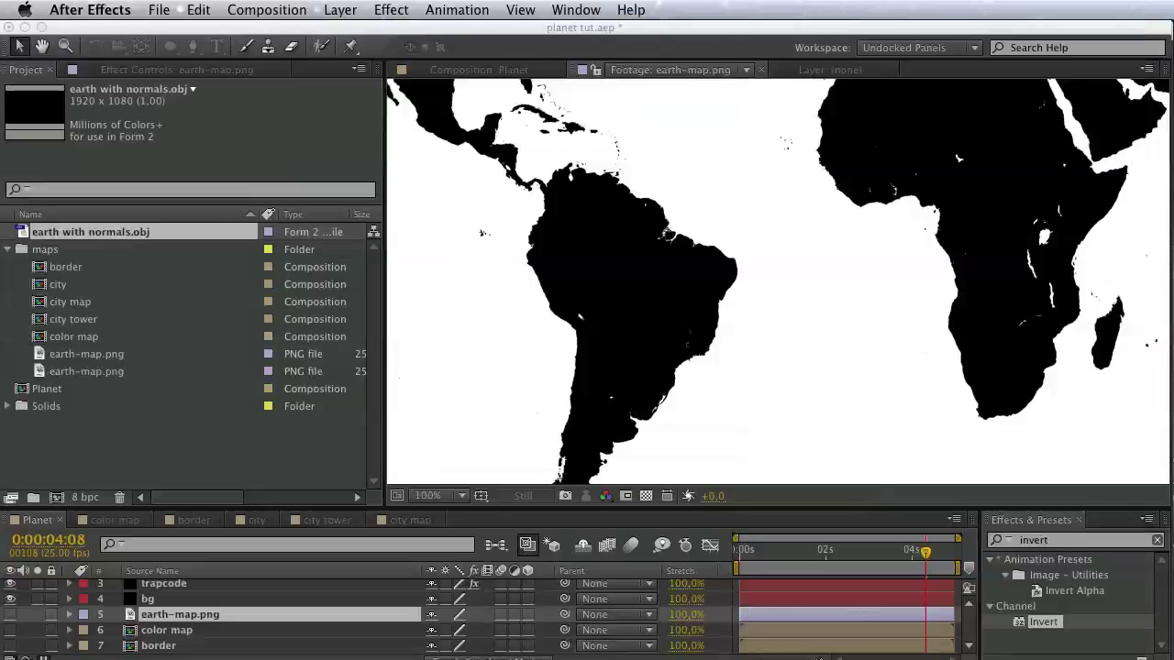
{"action": "left_click_drag", "start_coordinate": [110, 246], "coordinate": [110, 253]}
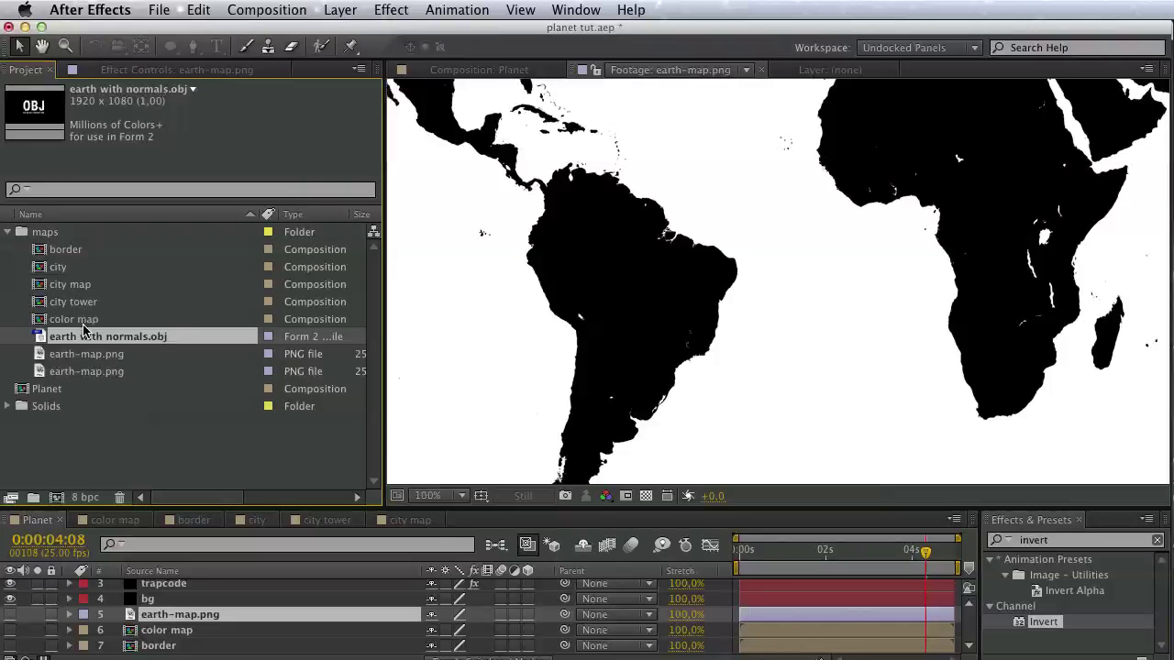
{"action": "left_click_drag", "start_coordinate": [90, 362], "coordinate": [182, 646]}
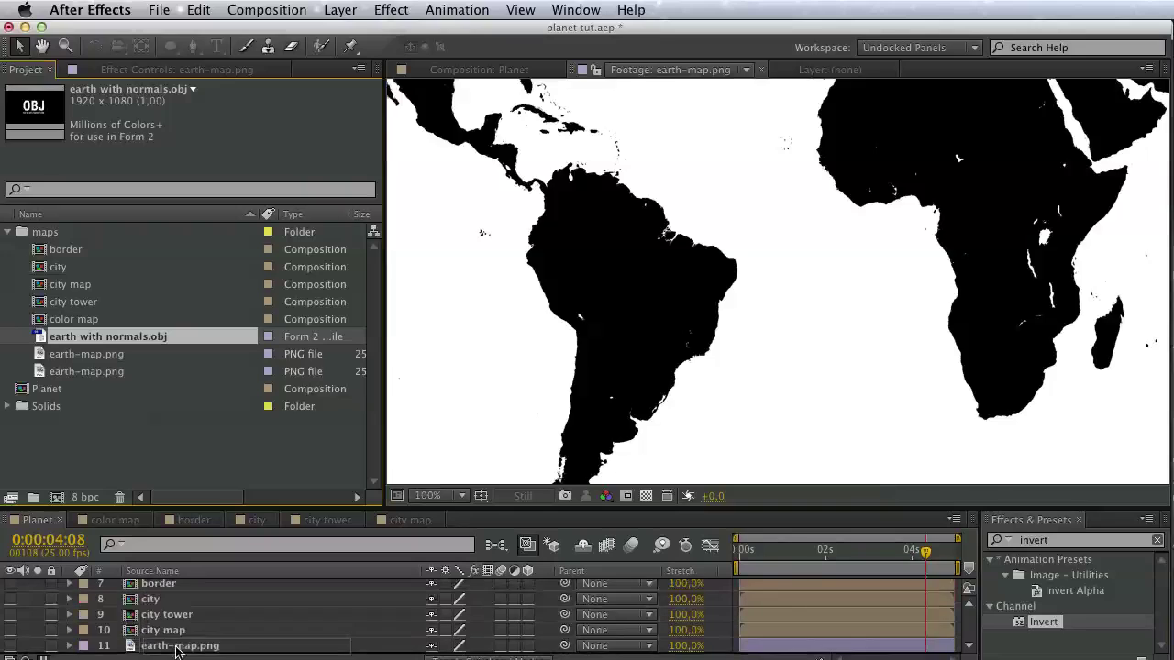
Delete the extra earth-map.png layer and its duplicate project footage.
{"action": "left_click", "coordinate": [182, 630]}
{"action": "key", "text": "Delete"}
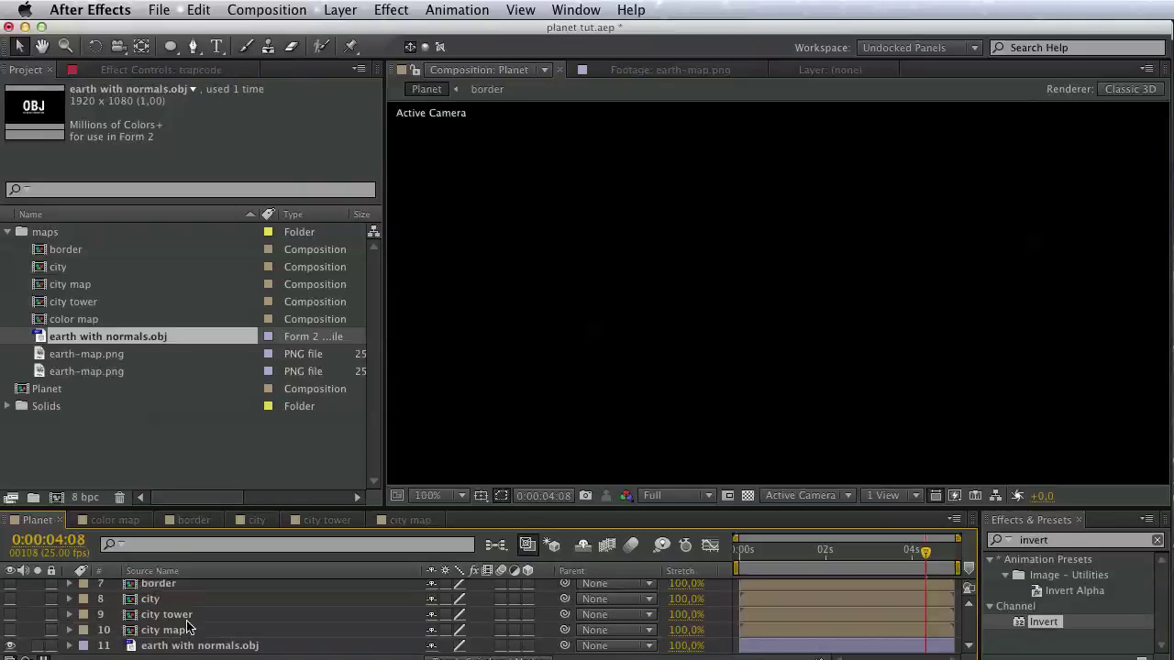
{"action": "left_click", "coordinate": [100, 370]}
{"action": "key", "text": "Delete"}
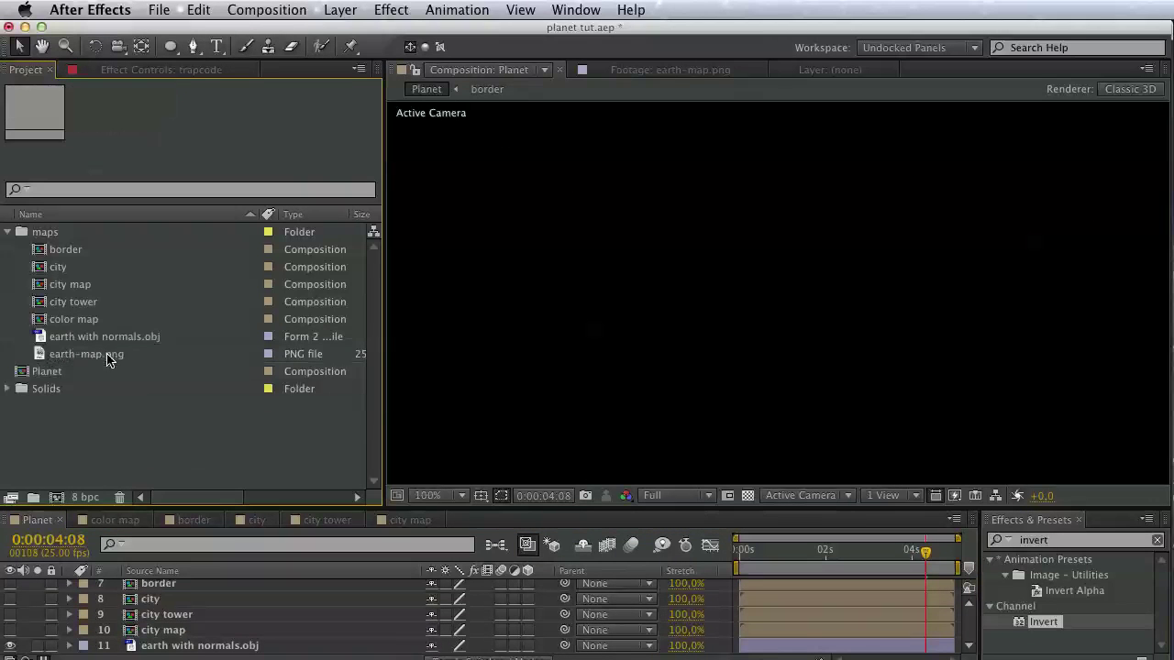
{"action": "left_click", "coordinate": [154, 646]}
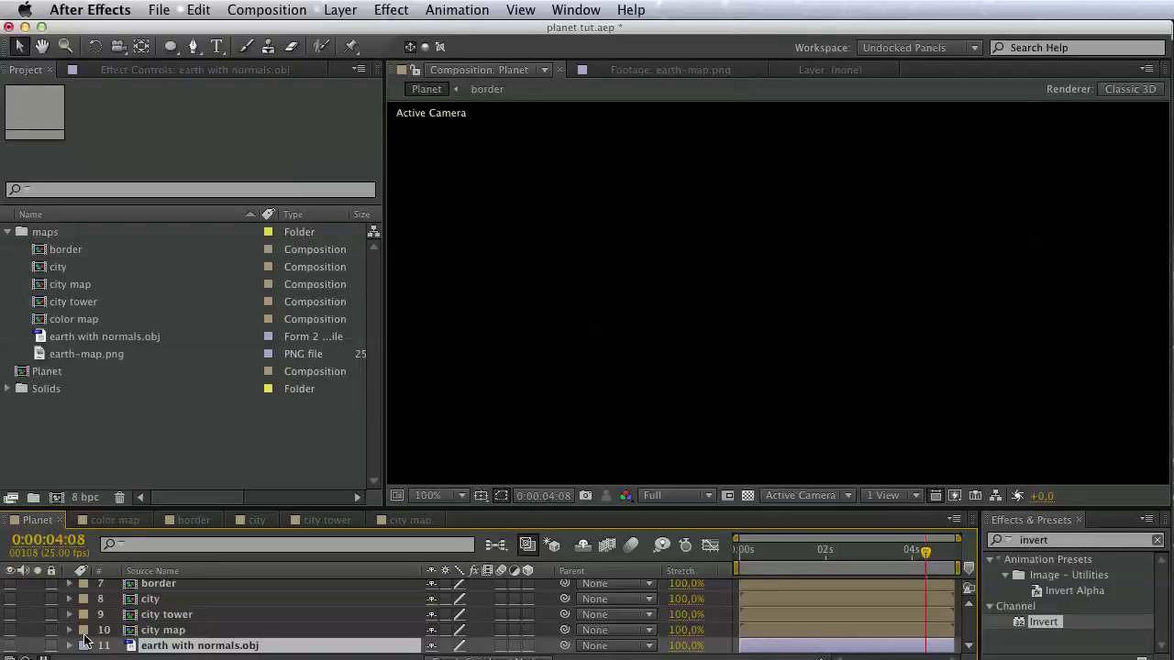
{"action": "scroll", "coordinate": [110, 633], "scroll_direction": "up", "scroll_amount": 5}
Set the city Form's 3D Model to 11. earth with normals.obj.
{"action": "left_click", "coordinate": [171, 618]}
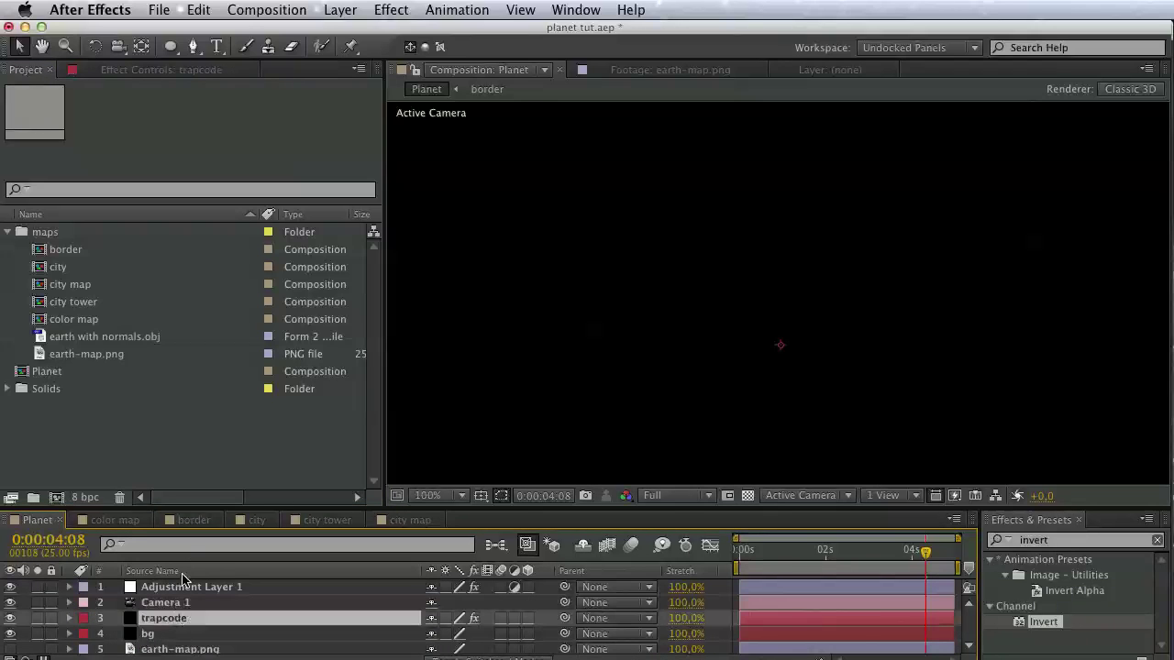
{"action": "left_click", "coordinate": [145, 72]}
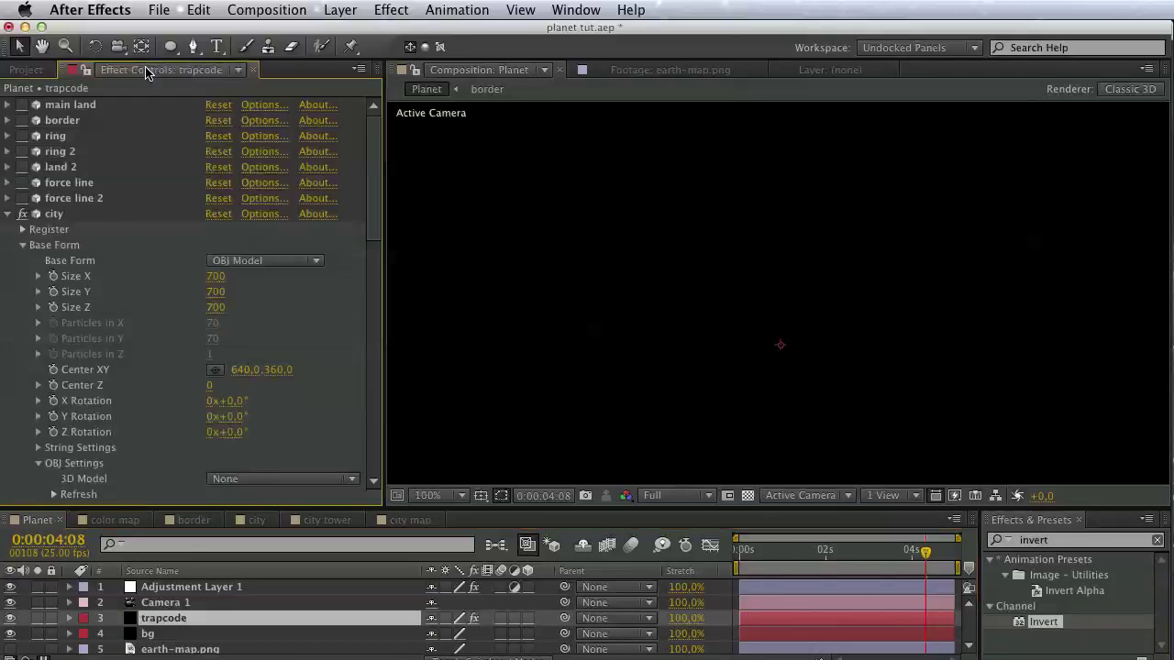
{"action": "scroll", "coordinate": [160, 407], "scroll_direction": "down", "scroll_amount": 3}
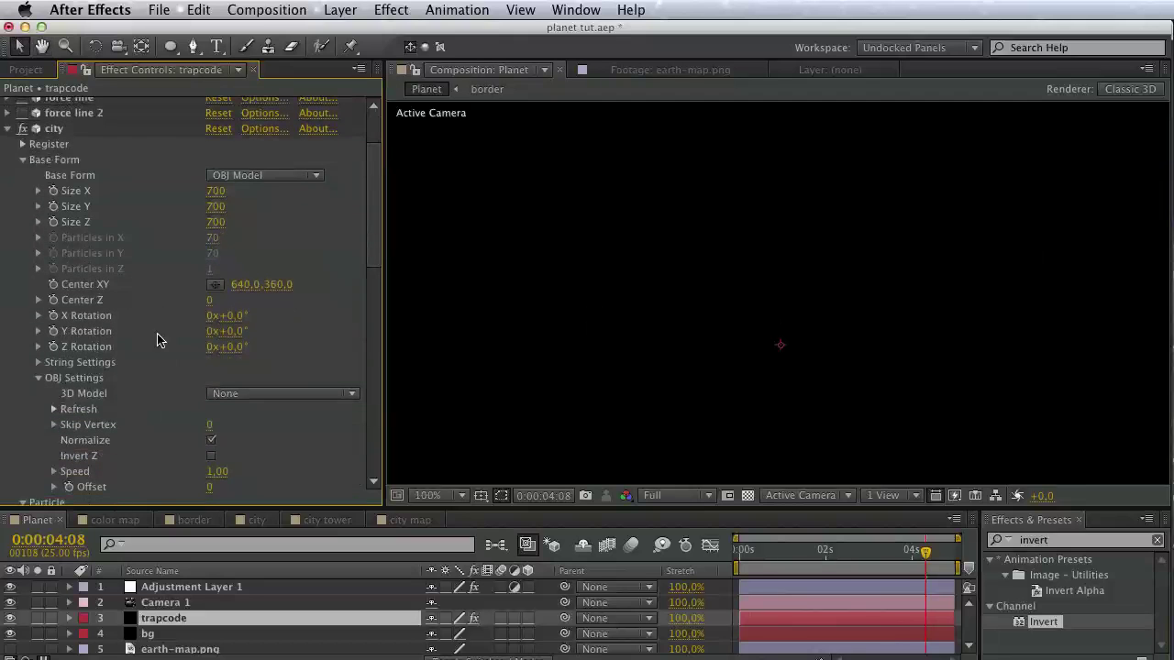
{"action": "left_click", "coordinate": [220, 393]}
{"action": "left_click", "coordinate": [305, 597]}
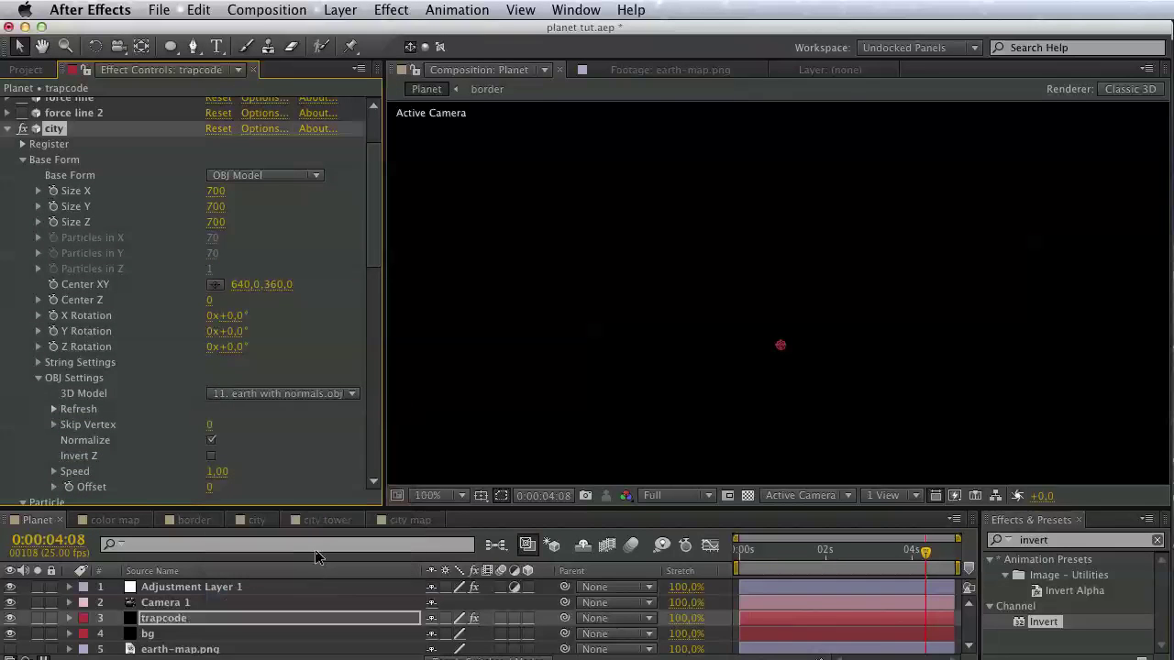
{"action": "key", "text": "h"}
{"action": "mouse_move", "coordinate": [674, 338]}
{"action": "left_mouse_down"}
{"action": "mouse_move", "coordinate": [615, 426]}
{"action": "mouse_move", "coordinate": [636, 299]}
{"action": "left_mouse_up"}
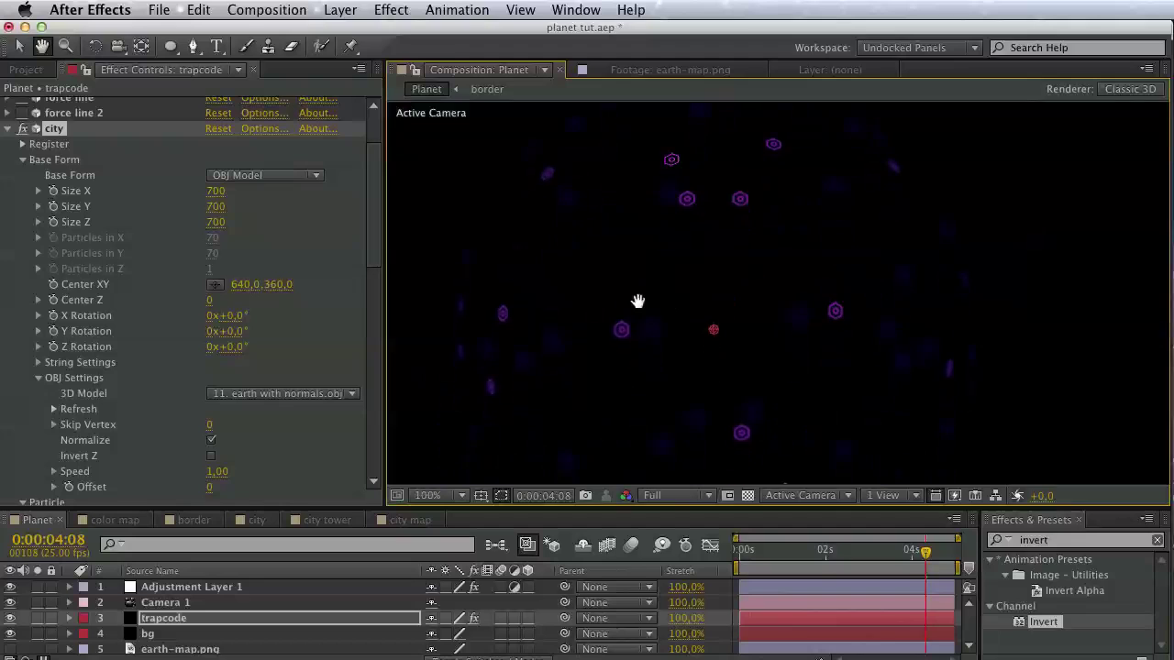
{"action": "key", "text": "v"}
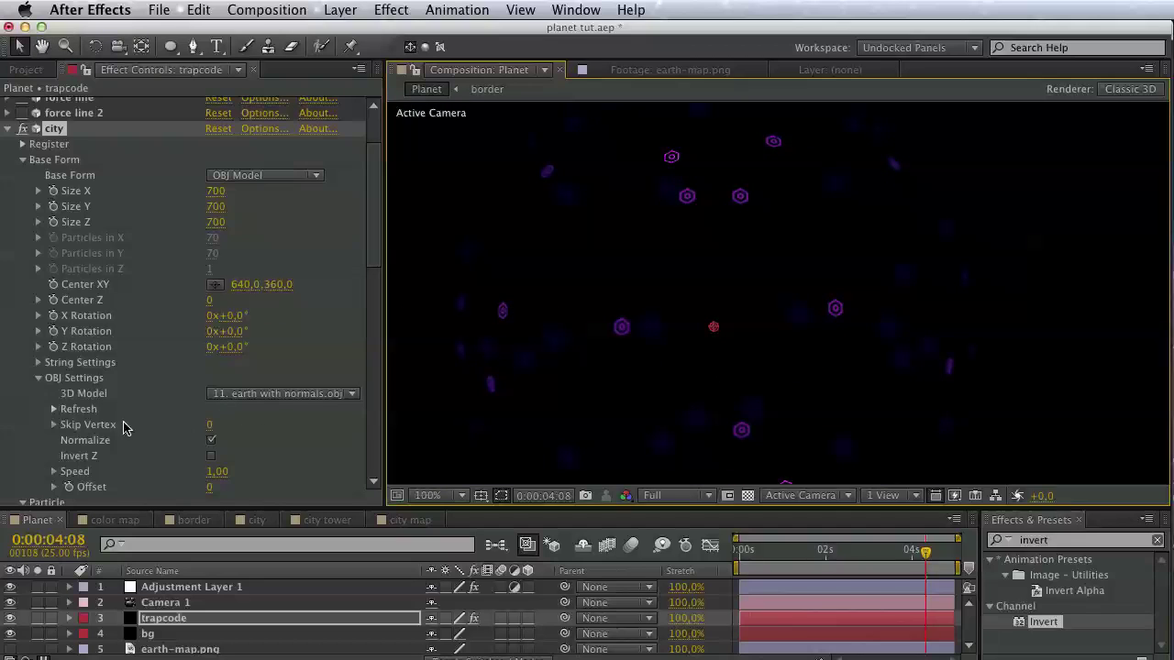
Raise Skip Vertex to 20 and collapse the city effect.
{"action": "left_click", "coordinate": [53, 425]}
{"action": "left_click_drag", "start_coordinate": [209, 425], "coordinate": [227, 424]}
{"action": "scroll", "coordinate": [210, 279], "scroll_direction": "down", "scroll_amount": 5}
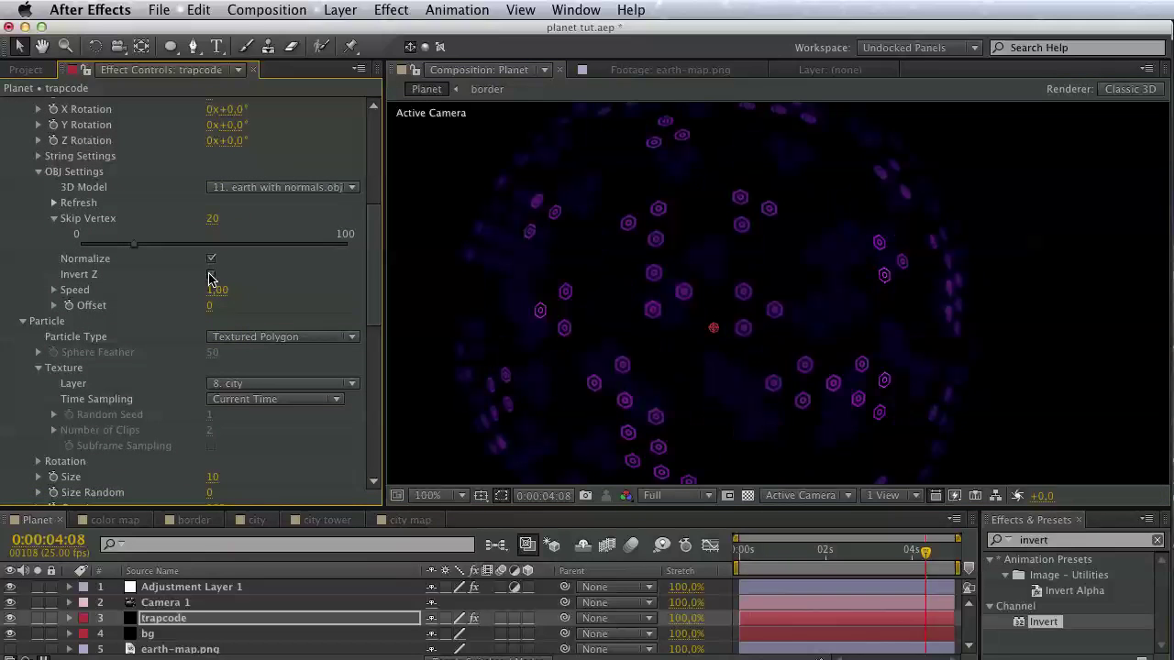
{"action": "mouse_move", "coordinate": [374, 320]}
{"action": "left_mouse_down"}
{"action": "mouse_move", "coordinate": [371, 358]}
{"action": "mouse_move", "coordinate": [361, 205]}
{"action": "left_mouse_up"}
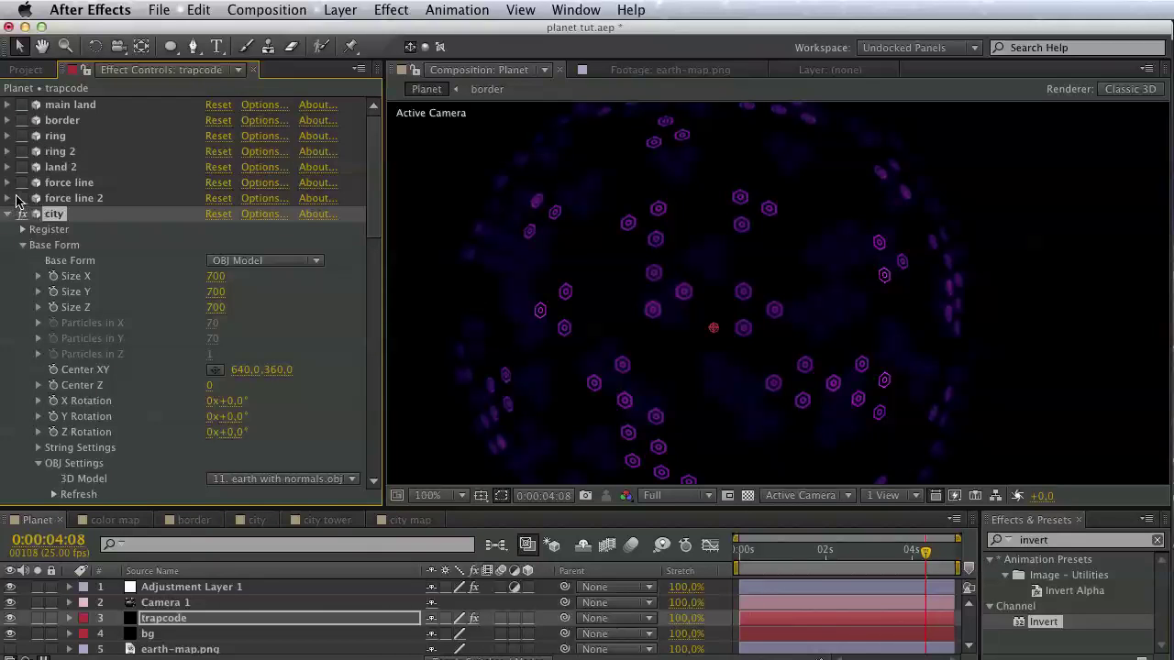
{"action": "left_click", "coordinate": [7, 215]}
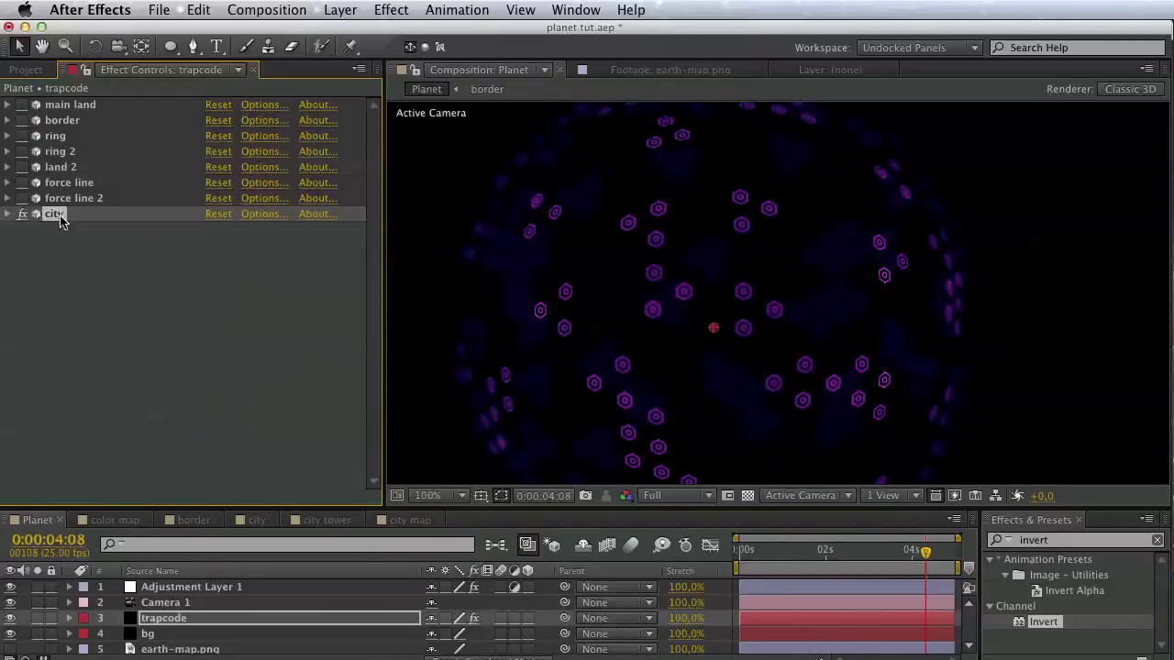
Duplicate the city Form effect and set the copy's Texture Layer to 9. city tower.
{"action": "left_click", "coordinate": [190, 11]}
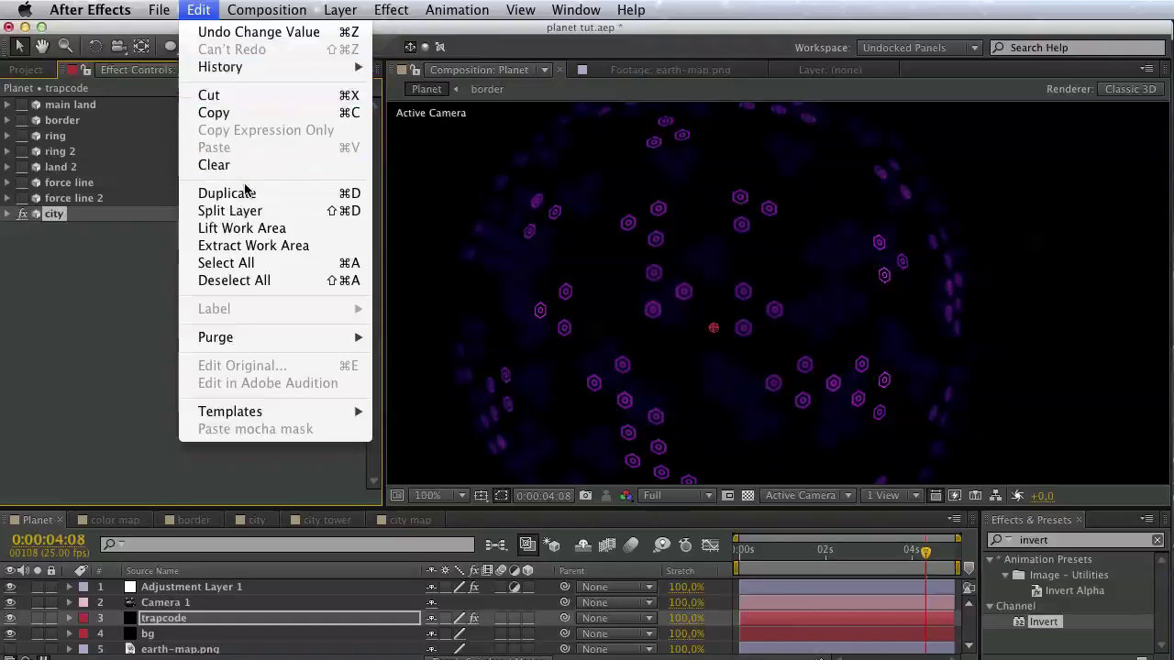
{"action": "left_click", "coordinate": [245, 198]}
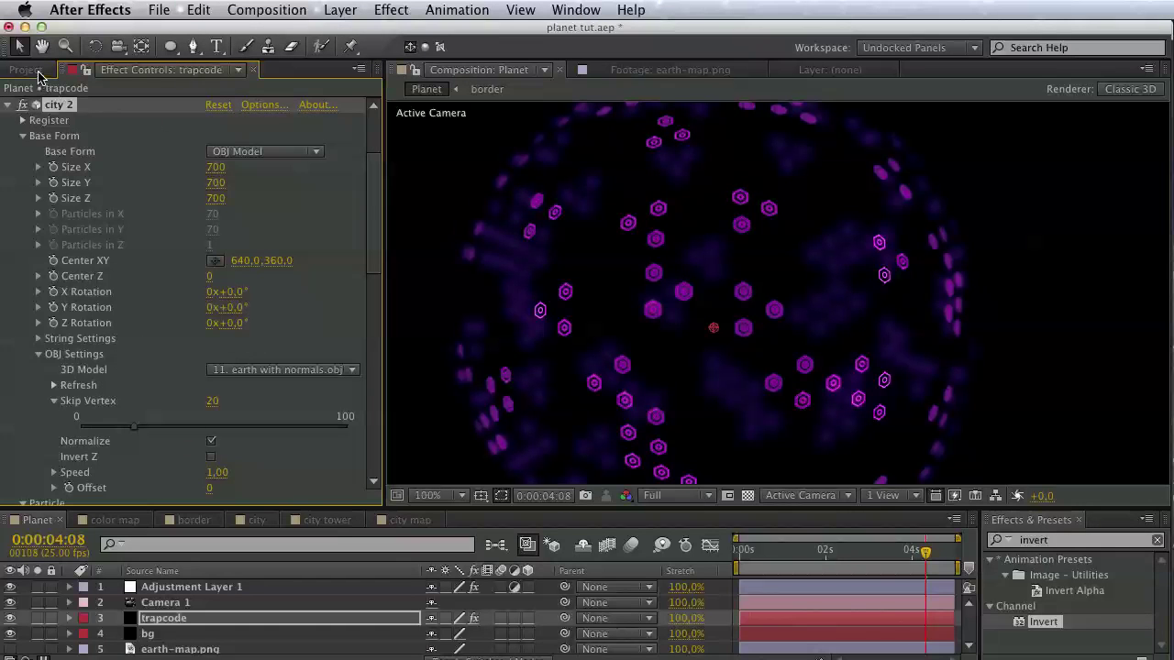
{"action": "scroll", "coordinate": [184, 354], "scroll_direction": "down", "scroll_amount": 2}
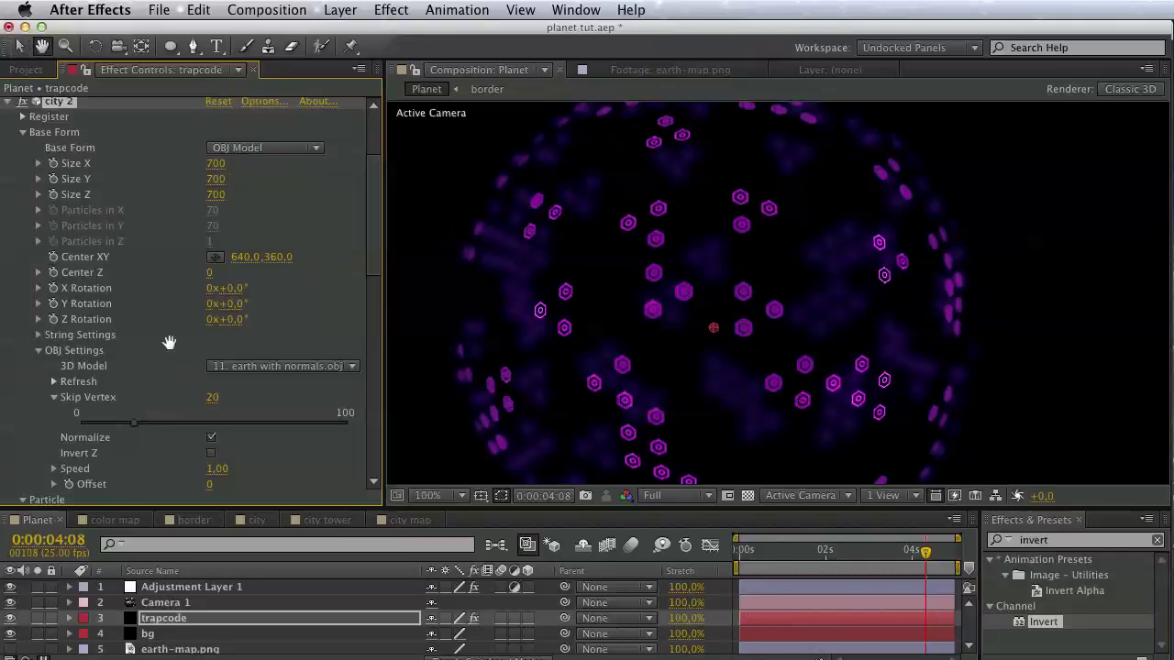
{"action": "scroll", "coordinate": [183, 354], "scroll_direction": "down", "scroll_amount": 5}
{"action": "scroll", "coordinate": [183, 354], "scroll_direction": "down", "scroll_amount": 5}
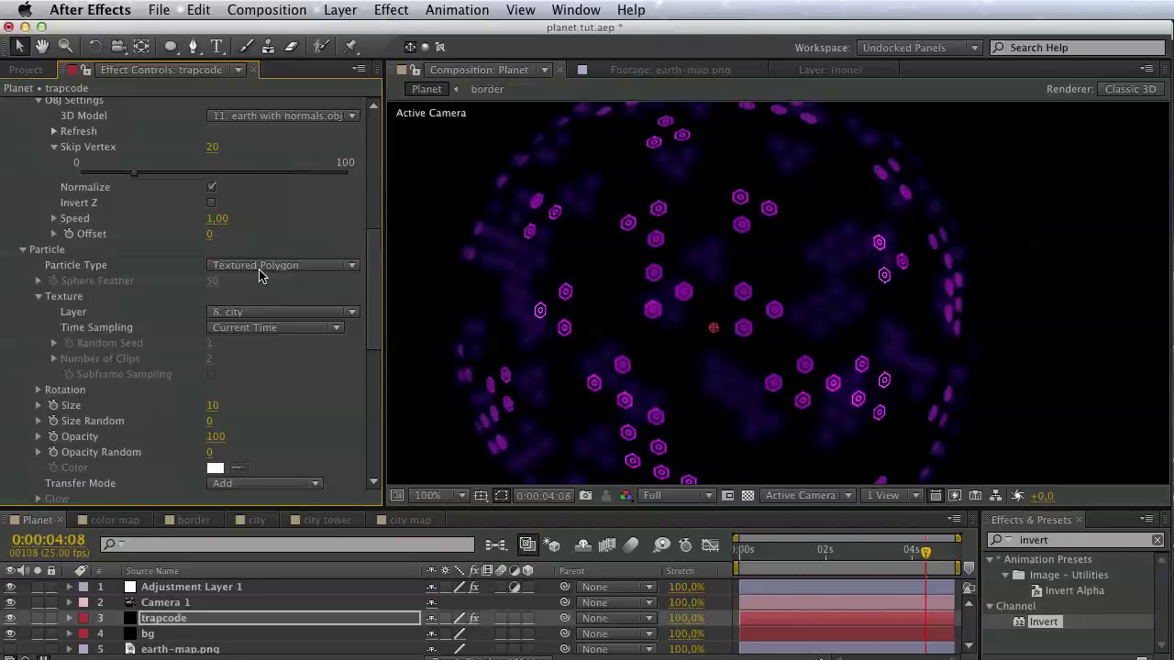
{"action": "left_click", "coordinate": [248, 318]}
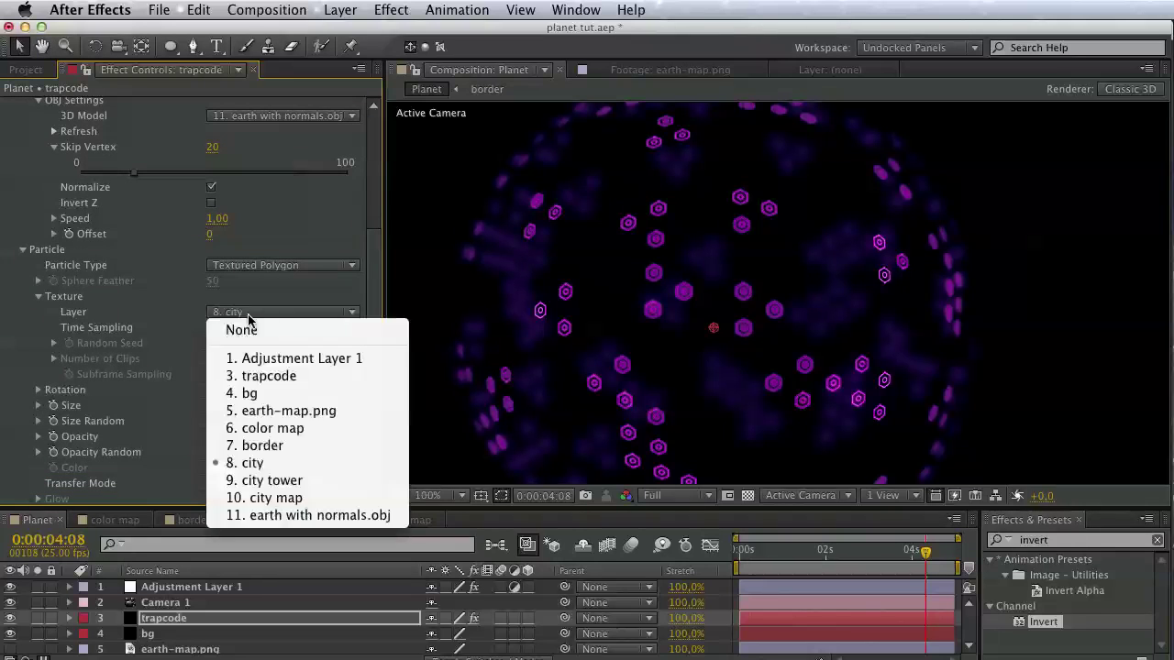
{"action": "left_click", "coordinate": [312, 482]}
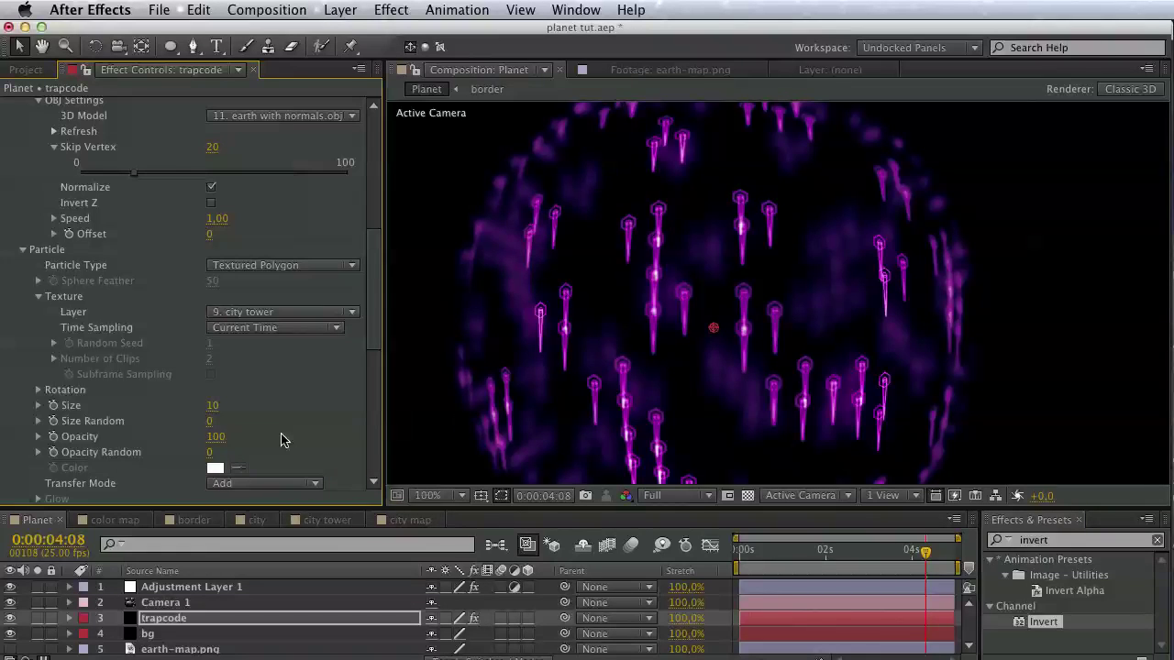
Expand the copy's particle Rotation settings.
{"action": "scroll", "coordinate": [282, 413], "scroll_direction": "down", "scroll_amount": 5}
{"action": "scroll", "coordinate": [289, 275], "scroll_direction": "down", "scroll_amount": 4}
{"action": "scroll", "coordinate": [281, 273], "scroll_direction": "down", "scroll_amount": 1}
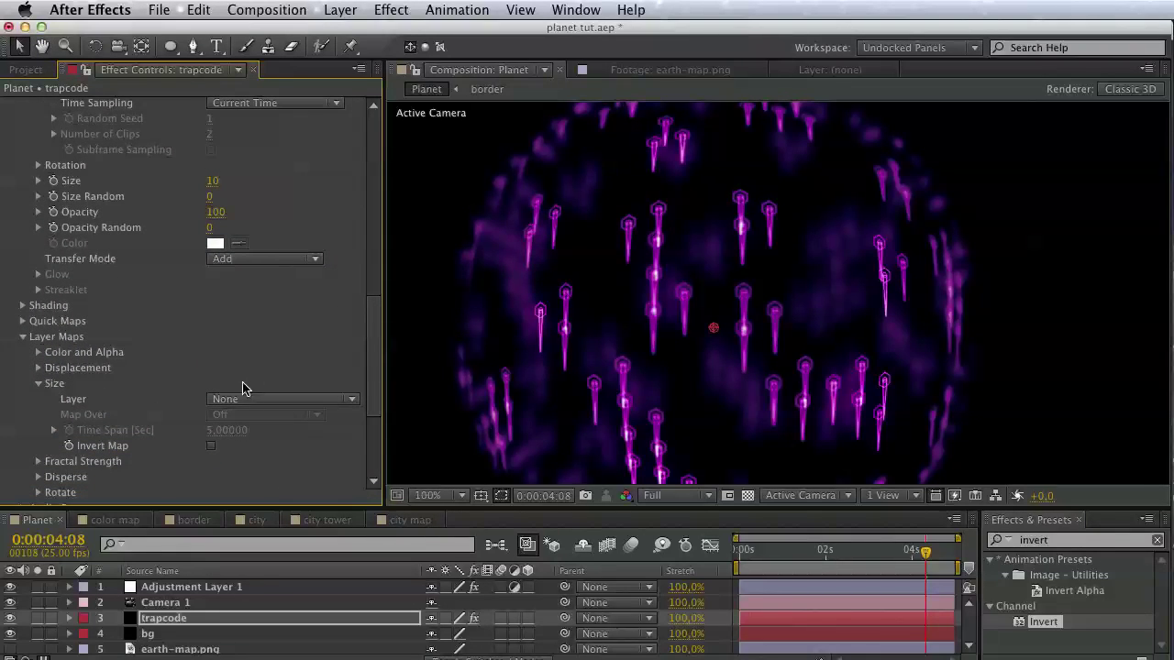
{"action": "scroll", "coordinate": [169, 296], "scroll_direction": "up", "scroll_amount": 5}
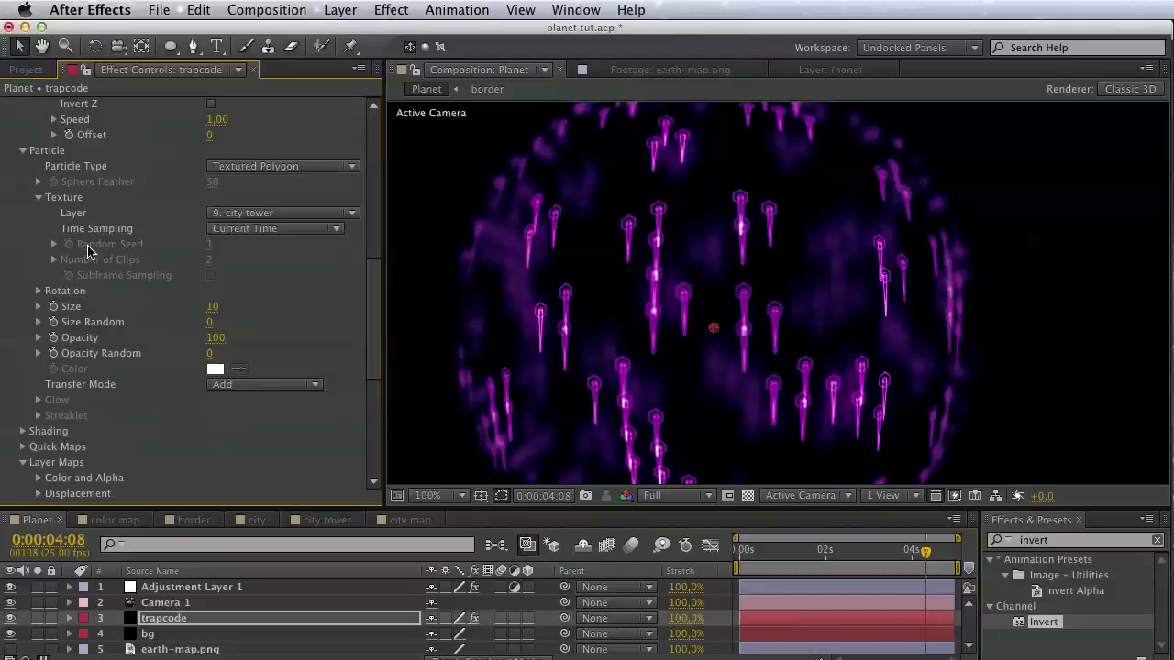
{"action": "left_click", "coordinate": [38, 291]}
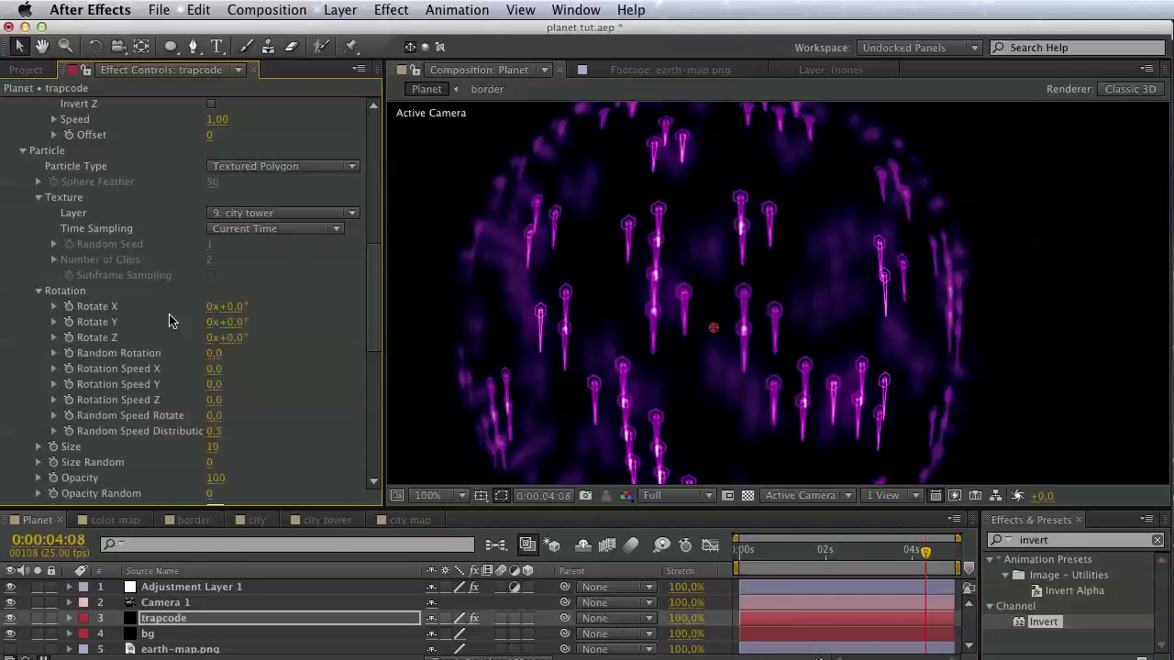
Try -90° on Rotate Z and Rotate Y, then reset both to 0.
{"action": "left_click_drag", "start_coordinate": [235, 344], "coordinate": [260, 344]}
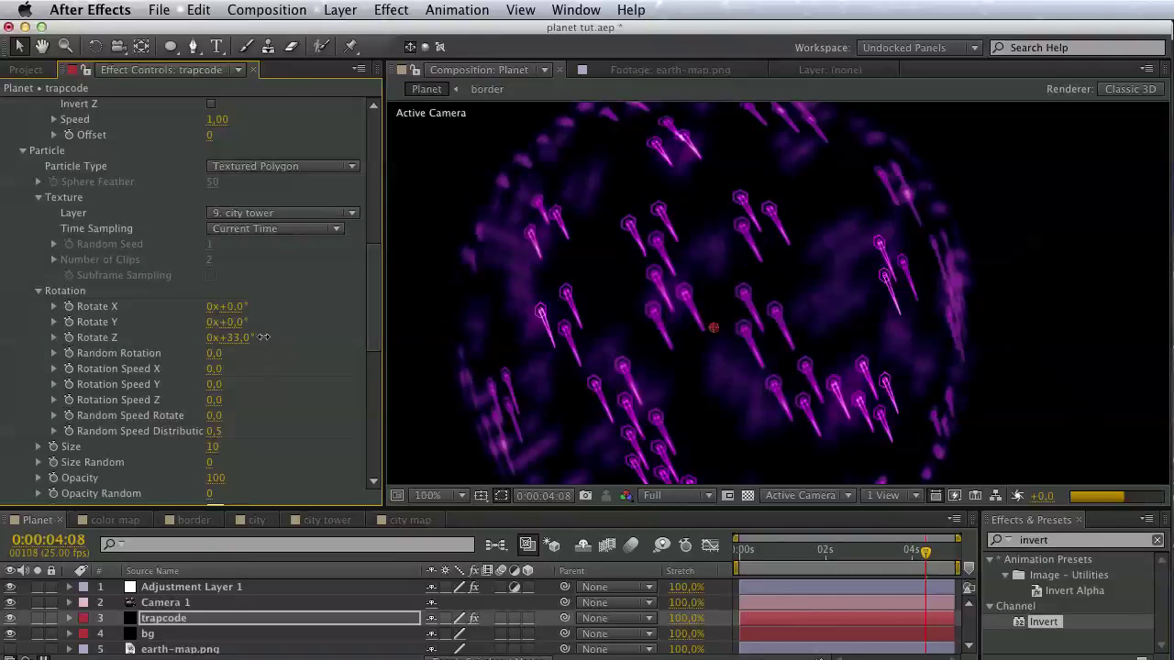
{"action": "left_click", "coordinate": [244, 338]}
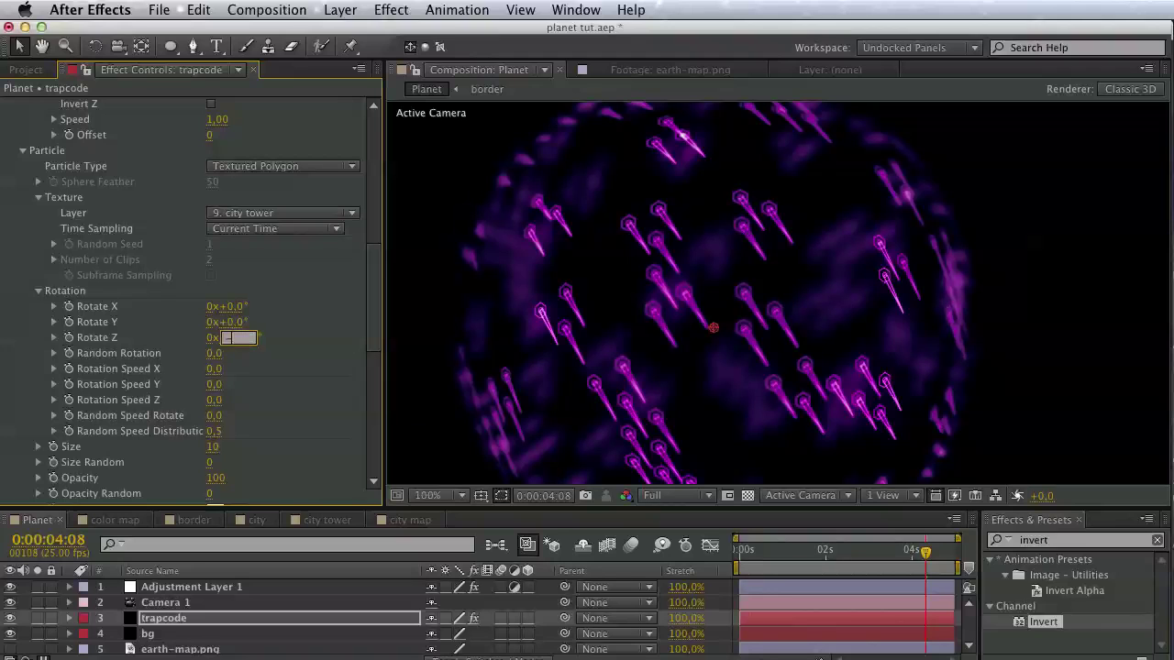
{"action": "type", "text": "-90"}
{"action": "key", "text": "Return"}
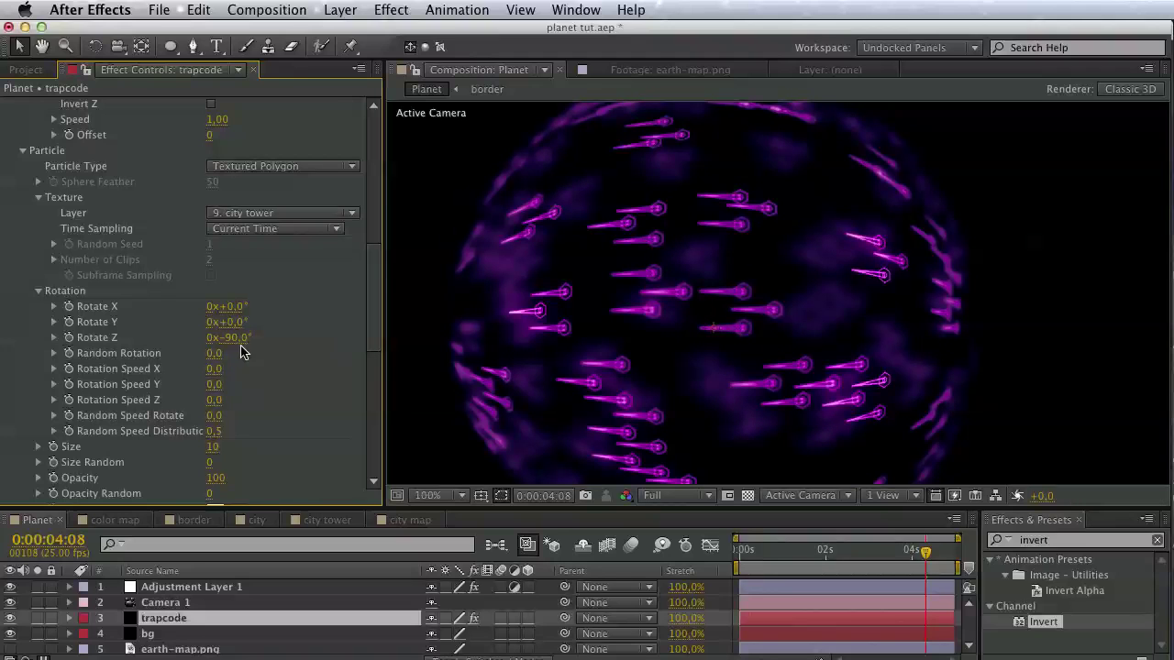
{"action": "left_click", "coordinate": [241, 339]}
{"action": "key", "text": "Return"}
{"action": "left_click", "coordinate": [237, 322]}
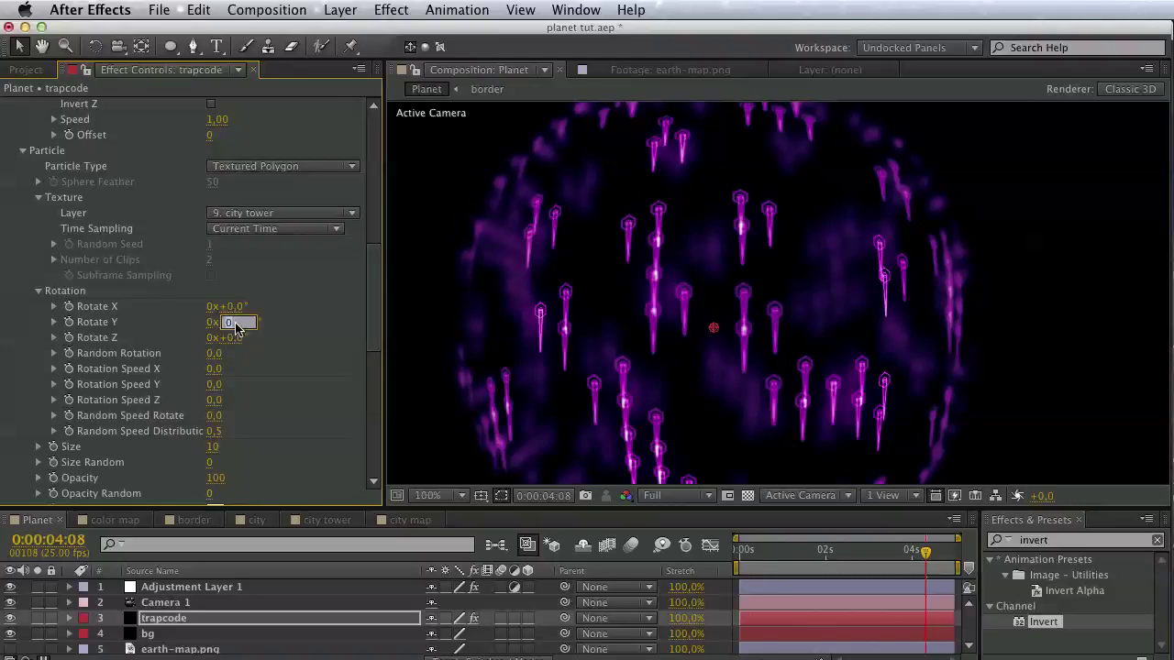
{"action": "type", "text": "-90"}
{"action": "key", "text": "Return"}
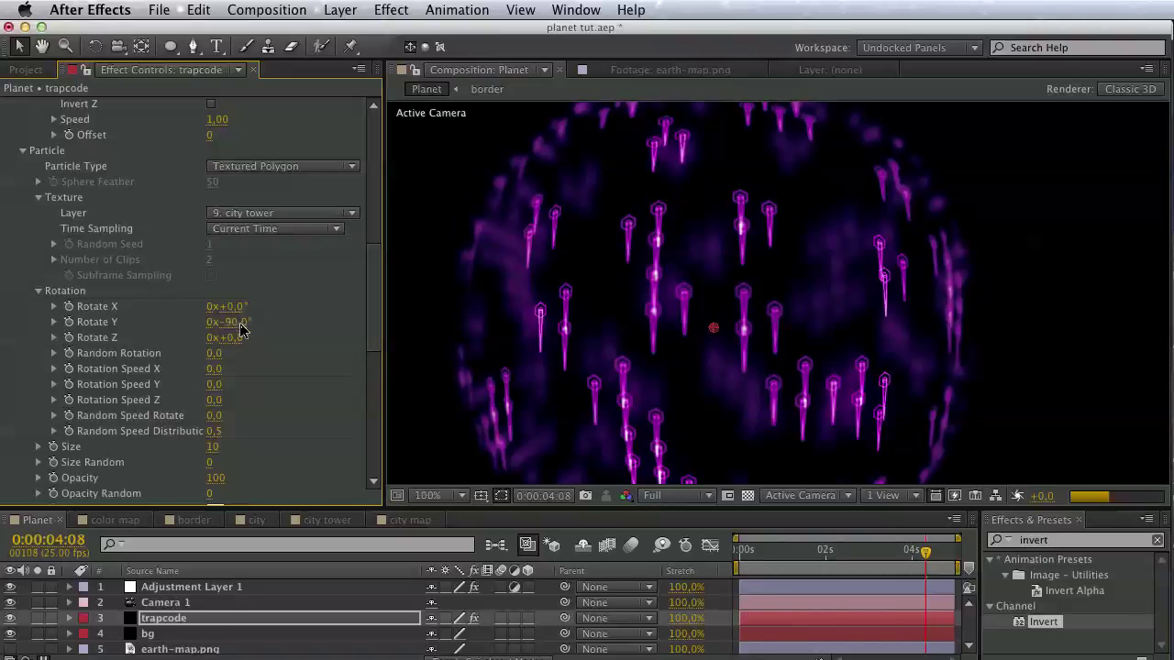
{"action": "left_click", "coordinate": [240, 323]}
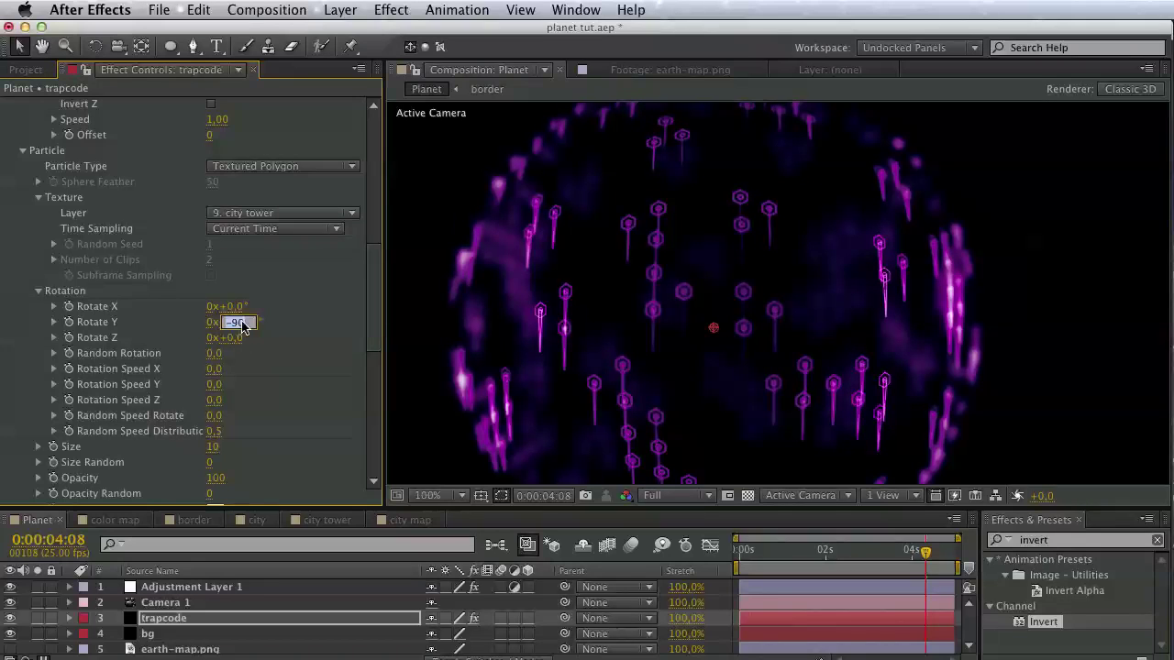
{"action": "type", "text": "0"}
{"action": "key", "text": "Return"}
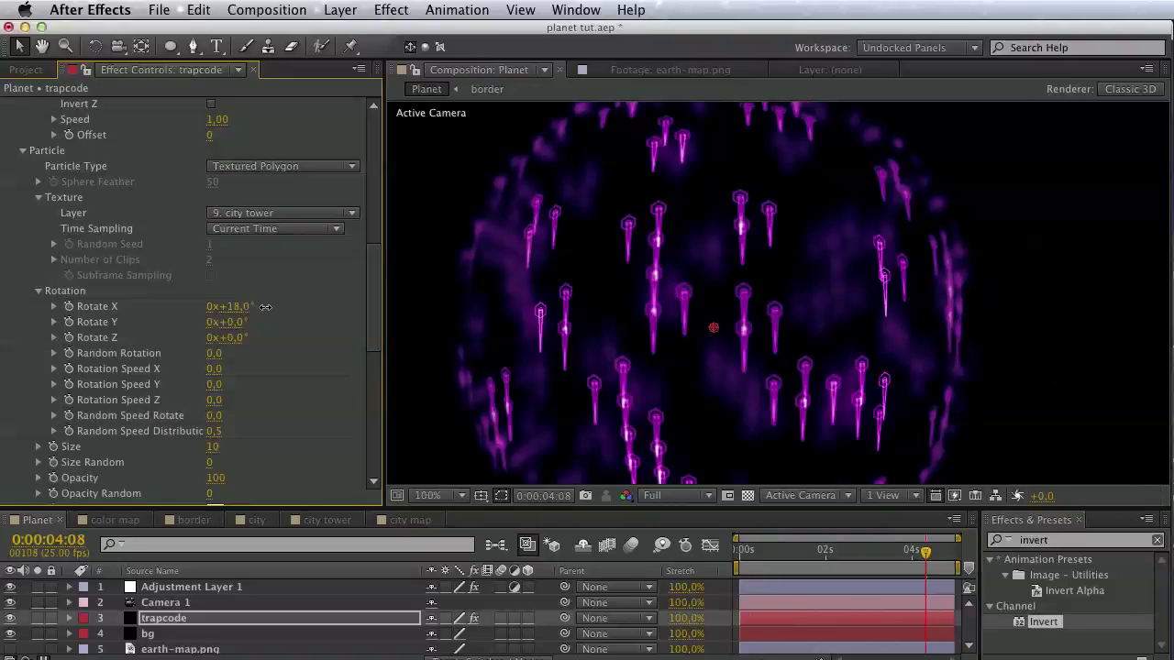
Set Rotate X to -90° so the towers point outward.
{"action": "left_click_drag", "start_coordinate": [265, 307], "coordinate": [273, 314]}
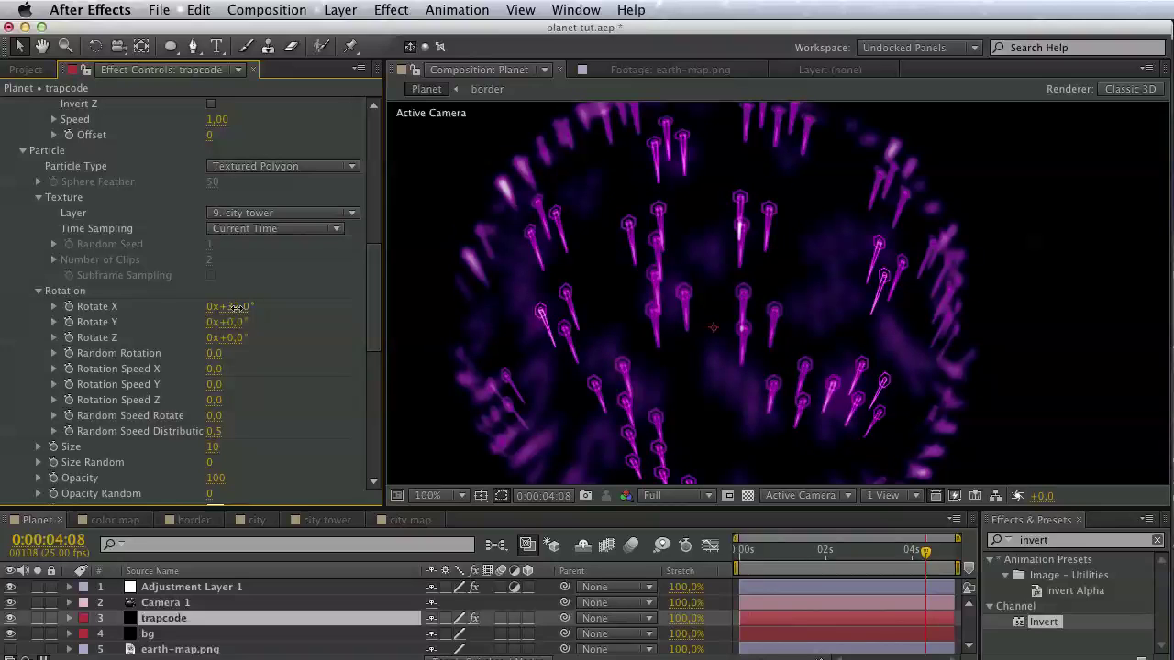
{"action": "left_click", "coordinate": [235, 309]}
{"action": "type", "text": "-90"}
{"action": "key", "text": "Return"}
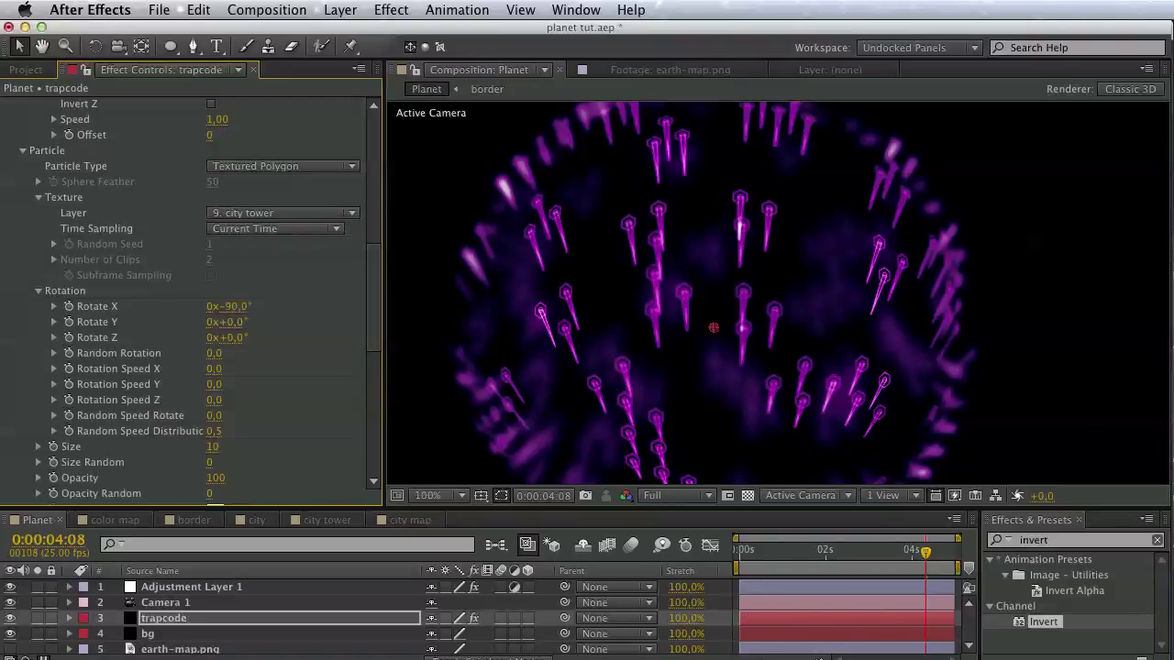
Raise Skip Vertex to 49 to thin out the towers.
{"action": "left_click_drag", "start_coordinate": [651, 275], "coordinate": [656, 353]}
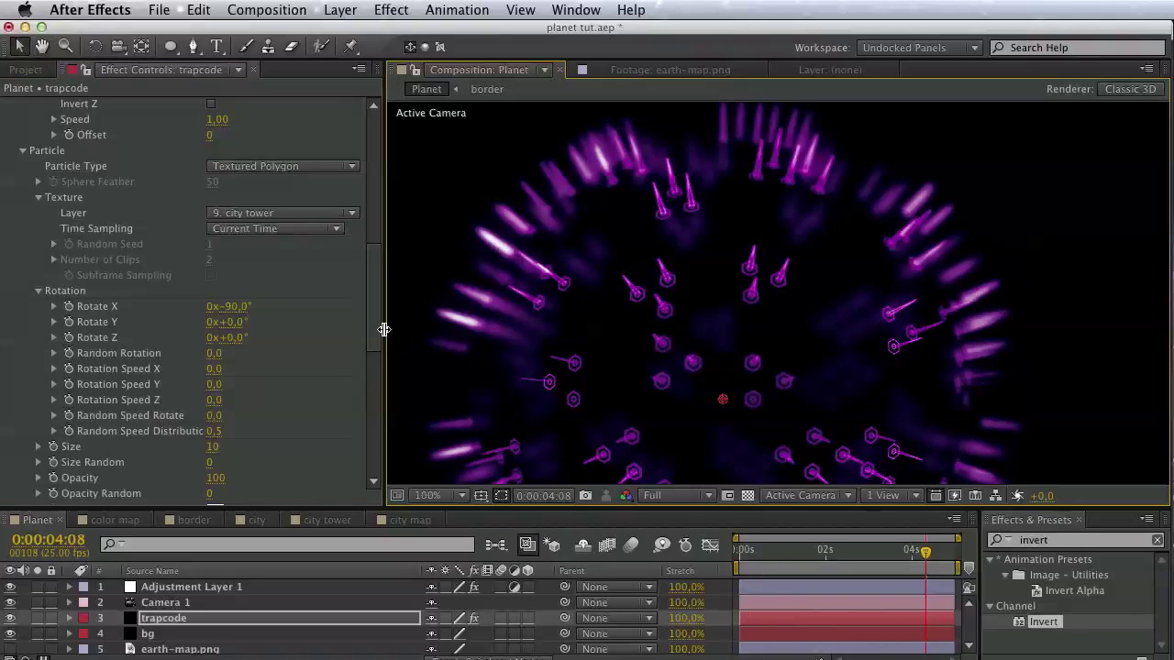
{"action": "left_click_drag", "start_coordinate": [374, 322], "coordinate": [376, 190]}
{"action": "scroll", "coordinate": [144, 404], "scroll_direction": "down", "scroll_amount": 5}
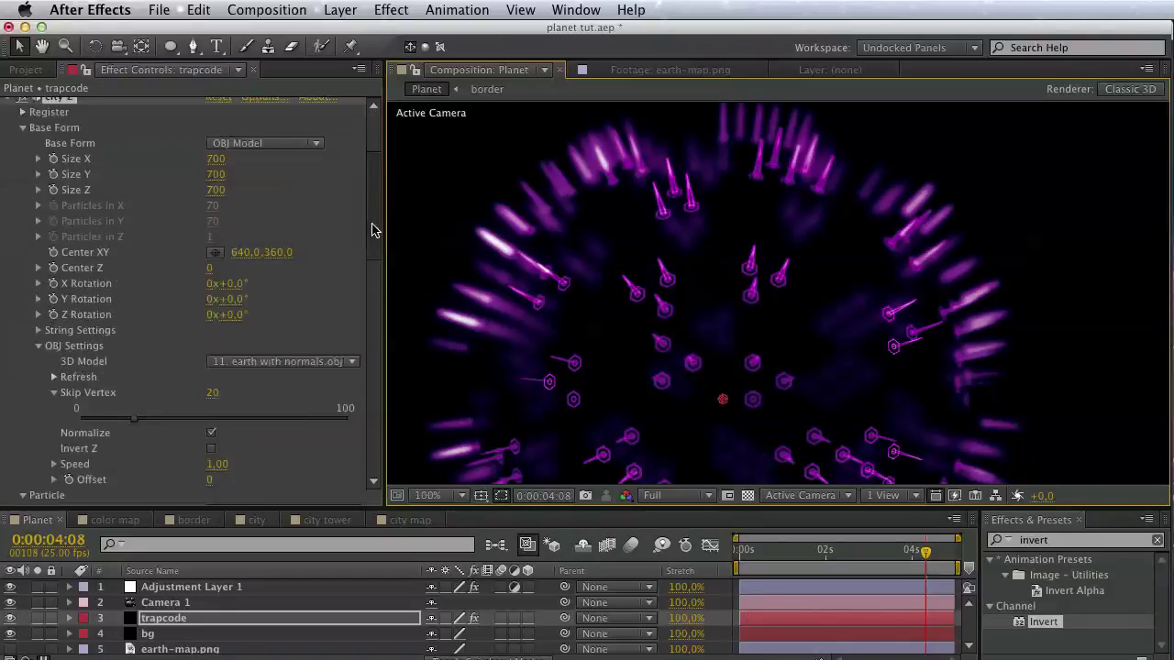
{"action": "left_click_drag", "start_coordinate": [169, 396], "coordinate": [210, 391]}
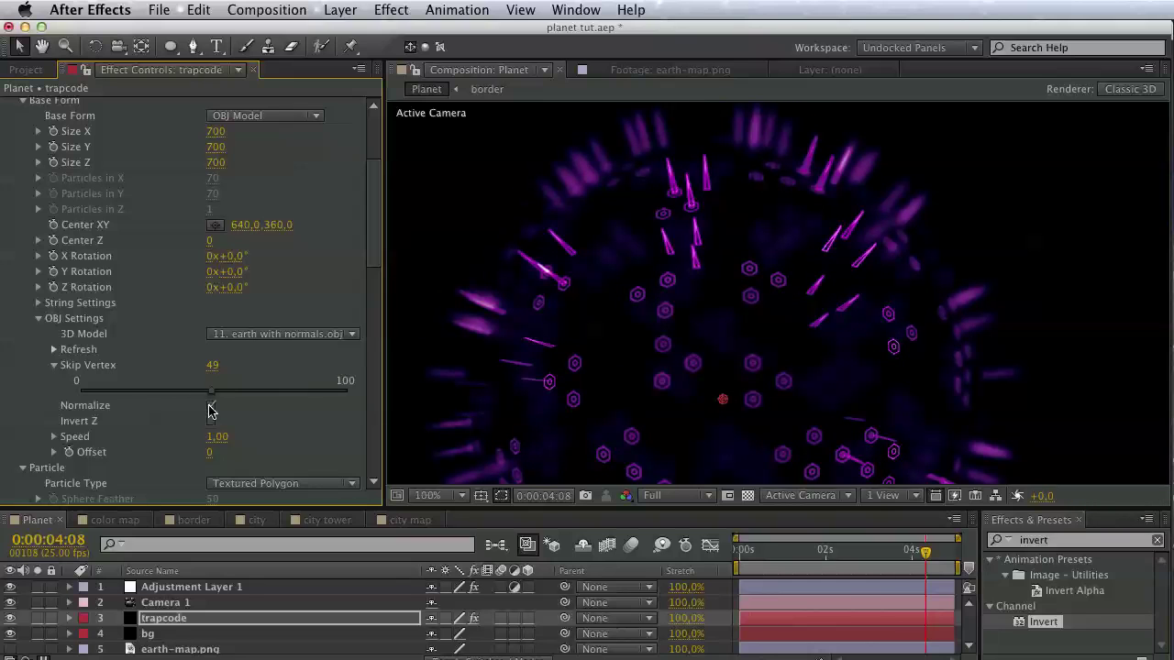
Set the city Form's Skip Vertex to 50.
{"action": "left_click", "coordinate": [213, 366]}
{"action": "type", "text": "50"}
{"action": "key", "text": "Return"}
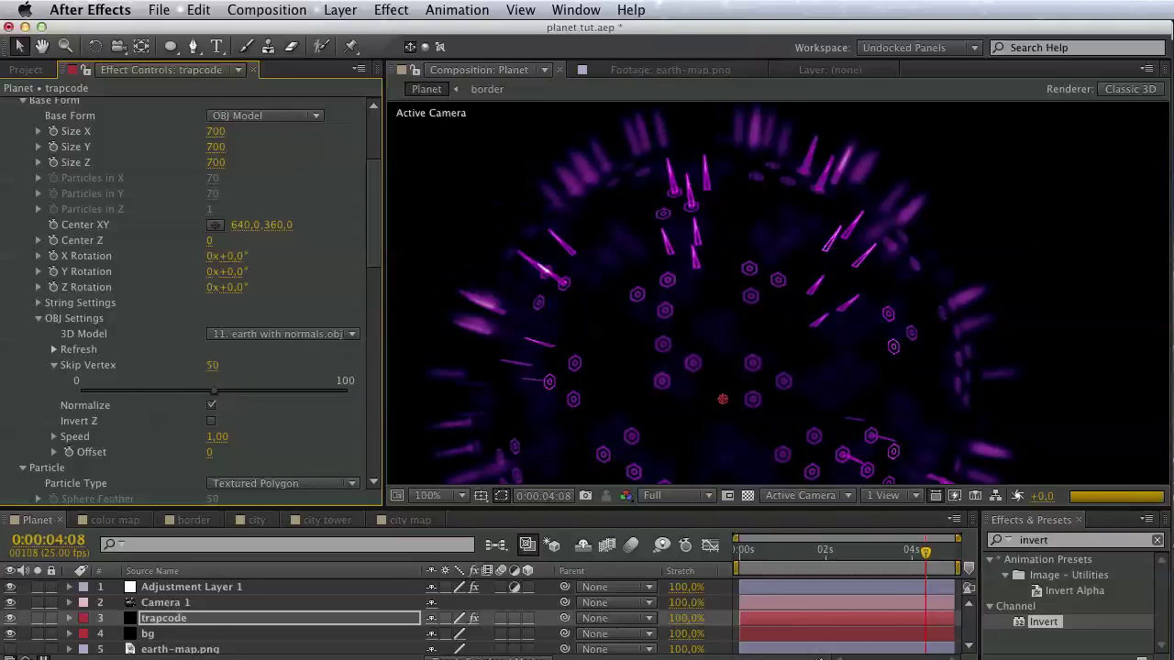
{"action": "scroll", "coordinate": [160, 233], "scroll_direction": "up", "scroll_amount": 5}
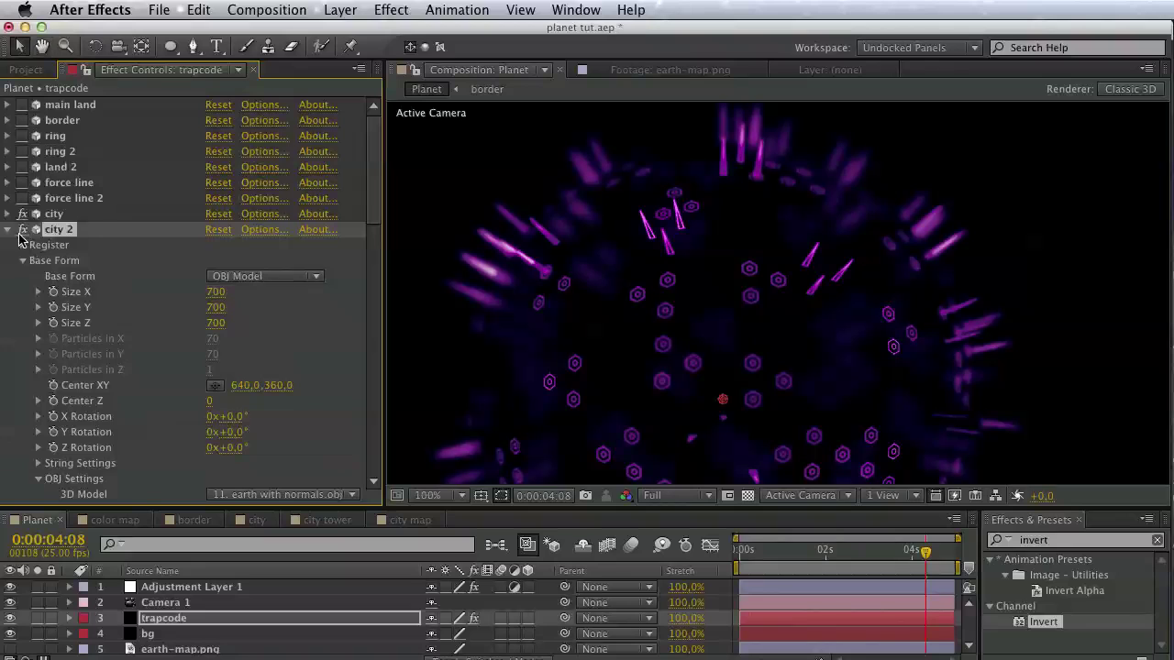
{"action": "scroll", "coordinate": [11, 221], "scroll_direction": "down", "scroll_amount": 4}
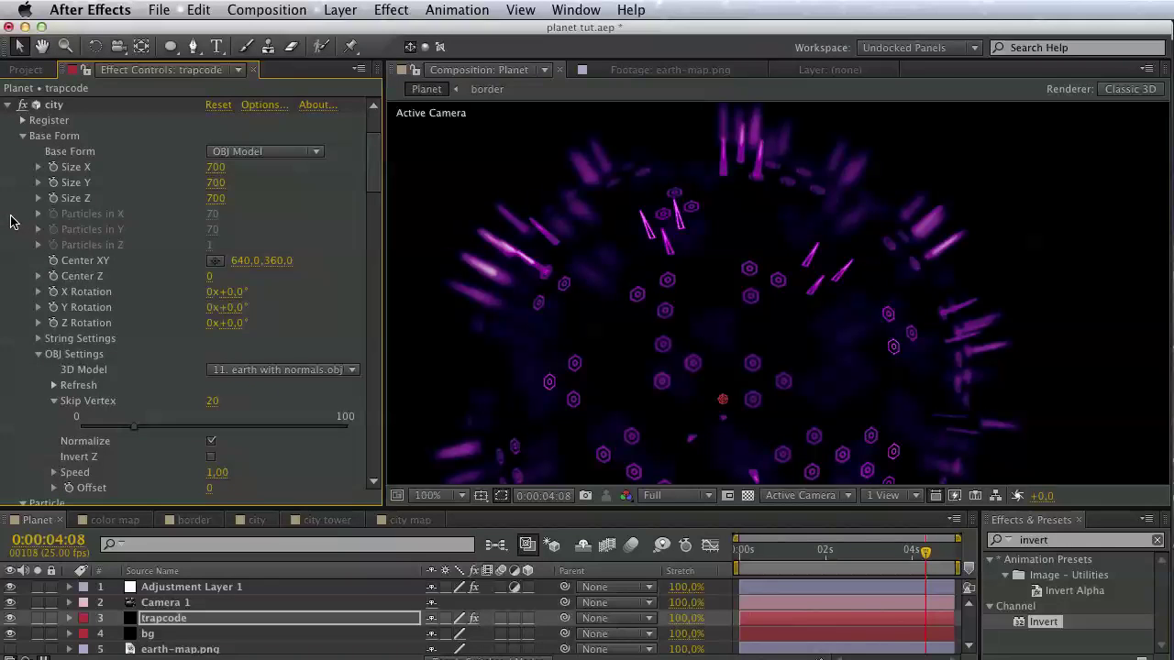
{"action": "left_click", "coordinate": [216, 403]}
{"action": "type", "text": "50"}
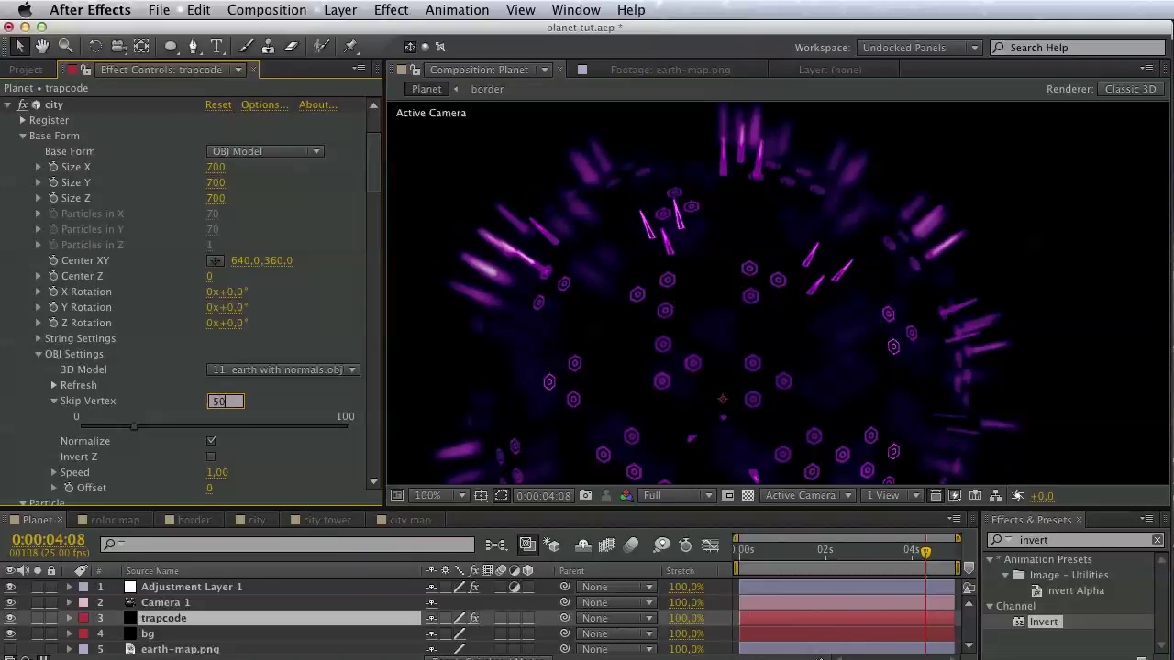
{"action": "key", "text": "Return"}
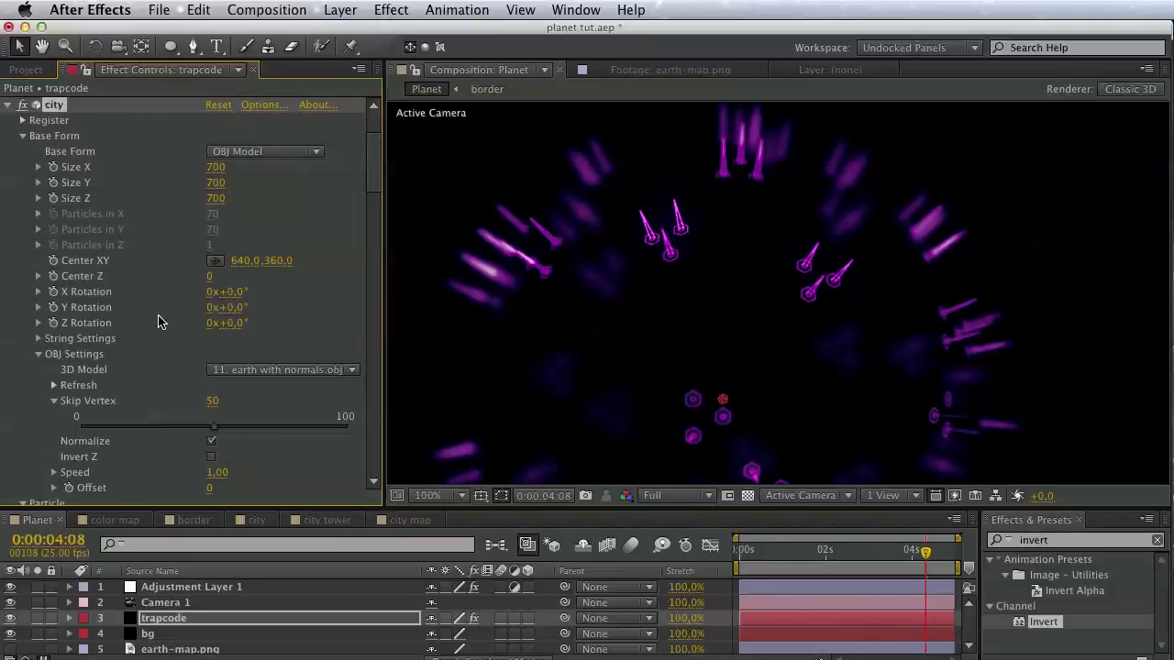
{"action": "left_click_drag", "start_coordinate": [149, 308], "coordinate": [150, 323]}
{"action": "key", "text": "v"}
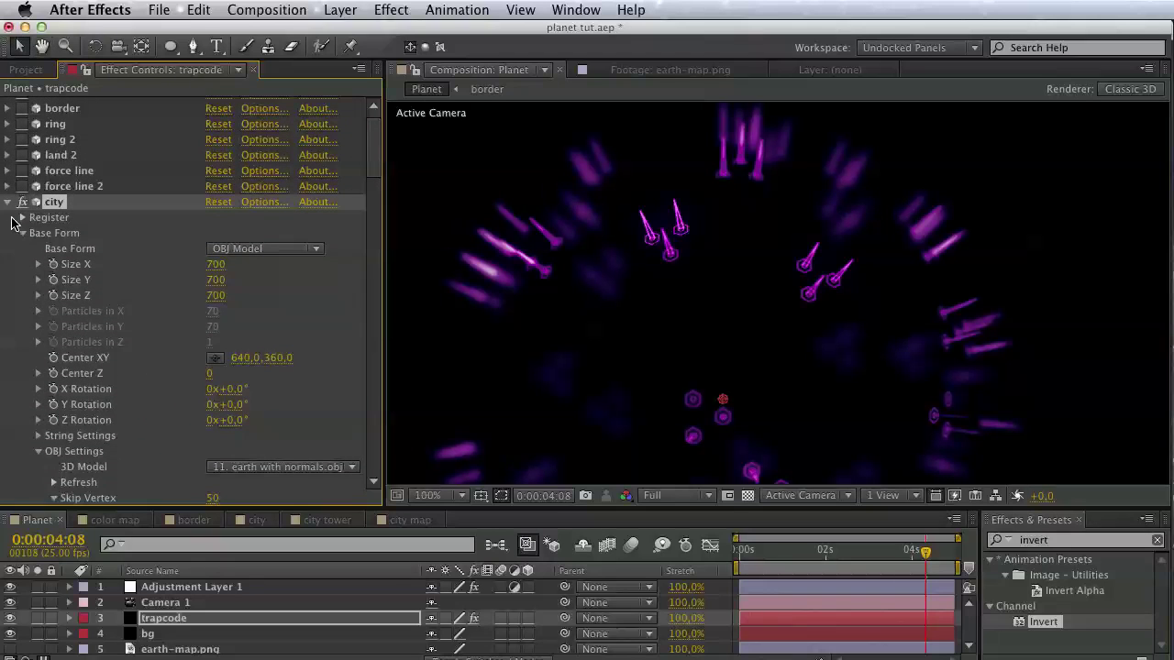
Inspect the Layer Maps Fractal Strength settings, then collapse them.
{"action": "scroll", "coordinate": [126, 238], "scroll_direction": "down", "scroll_amount": 5}
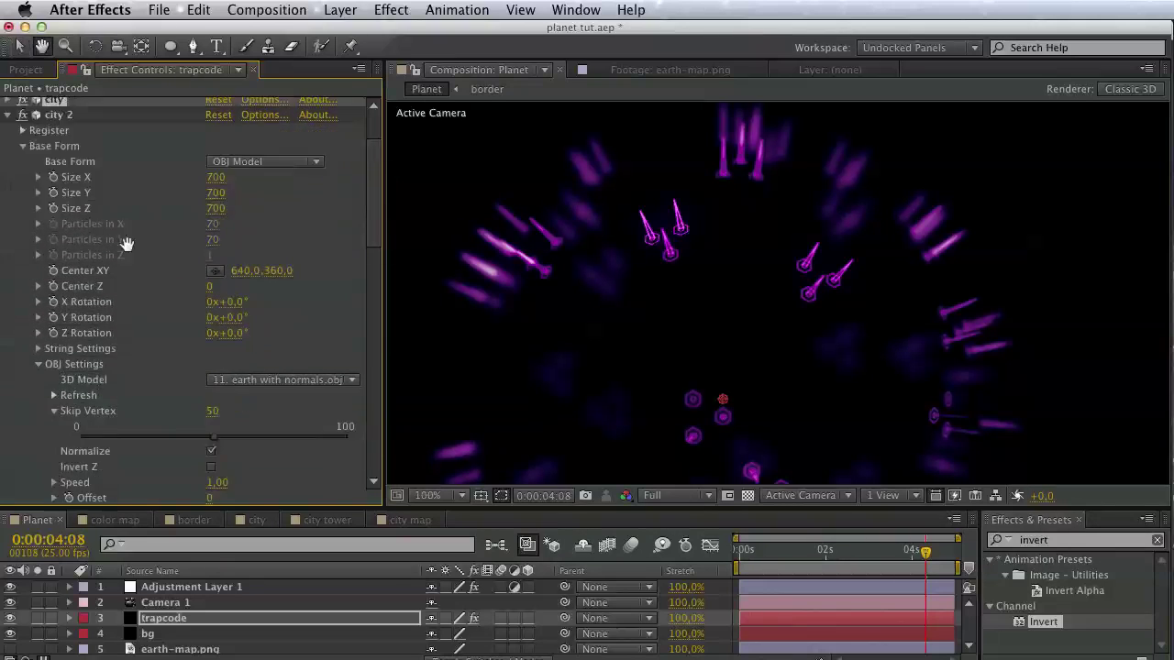
{"action": "scroll", "coordinate": [147, 330], "scroll_direction": "down", "scroll_amount": 15}
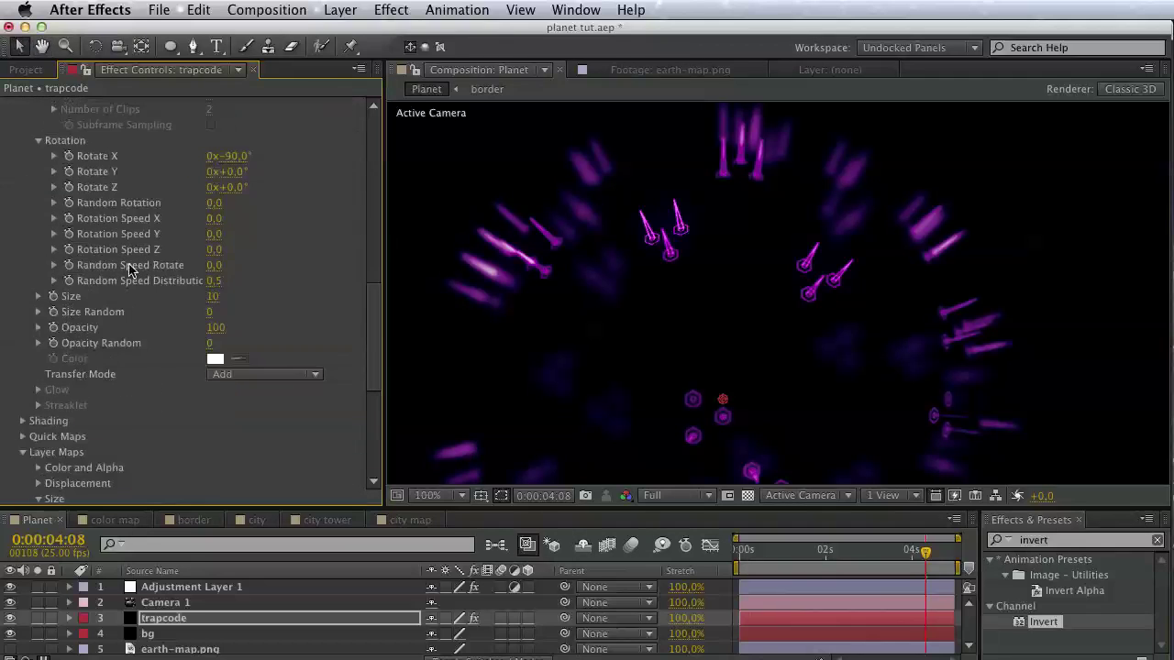
{"action": "key", "text": "h"}
{"action": "key", "text": "v"}
{"action": "scroll", "coordinate": [111, 244], "scroll_direction": "down", "scroll_amount": 3}
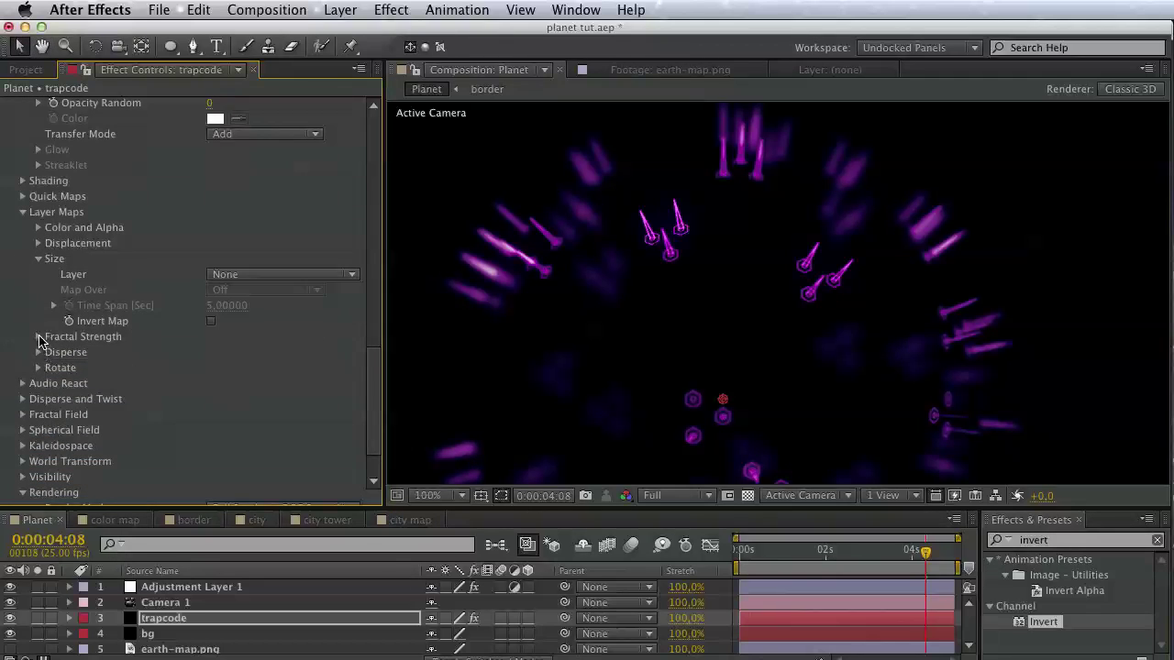
{"action": "left_click", "coordinate": [38, 337]}
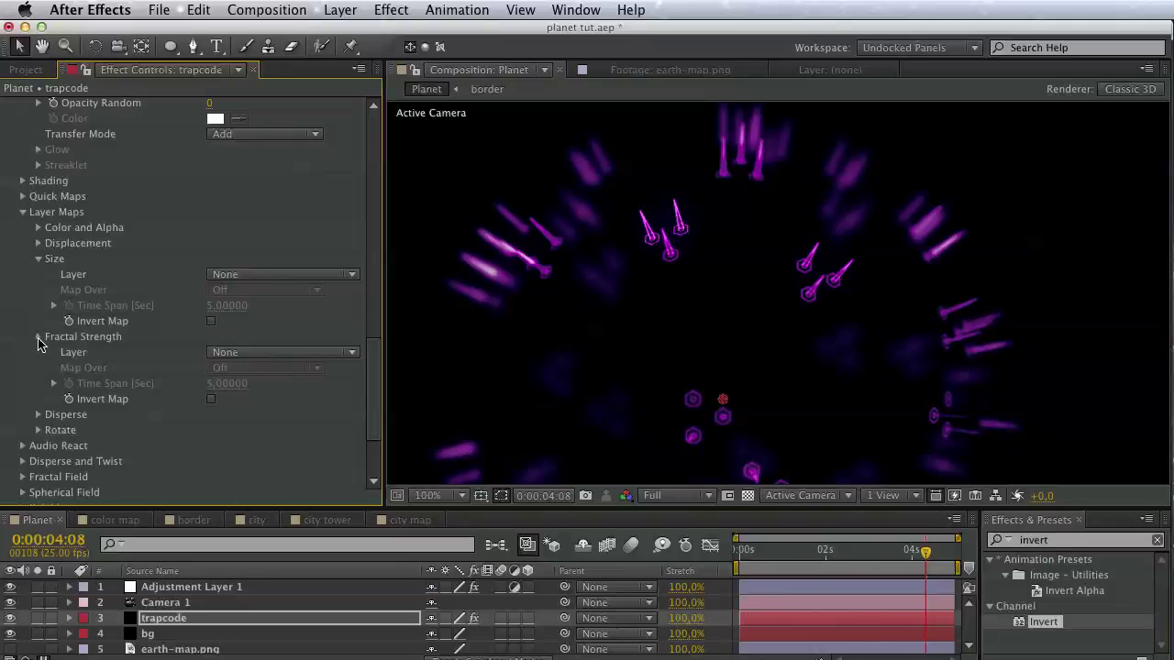
{"action": "left_click", "coordinate": [39, 337]}
{"action": "scroll", "coordinate": [21, 394], "scroll_direction": "down", "scroll_amount": 2}
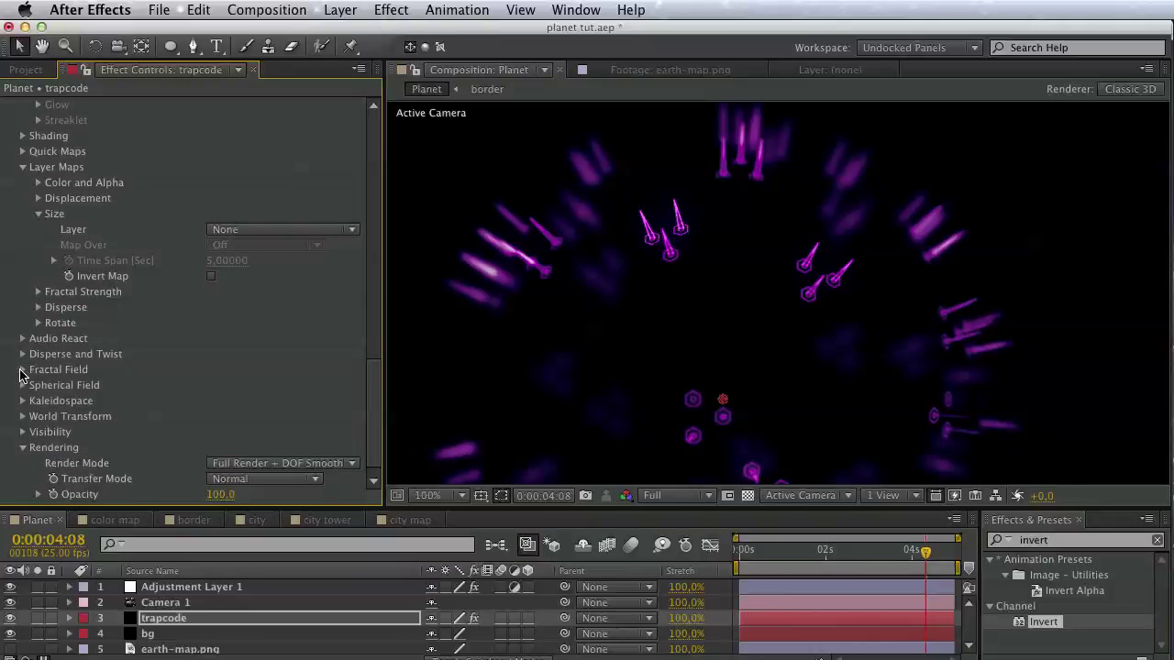
In city 2's Fractal Field, set Affect Size to 24 and Affect Opacity to 80.
{"action": "left_click", "coordinate": [22, 371]}
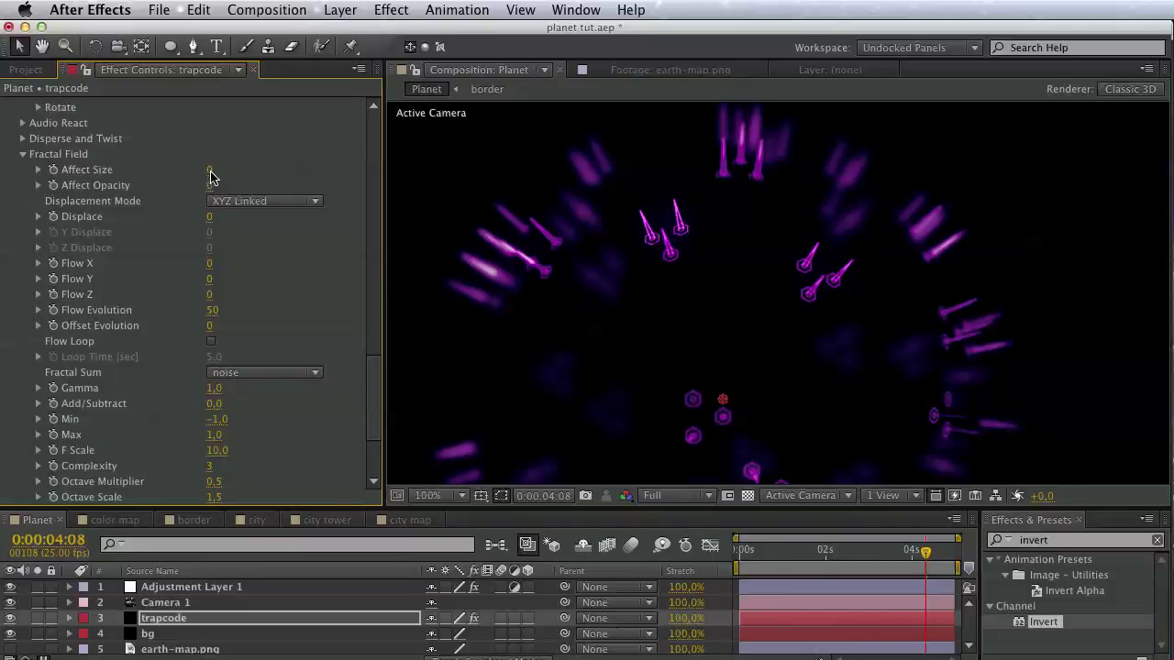
{"action": "left_click", "coordinate": [211, 173]}
{"action": "left_click", "coordinate": [38, 170]}
{"action": "left_click_drag", "start_coordinate": [78, 200], "coordinate": [289, 205]}
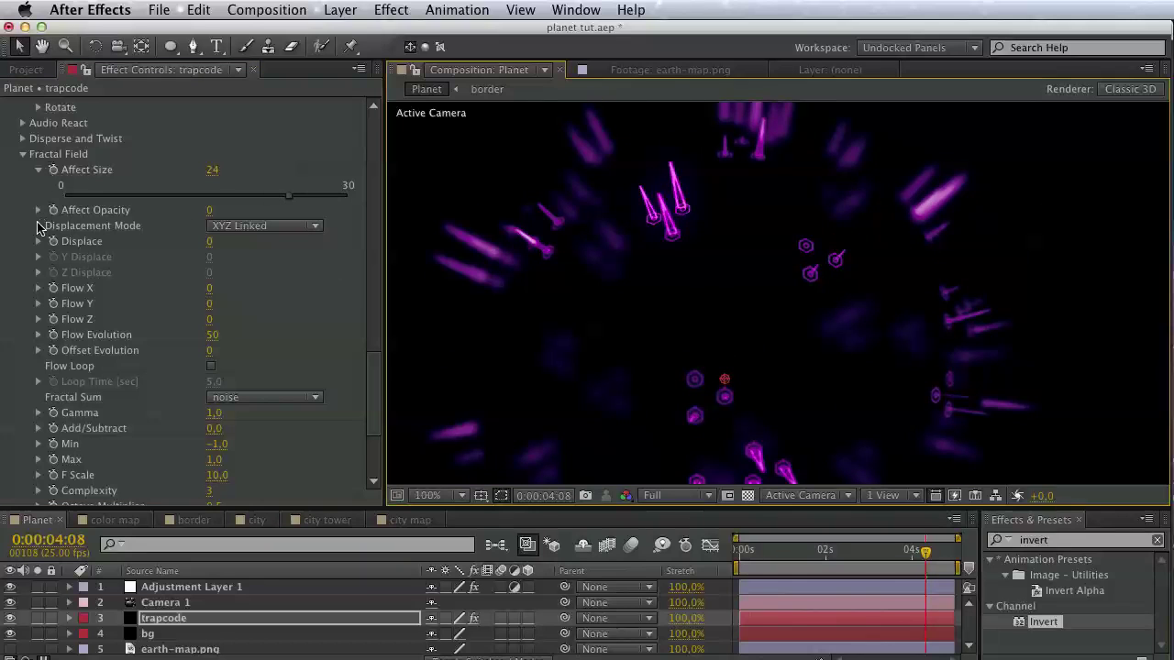
{"action": "left_click", "coordinate": [39, 210]}
{"action": "left_click_drag", "start_coordinate": [62, 236], "coordinate": [281, 254]}
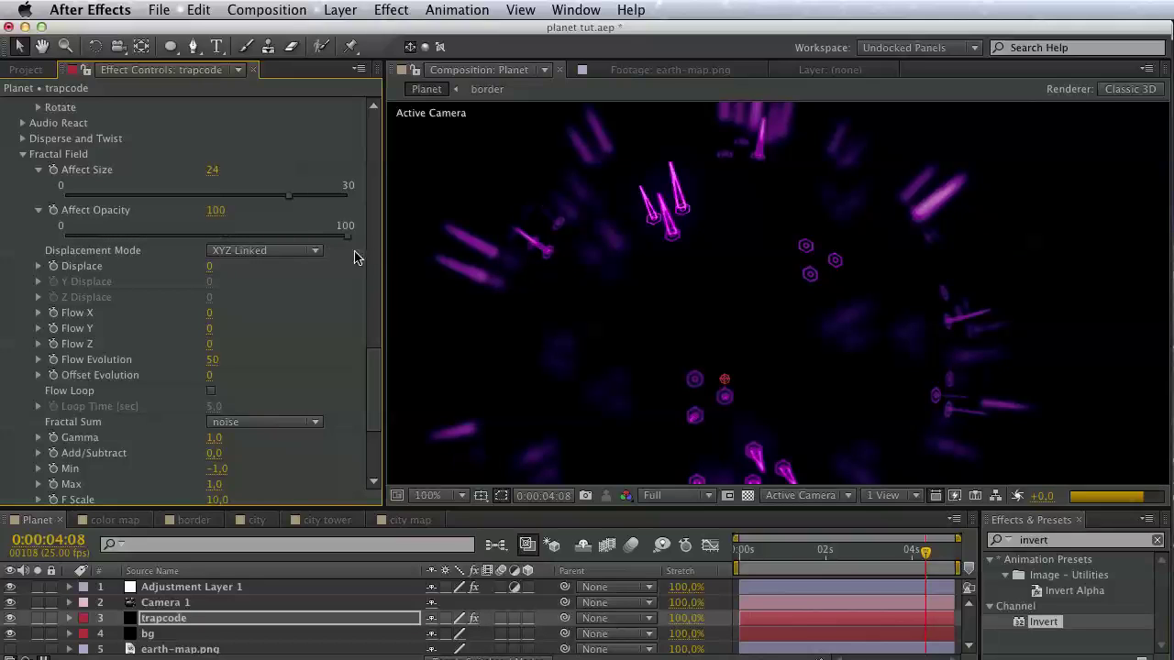
Scrub the timeline back from 4 seconds to preview the fractal size and opacity variation.
{"action": "scroll", "coordinate": [174, 357], "scroll_direction": "down", "scroll_amount": 3}
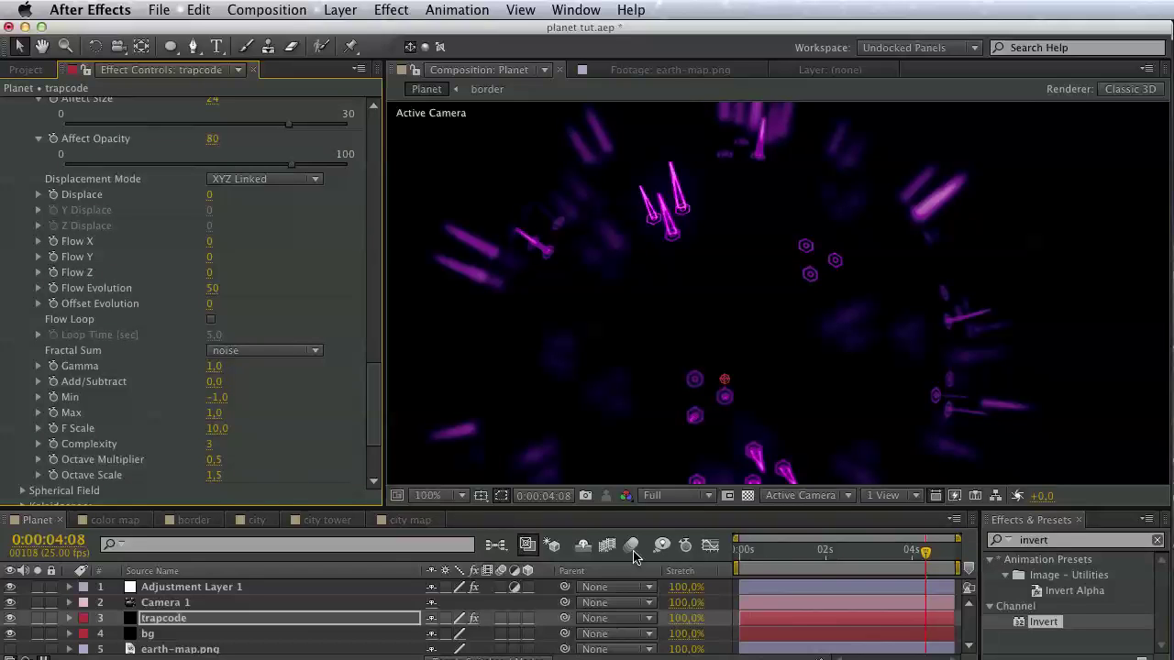
{"action": "left_click", "coordinate": [911, 551]}
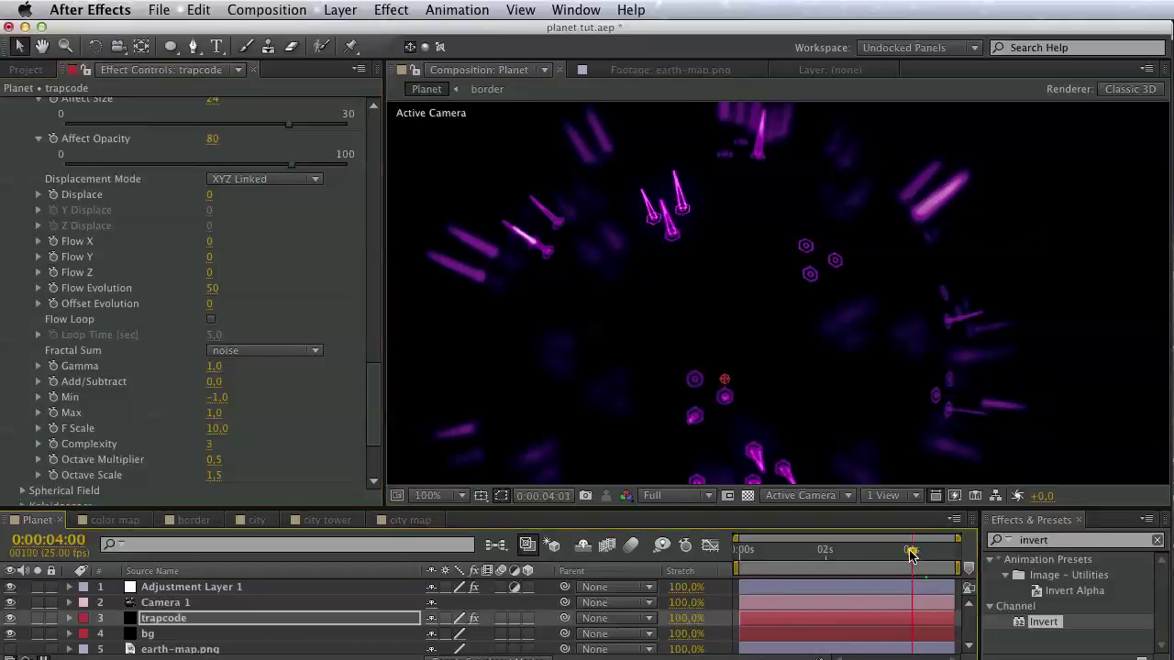
{"action": "mouse_move", "coordinate": [910, 552]}
{"action": "left_mouse_down"}
{"action": "mouse_move", "coordinate": [873, 557]}
{"action": "mouse_move", "coordinate": [889, 557]}
{"action": "left_mouse_up"}
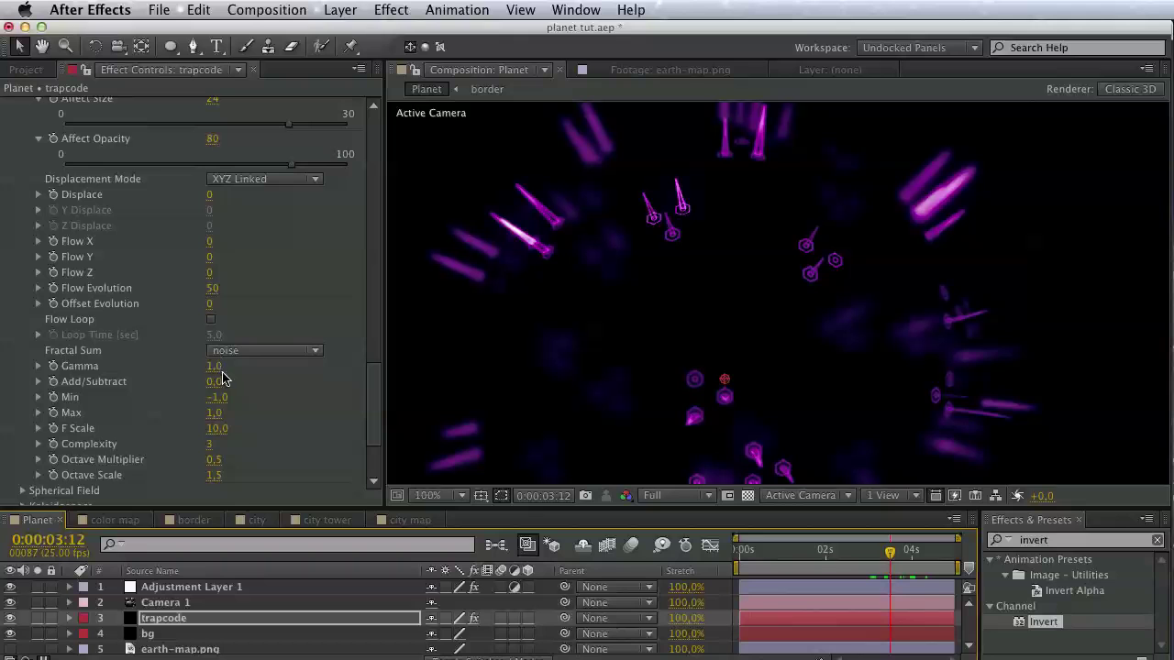
{"action": "left_click_drag", "start_coordinate": [247, 430], "coordinate": [256, 434]}
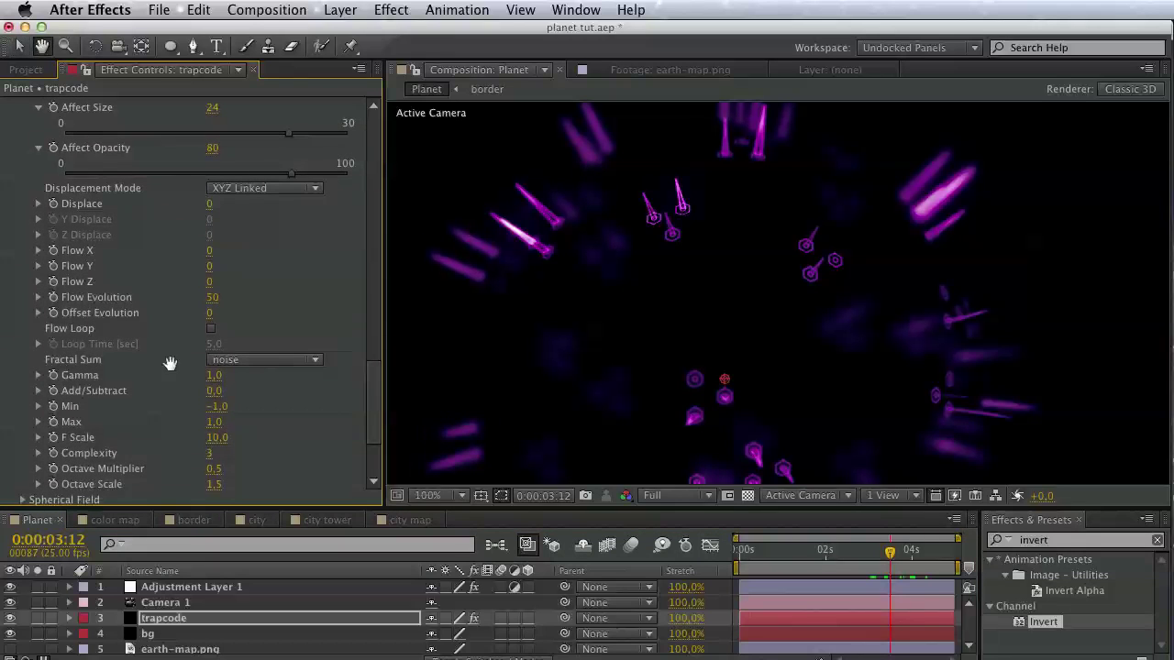
Set Flow Evolution to 10 and scrub the timeline to preview the slower motion.
{"action": "scroll", "coordinate": [173, 394], "scroll_direction": "up", "scroll_amount": 3}
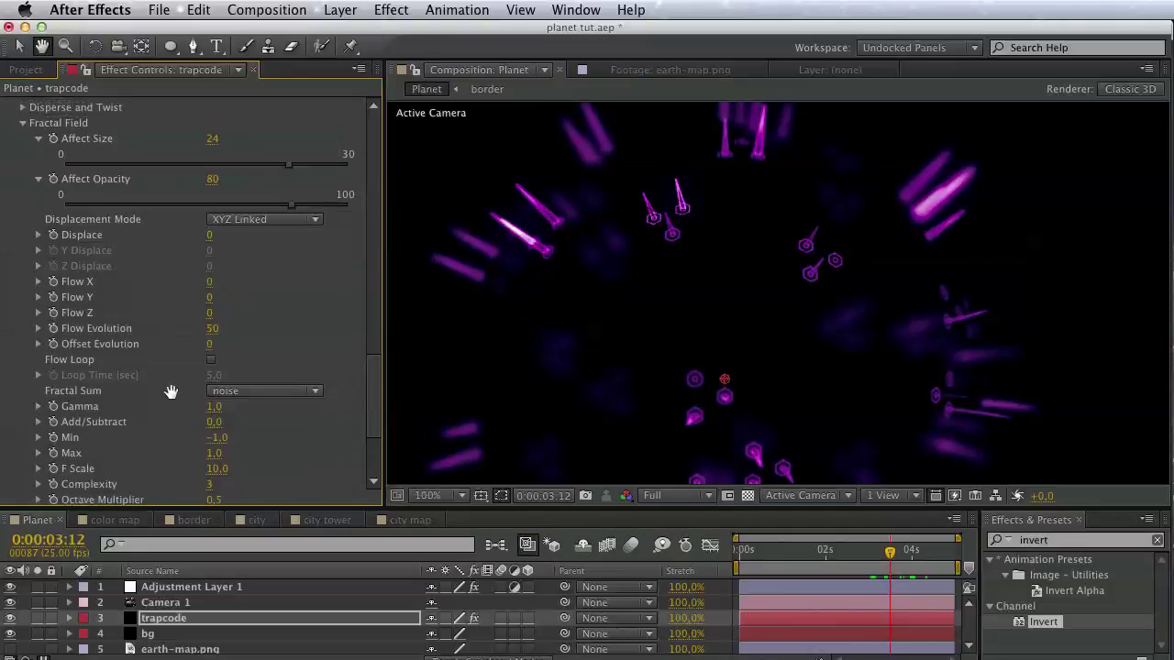
{"action": "left_click", "coordinate": [214, 335]}
{"action": "type", "text": "10"}
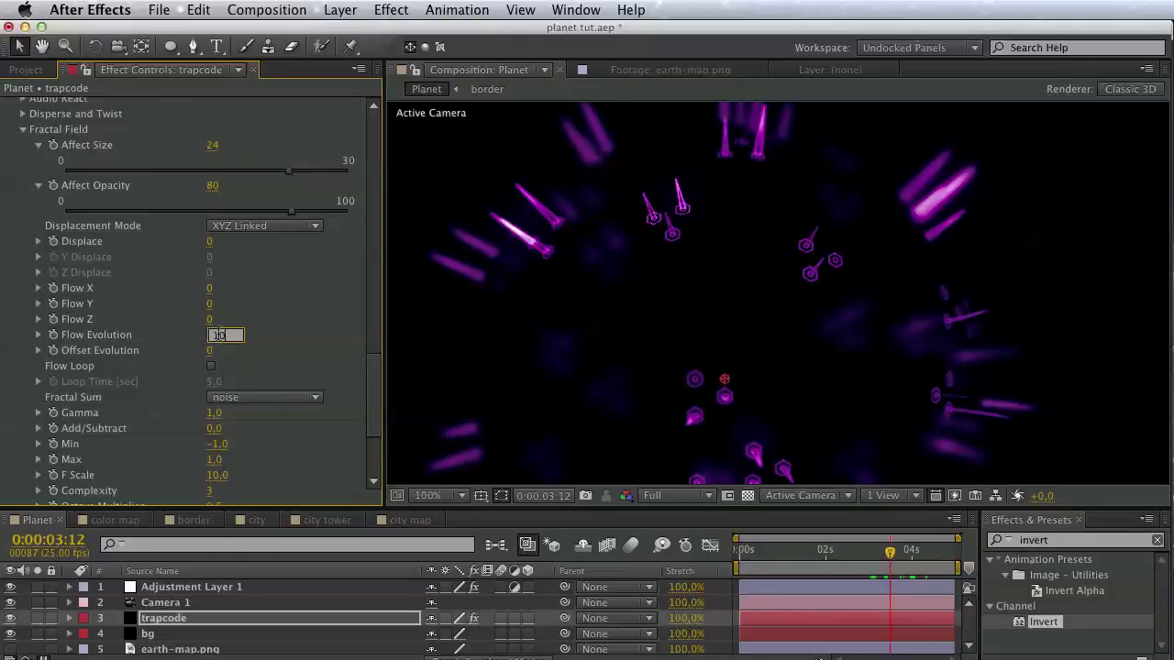
{"action": "key", "text": "Return"}
{"action": "left_click_drag", "start_coordinate": [834, 551], "coordinate": [920, 557]}
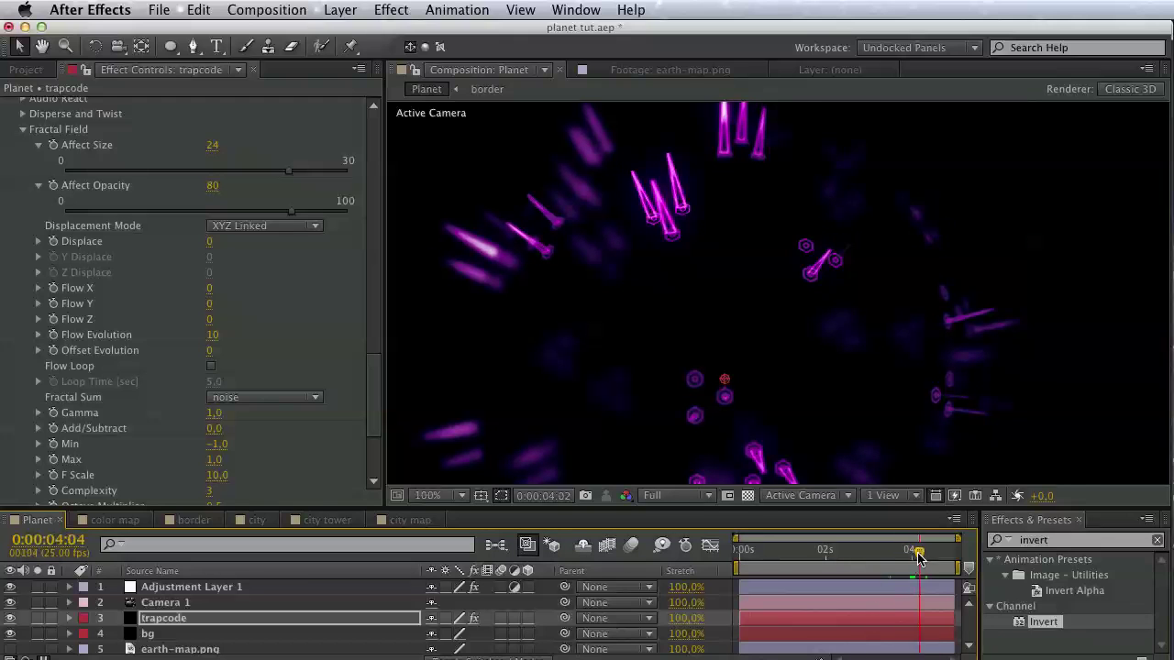
{"action": "left_click_drag", "start_coordinate": [920, 556], "coordinate": [941, 557]}
{"action": "scroll", "coordinate": [78, 220], "scroll_direction": "up", "scroll_amount": 3}
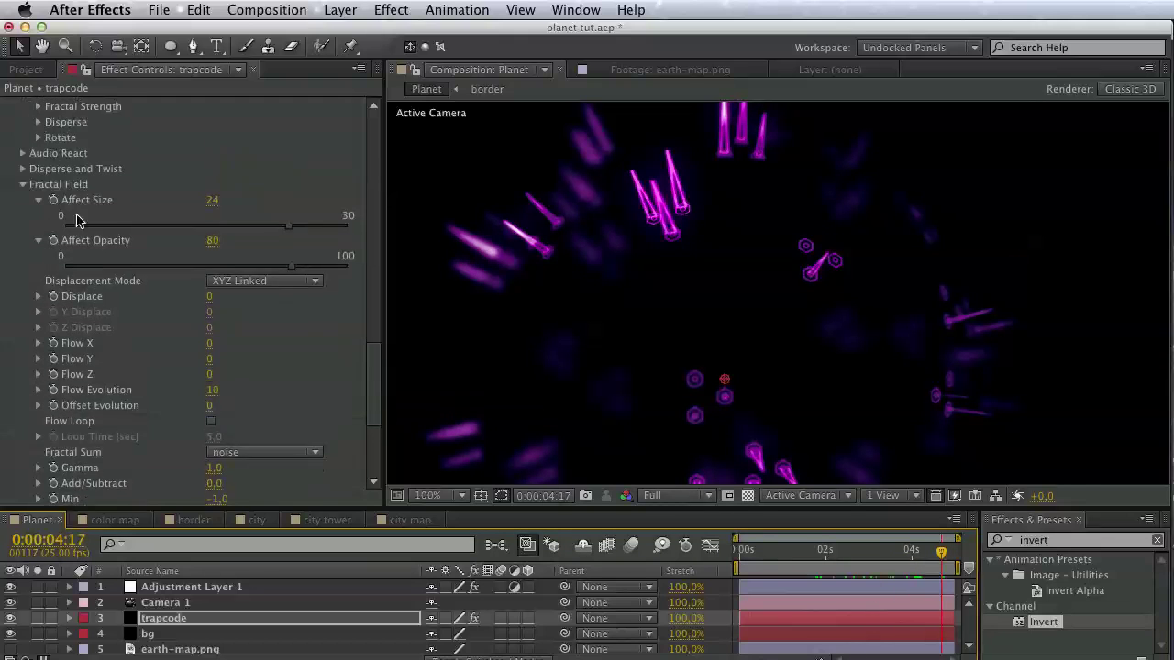
{"action": "scroll", "coordinate": [78, 220], "scroll_direction": "up", "scroll_amount": 3}
{"action": "scroll", "coordinate": [80, 234], "scroll_direction": "up", "scroll_amount": 5}
{"action": "scroll", "coordinate": [81, 243], "scroll_direction": "up", "scroll_amount": 5}
{"action": "scroll", "coordinate": [83, 254], "scroll_direction": "up", "scroll_amount": 5}
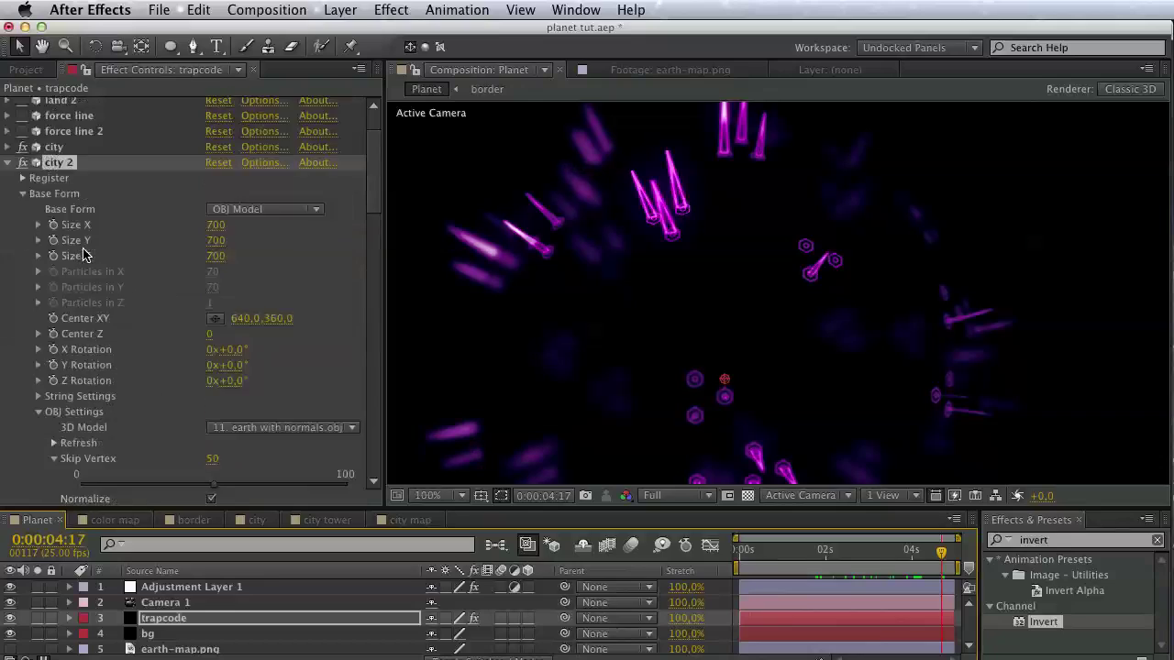
{"action": "scroll", "coordinate": [83, 255], "scroll_direction": "up", "scroll_amount": 3}
Enable the main land, border, ring and ring 2 effects and recentre the globe.
{"action": "left_click", "coordinate": [7, 229]}
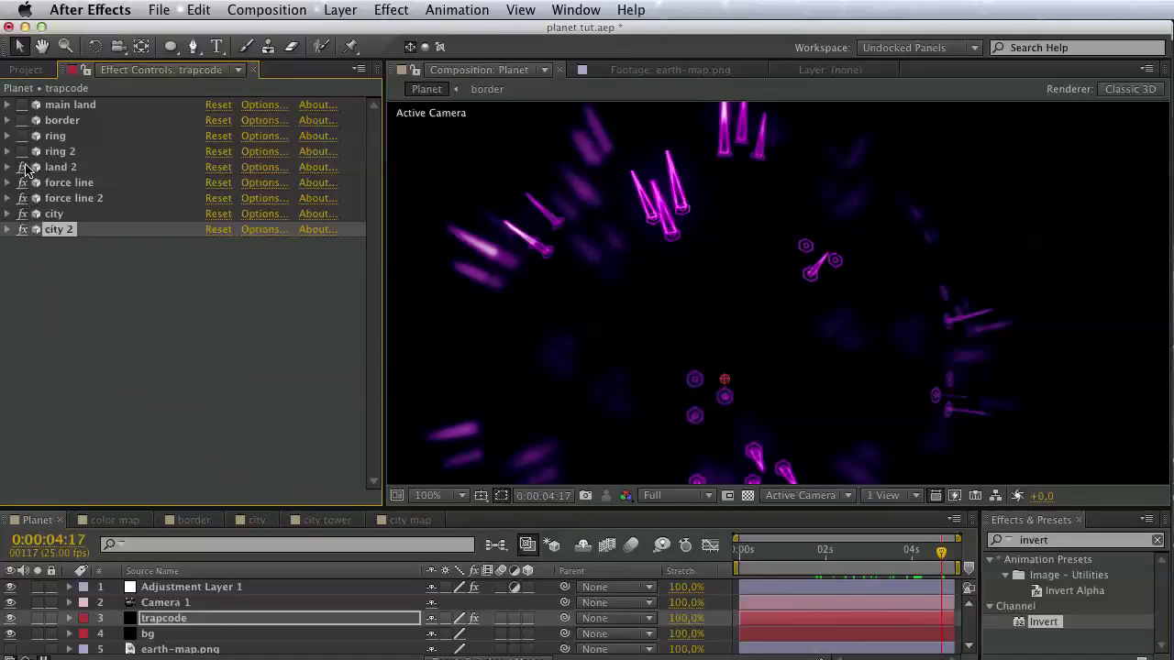
{"action": "left_click_drag", "start_coordinate": [27, 170], "coordinate": [22, 105]}
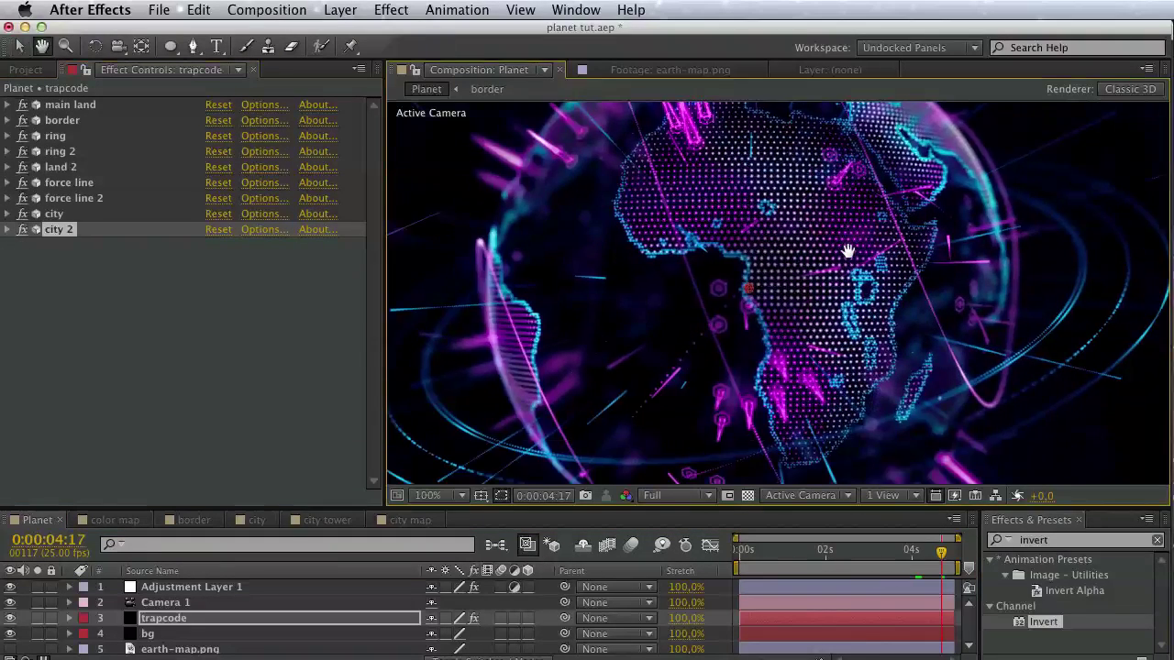
{"action": "left_click_drag", "start_coordinate": [847, 251], "coordinate": [926, 308]}
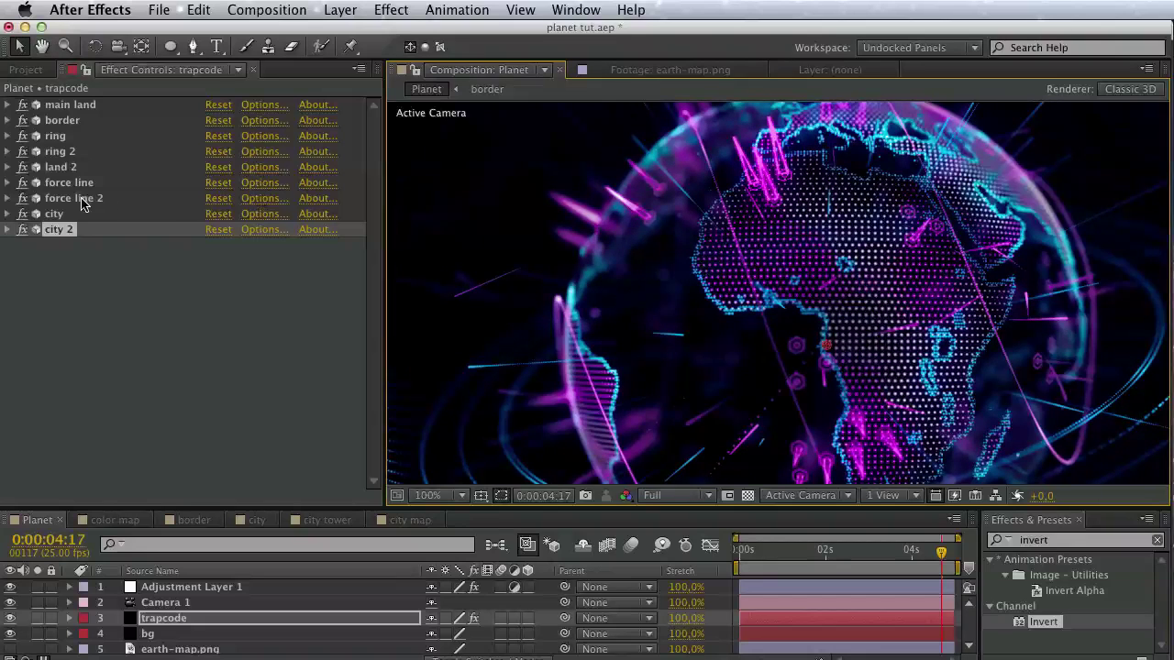
Set city 2's particle Size to 5.
{"action": "left_click", "coordinate": [8, 229]}
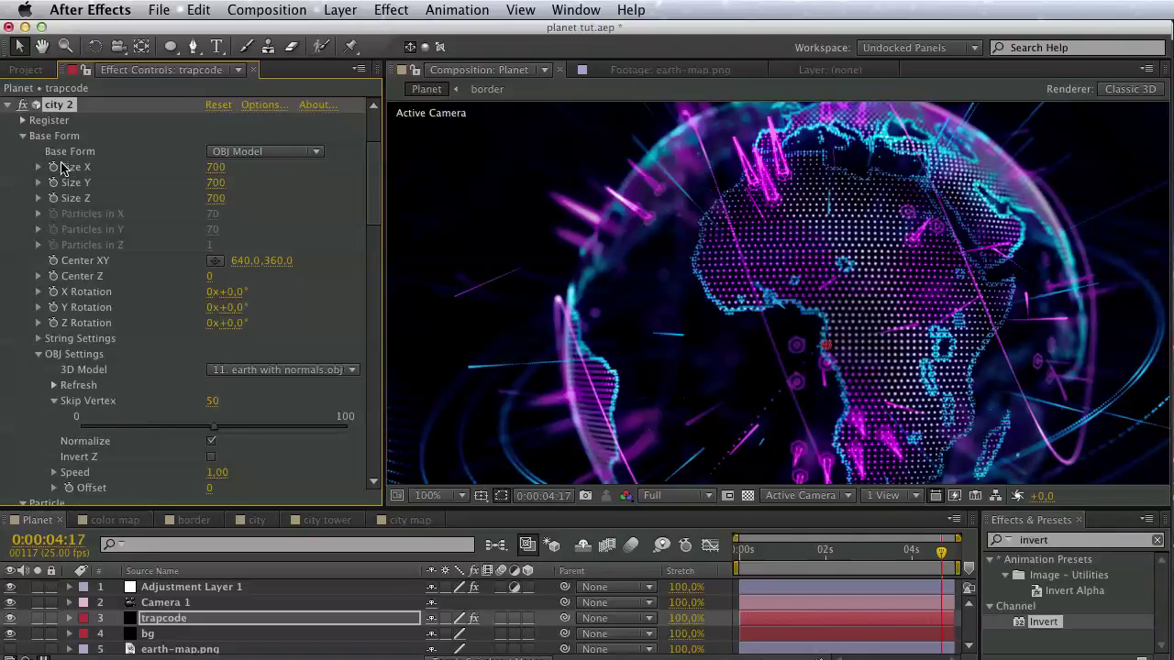
{"action": "scroll", "coordinate": [53, 151], "scroll_direction": "up", "scroll_amount": 2}
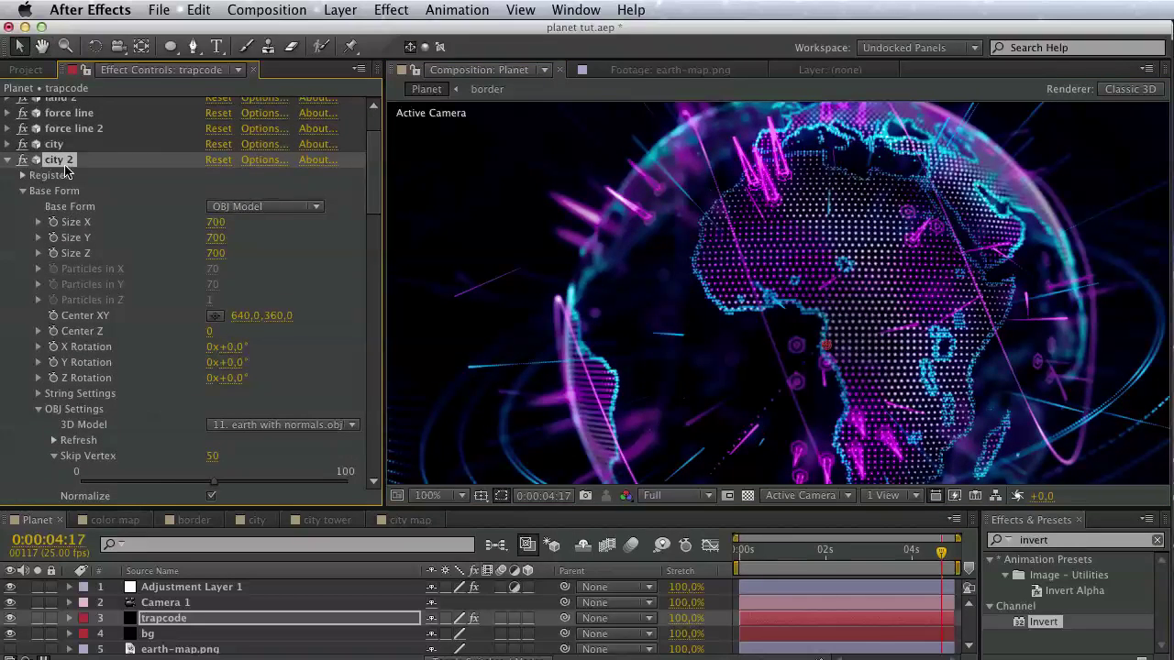
{"action": "left_click", "coordinate": [22, 192]}
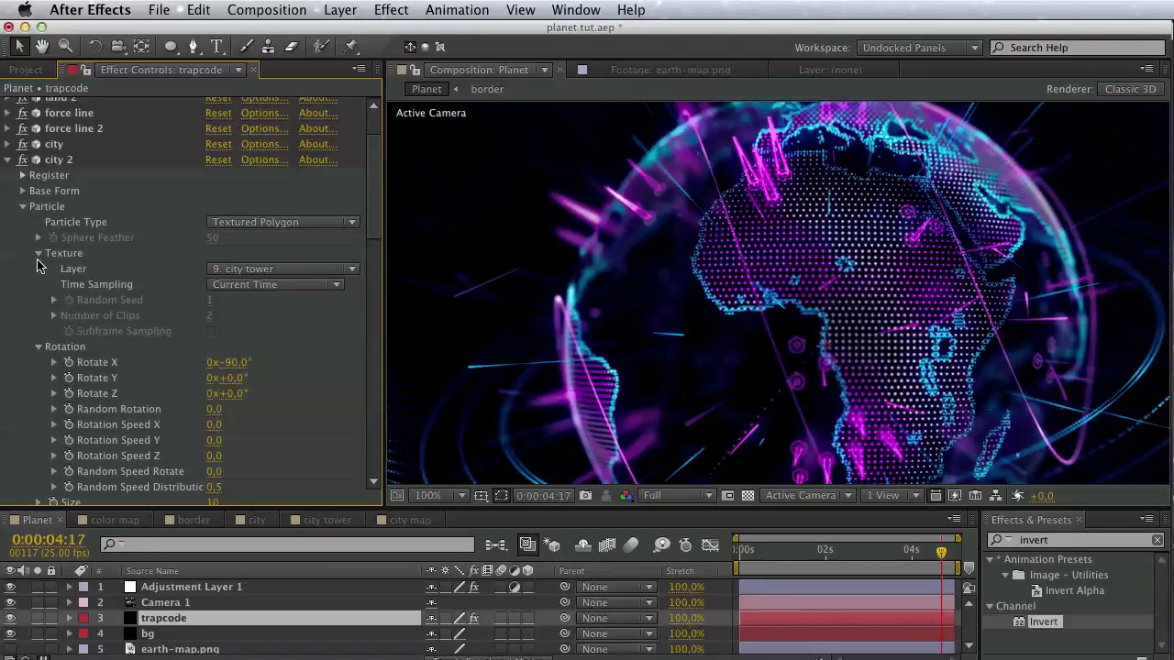
{"action": "left_click", "coordinate": [38, 254]}
{"action": "left_click", "coordinate": [38, 271]}
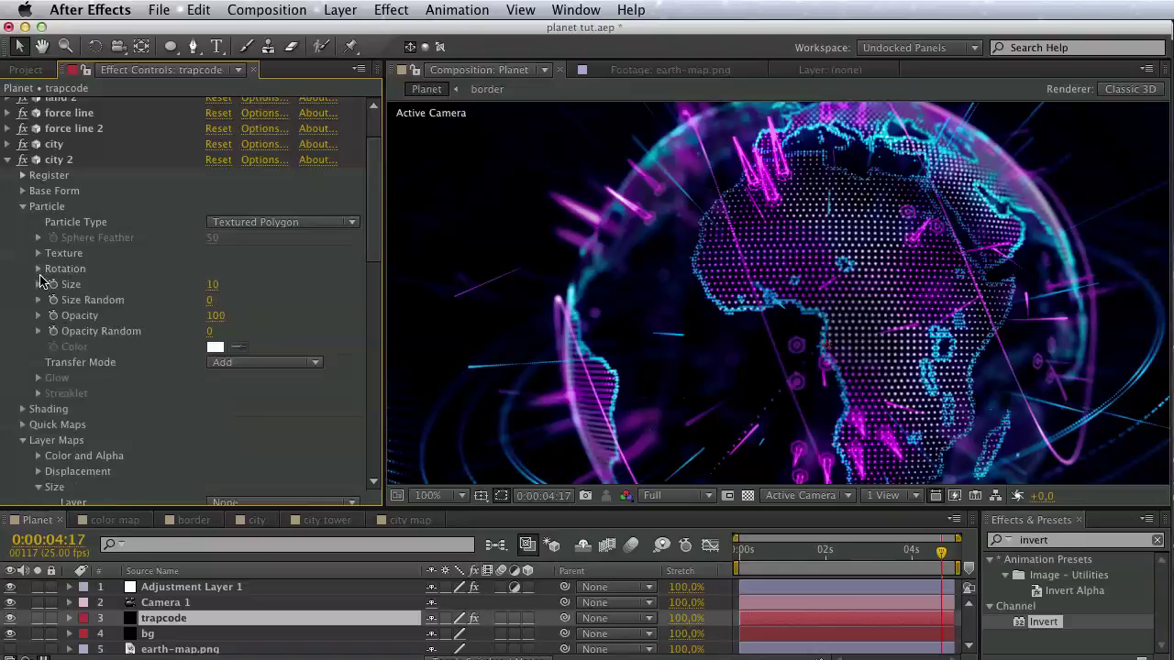
{"action": "left_click", "coordinate": [212, 285]}
{"action": "type", "text": "5"}
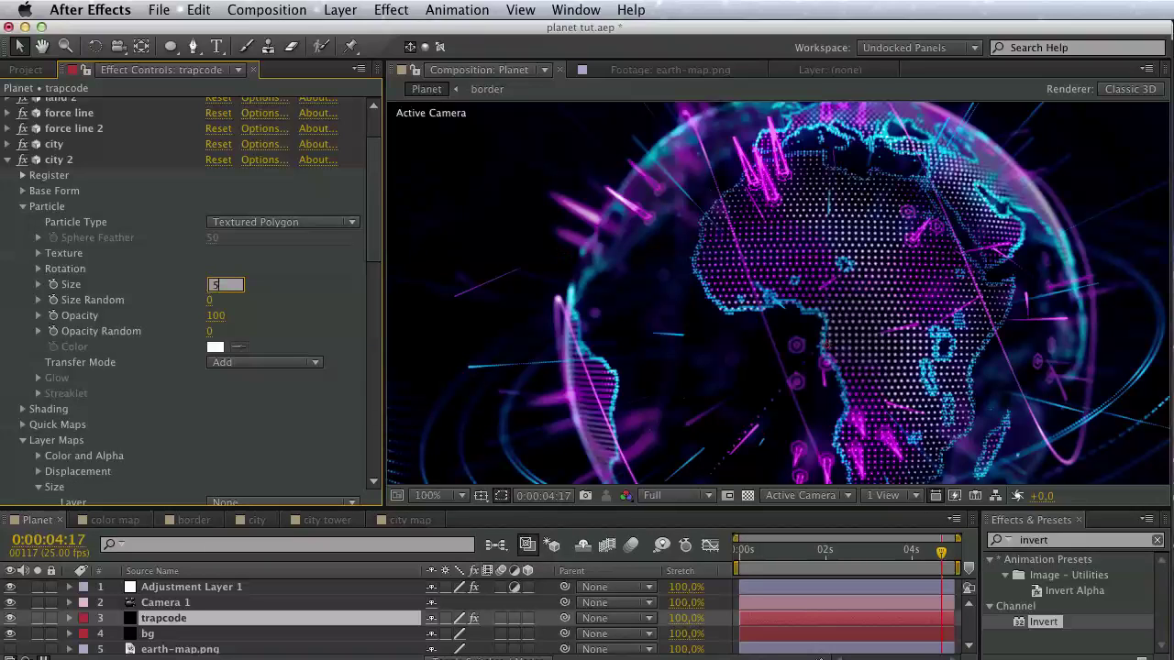
{"action": "key", "text": "Return"}
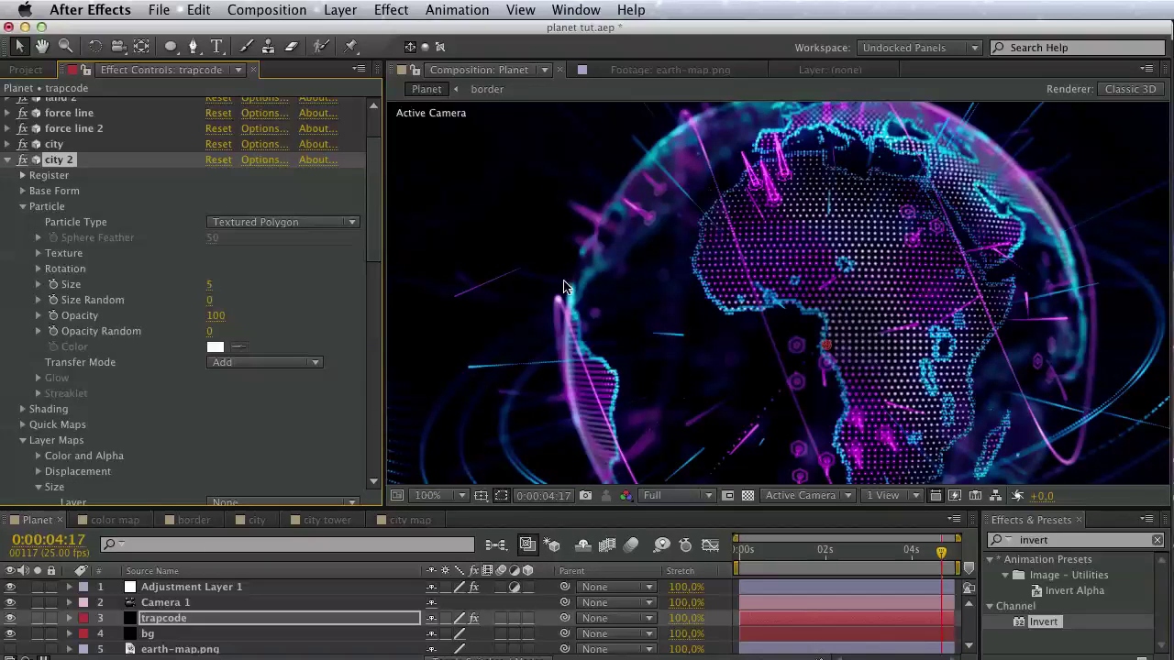
{"action": "mouse_move", "coordinate": [765, 313]}
{"action": "left_mouse_down"}
{"action": "mouse_move", "coordinate": [717, 197]}
{"action": "mouse_move", "coordinate": [641, 393]}
{"action": "mouse_move", "coordinate": [639, 272]}
{"action": "left_mouse_up"}
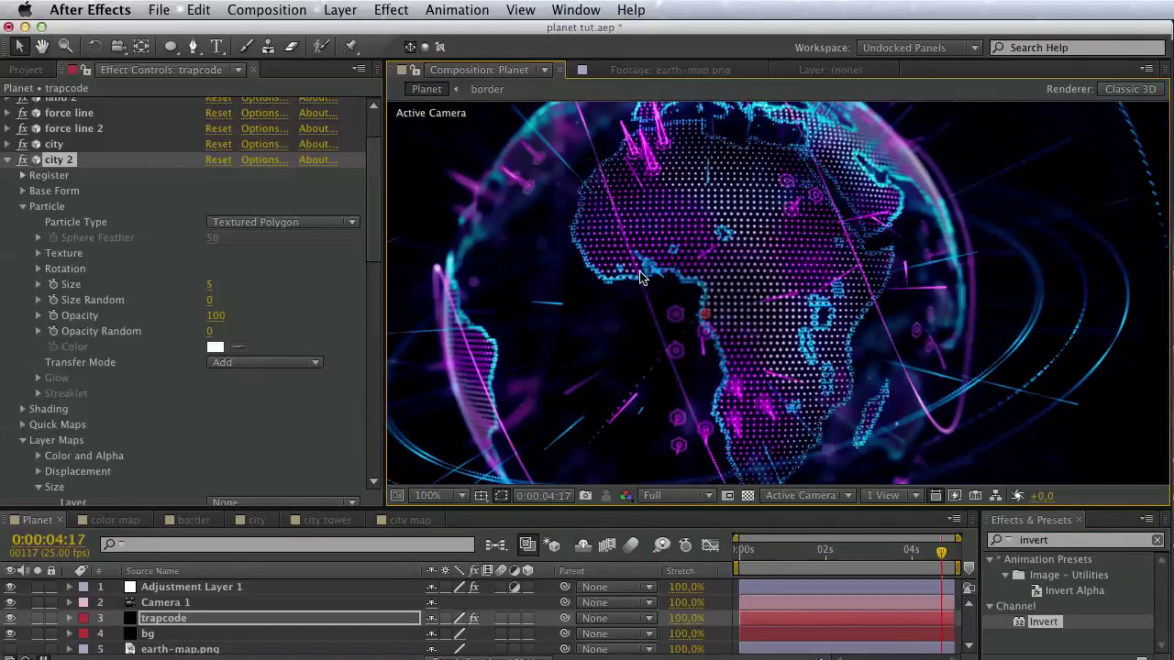
Save the project and pan the view to move the globe down and right.
{"action": "key", "text": "super+s"}
{"action": "key", "text": "h"}
{"action": "left_click_drag", "start_coordinate": [665, 400], "coordinate": [841, 486]}
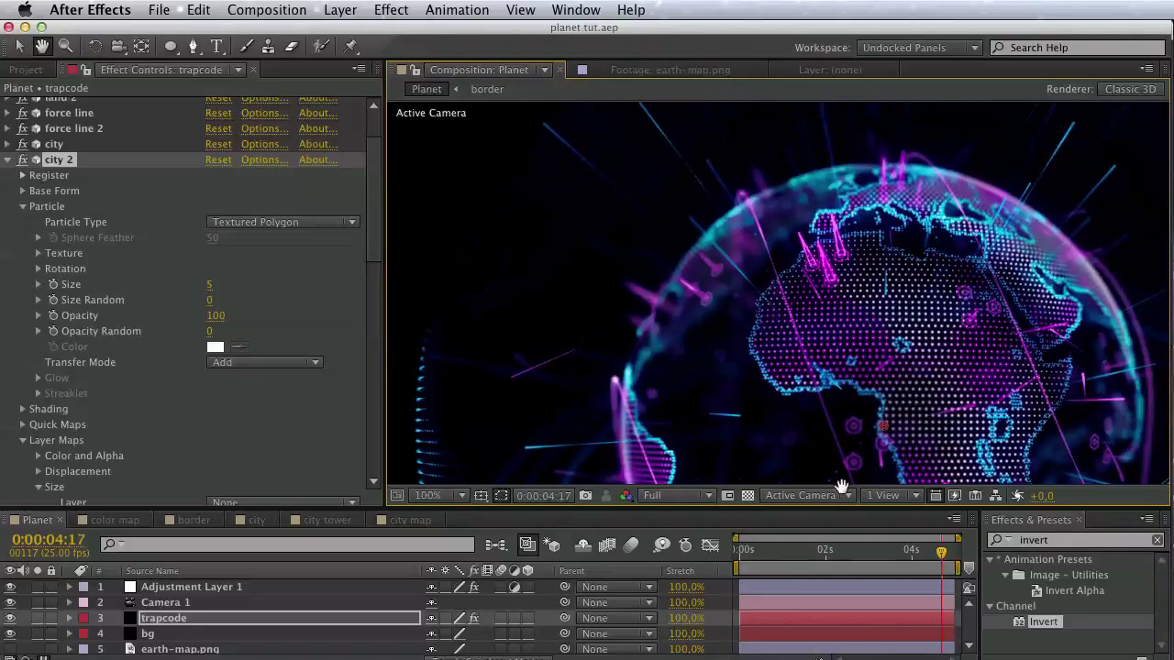
{"action": "key", "text": "super+Tab"}
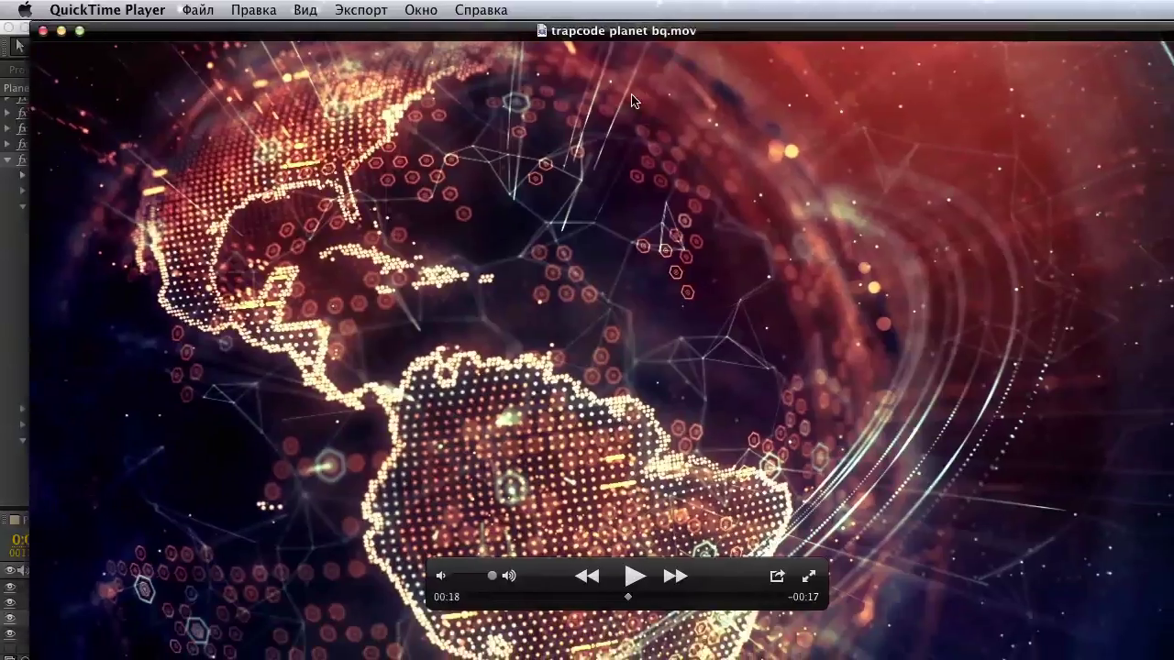
{"action": "left_click_drag", "start_coordinate": [631, 99], "coordinate": [610, 99]}
{"action": "left_click_drag", "start_coordinate": [610, 600], "coordinate": [649, 604]}
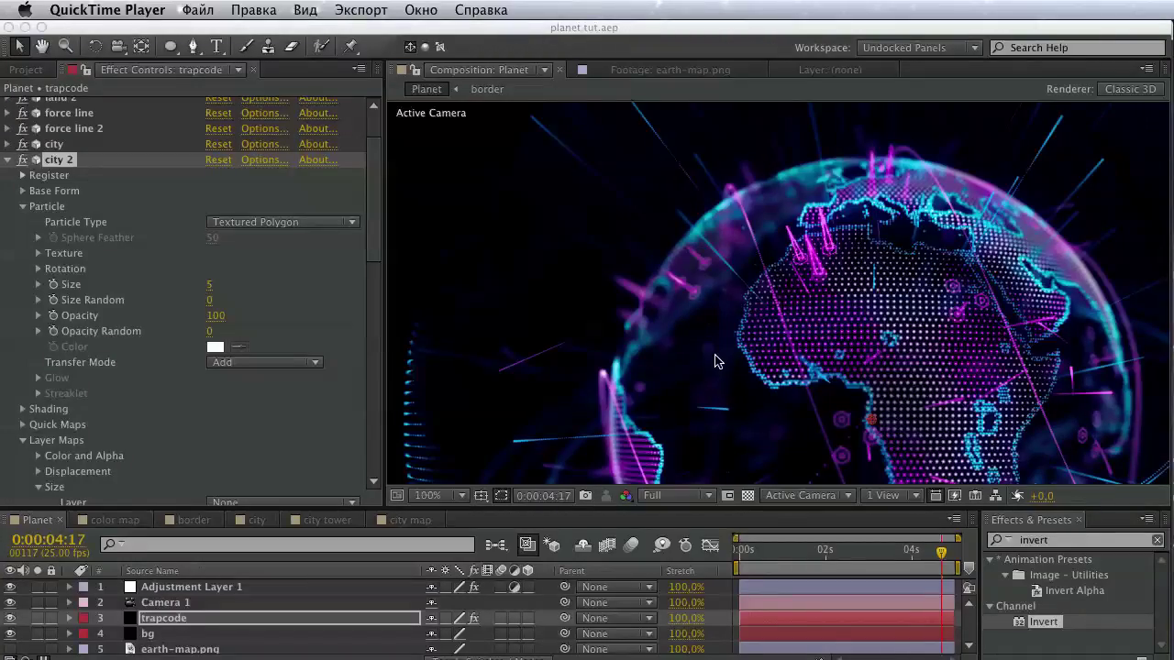
Back in After Effects, duplicate the main land effect with Edit > Duplicate.
{"action": "left_click", "coordinate": [717, 361]}
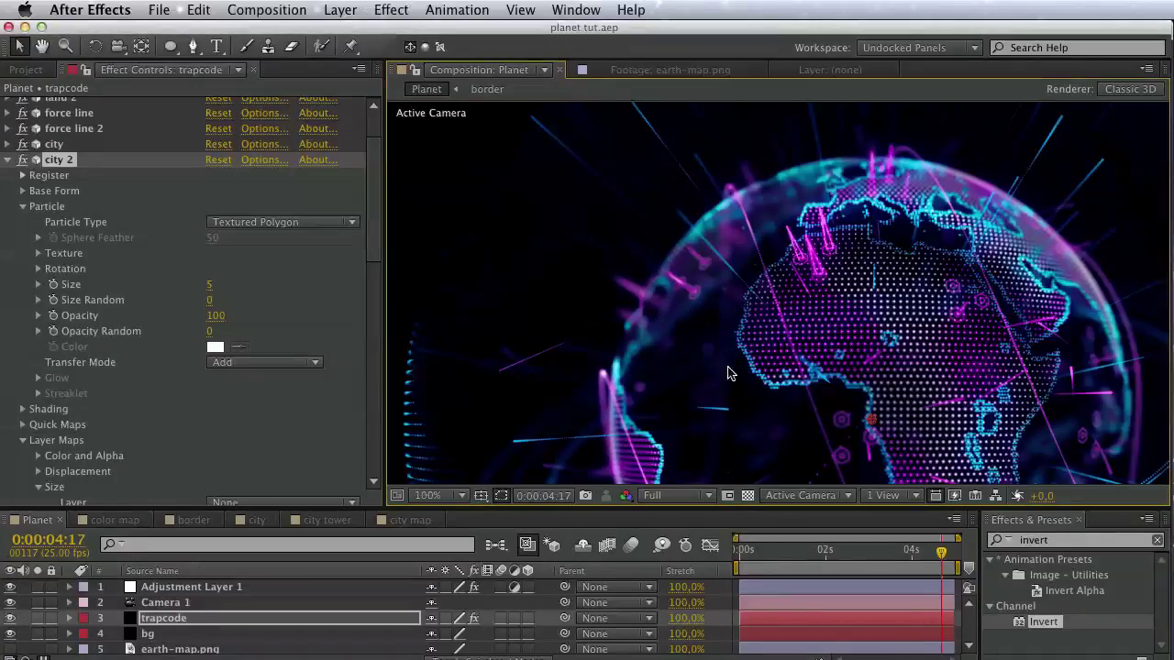
{"action": "left_click", "coordinate": [8, 162]}
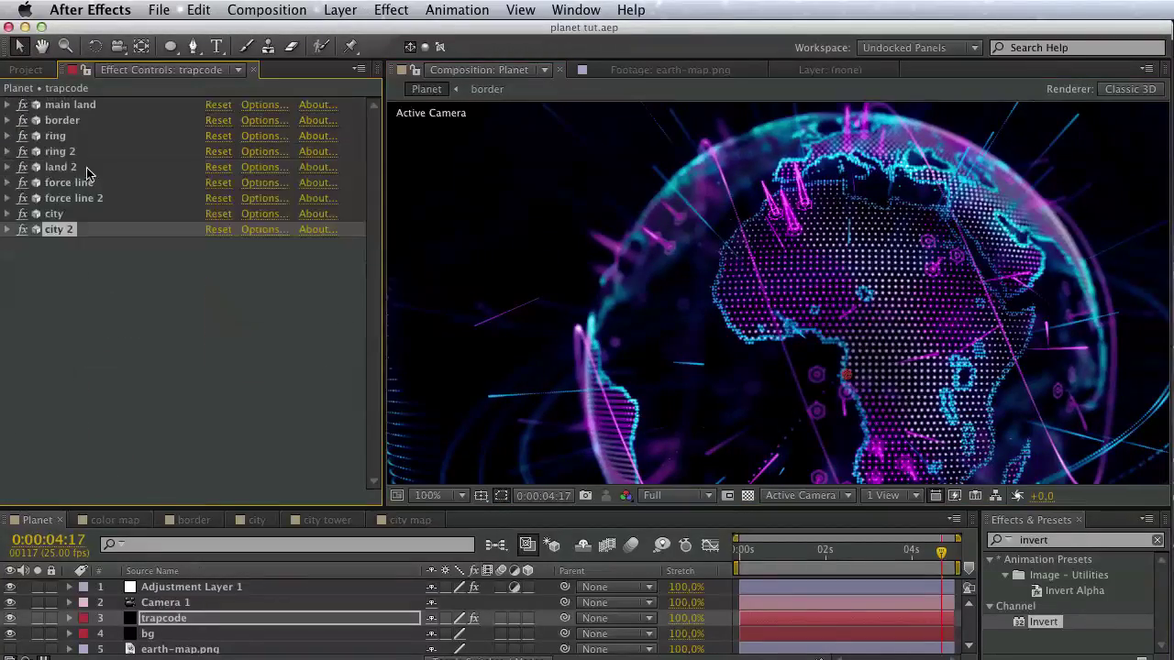
{"action": "left_click", "coordinate": [75, 106]}
{"action": "left_click", "coordinate": [201, 10]}
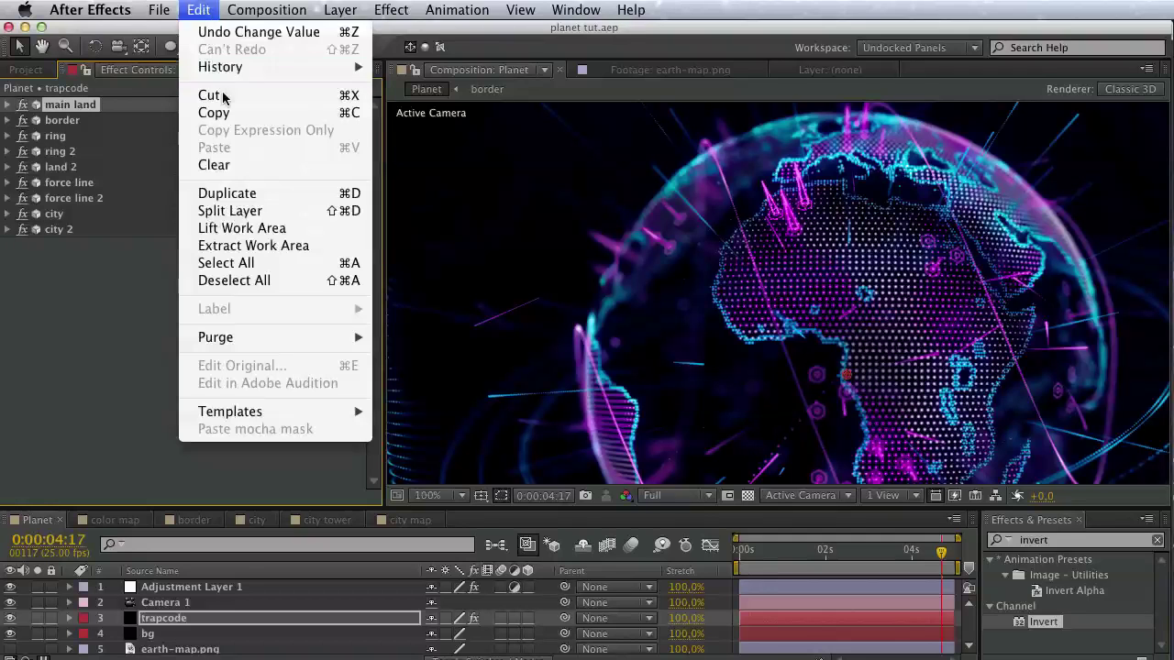
{"action": "left_click", "coordinate": [256, 196]}
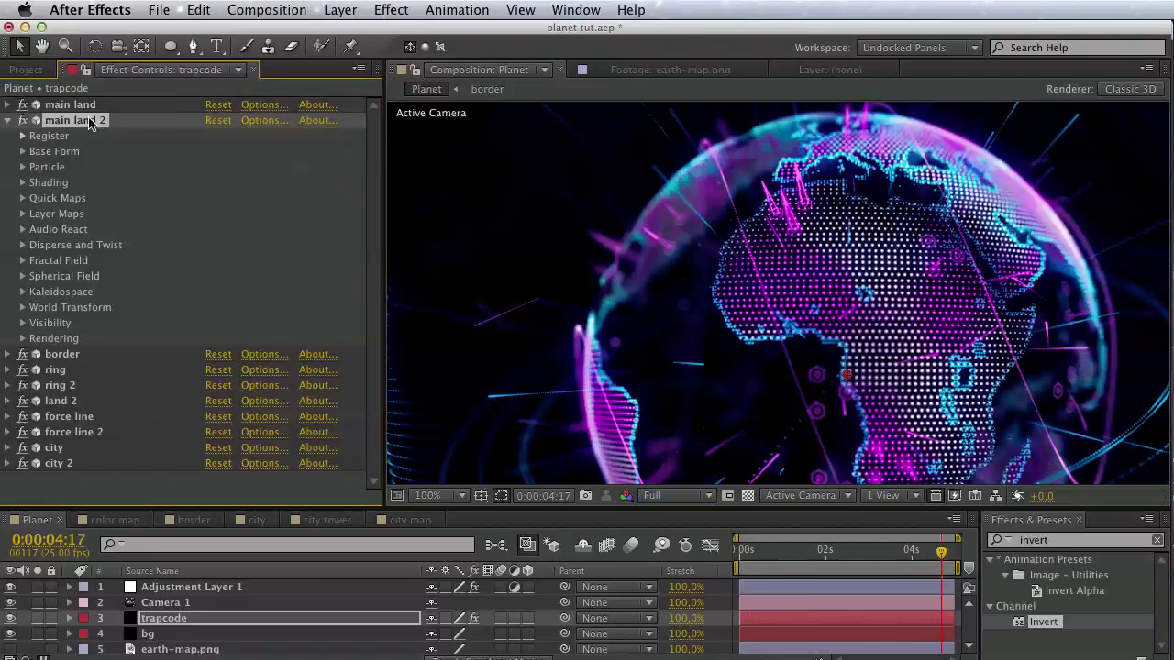
Rename the duplicated effect to 'main land atmosphere'.
{"action": "key", "text": "Return"}
{"action": "left_click", "coordinate": [131, 125]}
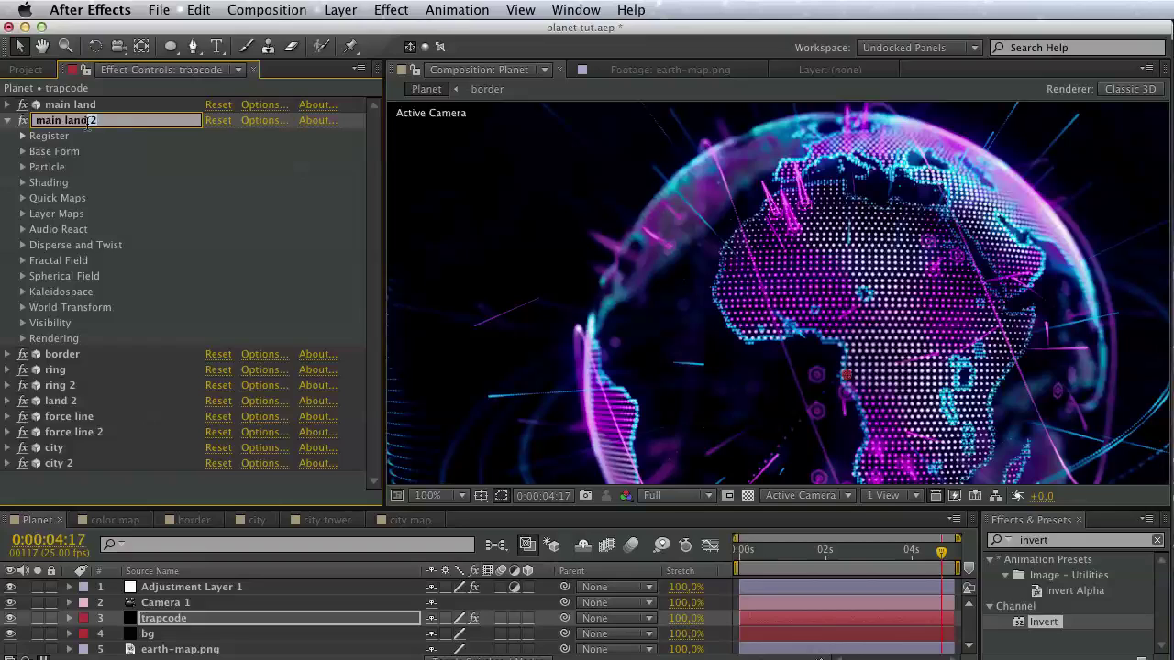
{"action": "left_click_drag", "start_coordinate": [87, 125], "coordinate": [62, 120]}
{"action": "left_click", "coordinate": [112, 119]}
{"action": "type", "text": "er"}
{"action": "key", "text": "Return"}
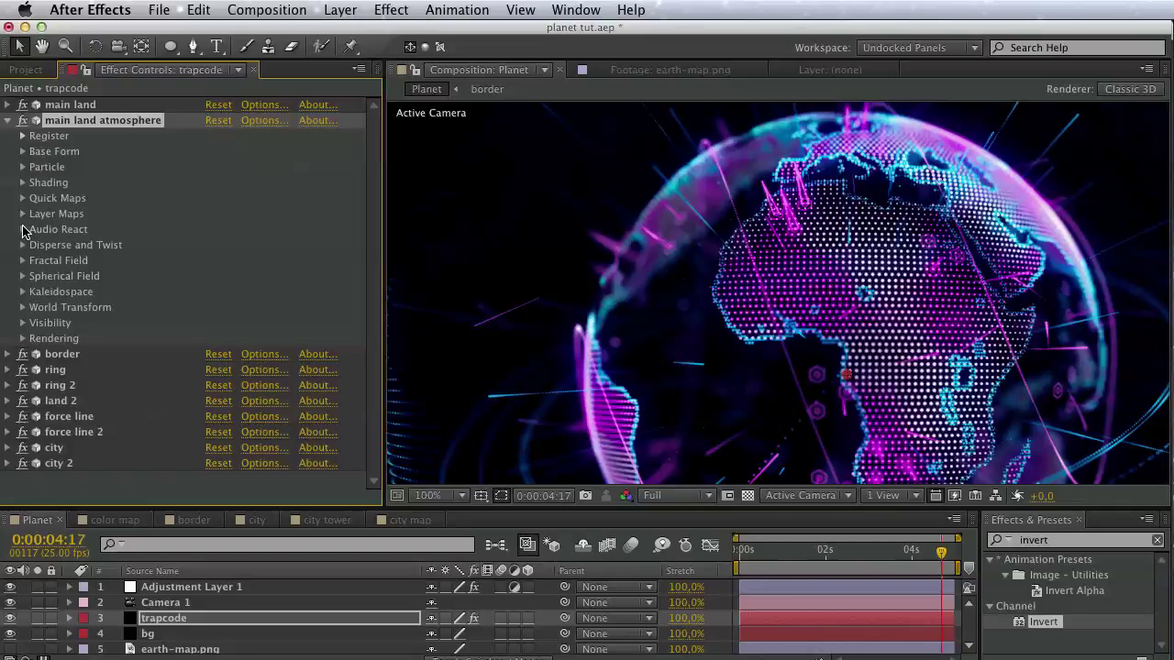
Set the Disperse and Twist group's Twist value to 0.
{"action": "left_click", "coordinate": [22, 245]}
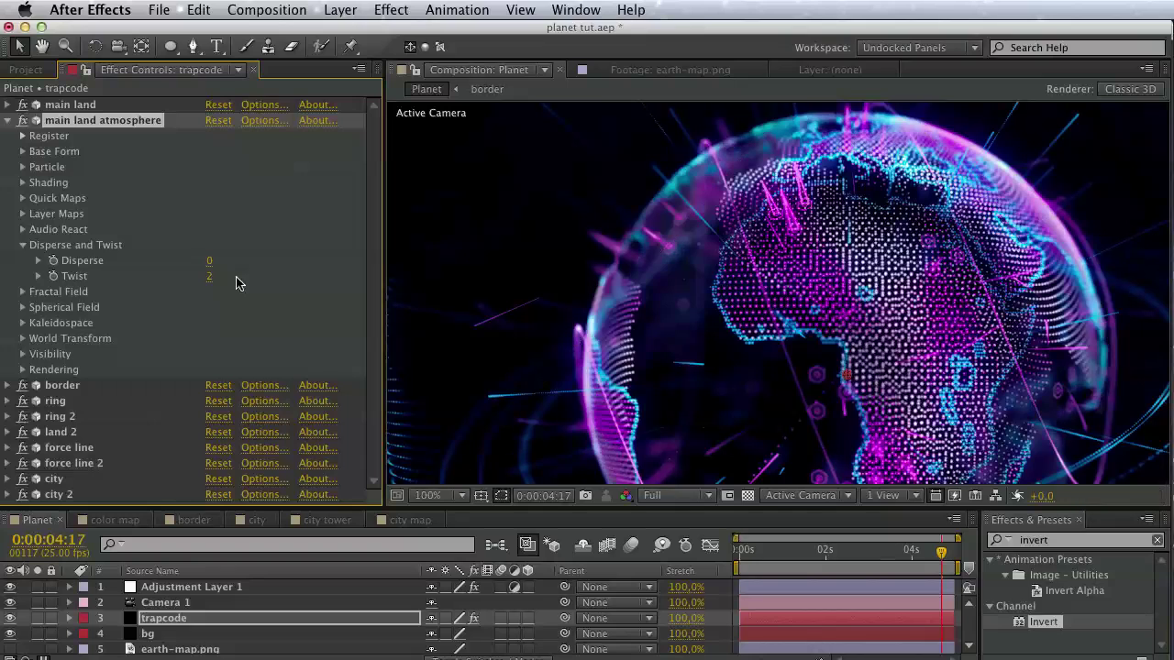
{"action": "left_click", "coordinate": [209, 276]}
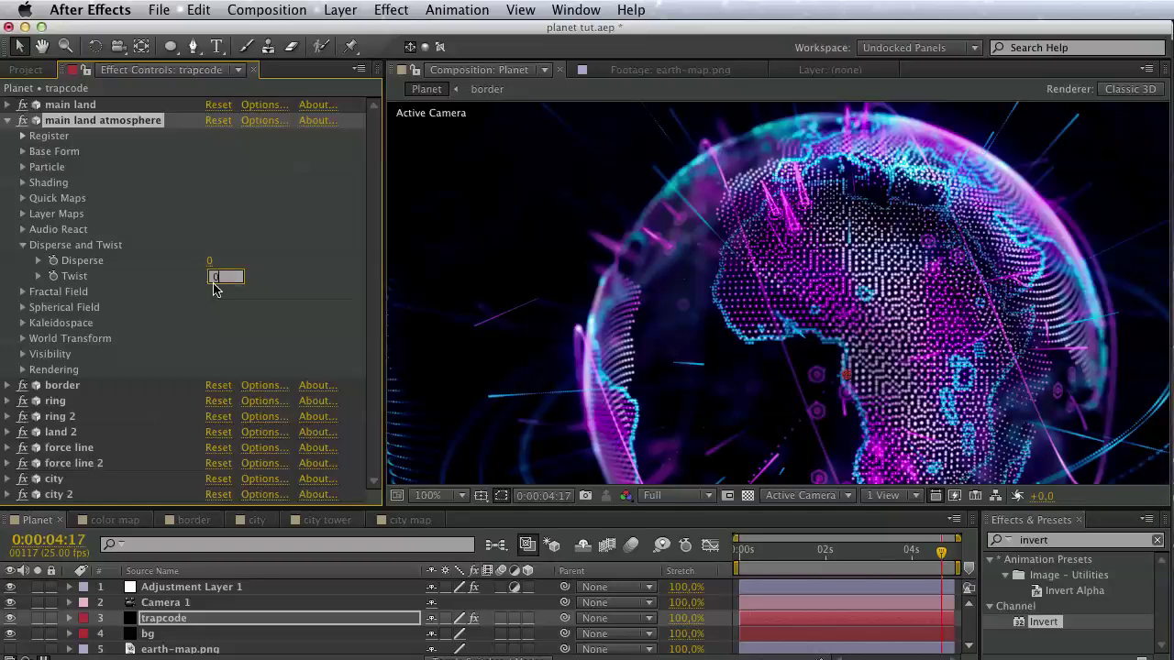
{"action": "type", "text": "0"}
{"action": "key", "text": "Return"}
{"action": "left_click", "coordinate": [22, 245]}
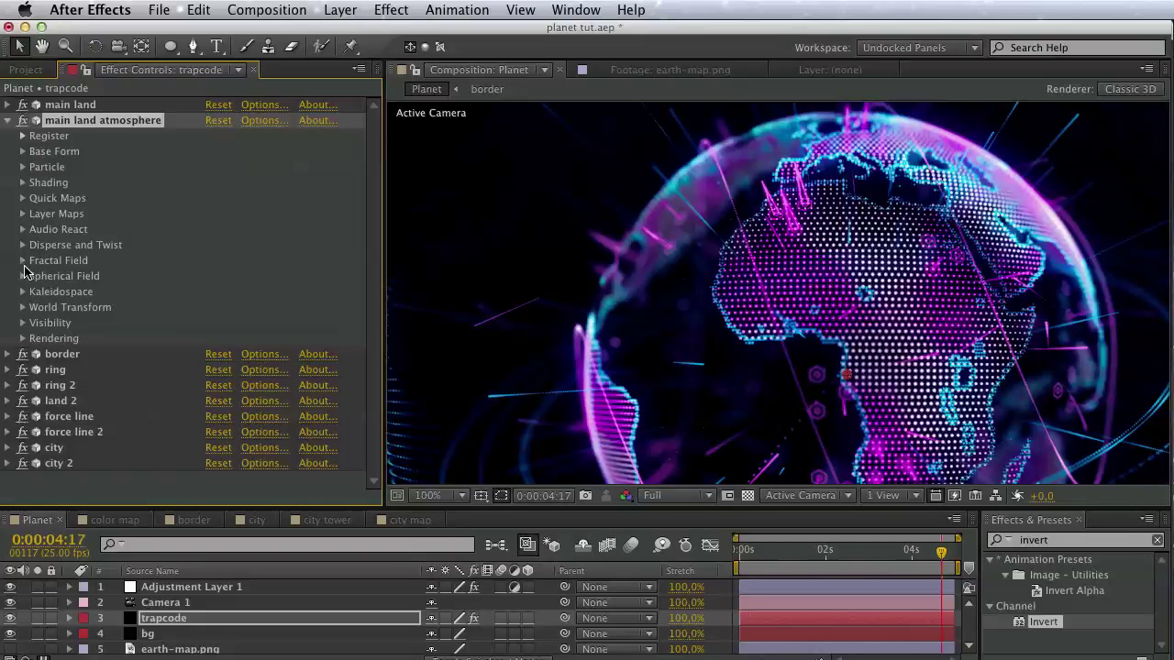
Check Spherical Field and Rendering, leaving the Transfer Mode at Normal.
{"action": "left_click", "coordinate": [22, 276]}
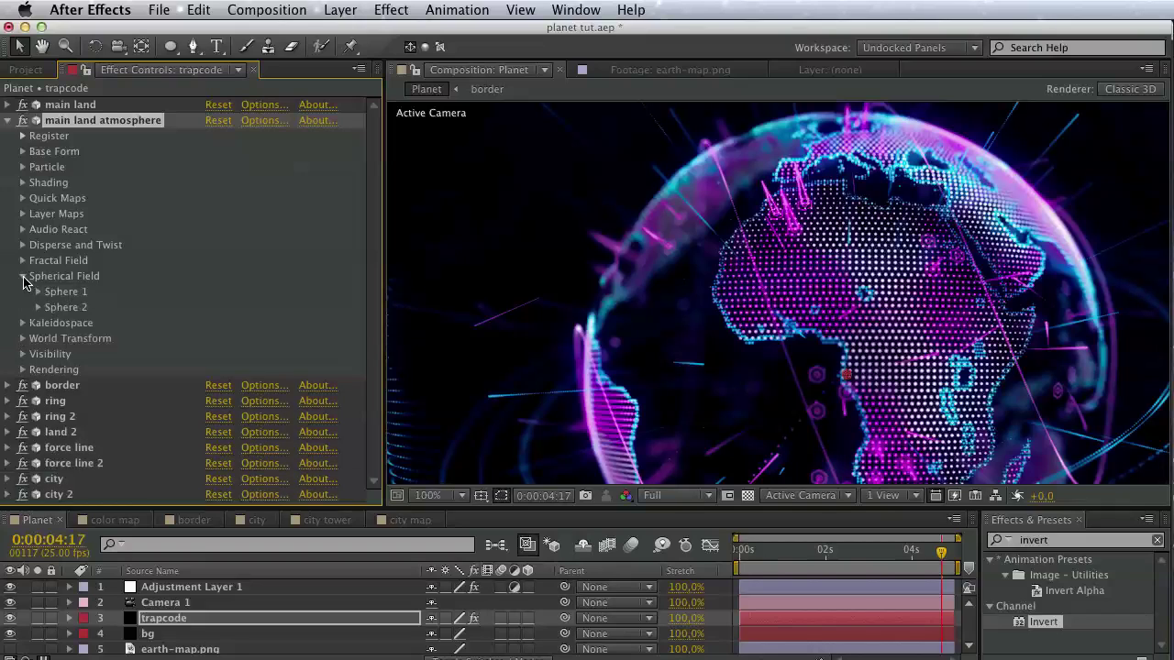
{"action": "left_click", "coordinate": [22, 276]}
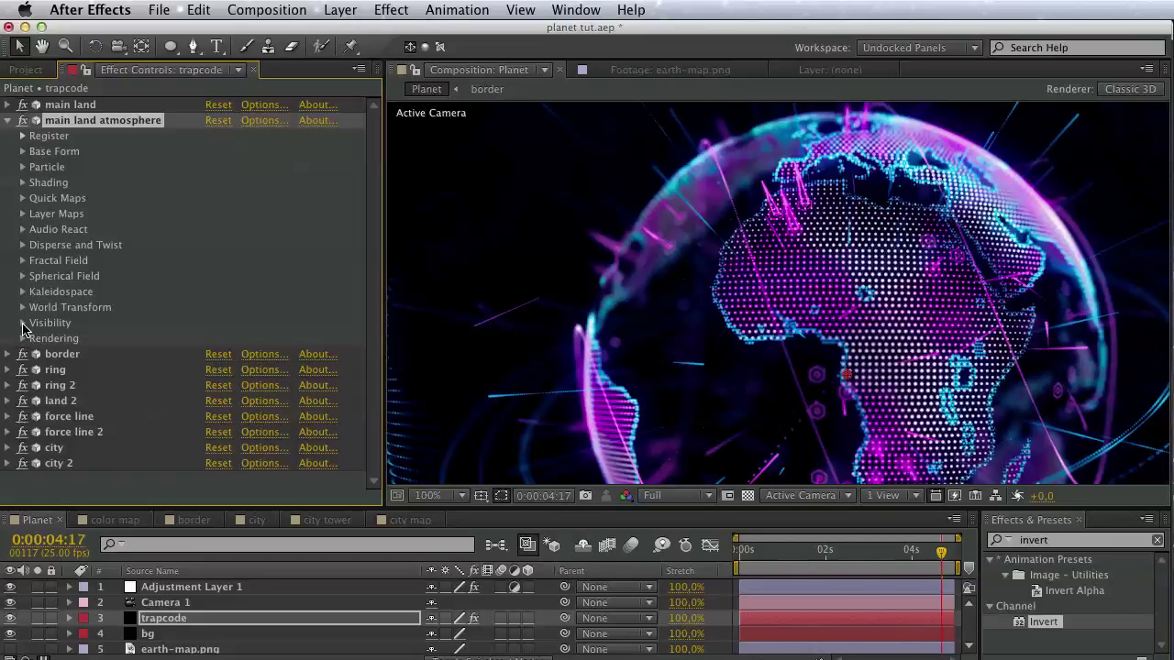
{"action": "left_click", "coordinate": [23, 338]}
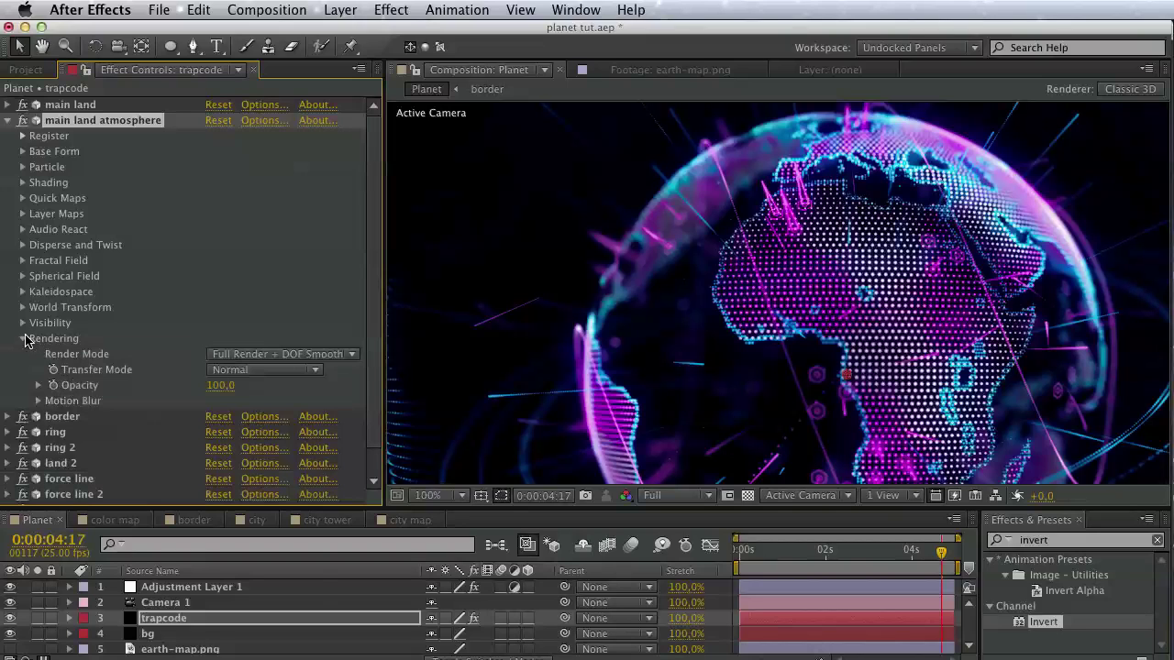
{"action": "left_click", "coordinate": [224, 370]}
{"action": "left_click", "coordinate": [95, 373]}
{"action": "left_click", "coordinate": [226, 371]}
{"action": "left_click", "coordinate": [226, 384]}
{"action": "left_click", "coordinate": [227, 376]}
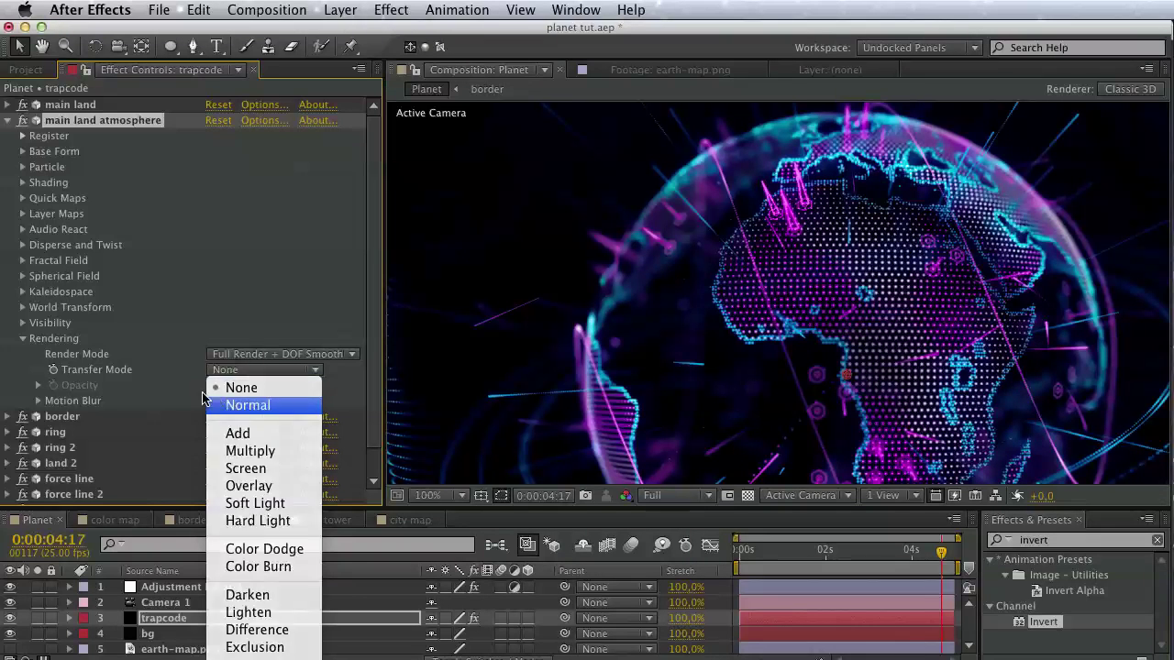
{"action": "left_click", "coordinate": [230, 401]}
{"action": "left_click", "coordinate": [23, 338]}
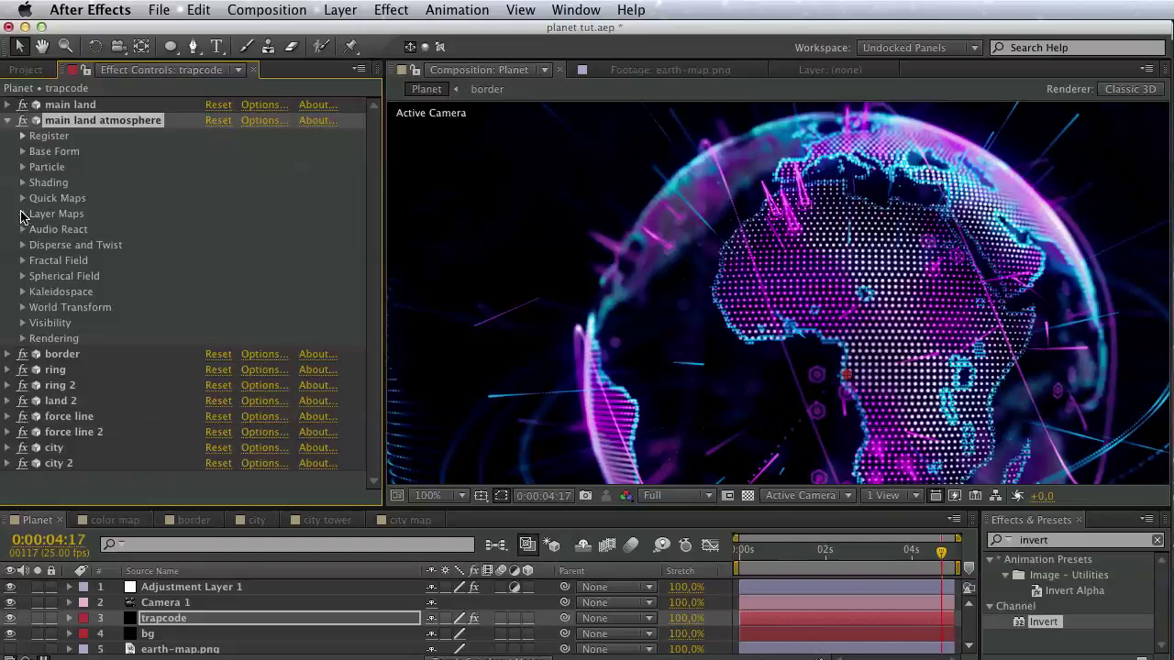
Remove the colour map from the Layer Maps Color and Alpha setting.
{"action": "left_click", "coordinate": [22, 214]}
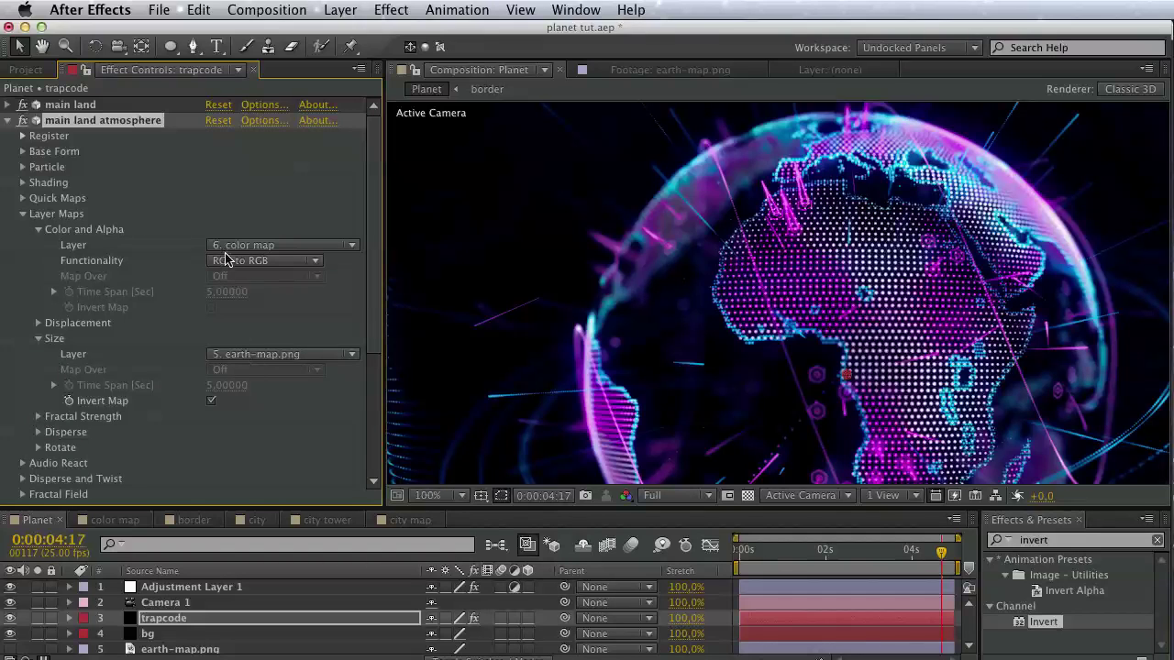
{"action": "left_click", "coordinate": [225, 247]}
{"action": "left_click", "coordinate": [5, 210]}
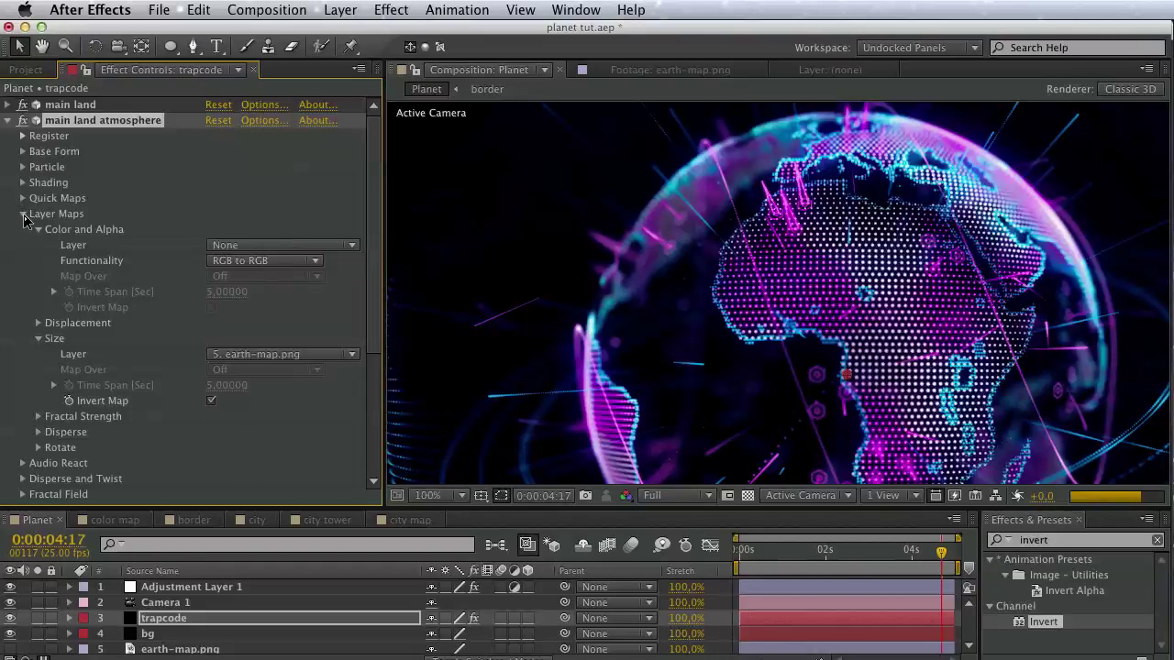
{"action": "left_click", "coordinate": [22, 214]}
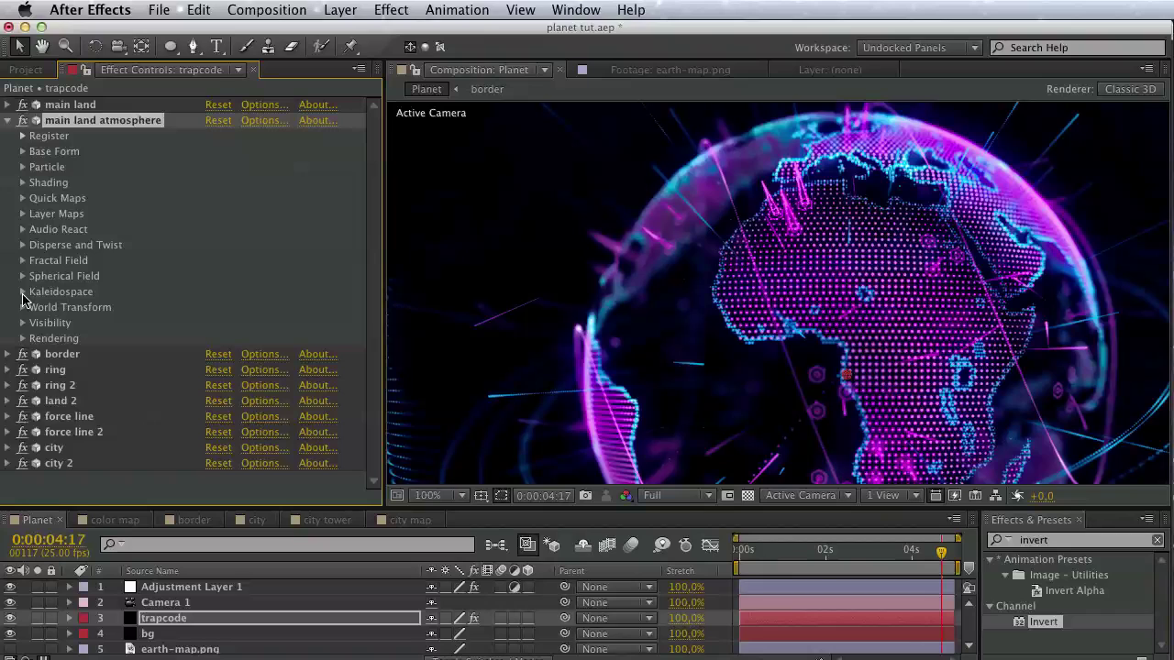
Set the Fractal Field Displace value to 500 and inspect the scattered globe.
{"action": "left_click", "coordinate": [22, 261]}
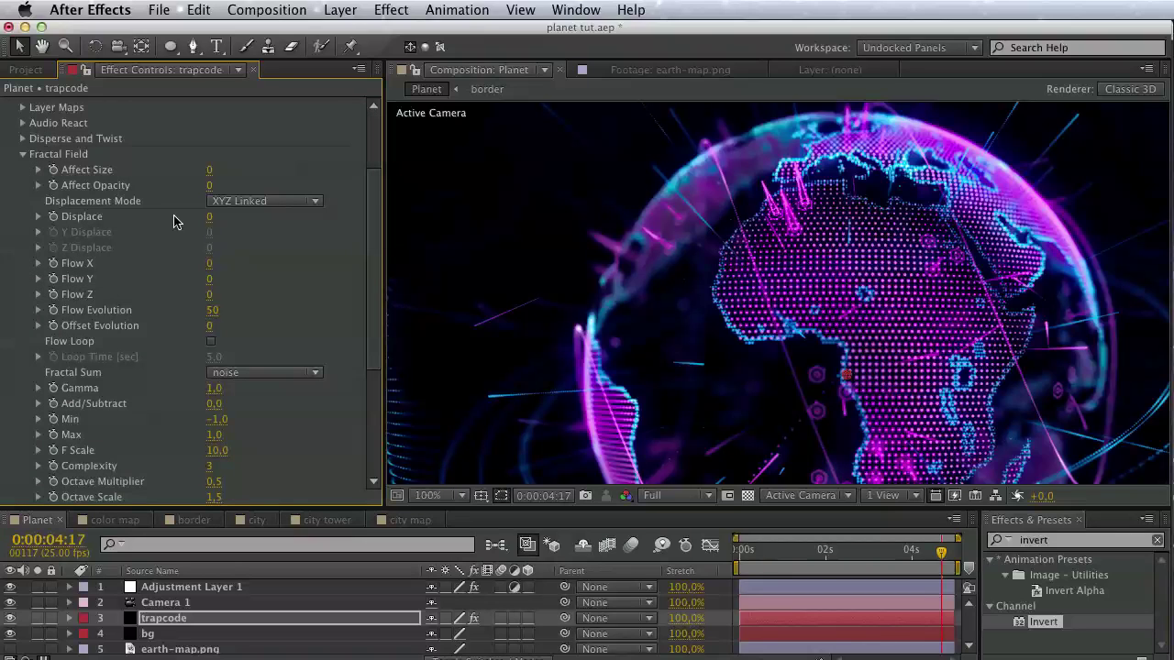
{"action": "left_click", "coordinate": [210, 217]}
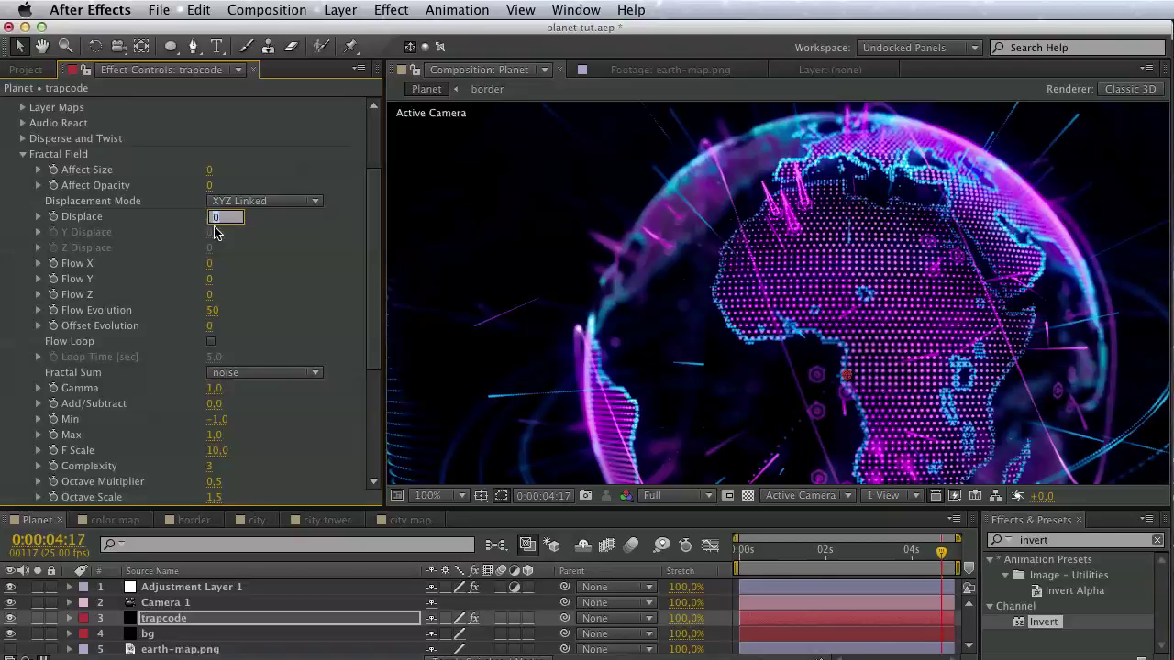
{"action": "type", "text": "500"}
{"action": "key", "text": "Return"}
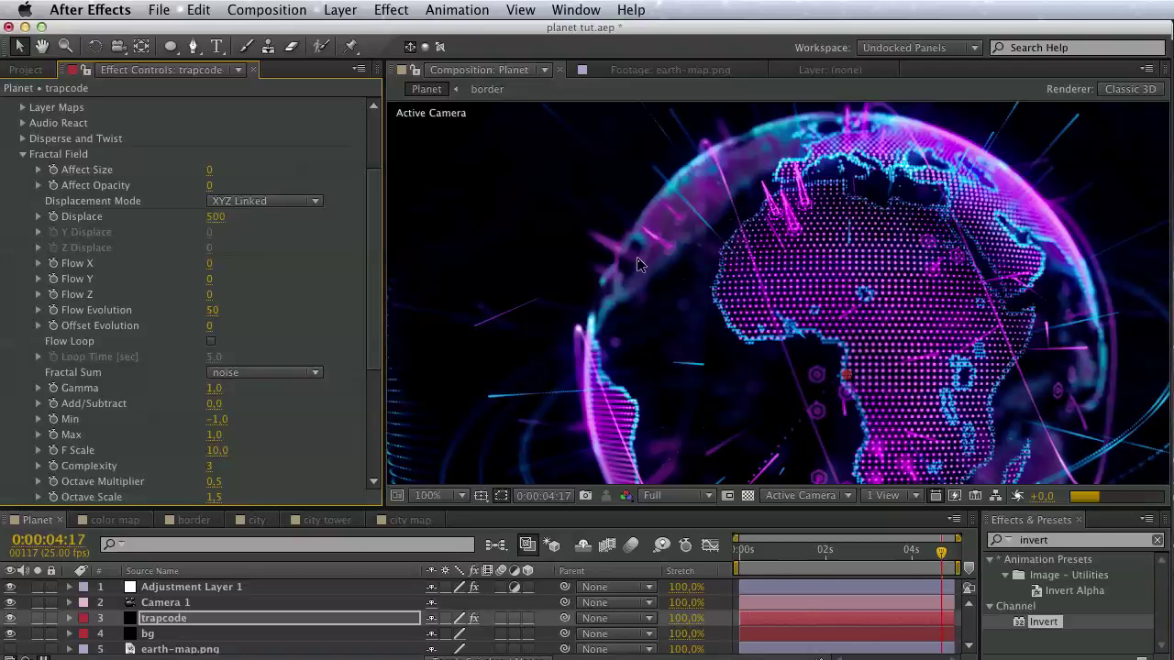
{"action": "left_click_drag", "start_coordinate": [690, 266], "coordinate": [690, 119]}
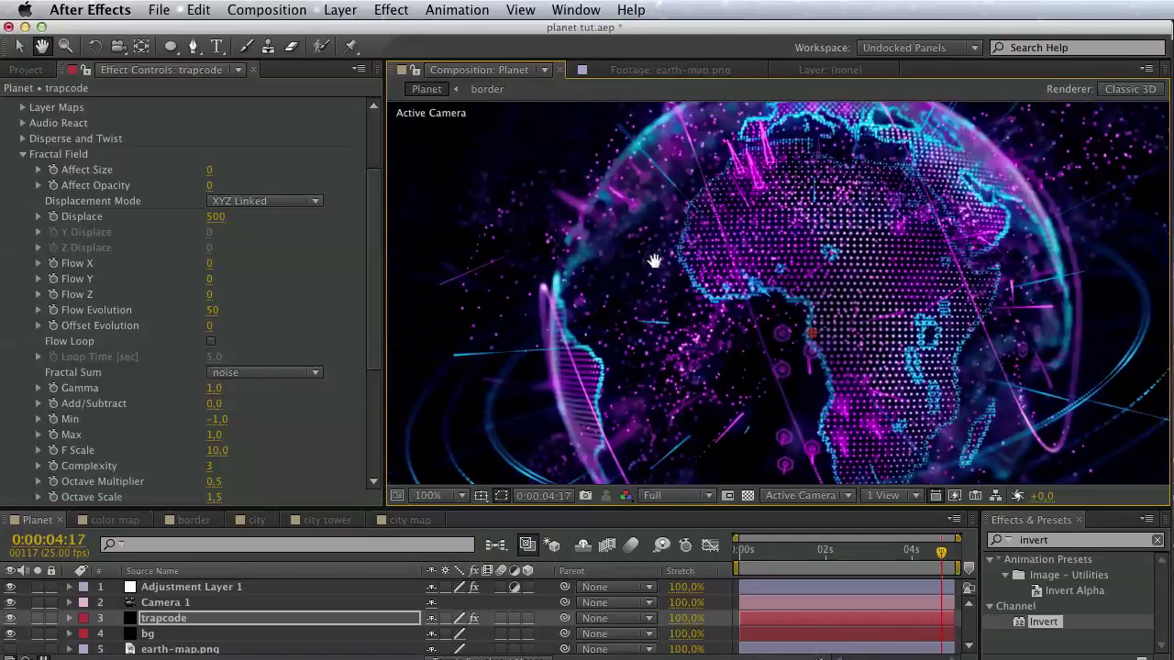
{"action": "scroll", "coordinate": [79, 118], "scroll_direction": "up", "scroll_amount": 5}
{"action": "left_click", "coordinate": [7, 120]}
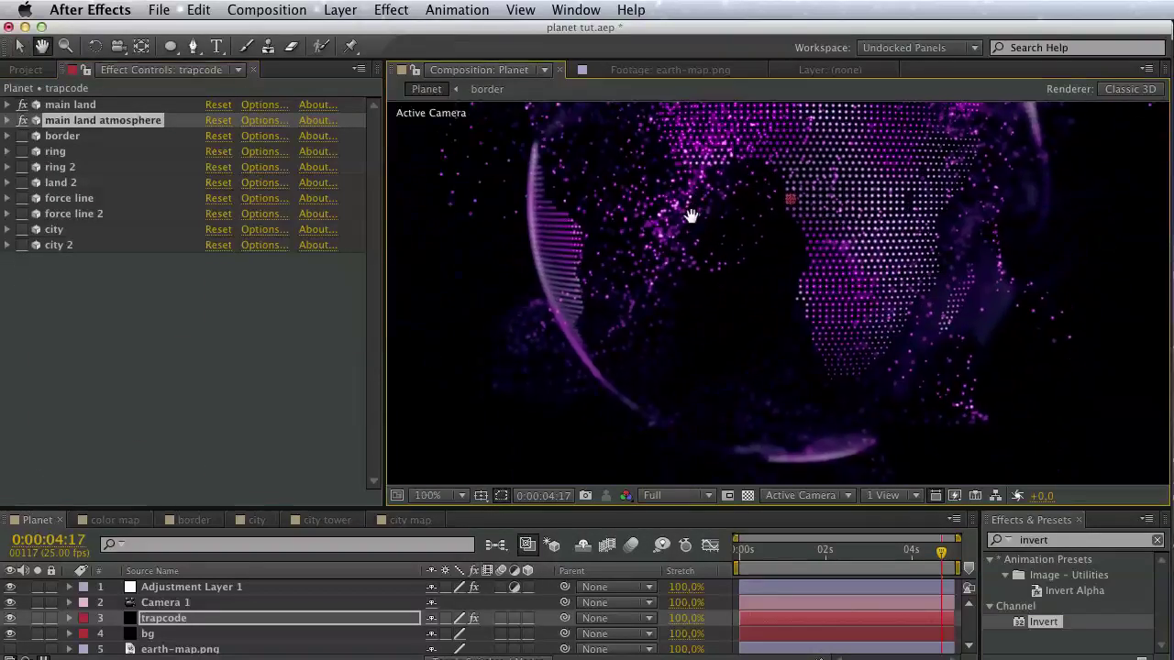
{"action": "left_click_drag", "start_coordinate": [720, 357], "coordinate": [490, 414]}
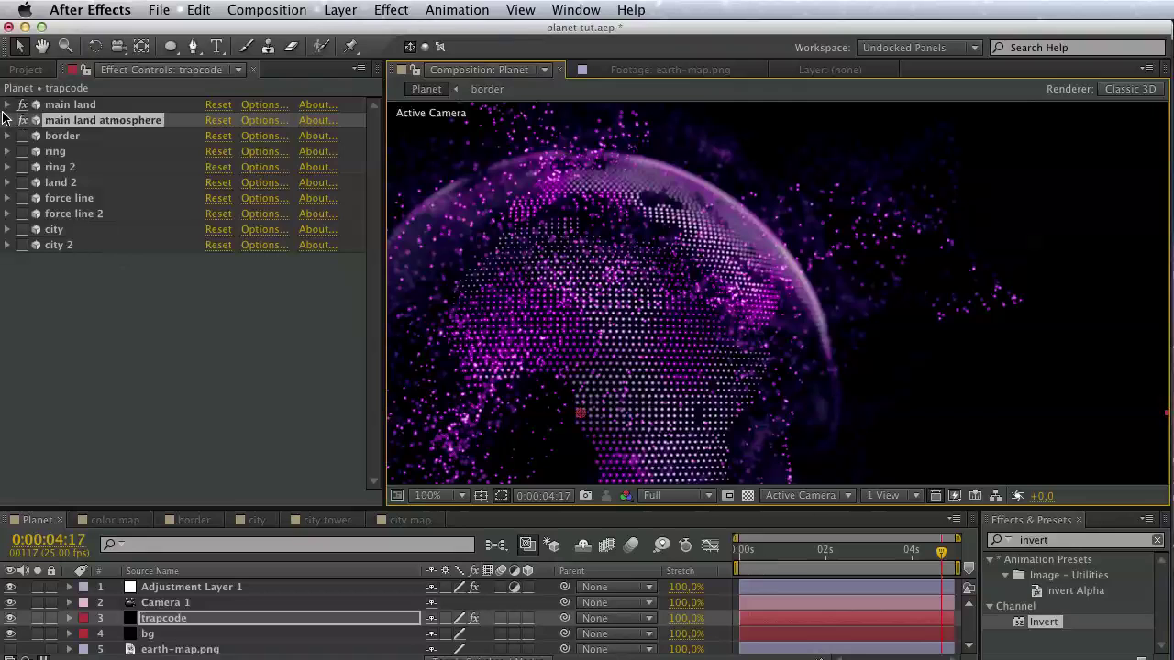
Set the Fractal Field Displacement Mode to Radial.
{"action": "left_click", "coordinate": [7, 120]}
{"action": "left_click", "coordinate": [287, 293]}
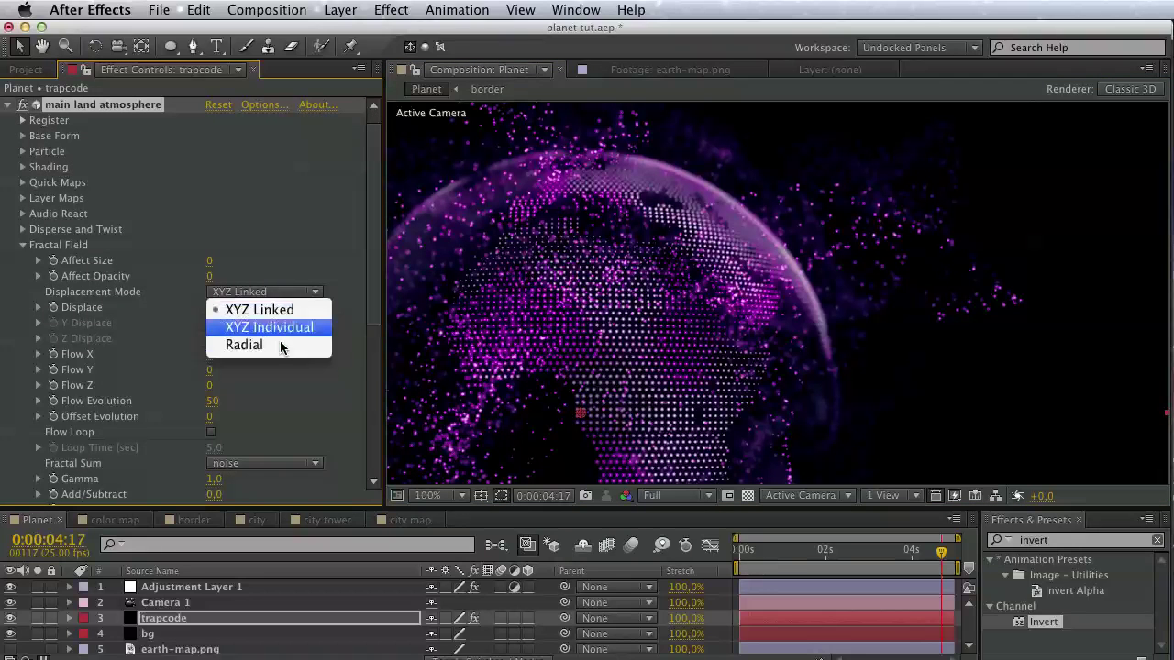
{"action": "left_click", "coordinate": [275, 344]}
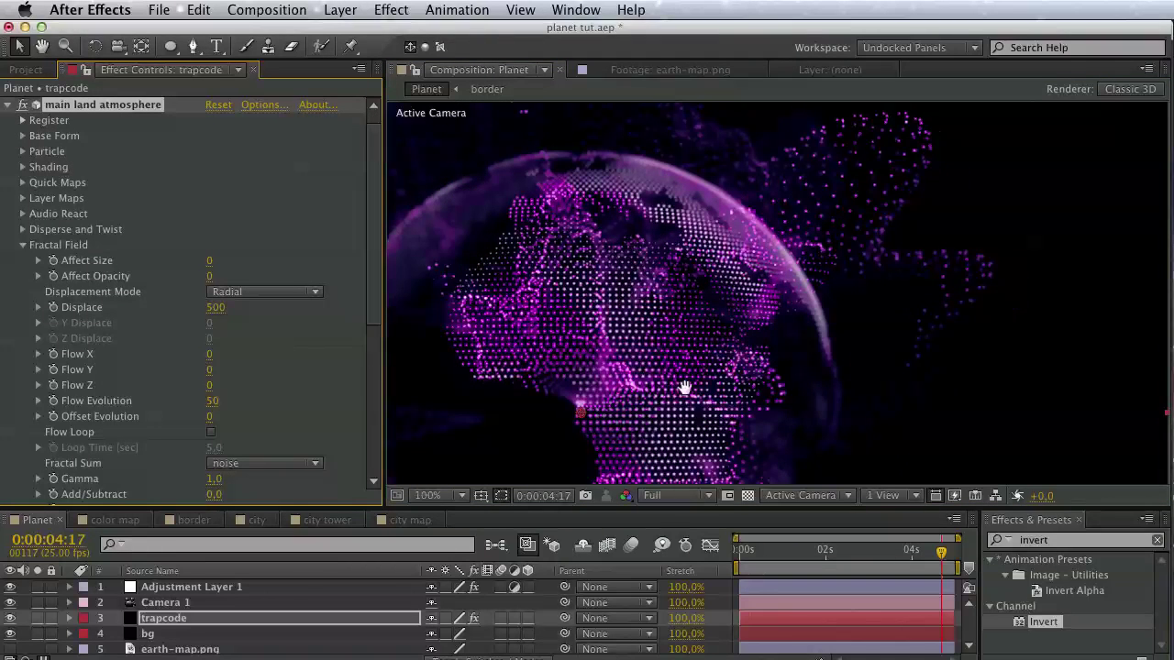
{"action": "mouse_move", "coordinate": [681, 388]}
{"action": "left_mouse_down"}
{"action": "mouse_move", "coordinate": [798, 414]}
{"action": "mouse_move", "coordinate": [954, 200]}
{"action": "mouse_move", "coordinate": [938, 226]}
{"action": "left_mouse_up"}
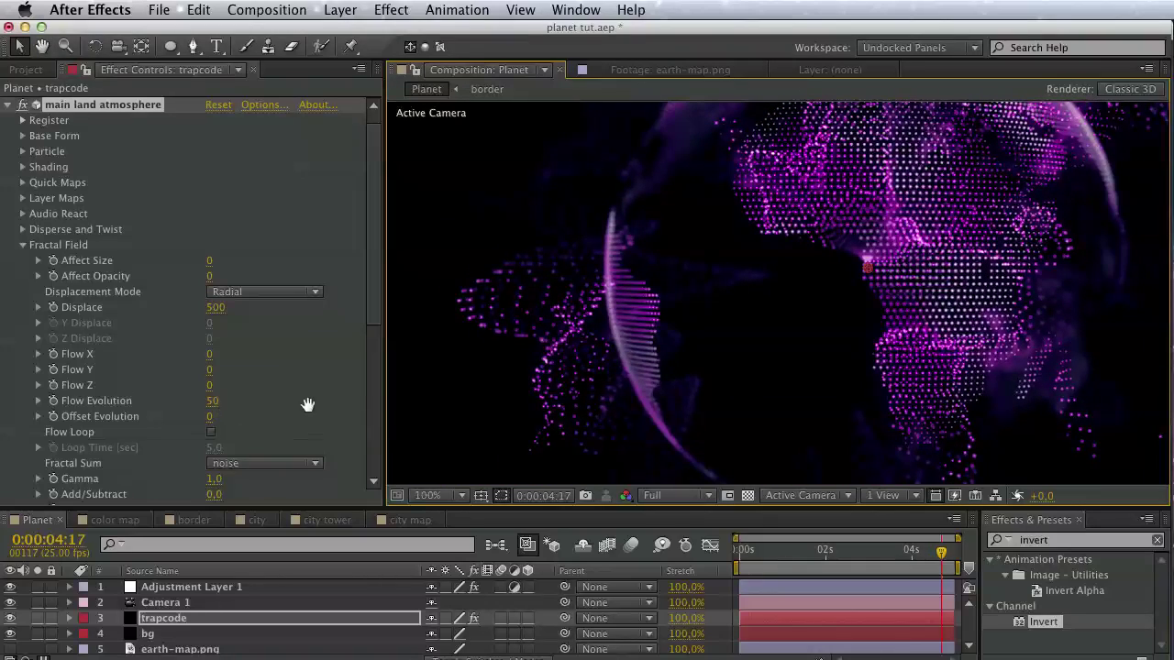
{"action": "scroll", "coordinate": [308, 404], "scroll_direction": "down", "scroll_amount": 5}
Set Fractal Field Min to 0, Displace to 600 and F Scale to 56.8.
{"action": "left_click", "coordinate": [222, 410]}
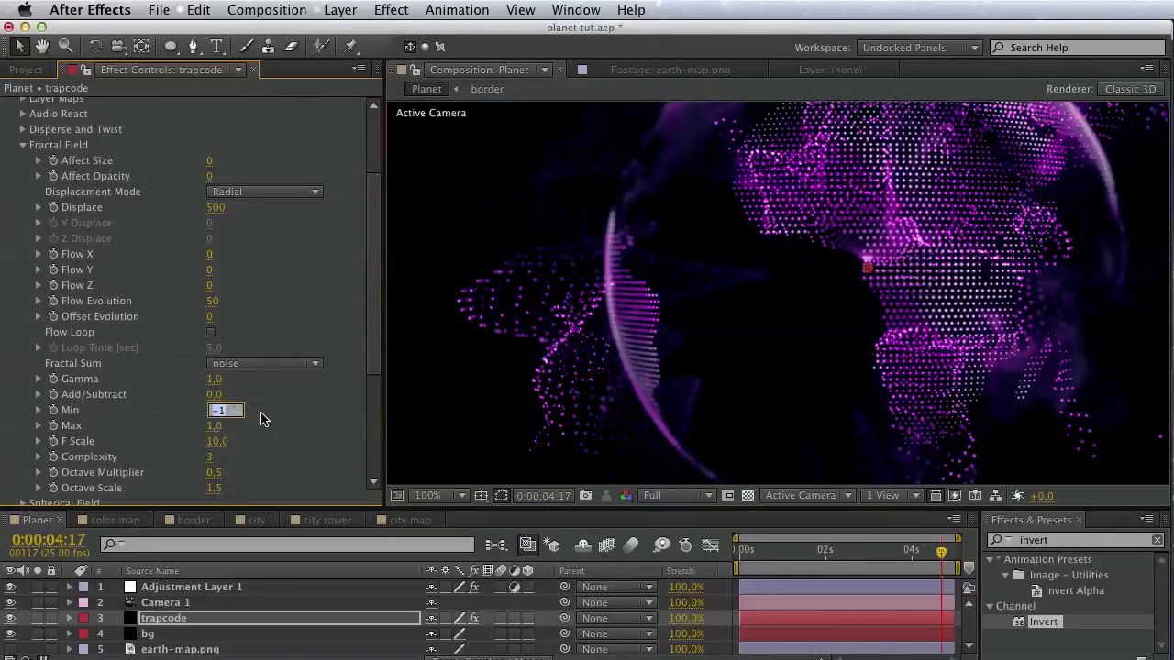
{"action": "type", "text": "0"}
{"action": "key", "text": "Return"}
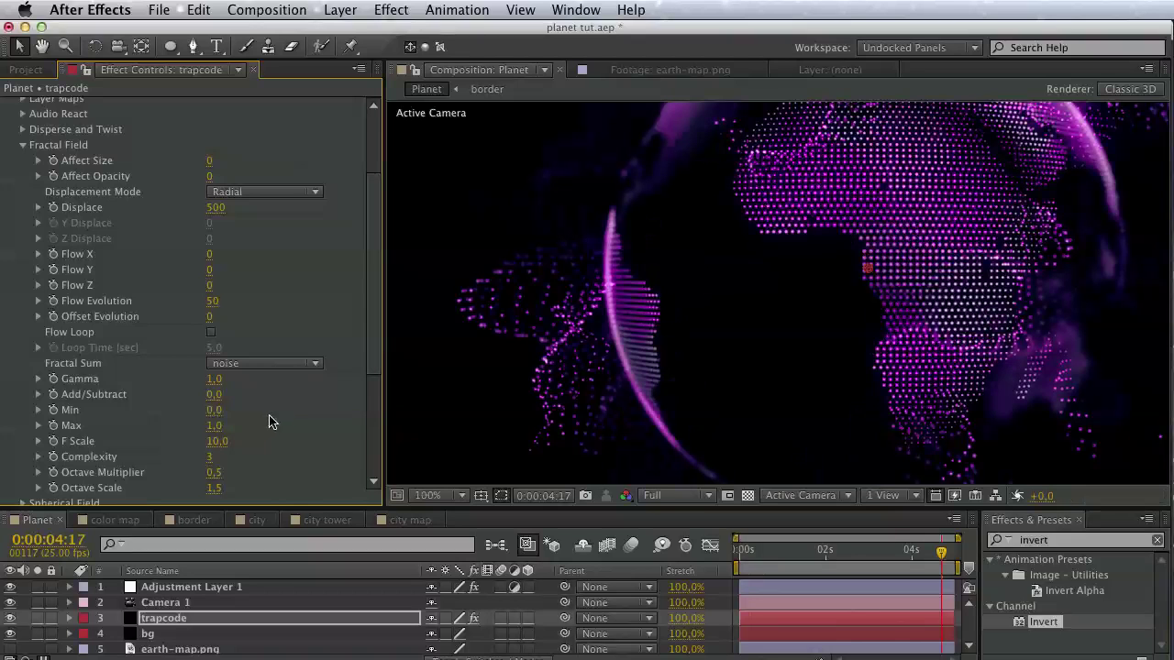
{"action": "scroll", "coordinate": [267, 341], "scroll_direction": "up", "scroll_amount": 6}
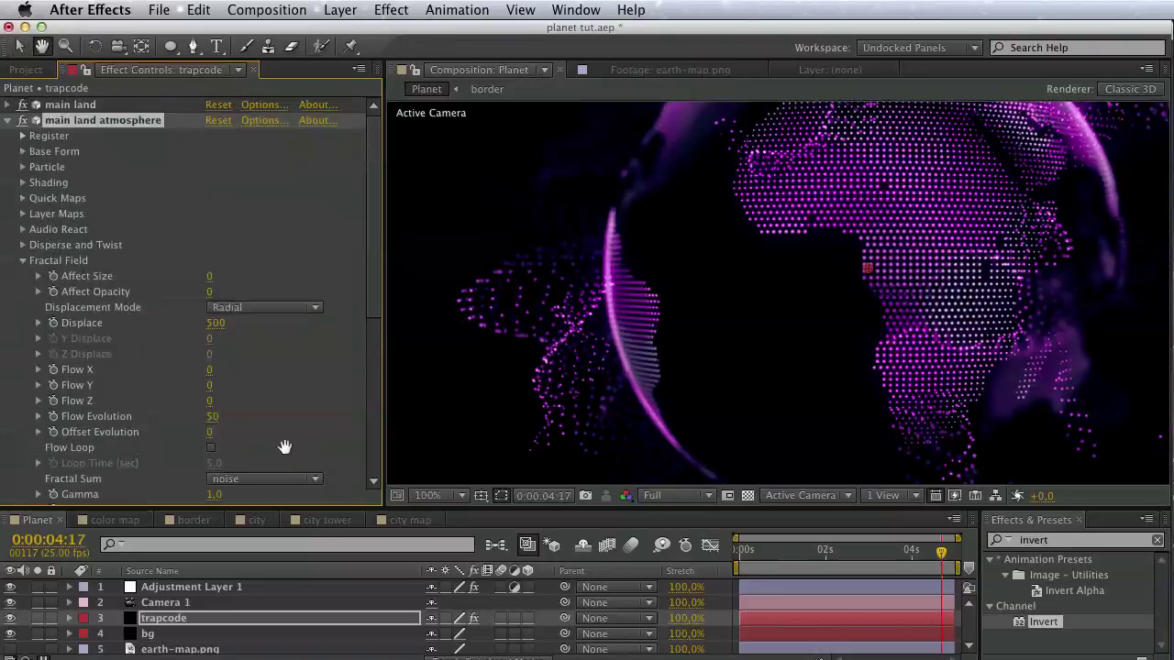
{"action": "left_click", "coordinate": [222, 323]}
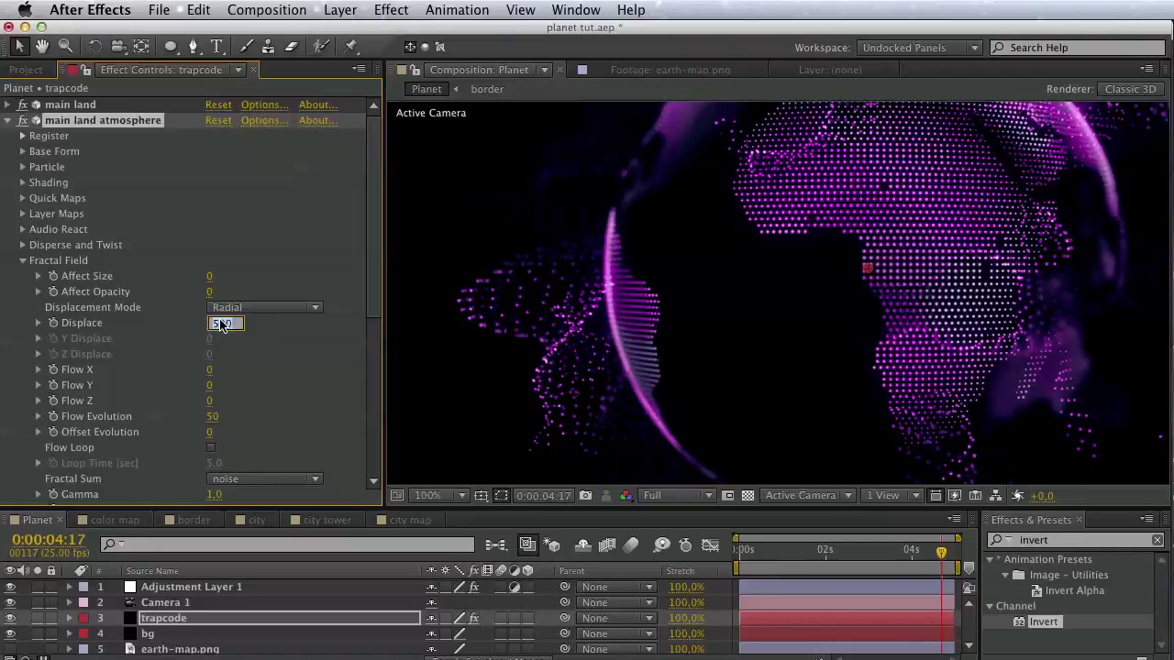
{"action": "type", "text": "600"}
{"action": "key", "text": "Return"}
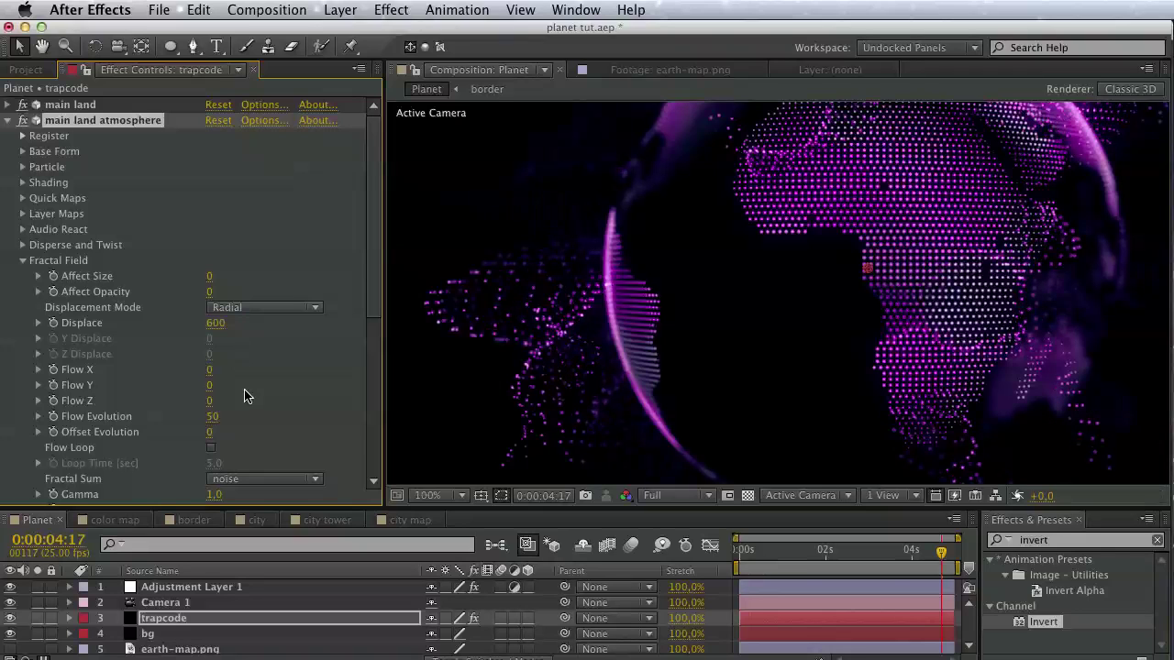
{"action": "scroll", "coordinate": [275, 367], "scroll_direction": "down", "scroll_amount": 8}
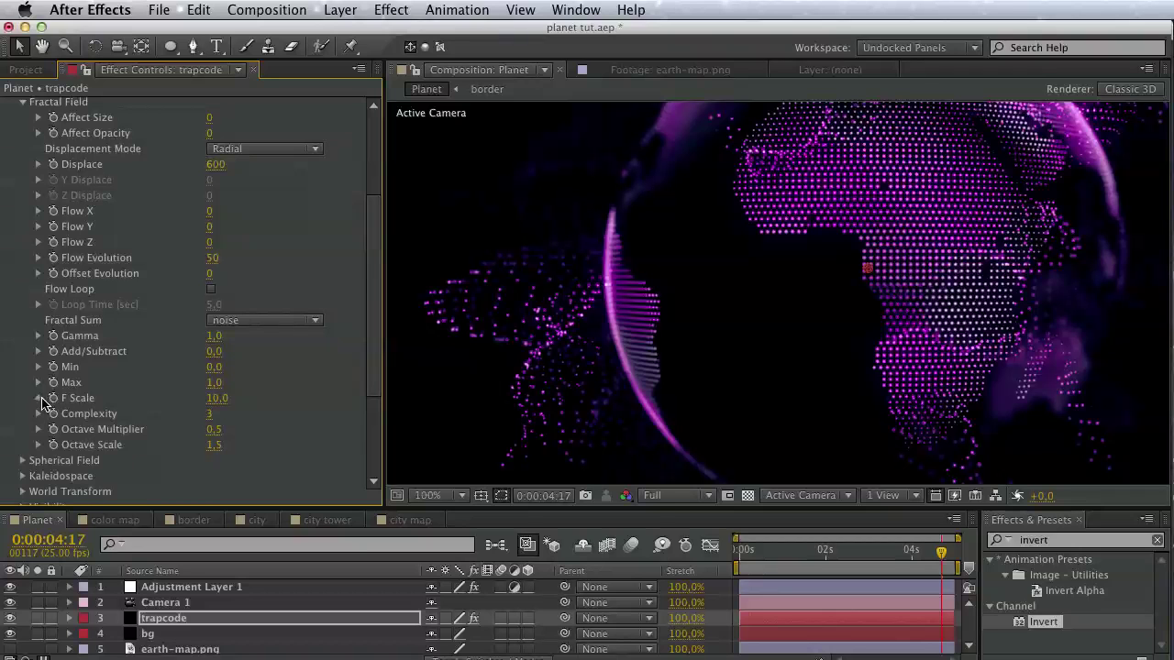
{"action": "left_click", "coordinate": [38, 398]}
{"action": "mouse_move", "coordinate": [116, 428]}
{"action": "left_mouse_down"}
{"action": "mouse_move", "coordinate": [94, 428]}
{"action": "mouse_move", "coordinate": [227, 427]}
{"action": "left_mouse_up"}
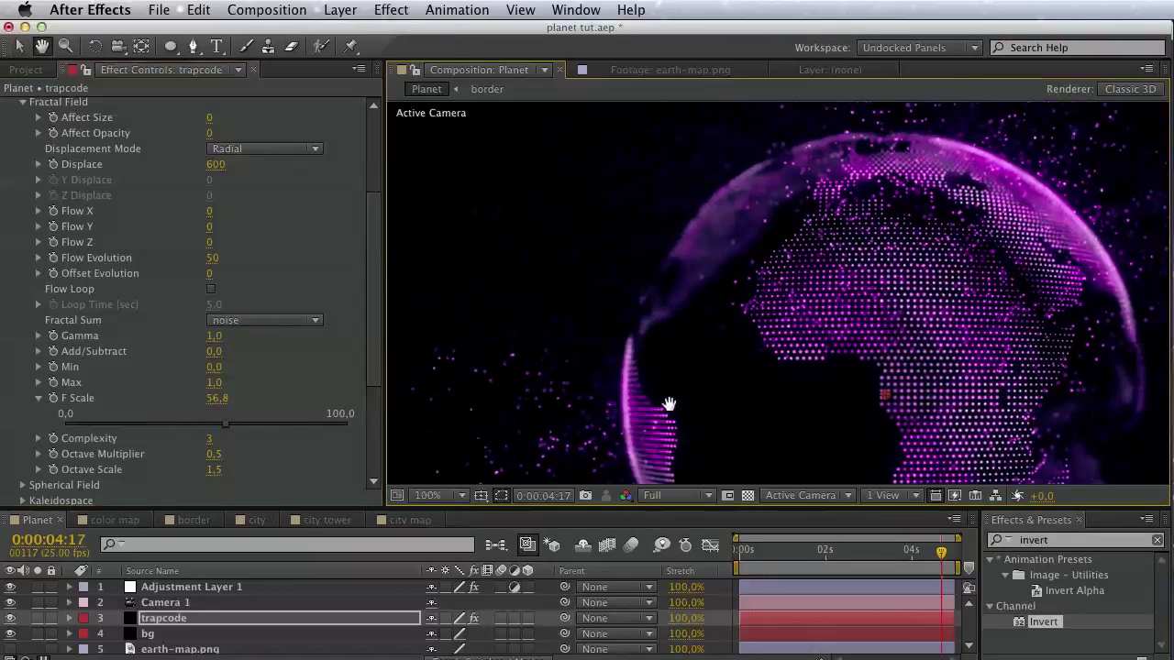
{"action": "scroll", "coordinate": [40, 279], "scroll_direction": "up", "scroll_amount": 3}
In the Particle group, set Sphere Feather to 0 and Size to 1, then lower the globe.
{"action": "left_click", "coordinate": [21, 240]}
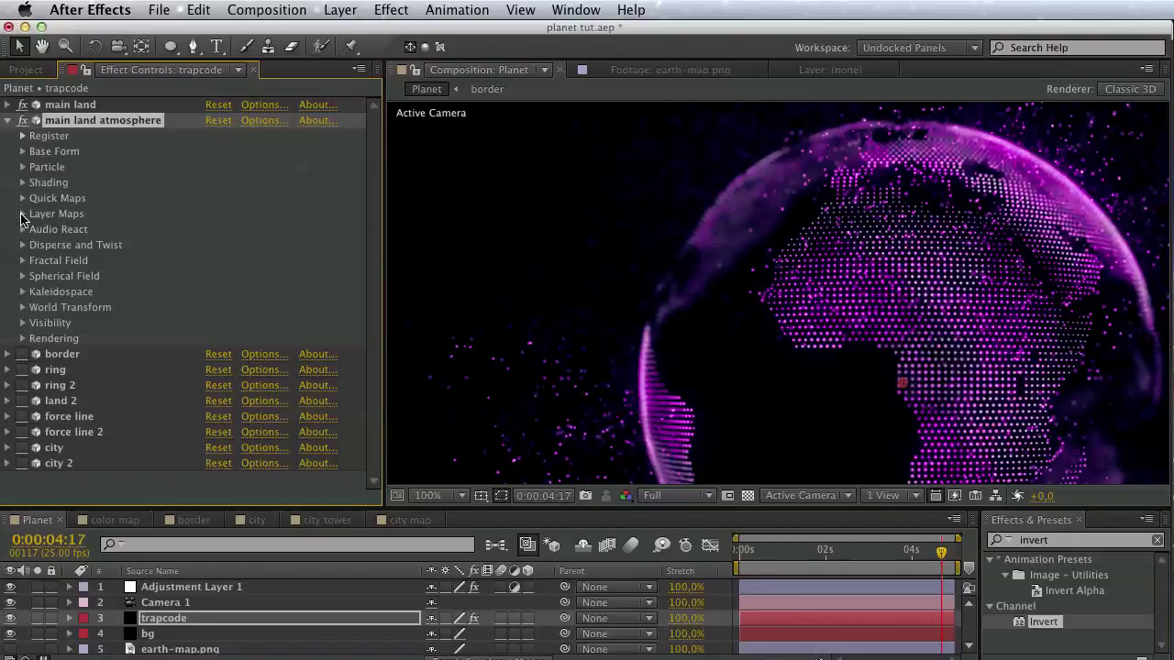
{"action": "left_click", "coordinate": [22, 168]}
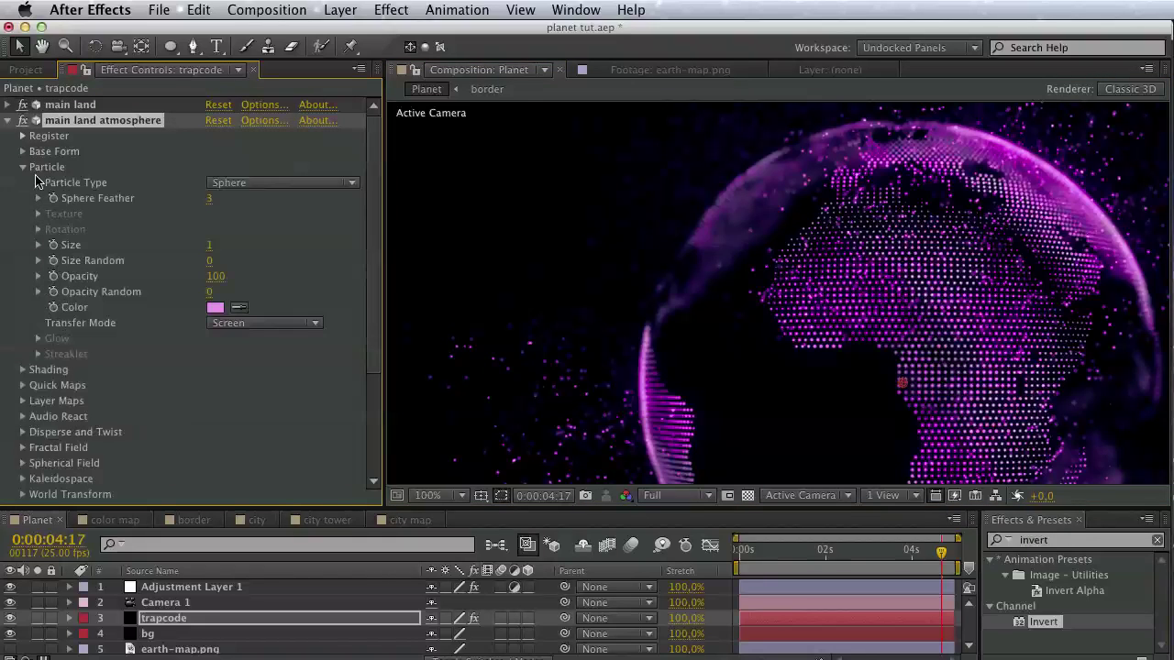
{"action": "left_click", "coordinate": [209, 199]}
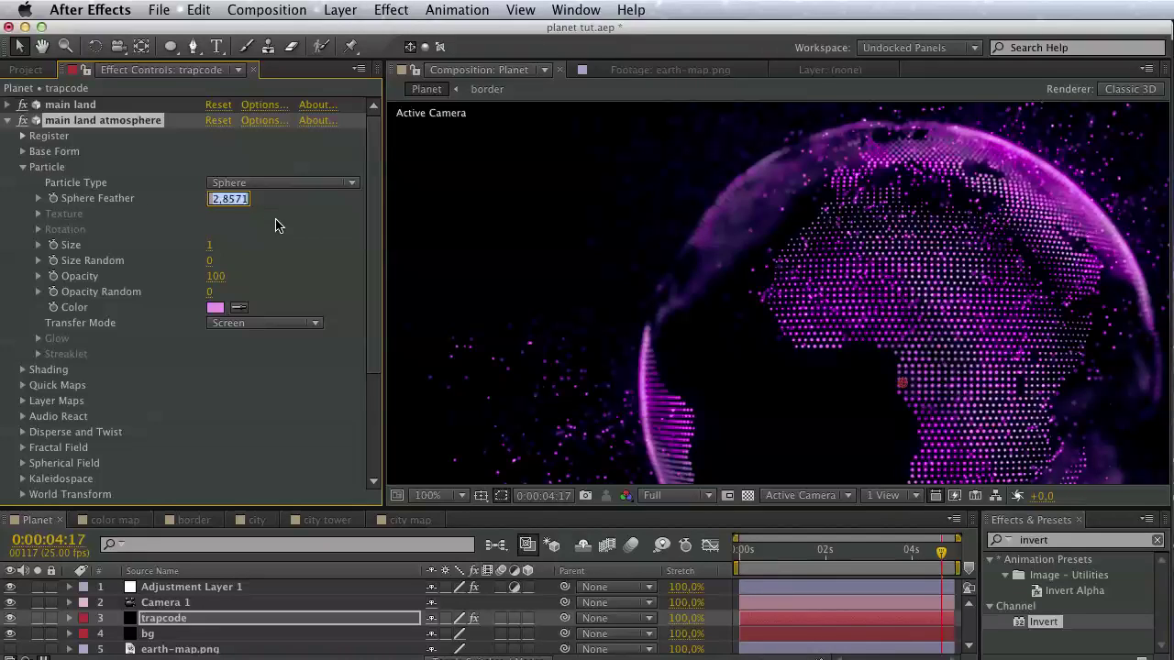
{"action": "type", "text": "0."}
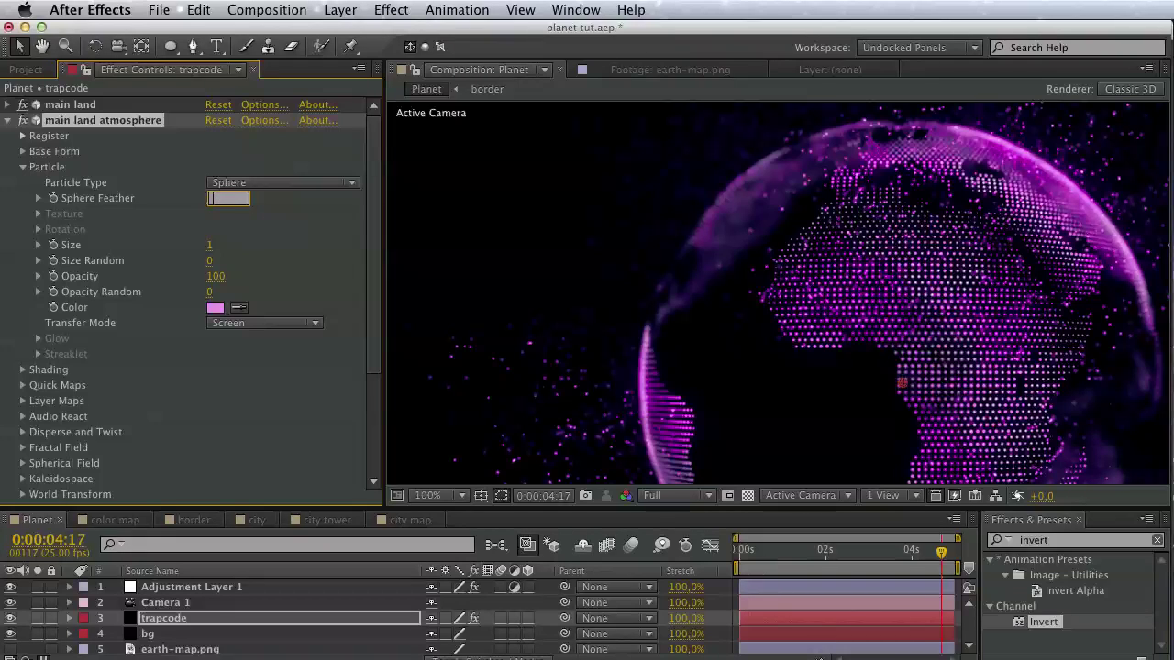
{"action": "key", "text": "Return"}
{"action": "left_click", "coordinate": [213, 270]}
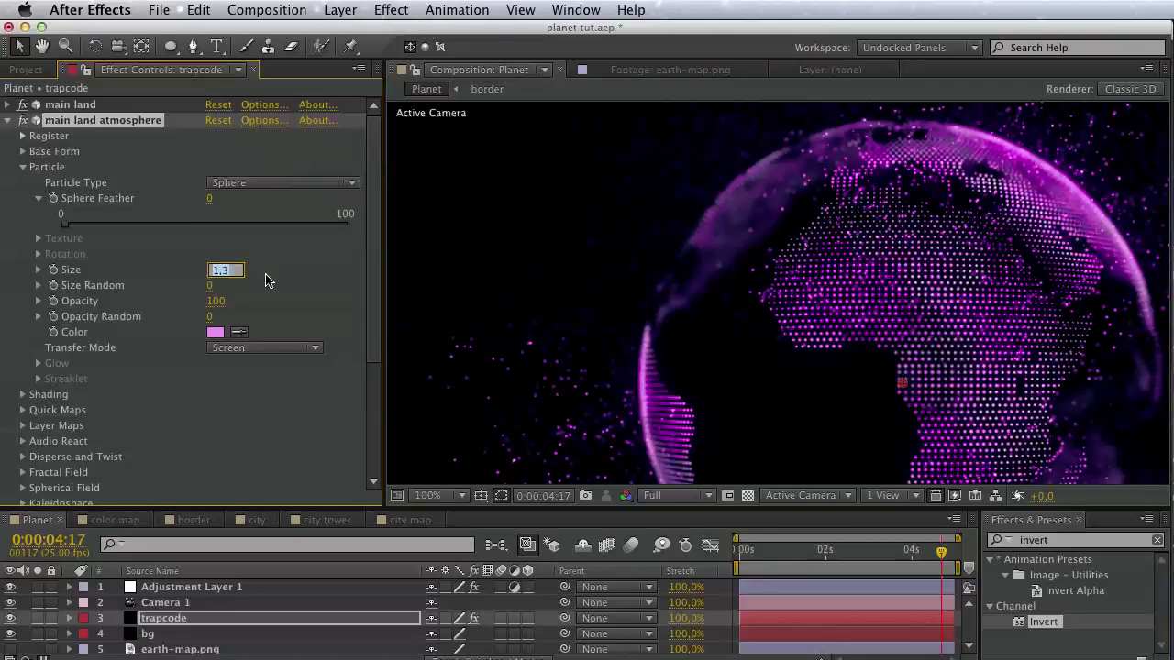
{"action": "type", "text": "0.8"}
{"action": "key", "text": "Return"}
{"action": "mouse_move", "coordinate": [624, 336]}
{"action": "left_mouse_down"}
{"action": "mouse_move", "coordinate": [639, 167]}
{"action": "mouse_move", "coordinate": [419, 385]}
{"action": "left_mouse_up"}
Duplicate the main land atmosphere effect and move the copy just below land 2.
{"action": "key", "text": "v"}
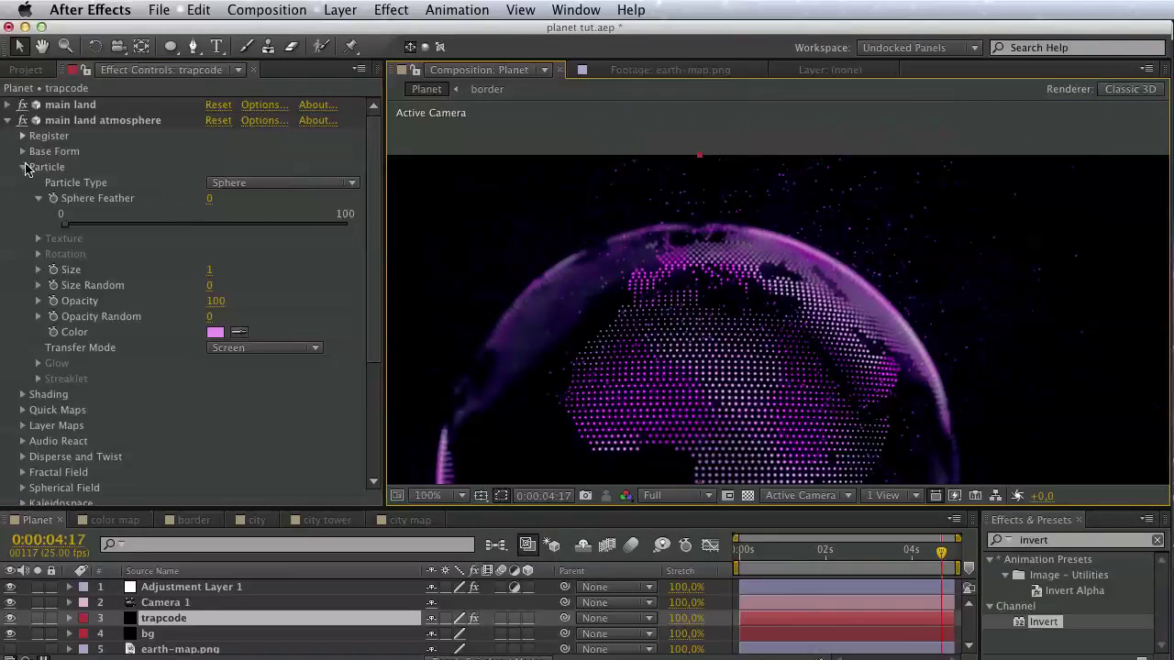
{"action": "left_click", "coordinate": [11, 120]}
{"action": "left_click", "coordinate": [79, 122]}
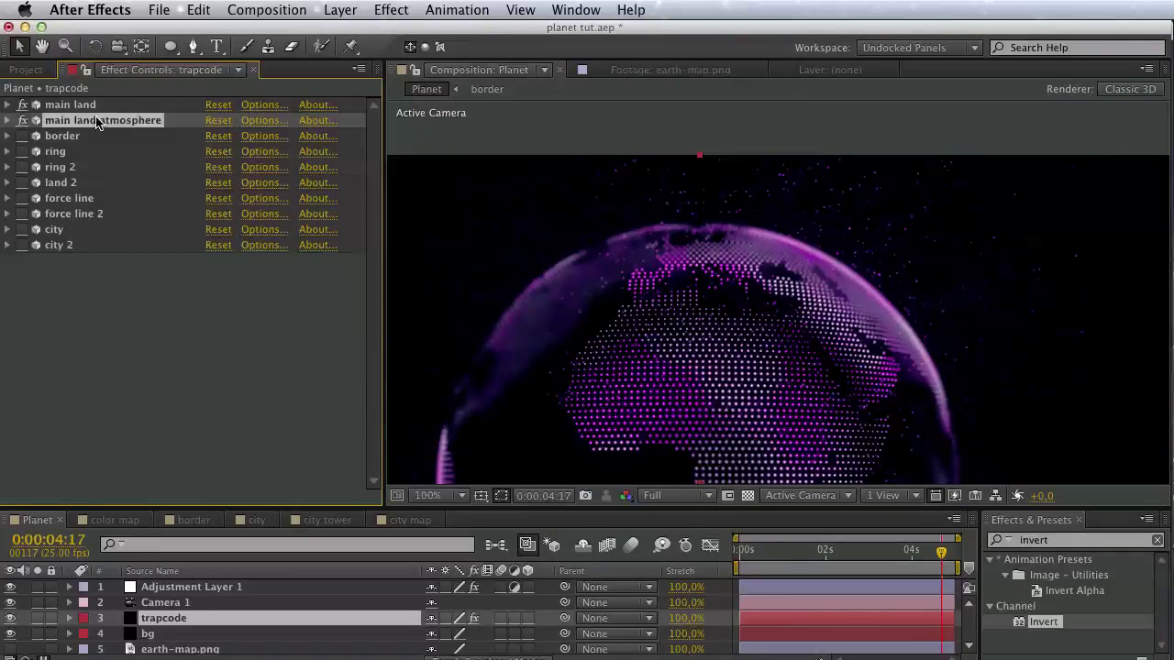
{"action": "left_click", "coordinate": [209, 9]}
{"action": "left_click", "coordinate": [220, 192]}
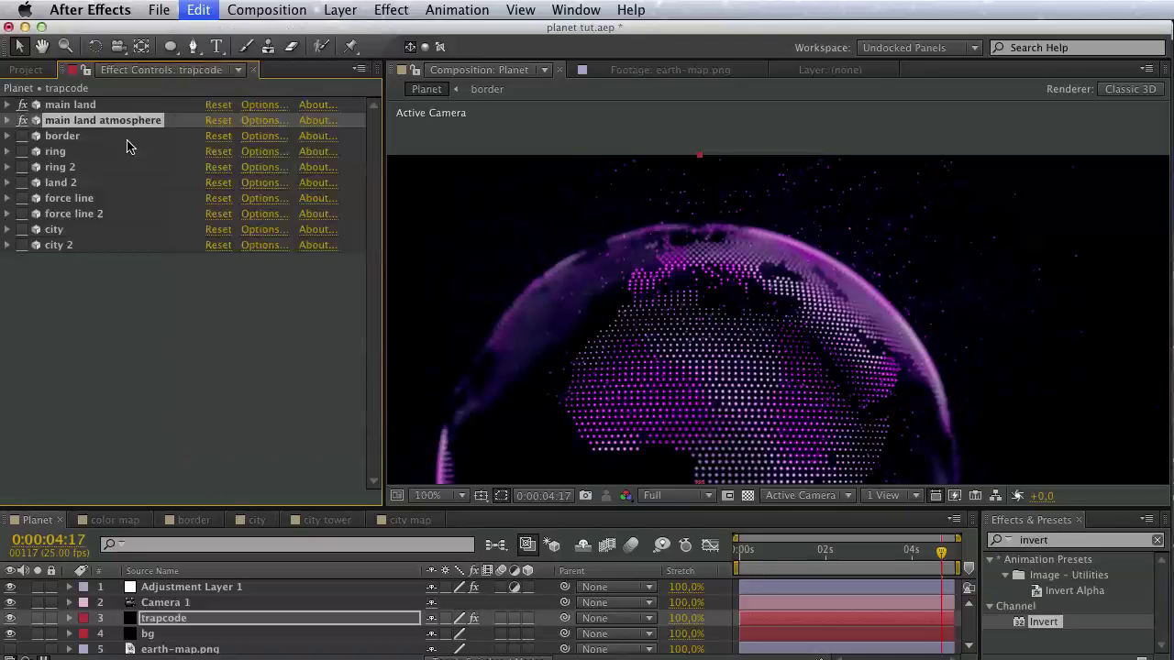
{"action": "left_click", "coordinate": [8, 107]}
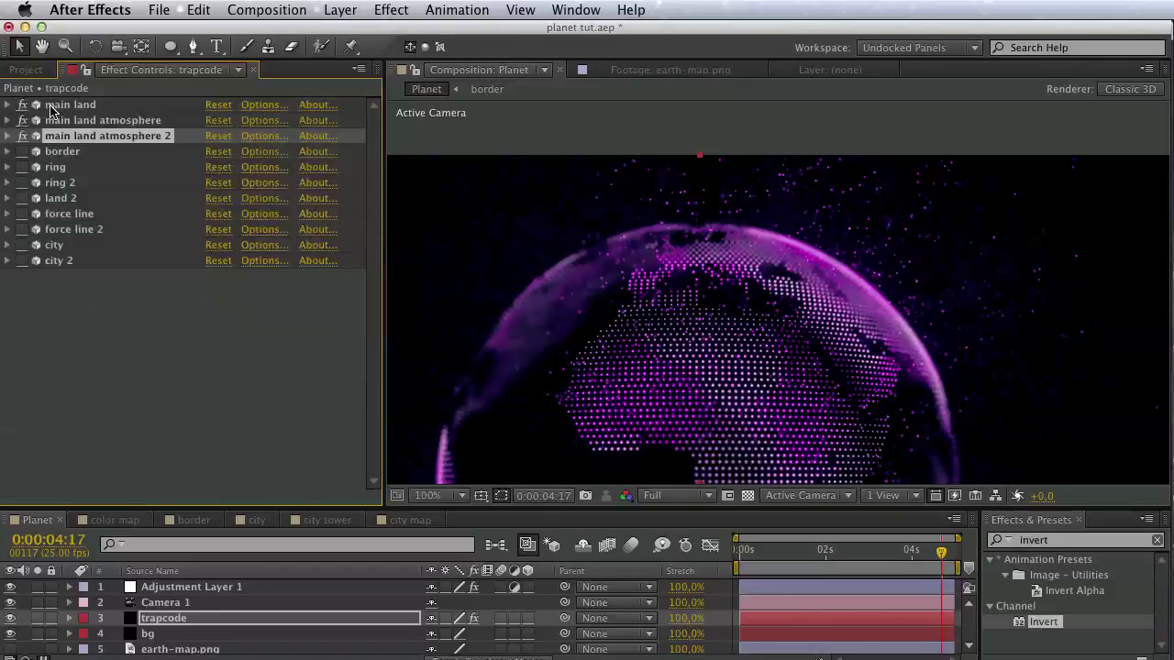
{"action": "mouse_move", "coordinate": [60, 138]}
{"action": "left_mouse_down"}
{"action": "mouse_move", "coordinate": [91, 165]}
{"action": "mouse_move", "coordinate": [96, 212]}
{"action": "left_mouse_up"}
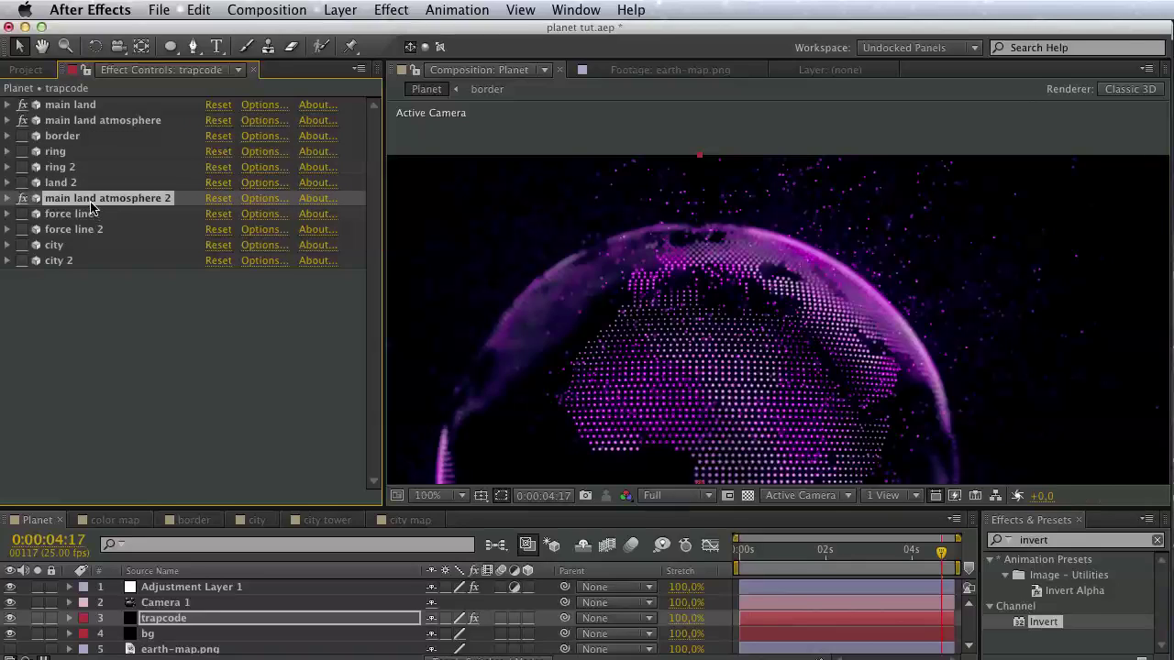
Rename the copy 'main land 2 atmosphere 2' and turn on the land 2 effect.
{"action": "key", "text": "Return"}
{"action": "left_click", "coordinate": [90, 198]}
{"action": "type", "text": "2"}
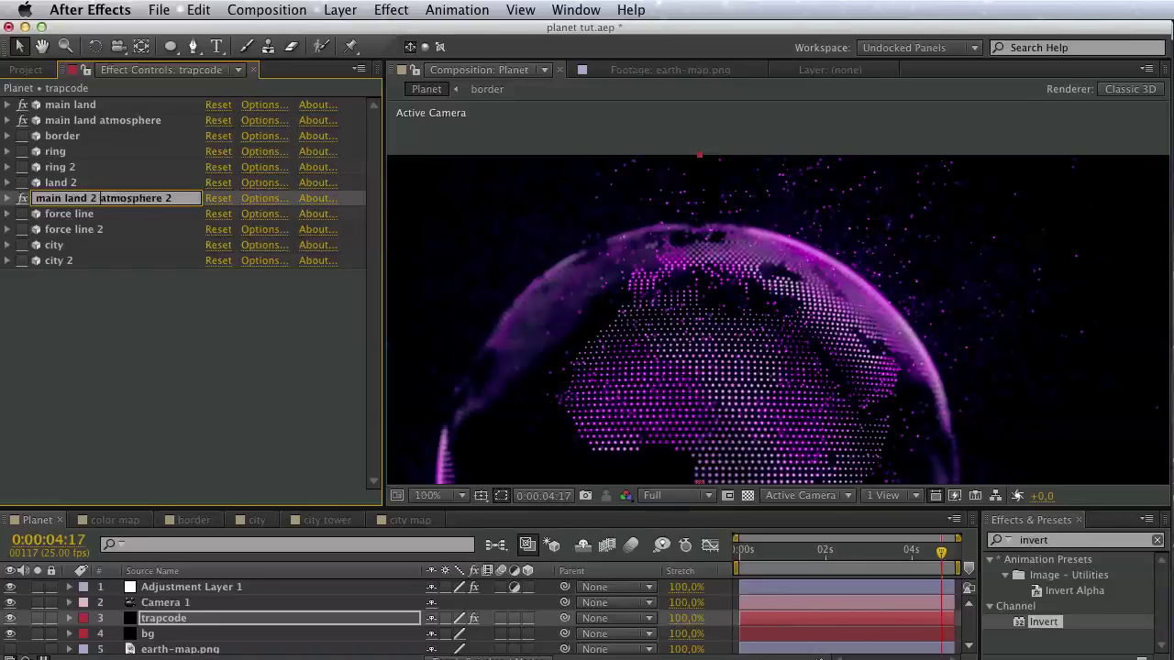
{"action": "key", "text": "Return"}
{"action": "left_click", "coordinate": [21, 183]}
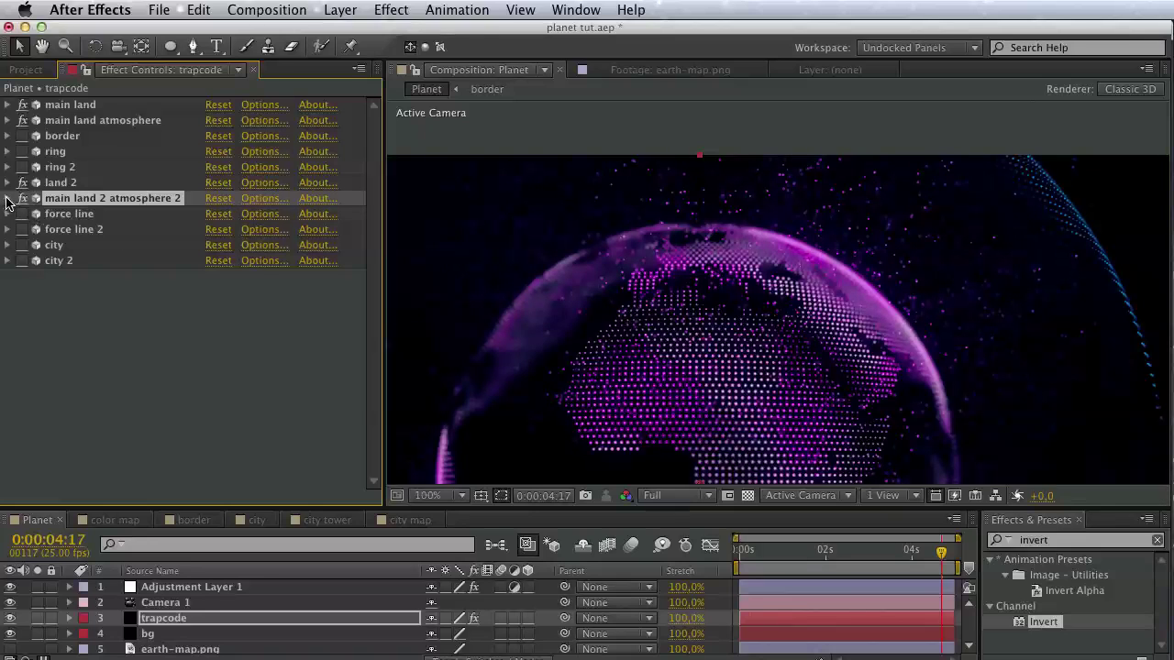
Set the main land 2 atmosphere 2 particle colour to light blue.
{"action": "left_click", "coordinate": [8, 199]}
{"action": "left_click", "coordinate": [216, 316]}
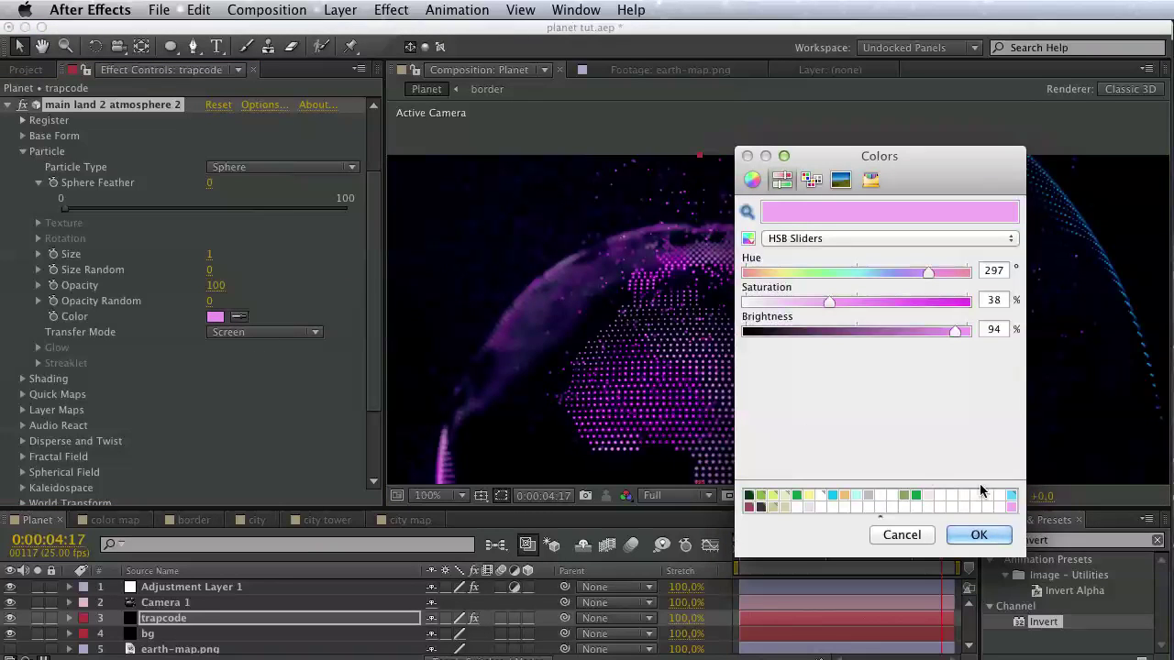
{"action": "left_click", "coordinate": [1012, 496]}
{"action": "left_click", "coordinate": [979, 534]}
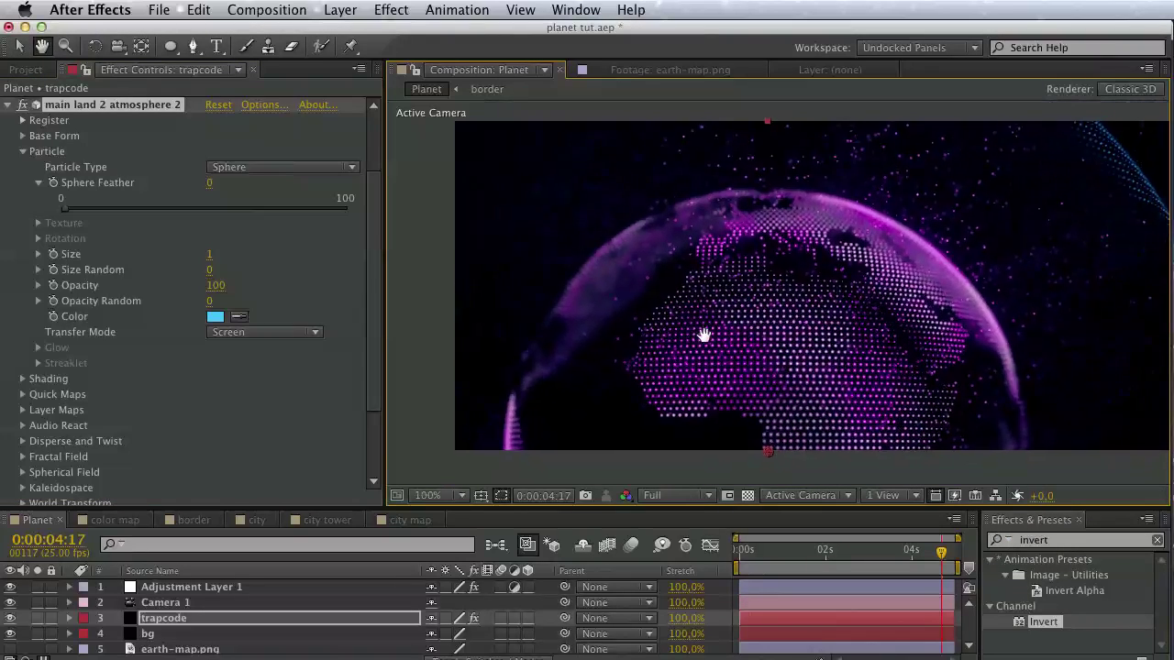
{"action": "left_click_drag", "start_coordinate": [682, 371], "coordinate": [782, 291]}
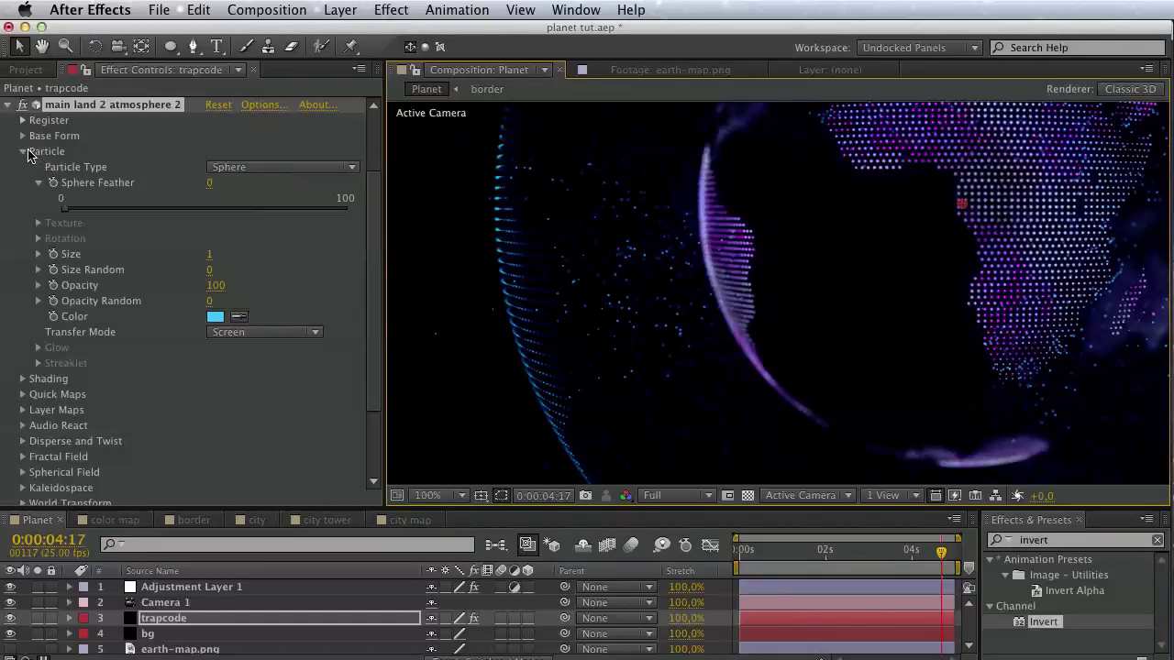
Set Base Form Size X, Y and Z to 1100.
{"action": "left_click", "coordinate": [24, 152]}
{"action": "left_click", "coordinate": [23, 229]}
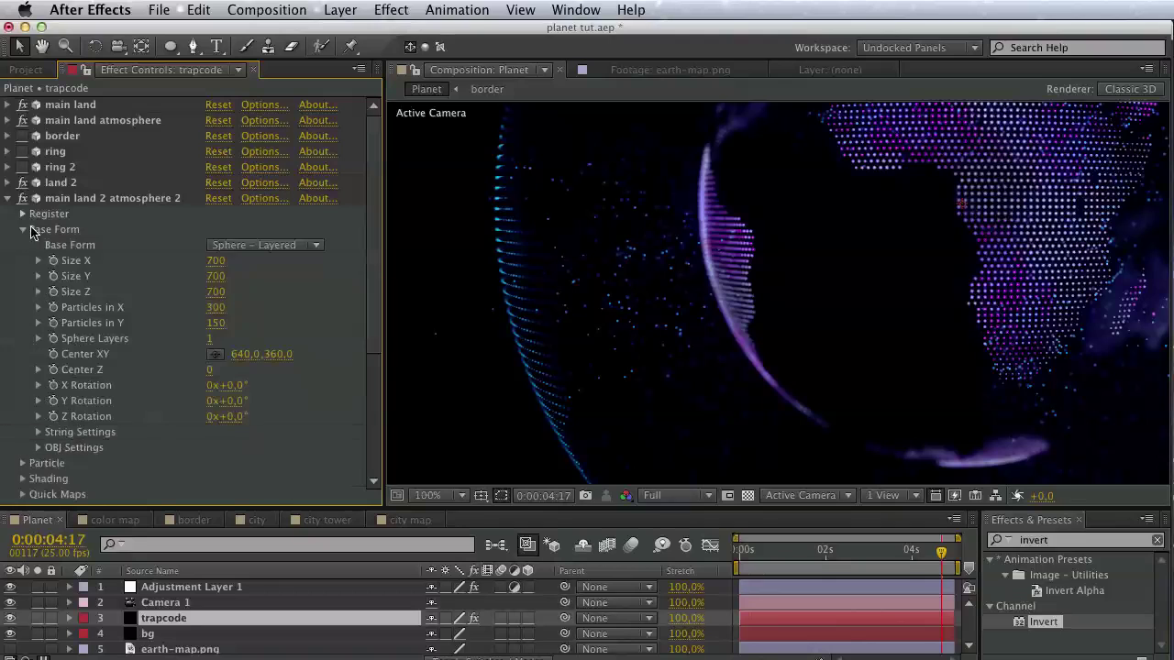
{"action": "left_click", "coordinate": [217, 261]}
{"action": "type", "text": "110"}
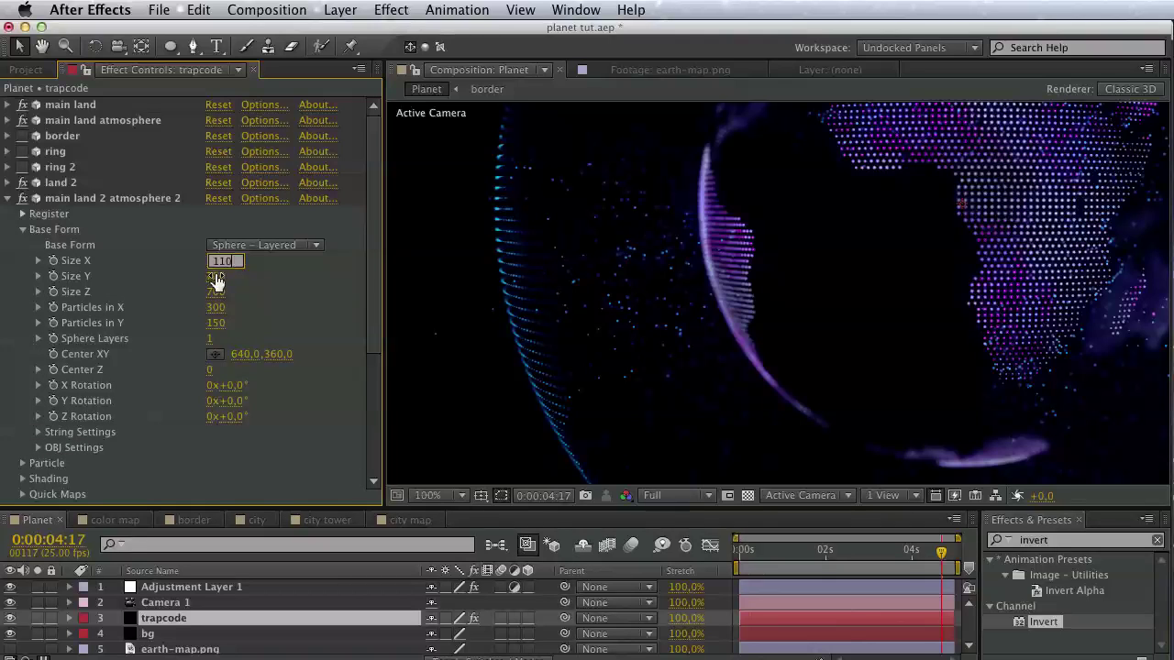
{"action": "type", "text": "0"}
{"action": "key", "text": "Tab"}
{"action": "type", "text": "1100"}
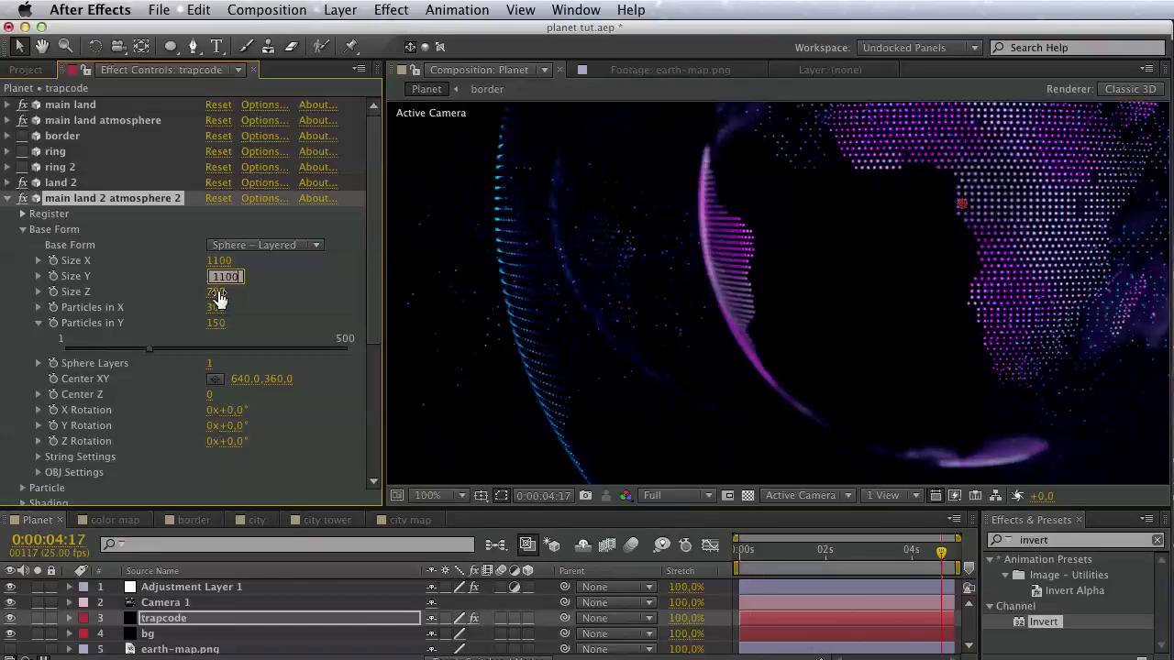
{"action": "key", "text": "Tab"}
{"action": "type", "text": "1"}
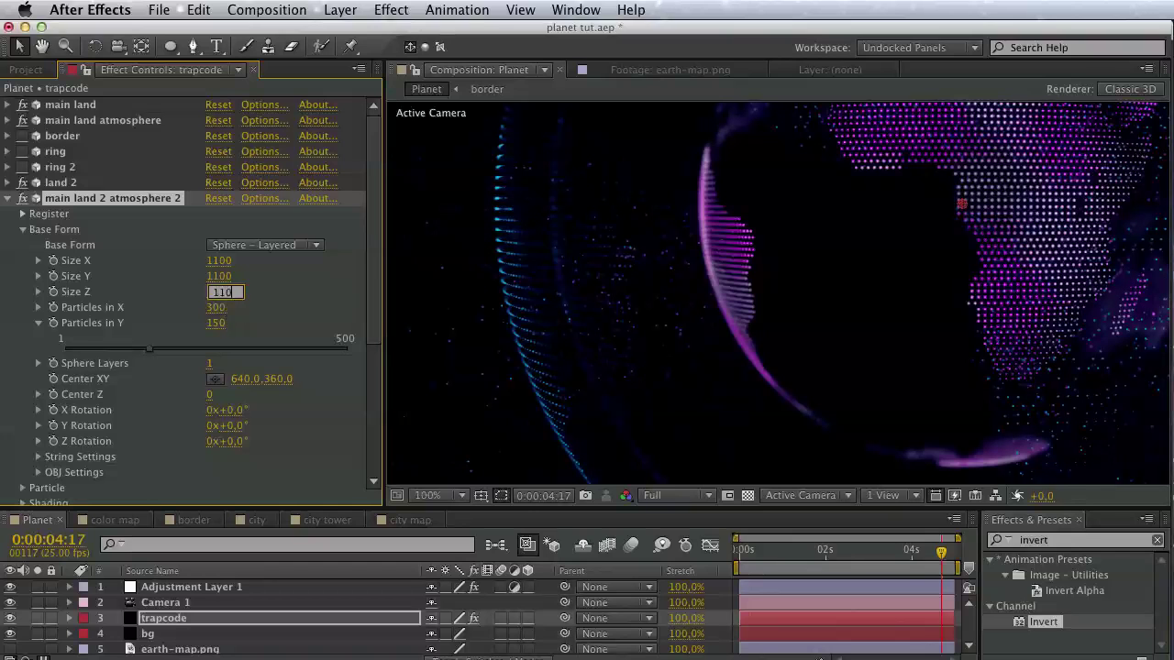
{"action": "type", "text": "0"}
{"action": "left_click", "coordinate": [286, 305]}
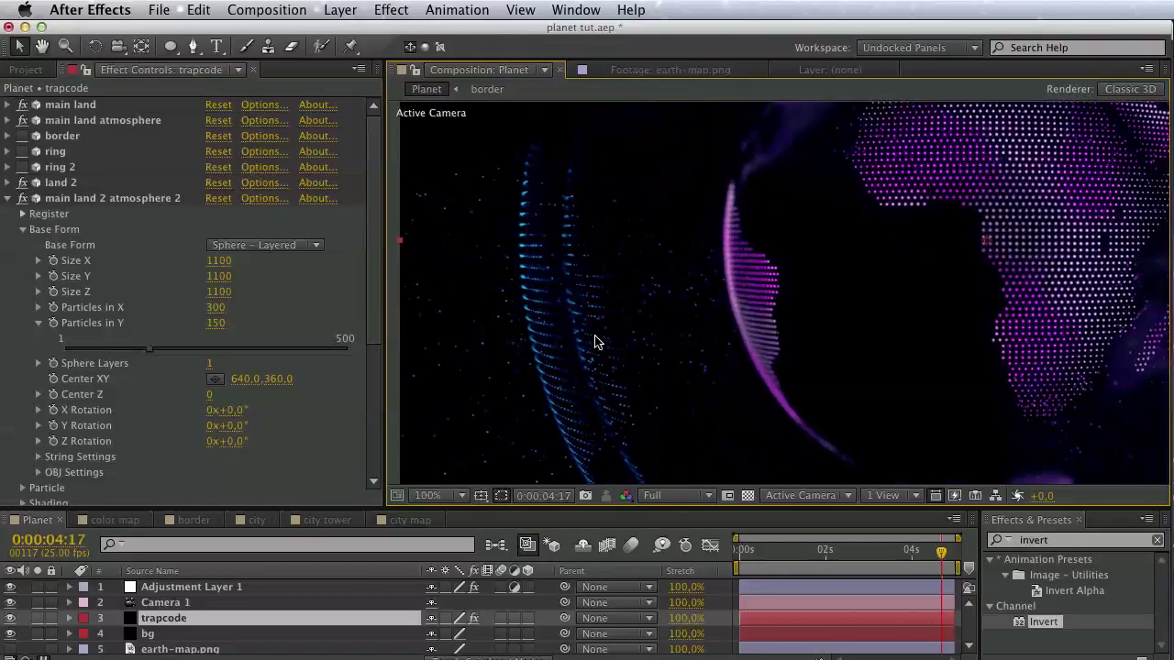
Set the Fractal Field Min value to -0.3.
{"action": "scroll", "coordinate": [245, 456], "scroll_direction": "down", "scroll_amount": 8}
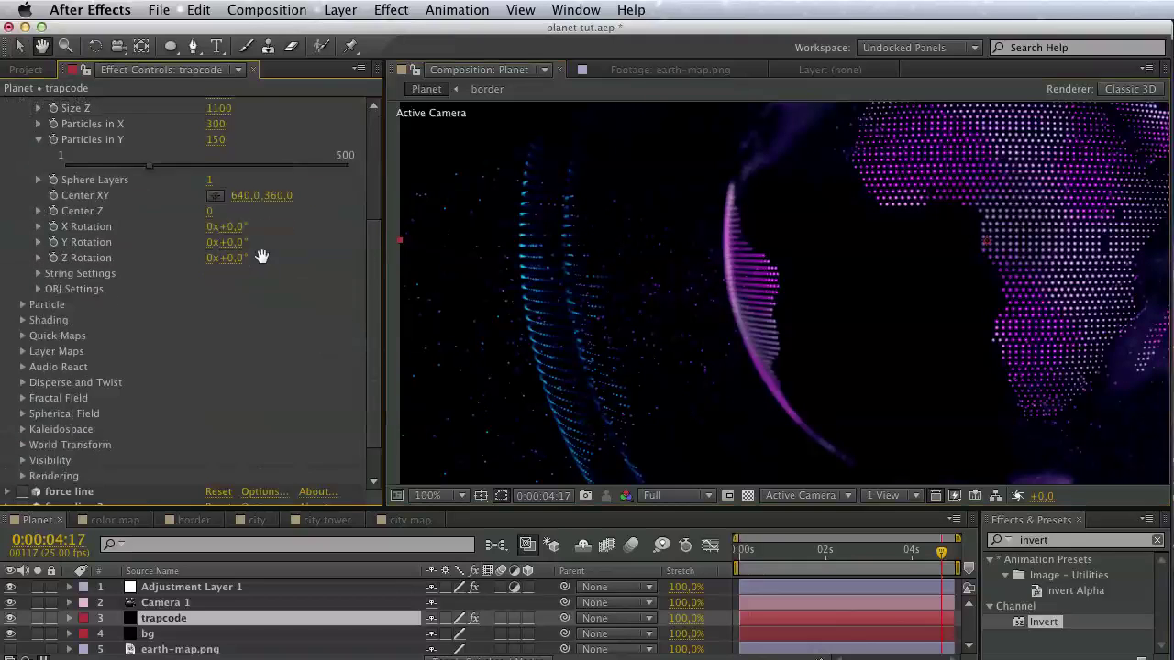
{"action": "scroll", "coordinate": [262, 254], "scroll_direction": "down", "scroll_amount": 2}
{"action": "left_click", "coordinate": [22, 356]}
{"action": "scroll", "coordinate": [179, 402], "scroll_direction": "down", "scroll_amount": 9}
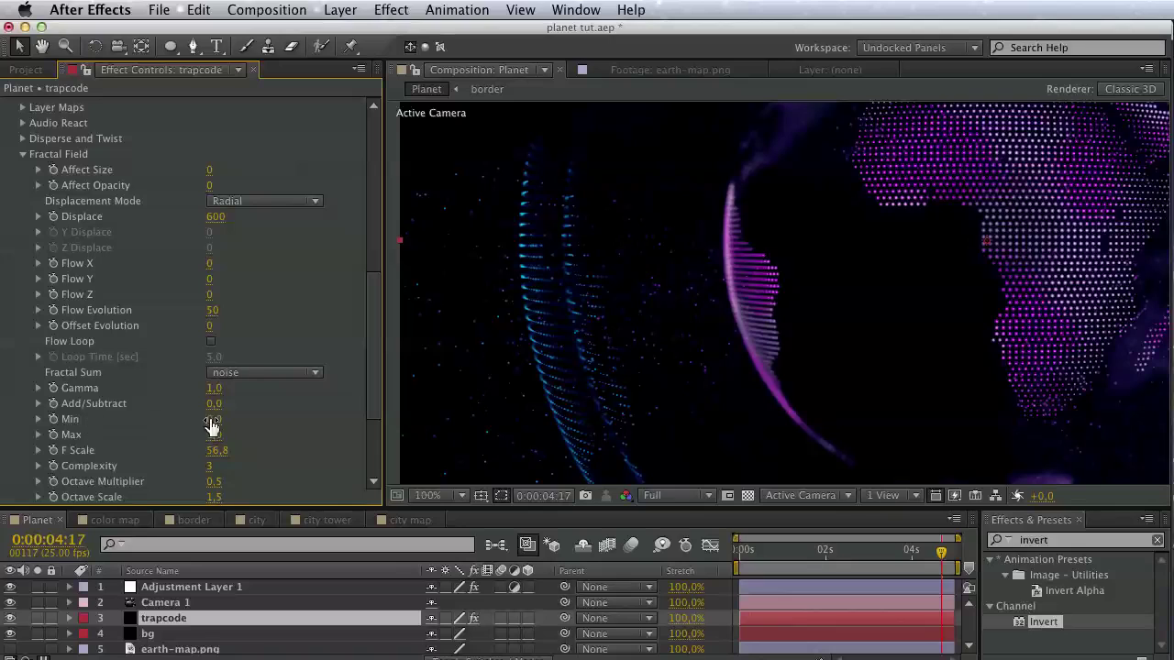
{"action": "left_click", "coordinate": [213, 420]}
{"action": "type", "text": "-0.3"}
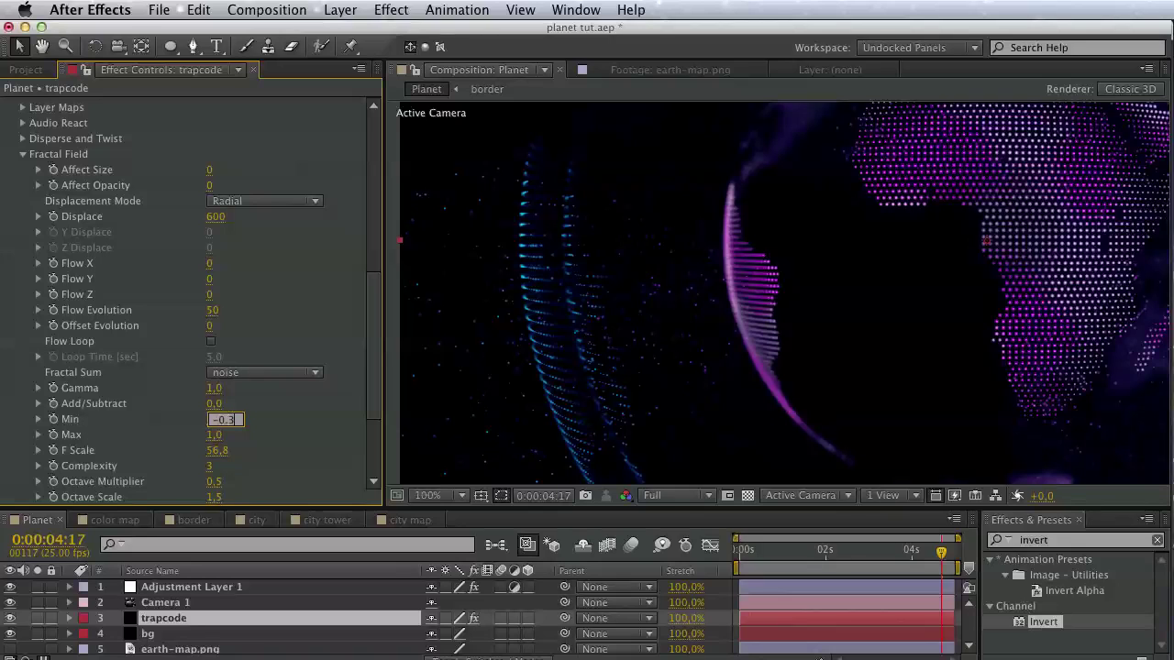
{"action": "key", "text": "Return"}
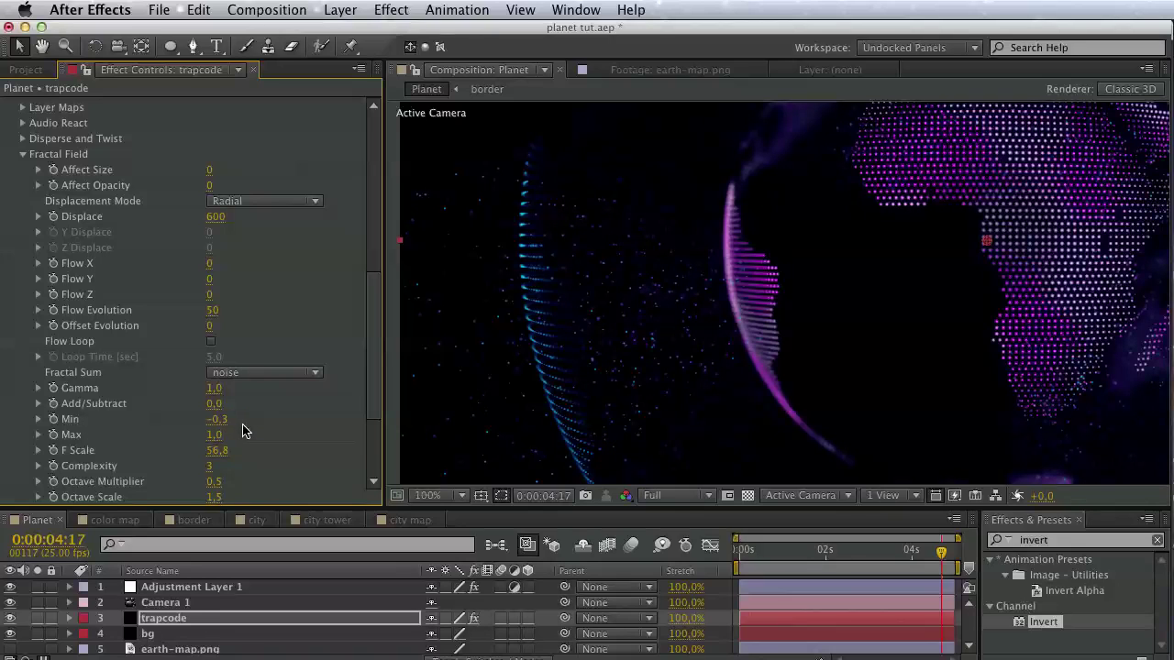
Enlarge Base Form Size X, Y and Z to 1300, then collapse the effect.
{"action": "scroll", "coordinate": [272, 388], "scroll_direction": "up", "scroll_amount": 7}
{"action": "scroll", "coordinate": [244, 333], "scroll_direction": "up", "scroll_amount": 6}
{"action": "scroll", "coordinate": [239, 230], "scroll_direction": "up", "scroll_amount": 2}
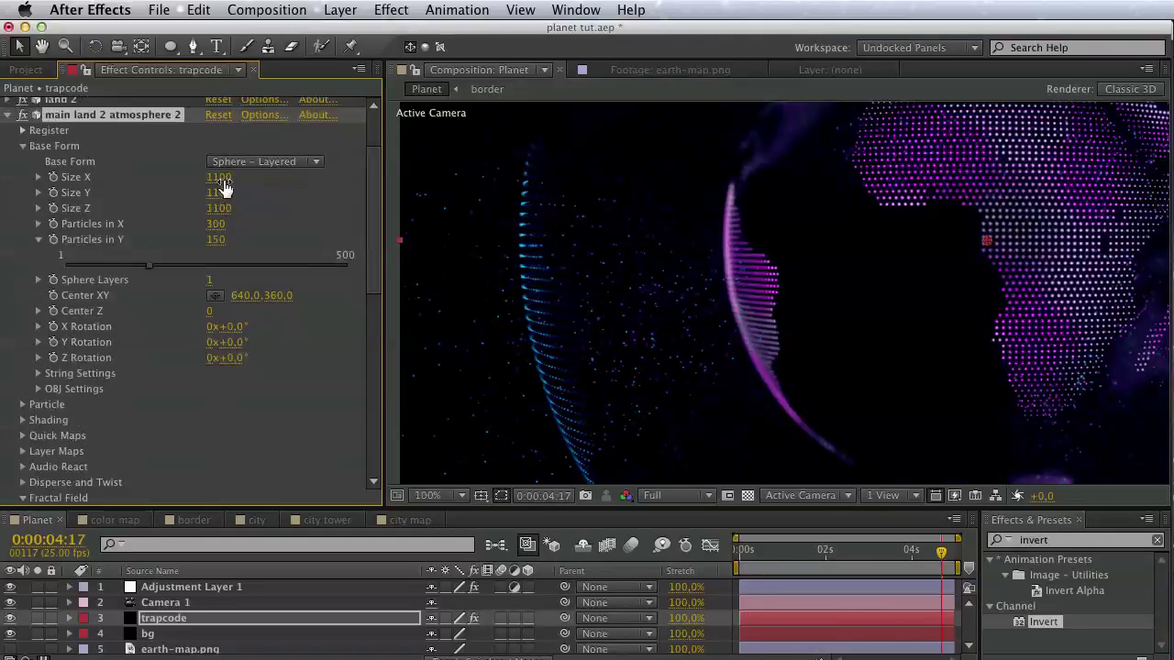
{"action": "left_click", "coordinate": [220, 177]}
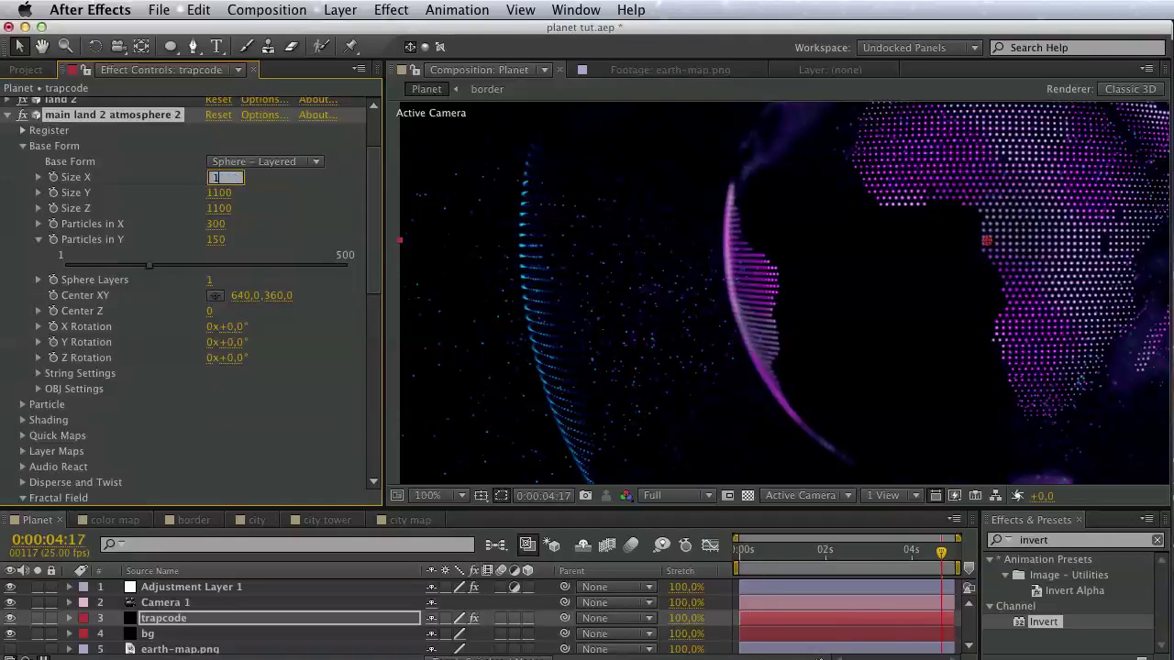
{"action": "left_click", "coordinate": [223, 193]}
{"action": "type", "text": "130"}
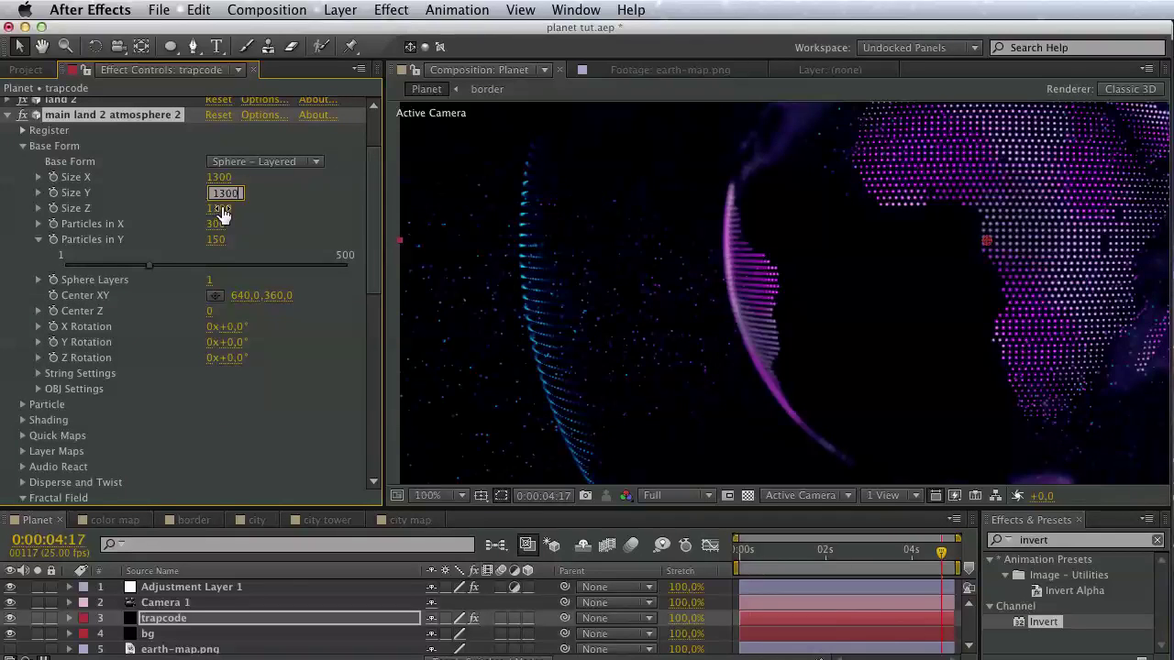
{"action": "left_click", "coordinate": [221, 209]}
{"action": "type", "text": "1"}
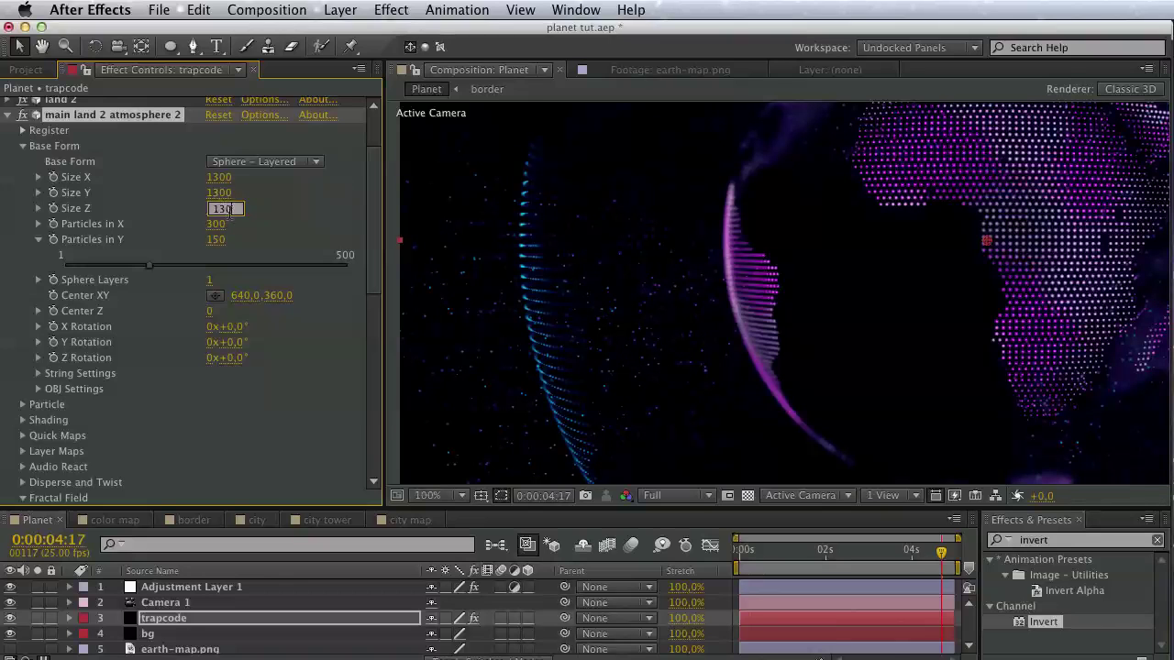
{"action": "left_click", "coordinate": [278, 226]}
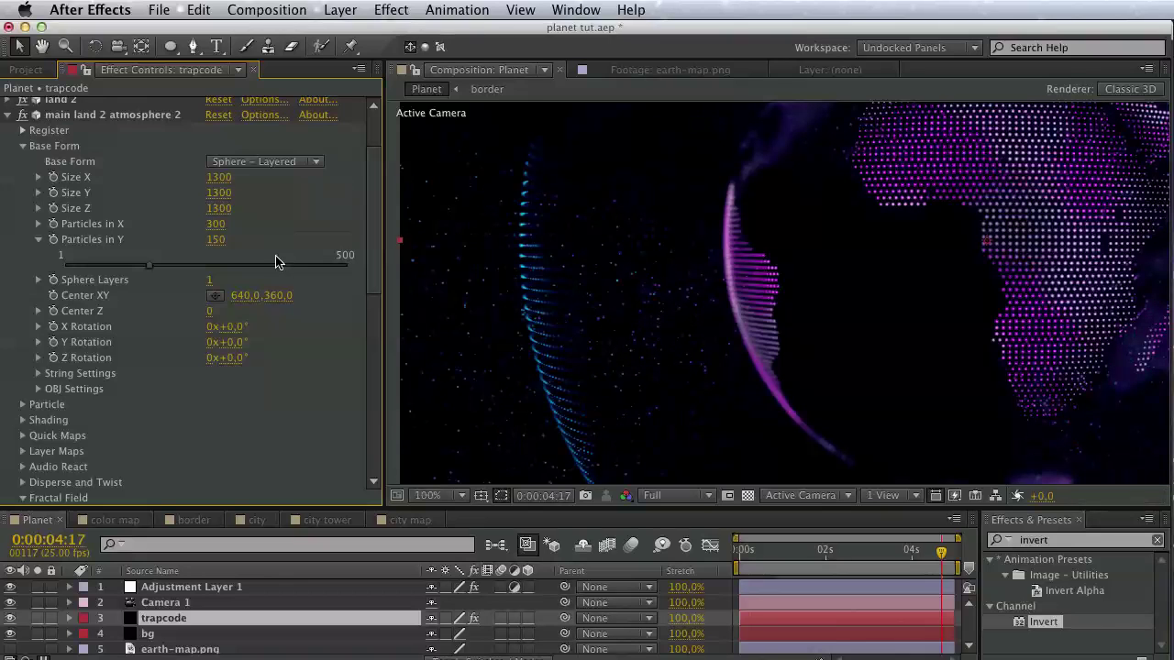
{"action": "left_click_drag", "start_coordinate": [371, 262], "coordinate": [357, 192]}
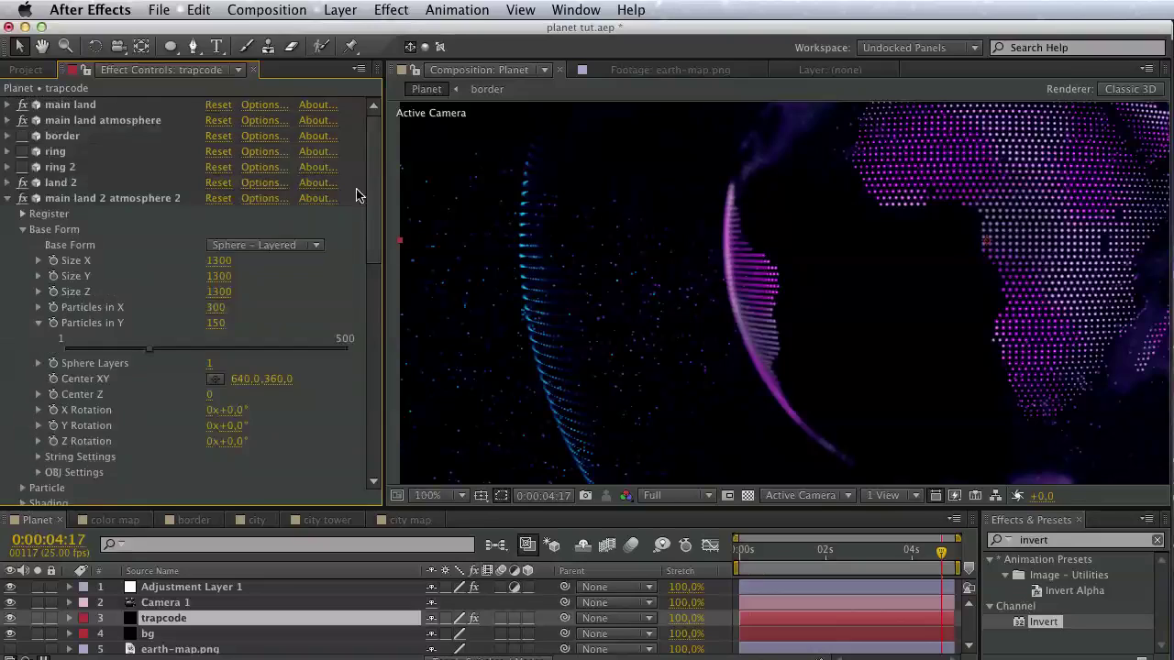
{"action": "left_click", "coordinate": [9, 198]}
Turn the border, ring, force line and city Form effects back on and save the project.
{"action": "left_click_drag", "start_coordinate": [22, 136], "coordinate": [22, 260]}
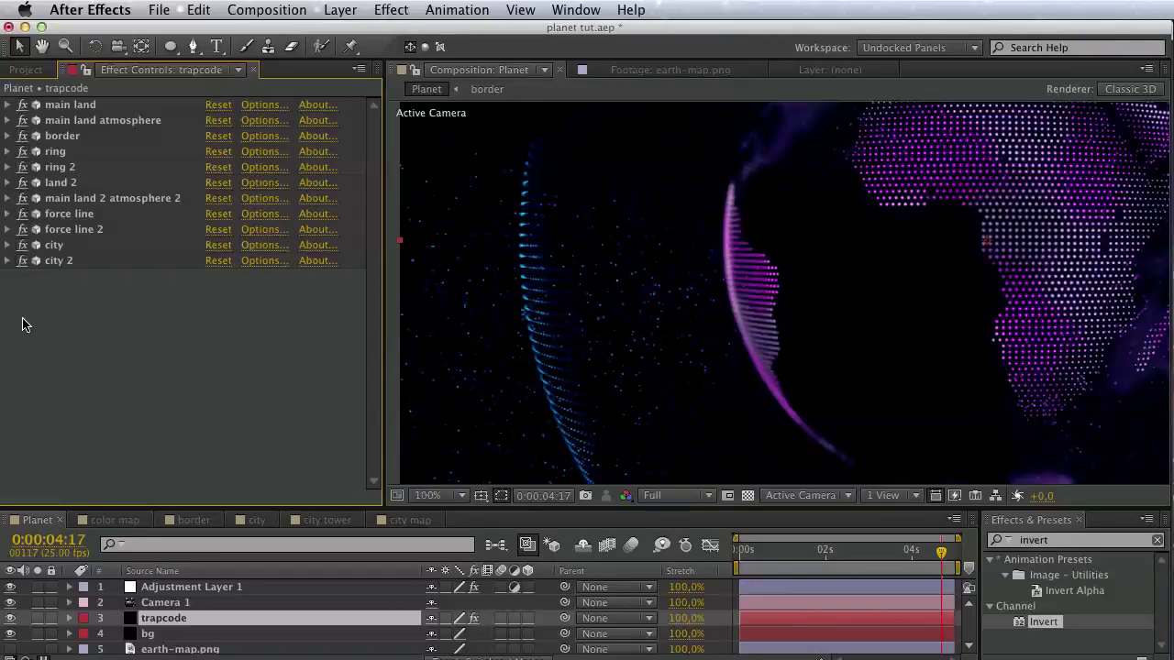
{"action": "left_click_drag", "start_coordinate": [770, 338], "coordinate": [784, 396]}
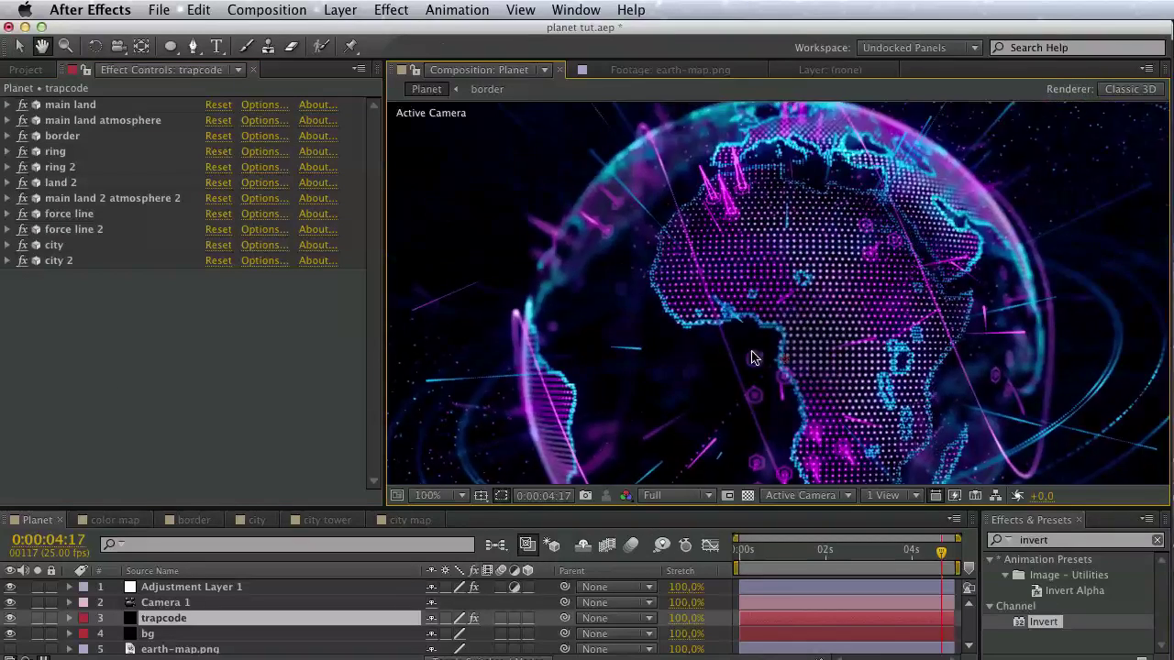
{"action": "key", "text": "super+s"}
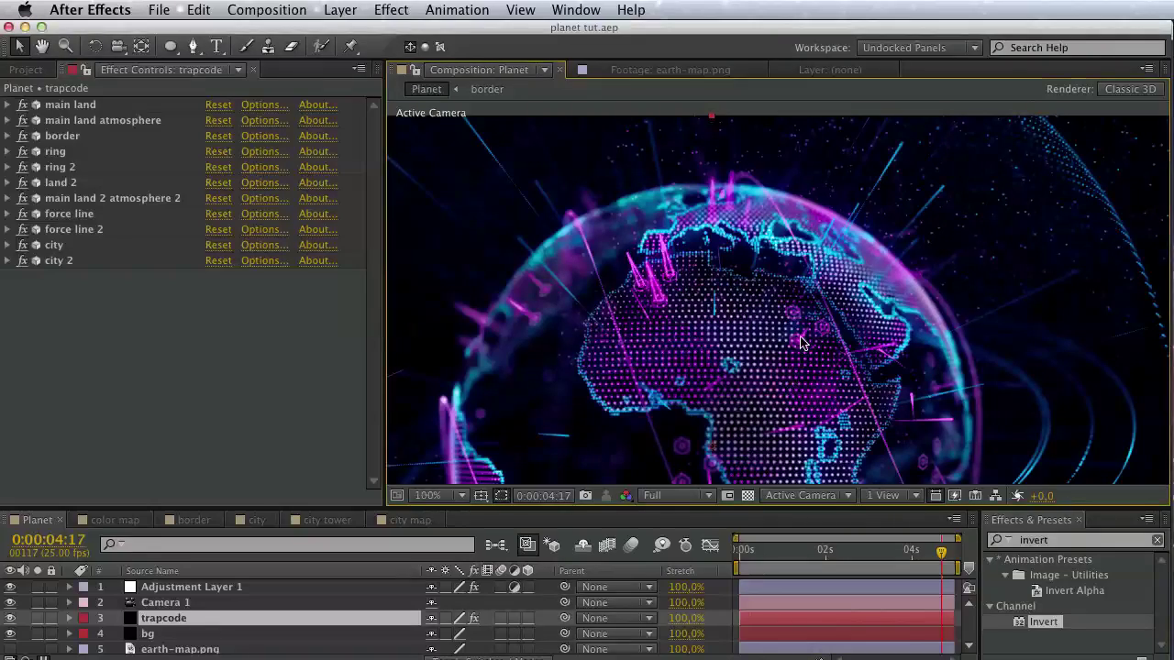
Orbit in close on Africa and toward the globe's edge to inspect the planet.
{"action": "left_click_drag", "start_coordinate": [772, 305], "coordinate": [701, 209]}
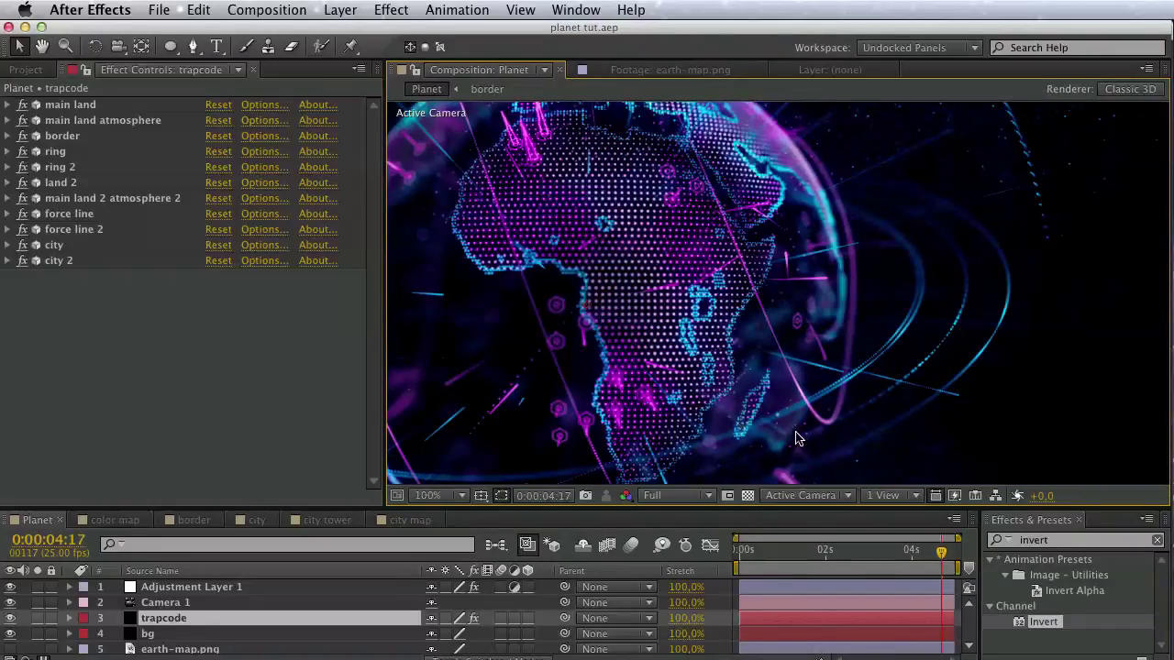
{"action": "left_click_drag", "start_coordinate": [796, 438], "coordinate": [930, 332]}
{"action": "key", "text": "h"}
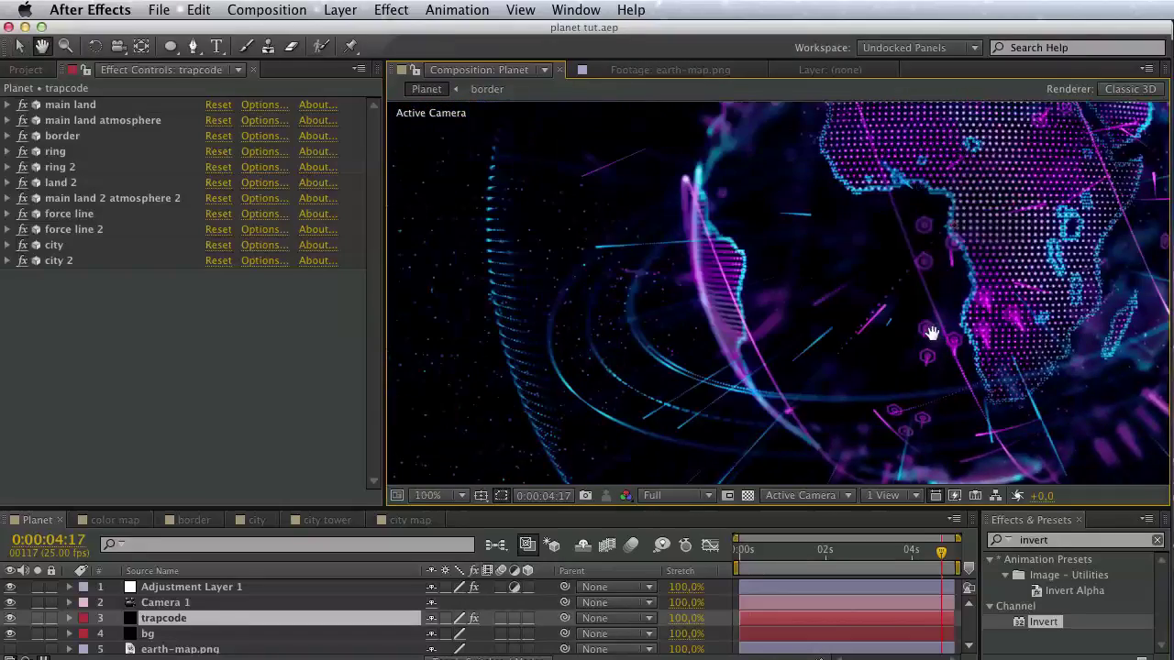
{"action": "key", "text": "v"}
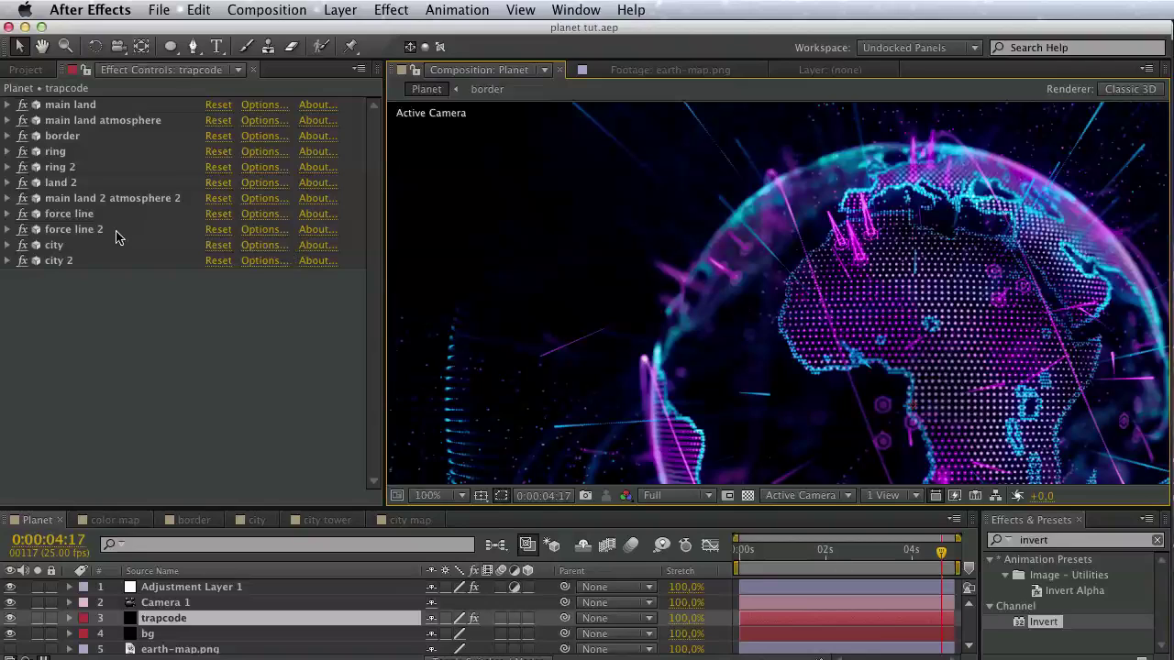
Select the ring 2, ring, border, main land atmosphere and city 2 effects in turn.
{"action": "left_click", "coordinate": [74, 167]}
{"action": "left_click", "coordinate": [62, 151]}
{"action": "left_click", "coordinate": [63, 137]}
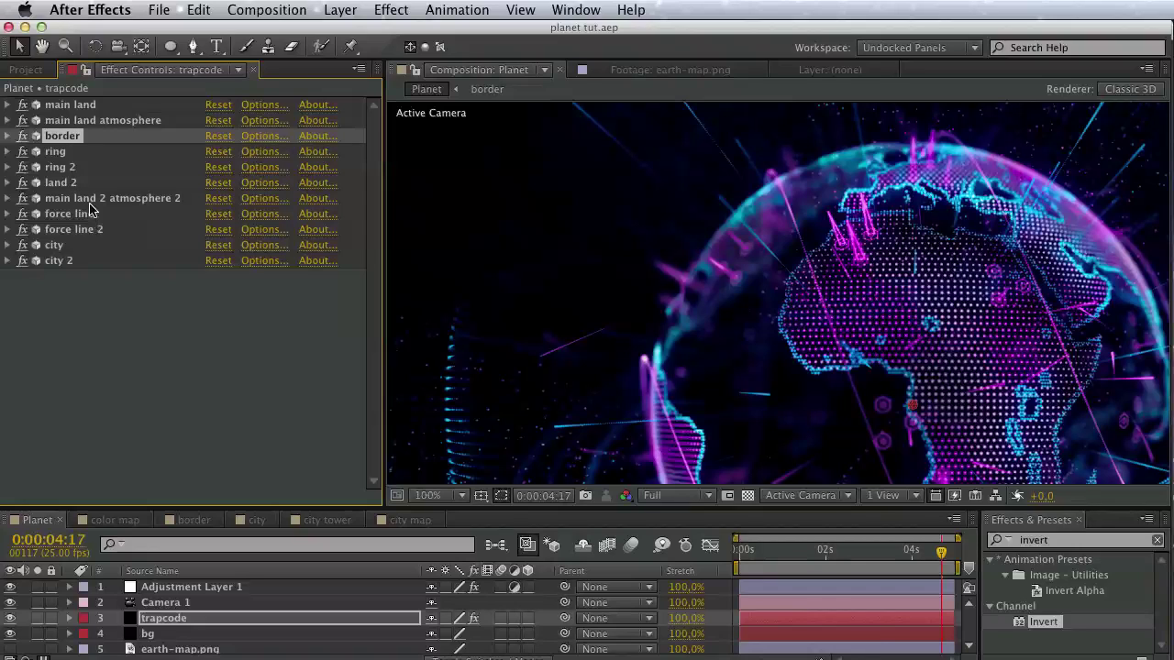
{"action": "left_click", "coordinate": [67, 122]}
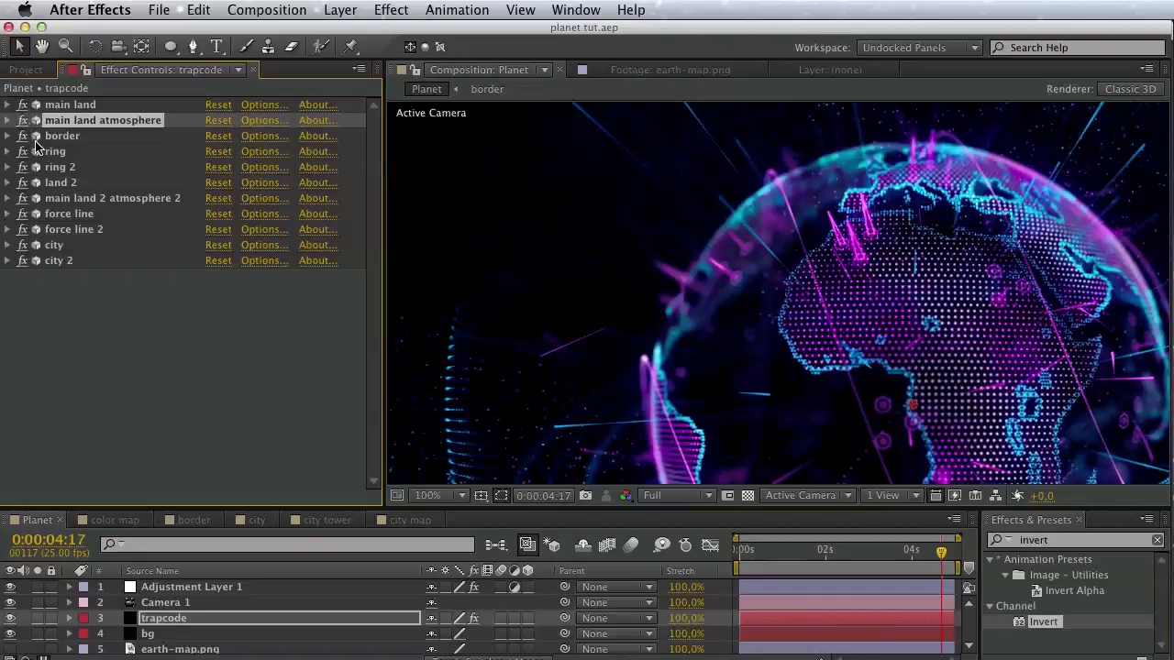
{"action": "left_click", "coordinate": [64, 260]}
Duplicate the city Form effect and rename the copy 'village?'.
{"action": "key", "text": "ctrl+F2"}
{"action": "key", "text": "Right"}
{"action": "key", "text": "Right"}
{"action": "key", "text": "Right"}
{"action": "key", "text": "Down"}
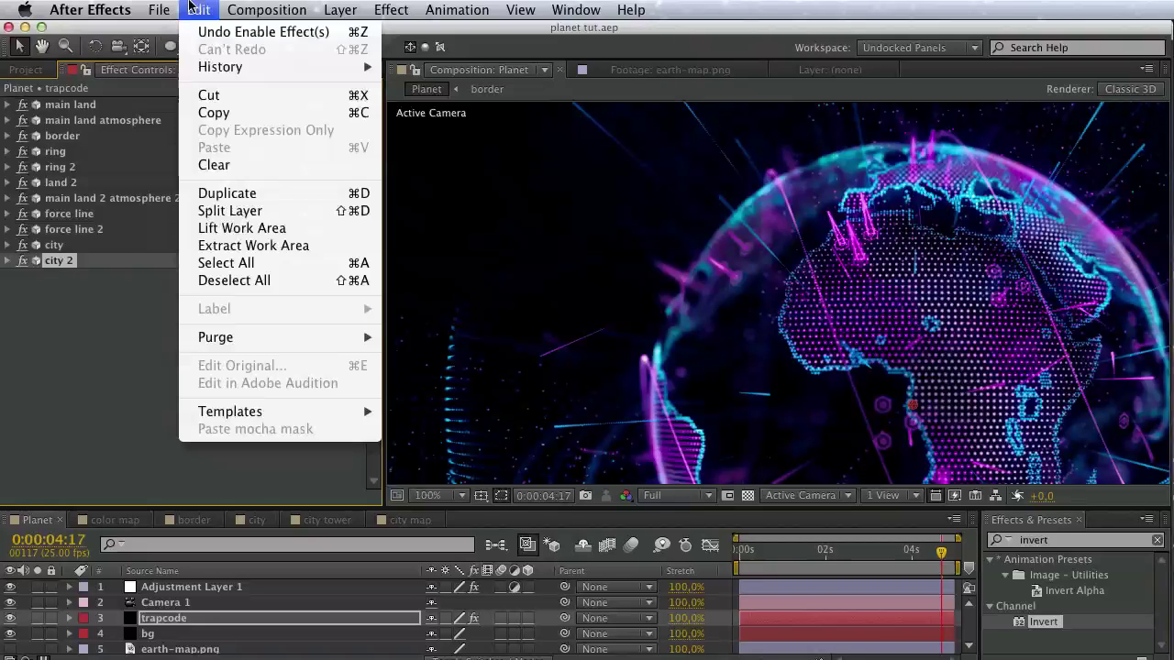
{"action": "key", "text": "Escape"}
{"action": "key", "text": "Up"}
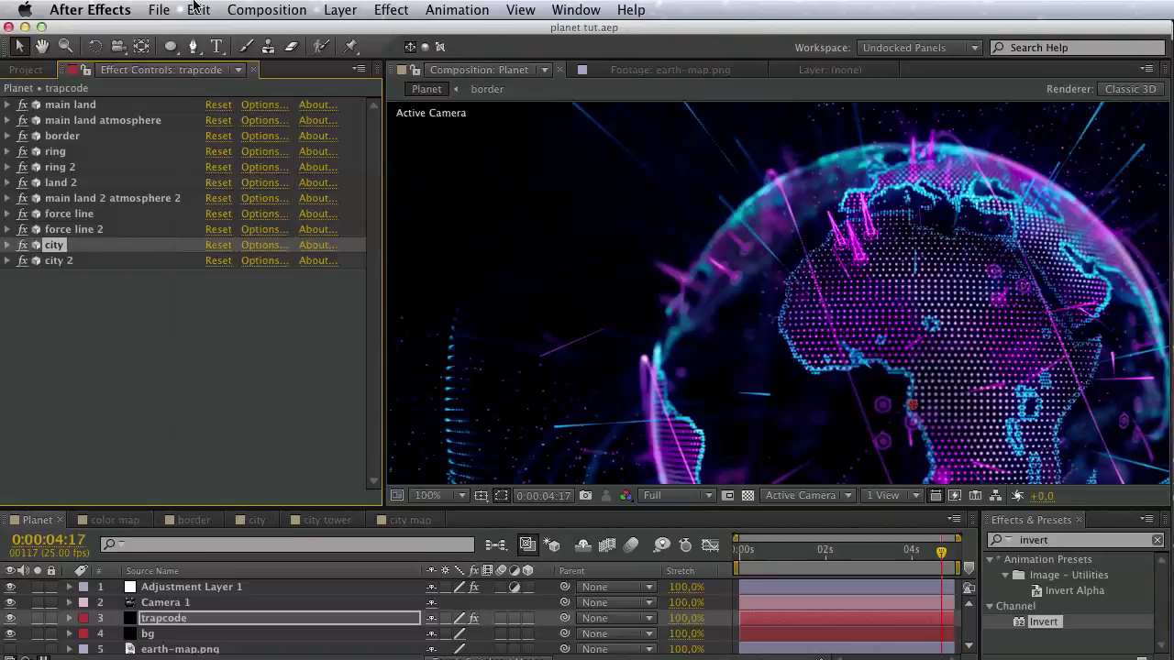
{"action": "left_click", "coordinate": [194, 7]}
{"action": "left_click", "coordinate": [234, 192]}
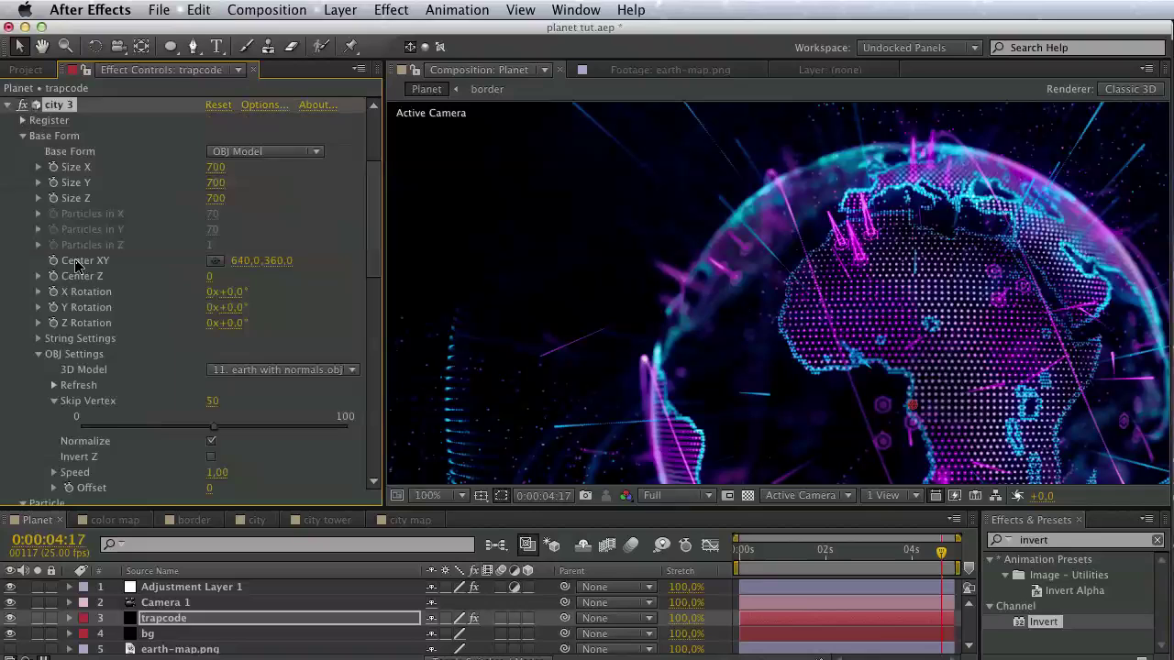
{"action": "left_click", "coordinate": [80, 103]}
{"action": "key", "text": "Return"}
{"action": "type", "text": "city"}
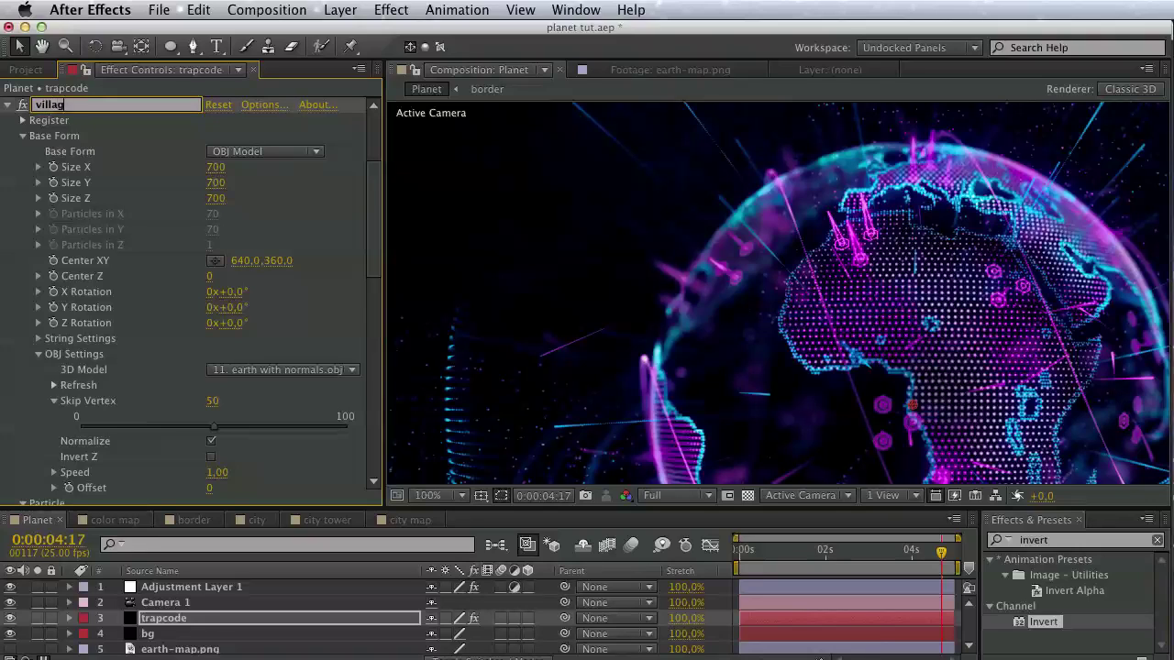
{"action": "type", "text": "?"}
{"action": "key", "text": "Return"}
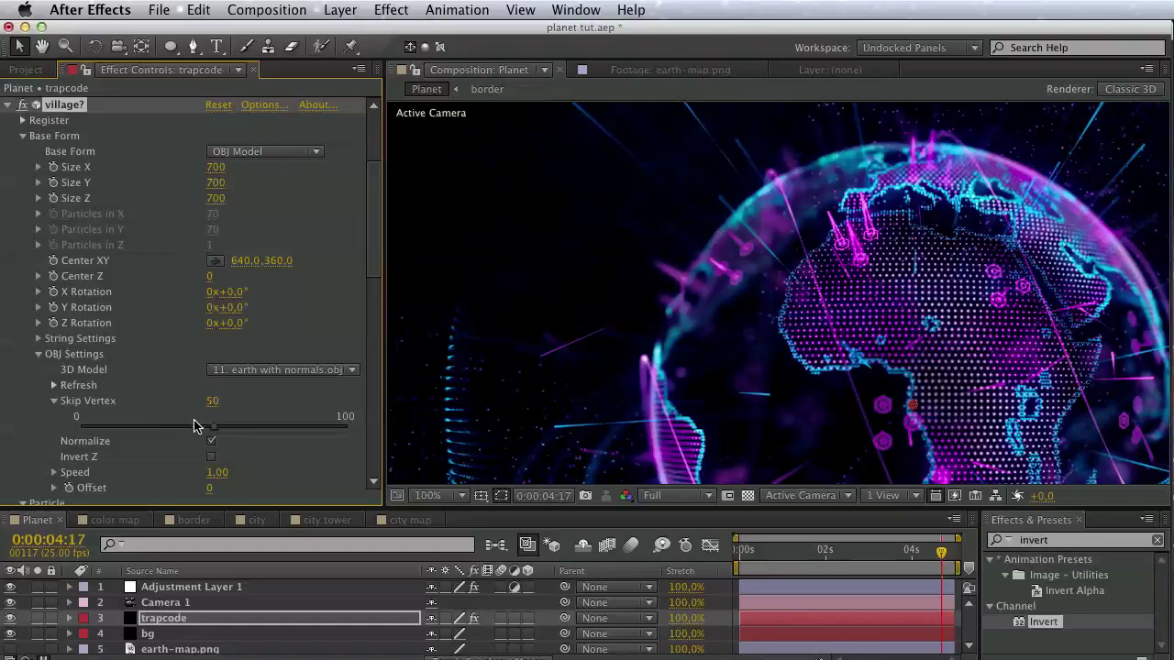
Set the copy's Skip Vertex to 0 and its particle Size to 5.
{"action": "left_click_drag", "start_coordinate": [213, 428], "coordinate": [124, 426]}
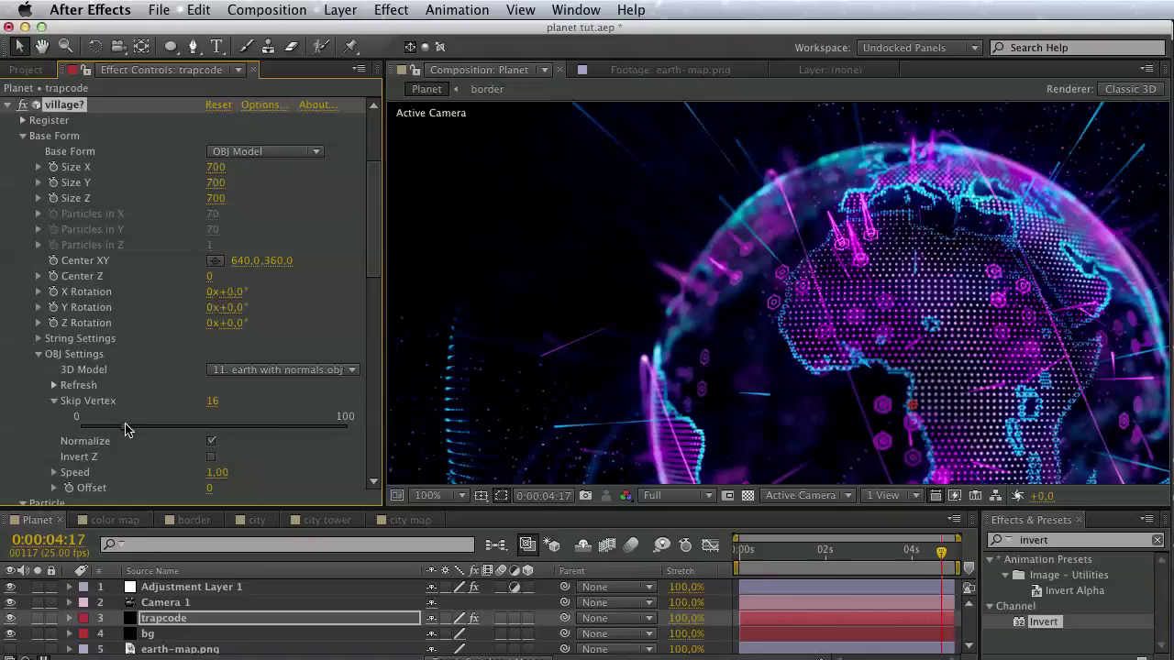
{"action": "left_click_drag", "start_coordinate": [119, 432], "coordinate": [41, 431]}
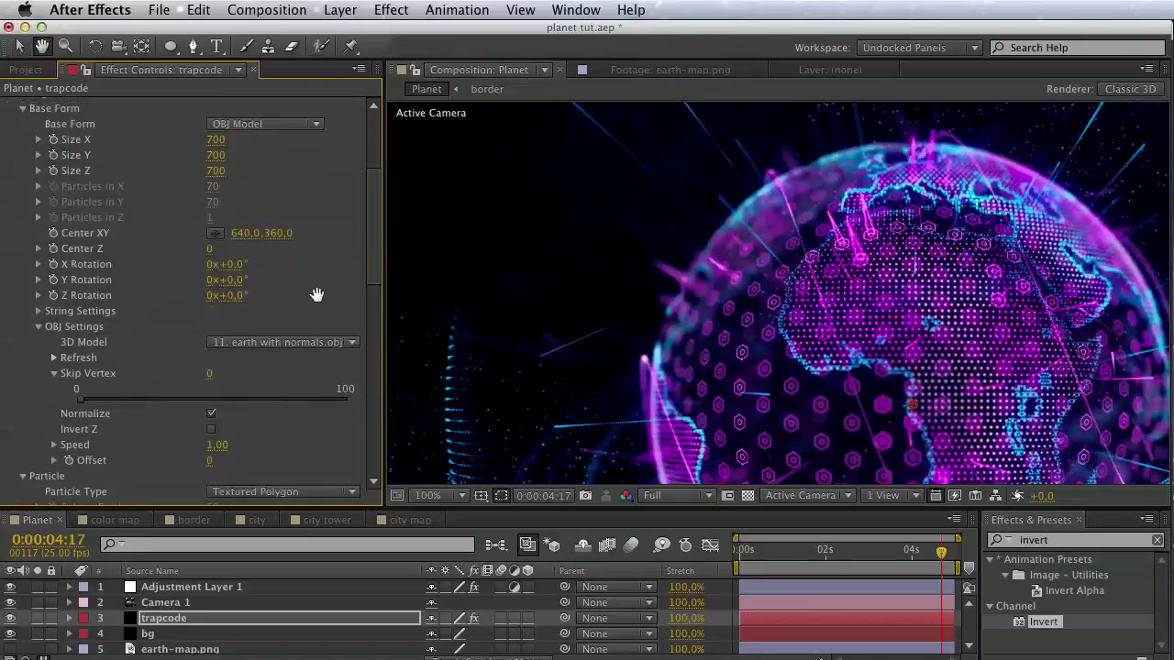
{"action": "scroll", "coordinate": [230, 312], "scroll_direction": "down", "scroll_amount": 5}
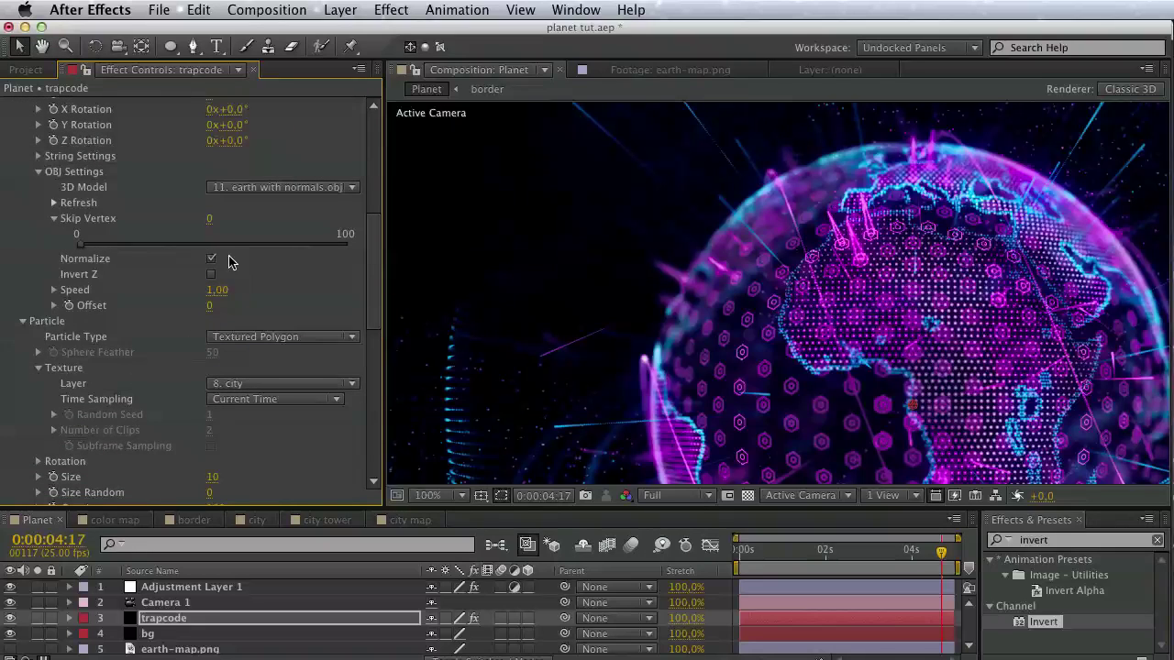
{"action": "scroll", "coordinate": [188, 341], "scroll_direction": "down", "scroll_amount": 2}
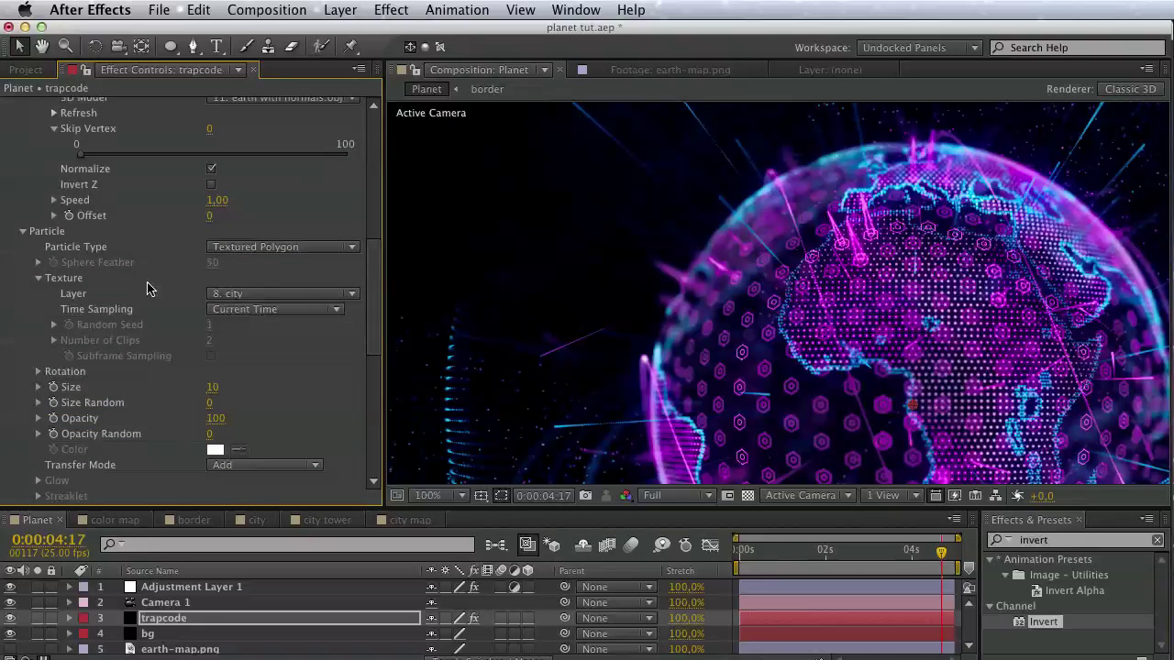
{"action": "left_click", "coordinate": [213, 388]}
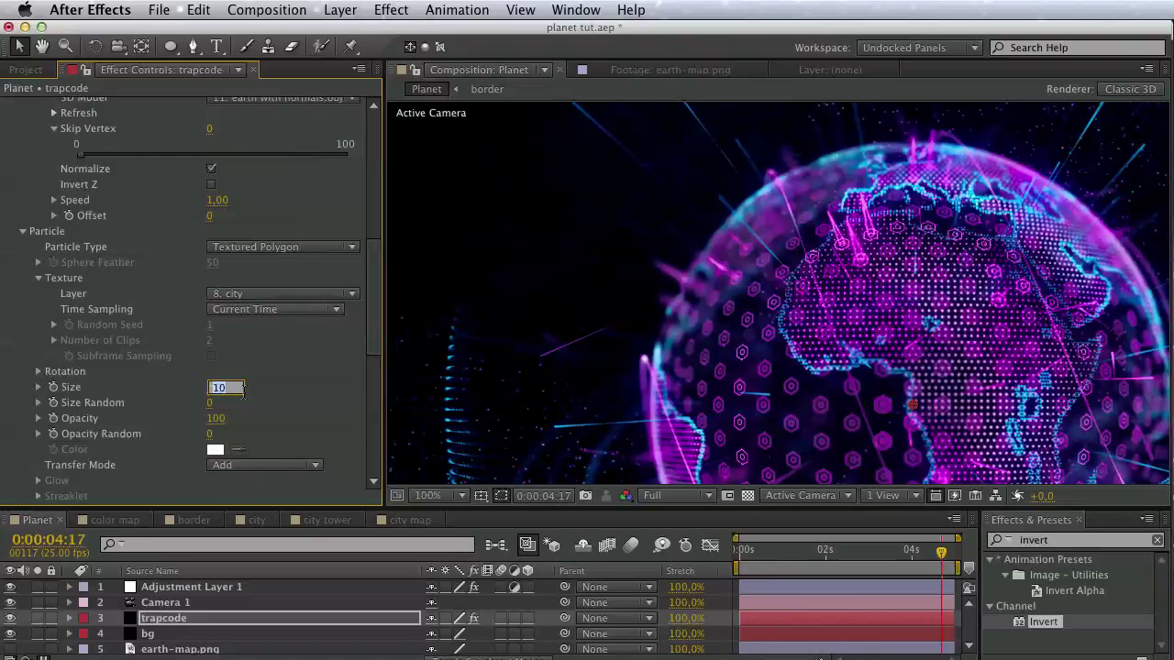
{"action": "type", "text": "5"}
{"action": "key", "text": "Return"}
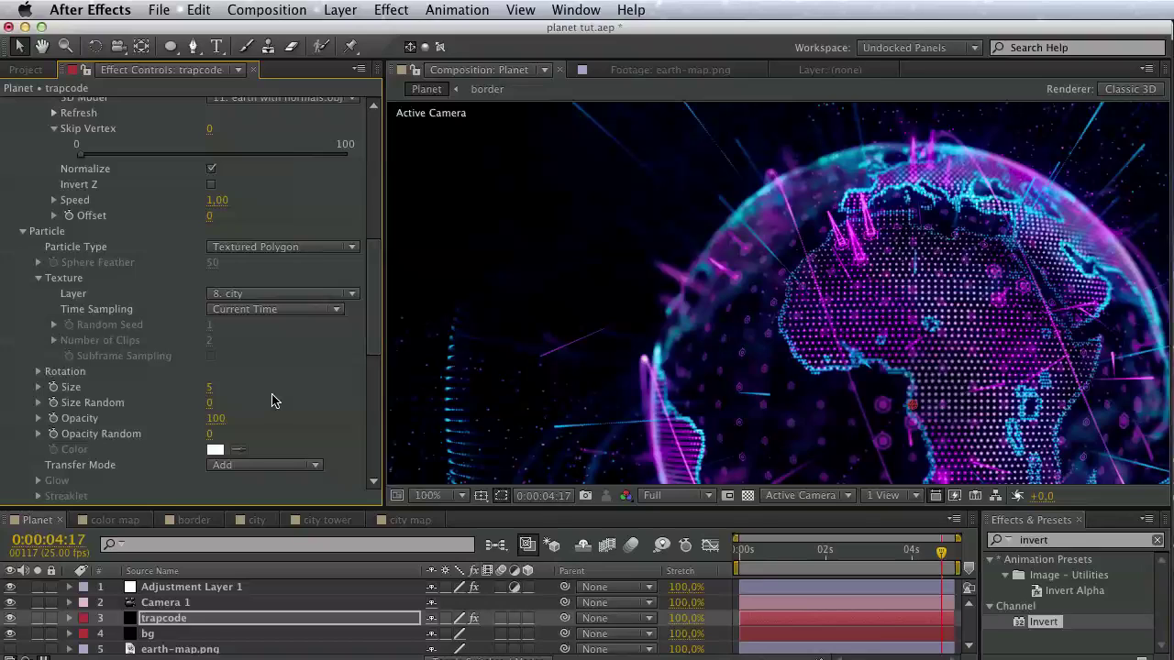
Switch the particle type to Textured Polygon Colorize with a cyan particle colour.
{"action": "left_click", "coordinate": [235, 313]}
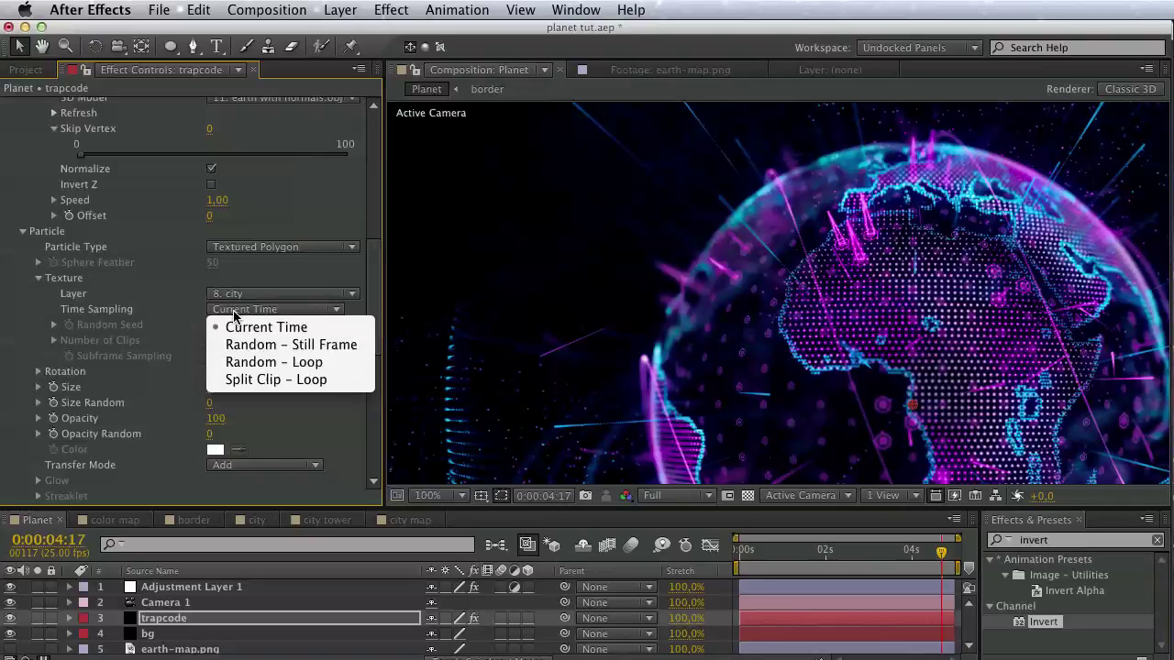
{"action": "left_click", "coordinate": [142, 321]}
{"action": "left_click", "coordinate": [222, 248]}
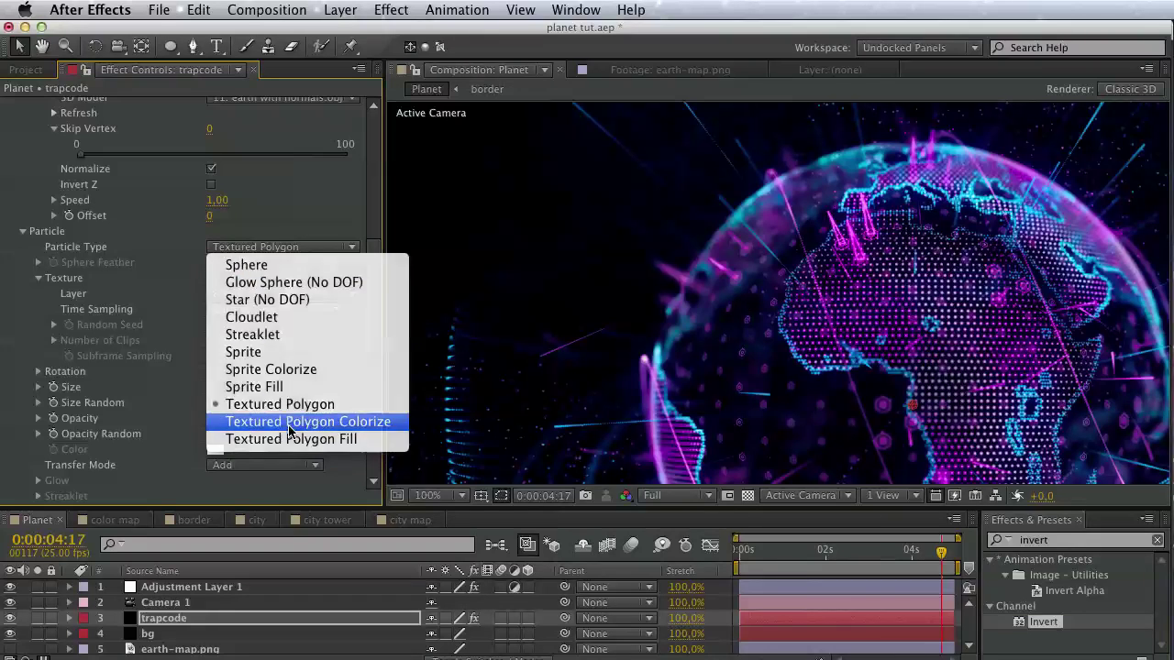
{"action": "left_click", "coordinate": [290, 421]}
{"action": "left_click", "coordinate": [217, 449]}
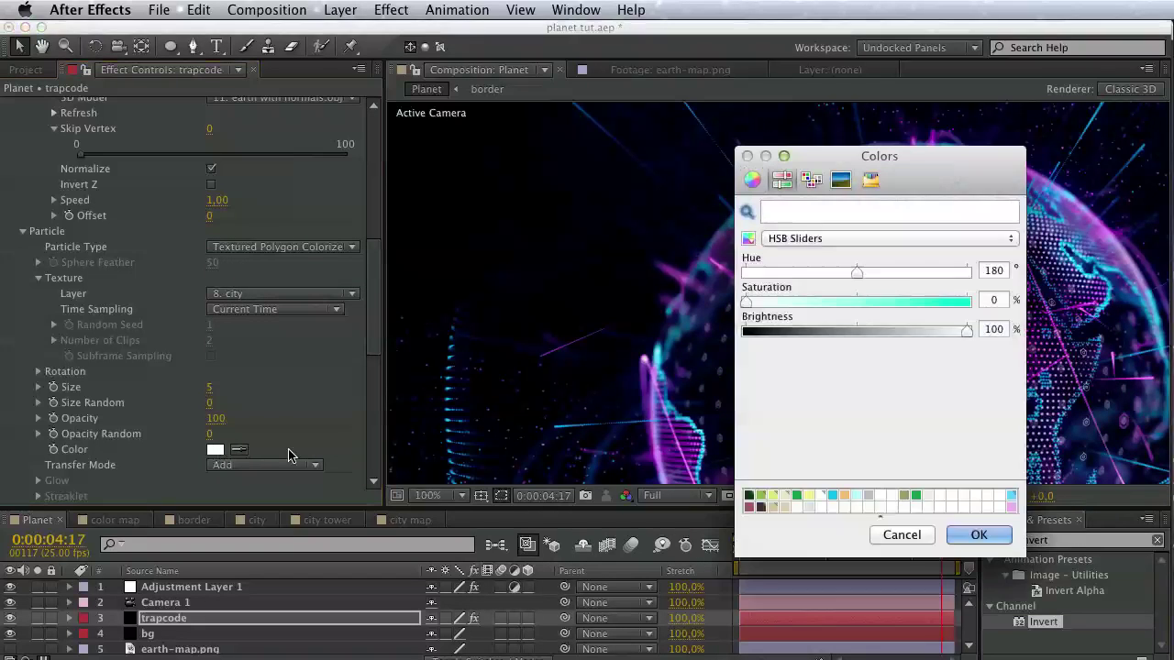
{"action": "left_click", "coordinate": [1010, 495]}
{"action": "left_click", "coordinate": [979, 535]}
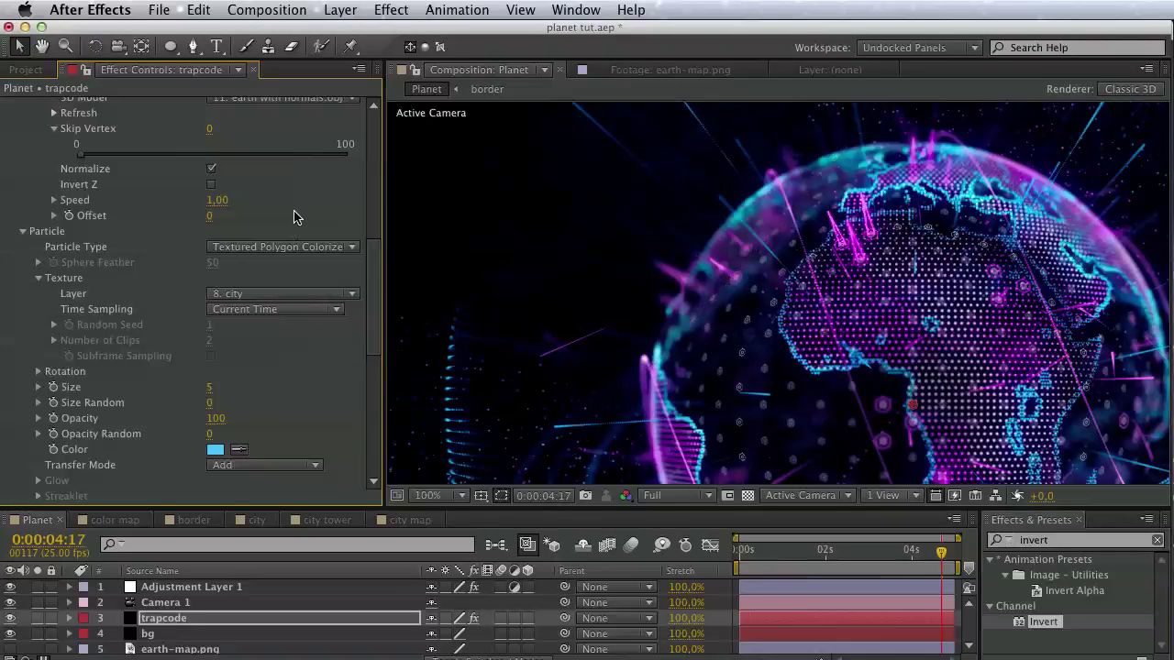
Drive particle Size from earth-map.png with Invert Map turned on.
{"action": "left_click_drag", "start_coordinate": [375, 348], "coordinate": [374, 449]}
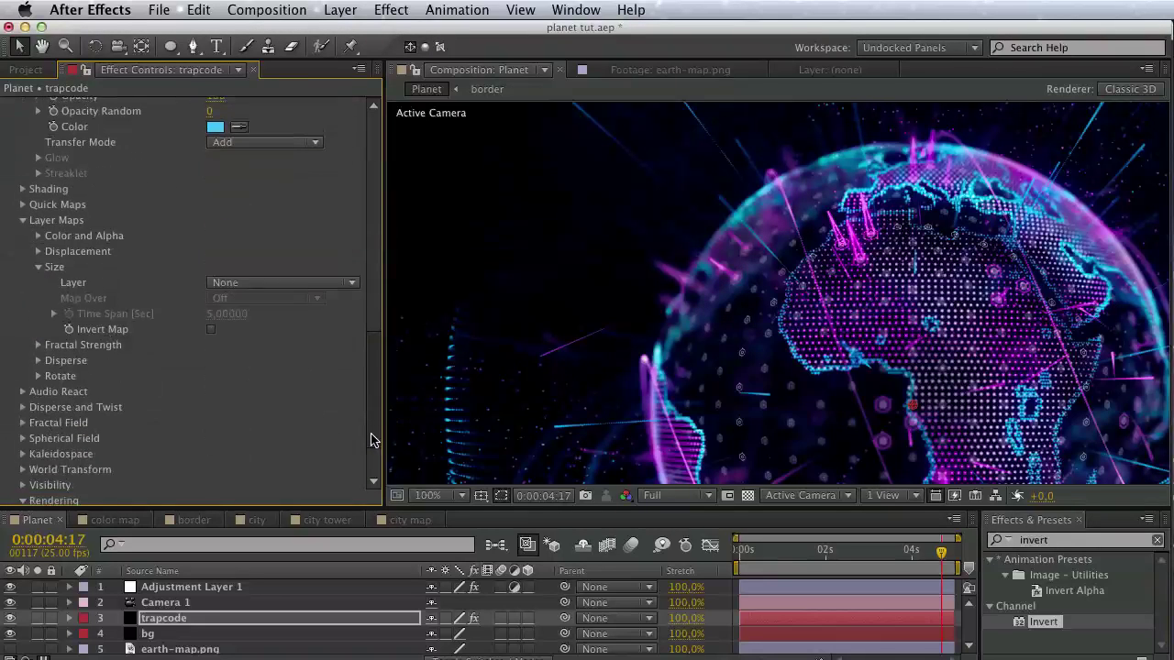
{"action": "left_click", "coordinate": [229, 272]}
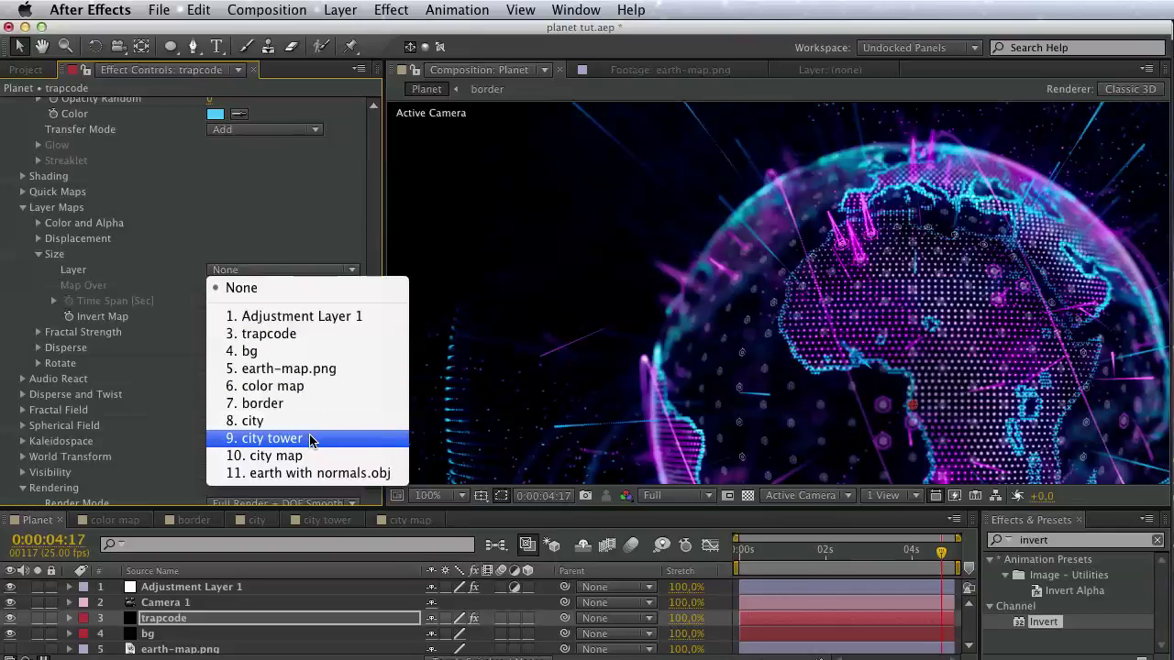
{"action": "left_click", "coordinate": [304, 368]}
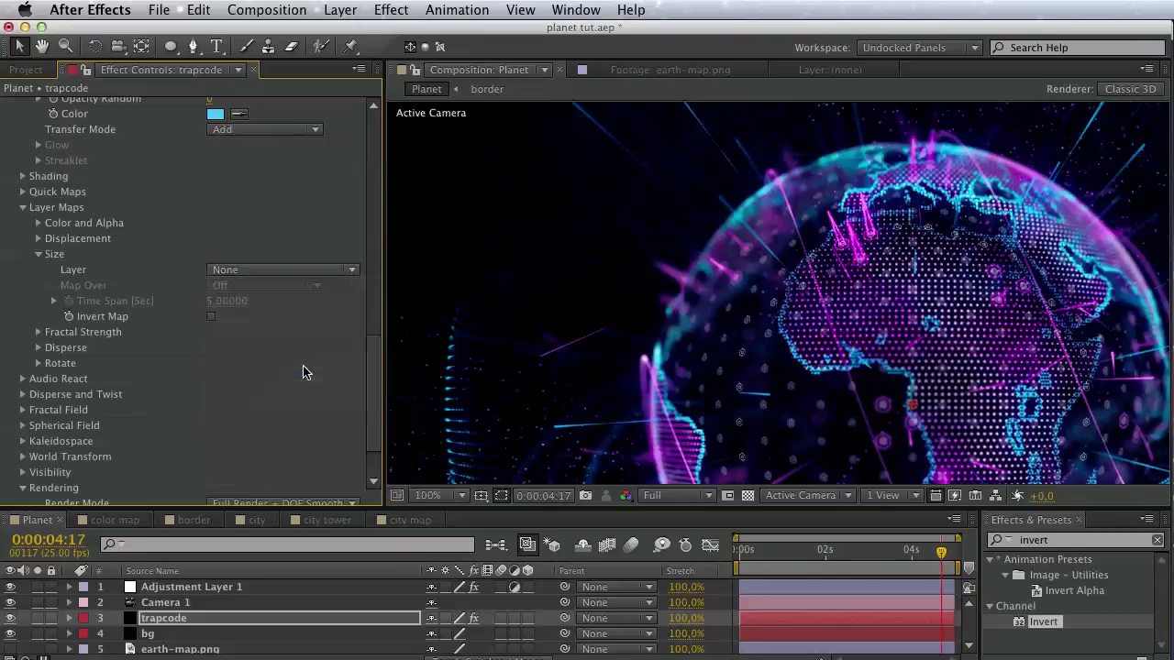
{"action": "left_click", "coordinate": [212, 317]}
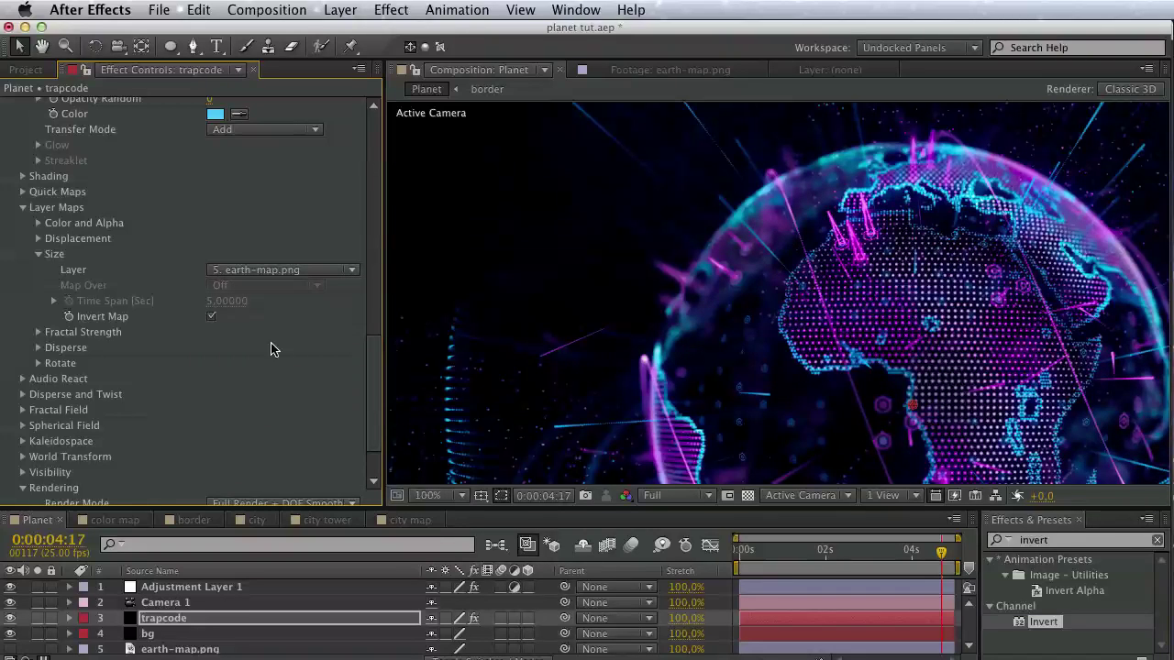
Reframe the view, save the project and hide the trapcode layer.
{"action": "mouse_move", "coordinate": [702, 388]}
{"action": "left_mouse_down"}
{"action": "mouse_move", "coordinate": [514, 252]}
{"action": "mouse_move", "coordinate": [598, 315]}
{"action": "left_mouse_up"}
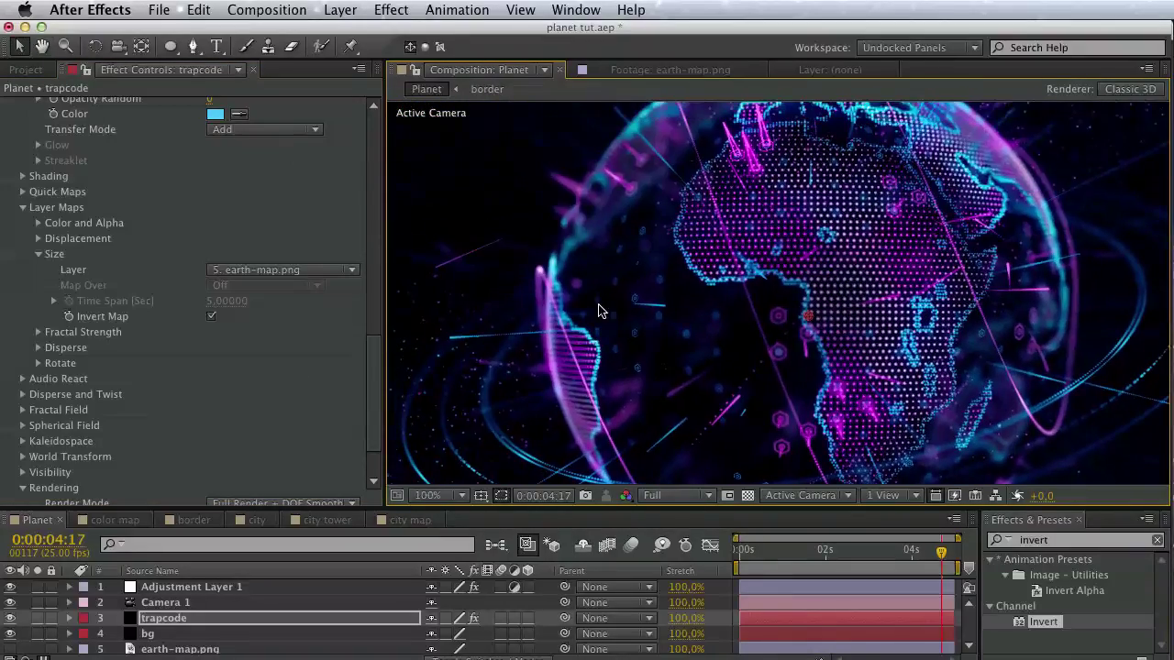
{"action": "key", "text": "super+s"}
{"action": "left_click", "coordinate": [11, 620]}
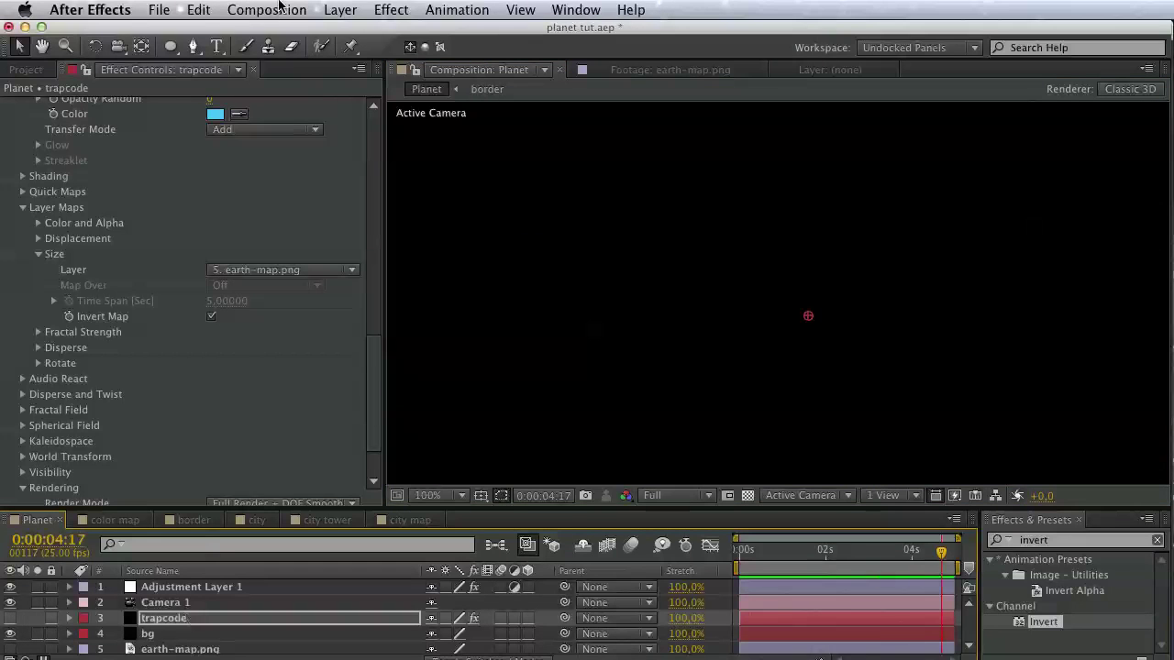
Create a new solid named plexus and move it below Camera 1.
{"action": "left_click", "coordinate": [344, 11]}
{"action": "mouse_move", "coordinate": [358, 32]}
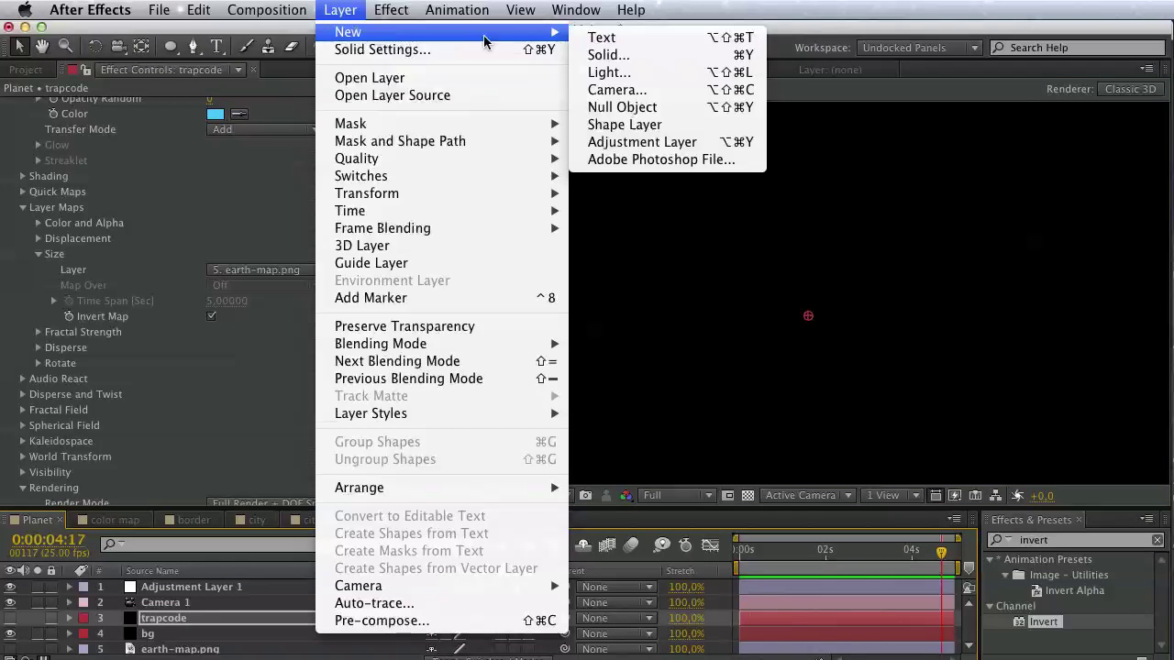
{"action": "left_click", "coordinate": [663, 55]}
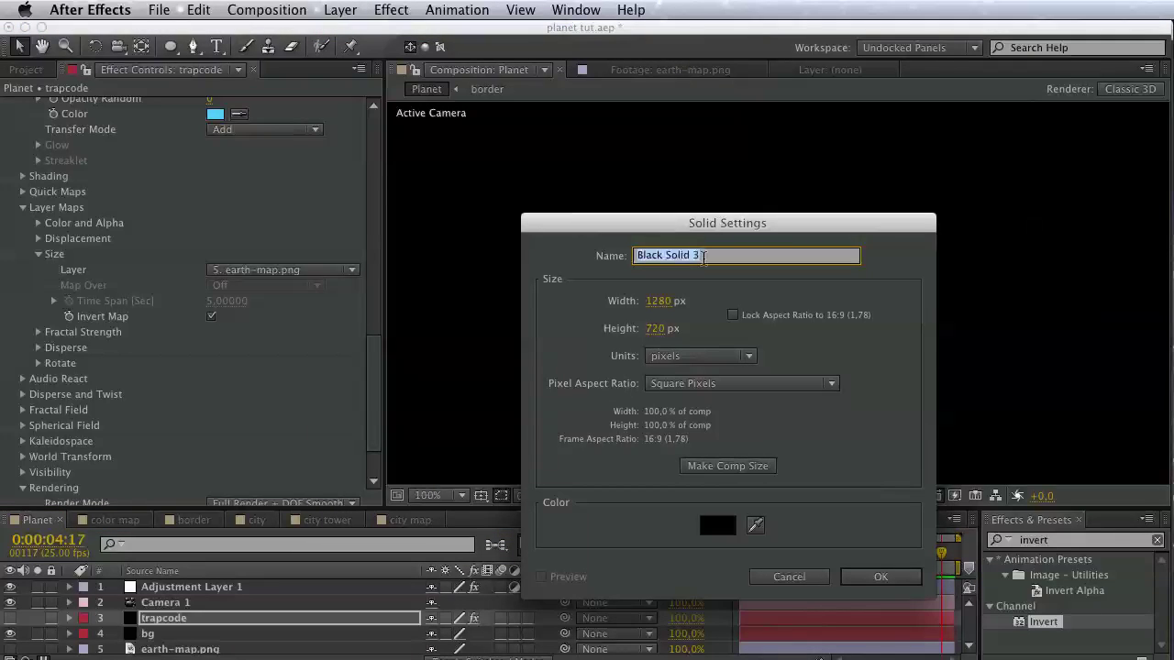
{"action": "type", "text": "plexus"}
{"action": "key", "text": "Return"}
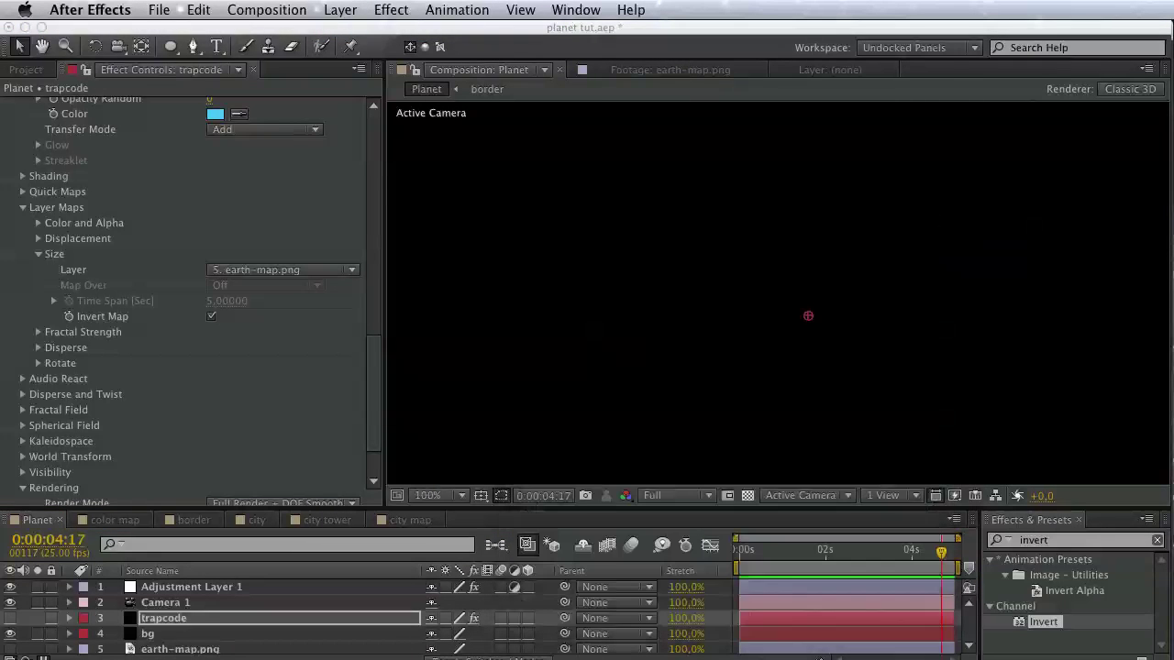
{"action": "left_click_drag", "start_coordinate": [193, 591], "coordinate": [196, 633]}
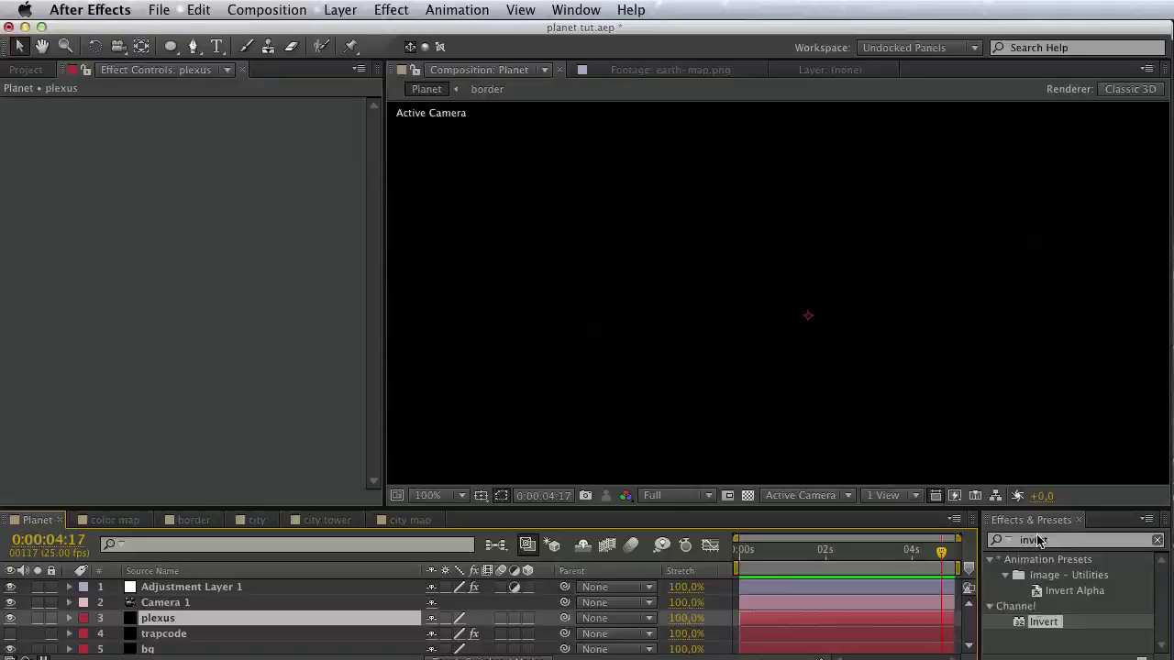
Apply the Plexus effect and add an OBJ object loading earth with normals.obj.
{"action": "left_click", "coordinate": [1034, 540]}
{"action": "type", "text": "plexus"}
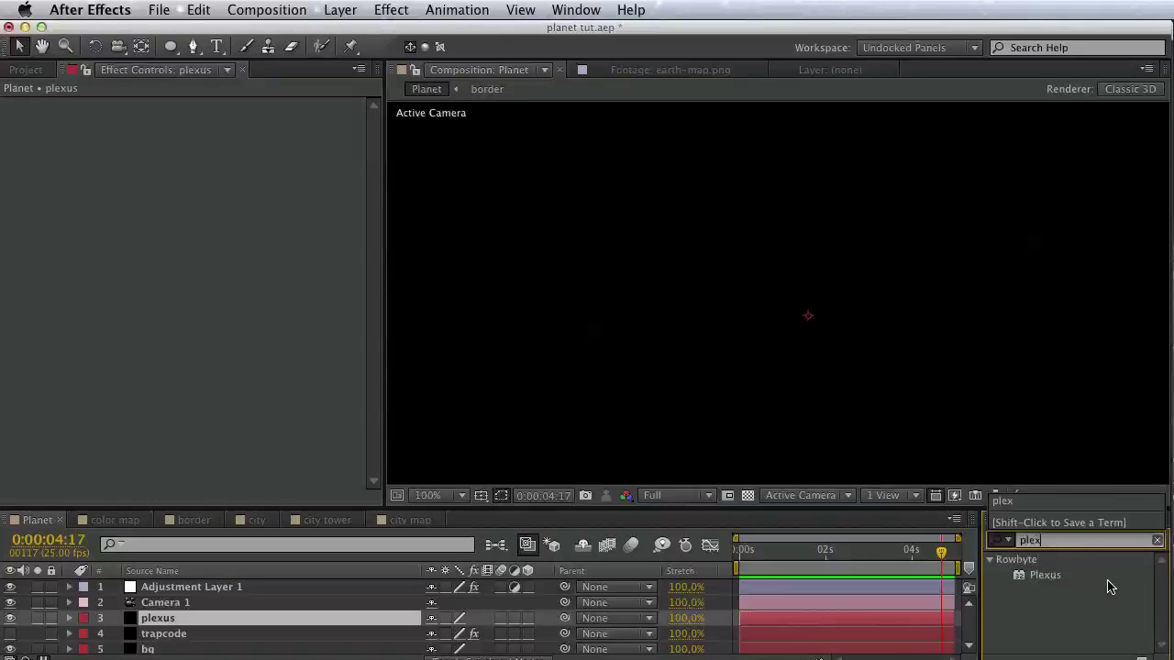
{"action": "left_click_drag", "start_coordinate": [811, 583], "coordinate": [231, 327]}
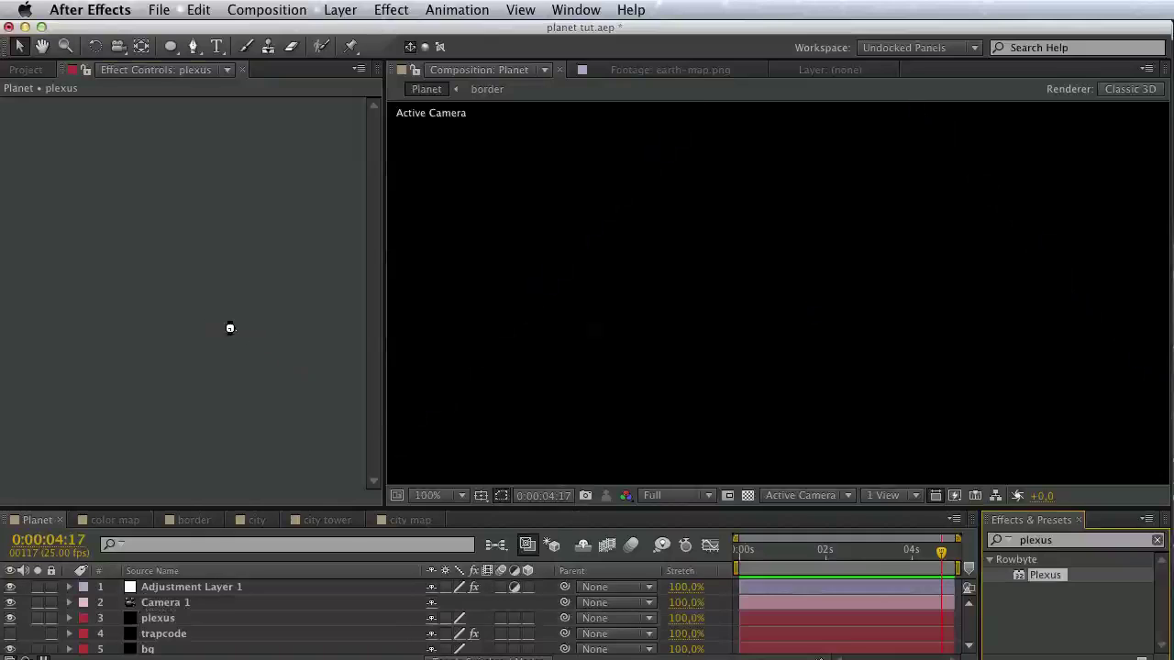
{"action": "left_click", "coordinate": [234, 137]}
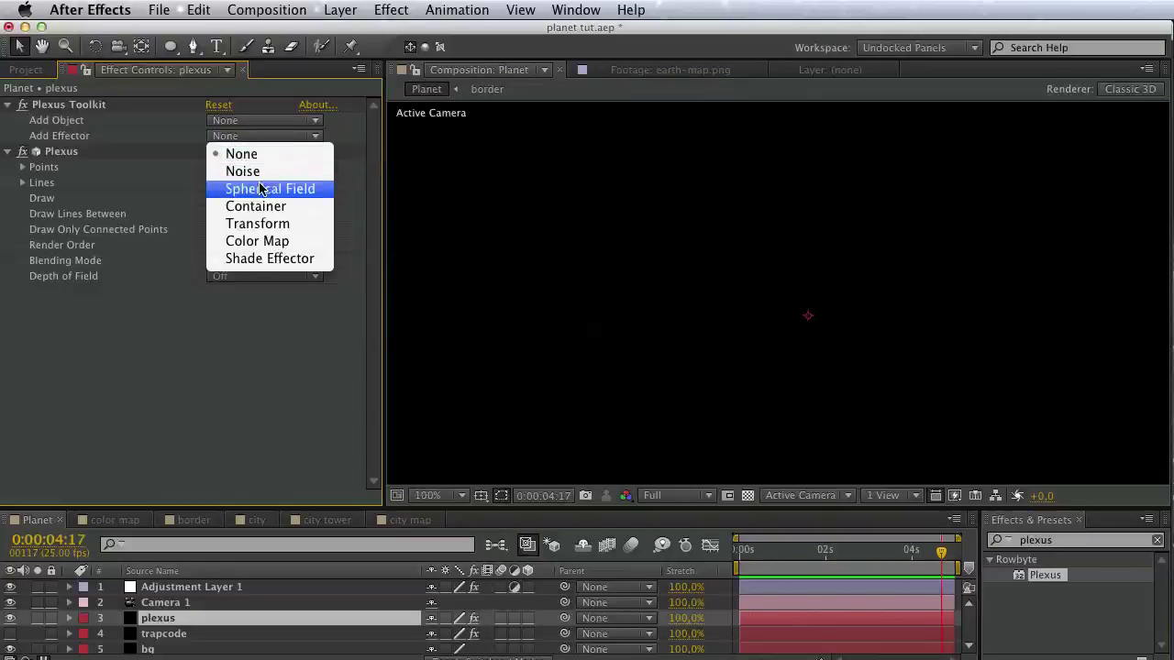
{"action": "left_click", "coordinate": [239, 120]}
{"action": "left_click", "coordinate": [244, 121]}
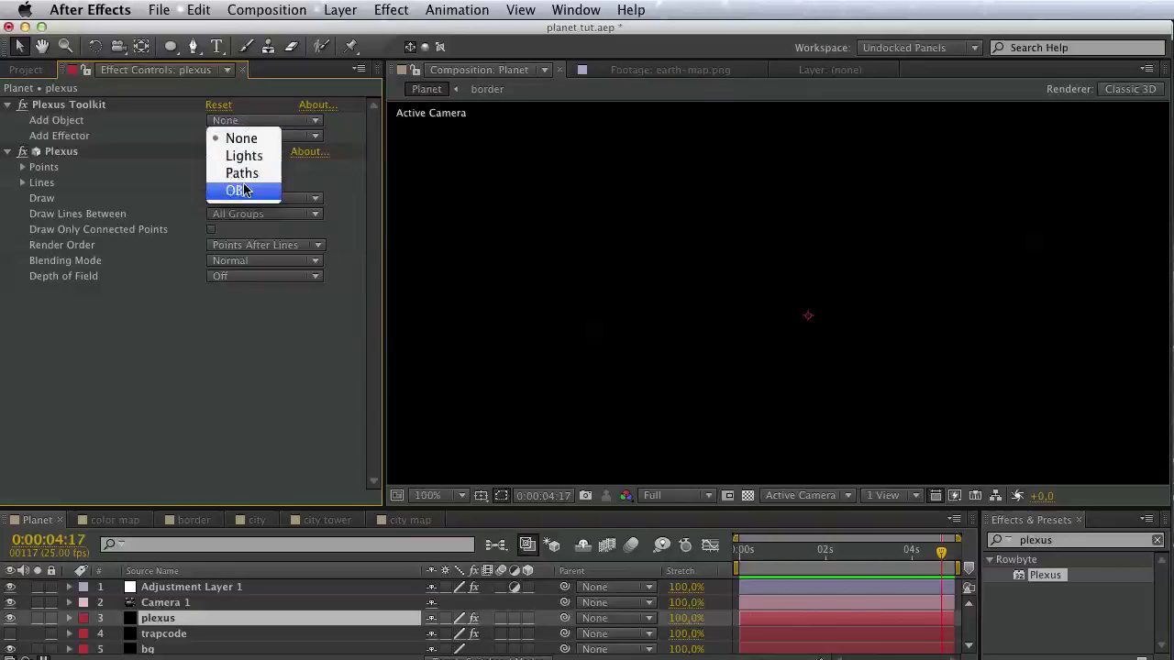
{"action": "left_click", "coordinate": [240, 190]}
{"action": "left_click", "coordinate": [259, 154]}
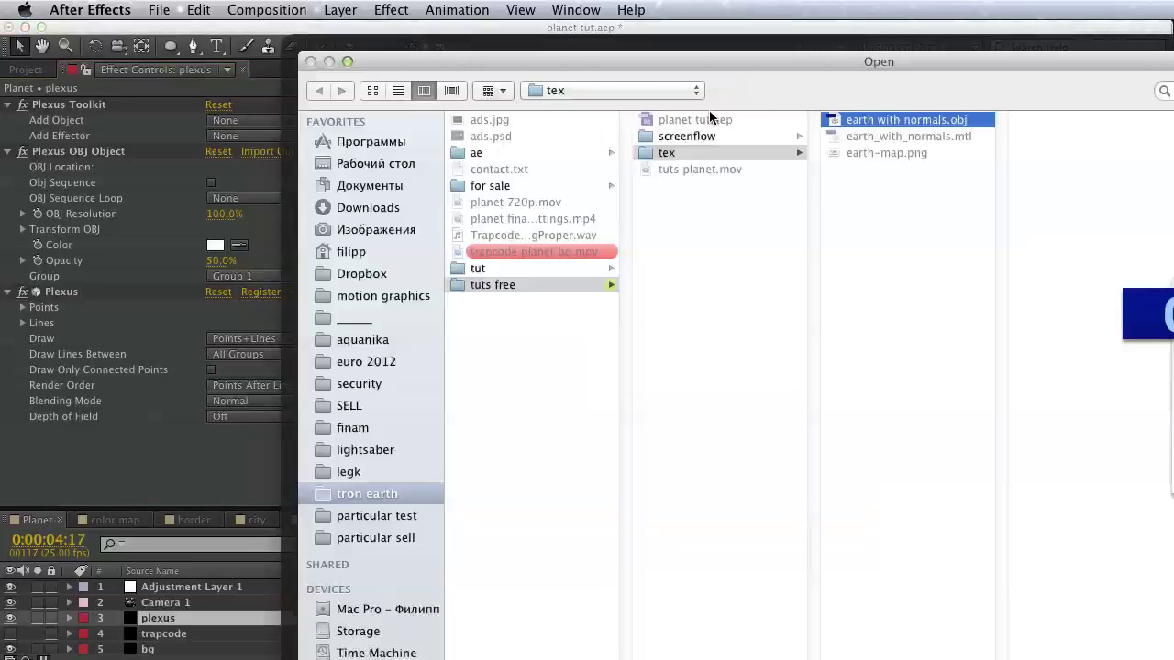
{"action": "left_click_drag", "start_coordinate": [180, 53], "coordinate": [159, 53]}
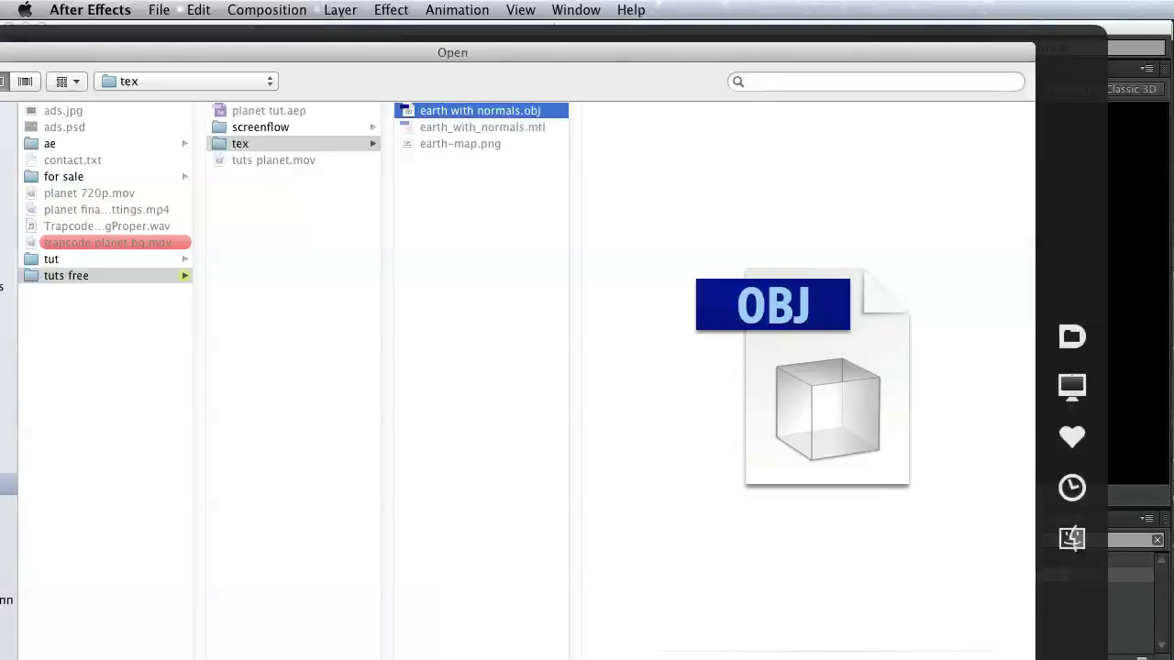
{"action": "key", "text": "Return"}
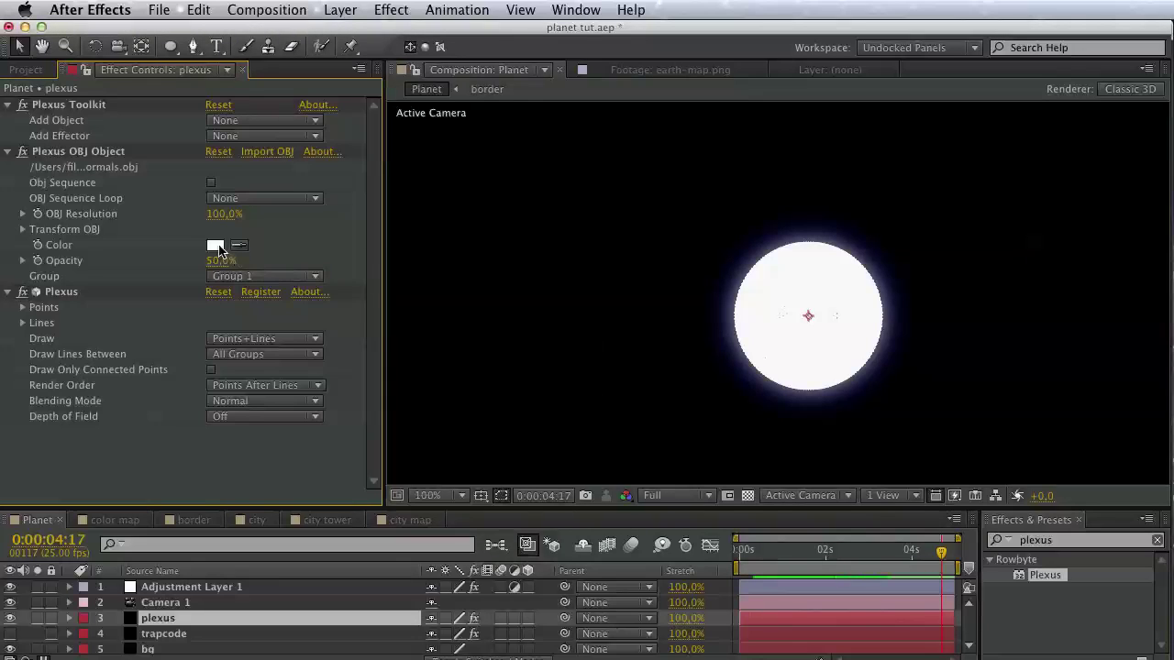
Add a Transform effector to Plexus and drag its X Scale up to enlarge the sphere.
{"action": "left_click", "coordinate": [263, 138]}
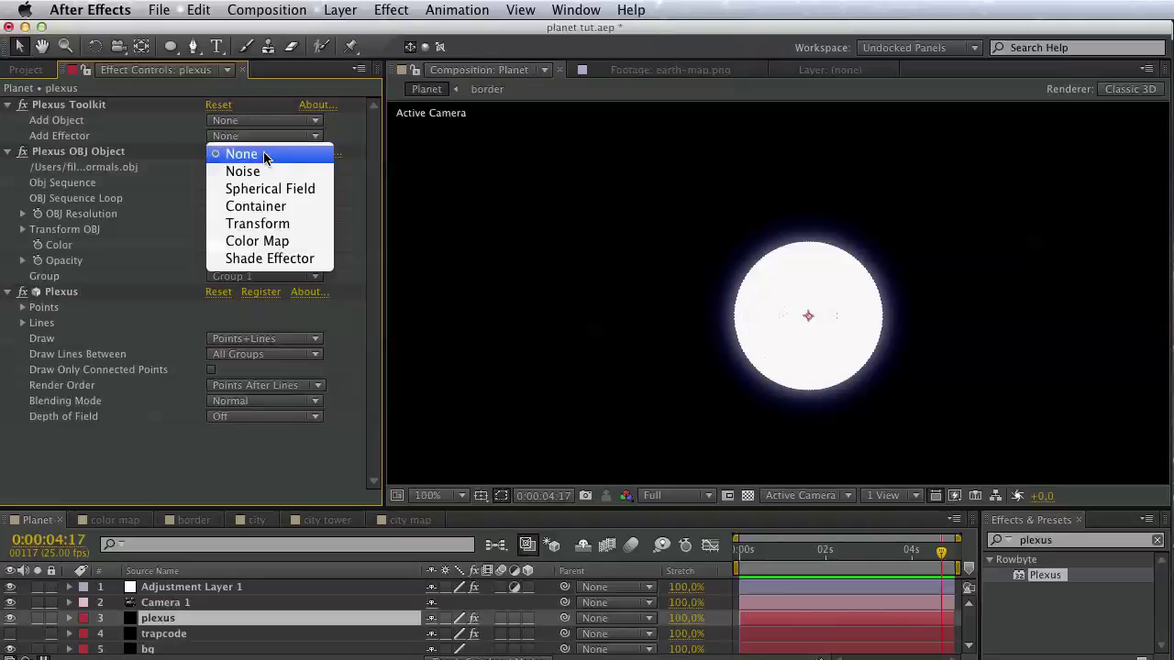
{"action": "left_click", "coordinate": [266, 224]}
{"action": "scroll", "coordinate": [184, 367], "scroll_direction": "down", "scroll_amount": 3}
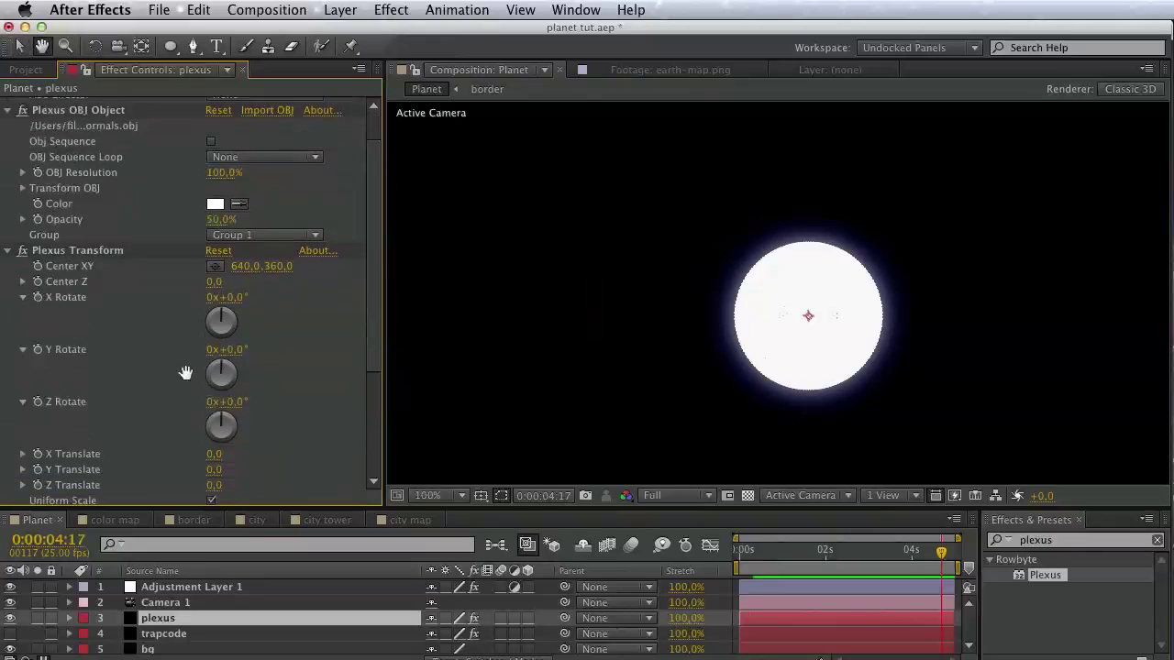
{"action": "scroll", "coordinate": [189, 302], "scroll_direction": "down", "scroll_amount": 5}
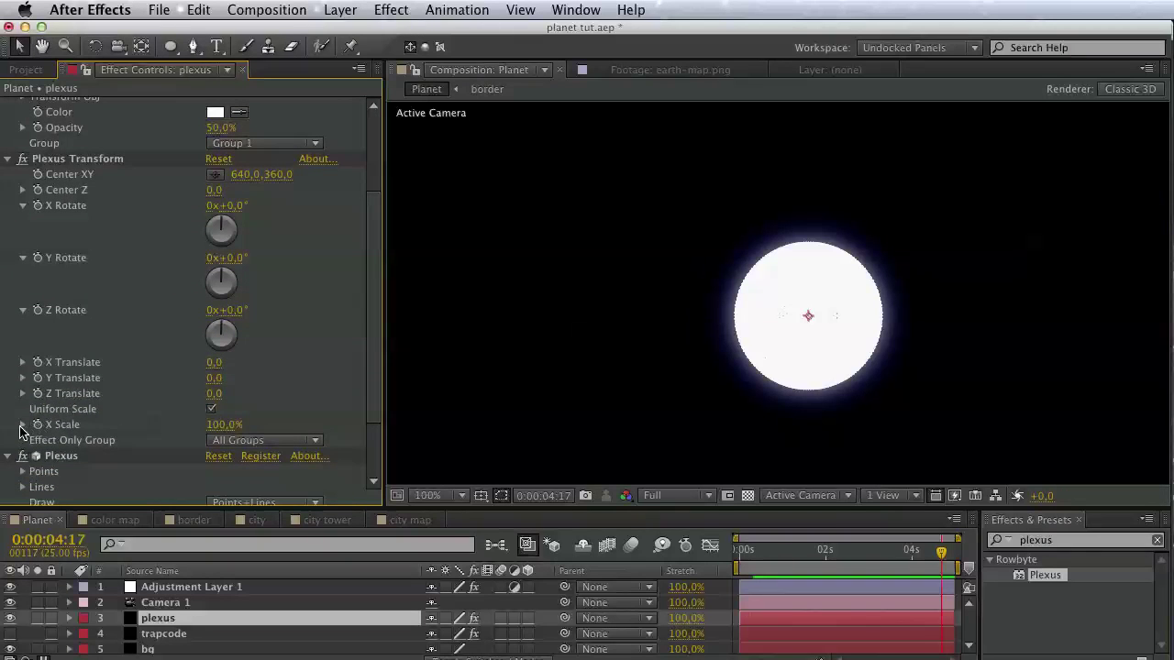
{"action": "left_click", "coordinate": [23, 425]}
{"action": "left_click_drag", "start_coordinate": [223, 424], "coordinate": [434, 451]}
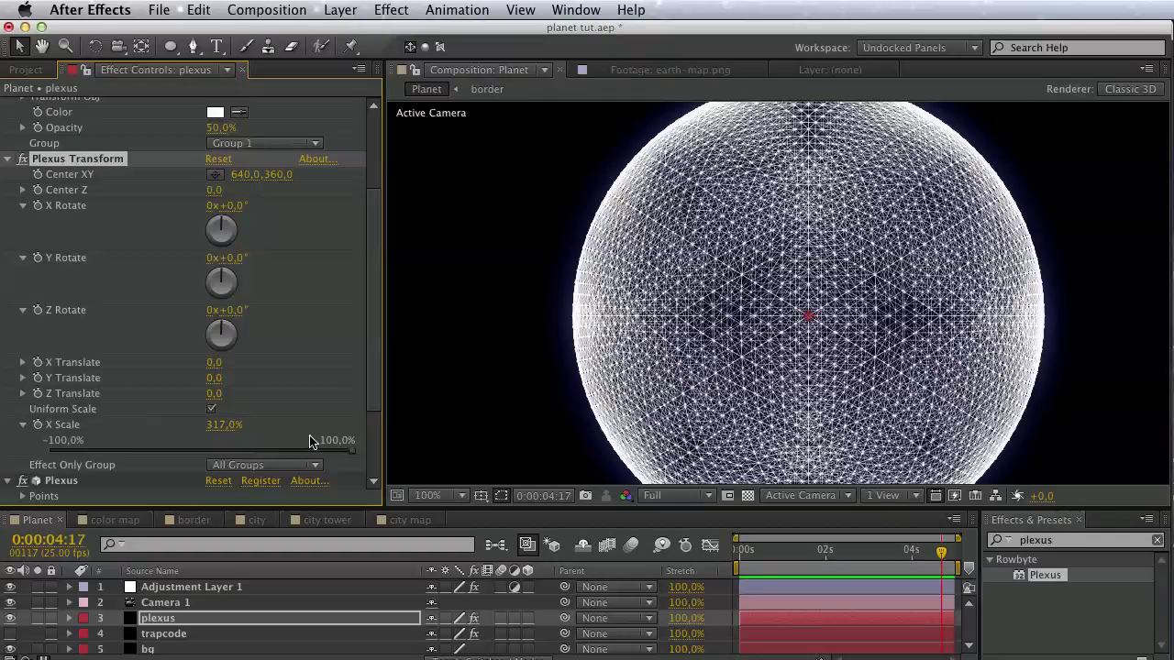
{"action": "left_click_drag", "start_coordinate": [223, 425], "coordinate": [441, 449]}
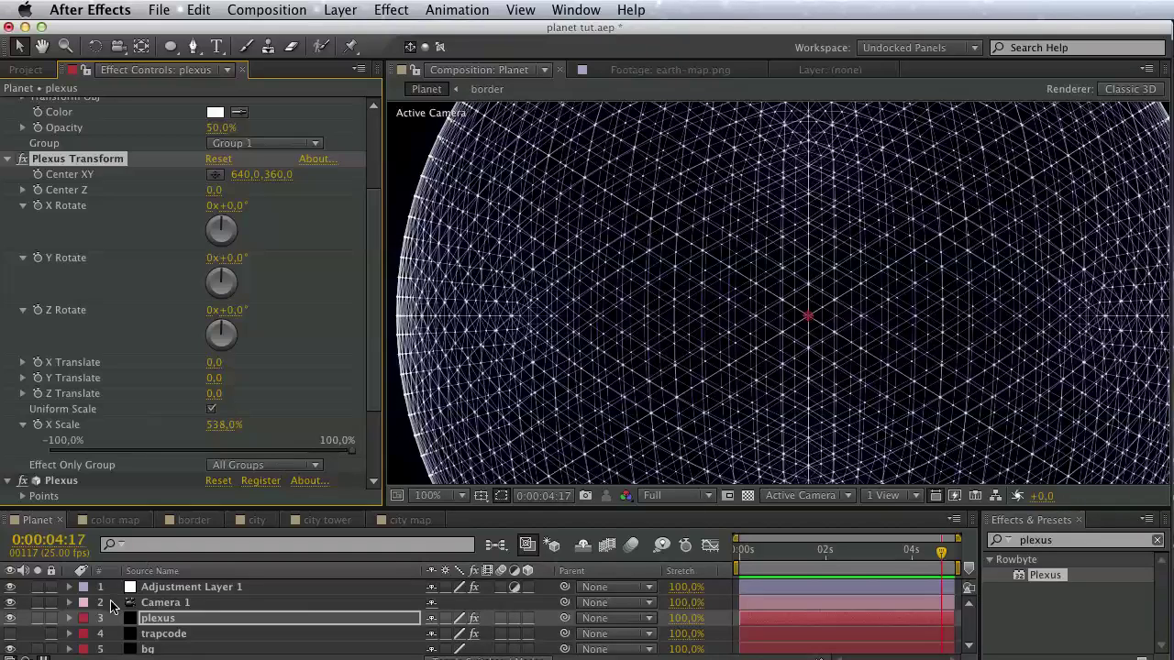
Show the trapcode planet again and set the Transform X Scale to 380%.
{"action": "left_click", "coordinate": [11, 633]}
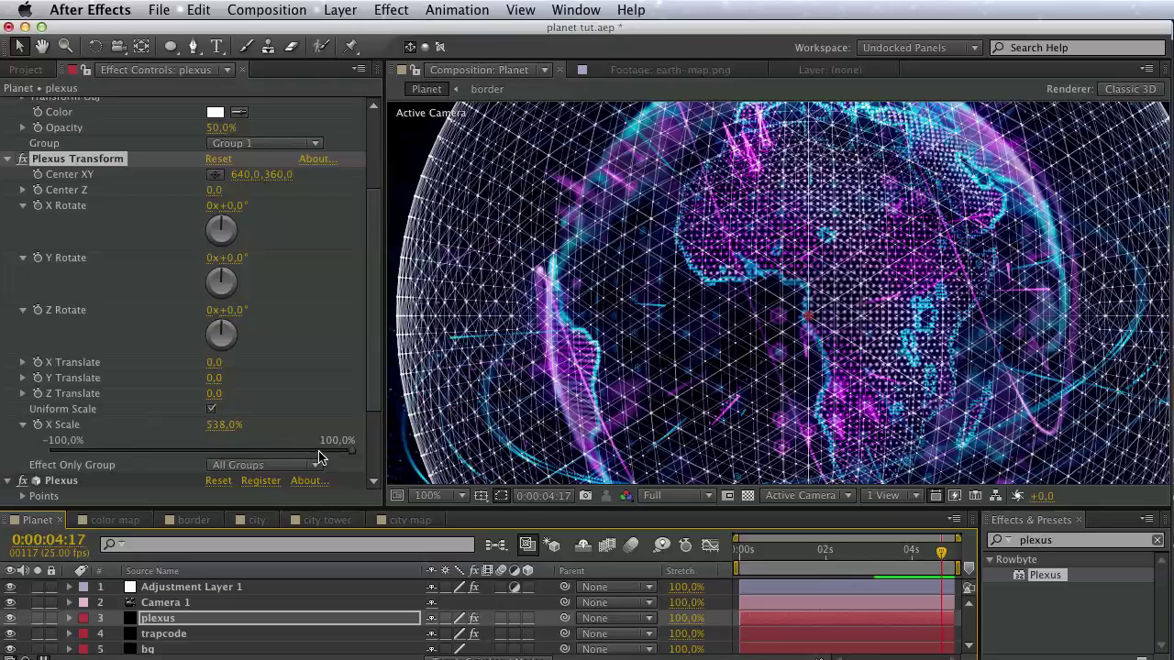
{"action": "left_click", "coordinate": [224, 427]}
{"action": "type", "text": "3"}
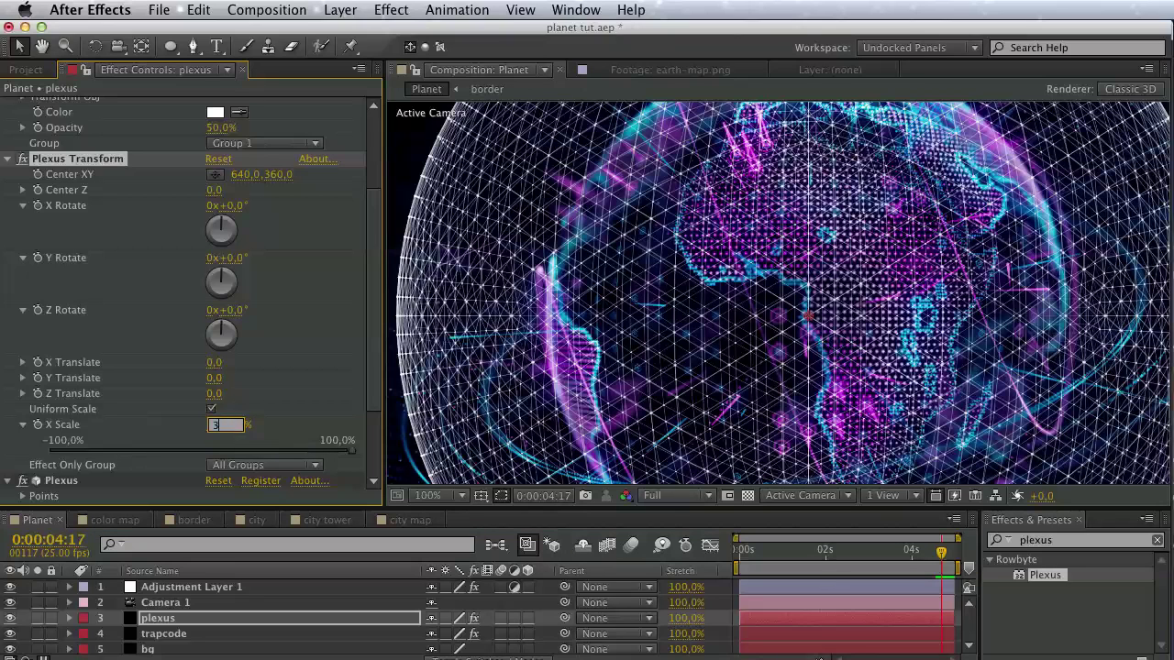
{"action": "type", "text": "50"}
{"action": "key", "text": "Return"}
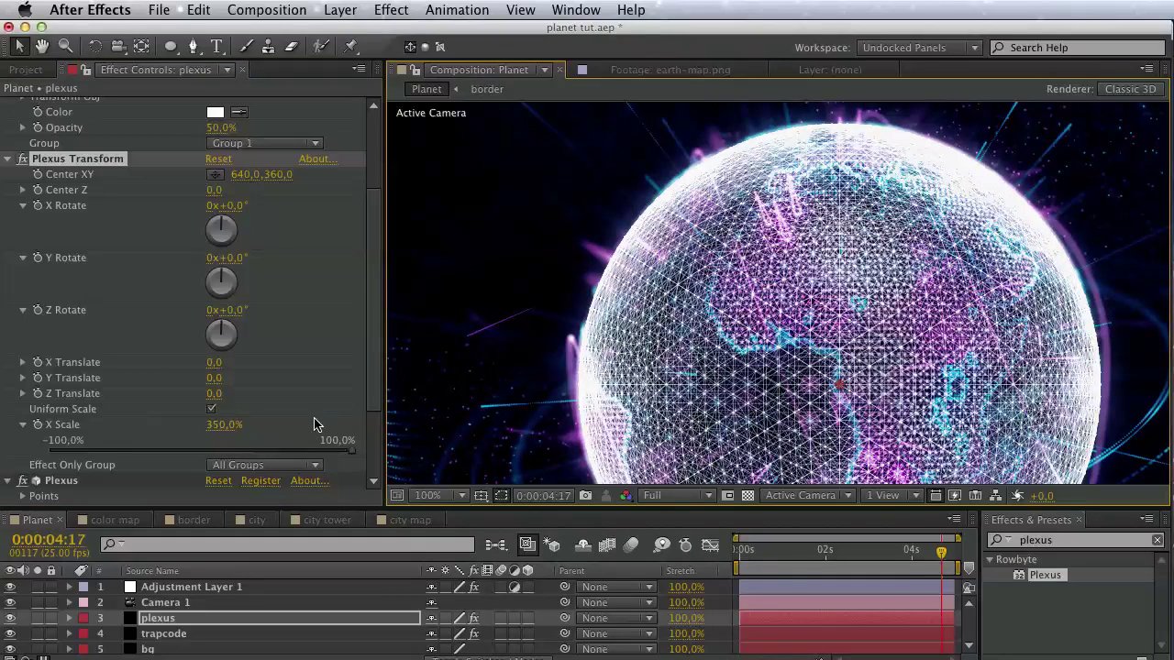
{"action": "left_click", "coordinate": [227, 426]}
{"action": "type", "text": "380"}
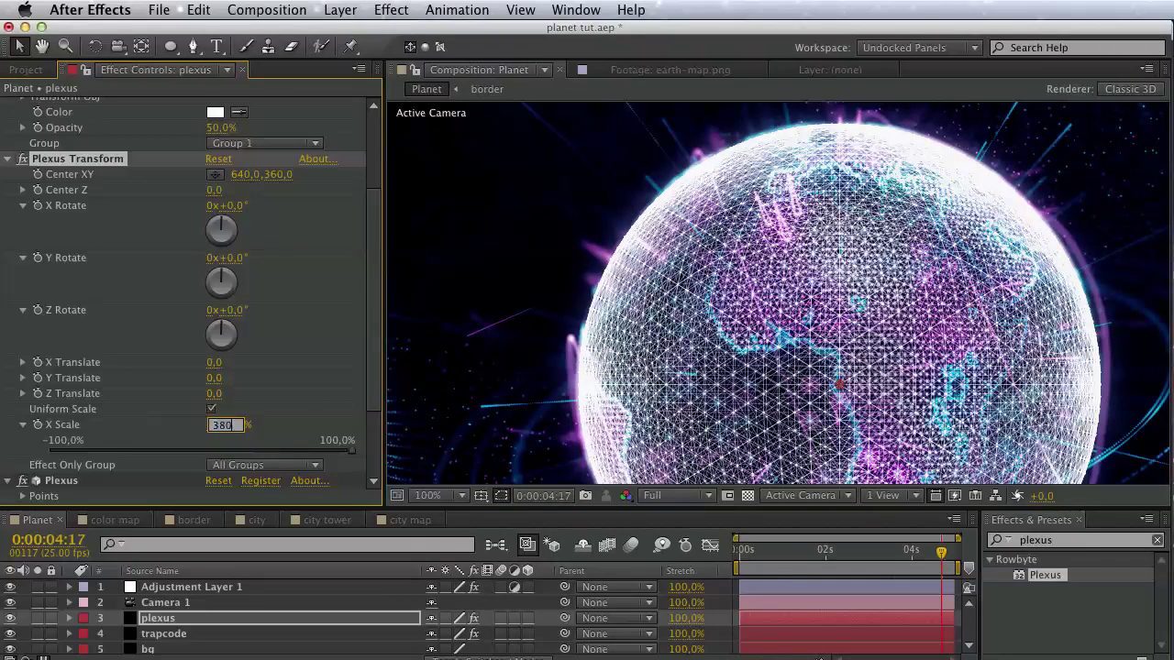
{"action": "key", "text": "Return"}
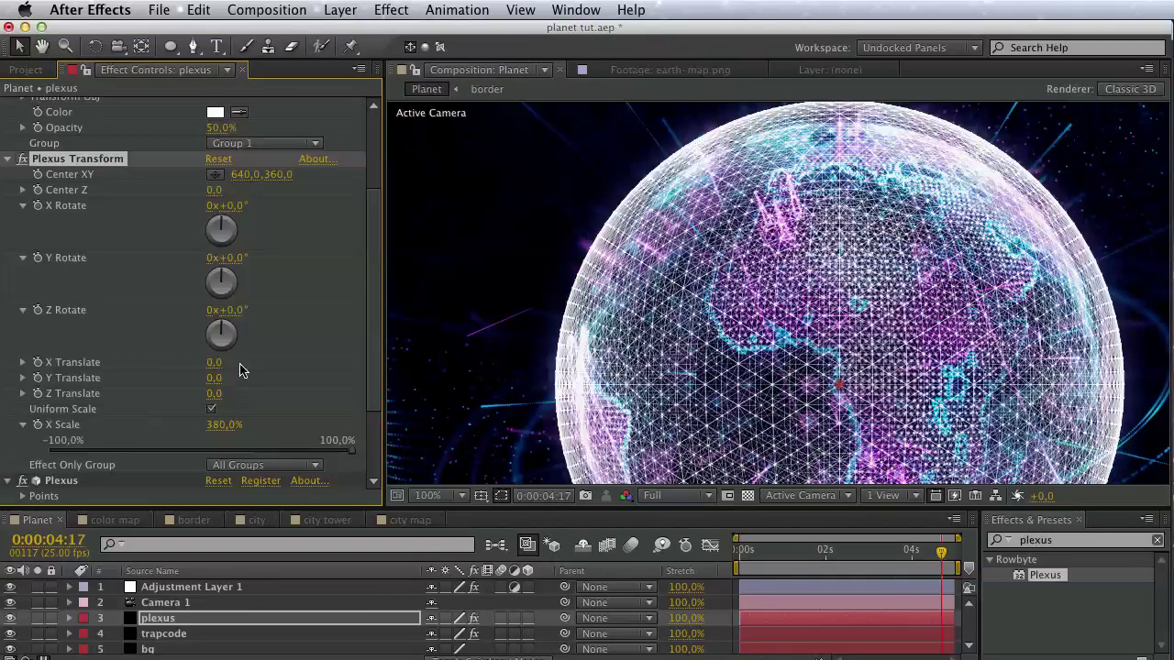
Lower the Plexus OBJ Resolution to 55.4%.
{"action": "mouse_move", "coordinate": [275, 309]}
{"action": "left_mouse_down"}
{"action": "mouse_move", "coordinate": [327, 396]}
{"action": "mouse_move", "coordinate": [334, 438]}
{"action": "left_mouse_up"}
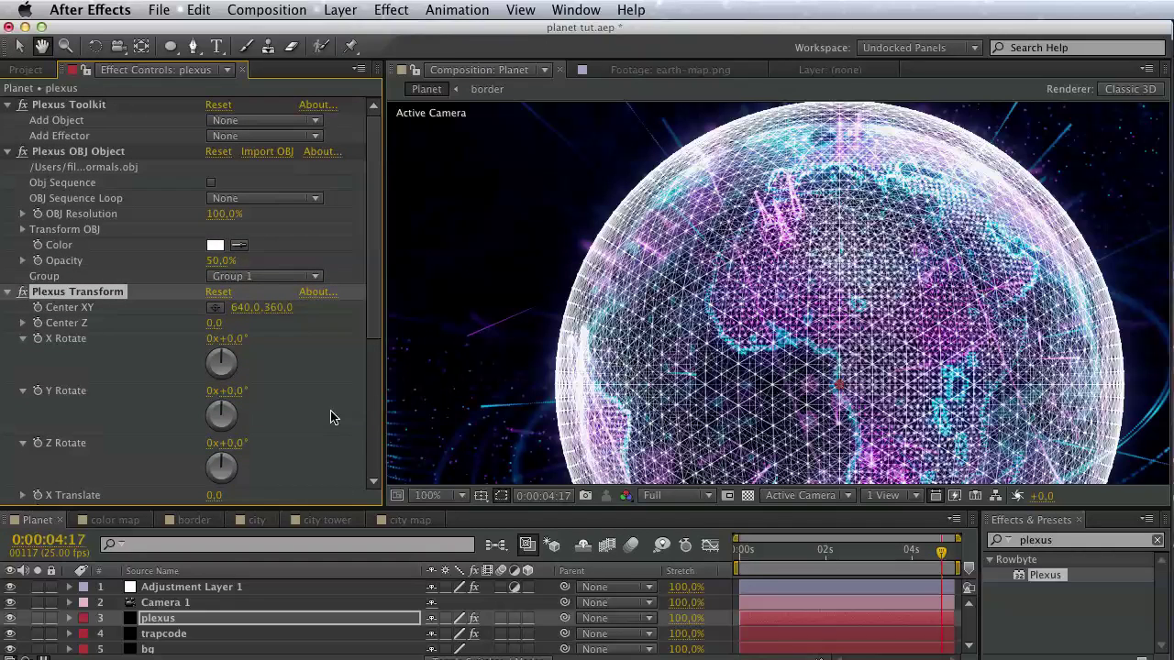
{"action": "left_click", "coordinate": [23, 214]}
{"action": "left_click_drag", "start_coordinate": [285, 244], "coordinate": [215, 248]}
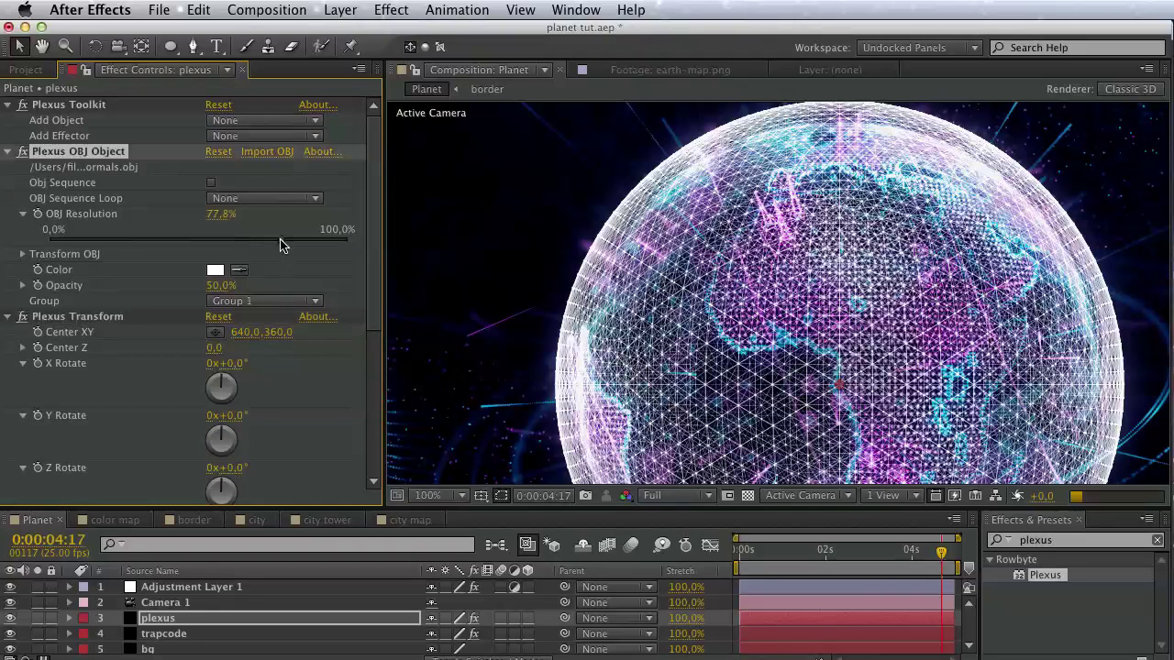
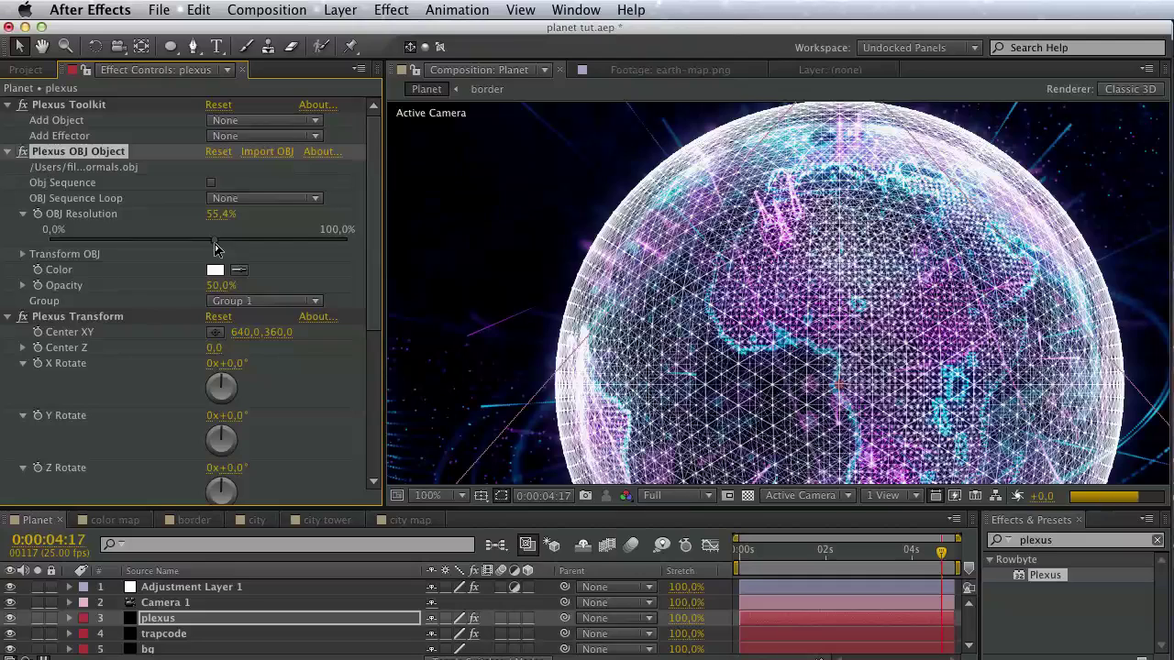
Drop the globe's OBJ Resolution to 37.2% and add a Noise effector from Plexus Add Effector.
{"action": "left_click", "coordinate": [160, 240]}
{"action": "left_click", "coordinate": [246, 138]}
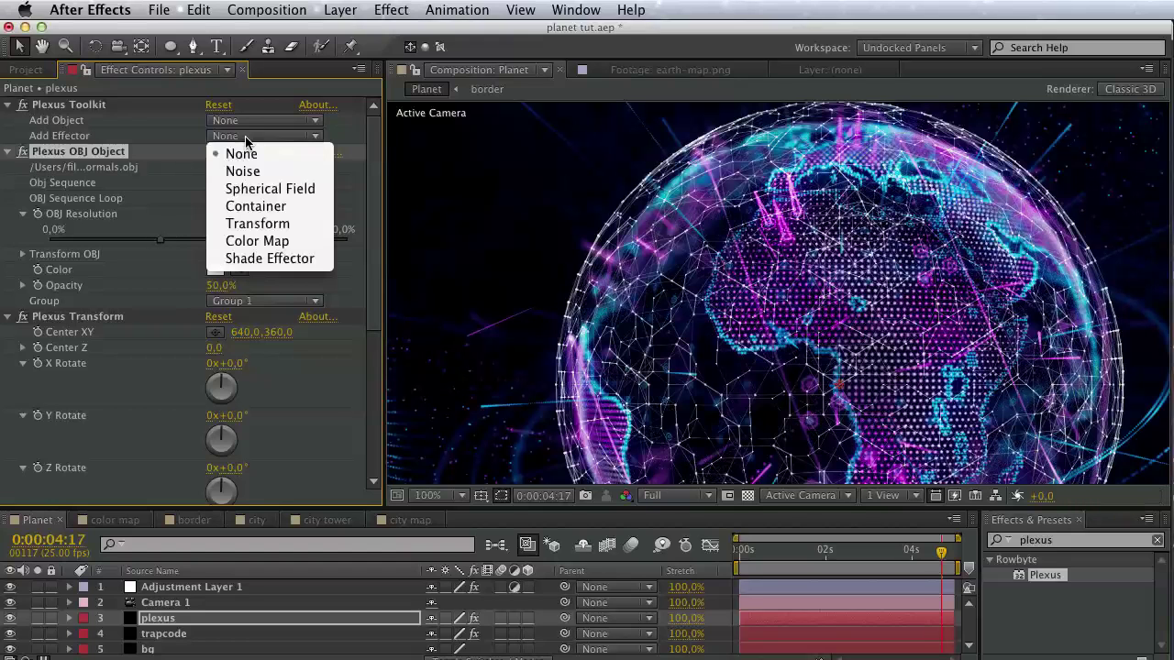
{"action": "left_click", "coordinate": [273, 179]}
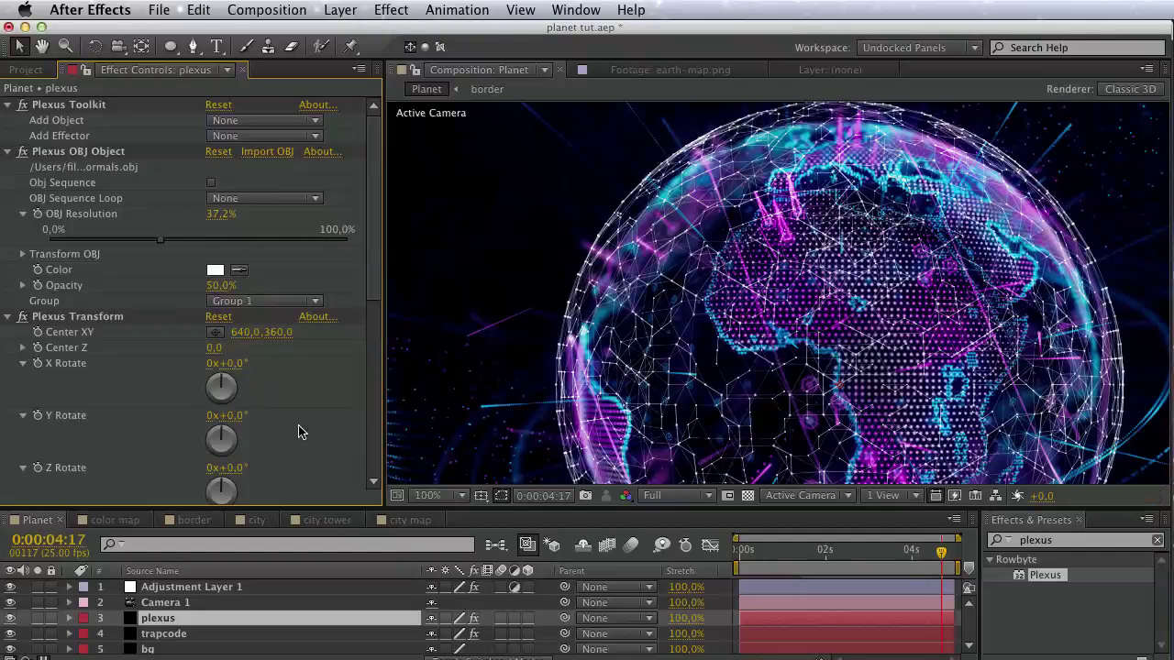
{"action": "left_click_drag", "start_coordinate": [300, 388], "coordinate": [309, 203]}
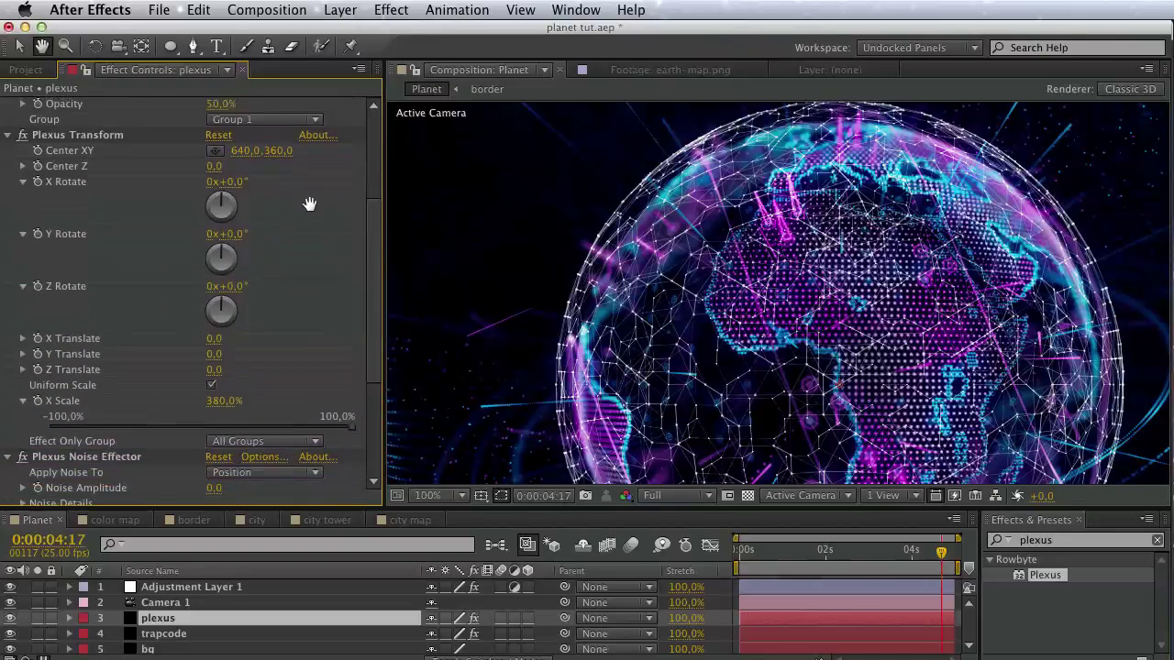
Set the Noise Effector's Noise Amplitude to 100, keeping it on XYZ Axis.
{"action": "scroll", "coordinate": [303, 203], "scroll_direction": "down", "scroll_amount": 3}
{"action": "scroll", "coordinate": [188, 239], "scroll_direction": "down", "scroll_amount": 2}
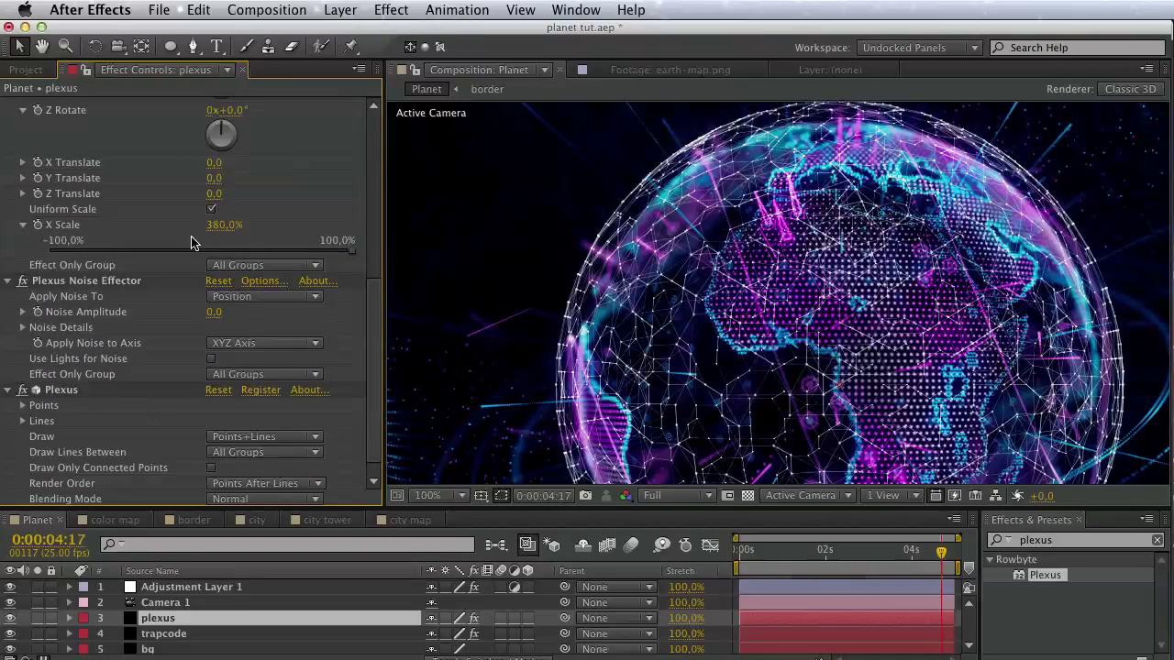
{"action": "left_click", "coordinate": [220, 313]}
{"action": "type", "text": "0"}
{"action": "key", "text": "Return"}
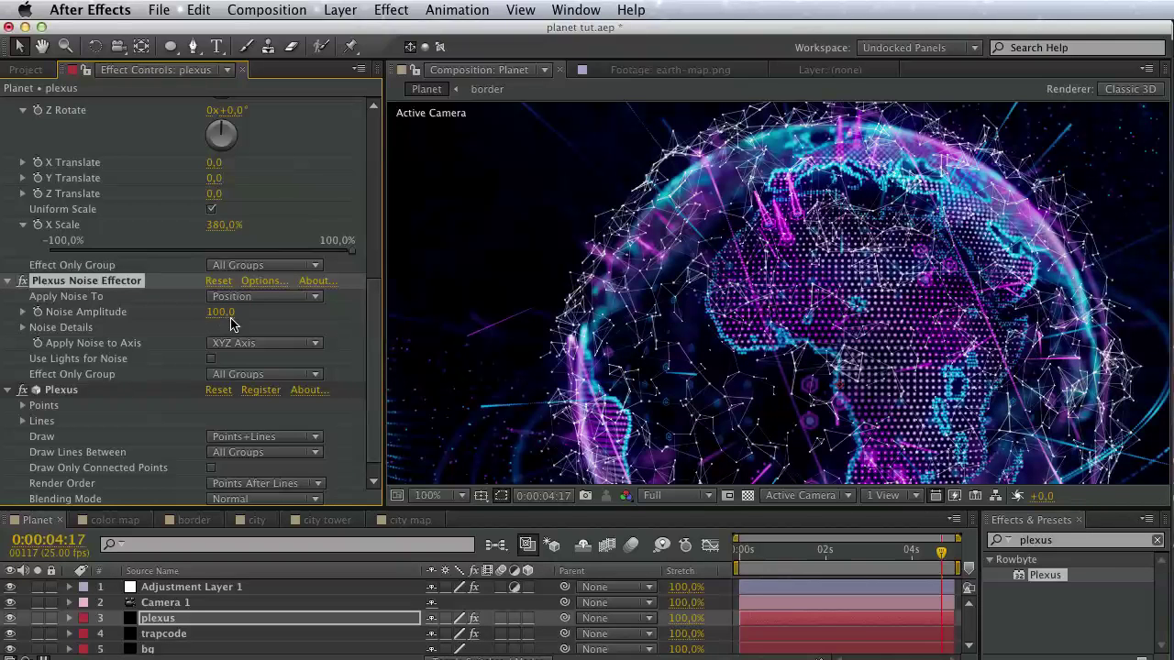
{"action": "left_click", "coordinate": [260, 345]}
{"action": "left_click", "coordinate": [260, 346]}
In Plexus Lines, set Fade-Out Distance to 50 and Max No. of Points to Search to 4.
{"action": "scroll", "coordinate": [161, 372], "scroll_direction": "down", "scroll_amount": 1}
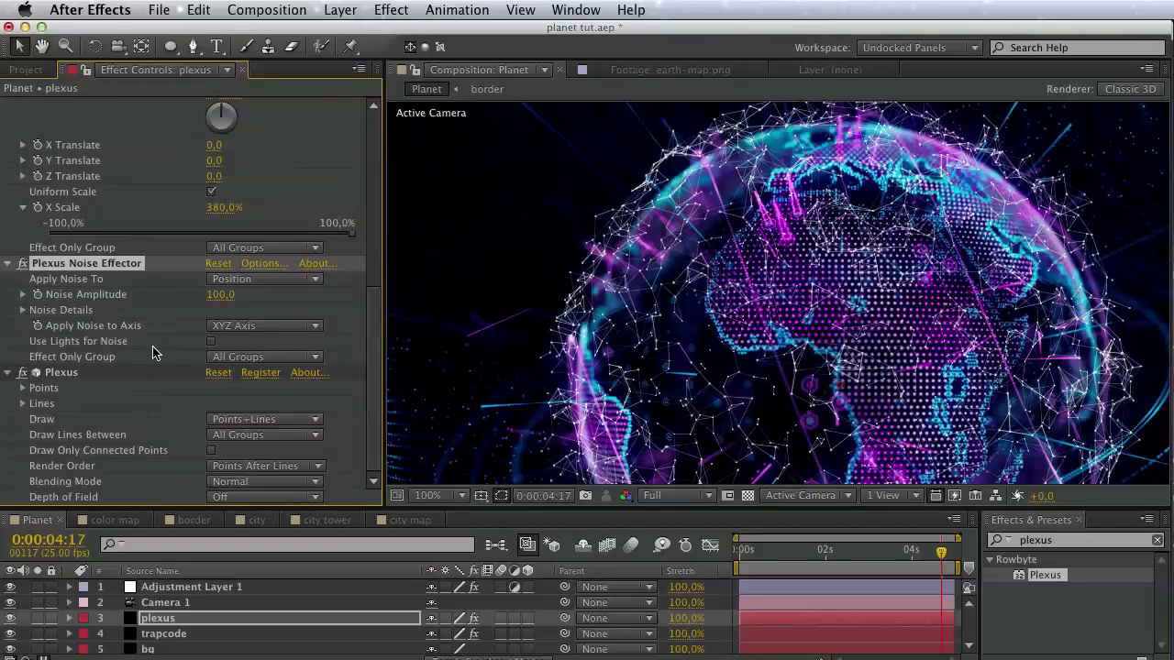
{"action": "left_click", "coordinate": [23, 404]}
{"action": "scroll", "coordinate": [24, 408], "scroll_direction": "down", "scroll_amount": 2}
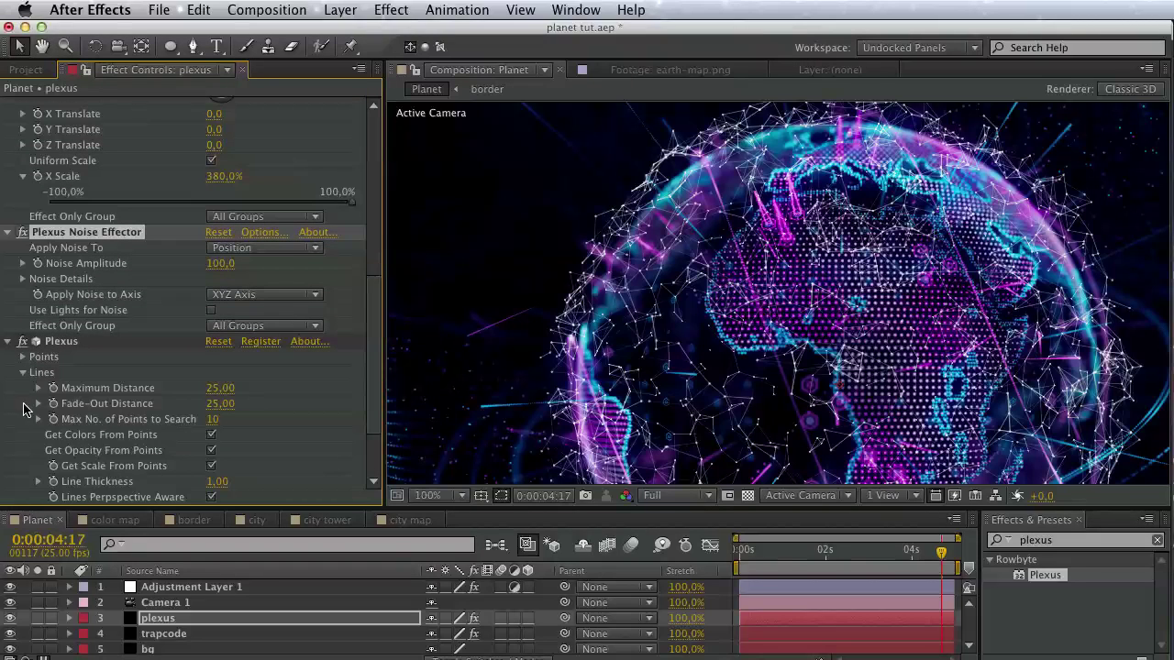
{"action": "left_click", "coordinate": [220, 404]}
{"action": "type", "text": "0"}
{"action": "key", "text": "Return"}
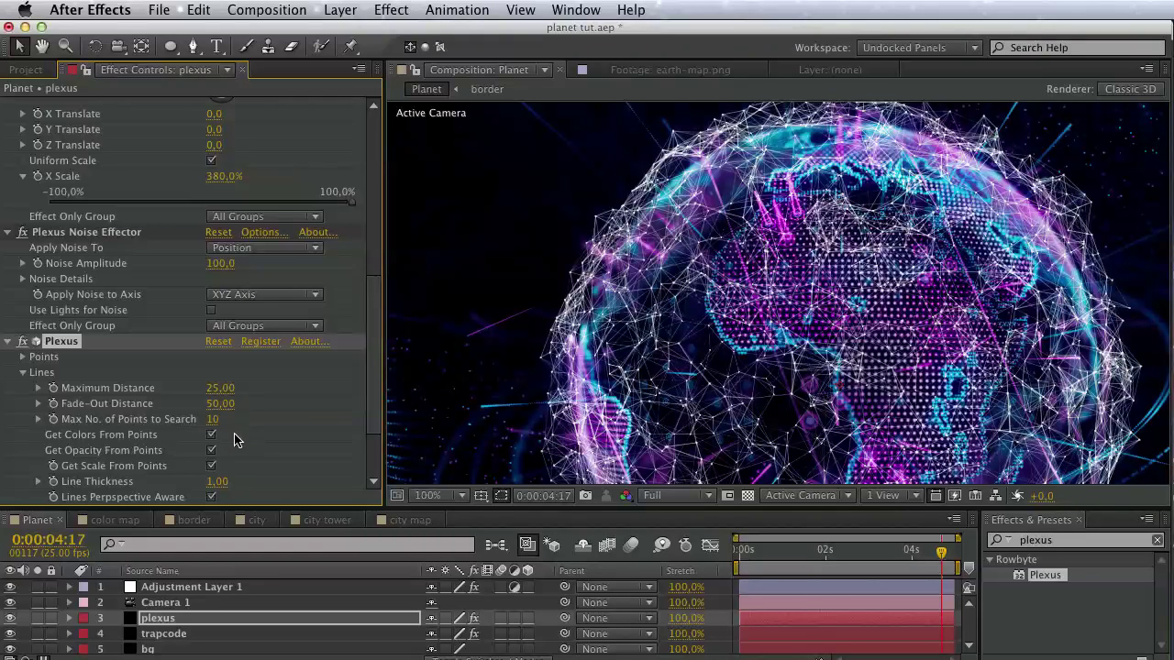
{"action": "left_click", "coordinate": [213, 419]}
{"action": "type", "text": "4"}
{"action": "key", "text": "Return"}
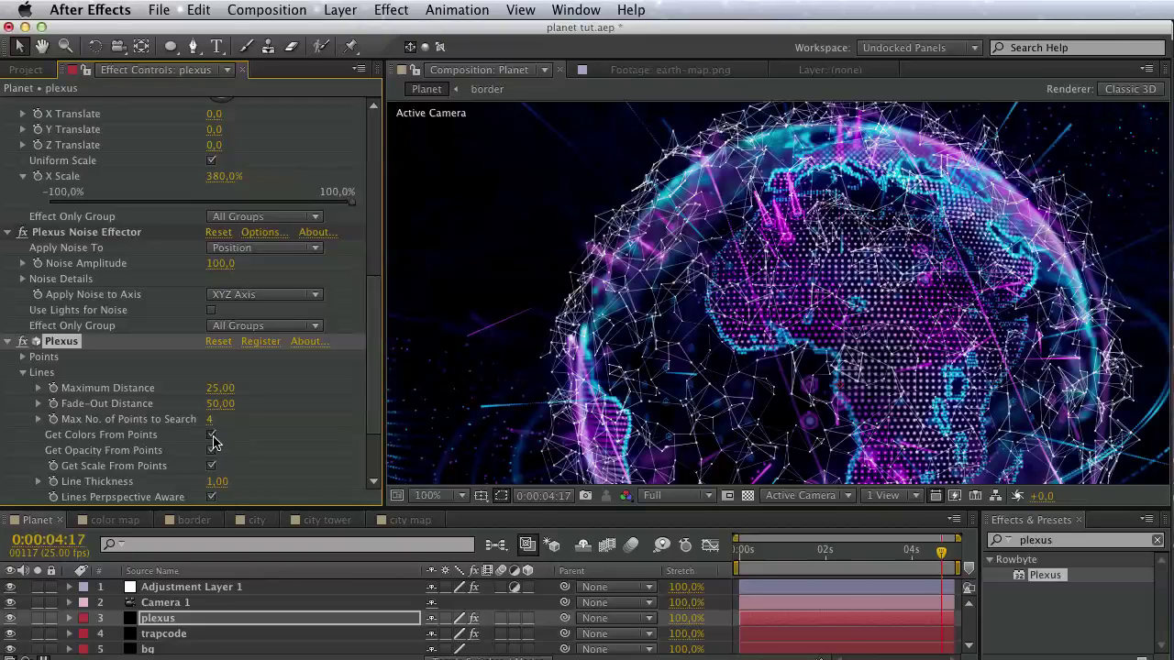
Uncheck Get Colors From Points and set the Lines Color to cyan, after first trying pink.
{"action": "left_click", "coordinate": [212, 436]}
{"action": "left_click", "coordinate": [215, 450]}
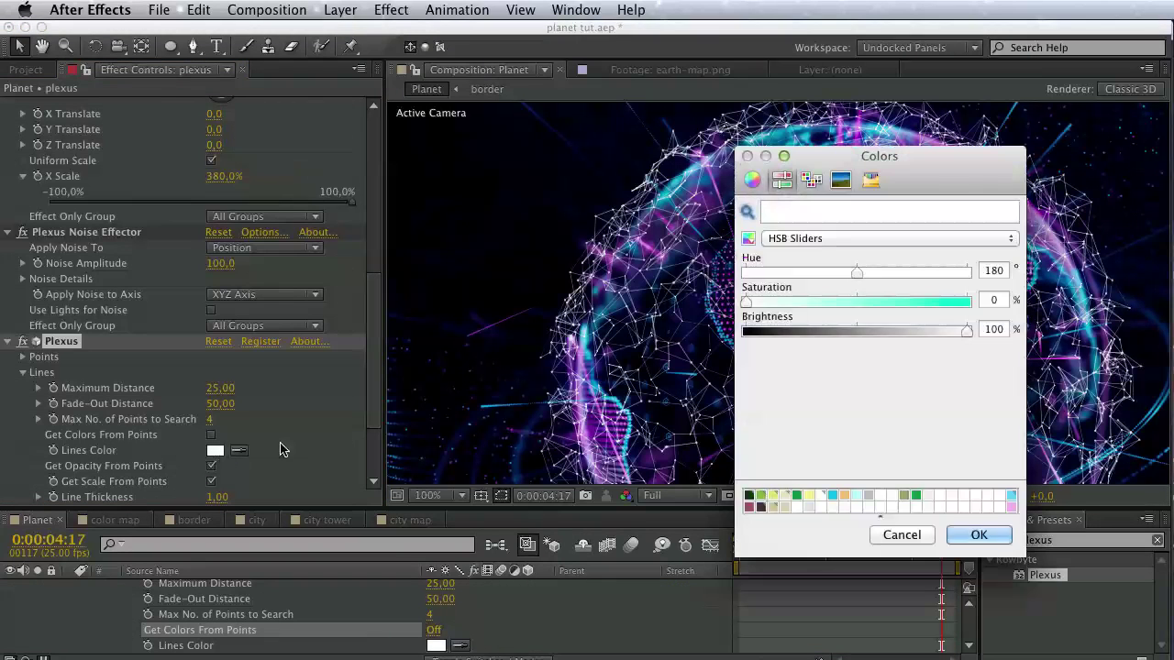
{"action": "left_click", "coordinate": [1009, 506]}
{"action": "left_click", "coordinate": [979, 535]}
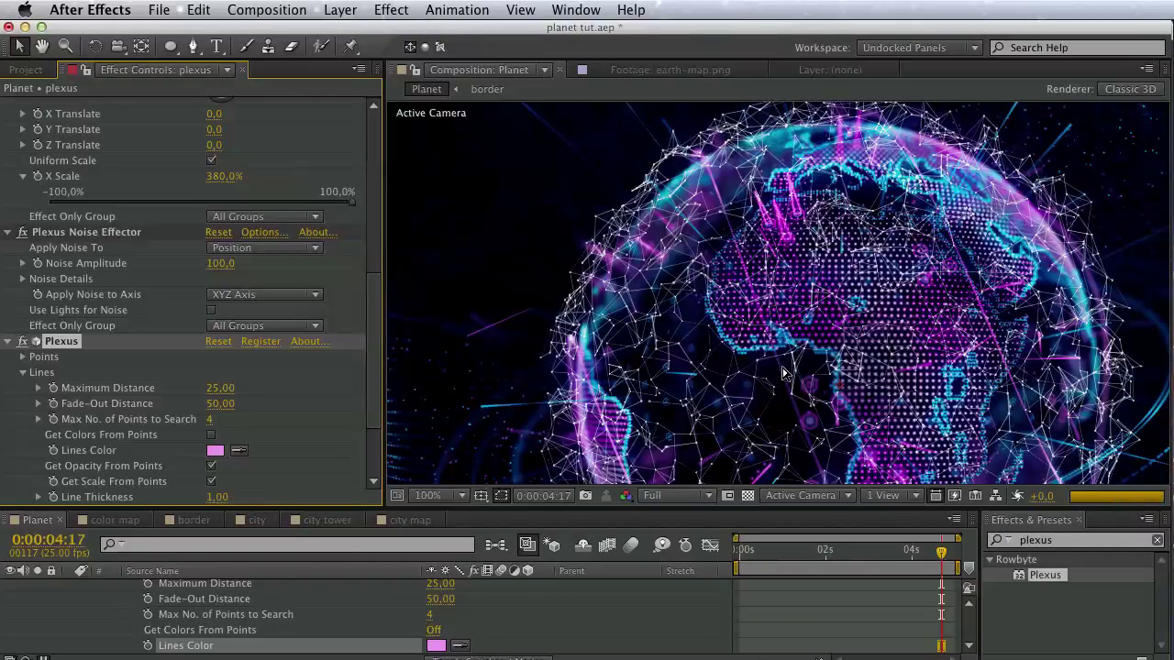
{"action": "left_click", "coordinate": [217, 453]}
{"action": "left_click", "coordinate": [1011, 503]}
{"action": "left_click", "coordinate": [989, 536]}
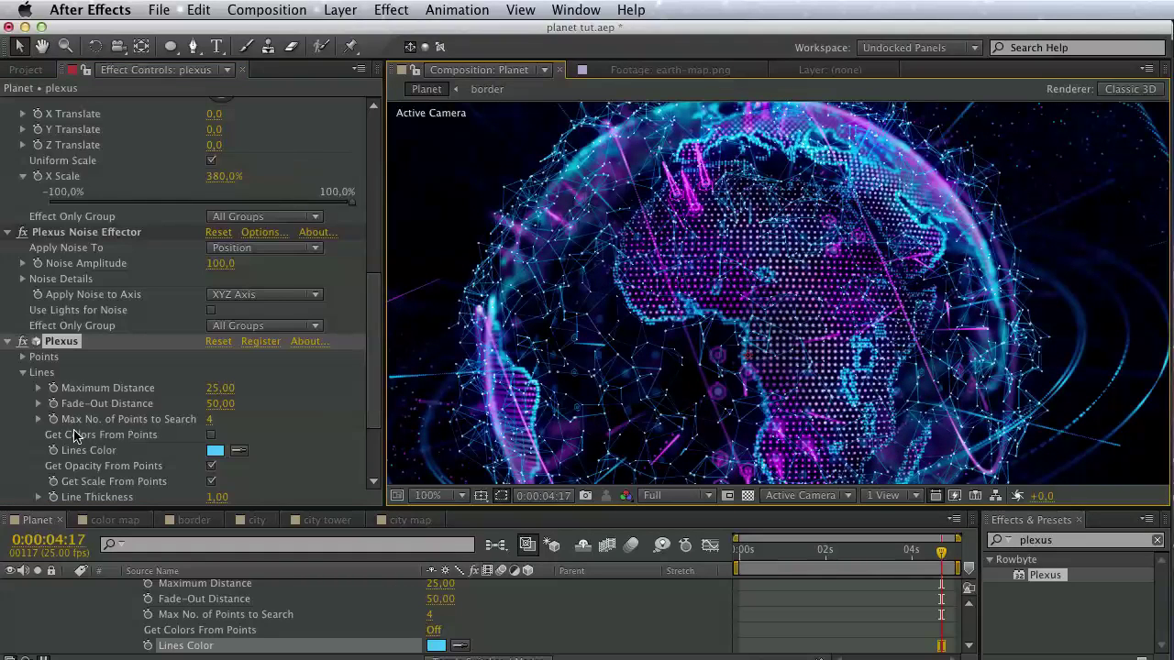
{"action": "left_click", "coordinate": [39, 419]}
{"action": "left_click", "coordinate": [40, 419]}
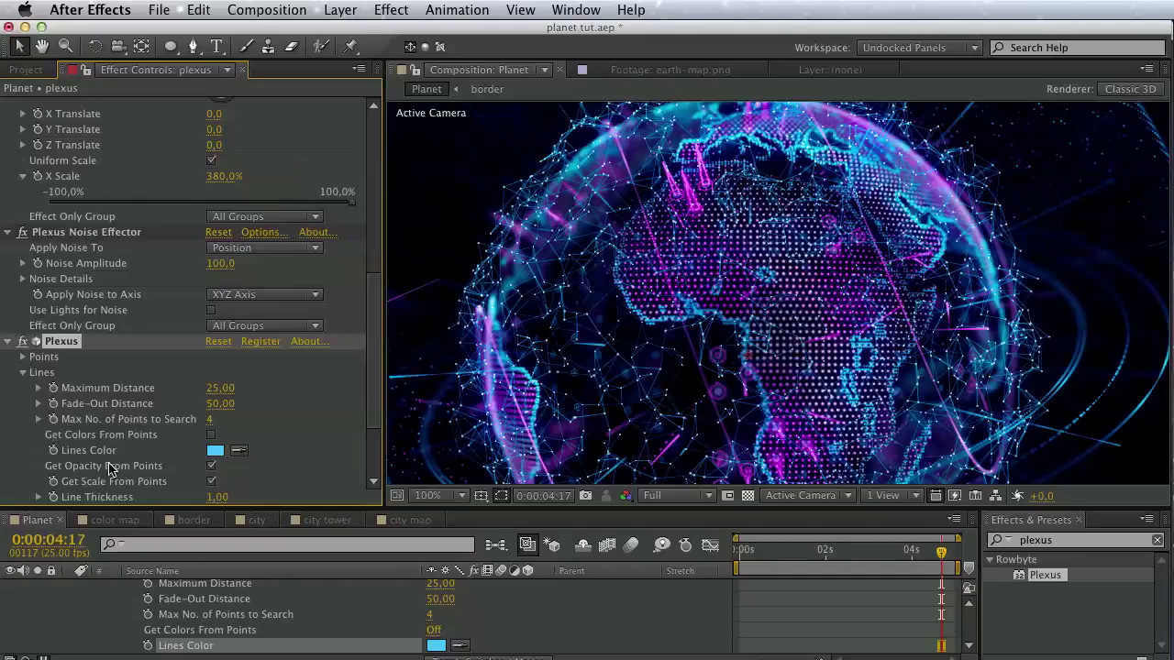
{"action": "scroll", "coordinate": [108, 469], "scroll_direction": "down", "scroll_amount": 2}
{"action": "key", "text": "h"}
{"action": "scroll", "coordinate": [196, 446], "scroll_direction": "down", "scroll_amount": 2}
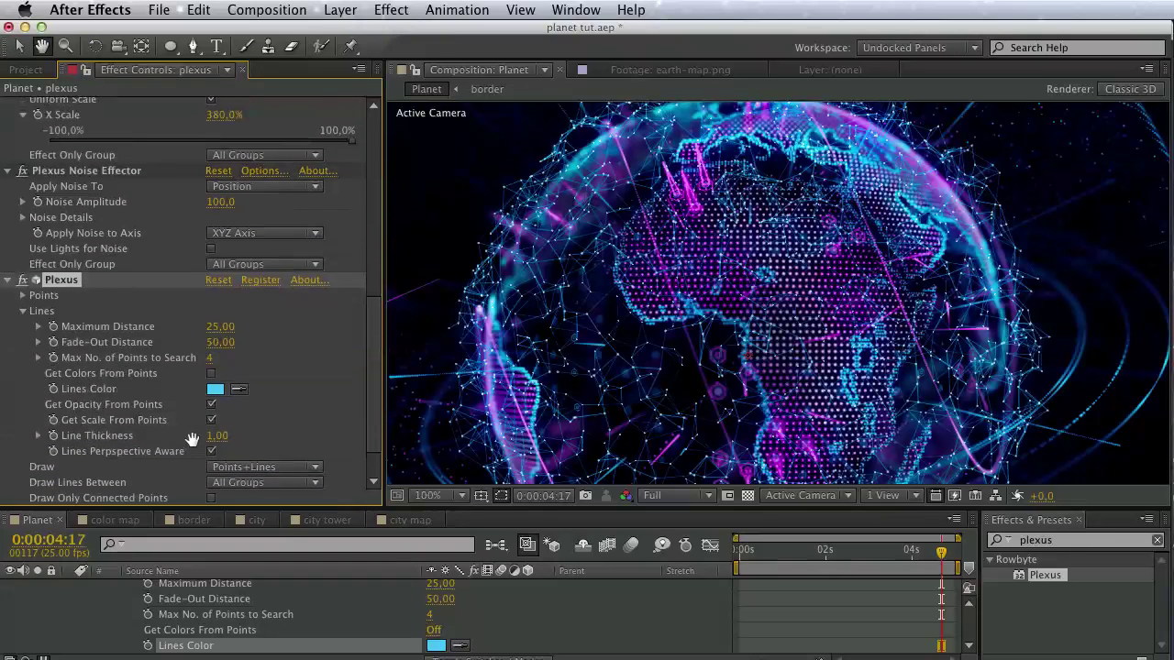
Set the Plexus Points Size to 0 so only lines show.
{"action": "key", "text": "v"}
{"action": "left_click", "coordinate": [23, 296]}
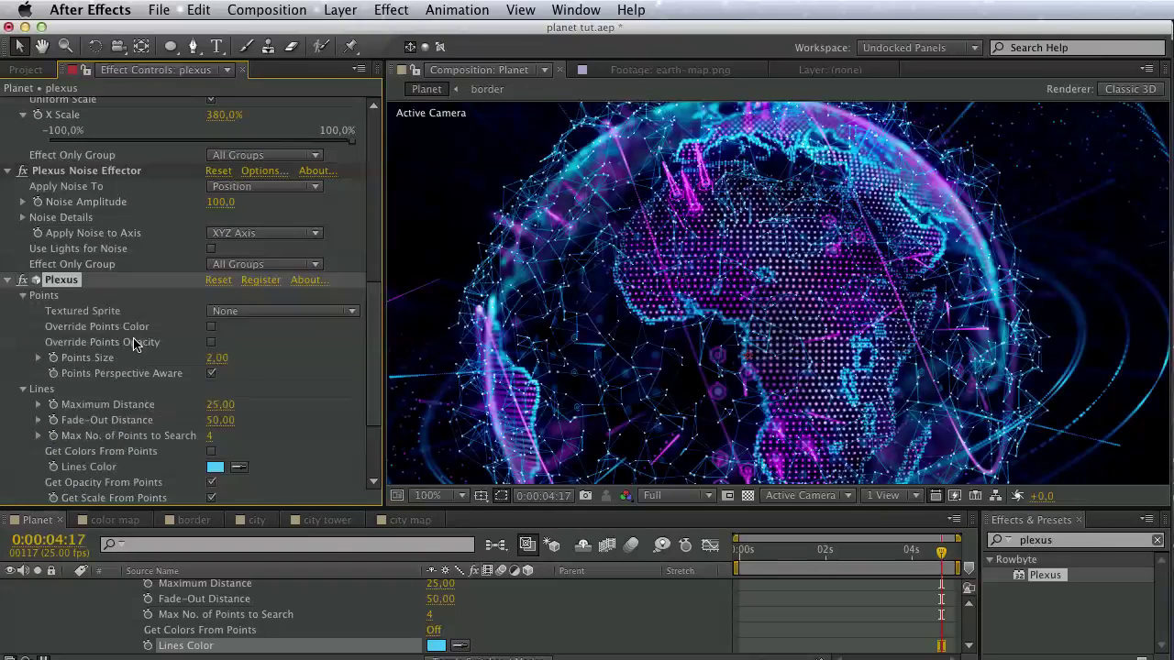
{"action": "left_click", "coordinate": [220, 358]}
{"action": "type", "text": "0"}
{"action": "key", "text": "Return"}
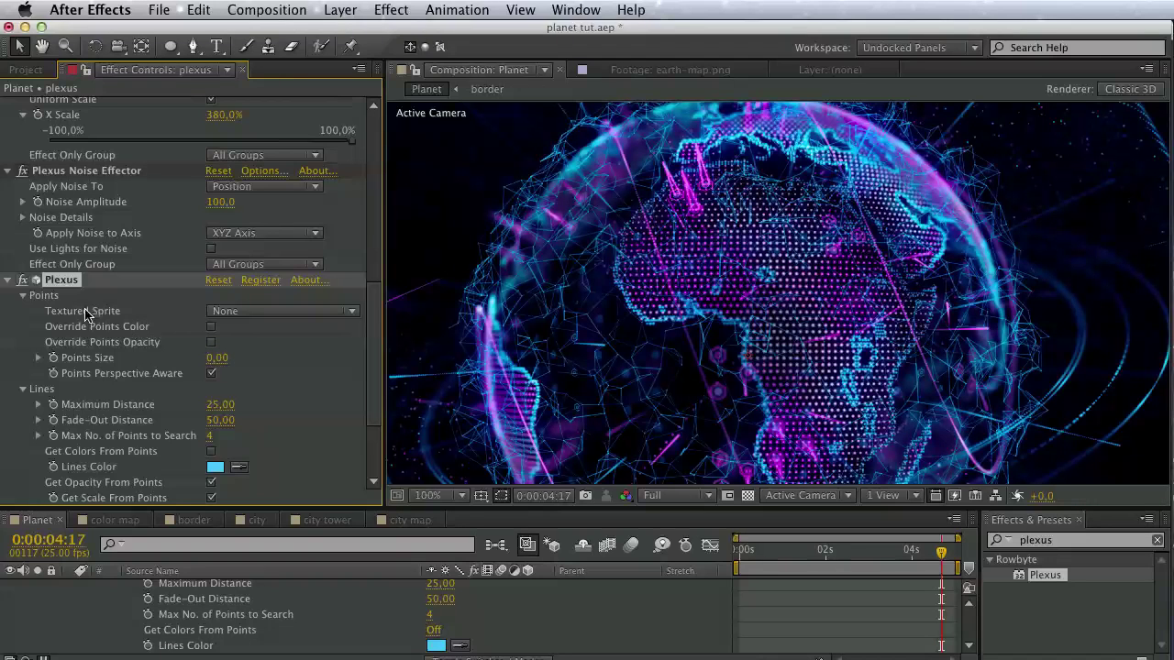
{"action": "left_click", "coordinate": [24, 296]}
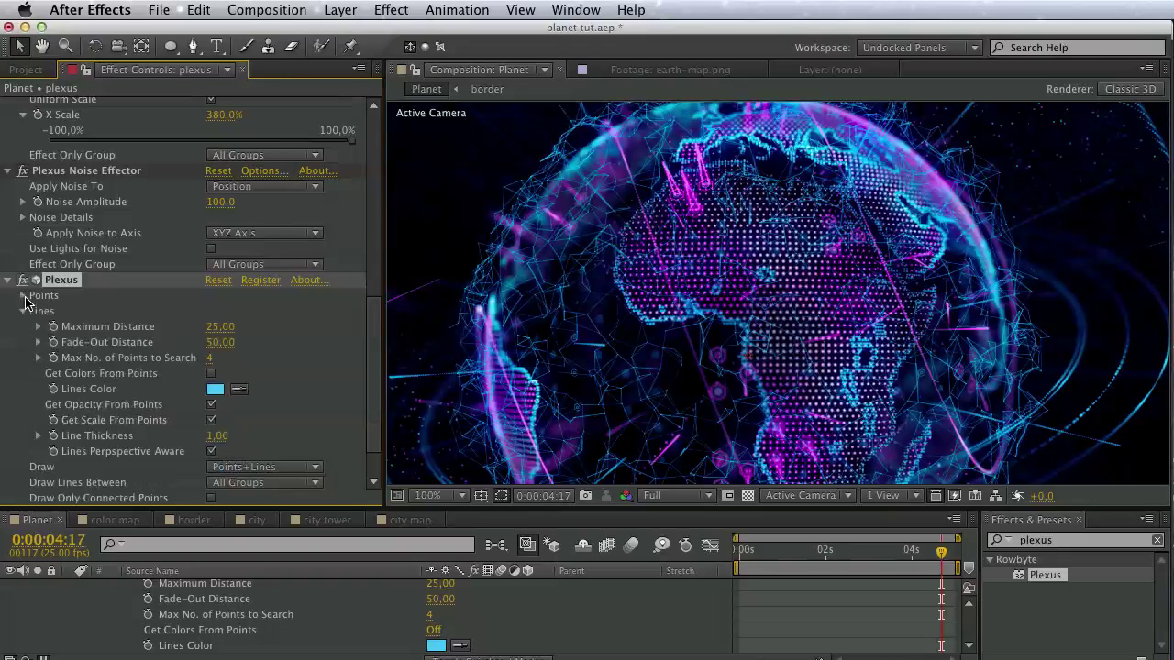
Set Depth of Field to Camera Settings.
{"action": "scroll", "coordinate": [81, 353], "scroll_direction": "down", "scroll_amount": 2}
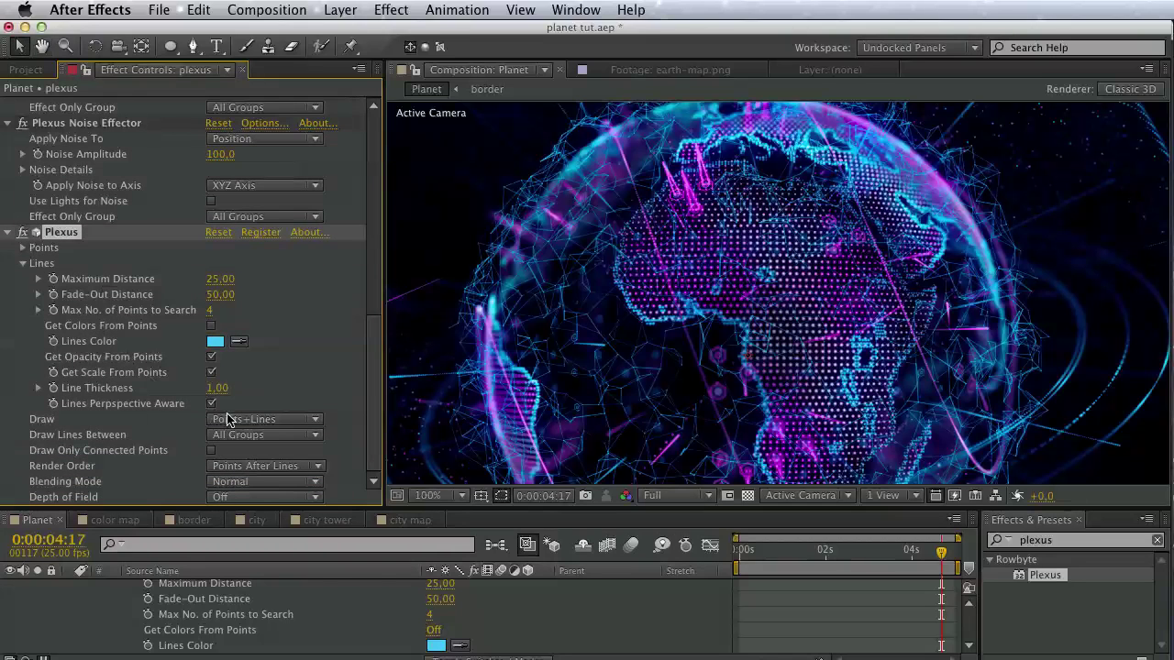
{"action": "left_click", "coordinate": [231, 499]}
{"action": "left_click", "coordinate": [275, 532]}
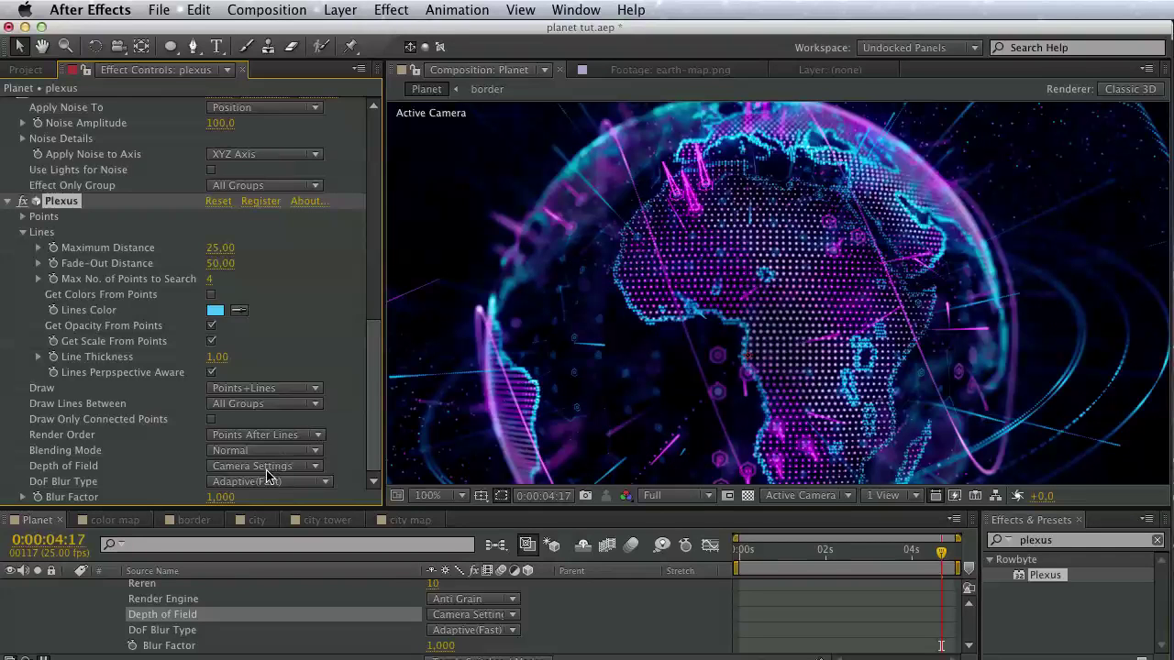
Set the Plexus Blur Factor to 0.5 and Line Thickness to 1.30.
{"action": "left_click", "coordinate": [221, 497]}
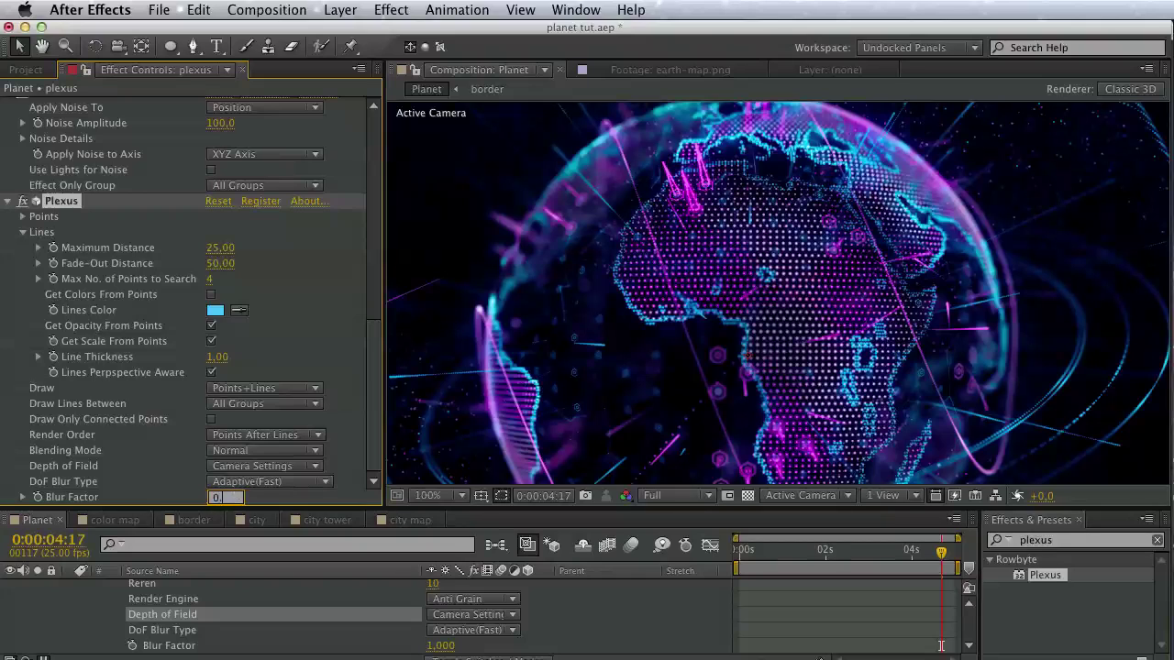
{"action": "type", "text": ".5"}
{"action": "type", "text": "0,500"}
{"action": "key", "text": "Return"}
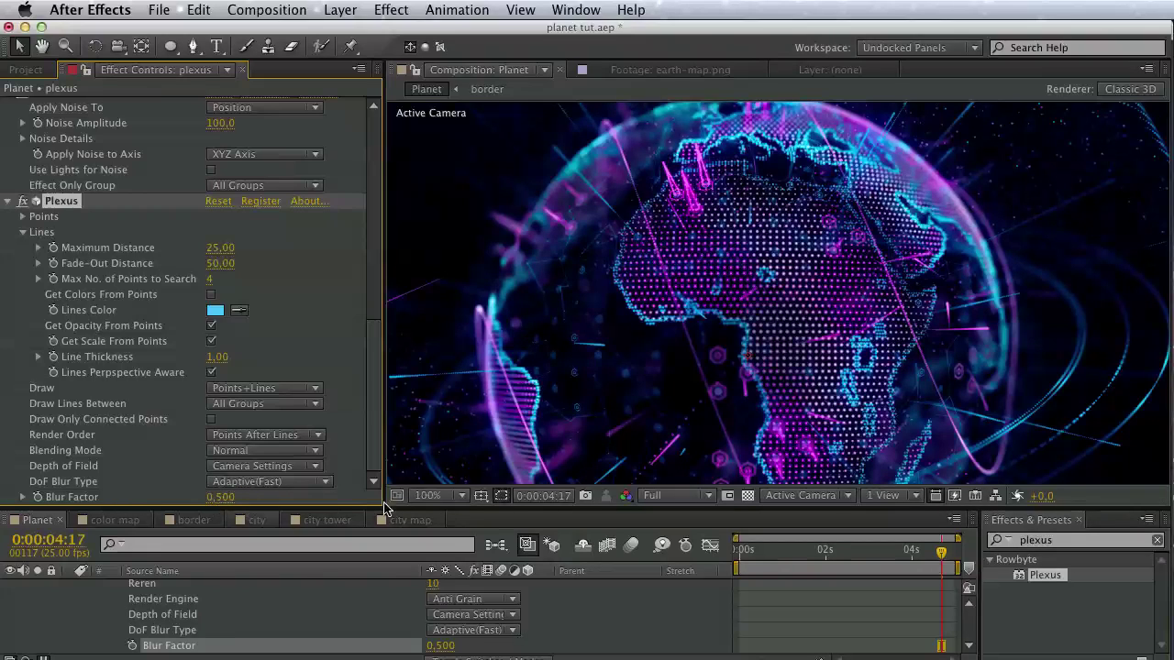
{"action": "left_click", "coordinate": [217, 357]}
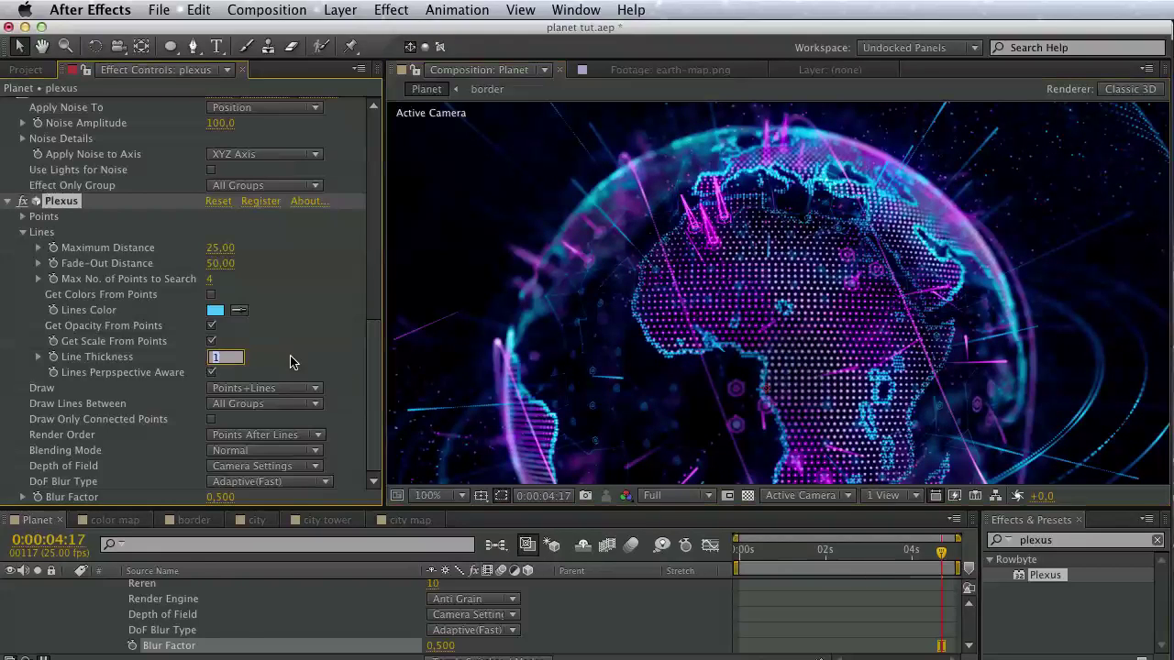
{"action": "type", "text": ",3"}
{"action": "left_click", "coordinate": [941, 645]}
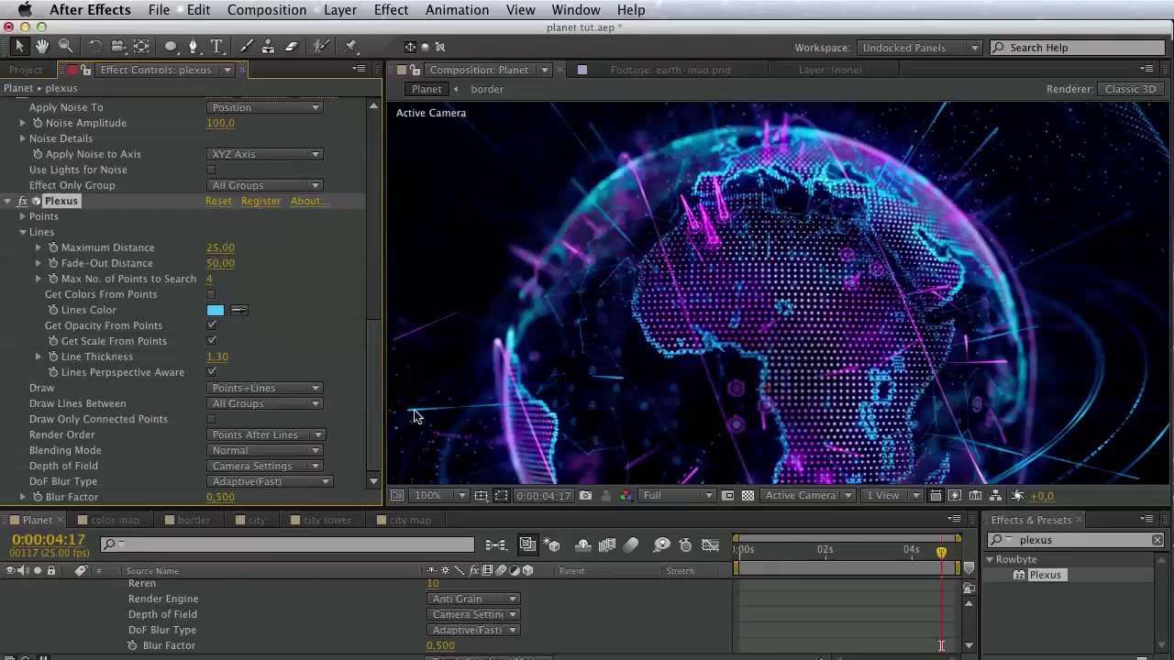
Pan around the composition viewer to inspect the cyan globe network.
{"action": "left_click_drag", "start_coordinate": [602, 276], "coordinate": [642, 196]}
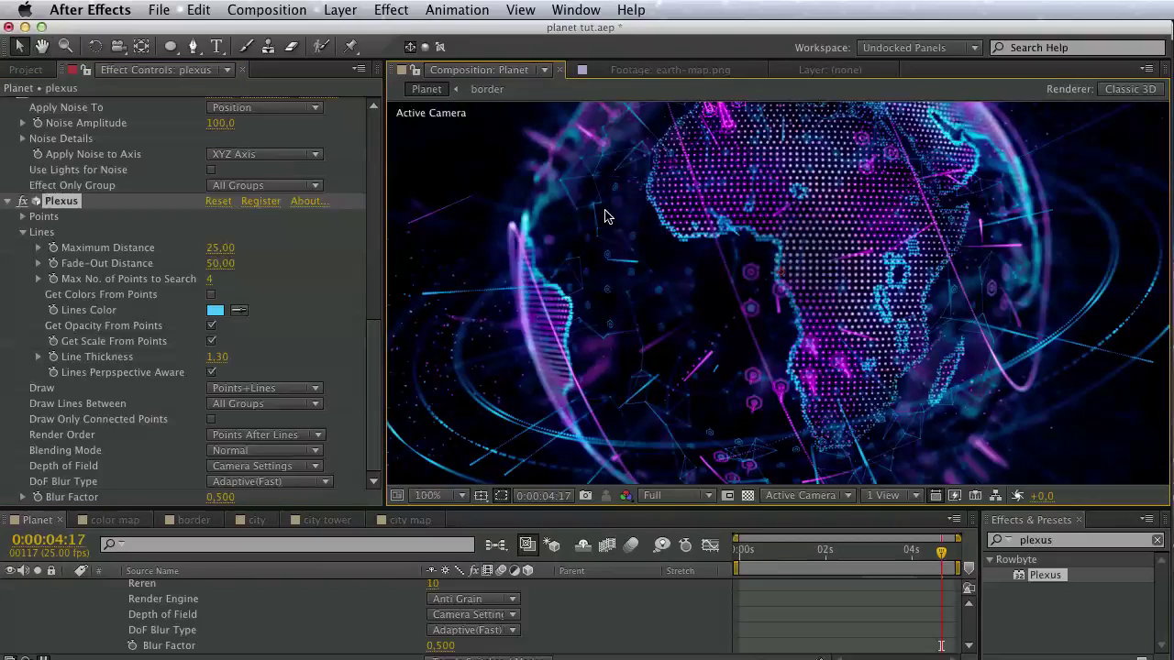
{"action": "mouse_move", "coordinate": [470, 318]}
{"action": "left_mouse_down"}
{"action": "mouse_move", "coordinate": [665, 200]}
{"action": "mouse_move", "coordinate": [701, 310]}
{"action": "left_mouse_up"}
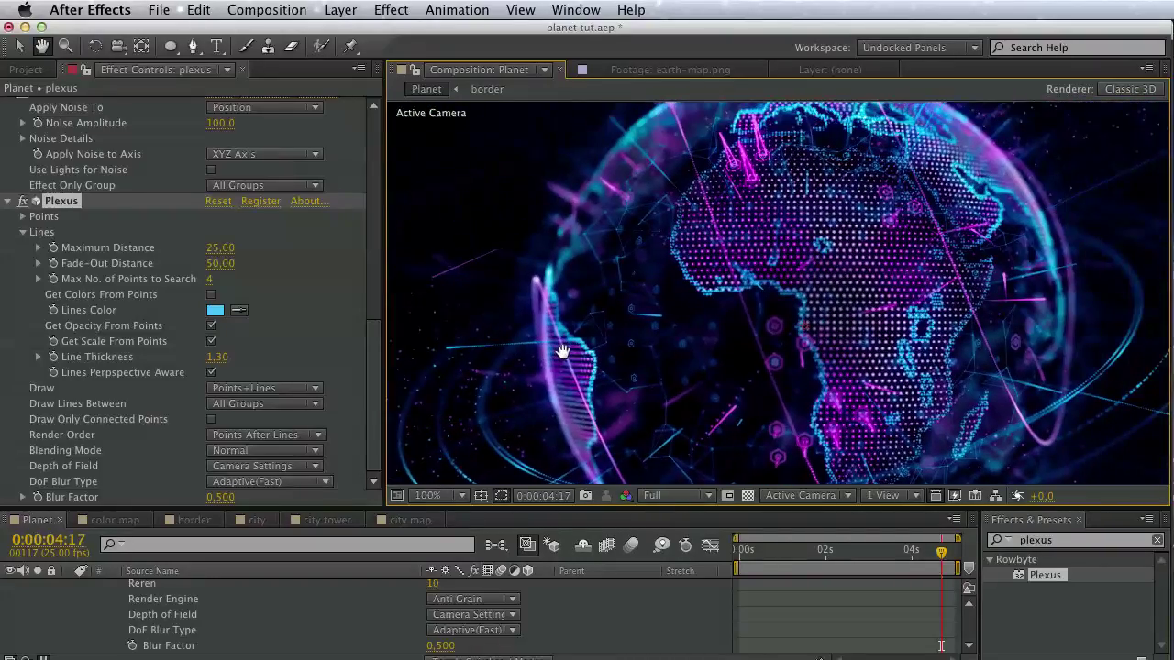
{"action": "left_click_drag", "start_coordinate": [701, 310], "coordinate": [491, 371]}
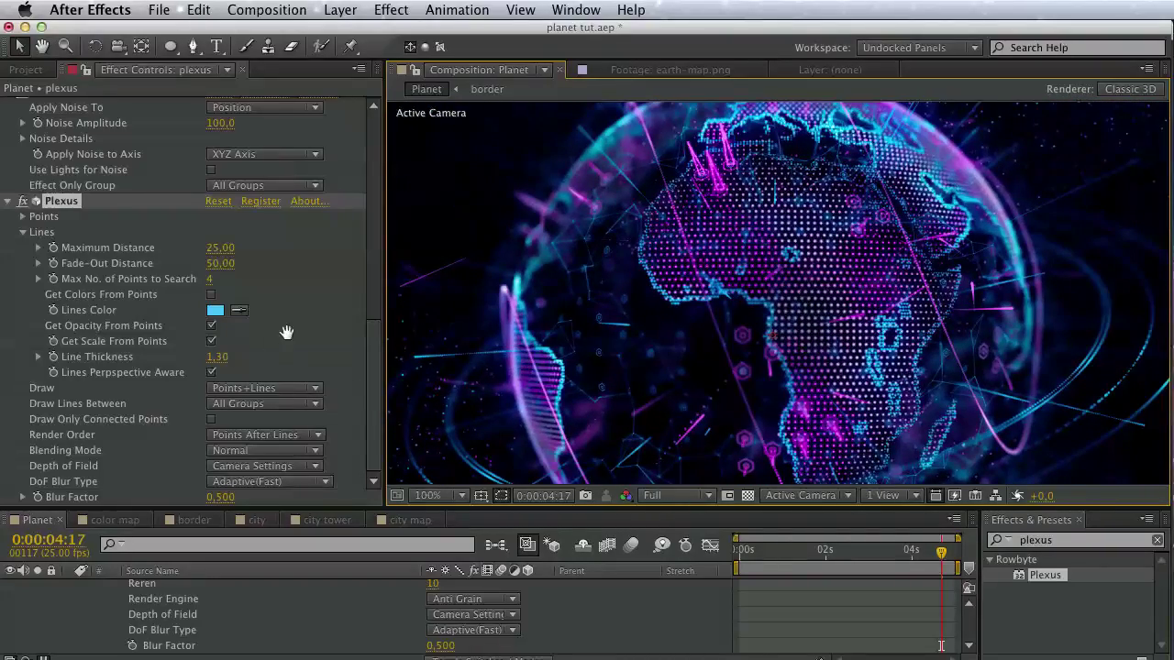
{"action": "scroll", "coordinate": [287, 332], "scroll_direction": "up", "scroll_amount": 3}
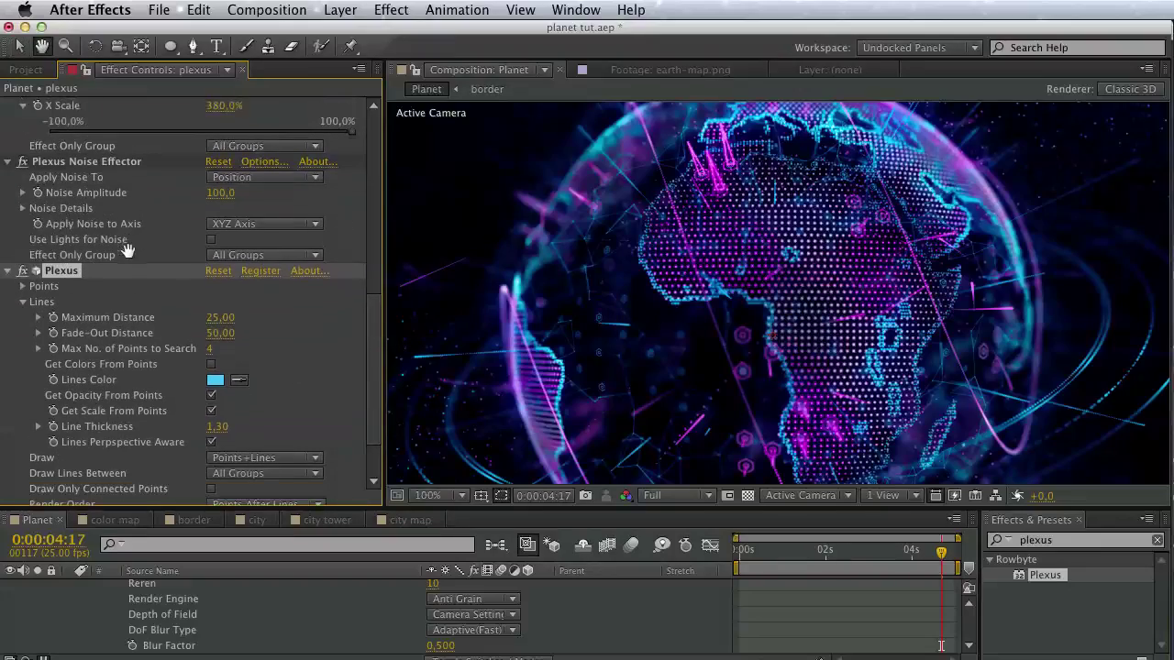
{"action": "scroll", "coordinate": [65, 266], "scroll_direction": "up", "scroll_amount": 7}
{"action": "mouse_move", "coordinate": [636, 237]}
{"action": "left_mouse_down"}
{"action": "mouse_move", "coordinate": [611, 343]}
{"action": "mouse_move", "coordinate": [584, 326]}
{"action": "left_mouse_up"}
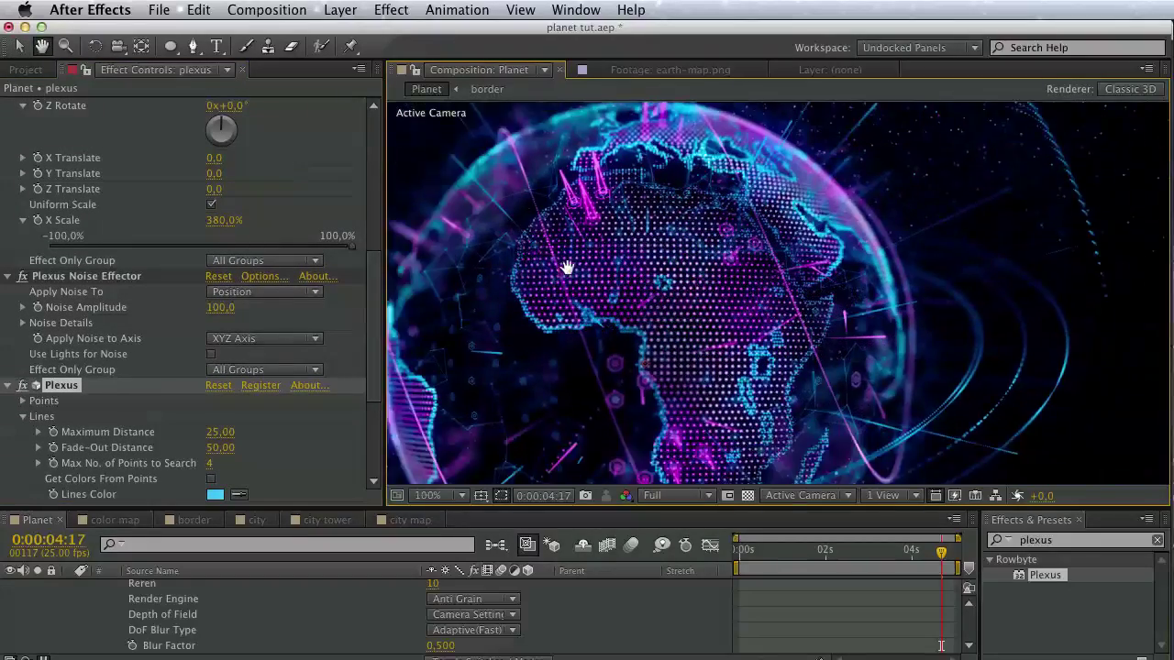
Scroll Effect Controls to the top and collapse the Plexus Toolkit, OBJ and Transform sections.
{"action": "scroll", "coordinate": [303, 192], "scroll_direction": "up", "scroll_amount": 5}
{"action": "scroll", "coordinate": [314, 254], "scroll_direction": "up", "scroll_amount": 5}
{"action": "scroll", "coordinate": [313, 254], "scroll_direction": "up", "scroll_amount": 5}
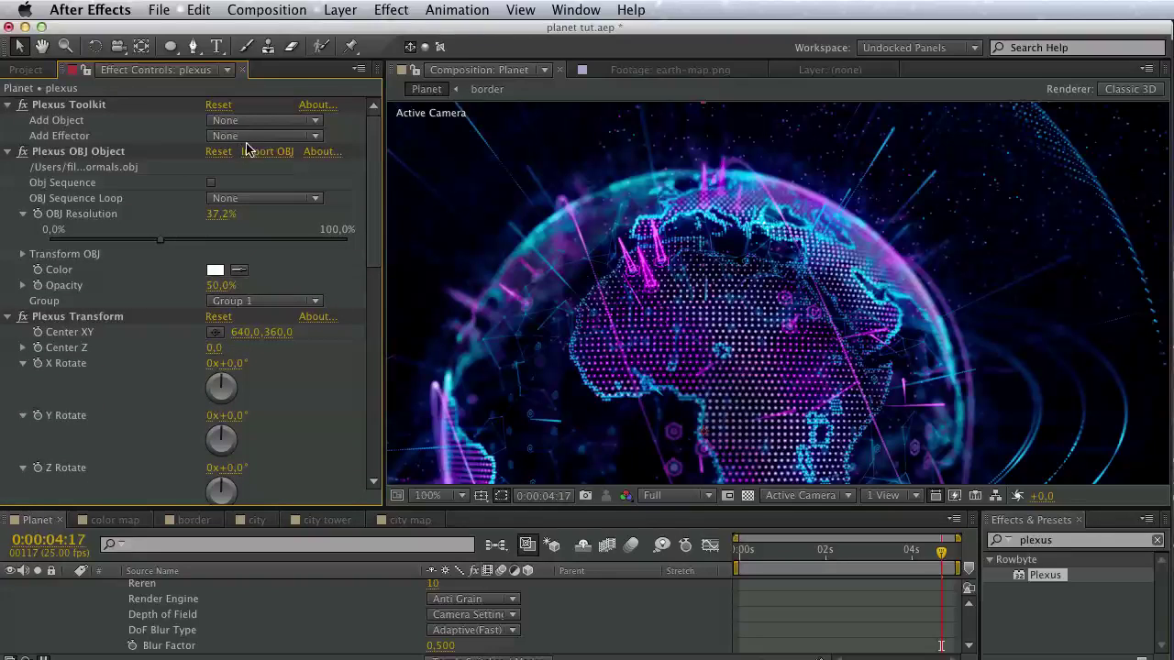
{"action": "left_click", "coordinate": [10, 105]}
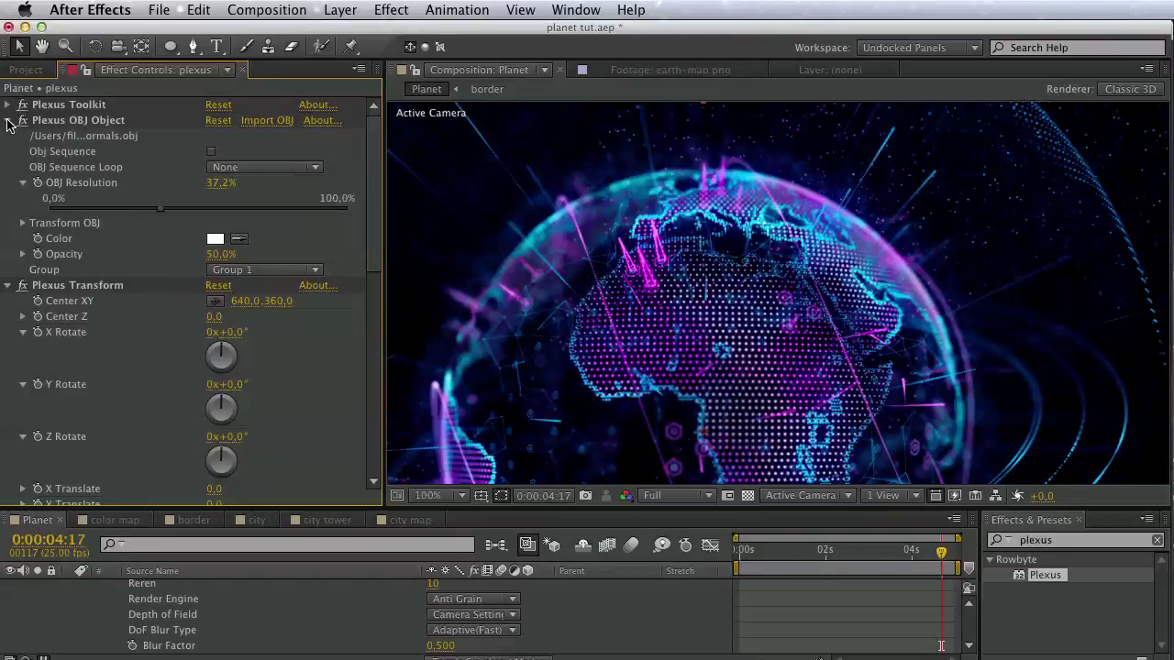
{"action": "left_click", "coordinate": [7, 120]}
{"action": "left_click", "coordinate": [7, 136]}
Collapse the remaining effect settings and duplicate the plexus layer with Edit > Duplicate.
{"action": "left_click", "coordinate": [7, 151]}
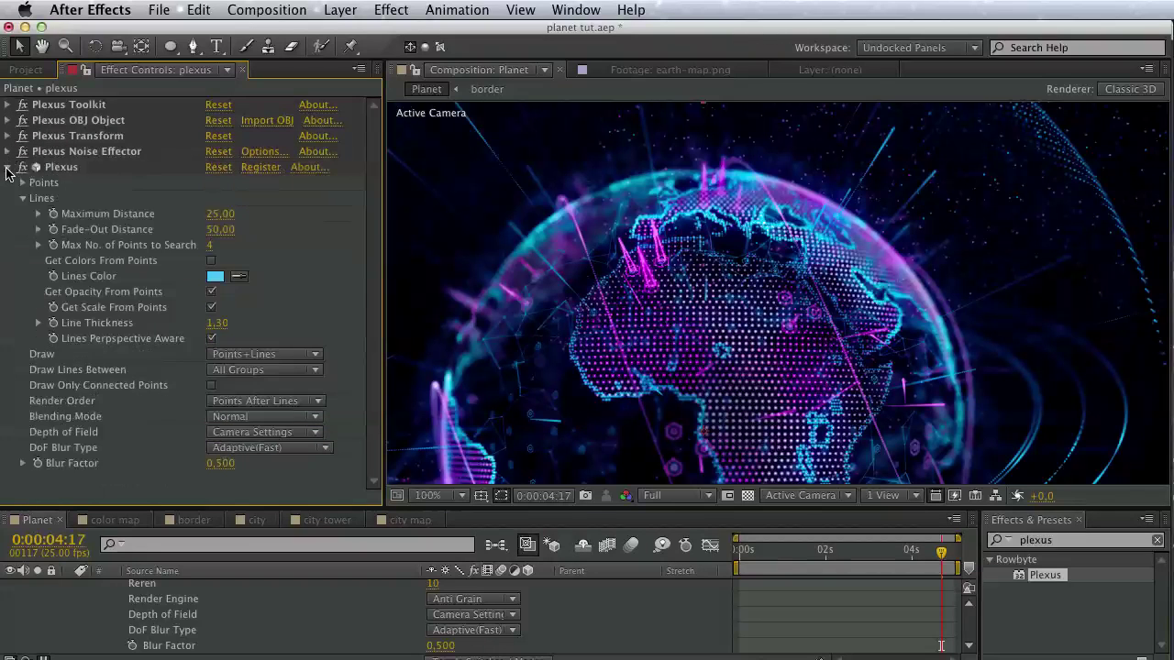
{"action": "left_click", "coordinate": [8, 167]}
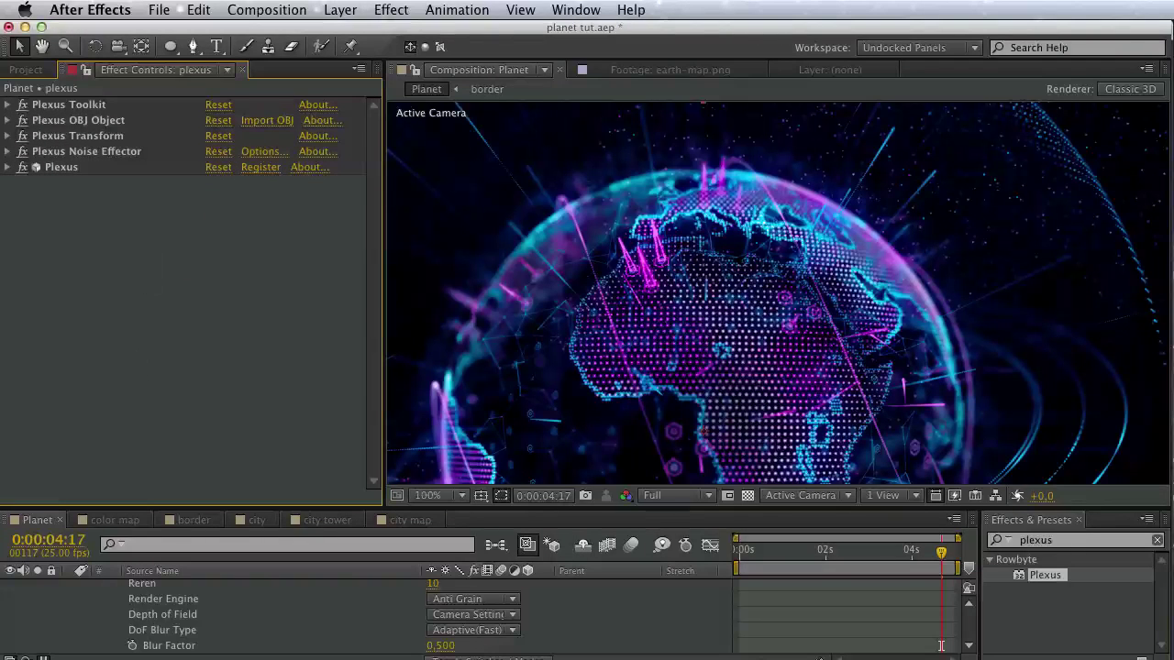
{"action": "left_click", "coordinate": [279, 615]}
{"action": "scroll", "coordinate": [275, 618], "scroll_direction": "up", "scroll_amount": 2}
{"action": "scroll", "coordinate": [275, 618], "scroll_direction": "up", "scroll_amount": 3}
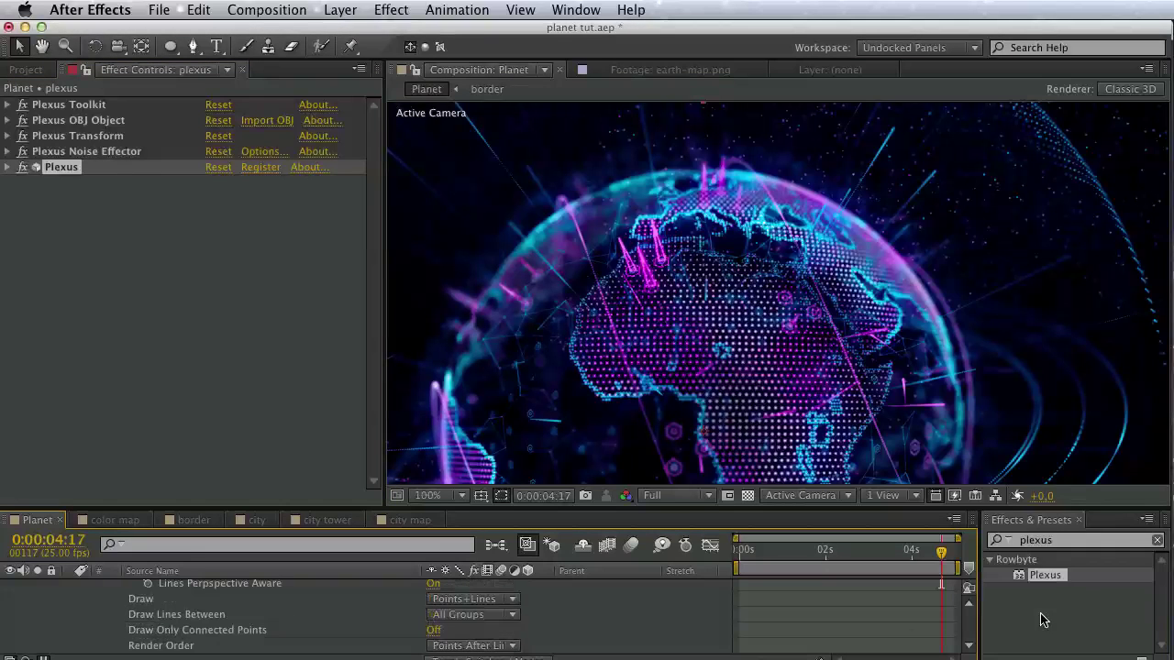
{"action": "scroll", "coordinate": [247, 604], "scroll_direction": "up", "scroll_amount": 2}
{"action": "scroll", "coordinate": [229, 607], "scroll_direction": "up", "scroll_amount": 2}
{"action": "scroll", "coordinate": [216, 605], "scroll_direction": "up", "scroll_amount": 10}
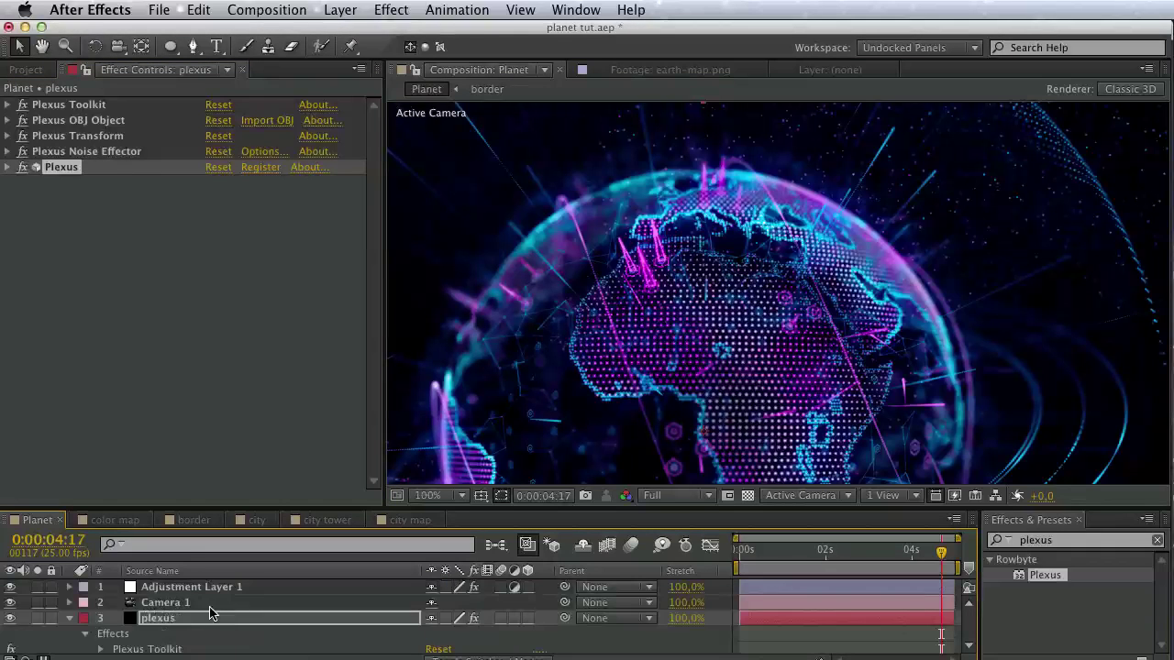
{"action": "left_click", "coordinate": [70, 618]}
{"action": "left_click", "coordinate": [160, 620]}
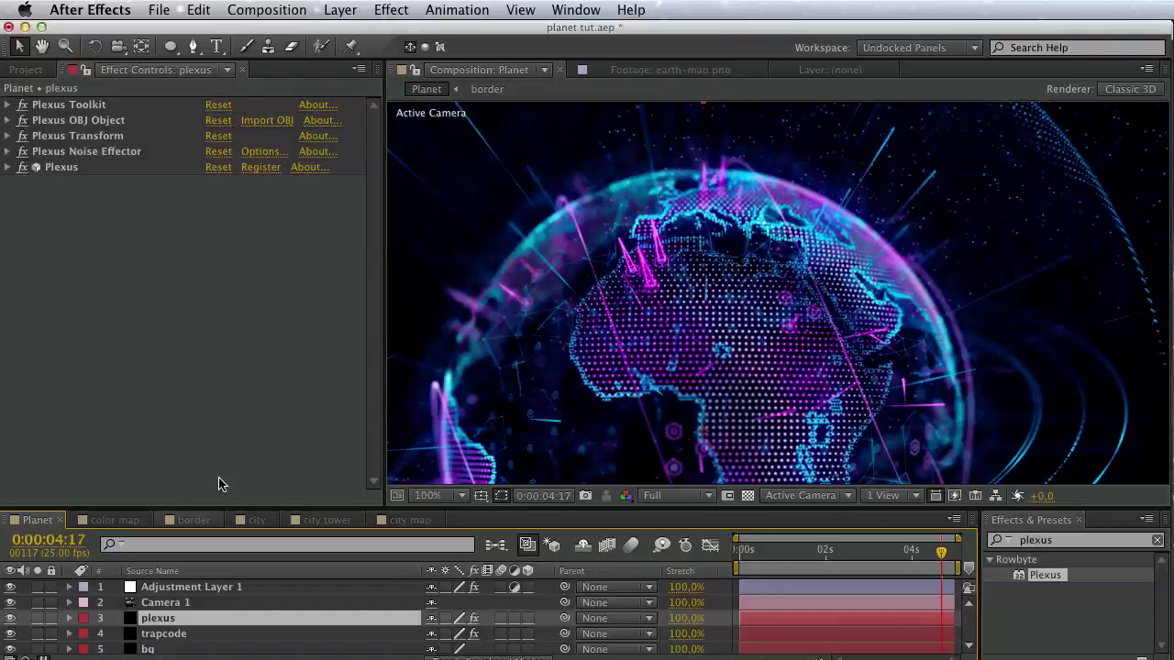
{"action": "left_click", "coordinate": [198, 9]}
{"action": "left_click", "coordinate": [231, 193]}
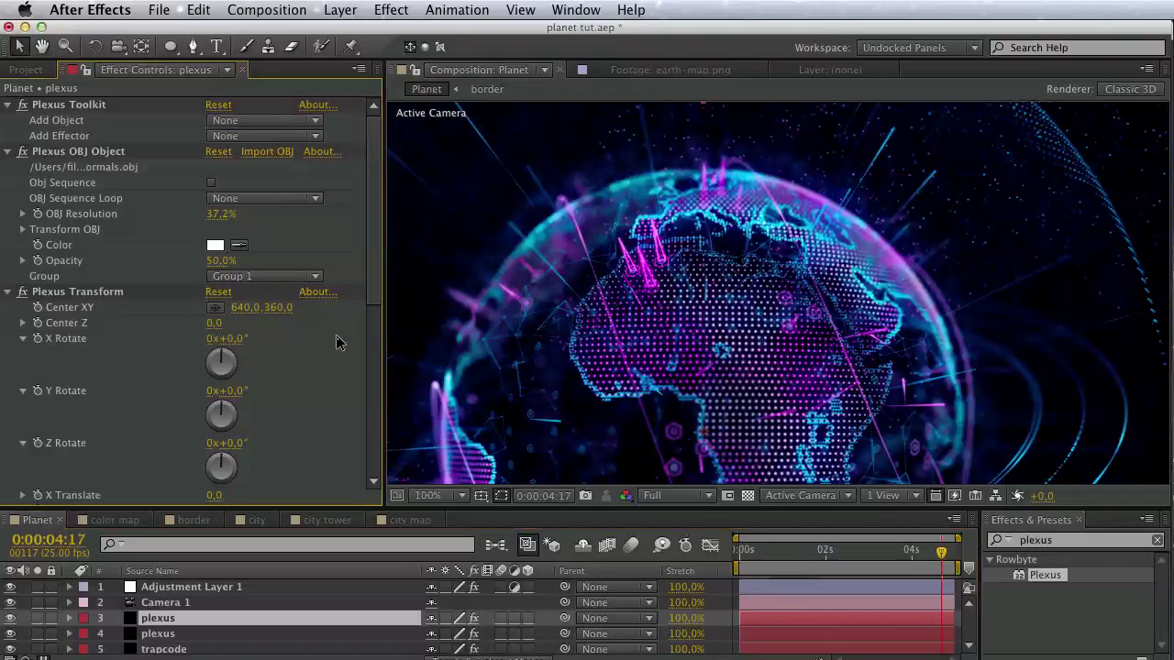
Set the duplicate's Plexus Transform X Scale to 650%.
{"action": "left_click_drag", "start_coordinate": [373, 275], "coordinate": [374, 354]}
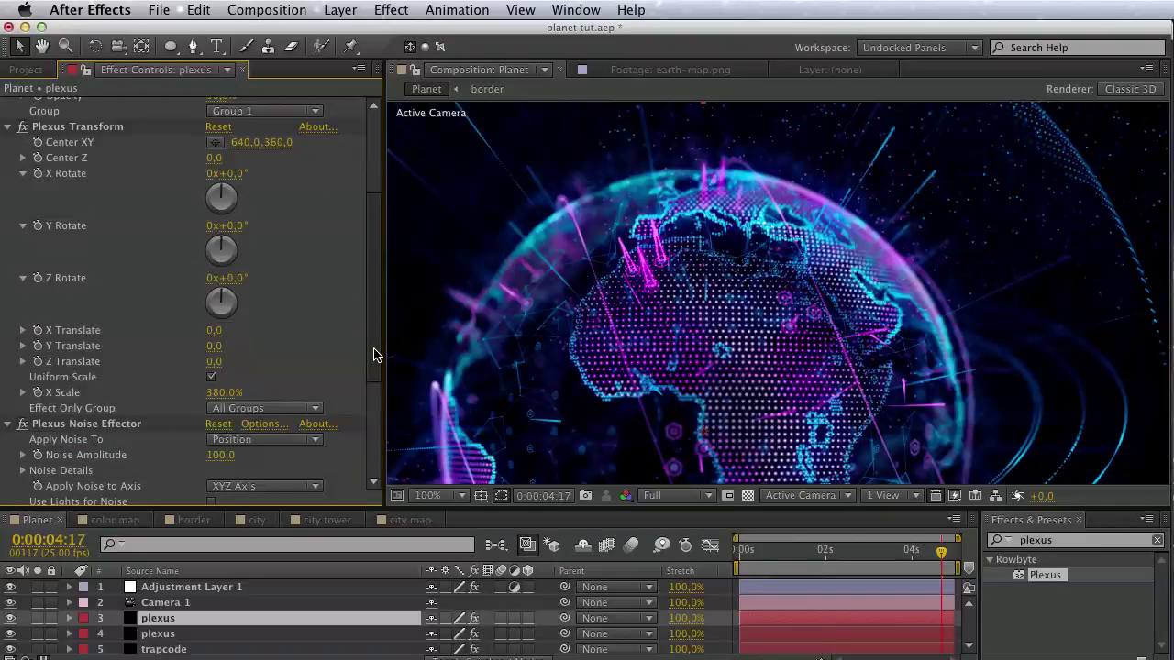
{"action": "left_click", "coordinate": [229, 393]}
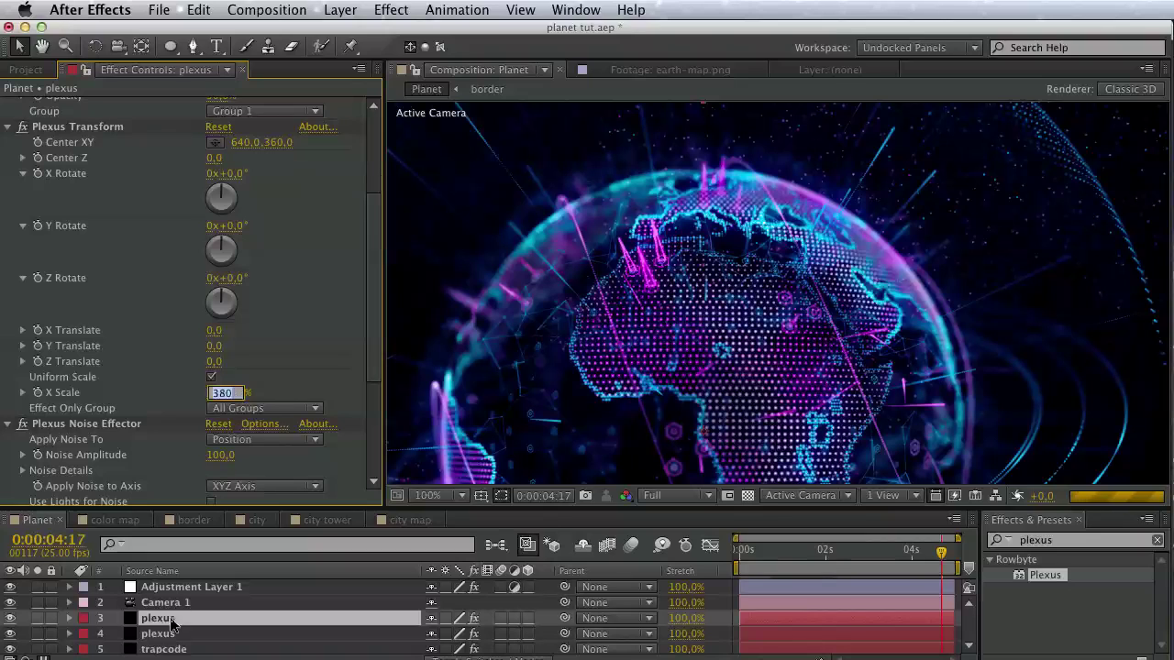
{"action": "type", "text": "650"}
{"action": "key", "text": "Return"}
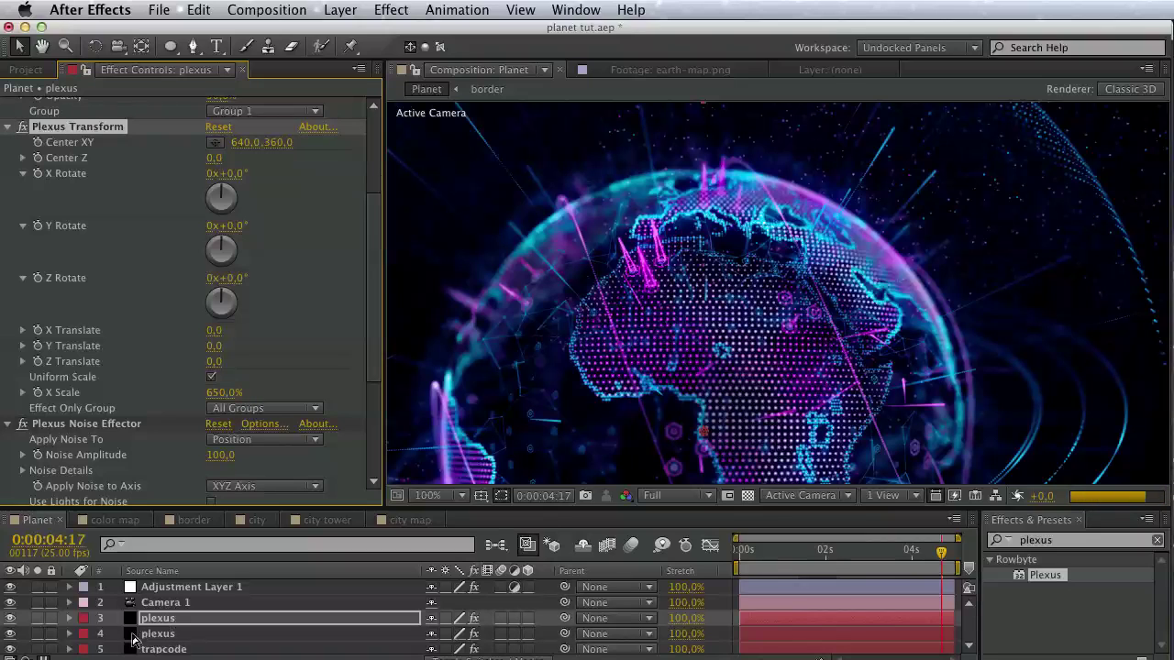
Hide the original plexus layer and look over the enlarged network.
{"action": "left_click", "coordinate": [13, 639]}
{"action": "left_click", "coordinate": [11, 635]}
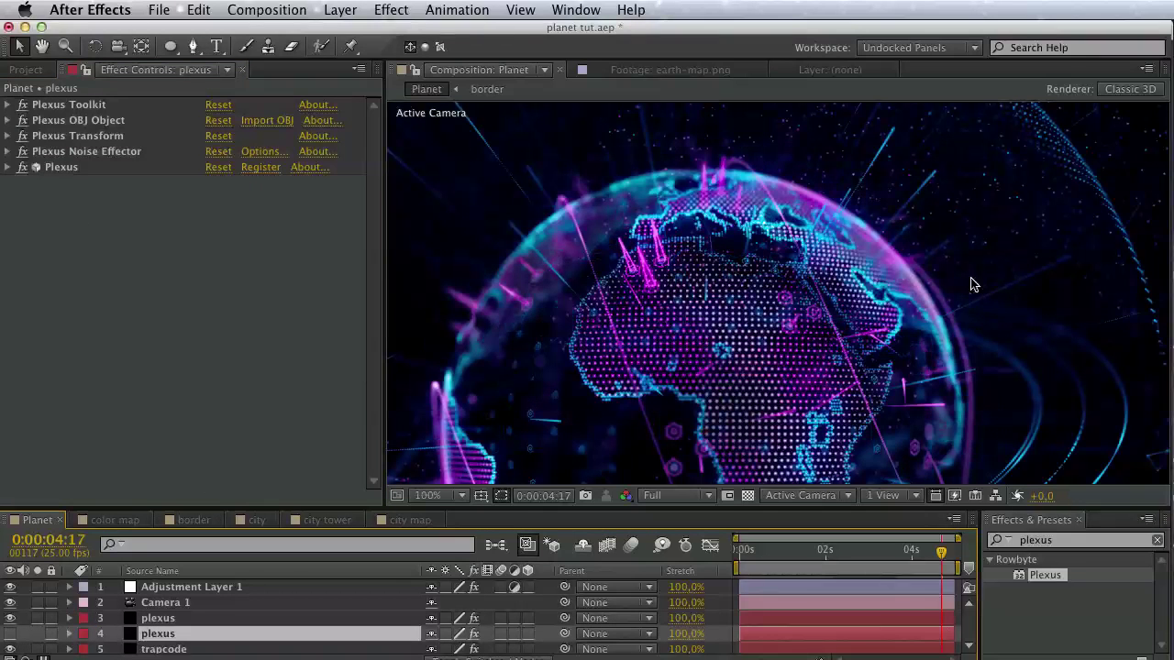
{"action": "key", "text": "h"}
{"action": "left_click_drag", "start_coordinate": [1018, 268], "coordinate": [923, 316]}
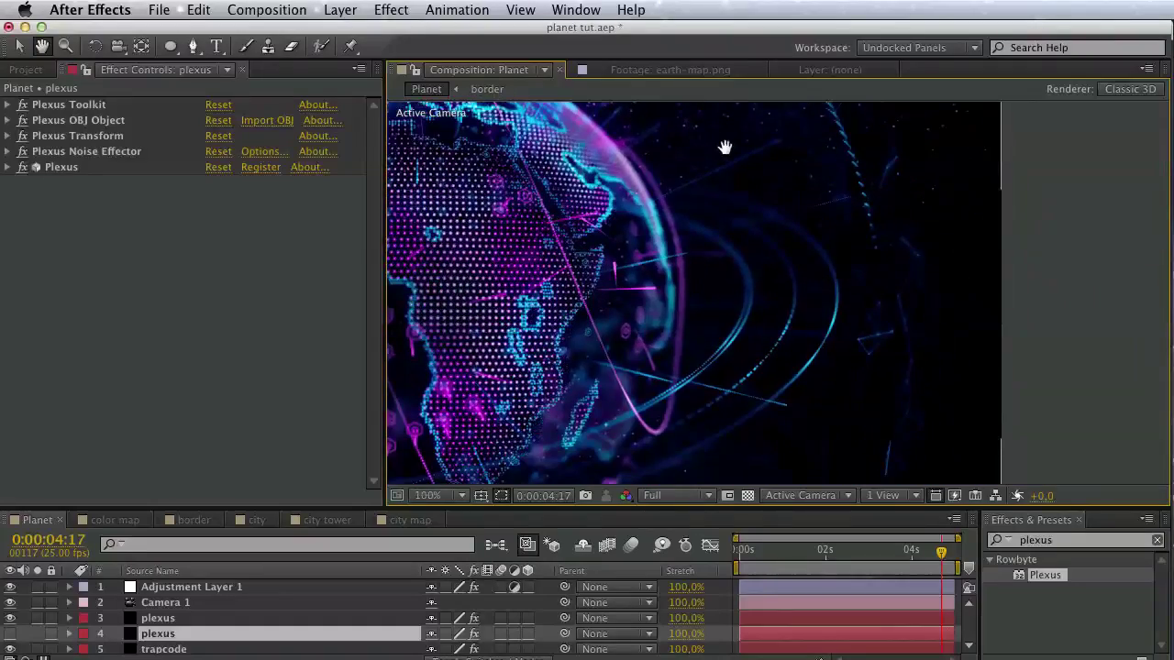
Select the enlarged plexus copy and set its Blur Factor to 0.3.
{"action": "key", "text": "v"}
{"action": "left_click", "coordinate": [180, 619]}
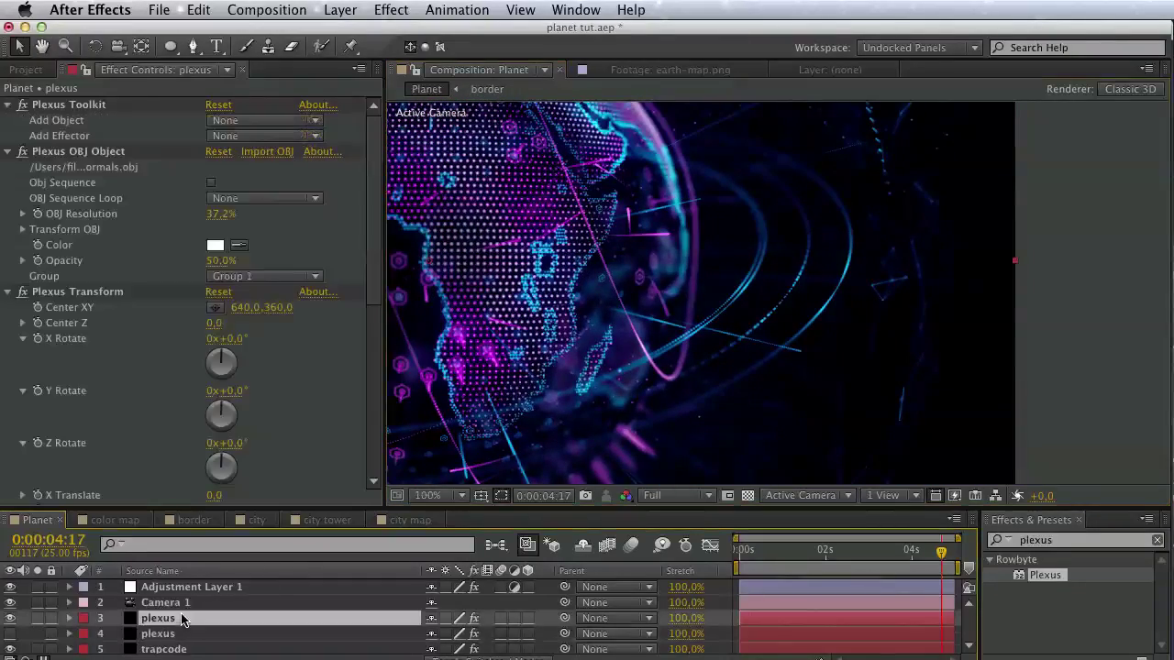
{"action": "scroll", "coordinate": [173, 330], "scroll_direction": "down", "scroll_amount": 2}
{"action": "scroll", "coordinate": [174, 349], "scroll_direction": "down", "scroll_amount": 5}
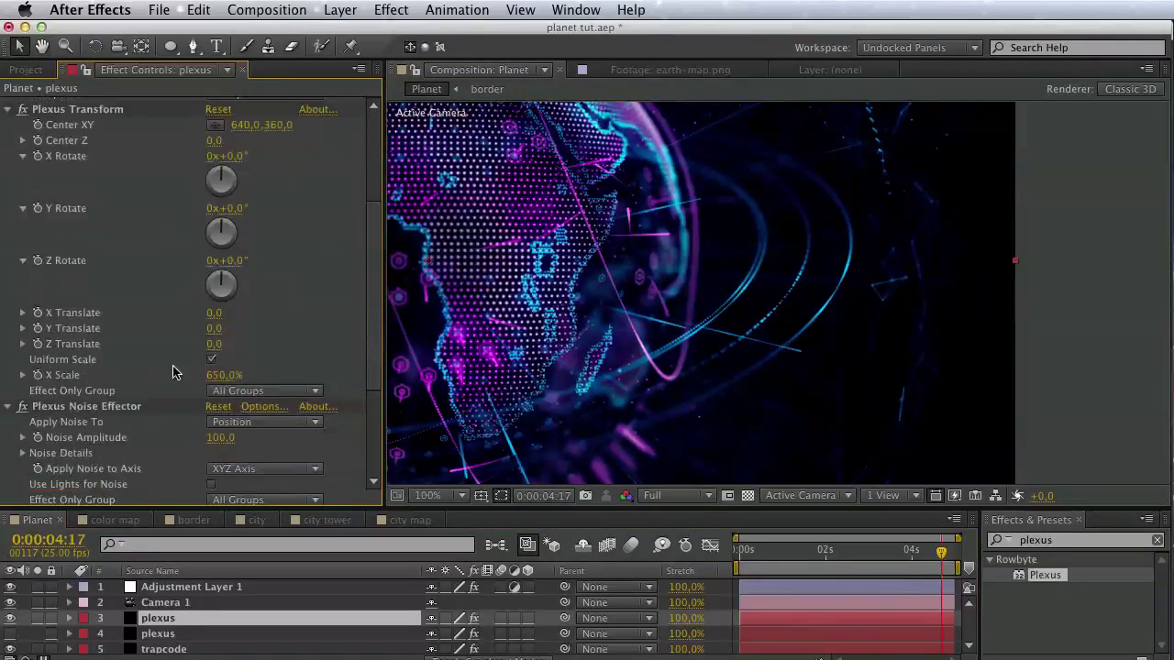
{"action": "scroll", "coordinate": [174, 385], "scroll_direction": "down", "scroll_amount": 5}
{"action": "left_click", "coordinate": [229, 498]}
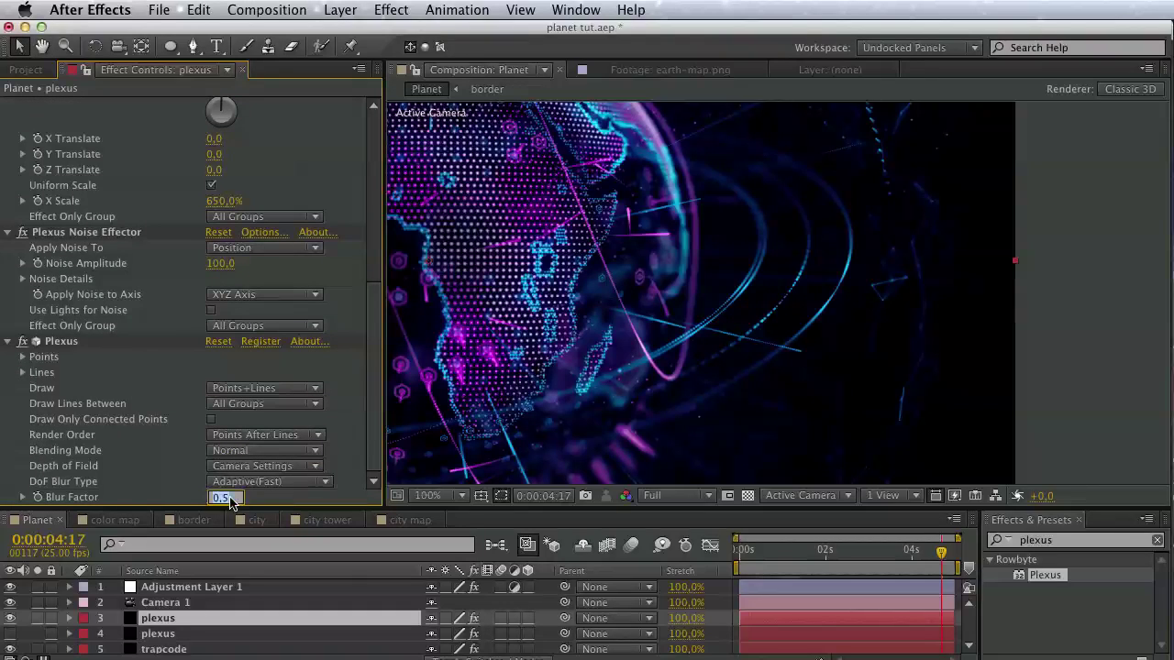
{"action": "type", "text": "0"}
{"action": "key", "text": "Return"}
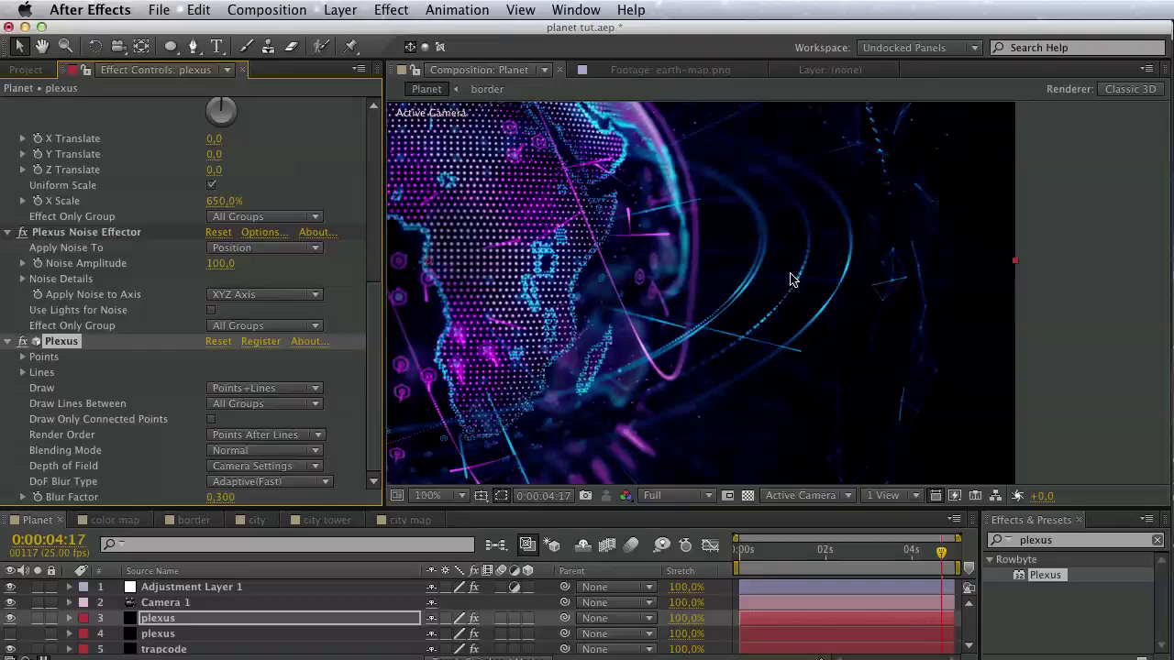
In the copy's Lines settings, set Maximum Distance 50 and Fade-Out Distance 100.
{"action": "scroll", "coordinate": [216, 298], "scroll_direction": "up", "scroll_amount": 3}
{"action": "scroll", "coordinate": [171, 303], "scroll_direction": "down", "scroll_amount": 3}
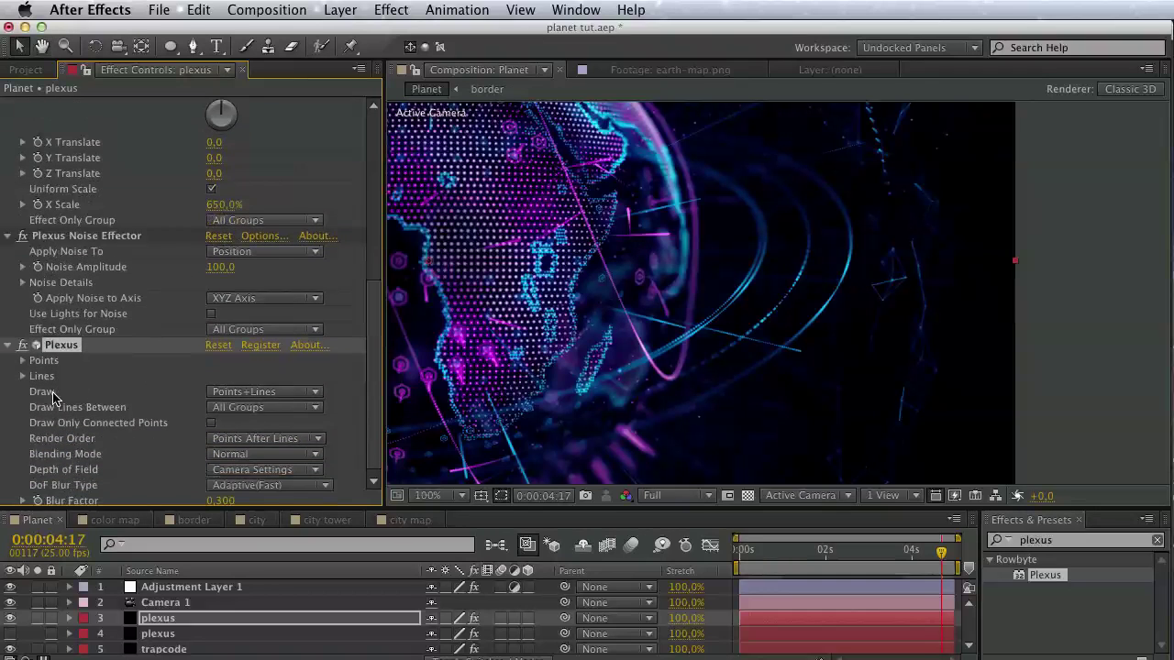
{"action": "left_click", "coordinate": [23, 376]}
{"action": "left_click", "coordinate": [218, 373]}
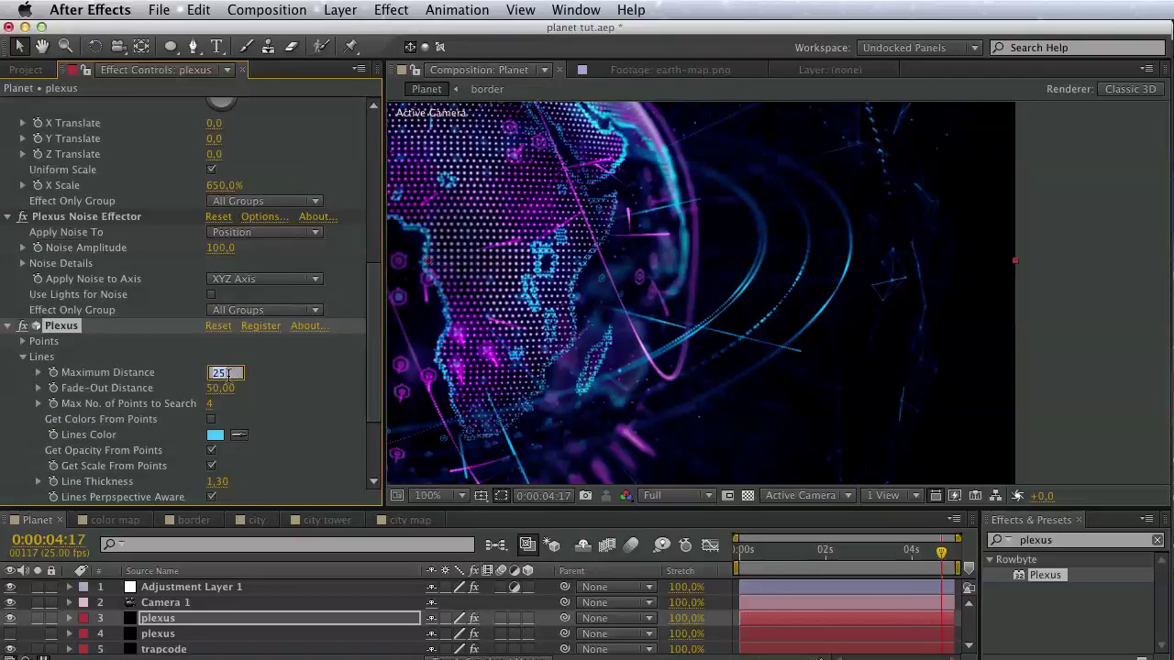
{"action": "type", "text": "50"}
{"action": "left_click", "coordinate": [221, 388]}
{"action": "type", "text": "100"}
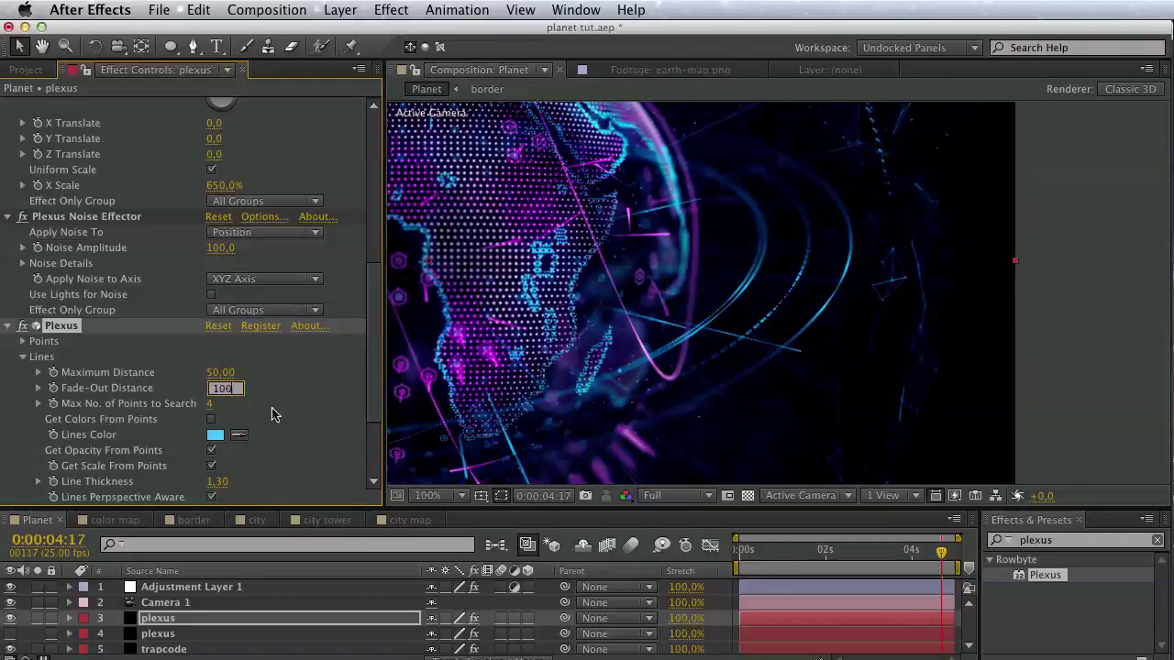
{"action": "key", "text": "Return"}
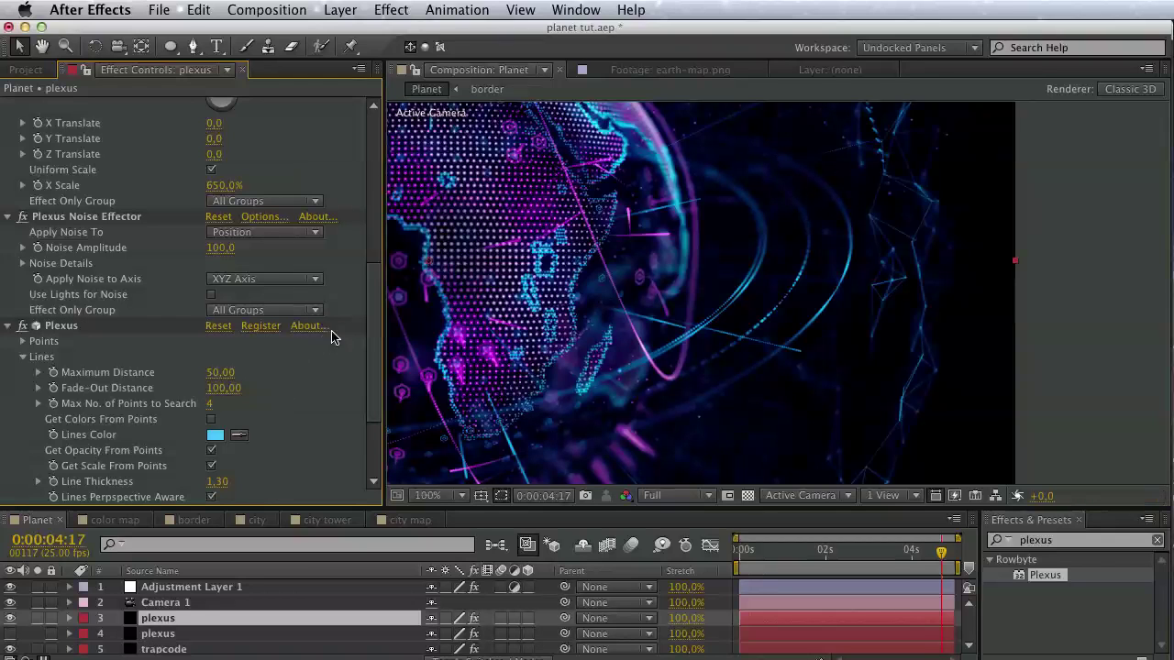
Raise the copy's Noise Amplitude to 300 and pan to see the outer network.
{"action": "left_click_drag", "start_coordinate": [603, 306], "coordinate": [764, 412]}
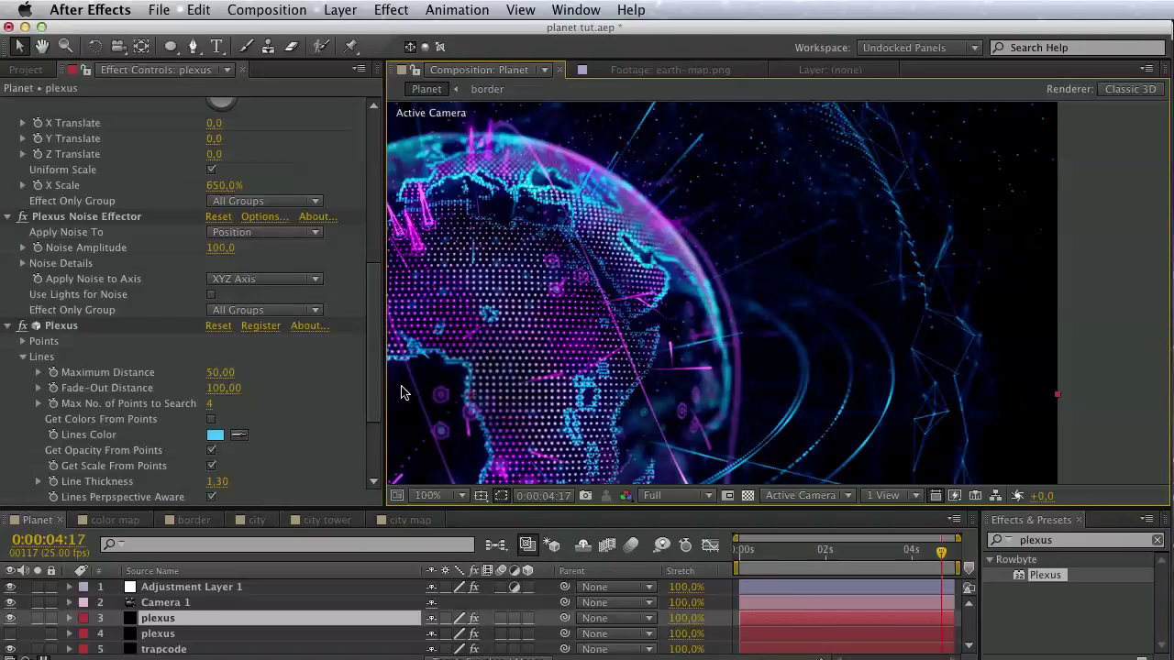
{"action": "left_click", "coordinate": [222, 248]}
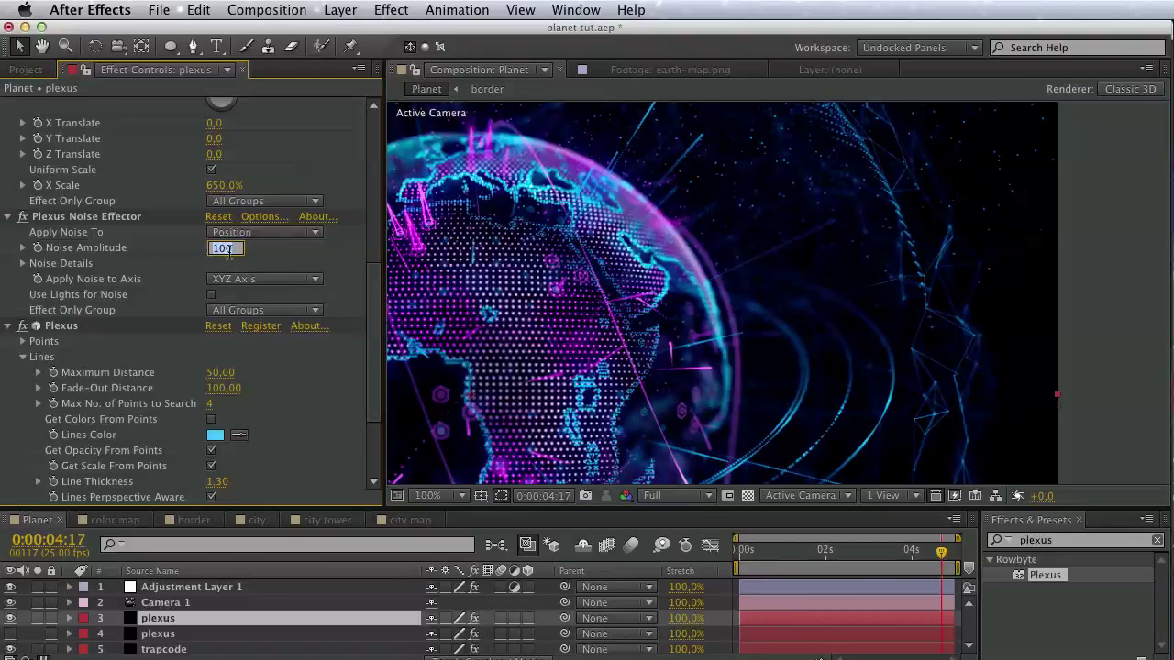
{"action": "type", "text": "300"}
{"action": "key", "text": "Return"}
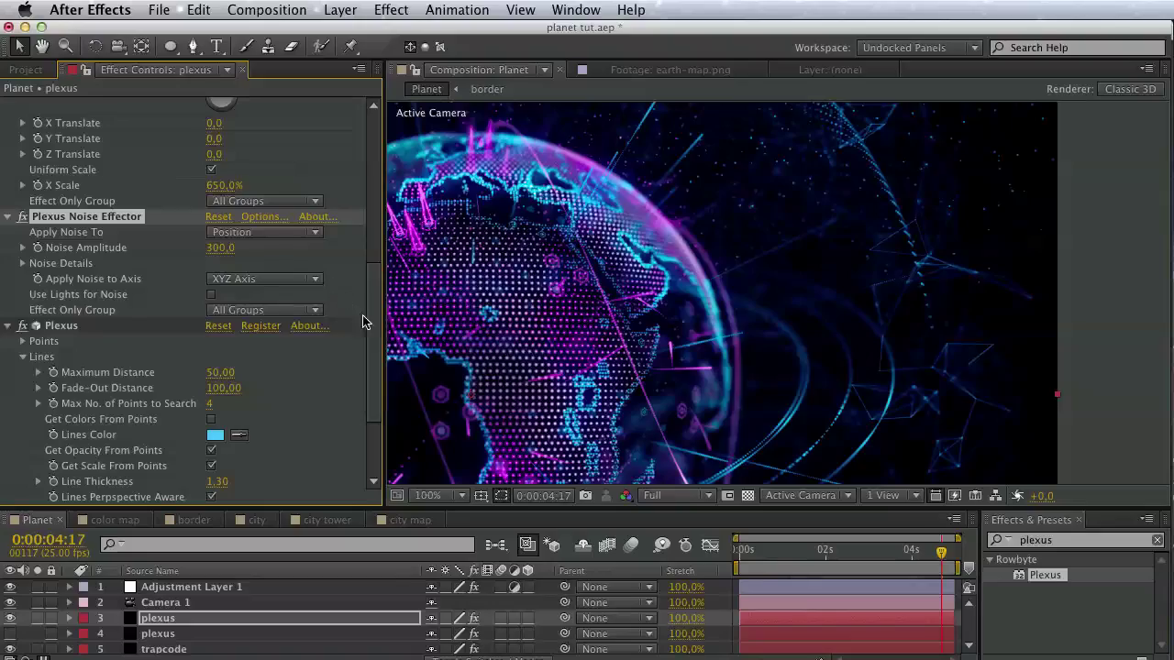
{"action": "left_click_drag", "start_coordinate": [575, 296], "coordinate": [954, 344]}
Make the original plexus layer visible again and save planet.tut.aep.
{"action": "left_click_drag", "start_coordinate": [708, 347], "coordinate": [414, 201]}
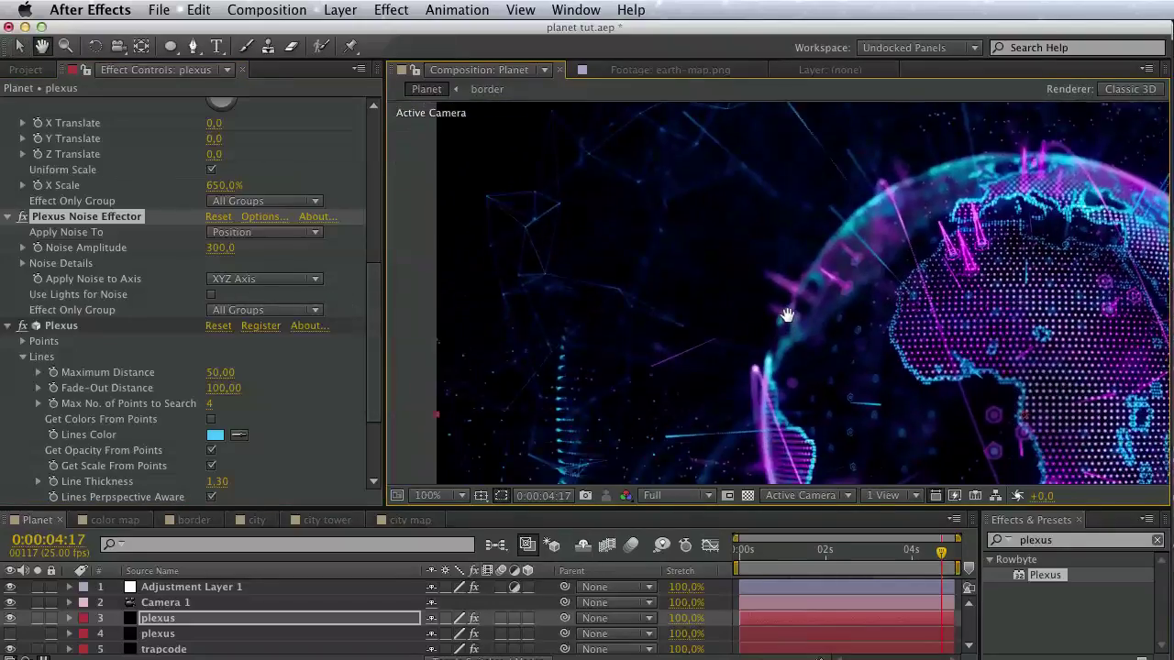
{"action": "key", "text": "v"}
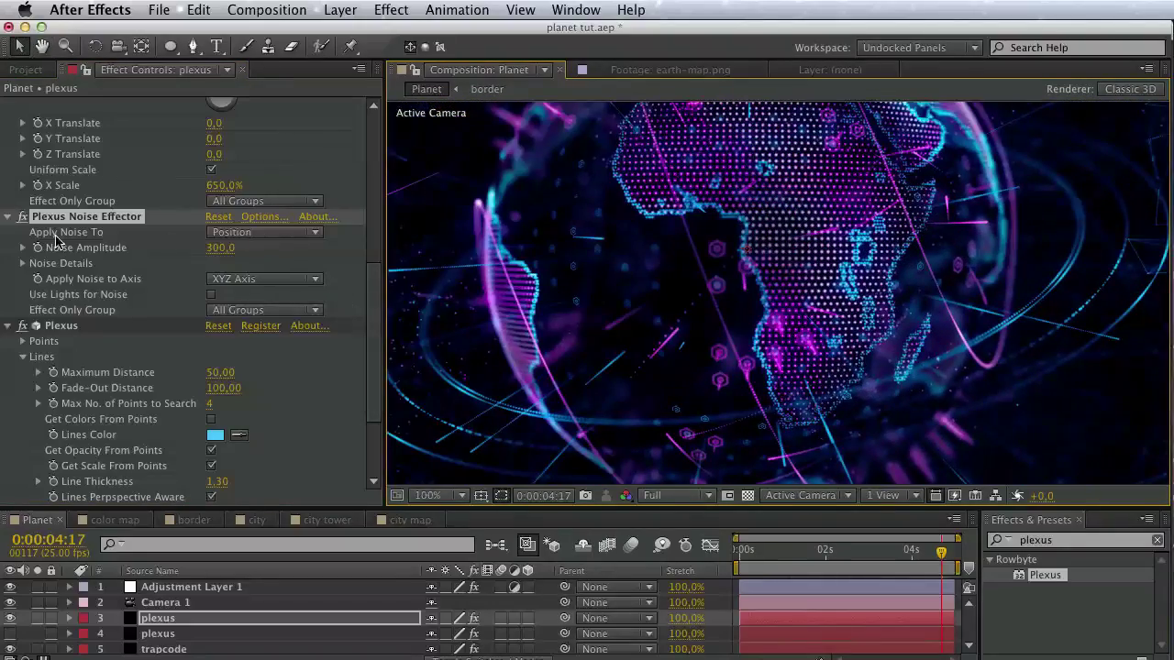
{"action": "left_click_drag", "start_coordinate": [368, 286], "coordinate": [378, 112]}
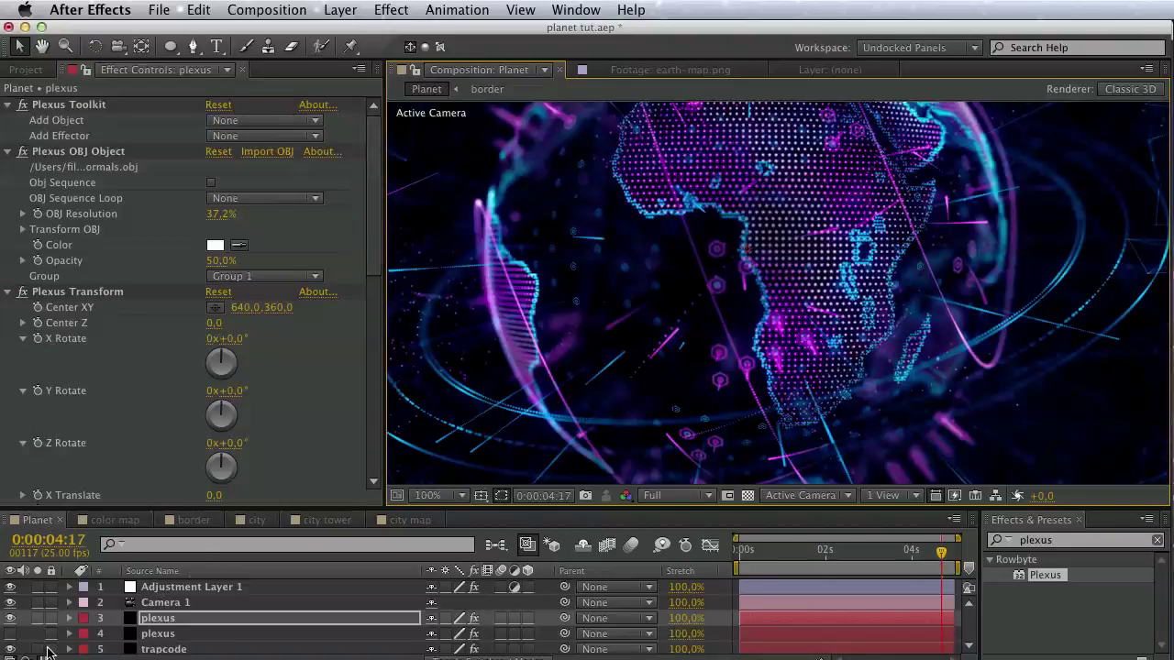
{"action": "left_click", "coordinate": [10, 634]}
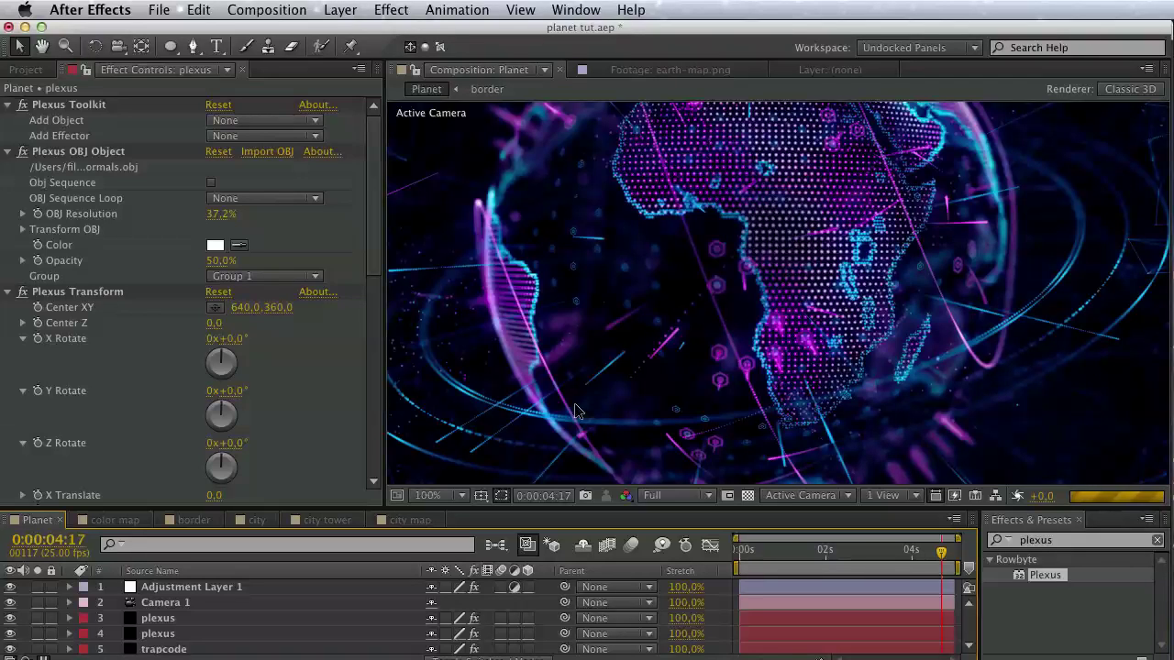
{"action": "key", "text": "super+s"}
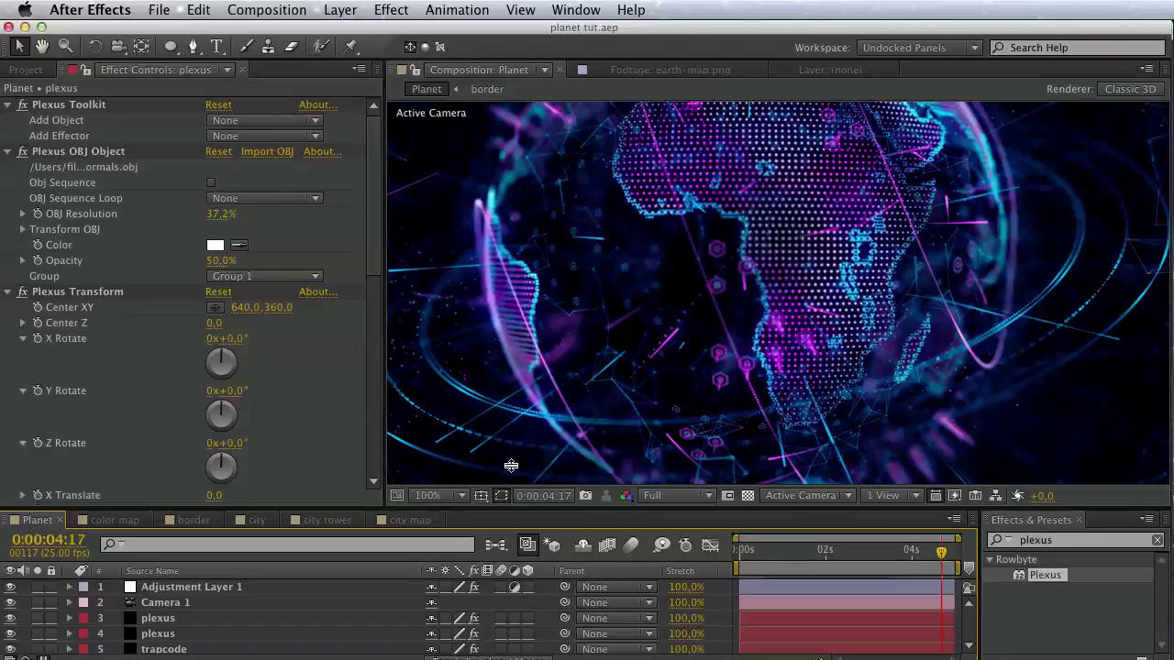
{"action": "left_click", "coordinate": [1146, 71]}
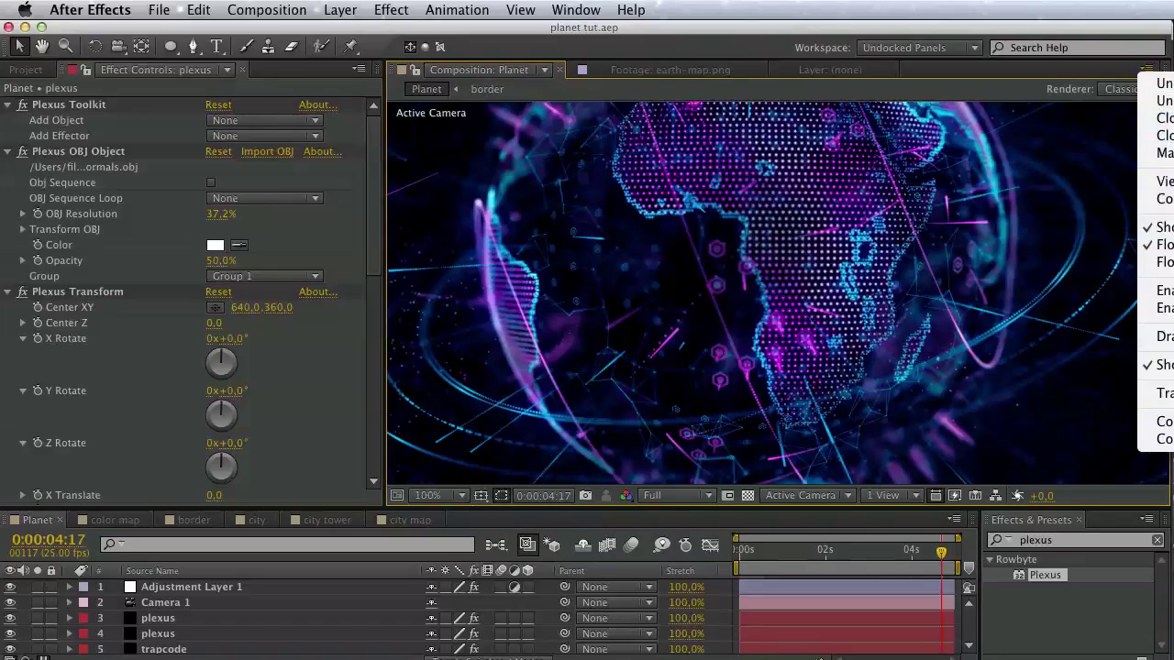
Maximize the Composition panel frame and pan to frame the globe with both networks.
{"action": "left_click", "coordinate": [1154, 154]}
{"action": "left_click_drag", "start_coordinate": [836, 267], "coordinate": [877, 355]}
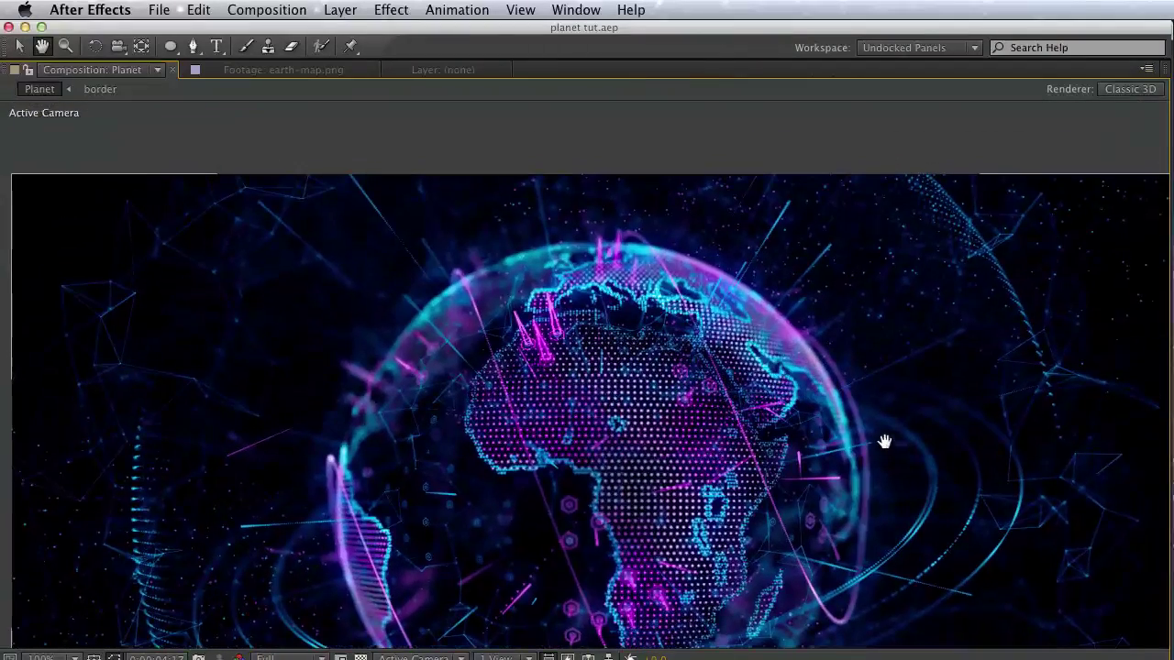
{"action": "key", "text": "v"}
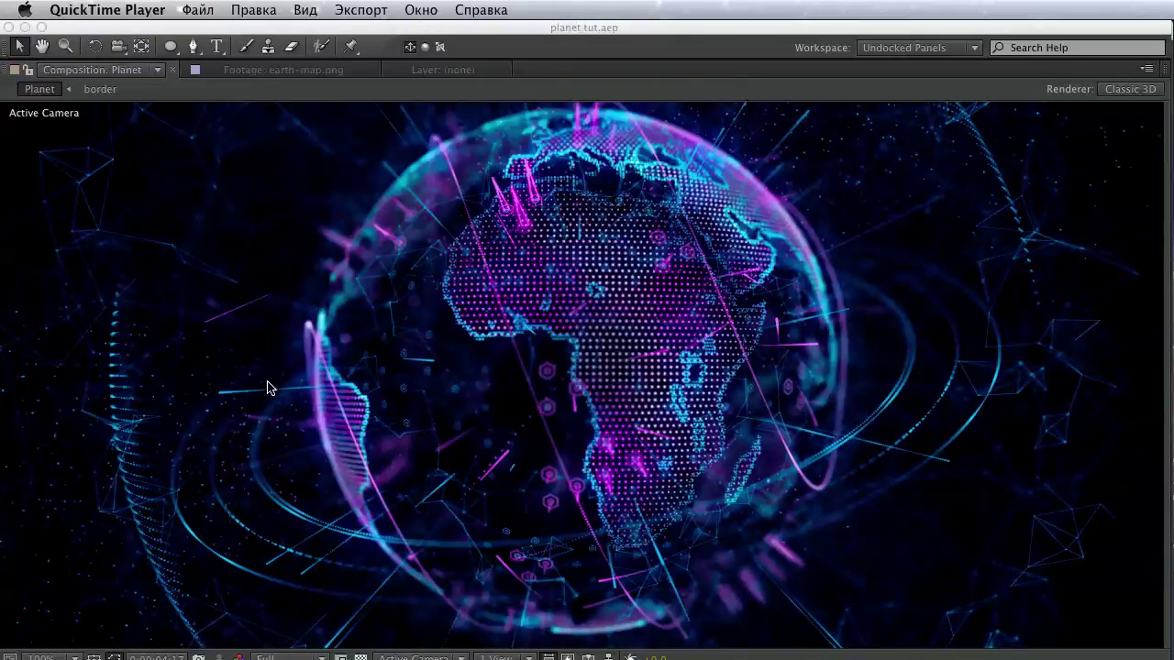
{"action": "left_click", "coordinate": [1147, 73]}
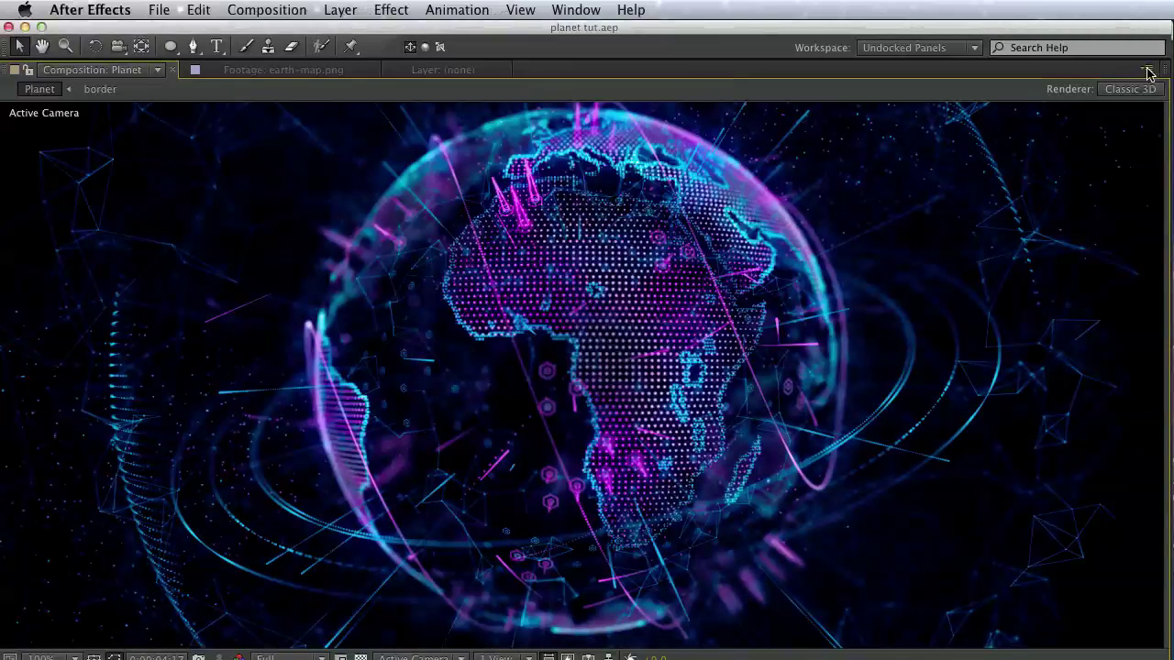